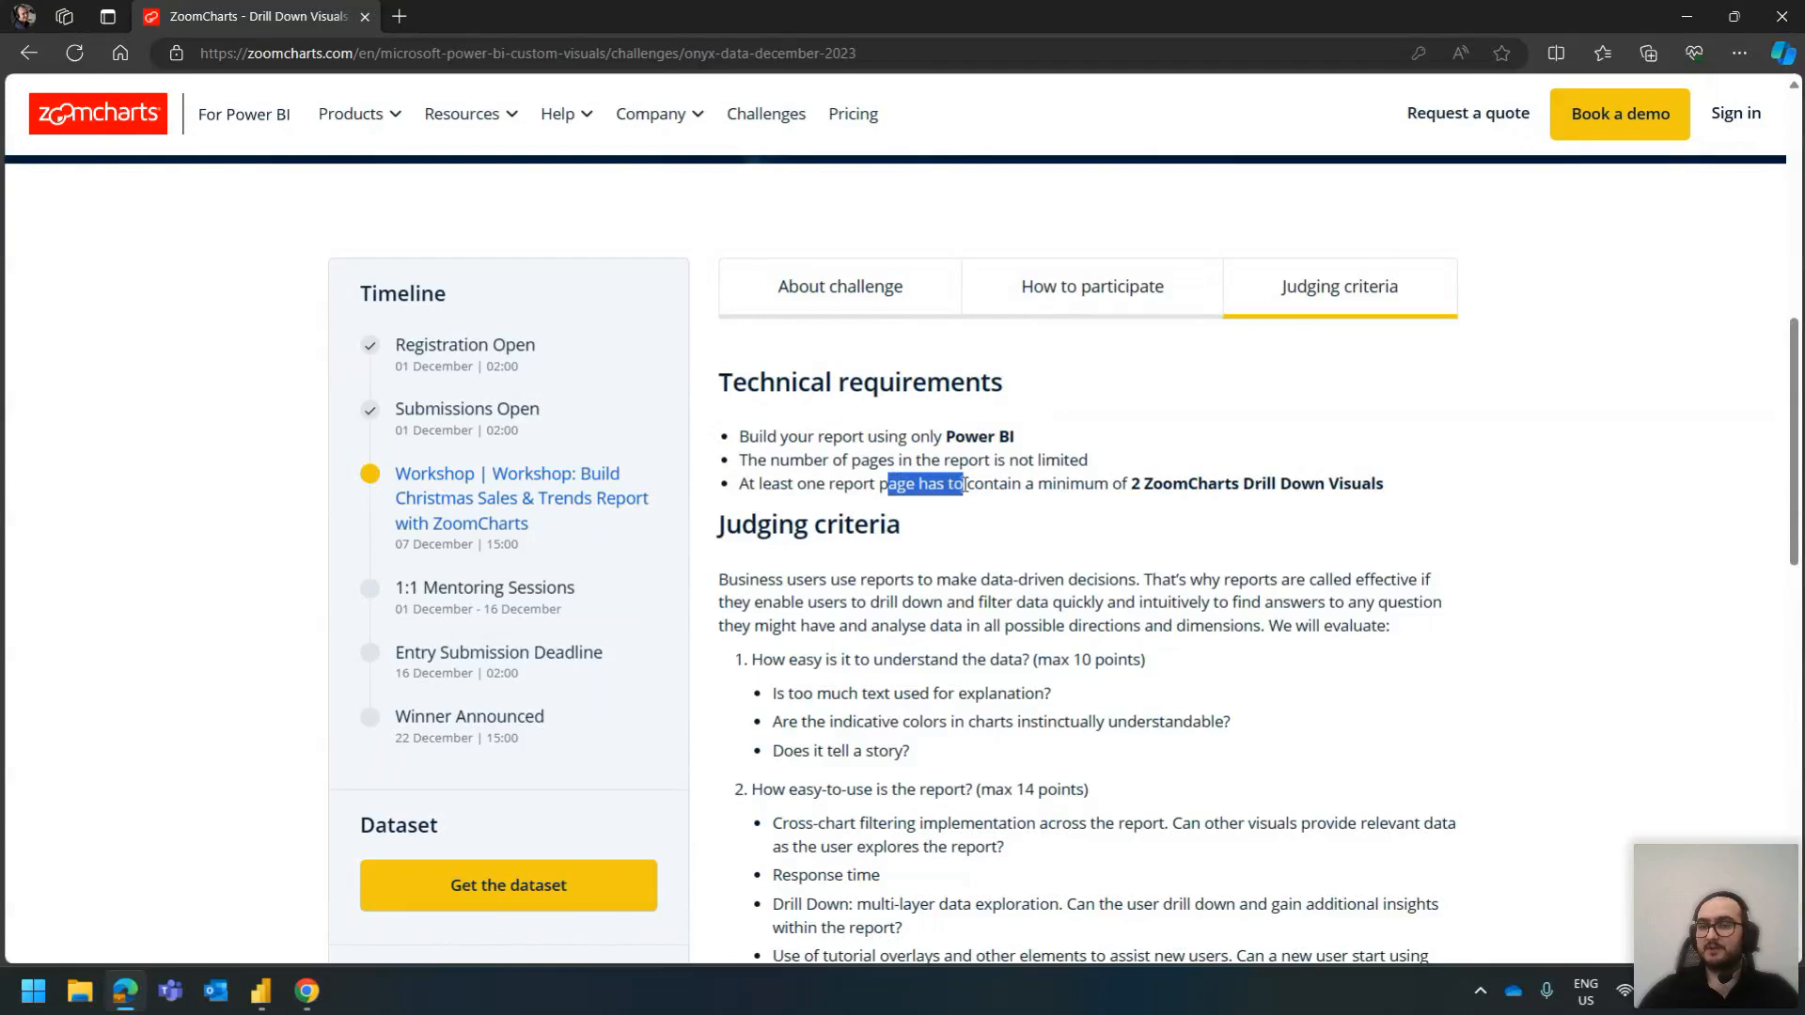
Review the challenge's technical requirement for a minimum of 2 ZoomCharts Drill Down Visuals on a report page
click(1141, 479)
drag(1140, 480, 1193, 483)
click(1192, 483)
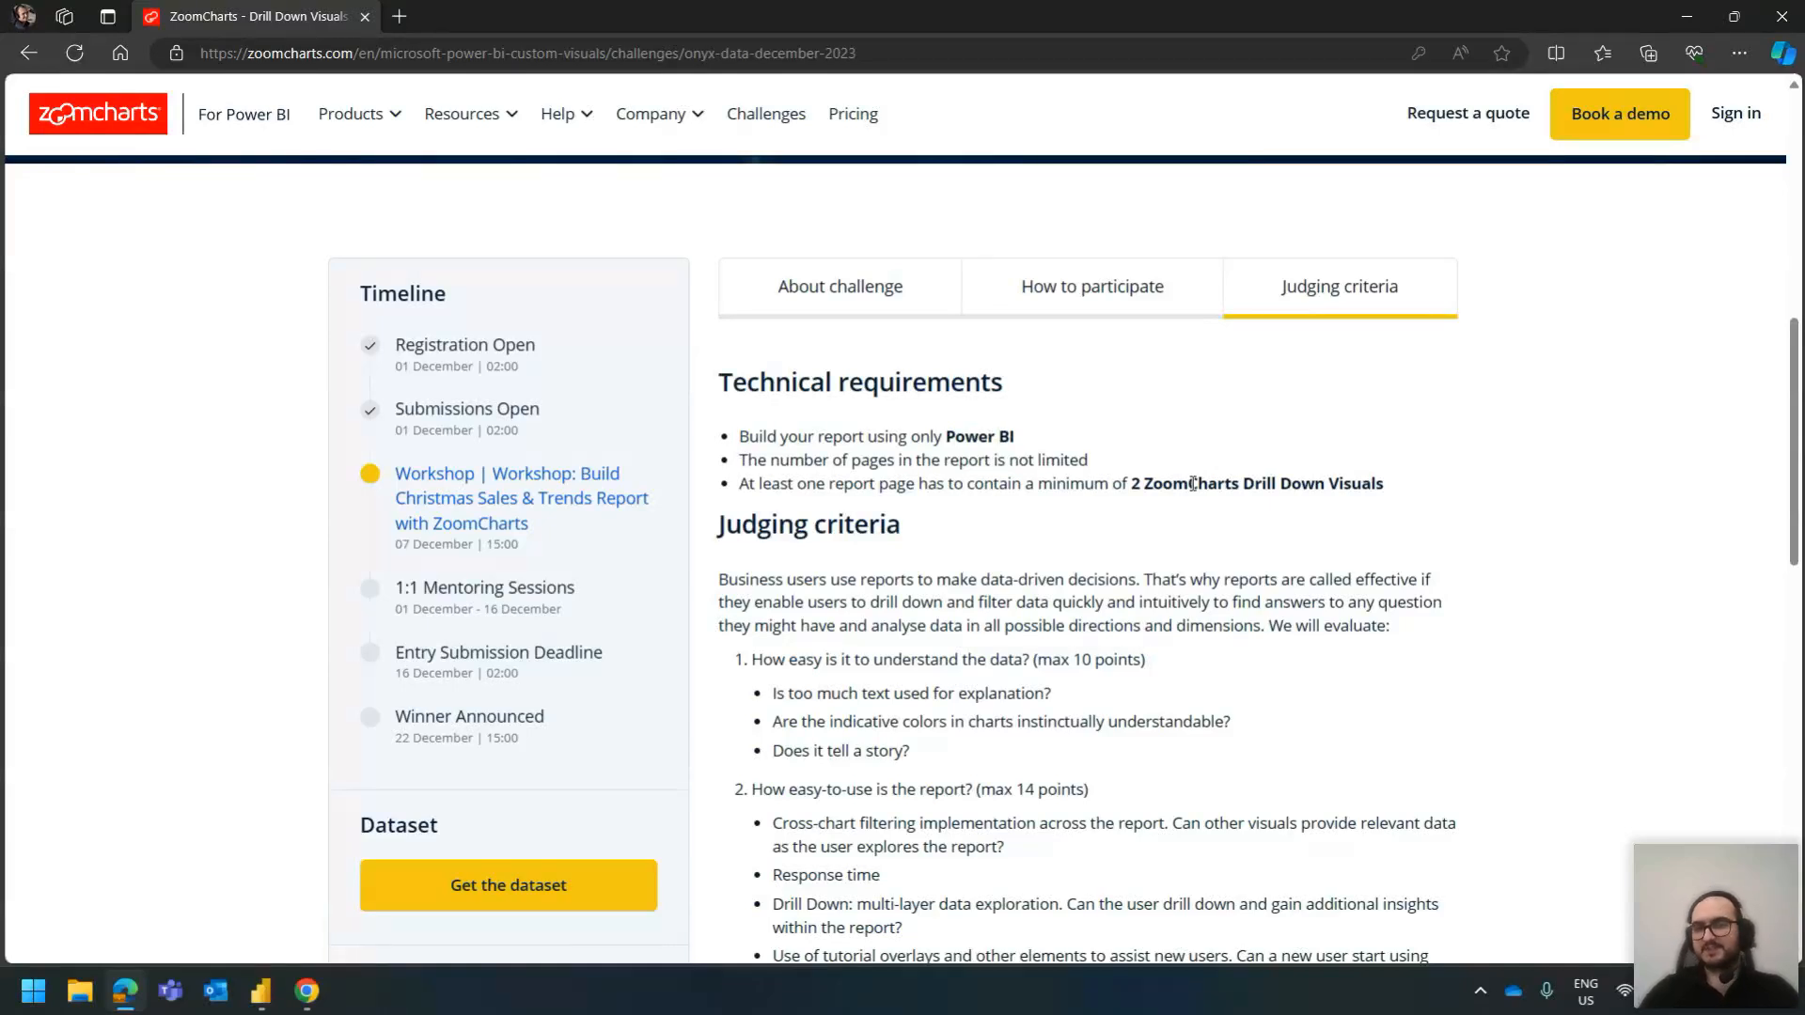
drag(1140, 411, 1293, 485)
click(1335, 489)
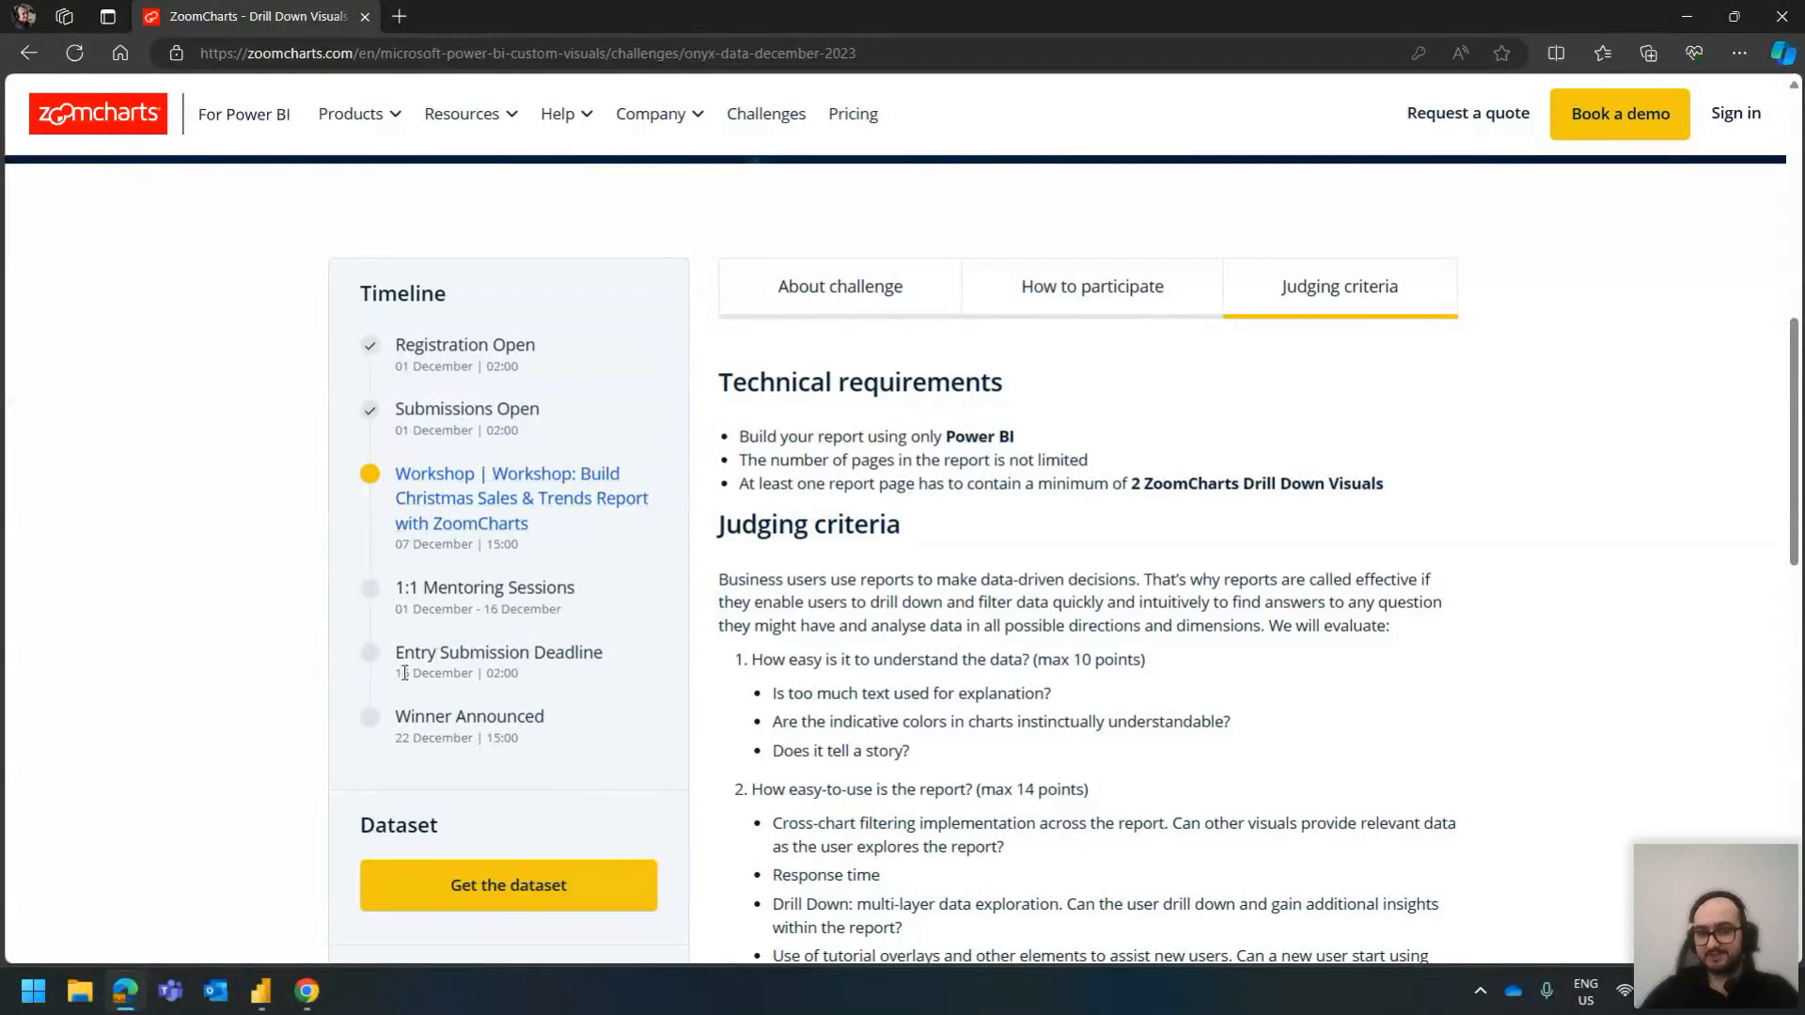
Check the Entry Submission Deadline in the challenge timeline
drag(404, 675, 520, 673)
click(529, 672)
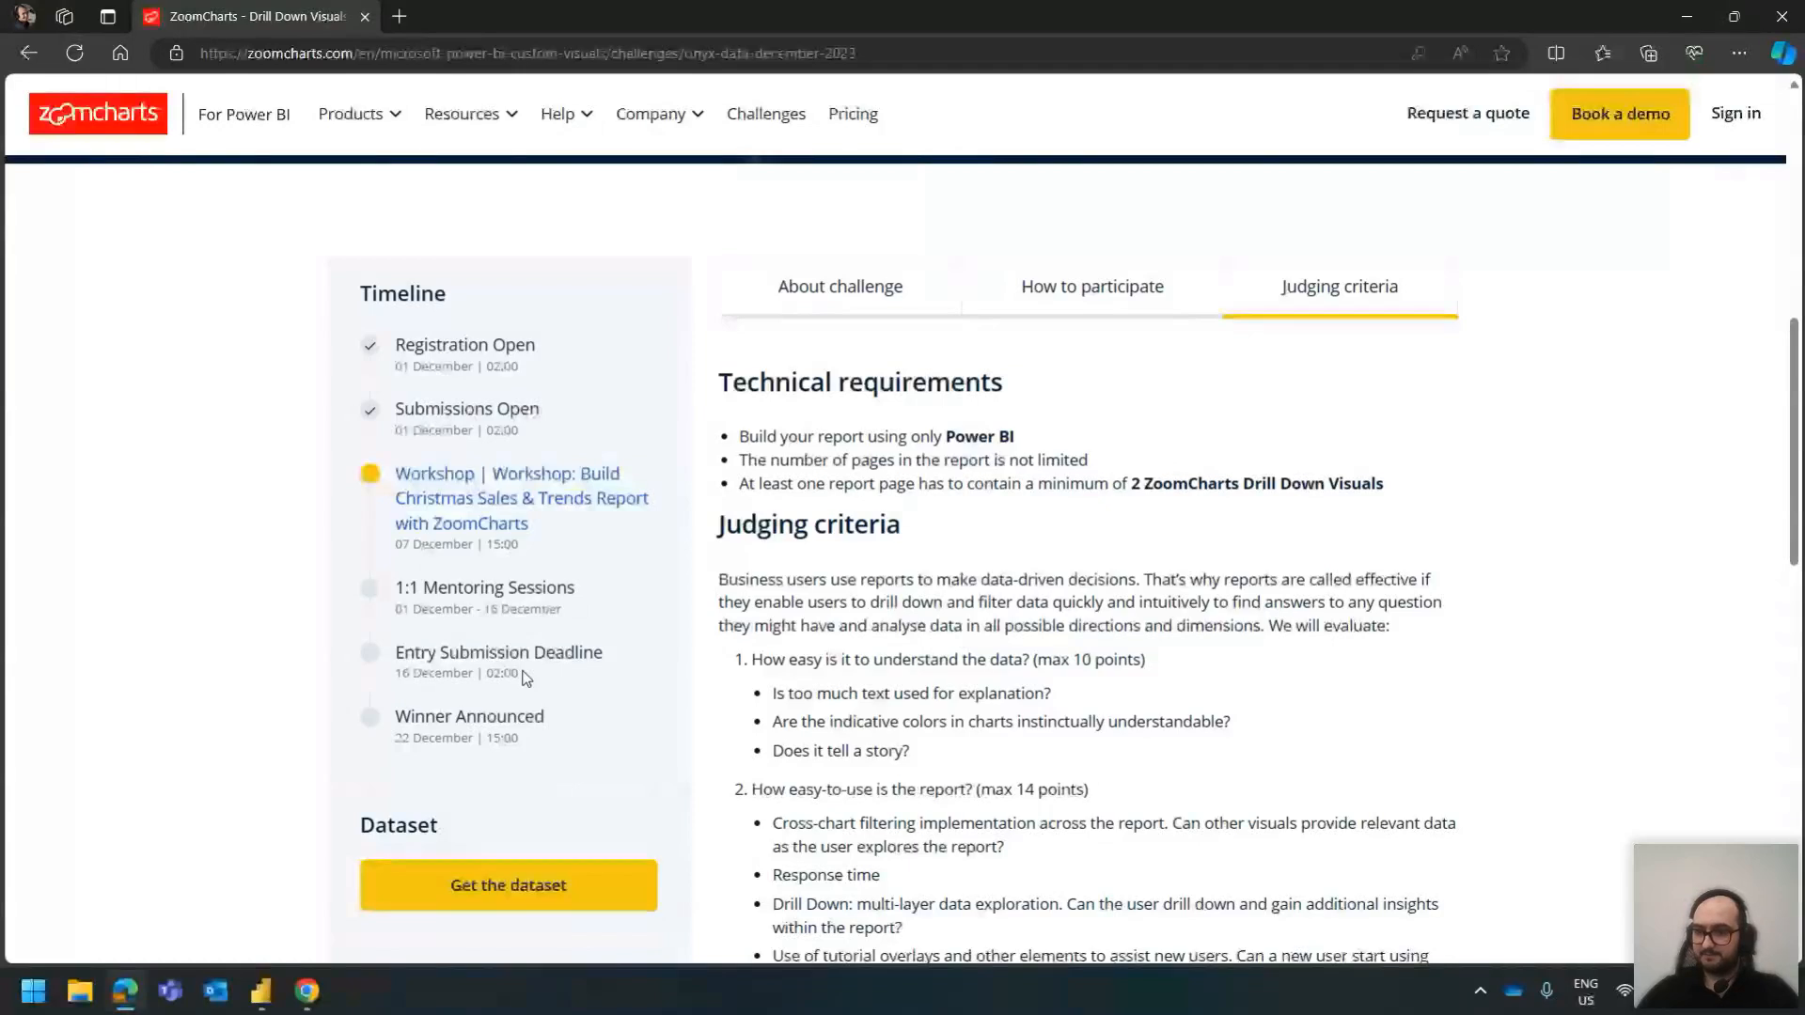
click(1735, 991)
click(1190, 650)
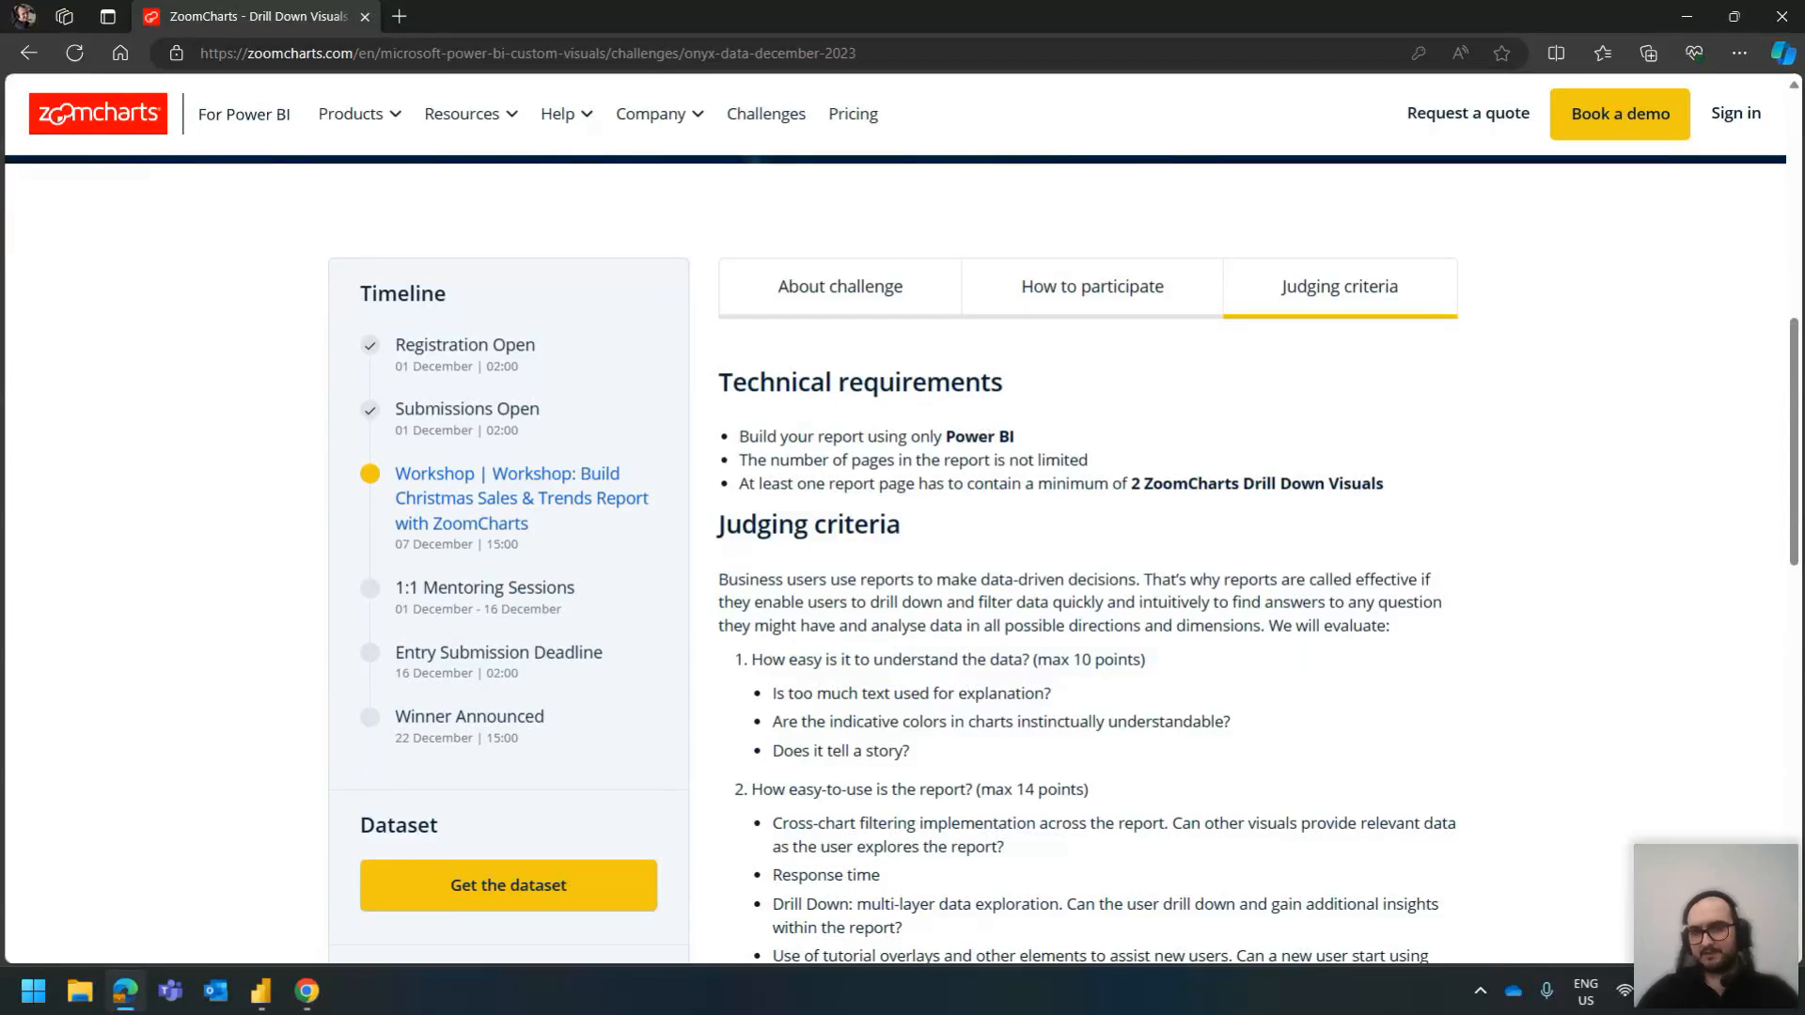
Show the About challenge information and select the challenge page's web address
click(876, 291)
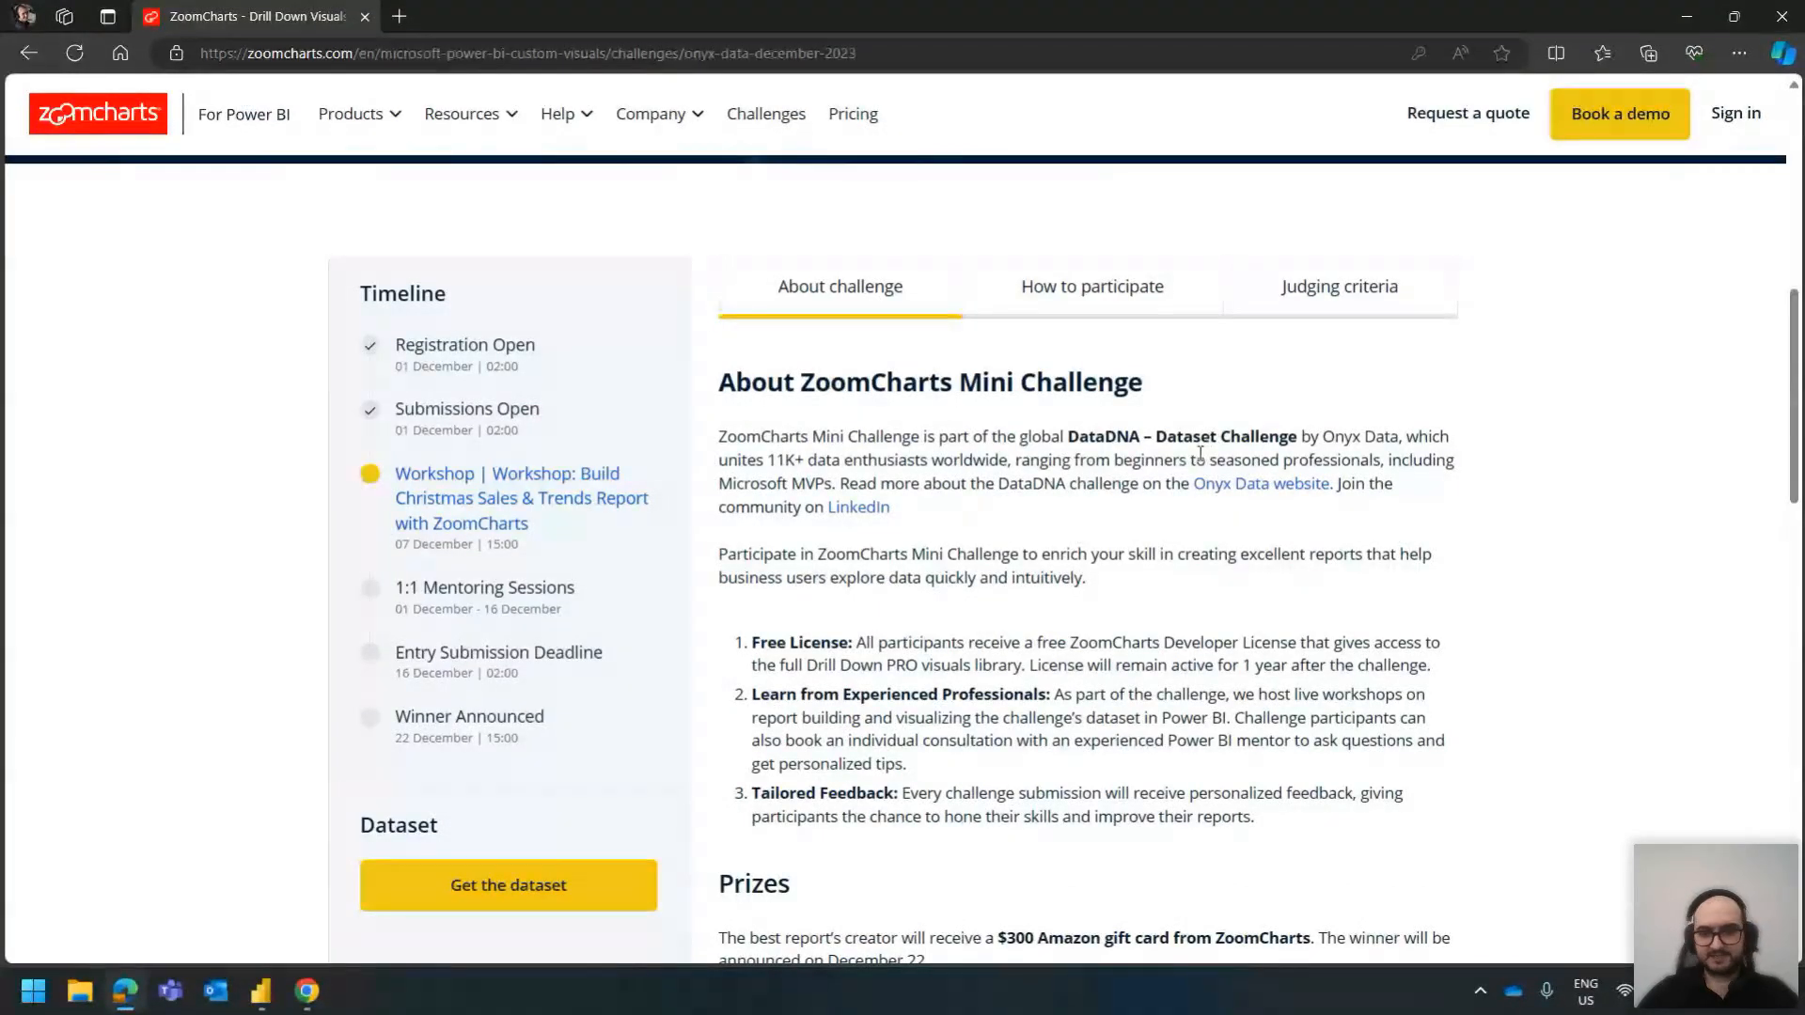
scroll(1166, 464, down, 2)
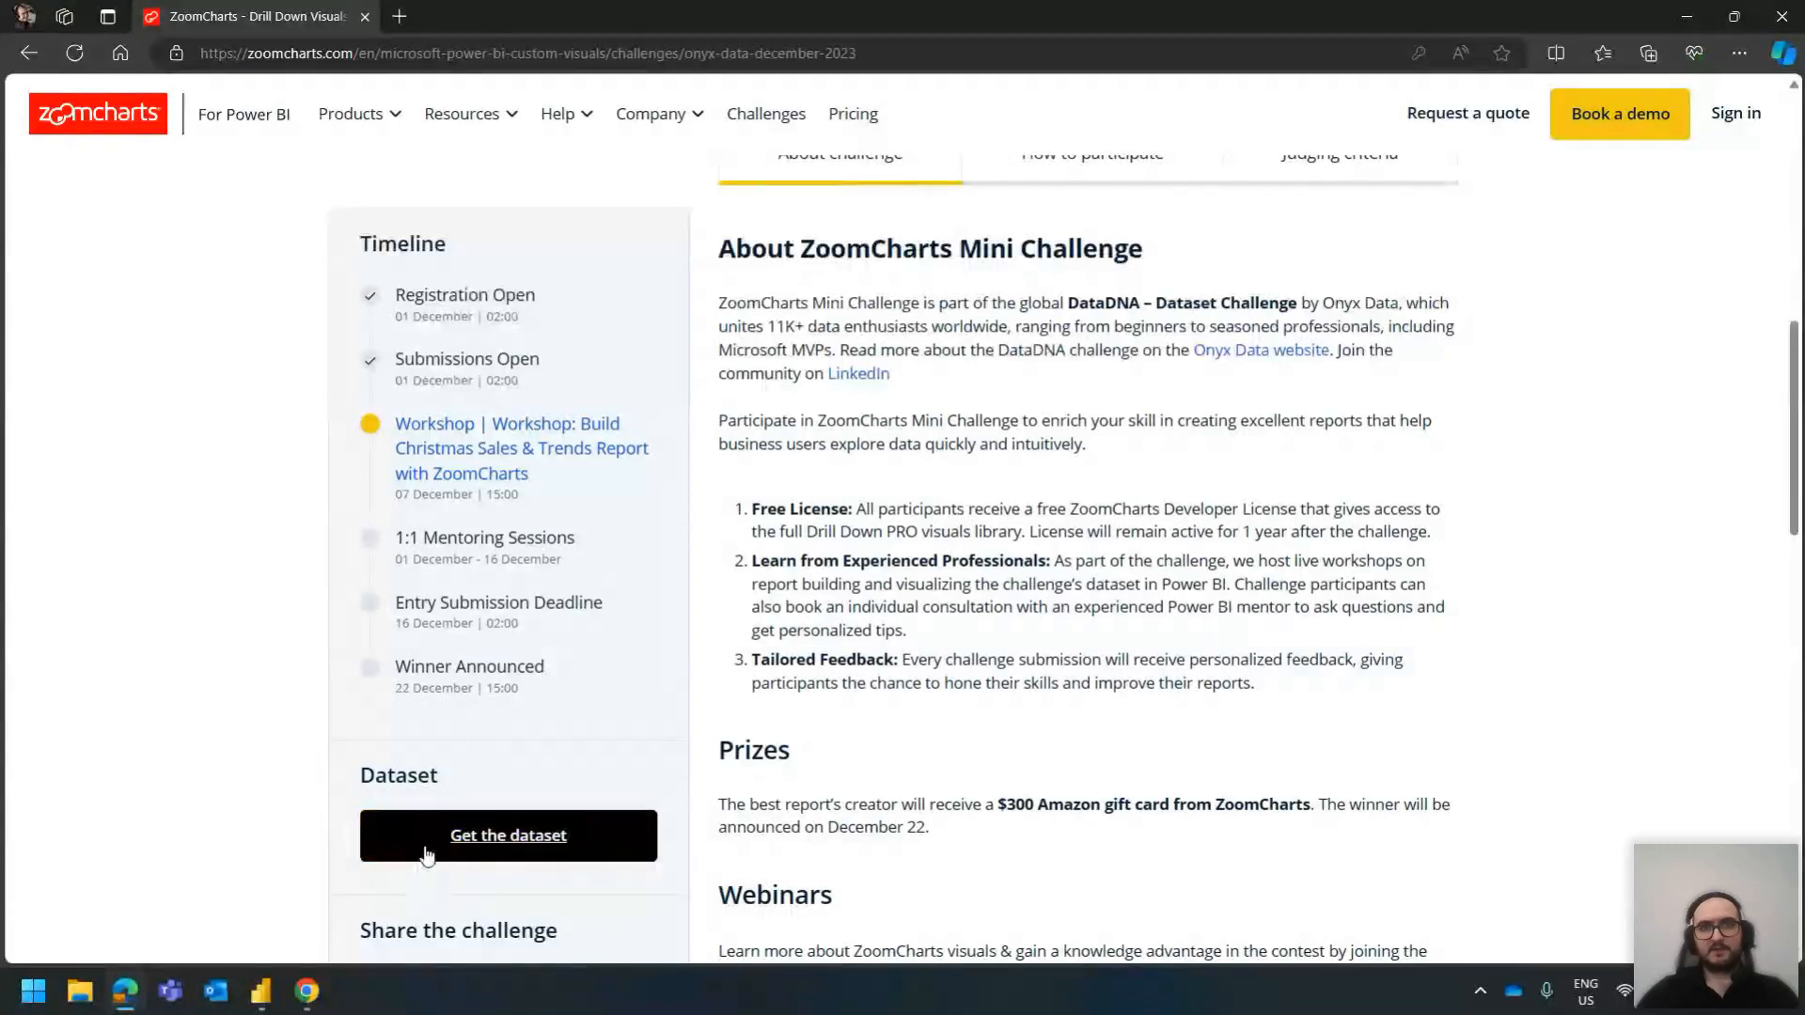
click(873, 52)
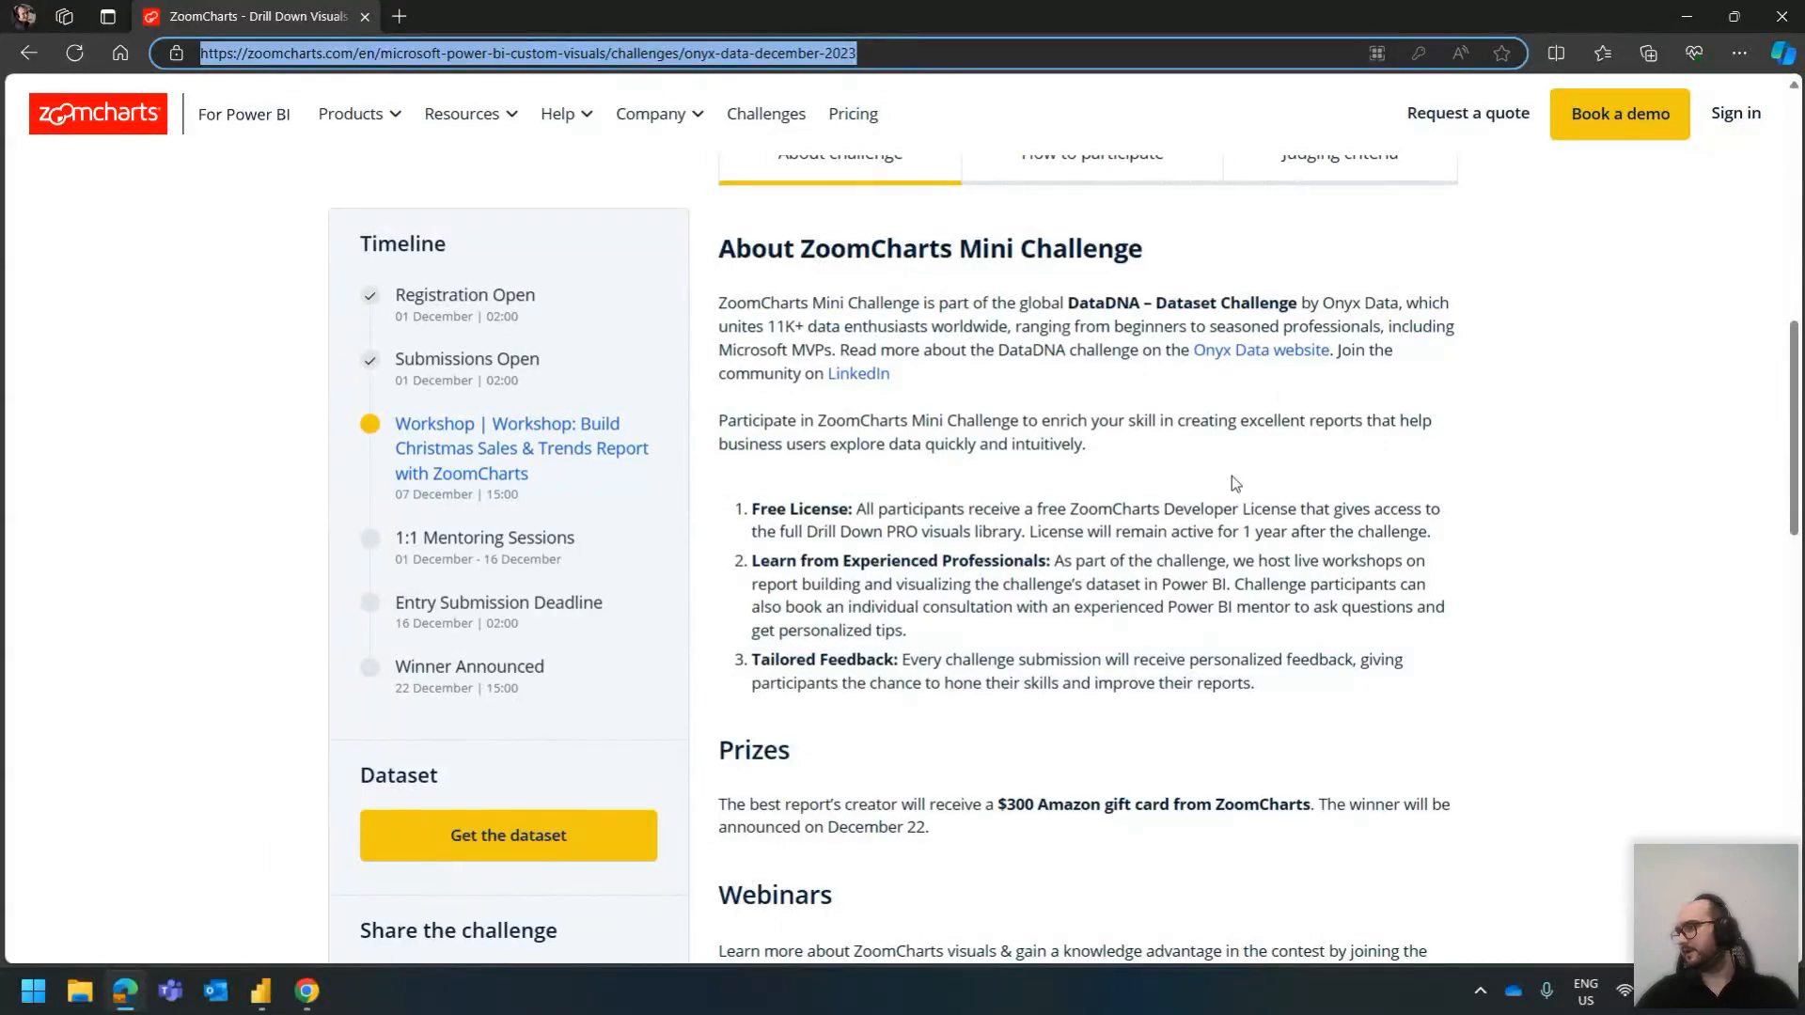
key(alt+Tab)
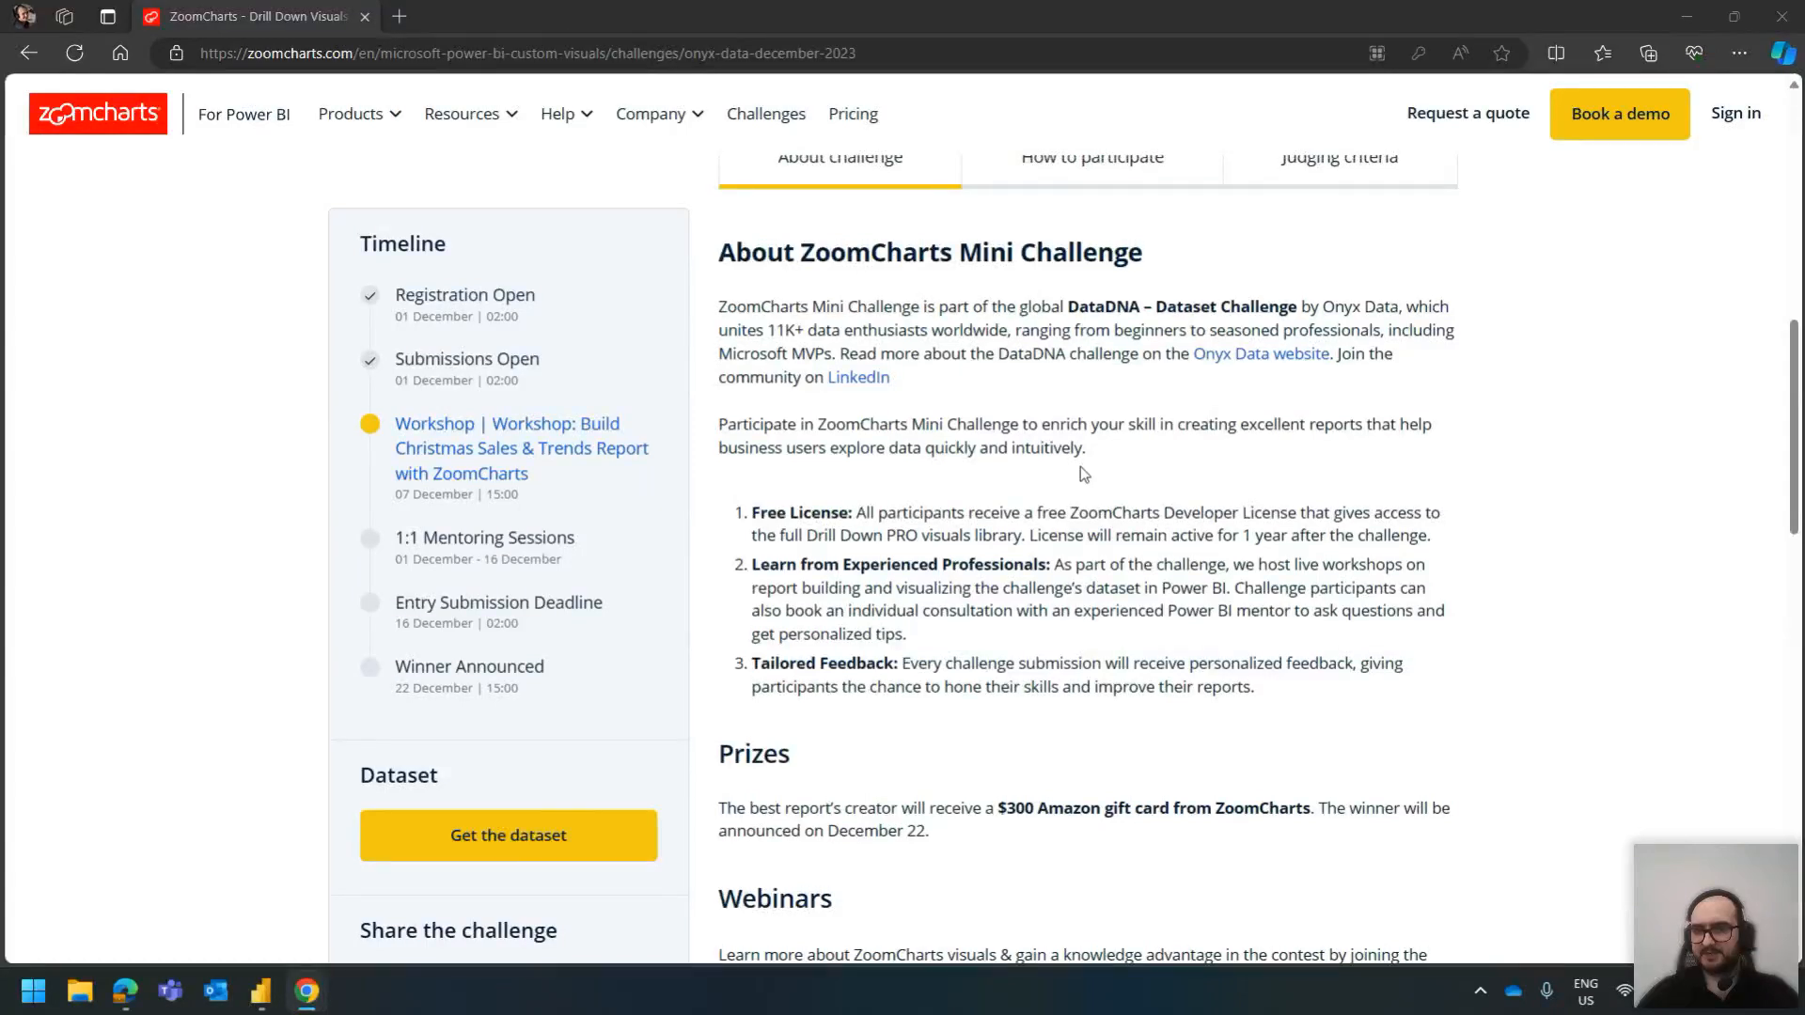
Look over the challenge registration form and the Free License terms in the challenge description
scroll(1081, 470, up, 10)
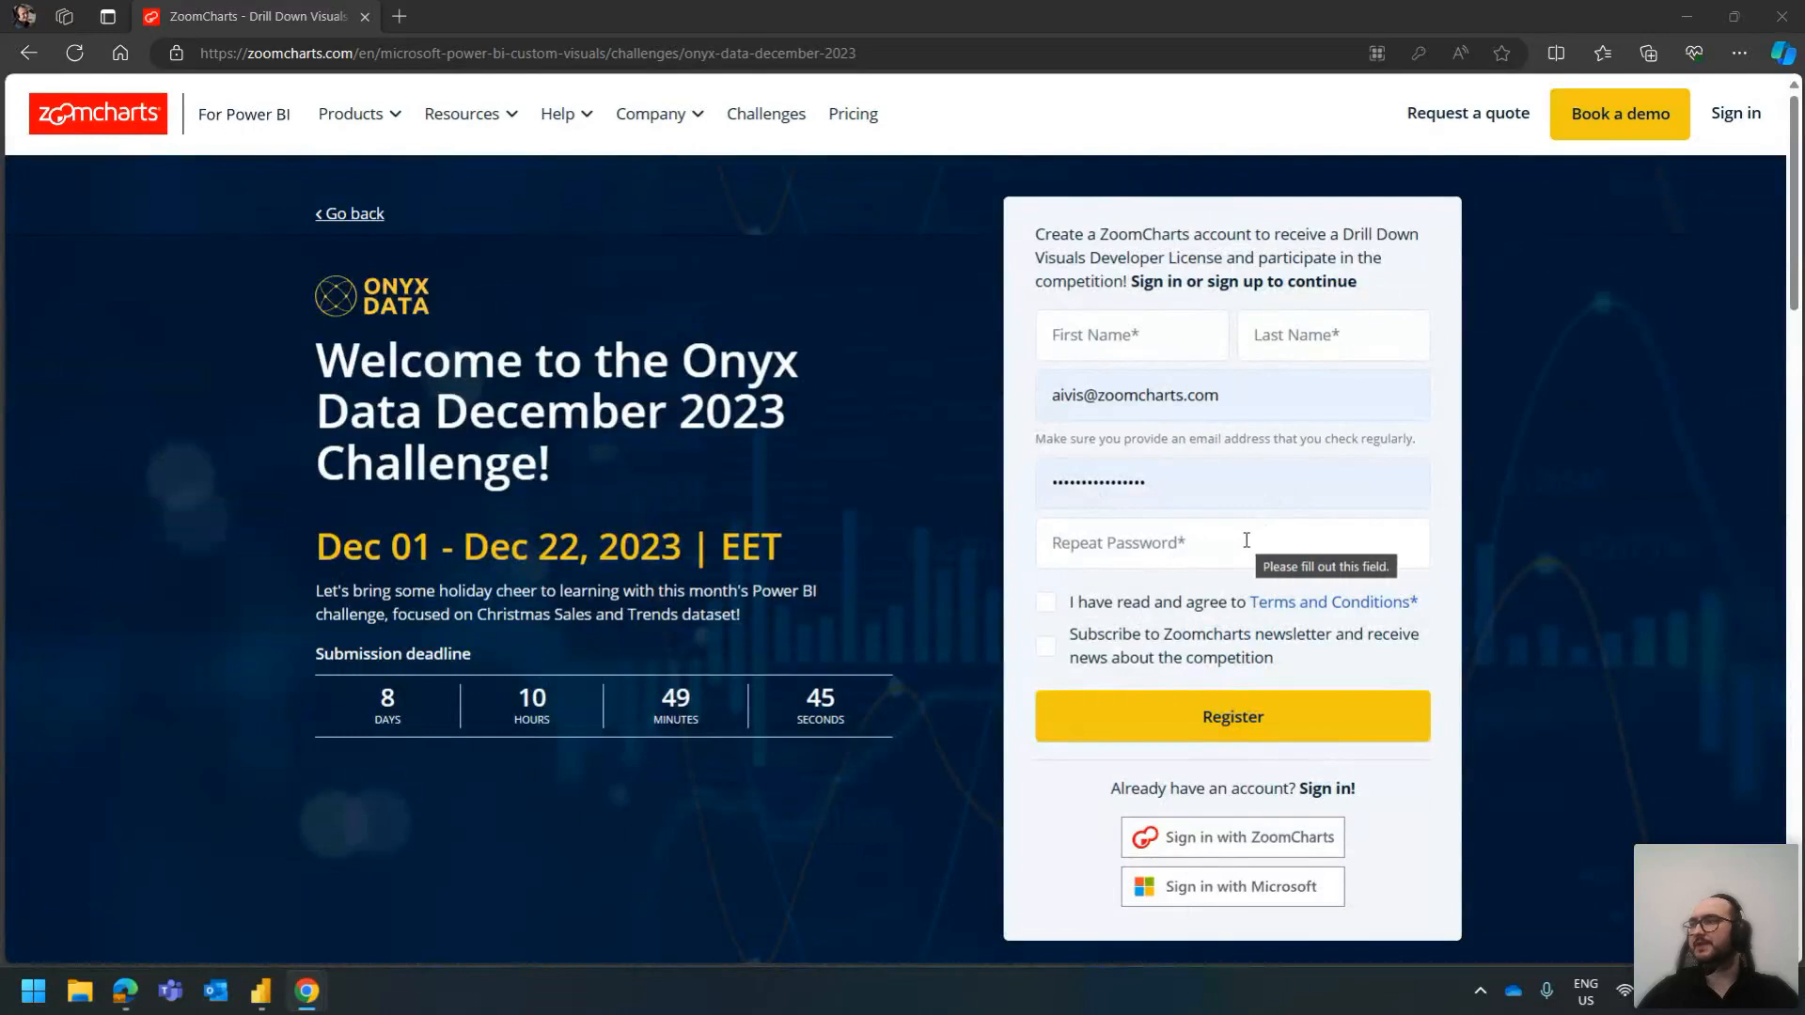
scroll(1441, 658, down, 8)
scroll(1423, 661, down, 1)
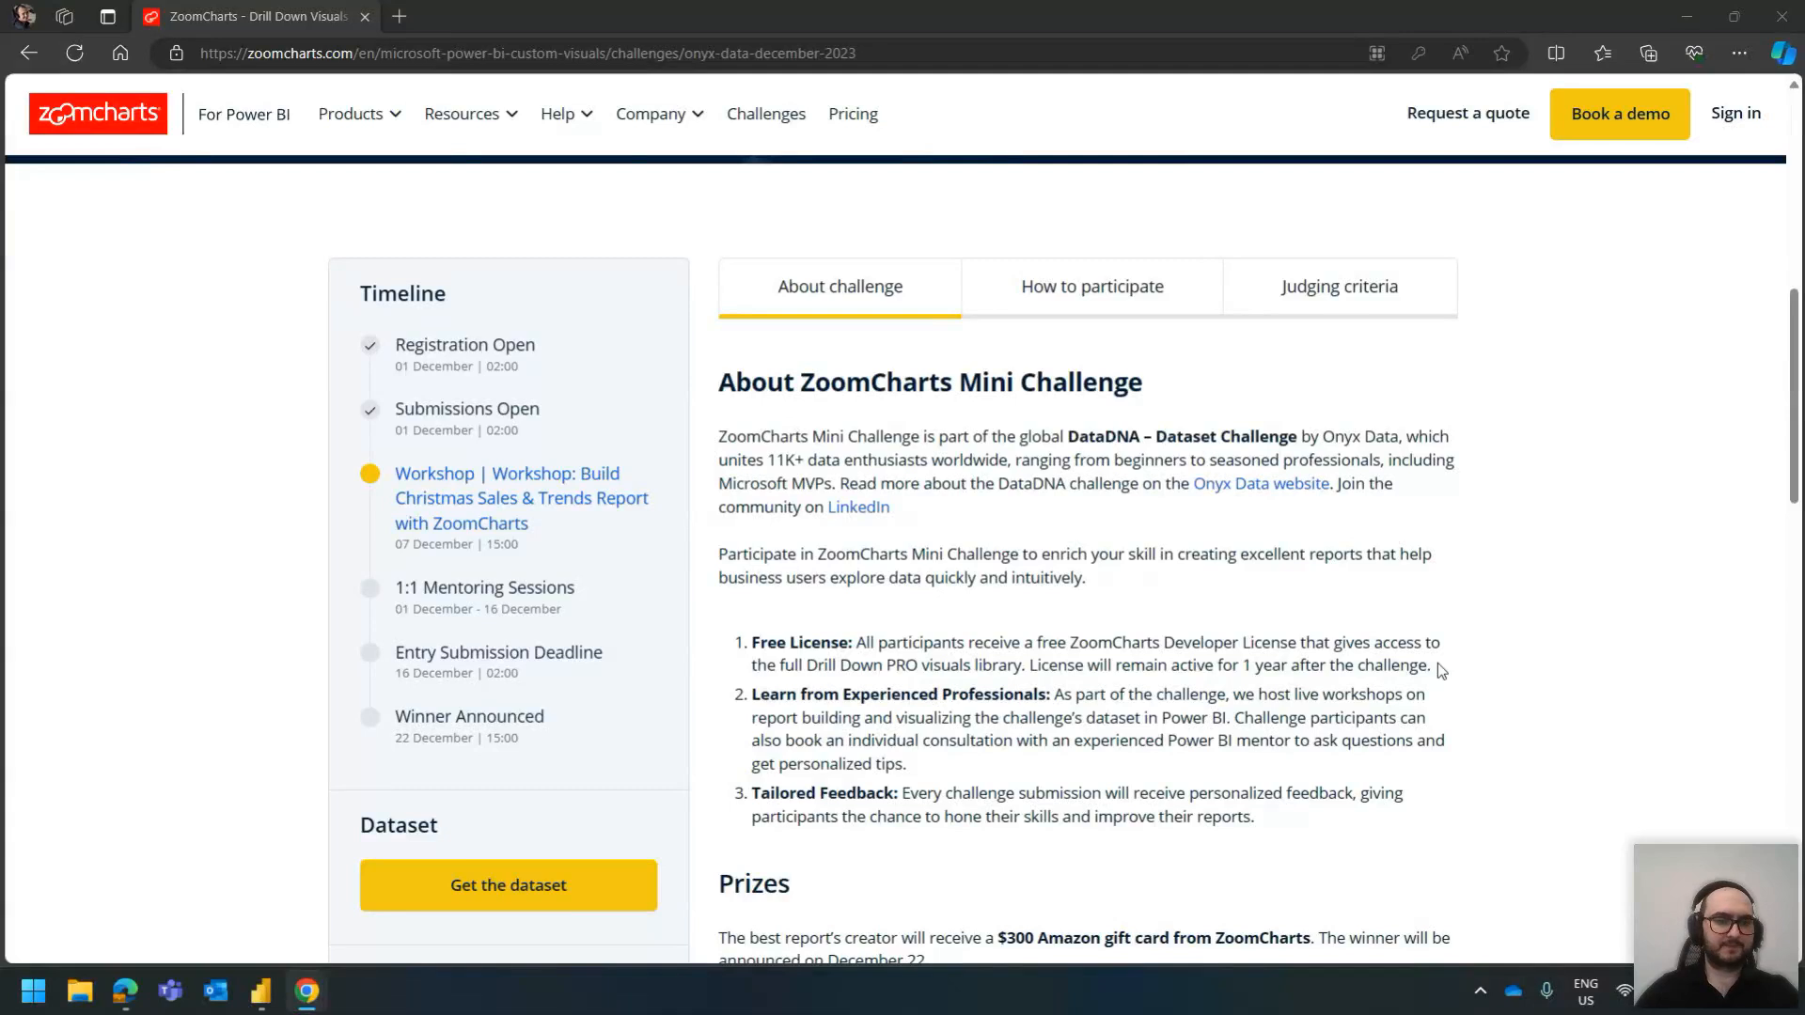
Switch to Power BI and spread out the Data, _Measures and Table cards in the model diagram, making the Data card taller
click(267, 1002)
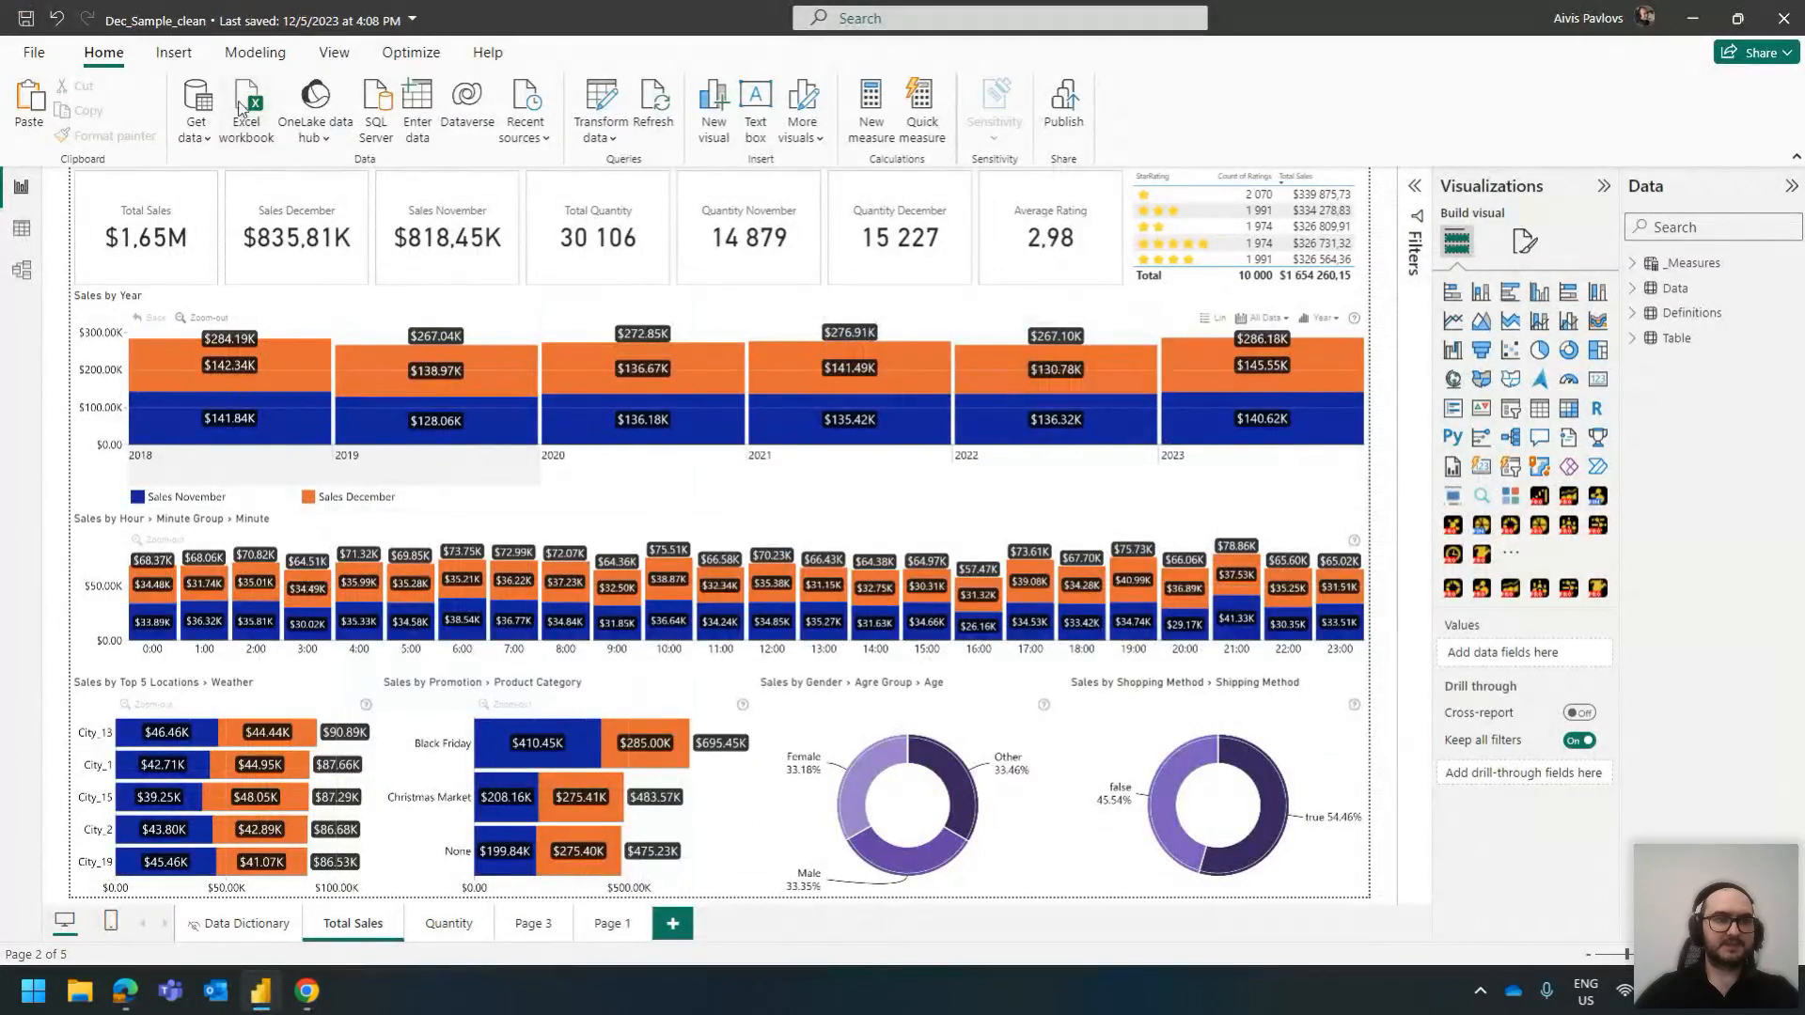
click(23, 265)
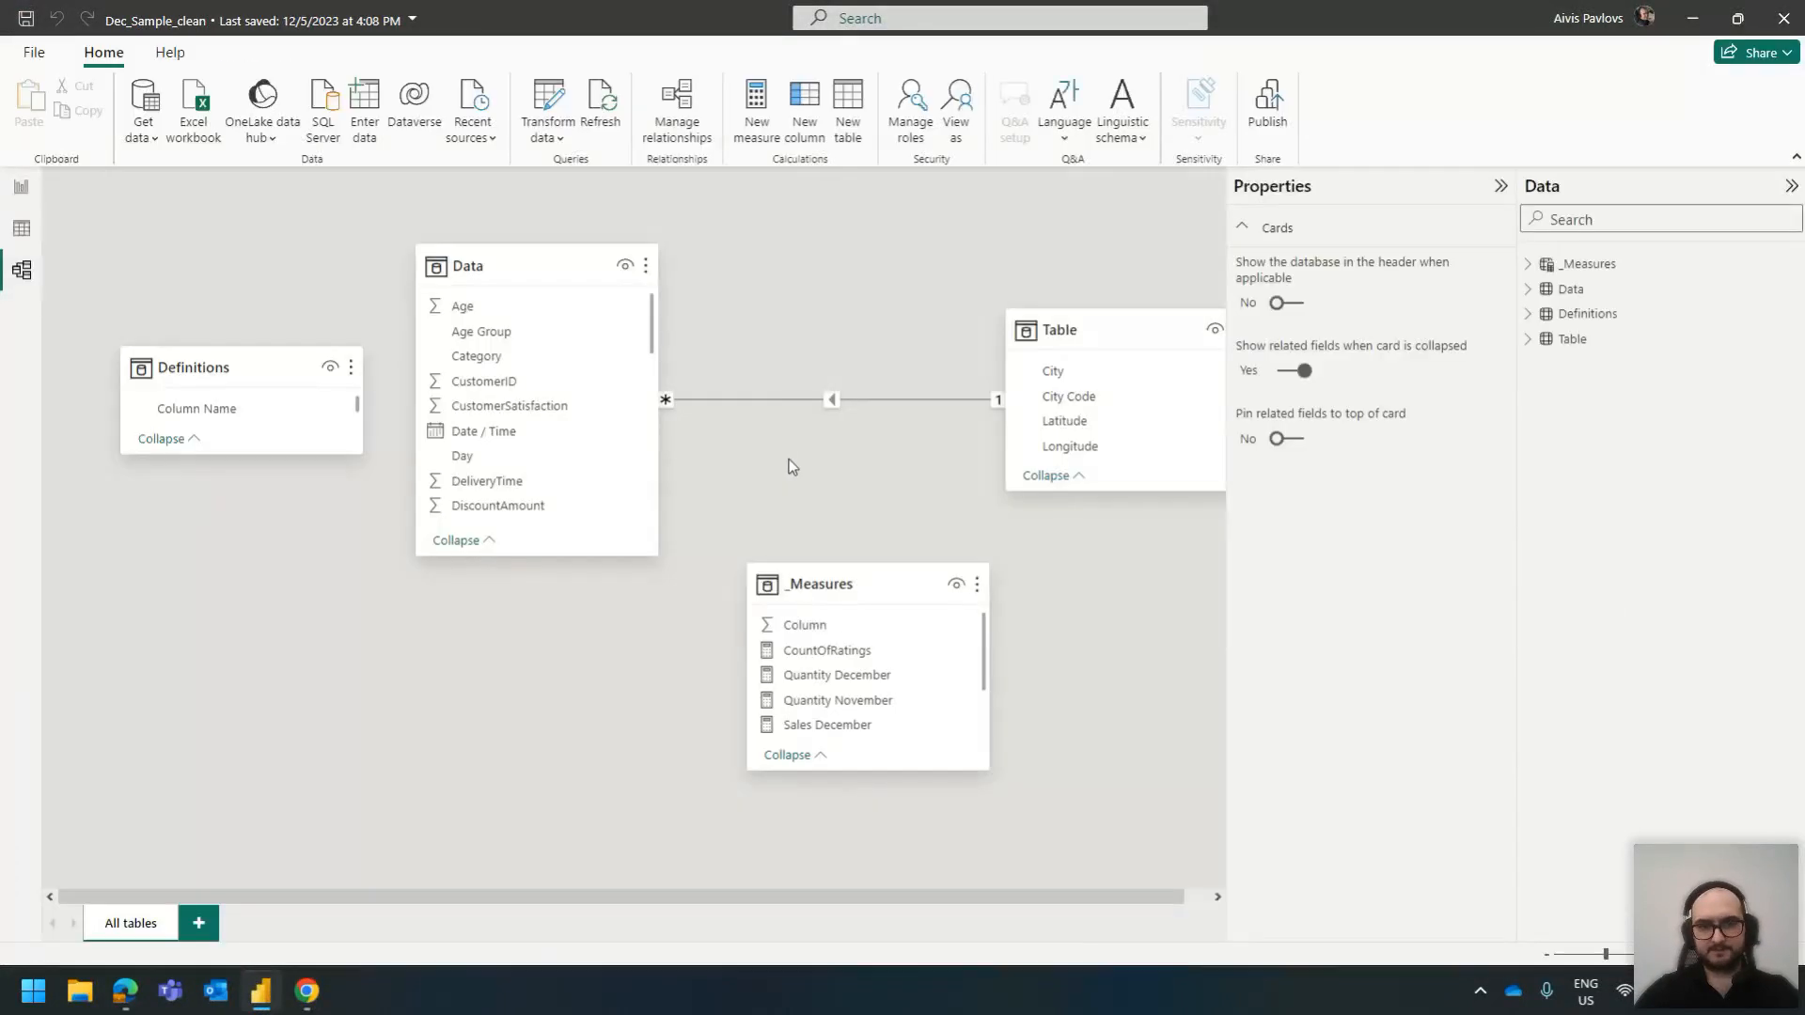
drag(551, 274, 665, 278)
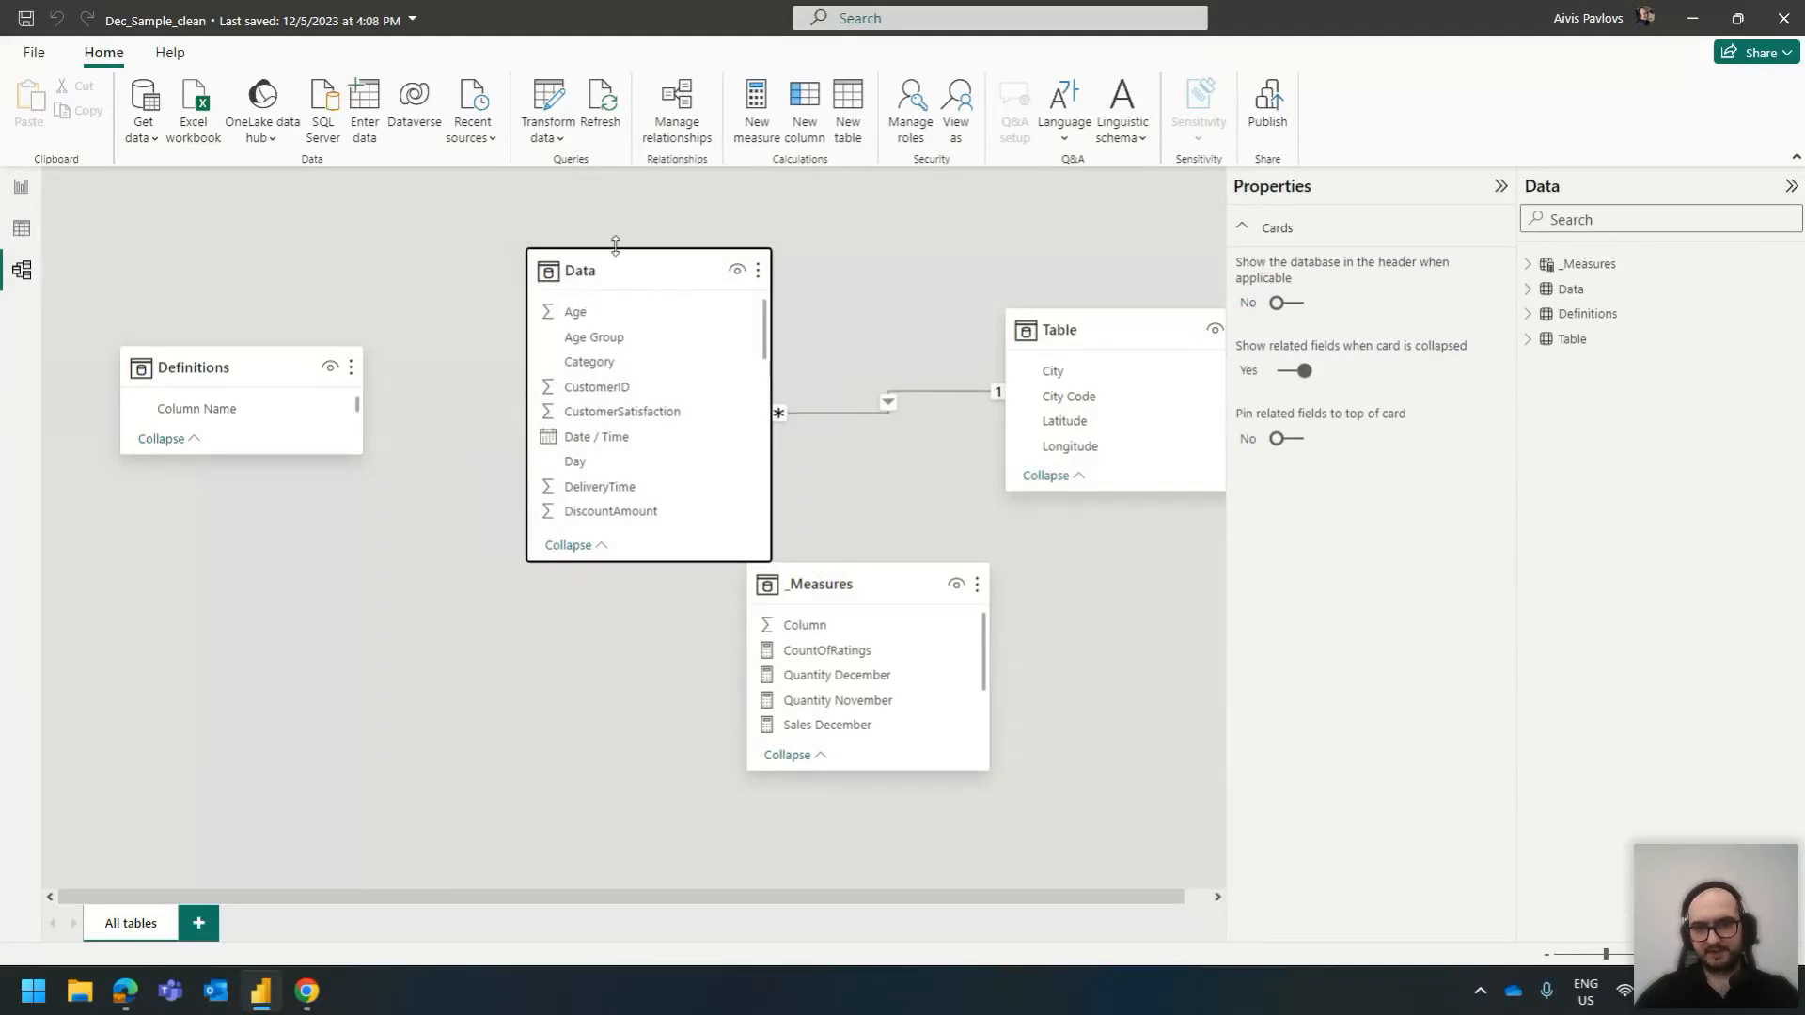
drag(878, 589, 835, 652)
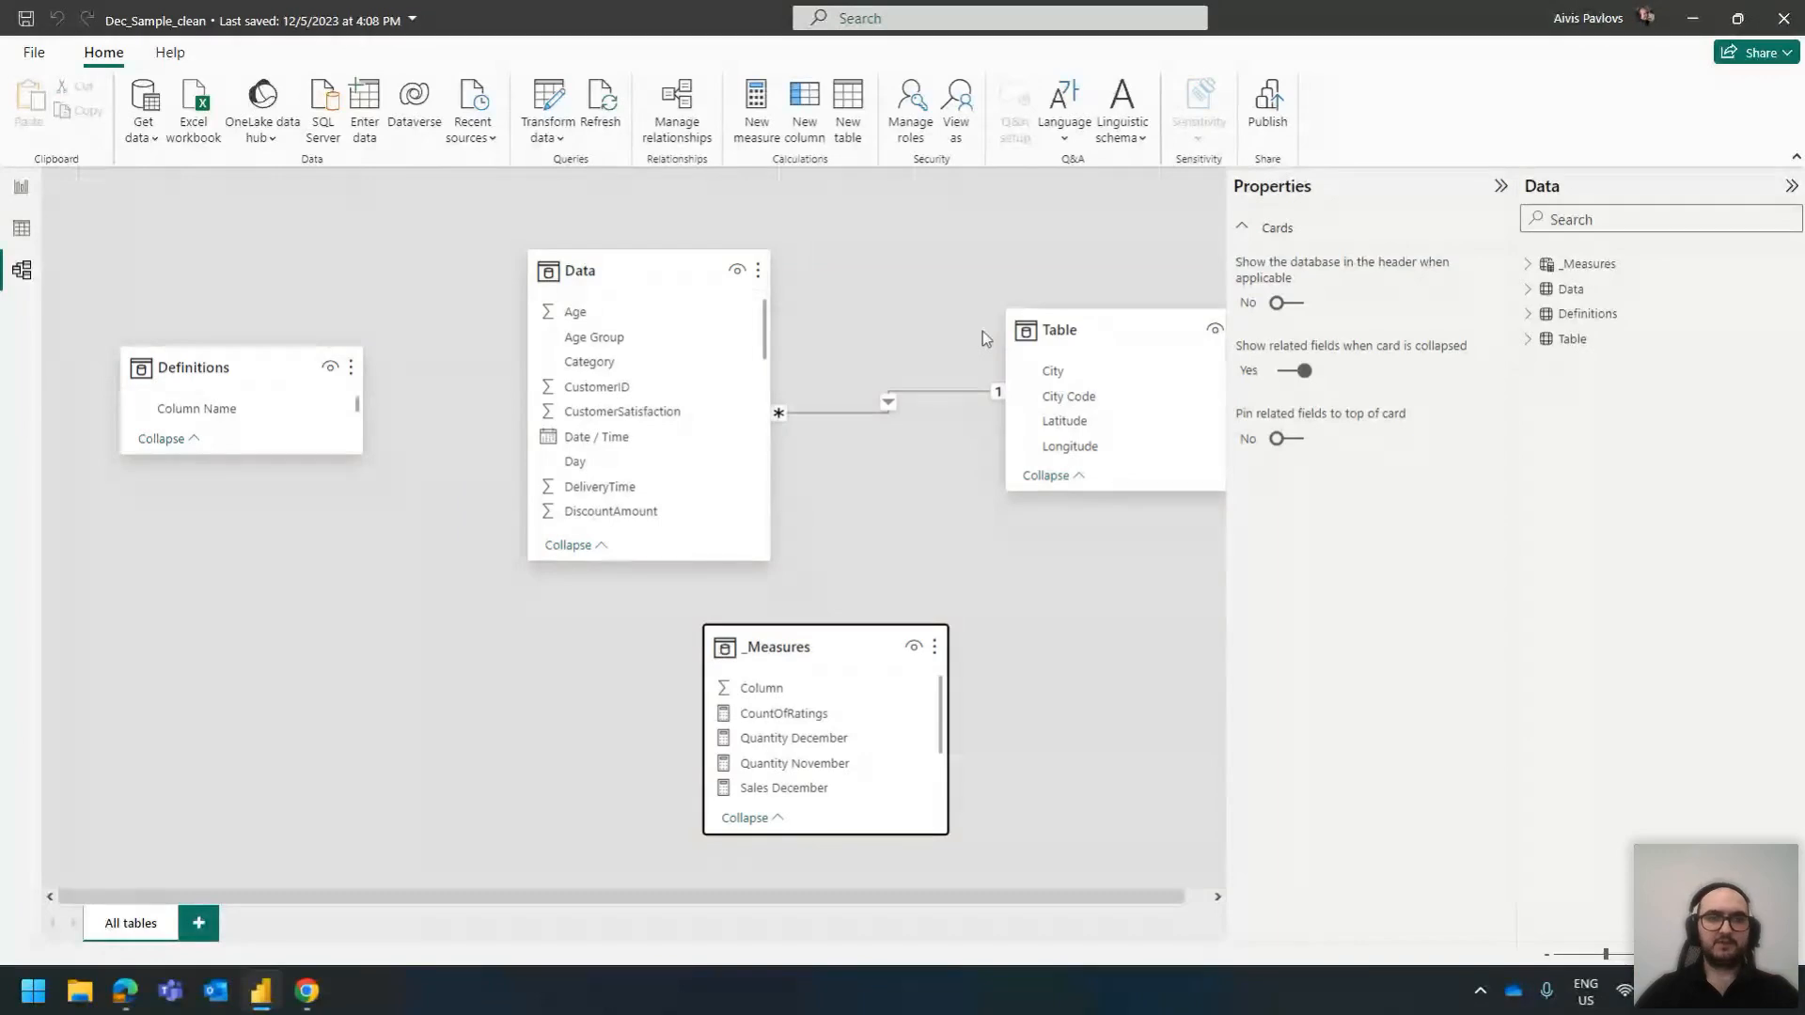
drag(1044, 330, 955, 312)
drag(633, 561, 632, 623)
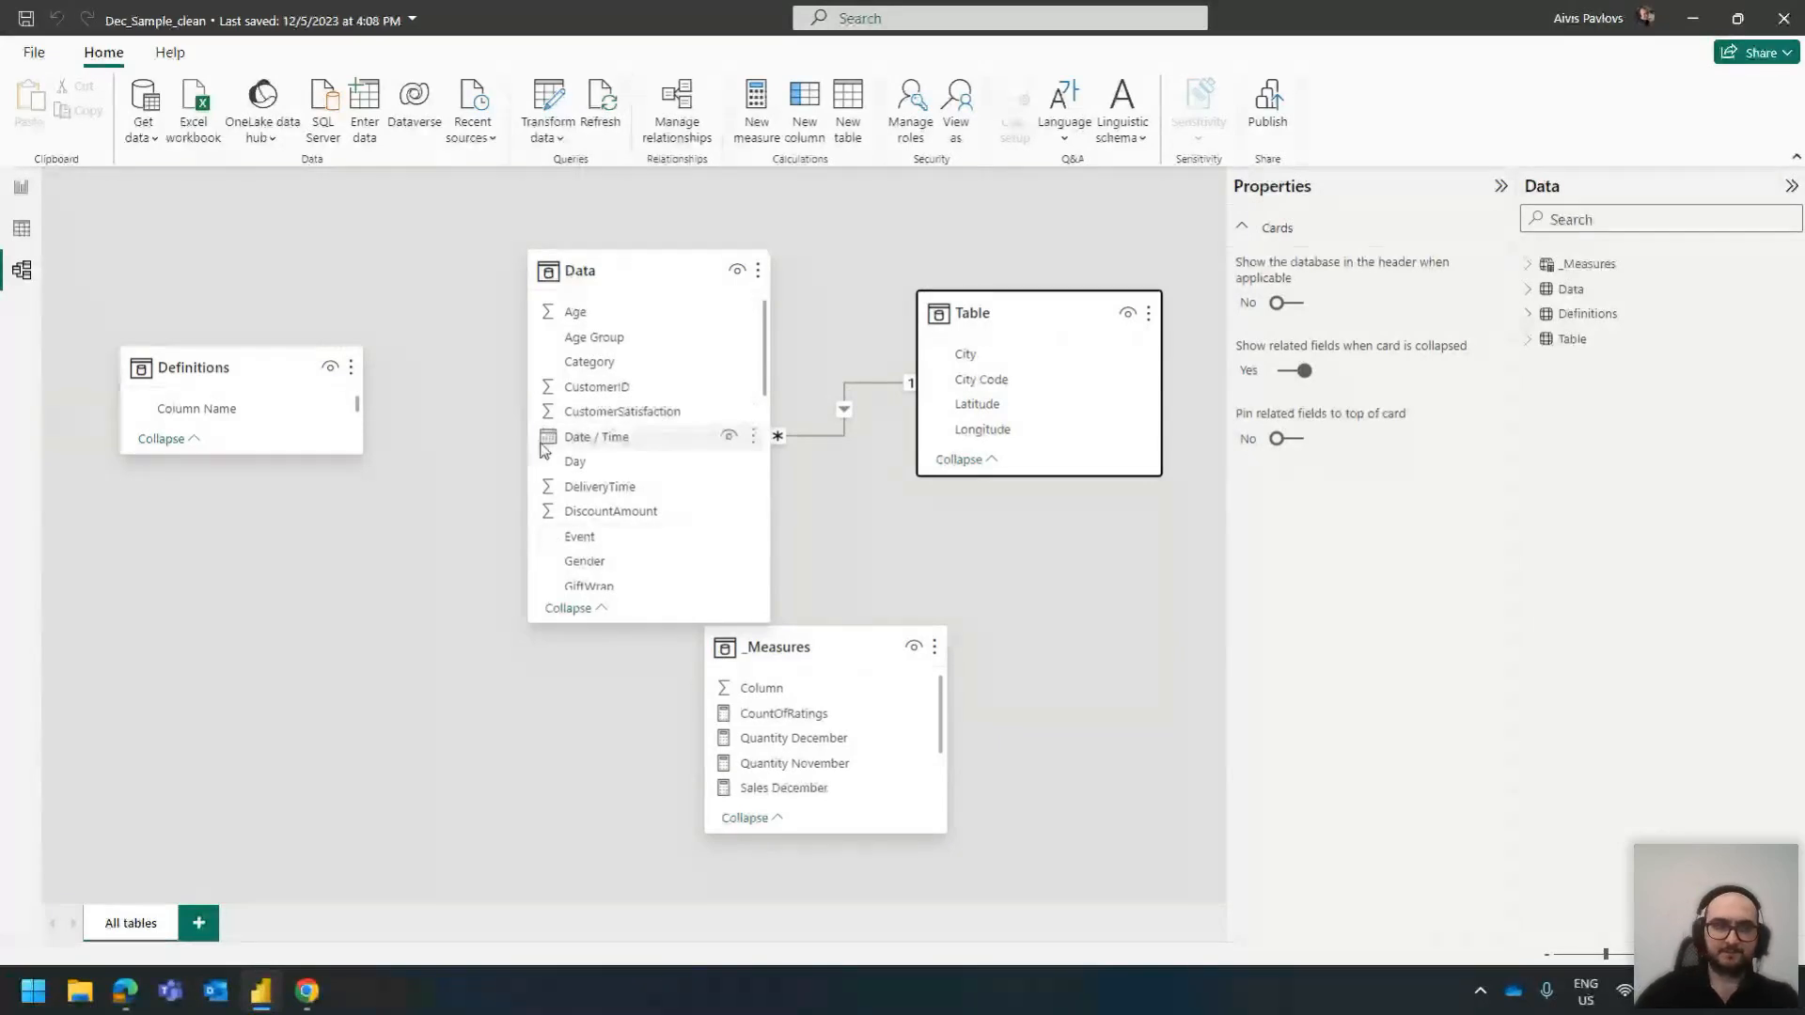
View the Data table's rows and inspect its CustomerID, Age and Gender columns
click(22, 228)
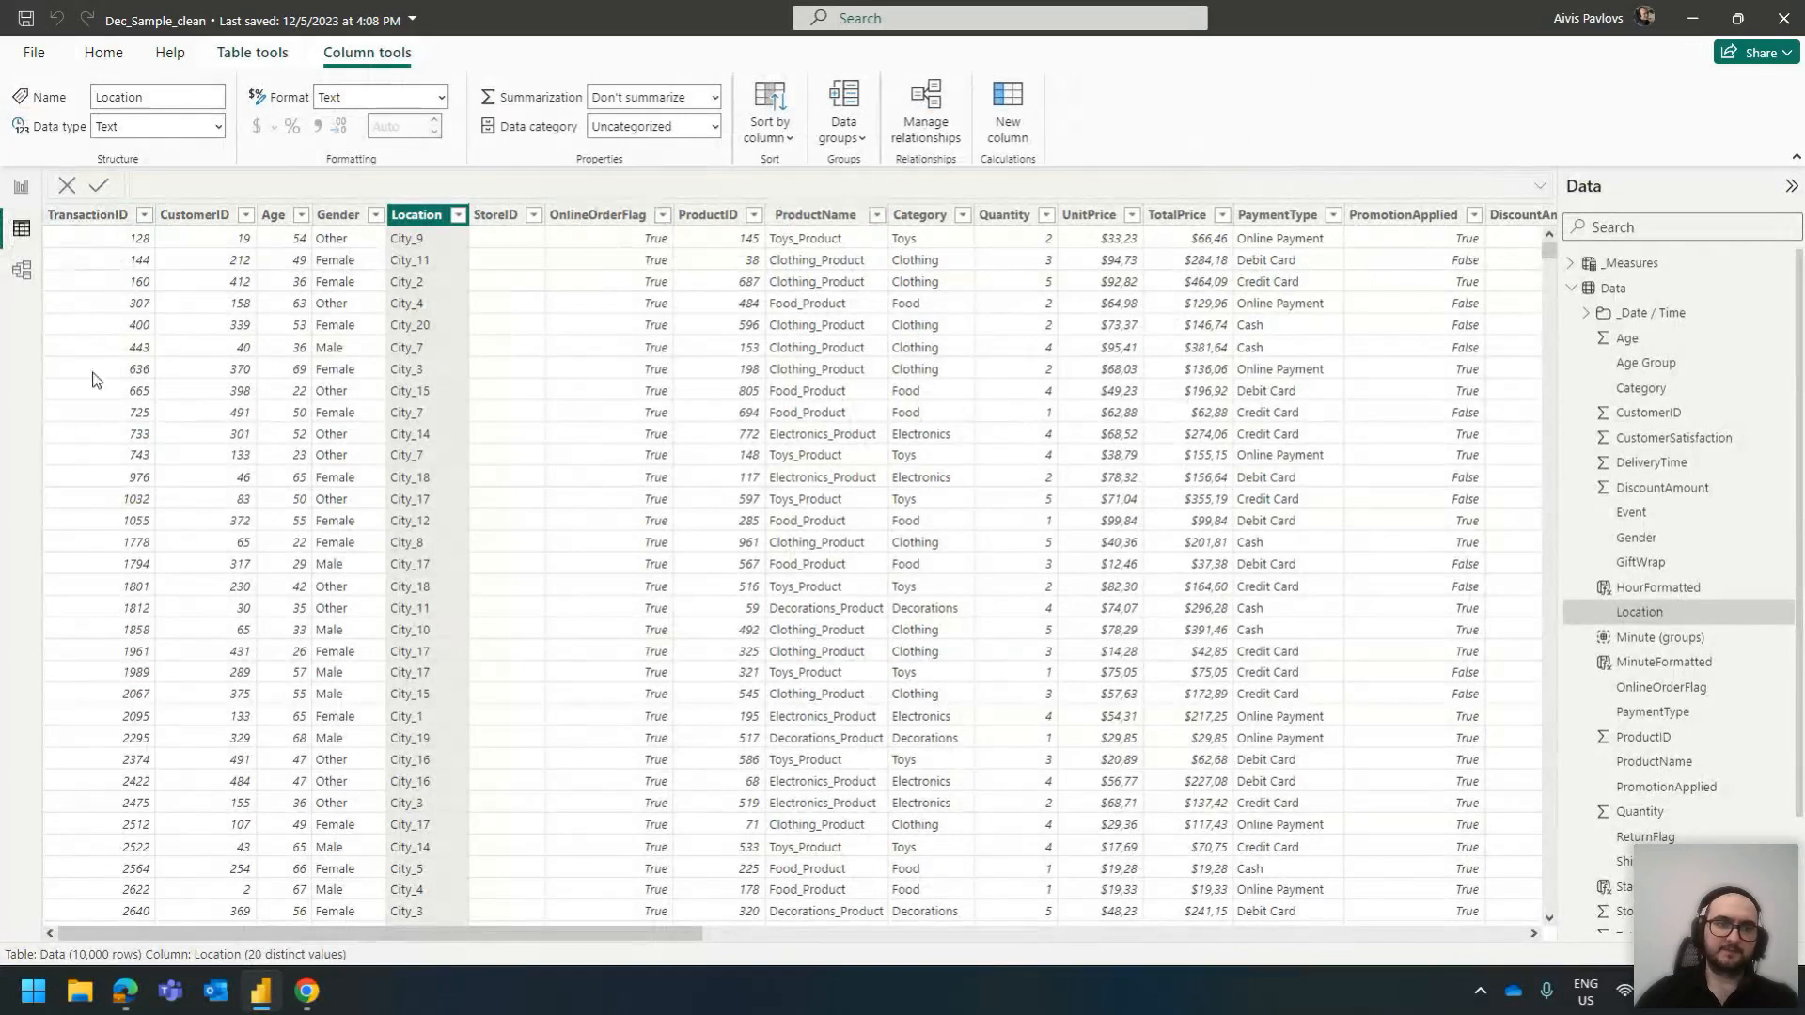
click(191, 216)
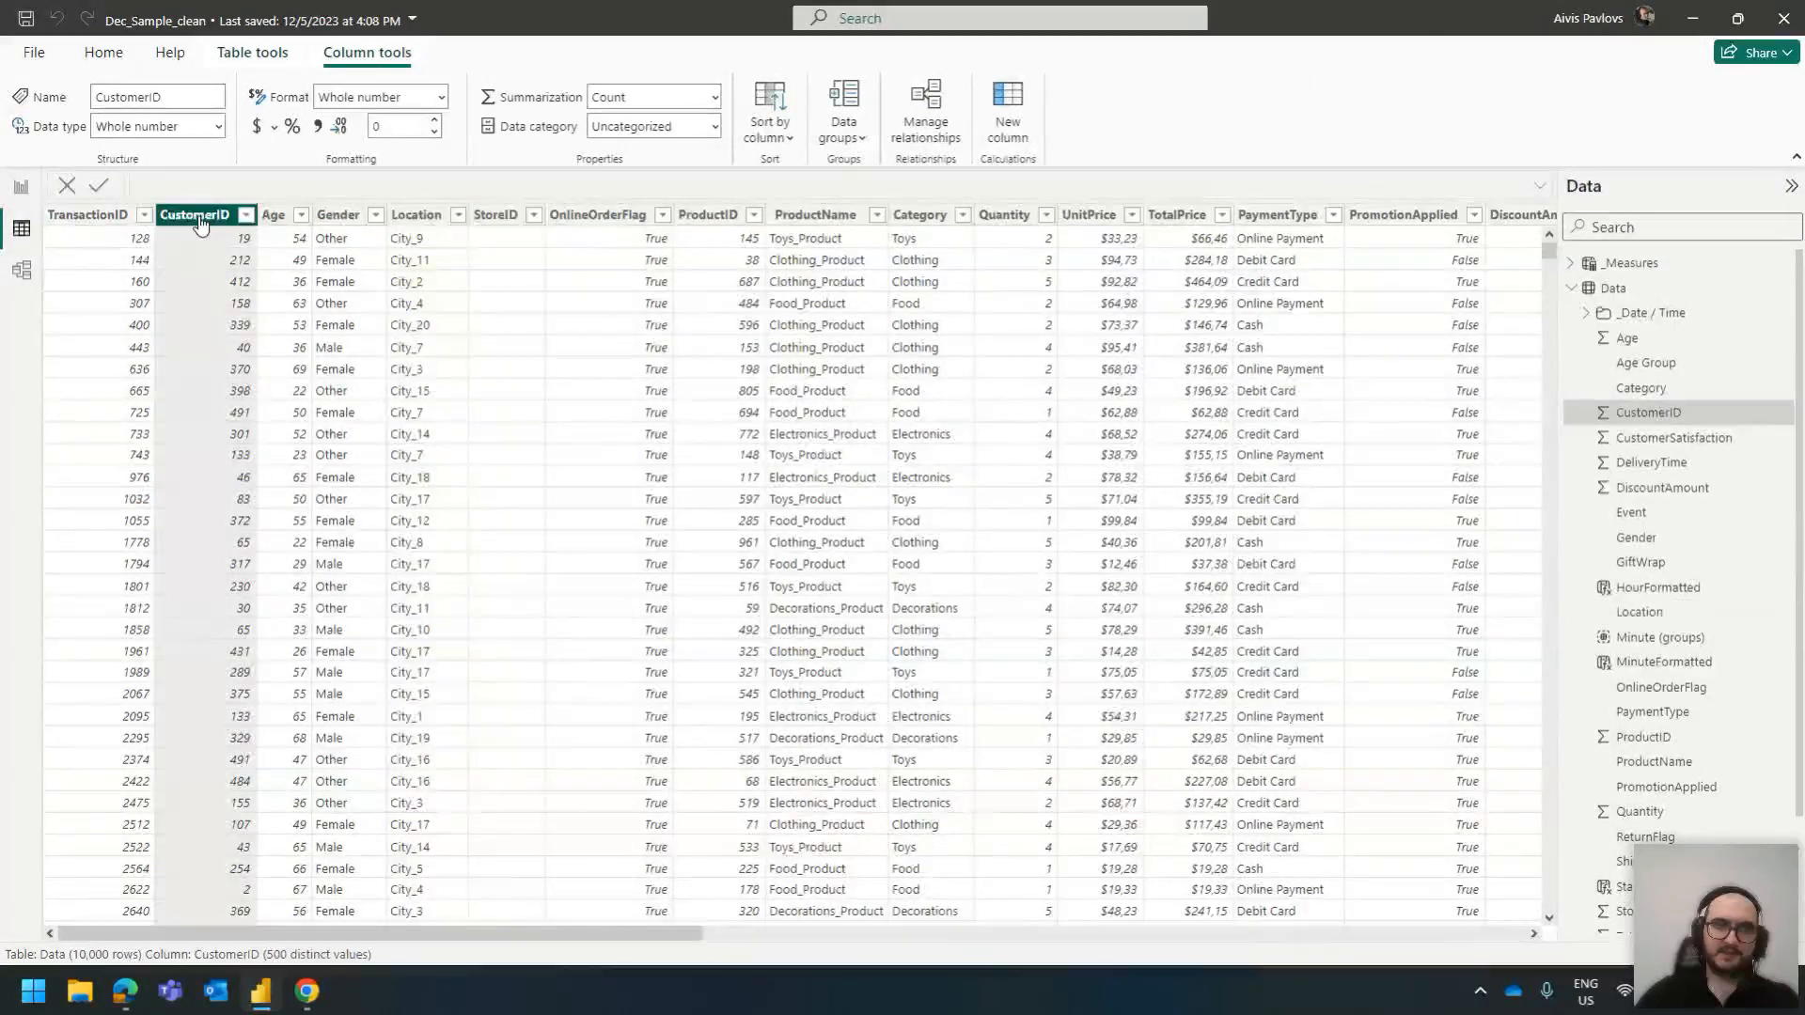
click(272, 218)
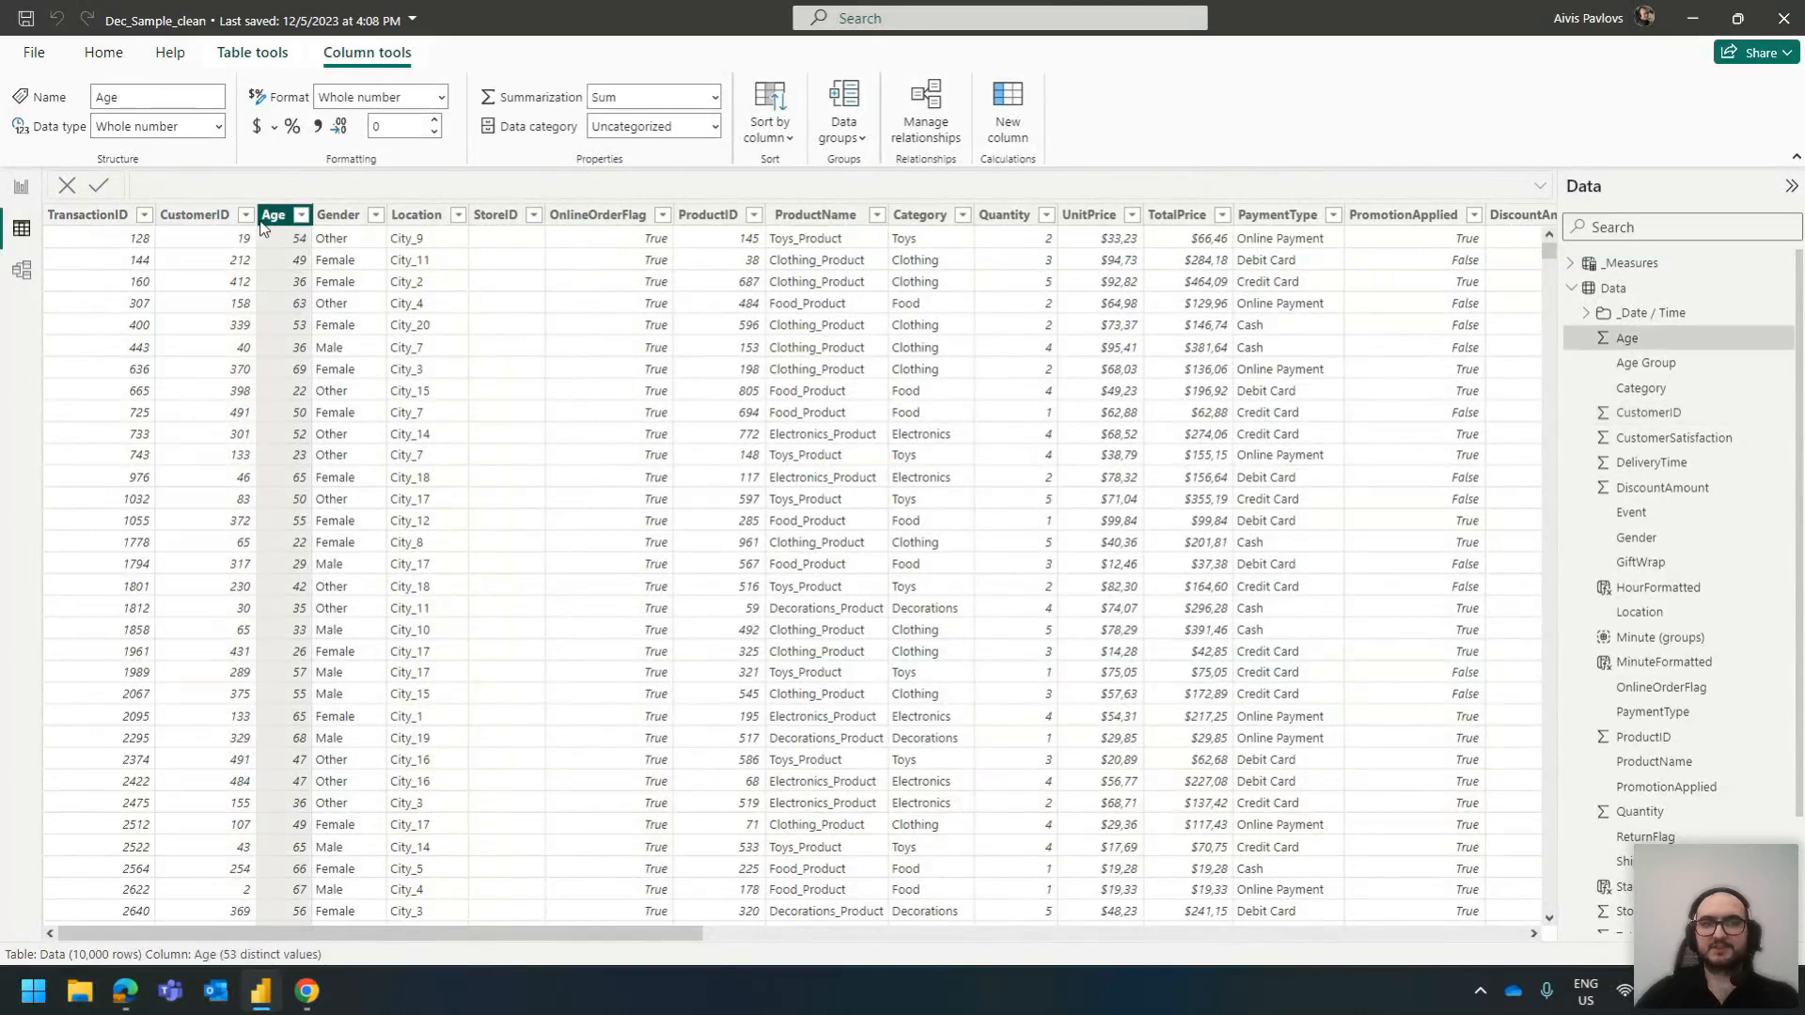
click(323, 217)
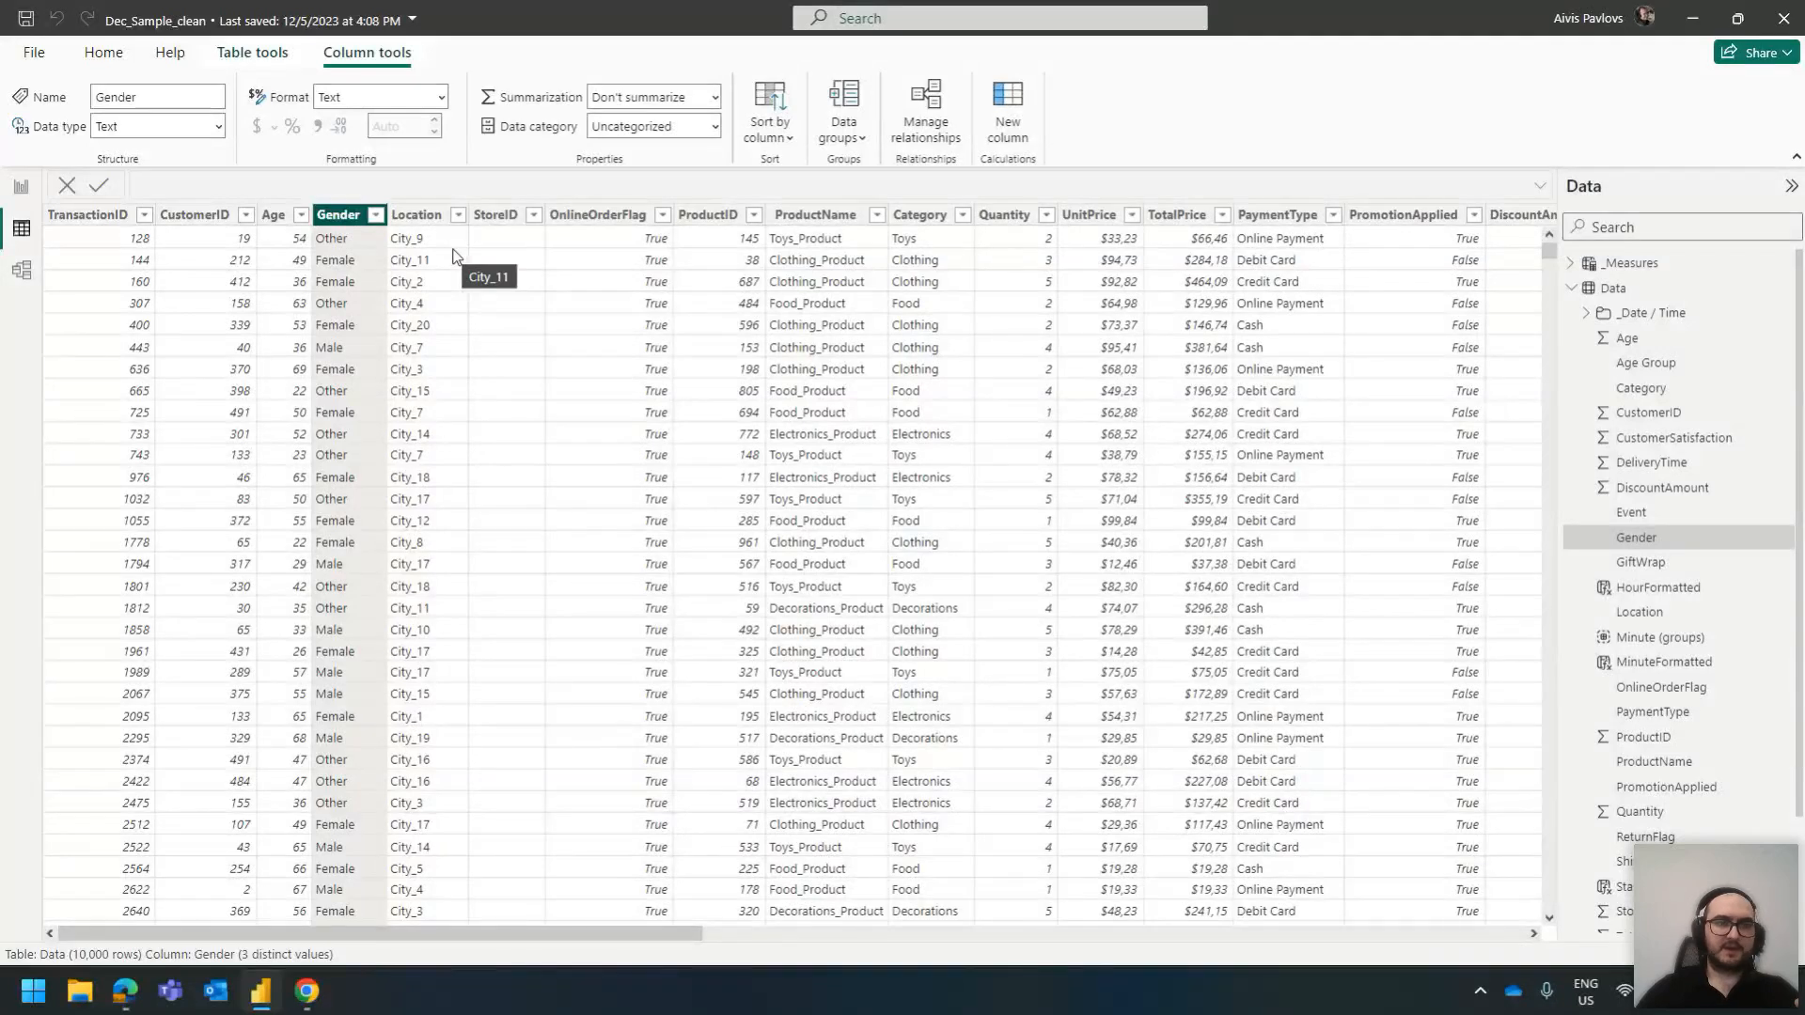
Look at the Sales by Year chart on the Total Sales page and return to the table data
click(23, 188)
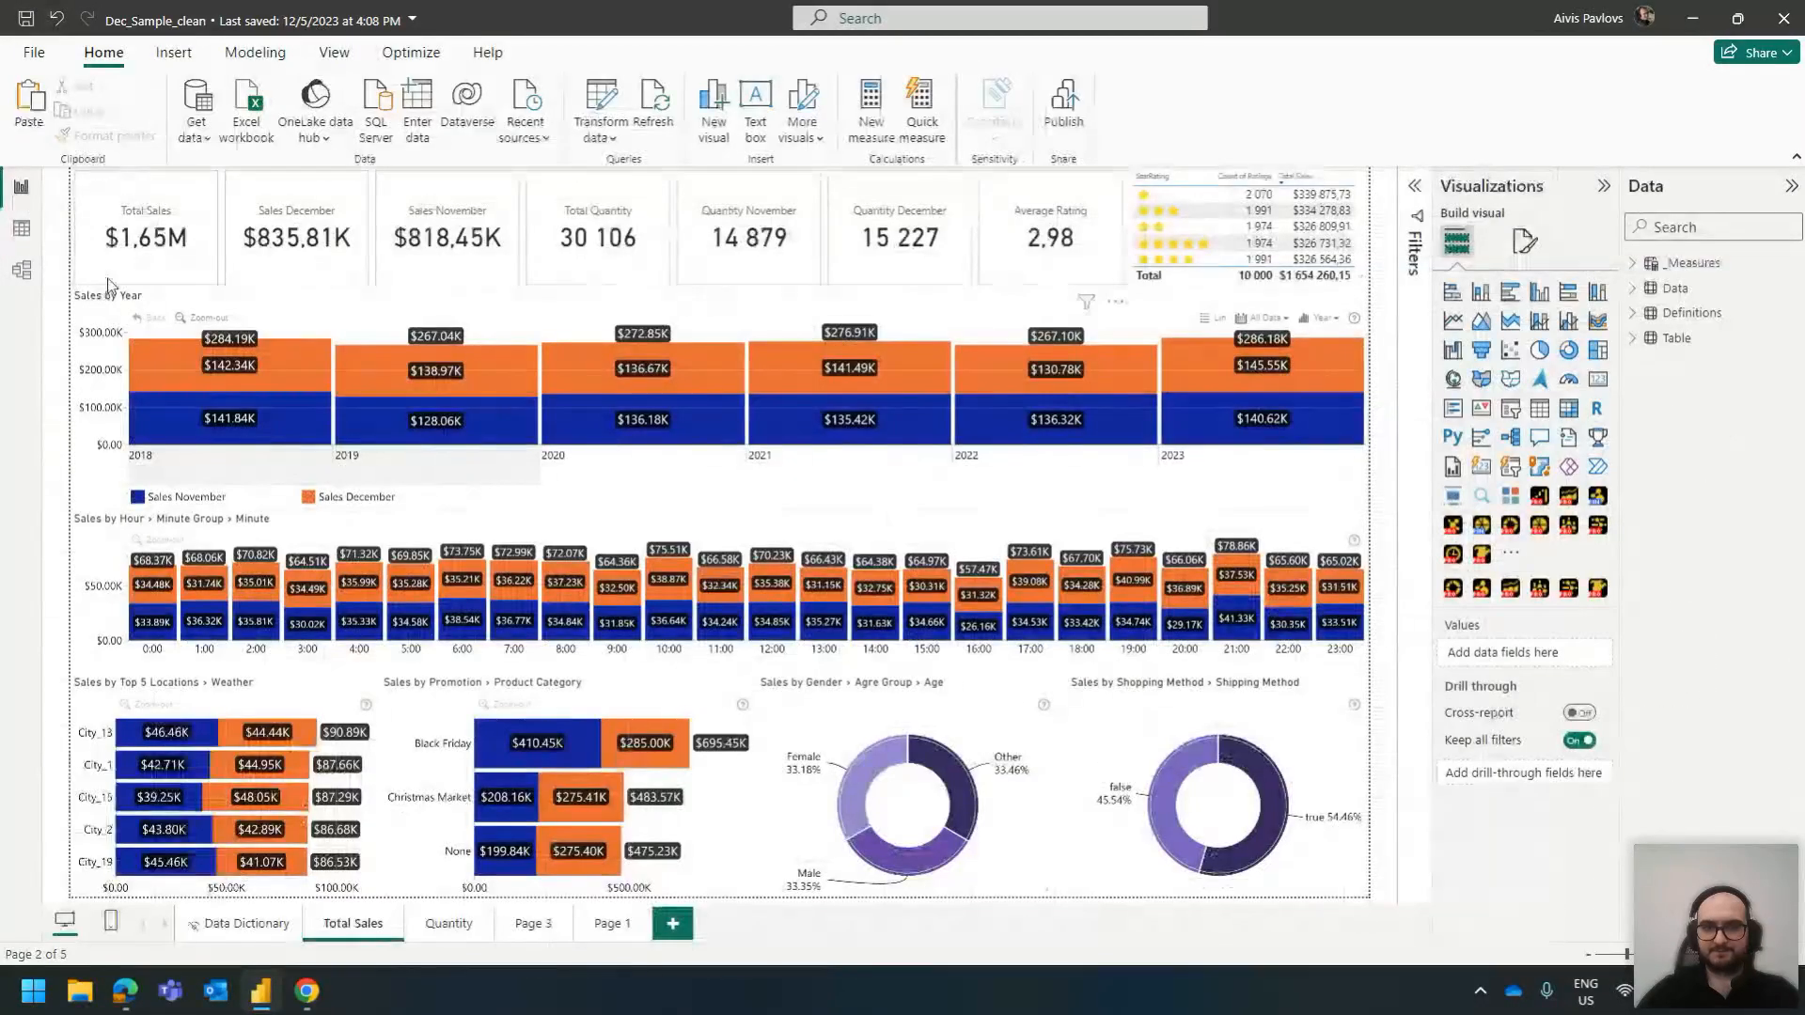
click(105, 306)
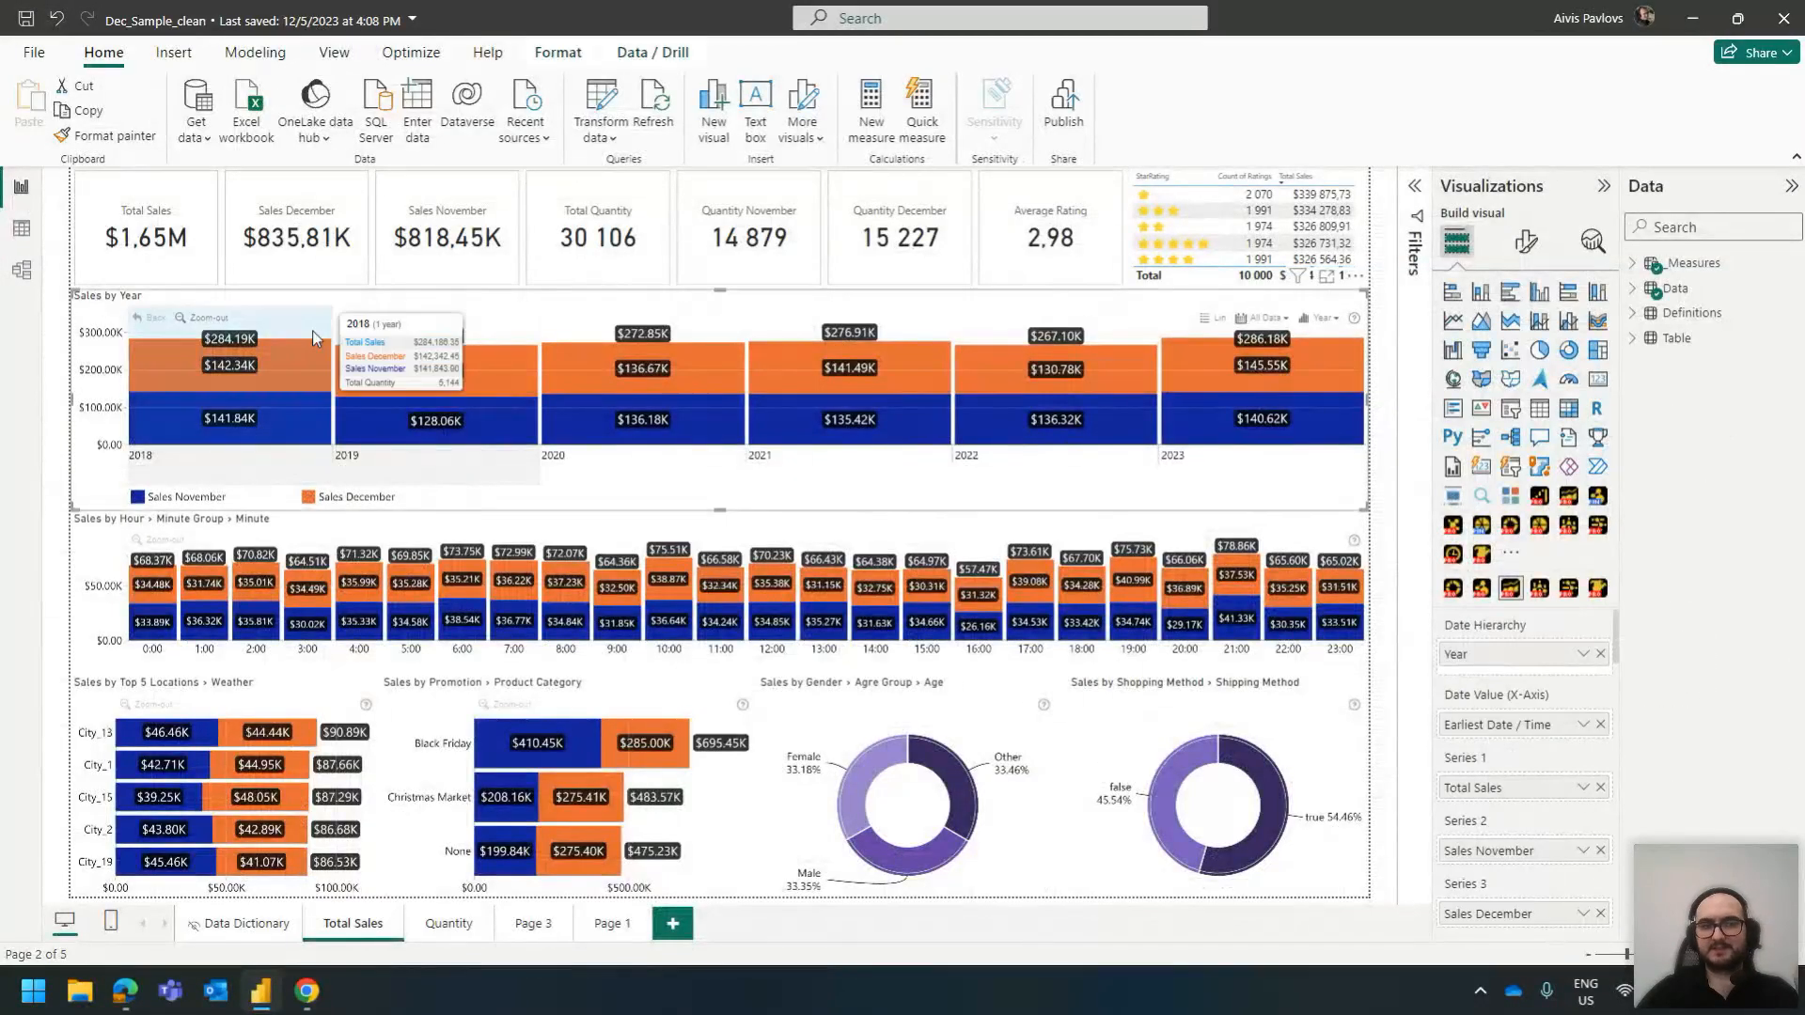
click(21, 228)
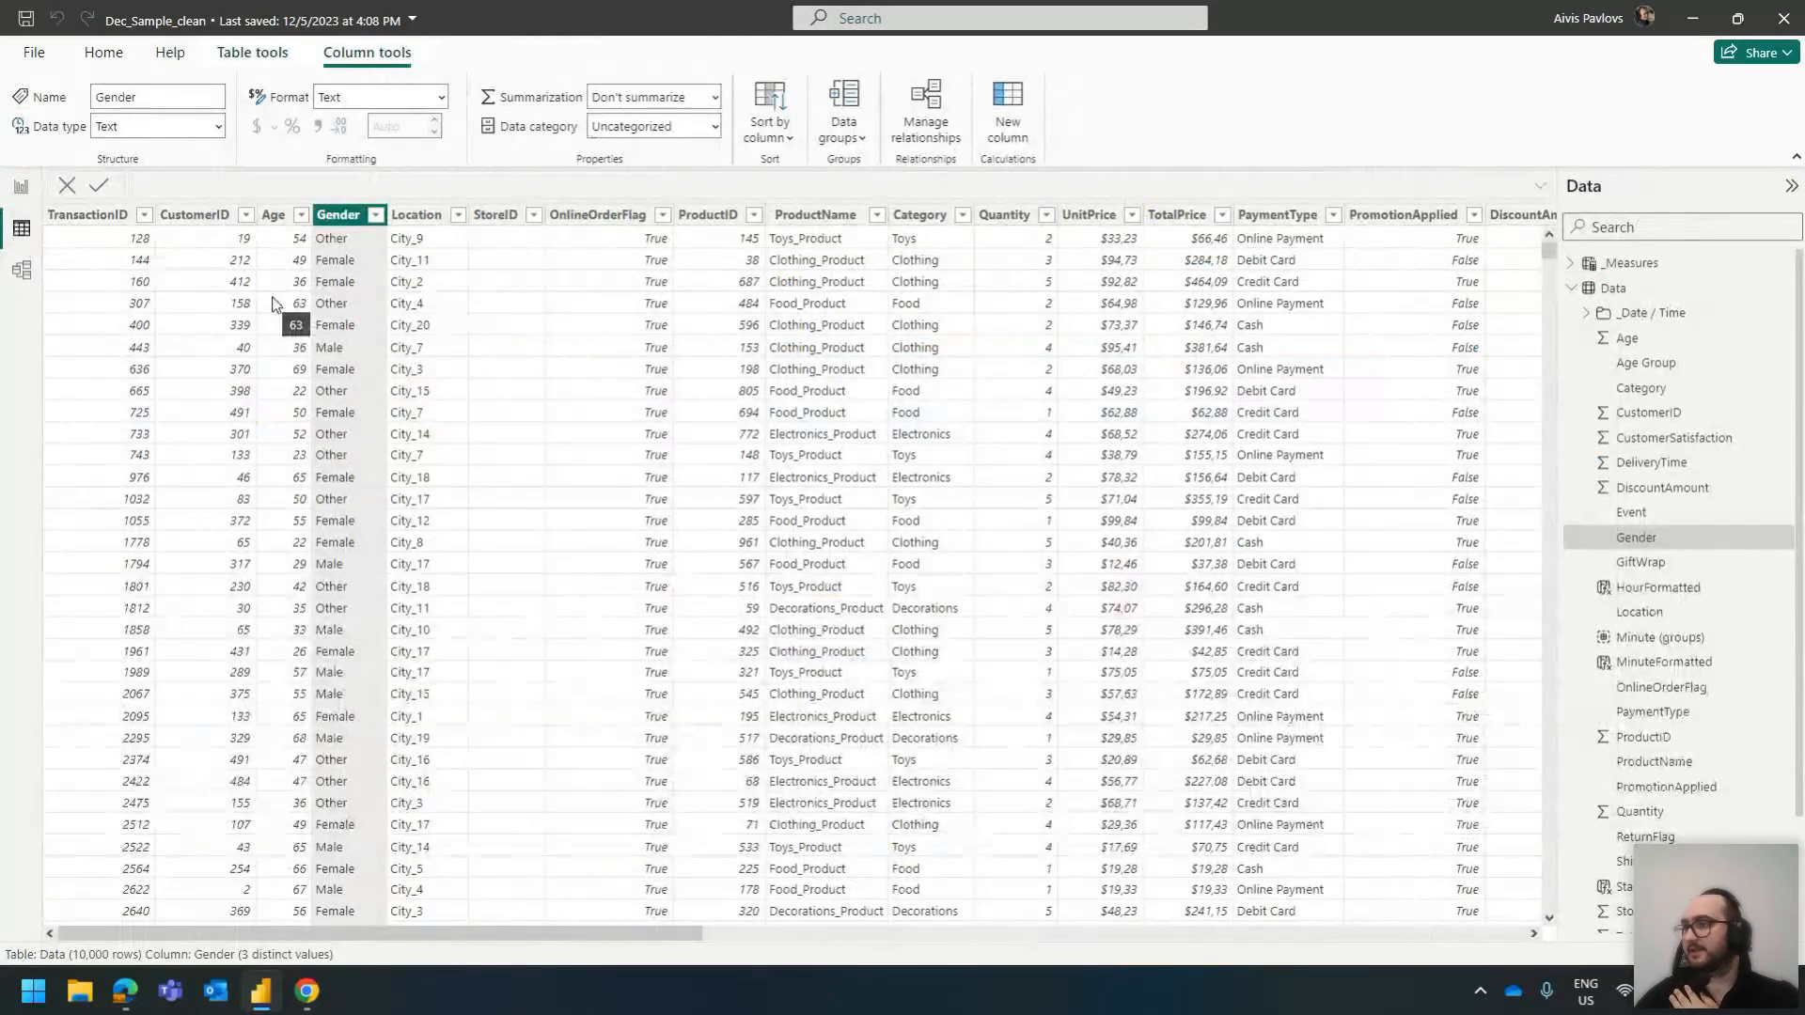
Examine the Date / Time column and the time-part columns derived from it in the Data table
drag(481, 947, 1049, 939)
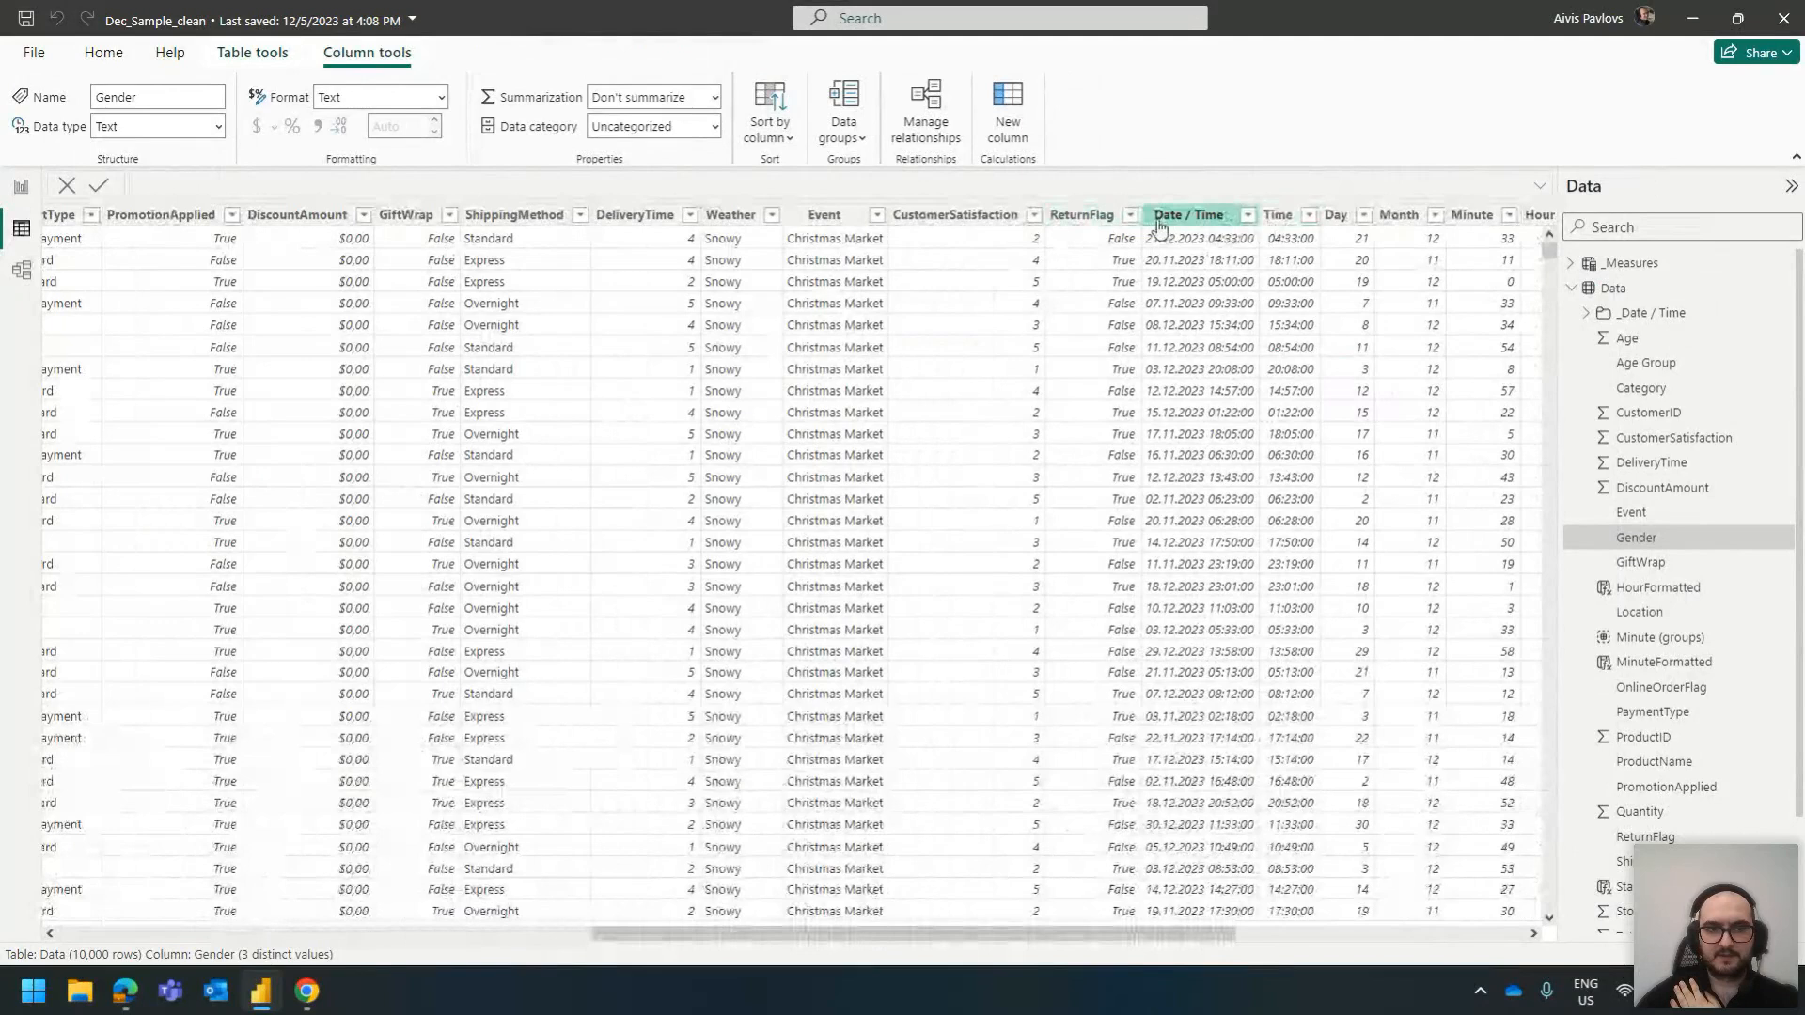
click(1212, 220)
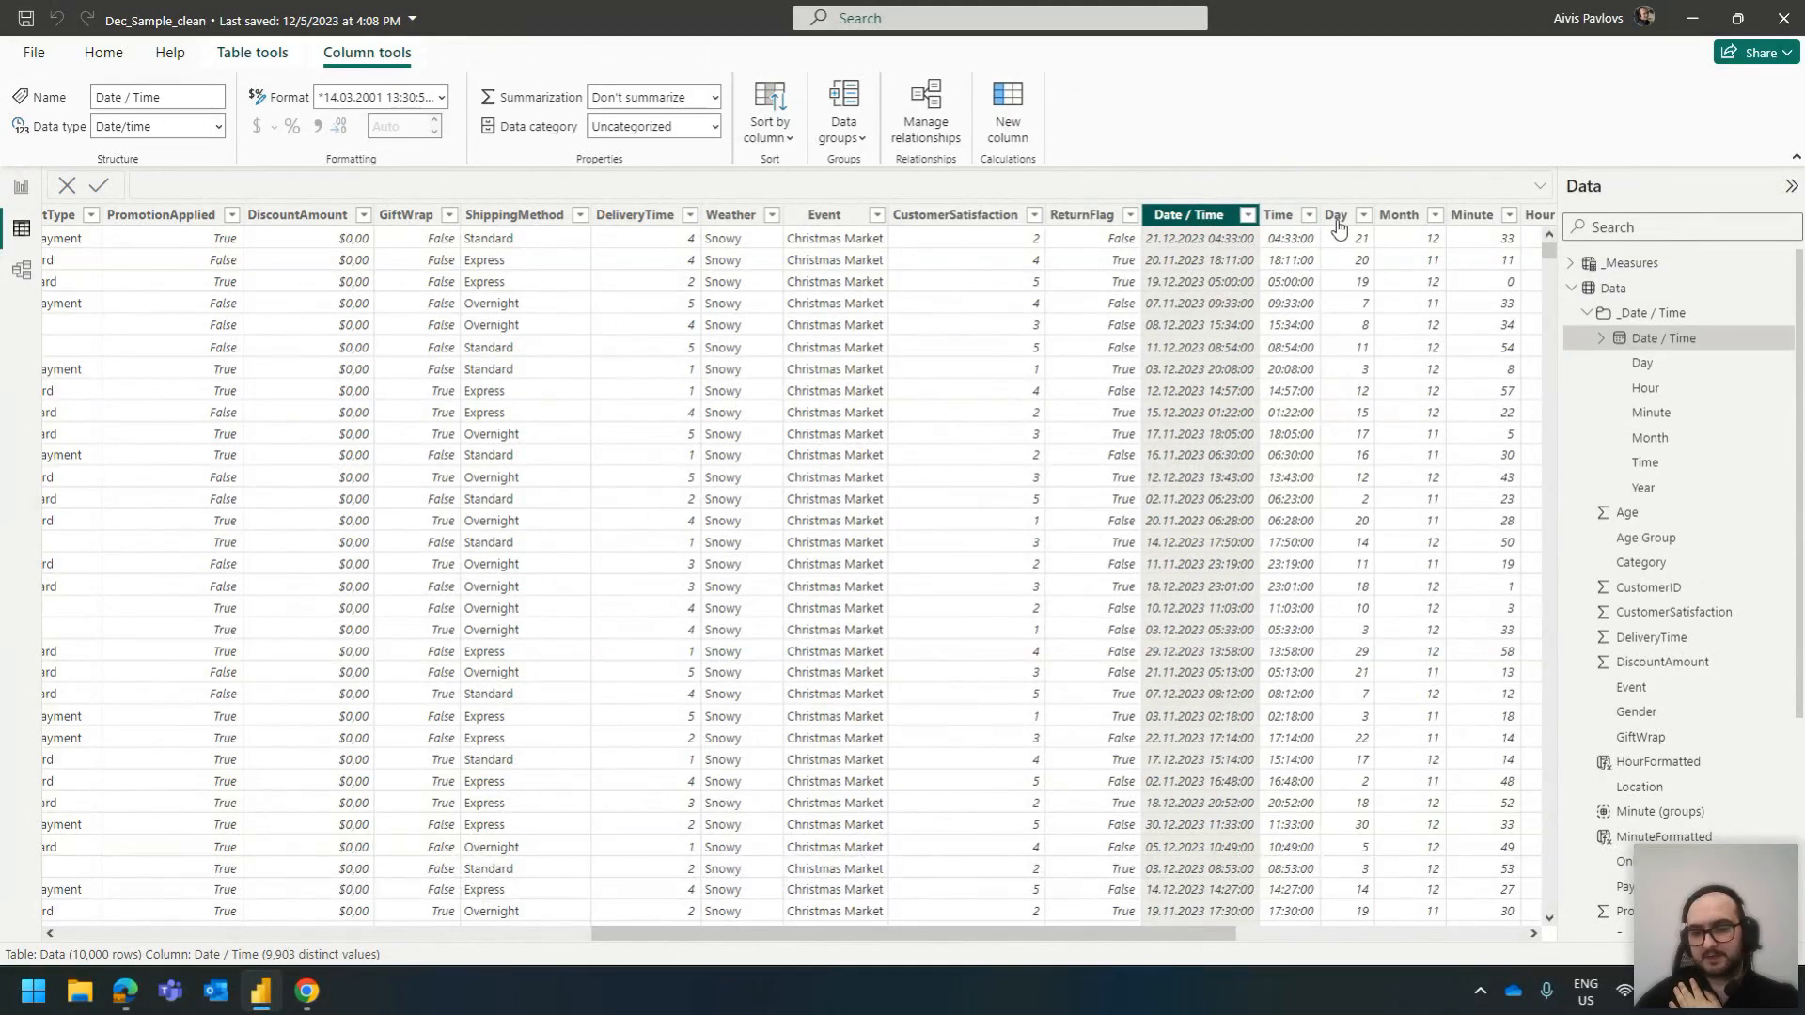
scroll(1339, 226, right, 5)
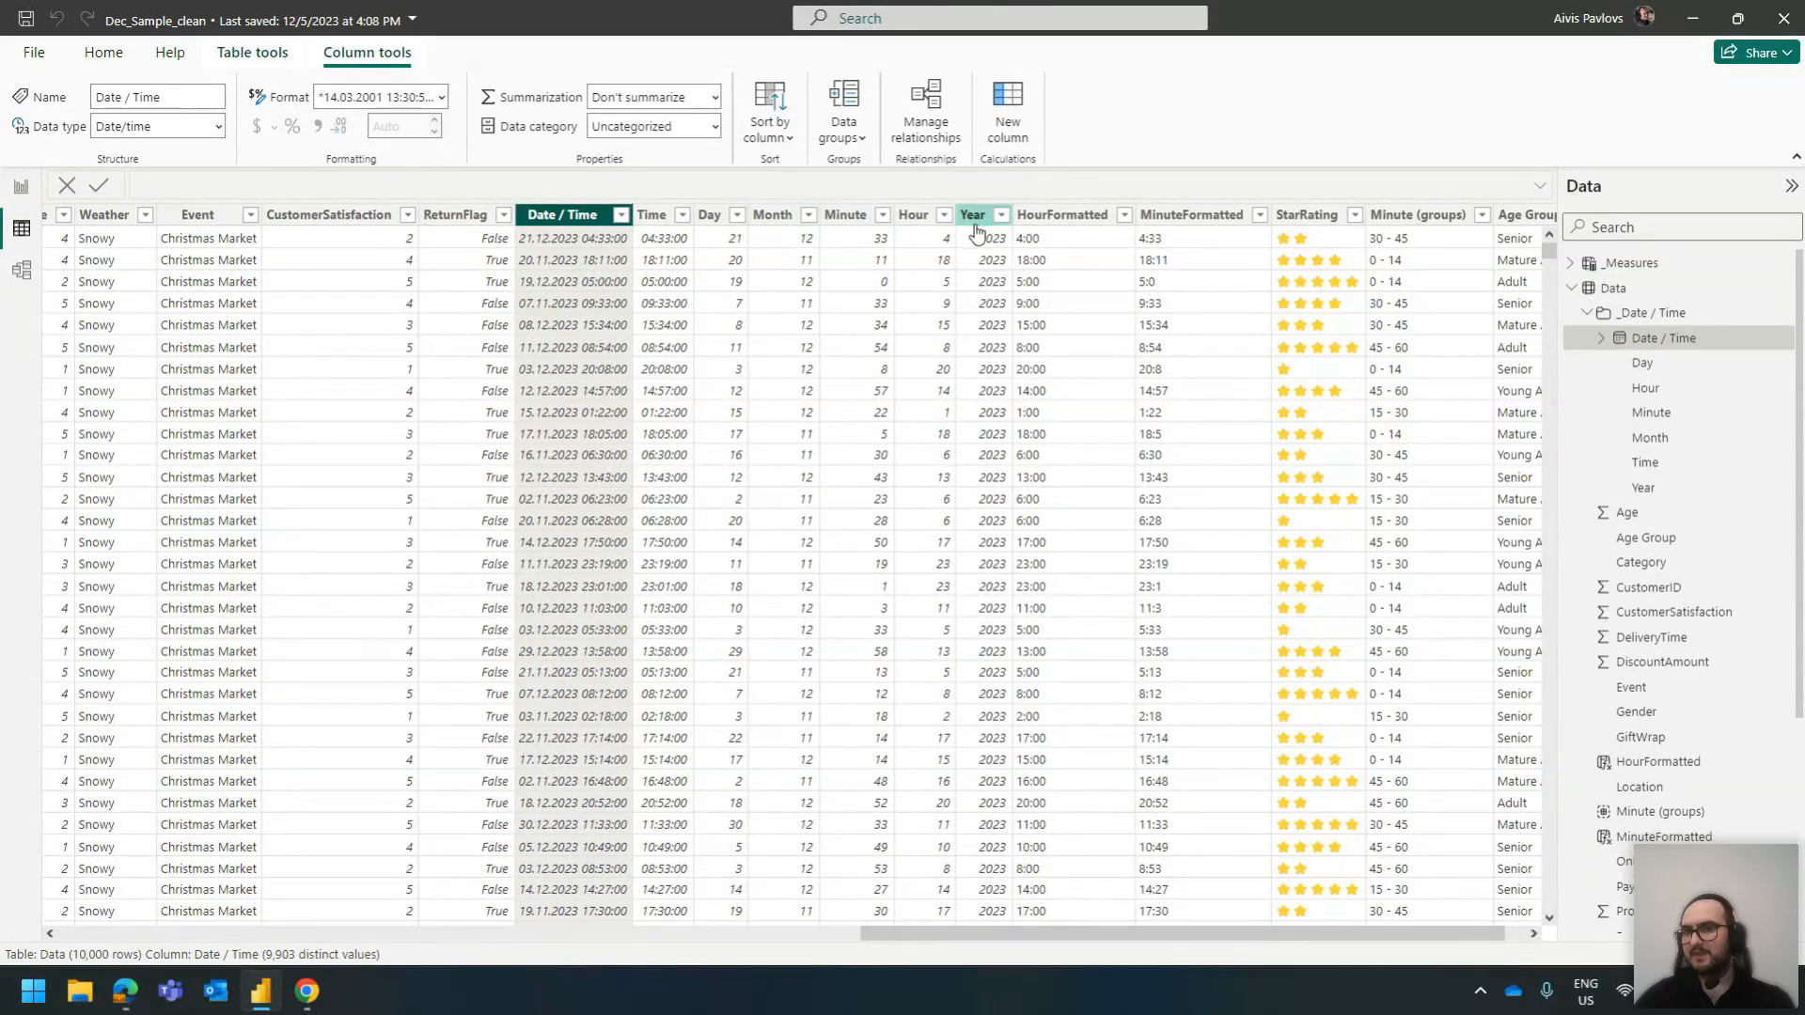
Inspect the StarRating column's formula, the CustomerSatisfaction values it uses, and the Minute (groups) and Age Group columns
click(1321, 216)
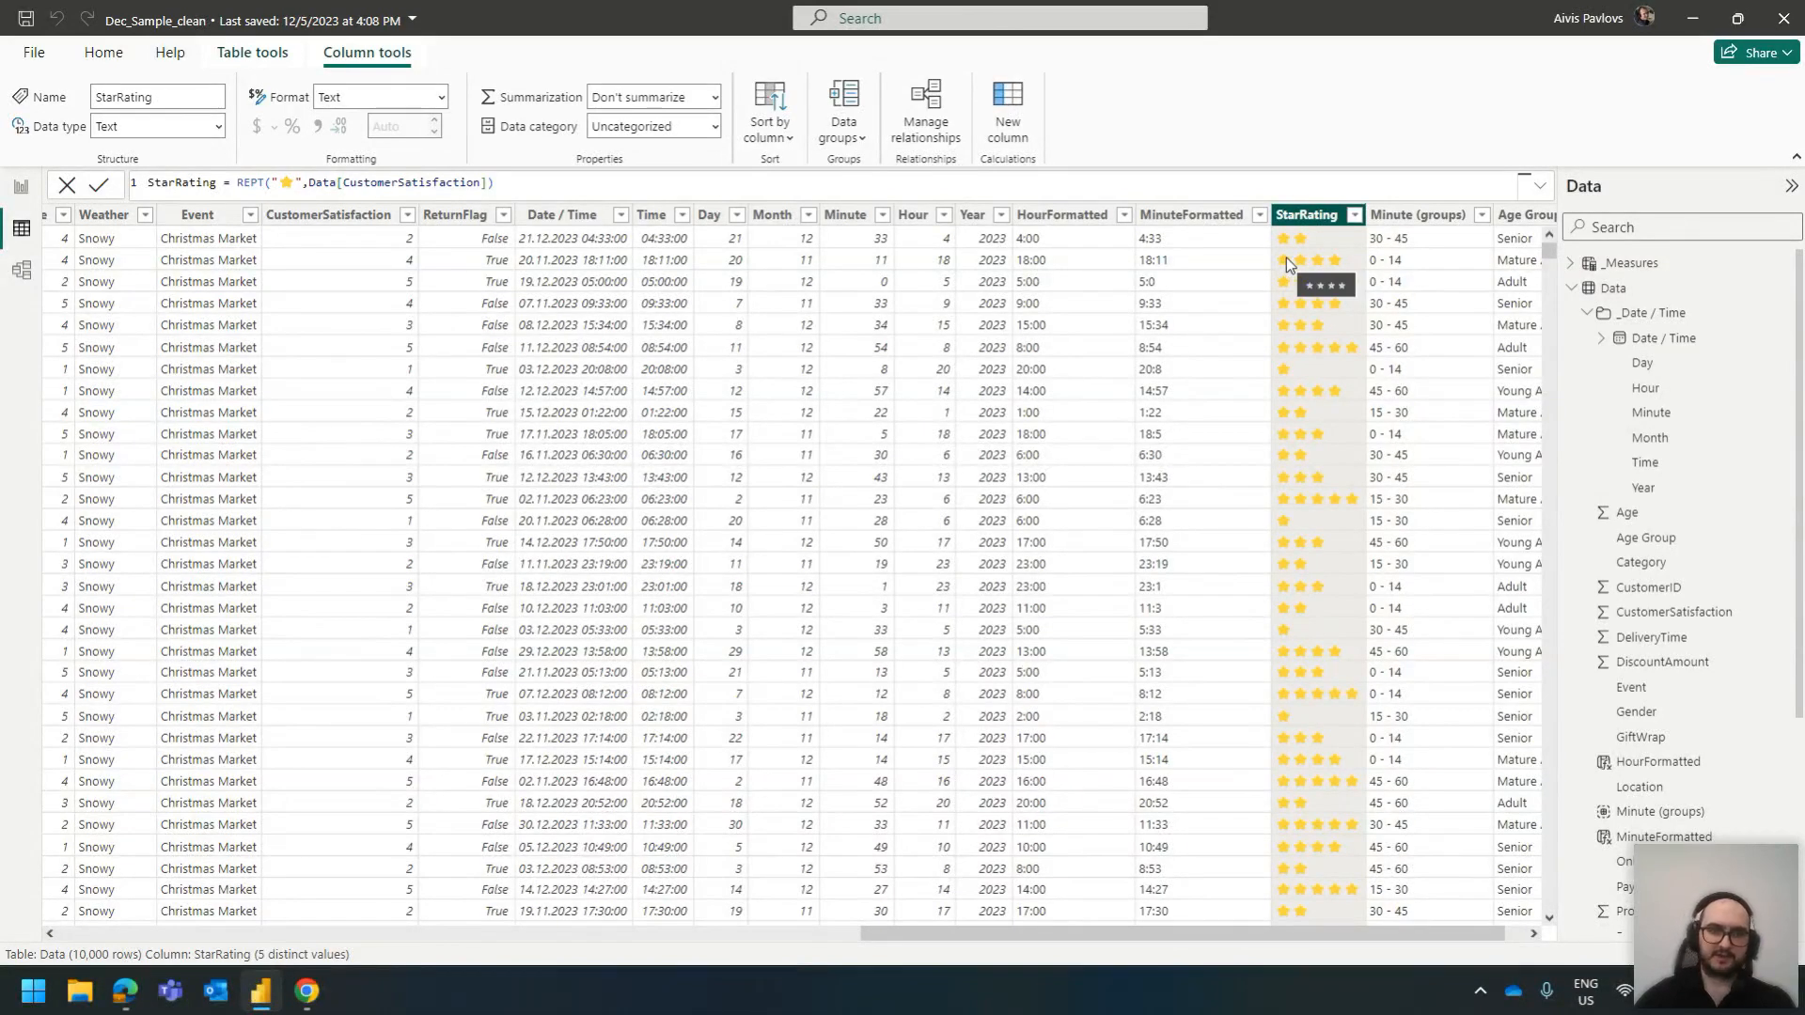
click(408, 215)
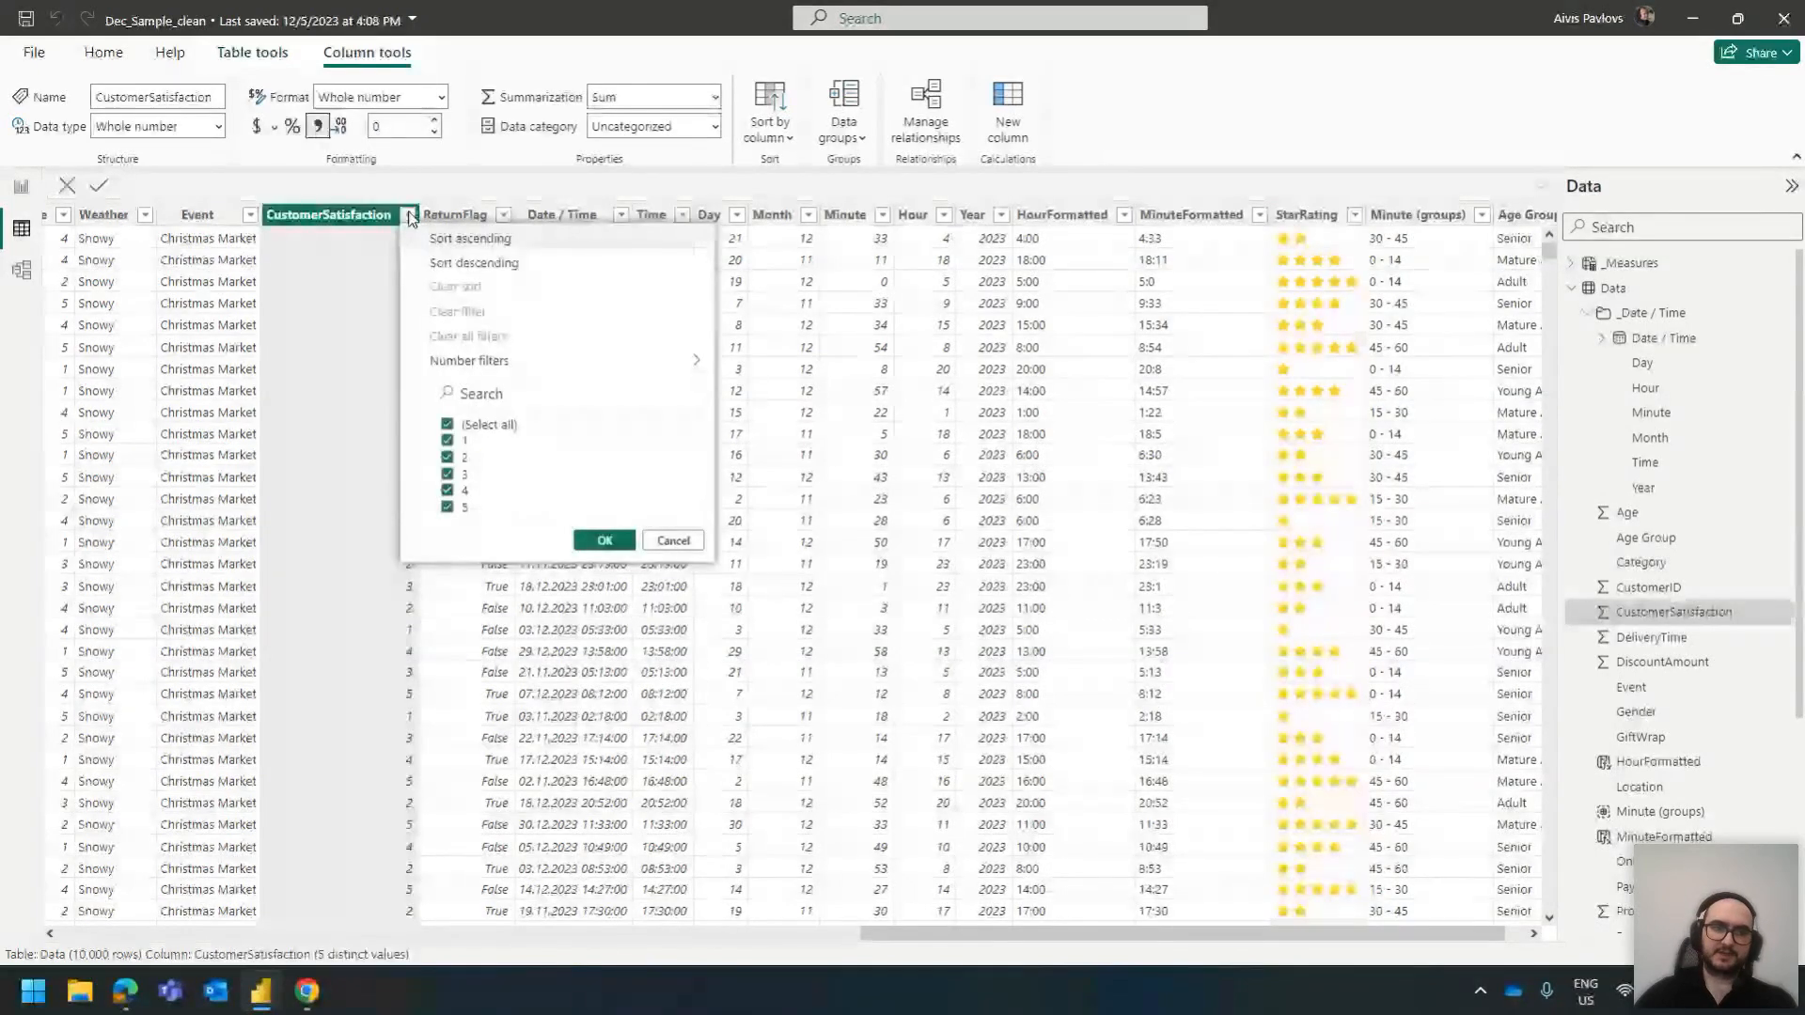
click(410, 215)
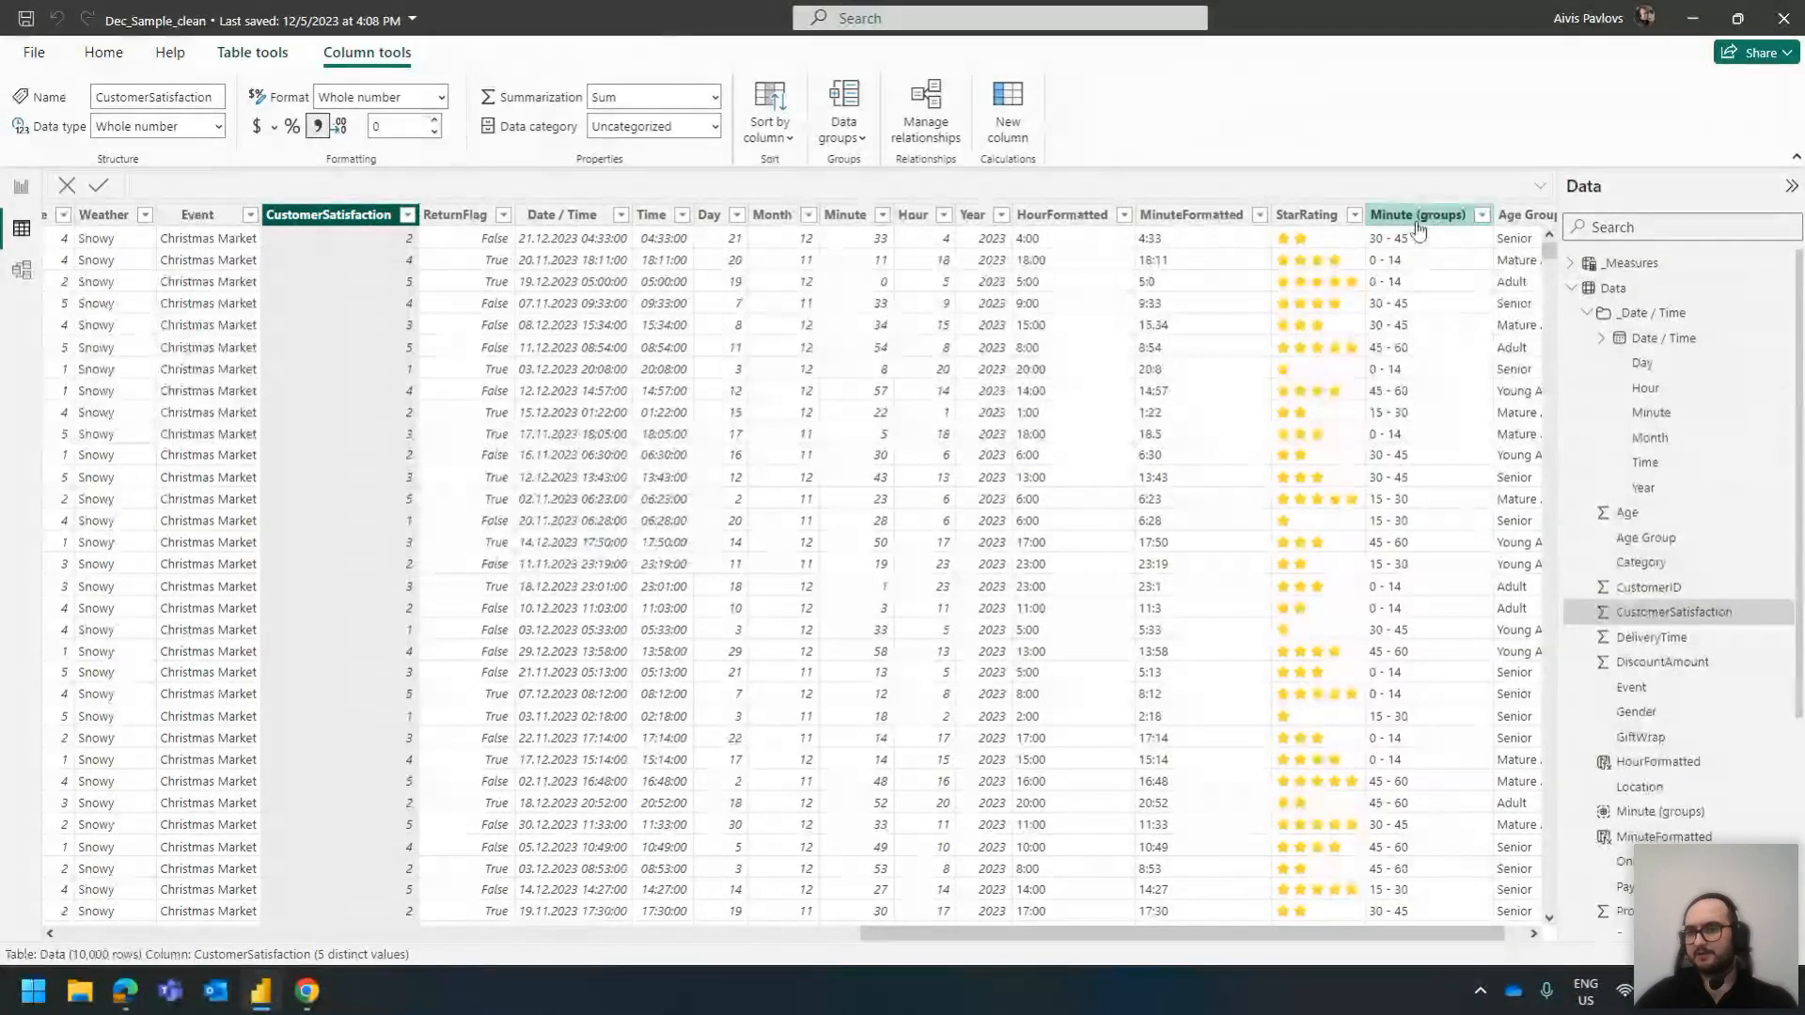
drag(1357, 933, 1446, 939)
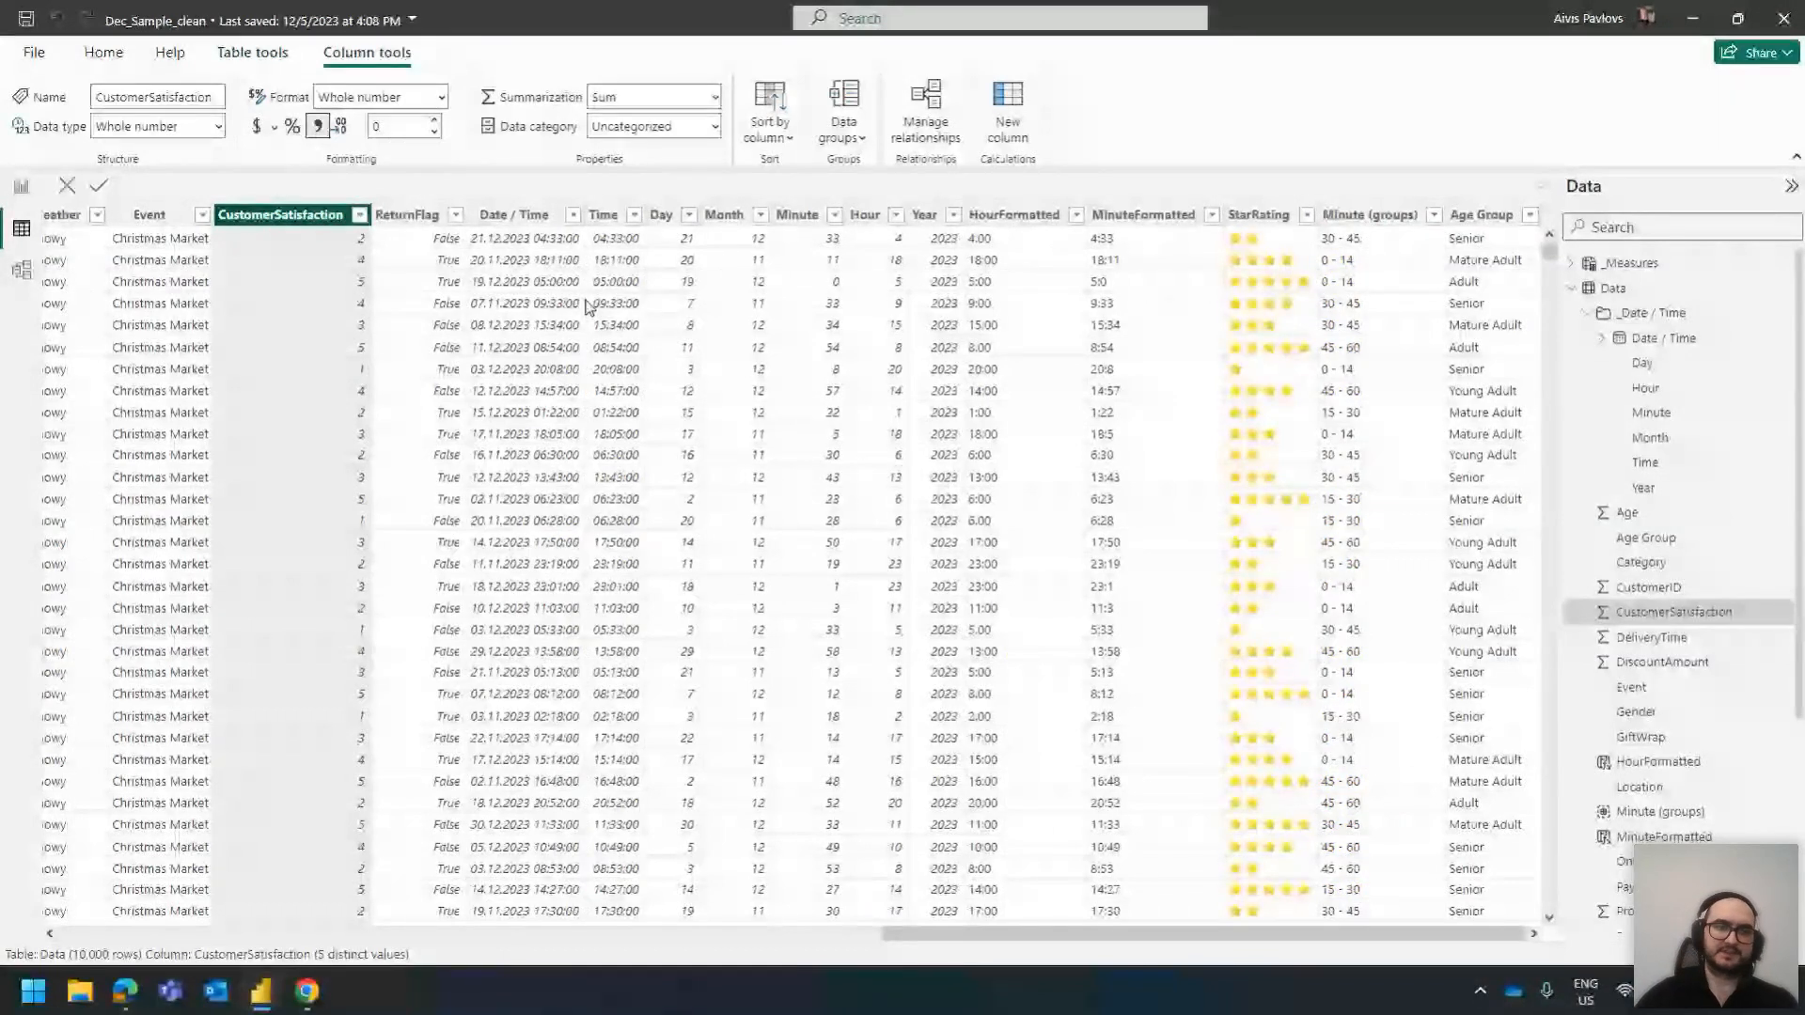
Glance at the Total Sales page, then examine the distinct values of the Location column in the Data table
click(23, 186)
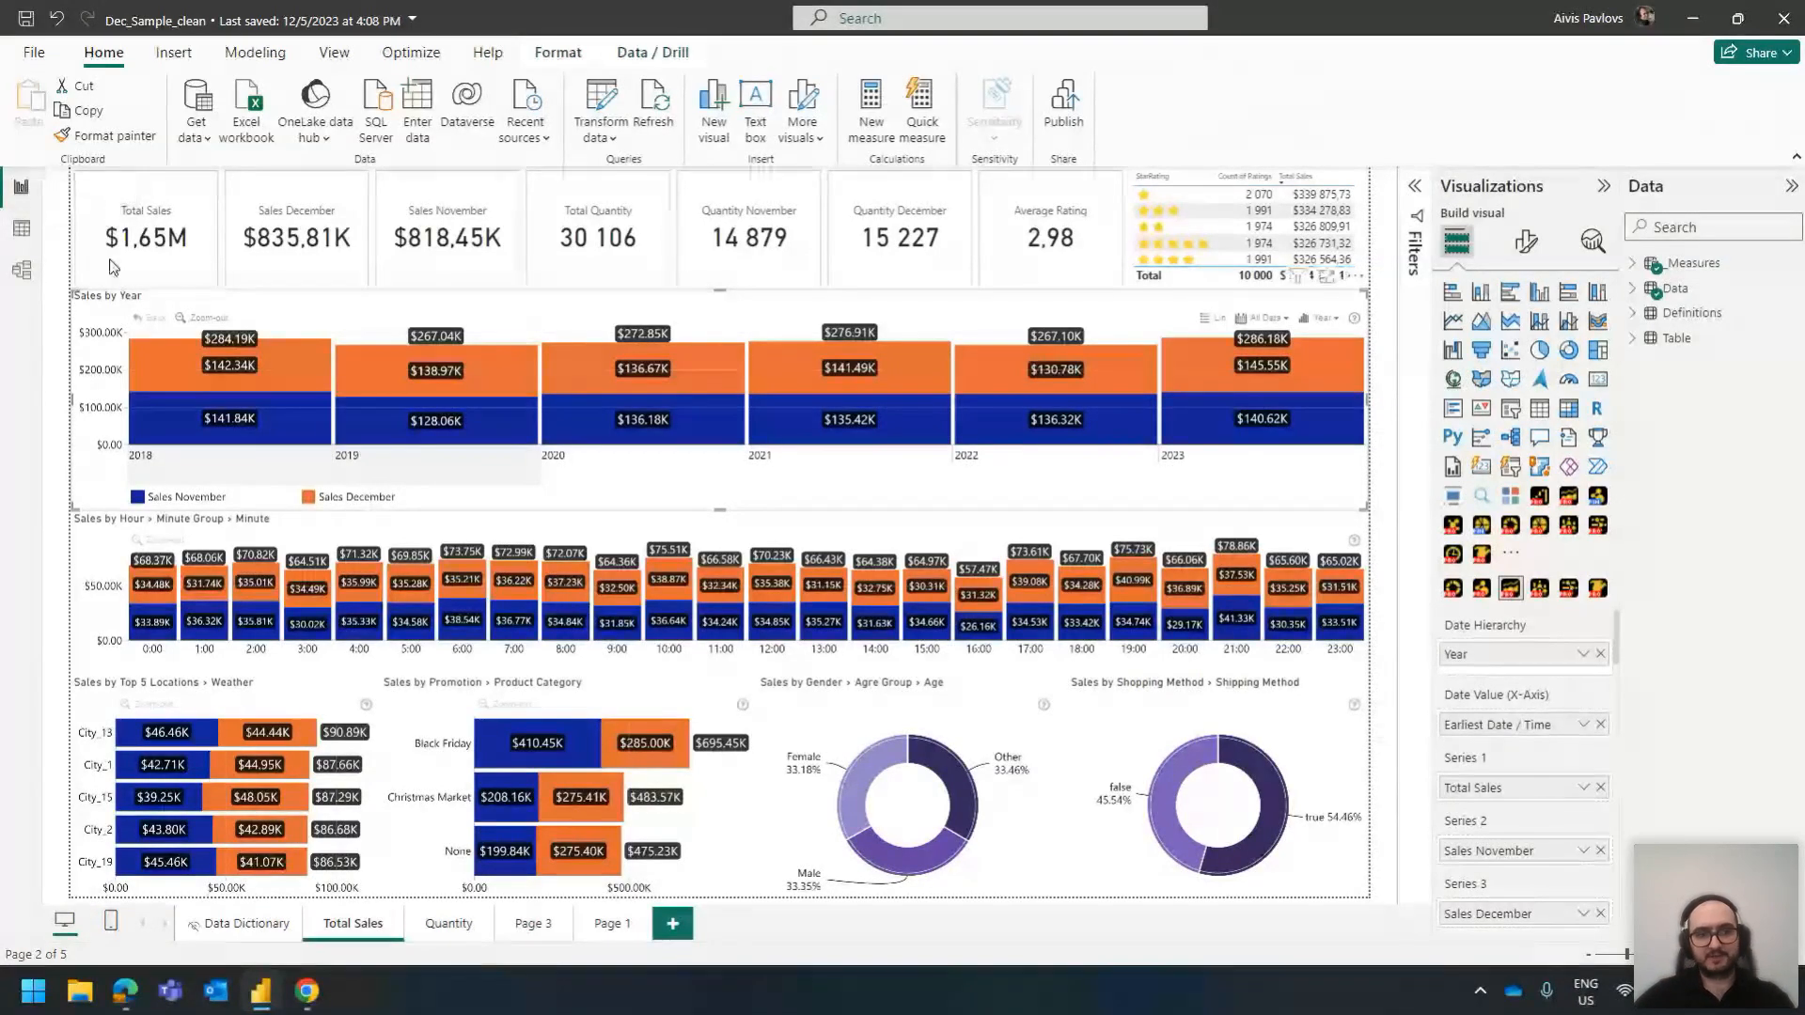
click(21, 228)
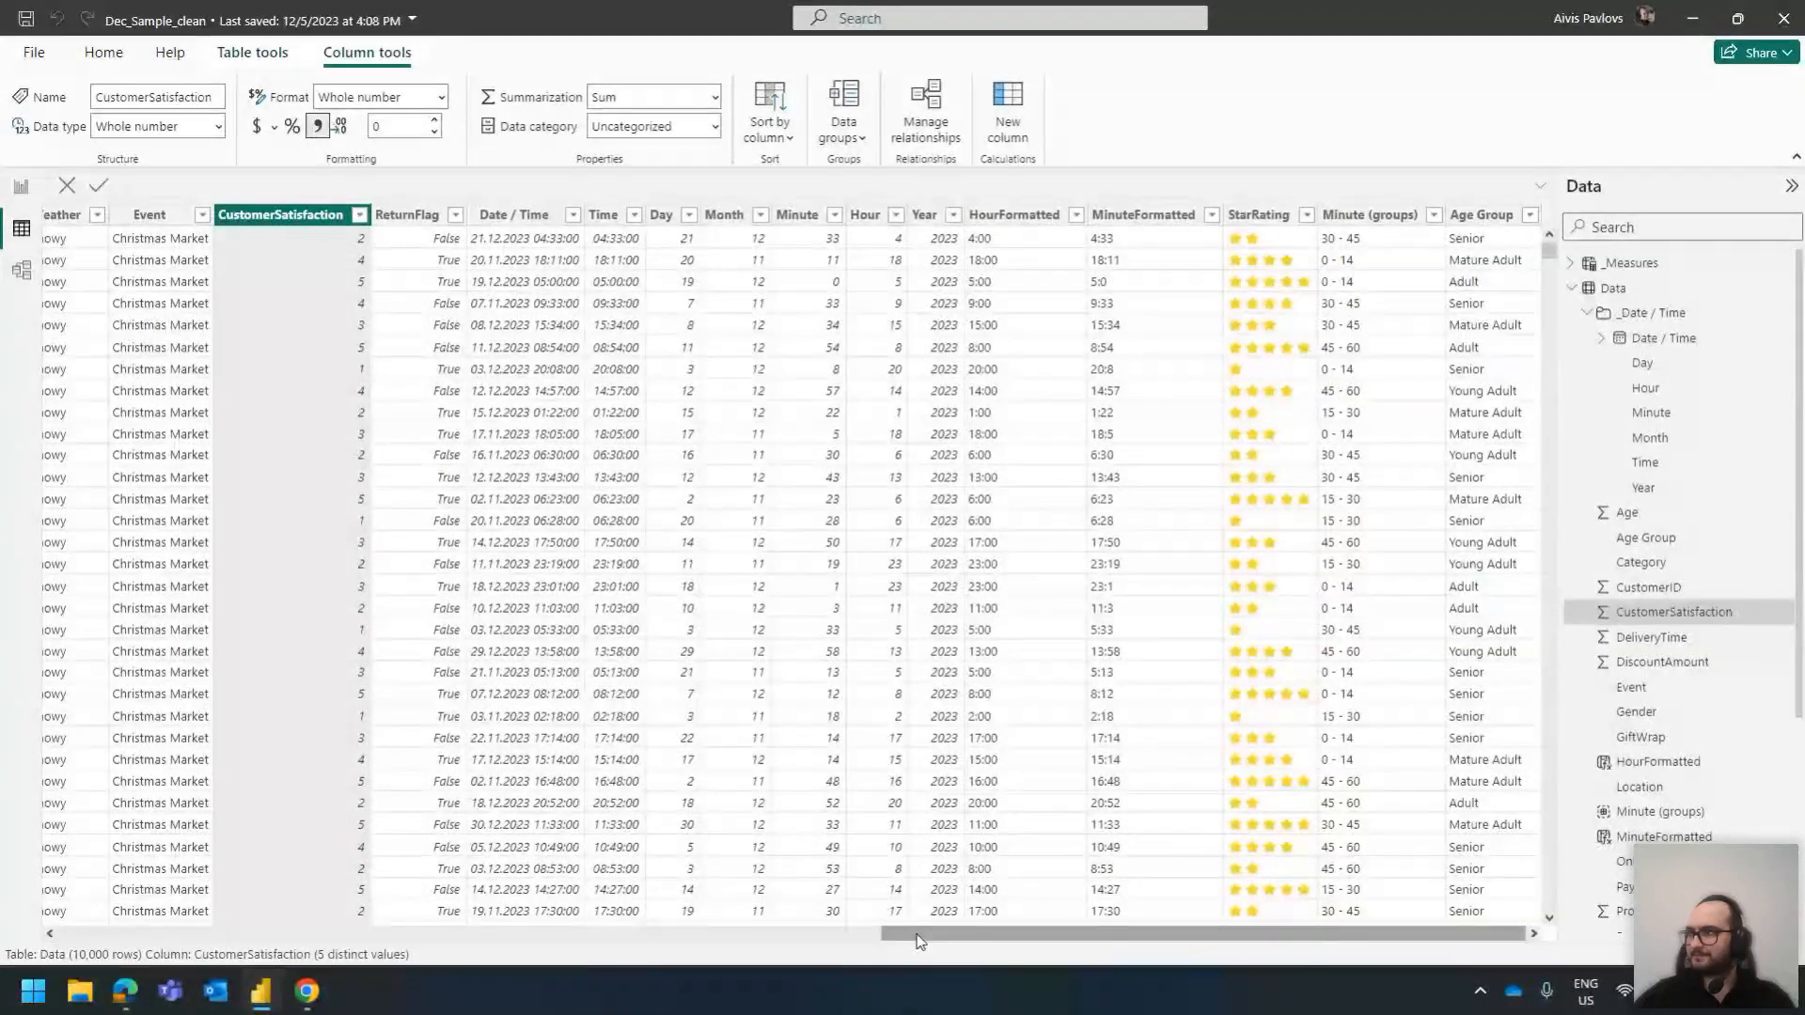
drag(921, 935, 98, 935)
click(418, 218)
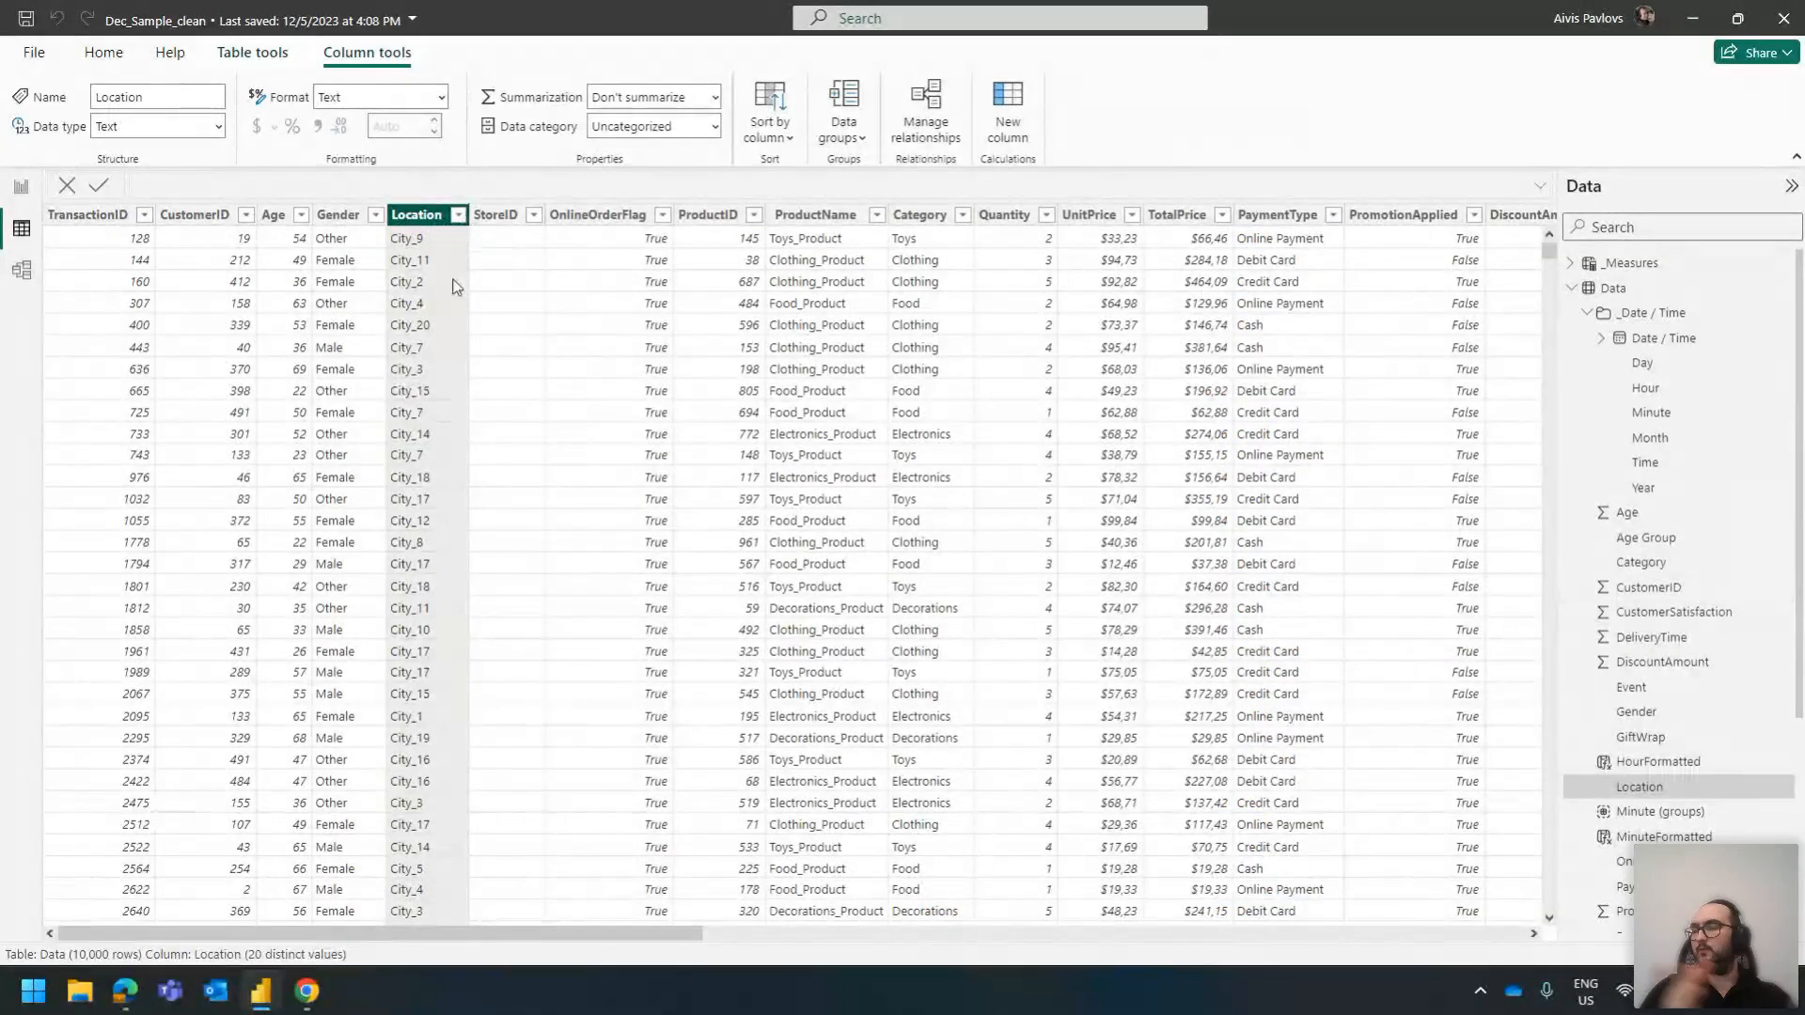
click(457, 216)
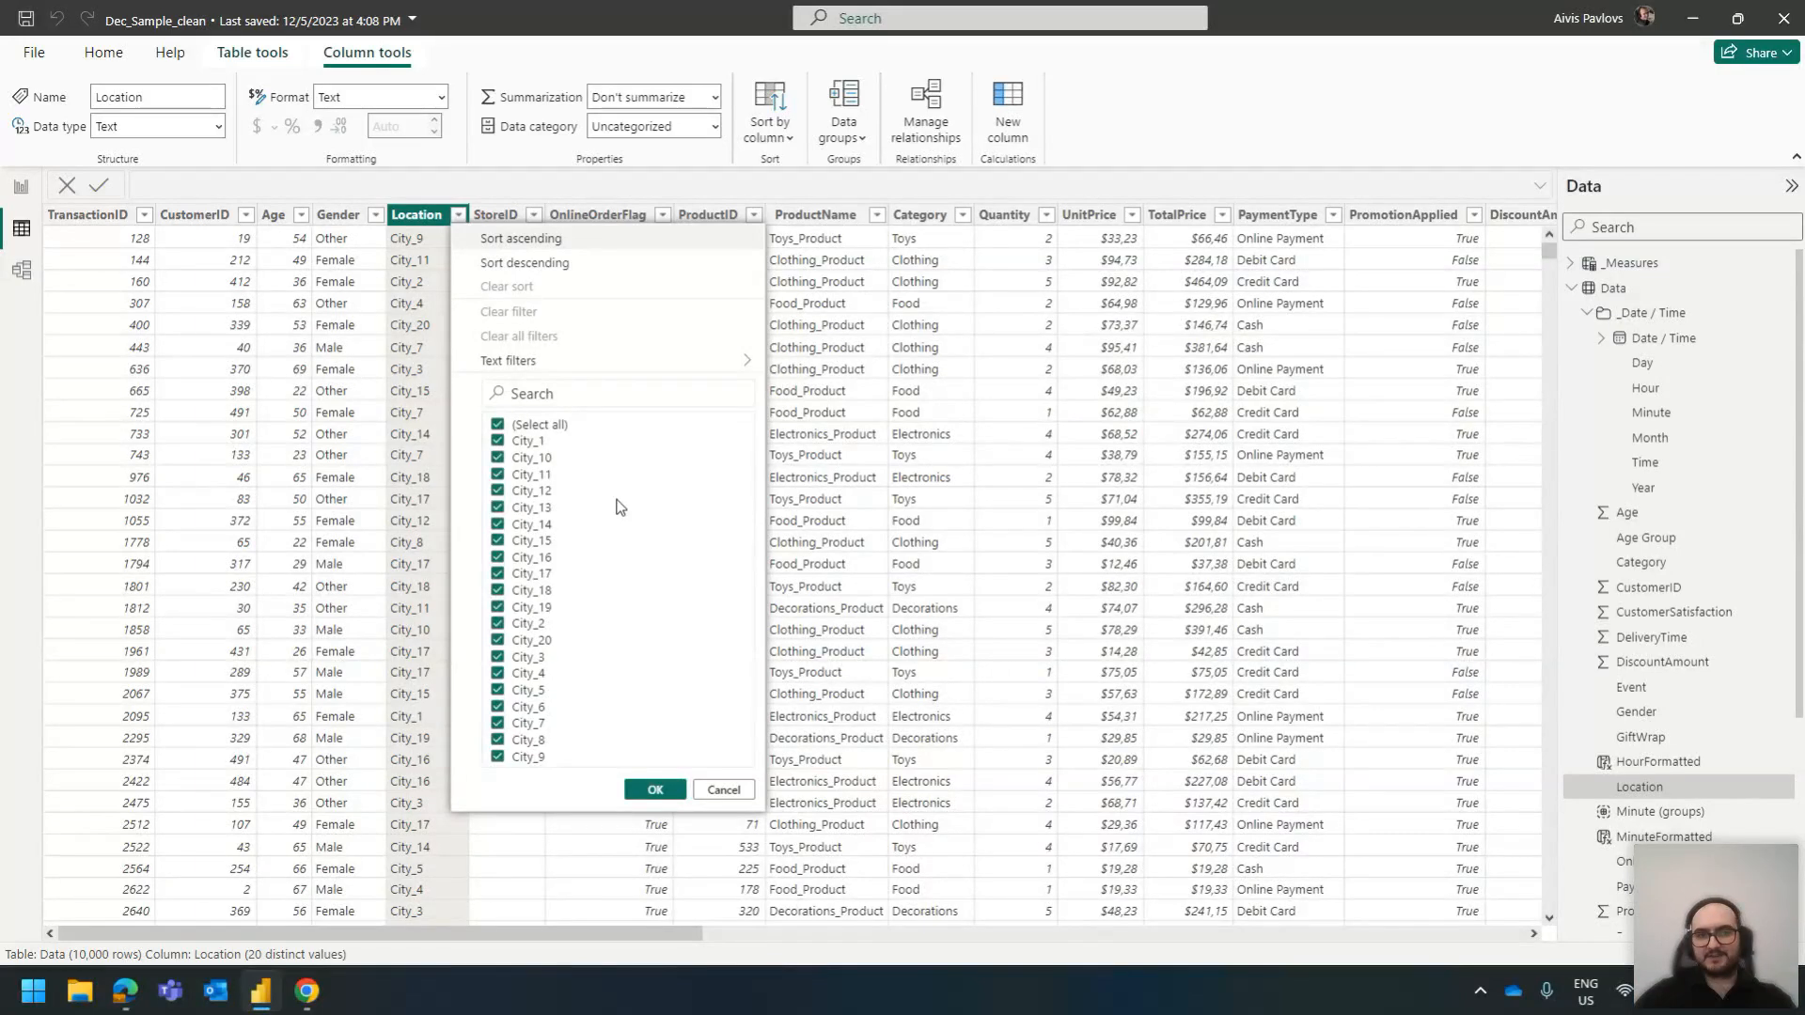
click(434, 262)
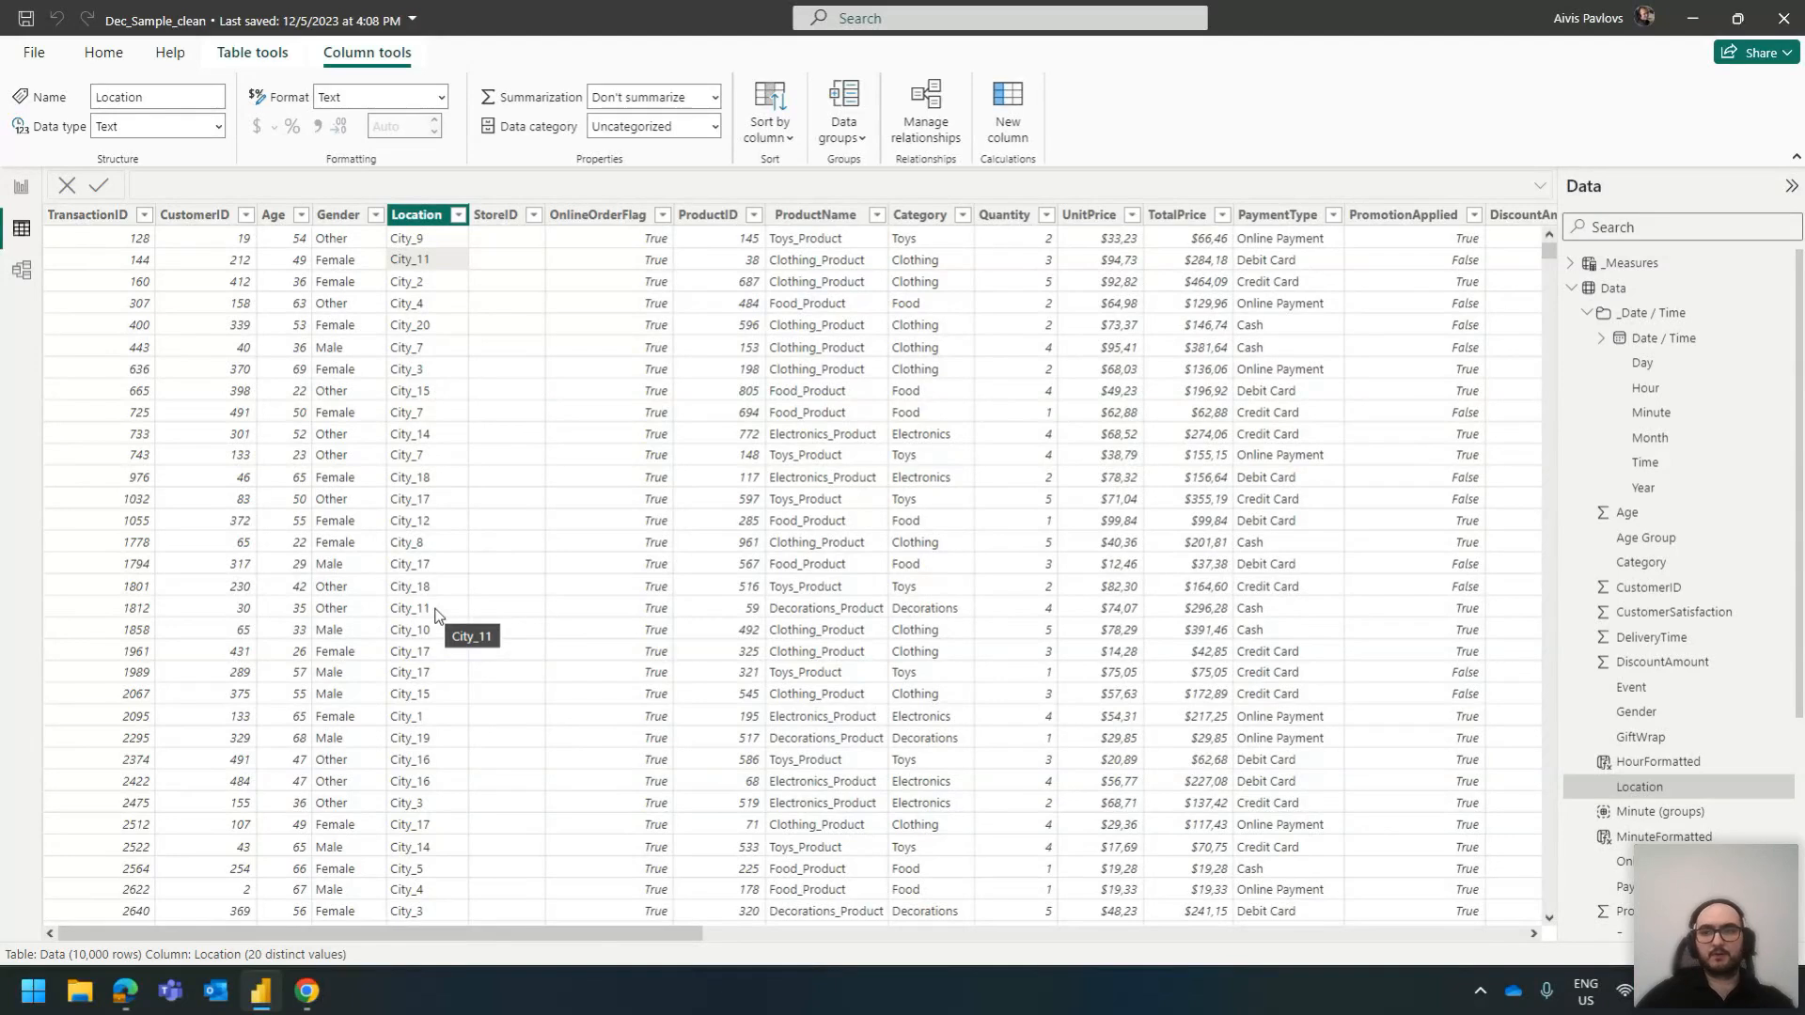
Open Page 3 of the report to view its map visual
click(21, 205)
click(554, 929)
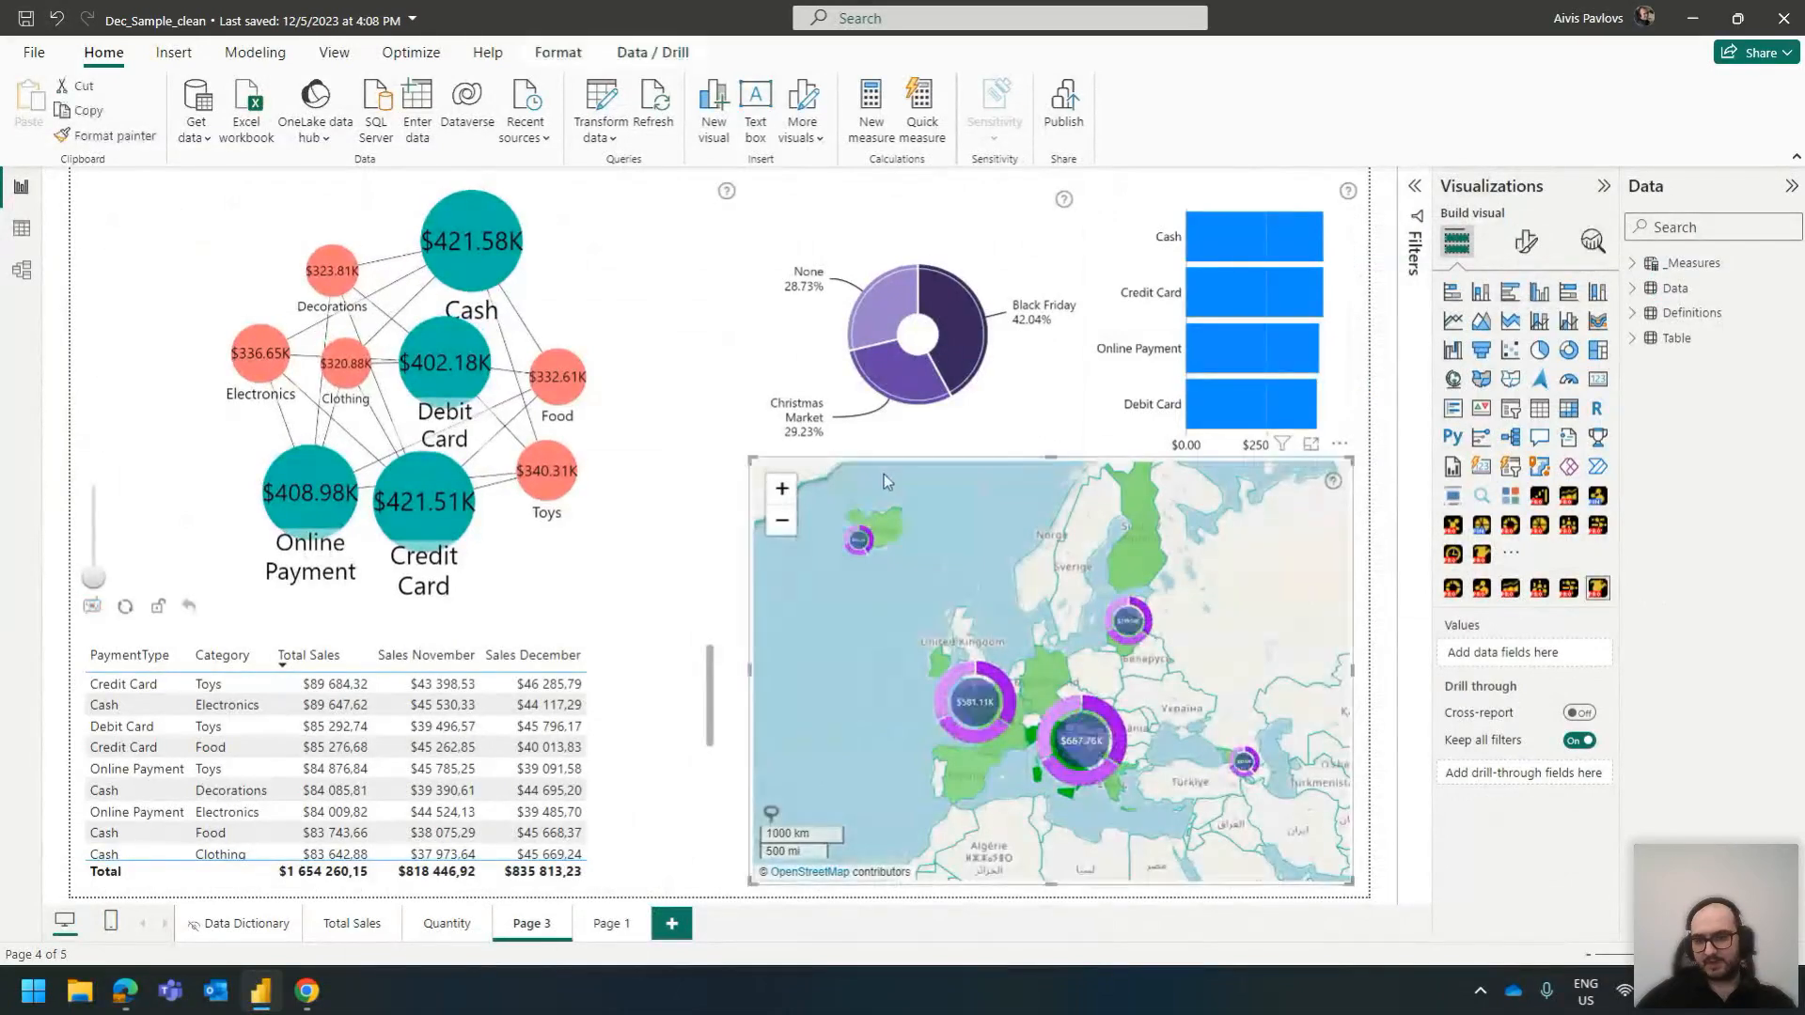
Open the Table query in Power Query Editor to examine its city names, coordinates and city codes
click(852, 473)
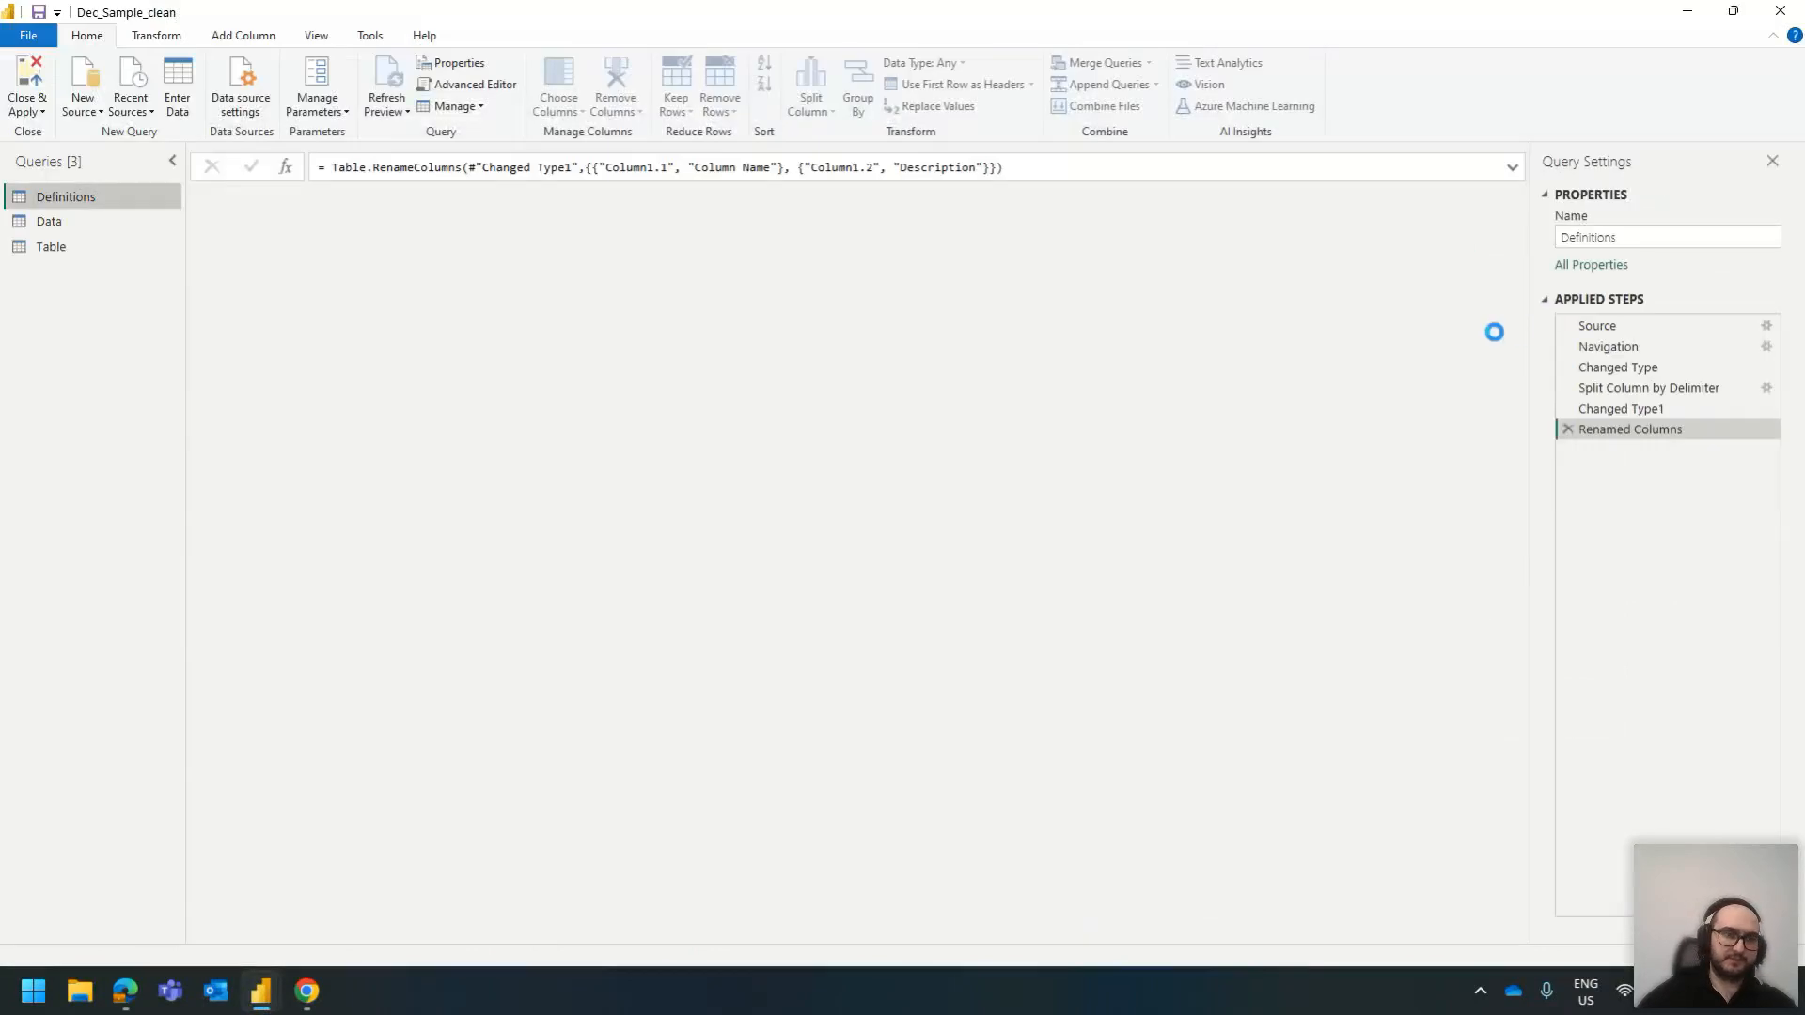
click(76, 245)
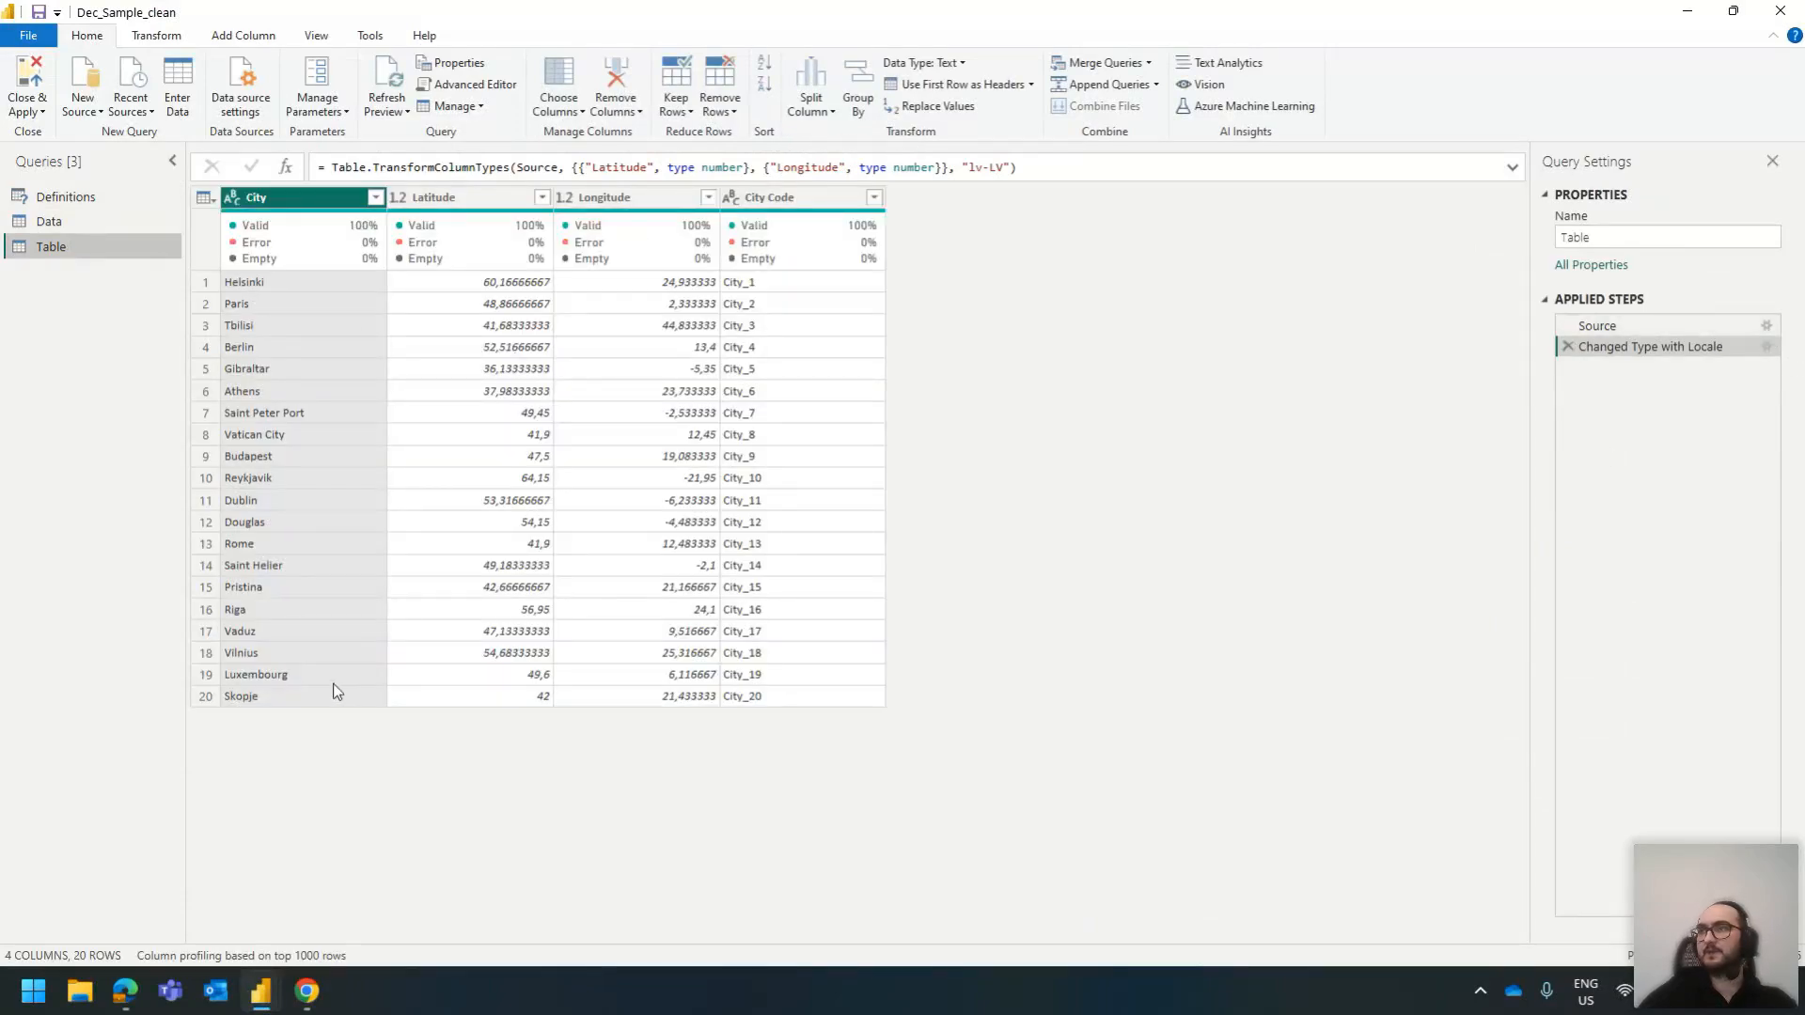
Try to create a manually entered table from the clipboard contents
click(174, 94)
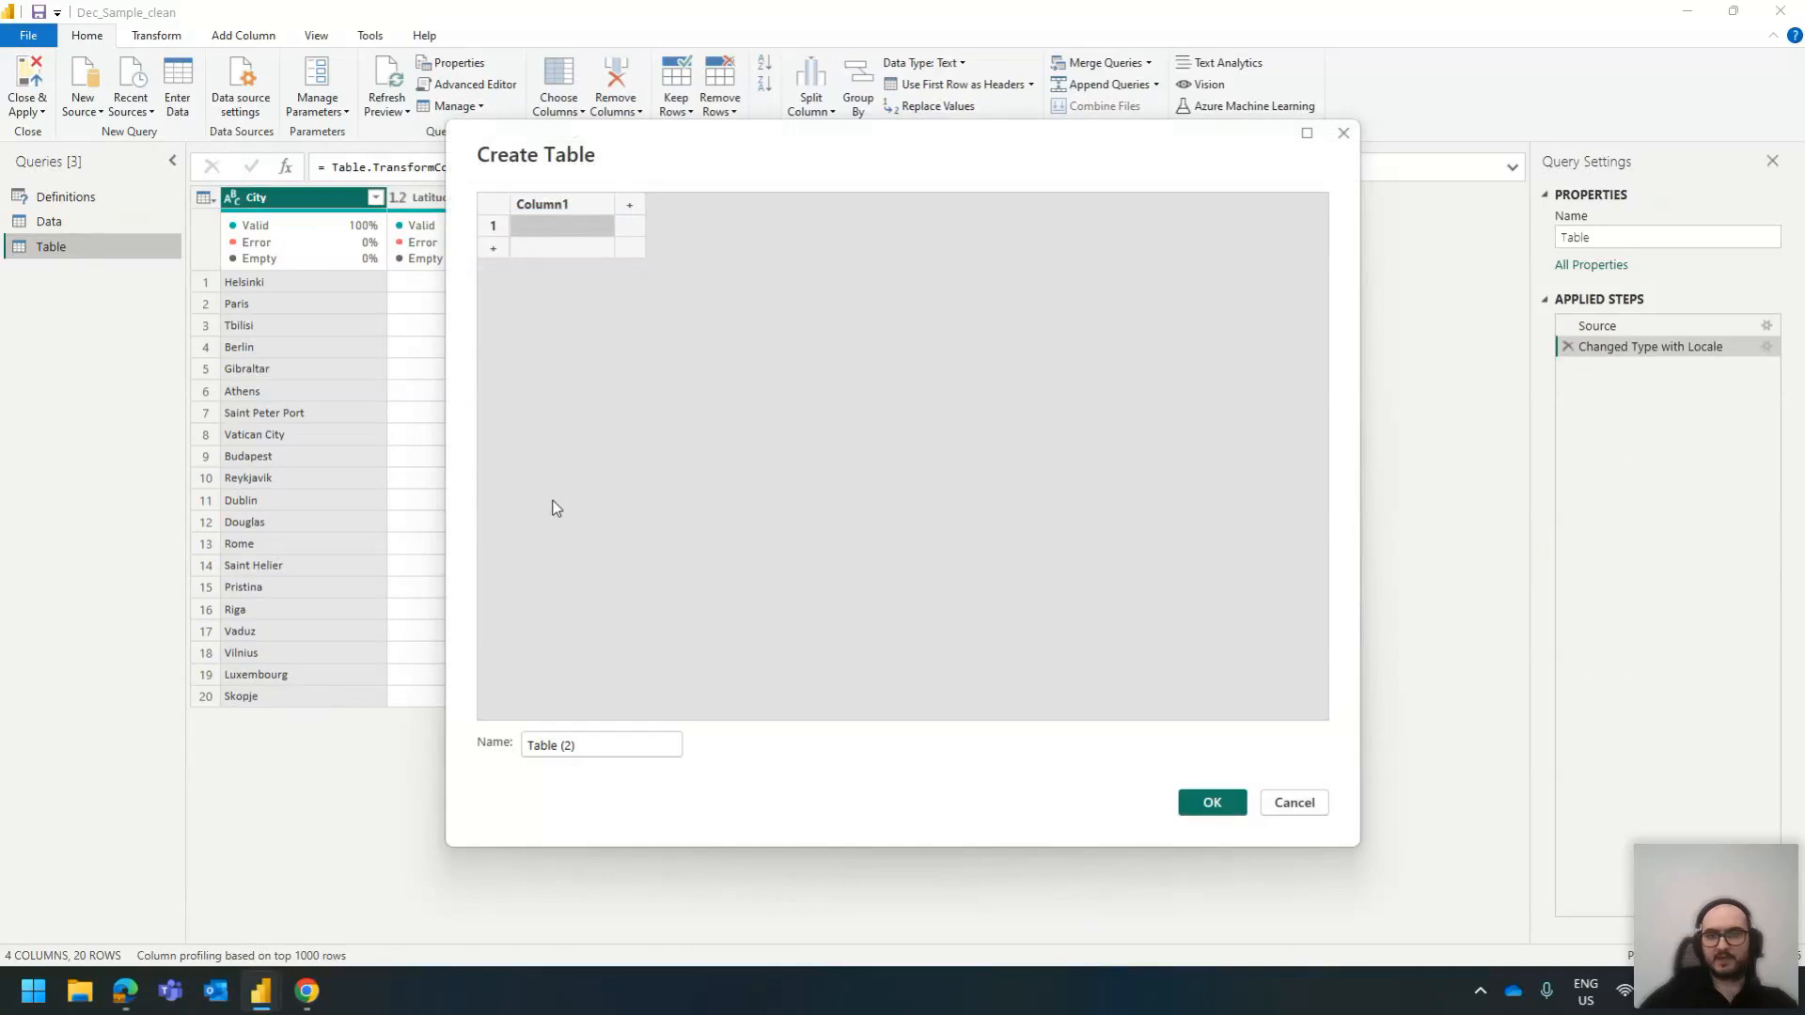
click(575, 226)
key(ctrl+v)
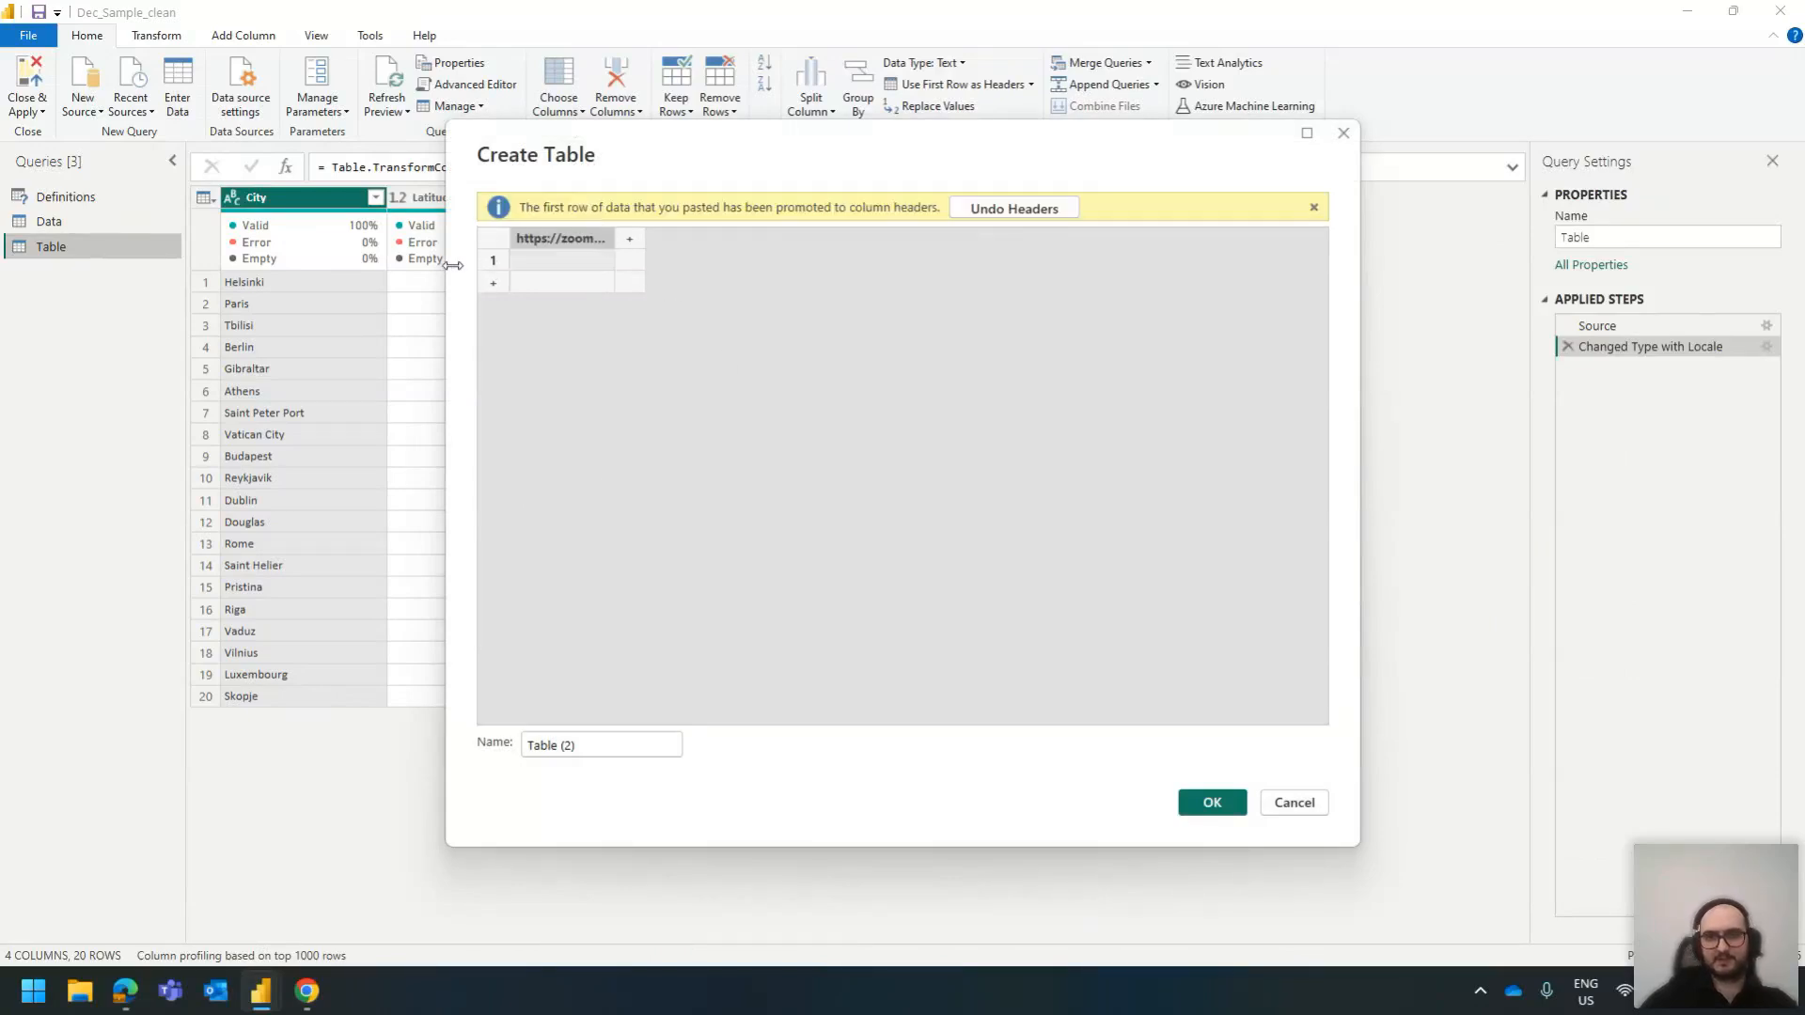
click(1344, 135)
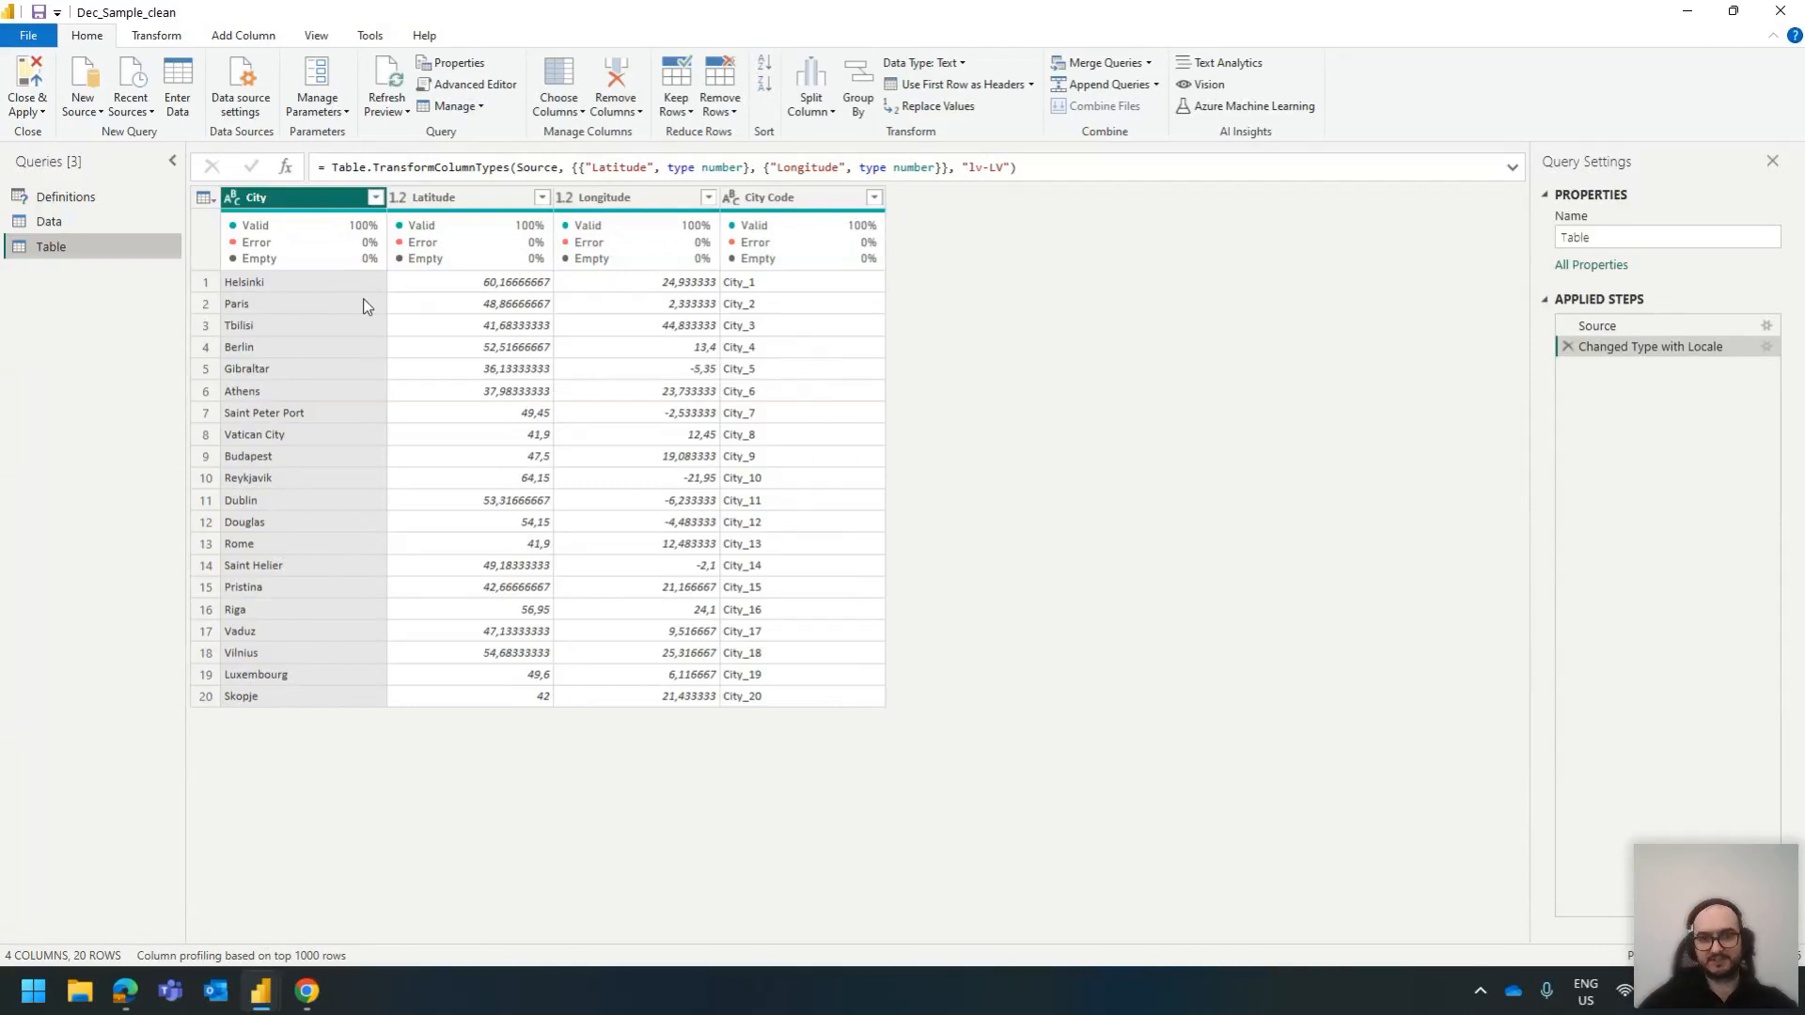
Check the City Code of the Helsinki row in the Table query and return to the report
click(773, 284)
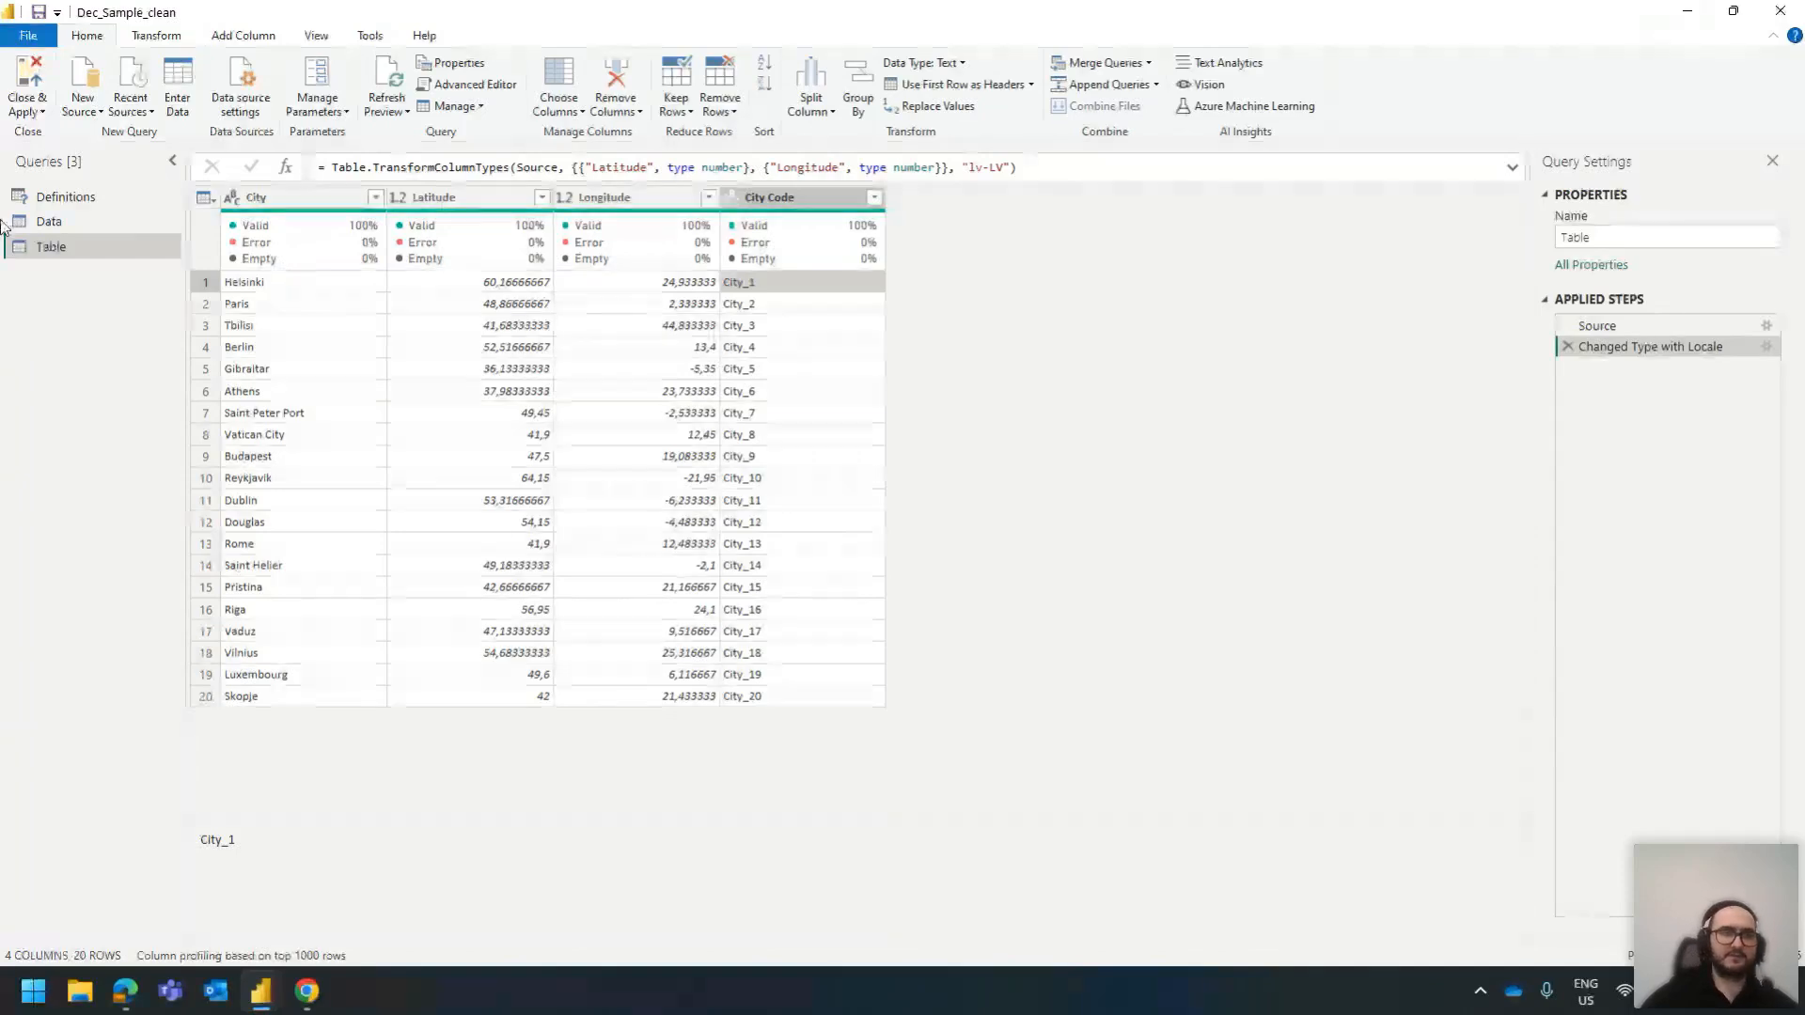
key(alt+Tab)
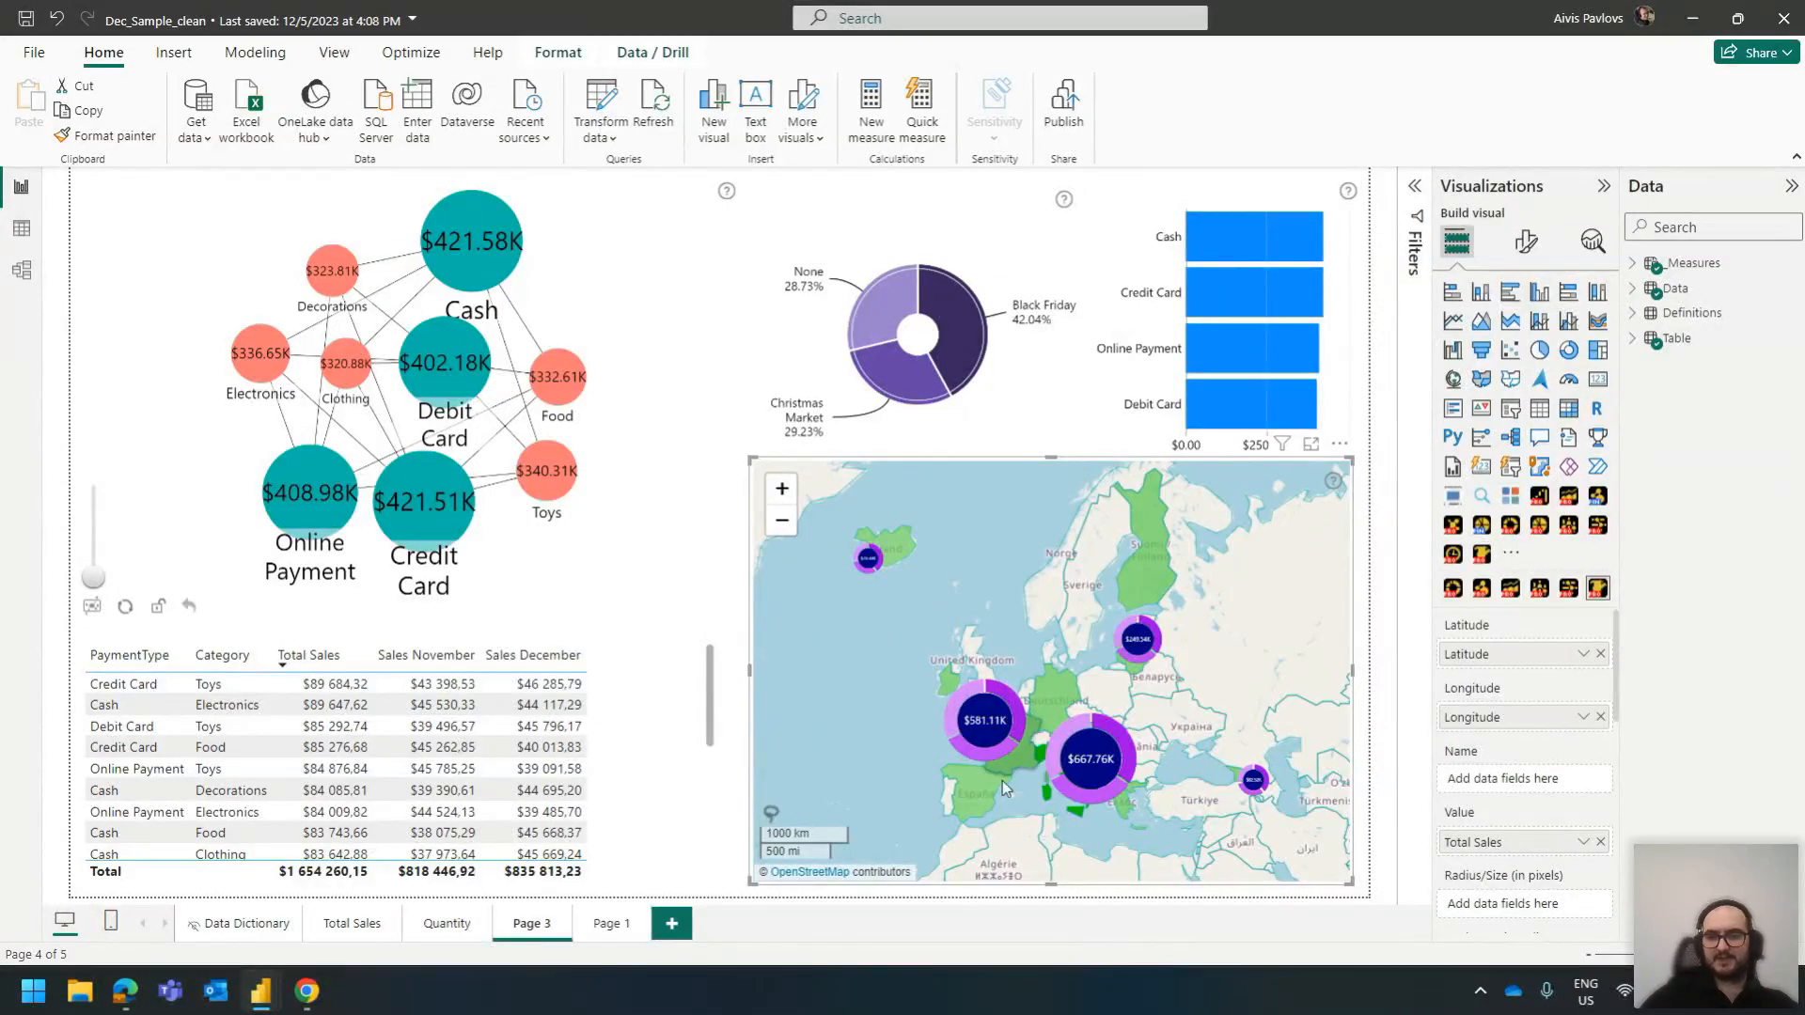
Filter the report page by Georgia on the map visual to view its sales, and clear the selection
scroll(998, 785, up, 1)
scroll(1072, 821, down, 1)
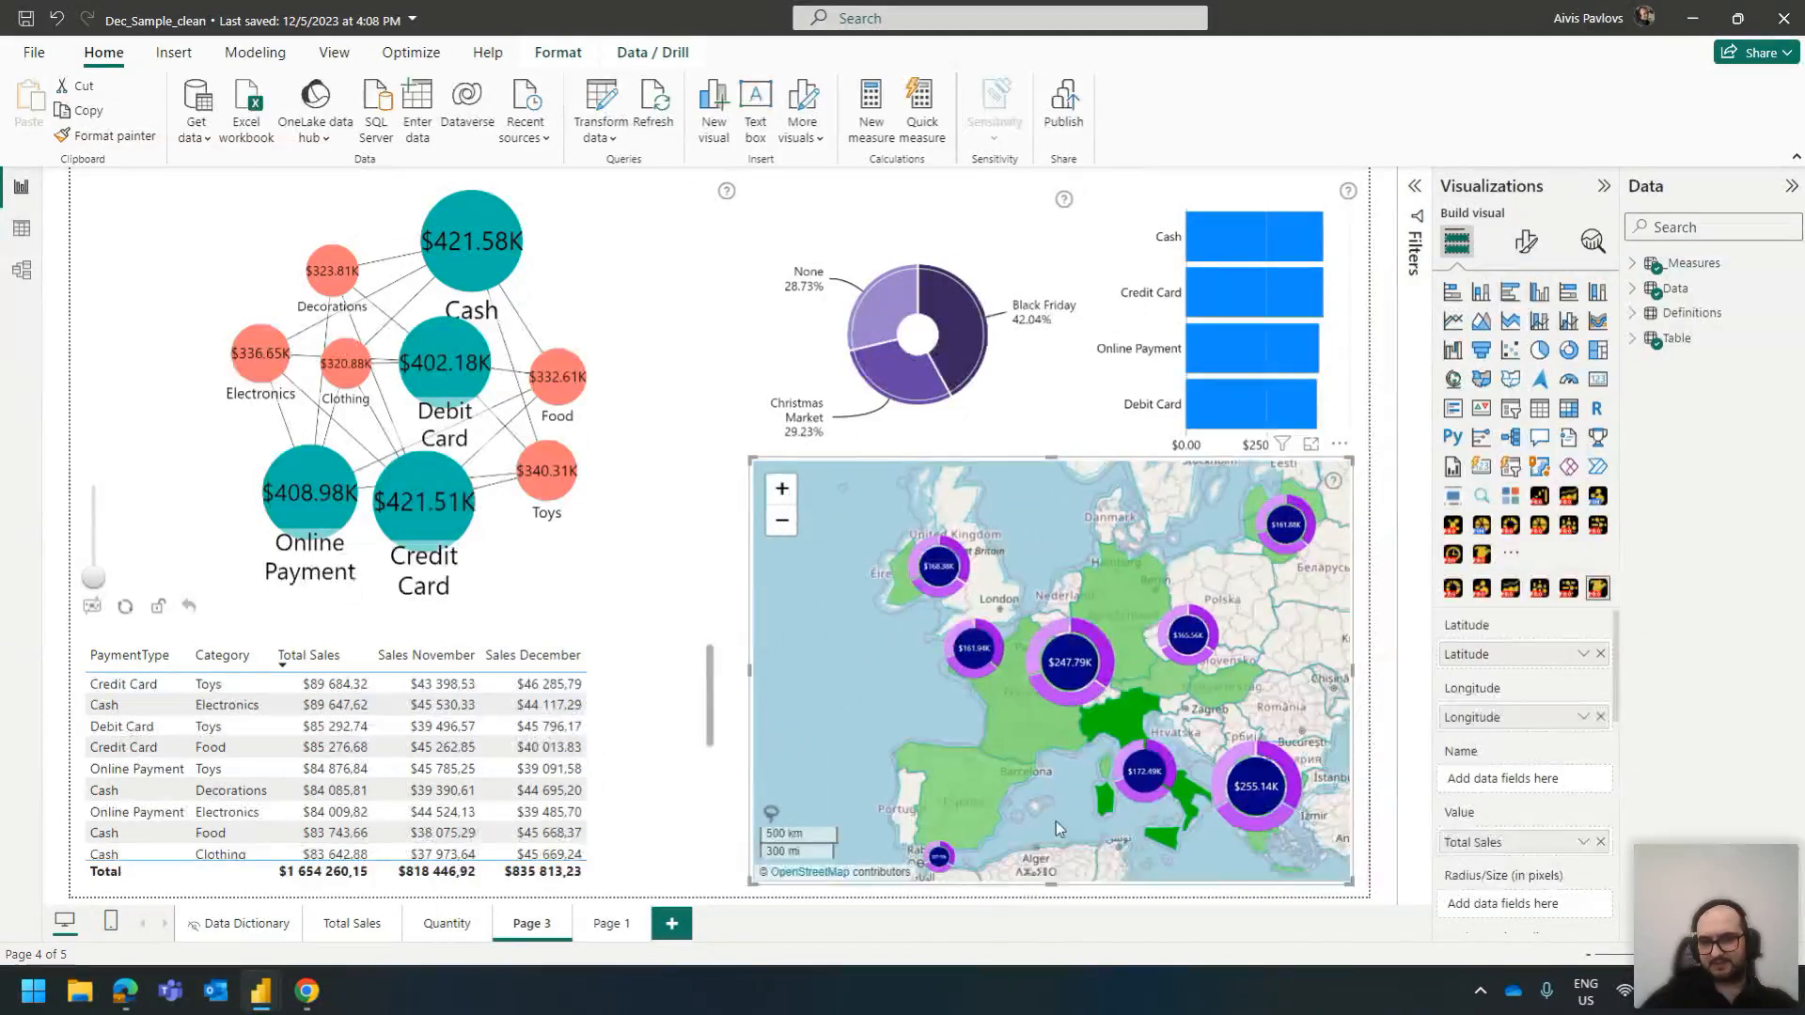
scroll(1193, 733, up, 1)
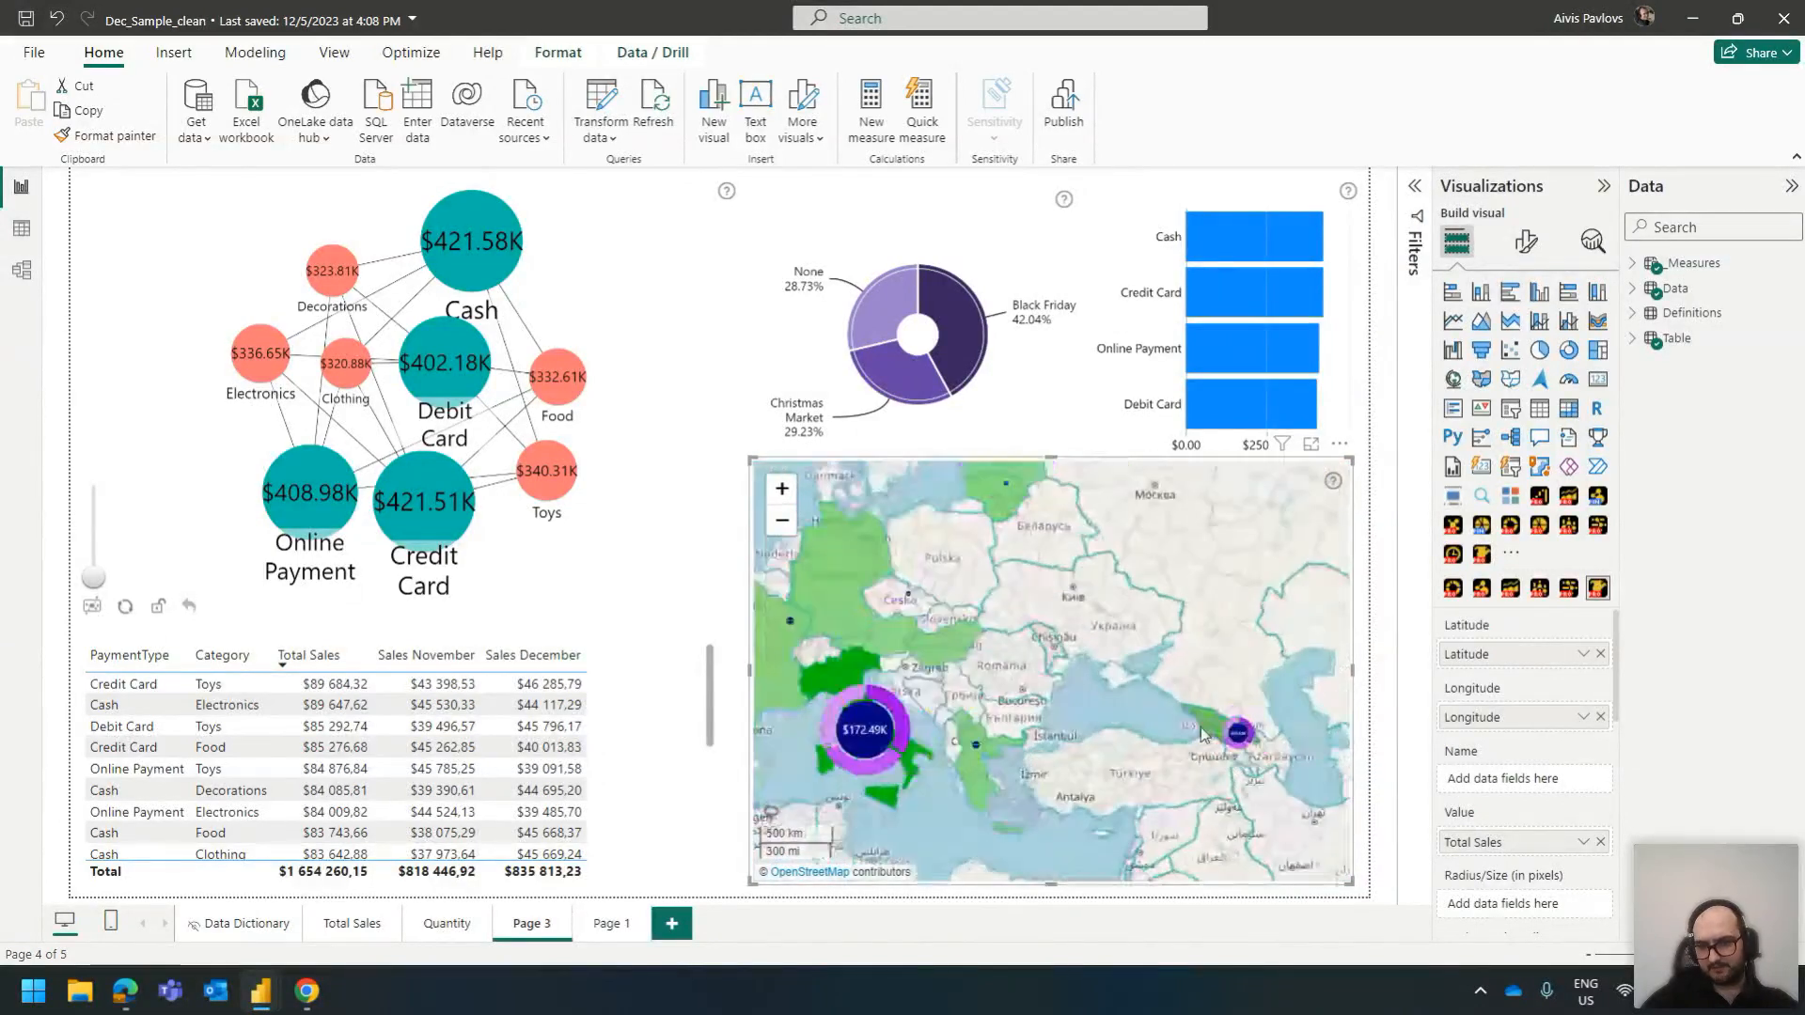
click(1183, 728)
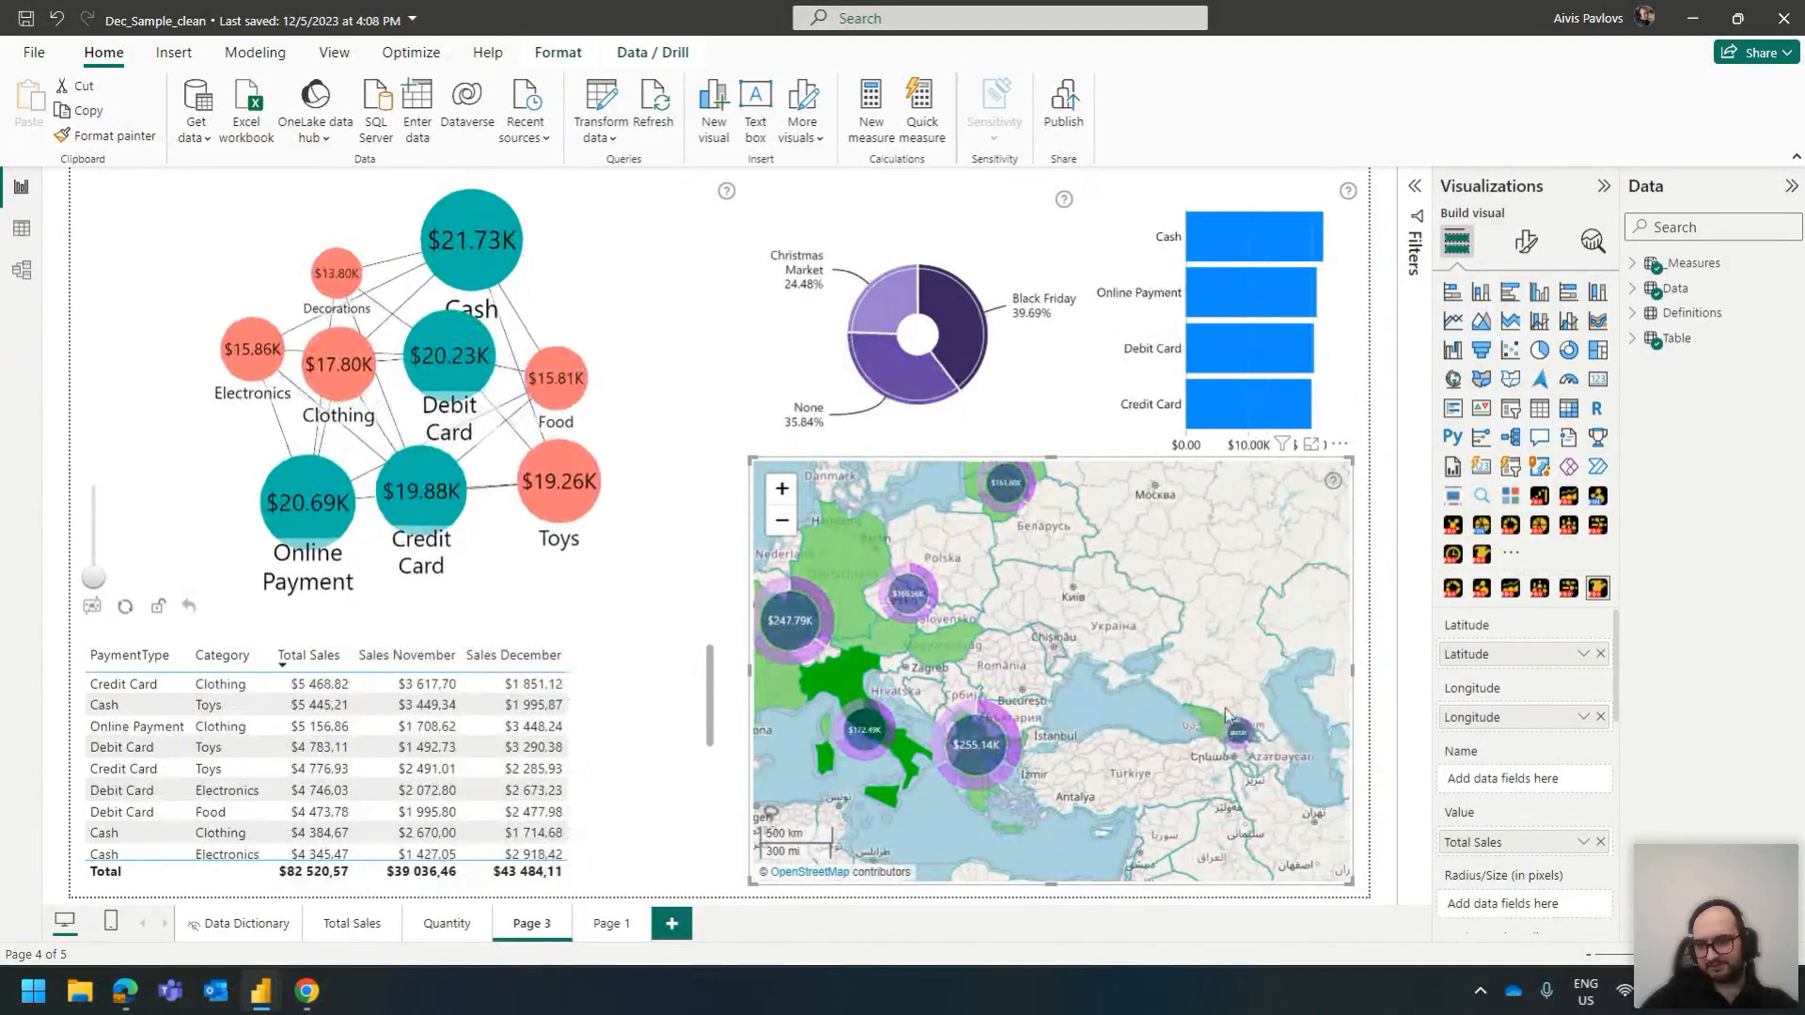
click(1081, 703)
drag(1081, 703, 1322, 737)
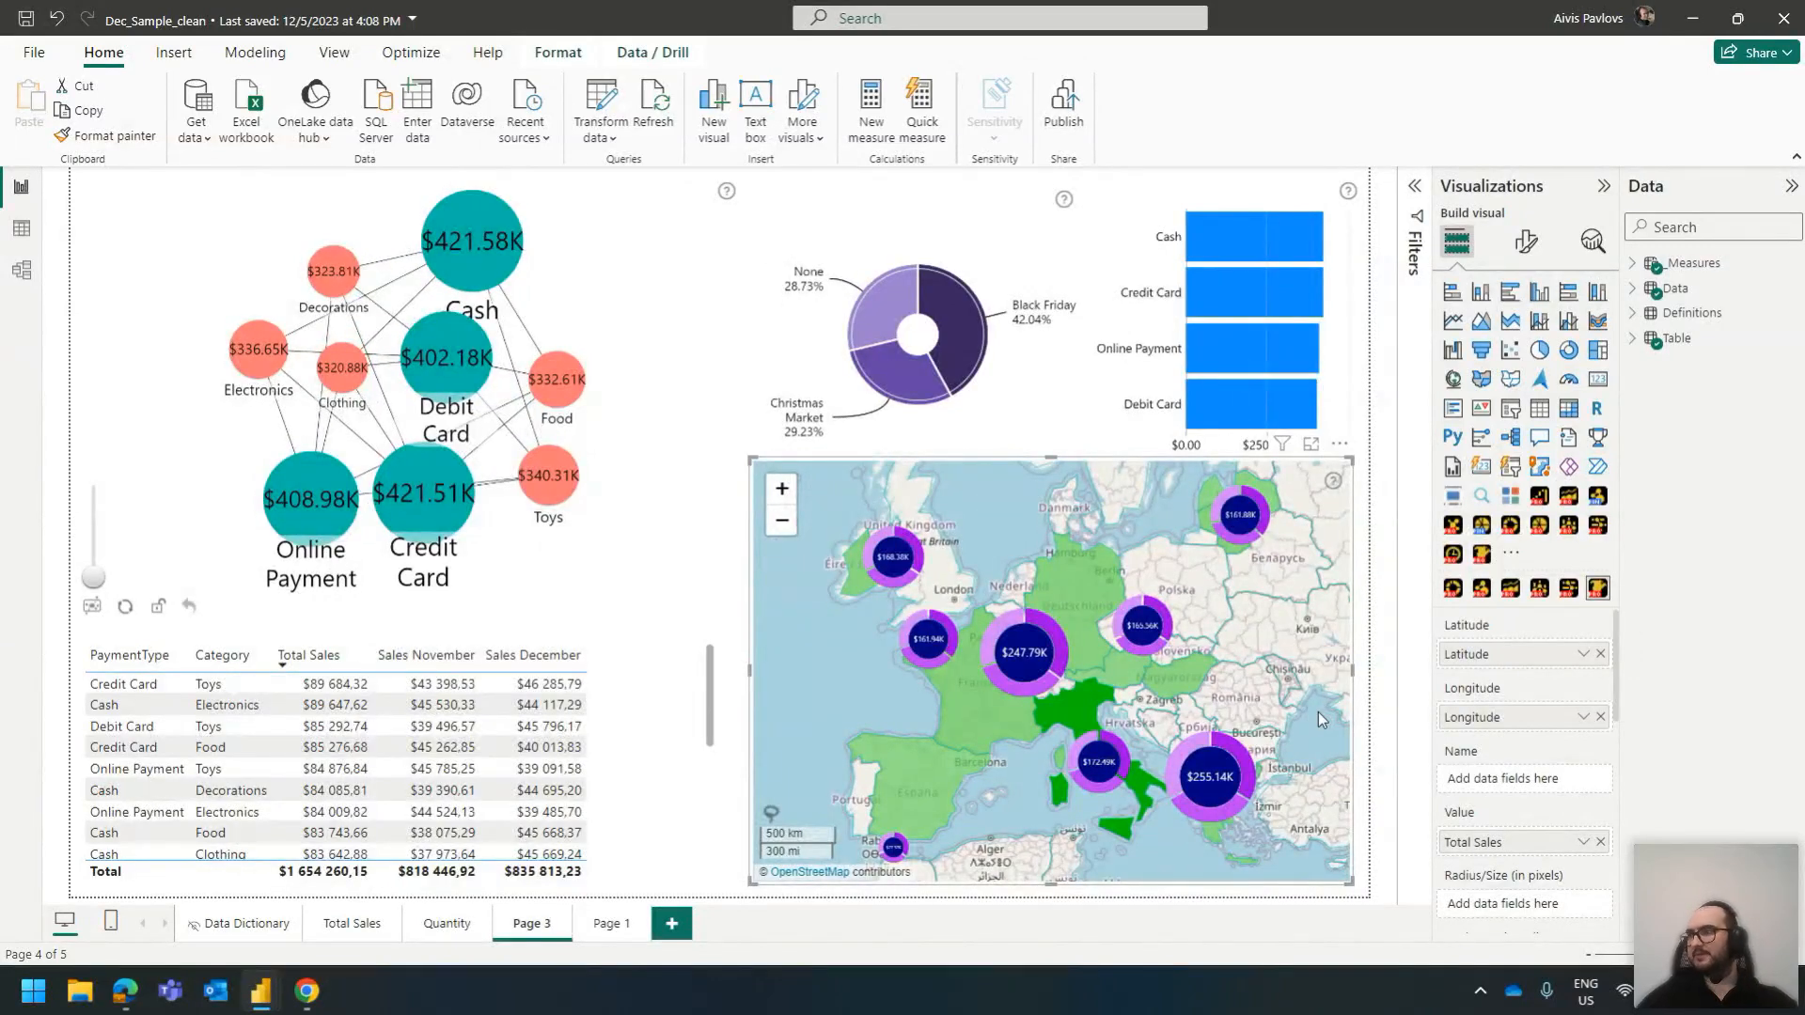
Examine the Iceland marker and the clustered sales markers across Europe on the map visual
scroll(1013, 603, down, 1)
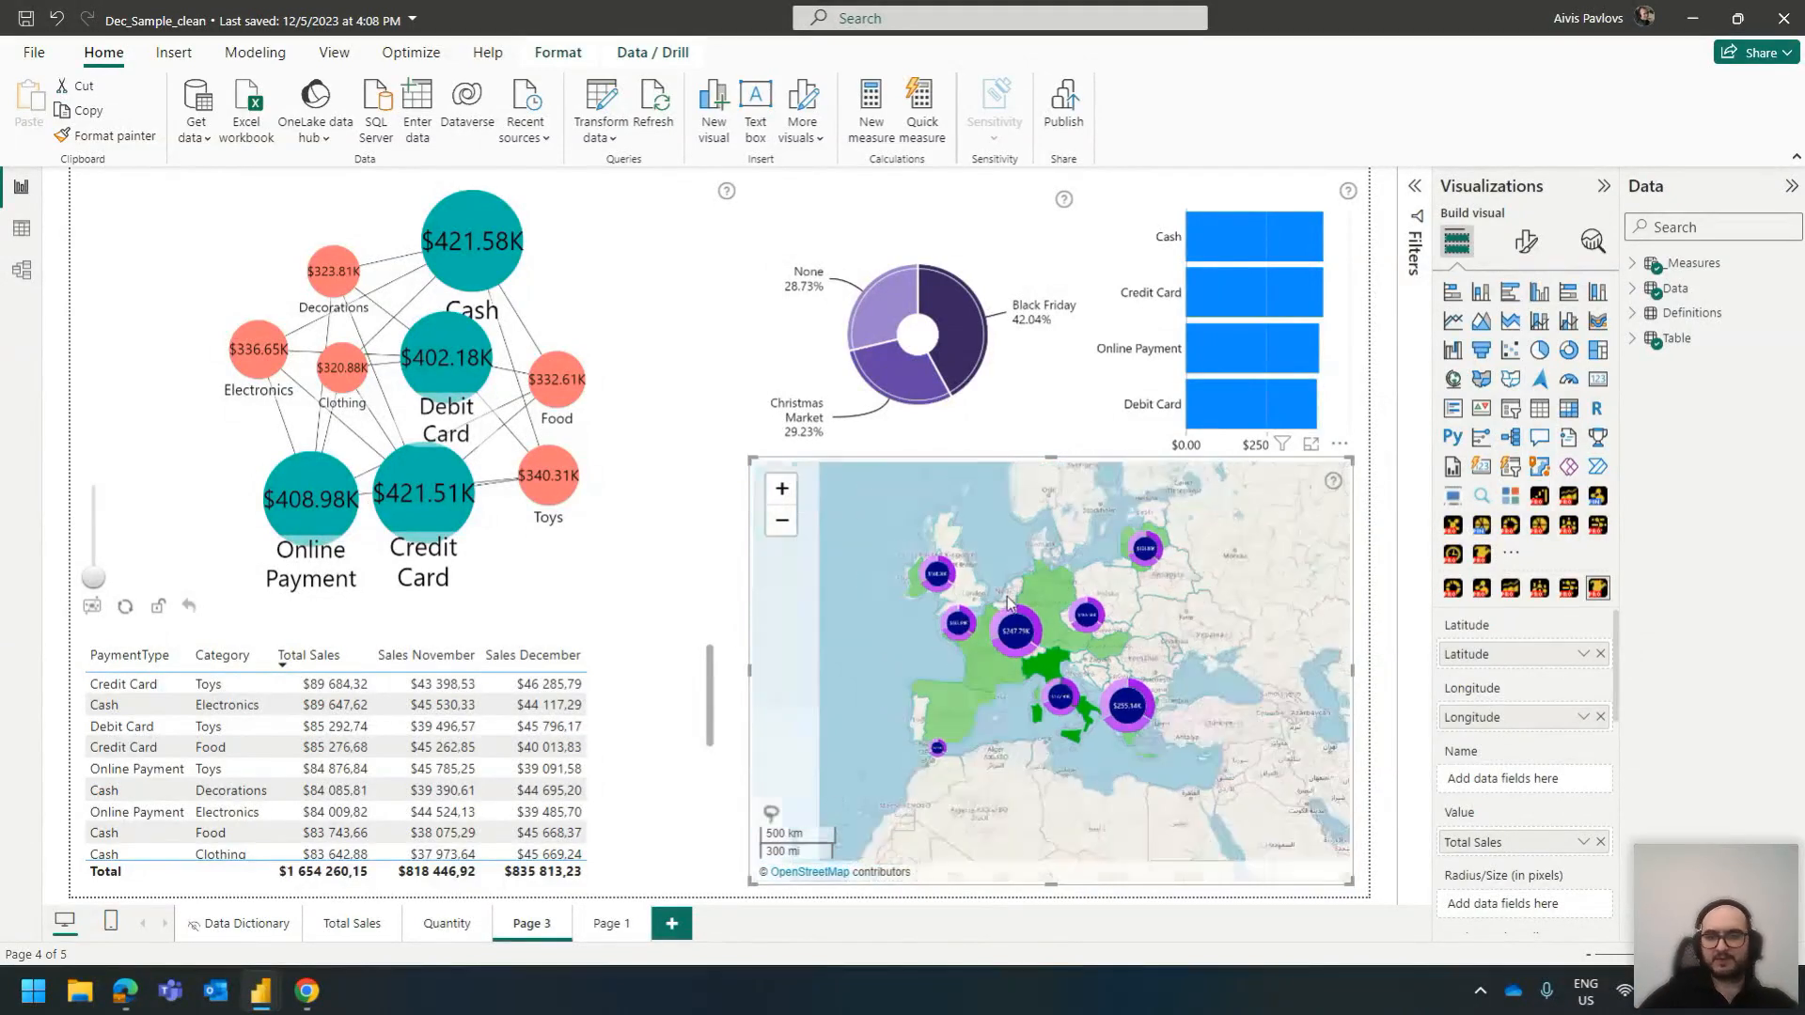
drag(936, 514, 990, 628)
click(914, 589)
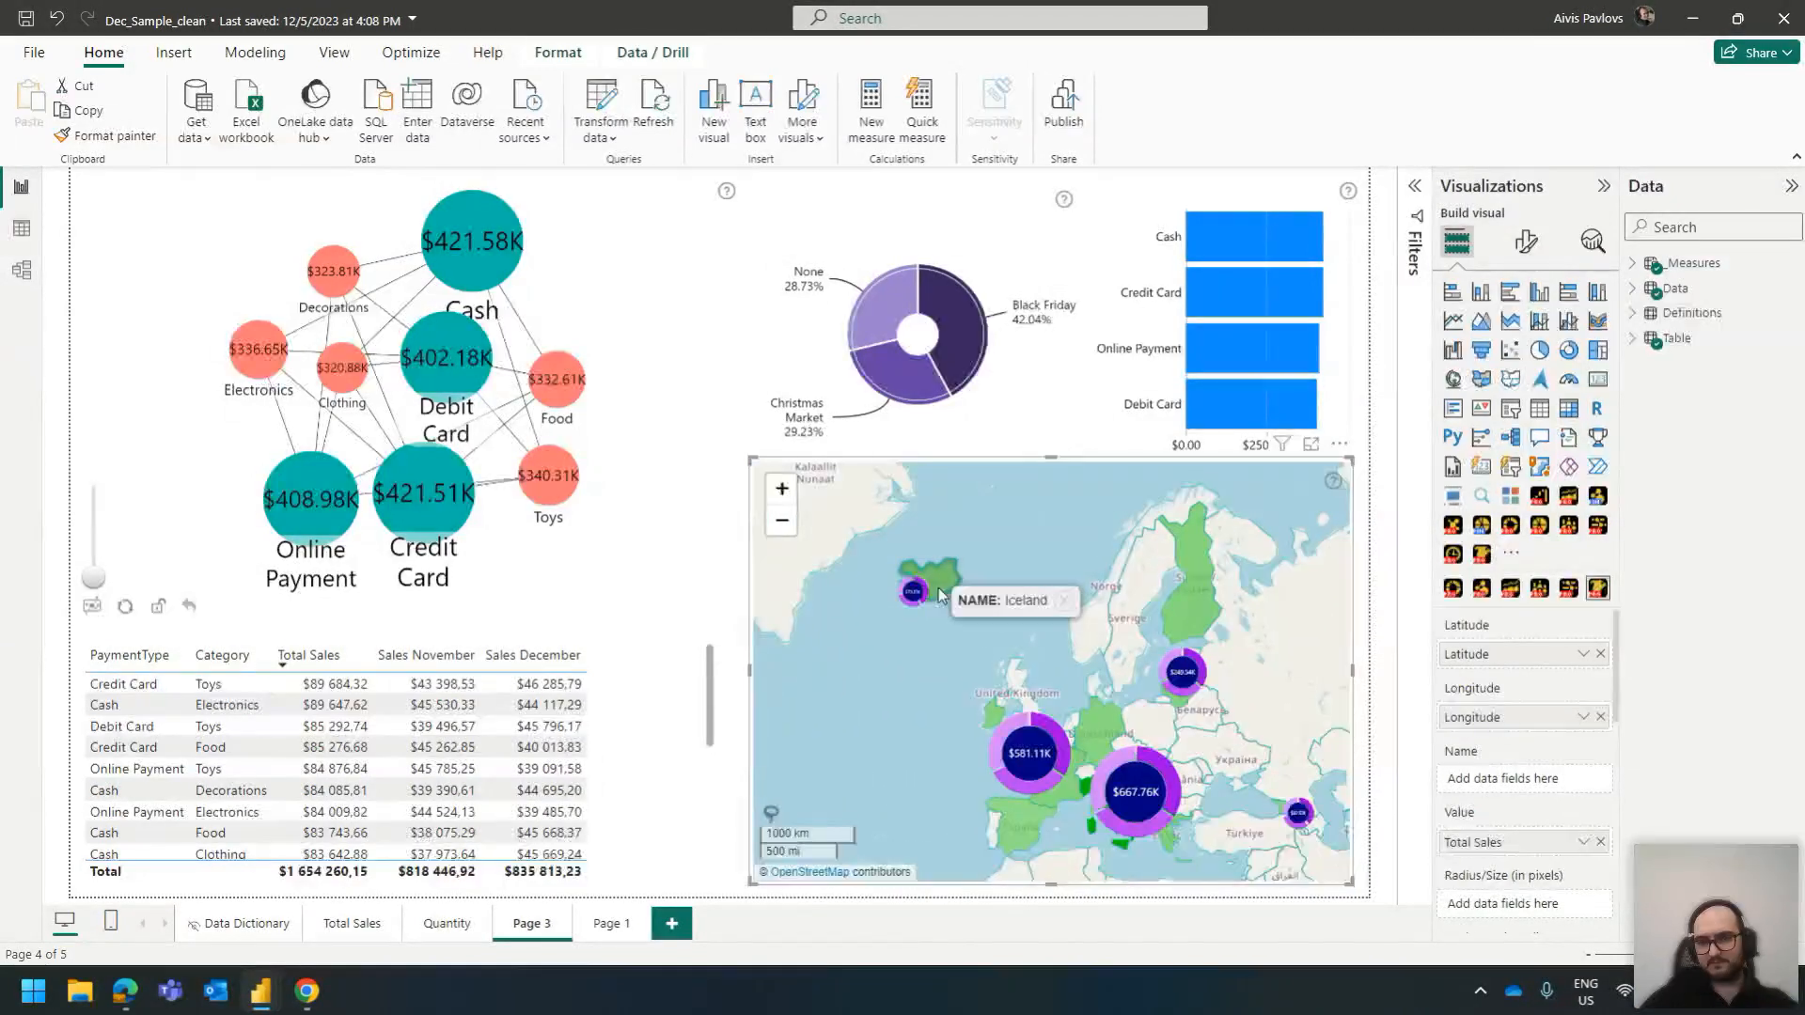
click(957, 662)
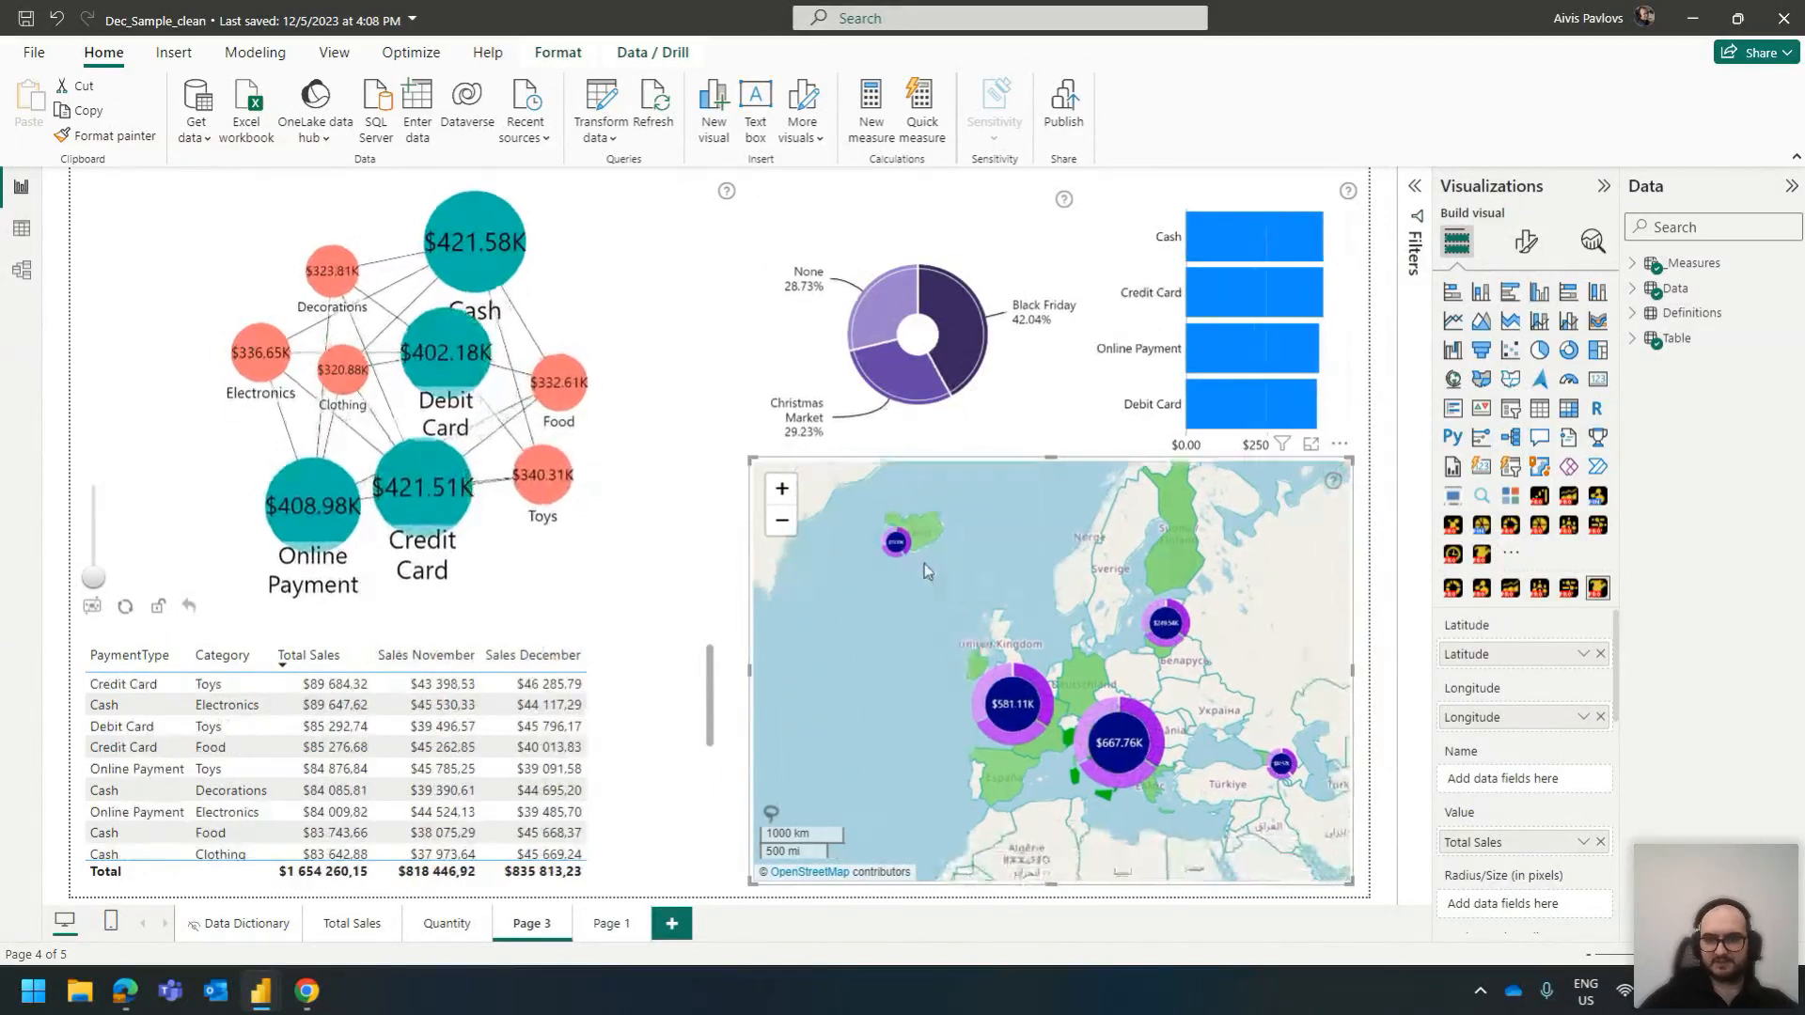
drag(929, 664, 880, 713)
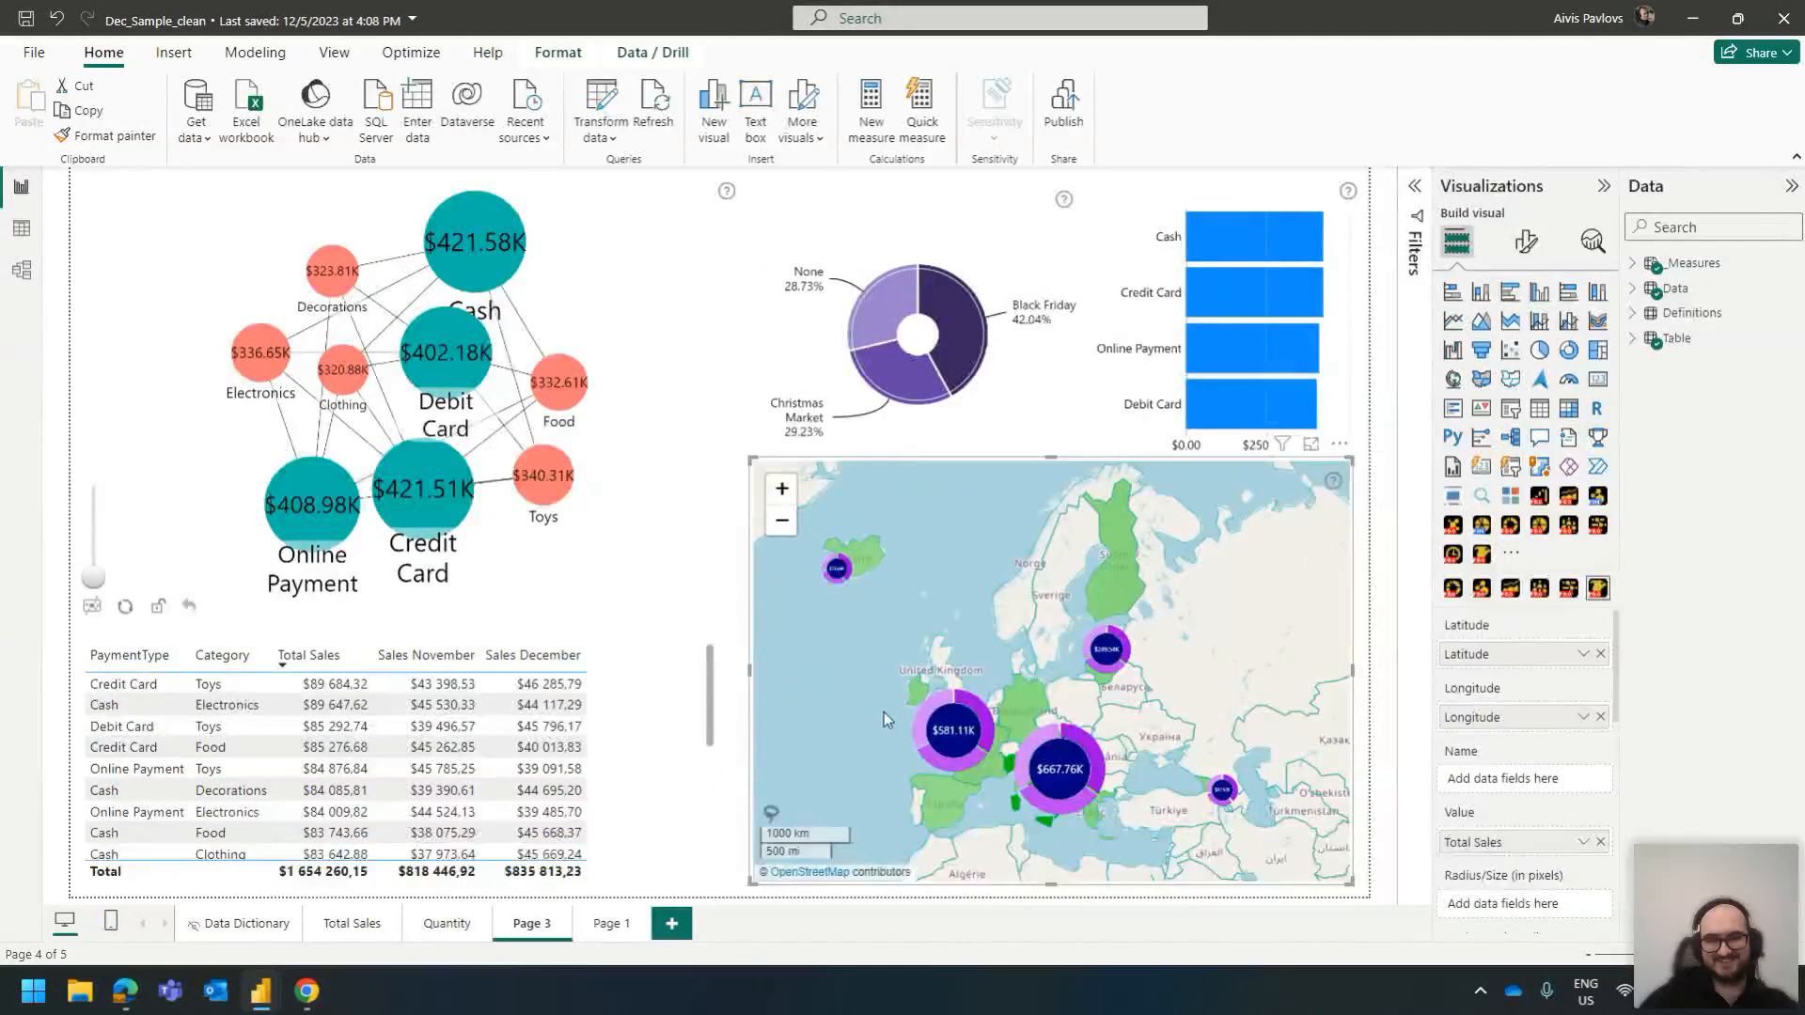
scroll(1013, 691, up, 2)
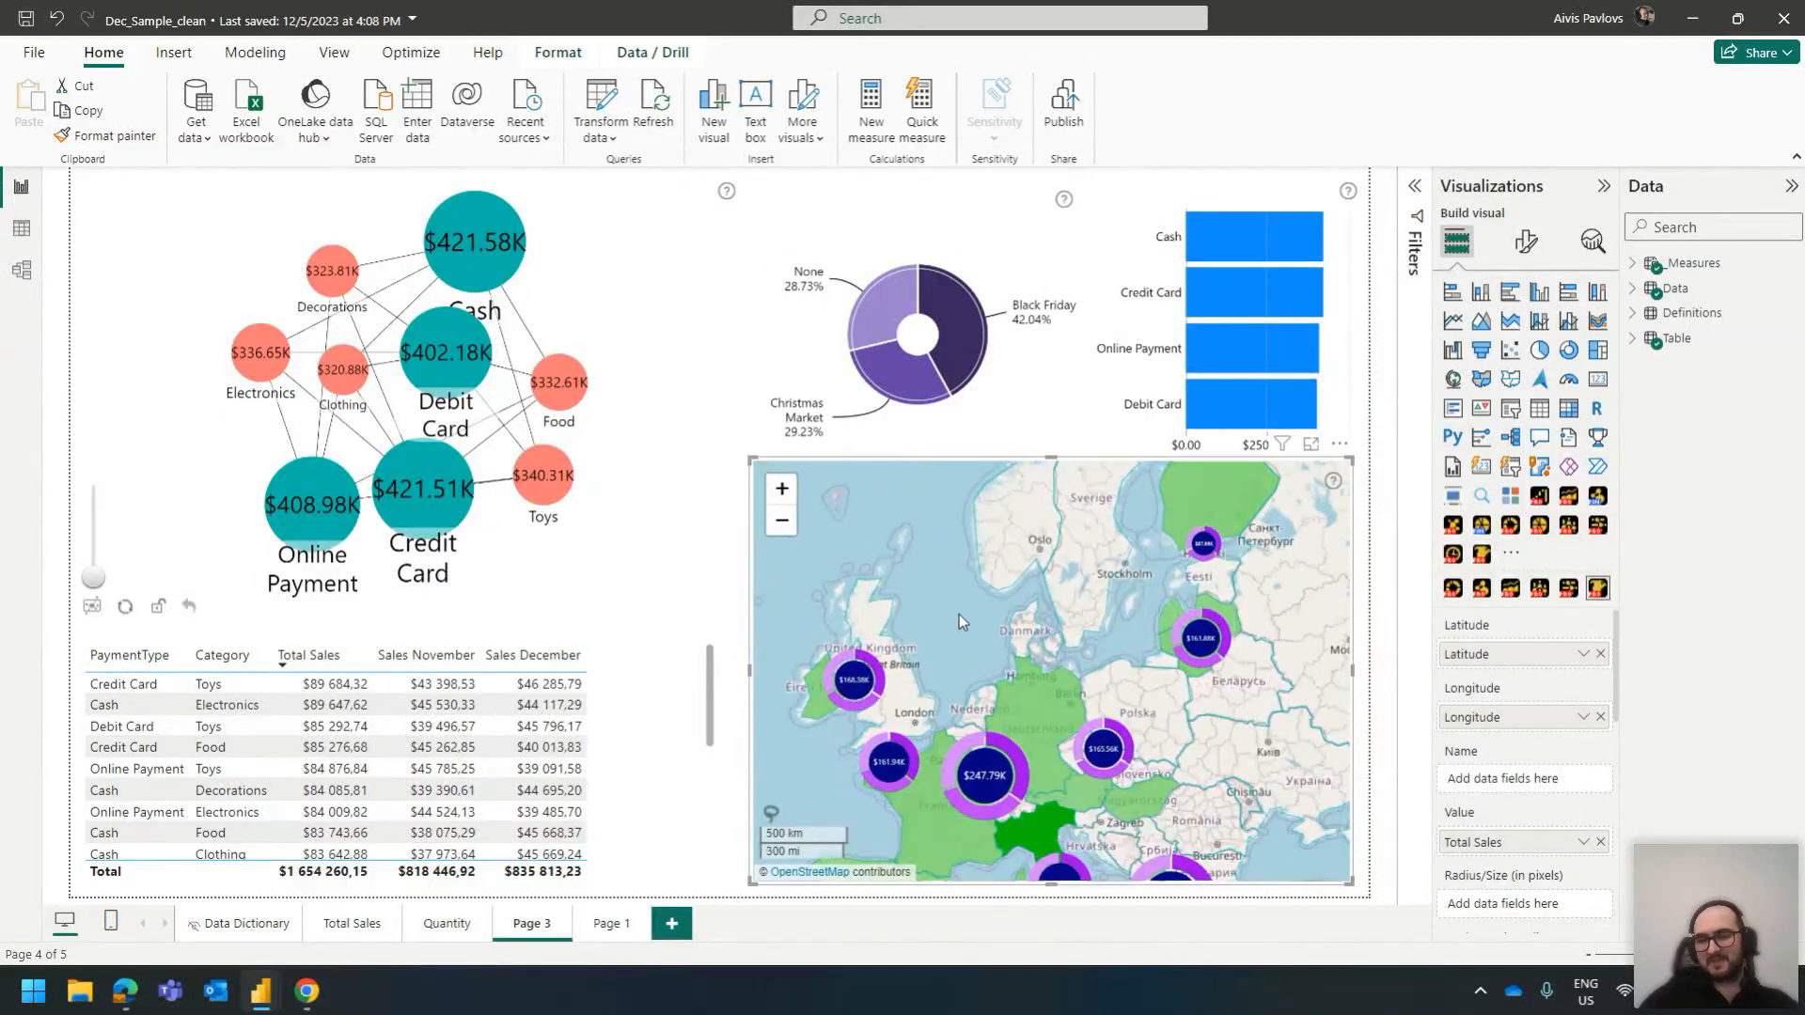
scroll(959, 629, up, 3)
scroll(974, 660, down, 2)
scroll(1015, 574, down, 2)
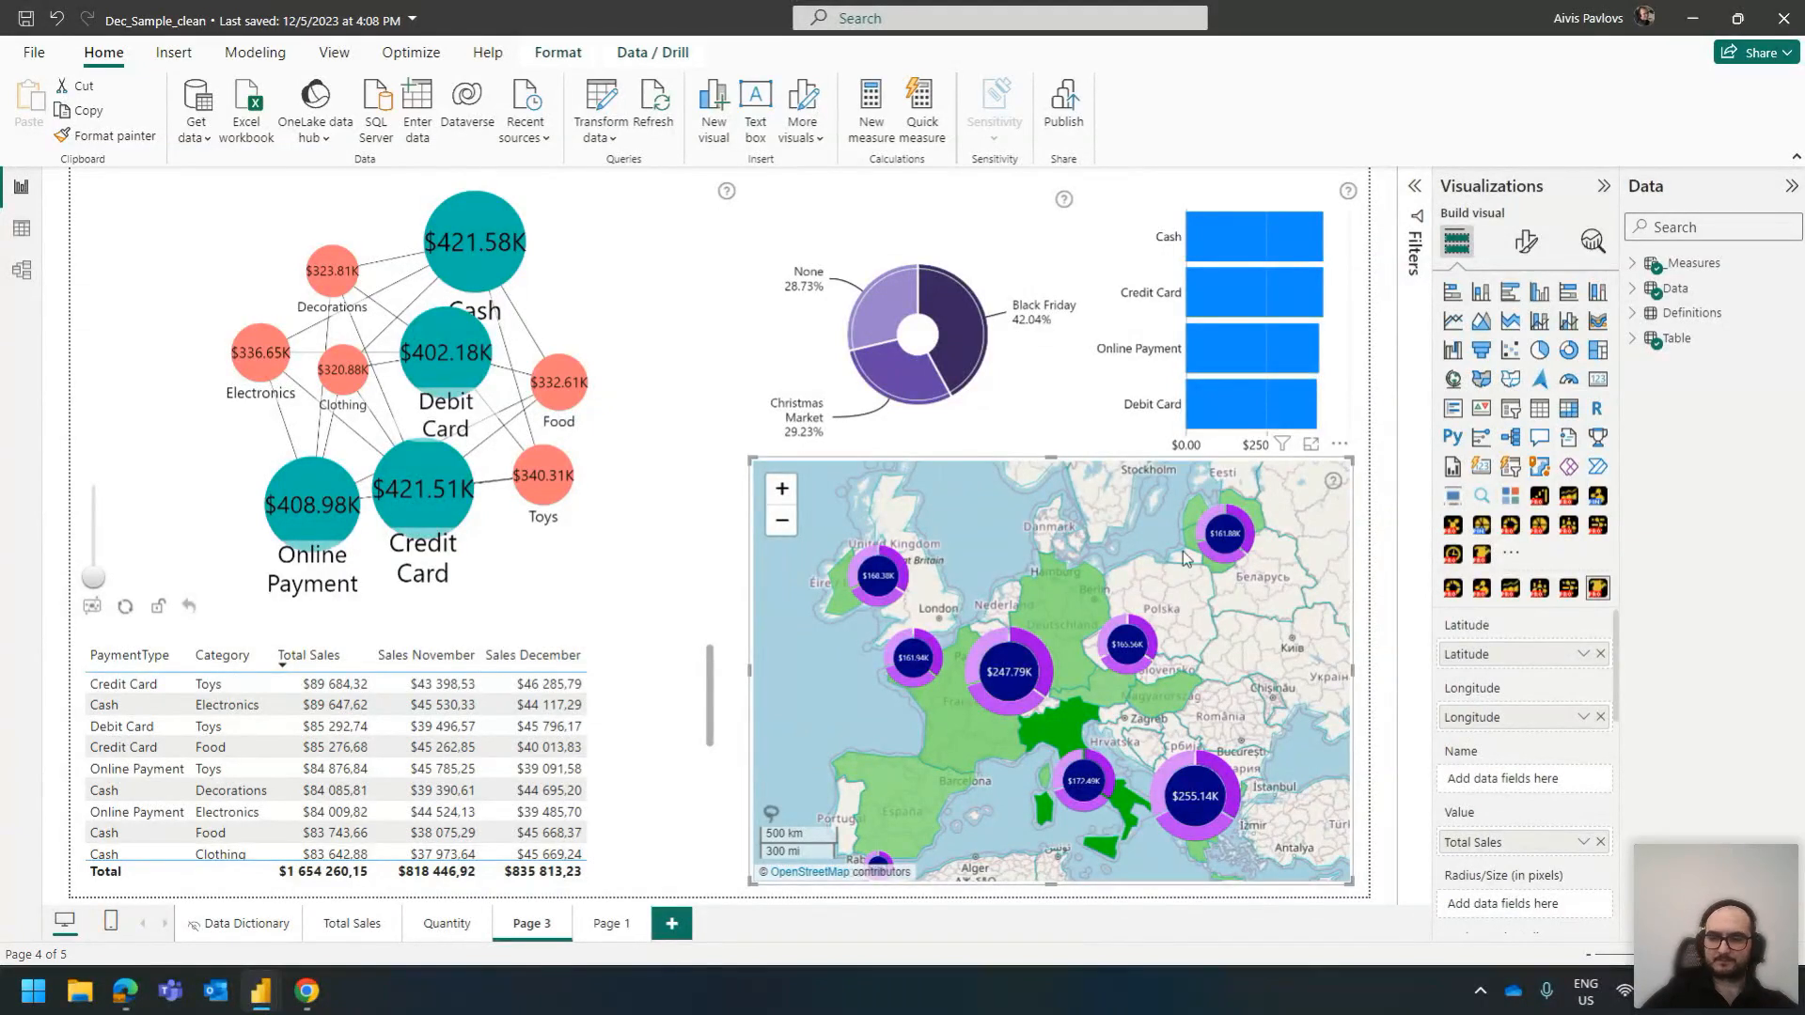
Review the fields assigned to the map visual, from Longitude and Value through Category and Tooltip Fields
scroll(1519, 673, down, 3)
scroll(1514, 675, up, 2)
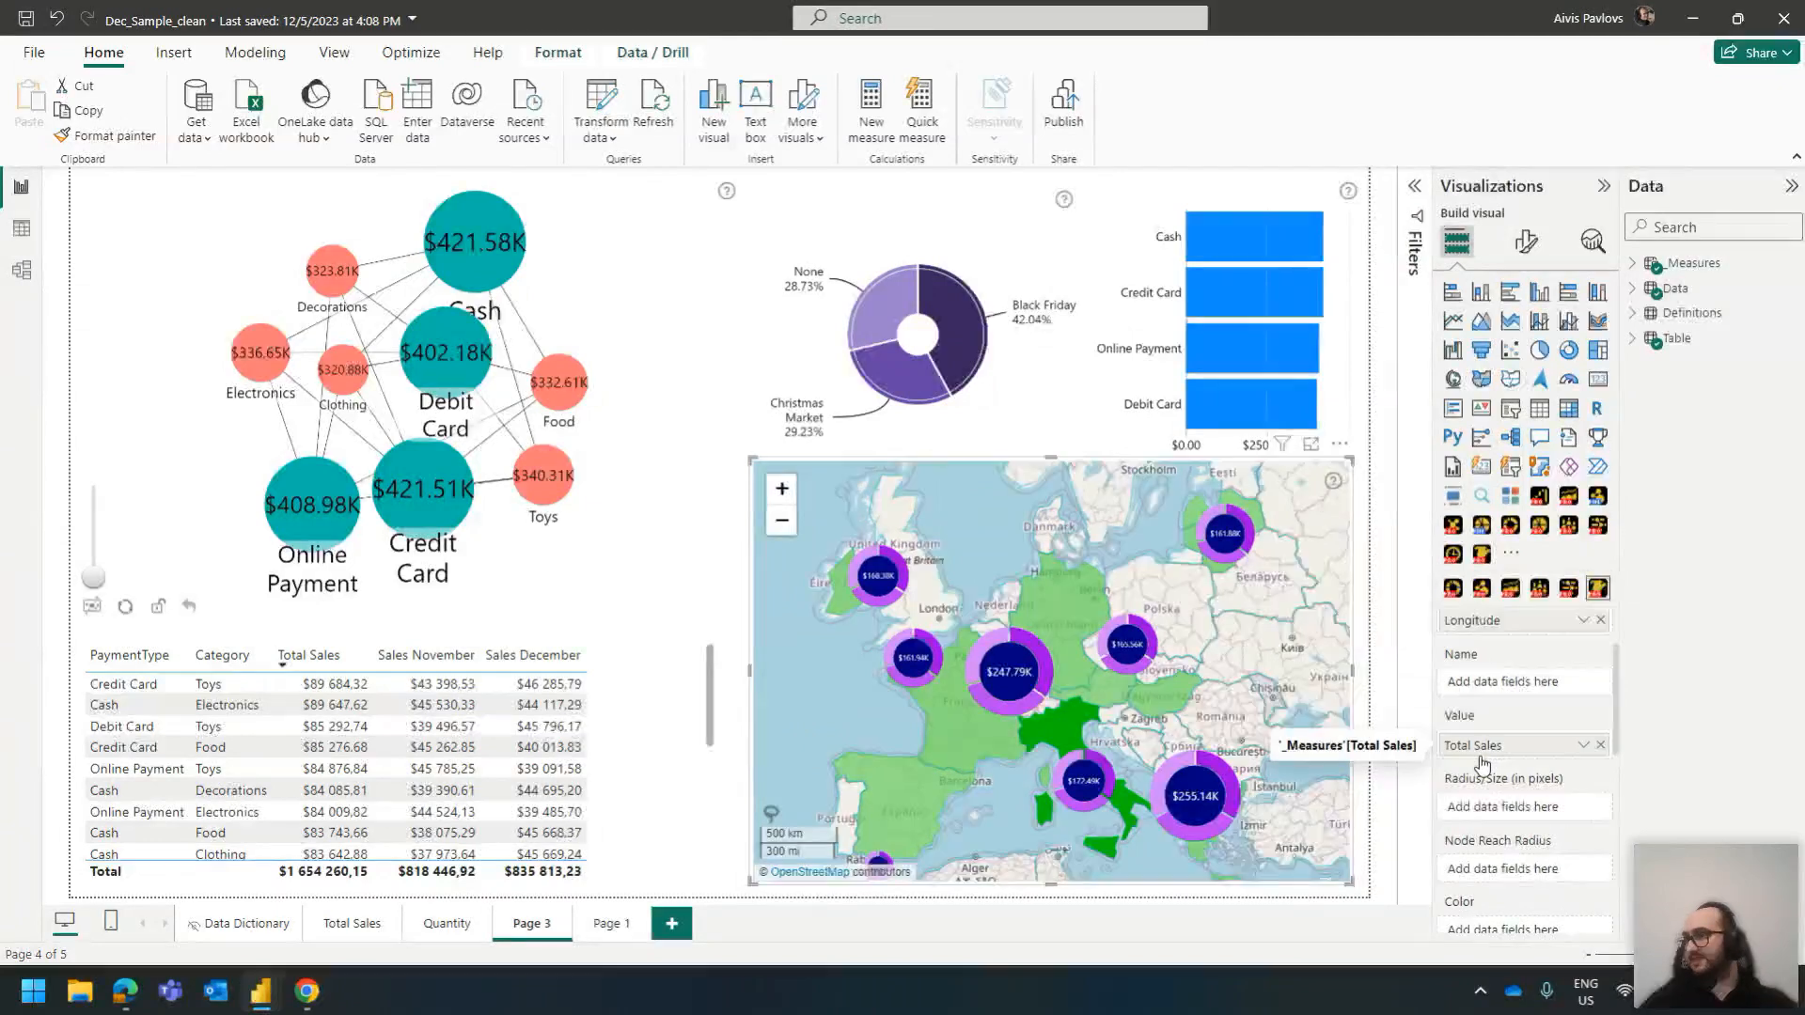
scroll(1495, 757, down, 1)
scroll(1543, 717, down, 3)
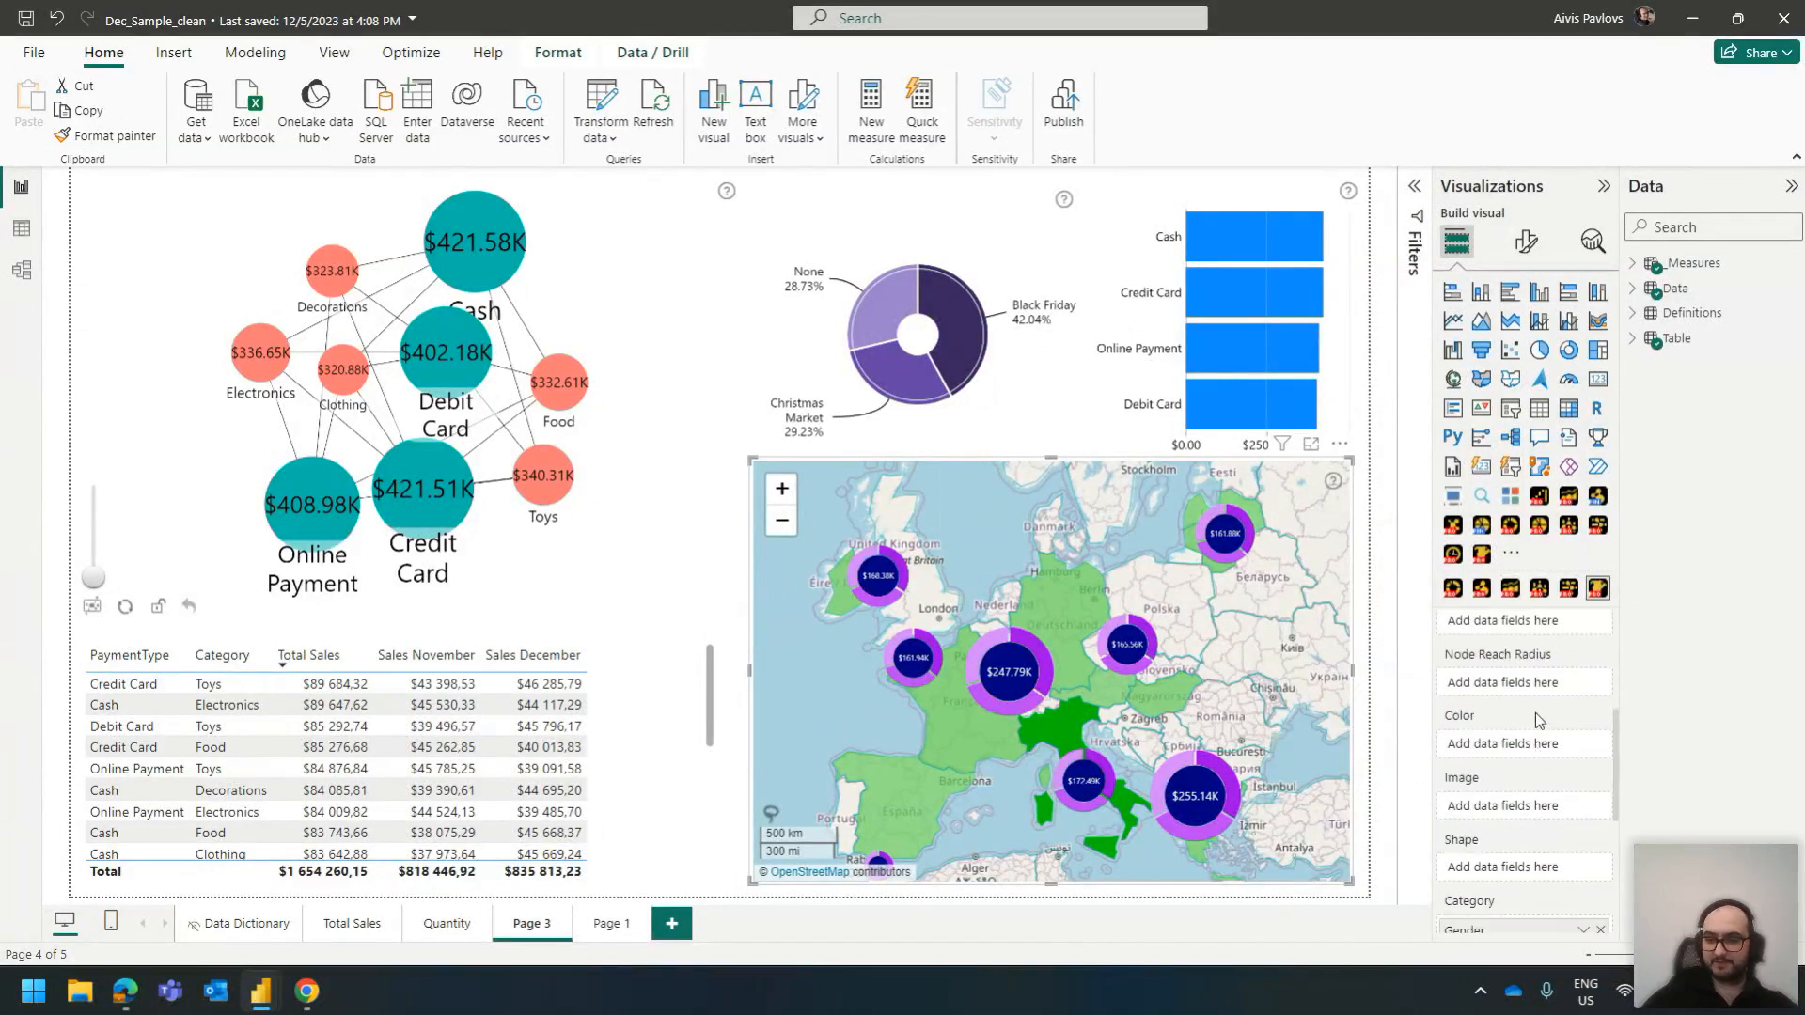
scroll(1505, 682, down, 4)
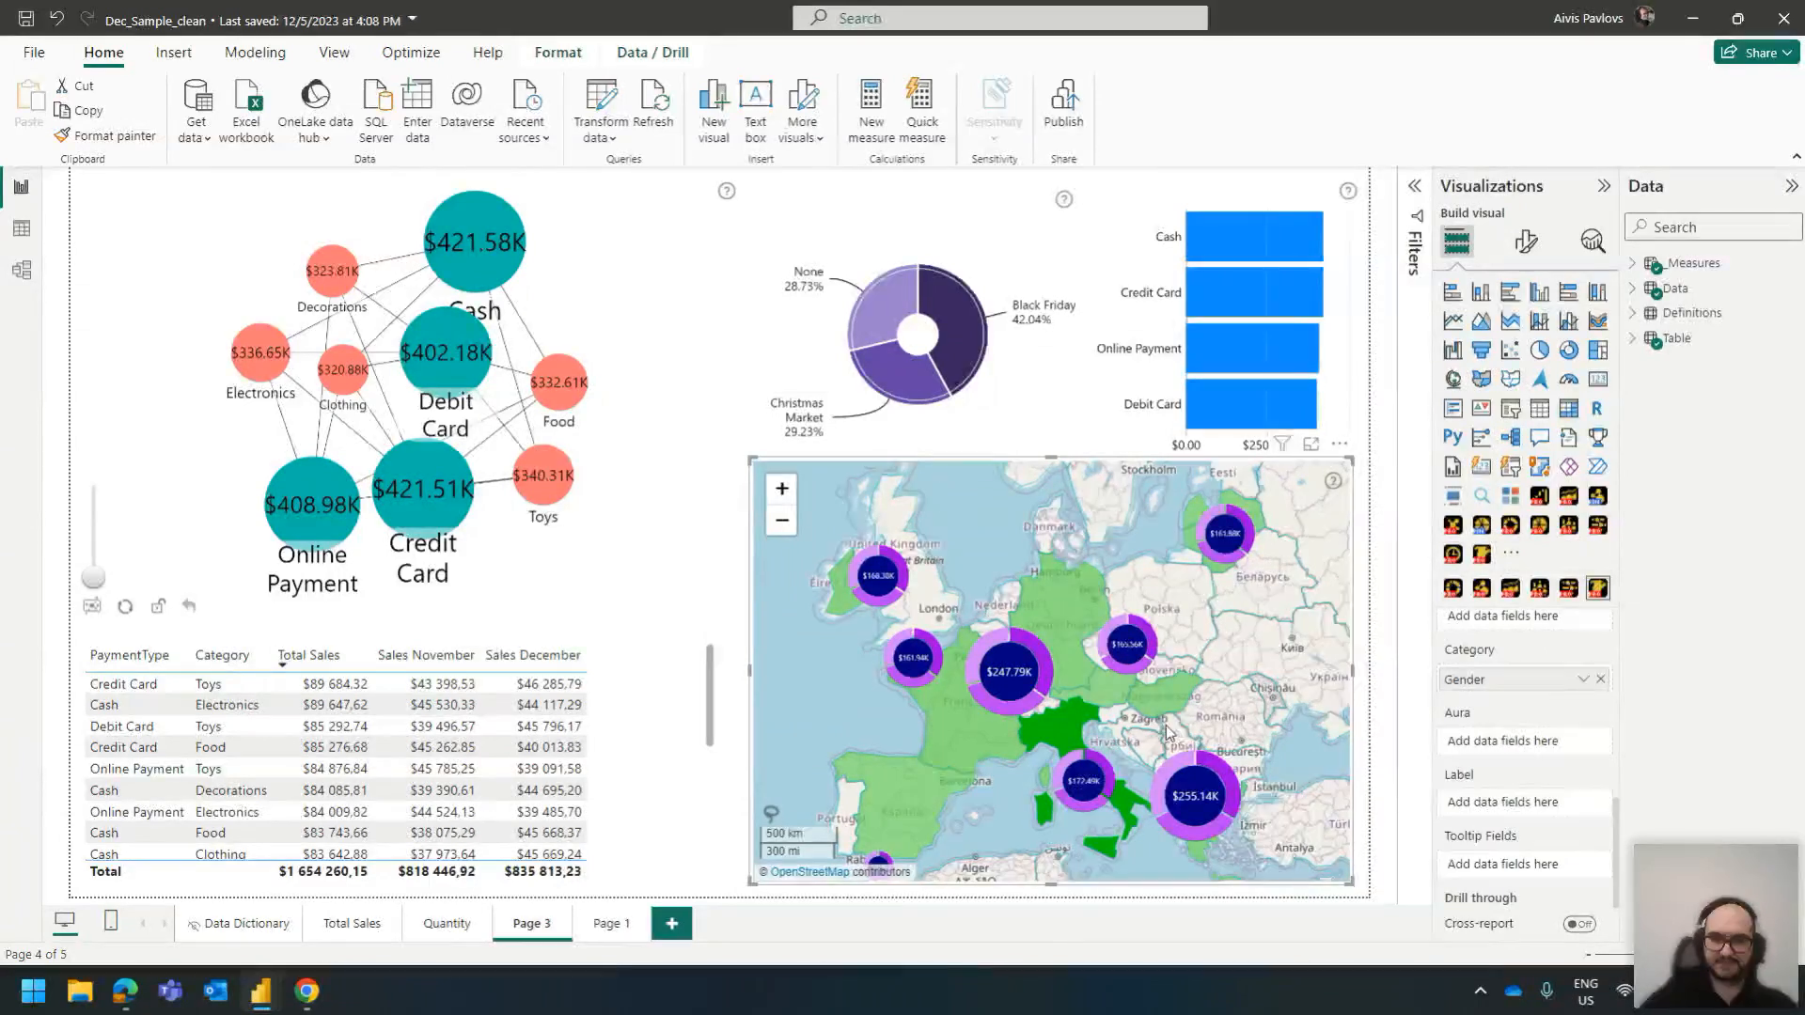
Enable the Zoom Number in the map visual's Toolbar formatting settings
click(1528, 246)
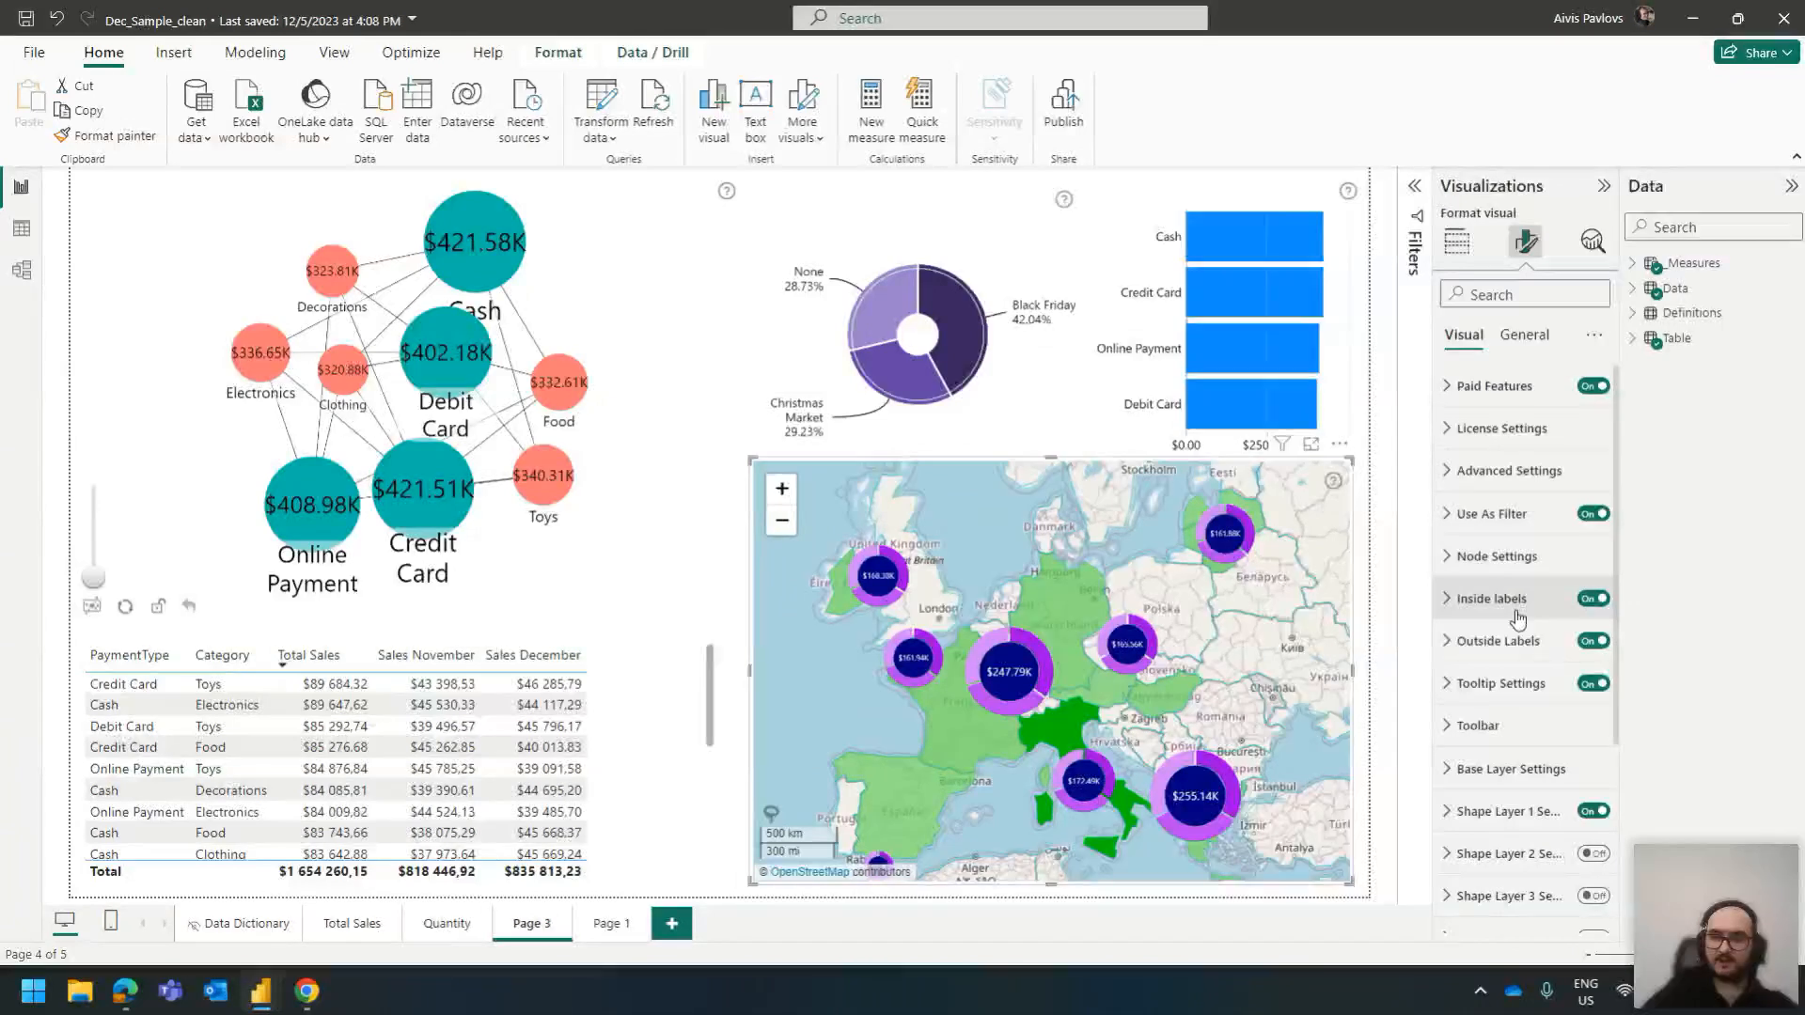
mouse_move(1306, 383)
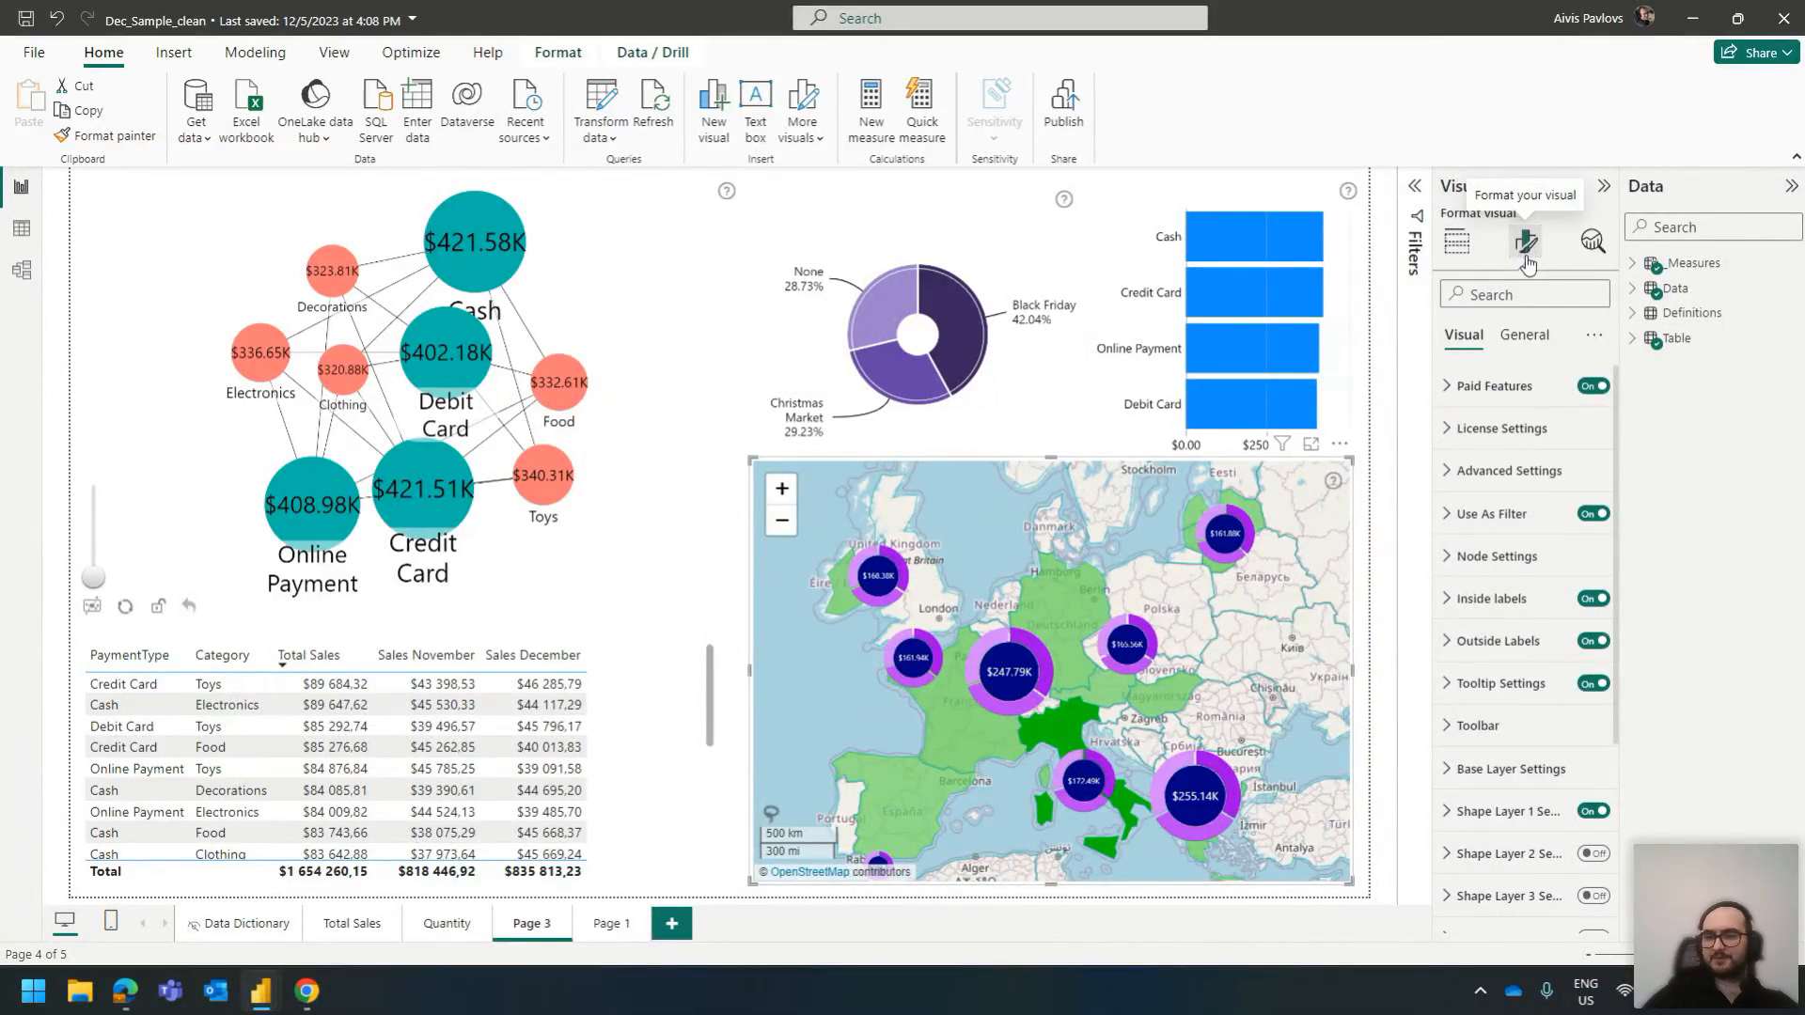
click(1480, 726)
click(1571, 801)
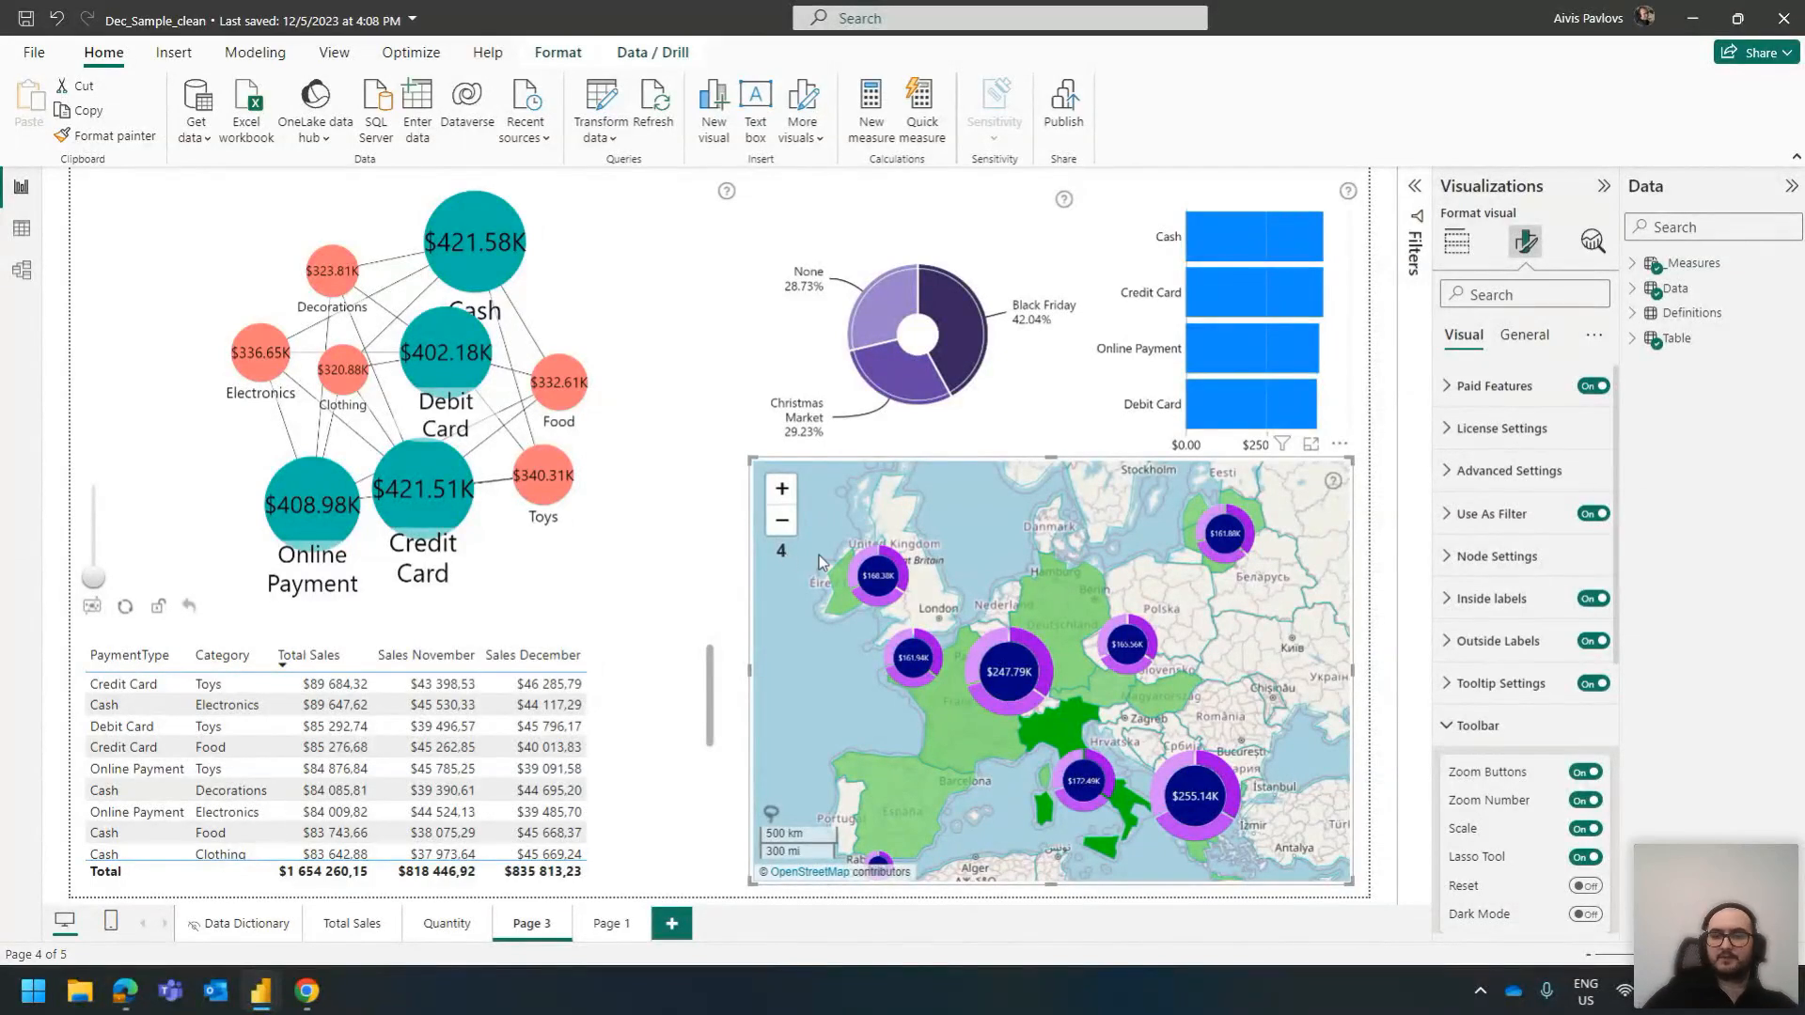
click(1519, 735)
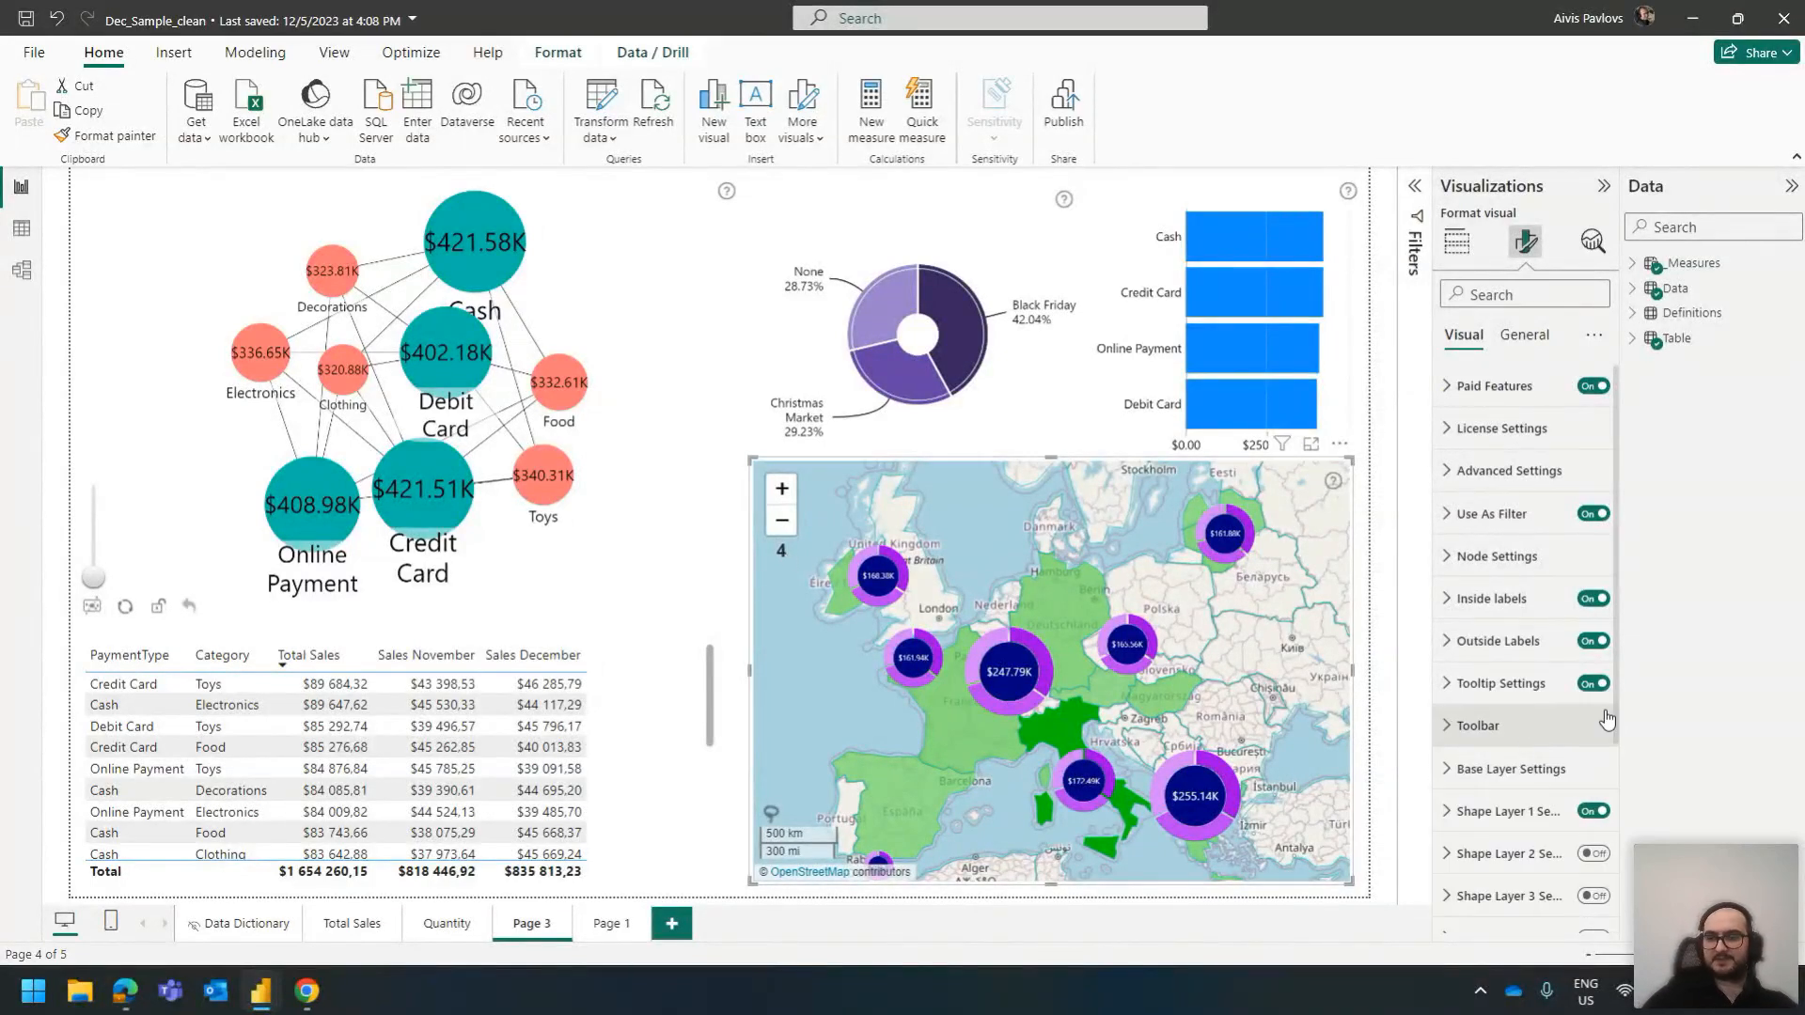
Inspect the map's Base Layer Settings and the Shape Layer 1 settings, including map type, zoom limits and built-in shapes
click(1586, 763)
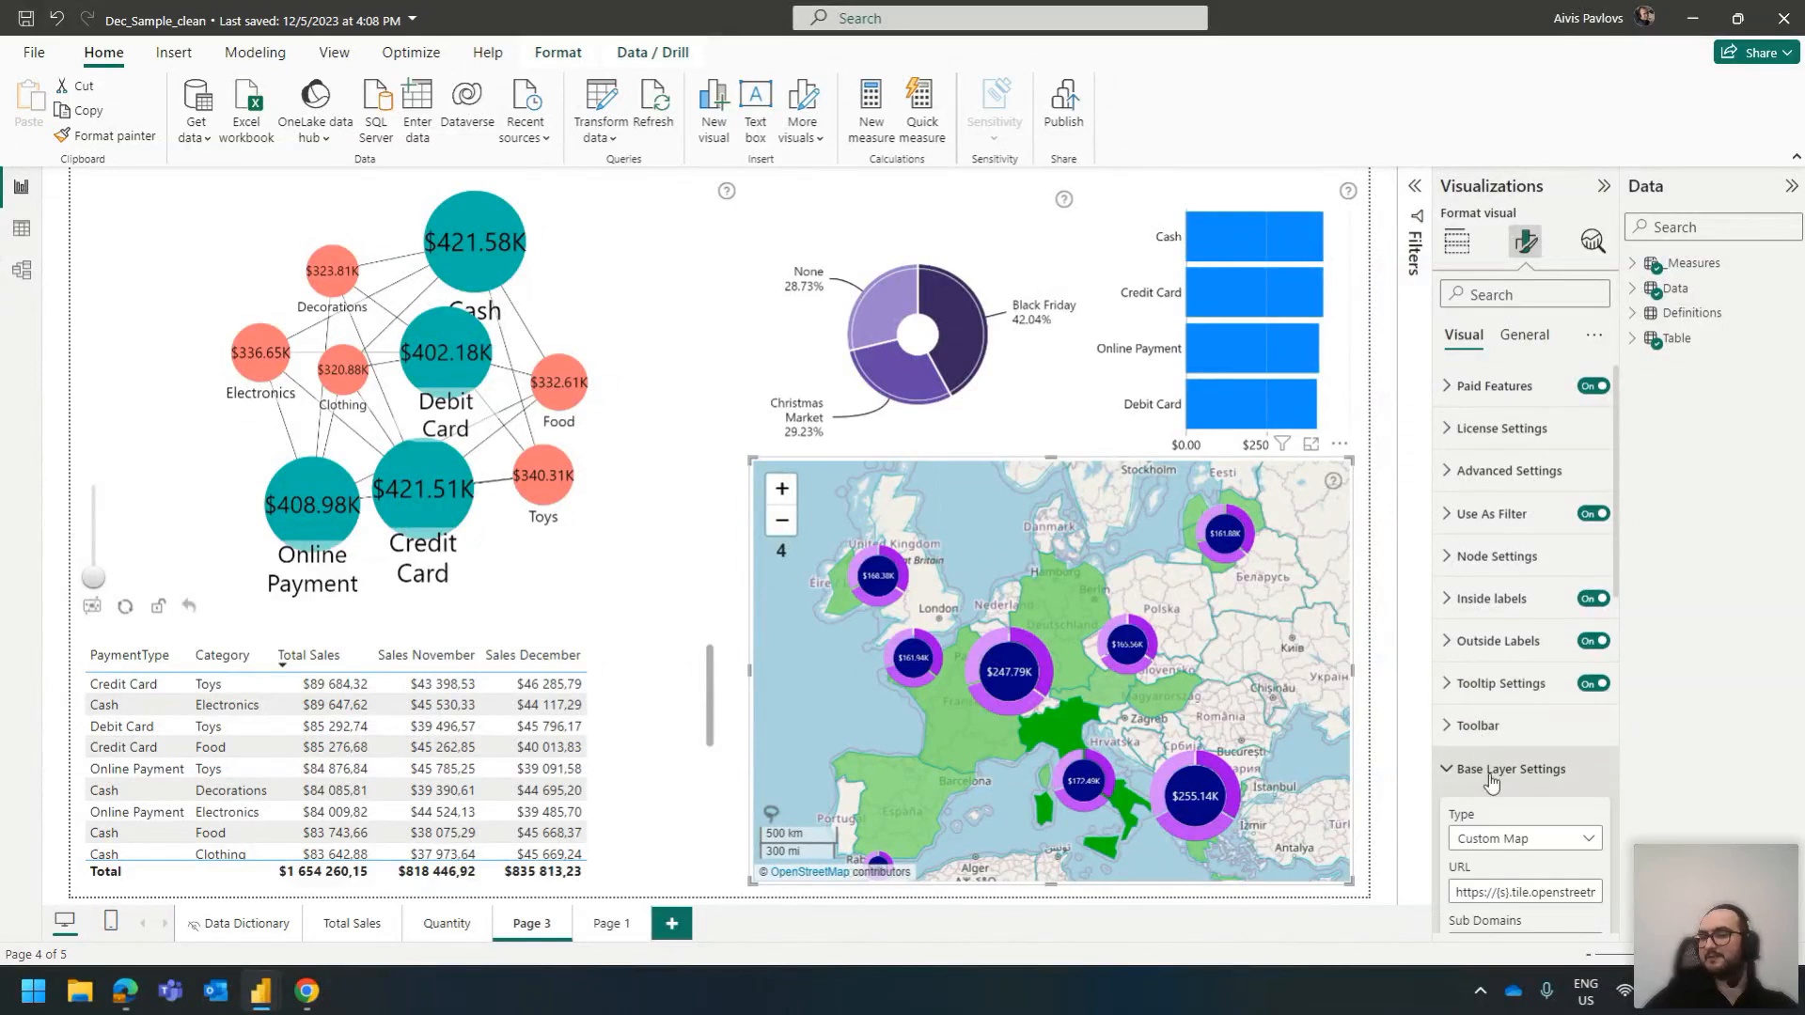
scroll(1508, 778, down, 8)
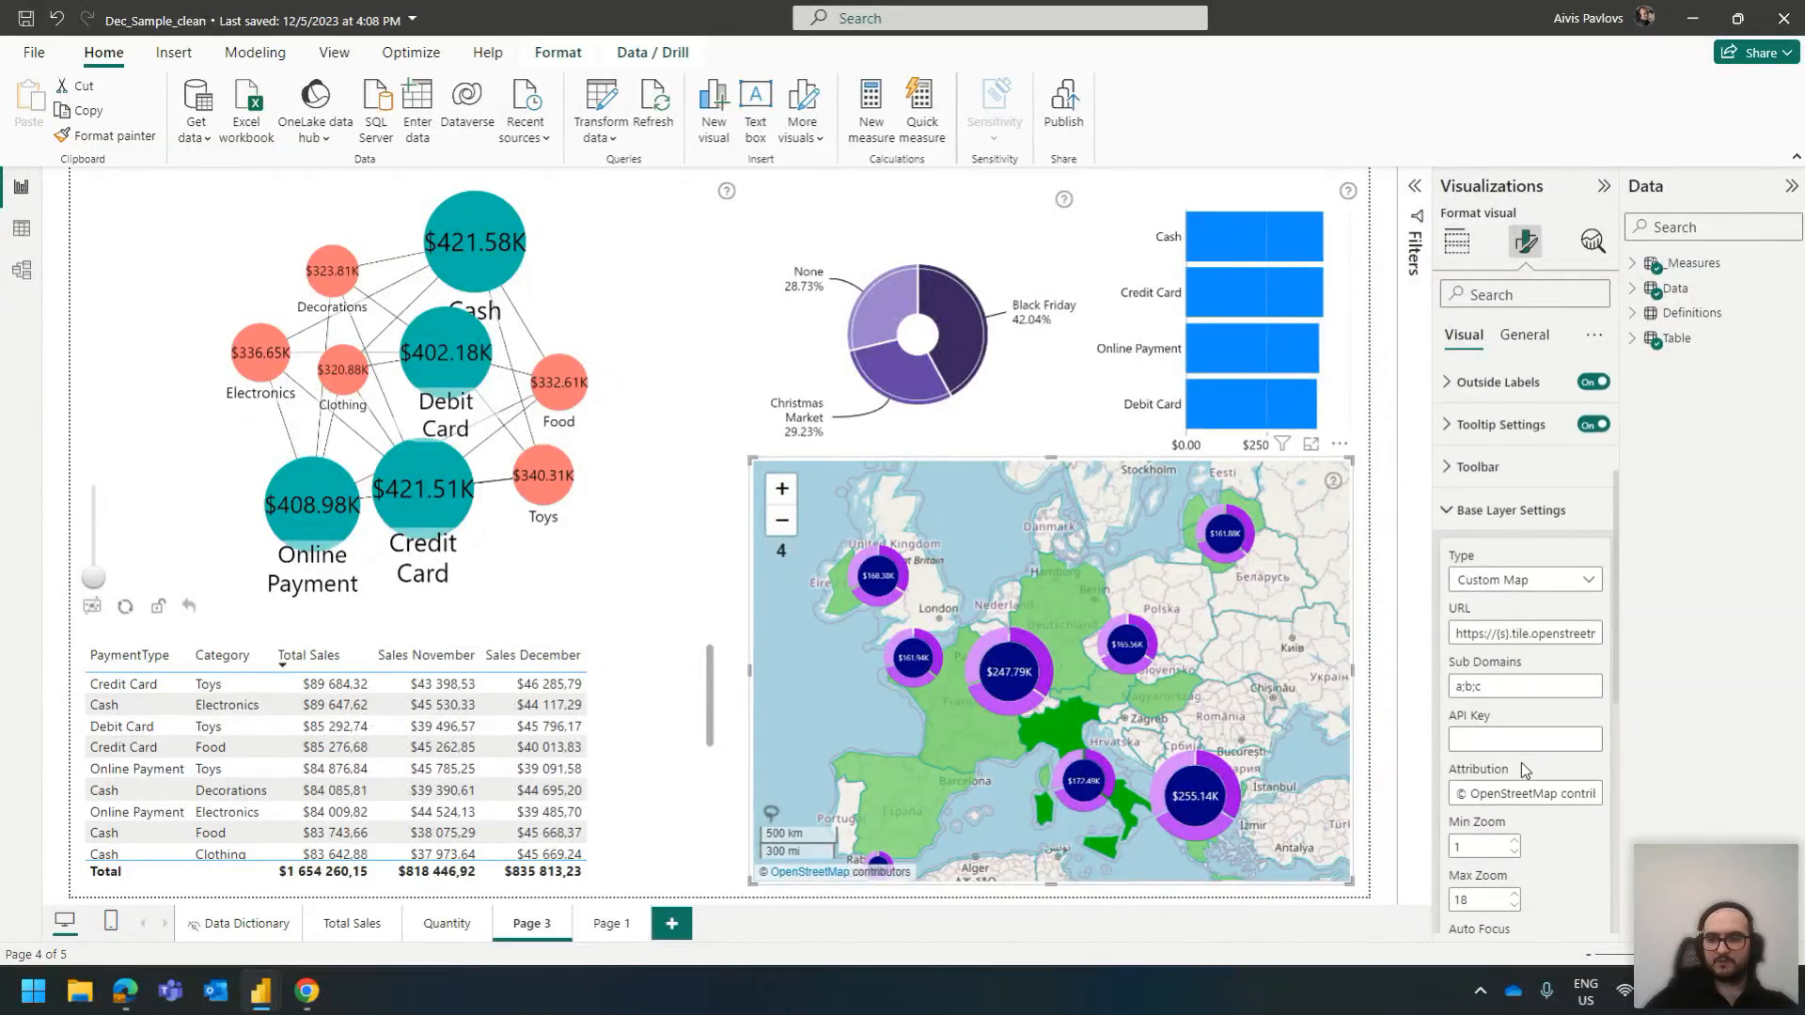
double_click(1469, 646)
double_click(1480, 752)
scroll(1553, 735, down, 1)
click(1547, 744)
scroll(1549, 724, down, 1)
scroll(1553, 707, down, 2)
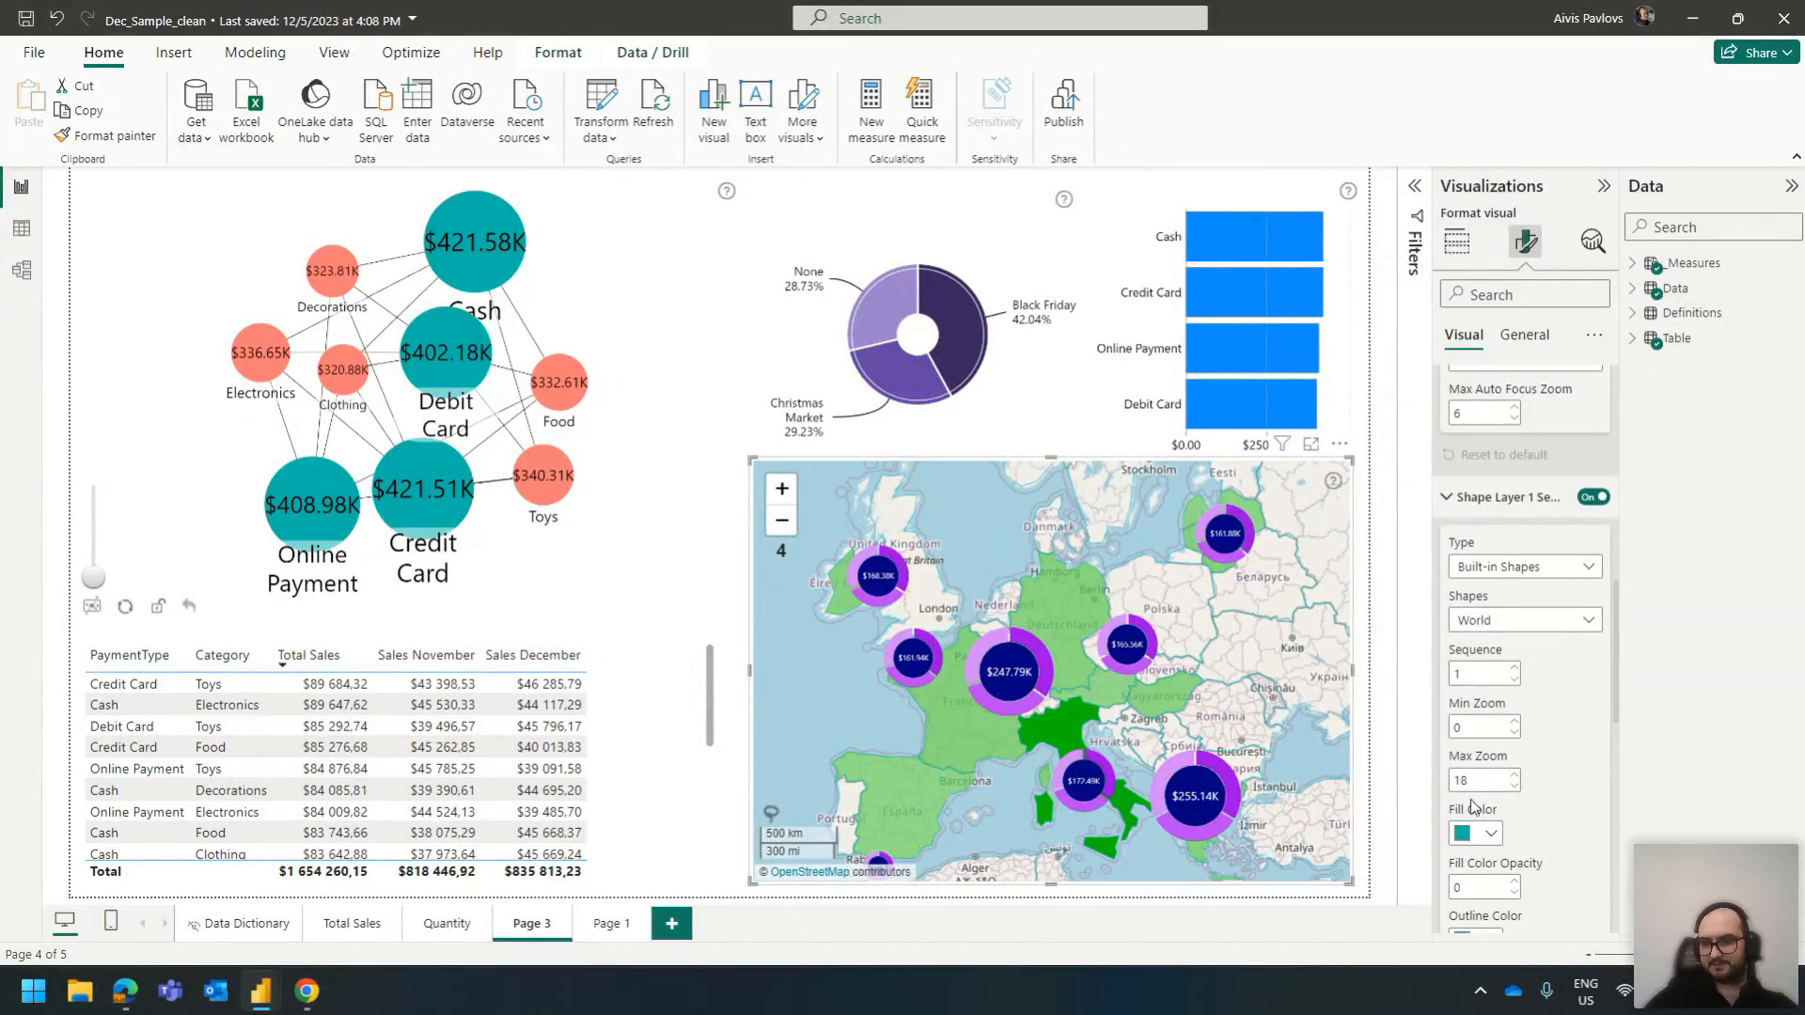
scroll(1476, 778, up, 6)
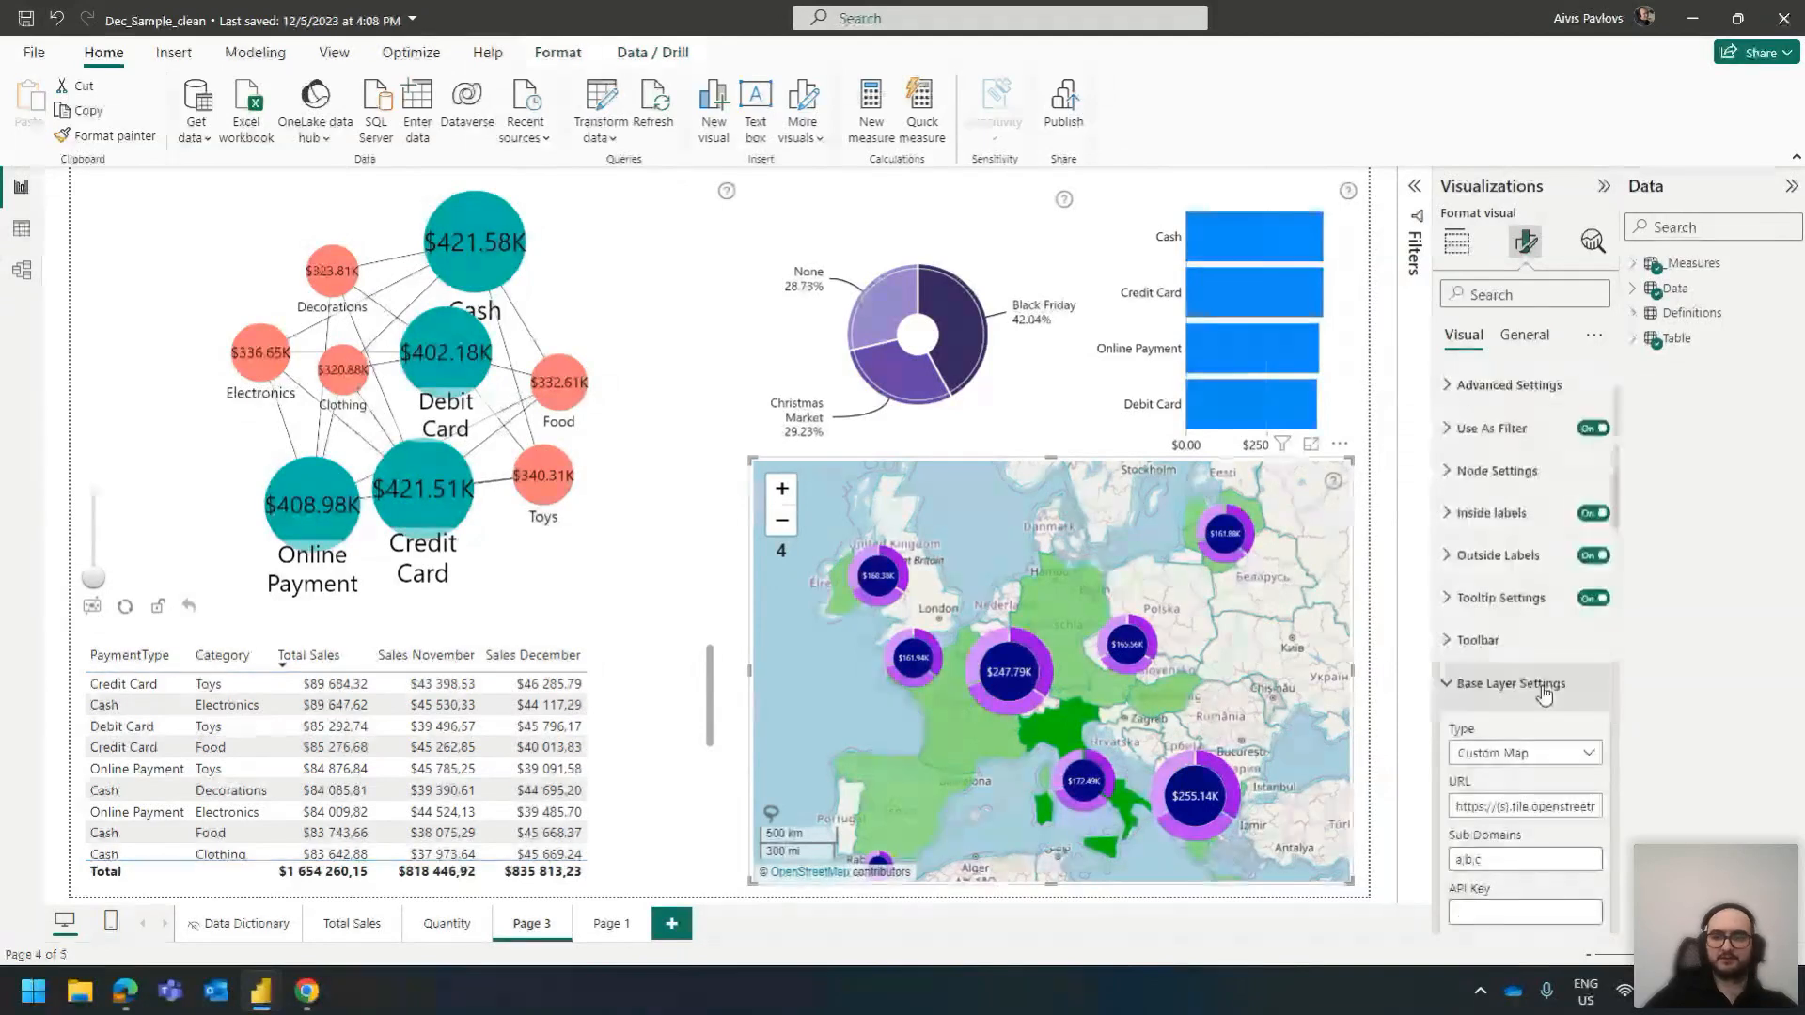
Inspect the map's Node Settings for clustering, node distance and fill options
click(1515, 475)
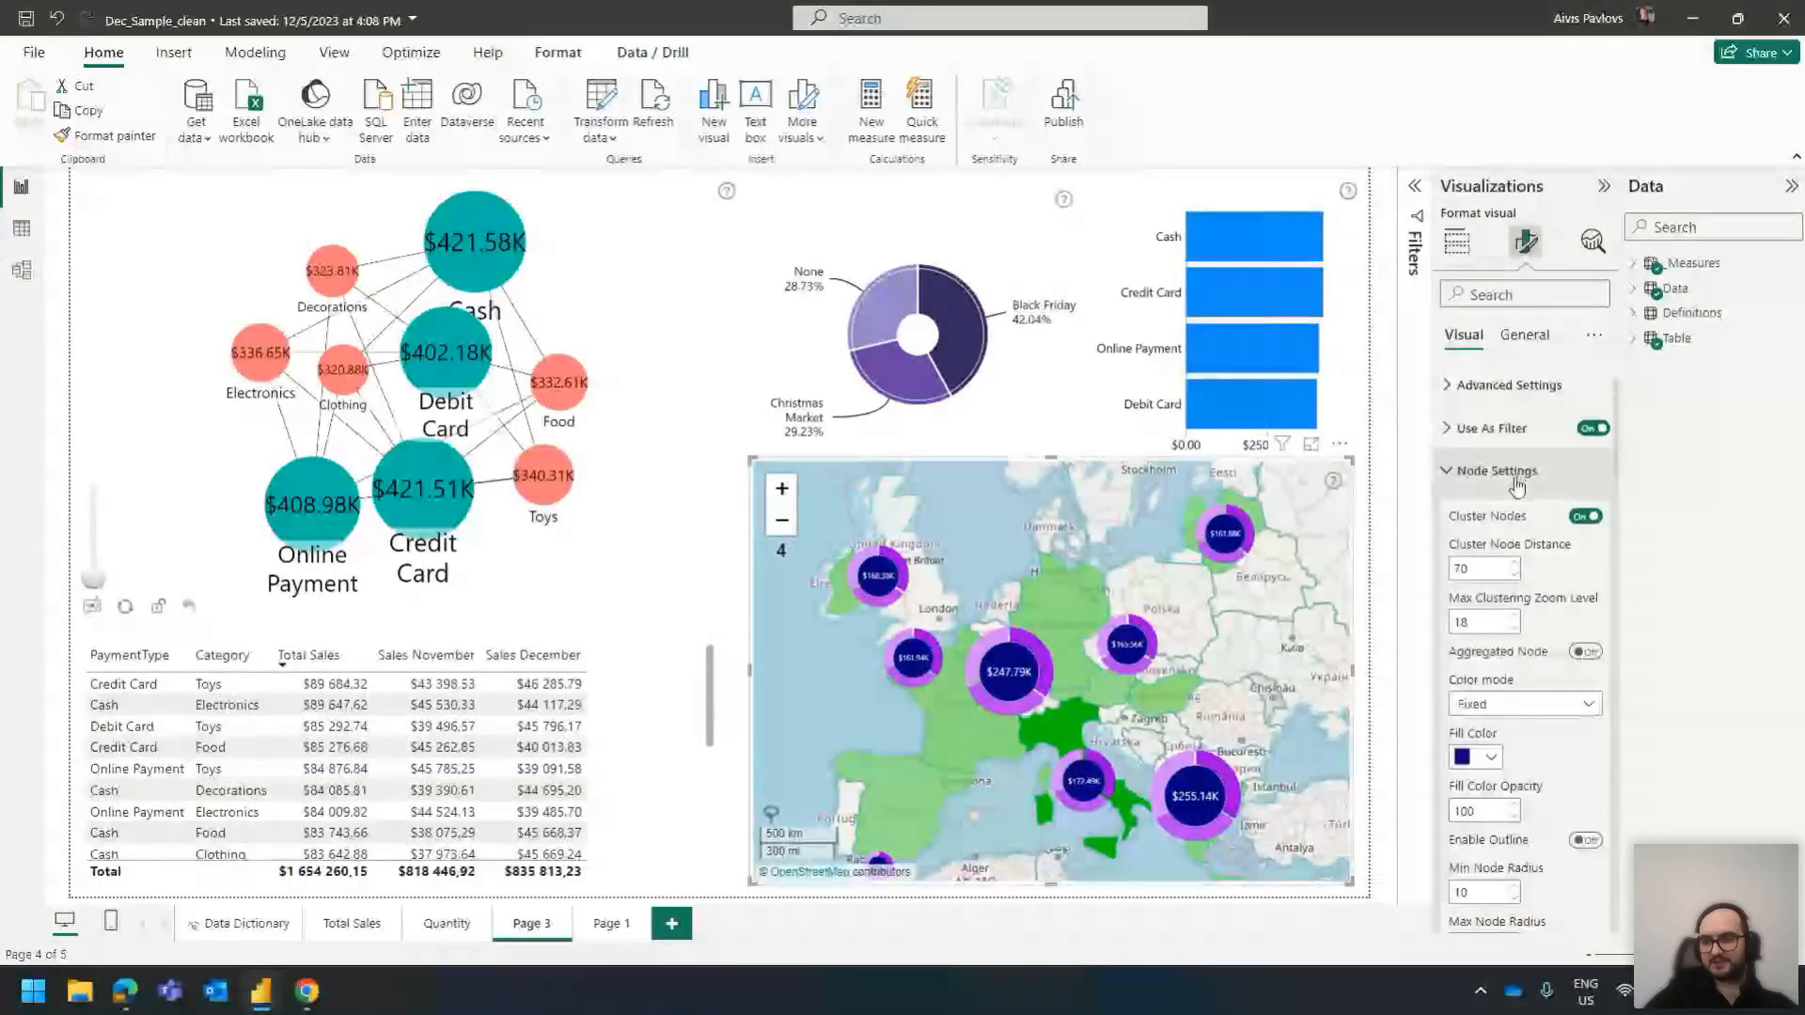
mouse_move(1552, 602)
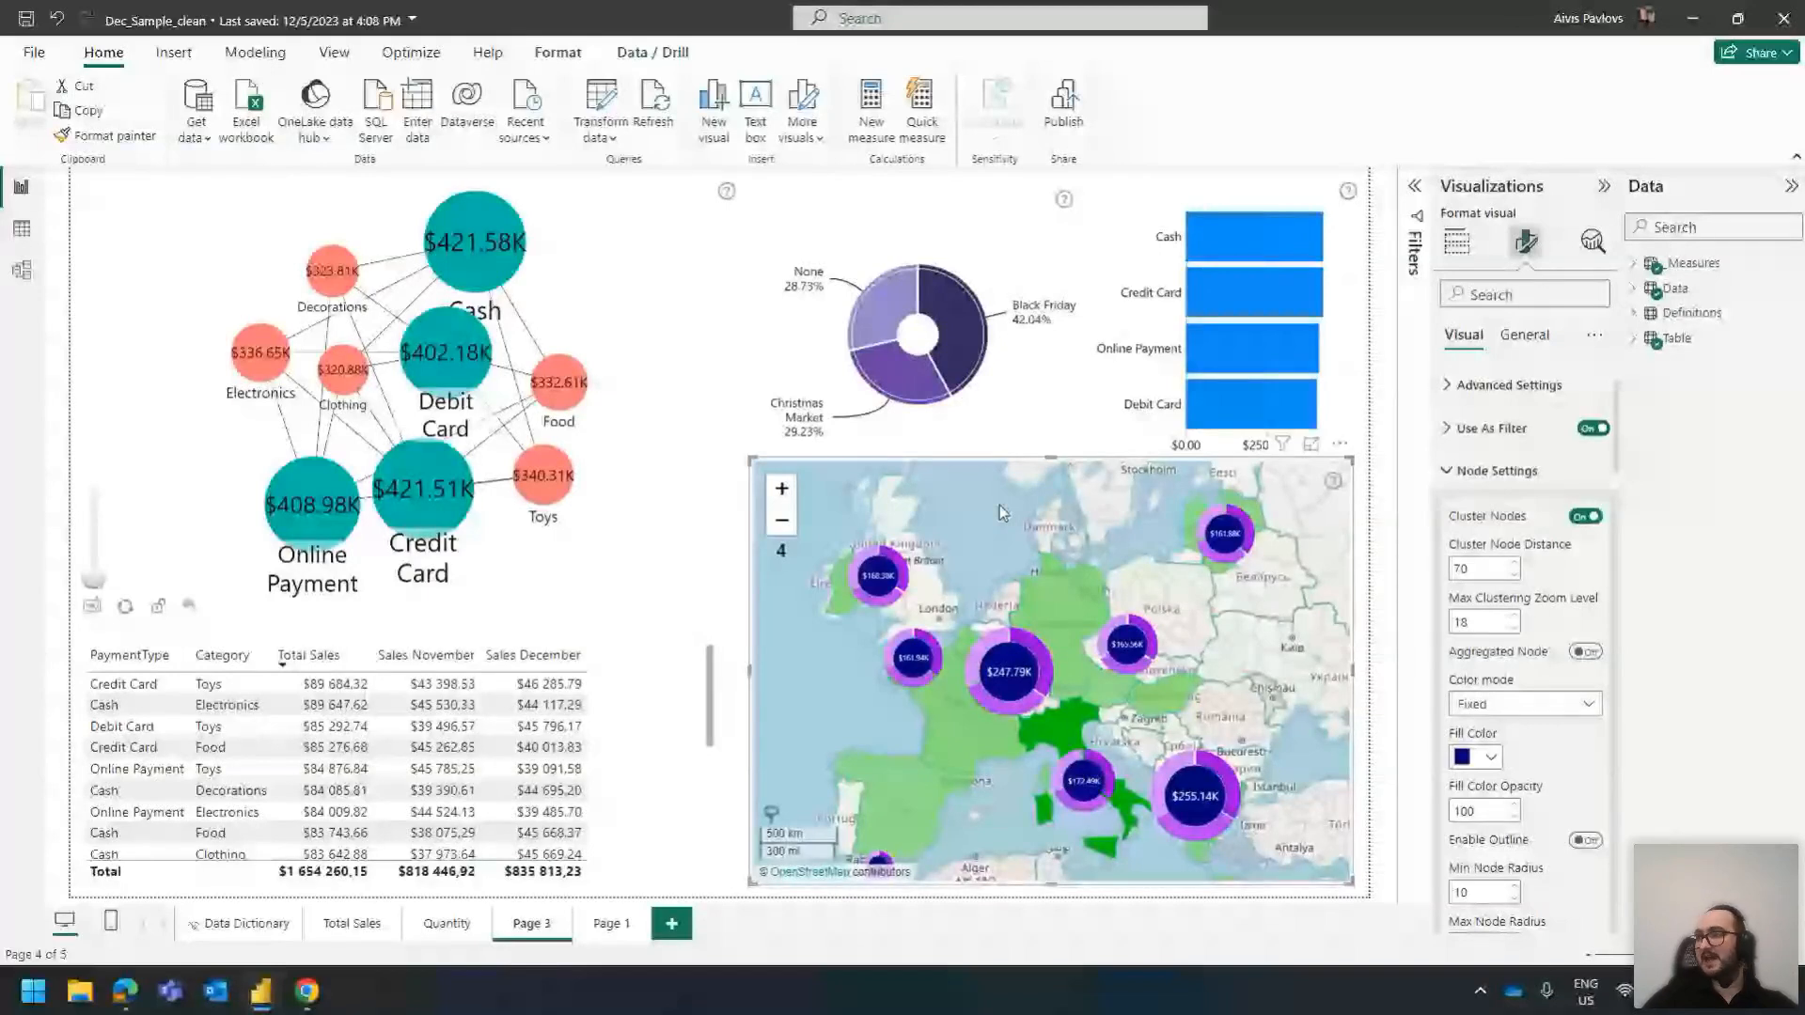
click(1496, 470)
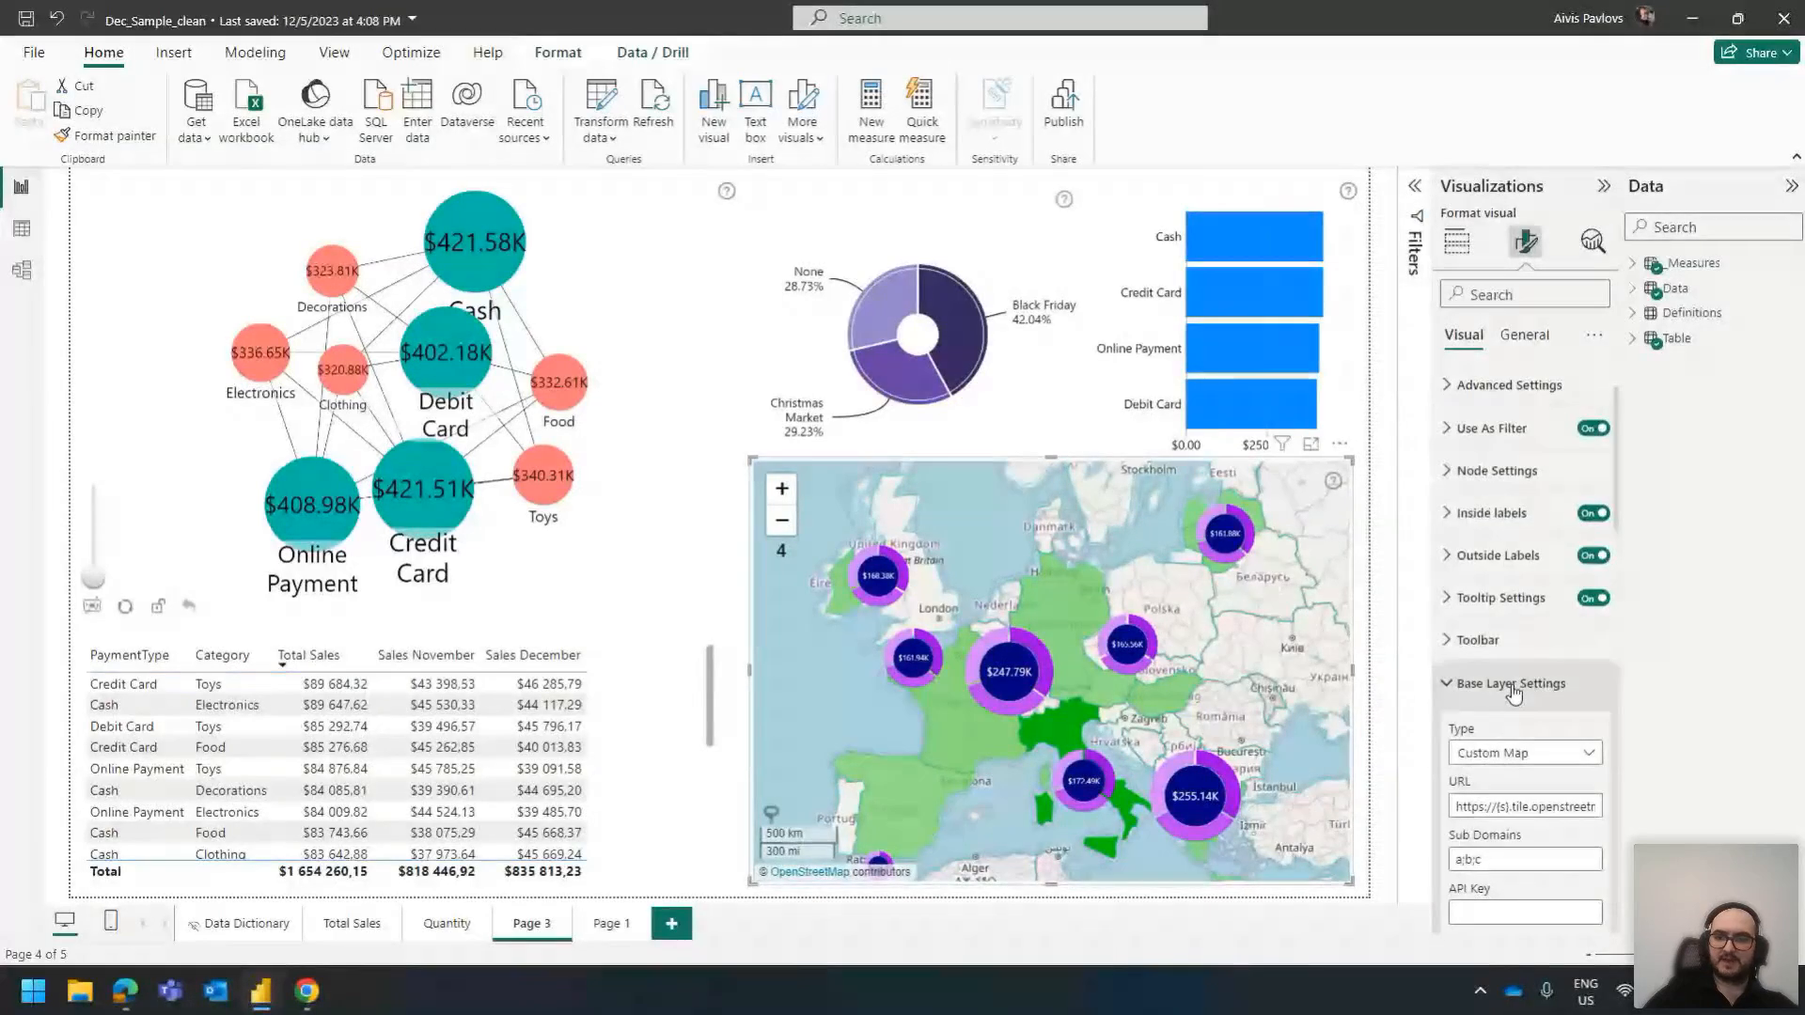
Turn off the map's Zoom Number, compare how the markers cluster at different zoom levels, and turn Zoom Number back on
click(1481, 640)
click(1587, 716)
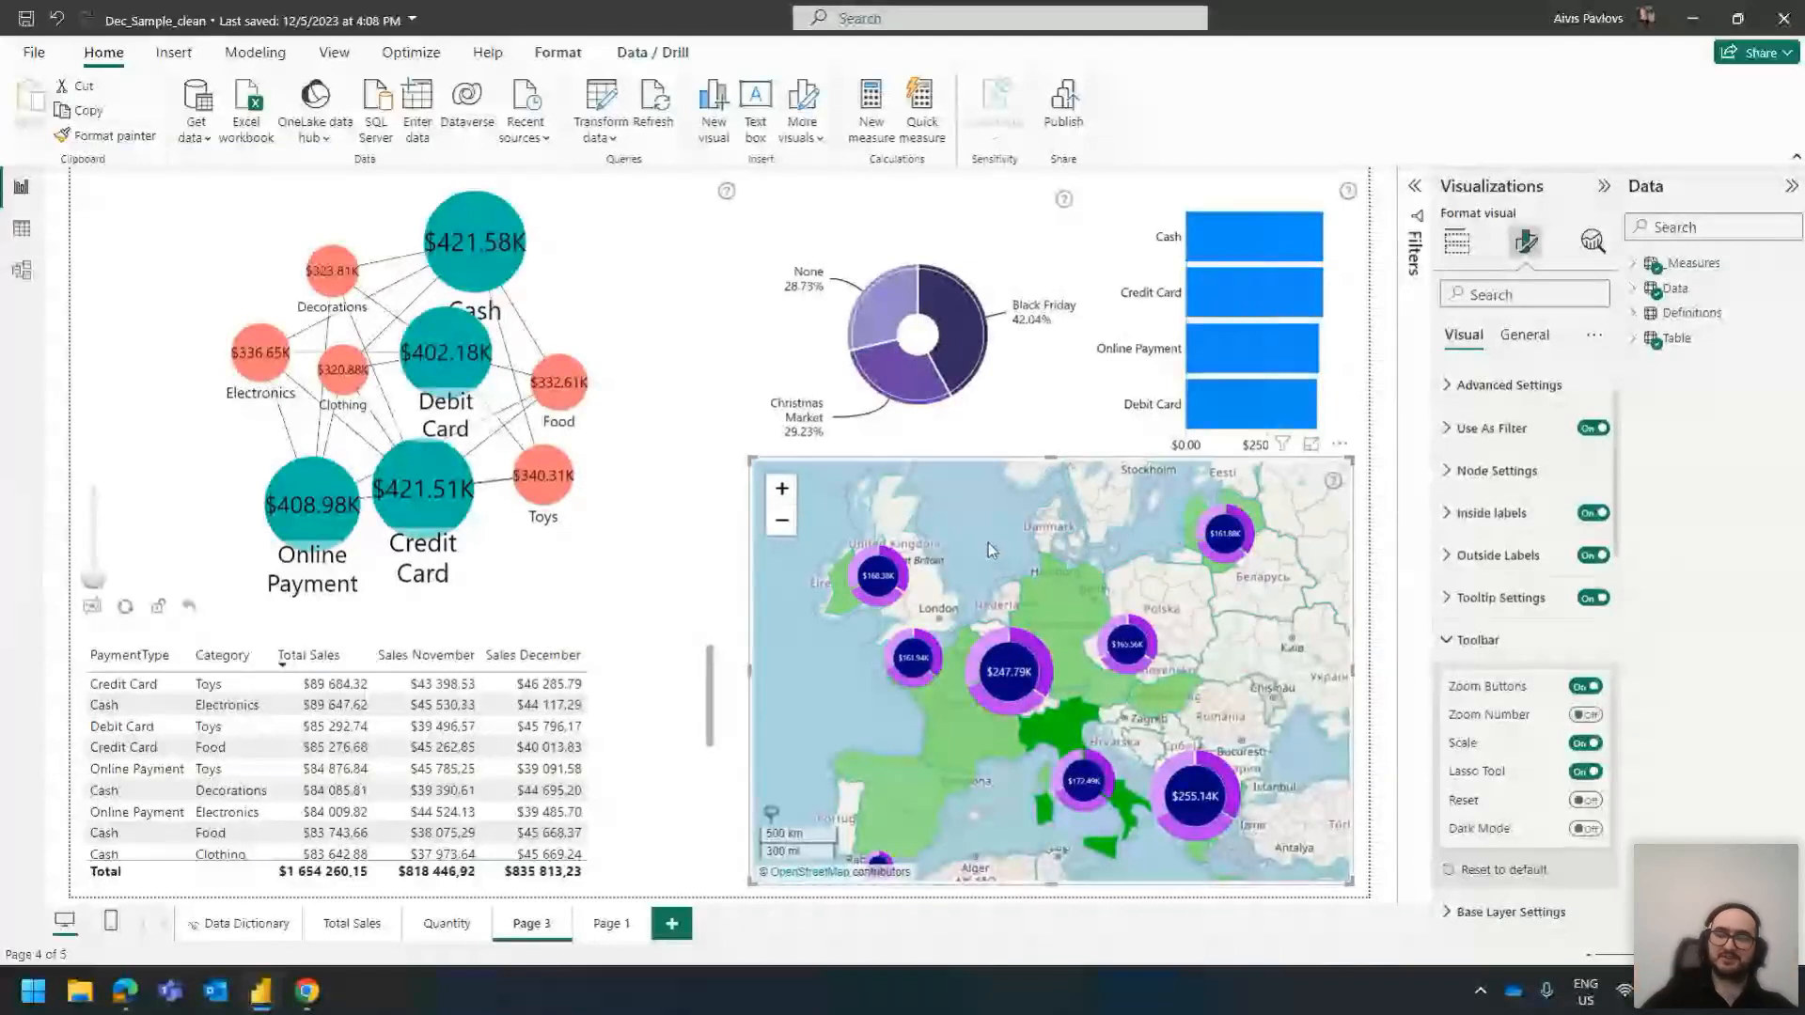
scroll(989, 543, down, 2)
scroll(989, 537, down, 3)
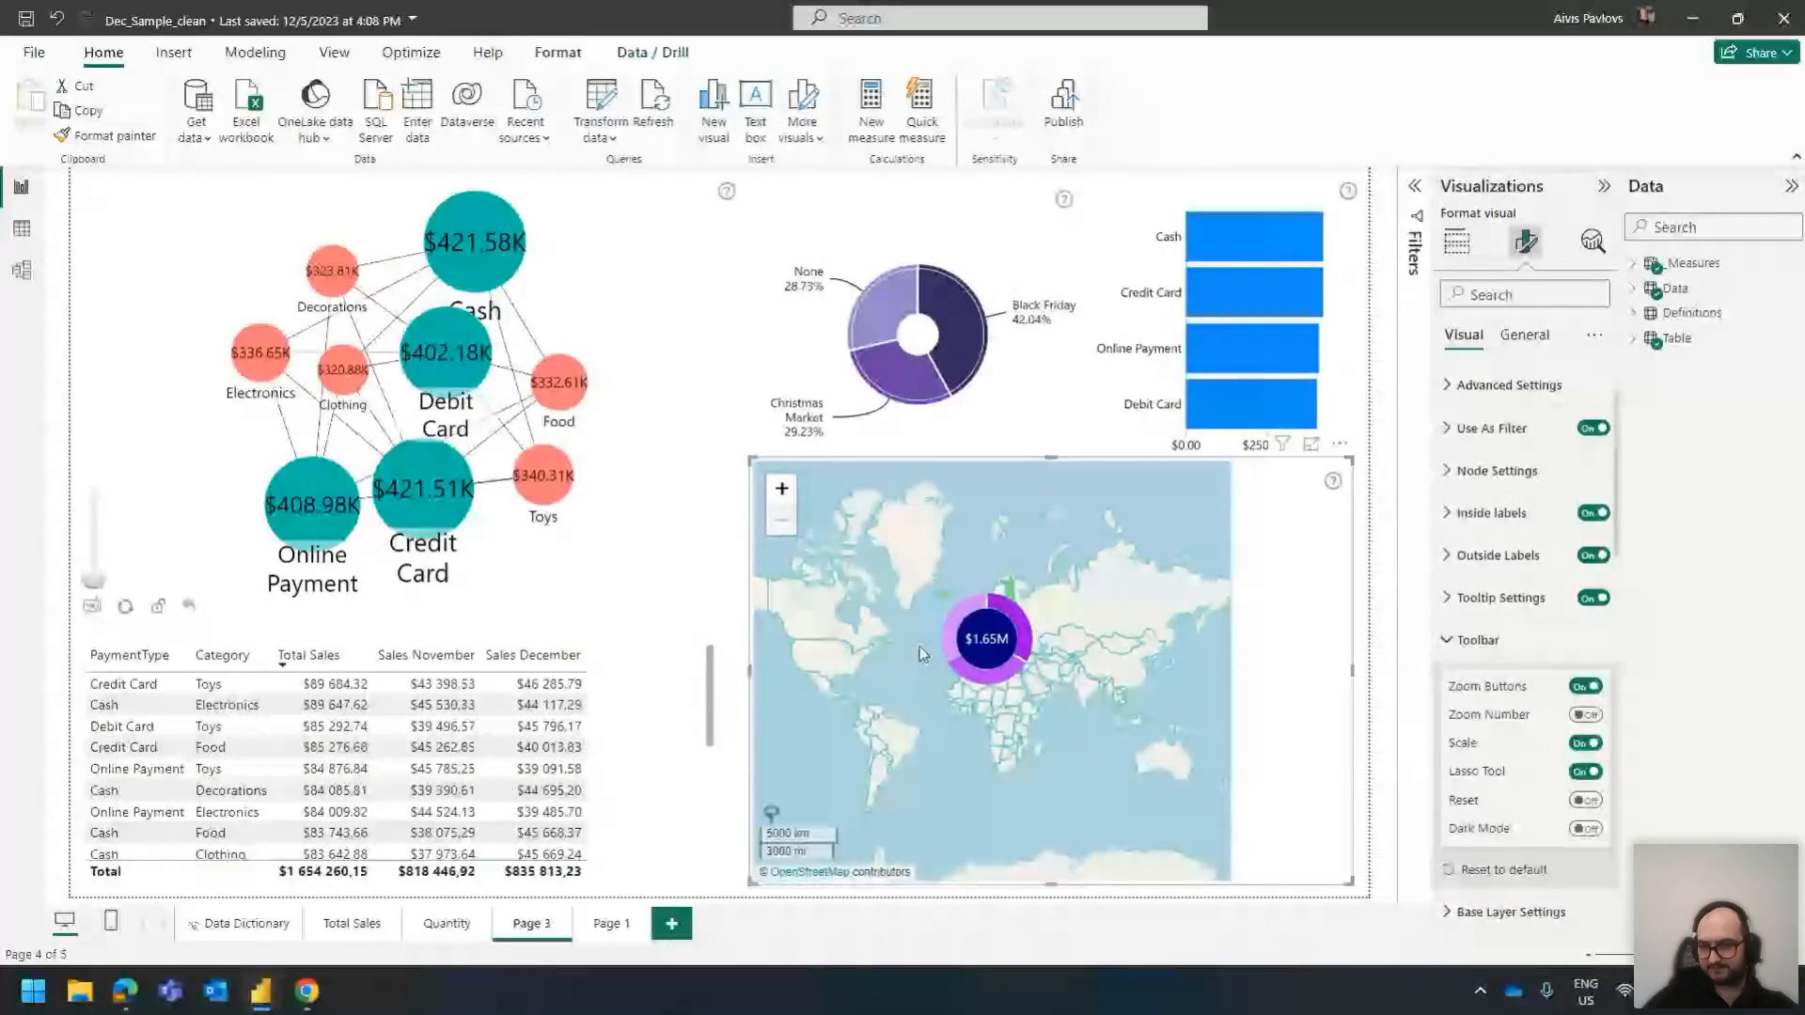
scroll(927, 656, up, 4)
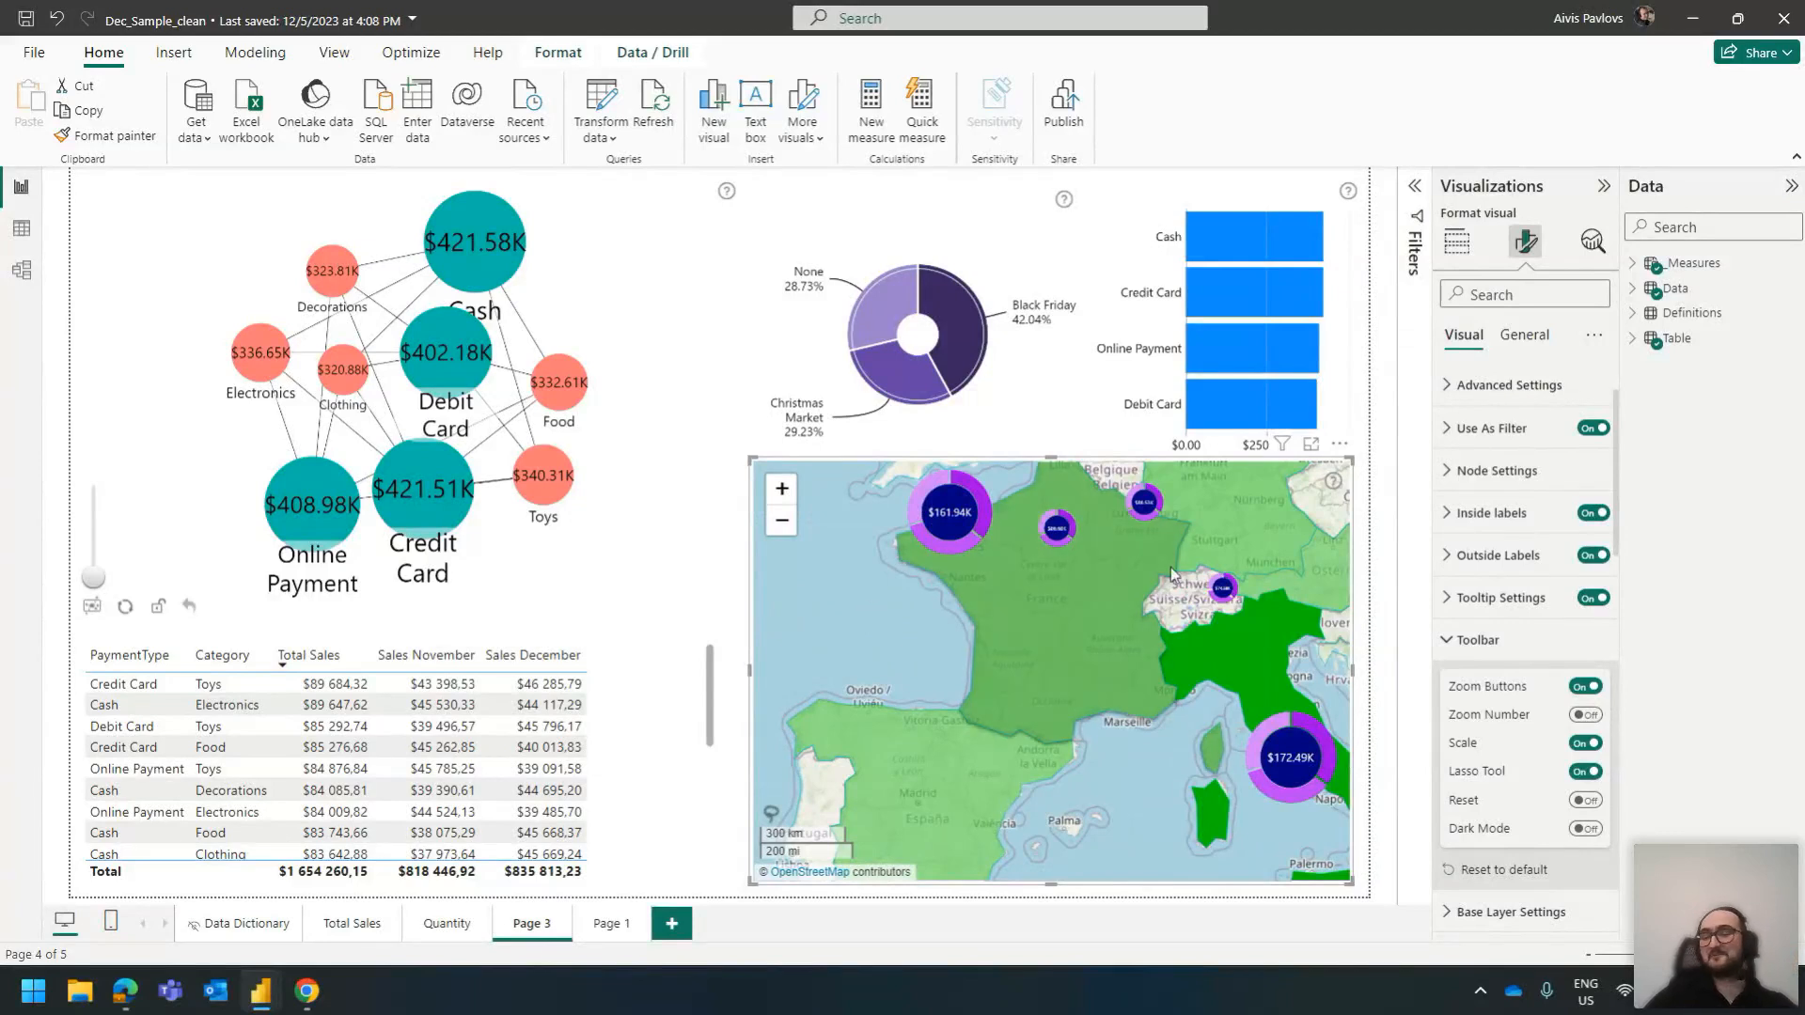
click(1583, 716)
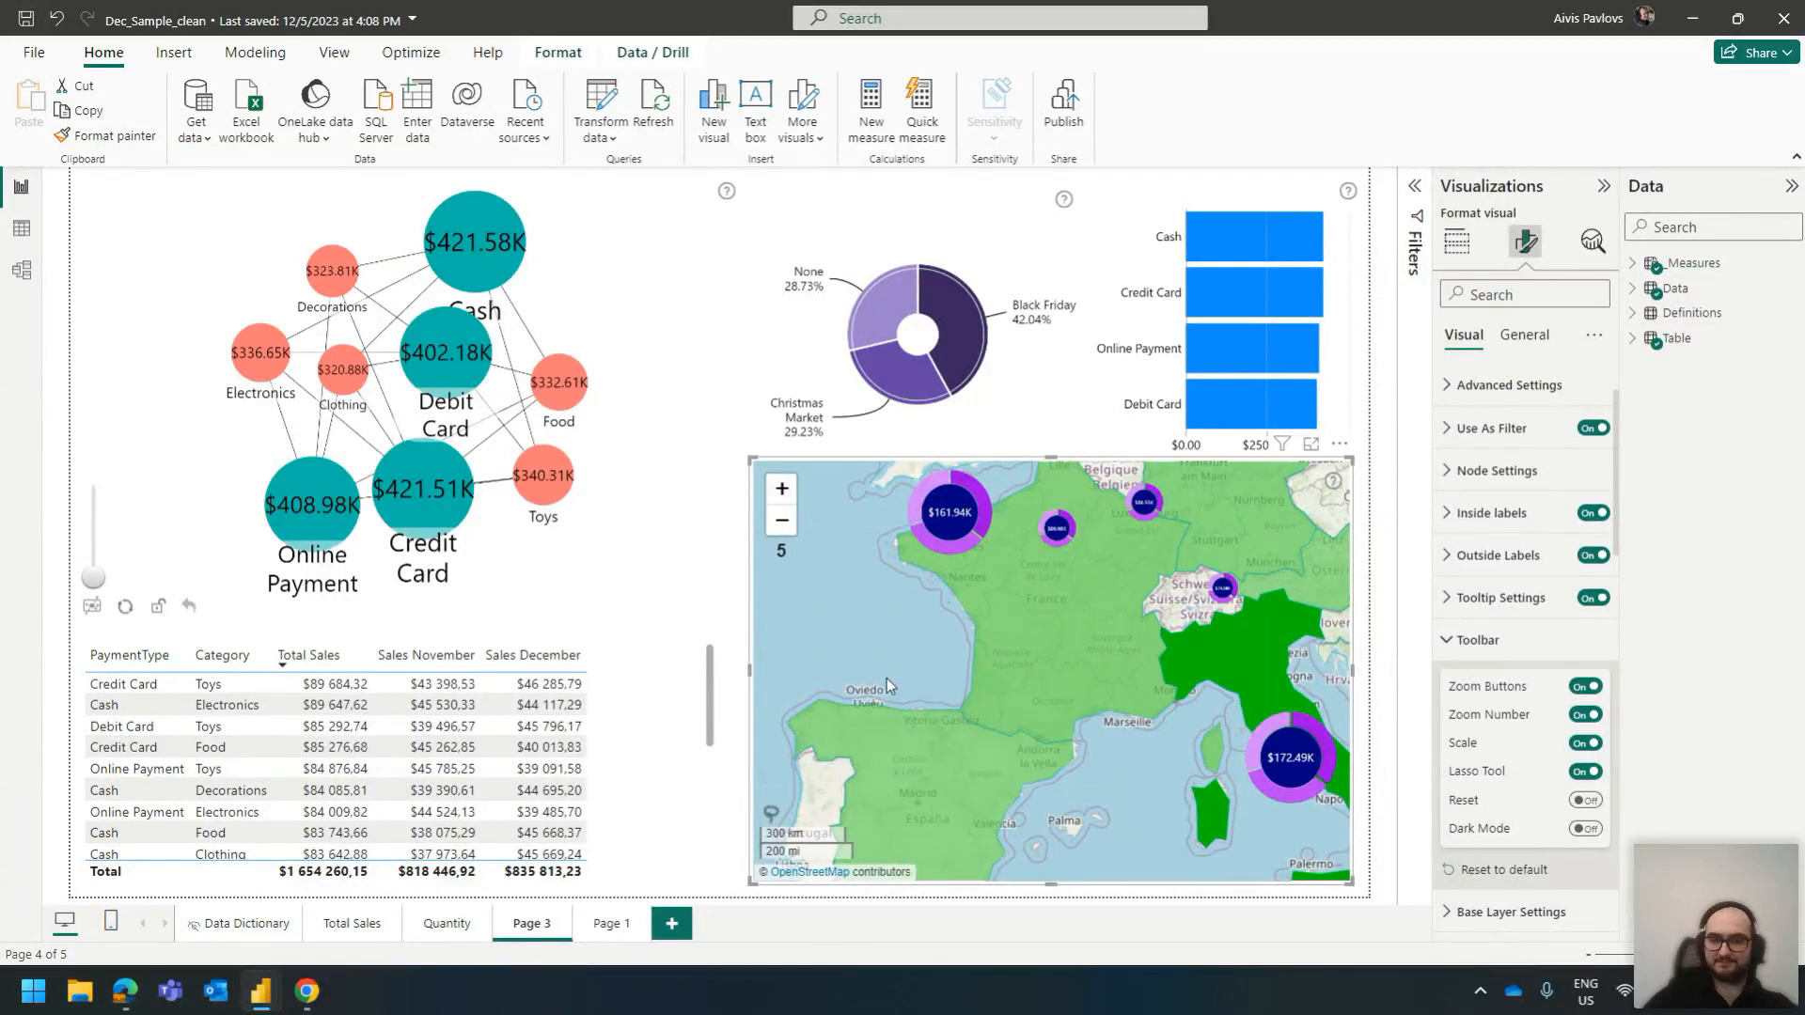
Zoom the map out and inspect its Base Layer Settings, including the custom map source, zoom limits and Auto Focus options
click(1526, 652)
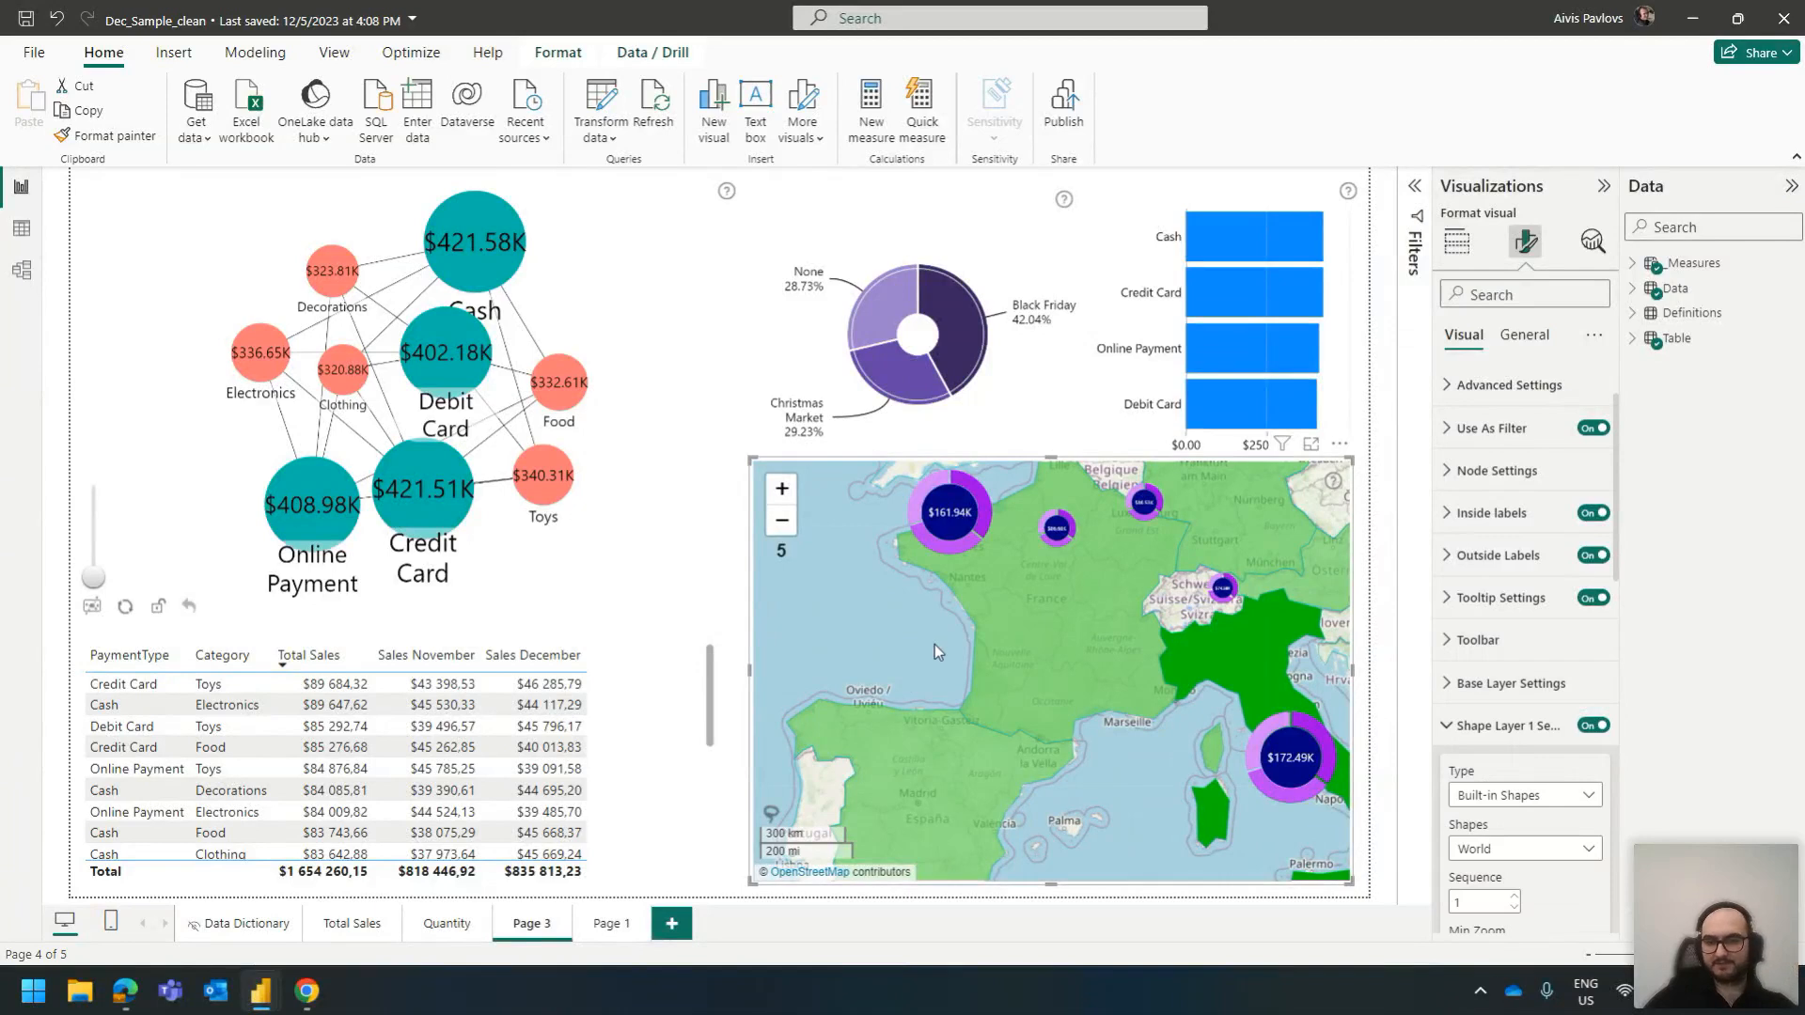
scroll(935, 645, down, 1)
scroll(923, 649, down, 1)
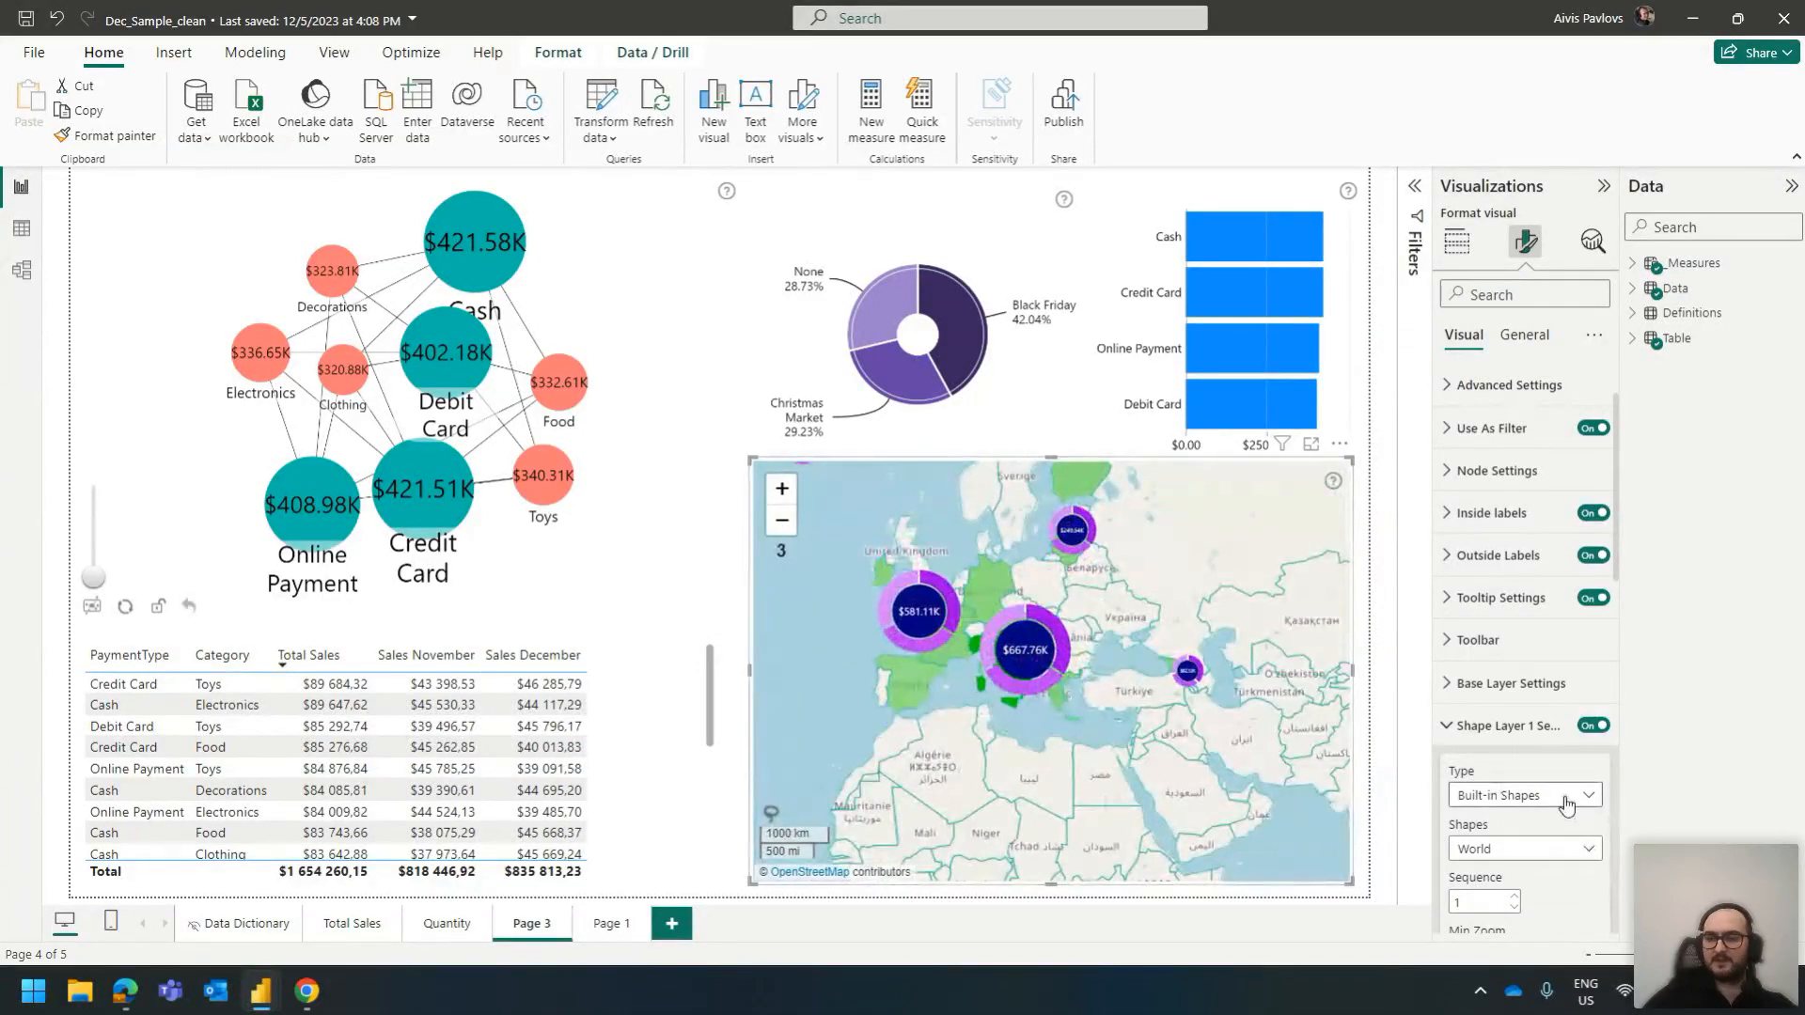
scroll(1555, 780, down, 3)
click(1504, 428)
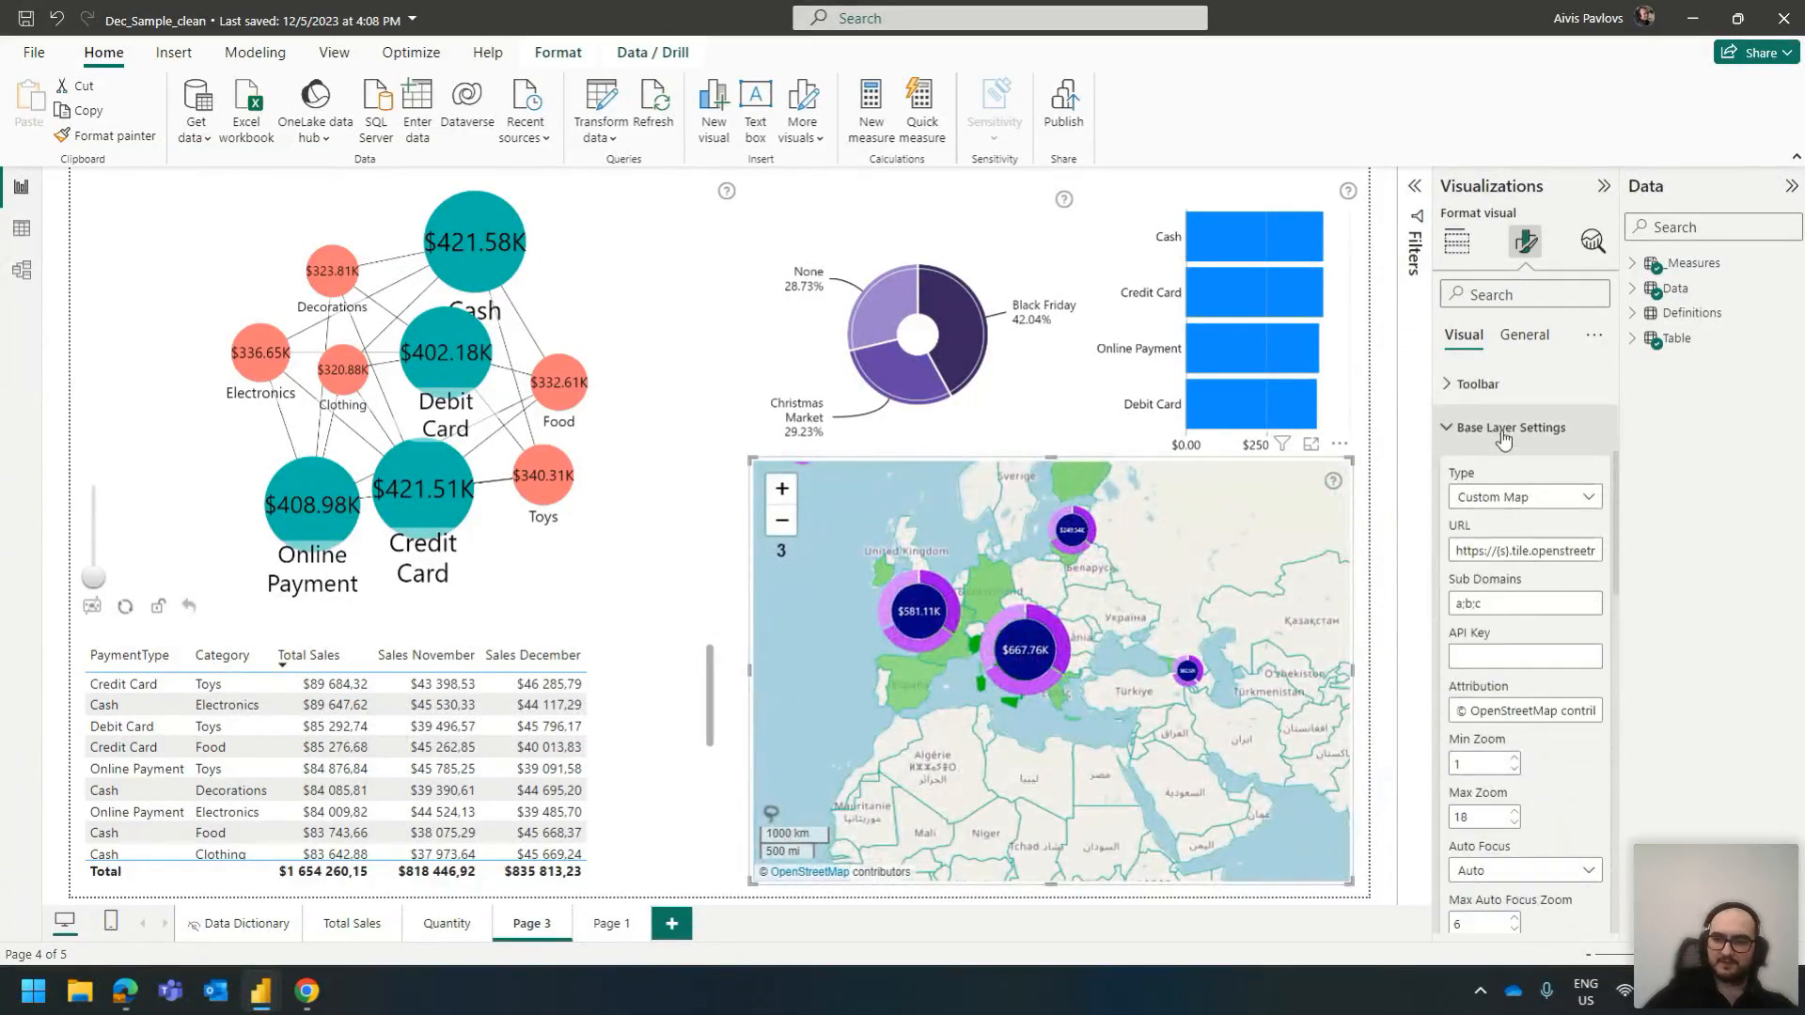
scroll(1519, 639, down, 1)
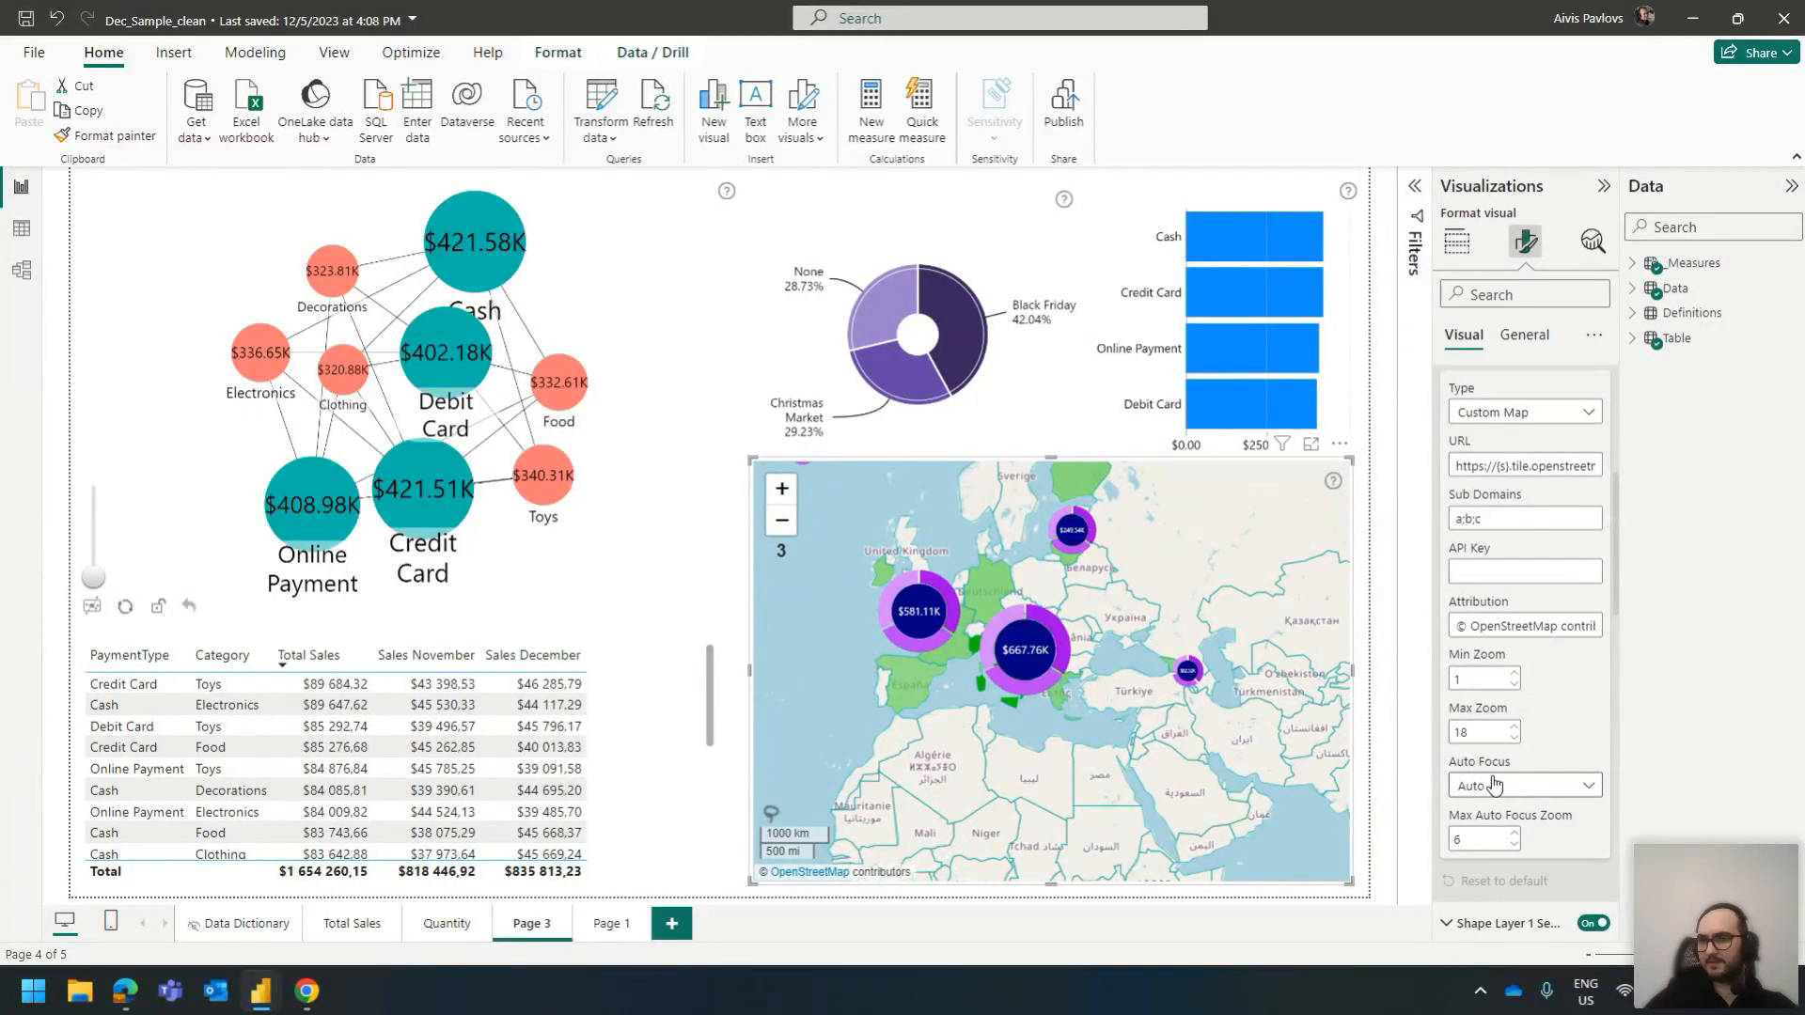
Drill the donut chart down into Black Friday and filter the report by its Standard slice
click(978, 336)
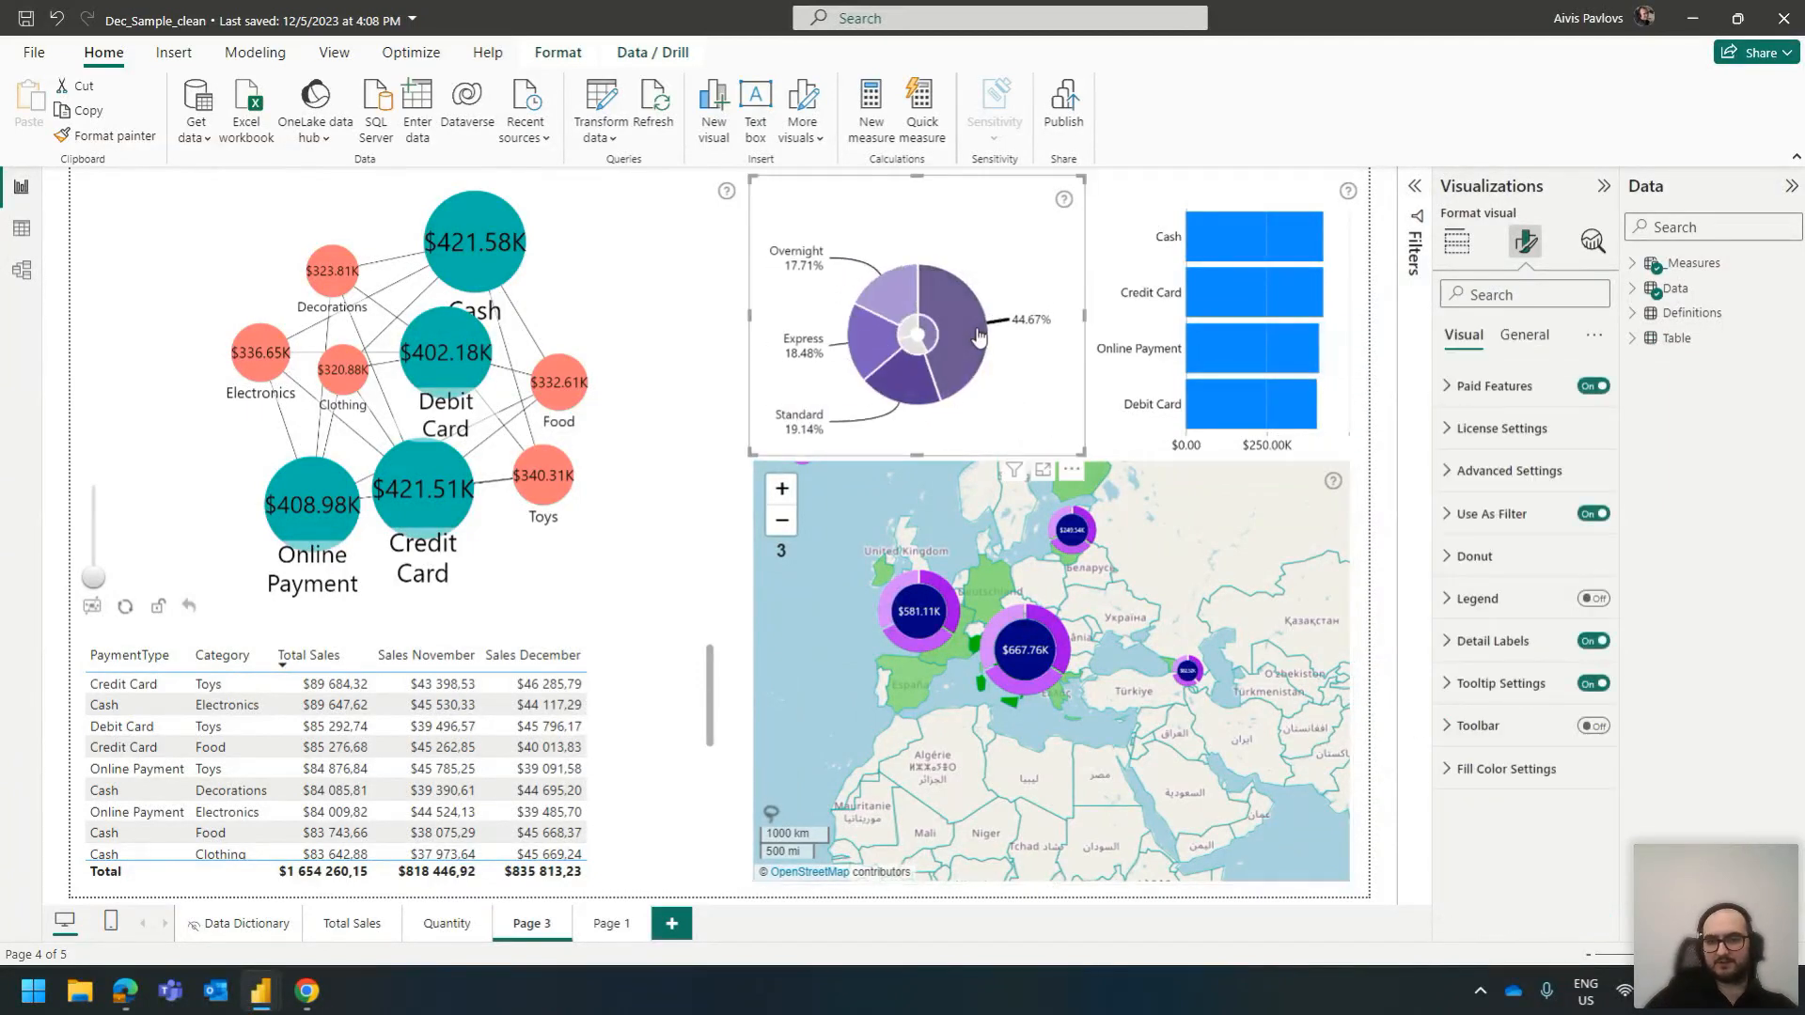
click(977, 337)
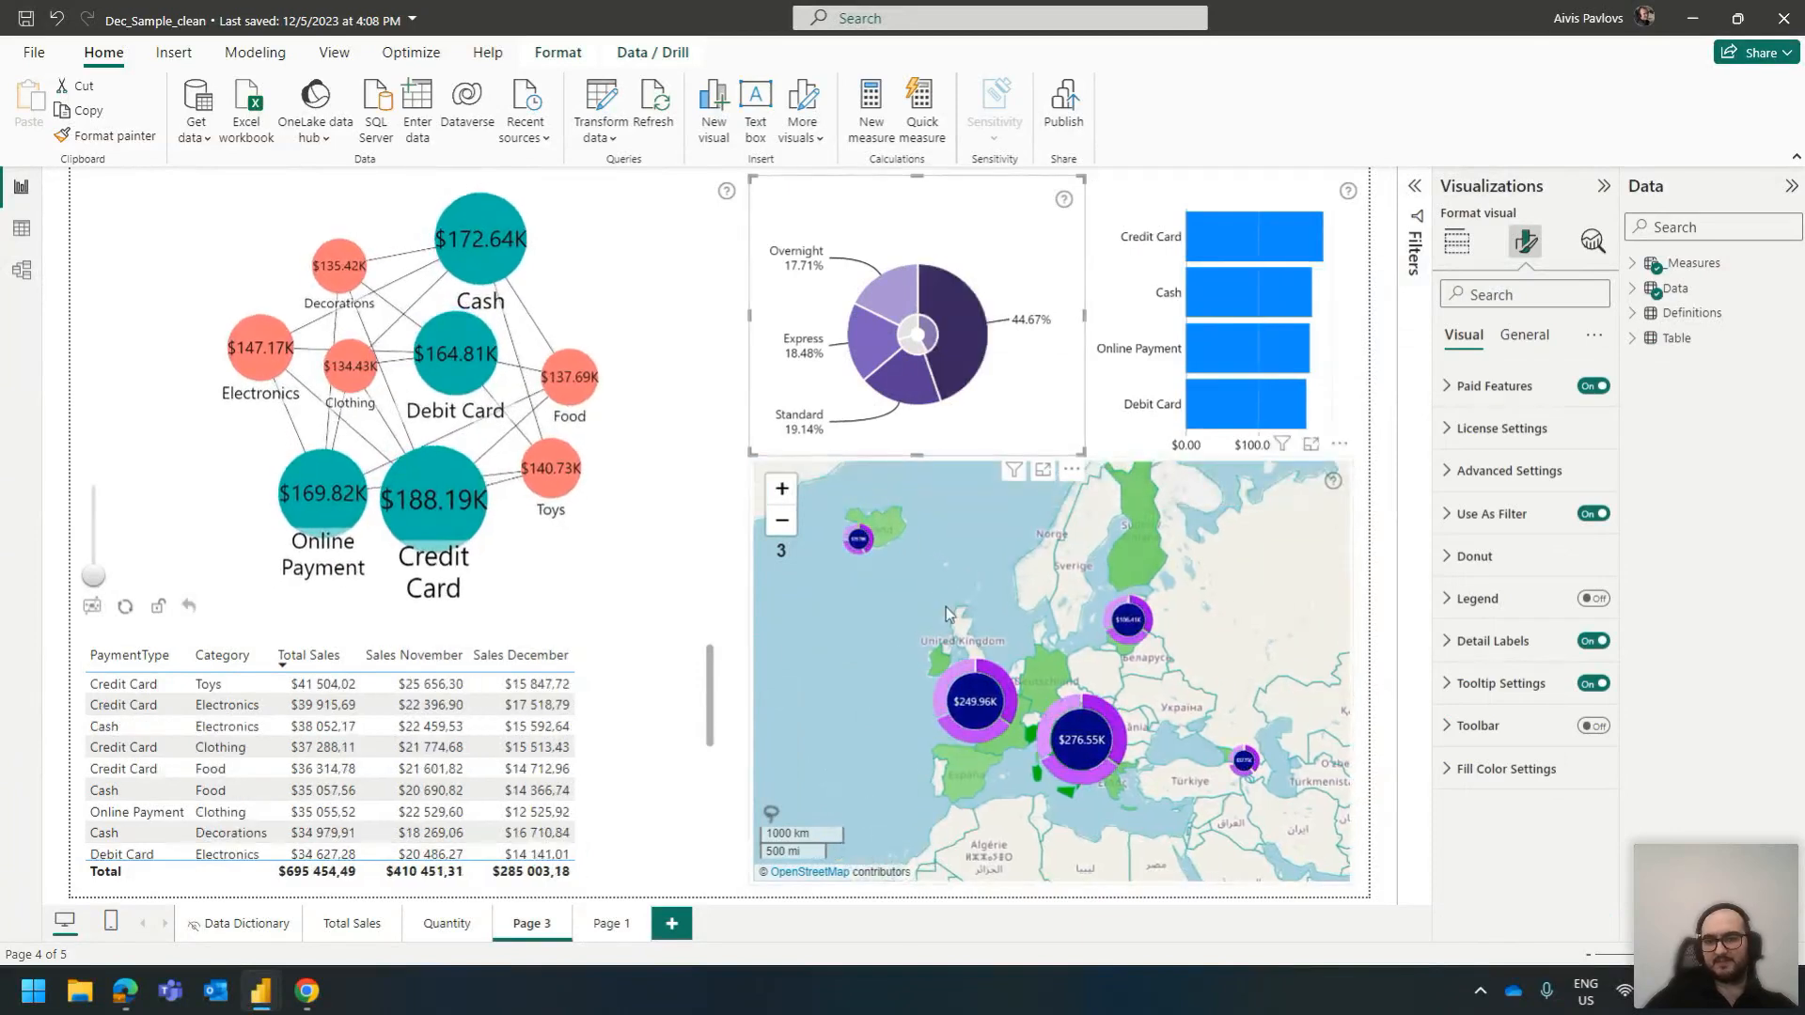
click(894, 390)
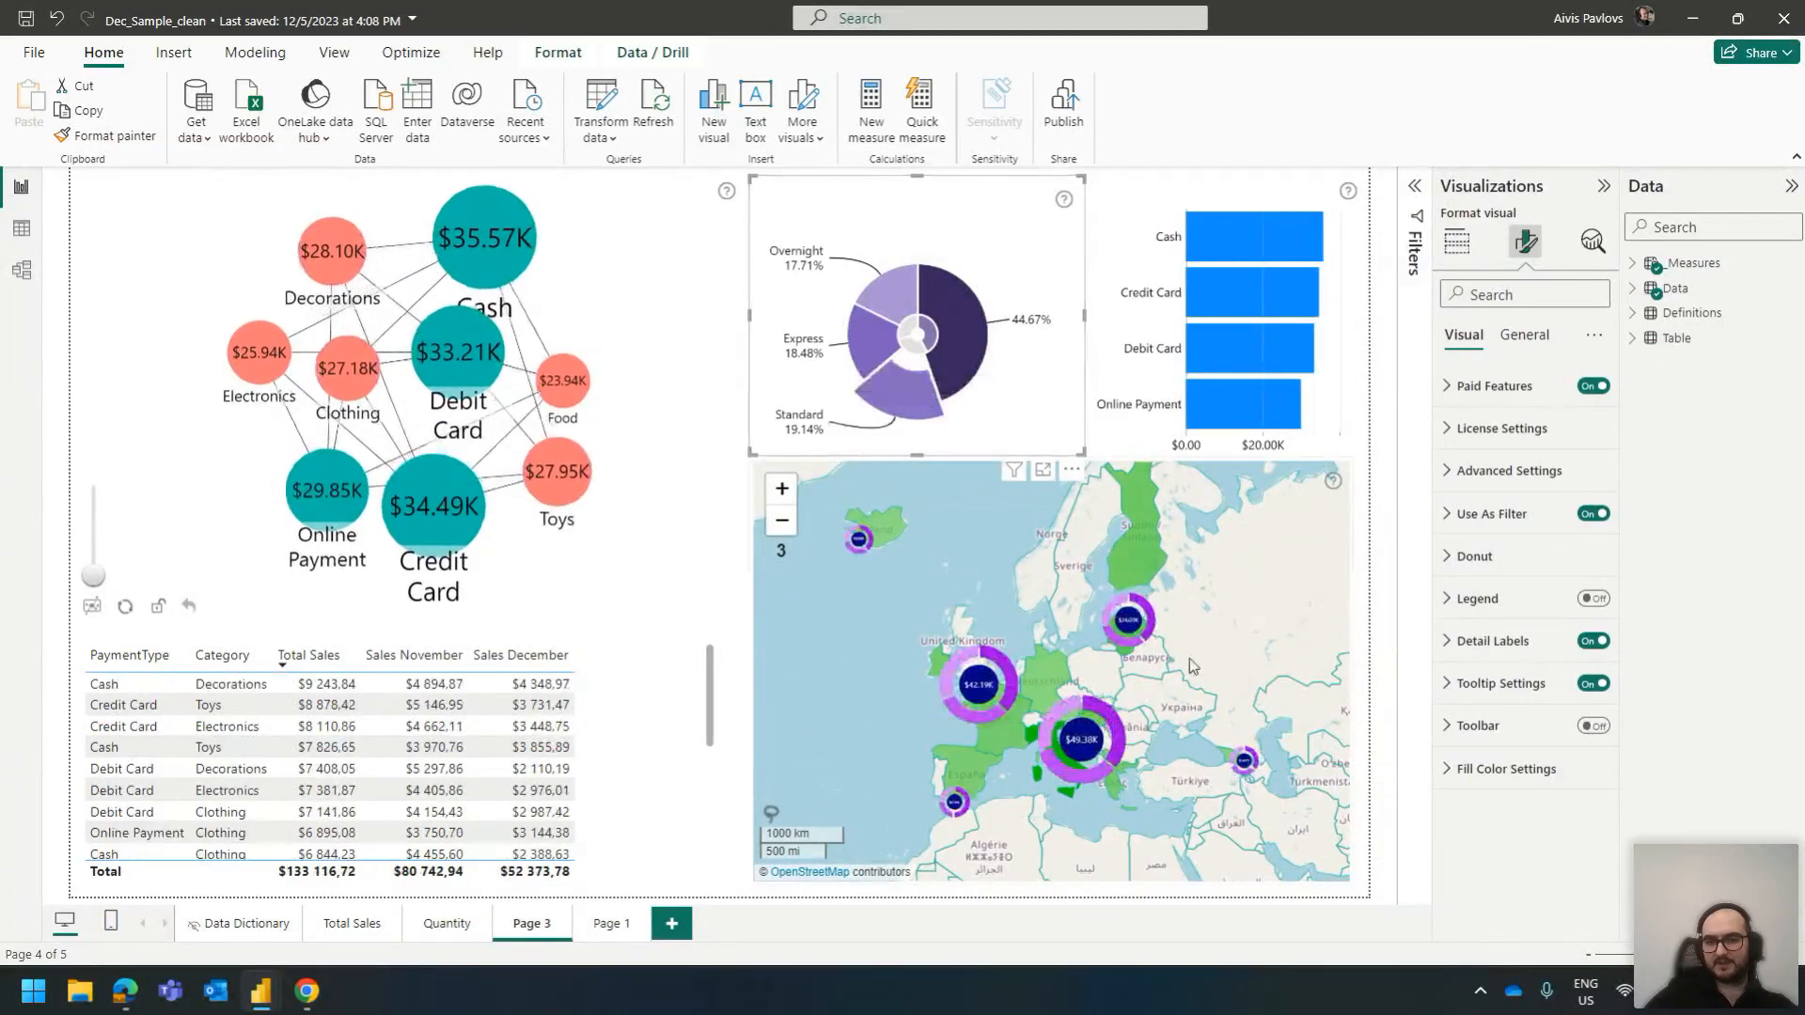
Cross-filter the report from the network chart by the Credit Card, Debit Card and Clothing nodes, ending on Electronics
click(433, 505)
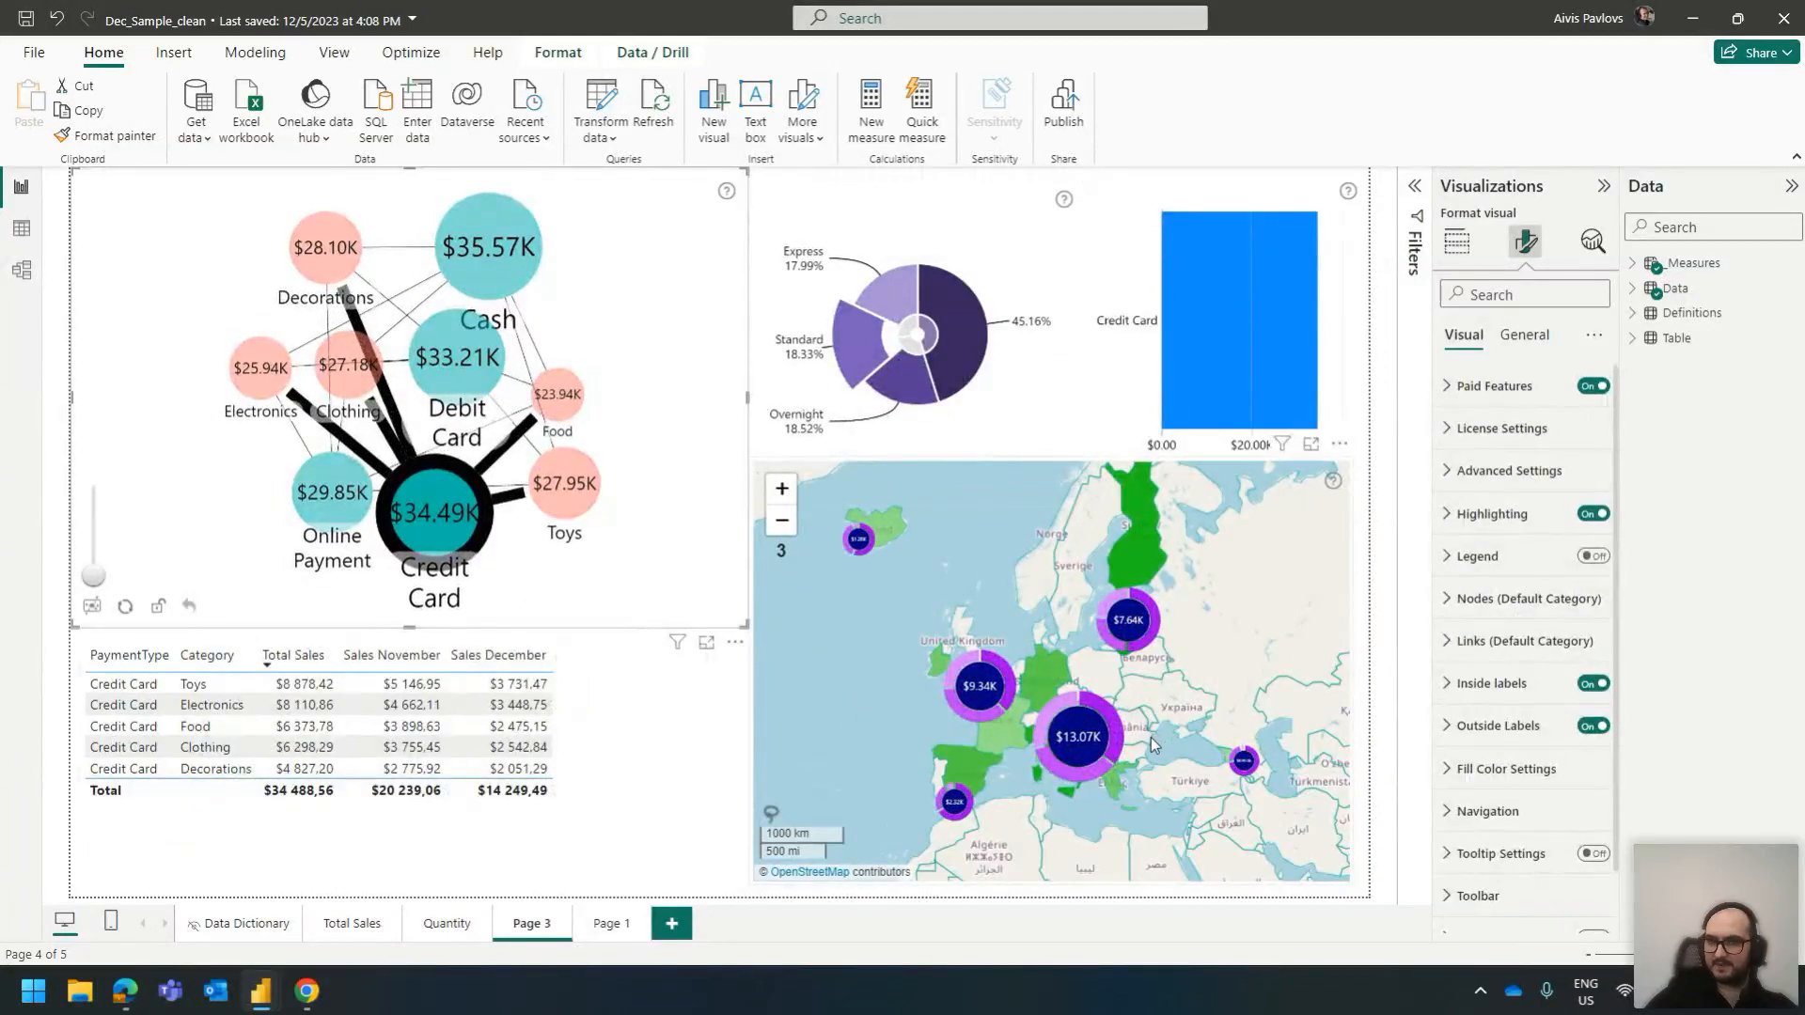
click(493, 357)
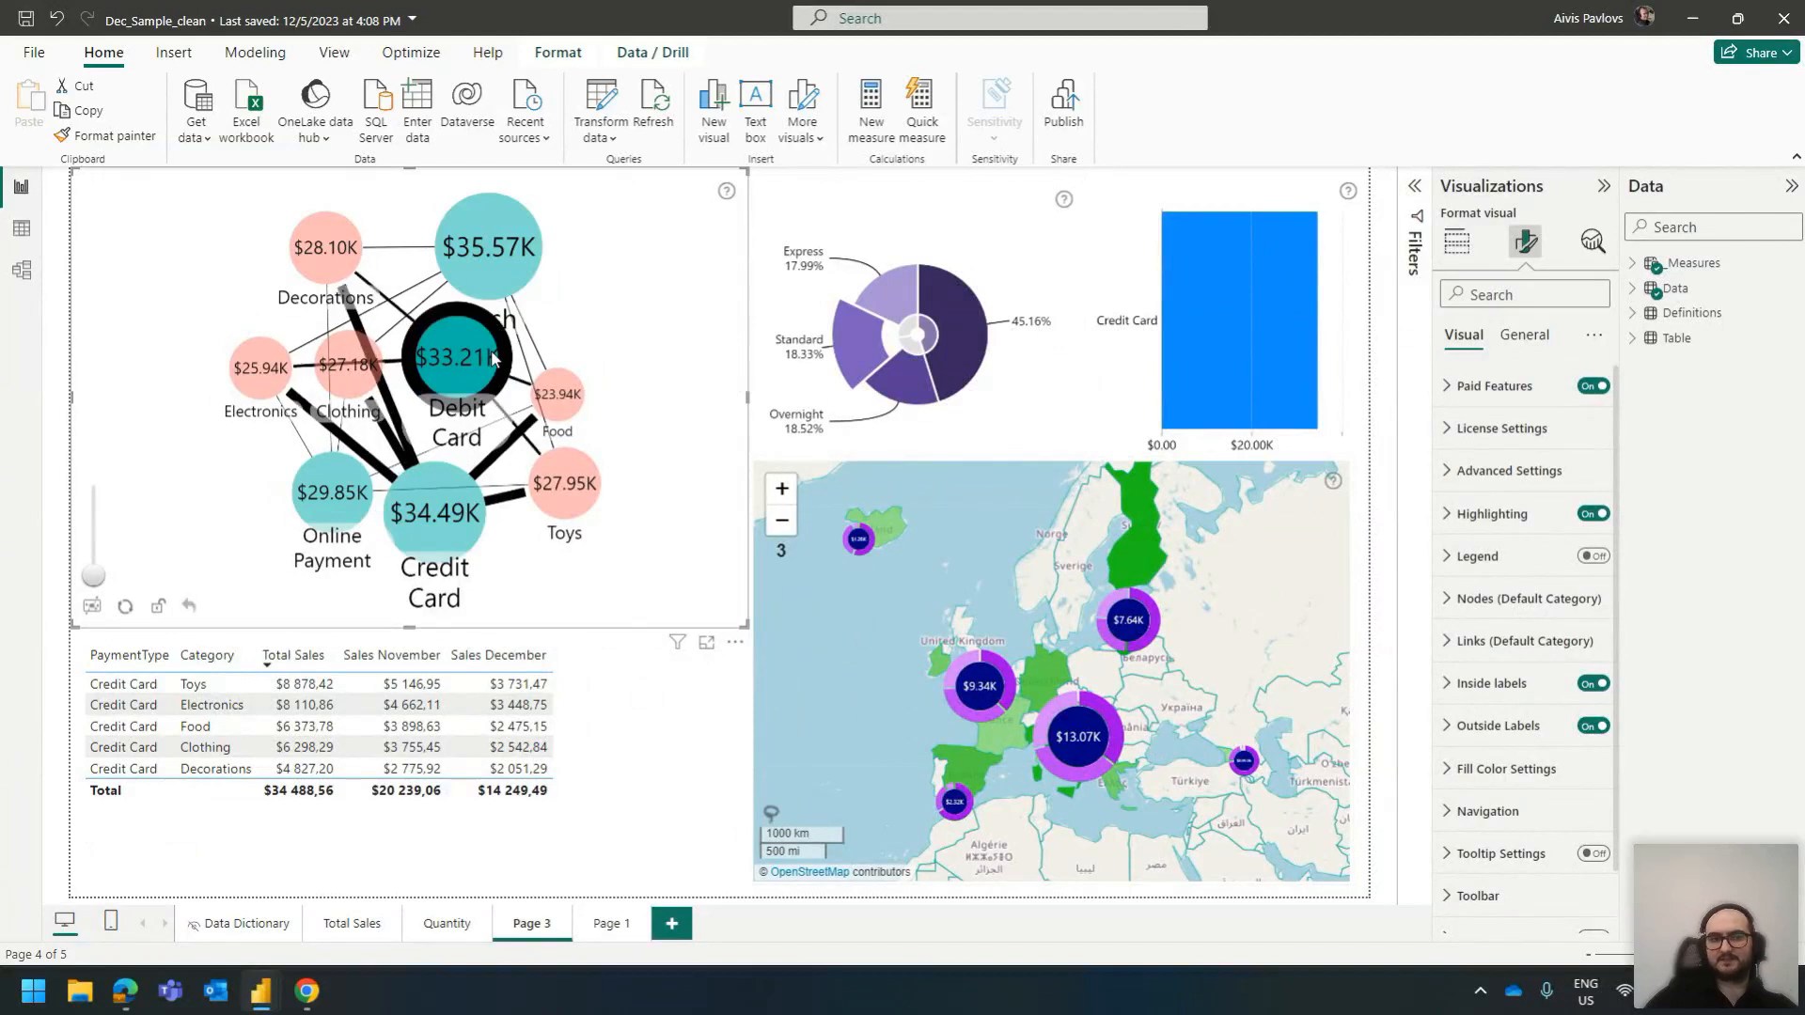
click(348, 363)
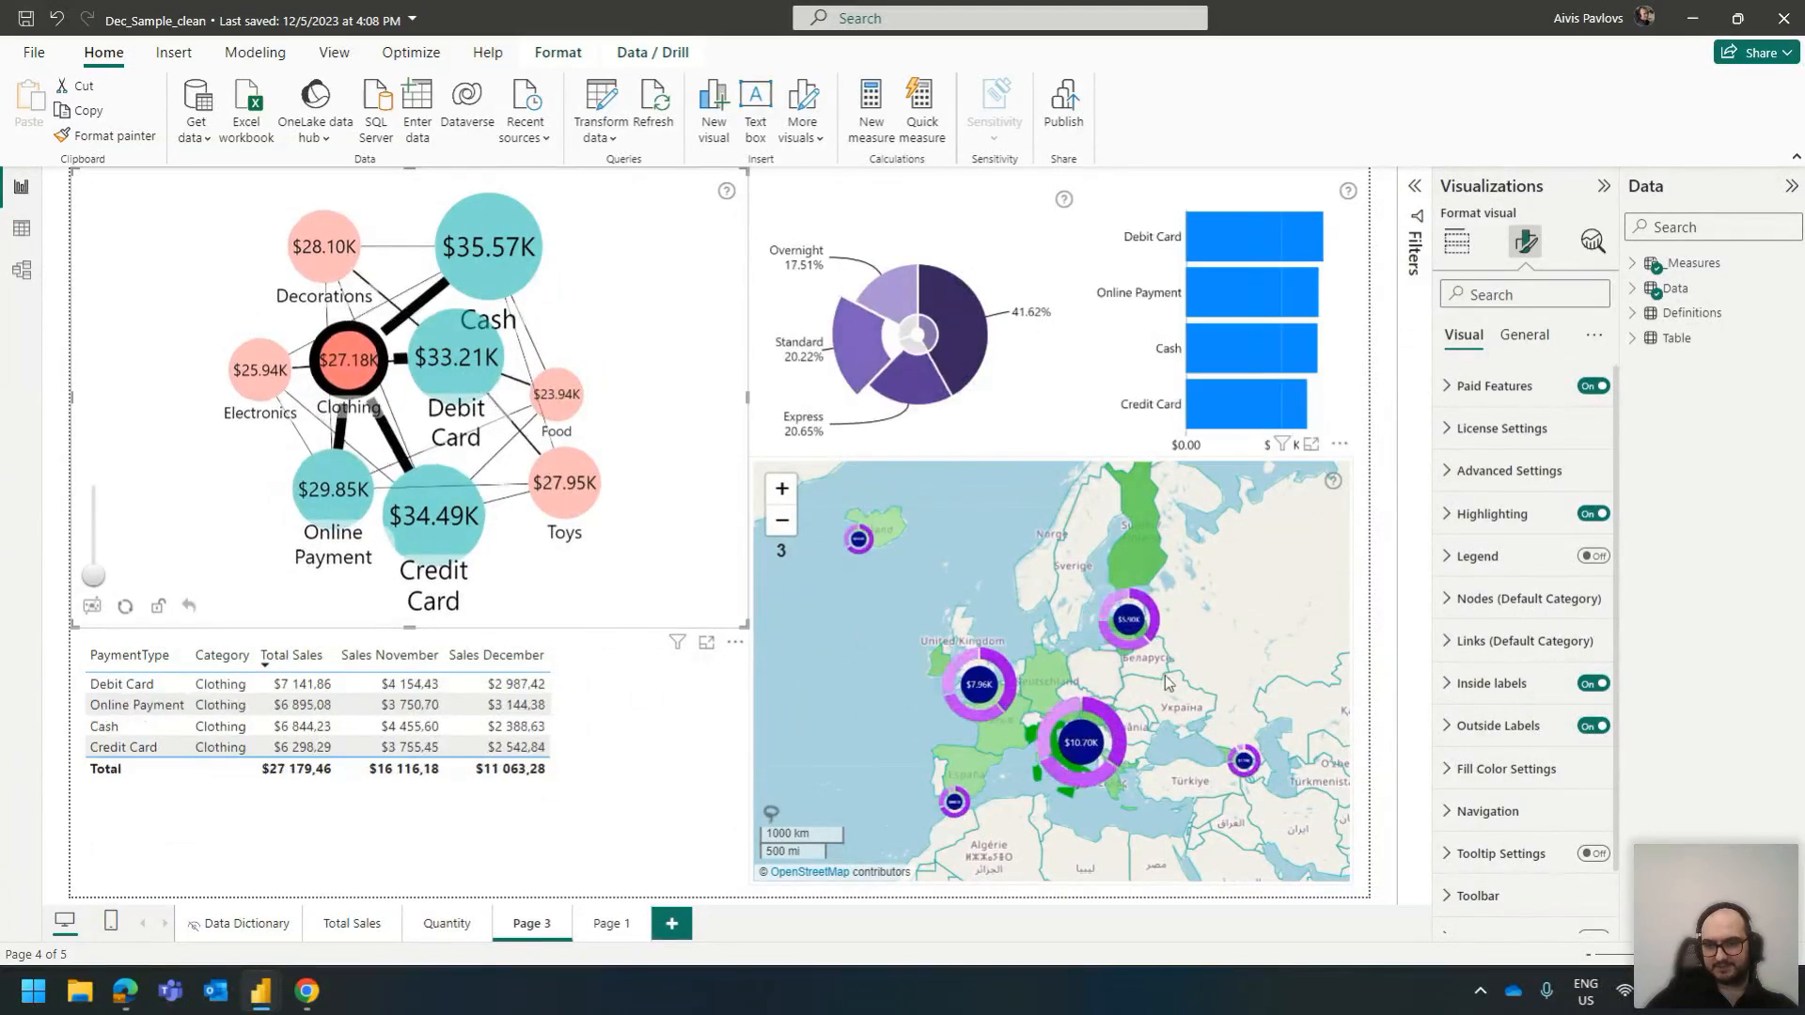
click(261, 370)
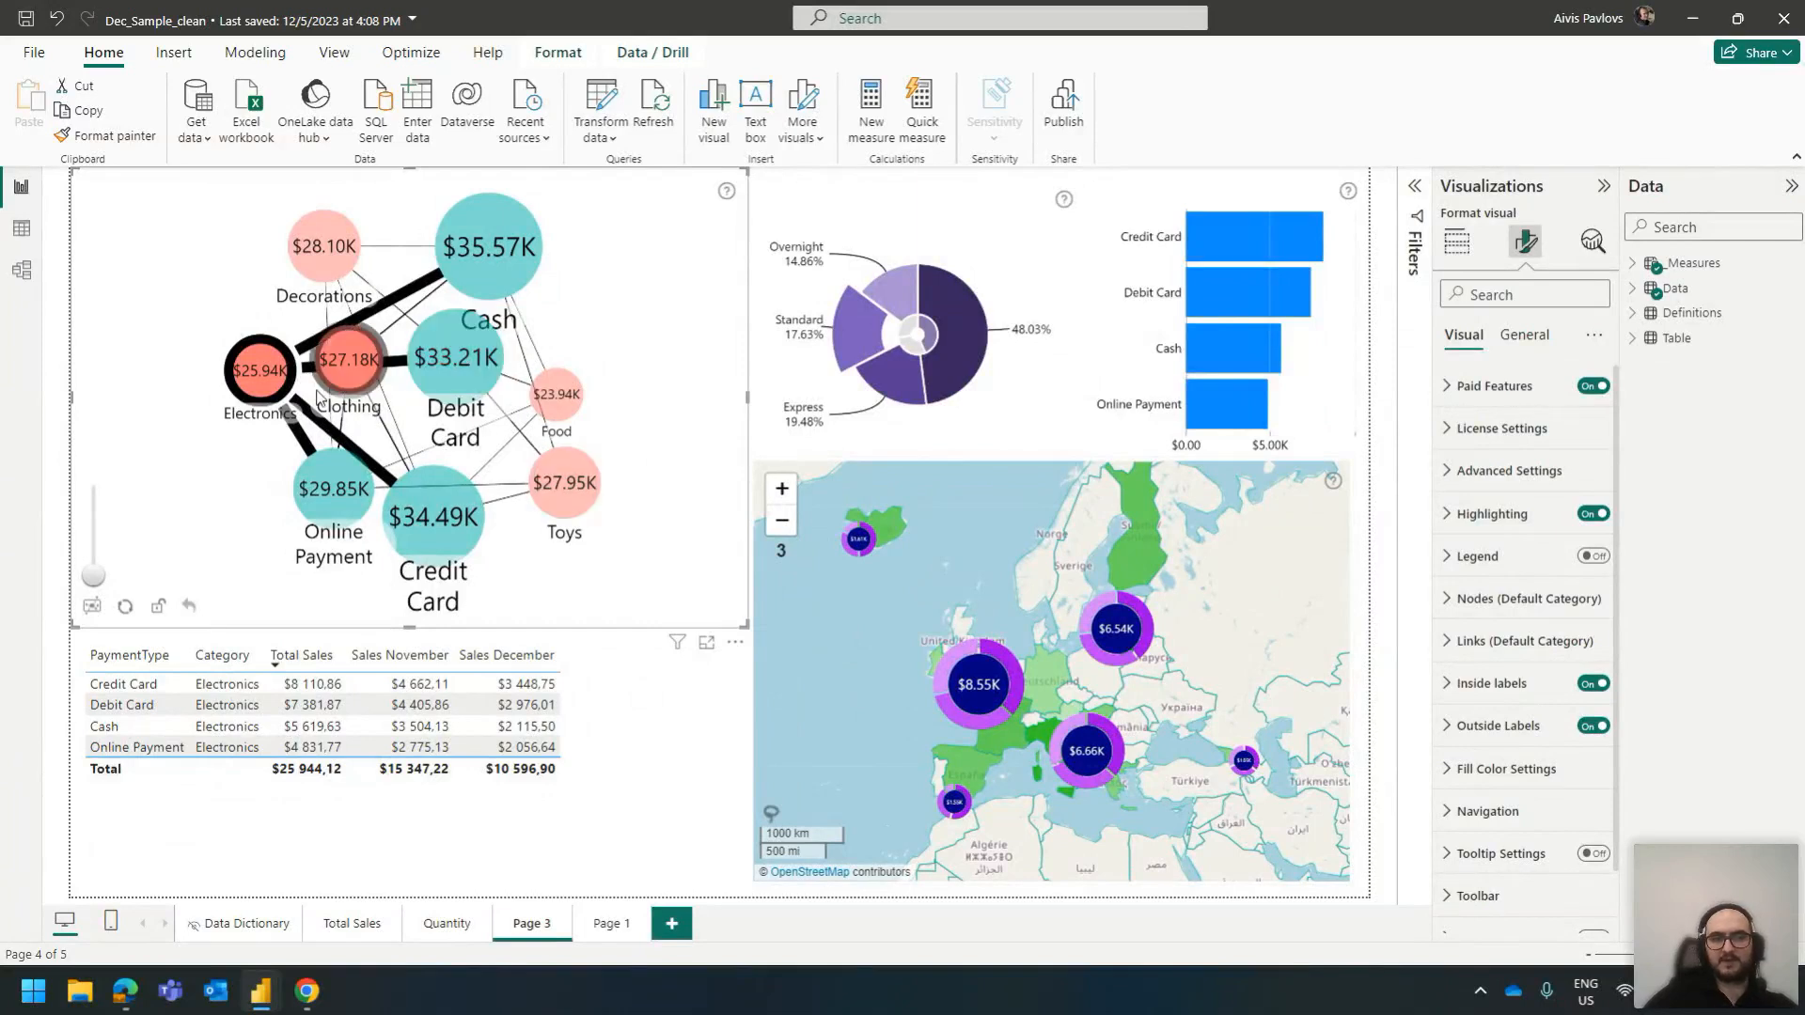
Shrink the sales table's height to free space beneath it on the report page
click(715, 875)
drag(722, 880, 717, 806)
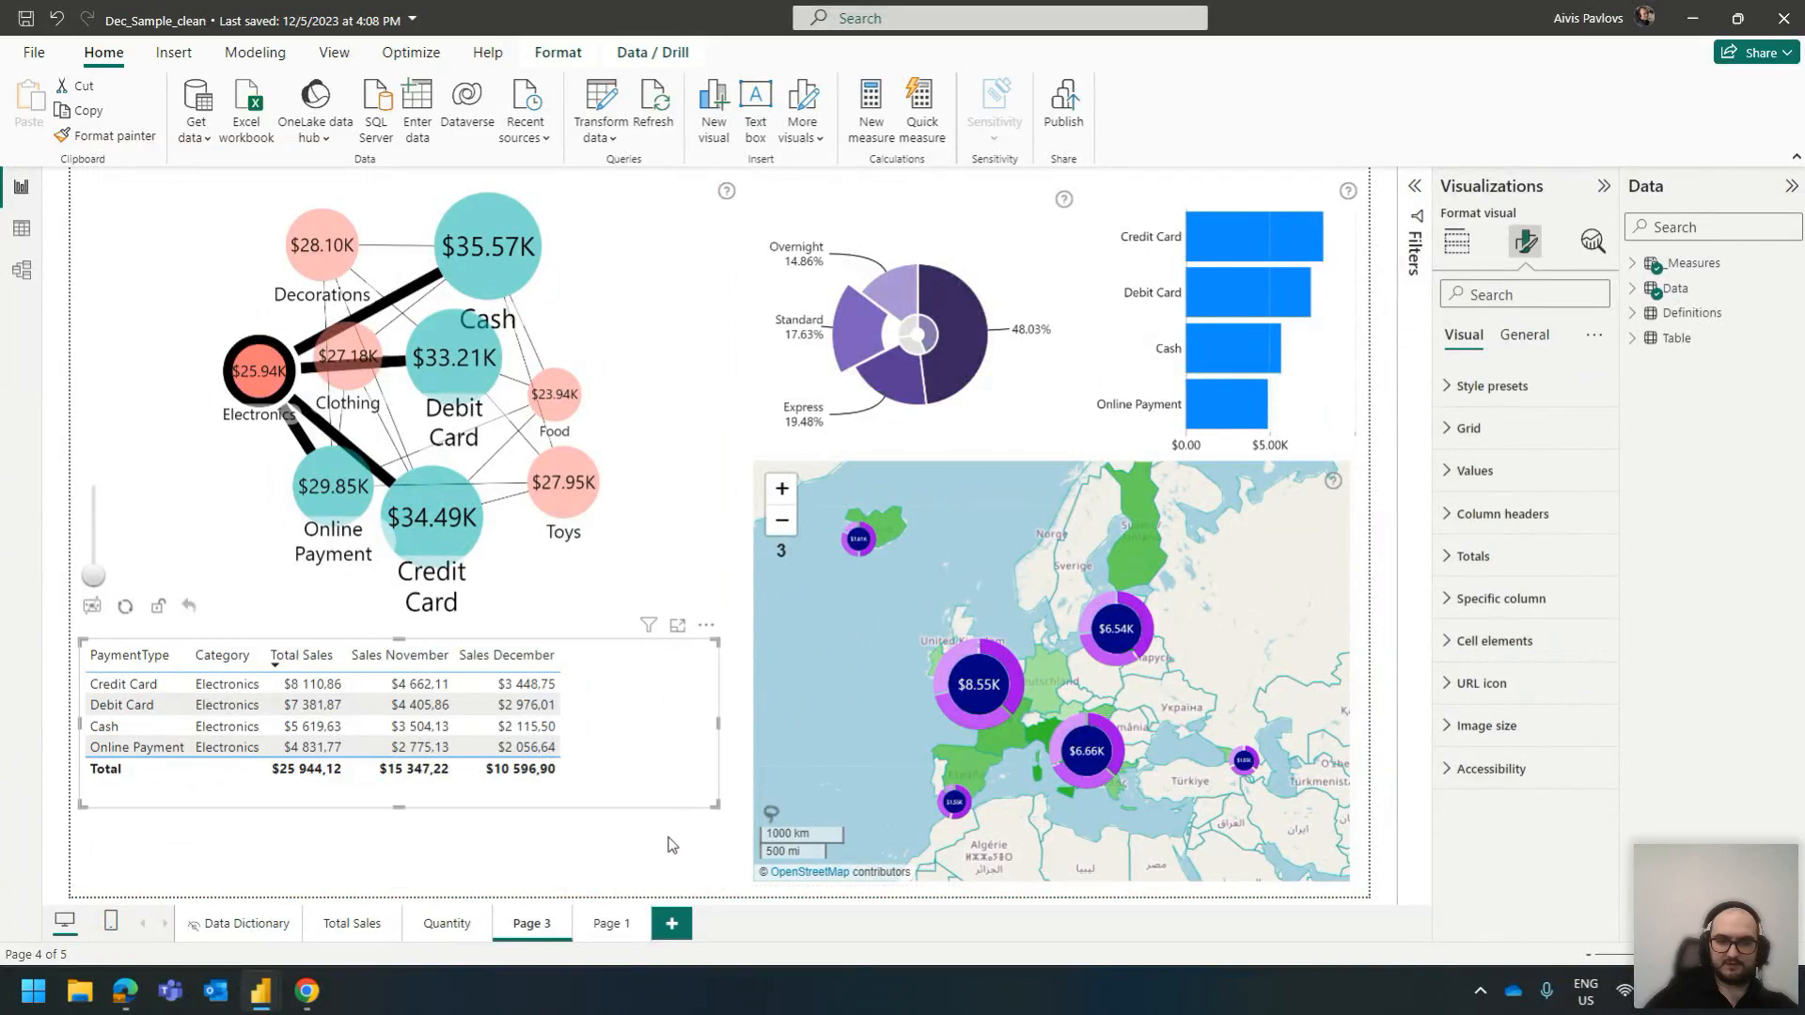
click(673, 845)
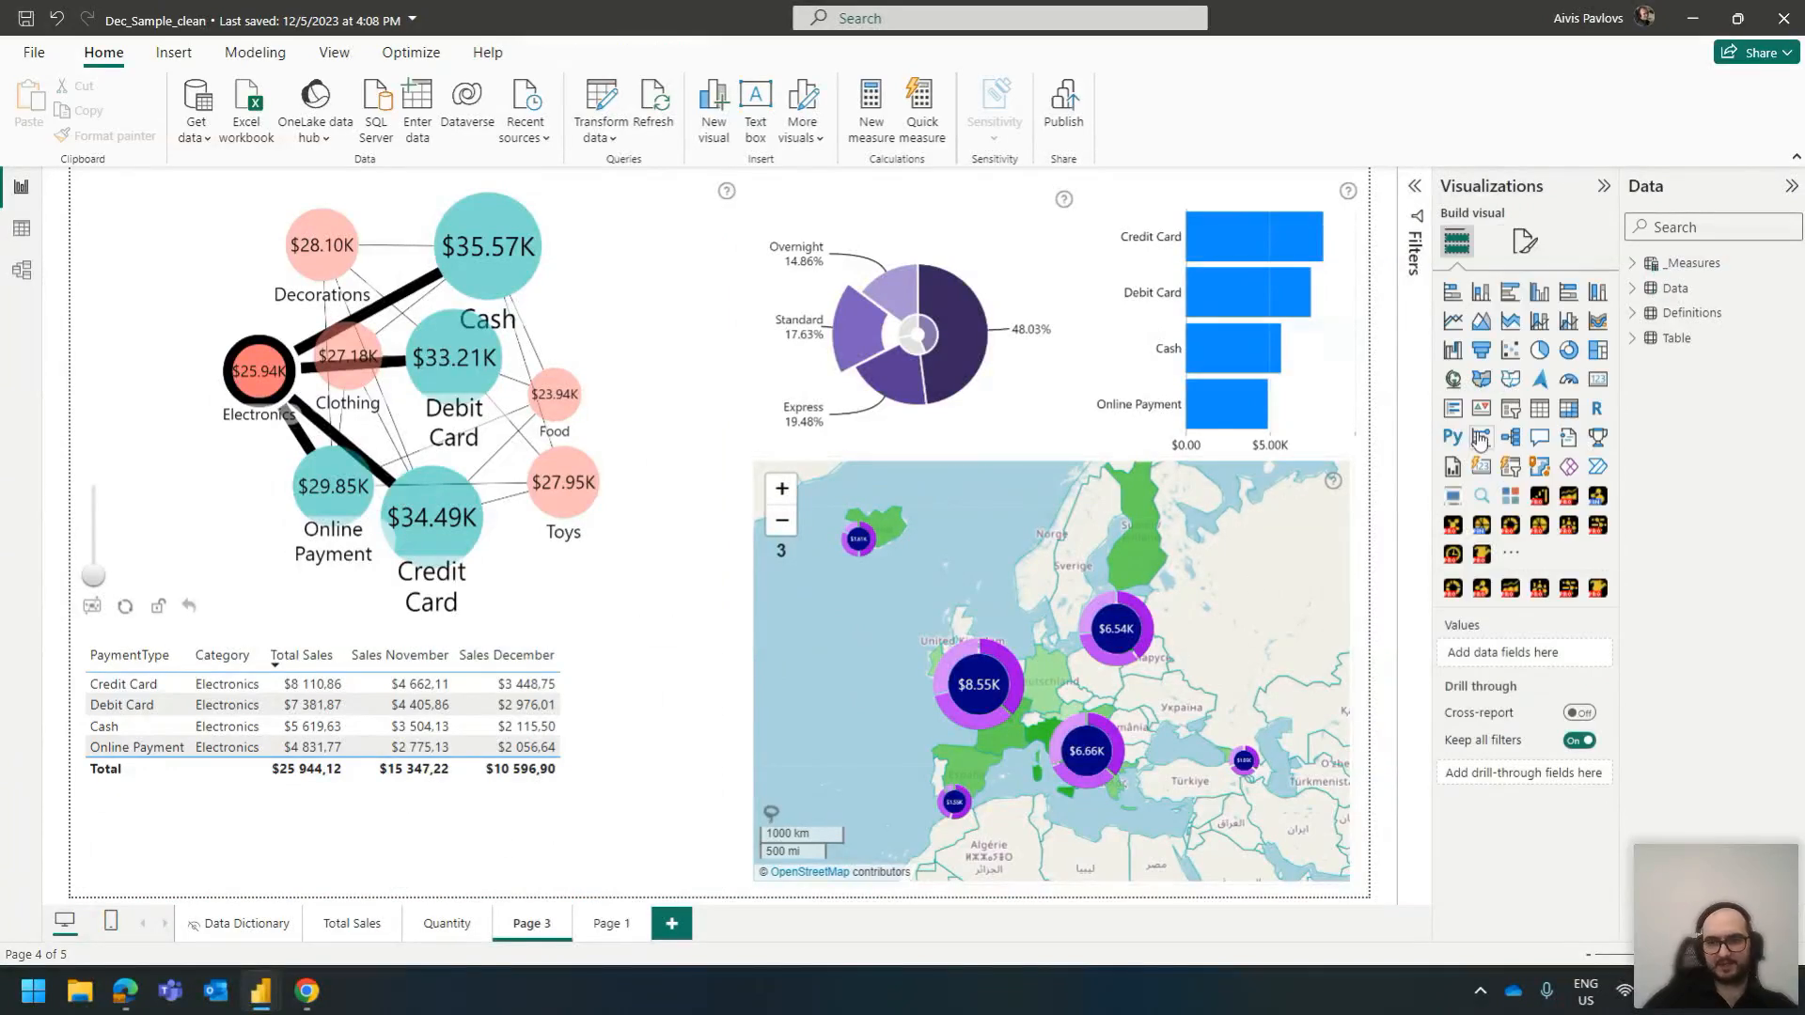
Add a slicer on the City field from Table, sized and placed in the free space below the sales table
click(1511, 409)
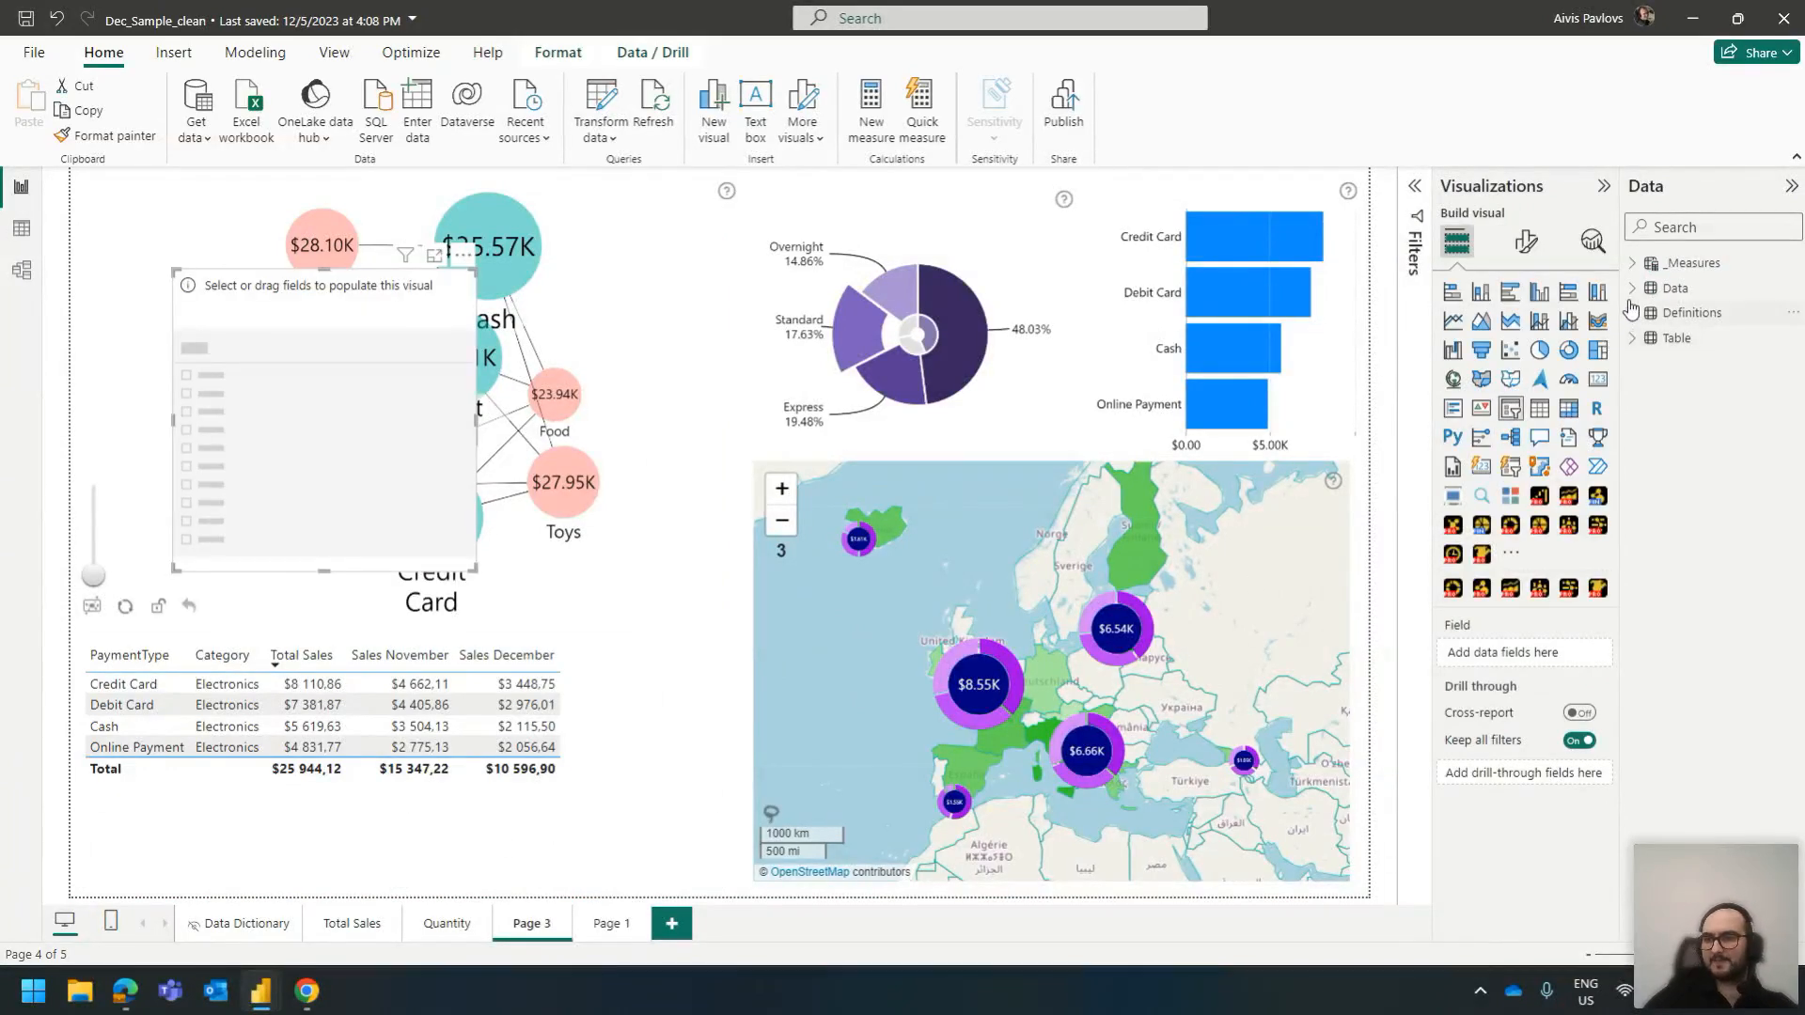
click(1661, 291)
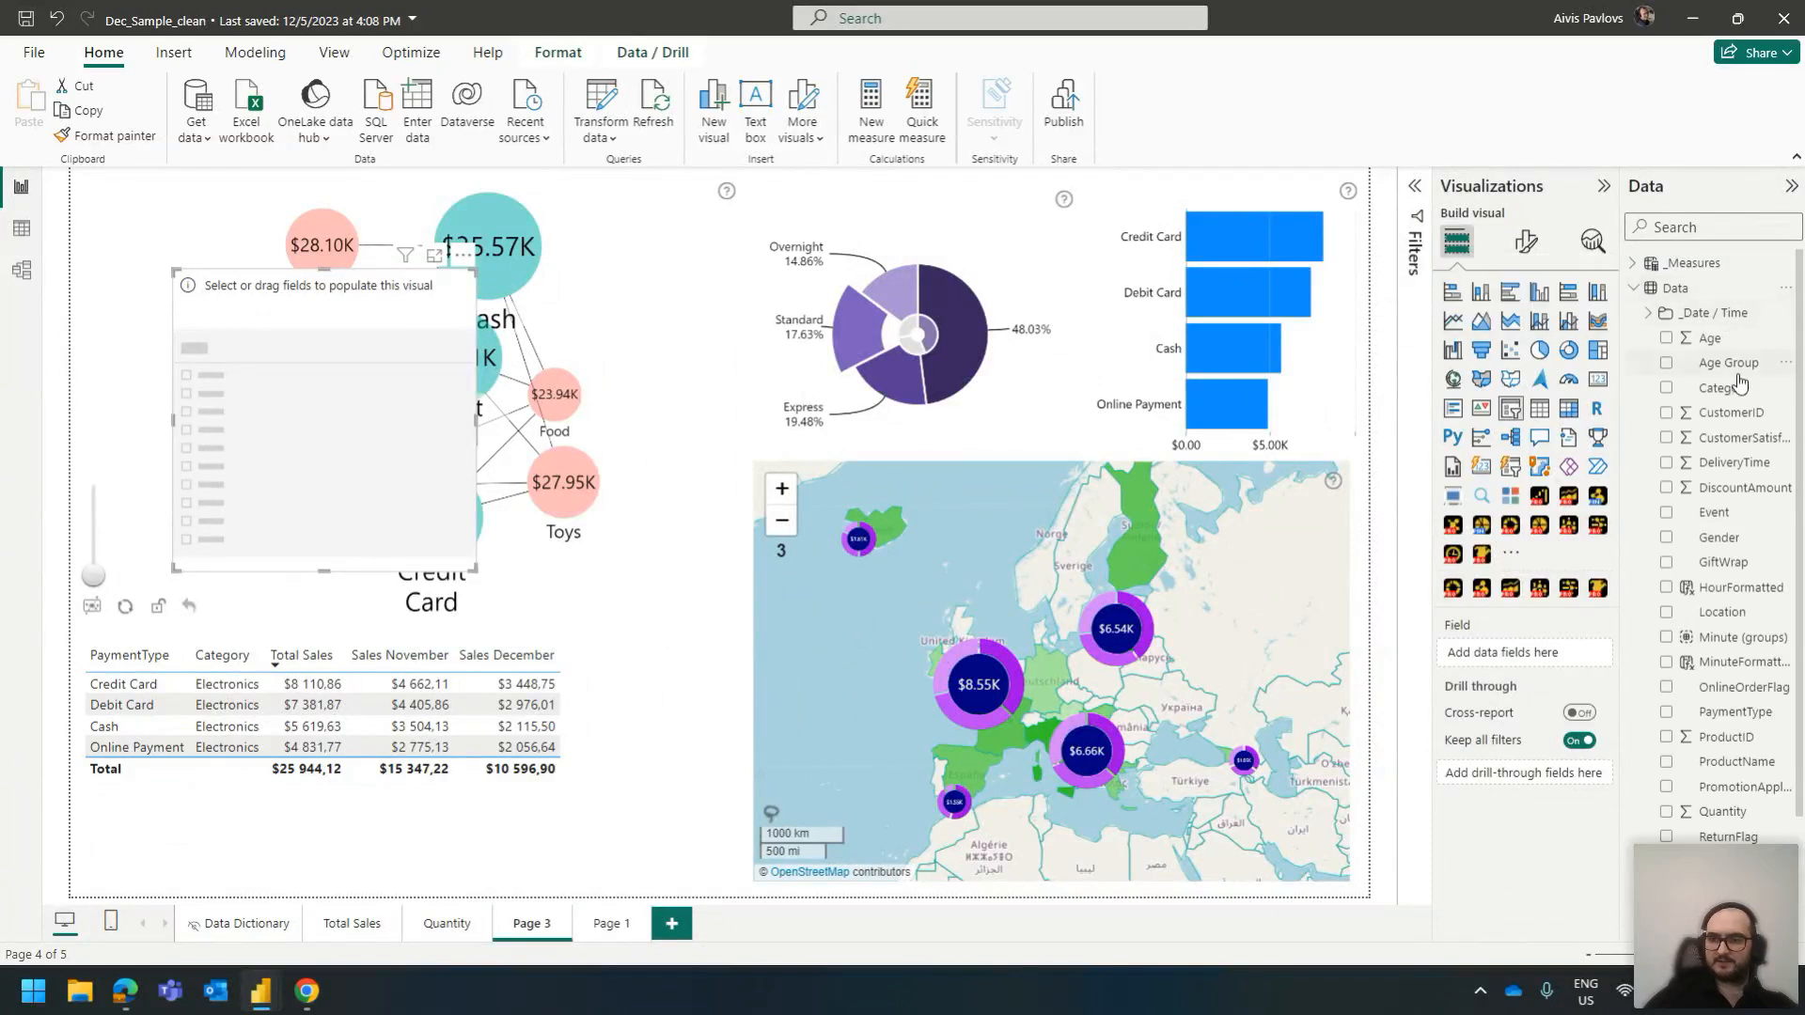
click(1635, 289)
click(1635, 338)
drag(1710, 363, 249, 406)
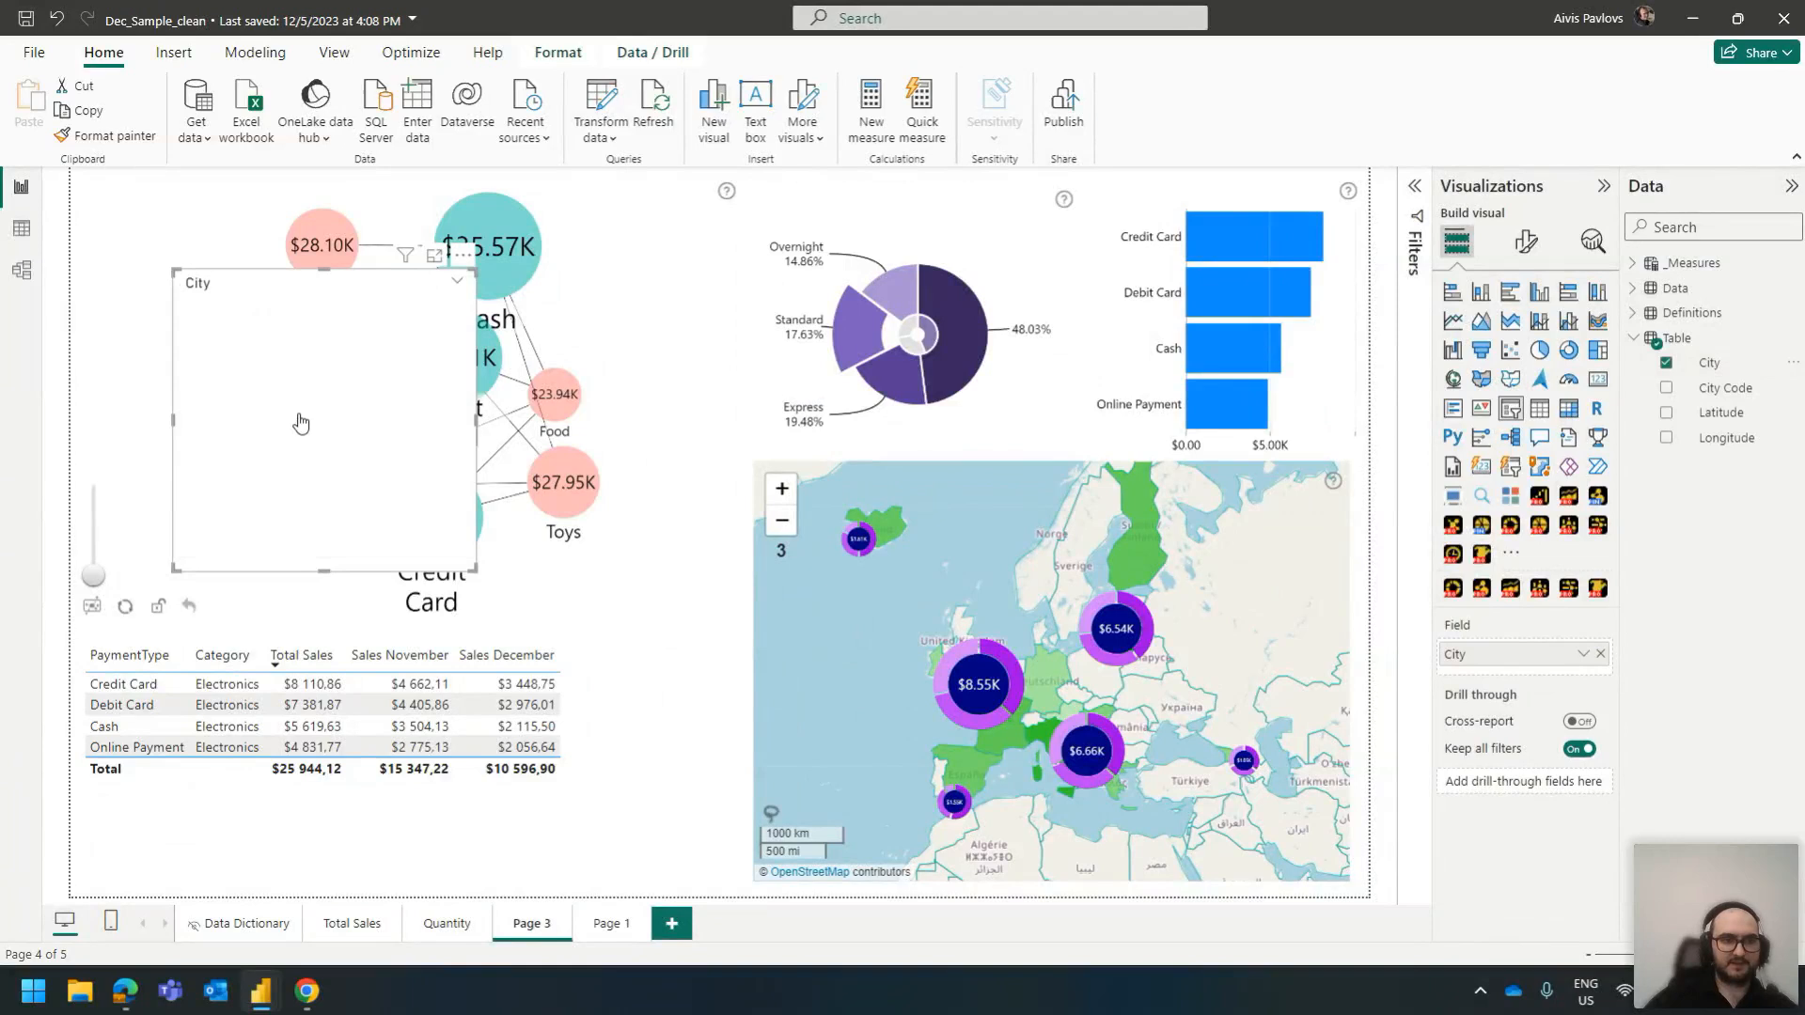
drag(326, 287, 225, 882)
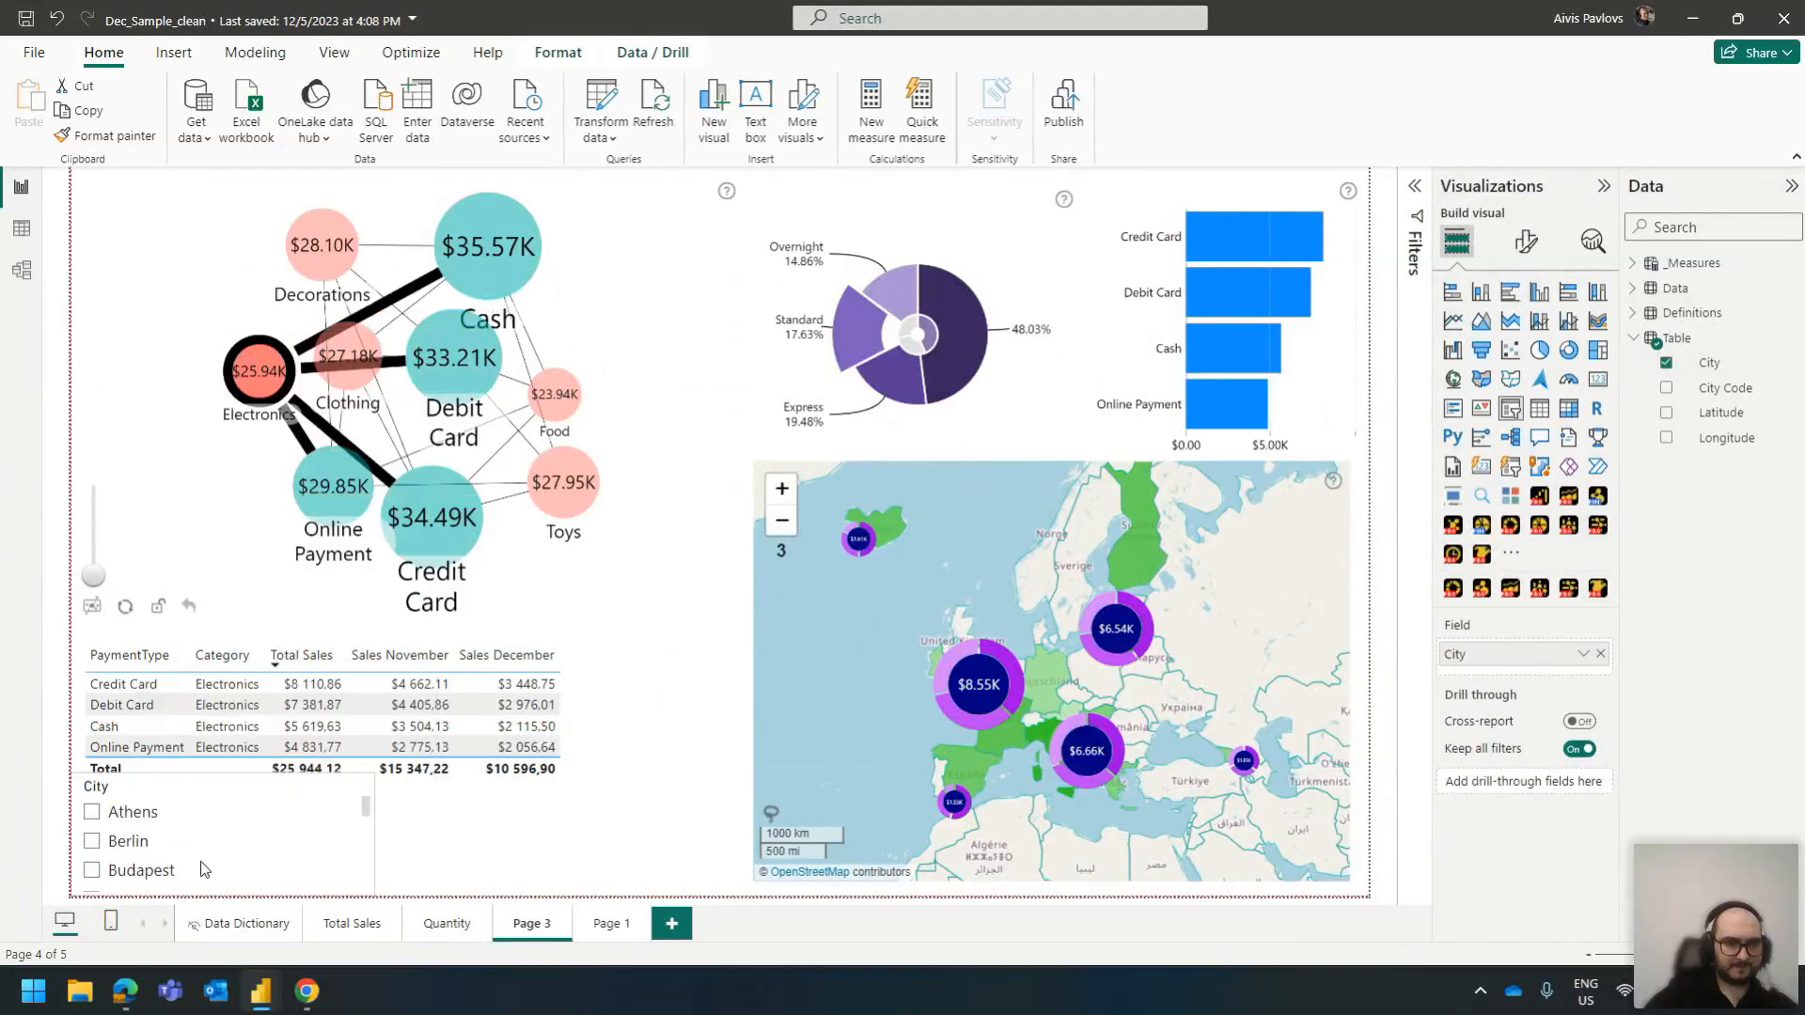
drag(384, 797, 505, 801)
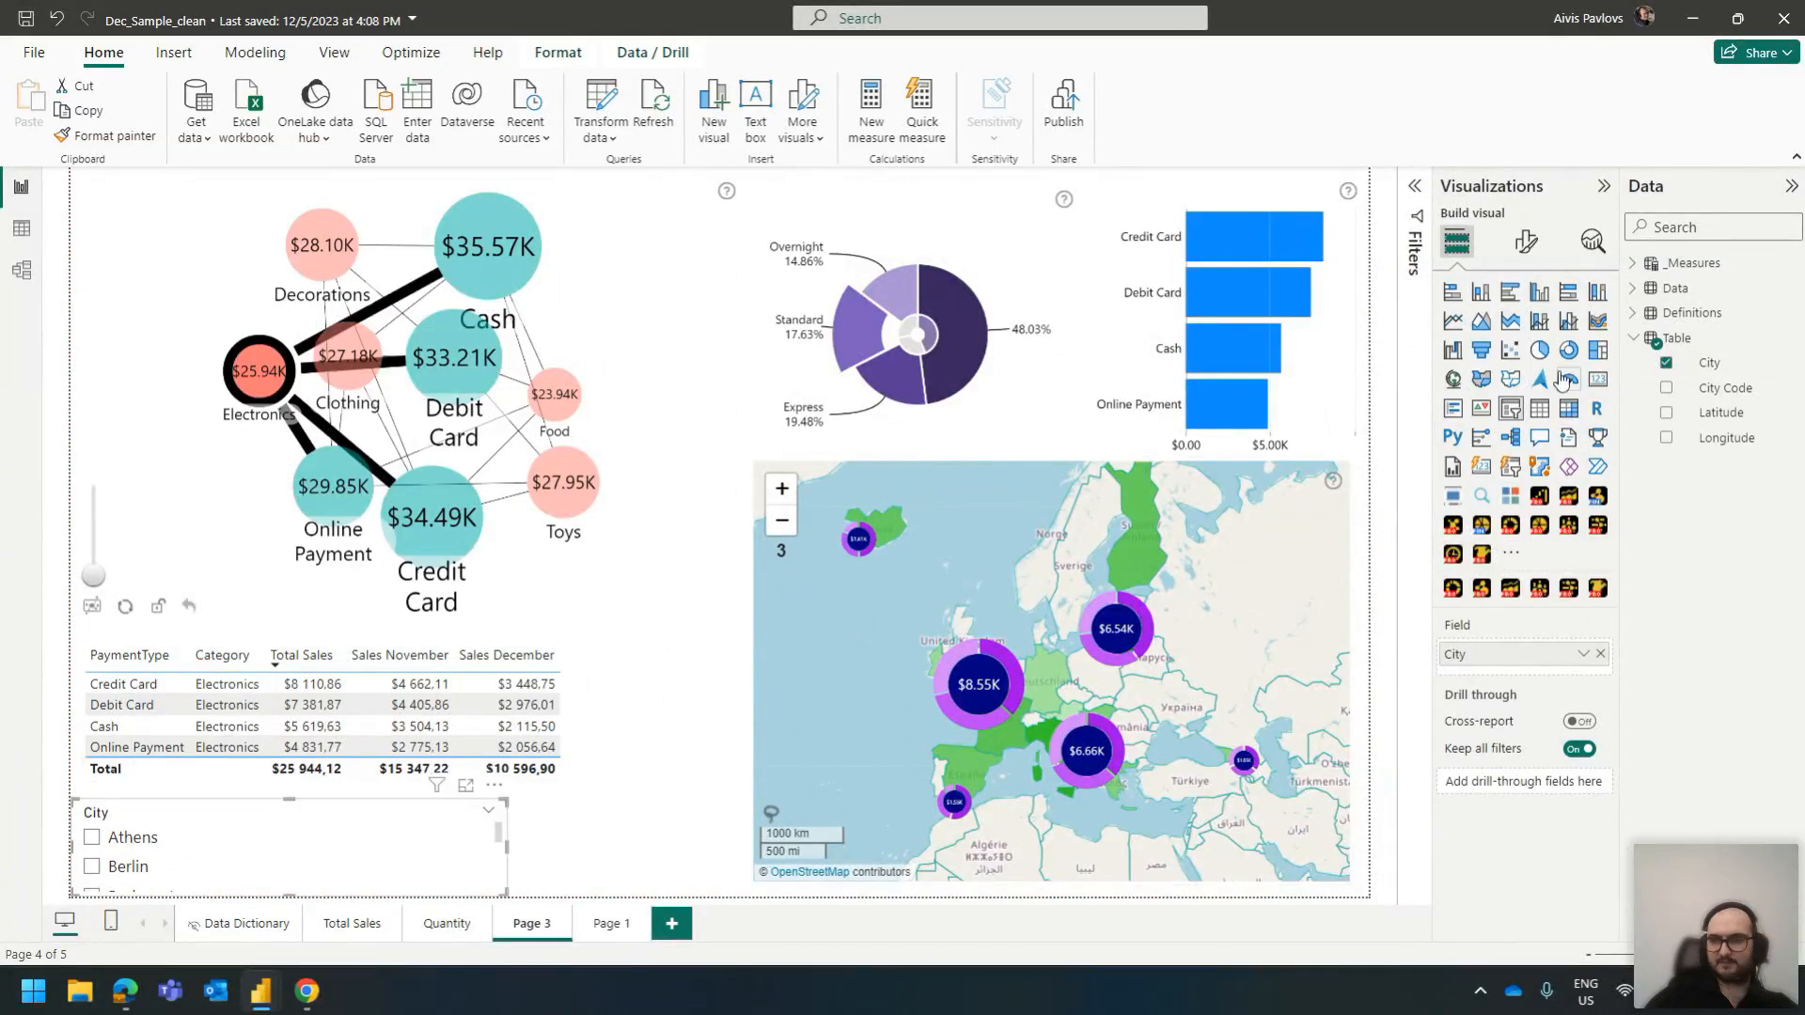
Change the City slicer's style to Dropdown, reduce its height and reposition it under the table
click(1526, 241)
click(1576, 493)
click(1486, 567)
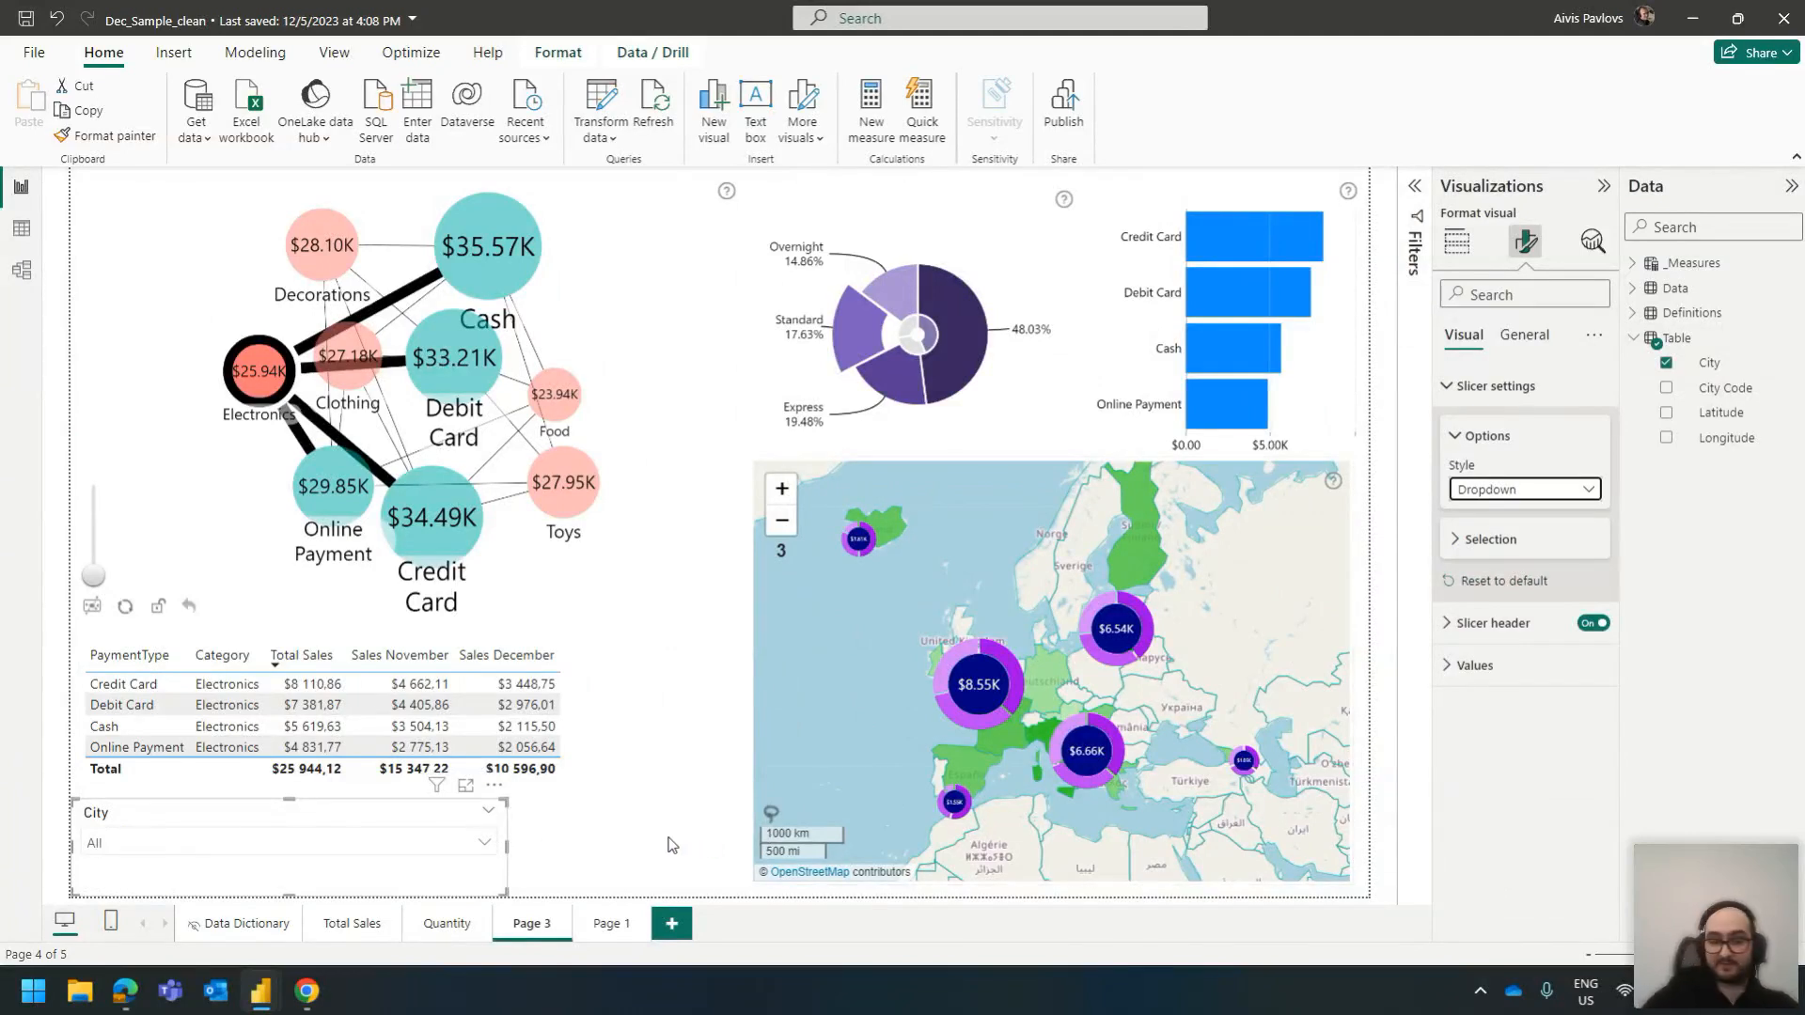
drag(288, 801, 289, 827)
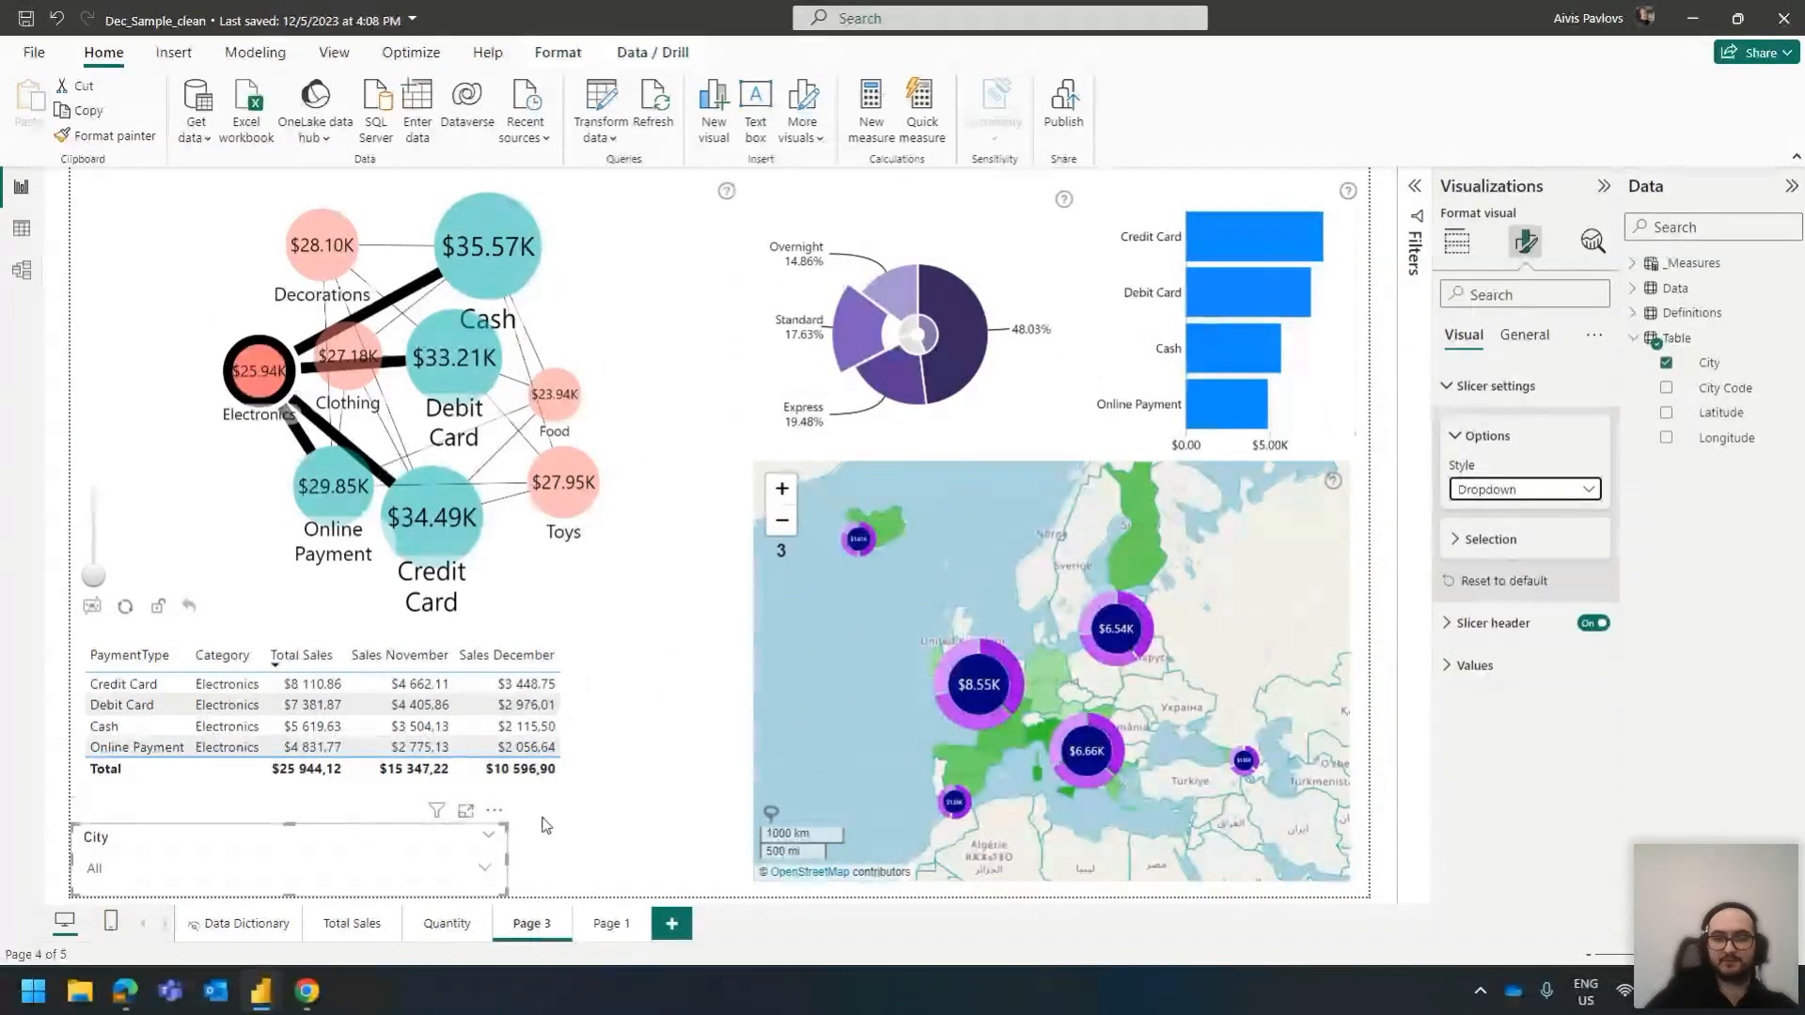
drag(337, 836, 357, 826)
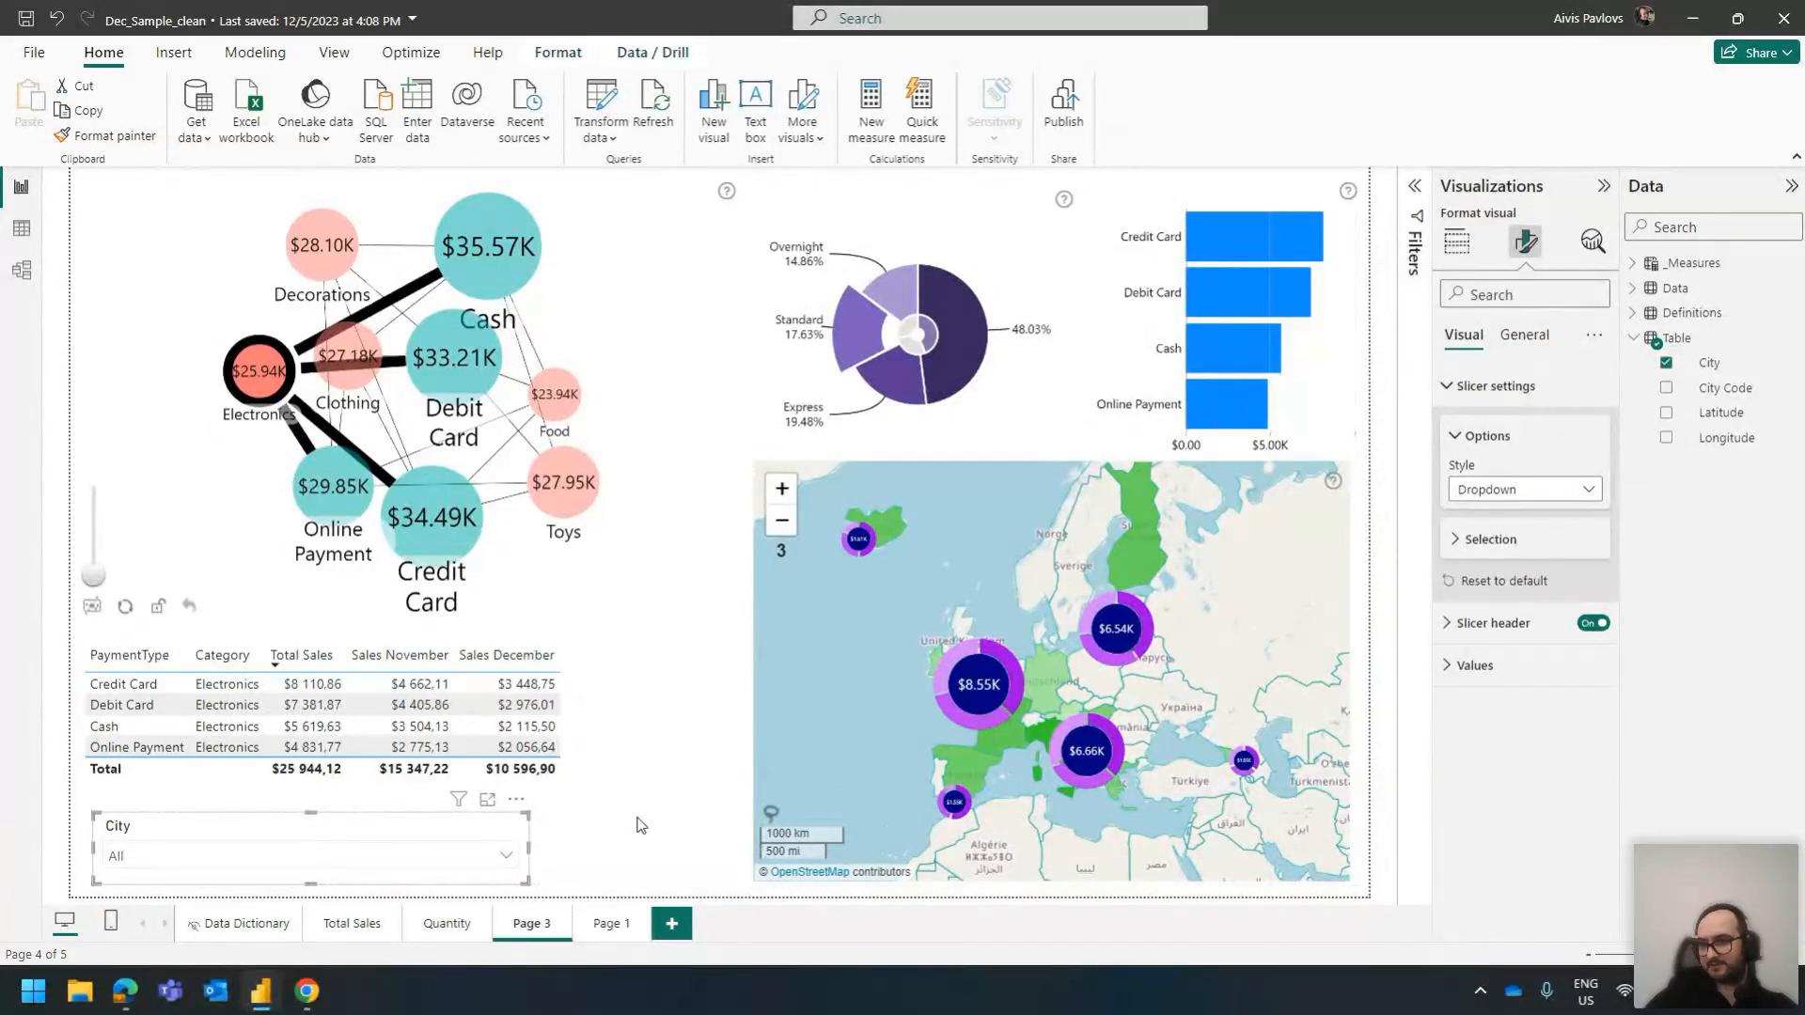
Look for a "search" option in the City slicer's formatting settings and clear the query
click(1513, 298)
text(sear)
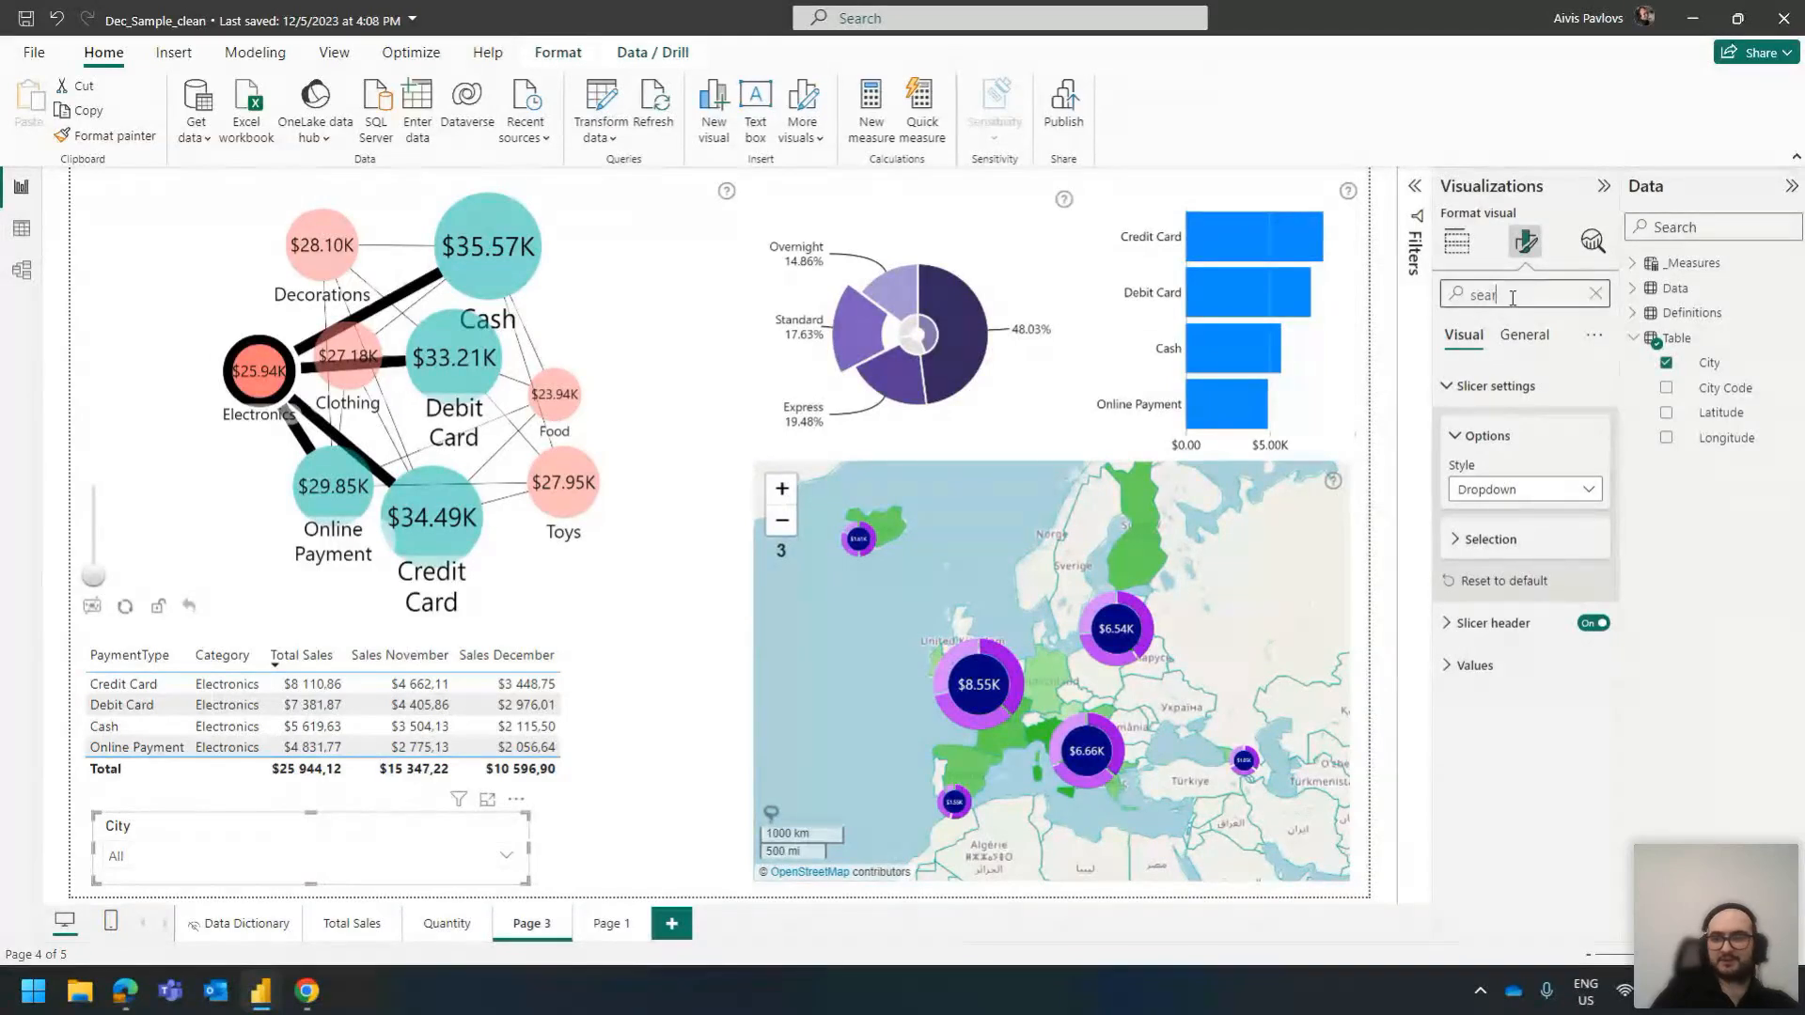
text(ch)
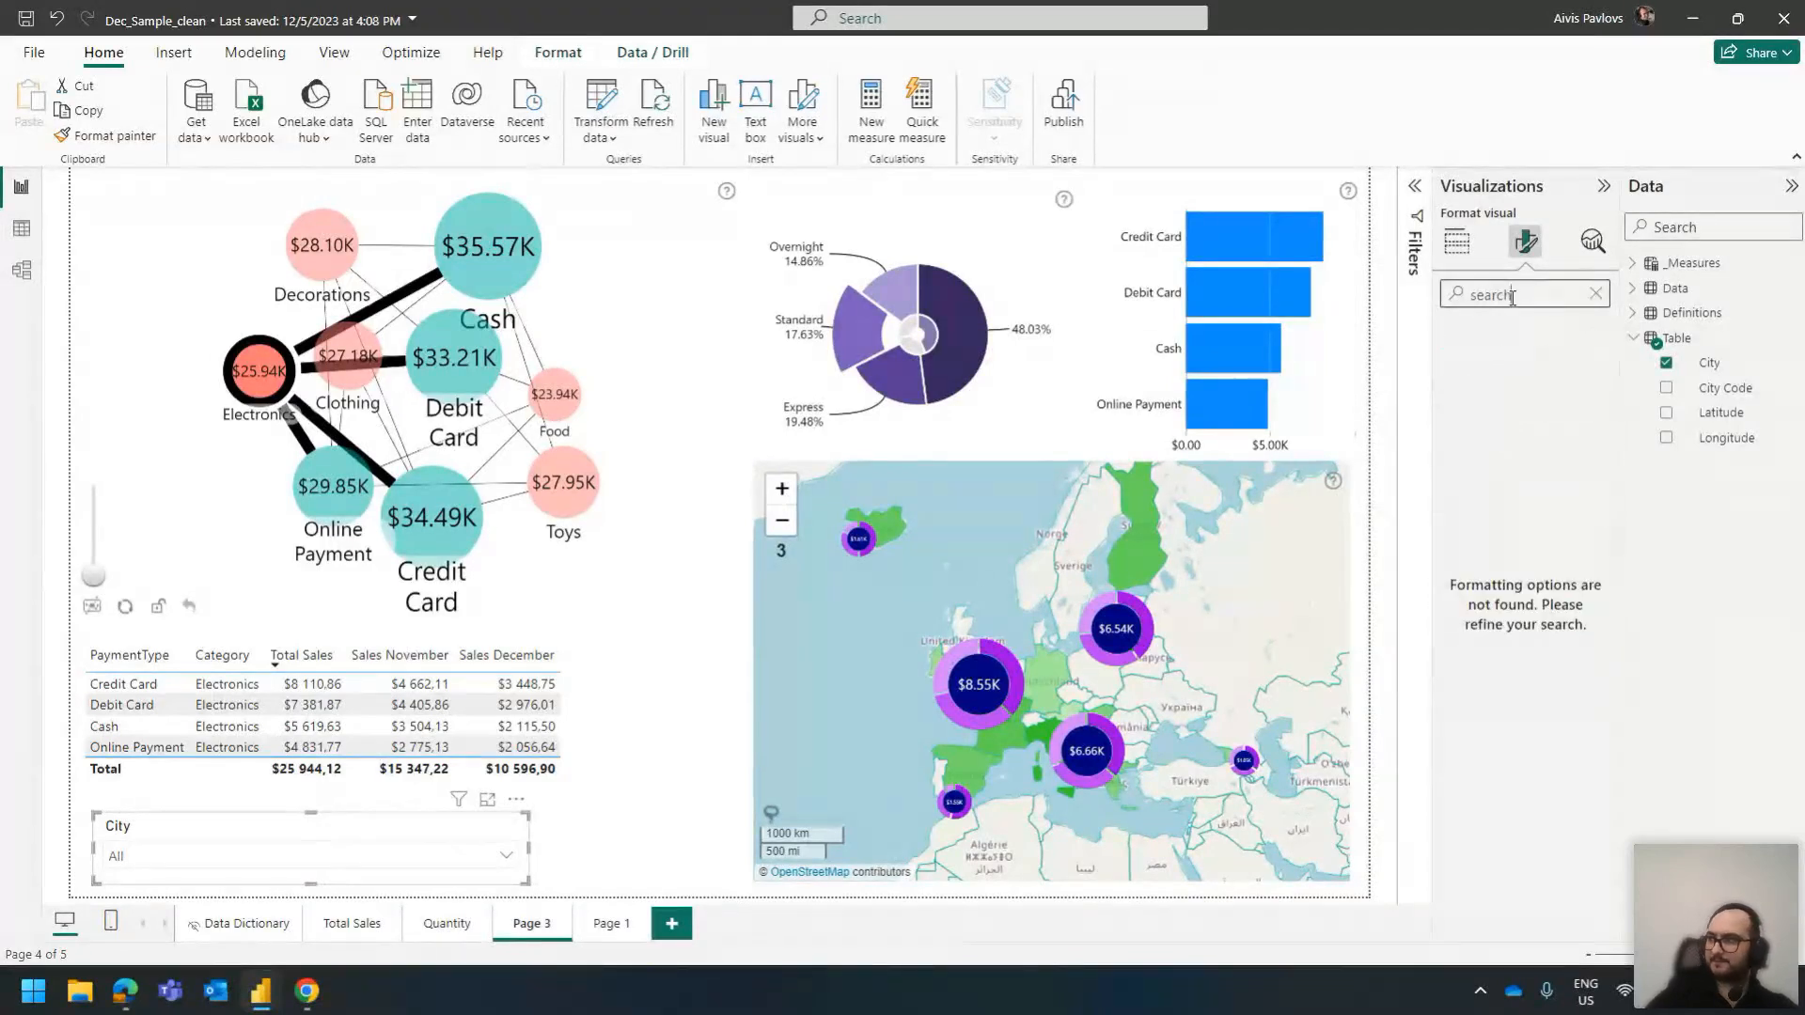
key(ctrl+a)
key(BackSpace)
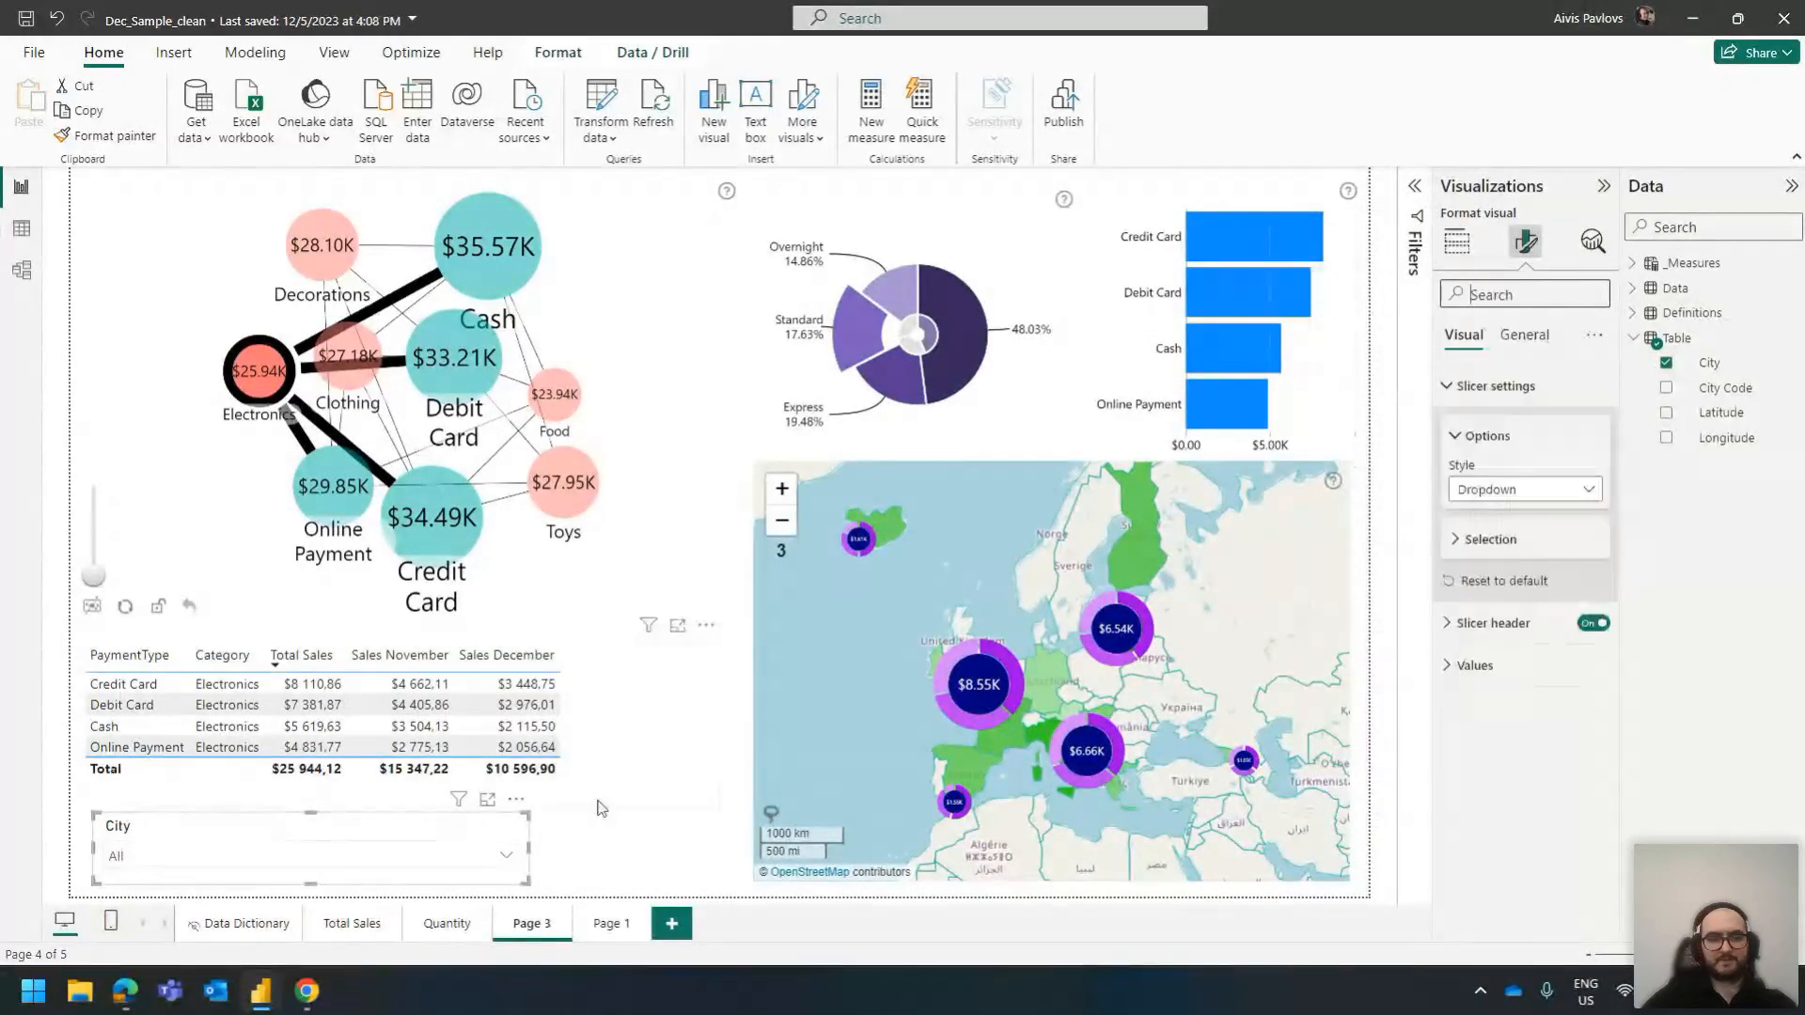
Enable Search on the City slicer, look up "riga" in its list and filter the report to Riga
click(517, 800)
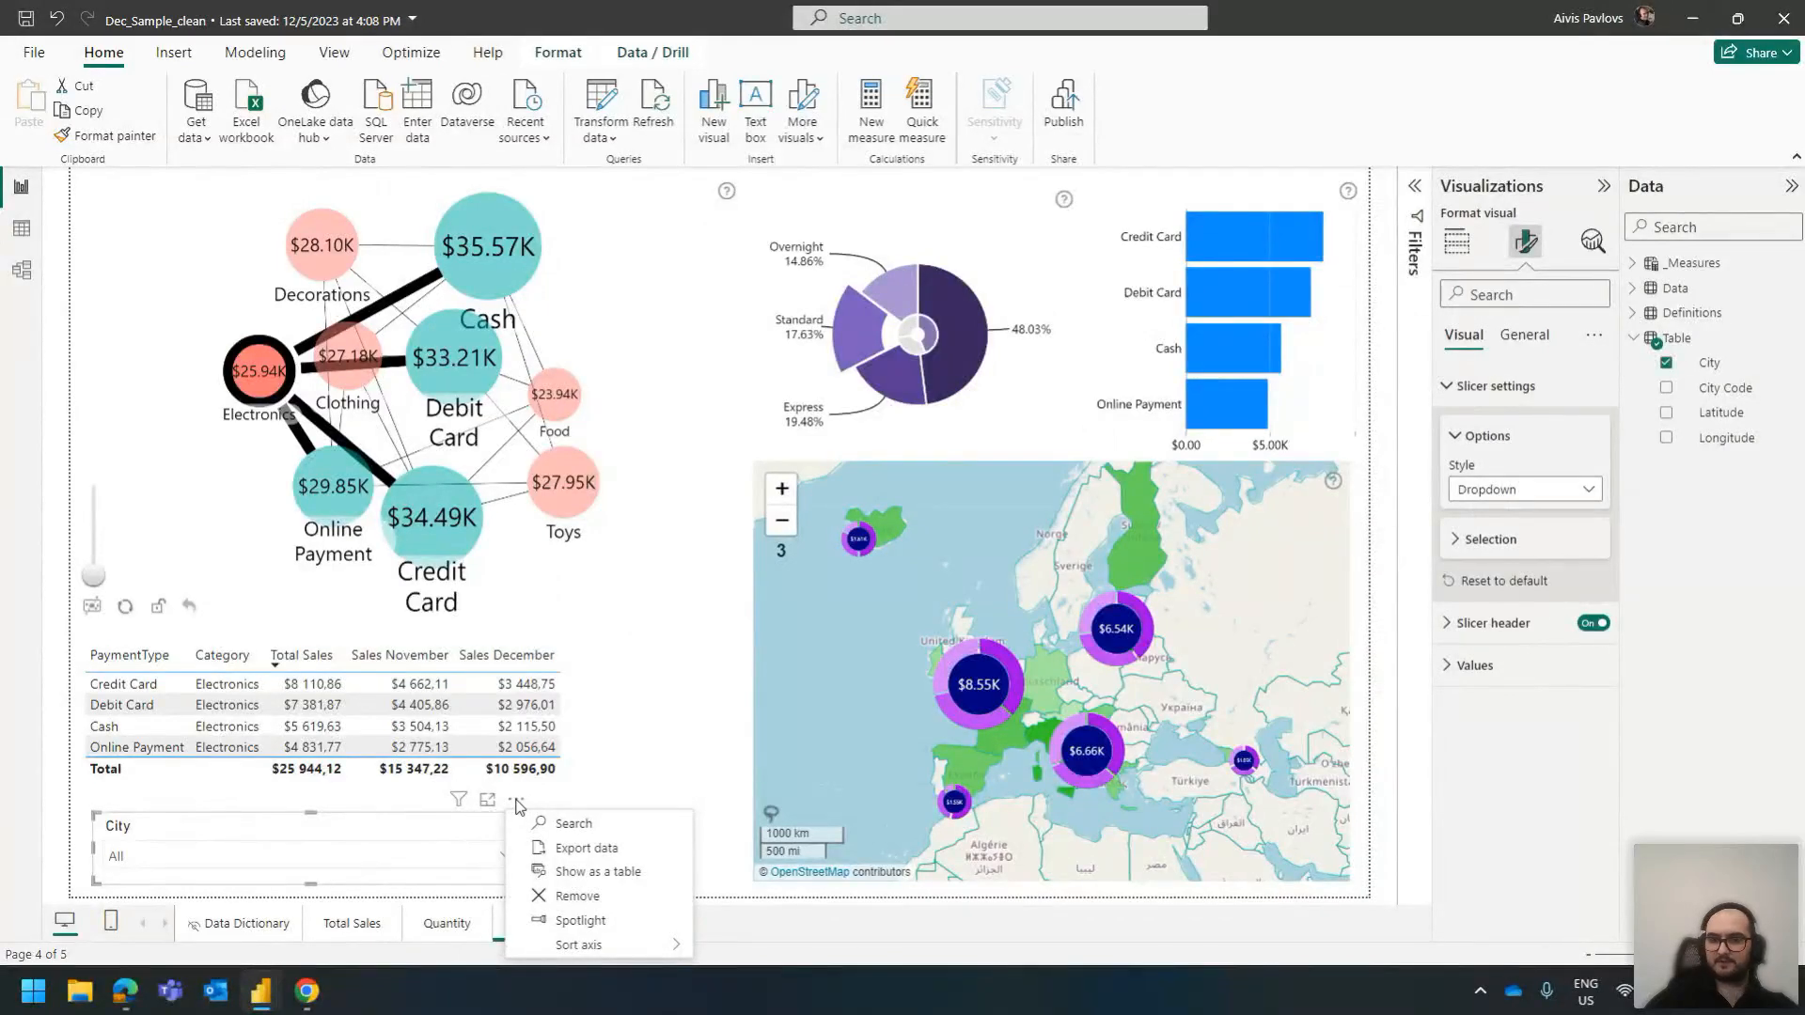
click(563, 825)
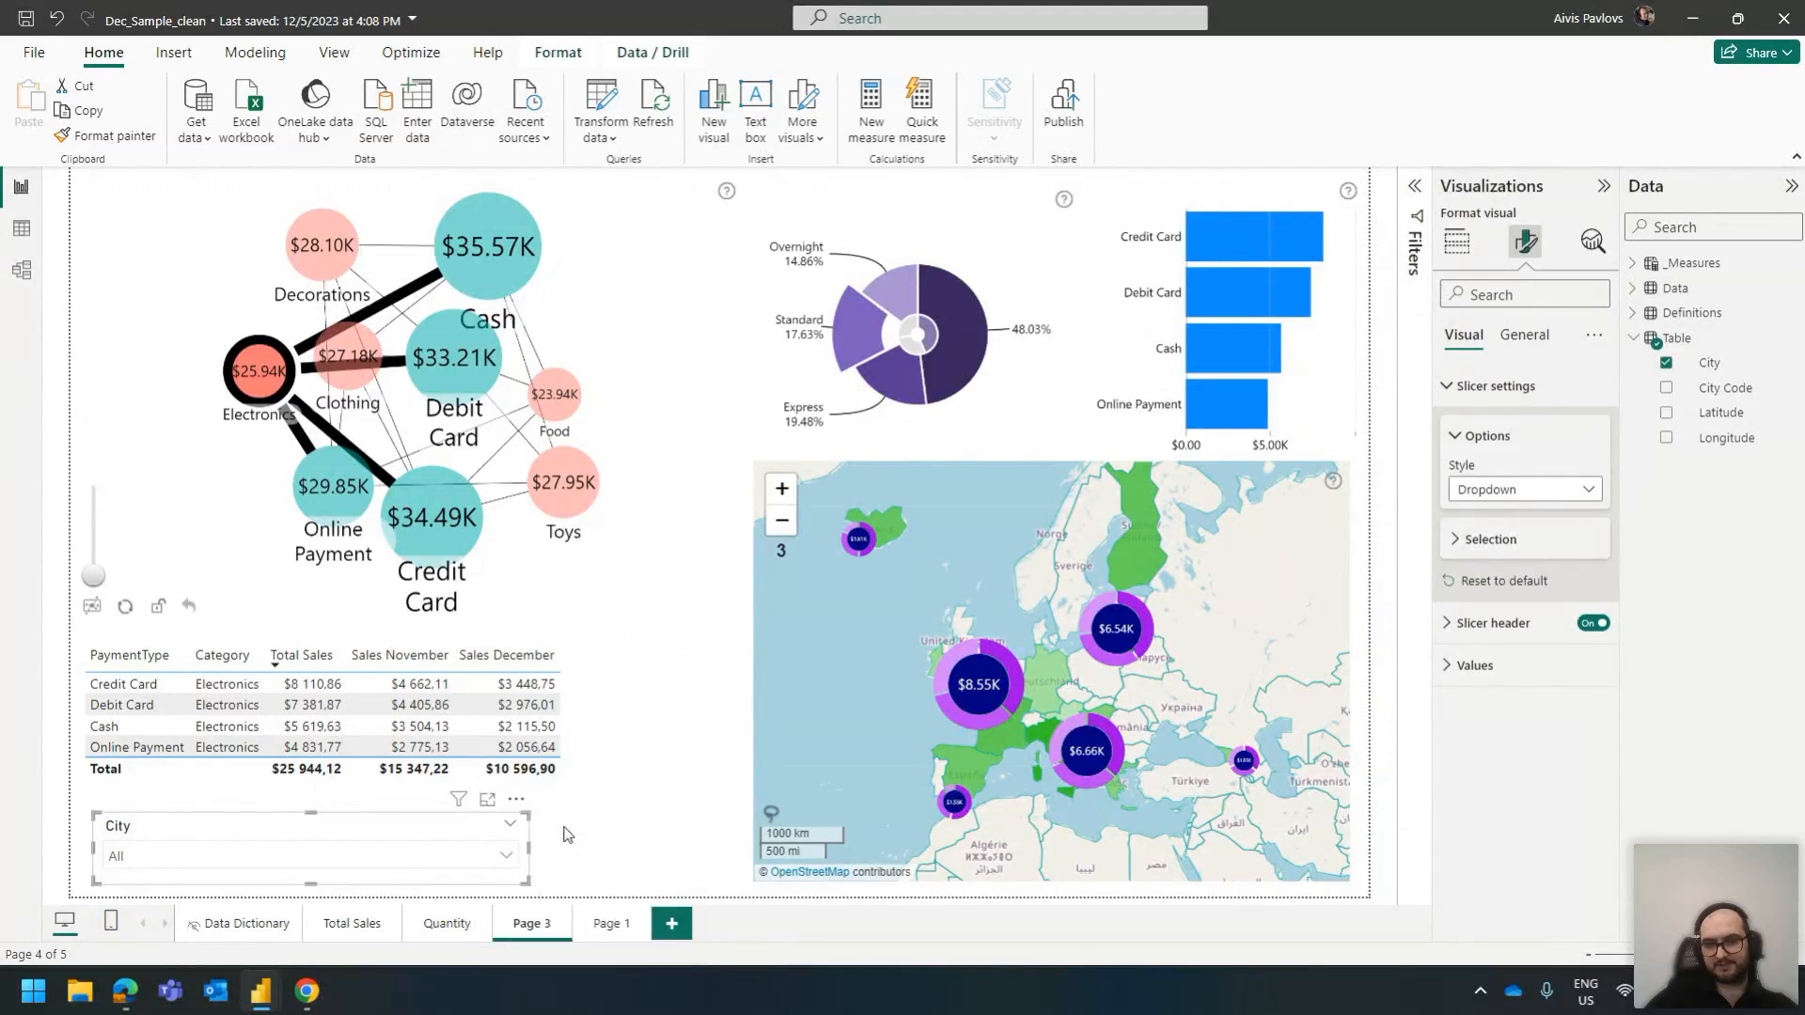
click(505, 860)
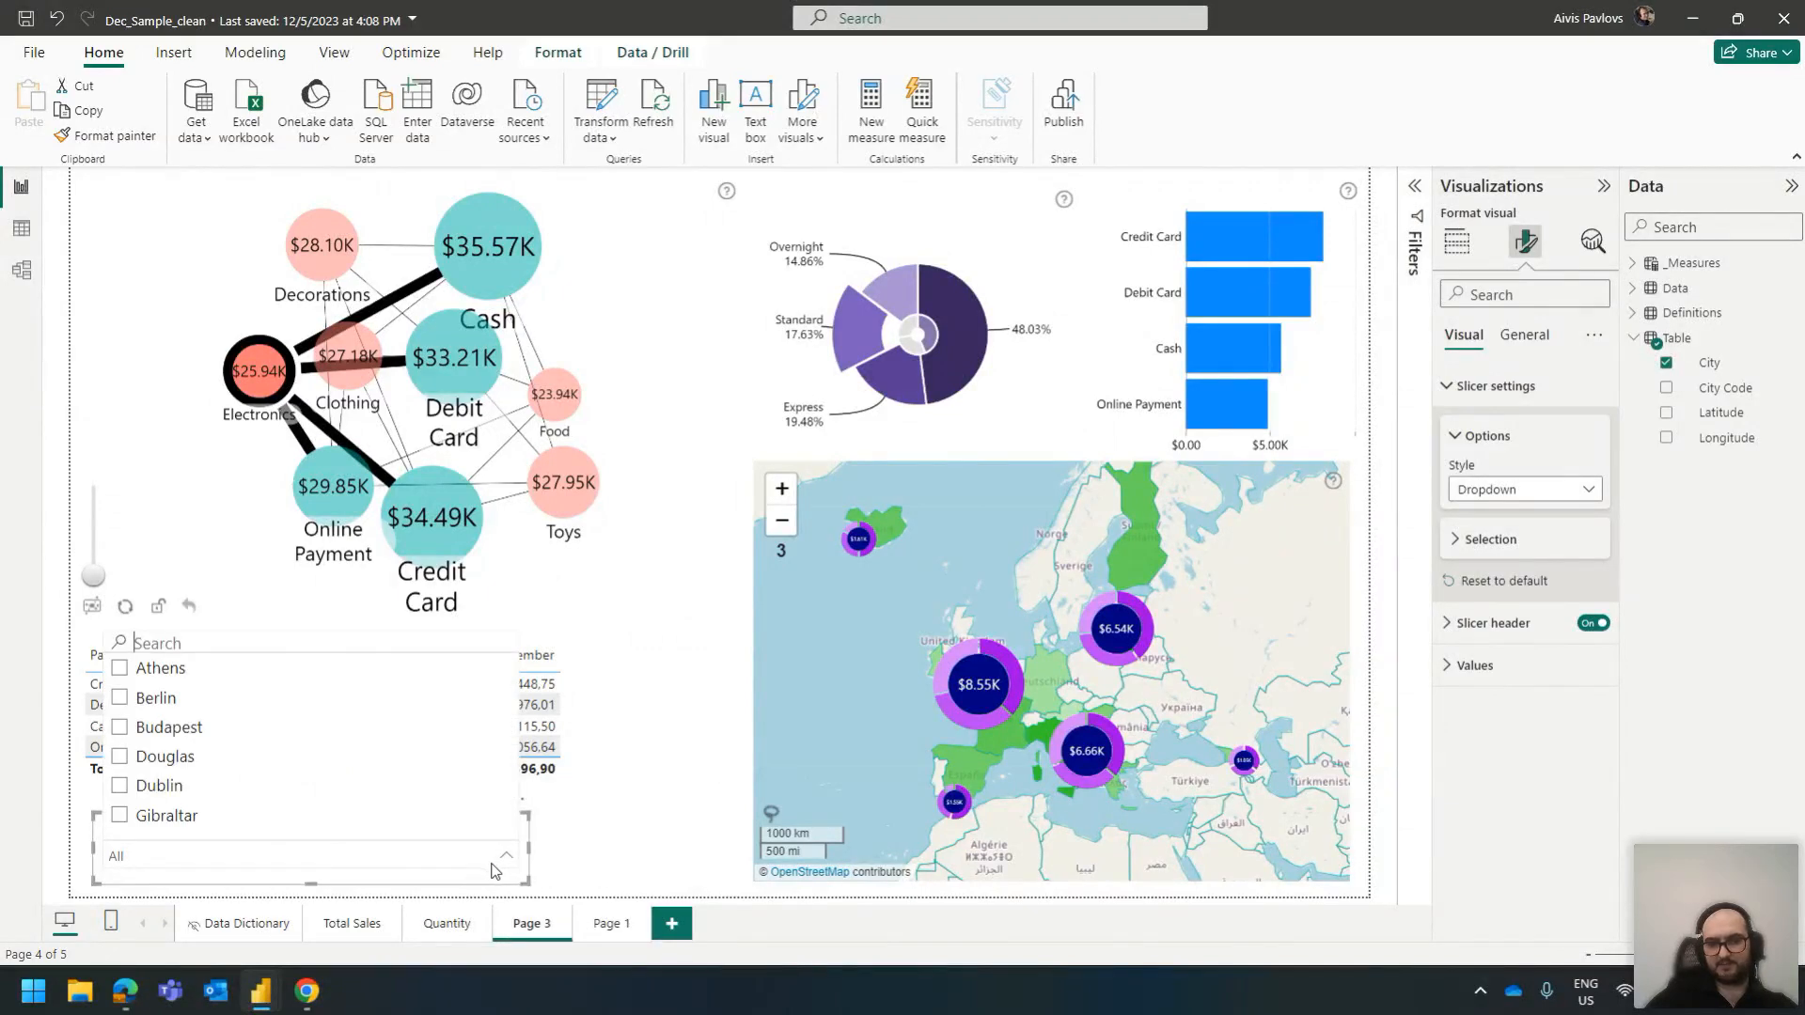
click(160, 647)
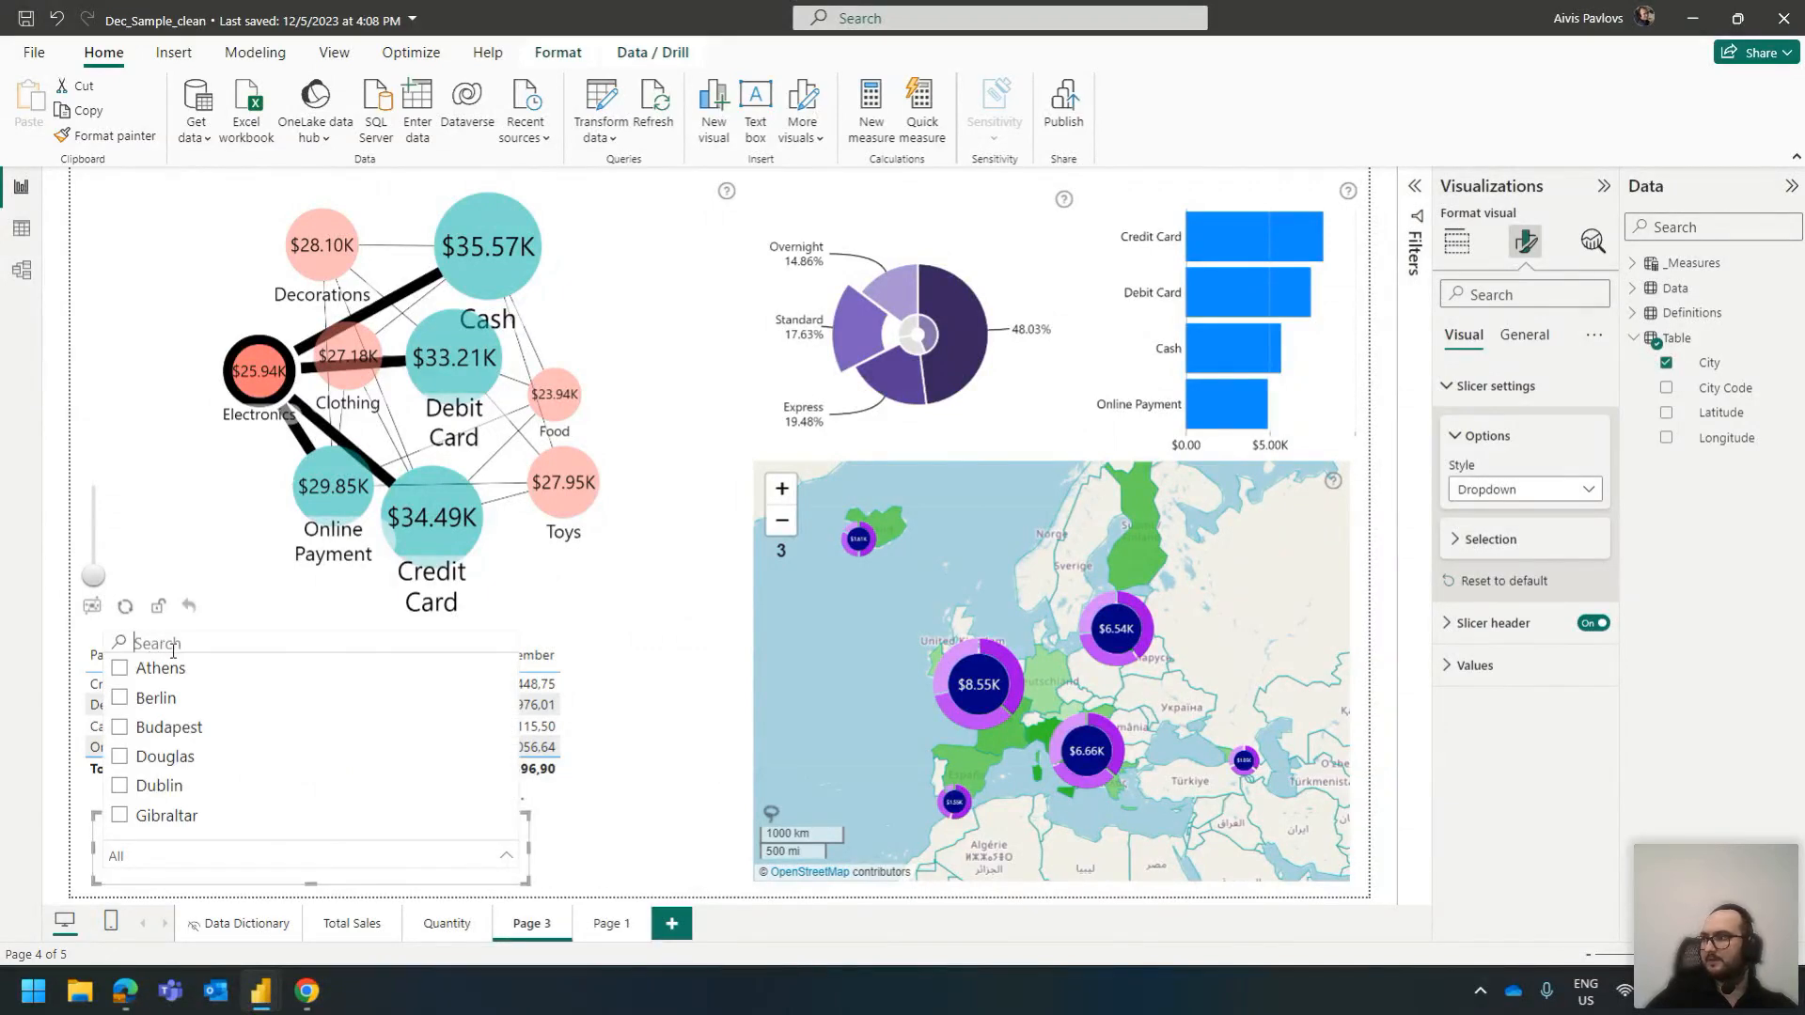
text(riga)
click(159, 670)
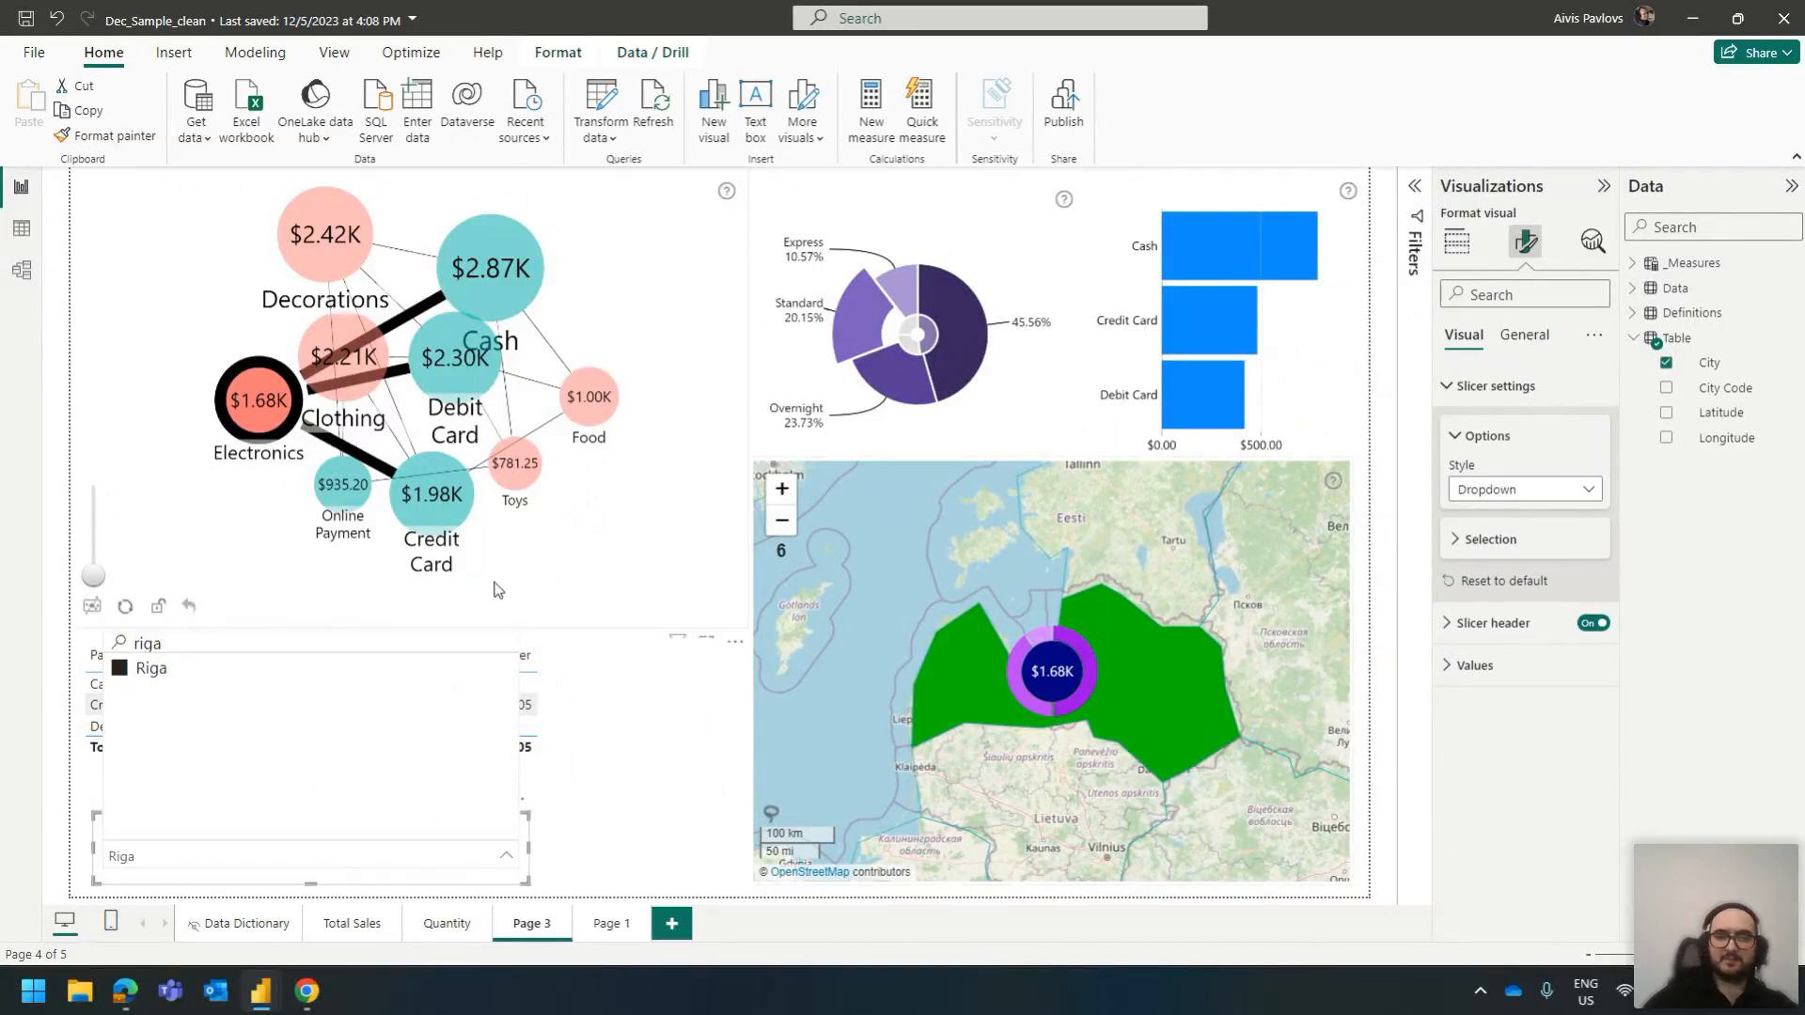
Clear the Riga selection and the search text in the City slicer, and close its list
click(423, 675)
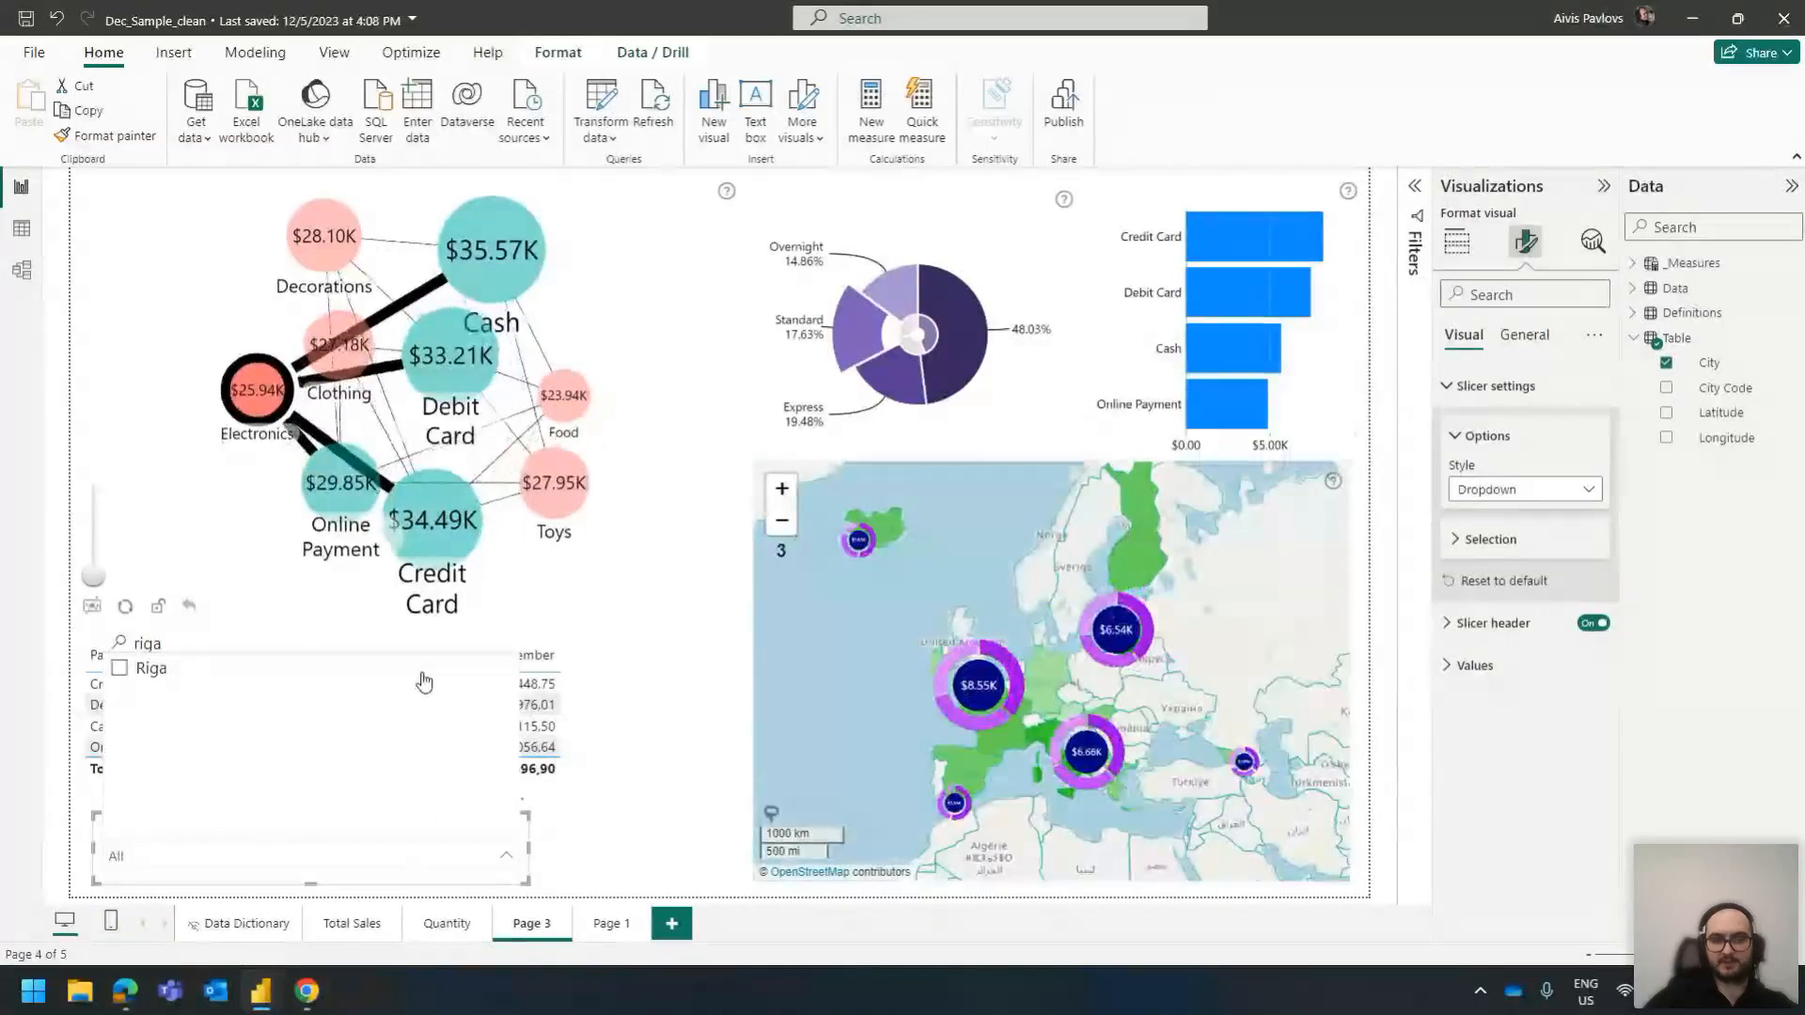
key(BackSpace)
key(BackSpace)
key(BackSpace)
key(BackSpace)
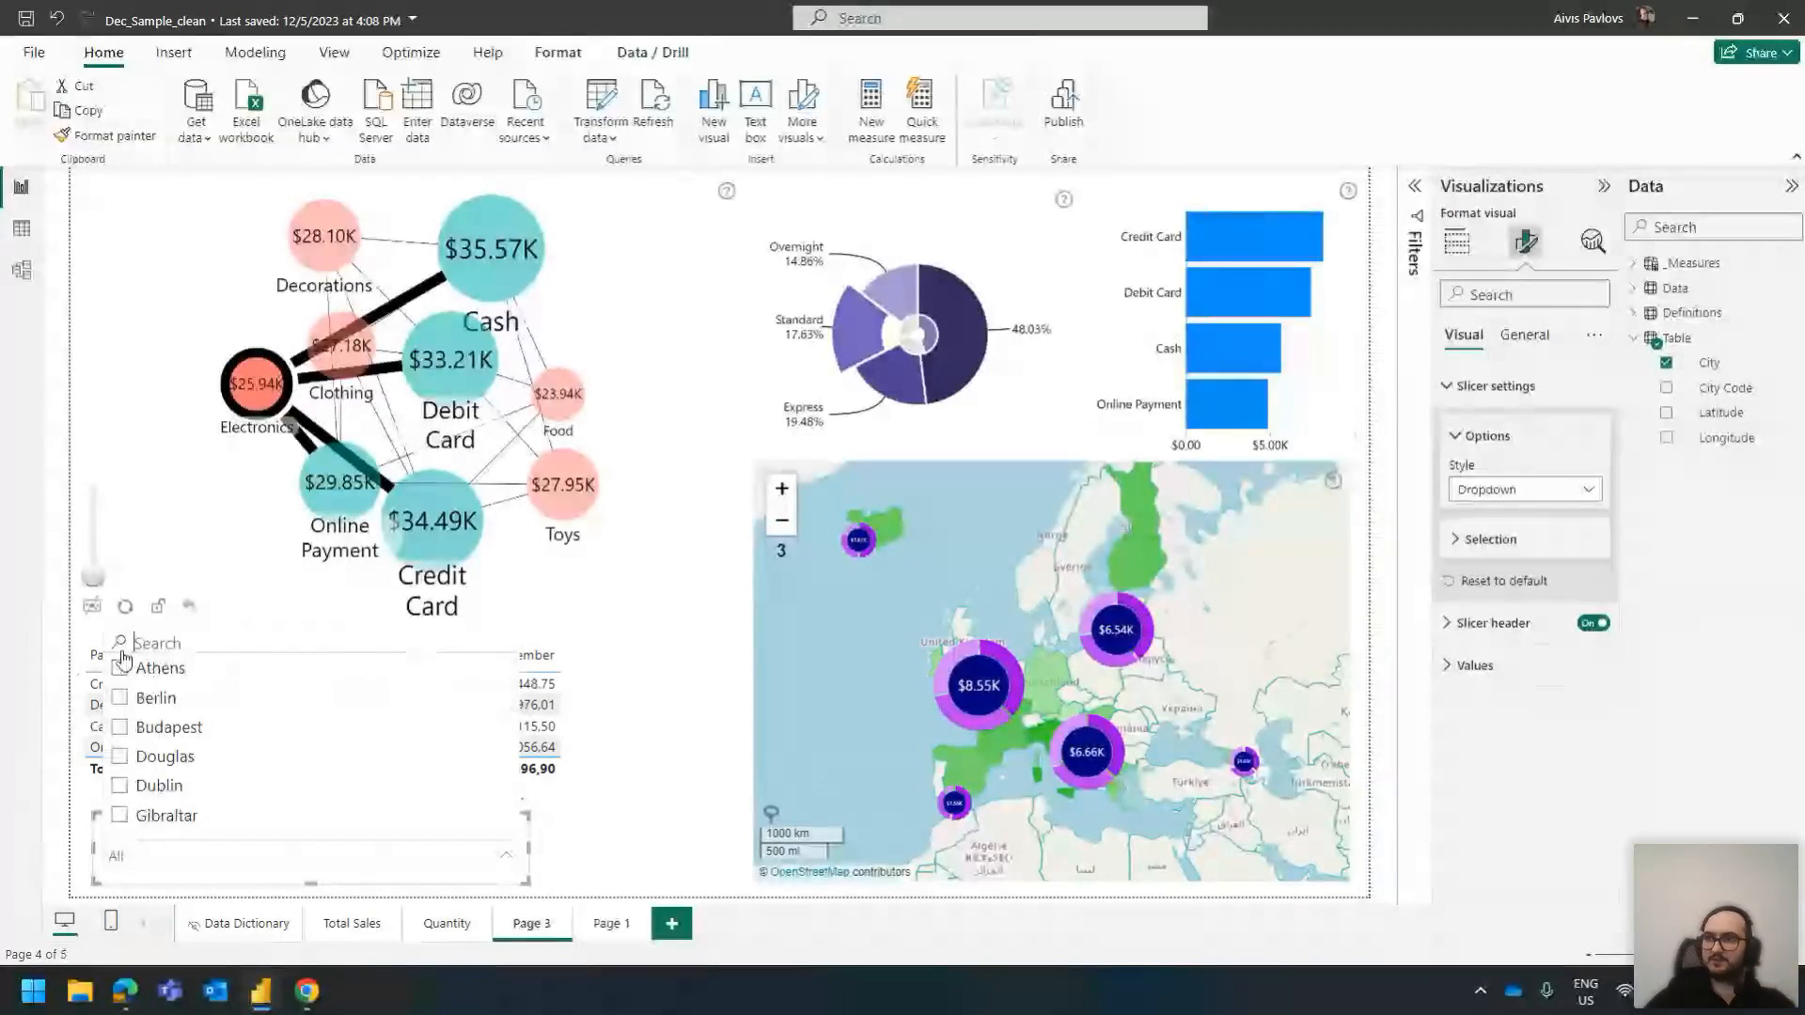
click(623, 861)
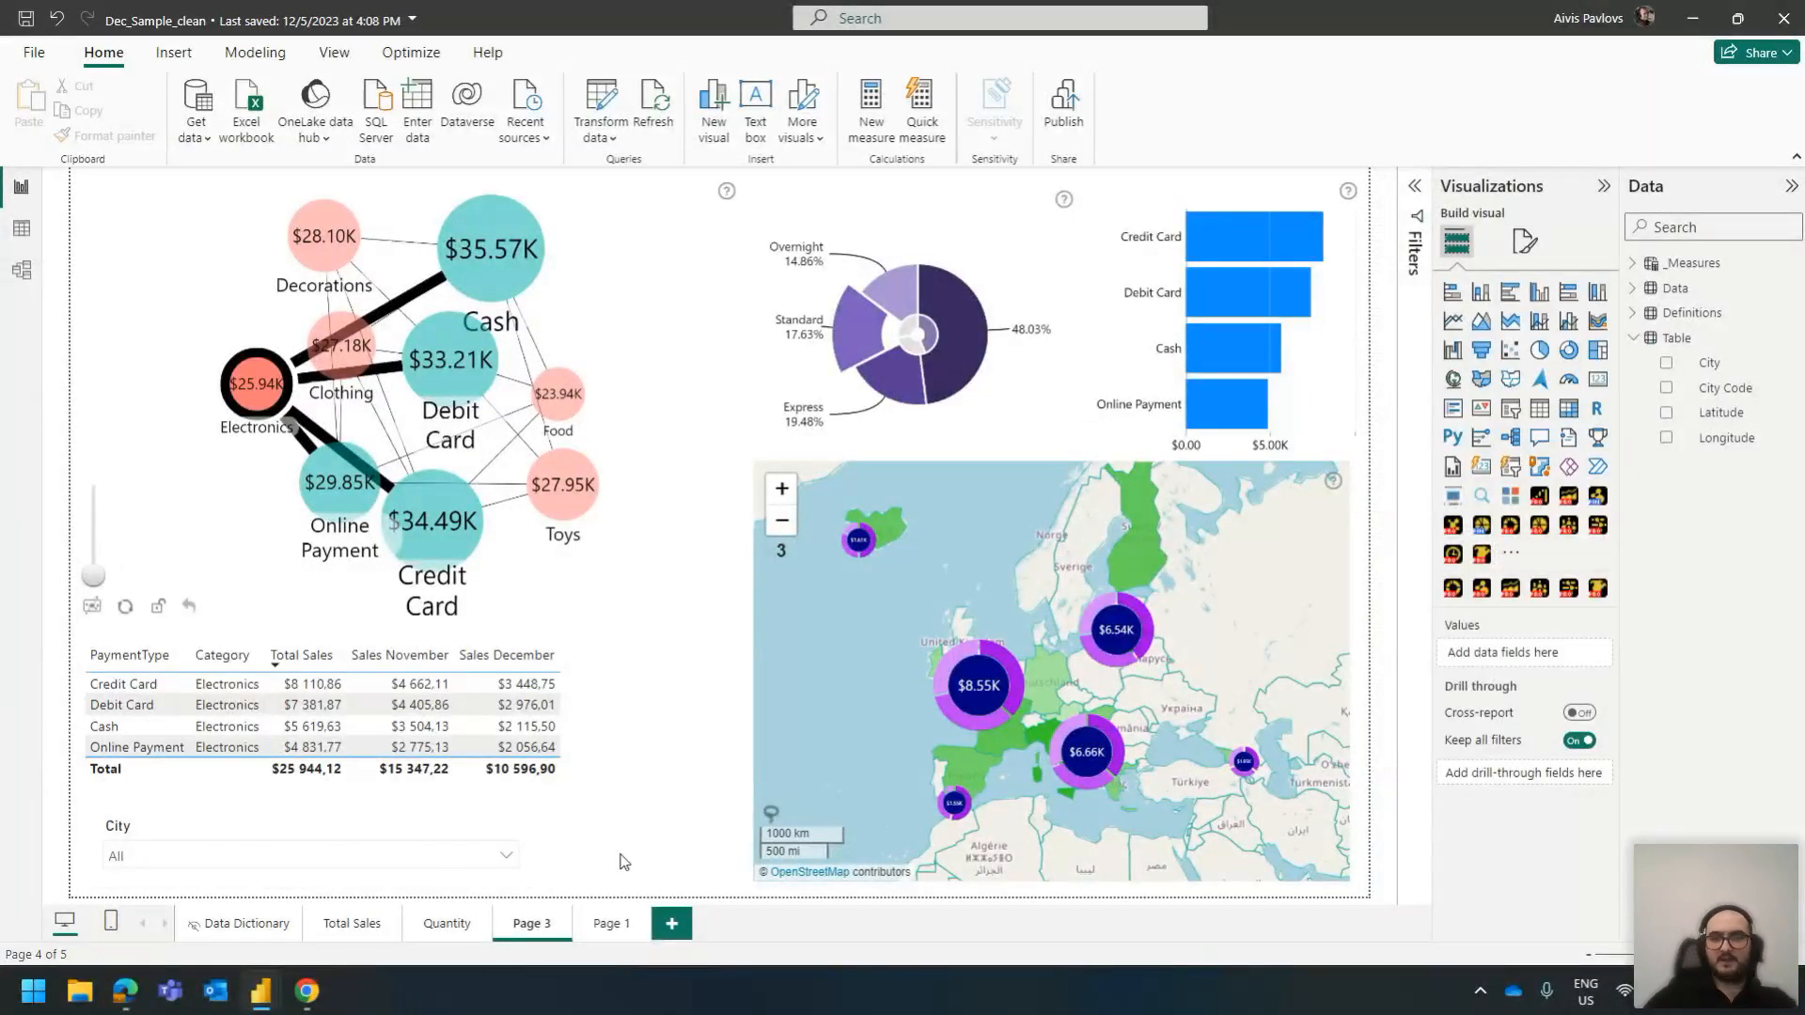
Inspect the built-in shape choices available in the map's Shape Layer 1 Settings
click(888, 641)
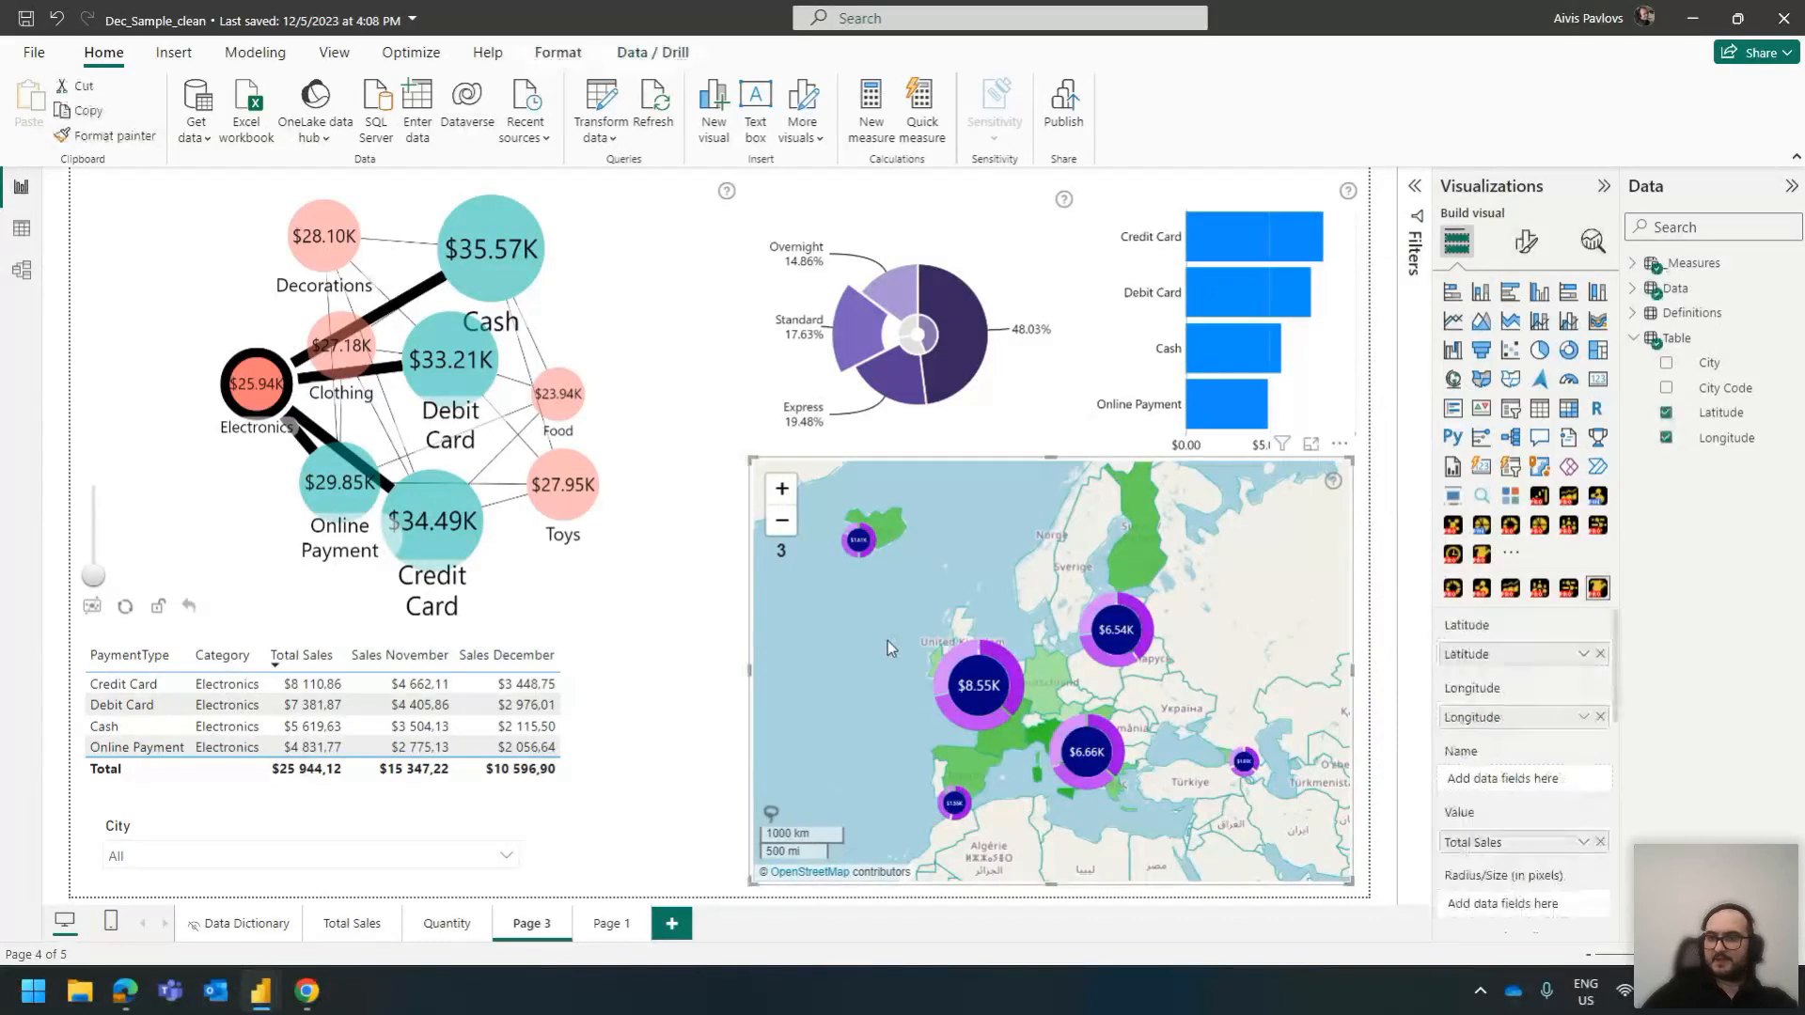
click(1526, 242)
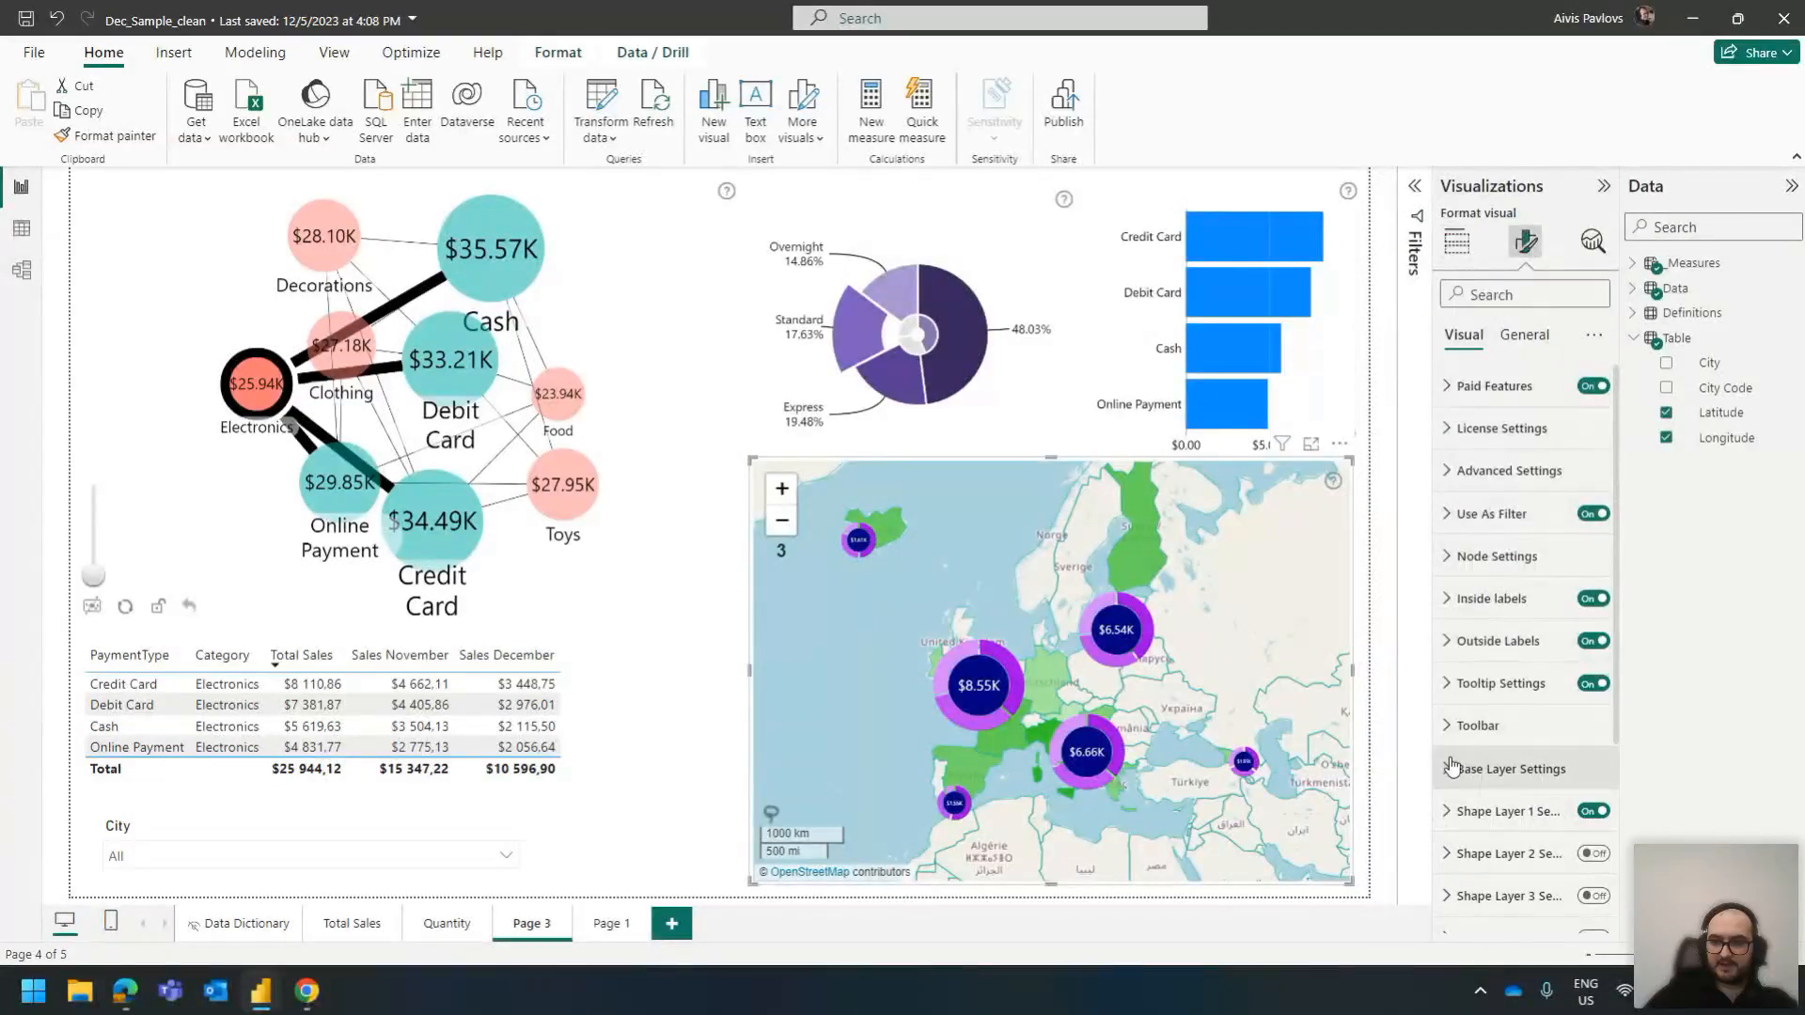
click(1521, 800)
scroll(1528, 752, down, 2)
click(1532, 763)
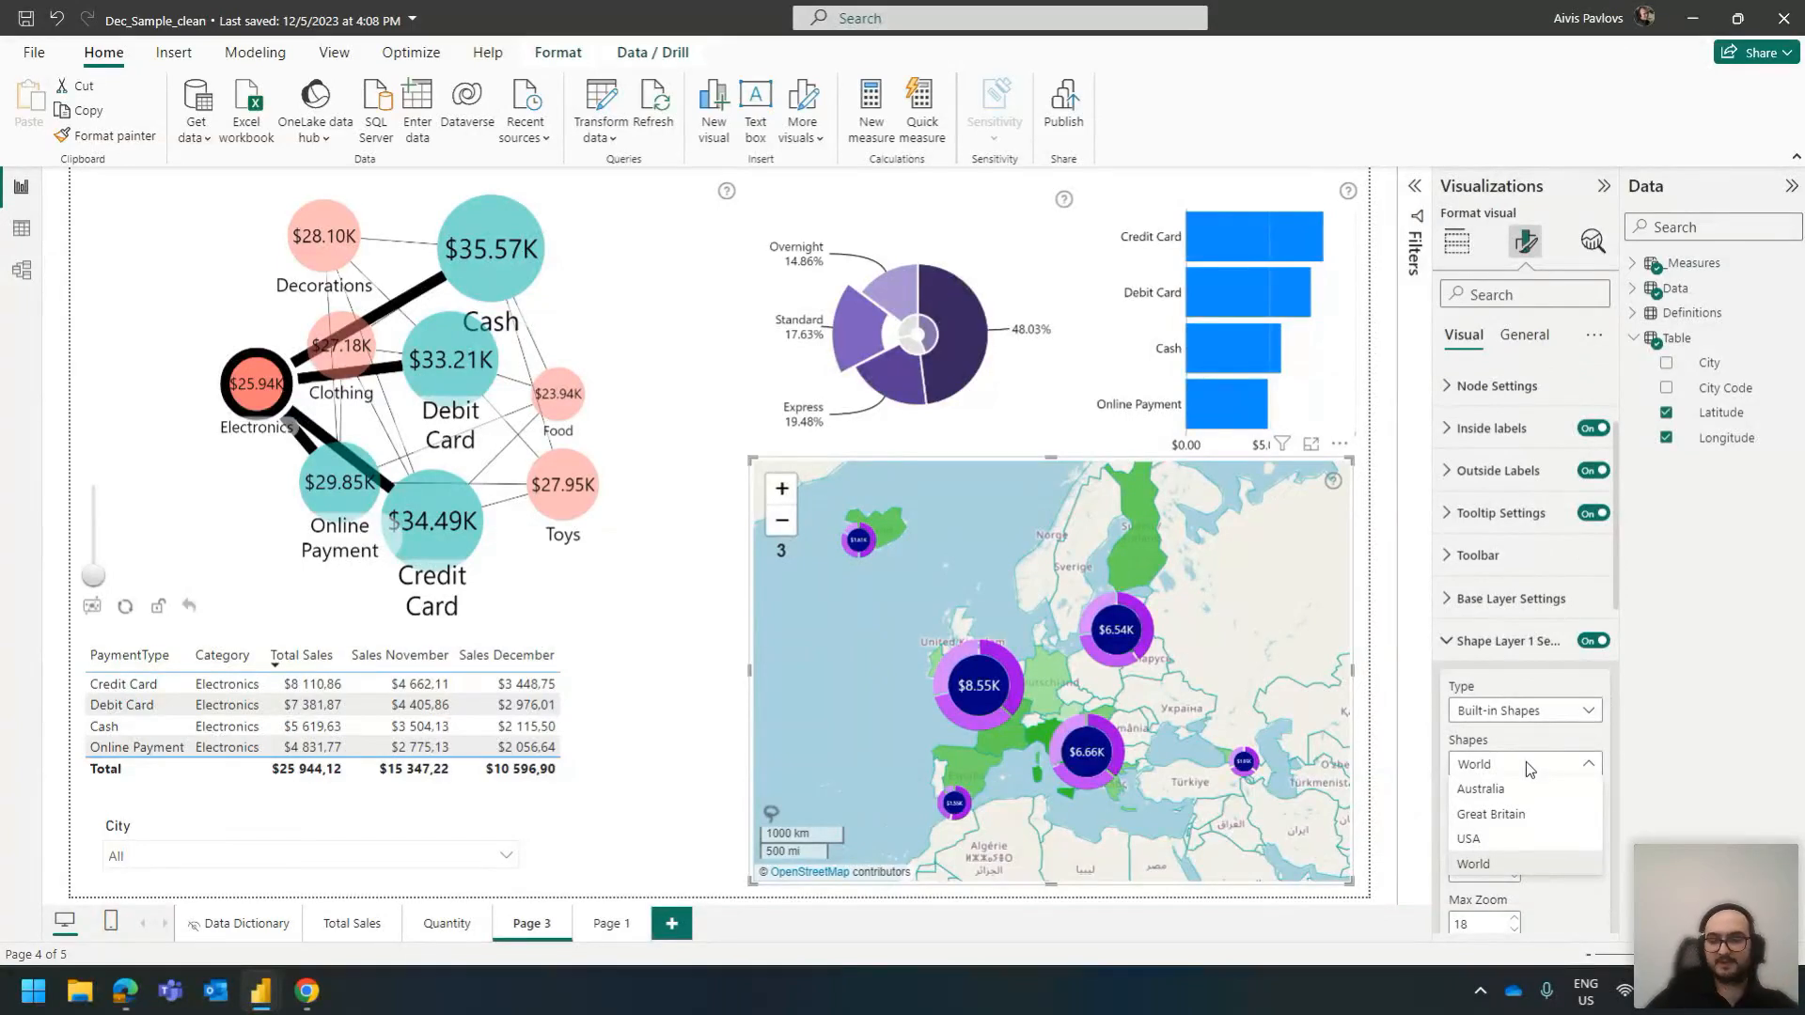
Filter the report to France by selecting its shape on the map
click(1532, 765)
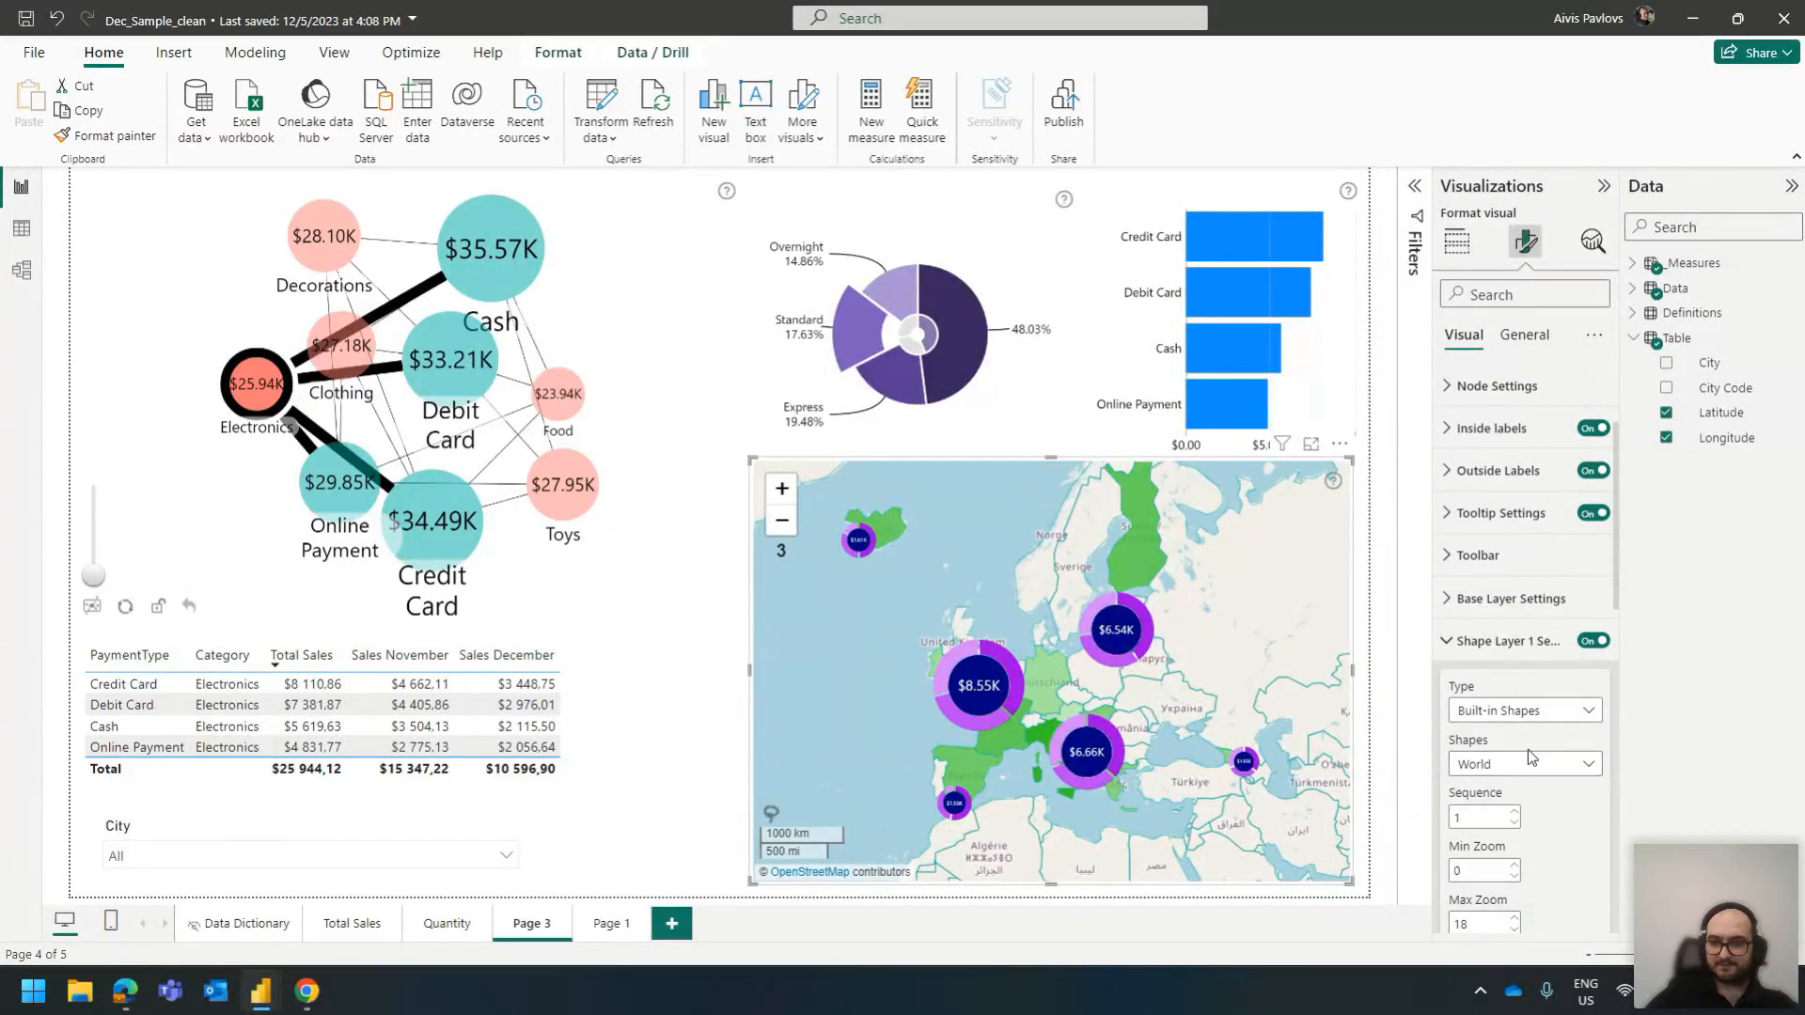
drag(889, 601, 903, 578)
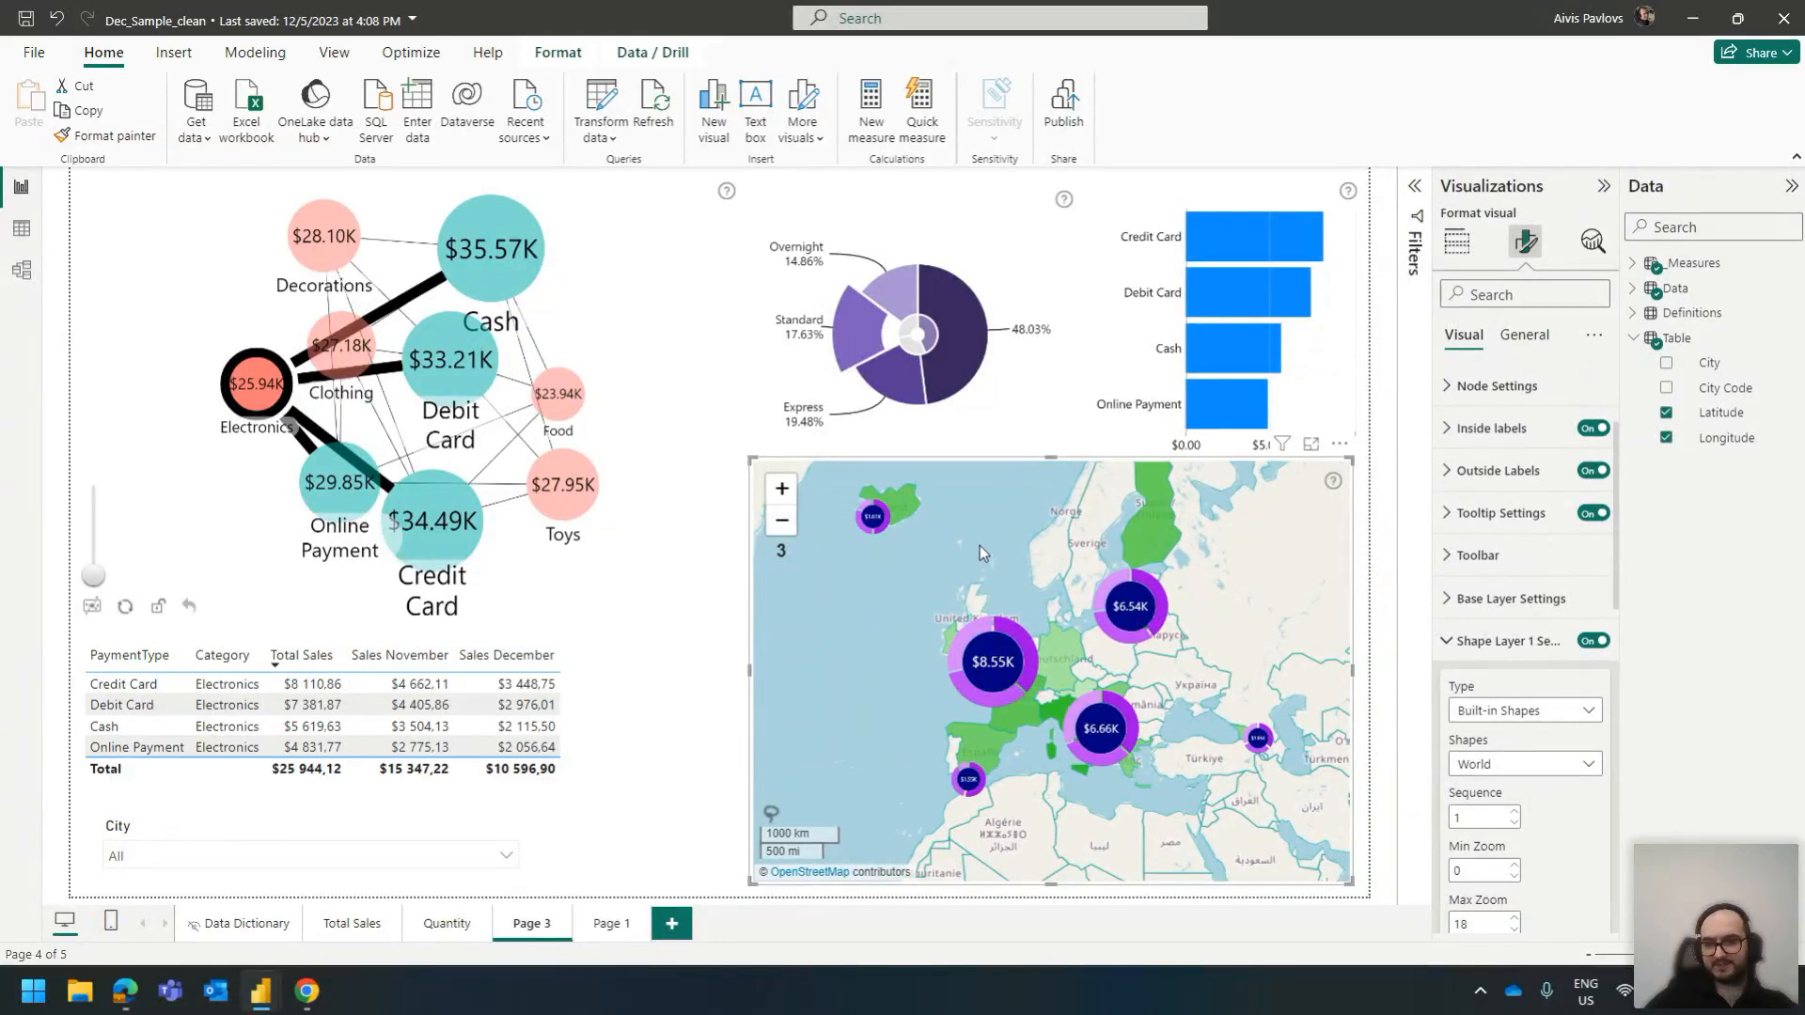
drag(980, 545, 909, 566)
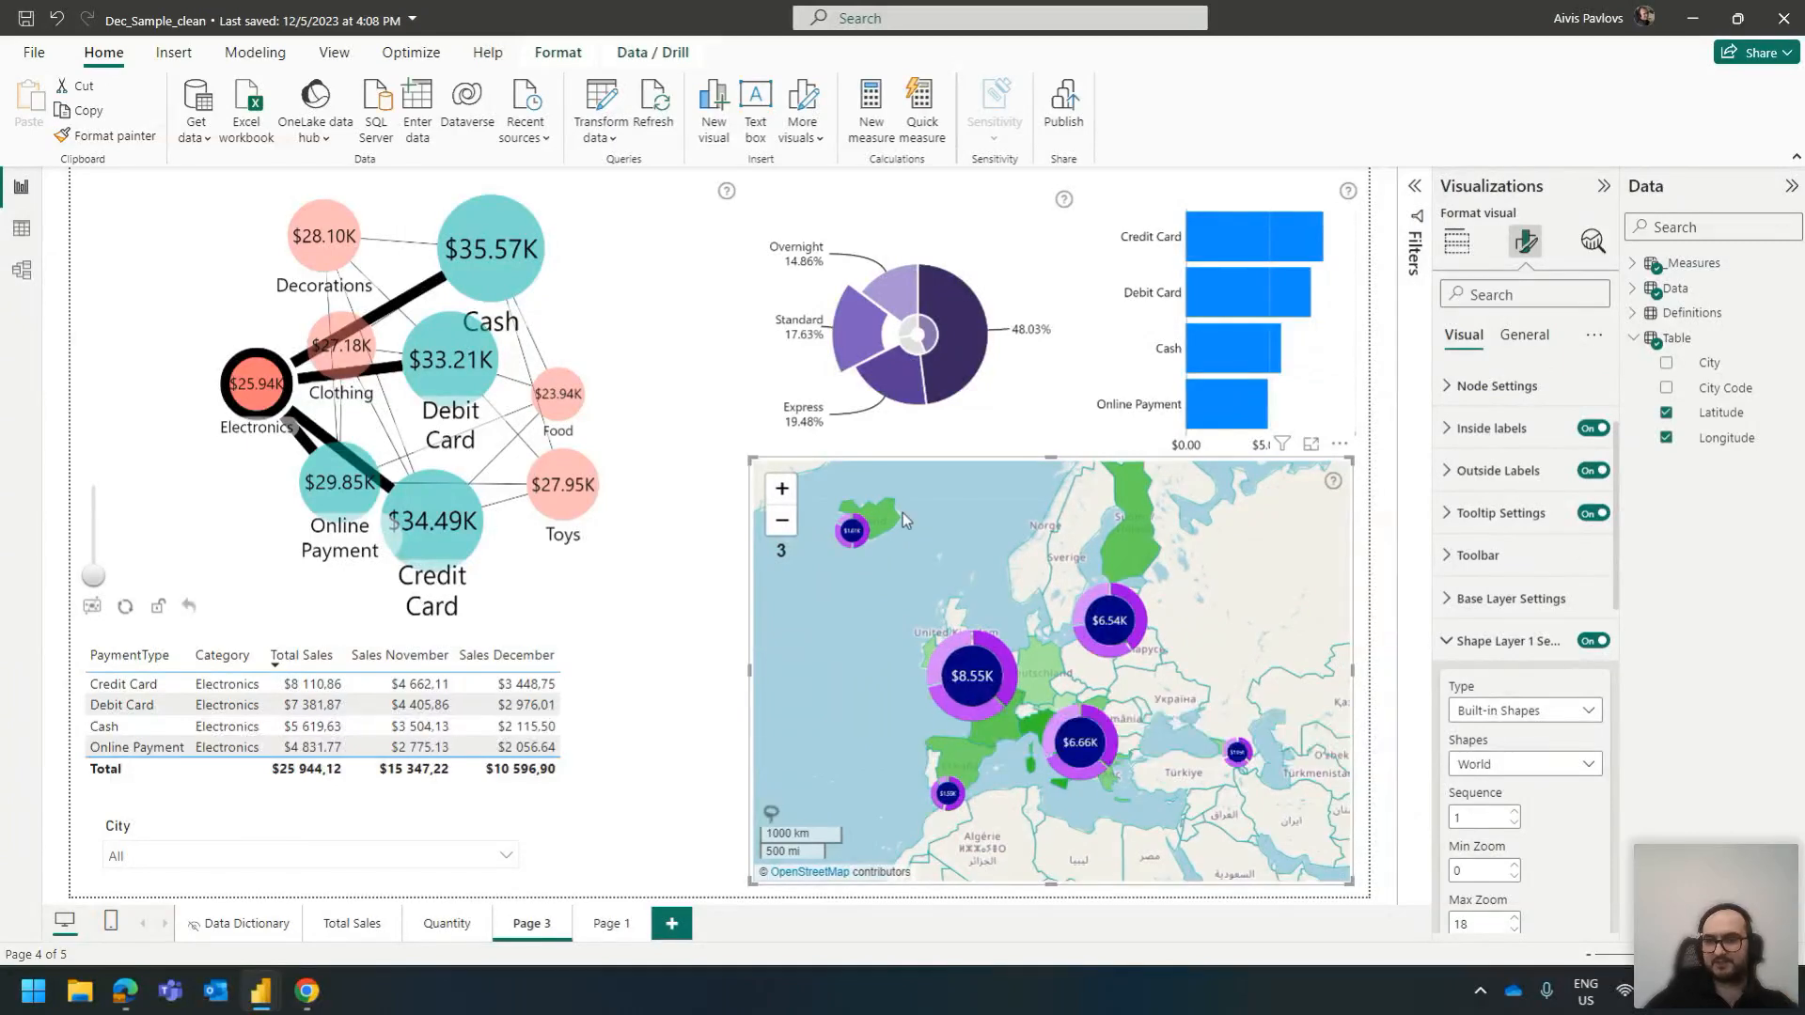
scroll(987, 779, down, 1)
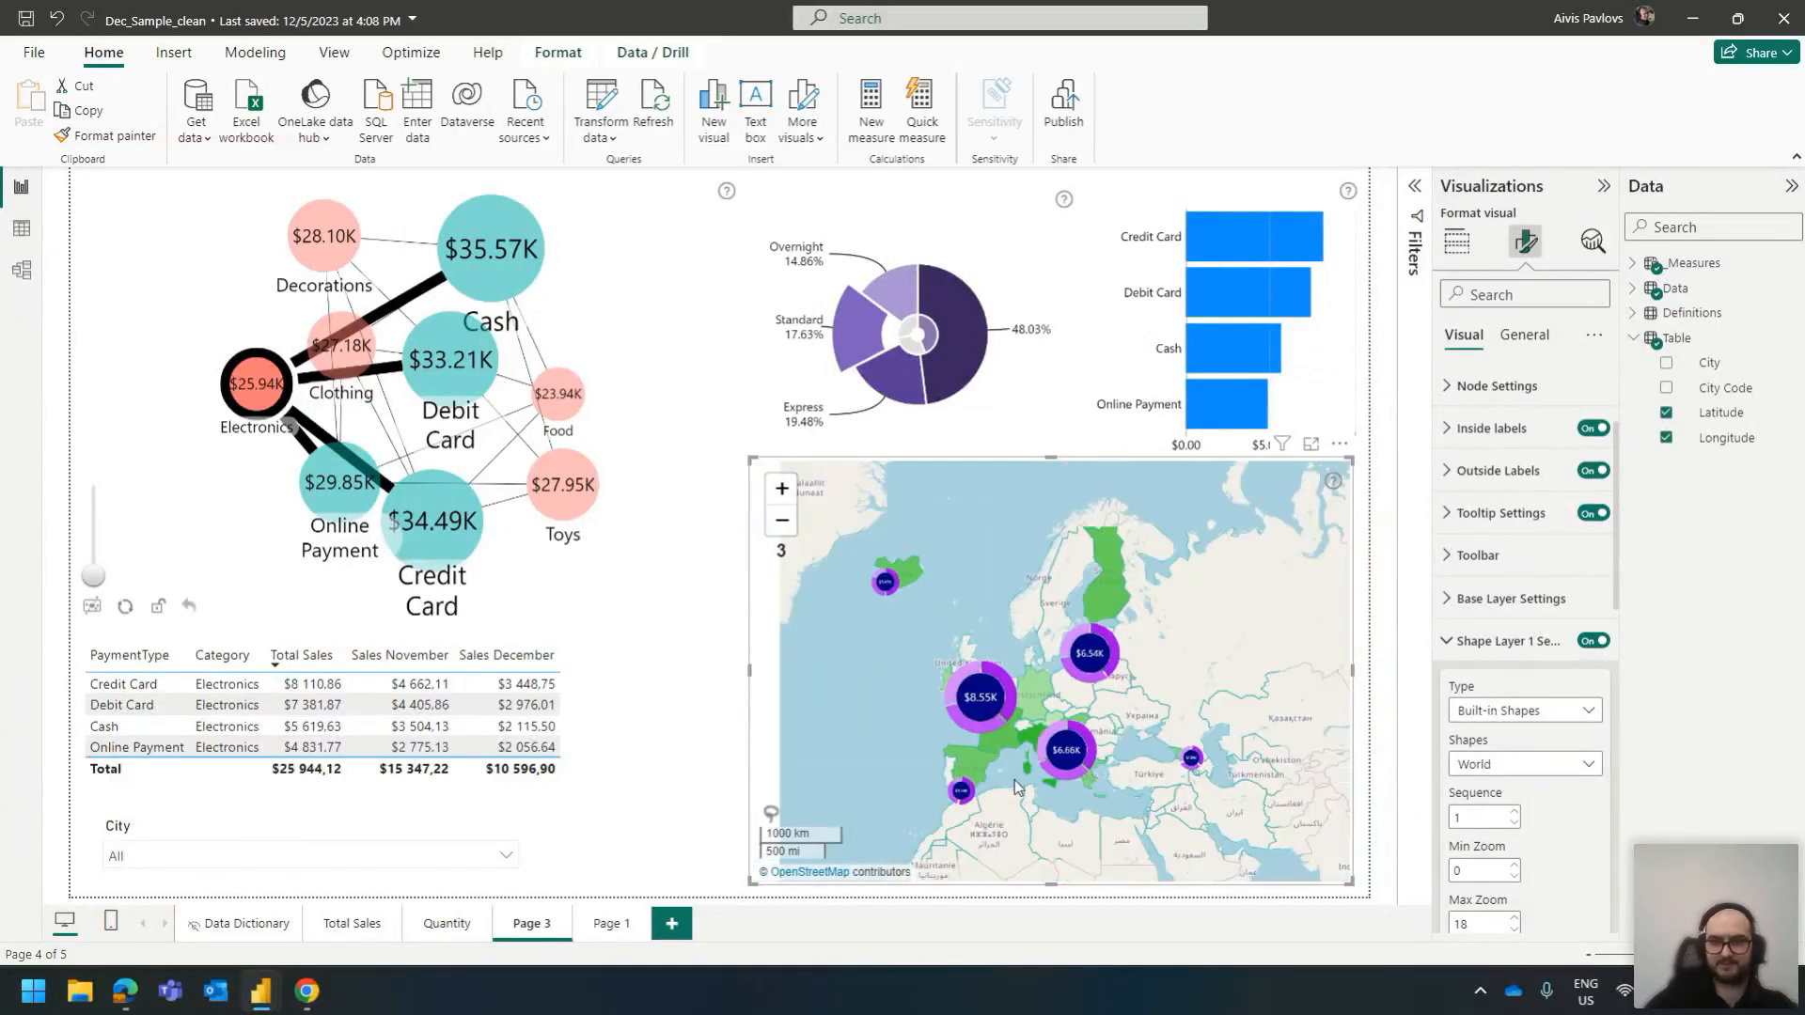
scroll(1067, 656, up, 2)
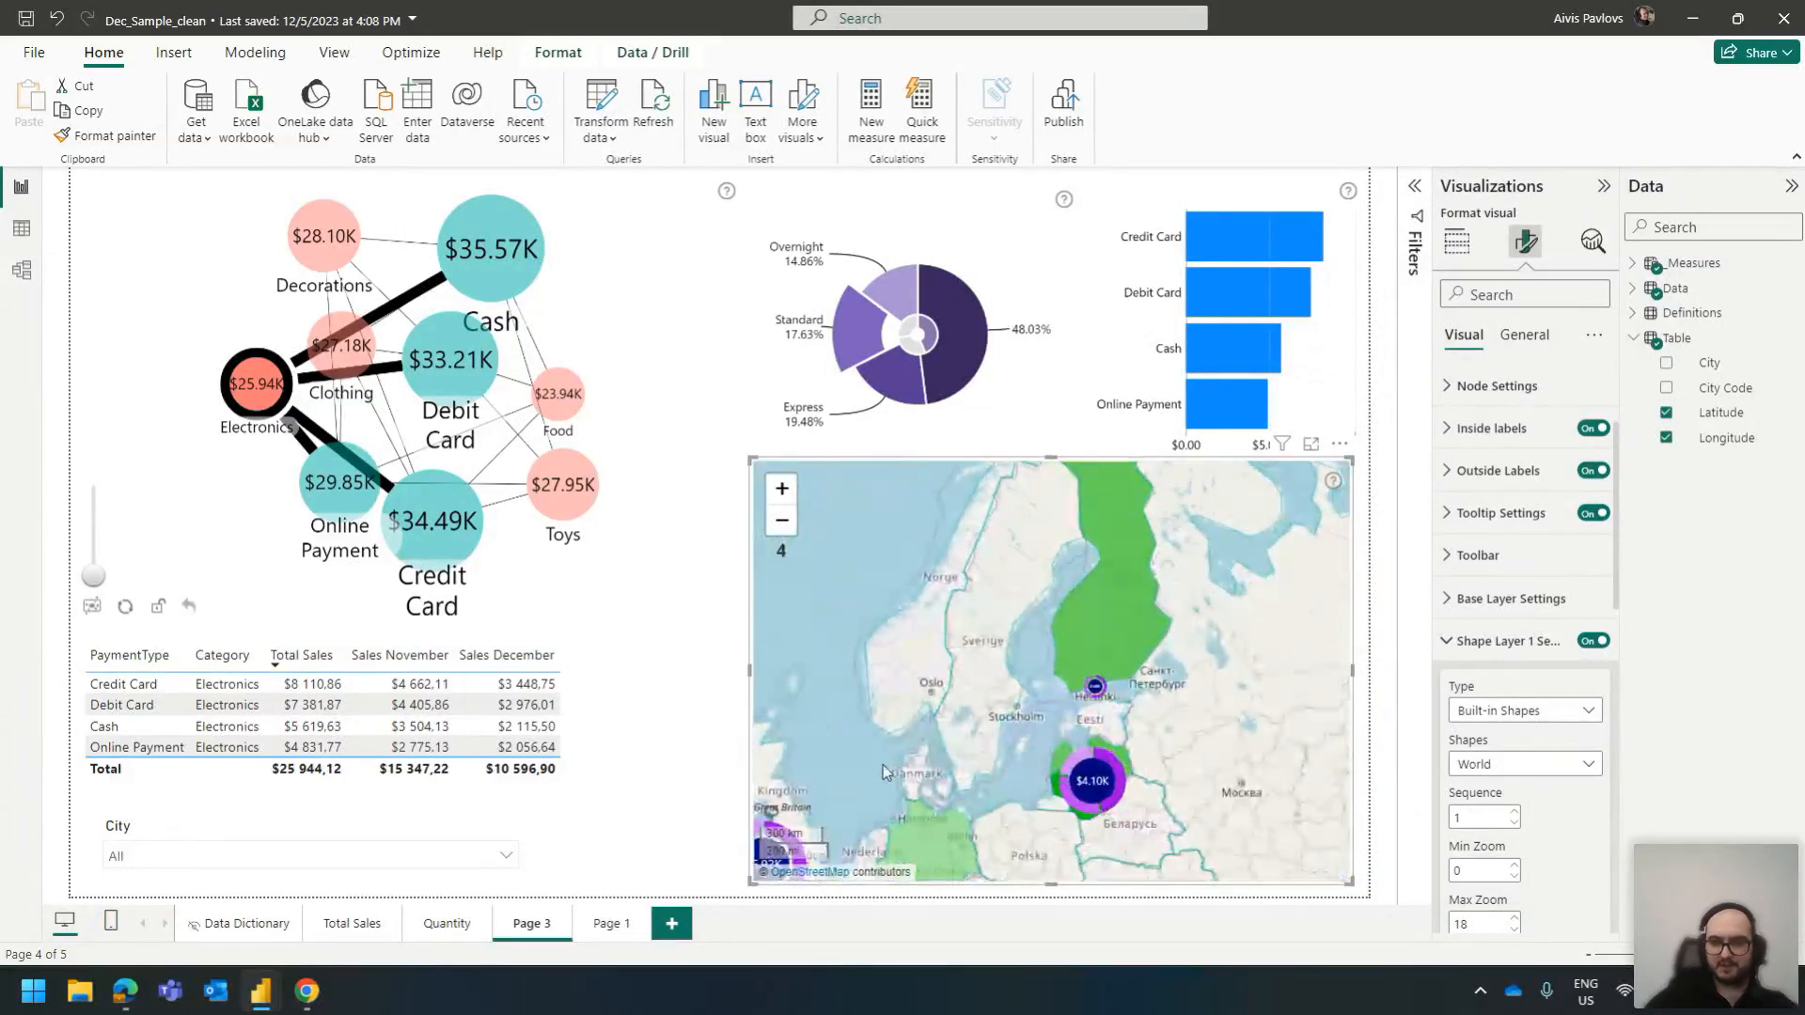
drag(883, 764, 1016, 445)
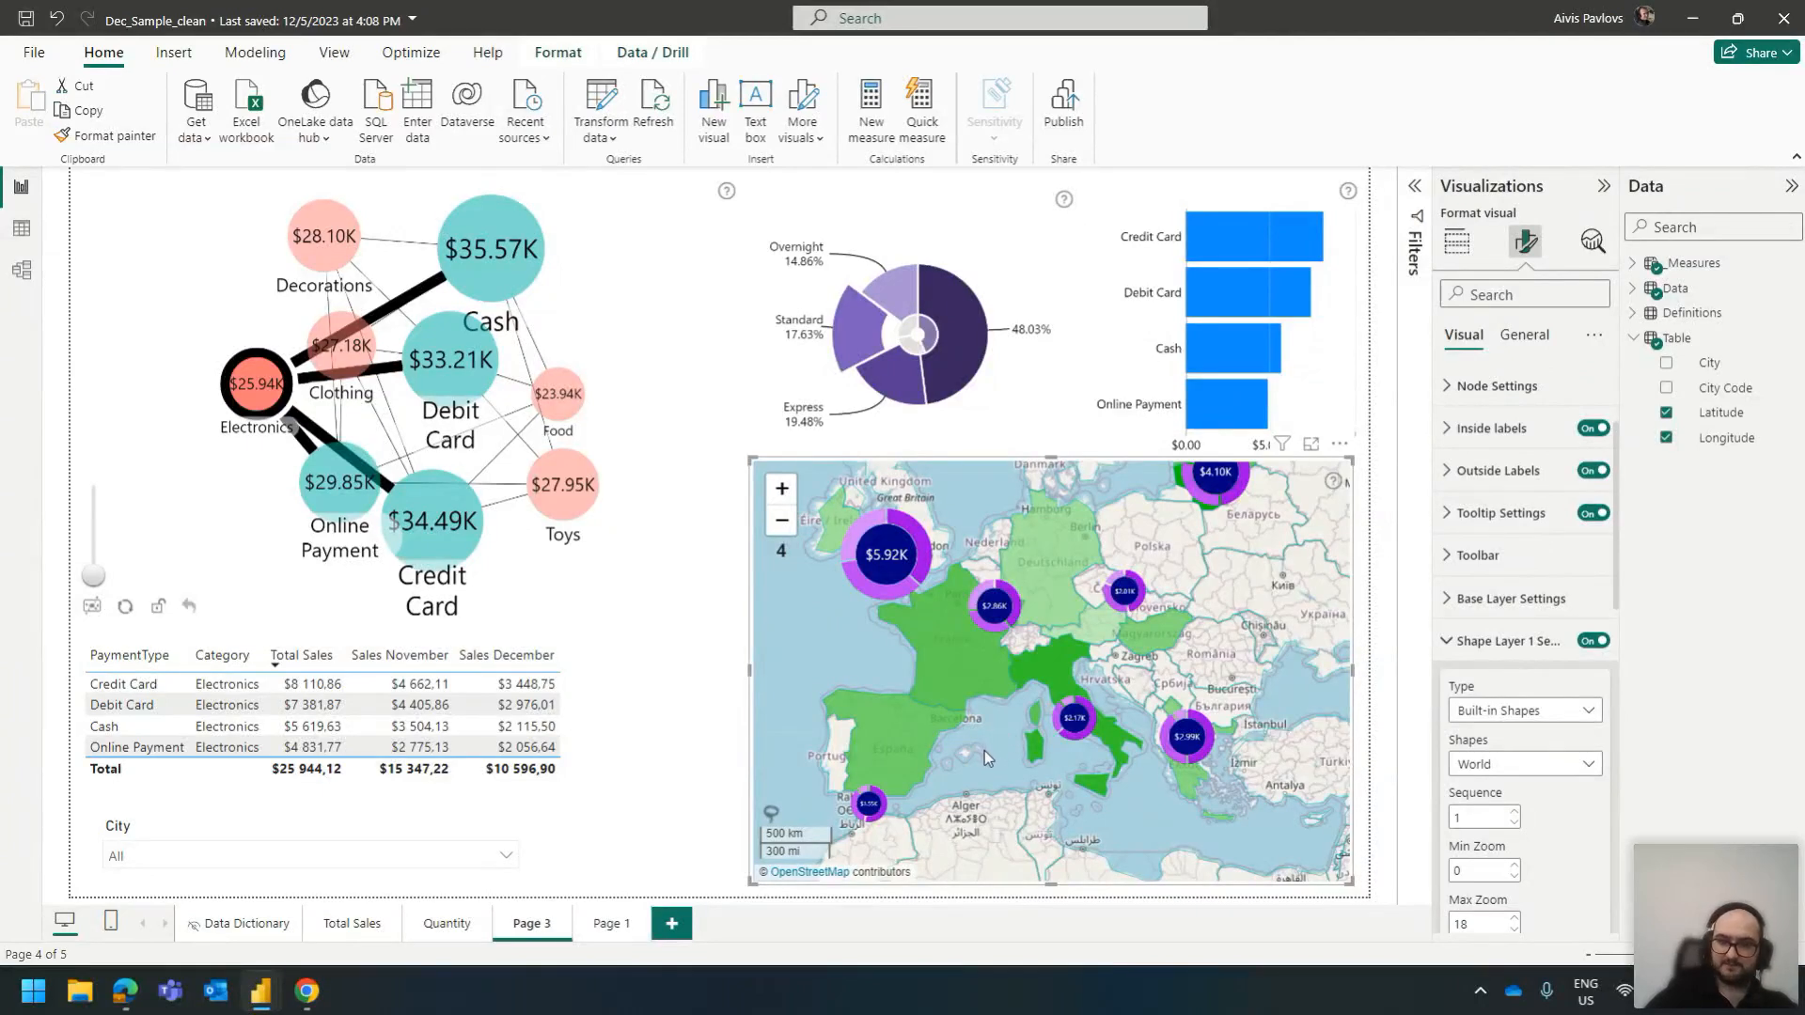
click(945, 685)
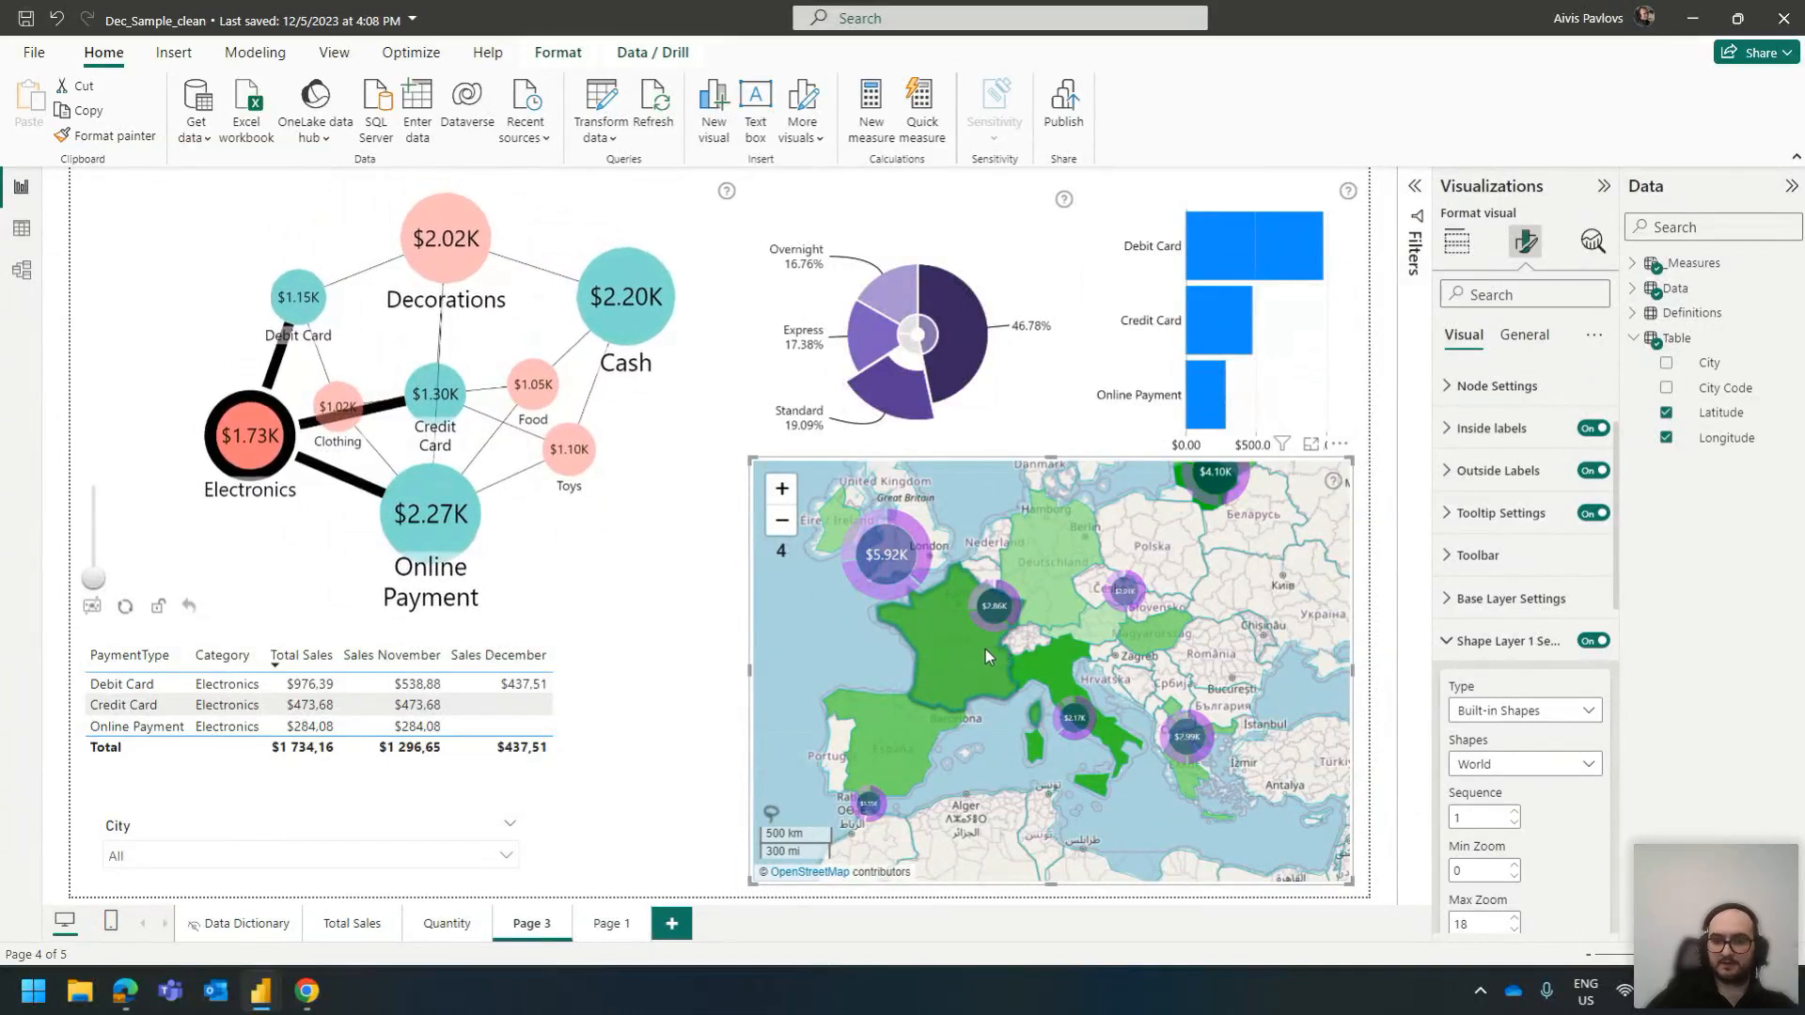
Clear the France selection on the map and the Electronics selection in the network chart, then select the map visual
drag(956, 499, 965, 554)
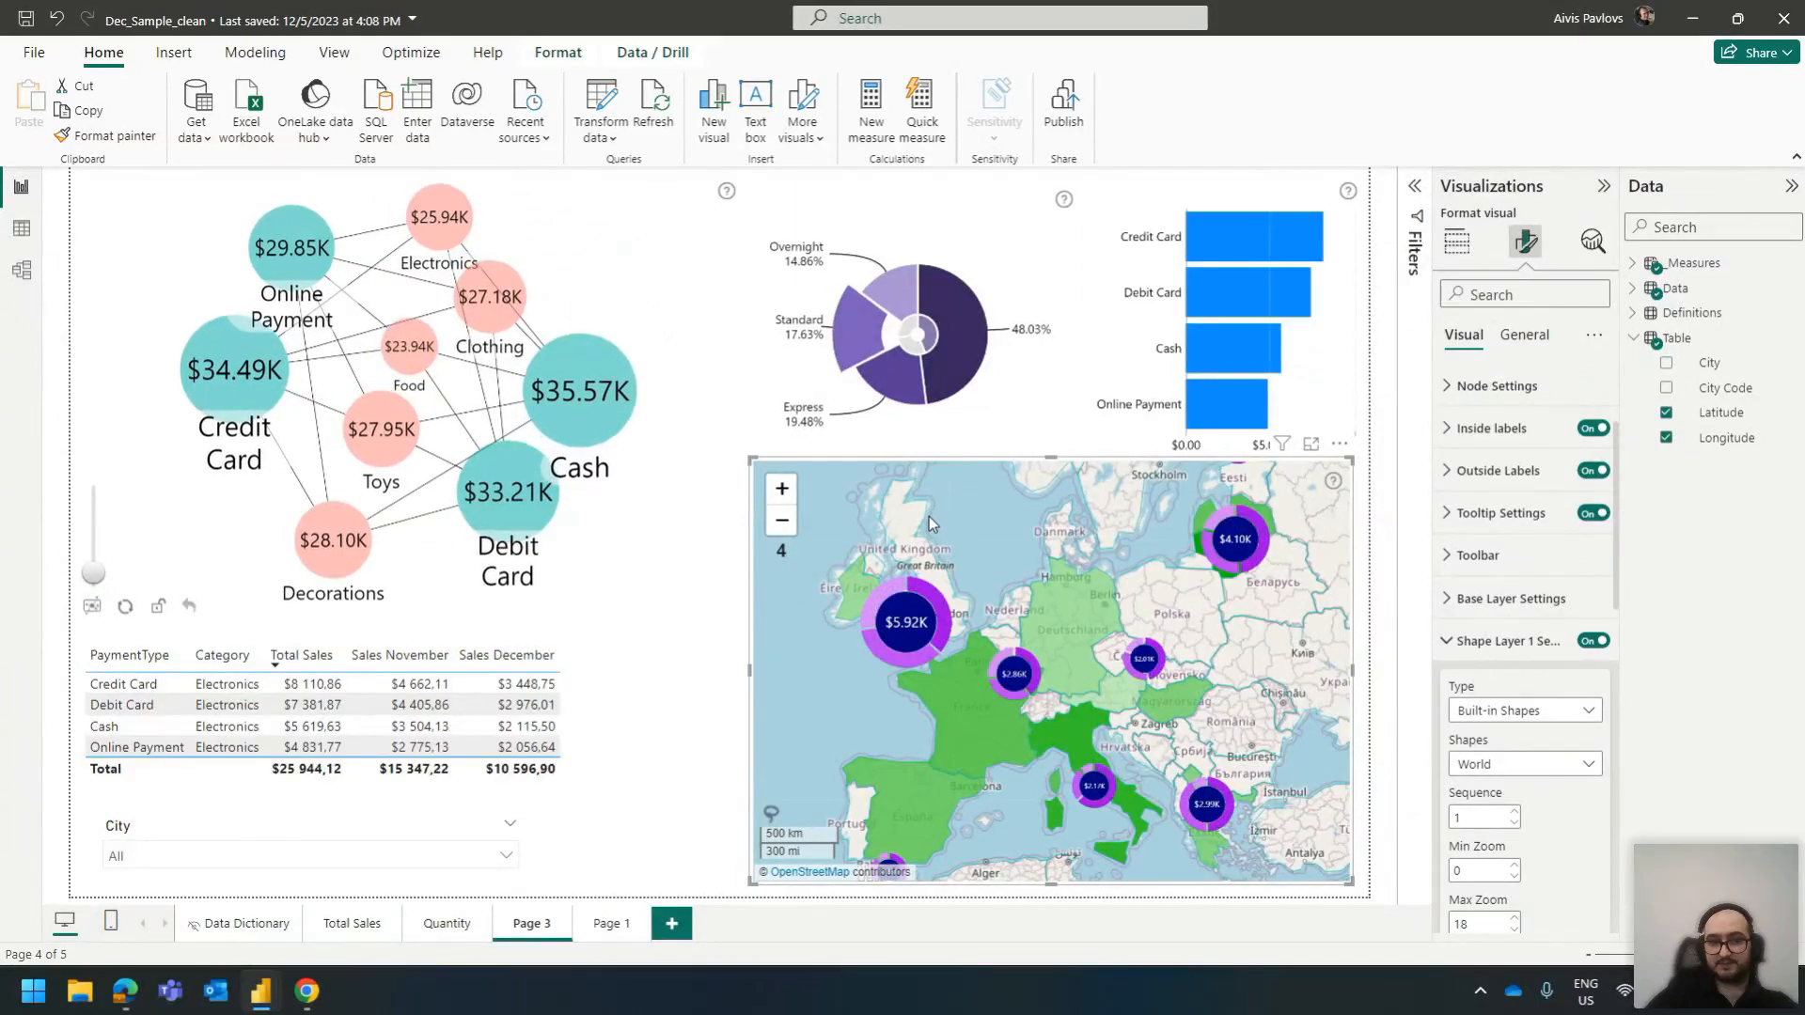
click(643, 538)
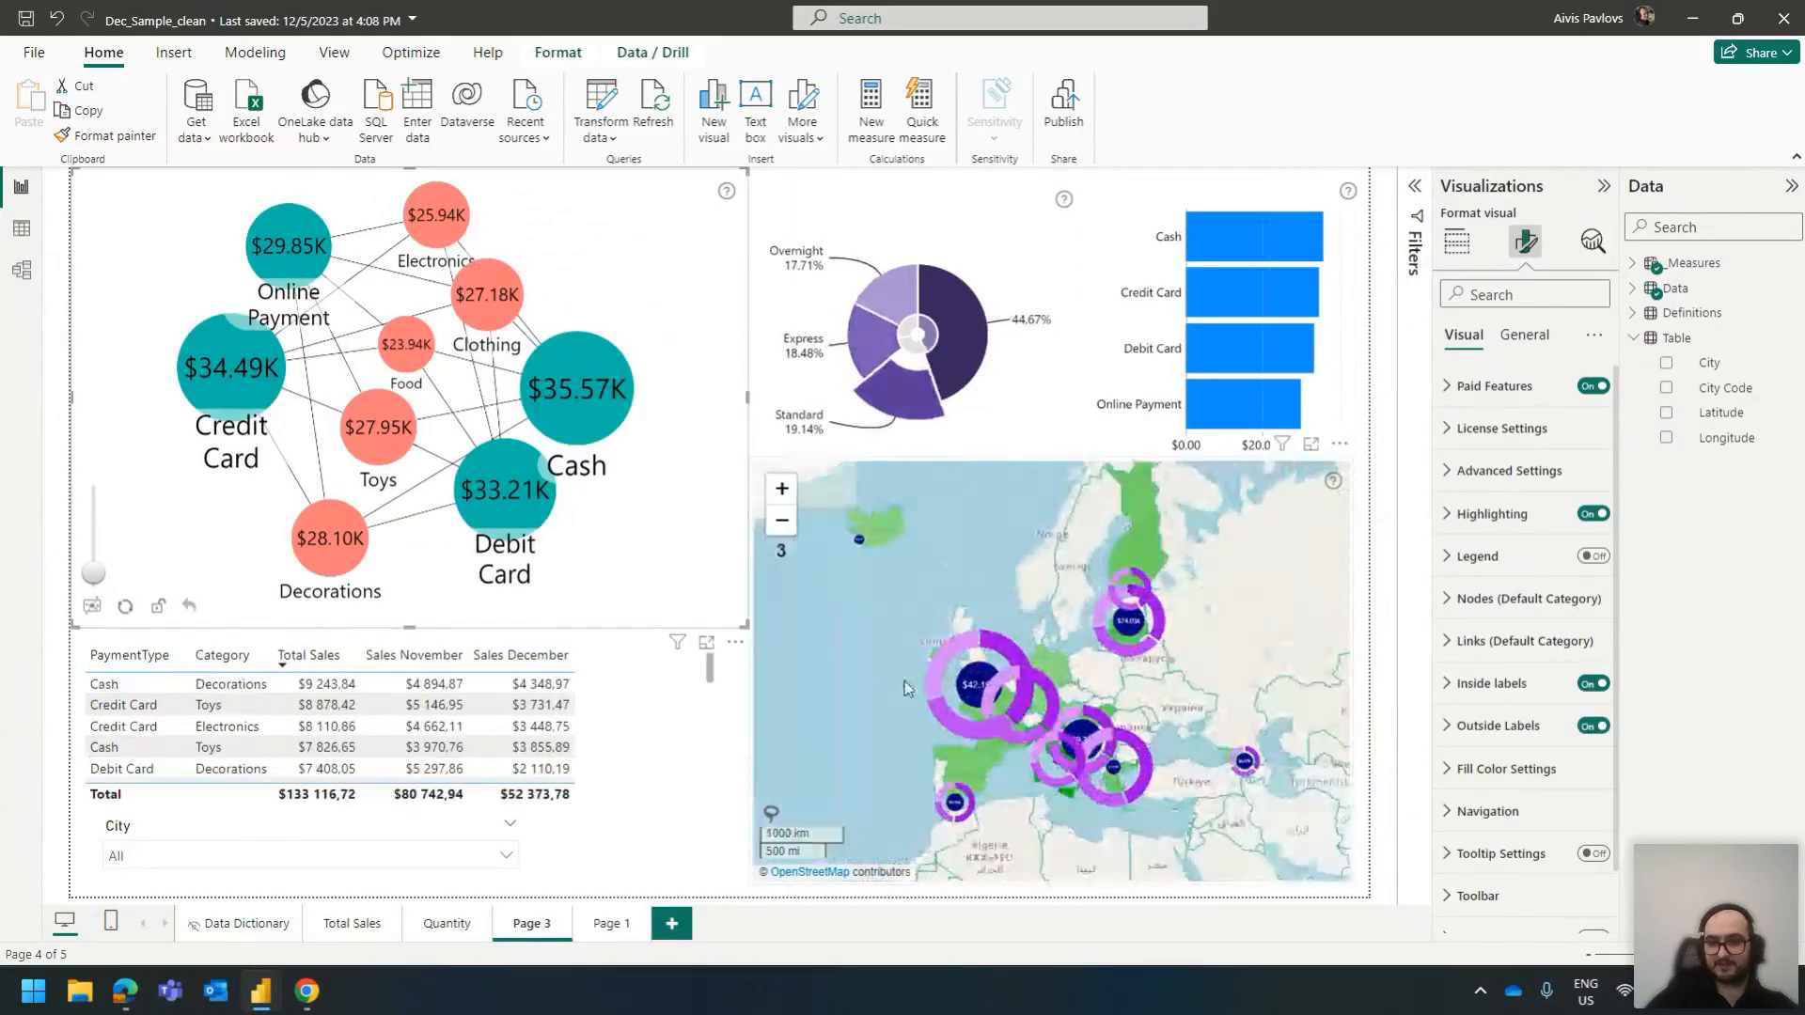
click(887, 674)
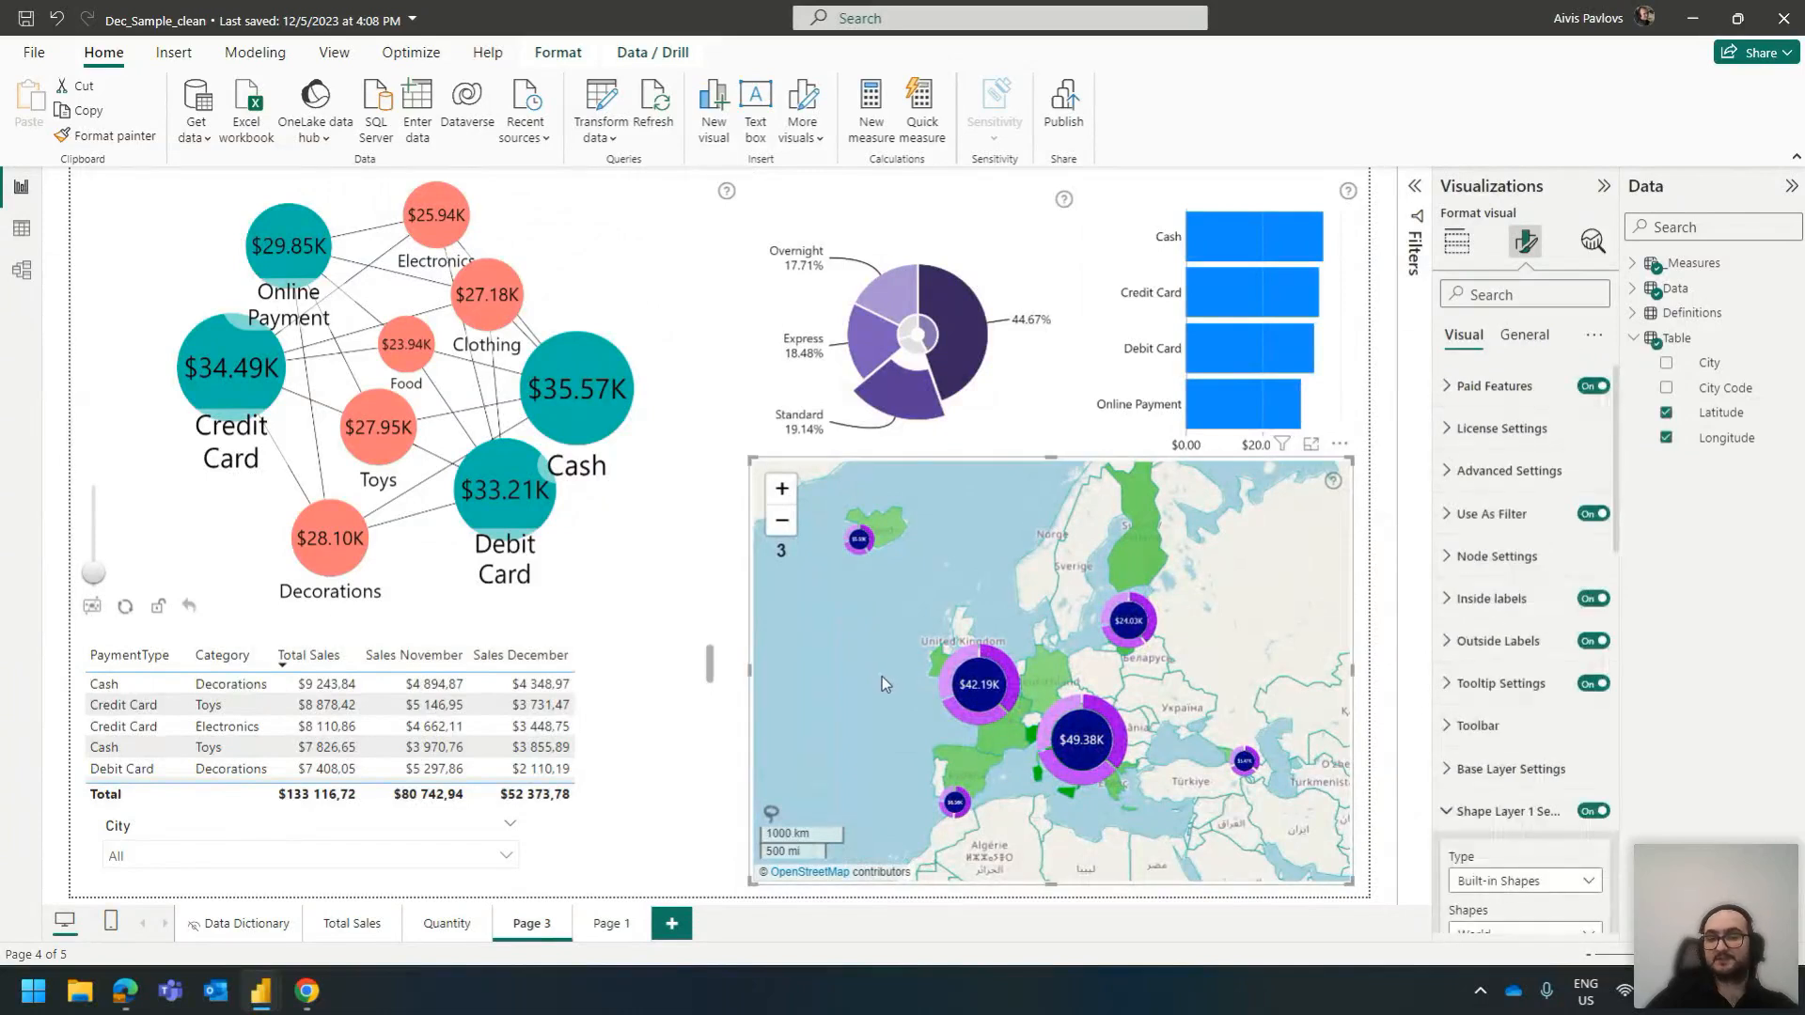
Review the available layer types in the map's Shape Layer 1 Settings and turn that shape layer off
scroll(1553, 747, down, 2)
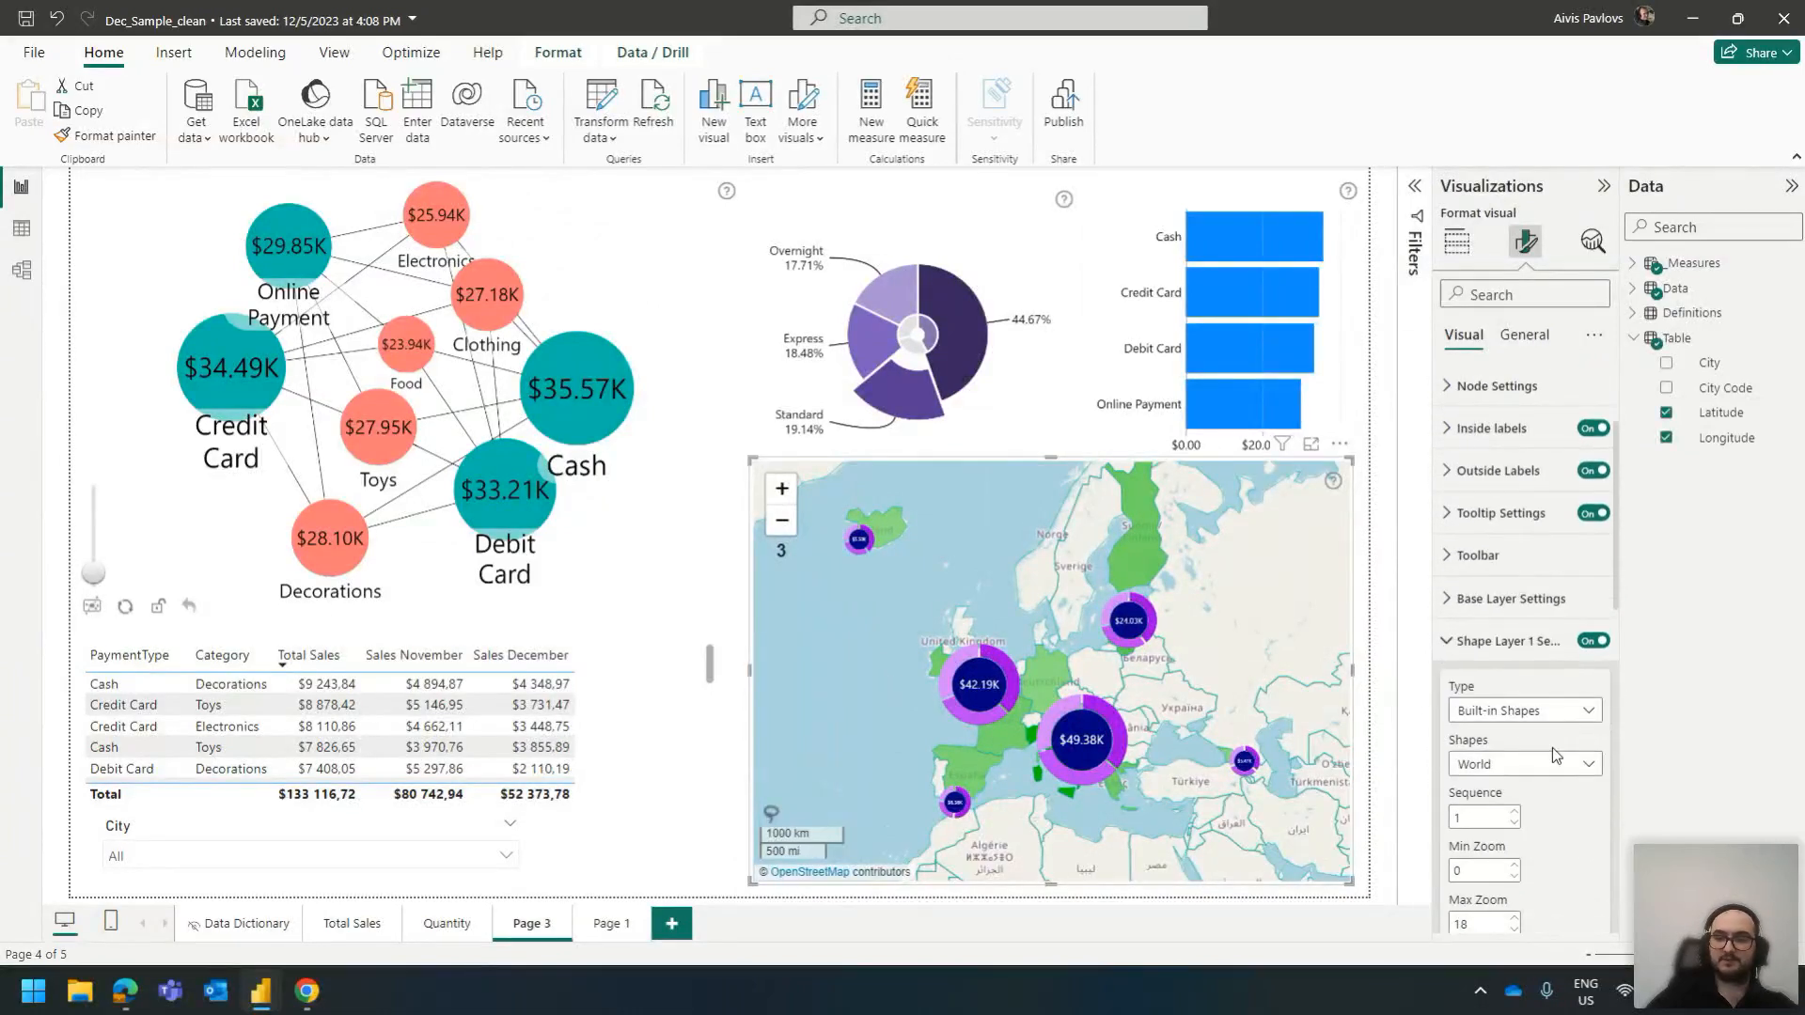
click(1553, 761)
click(1523, 711)
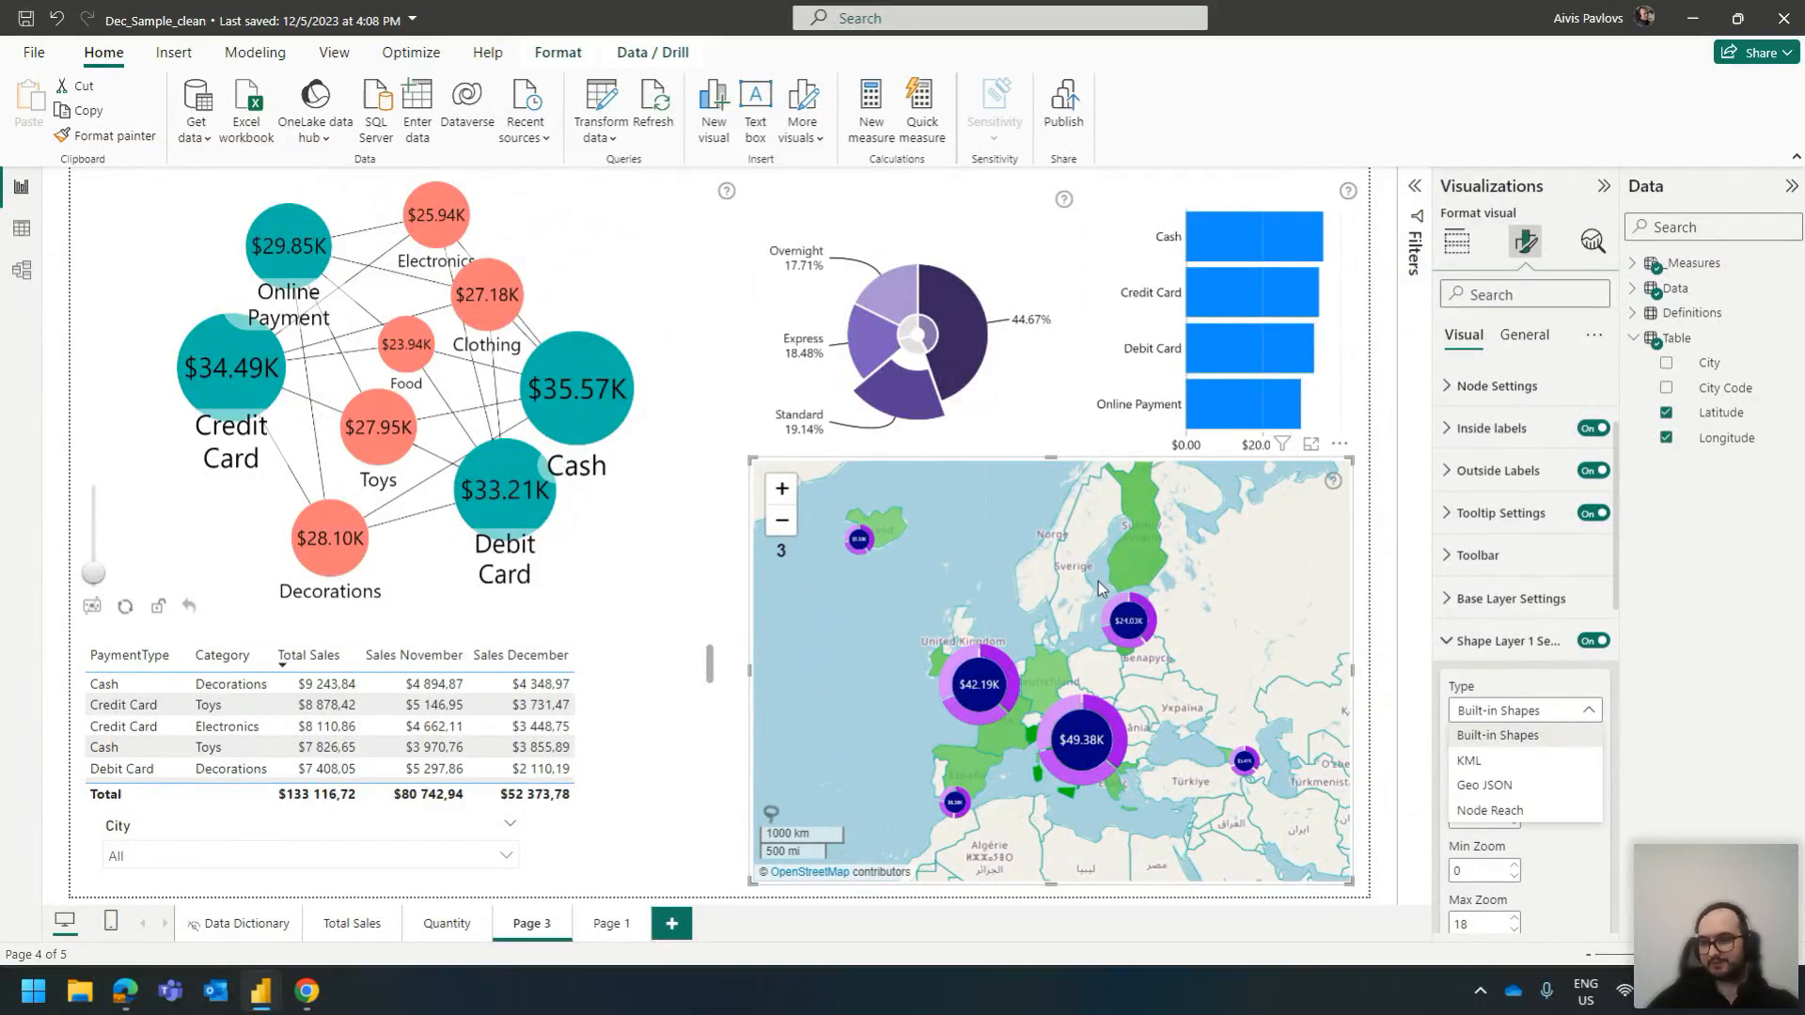
click(1495, 655)
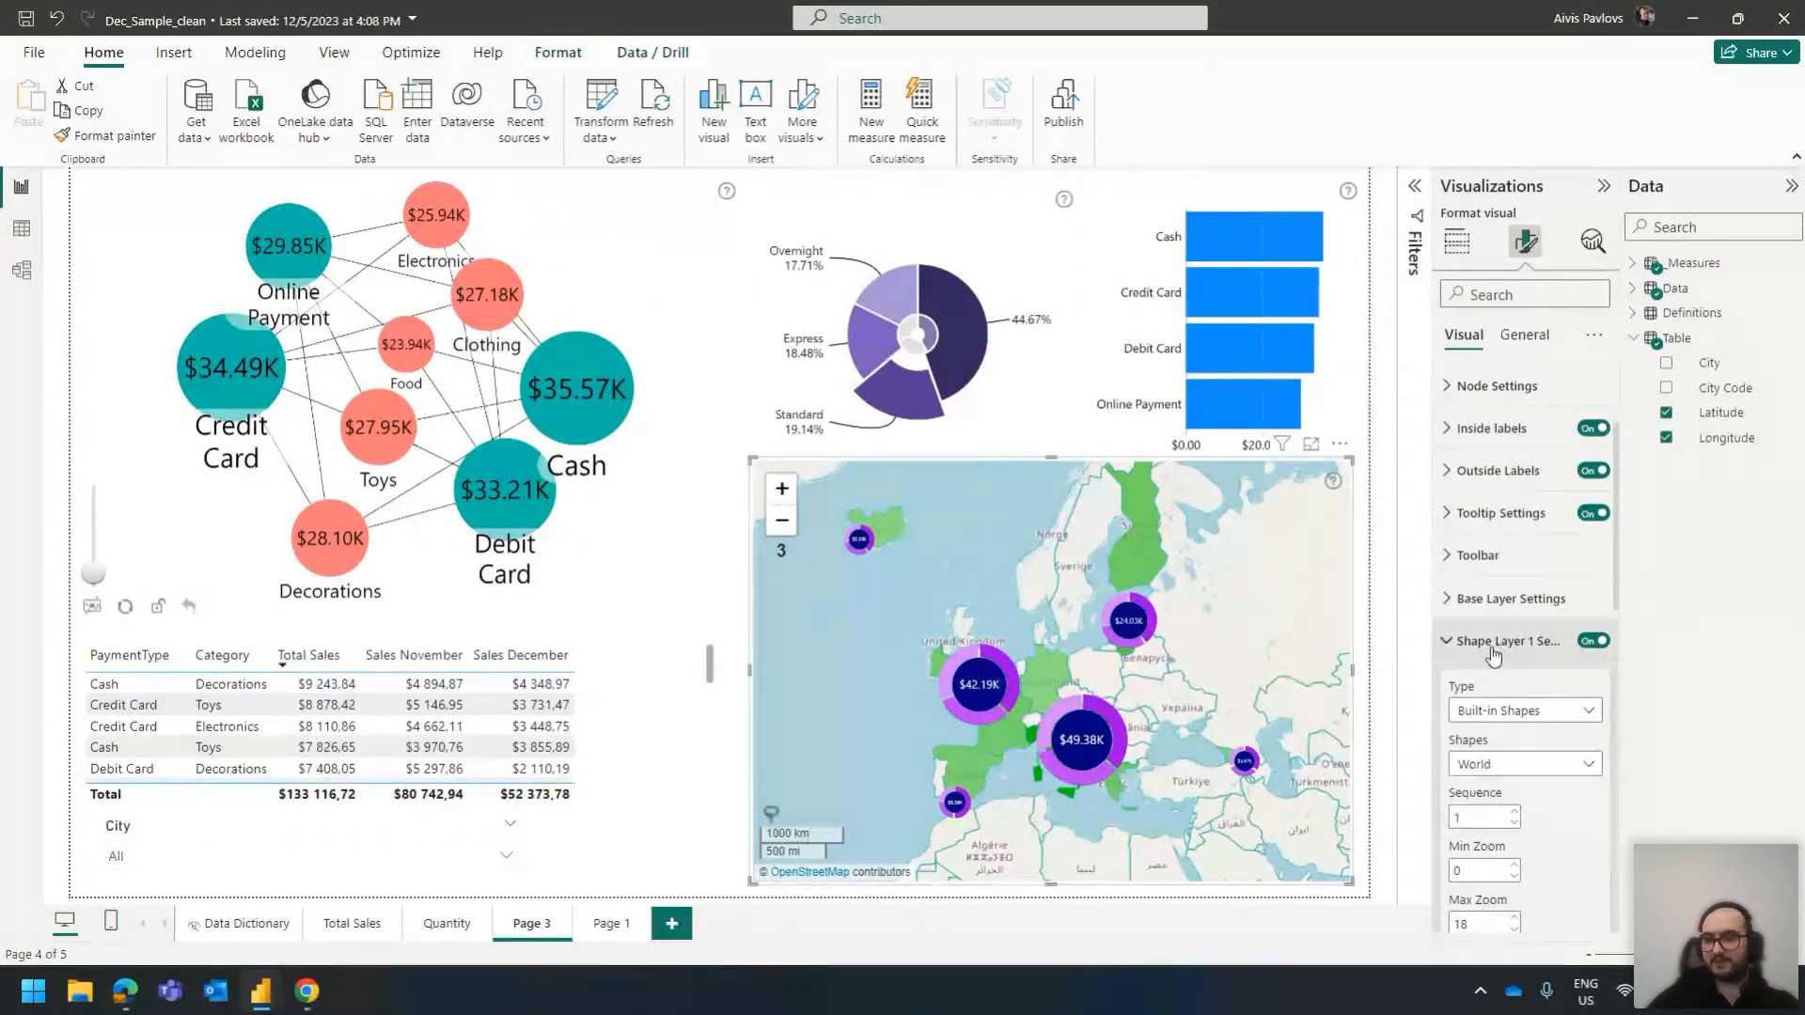
click(1594, 640)
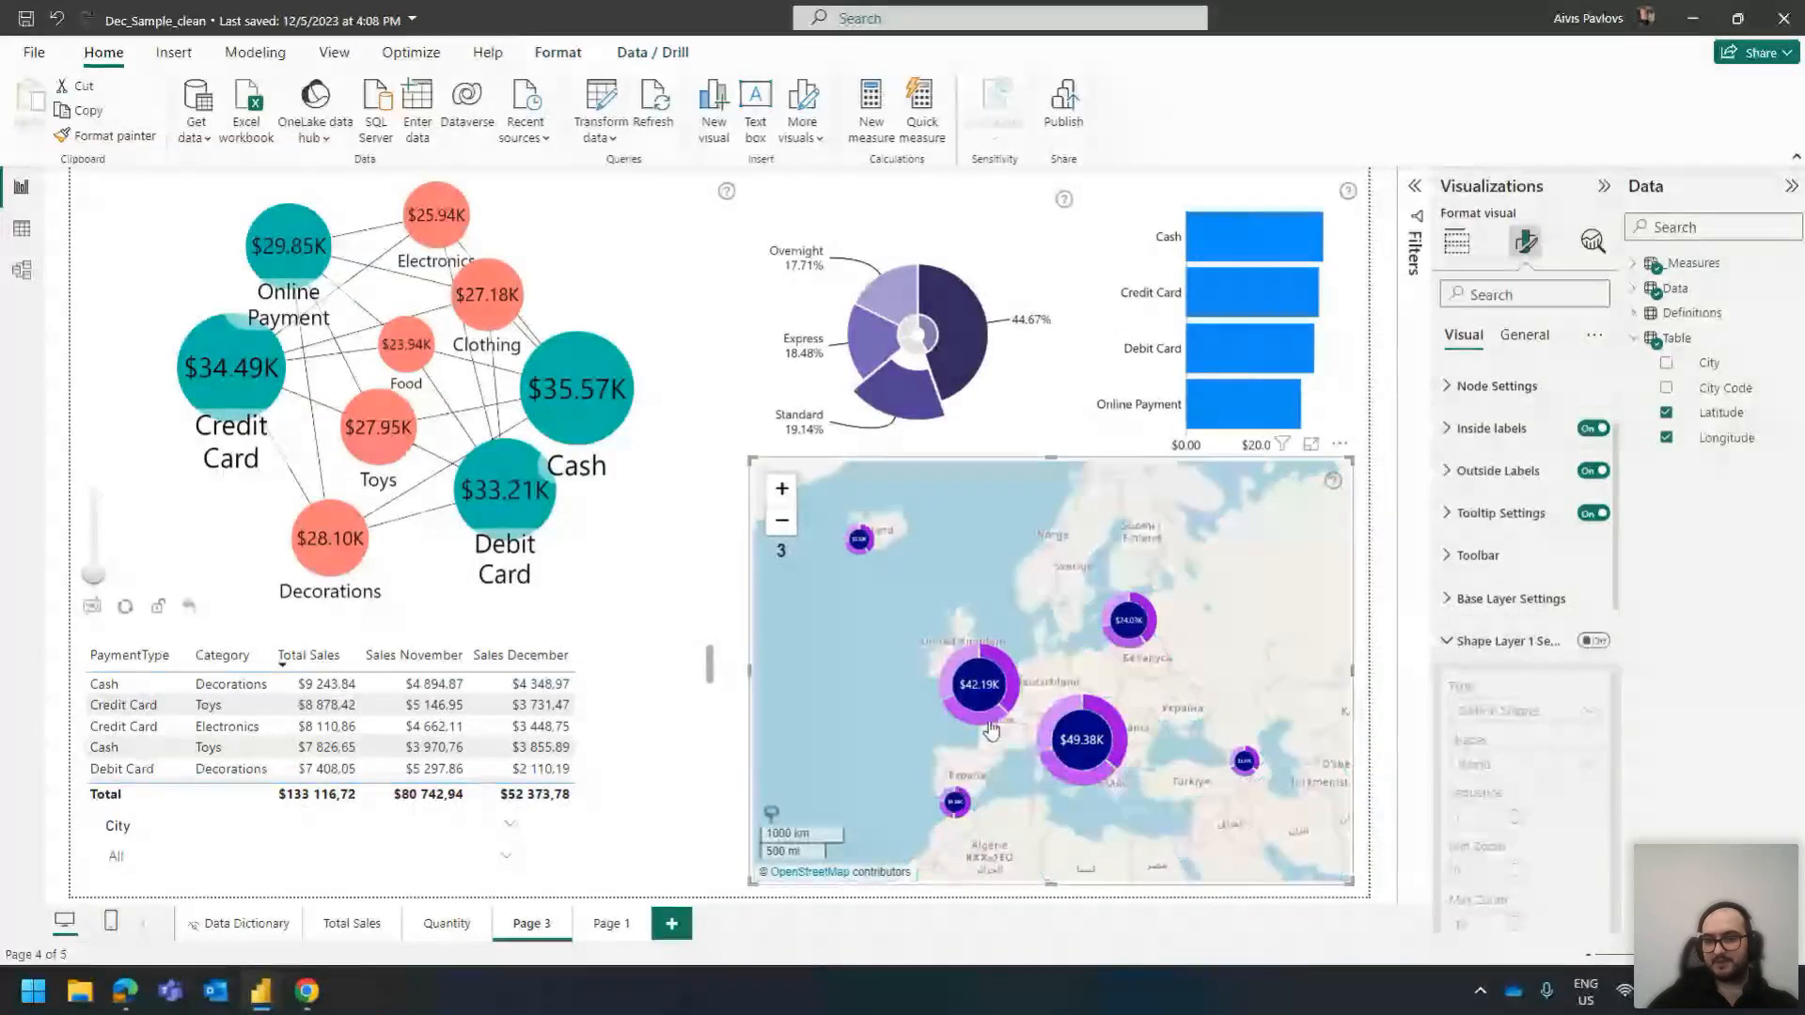
Drill into the sales cluster over France on the map, then clear that selection
scroll(1023, 705, up, 1)
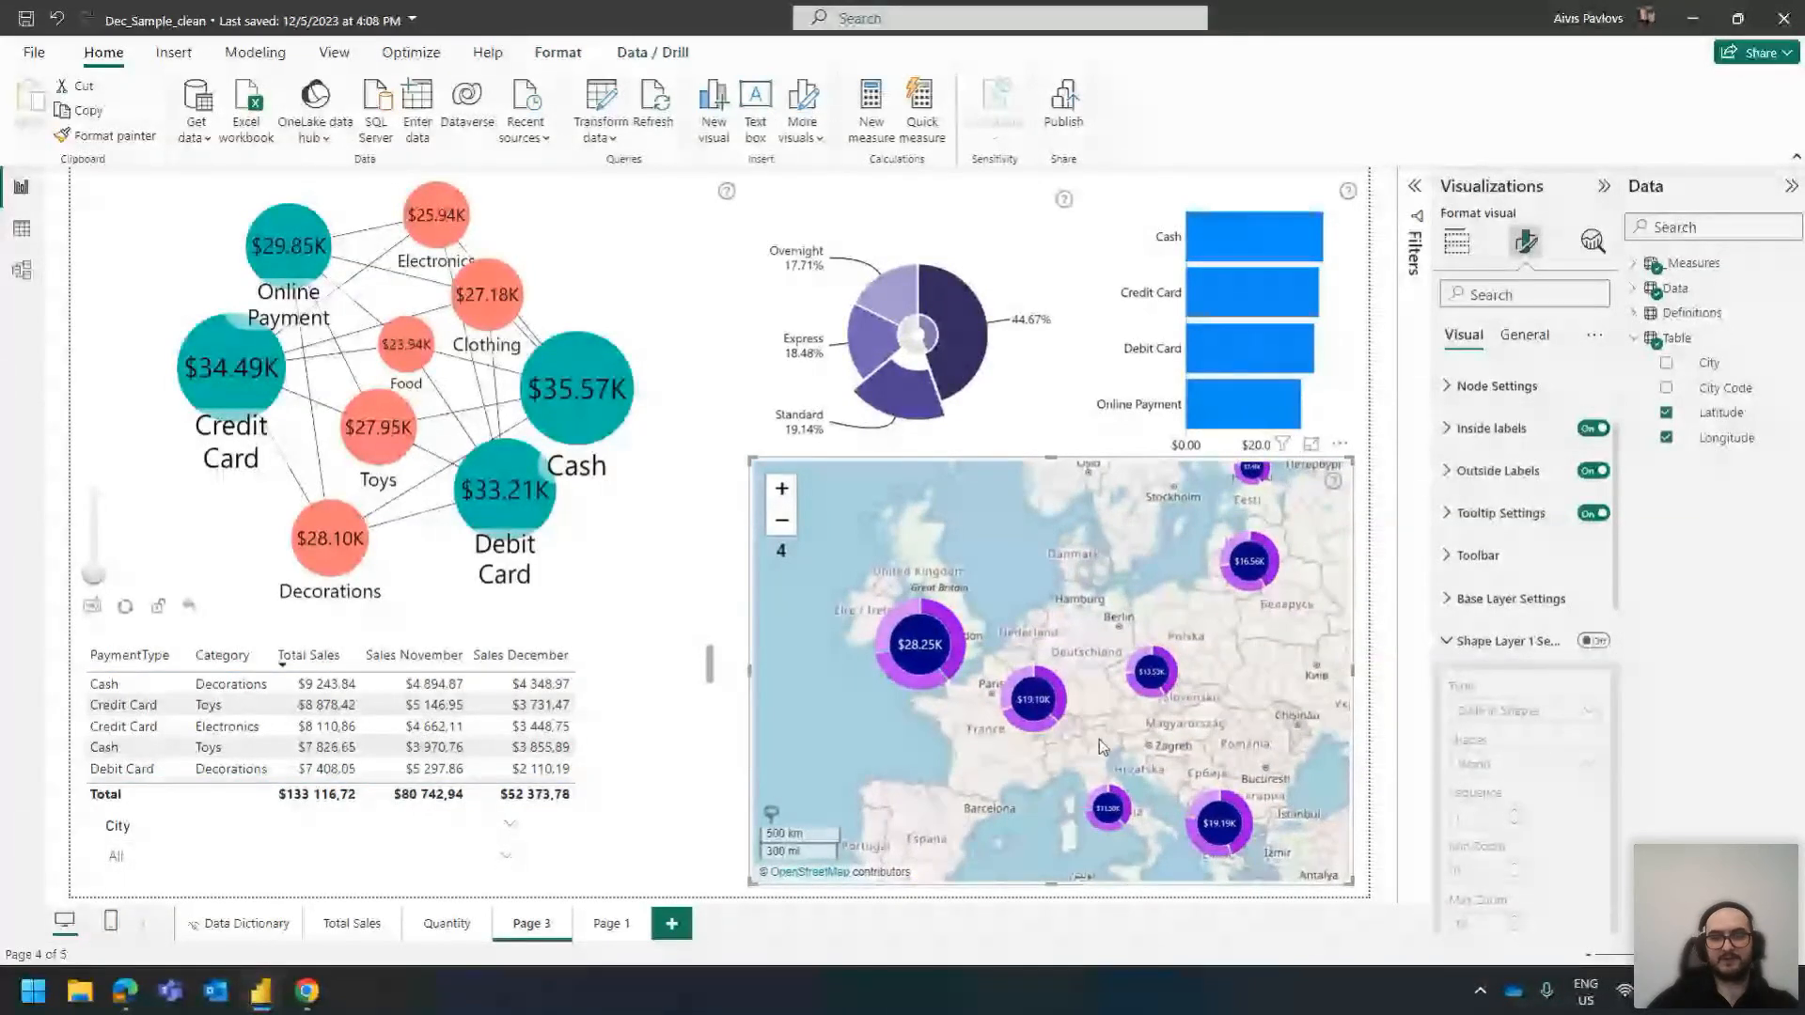
click(1038, 711)
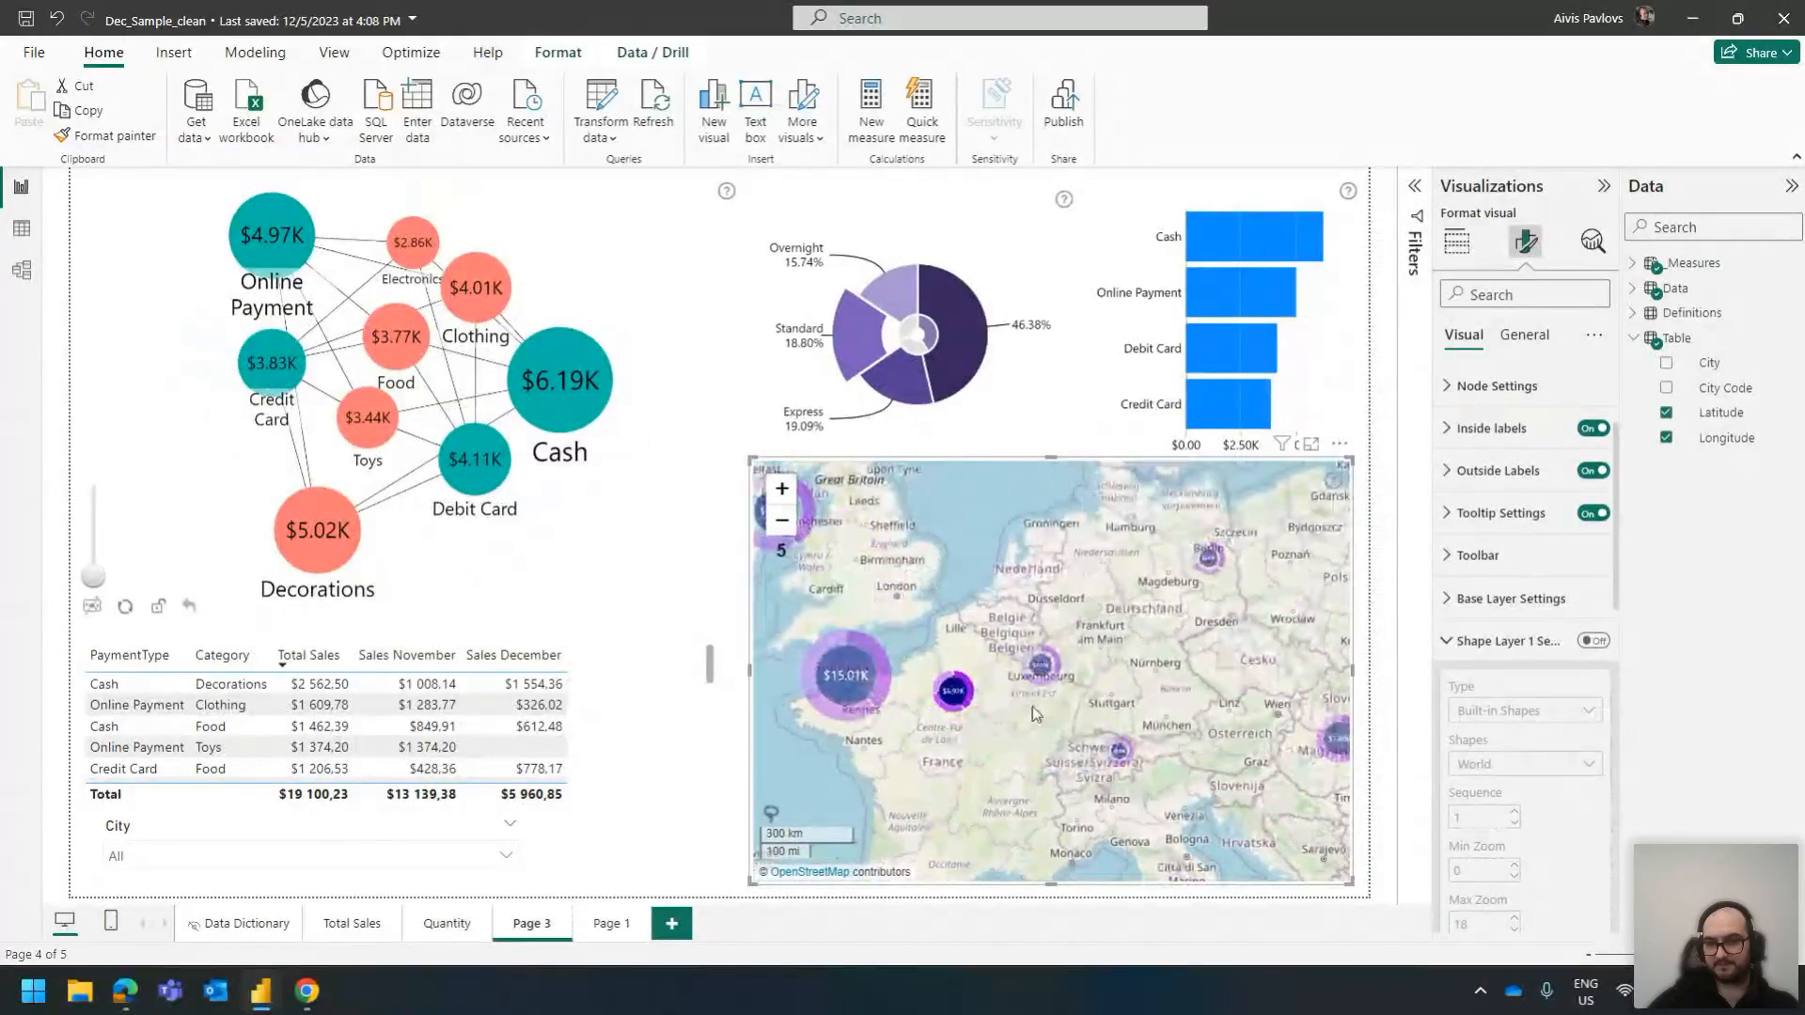
click(1029, 783)
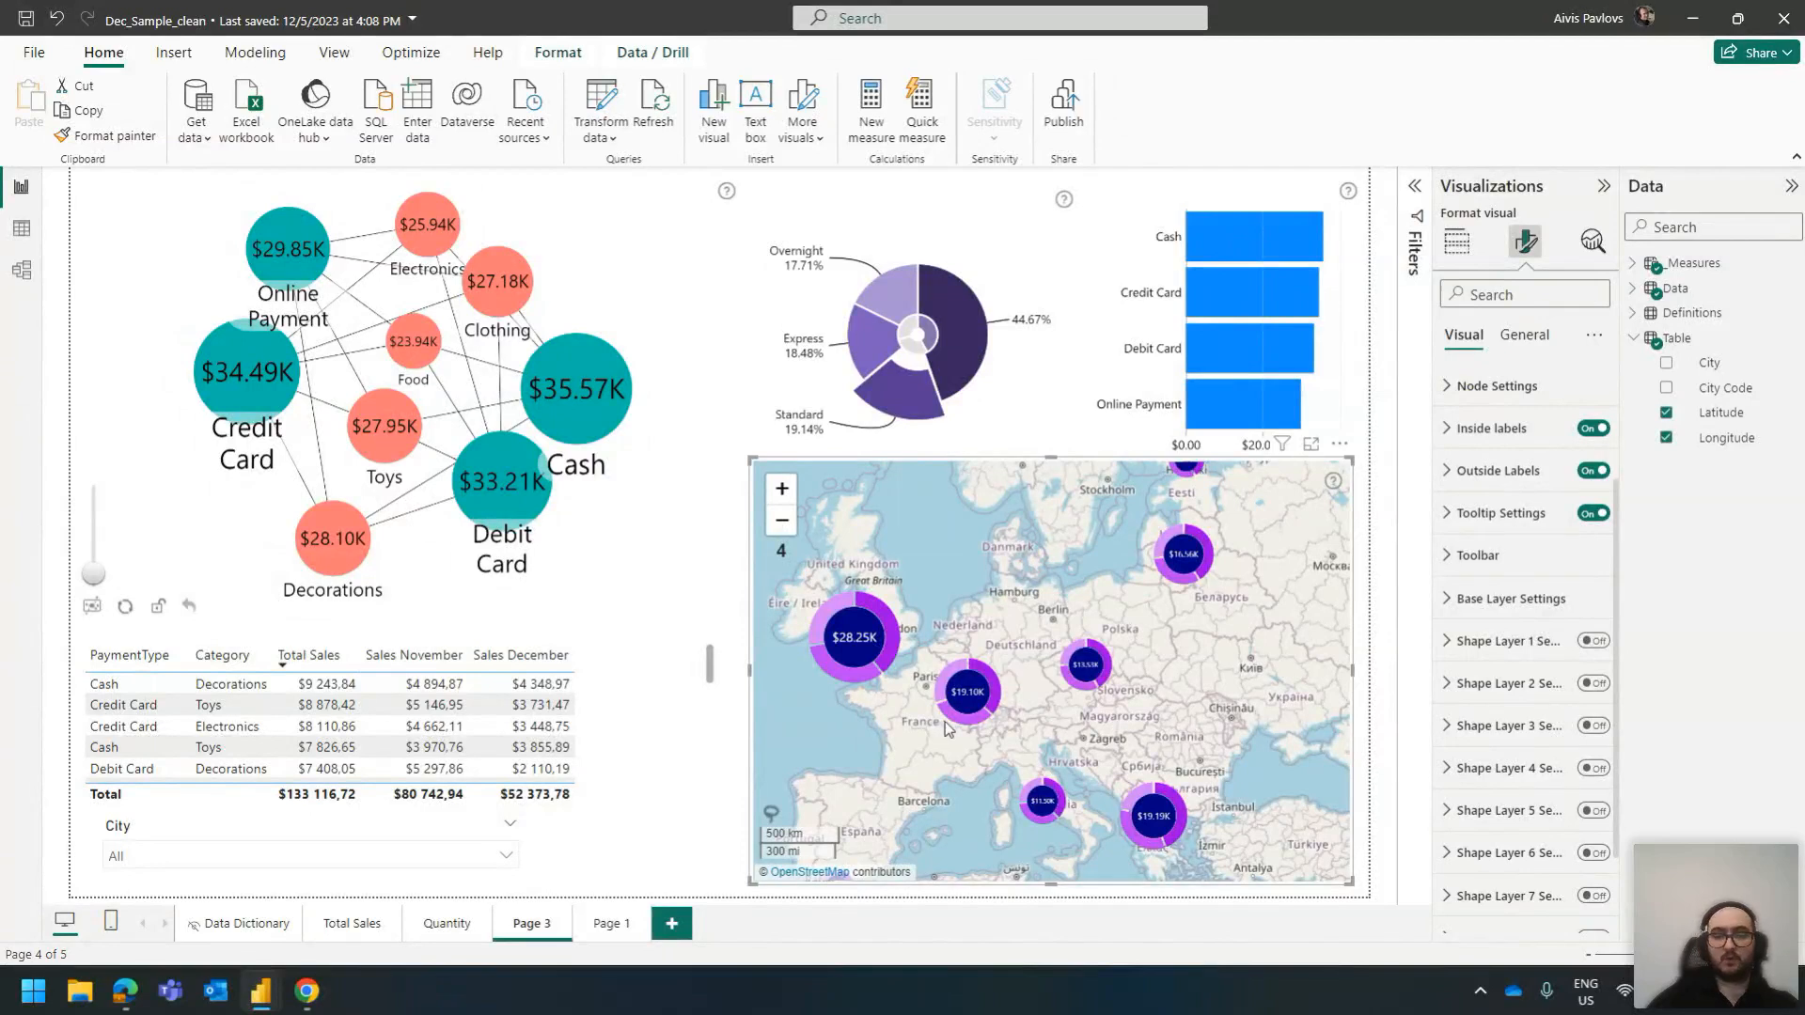
scroll(948, 696, down, 1)
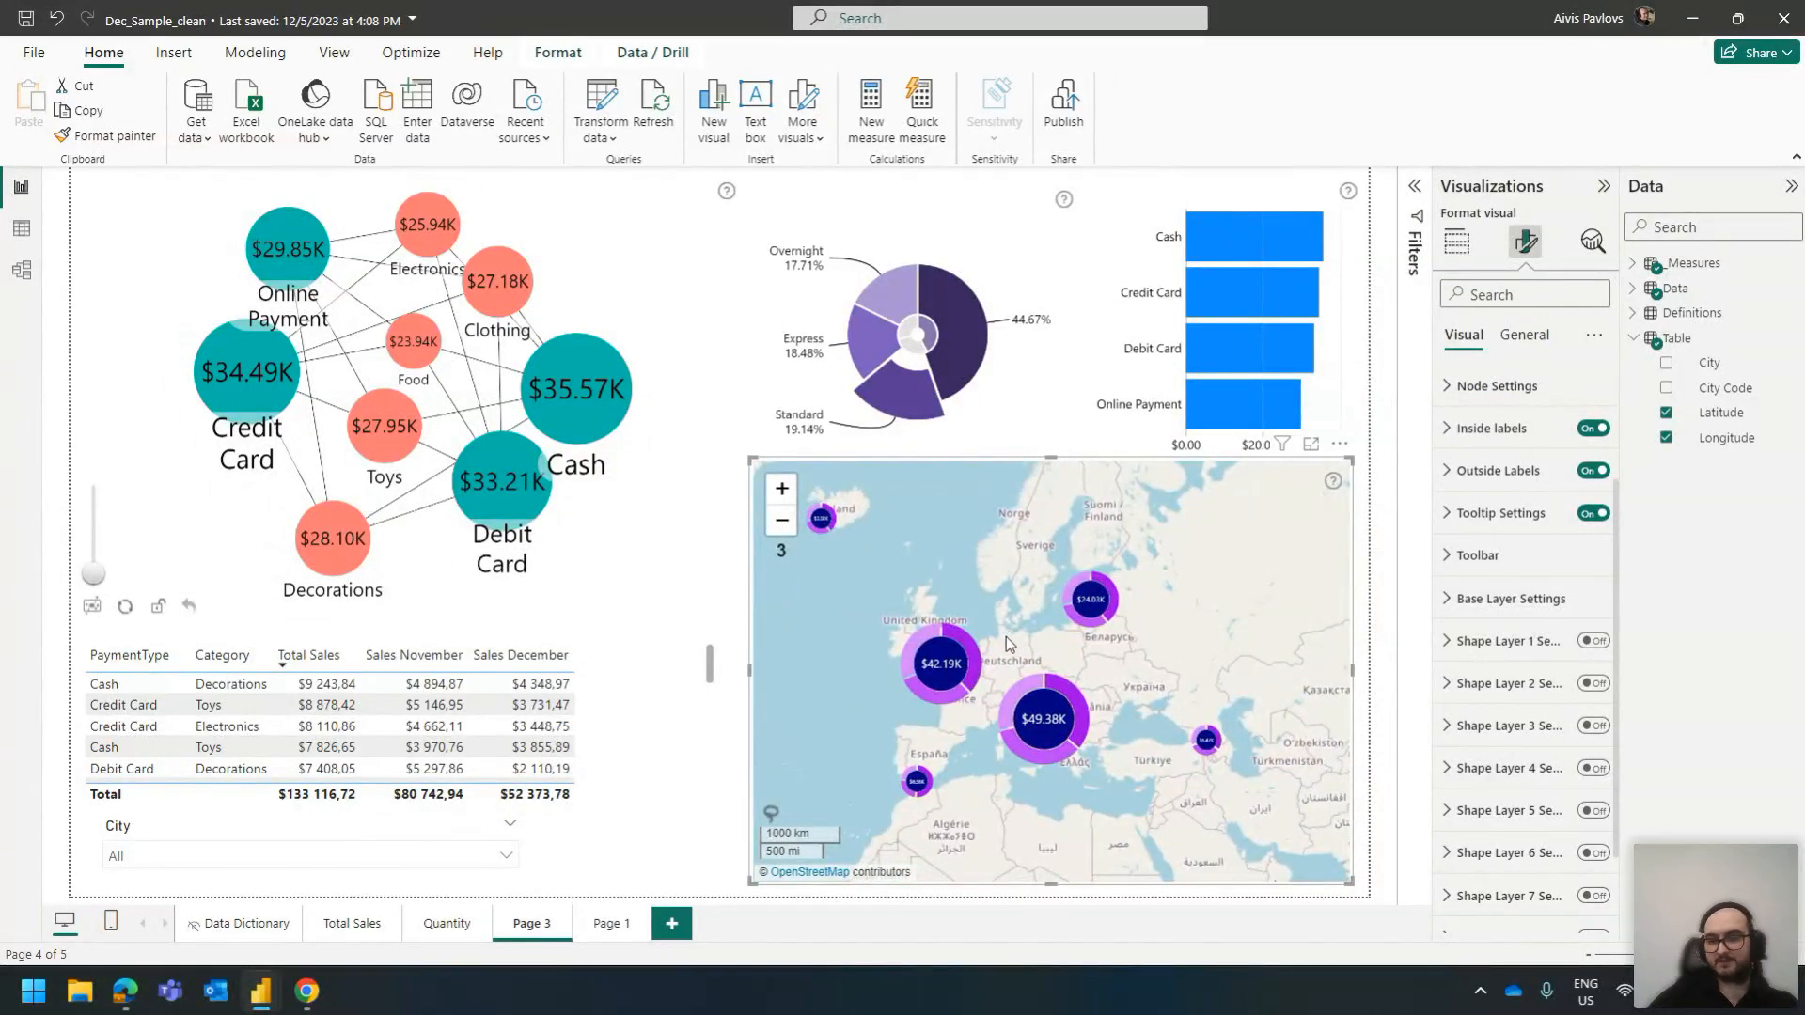
scroll(1008, 639, up, 1)
scroll(1047, 583, down, 1)
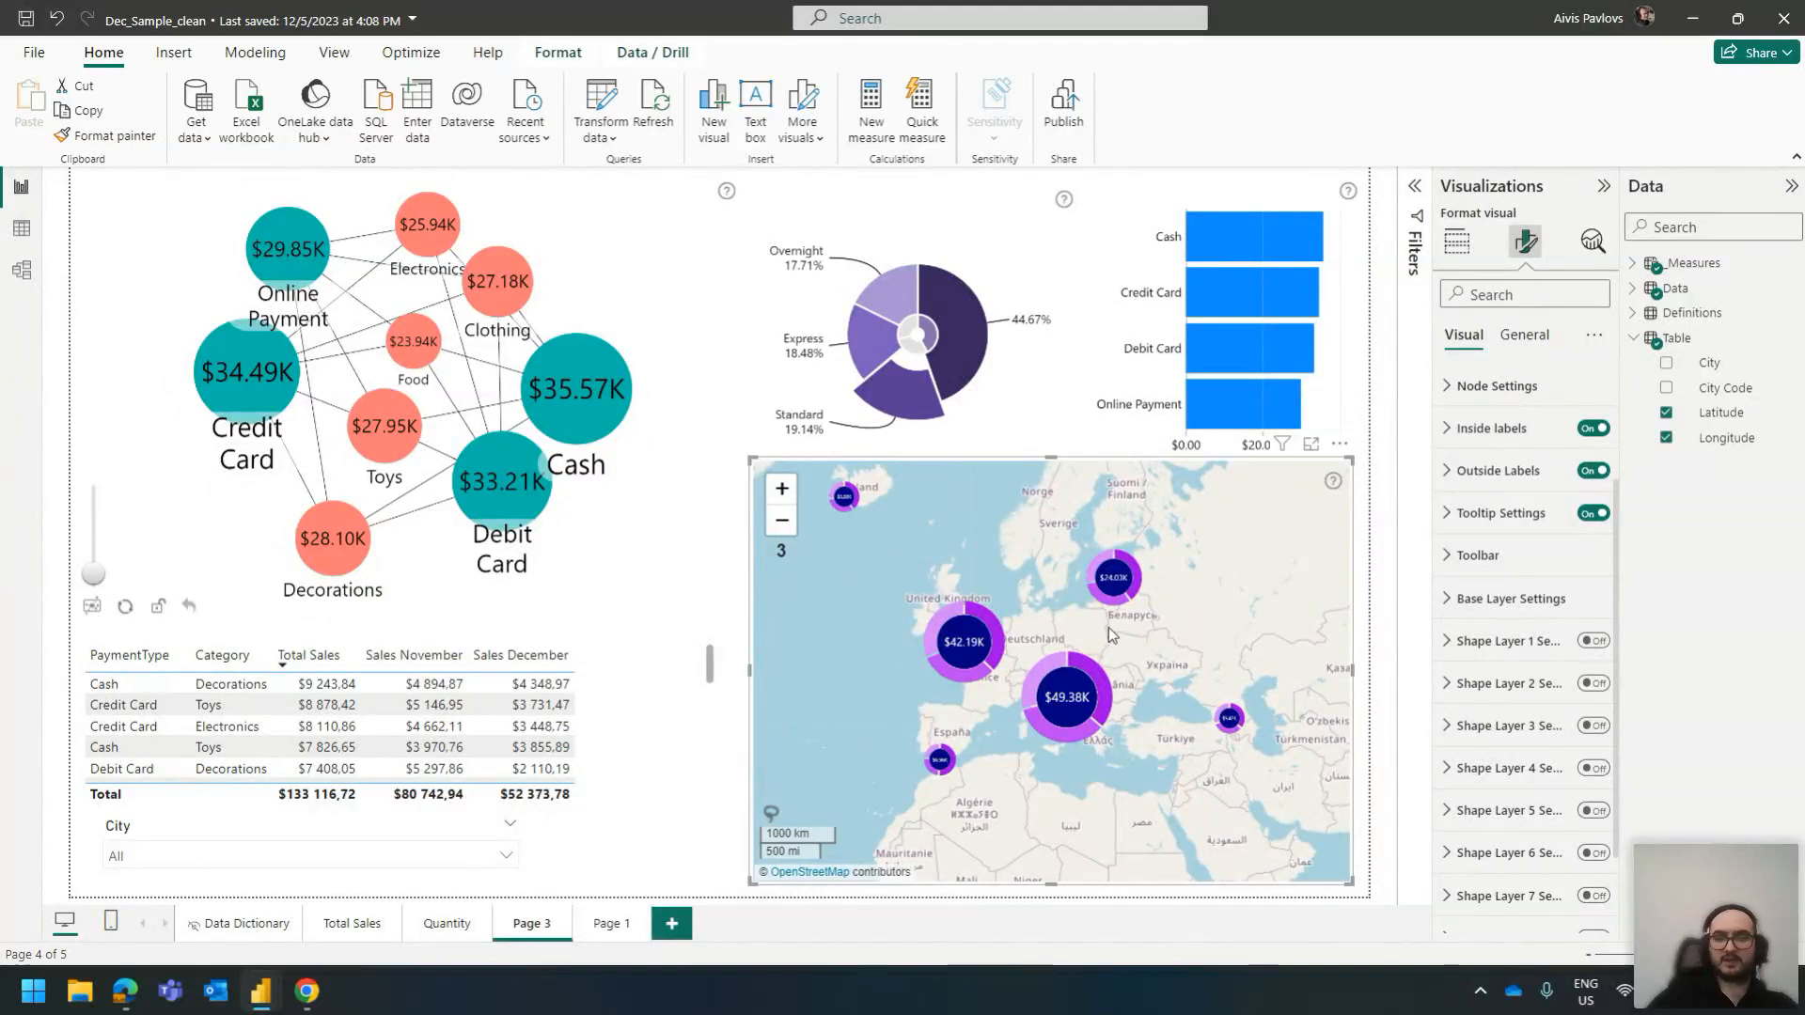
scroll(1190, 564, up, 3)
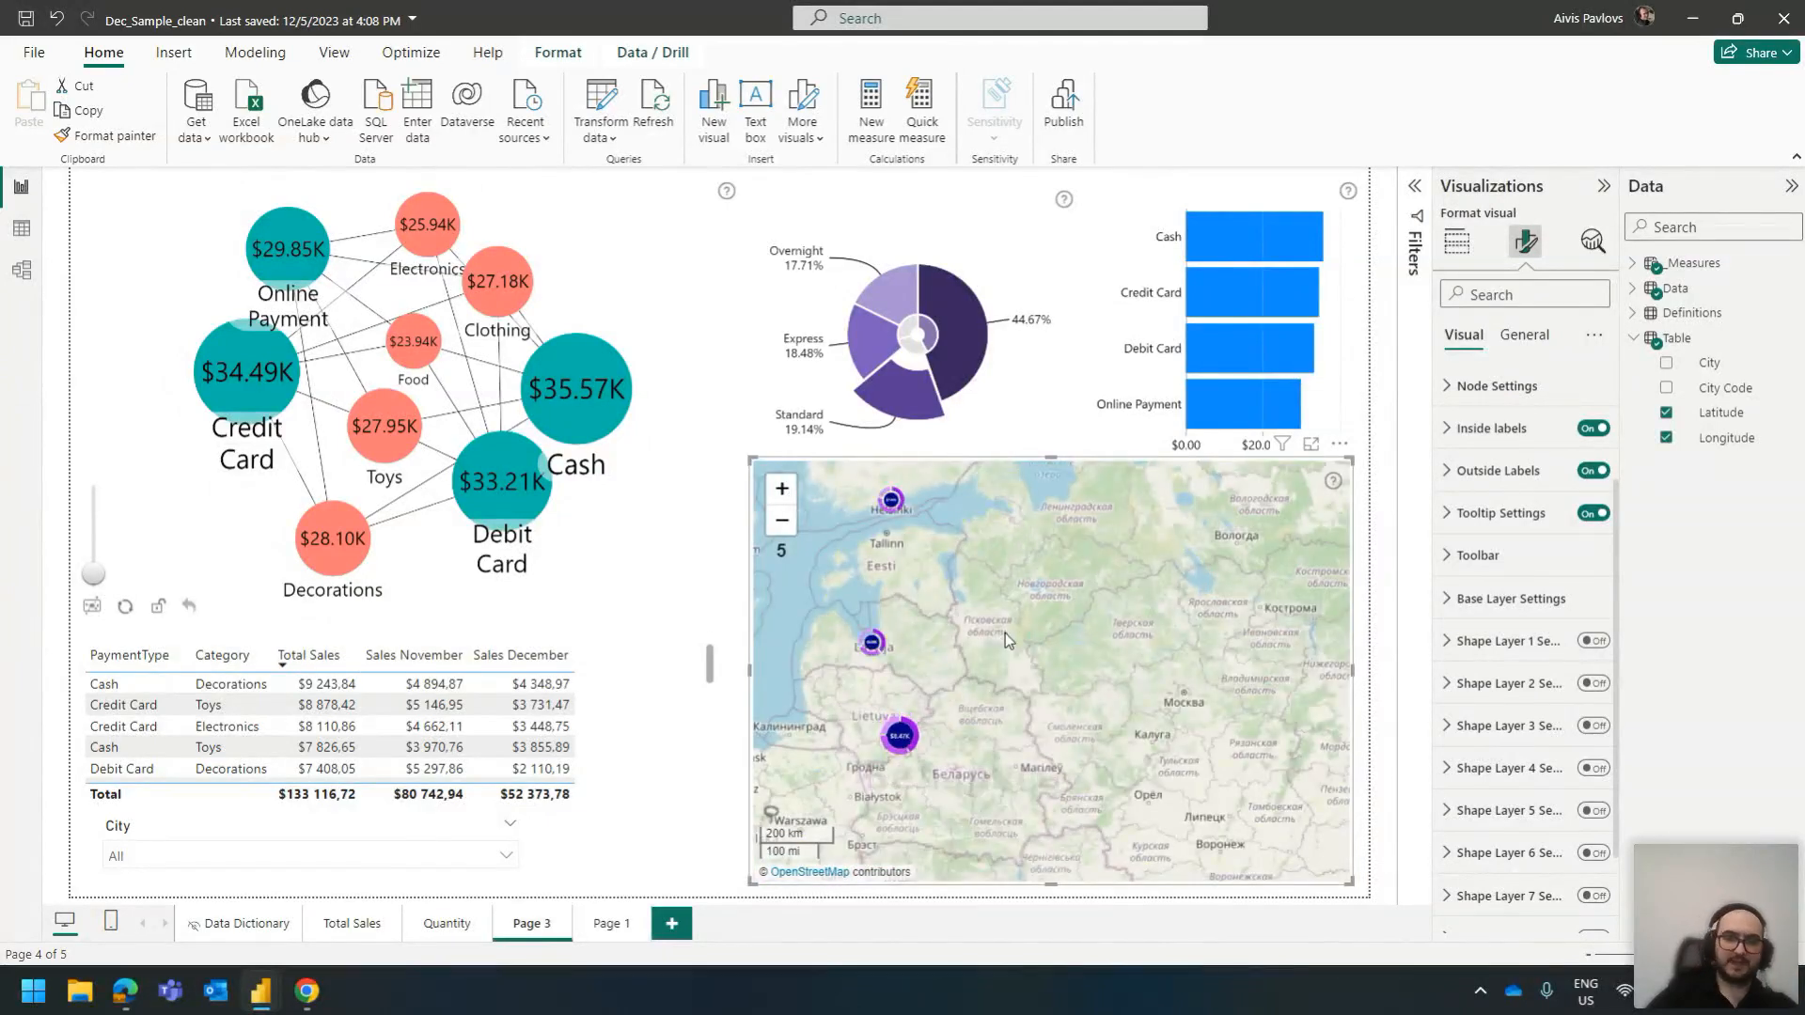
scroll(1184, 617, up, 2)
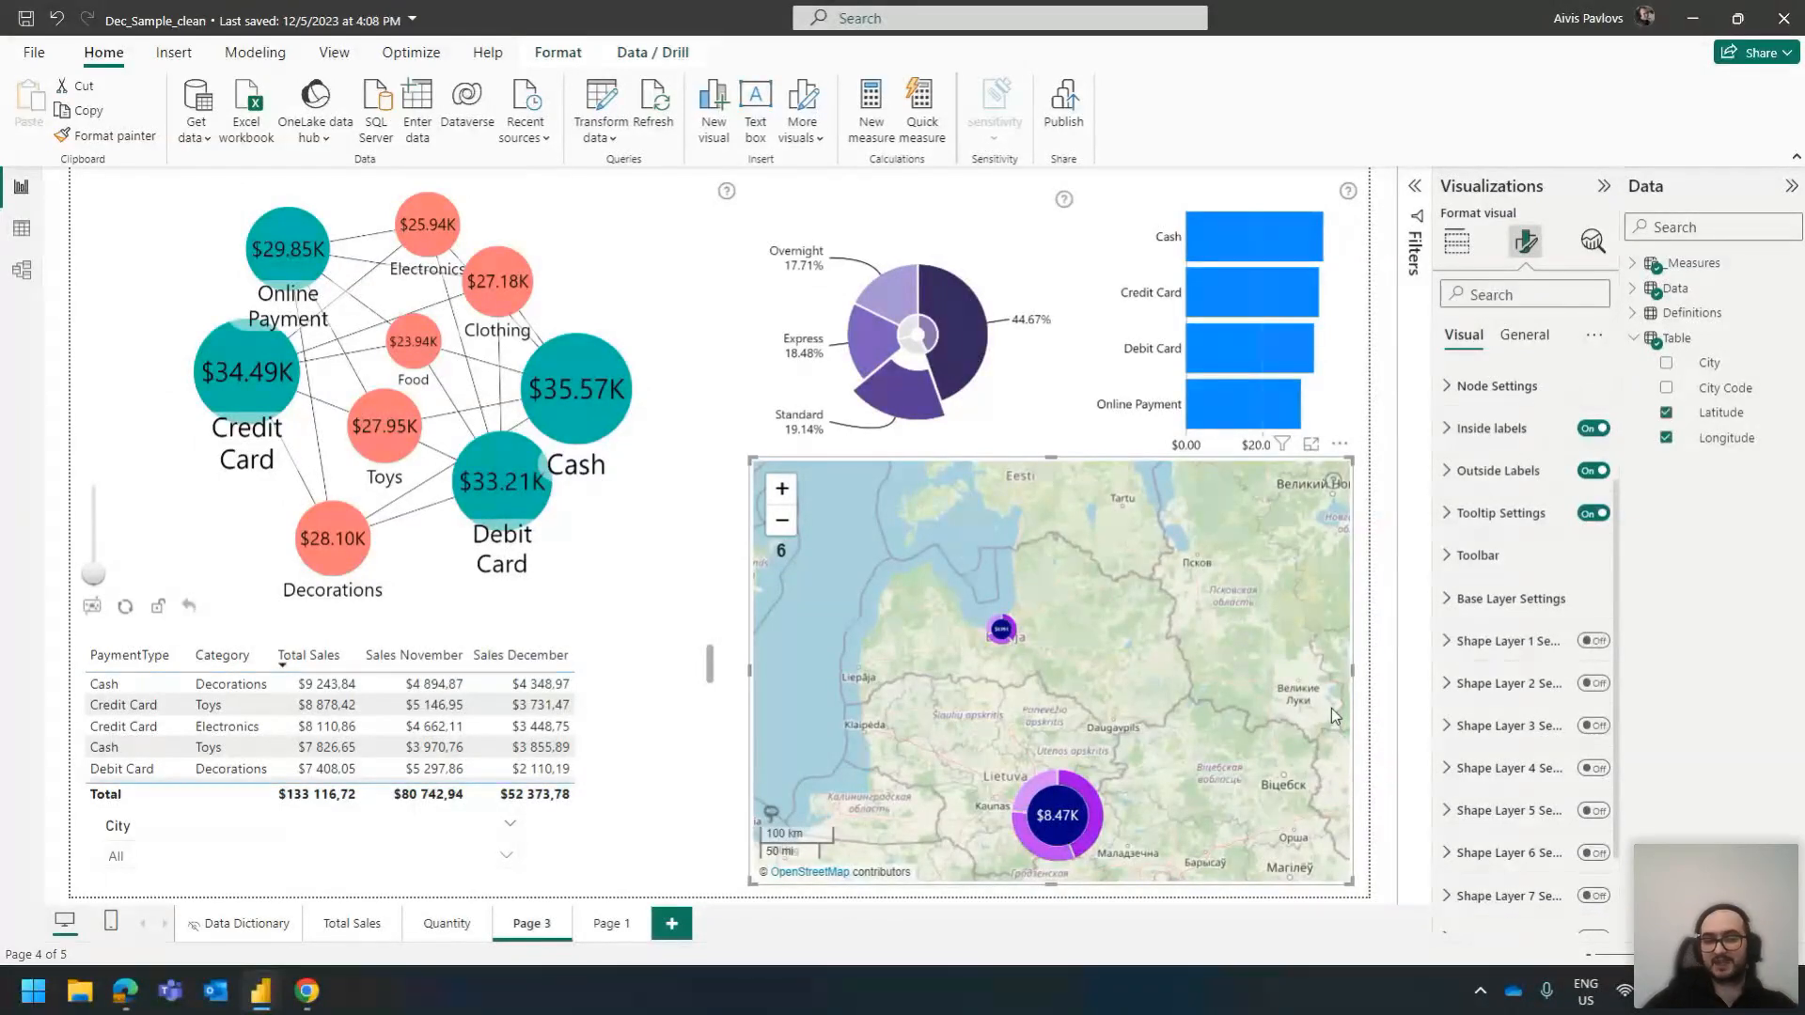
click(327, 860)
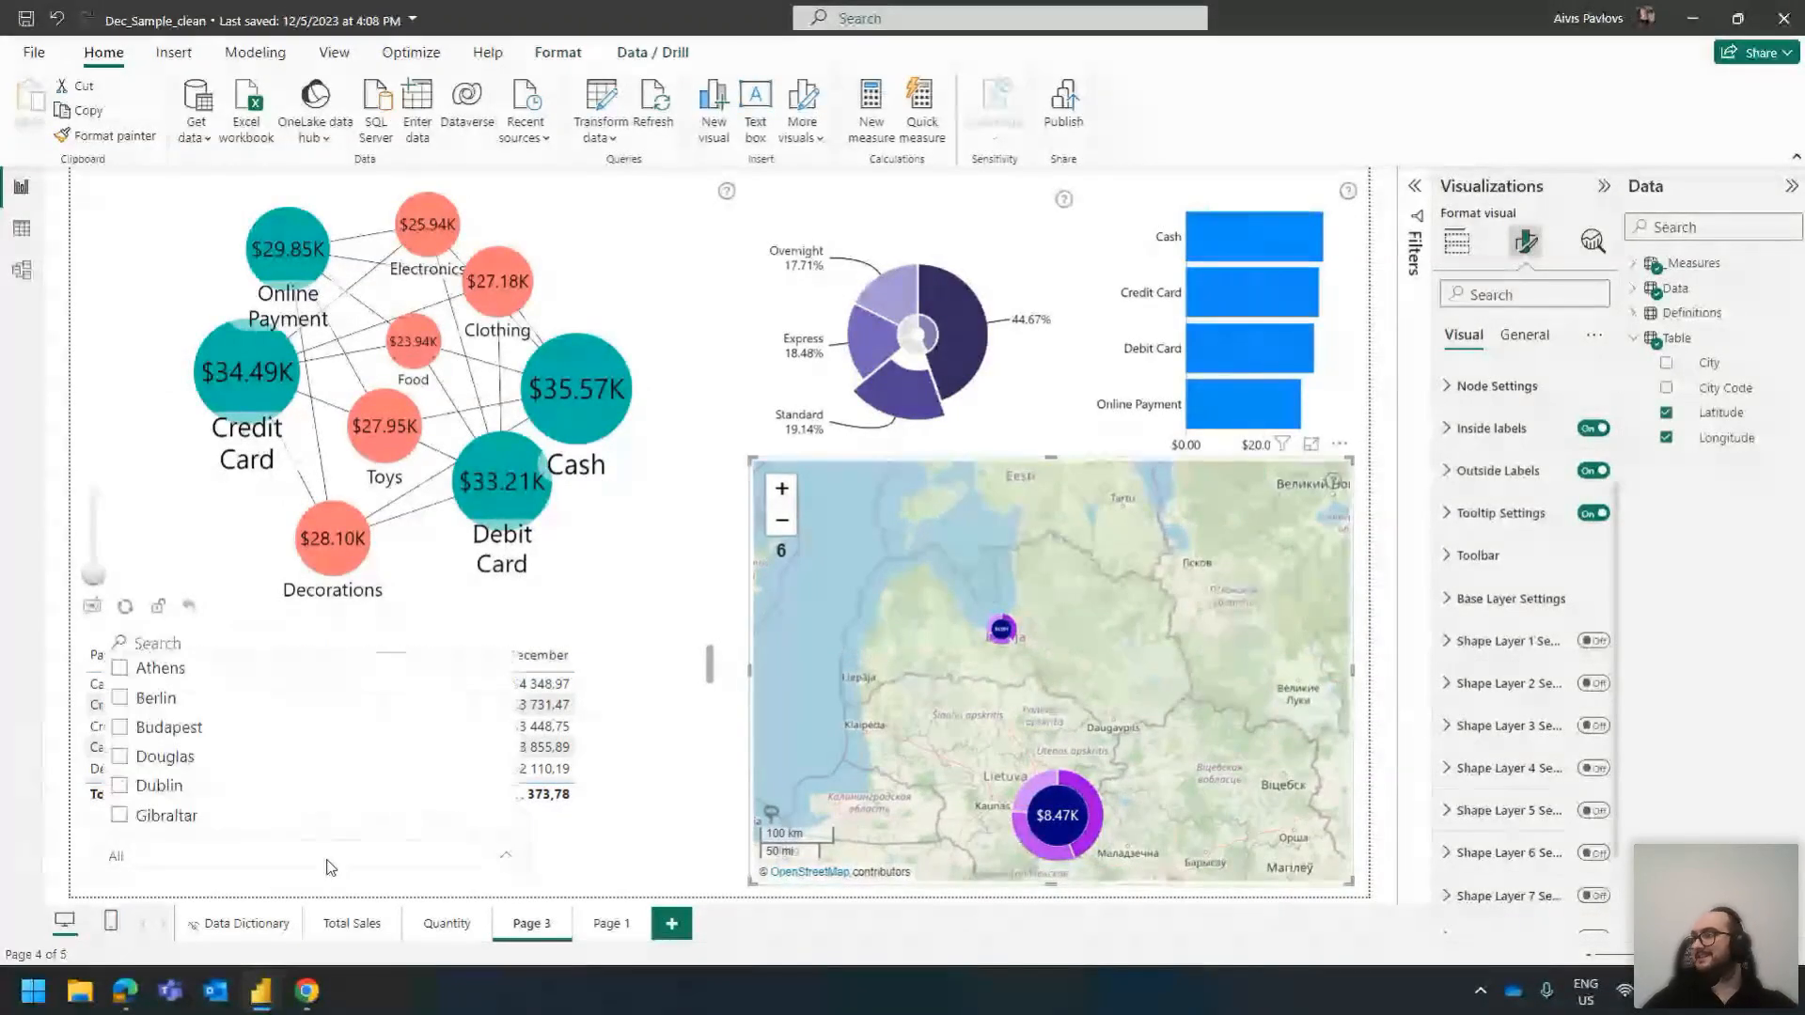
click(329, 867)
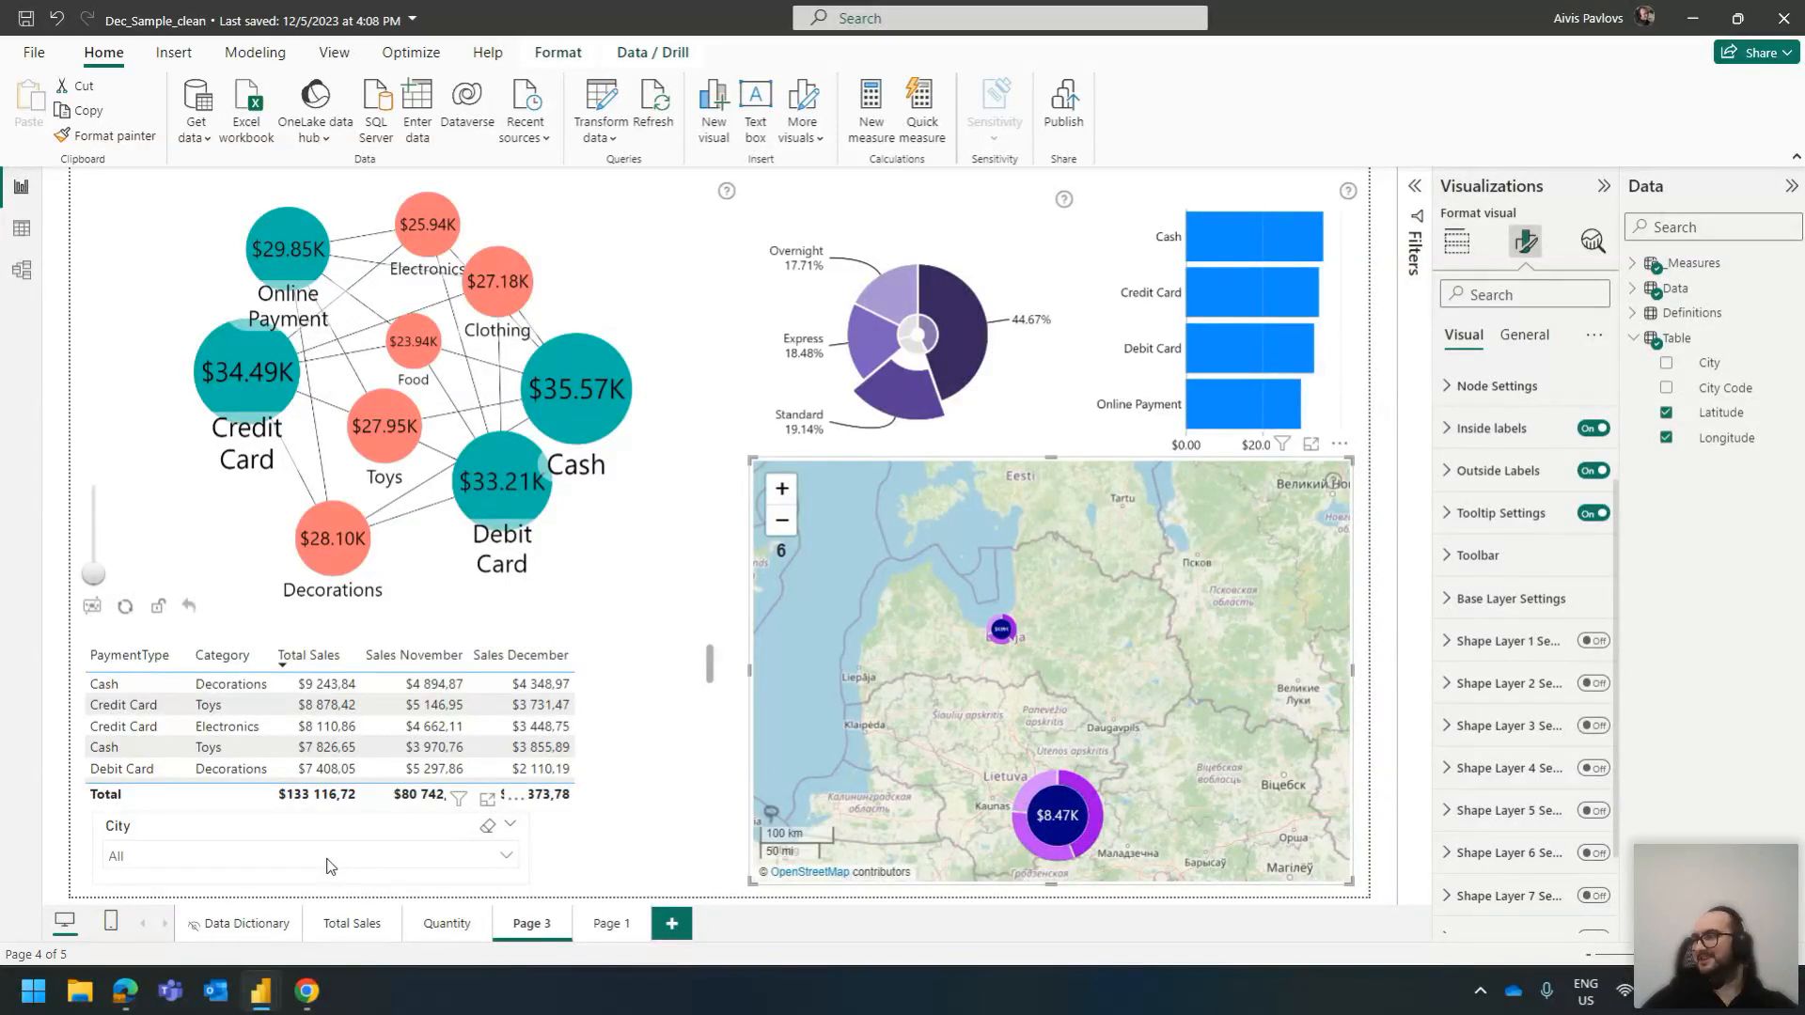
right_click(330, 865)
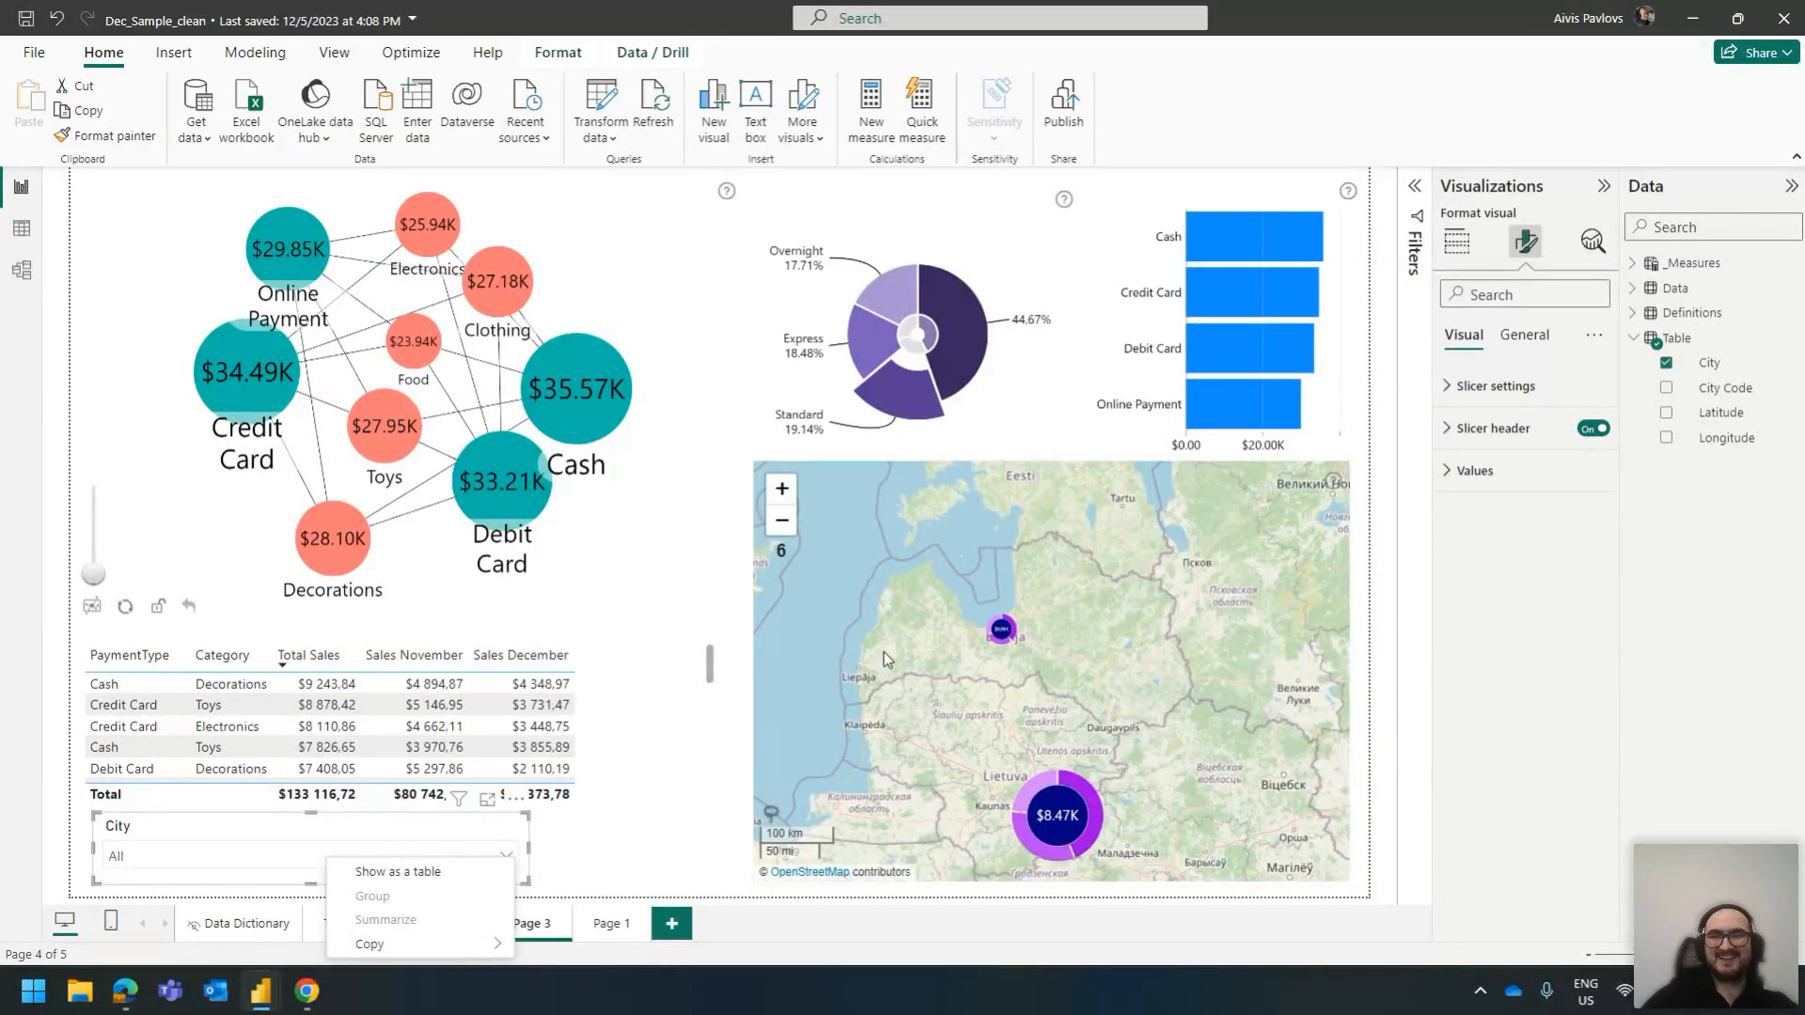
Drill the donut chart back up to its top level and make the map the active visual
click(924, 337)
click(1134, 606)
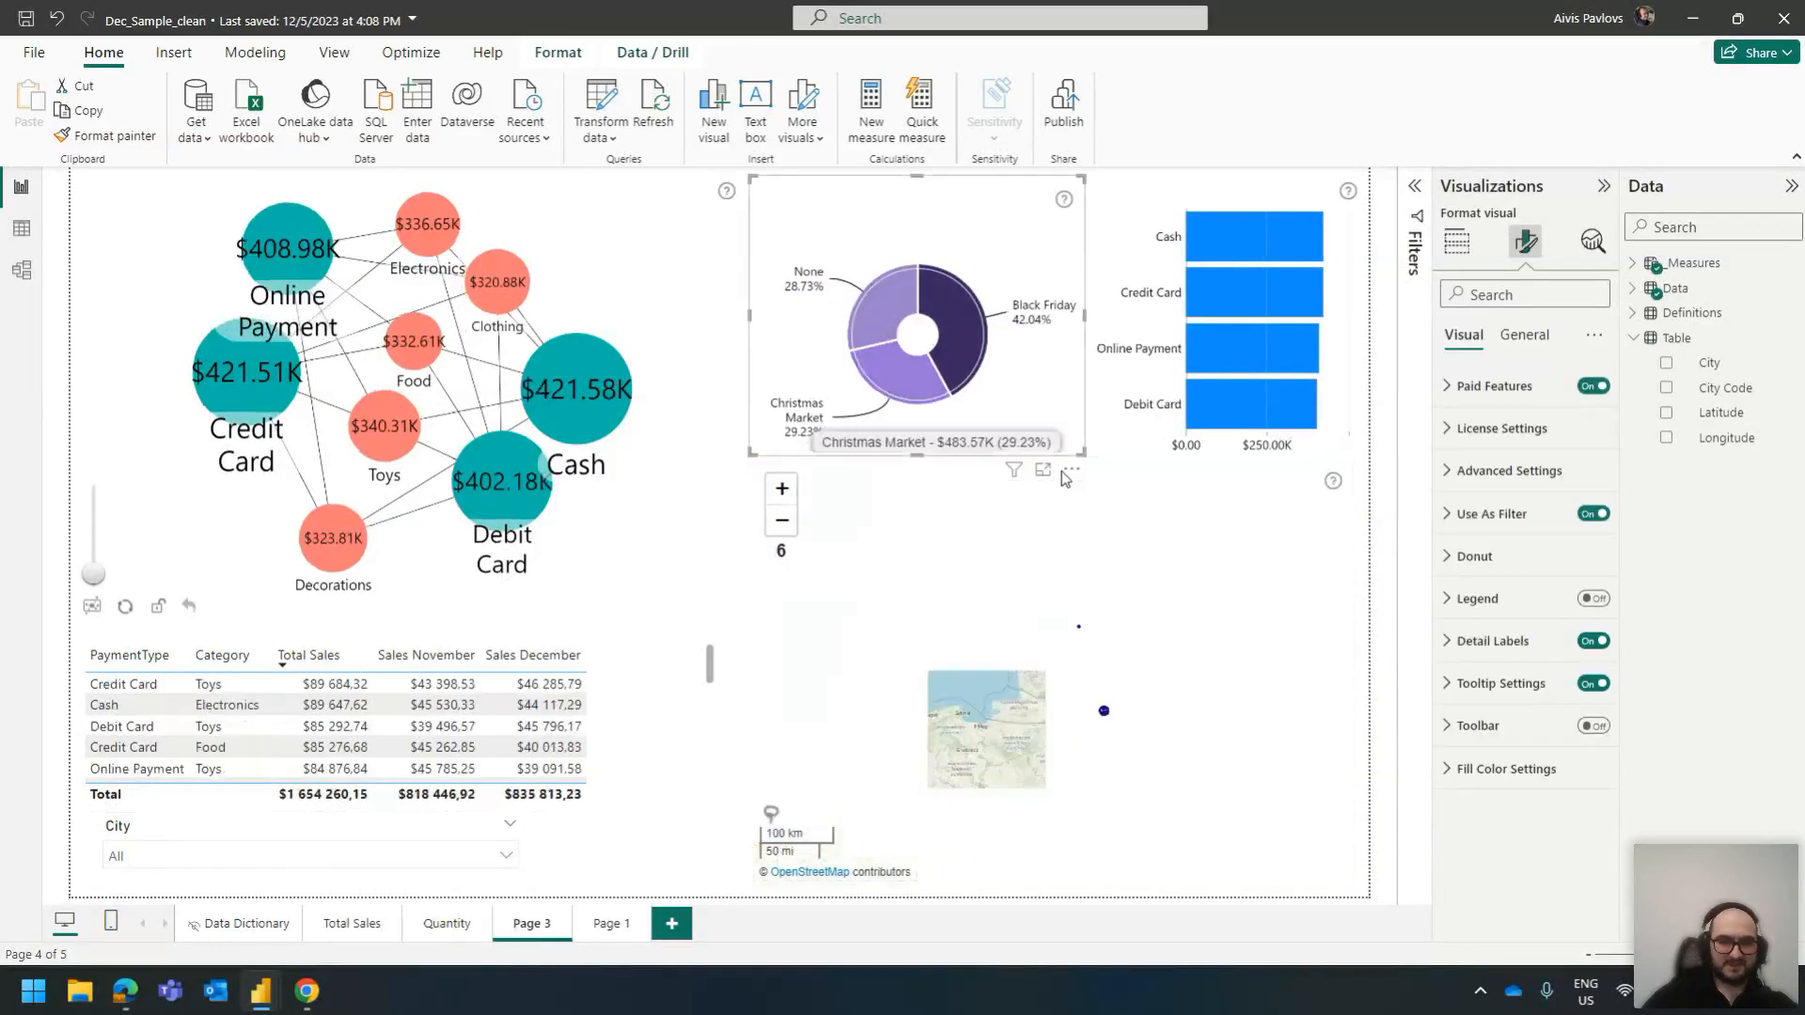
Draw two four-sided custom areas on the map, one over western and one over eastern Latvia, and exit drawing mode
scroll(1147, 658, up, 3)
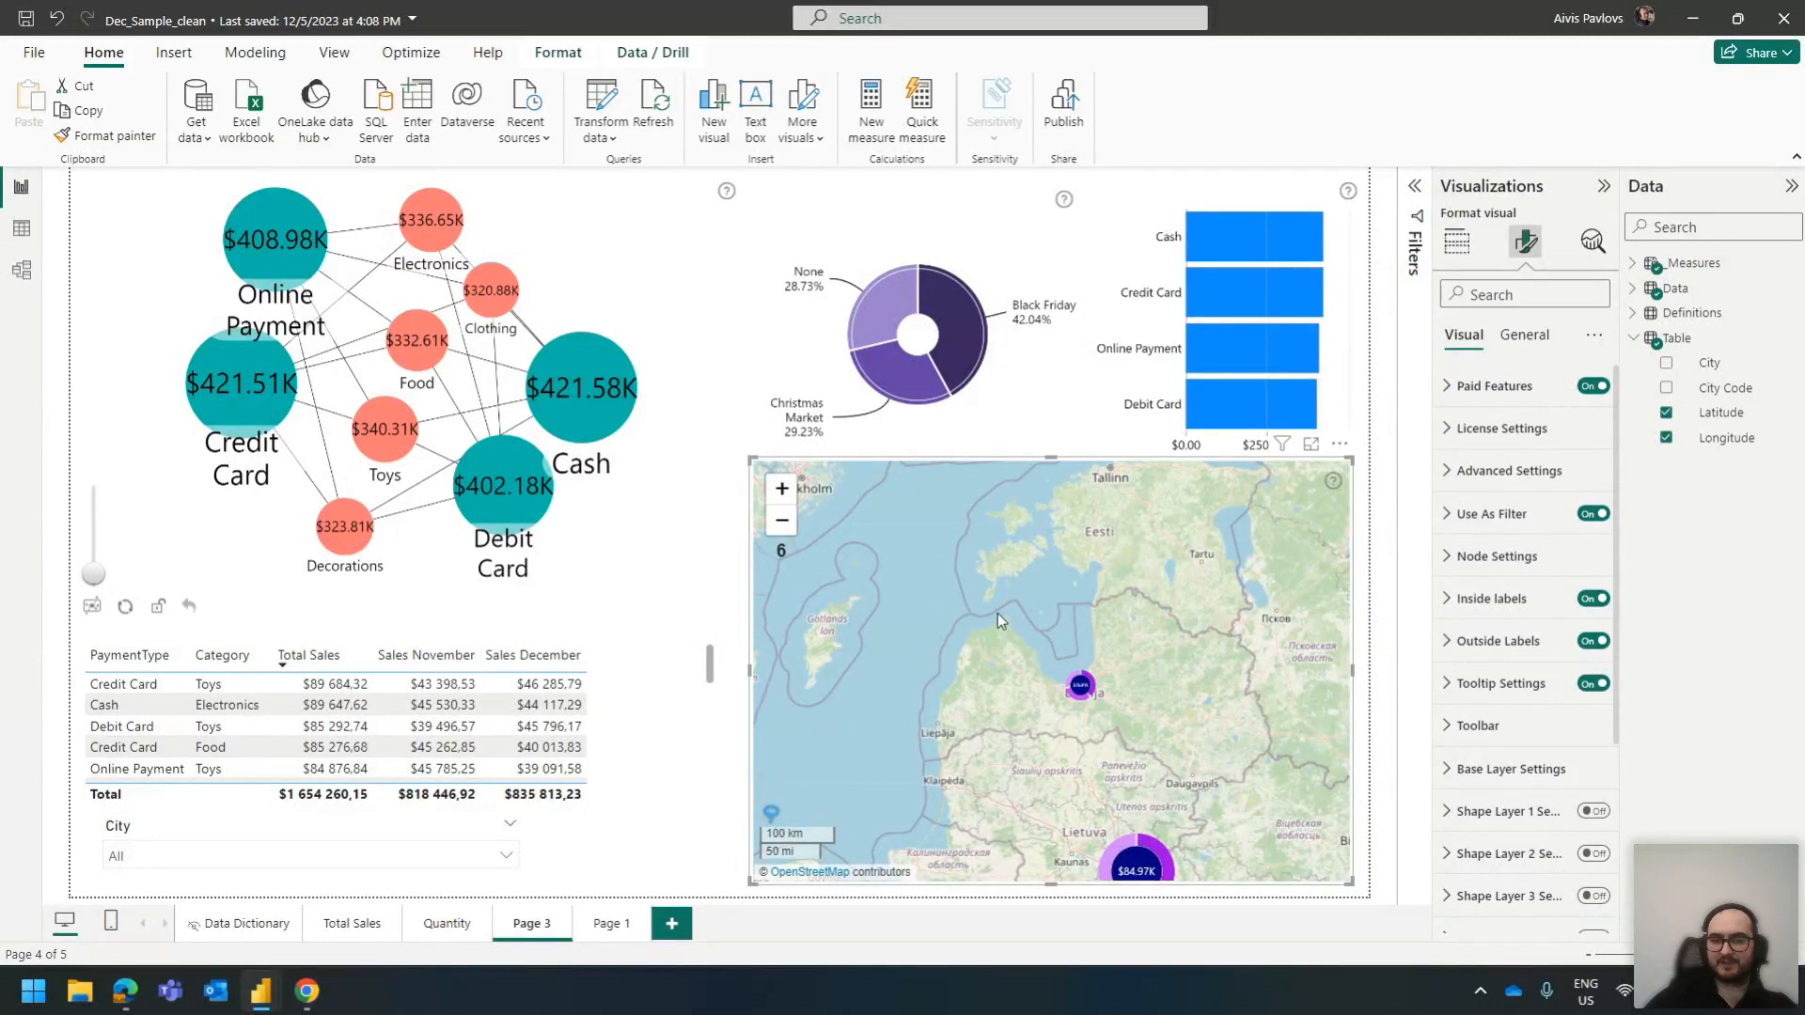
click(933, 738)
click(1046, 743)
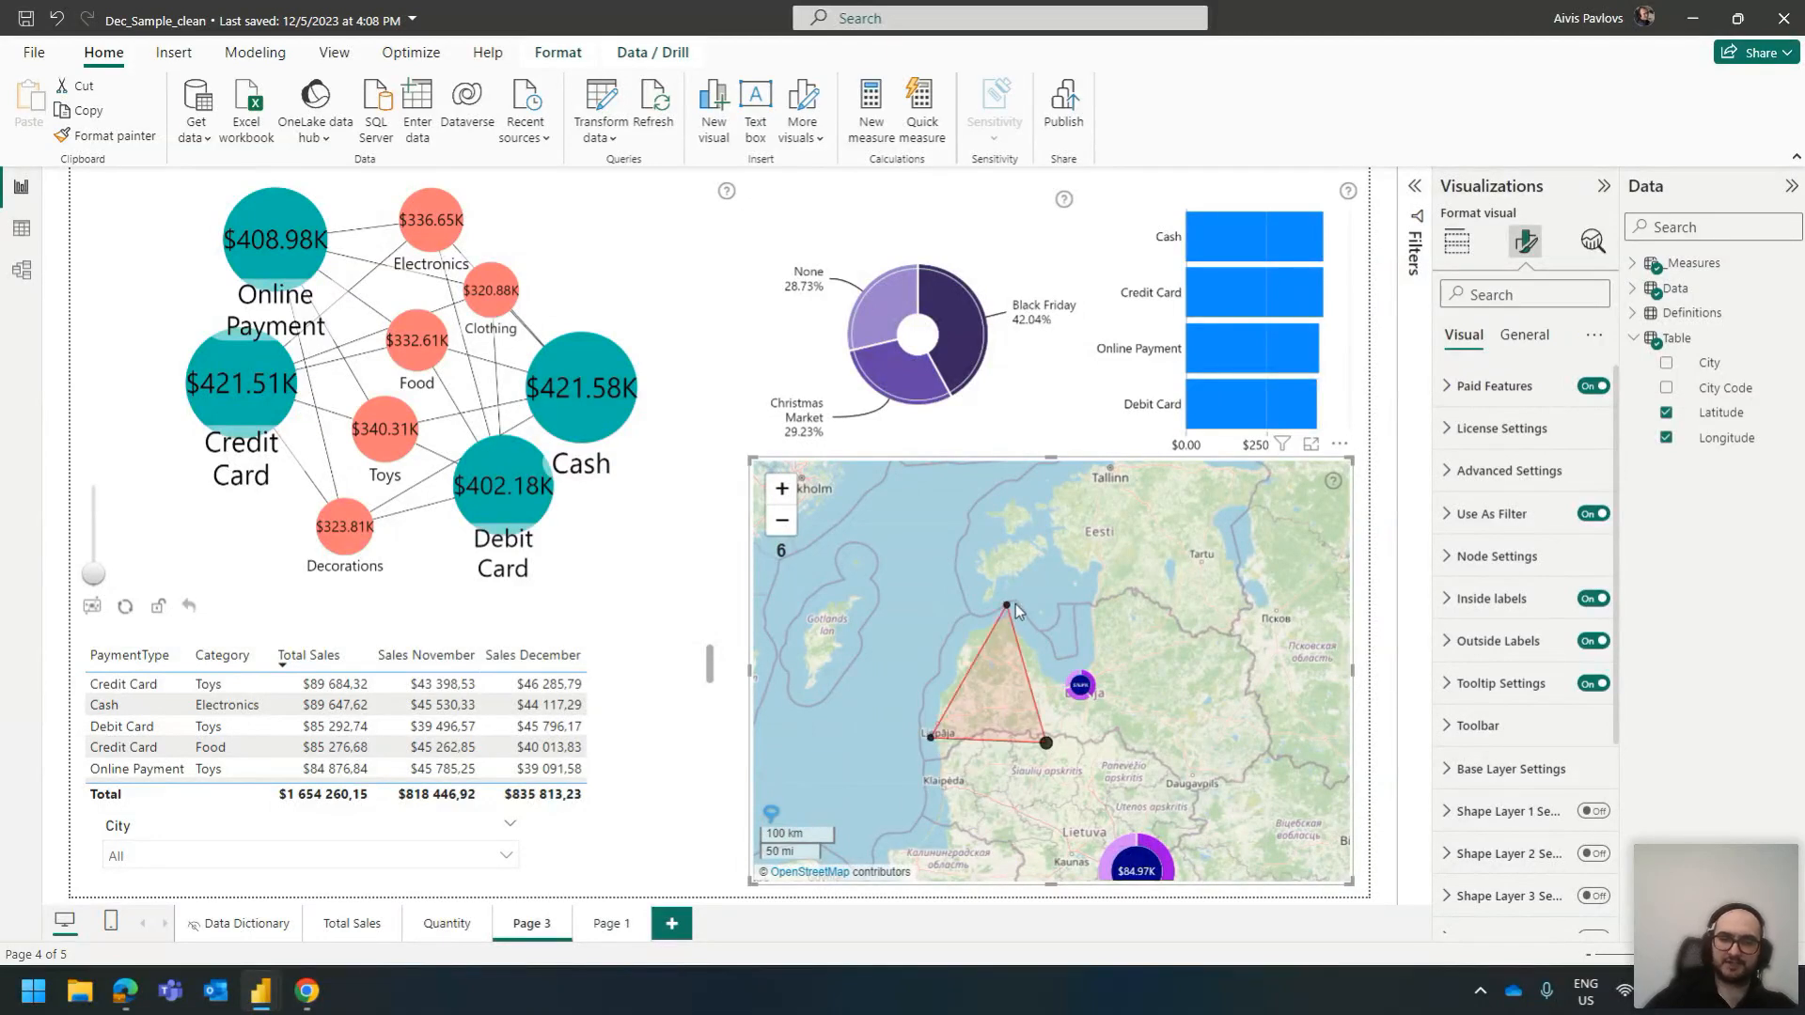
click(1060, 612)
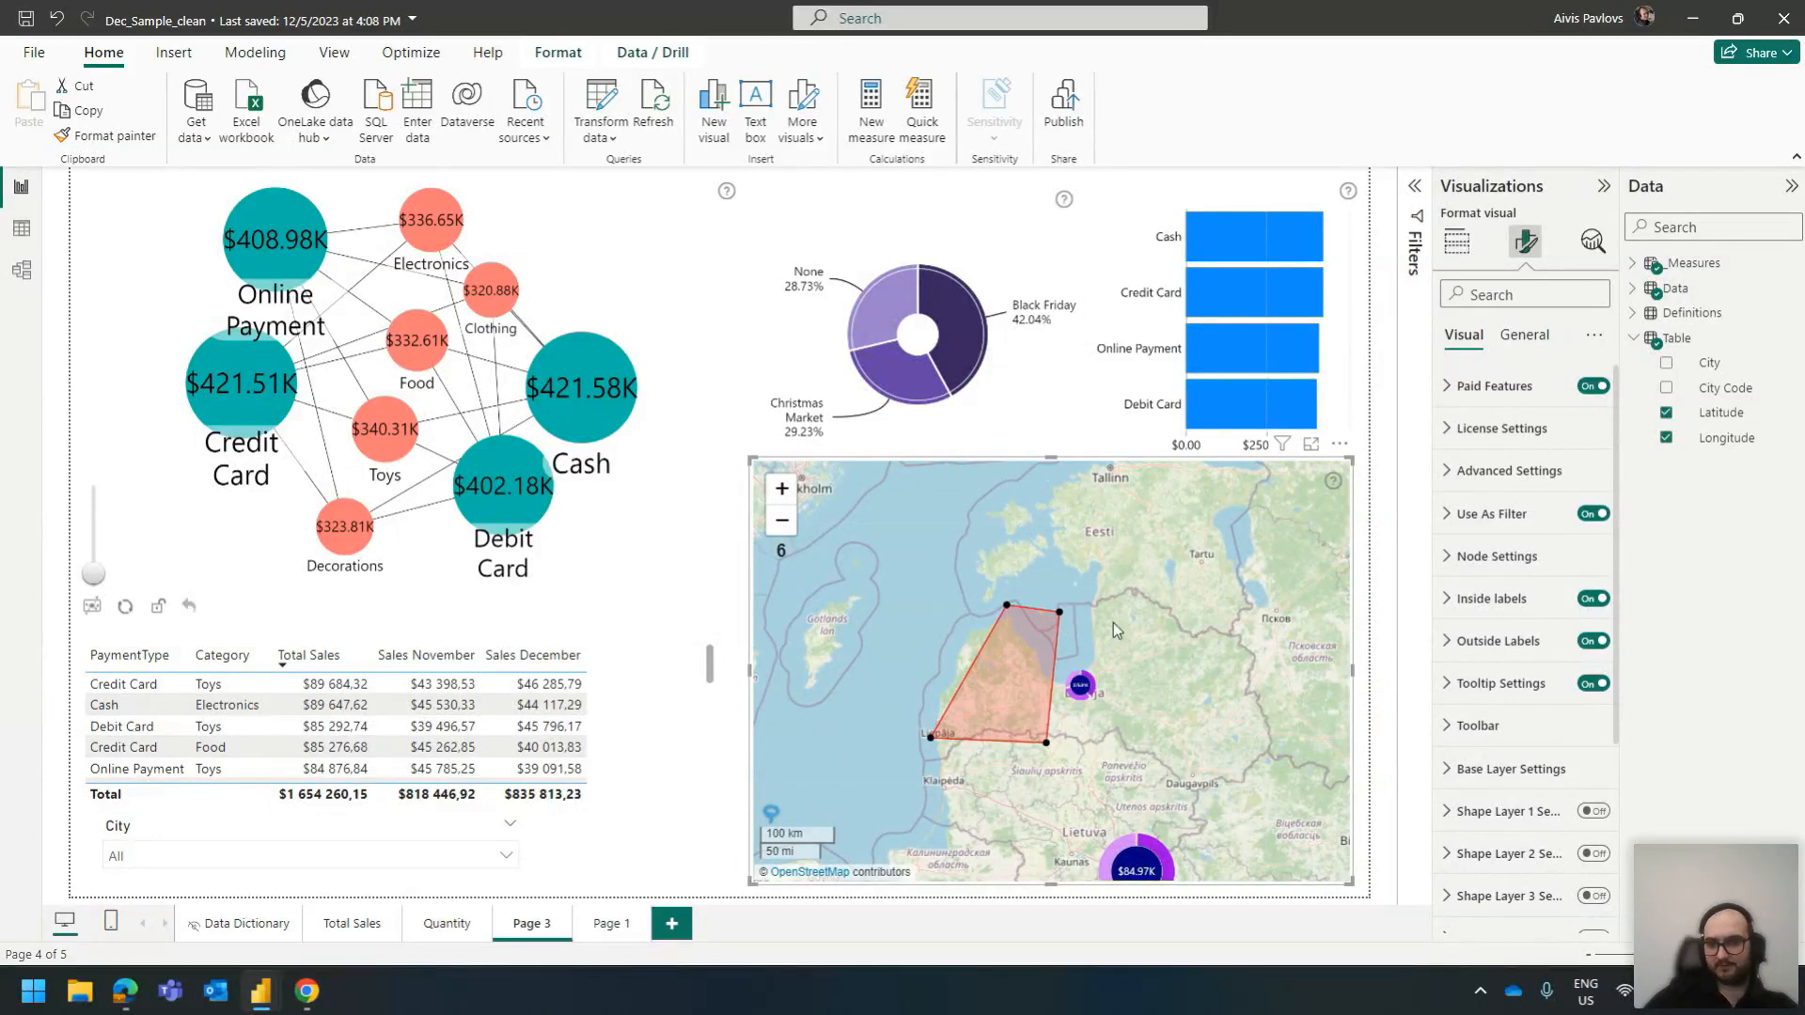
click(1109, 738)
click(1235, 778)
click(1252, 638)
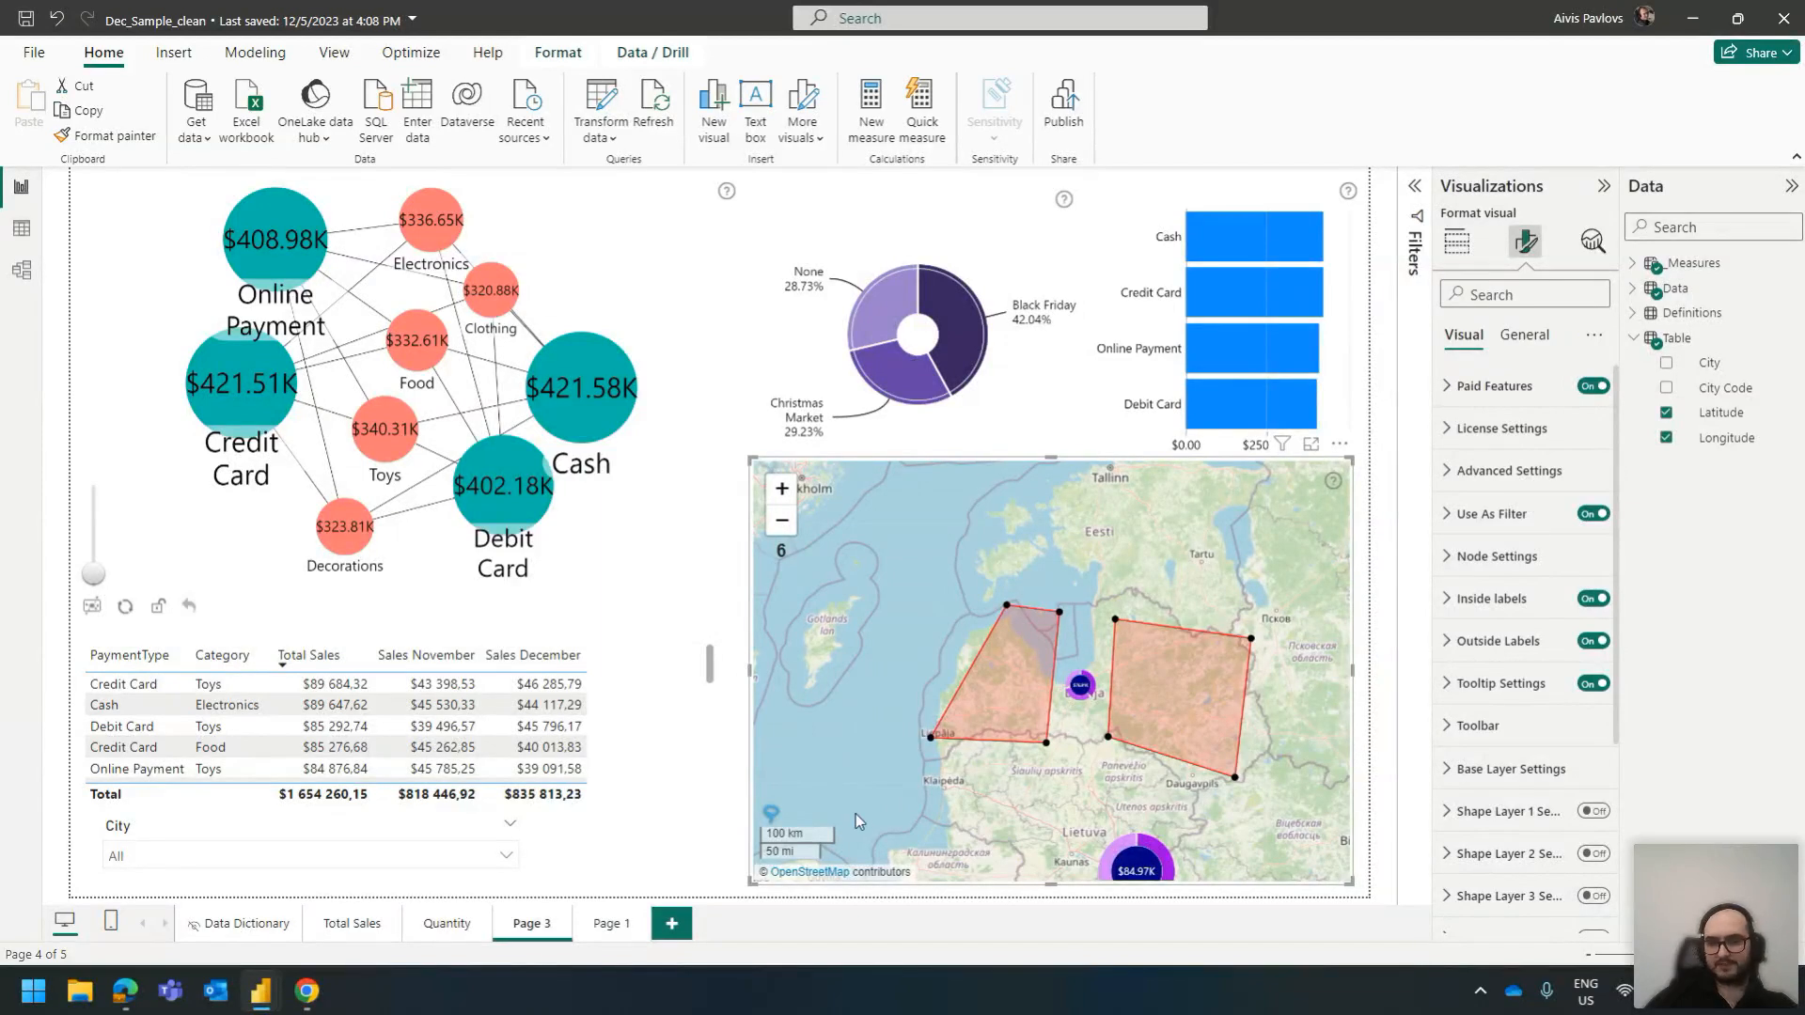
click(771, 815)
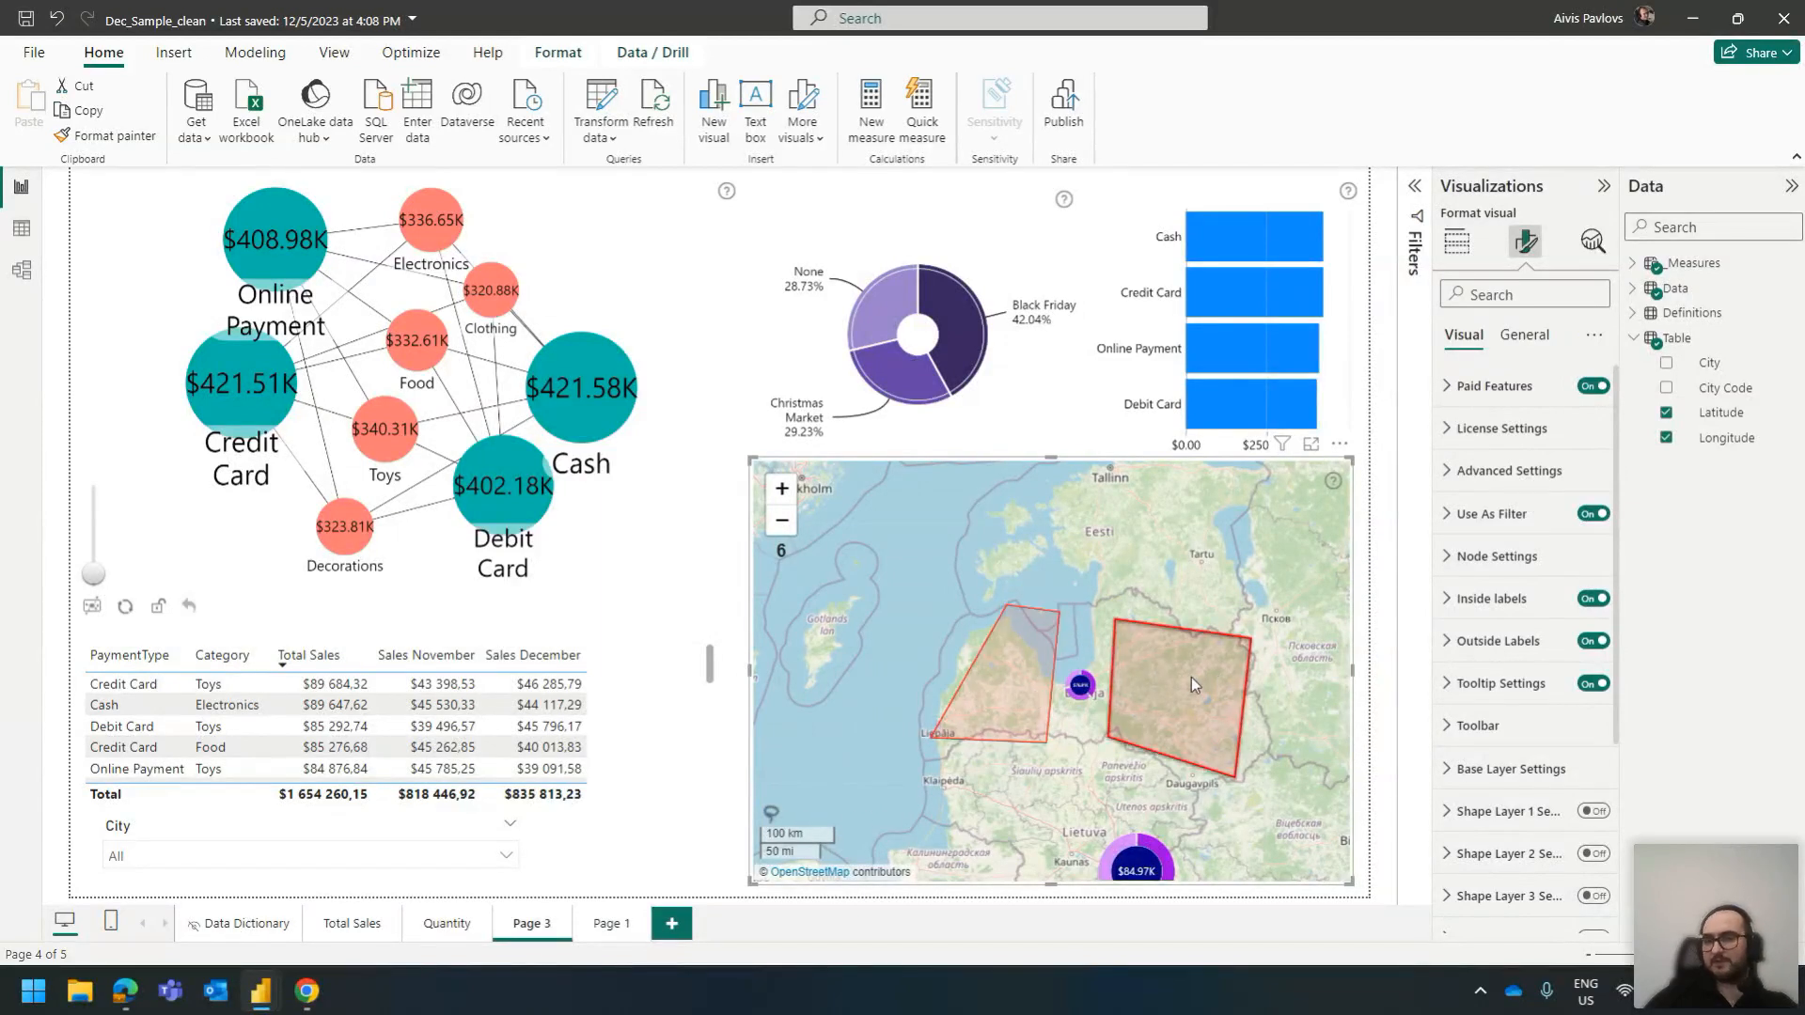
Draw a narrow four-sided custom area around the Riga node, between the two existing areas on the map
mouse_move(1084, 706)
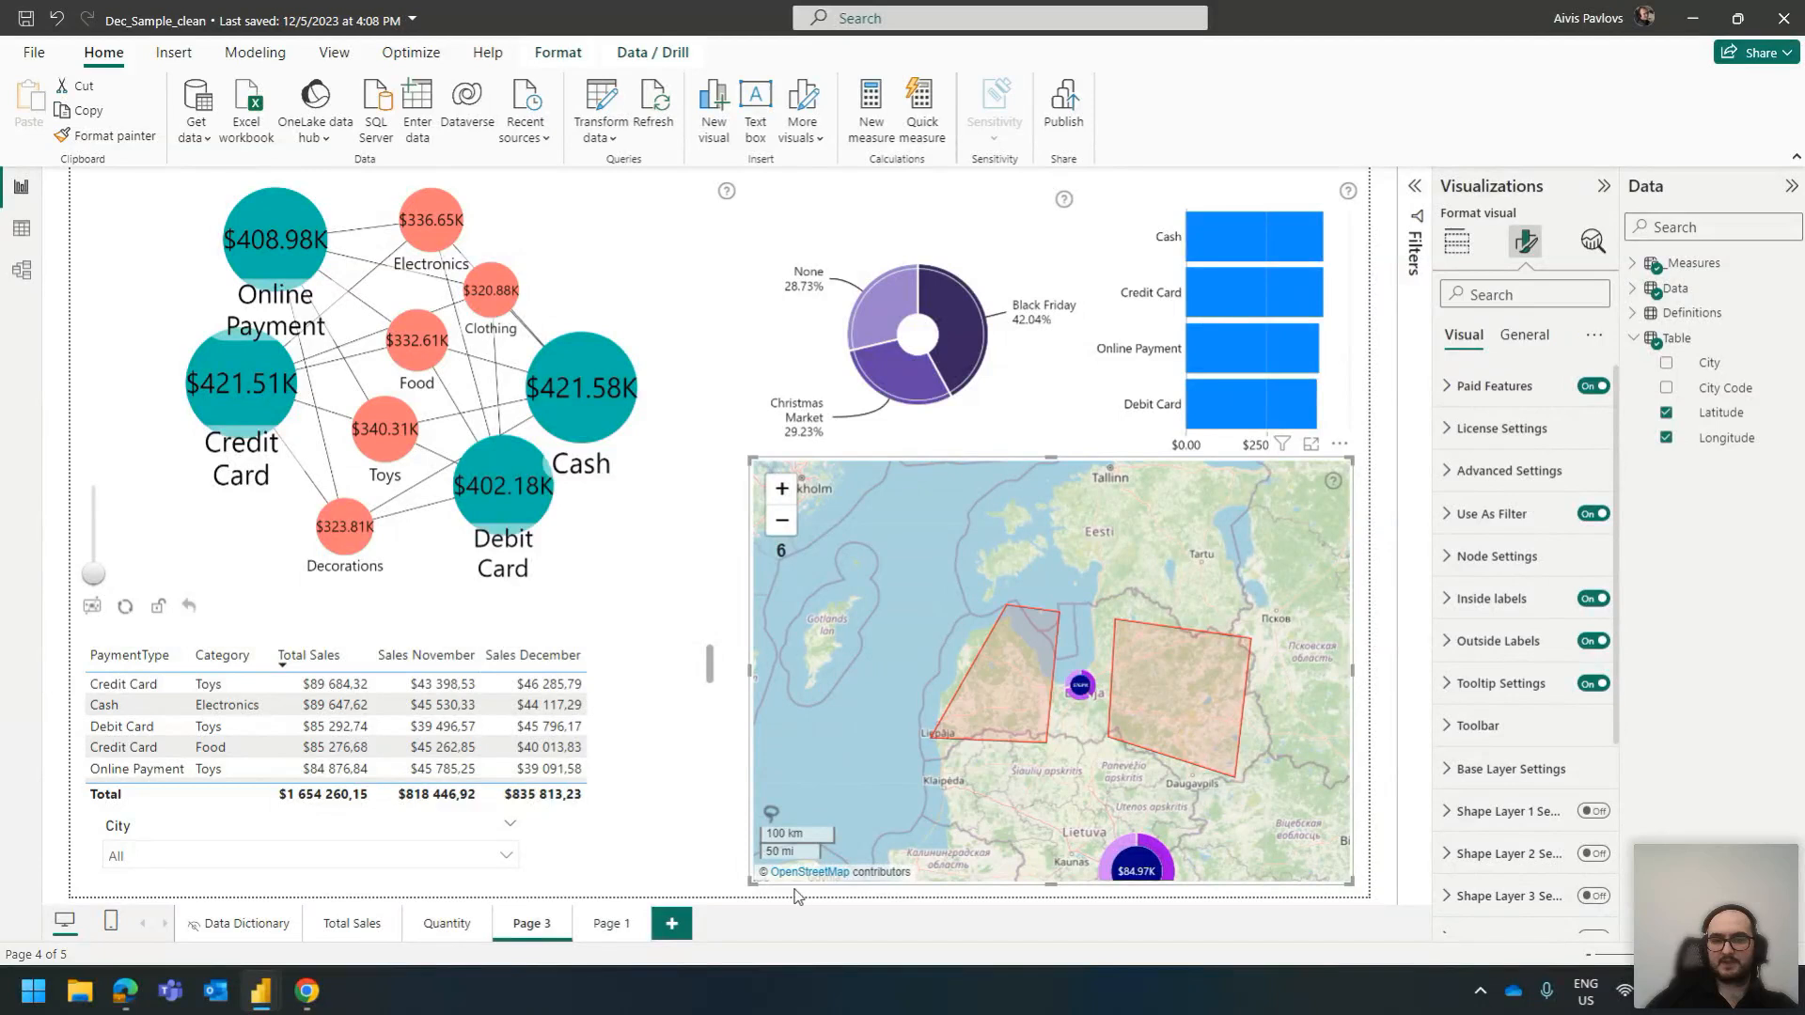
click(771, 812)
click(1071, 635)
click(1098, 728)
click(1103, 630)
click(772, 812)
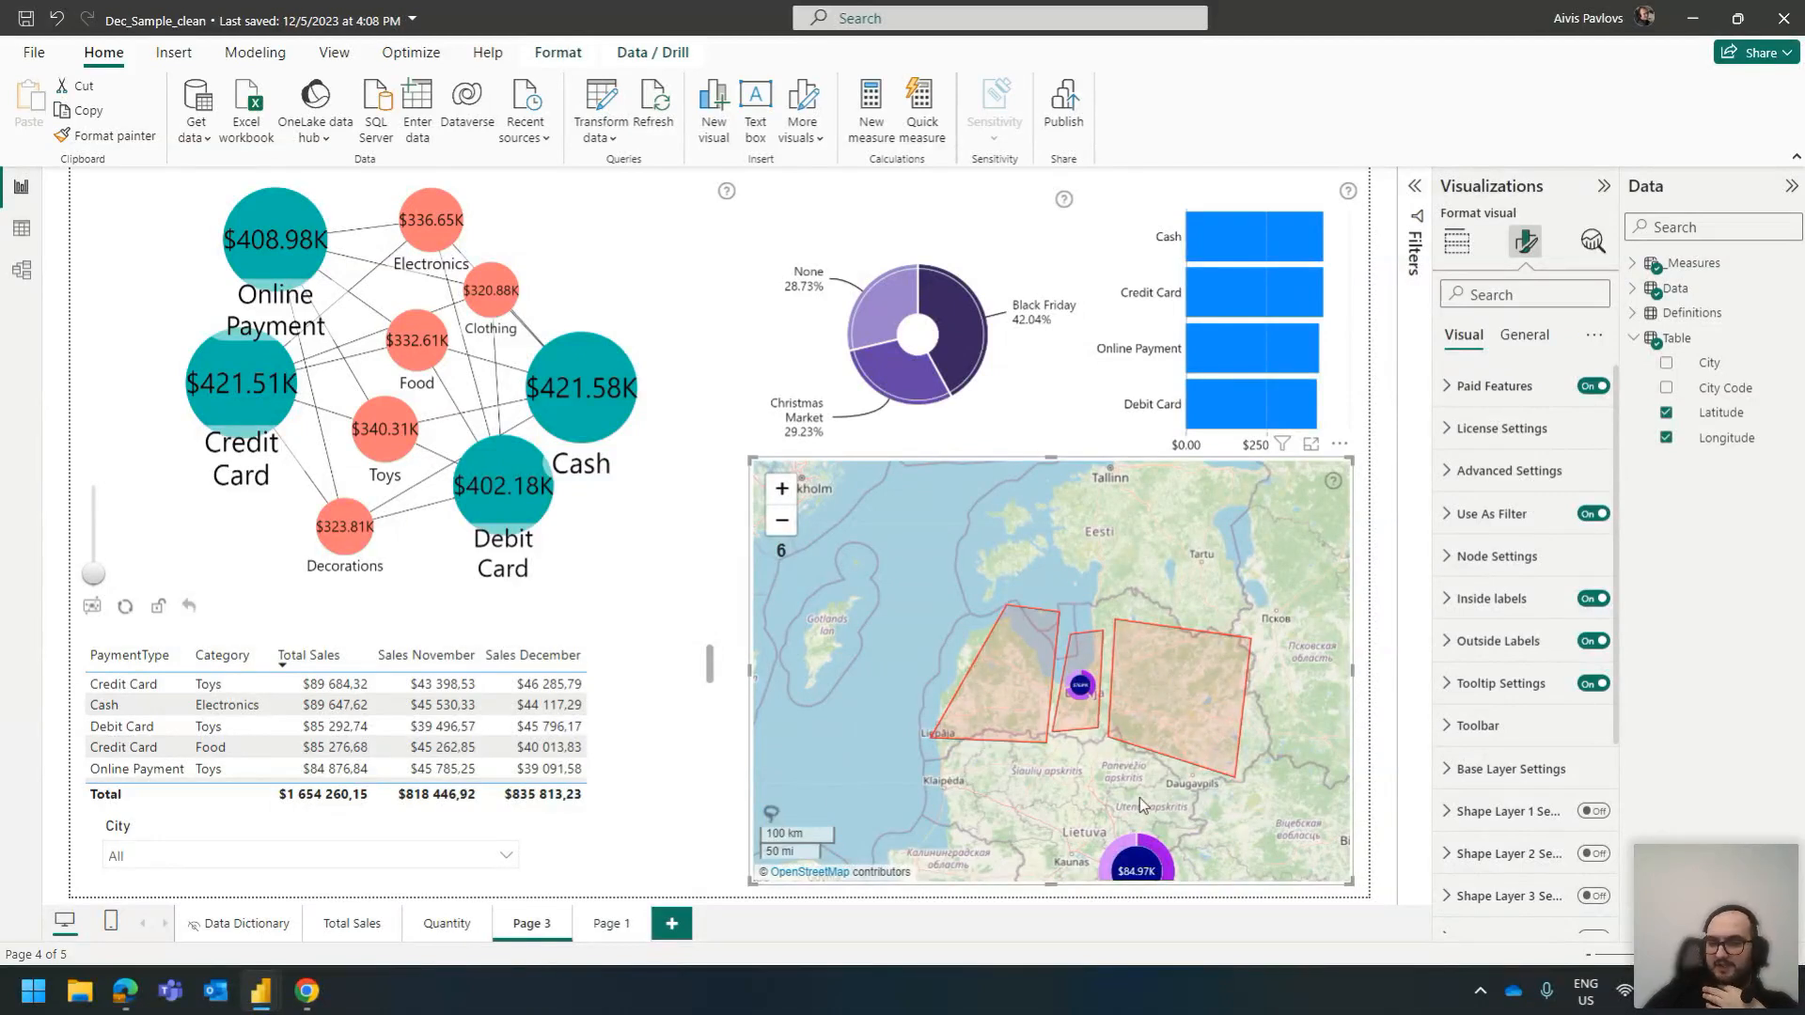
Filter the report by the custom area around Riga, then by the area over western Latvia
click(1074, 709)
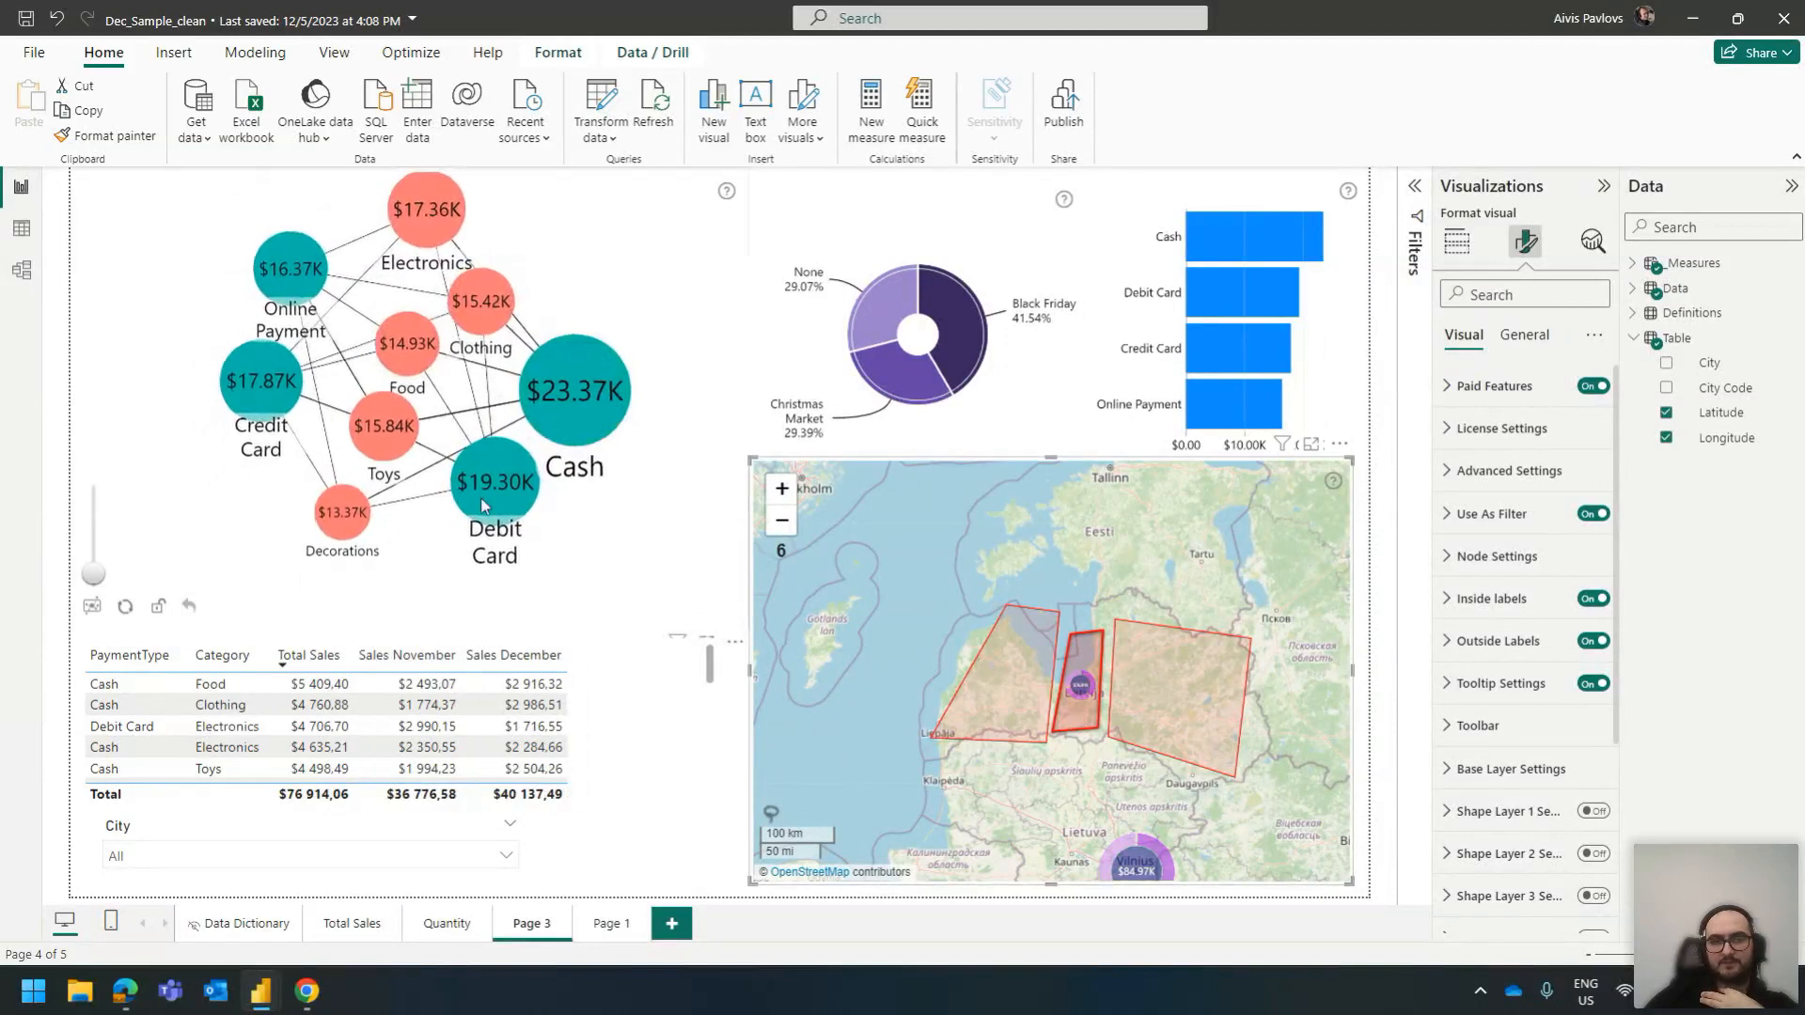
click(983, 707)
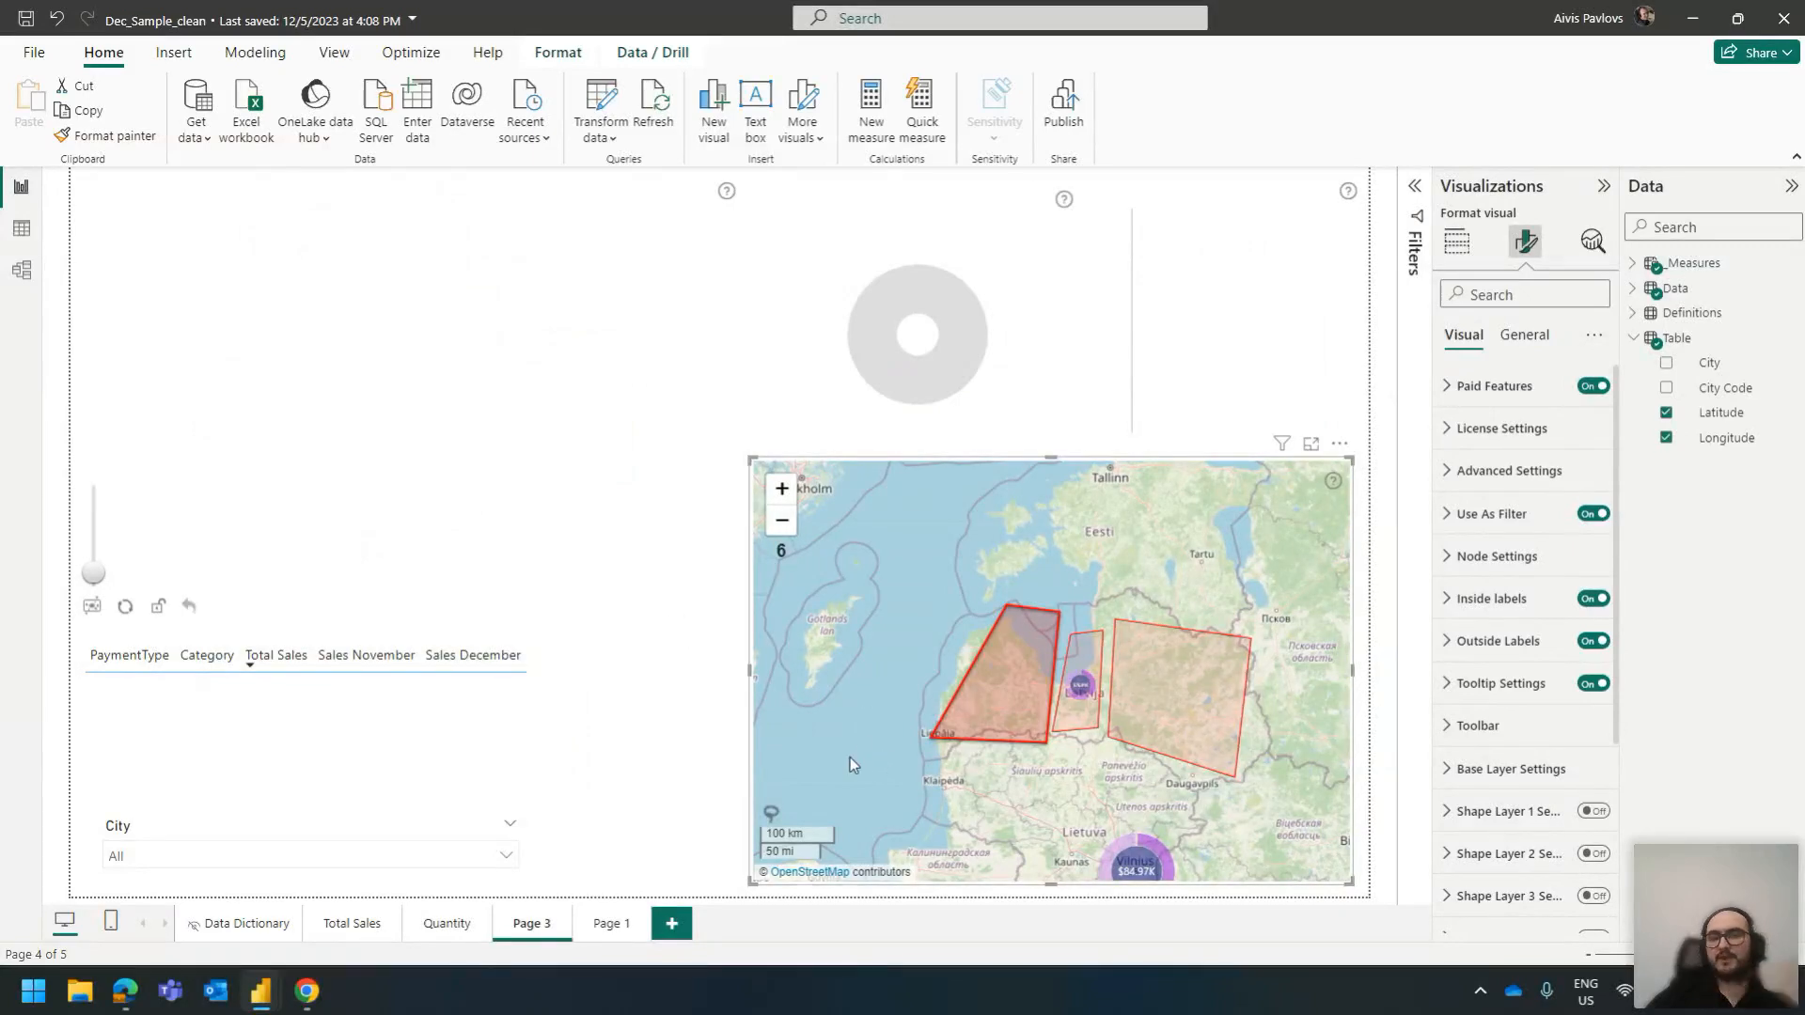
Delete the custom areas over western and eastern Latvia from the map, keeping the Riga one, and exit drawing mode
click(773, 813)
click(984, 699)
click(948, 852)
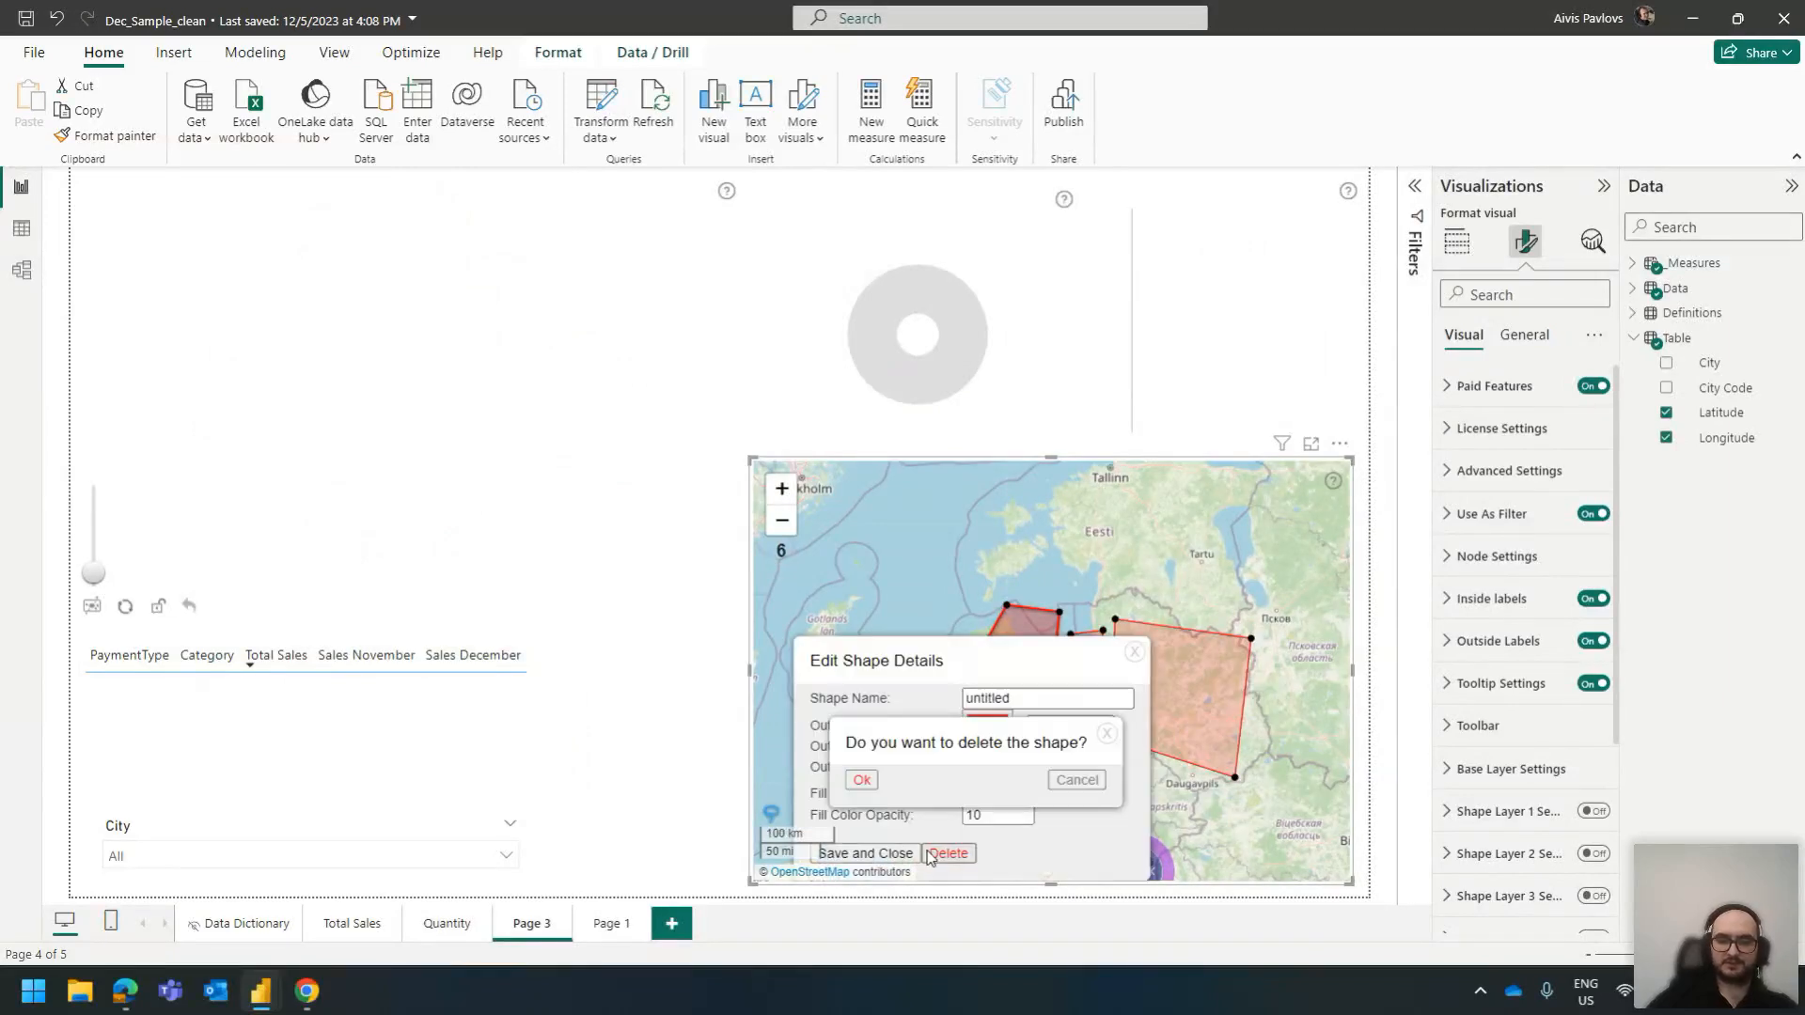
click(861, 780)
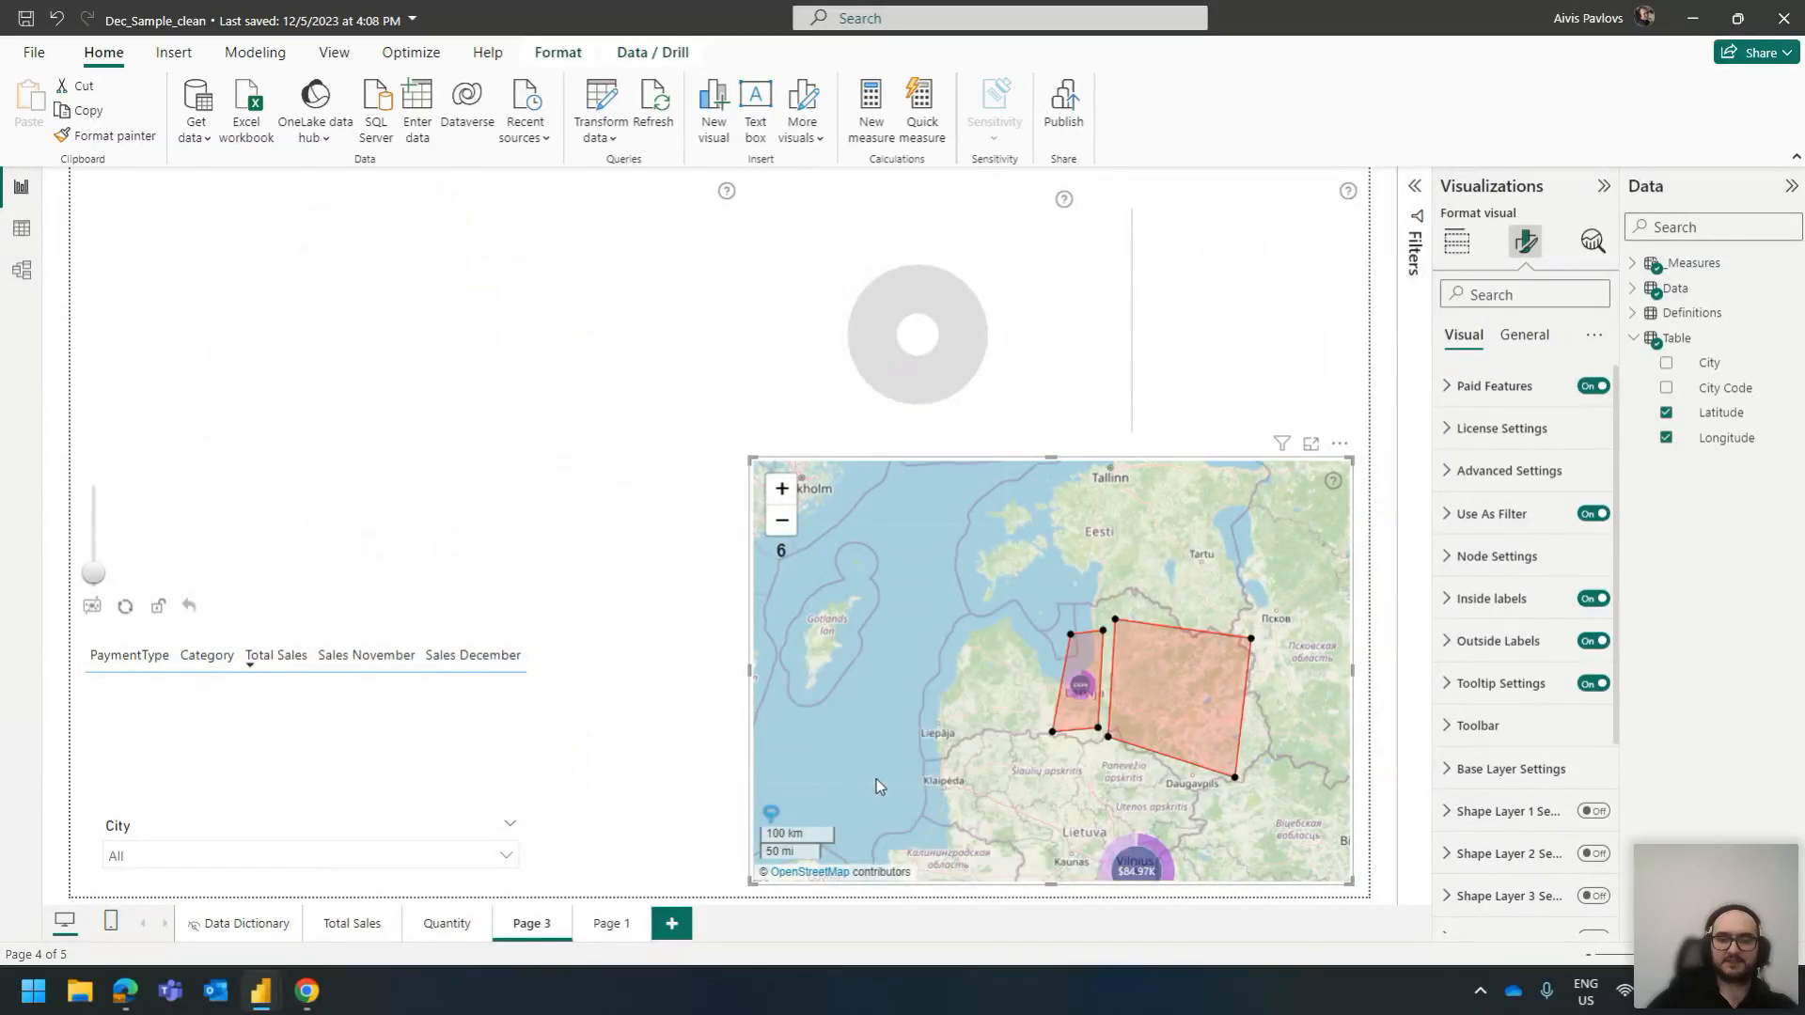
click(1078, 714)
click(945, 853)
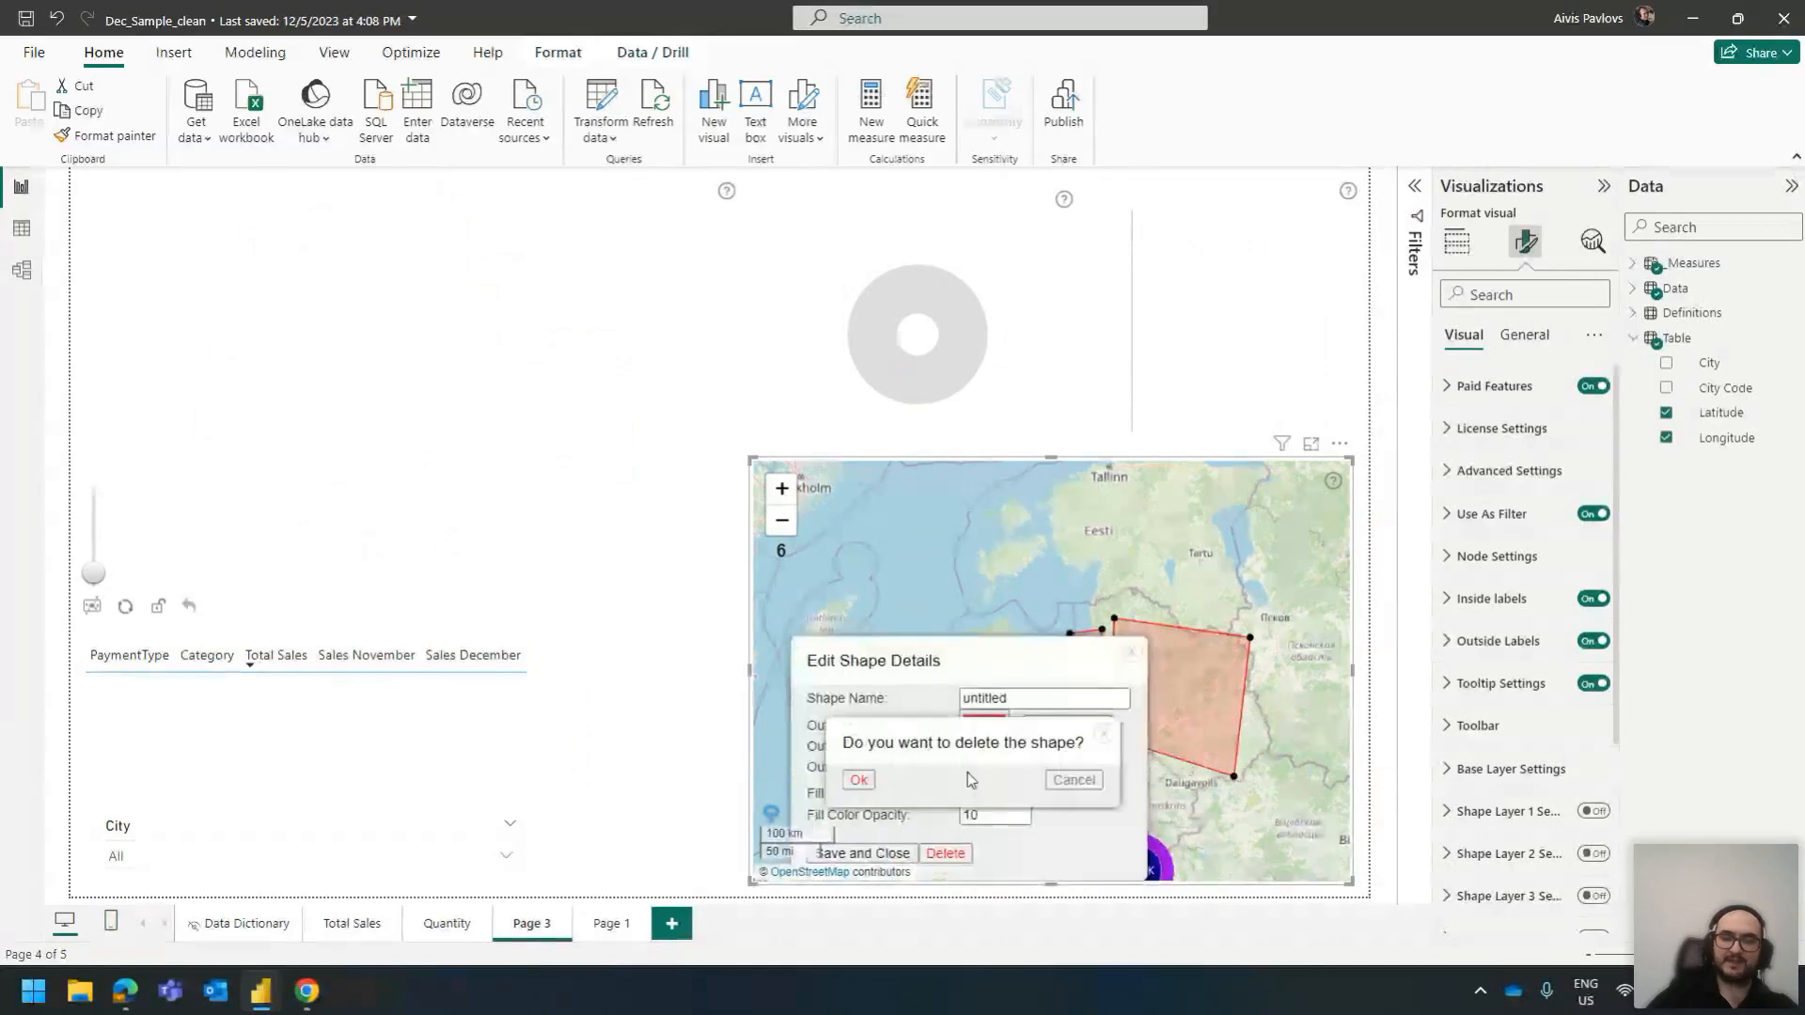
click(859, 780)
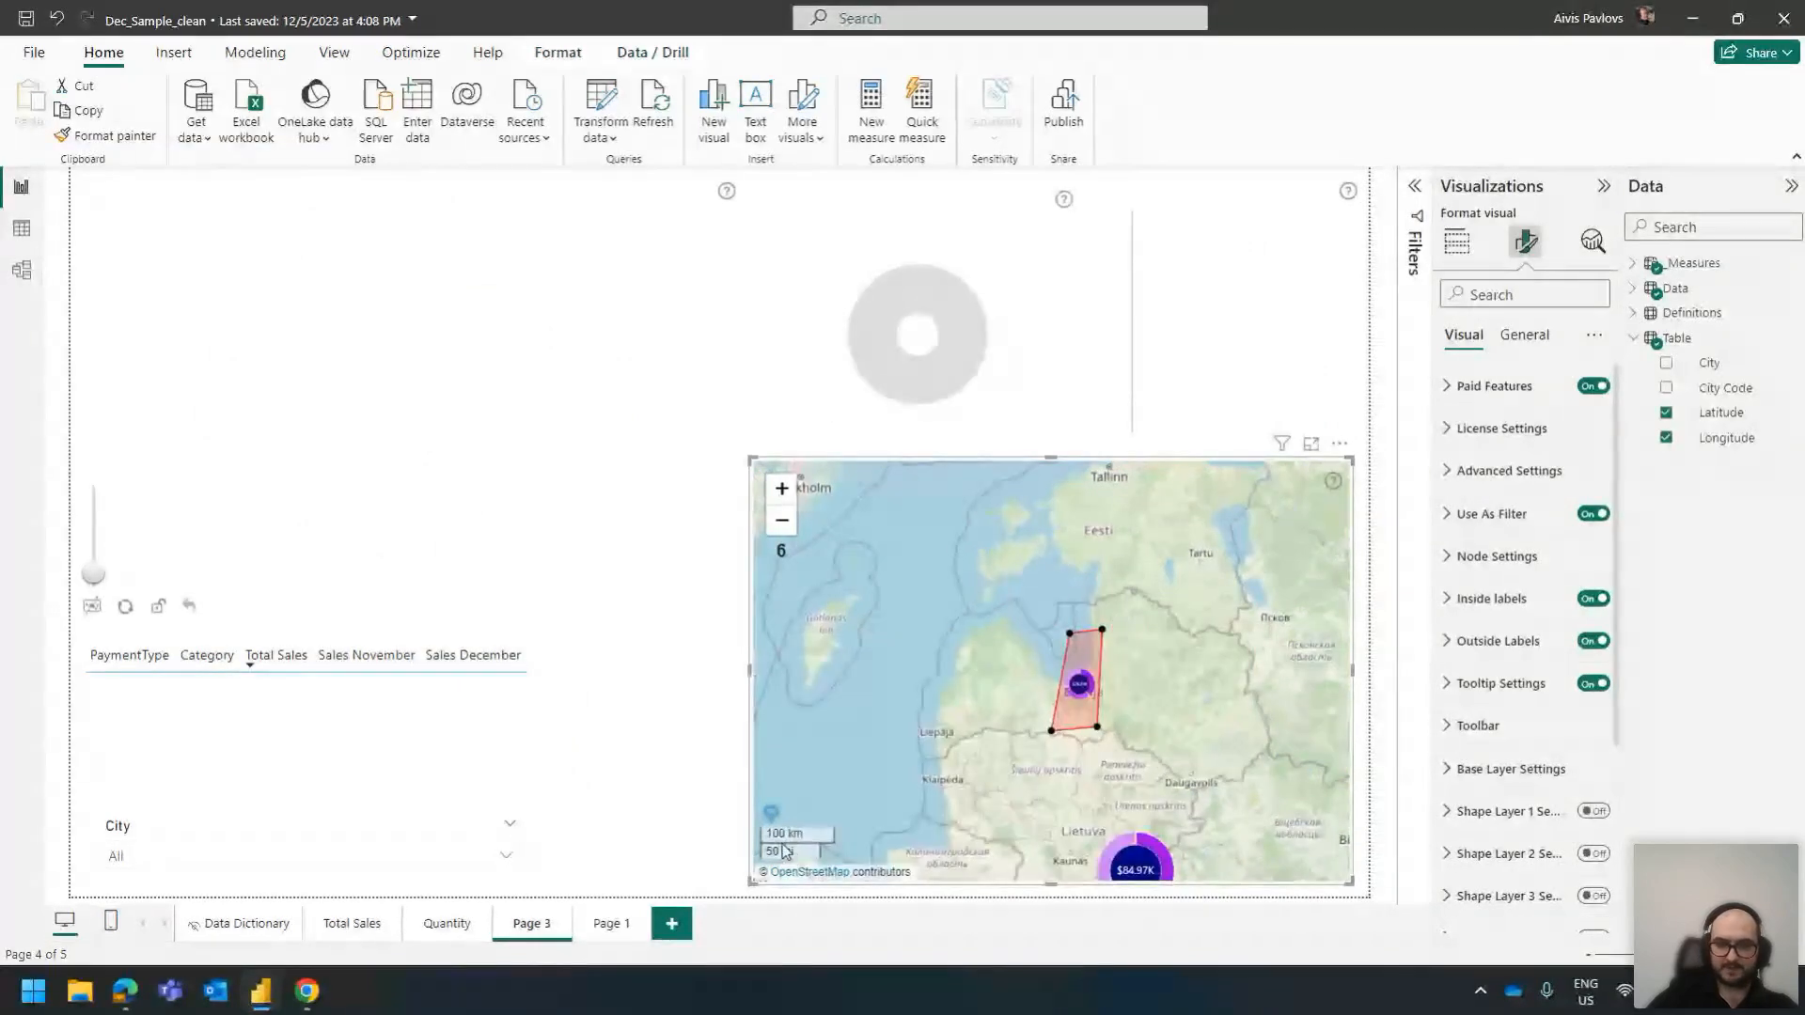
click(1079, 659)
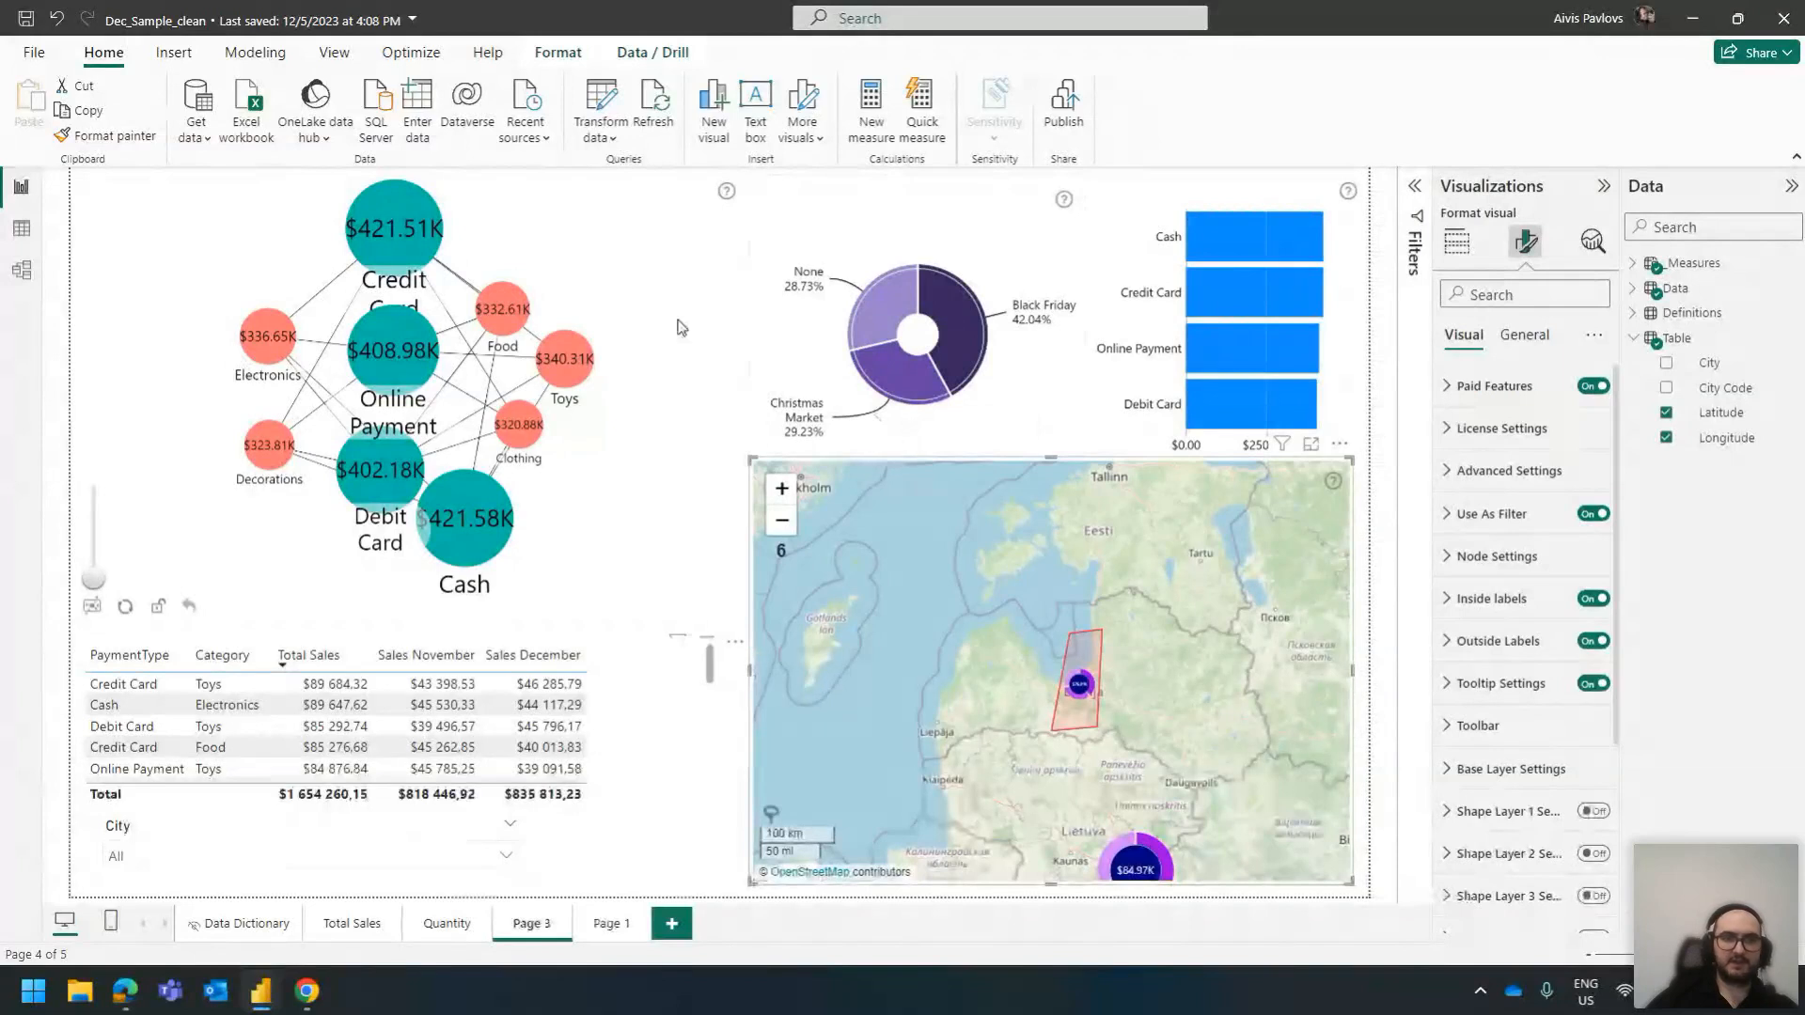
Cross-filter the report by Toys in the network chart and drill the bar chart into Credit Card, clearing the Toys selection
click(392, 351)
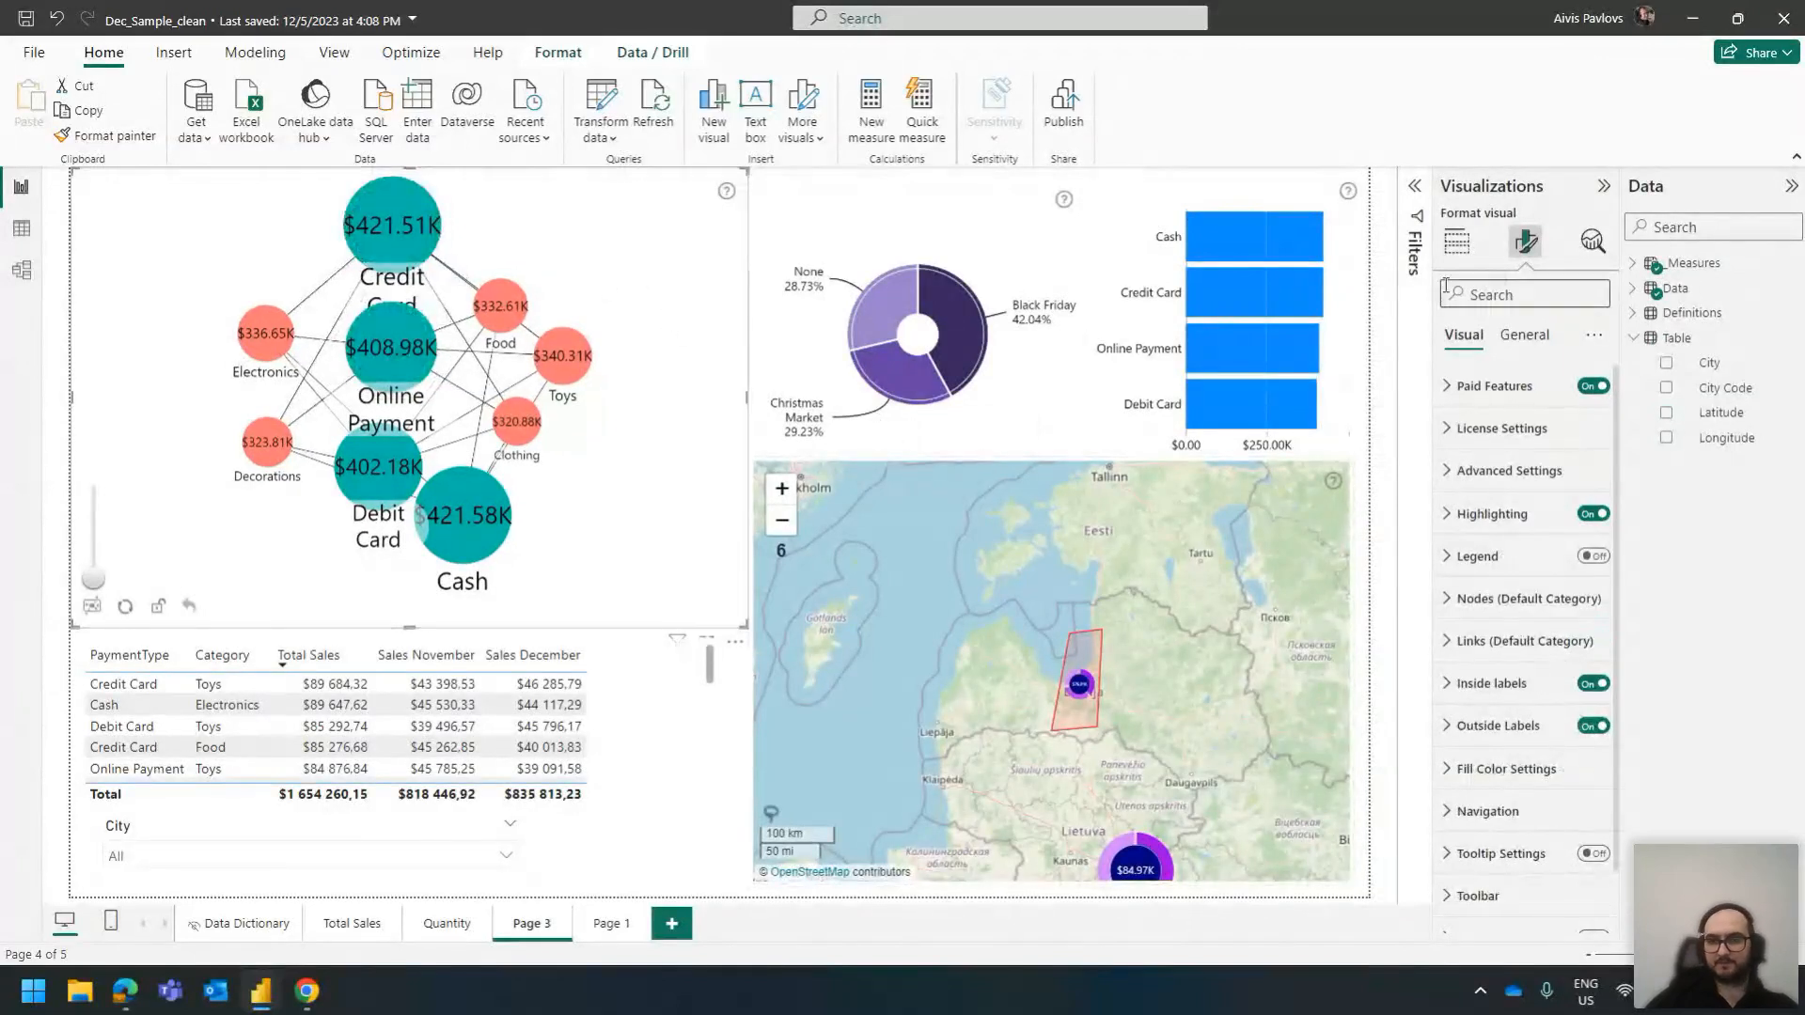
click(1456, 242)
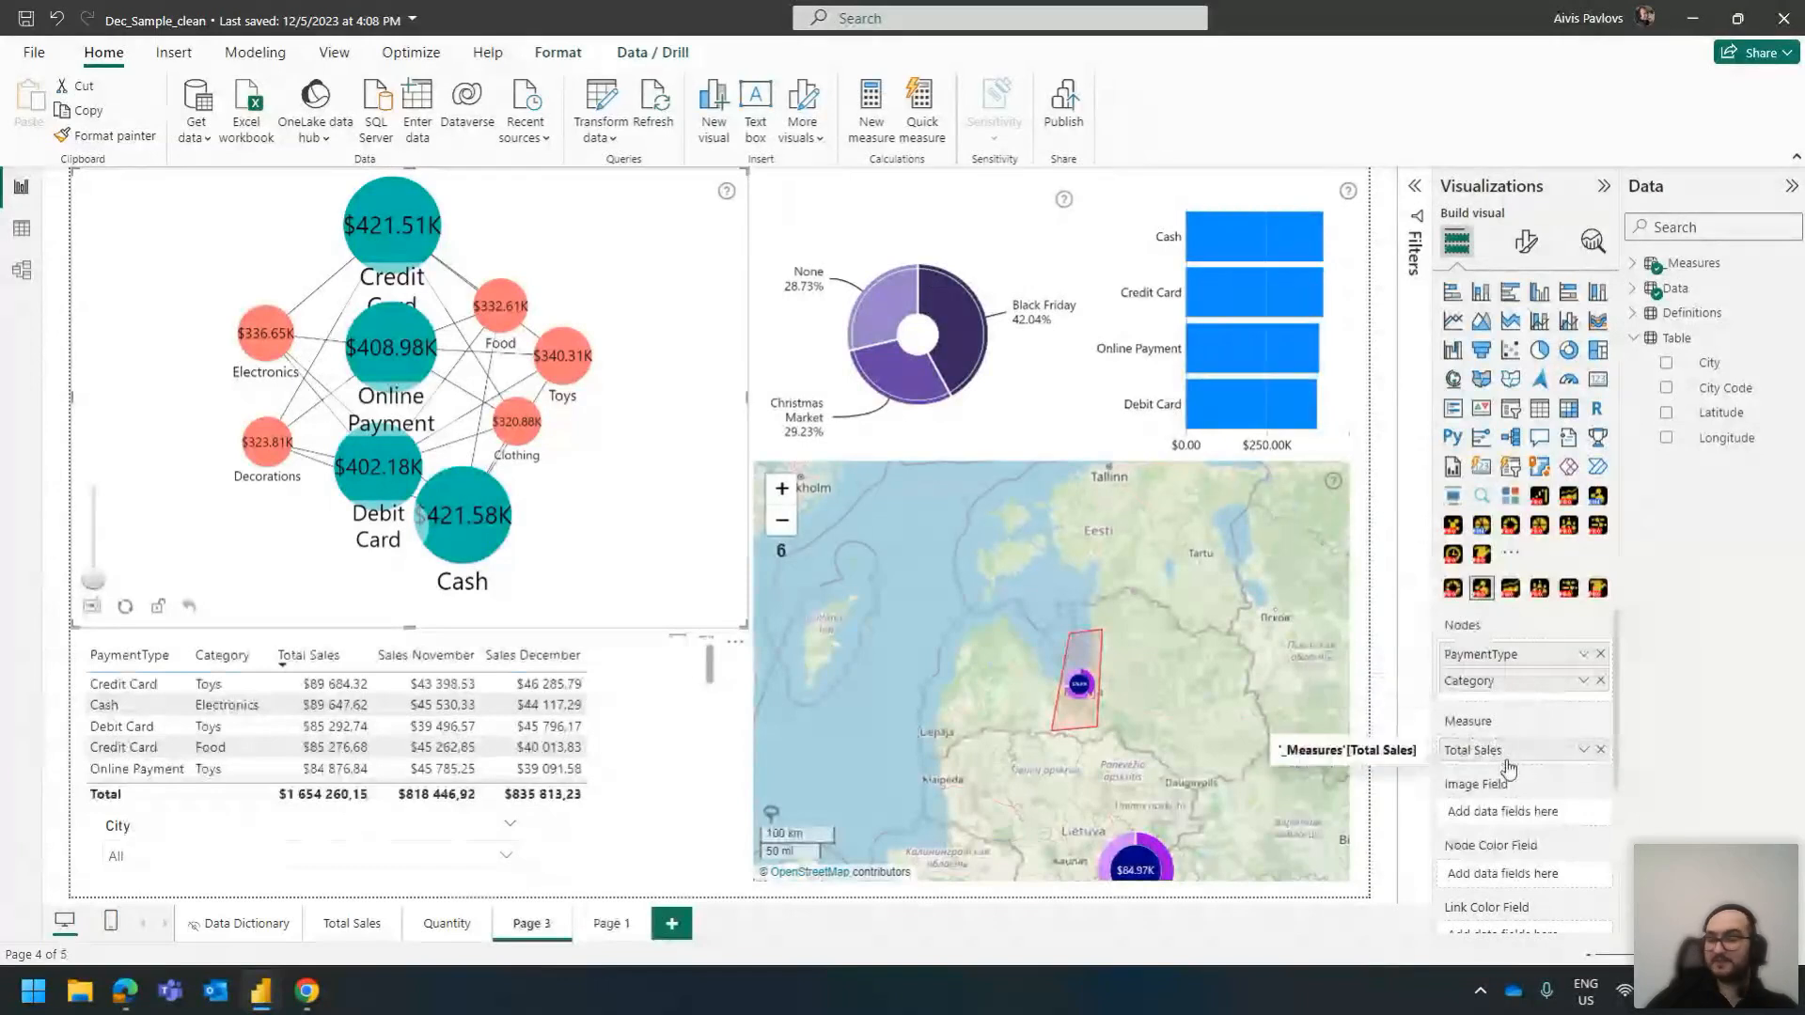
click(569, 356)
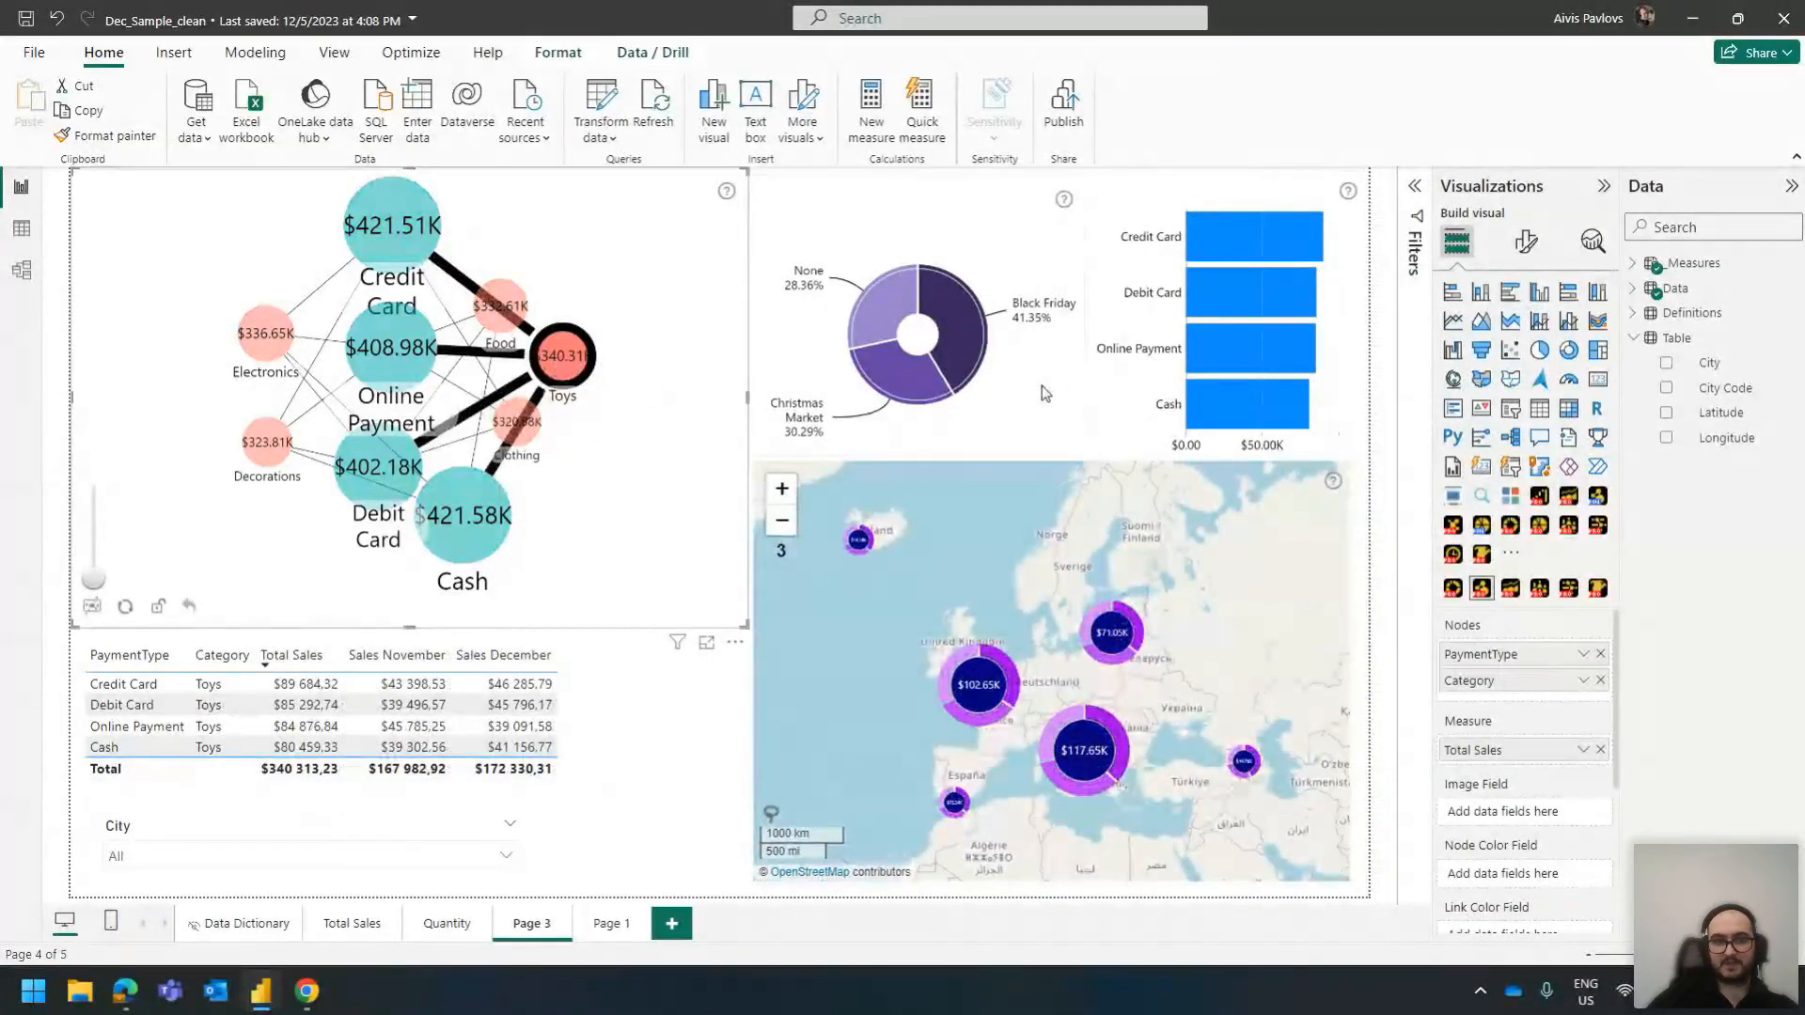
click(1279, 238)
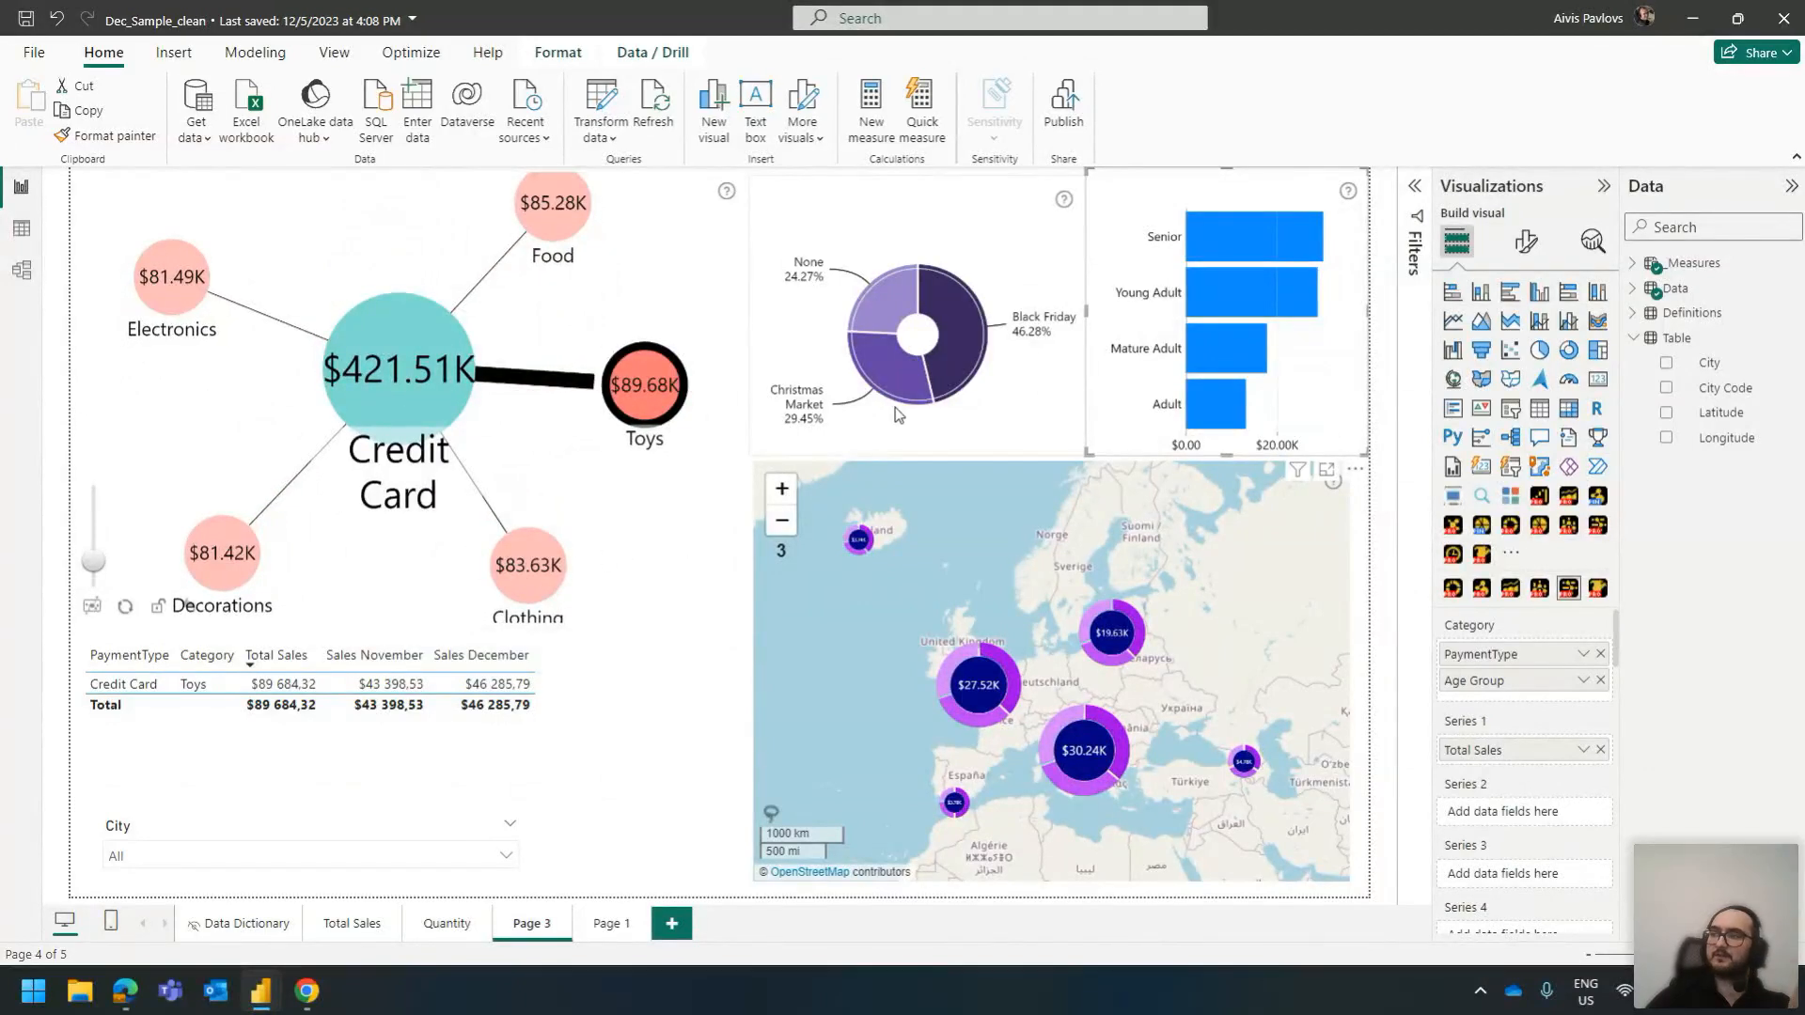
click(713, 509)
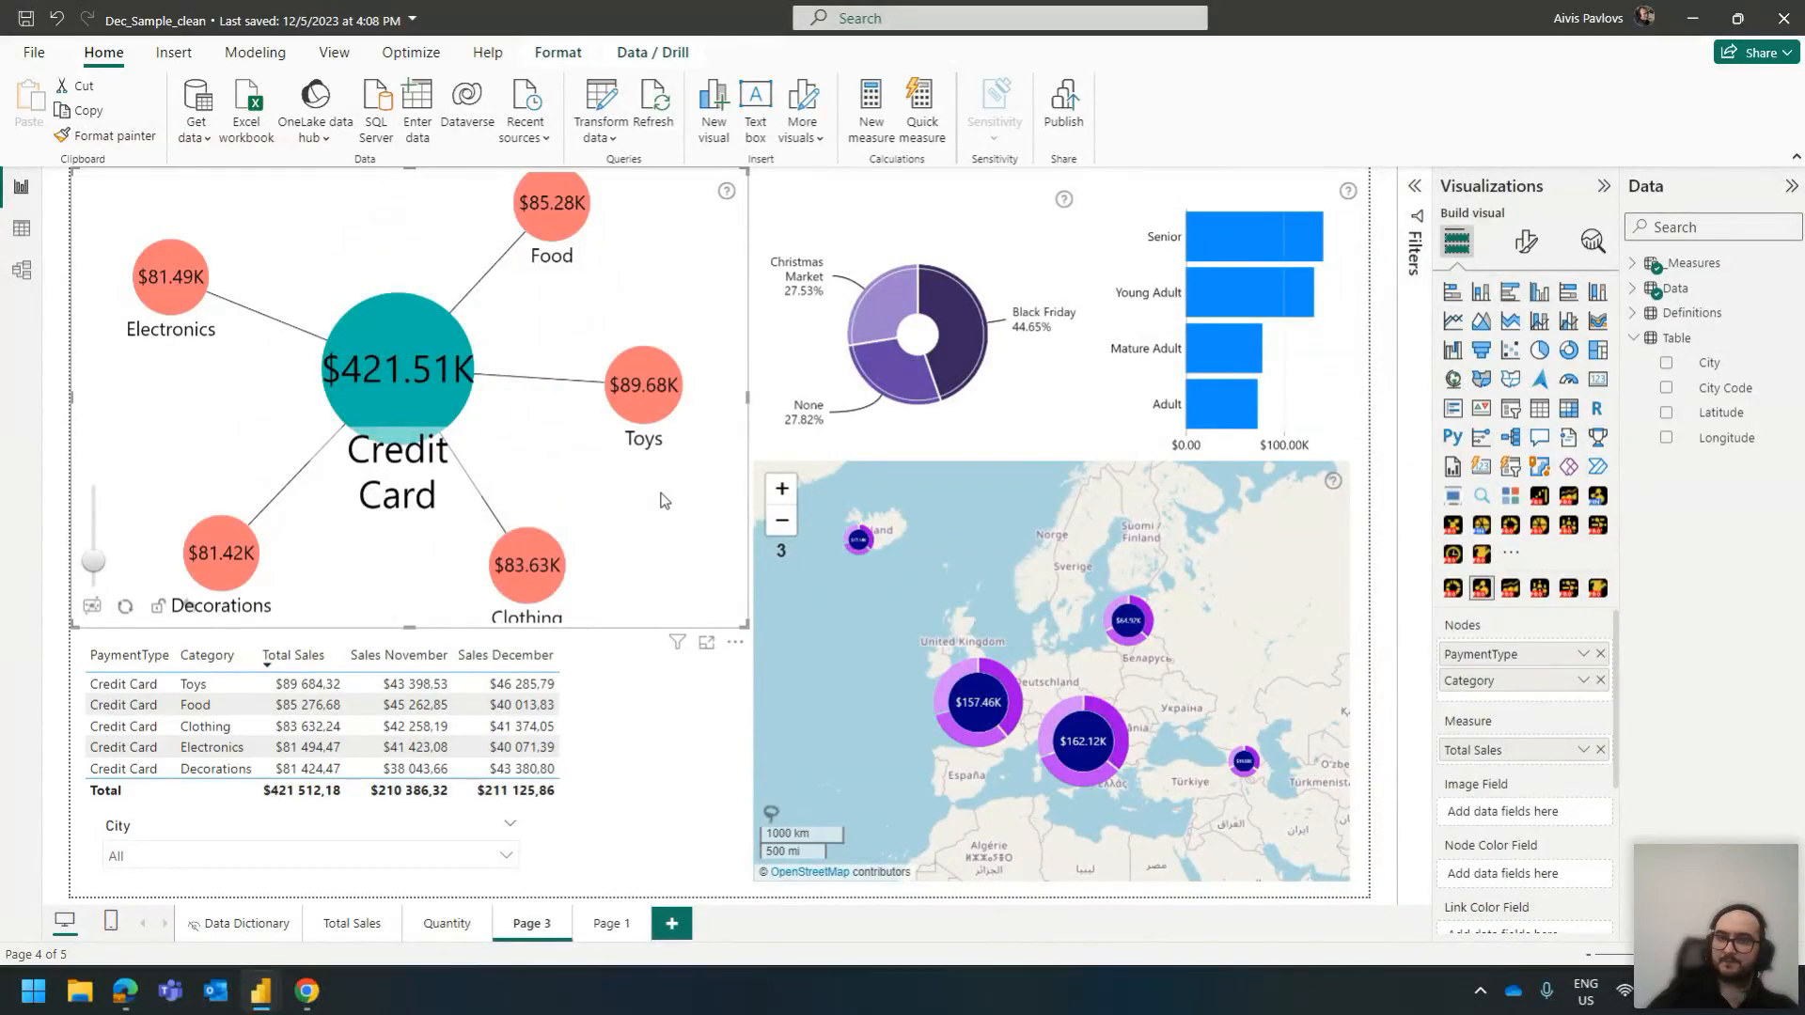
Duplicate Page 3 and delete the sales table and the City slicer from the copy
right_click(538, 926)
click(589, 832)
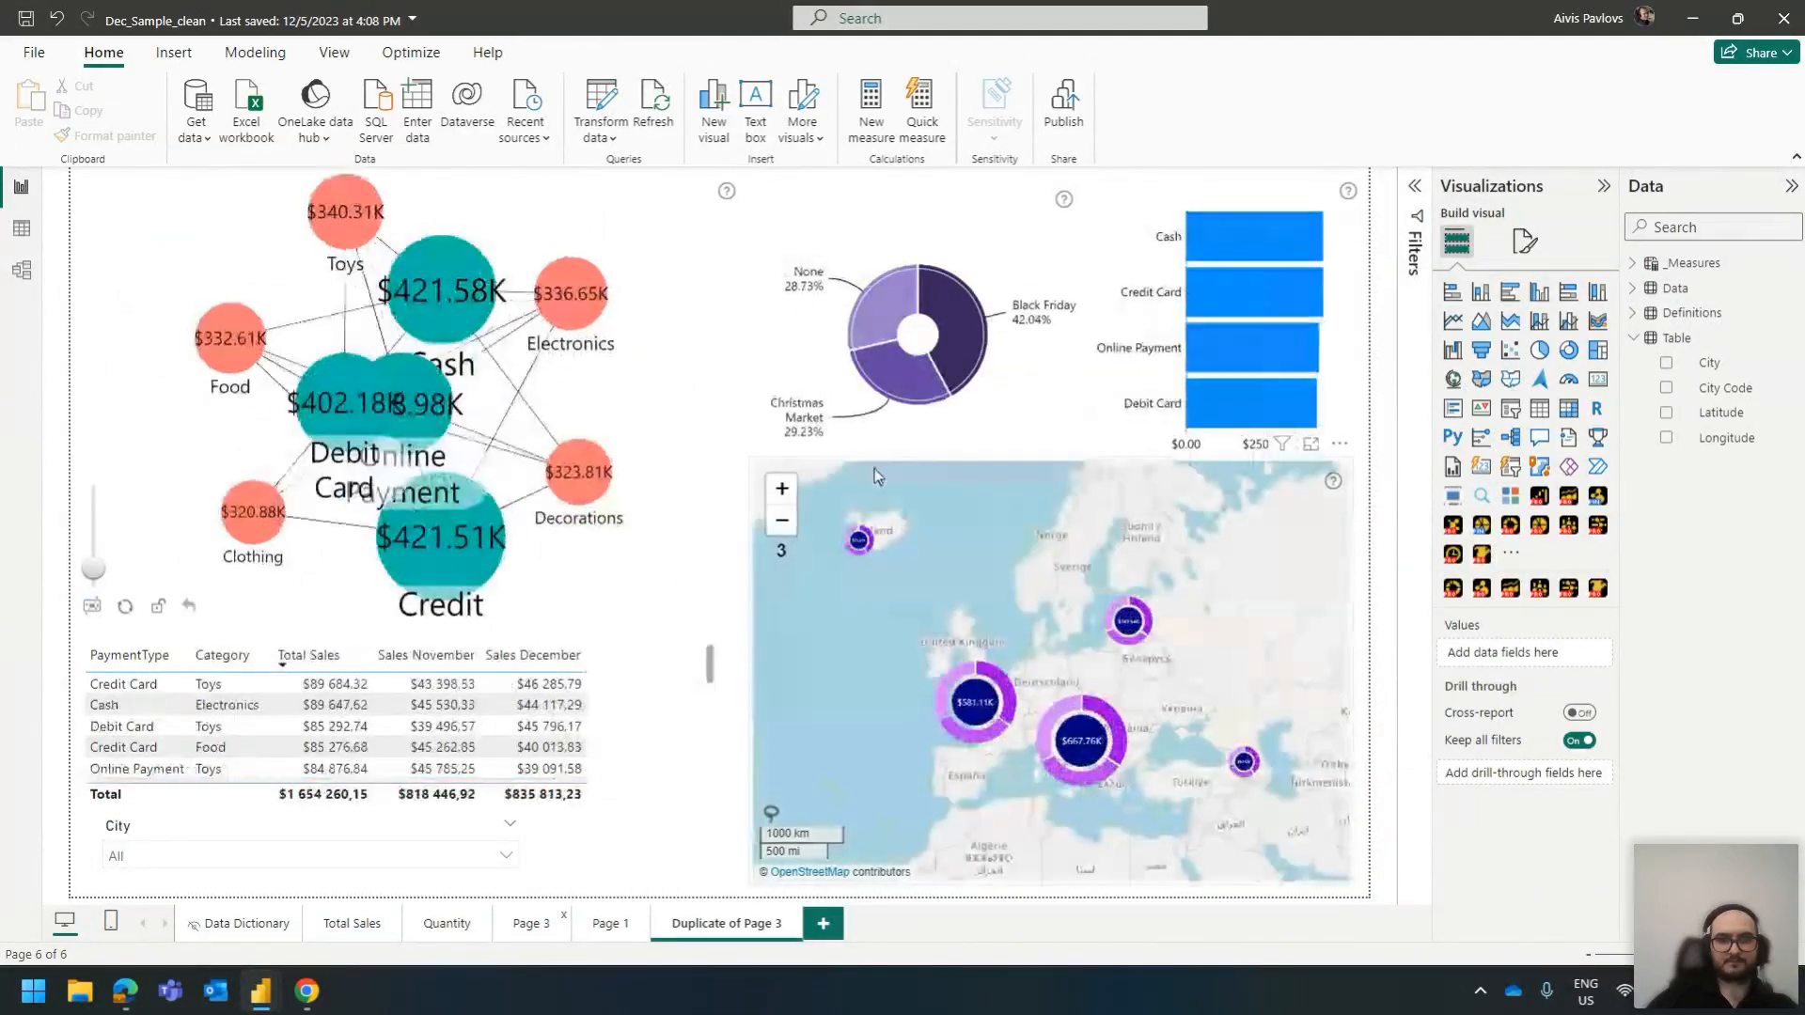
click(680, 674)
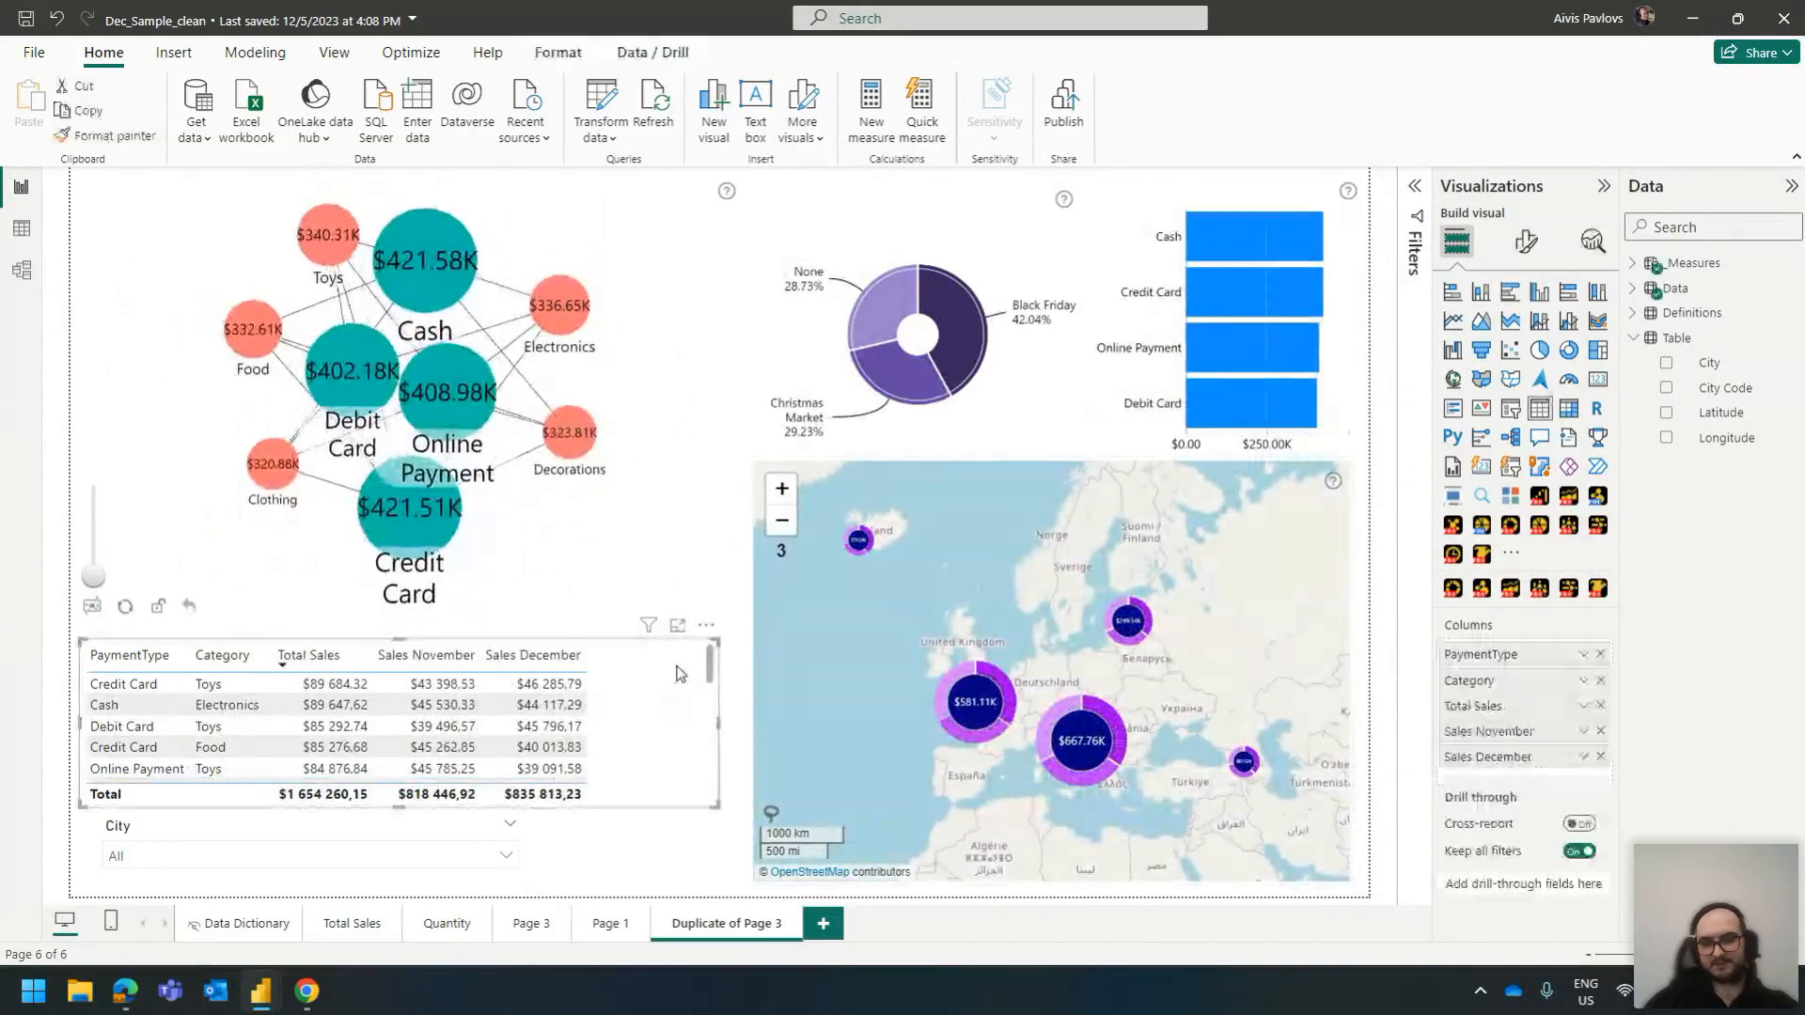
key(Delete)
click(195, 844)
key(Delete)
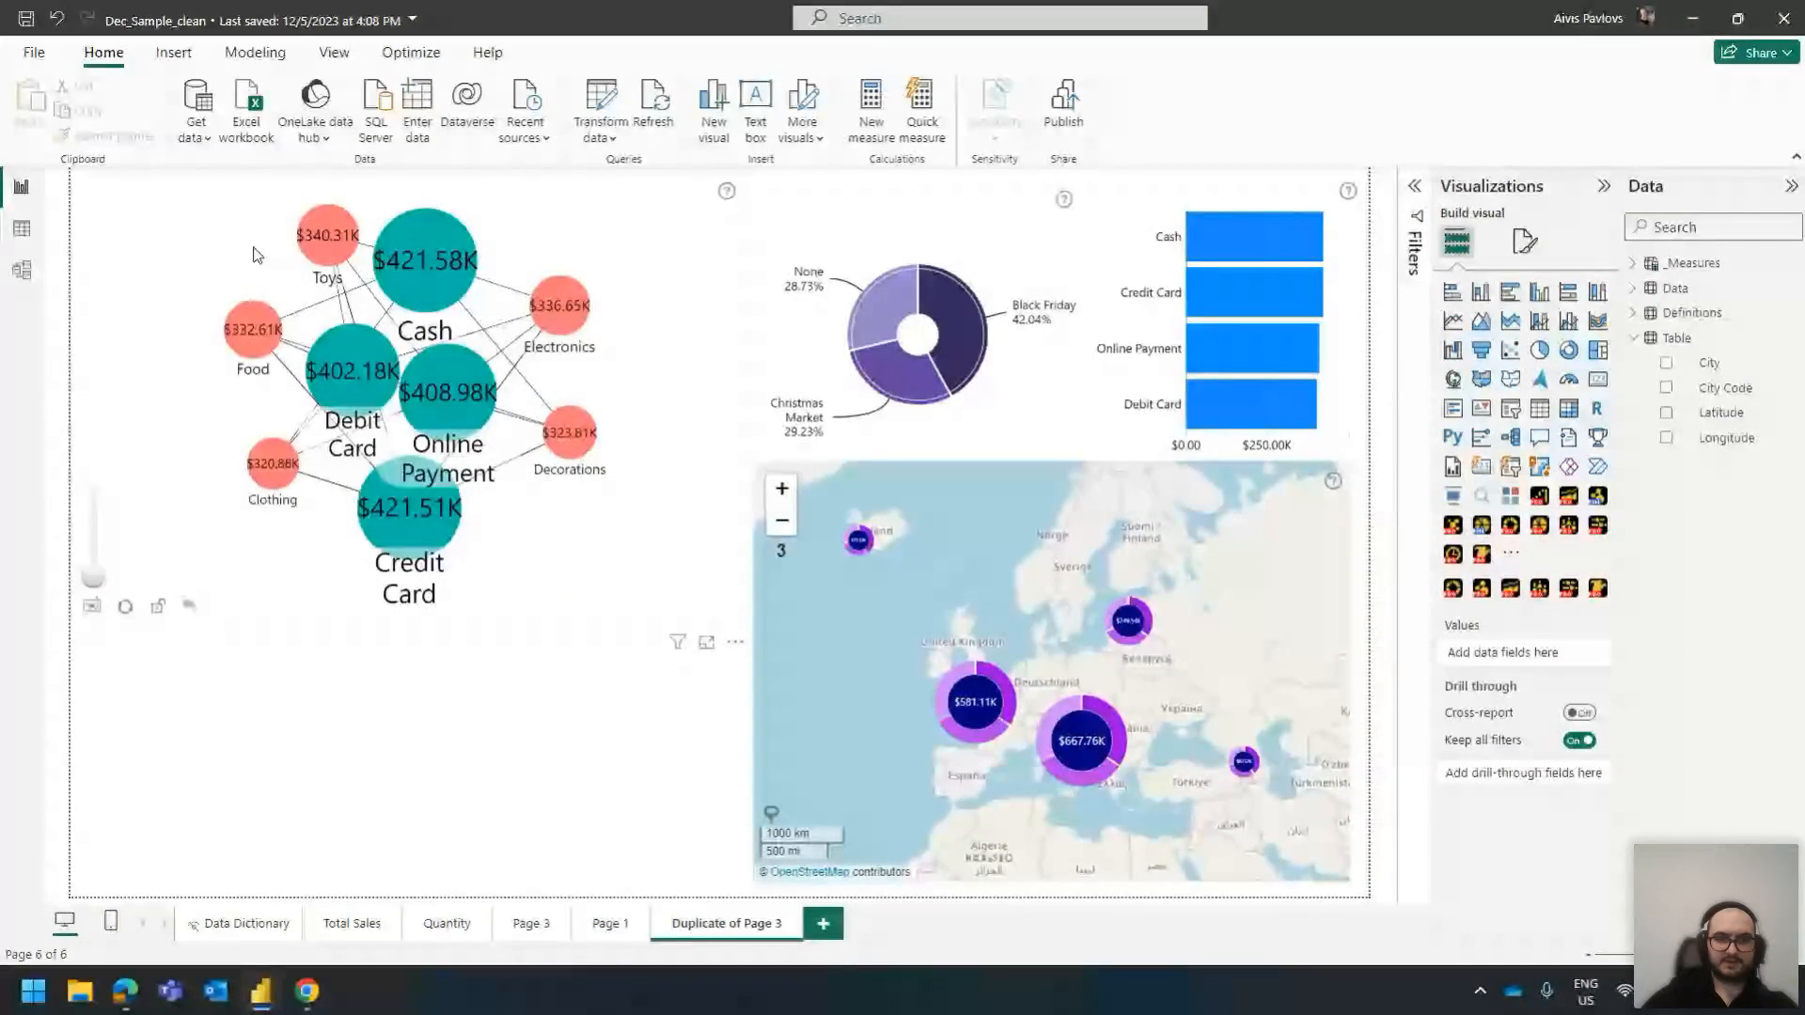
Move the network chart to the lower-left area of the report page, resize it to fit there, and slightly narrow the adjacent map
drag(253, 255, 298, 523)
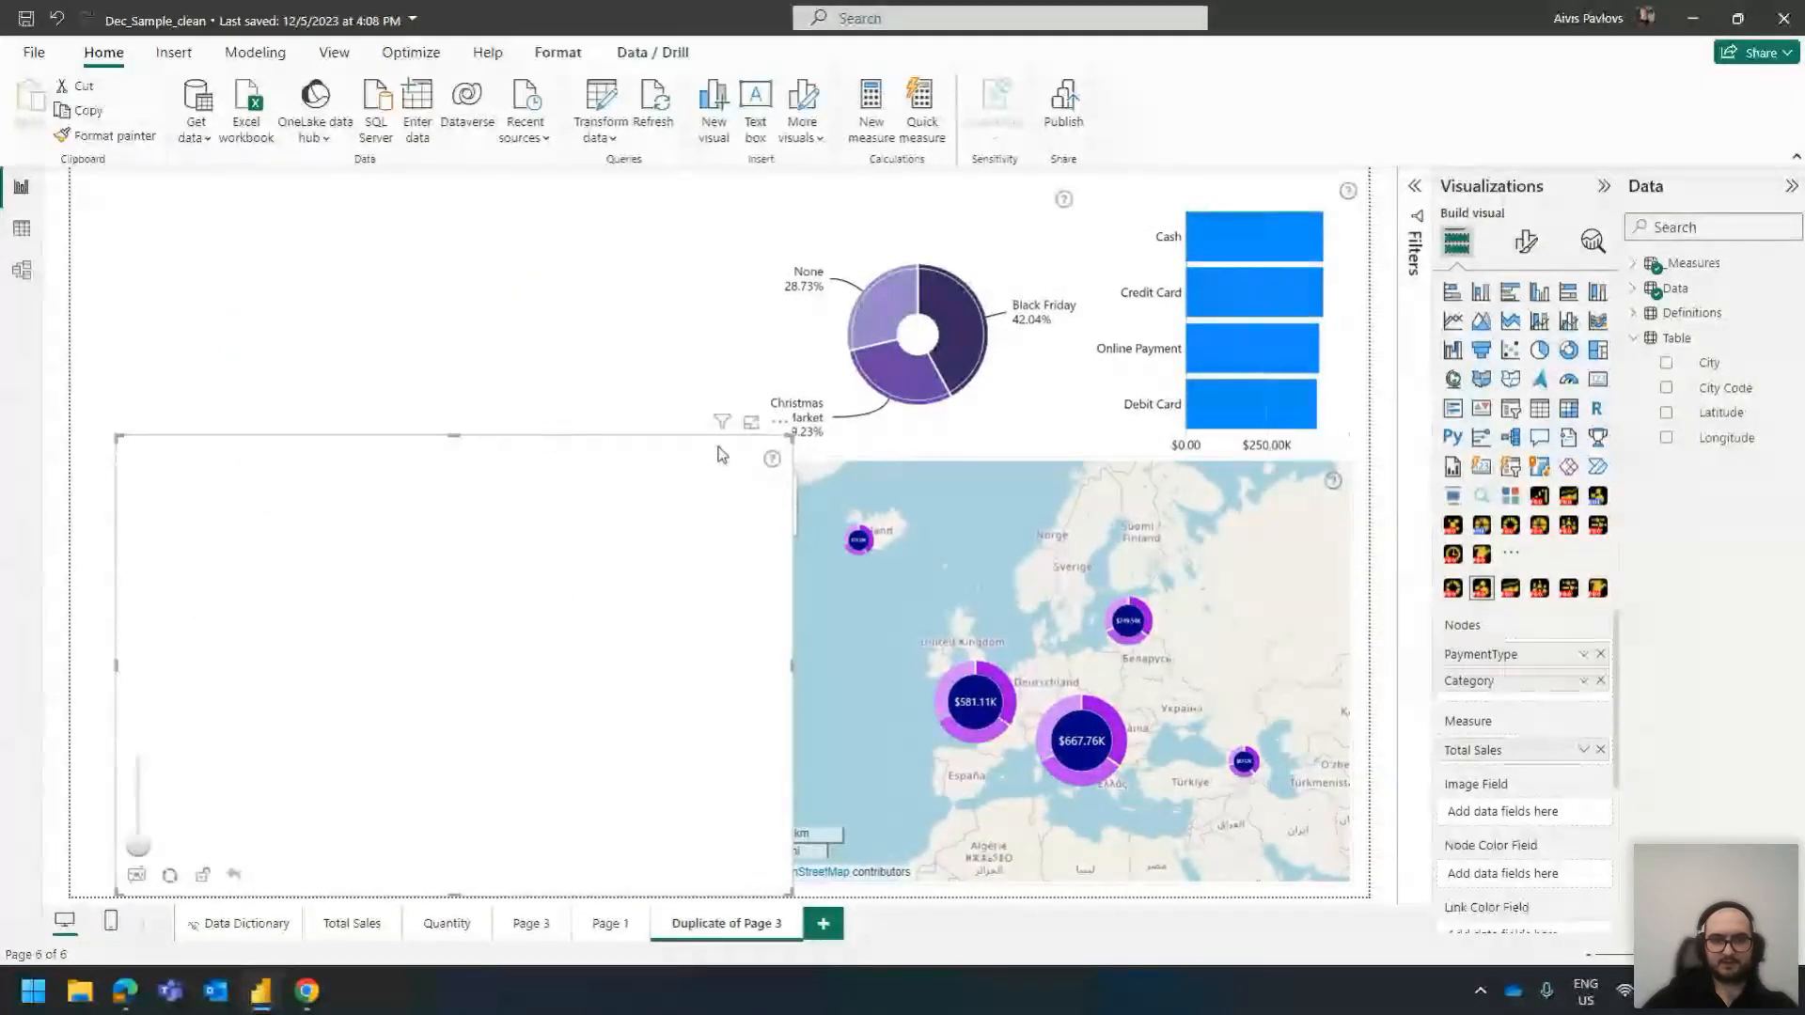
drag(792, 436, 750, 475)
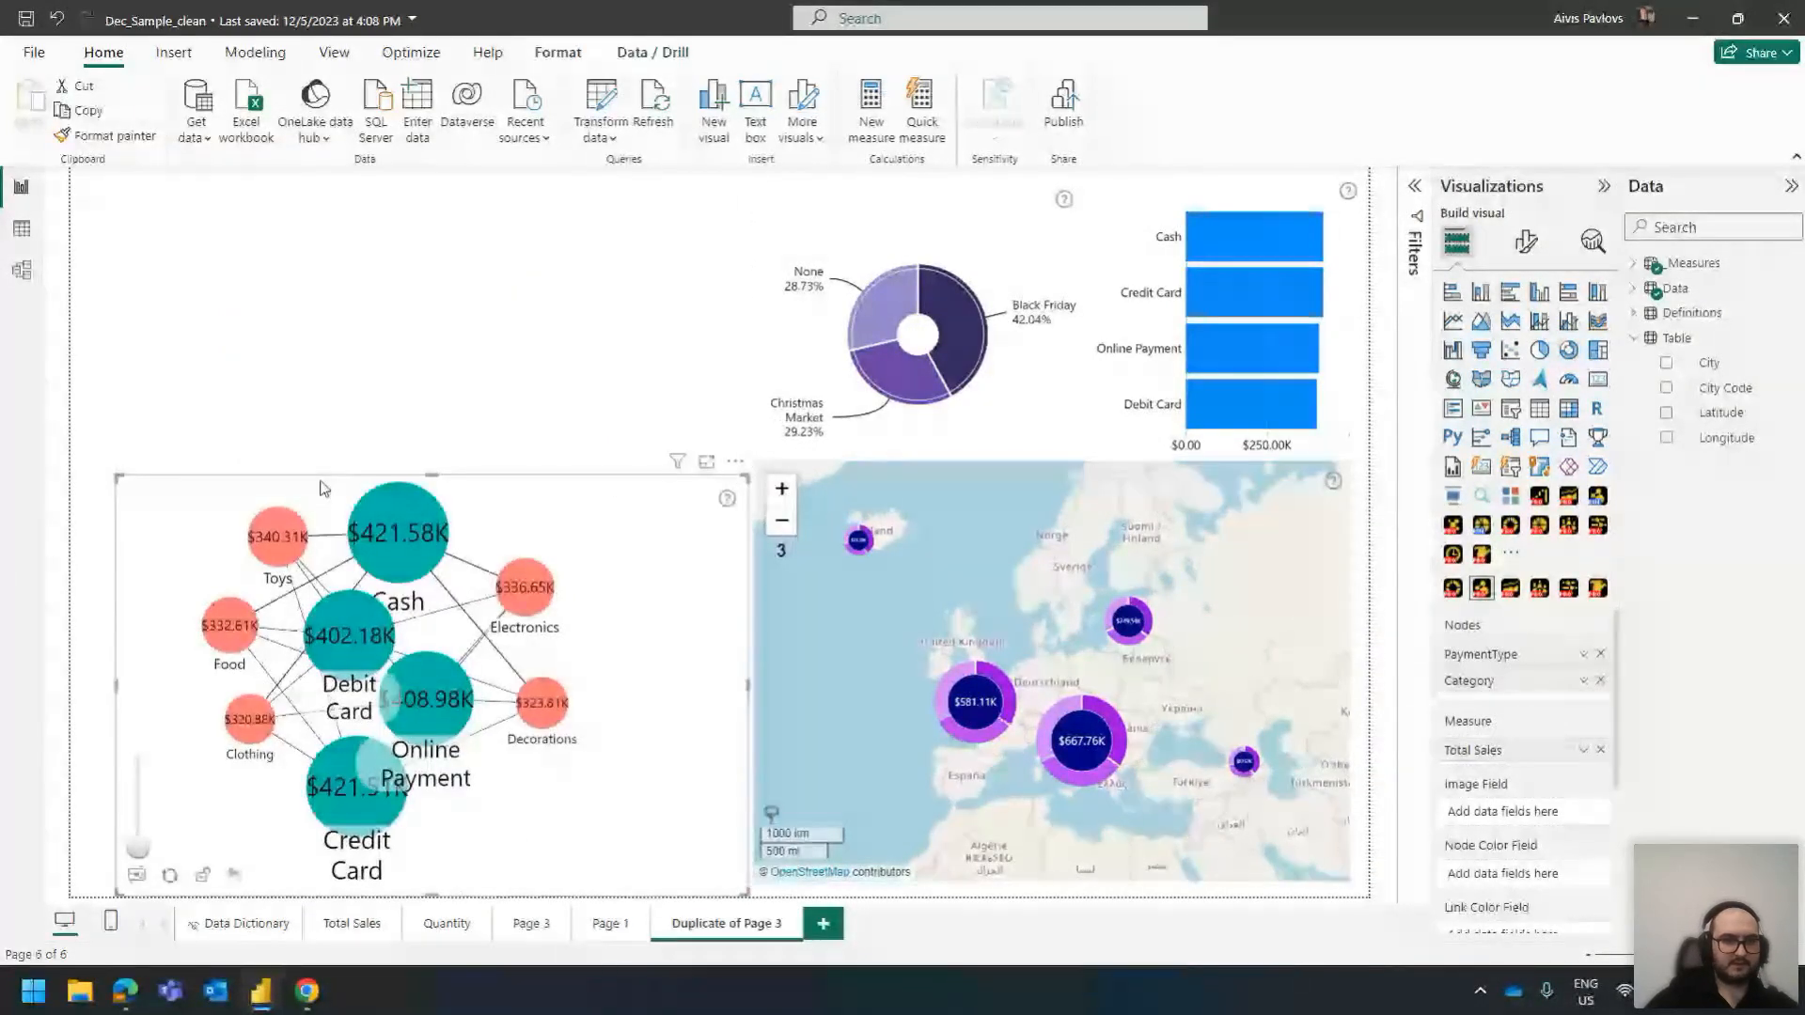
drag(116, 476, 71, 457)
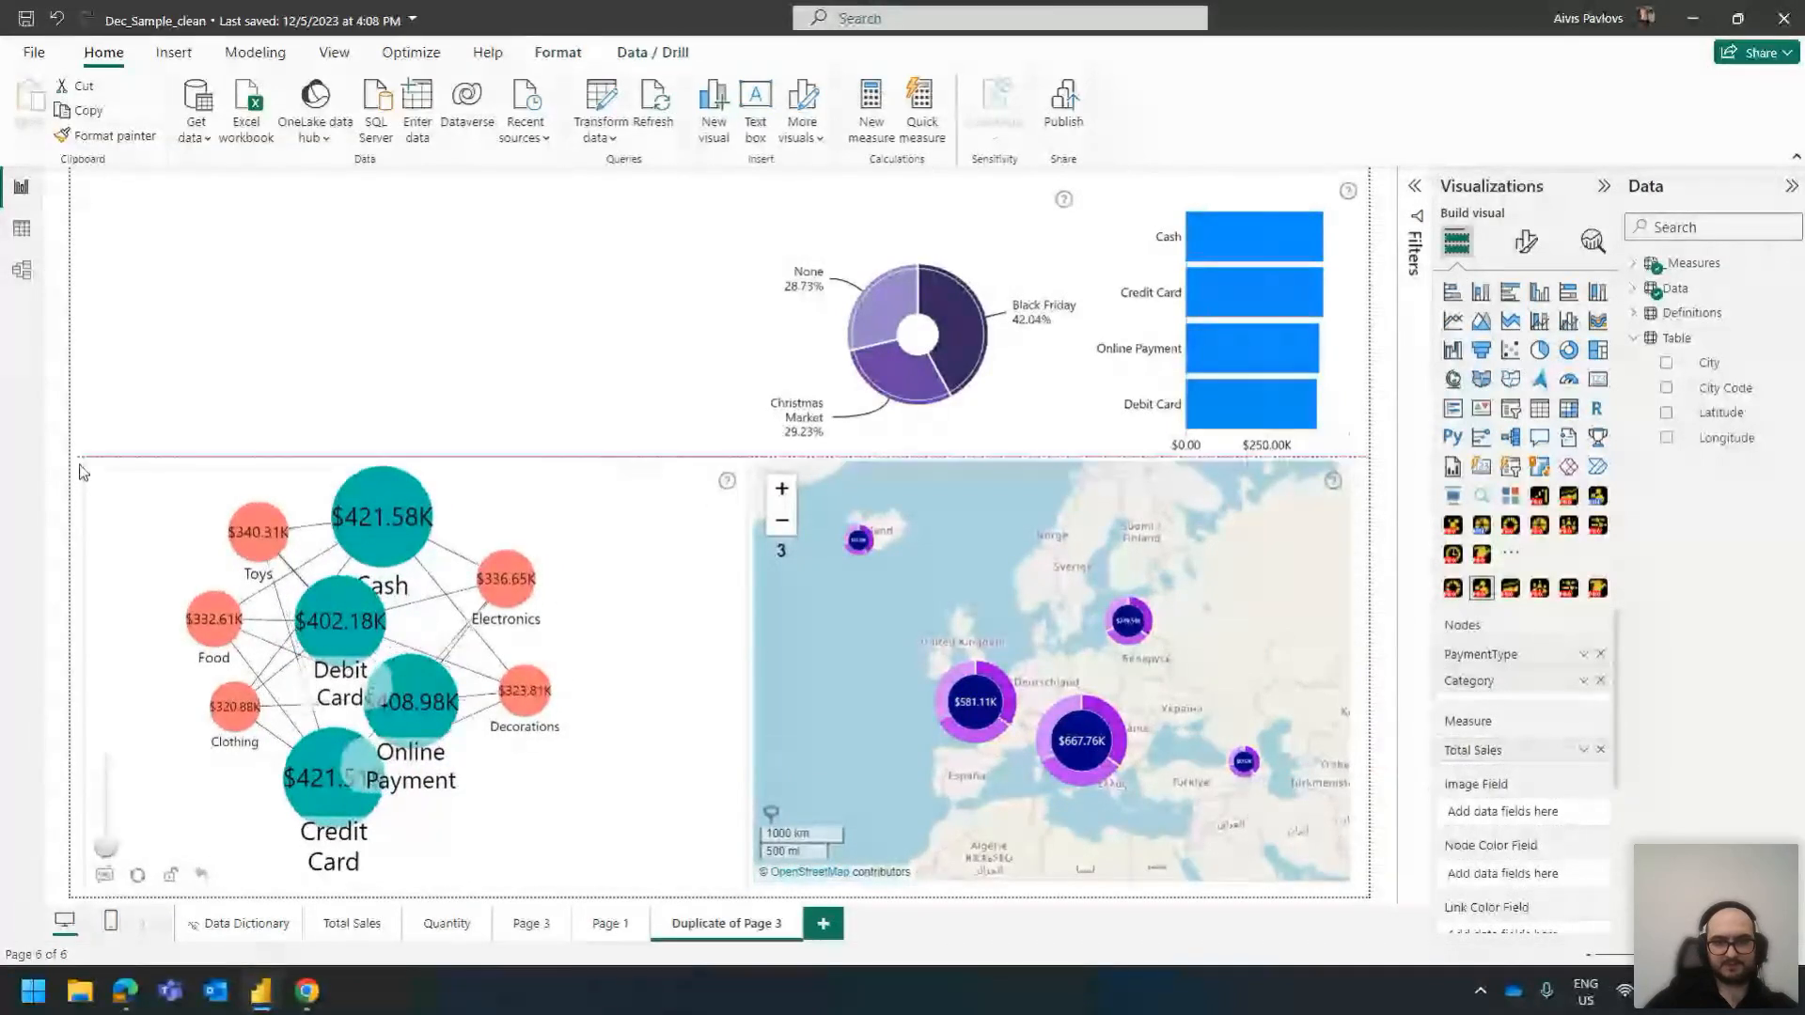
click(762, 503)
mouse_move(749, 499)
mouse_down()
mouse_move(731, 498)
mouse_move(762, 503)
mouse_up()
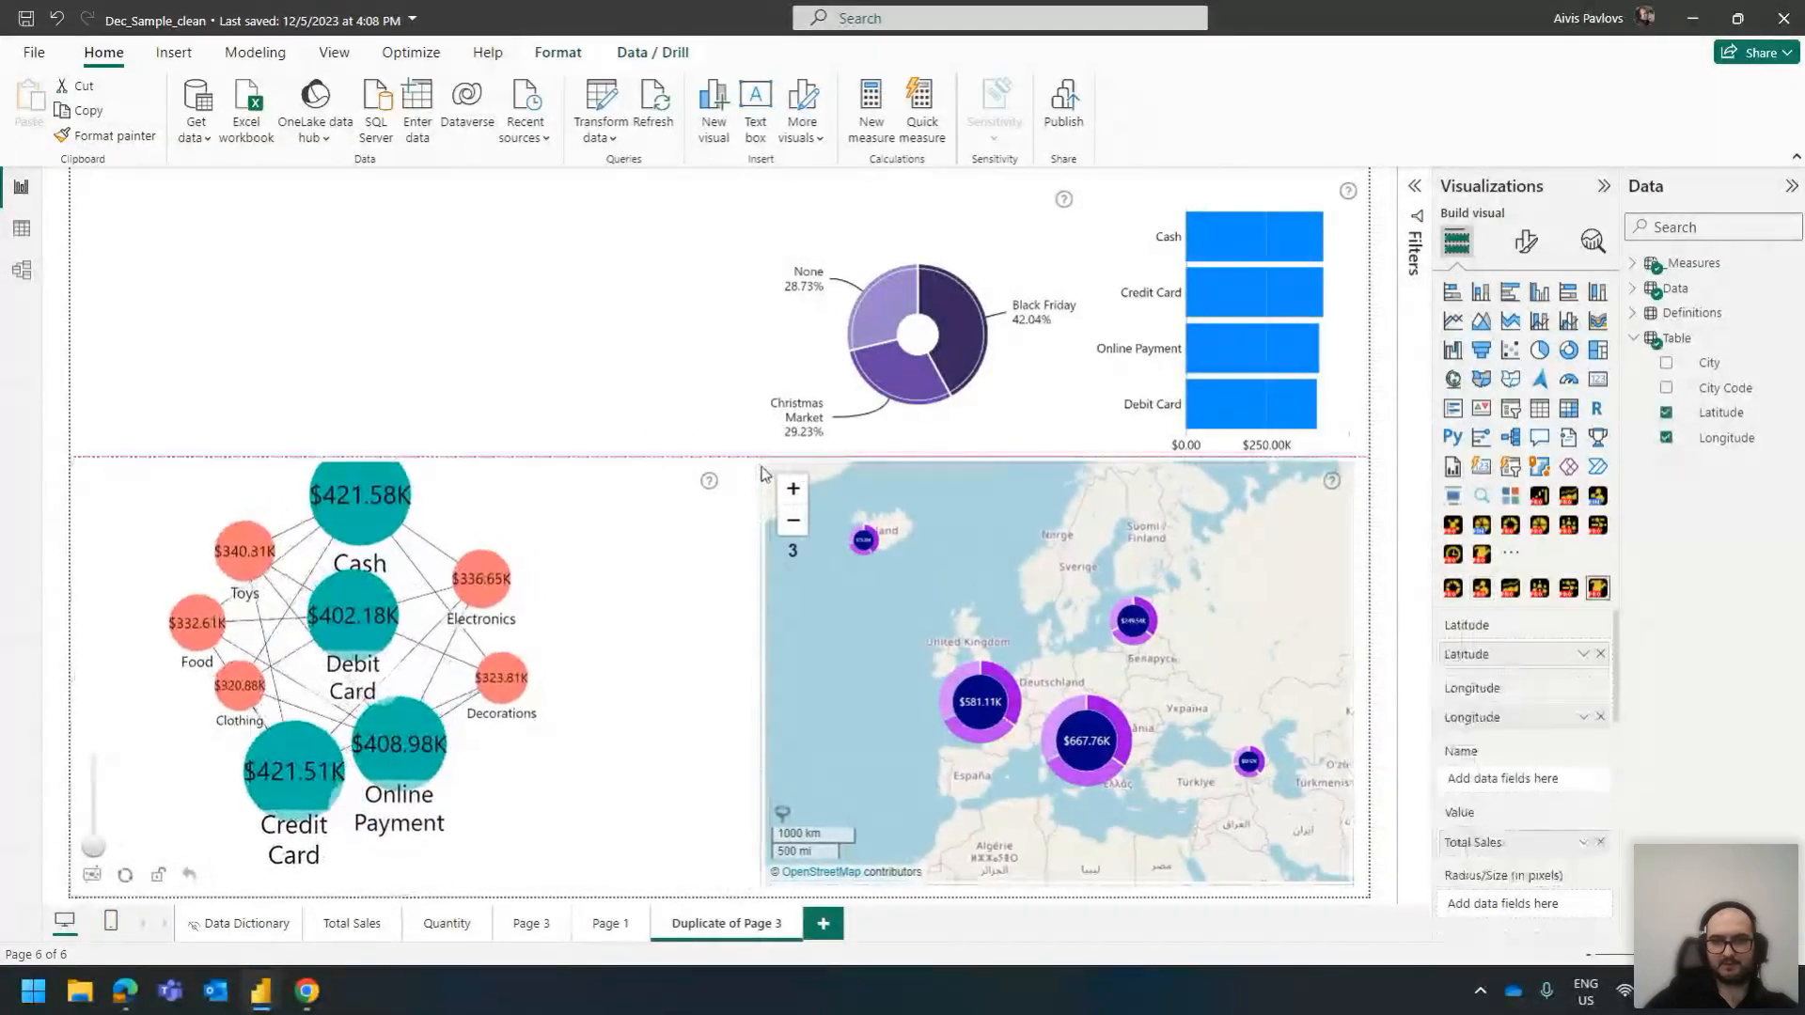
Move the donut chart to the page's upper-left corner above the network chart, and shift the bar chart slightly inward
click(817, 222)
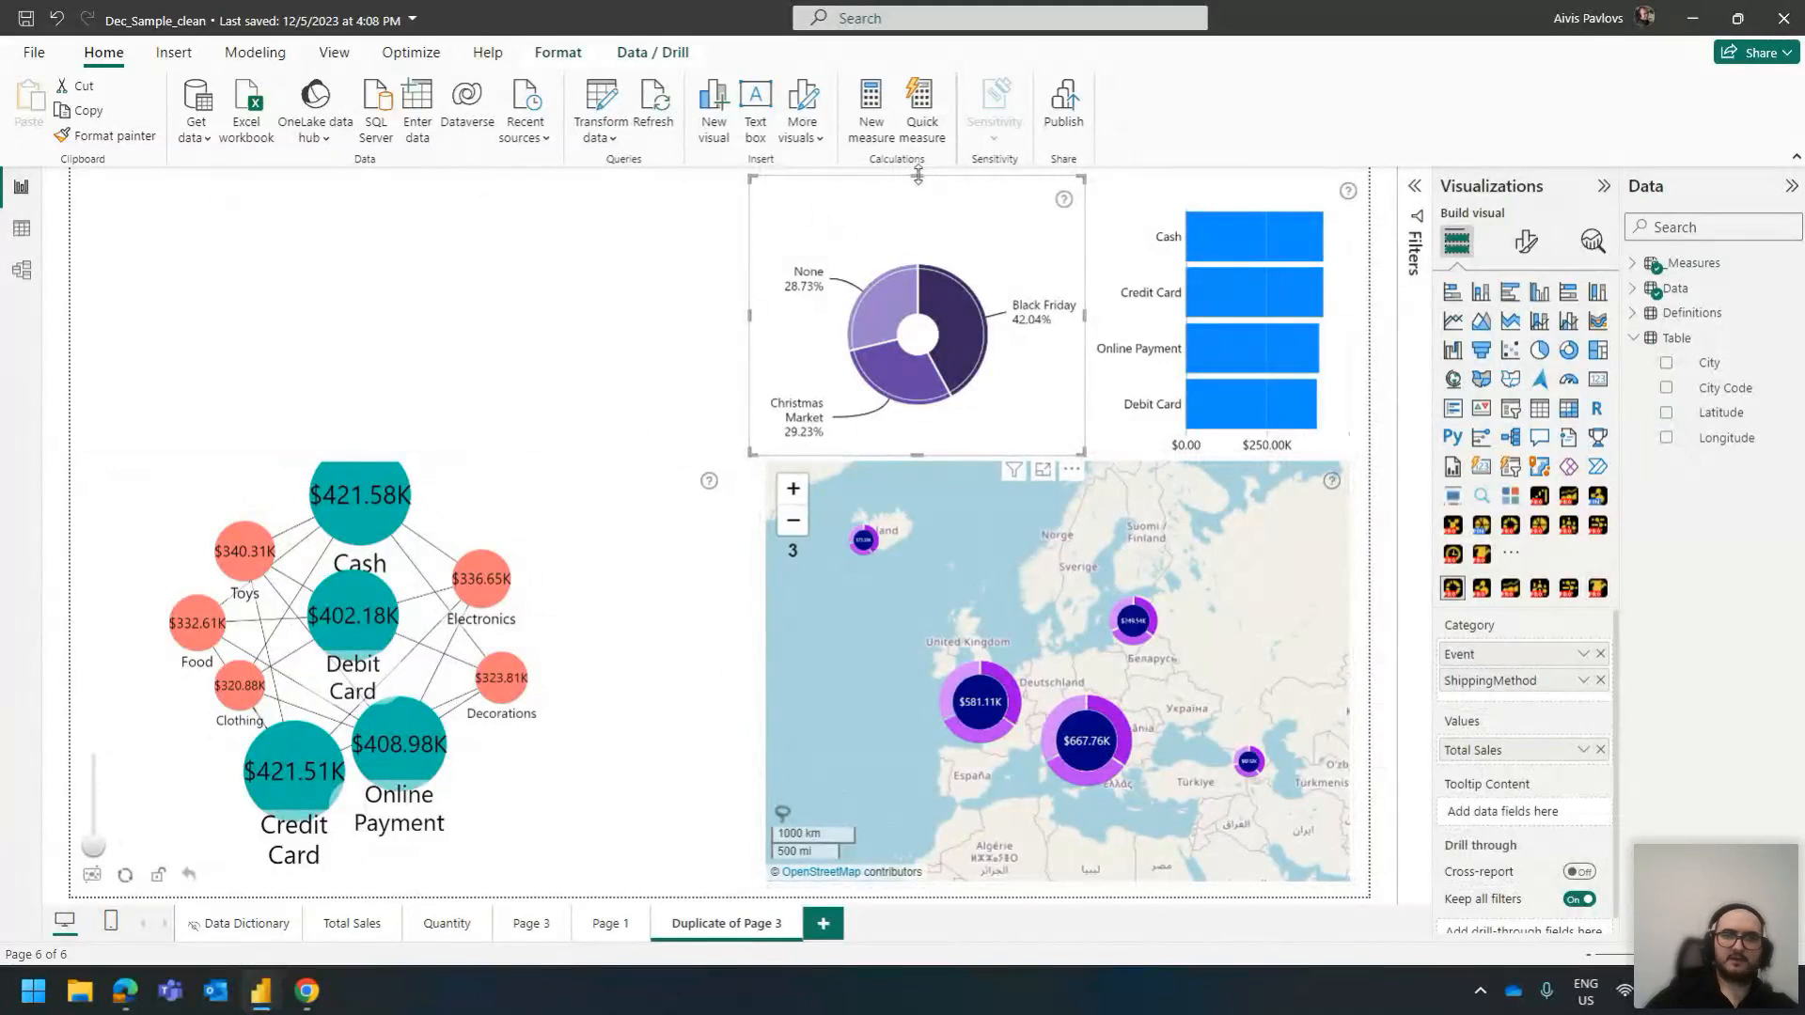
drag(898, 186, 228, 185)
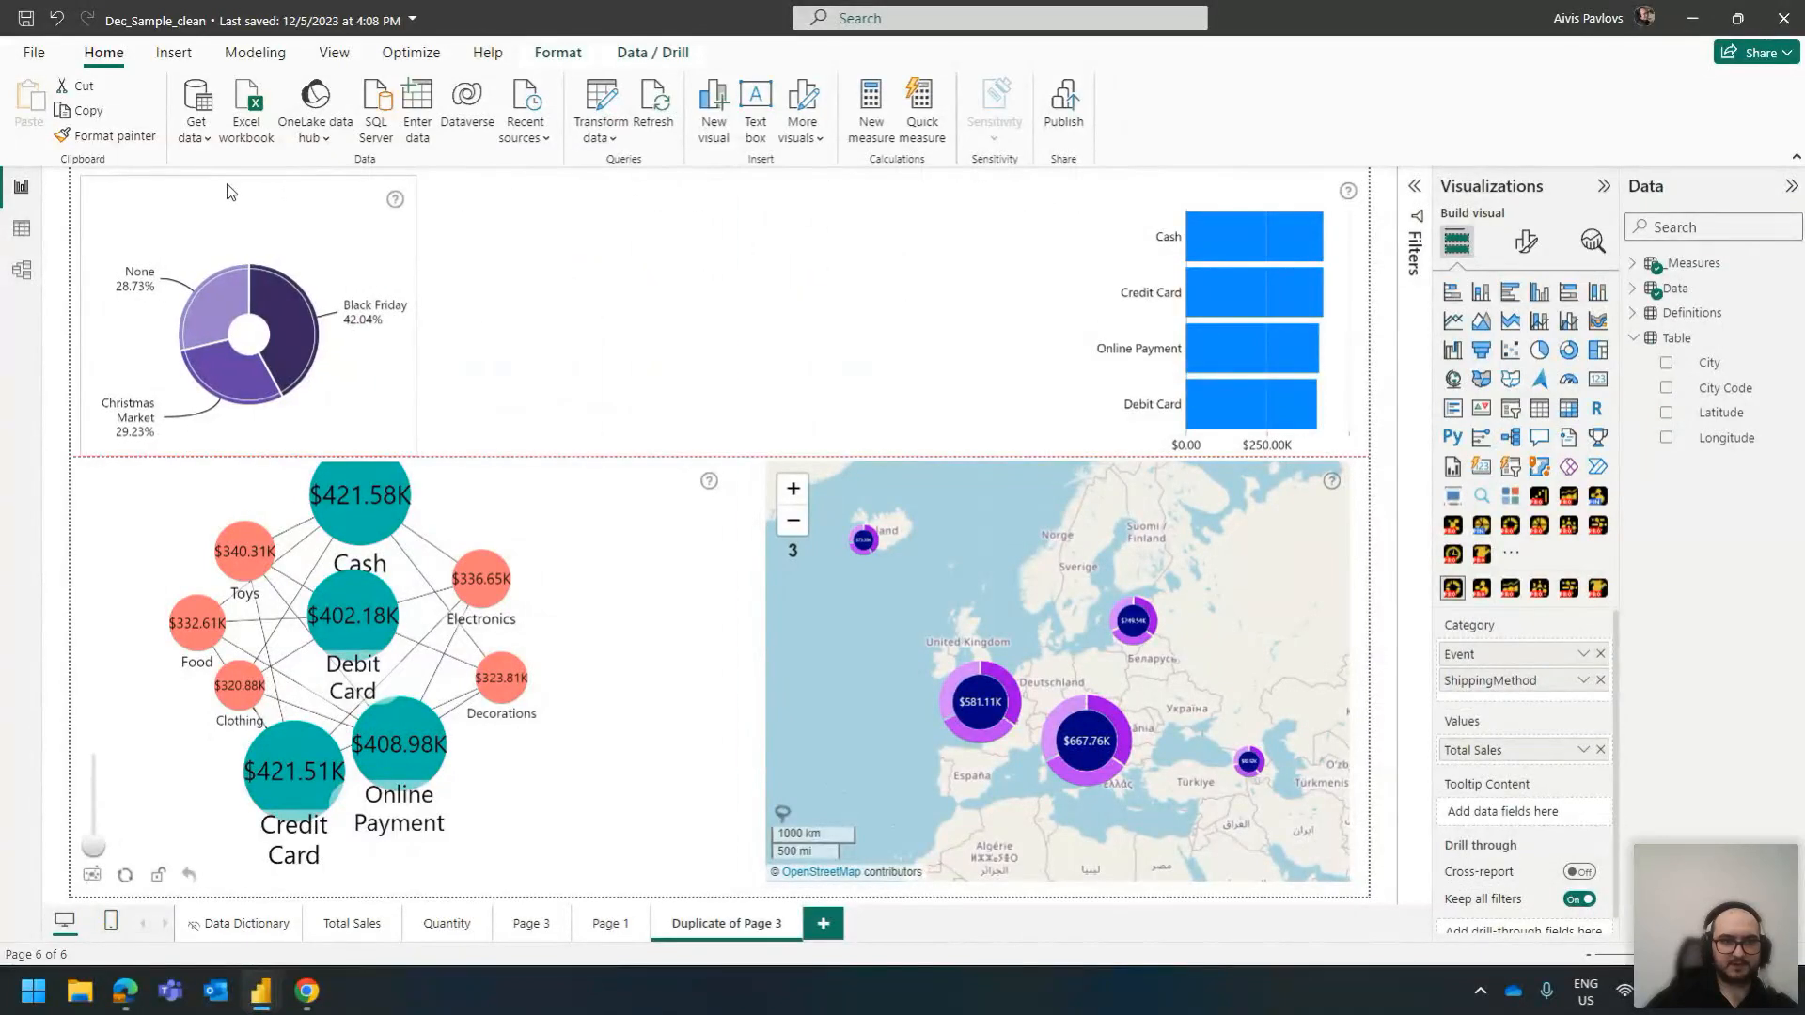
click(1213, 192)
drag(1213, 192, 1177, 184)
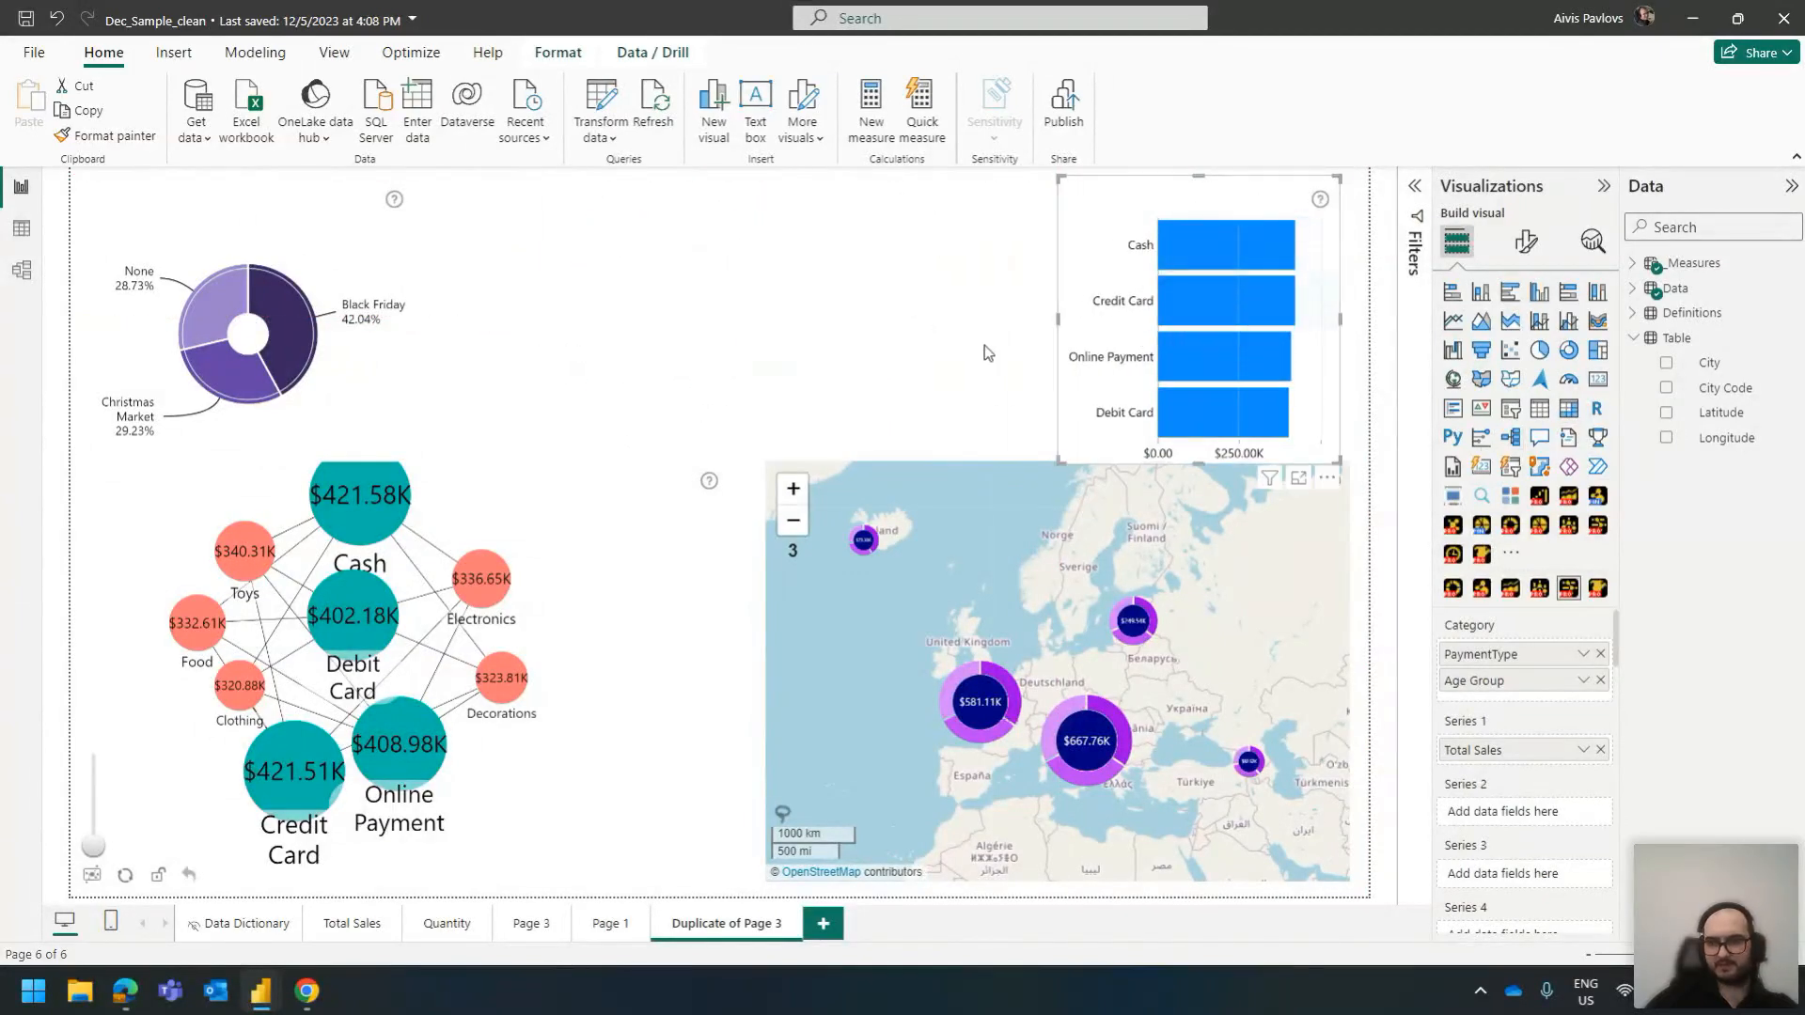
Add a Drill Down Timeline PRO visual, widen it between the donut and bar charts, and expand the Data table's date fields
click(856, 331)
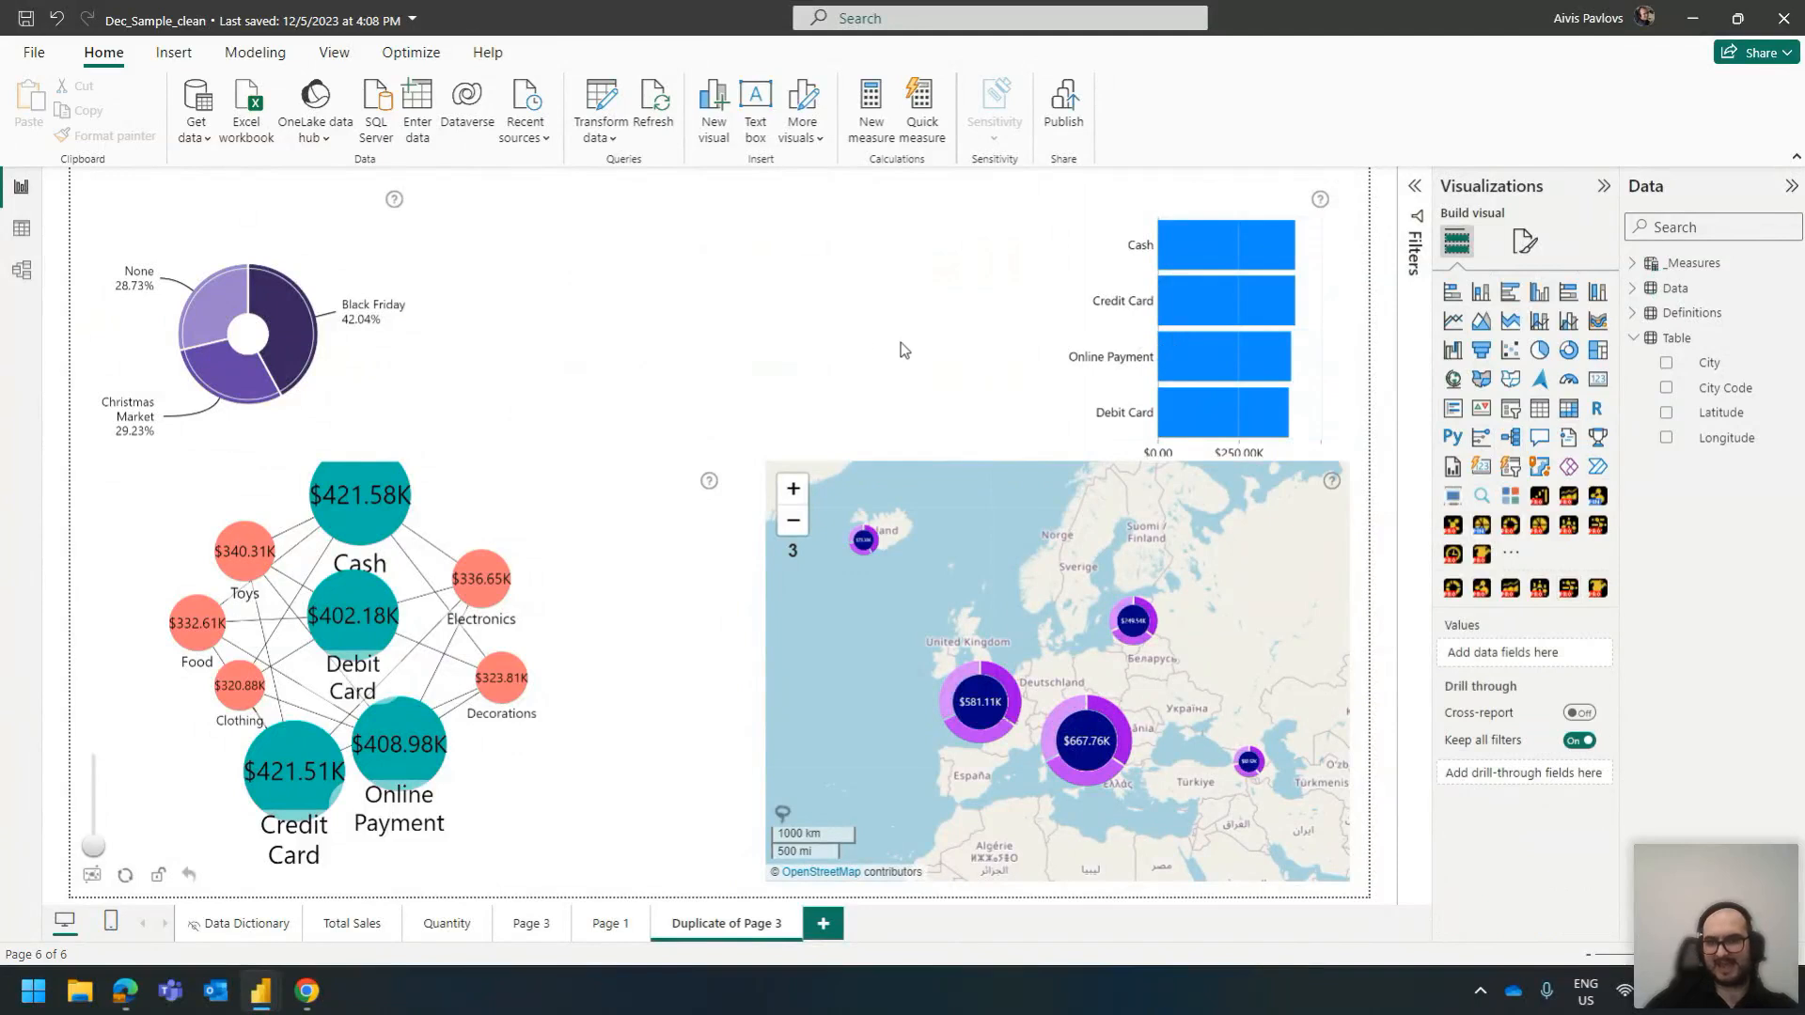
click(1510, 588)
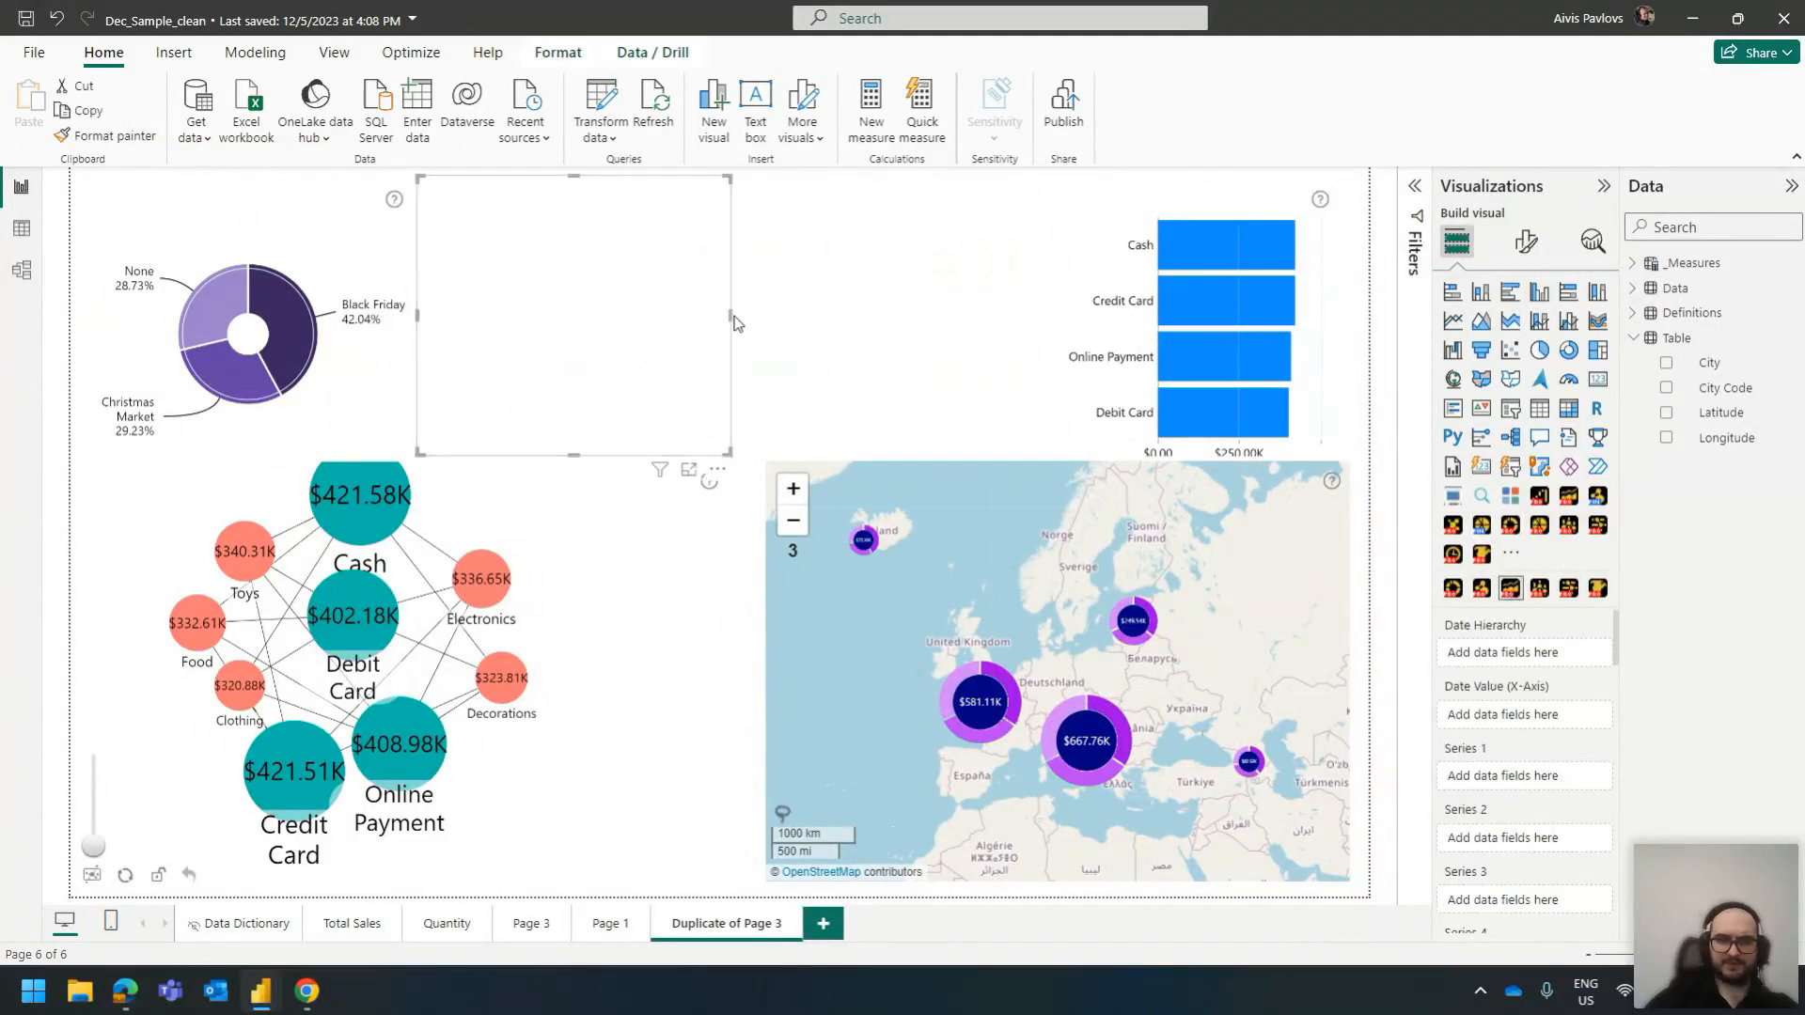
drag(735, 324, 1043, 323)
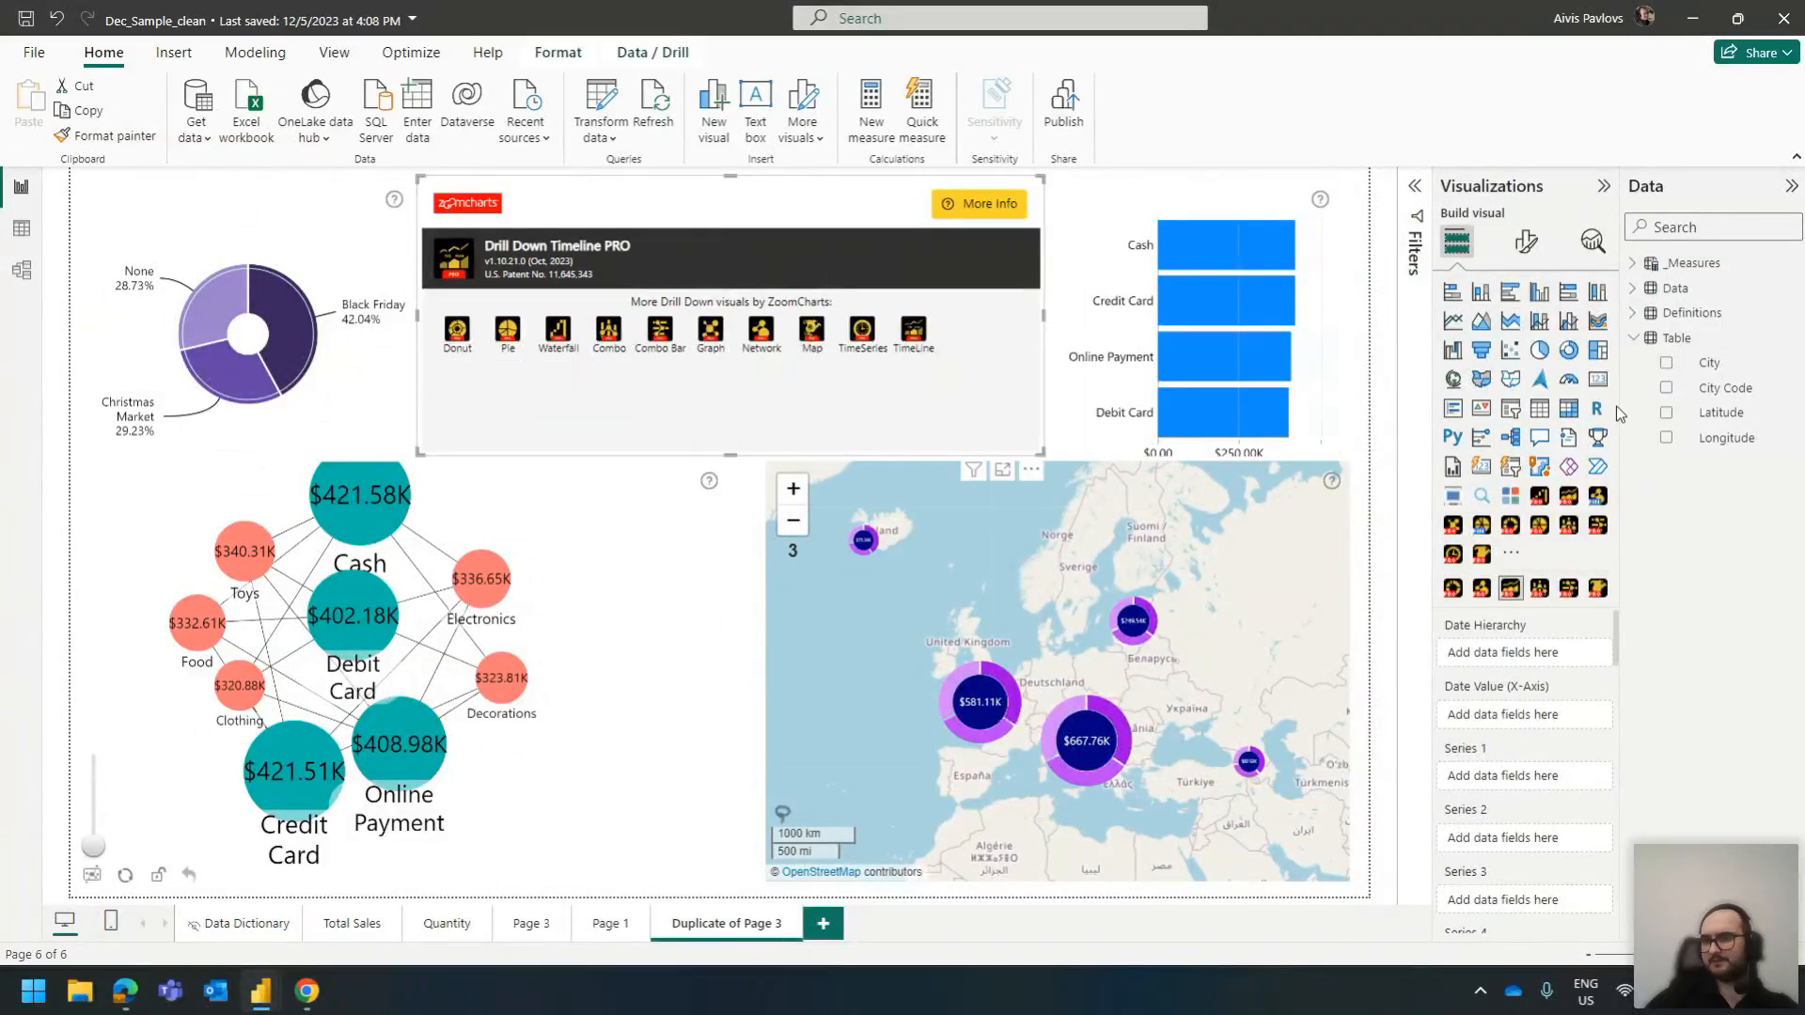
click(1636, 289)
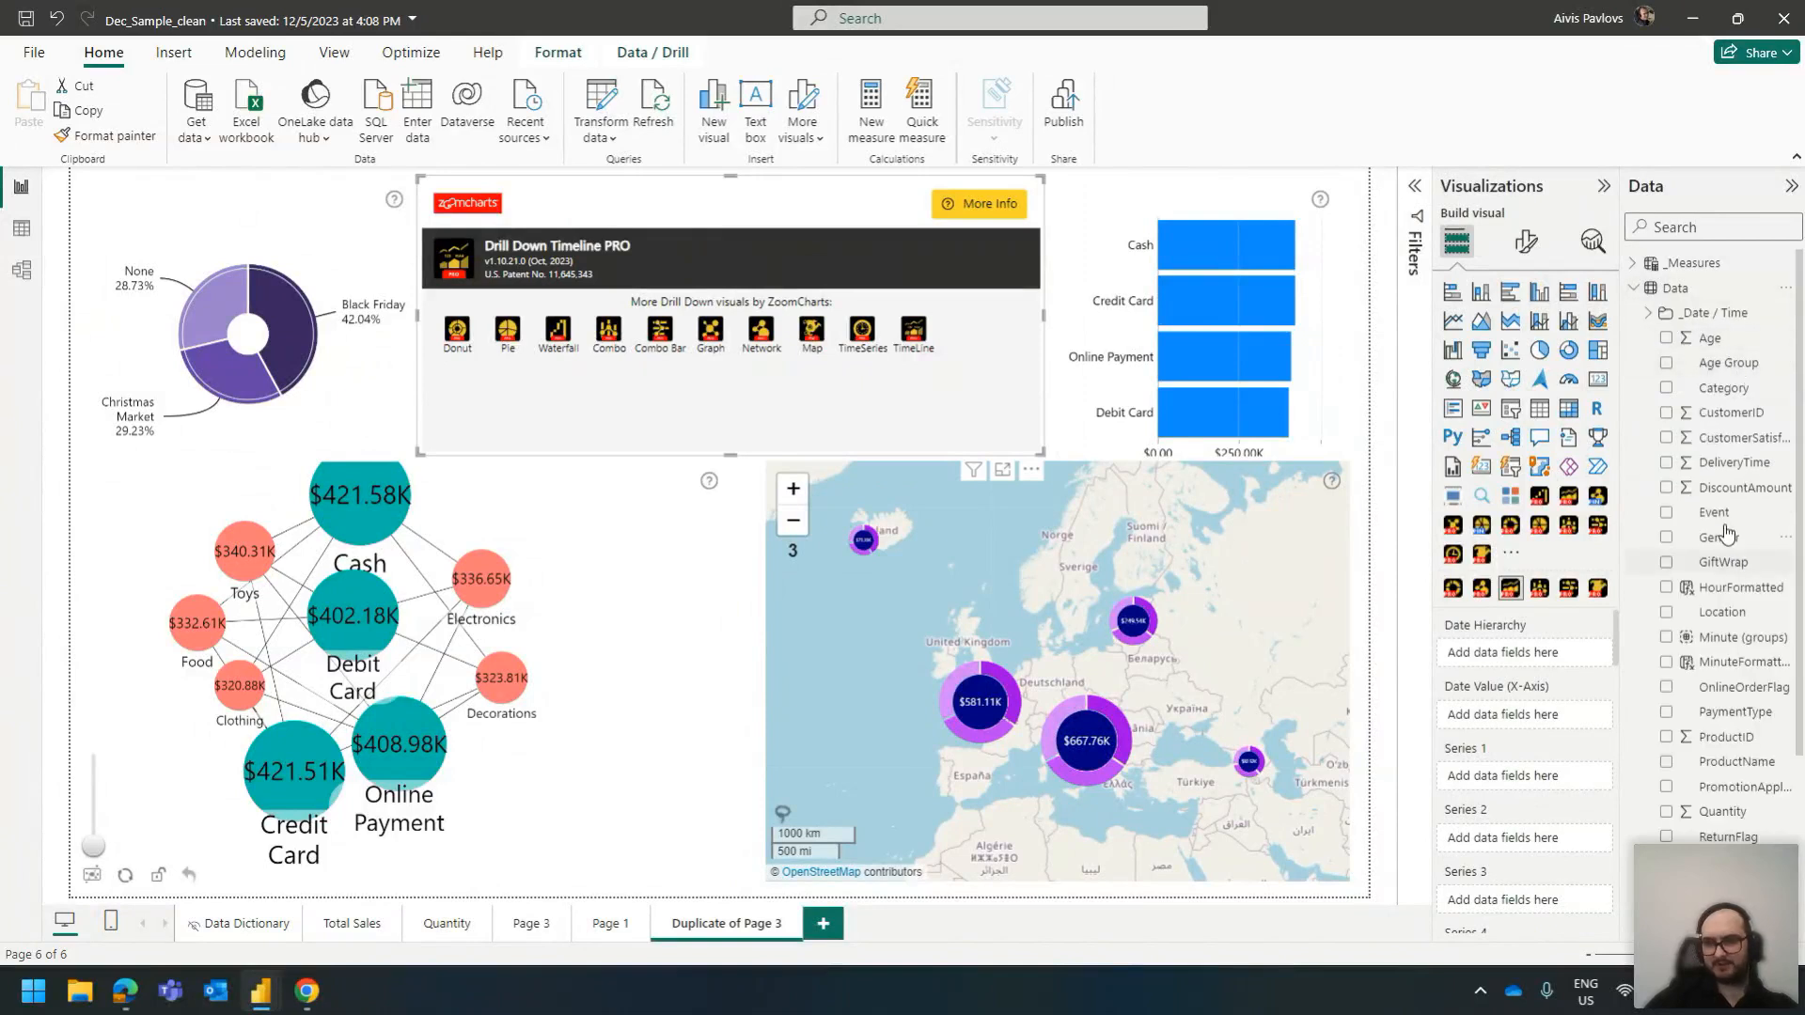
click(1646, 315)
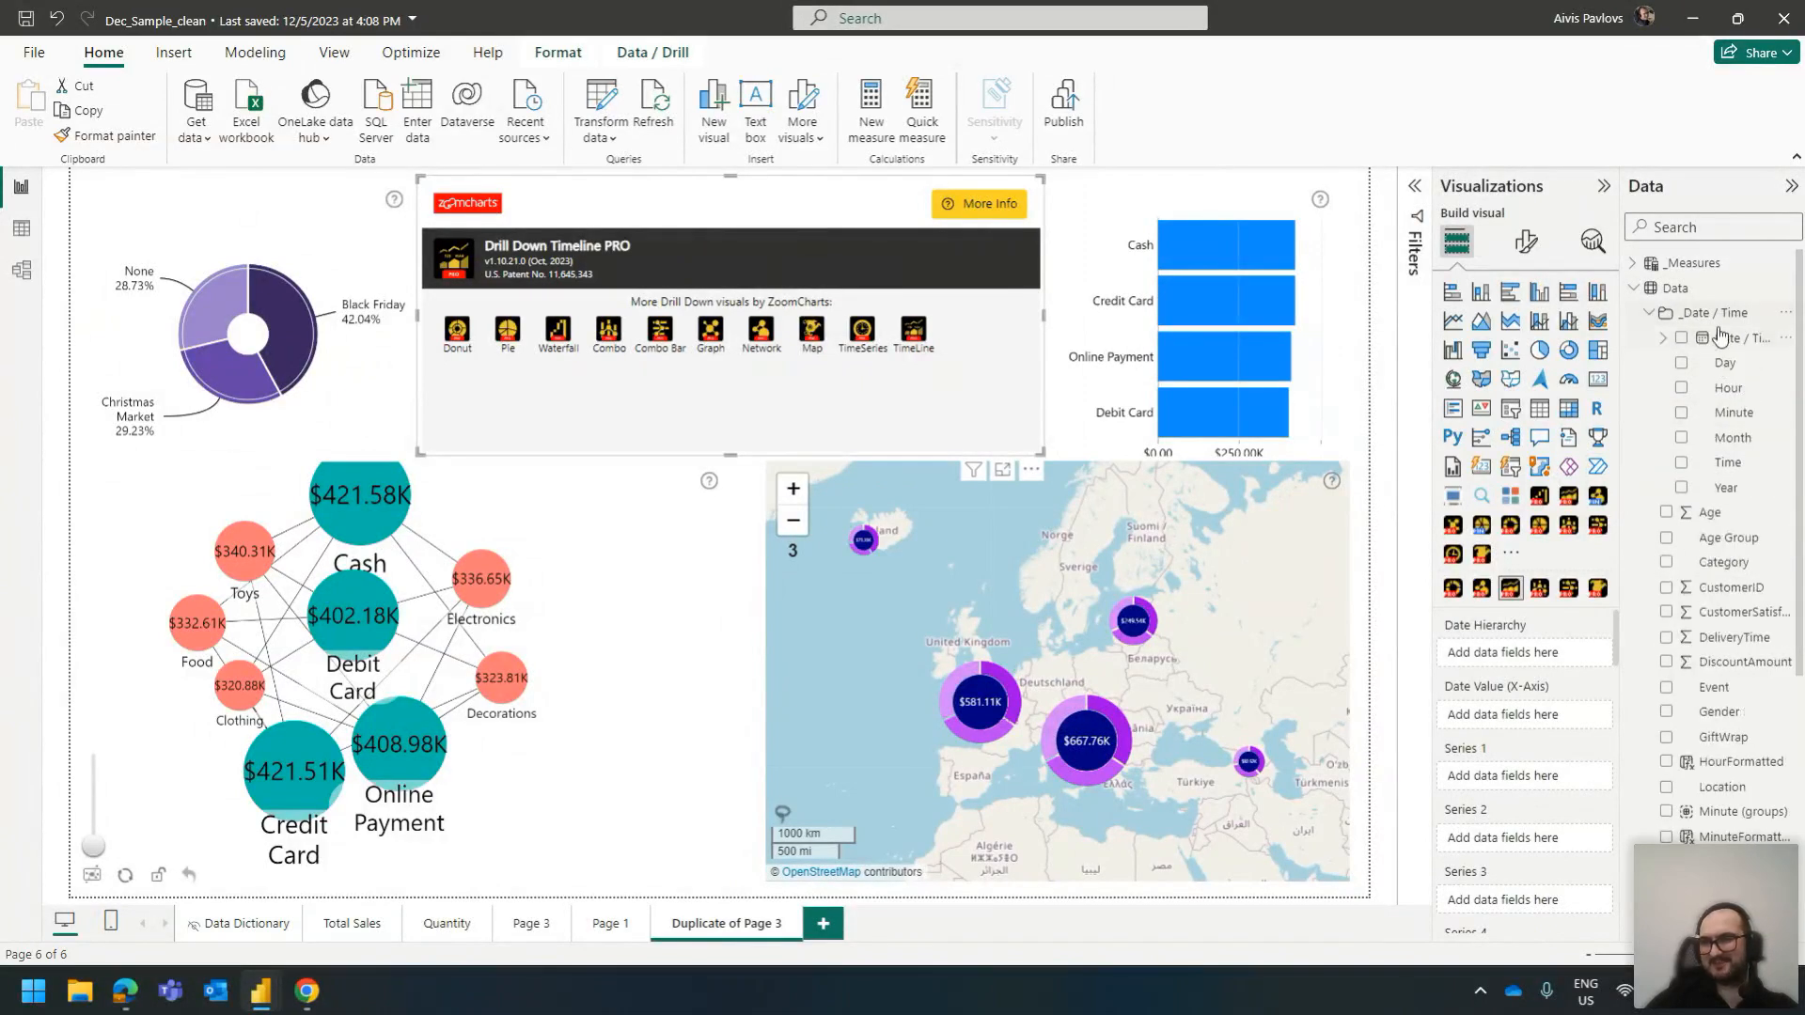
drag(1720, 336, 1500, 663)
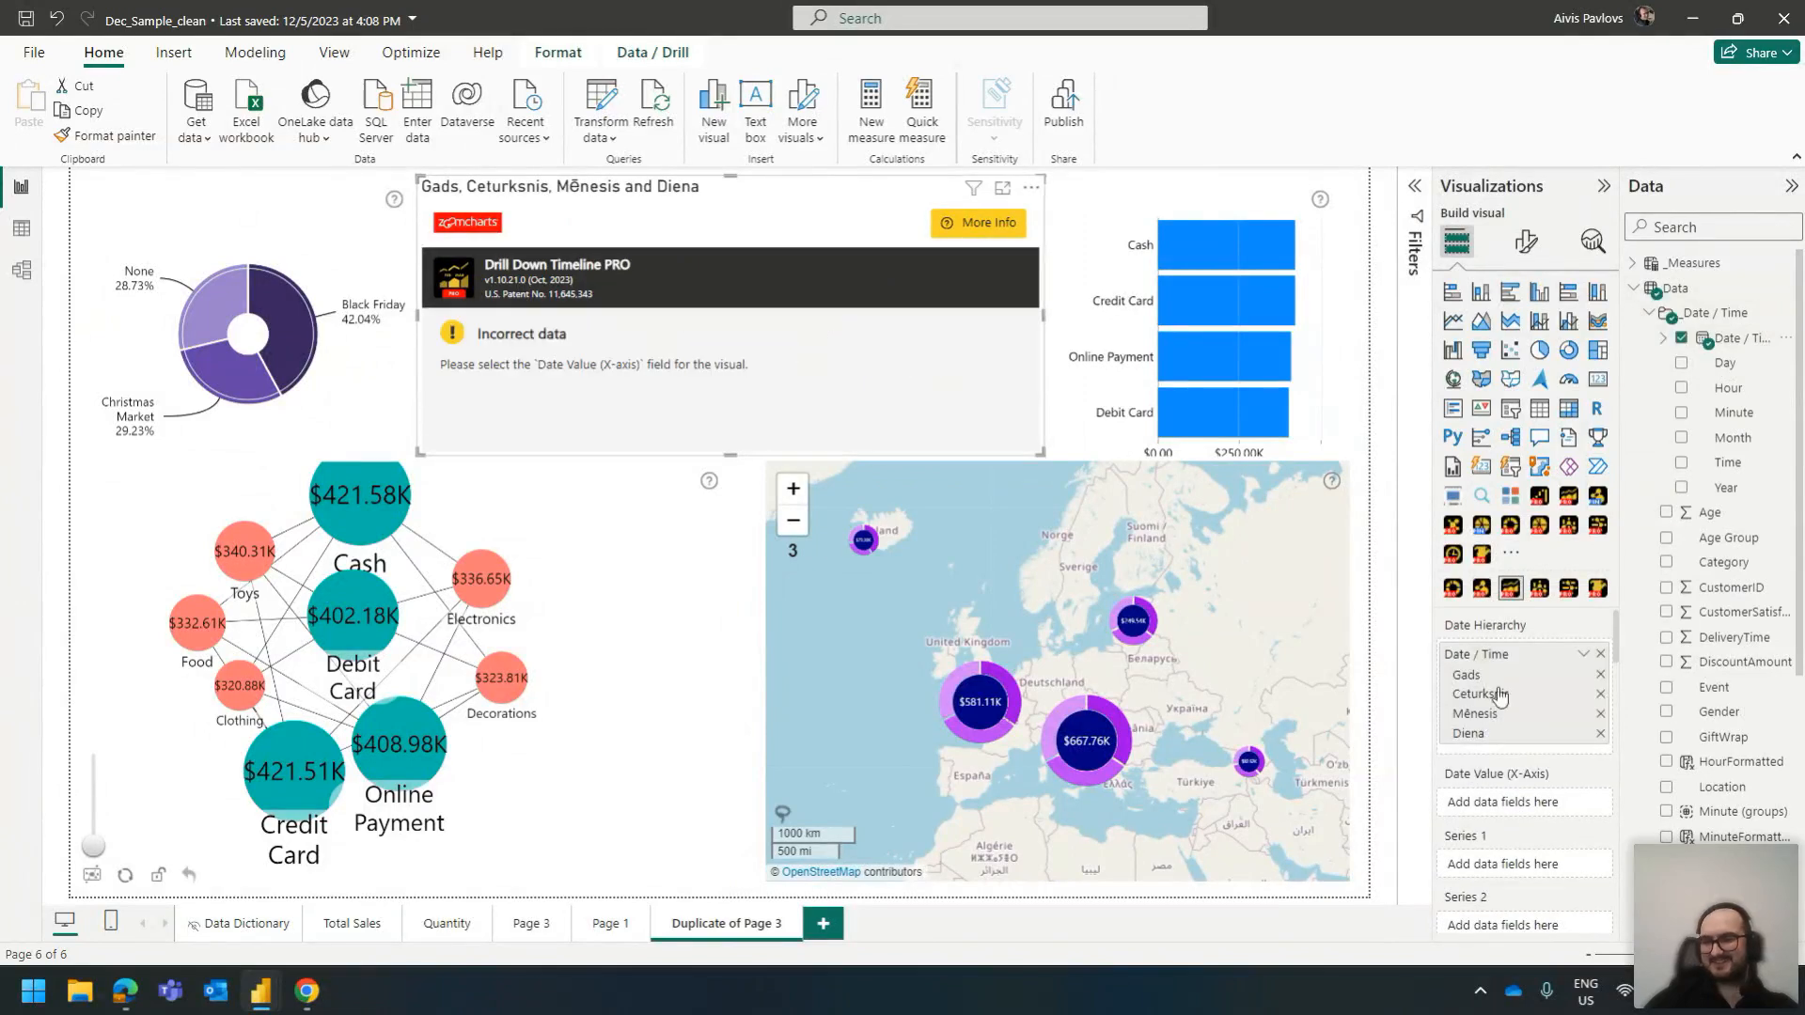
click(1600, 733)
click(1600, 713)
click(1600, 693)
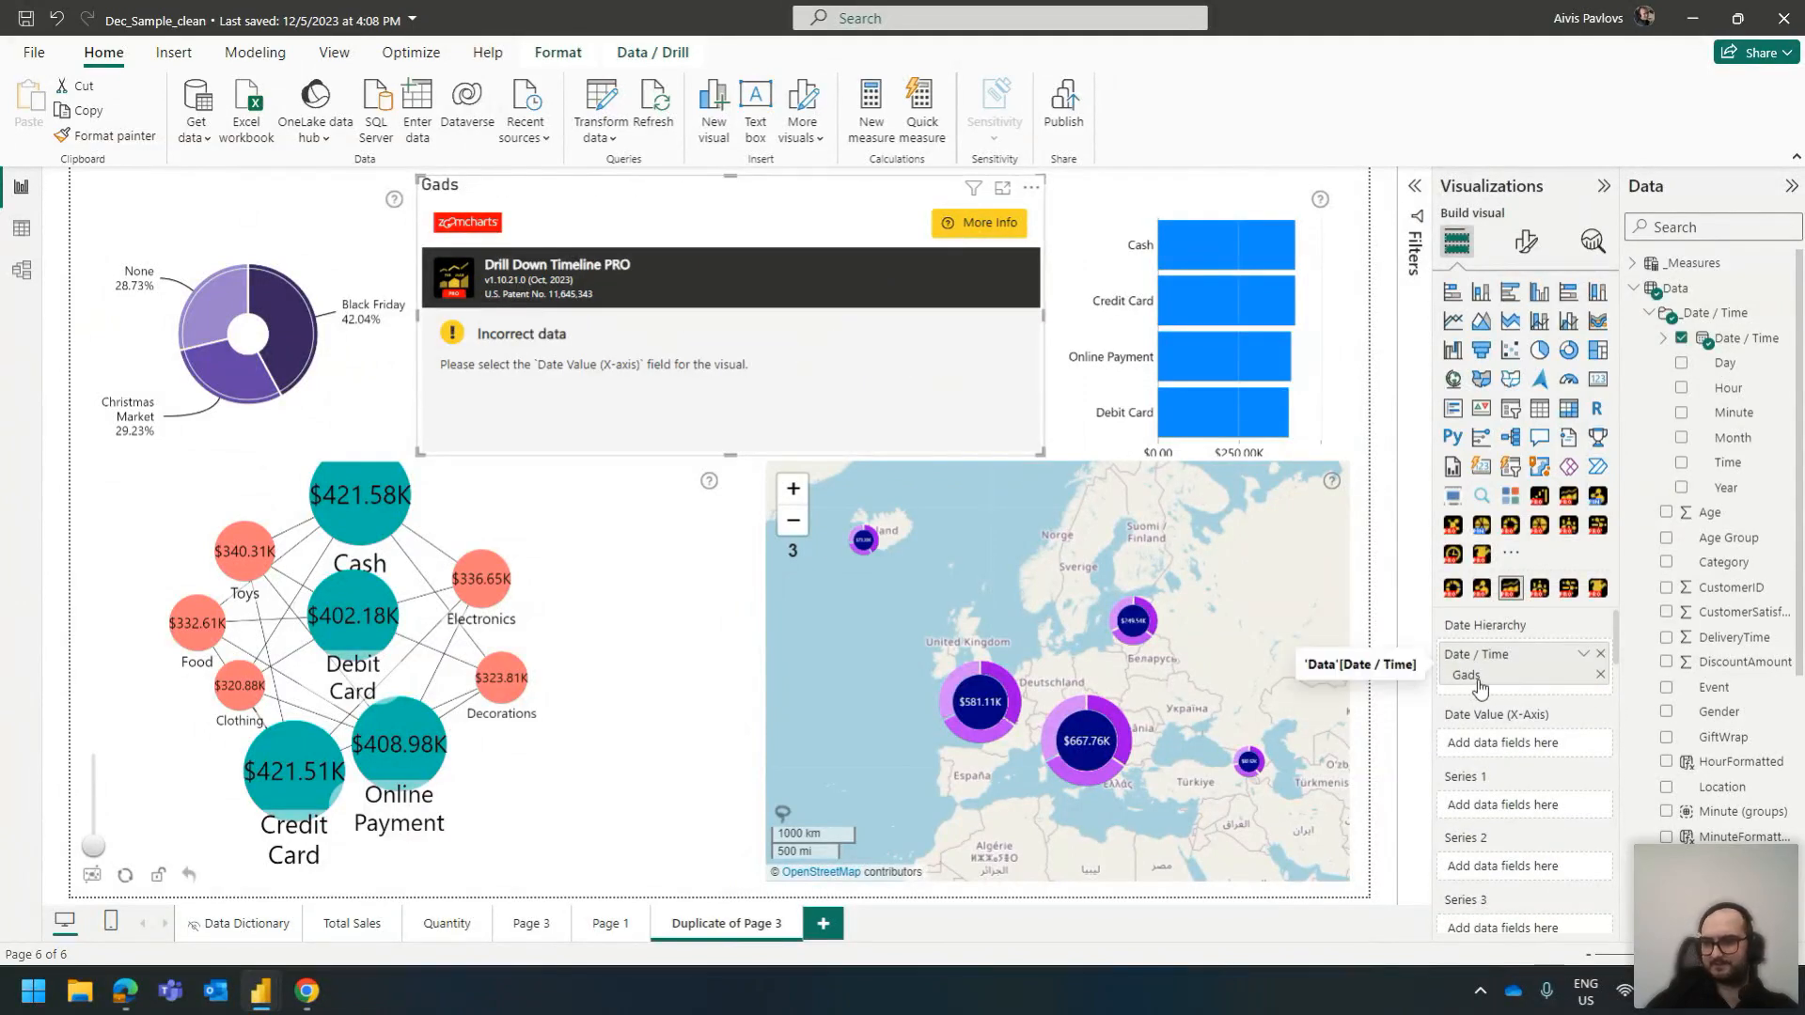
click(1601, 654)
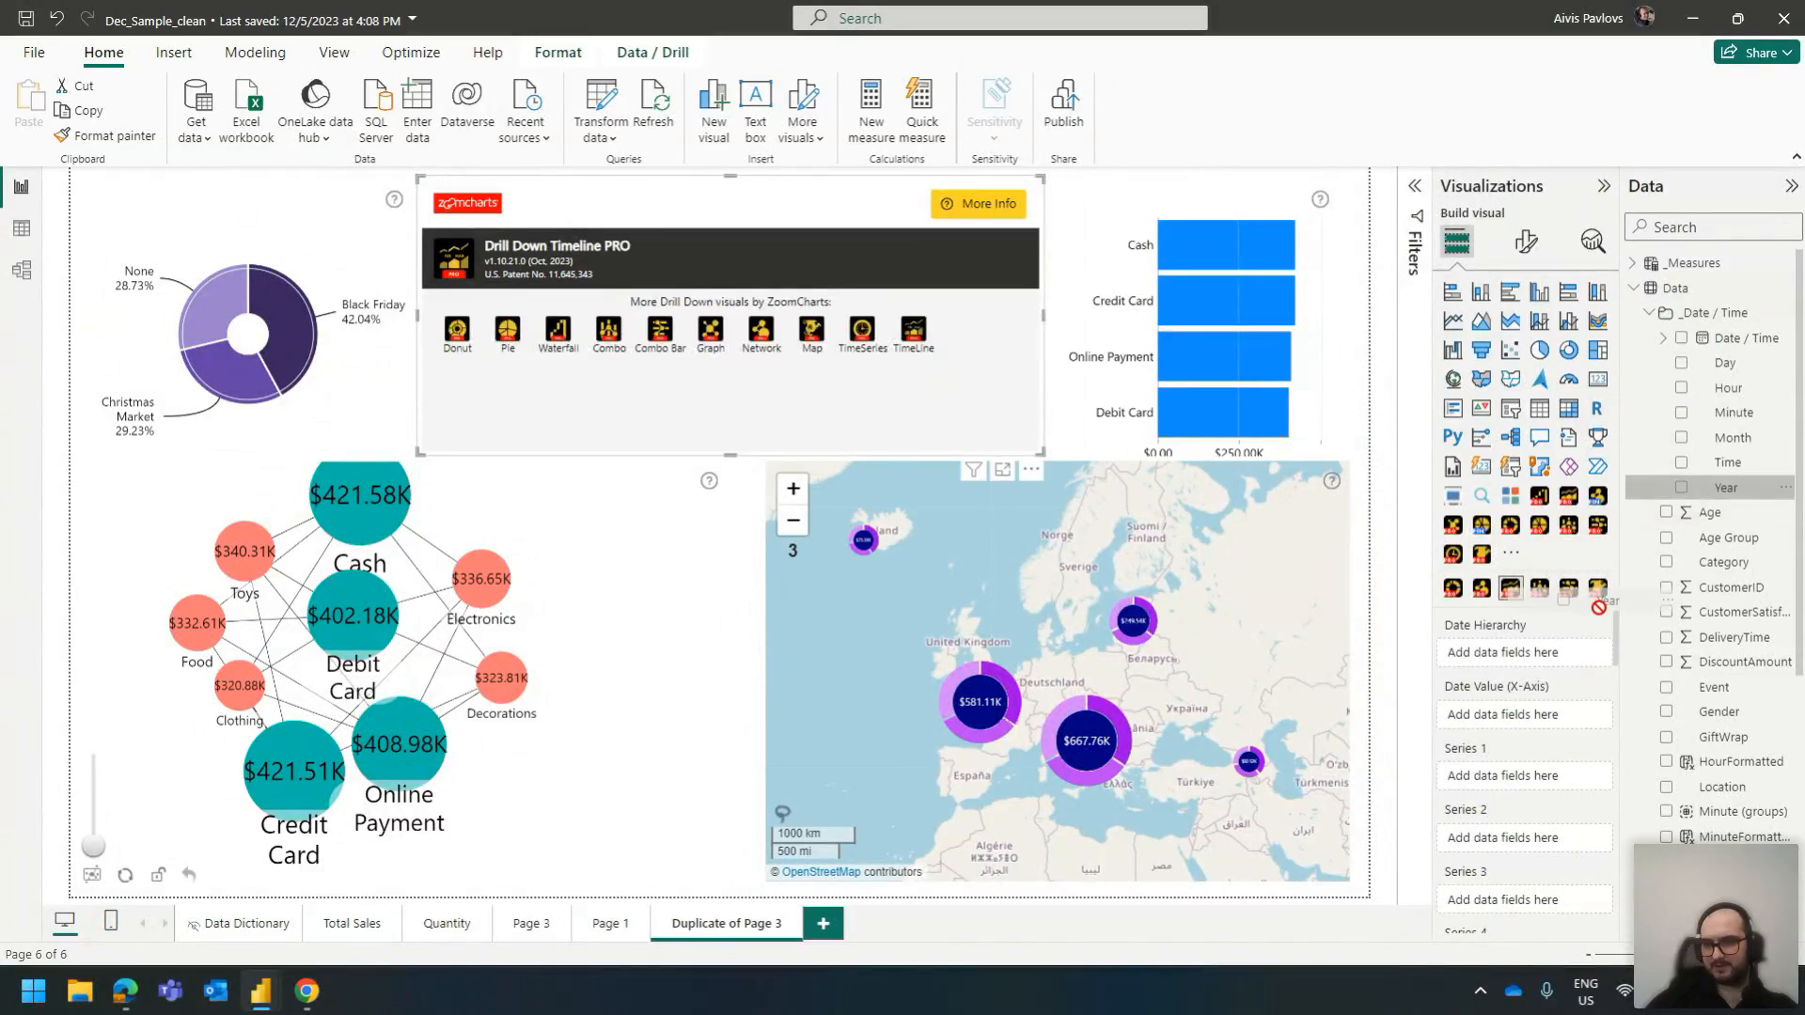
Configure the timeline with Year as date hierarchy, Date / Time as date value and Quantity as Series 1, and deselect it
drag(1556, 661, 1556, 661)
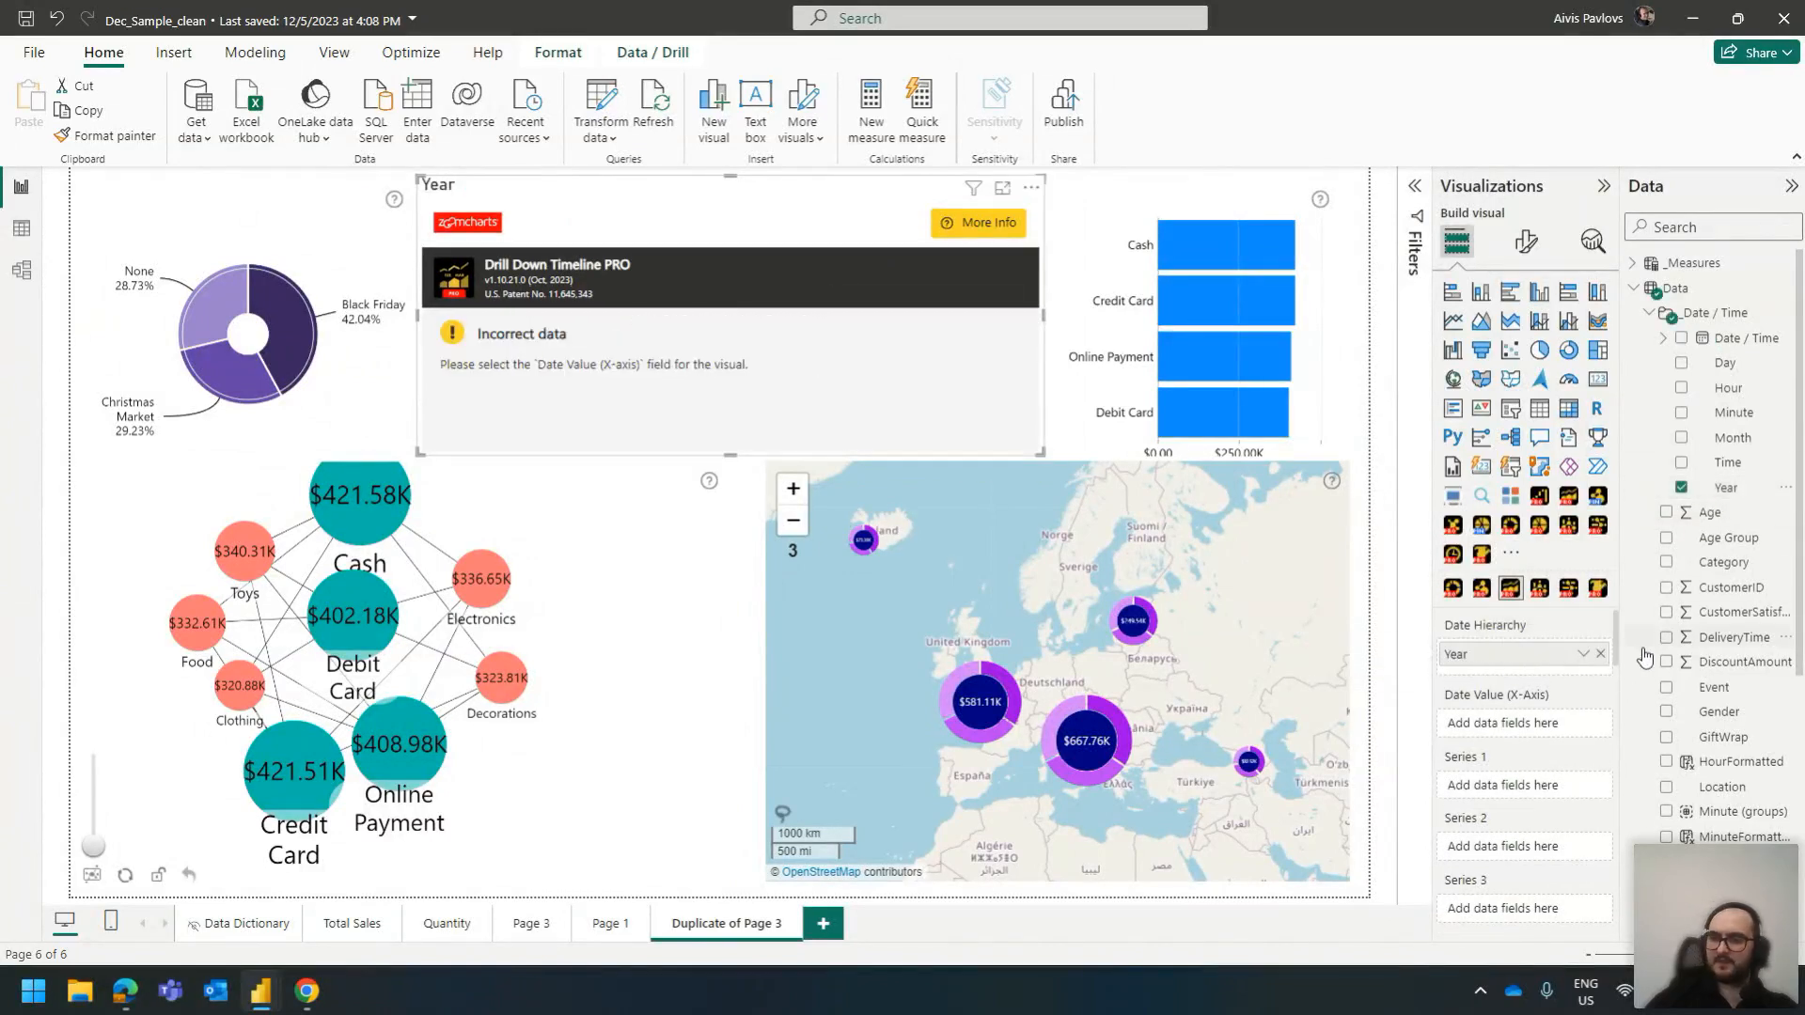
drag(1735, 337, 1523, 722)
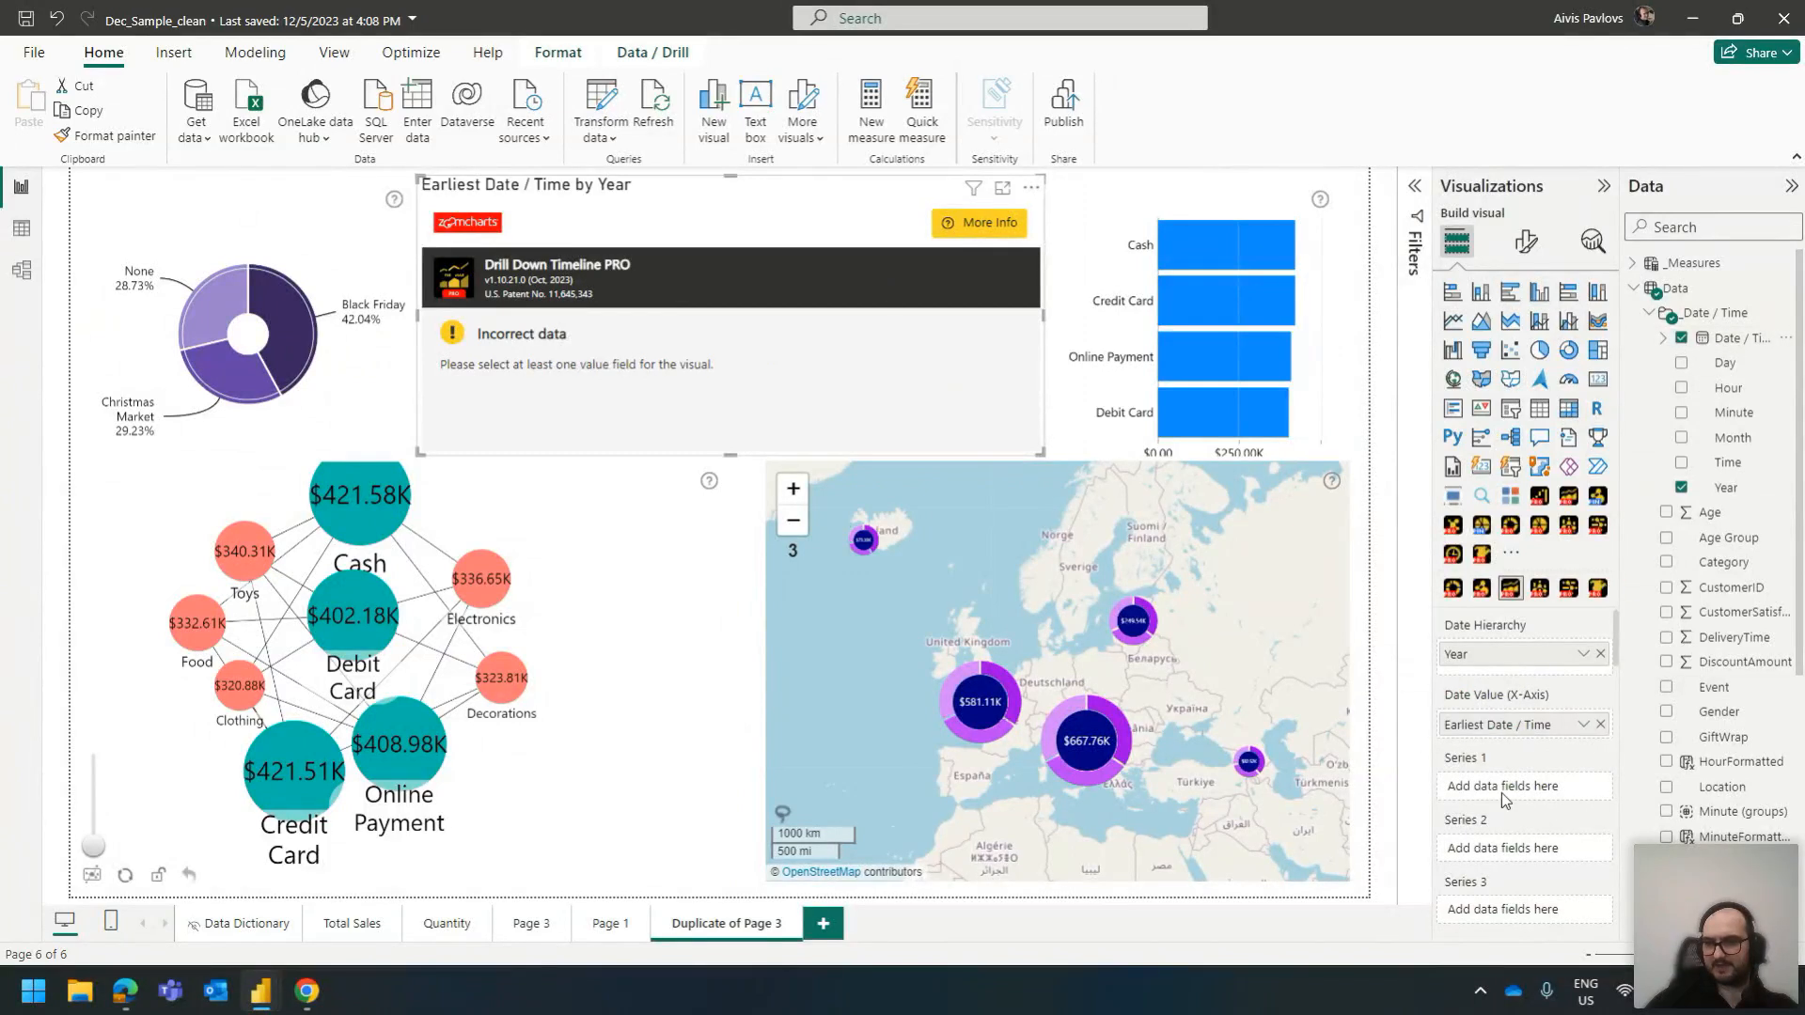
scroll(1735, 520, down, 8)
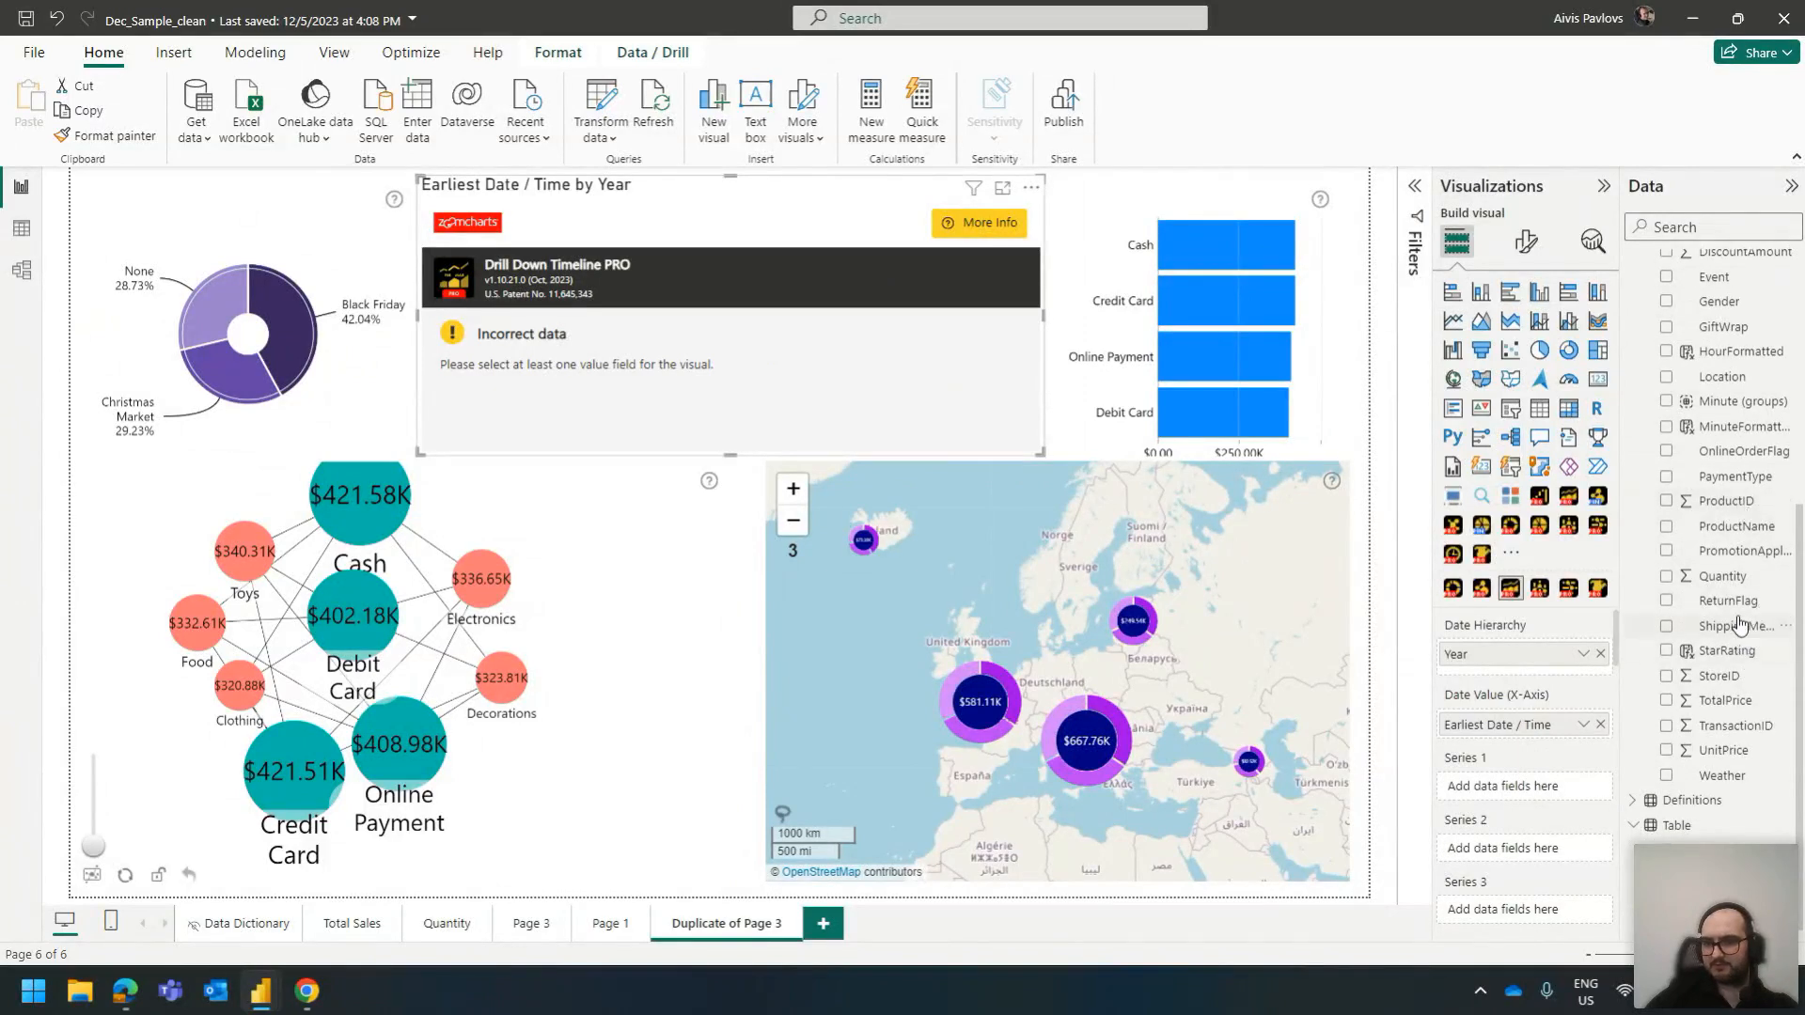
drag(1732, 581, 1542, 806)
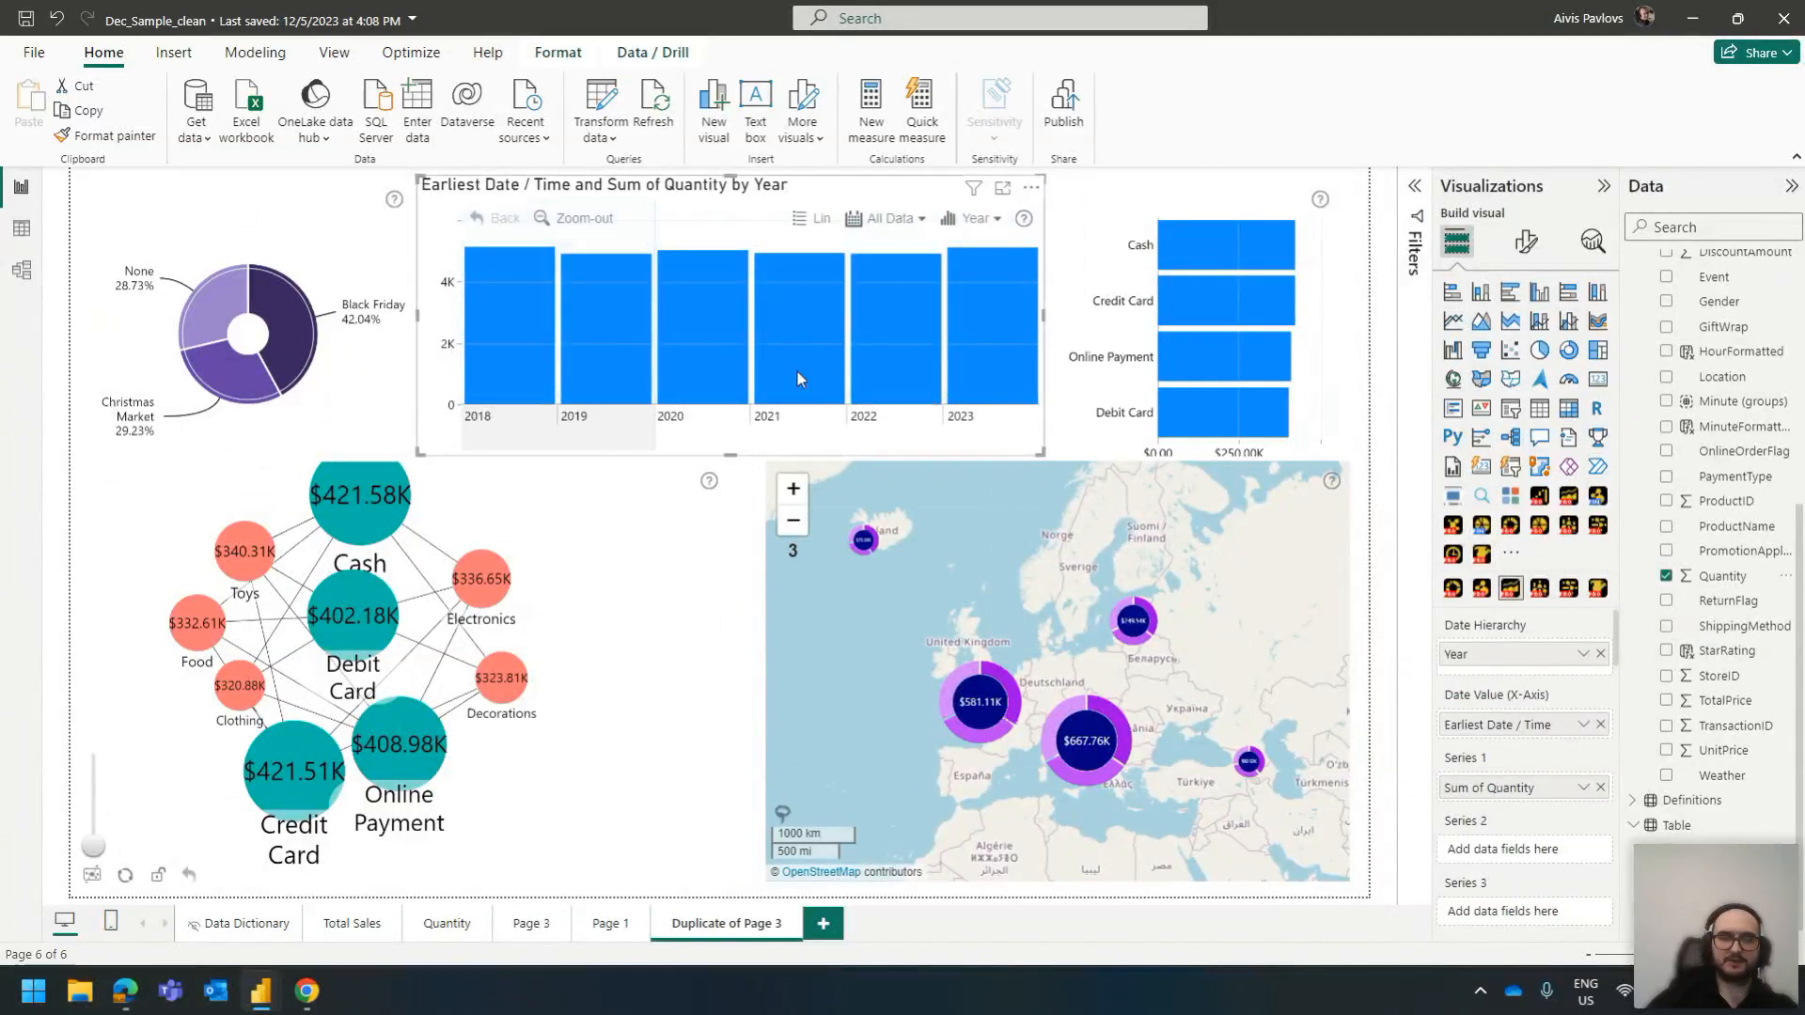
click(1053, 326)
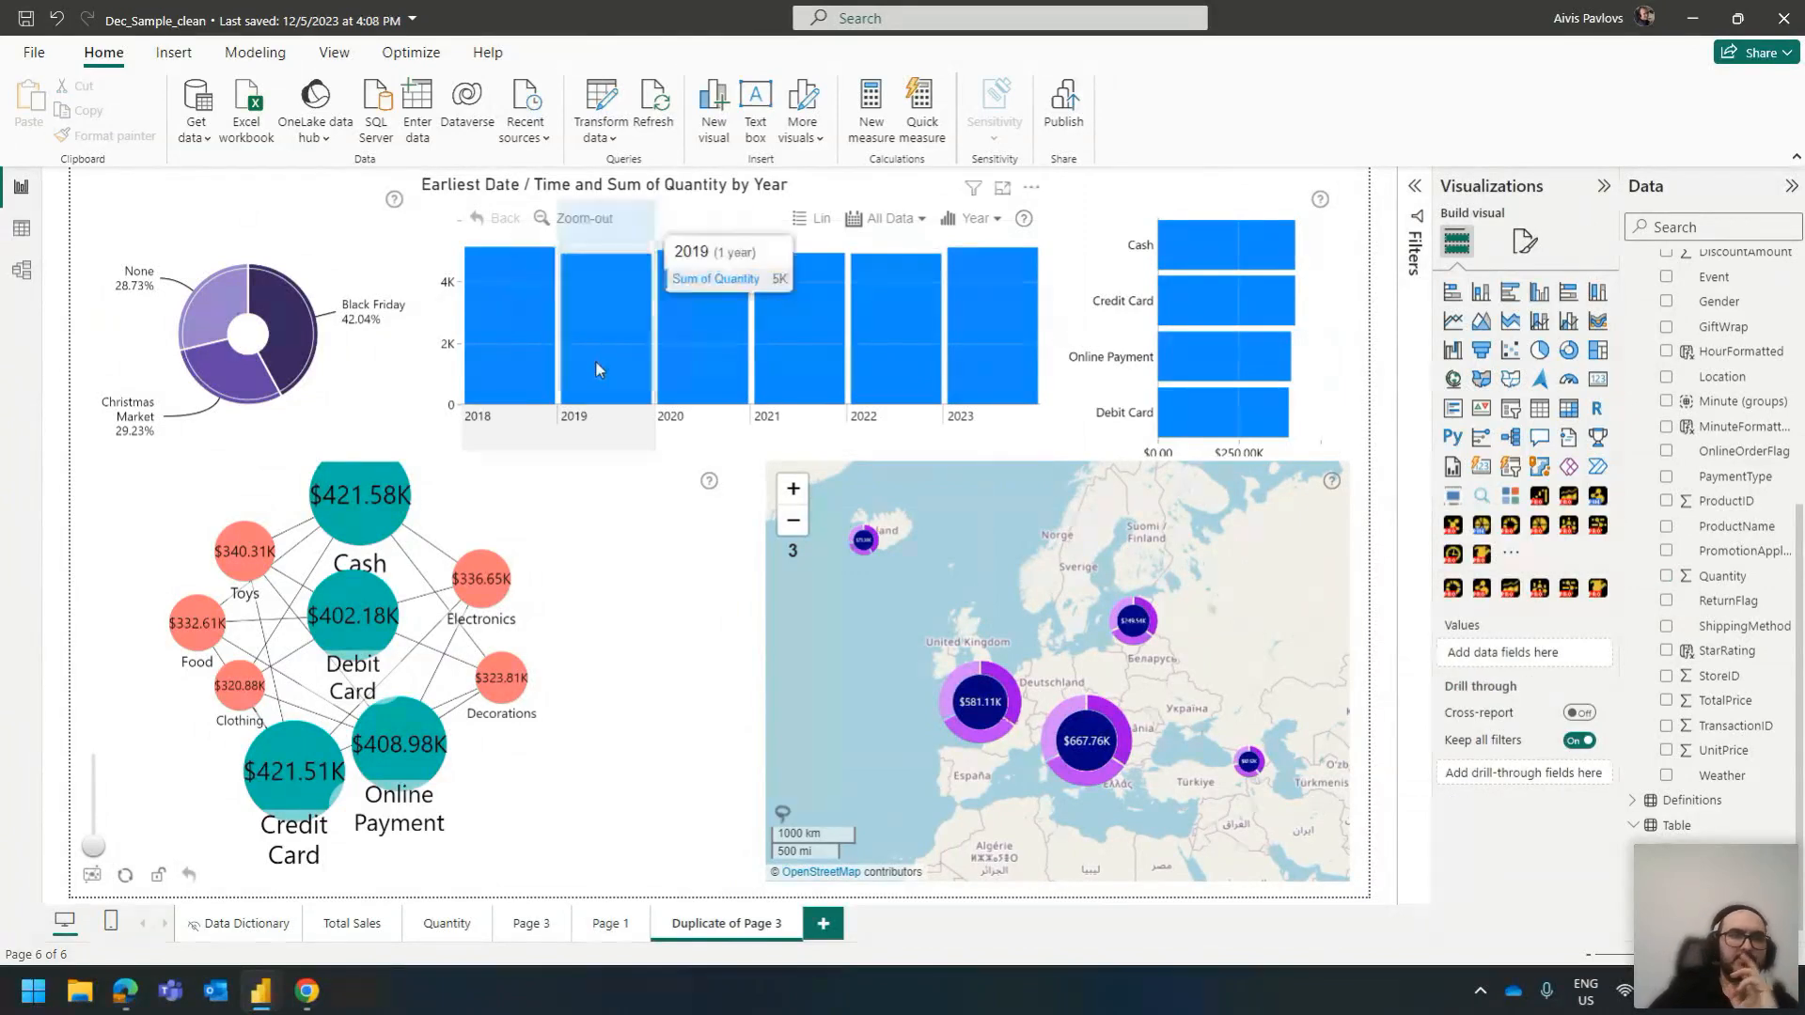
Drill the donut chart into Christmas Market, and switch to the data table view
click(252, 376)
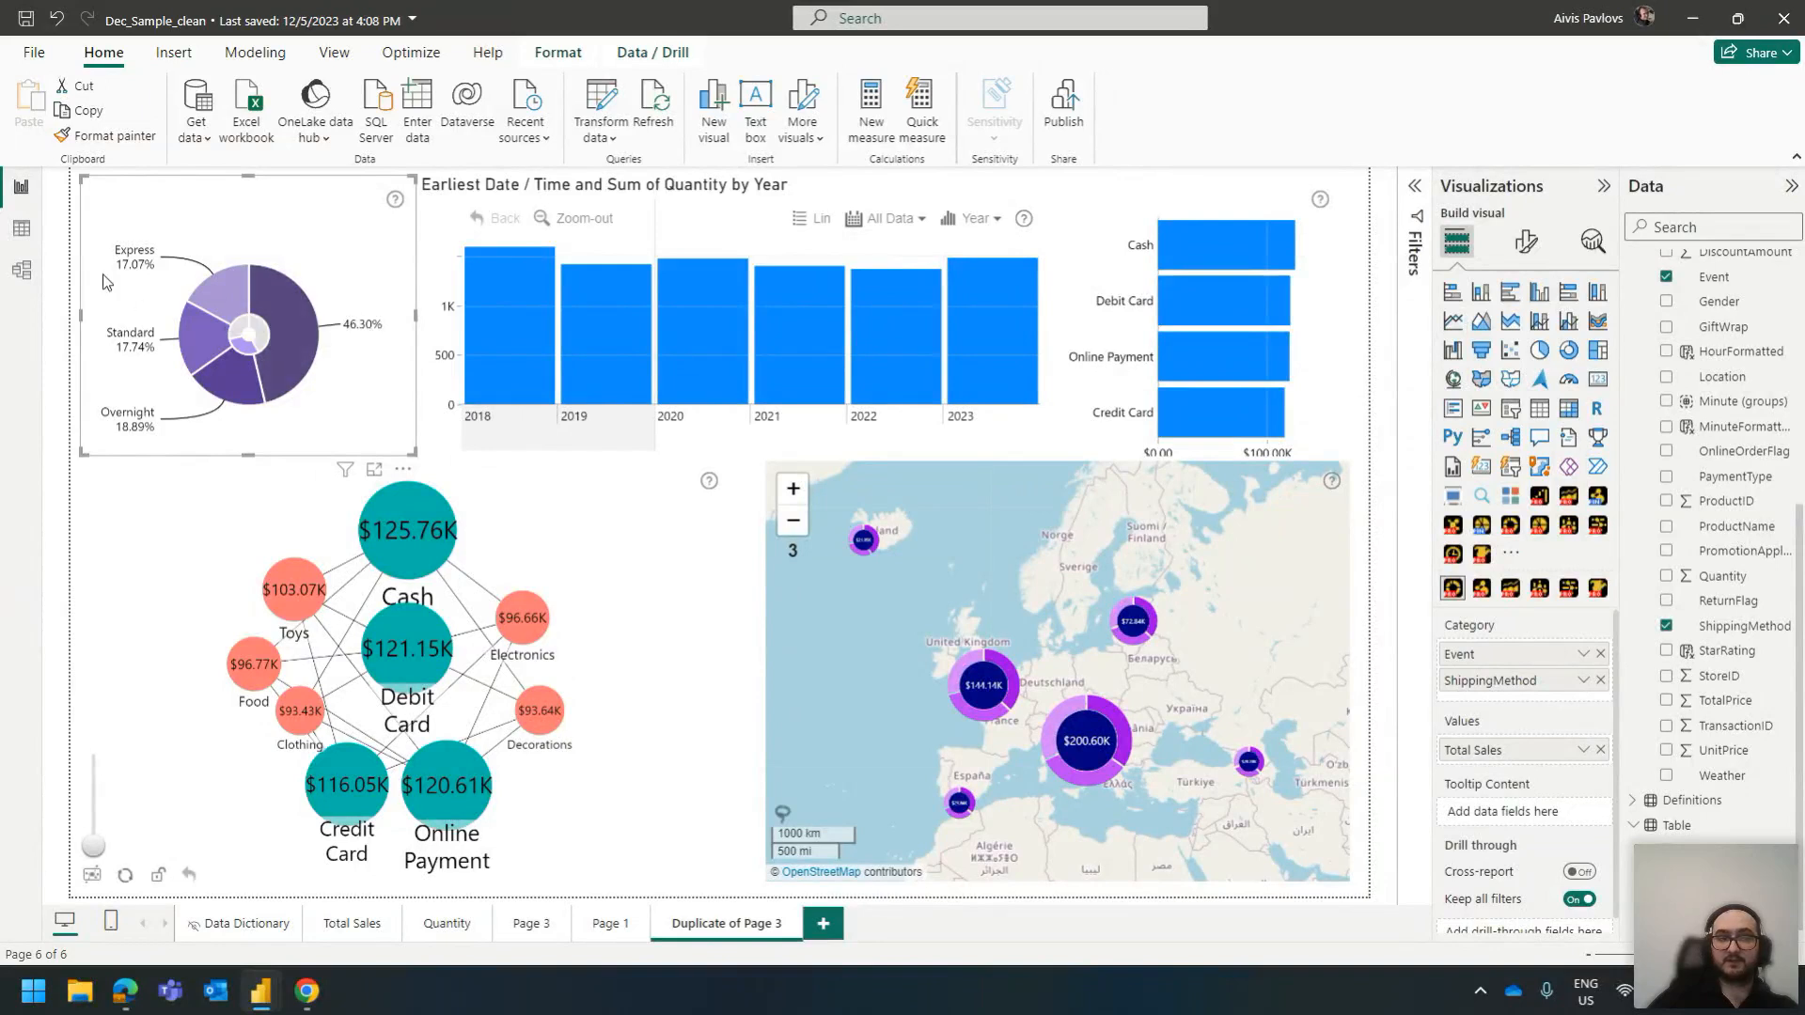
click(23, 231)
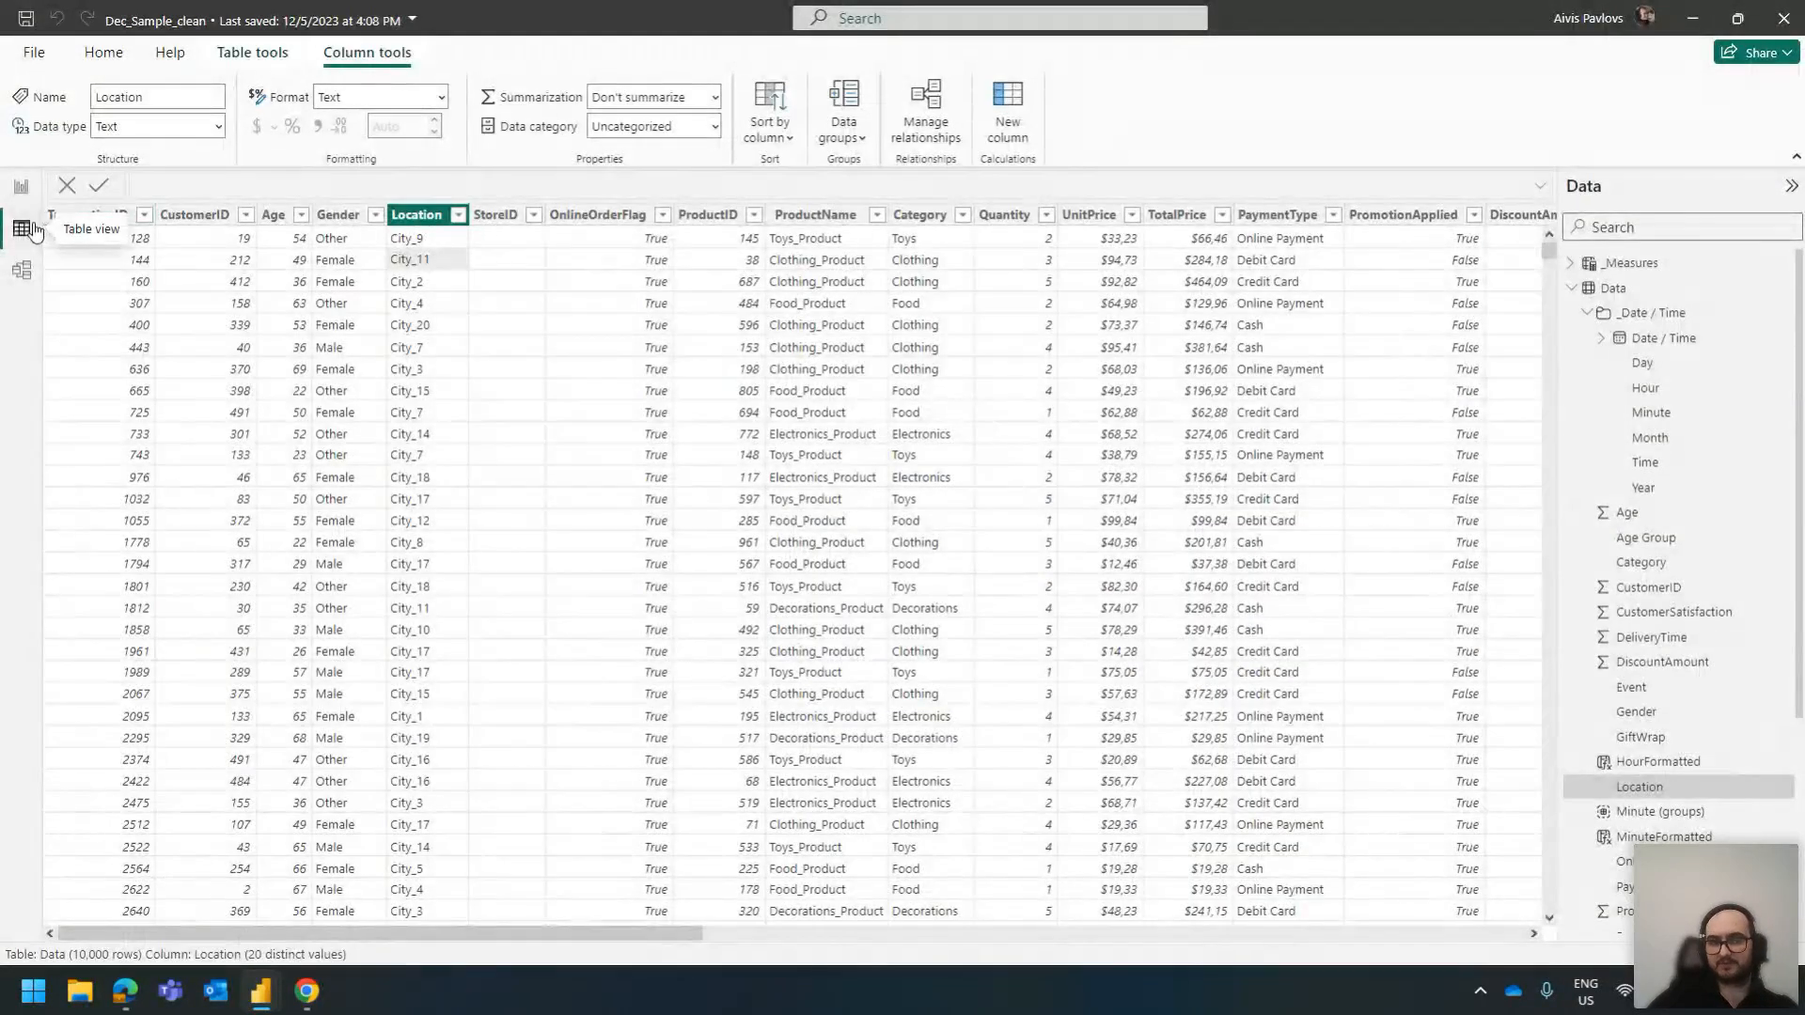
Return to the report, cross-filter it by the Express slice, year 2023 and Online Payment's Adult group, and inspect the network chart and map
click(21, 187)
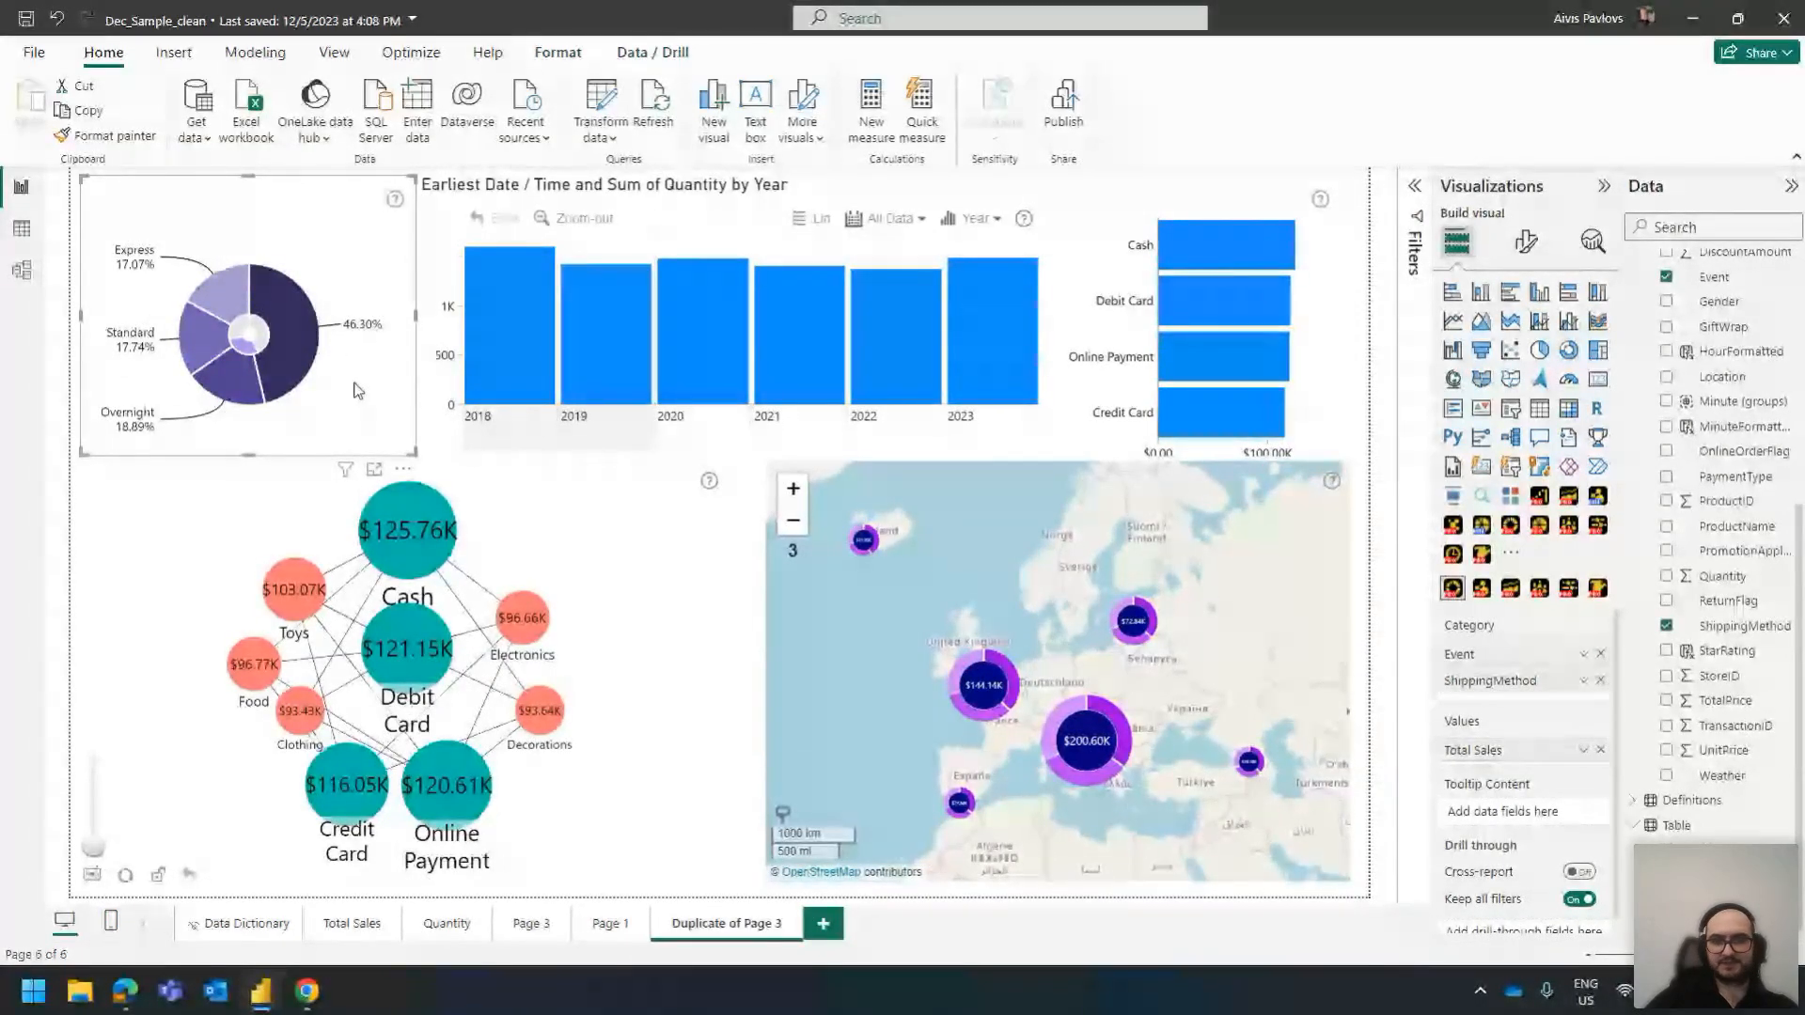
click(201, 299)
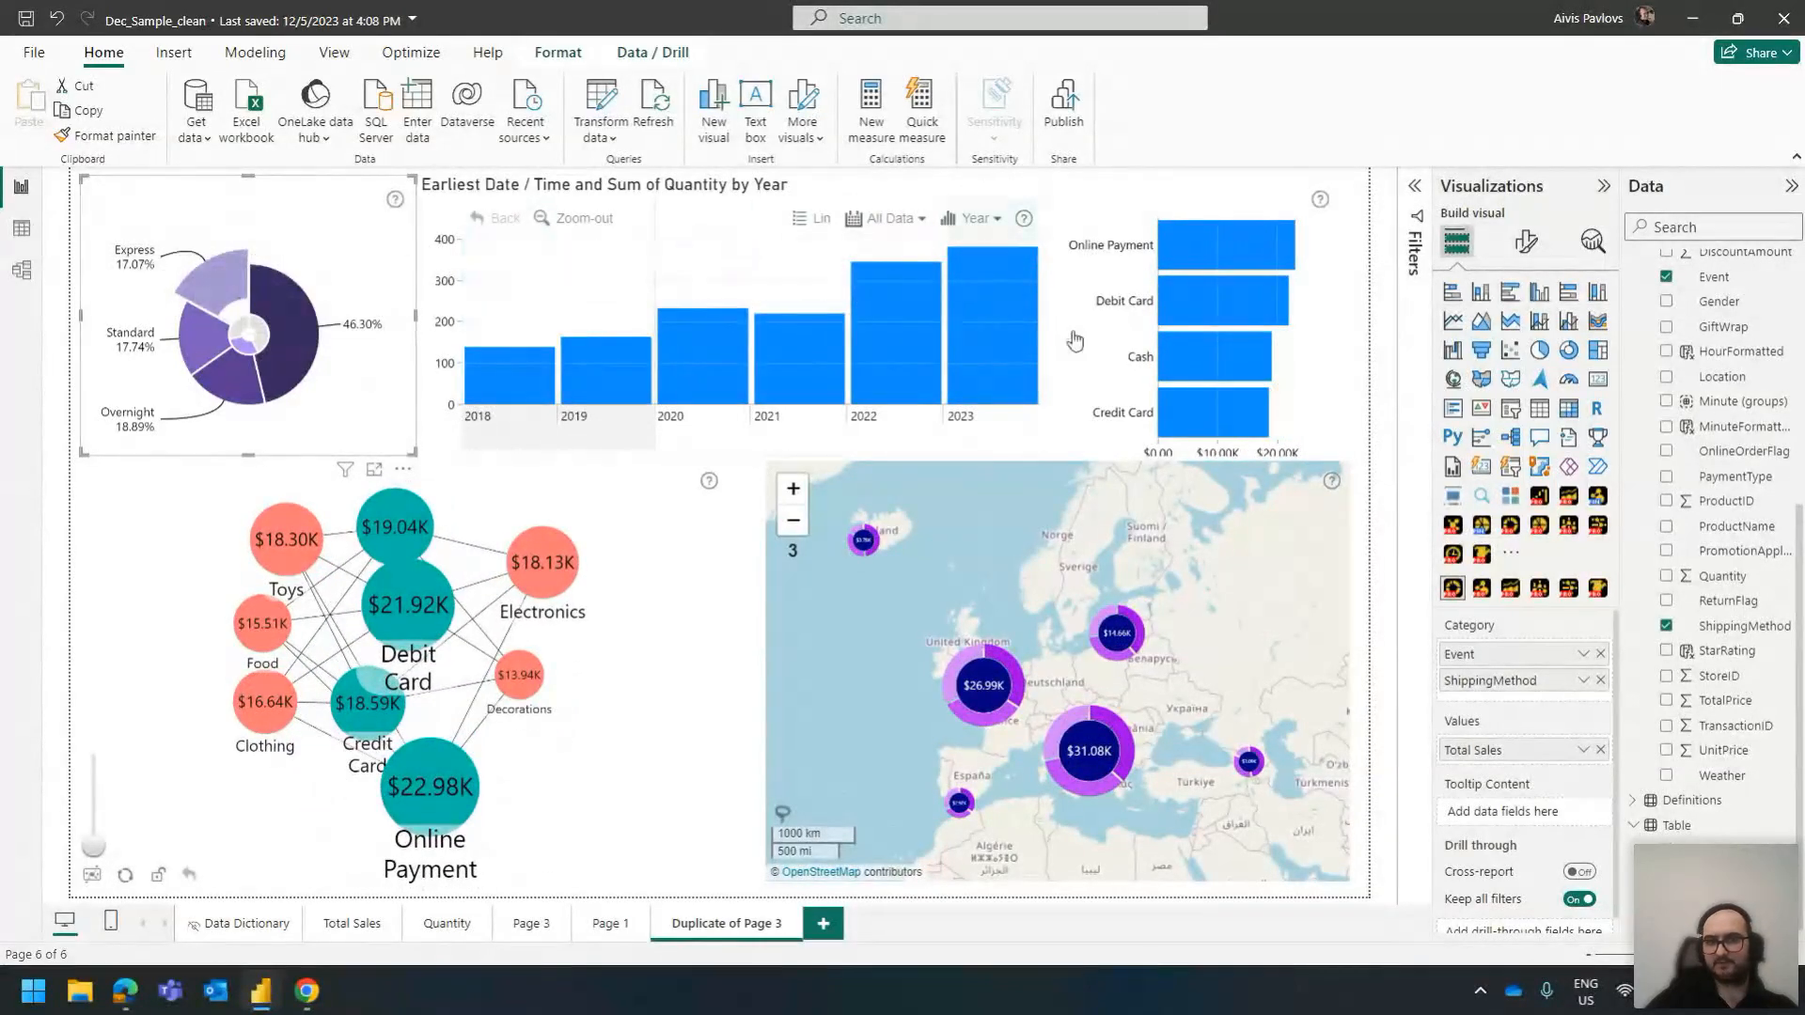
click(995, 416)
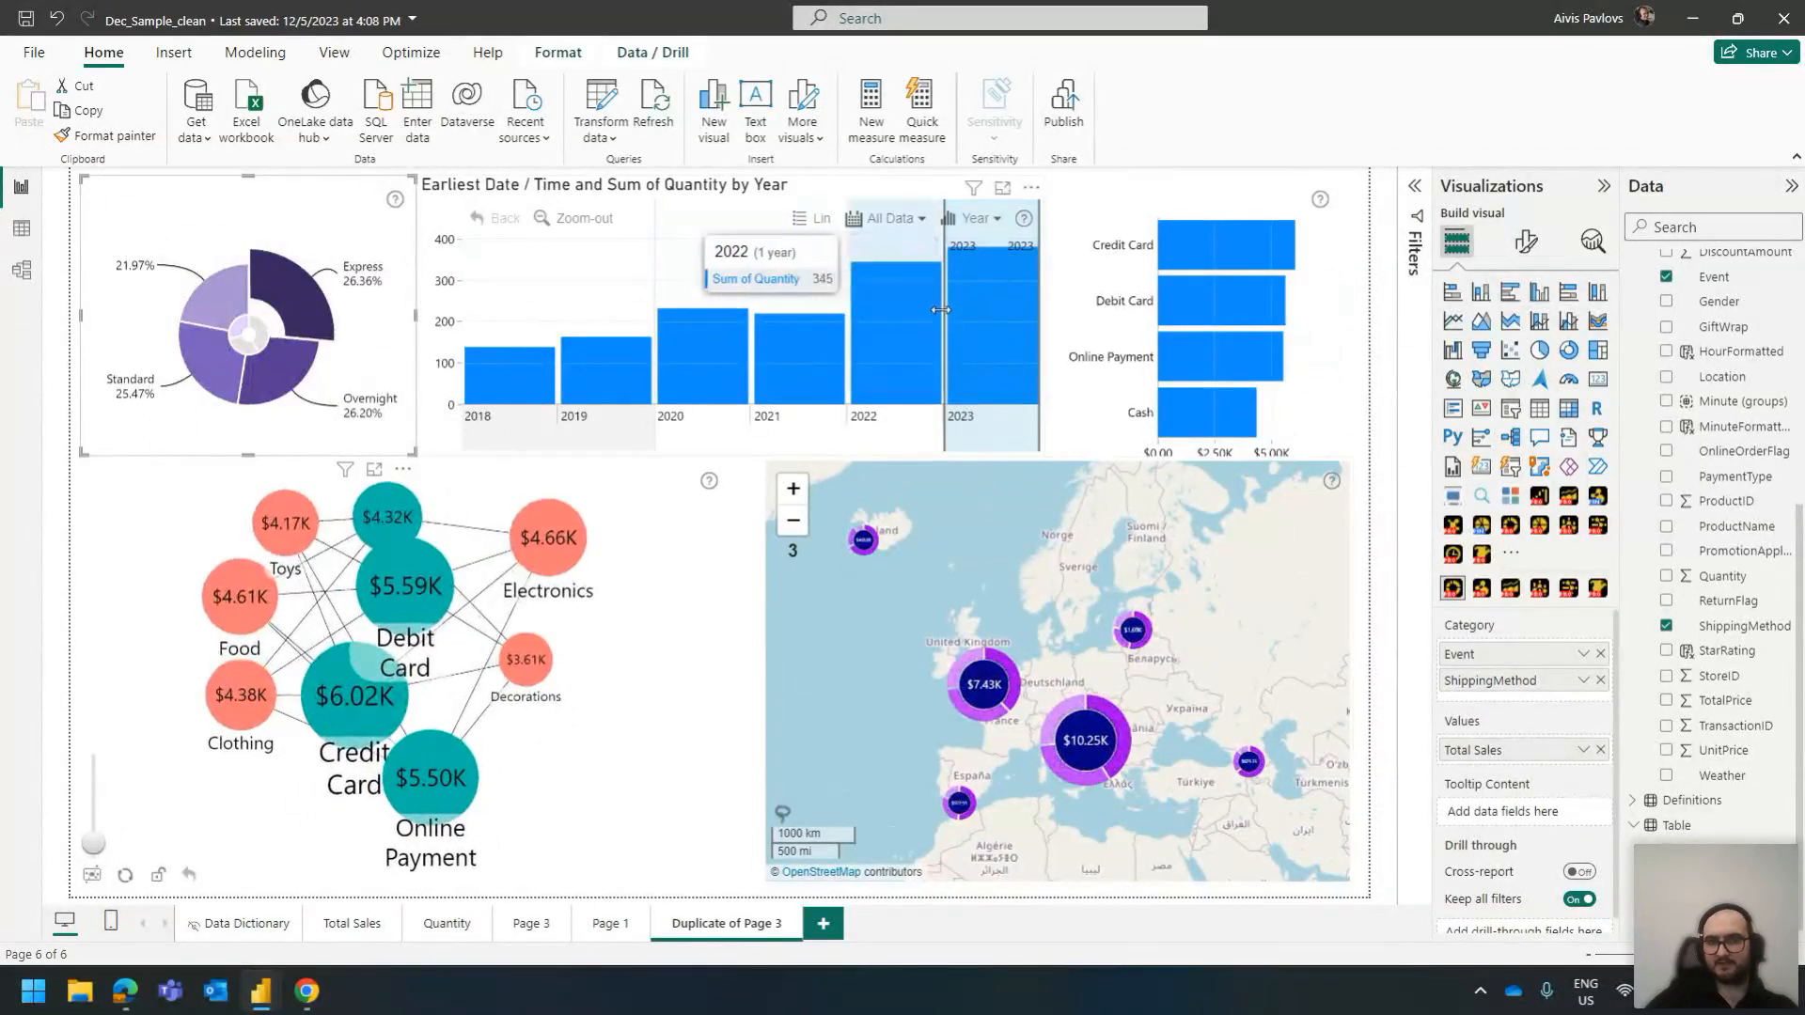
mouse_move(1227, 290)
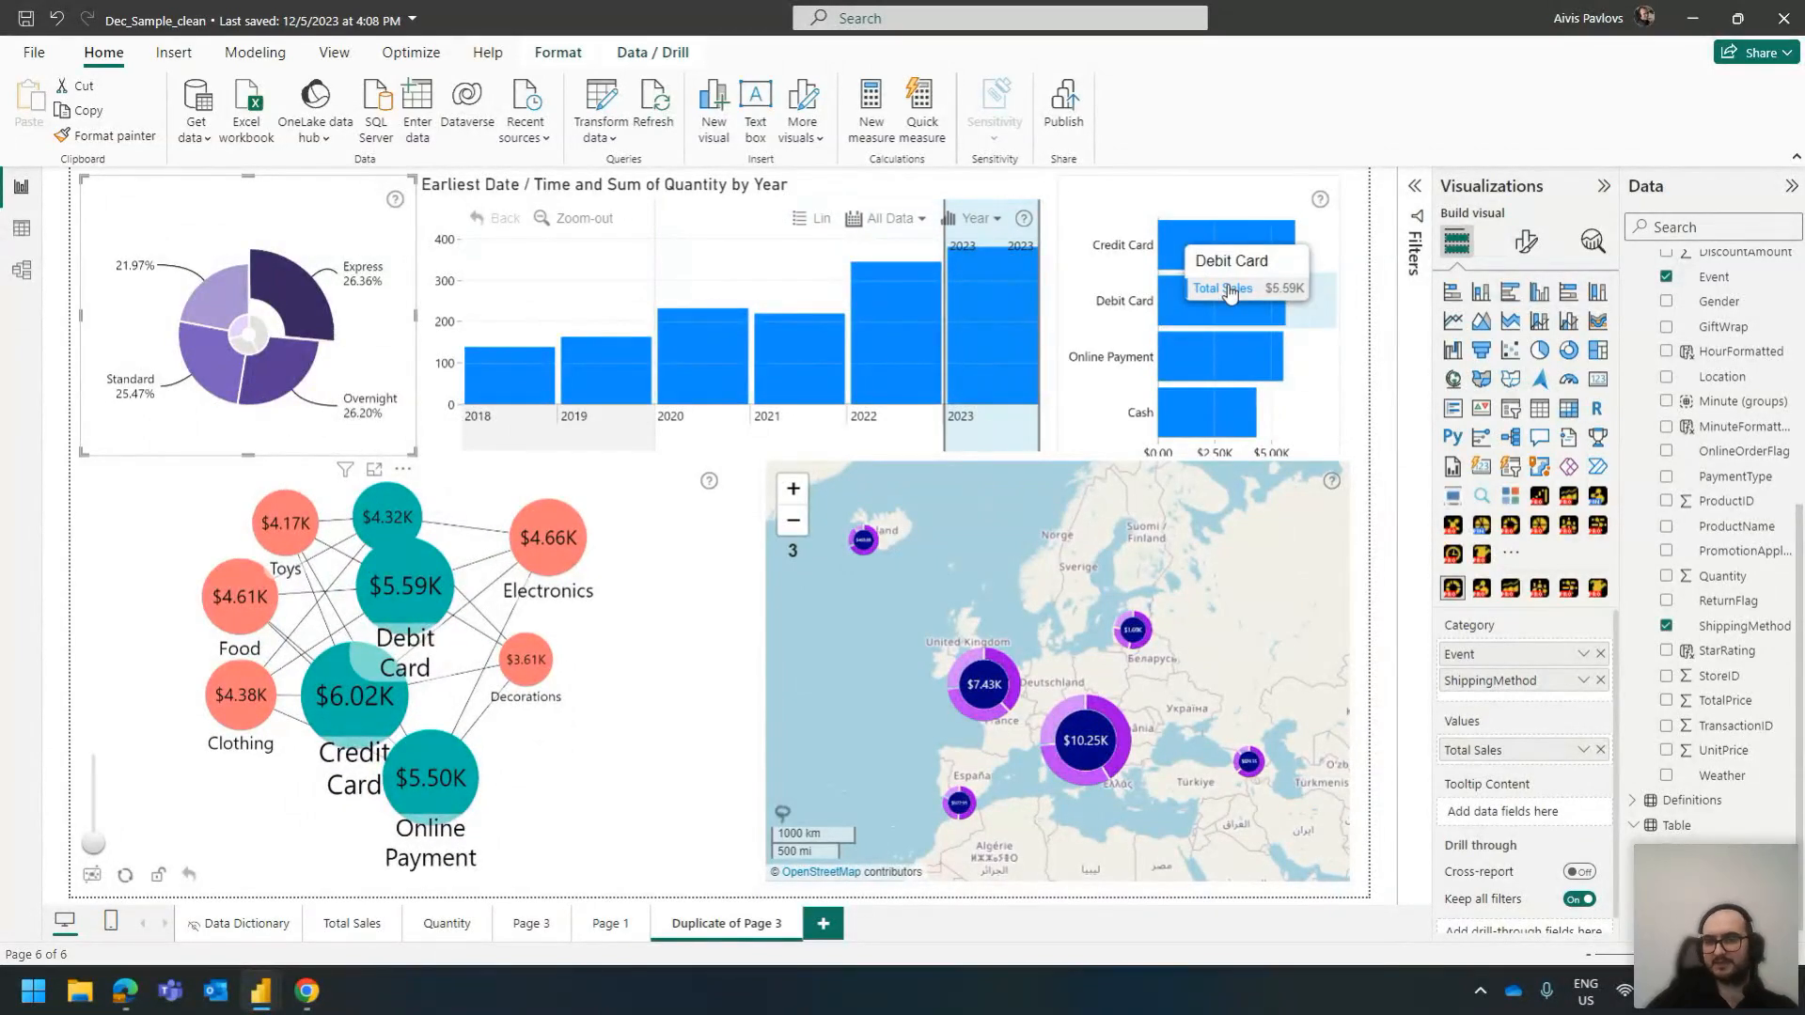
click(1233, 354)
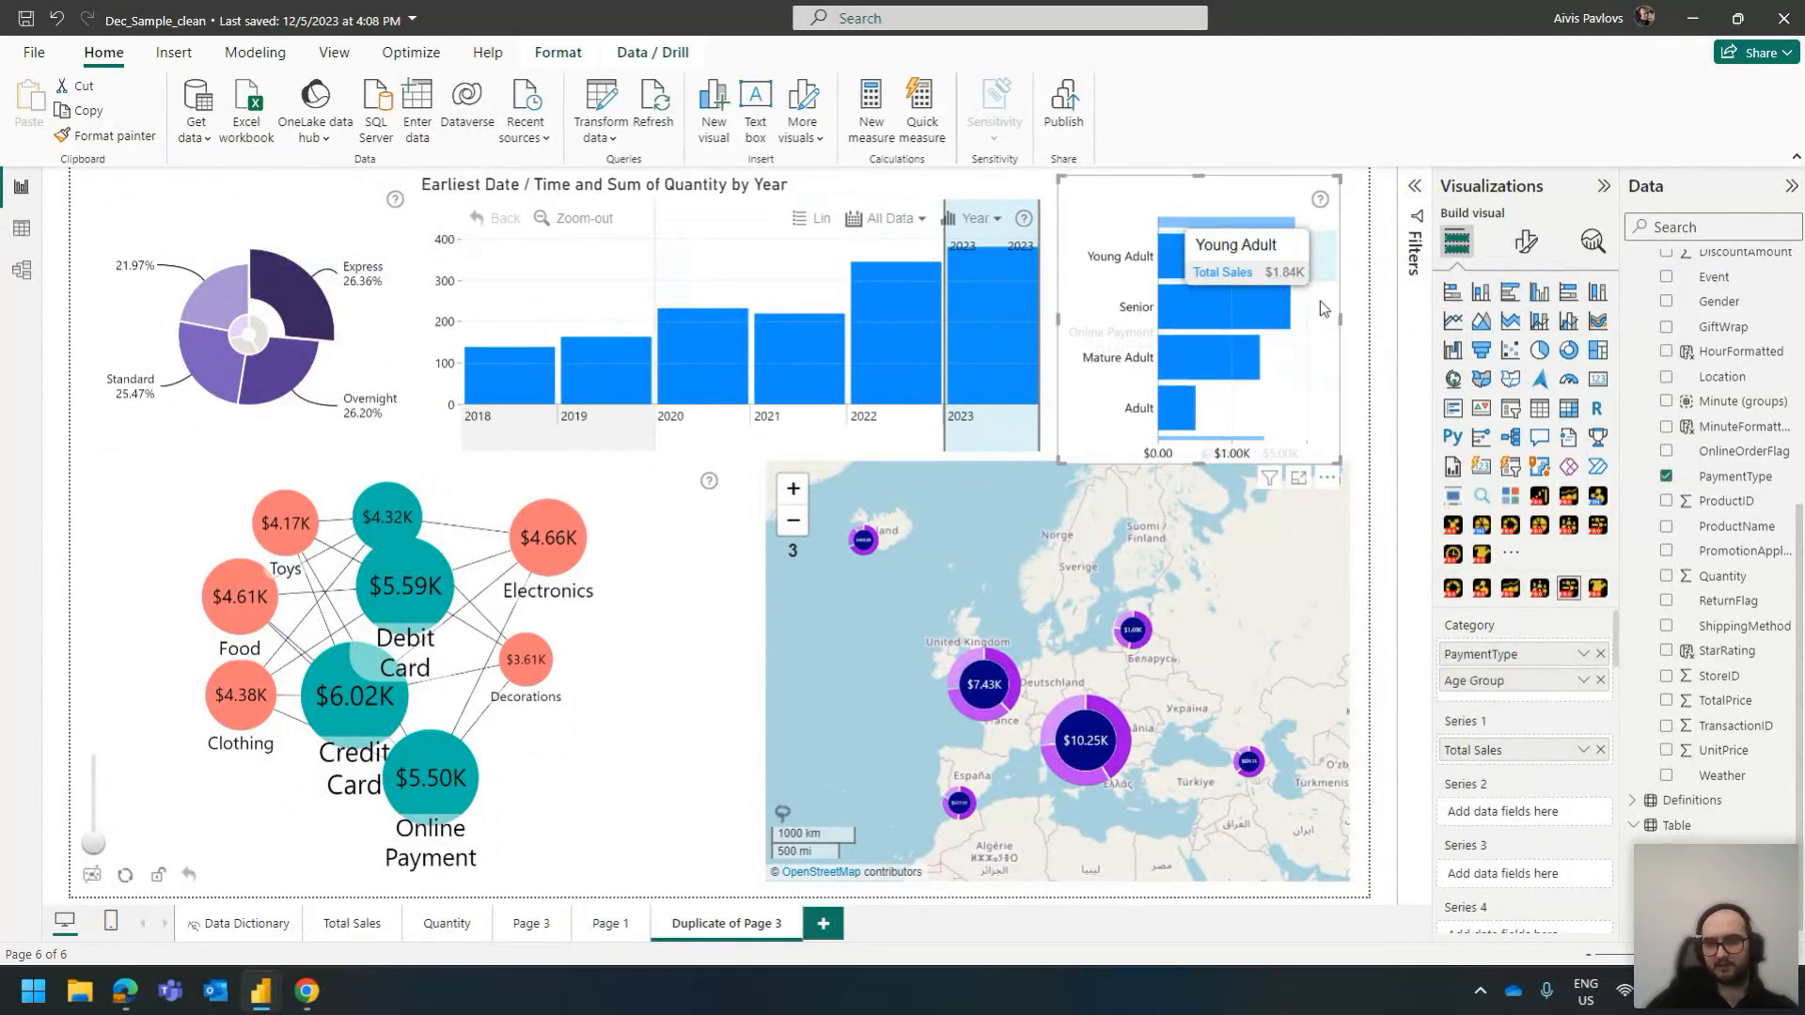
mouse_move(1306, 376)
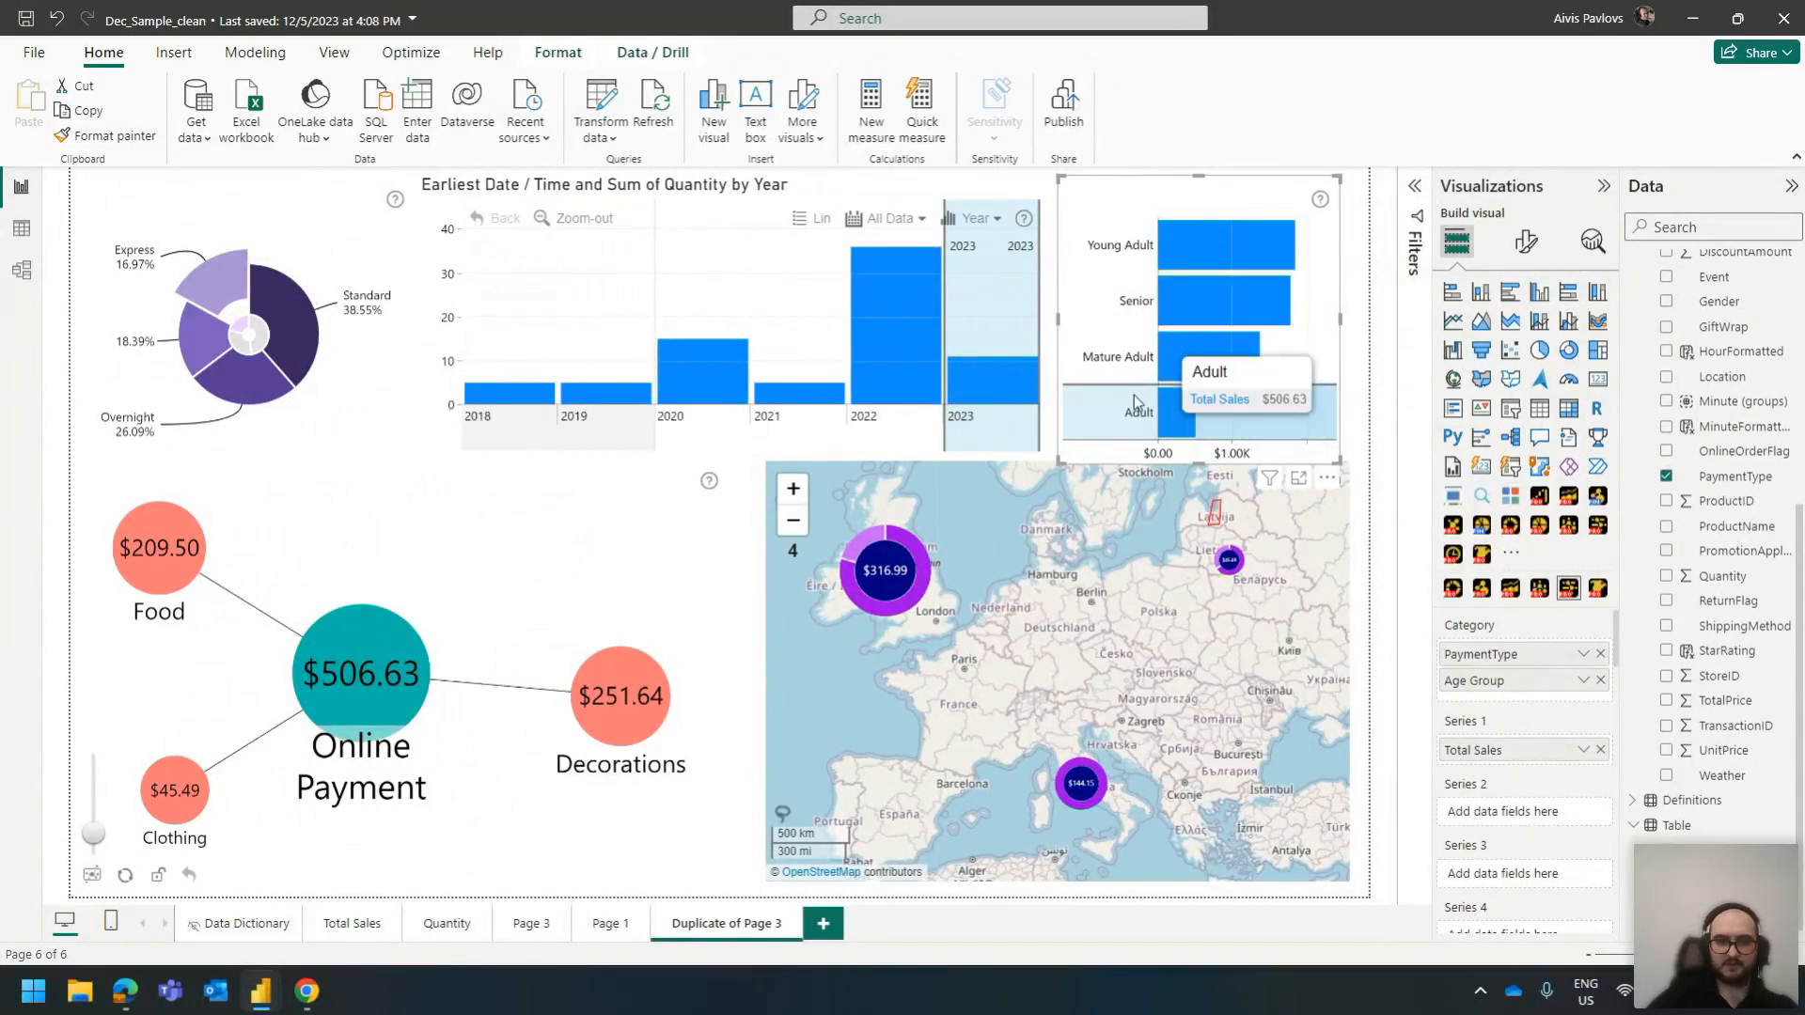
click(411, 647)
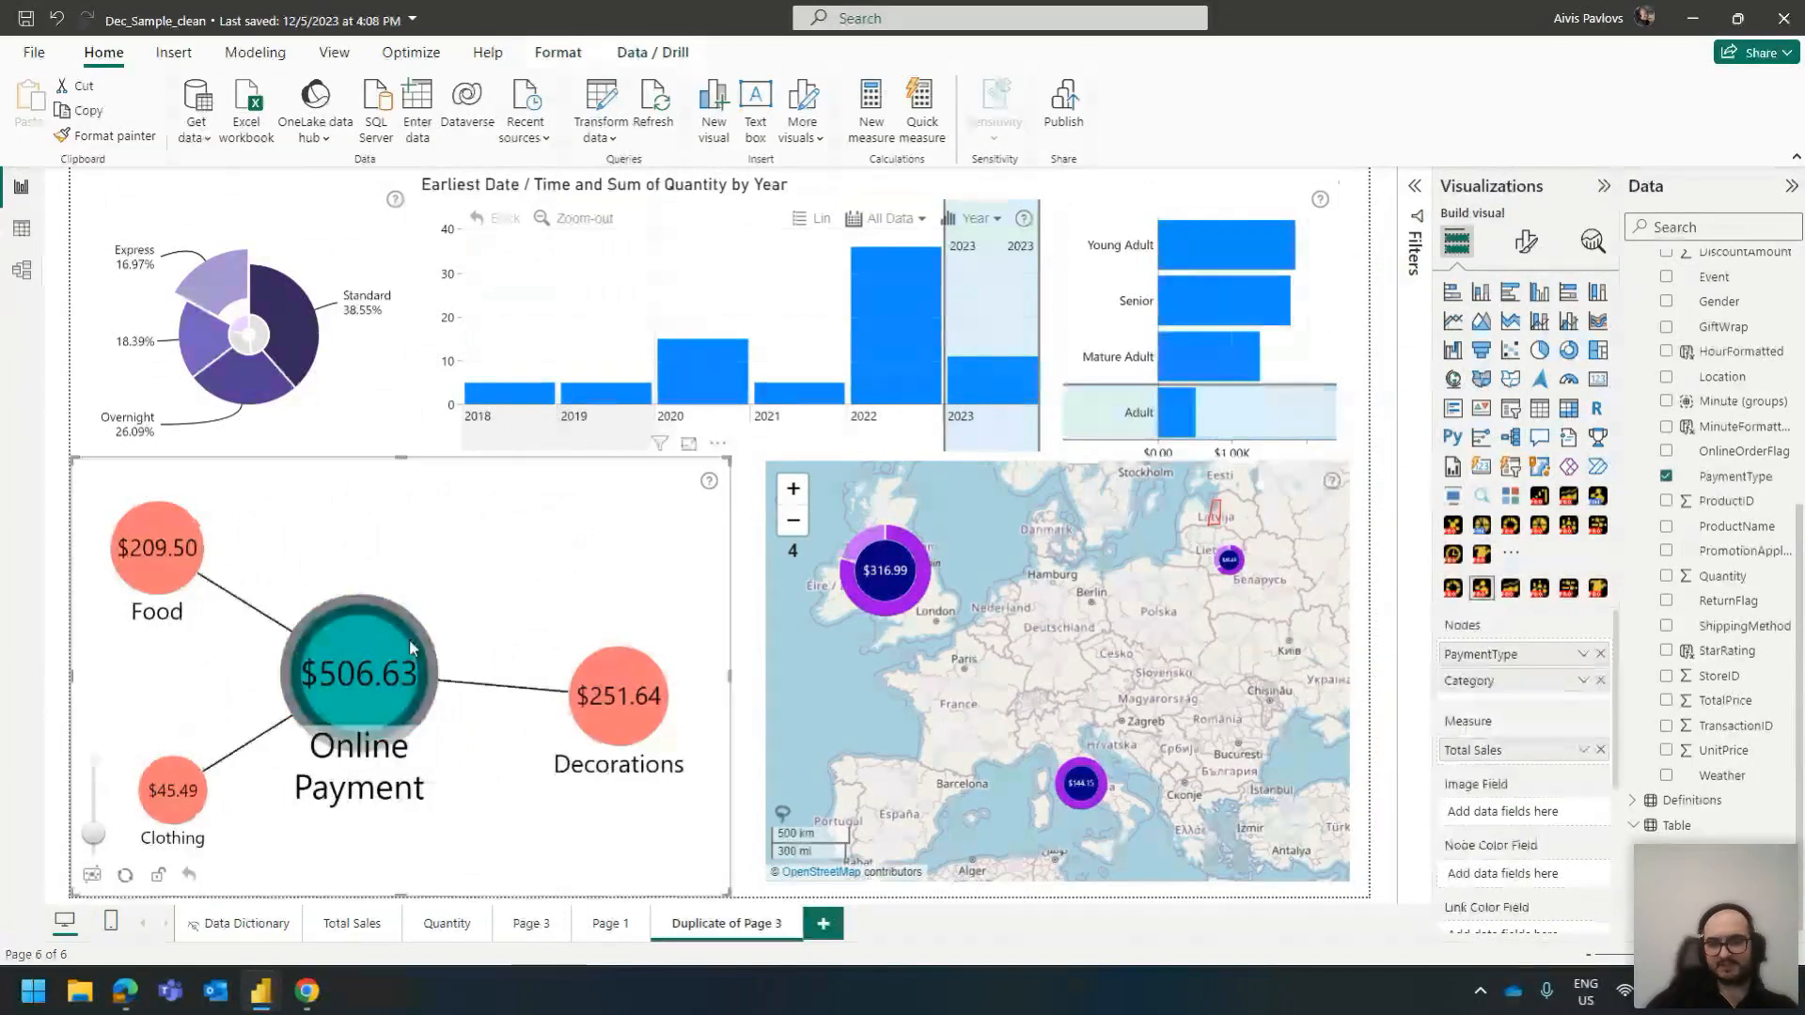
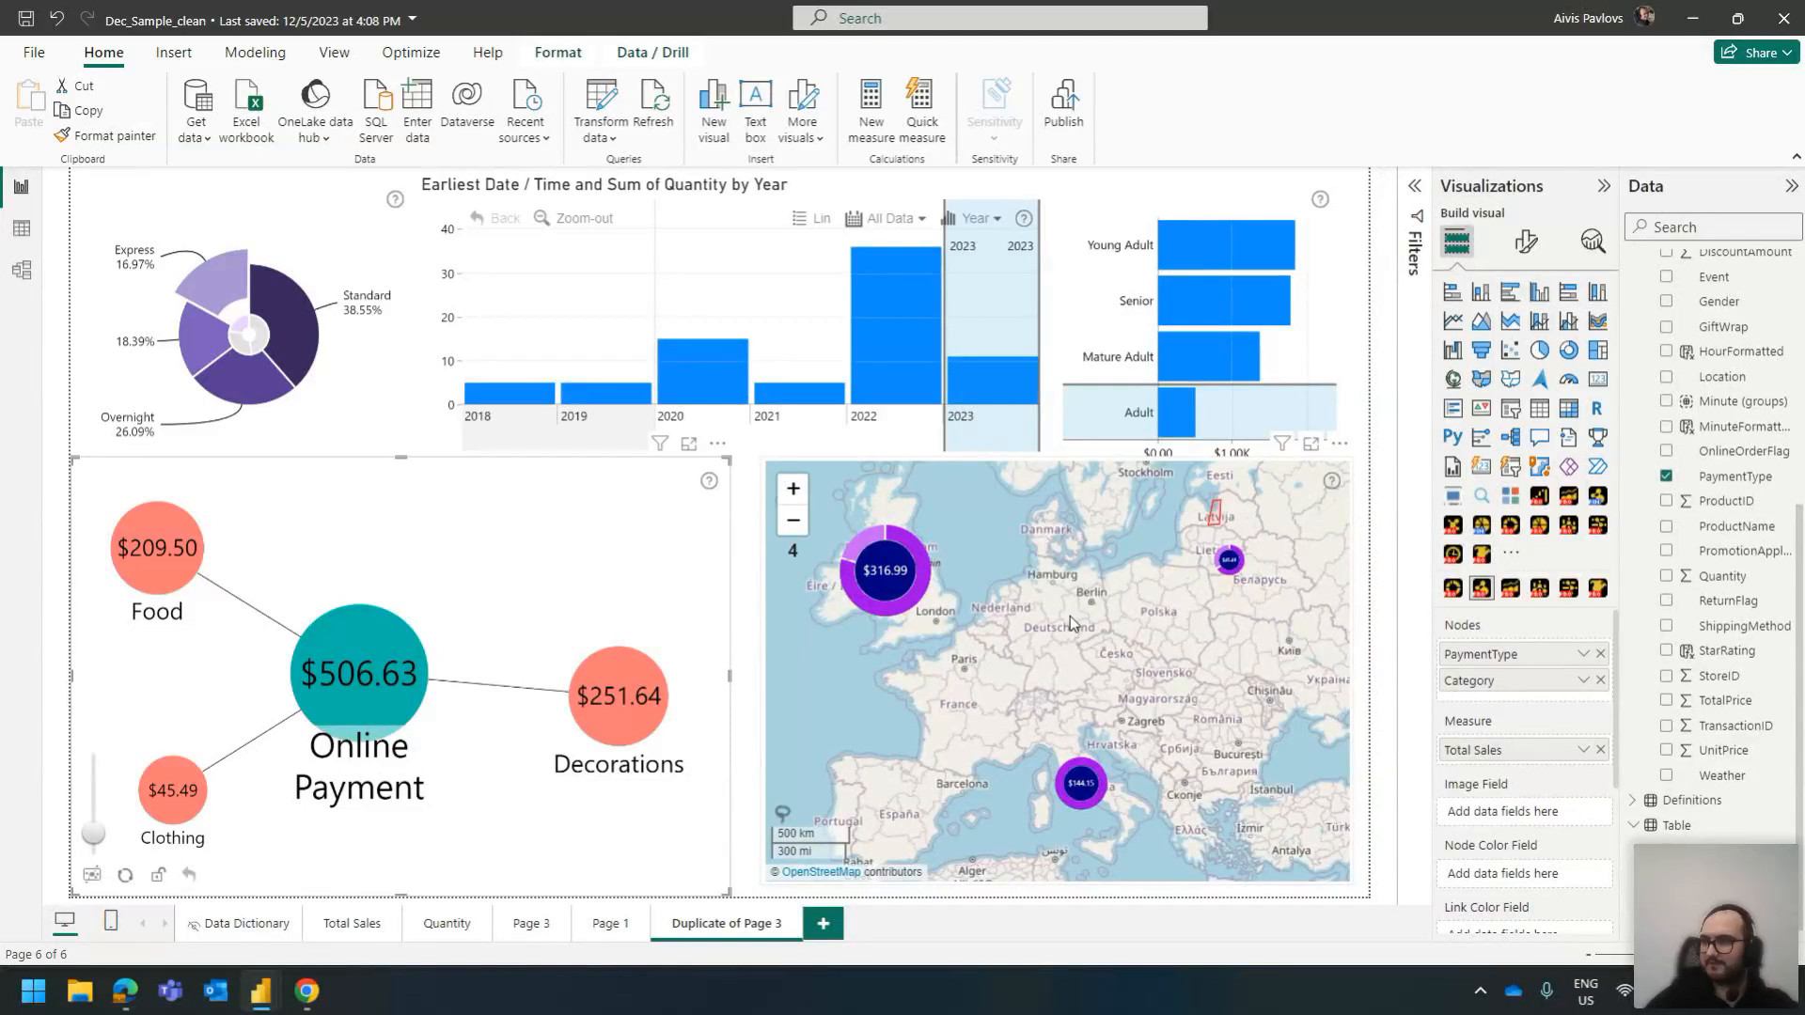
click(1053, 608)
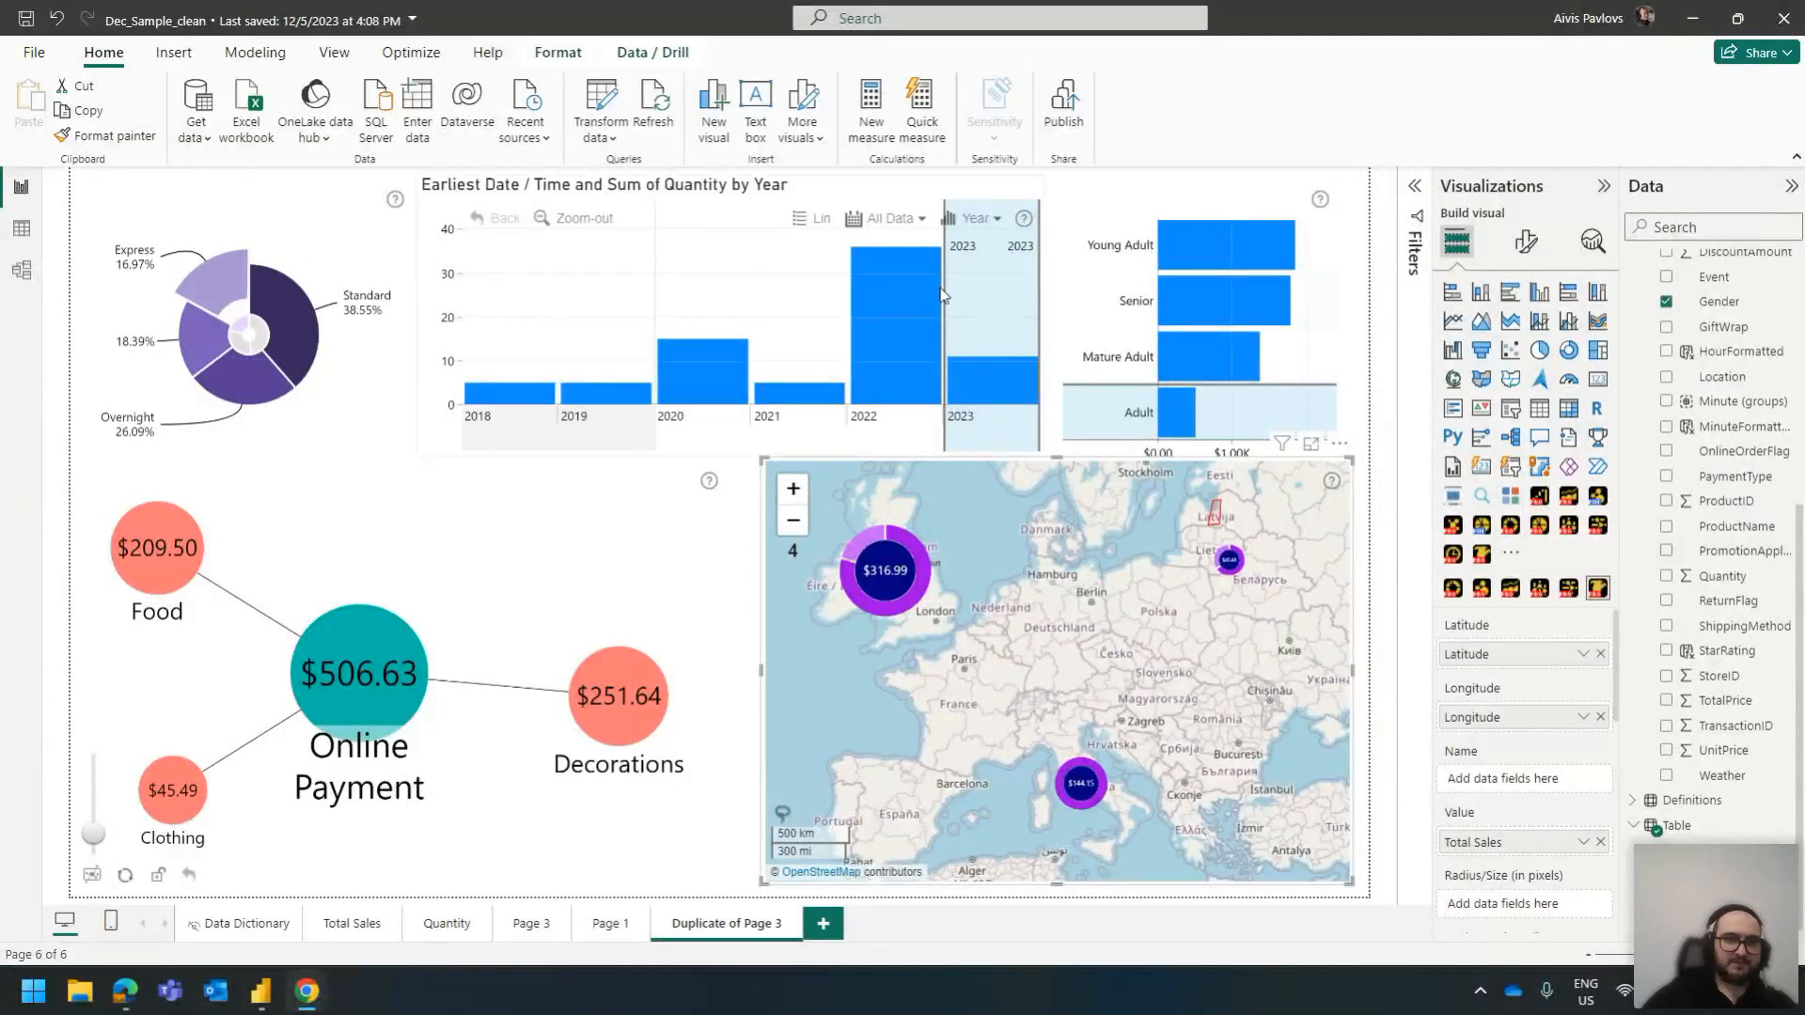
mouse_move(776, 427)
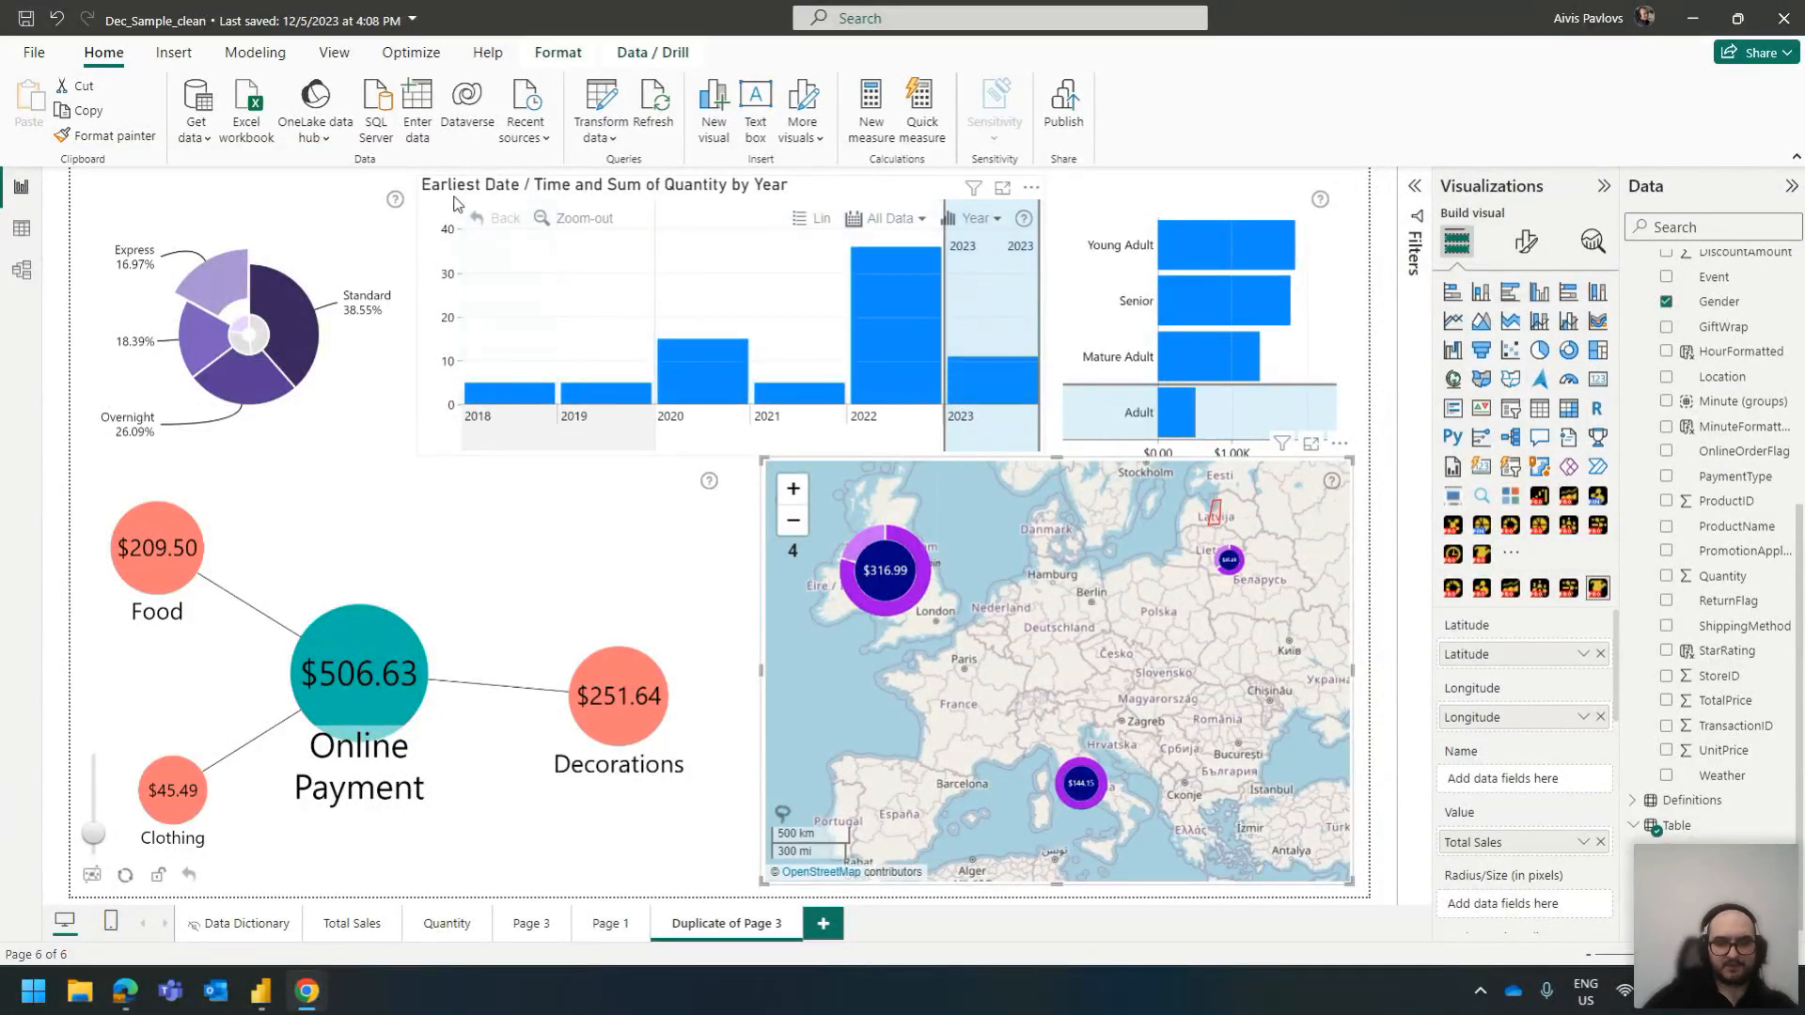
Open Page 1, inspect its map and star-rating table, and drill the CustomerSatisfaction column chart into Male
click(607, 923)
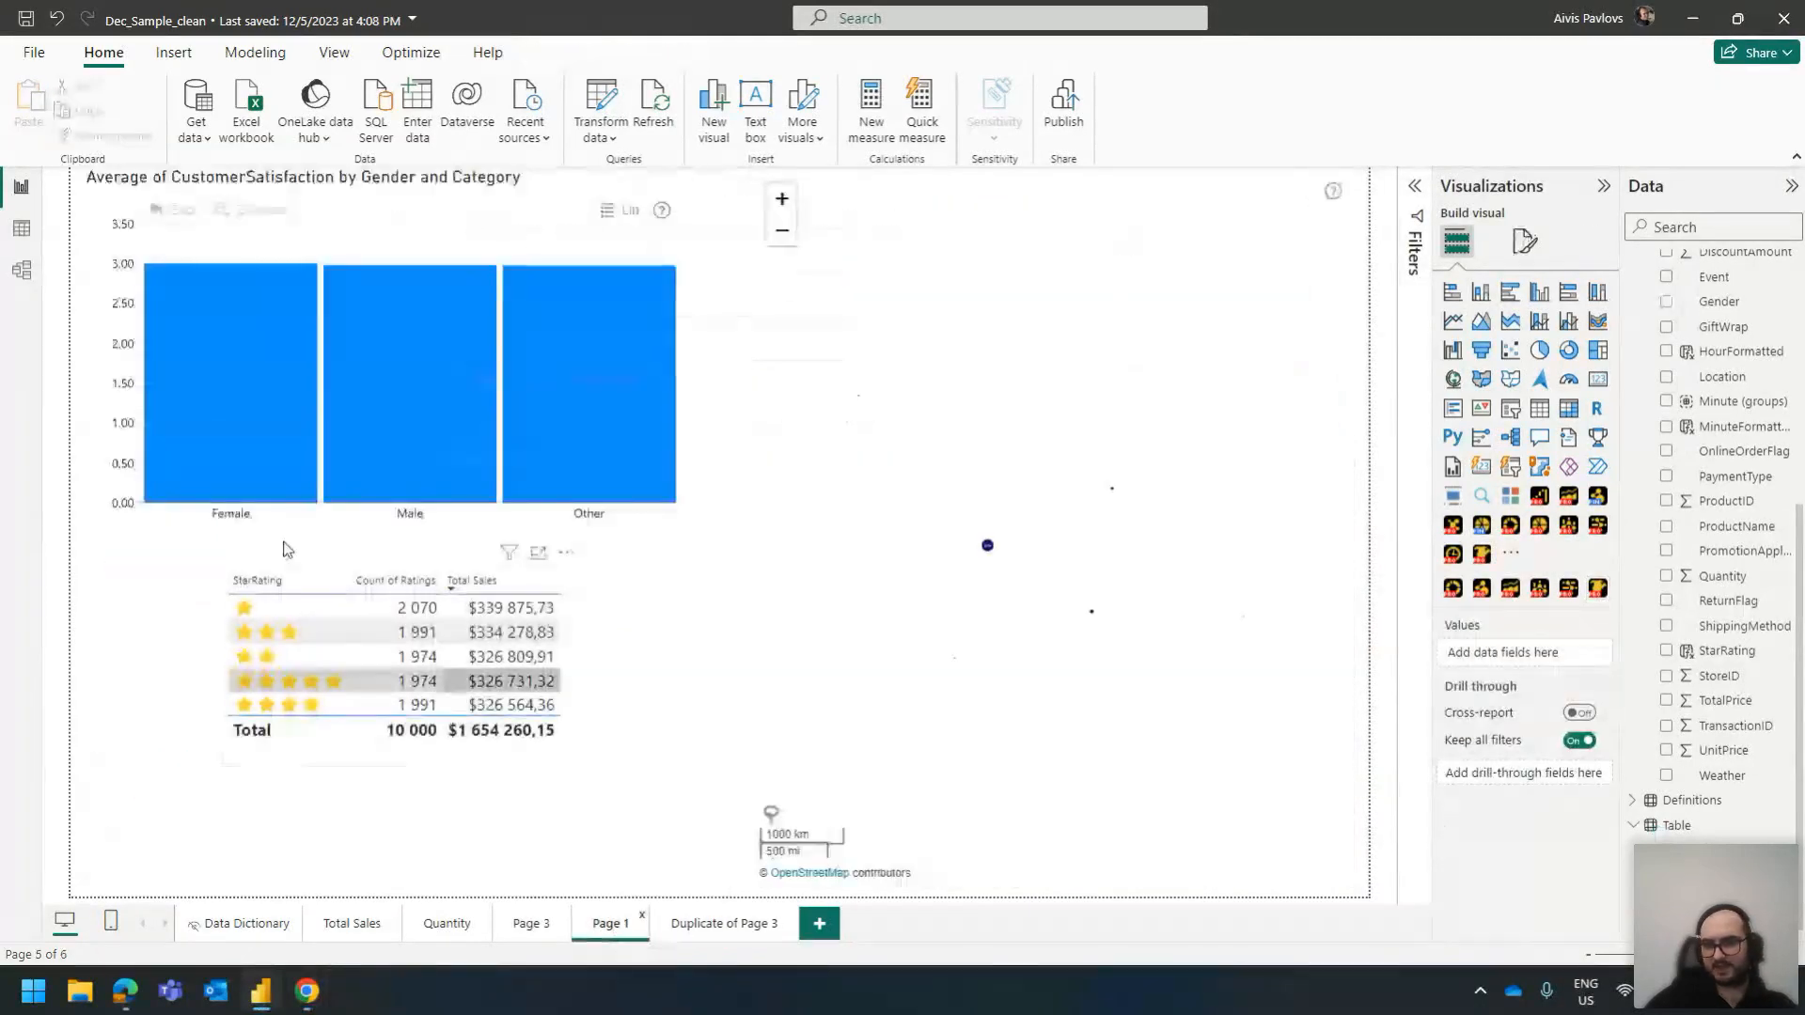
click(1132, 250)
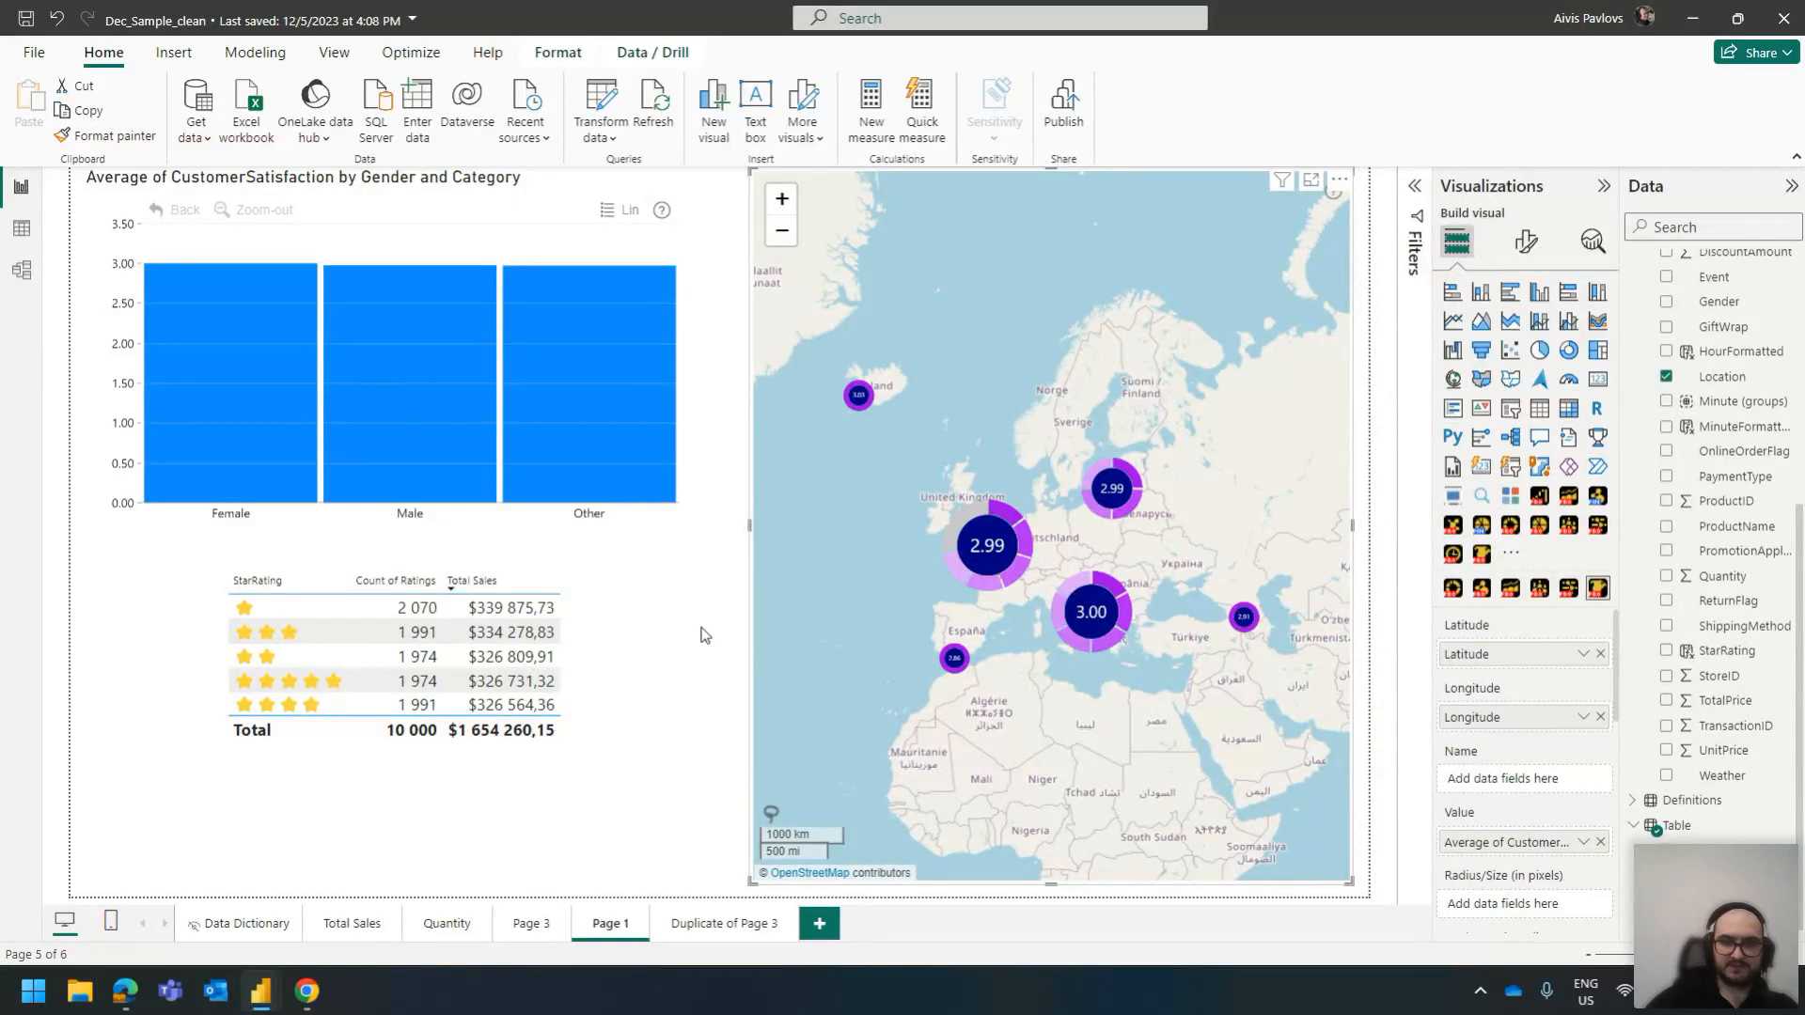
click(570, 663)
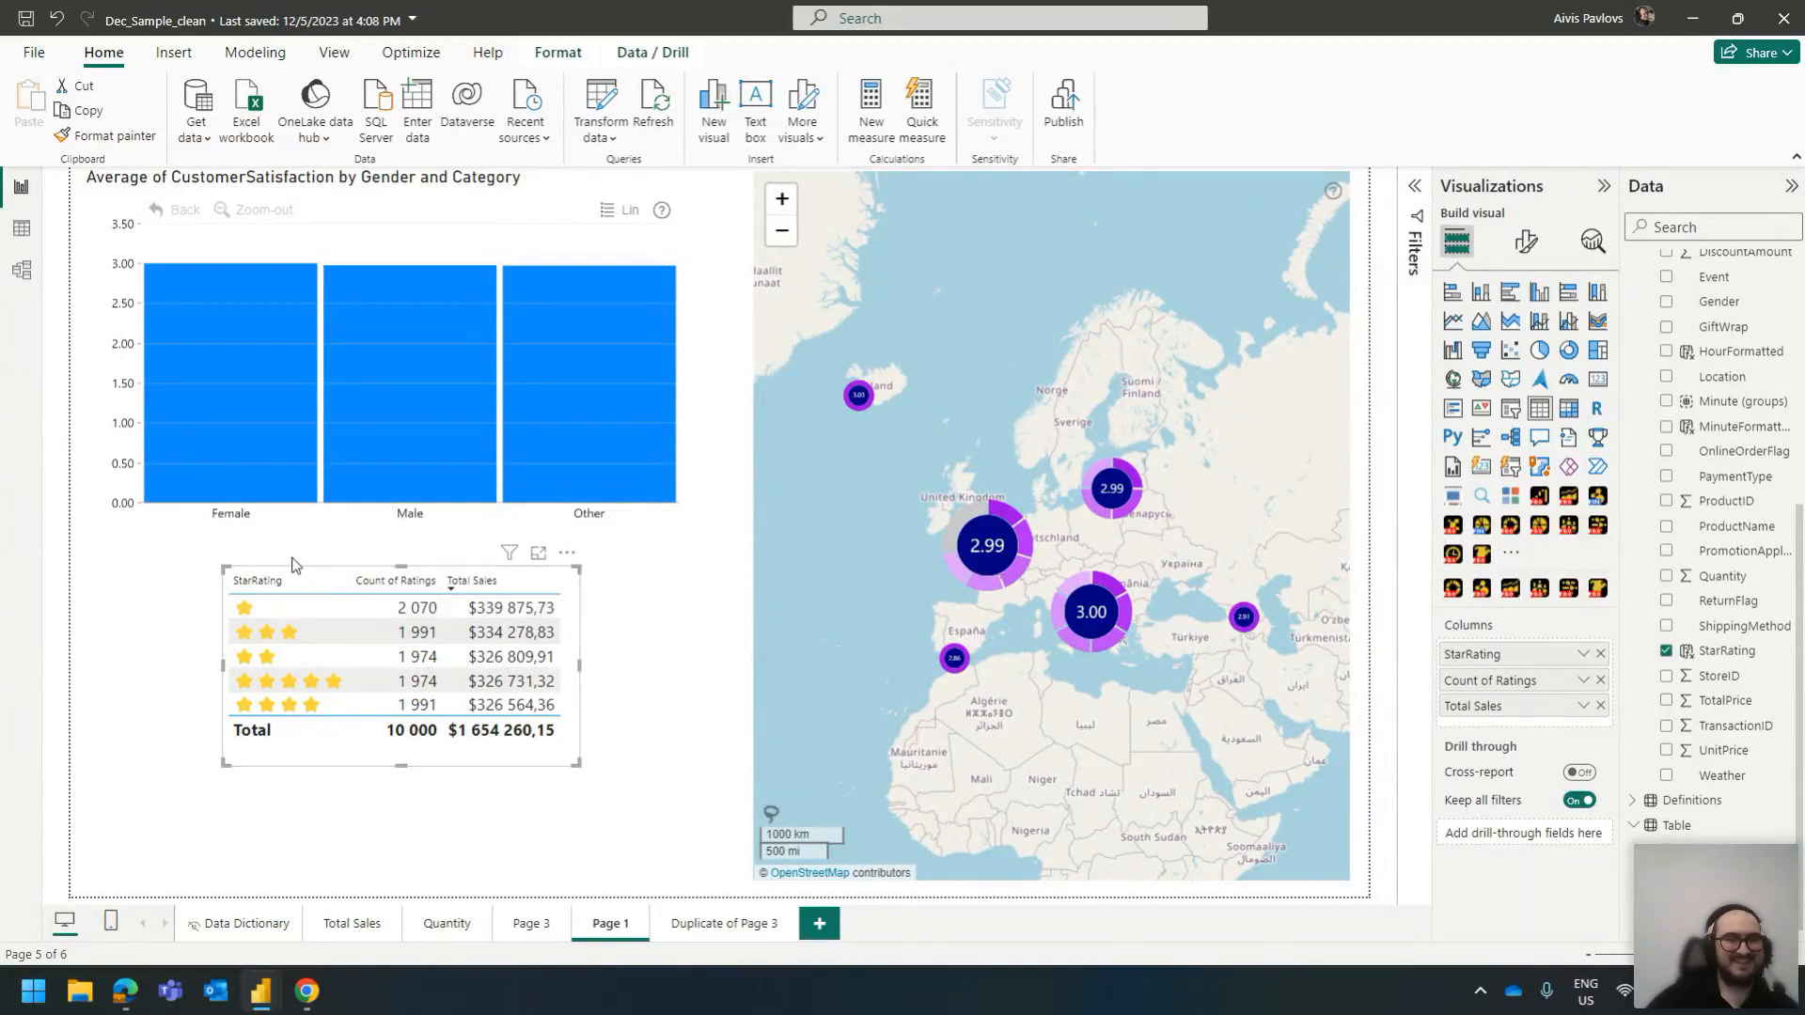
click(381, 423)
click(391, 359)
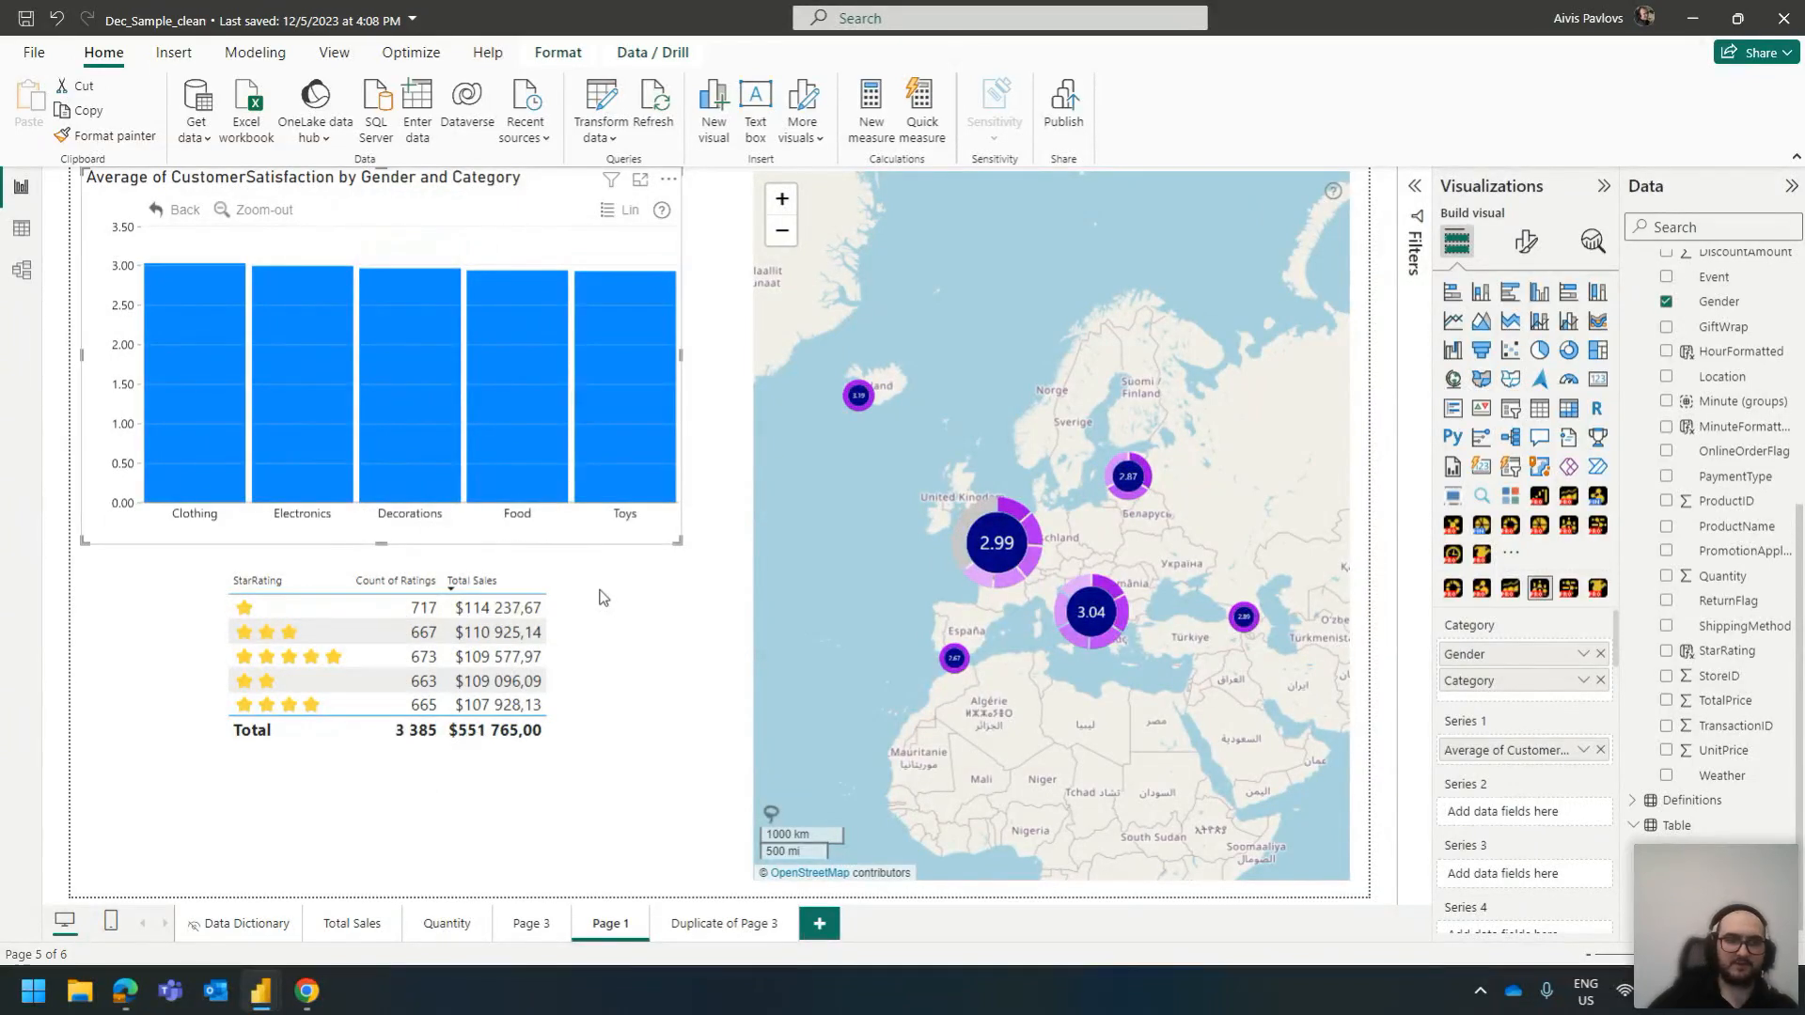
Compare Page 1 filtered by Electronics and by Clothing, and narrow the Clothing selection to five-star ratings
click(307, 425)
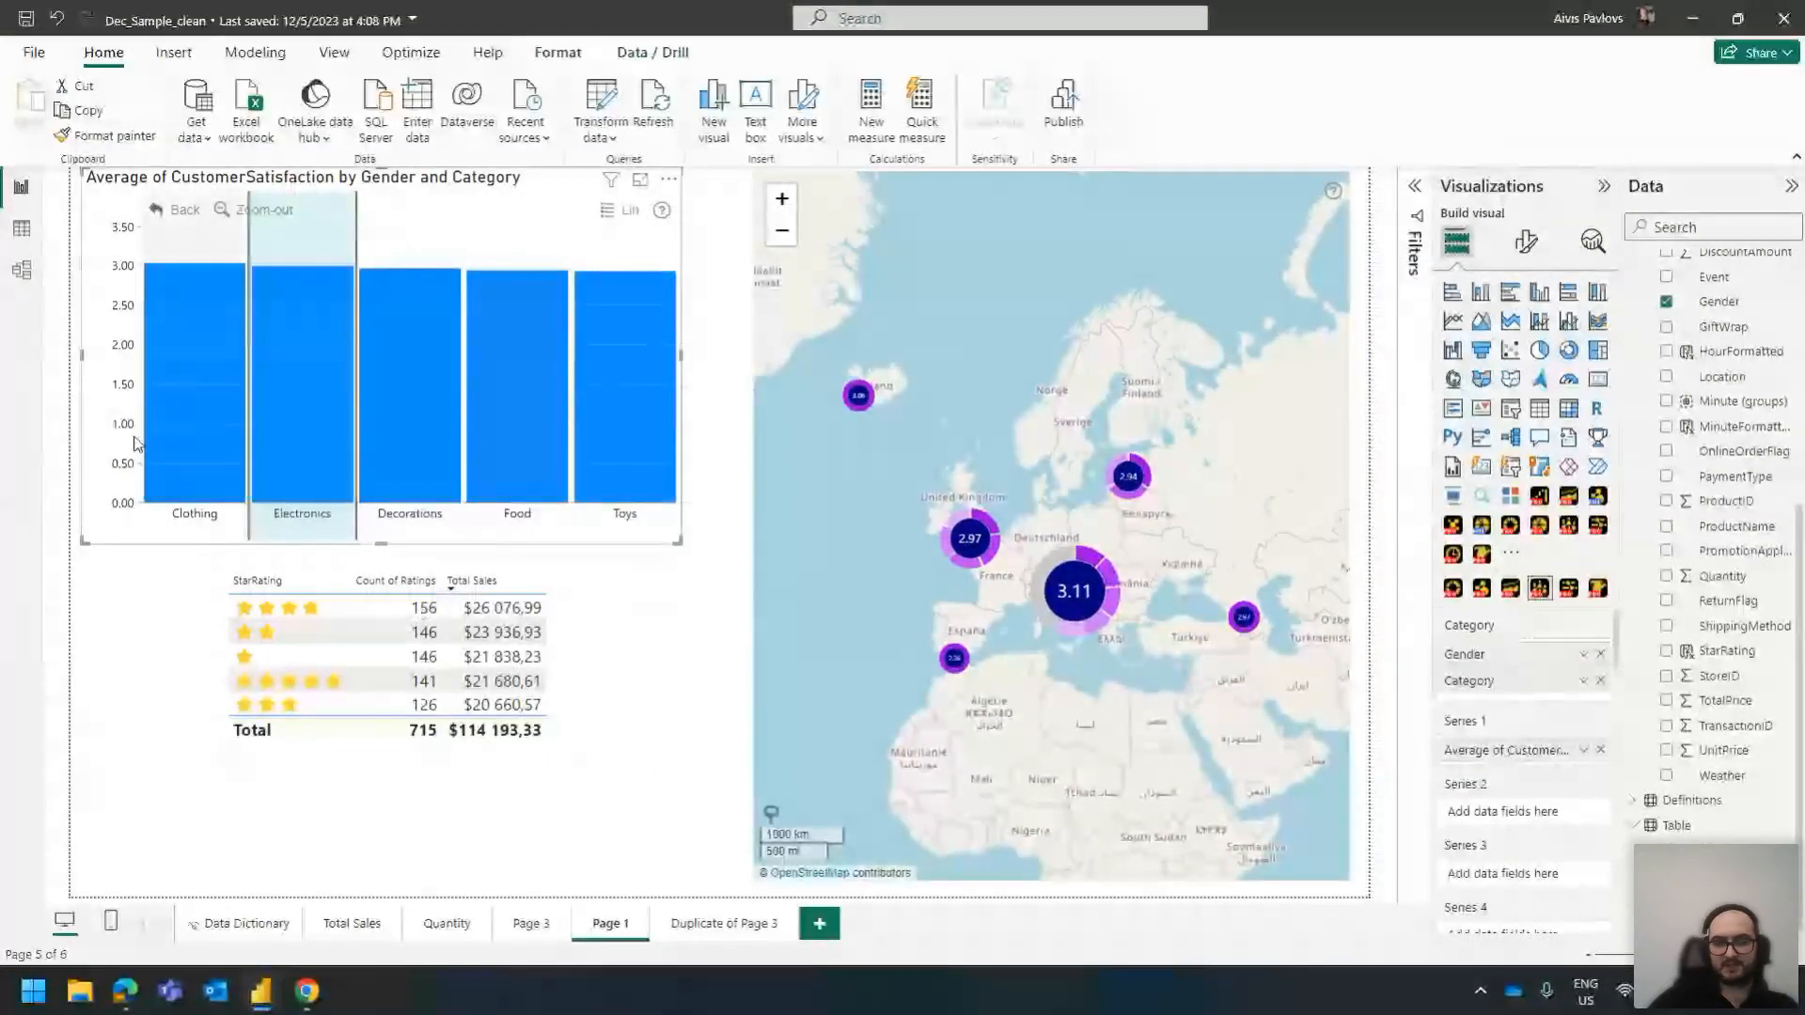
mouse_move(192, 416)
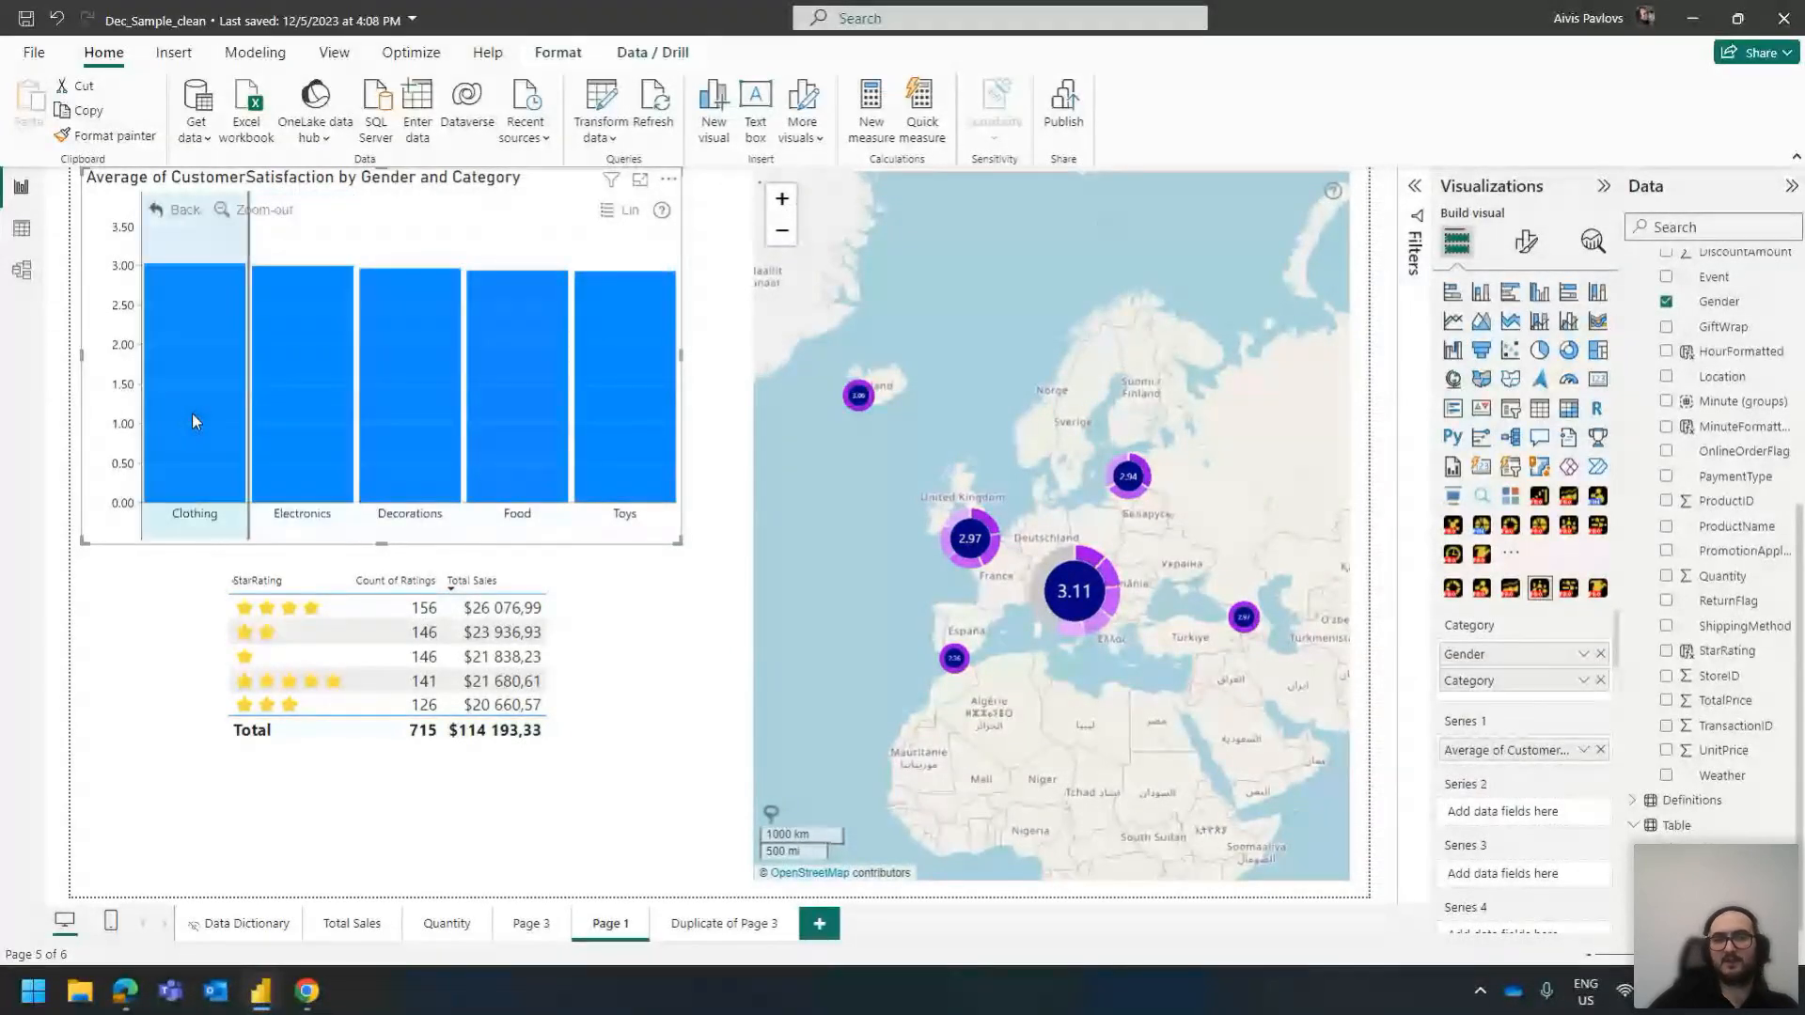
click(192, 422)
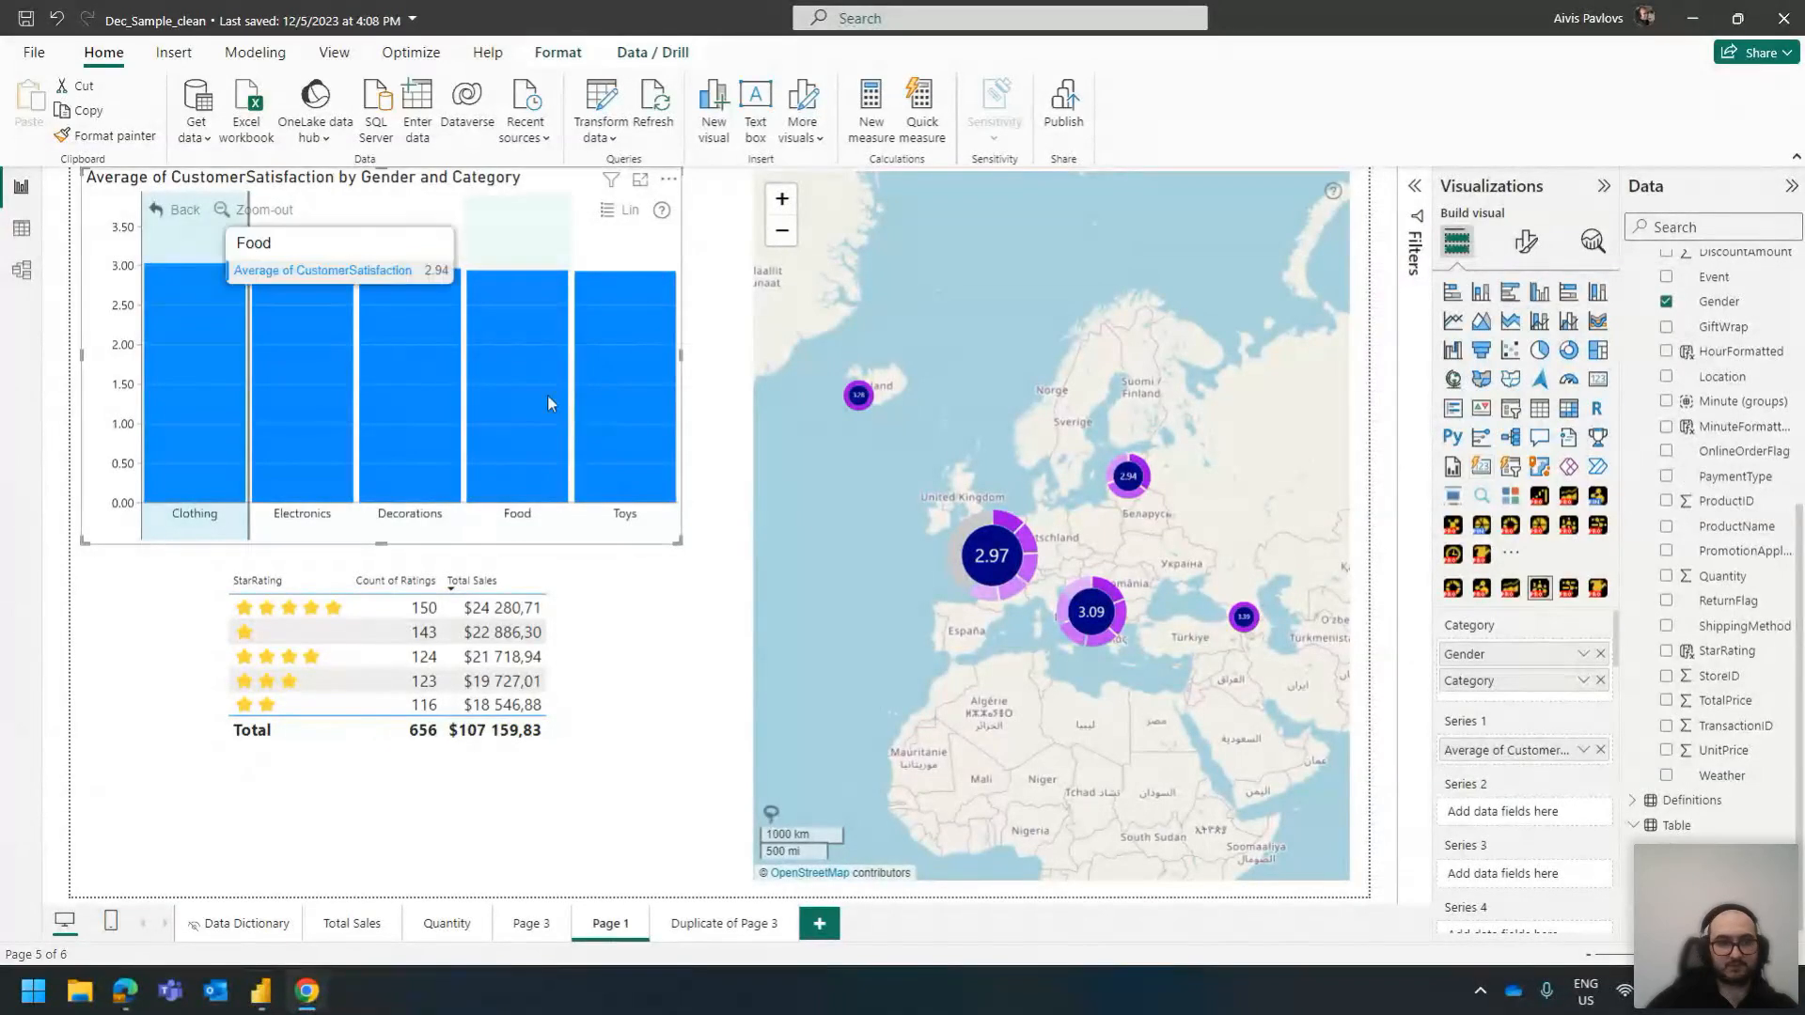
click(301, 613)
scroll(1096, 505, up, 1)
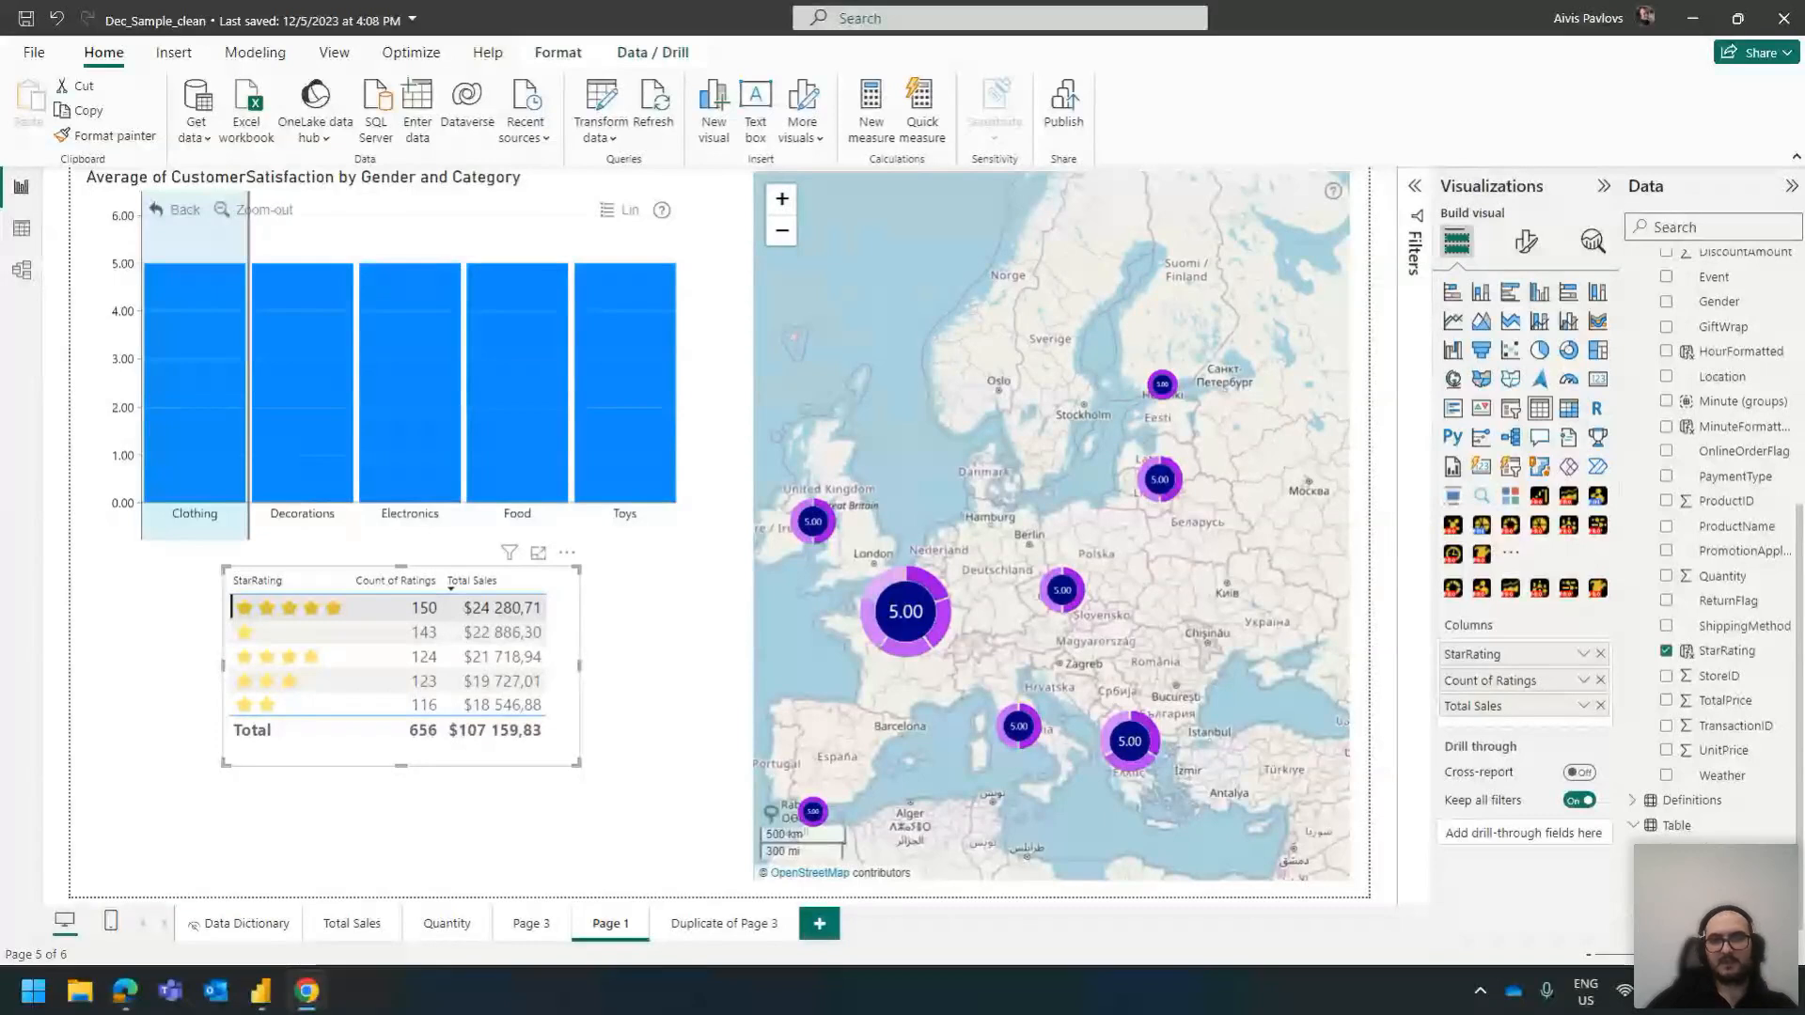
click(614, 665)
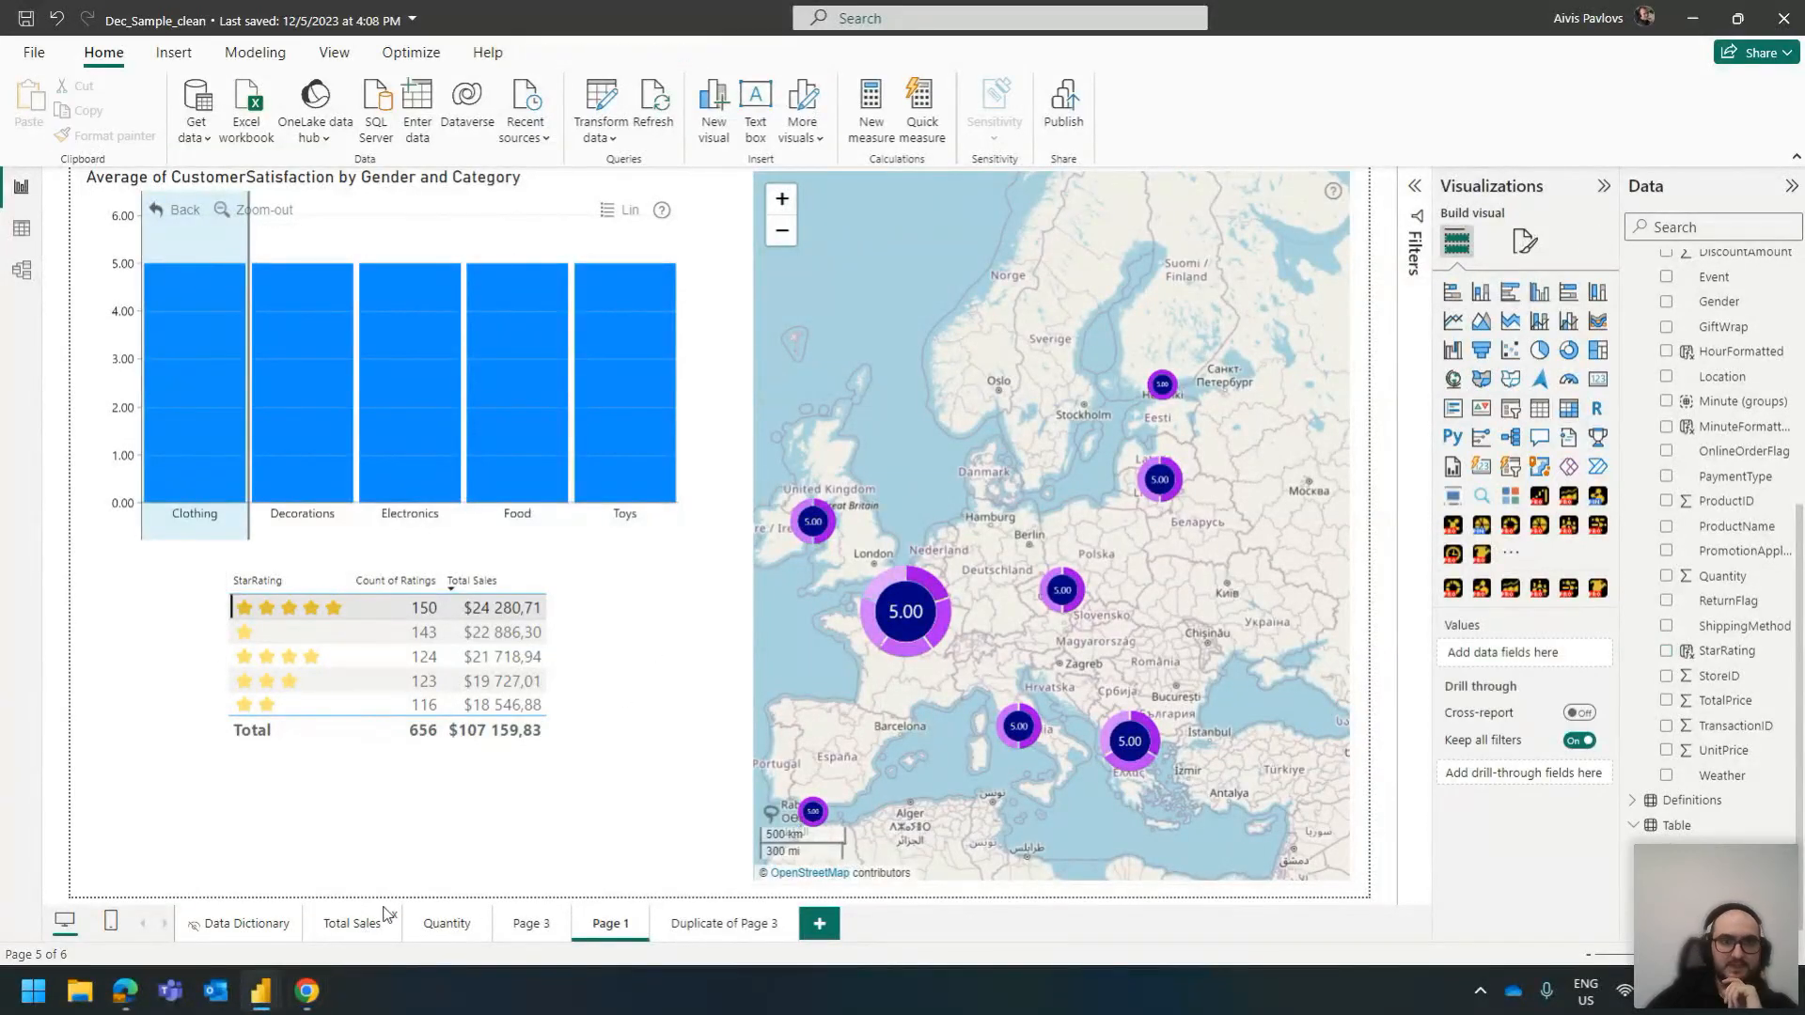
Open the Total Sales page, inspect its summary cards, and filter the page to 2021 on the Sales by Year timeline
click(369, 926)
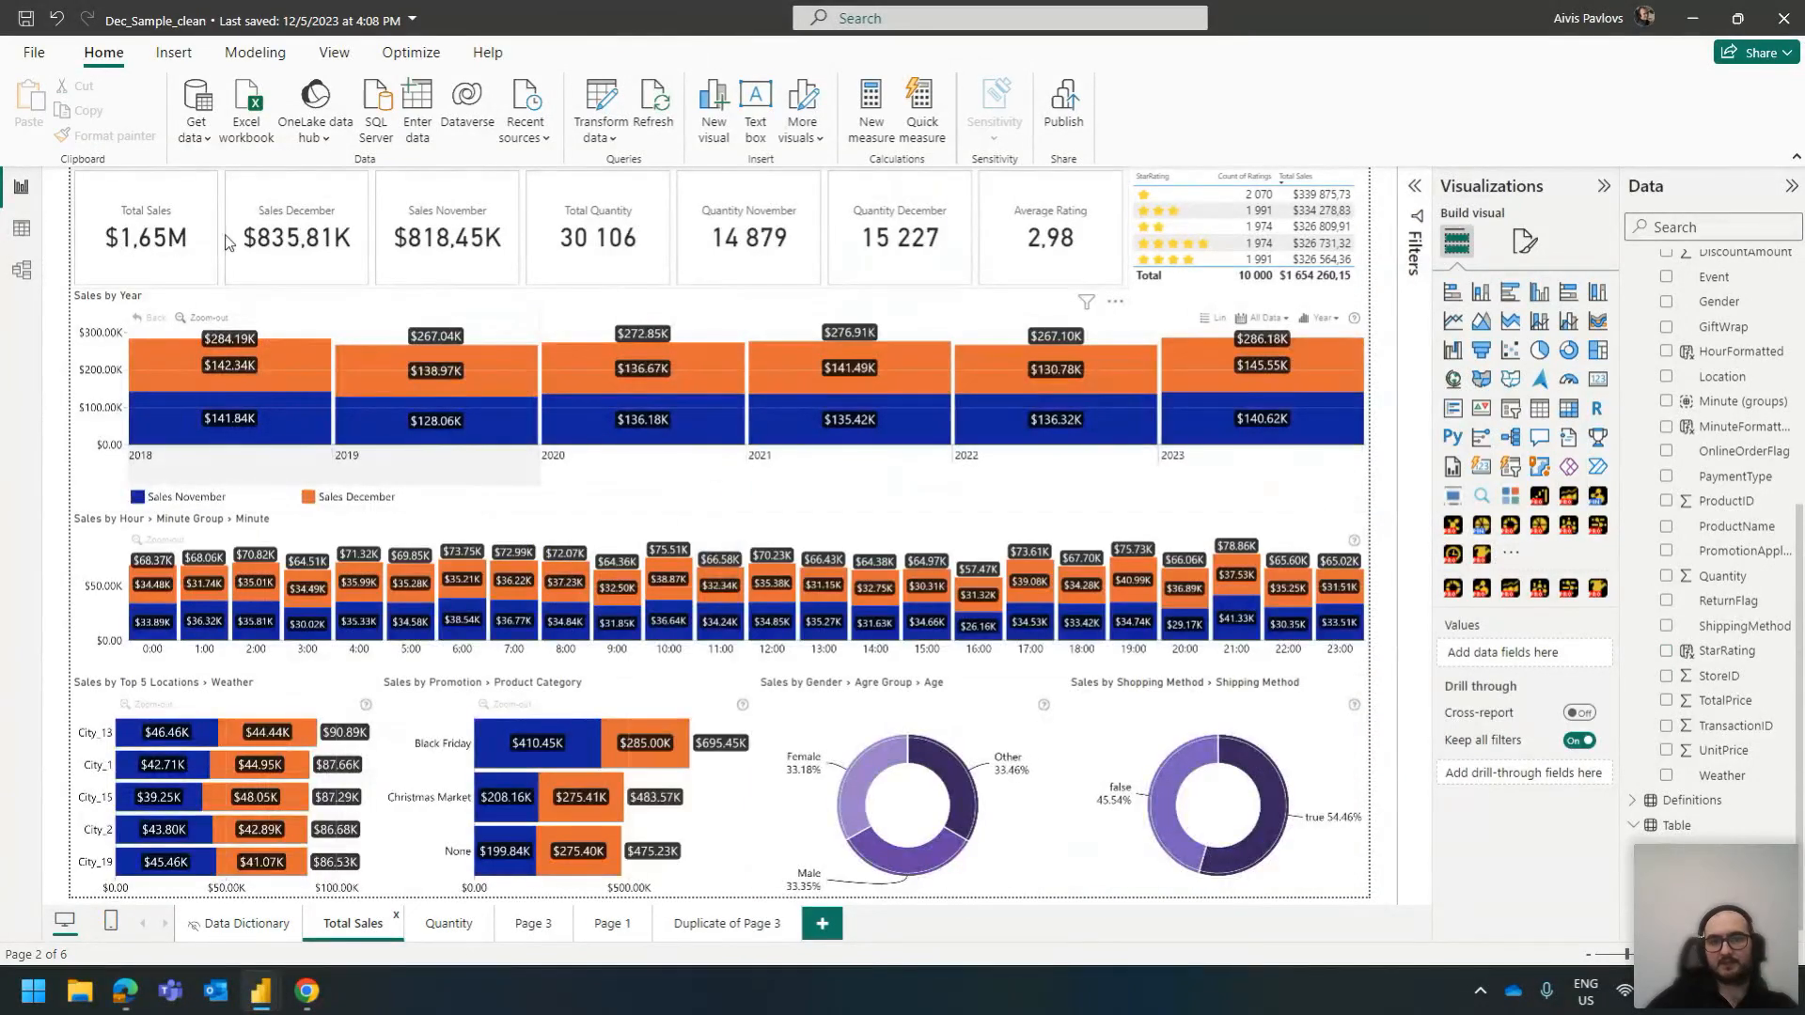
click(385, 242)
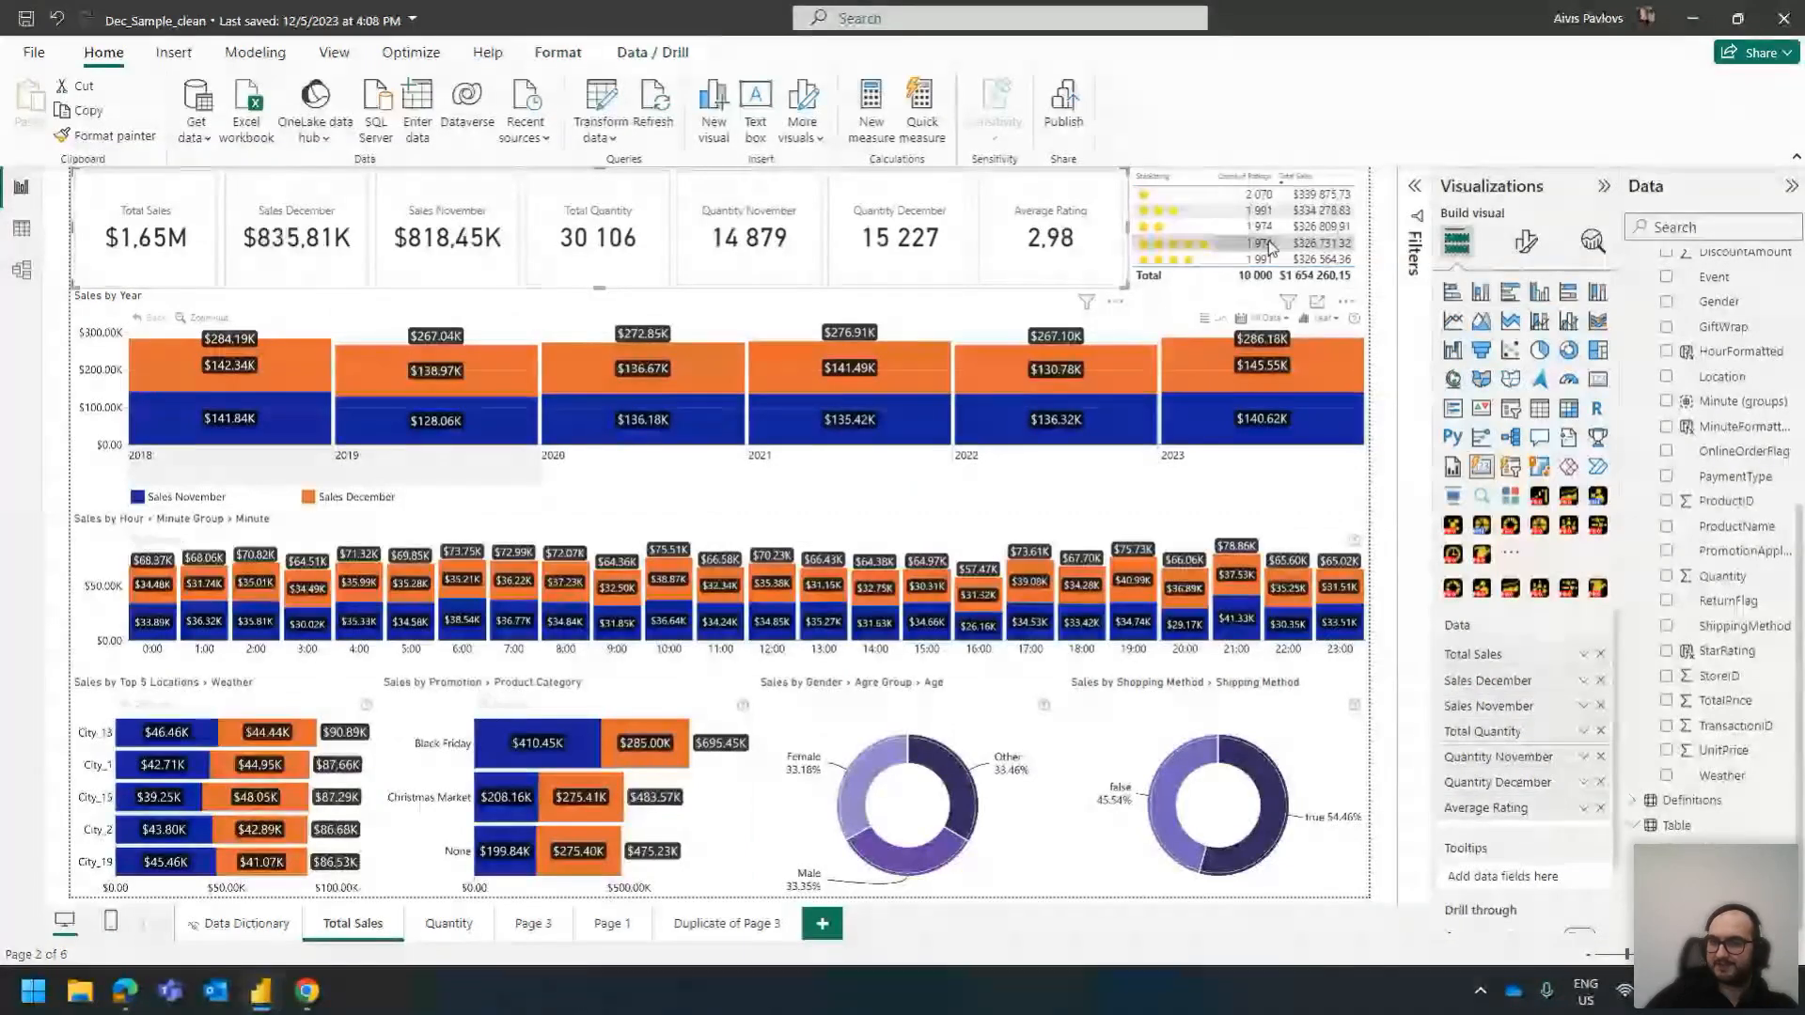
click(111, 340)
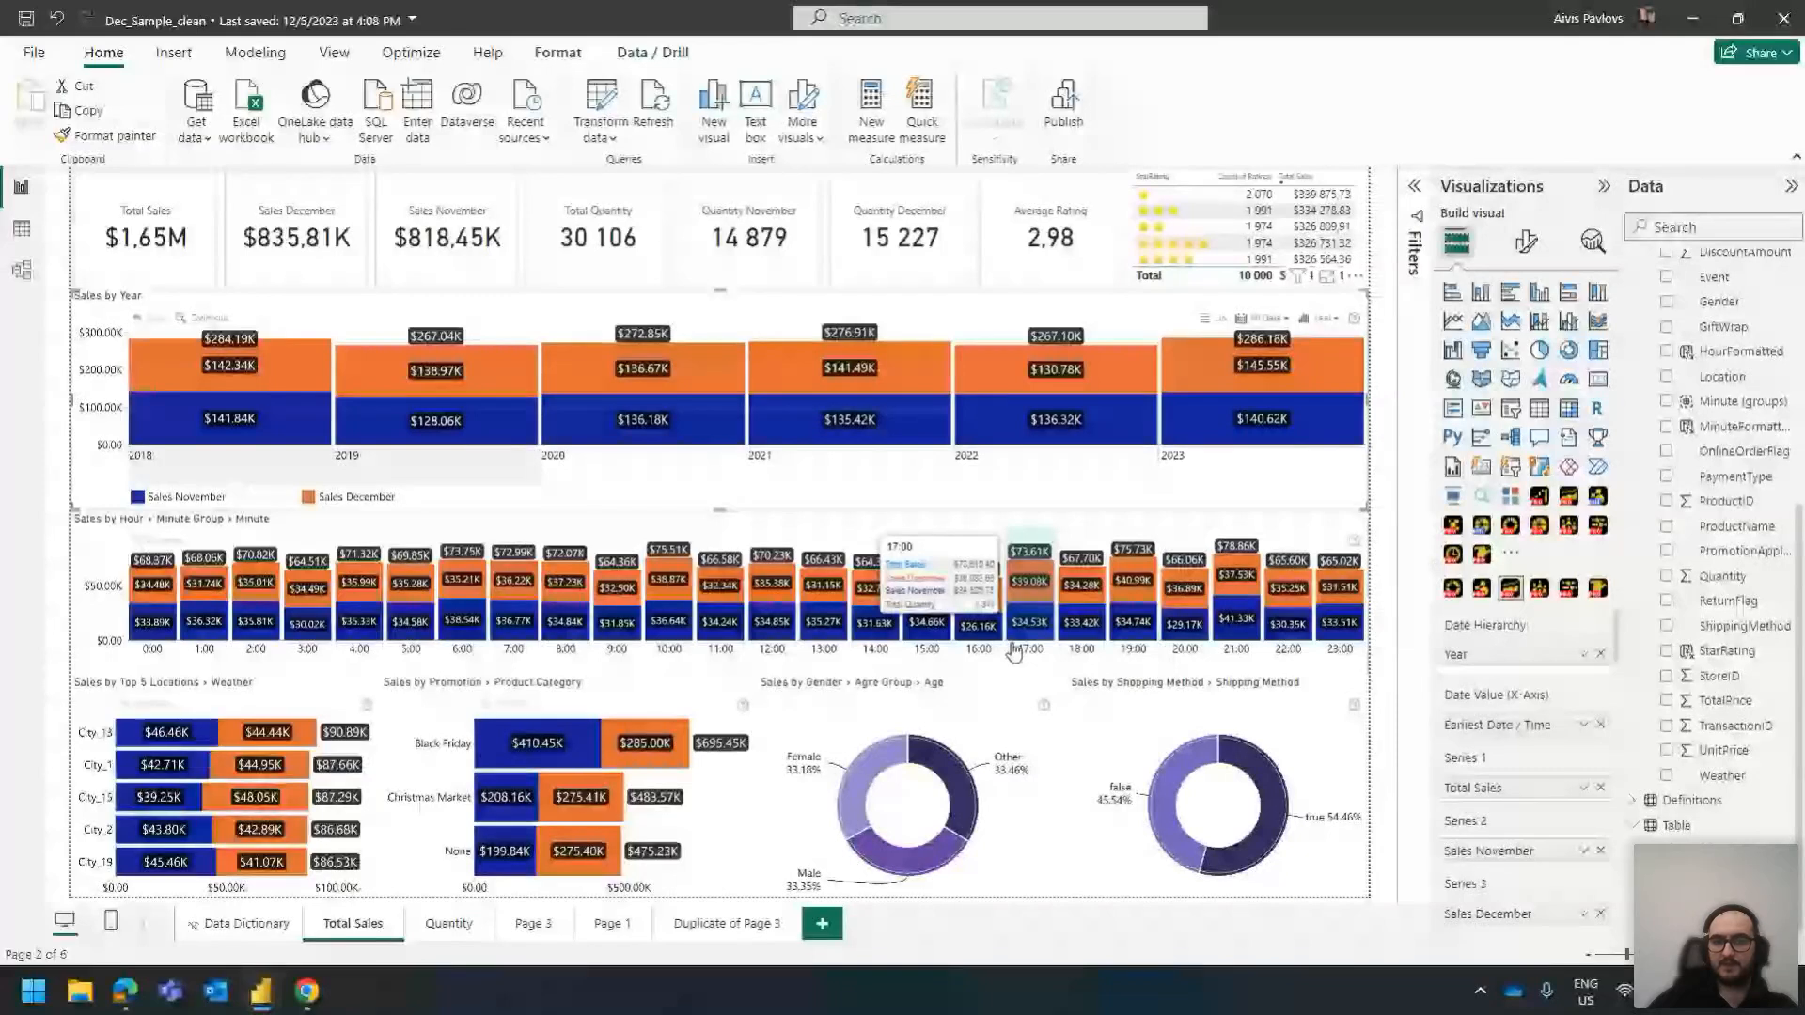
click(816, 398)
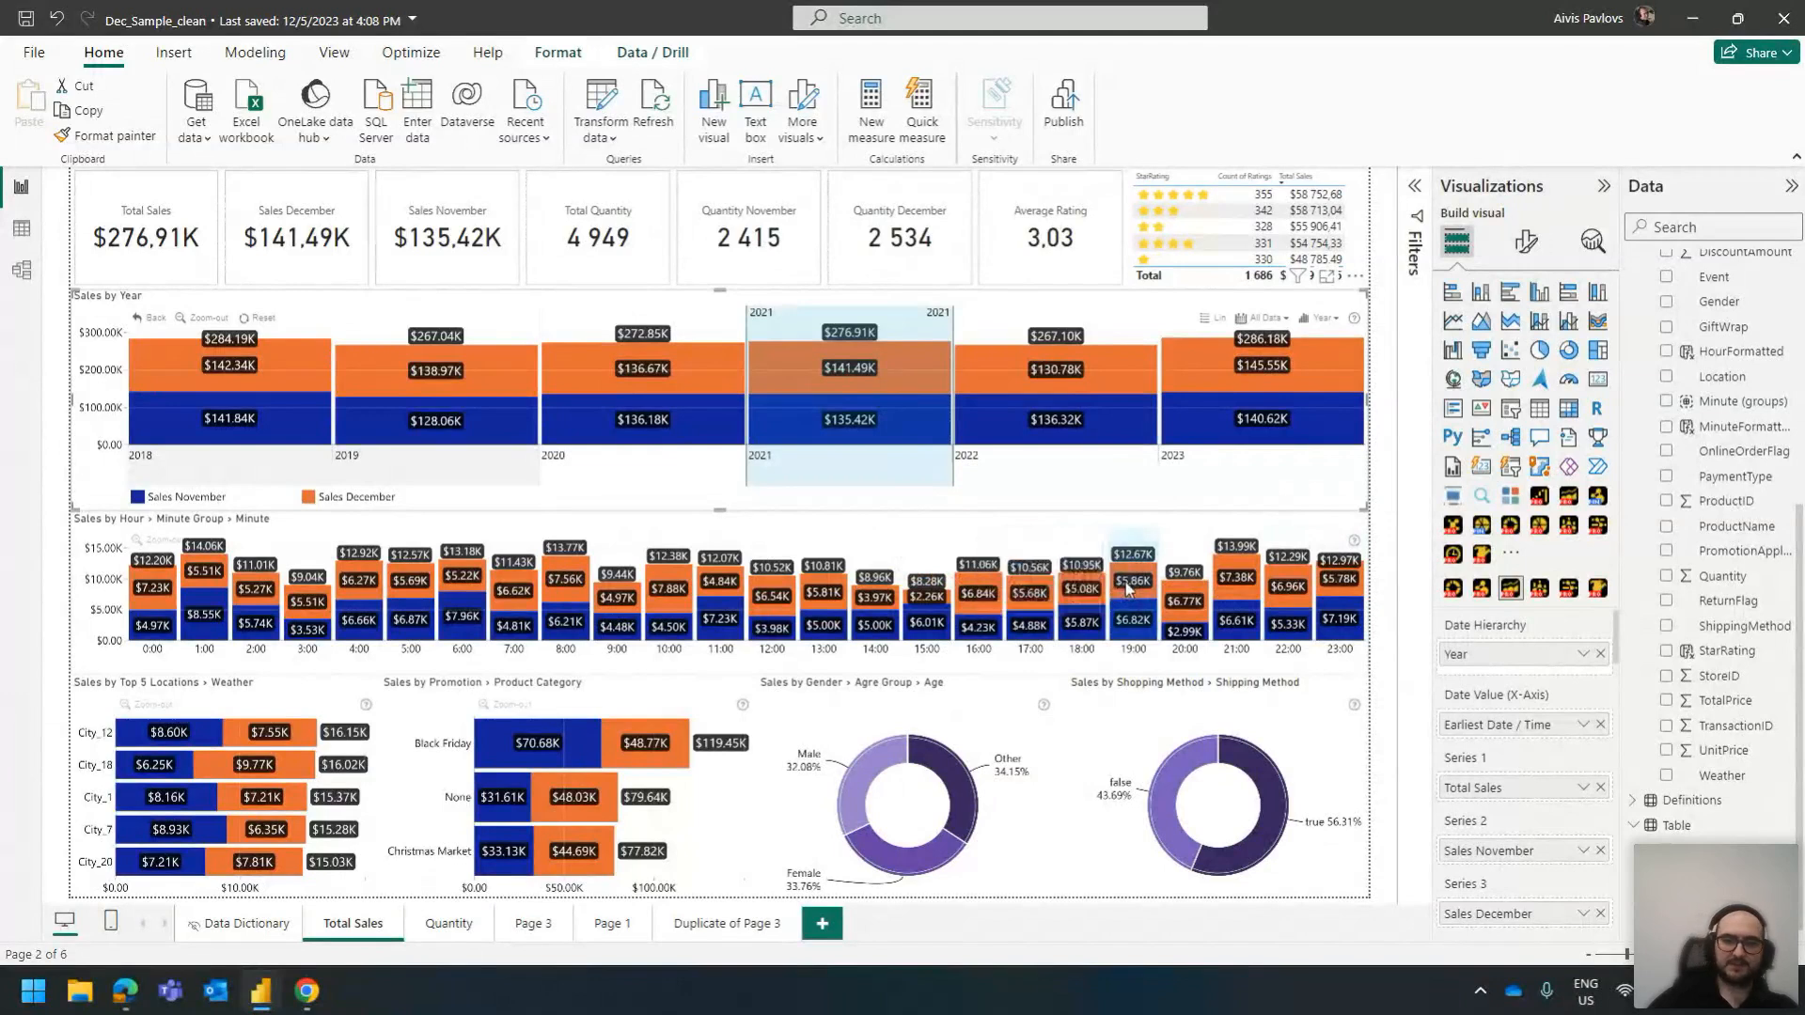
Drill the hourly sales chart into 19:00 and its 15 - 30 minute group, and reset it to the hour level
click(1032, 579)
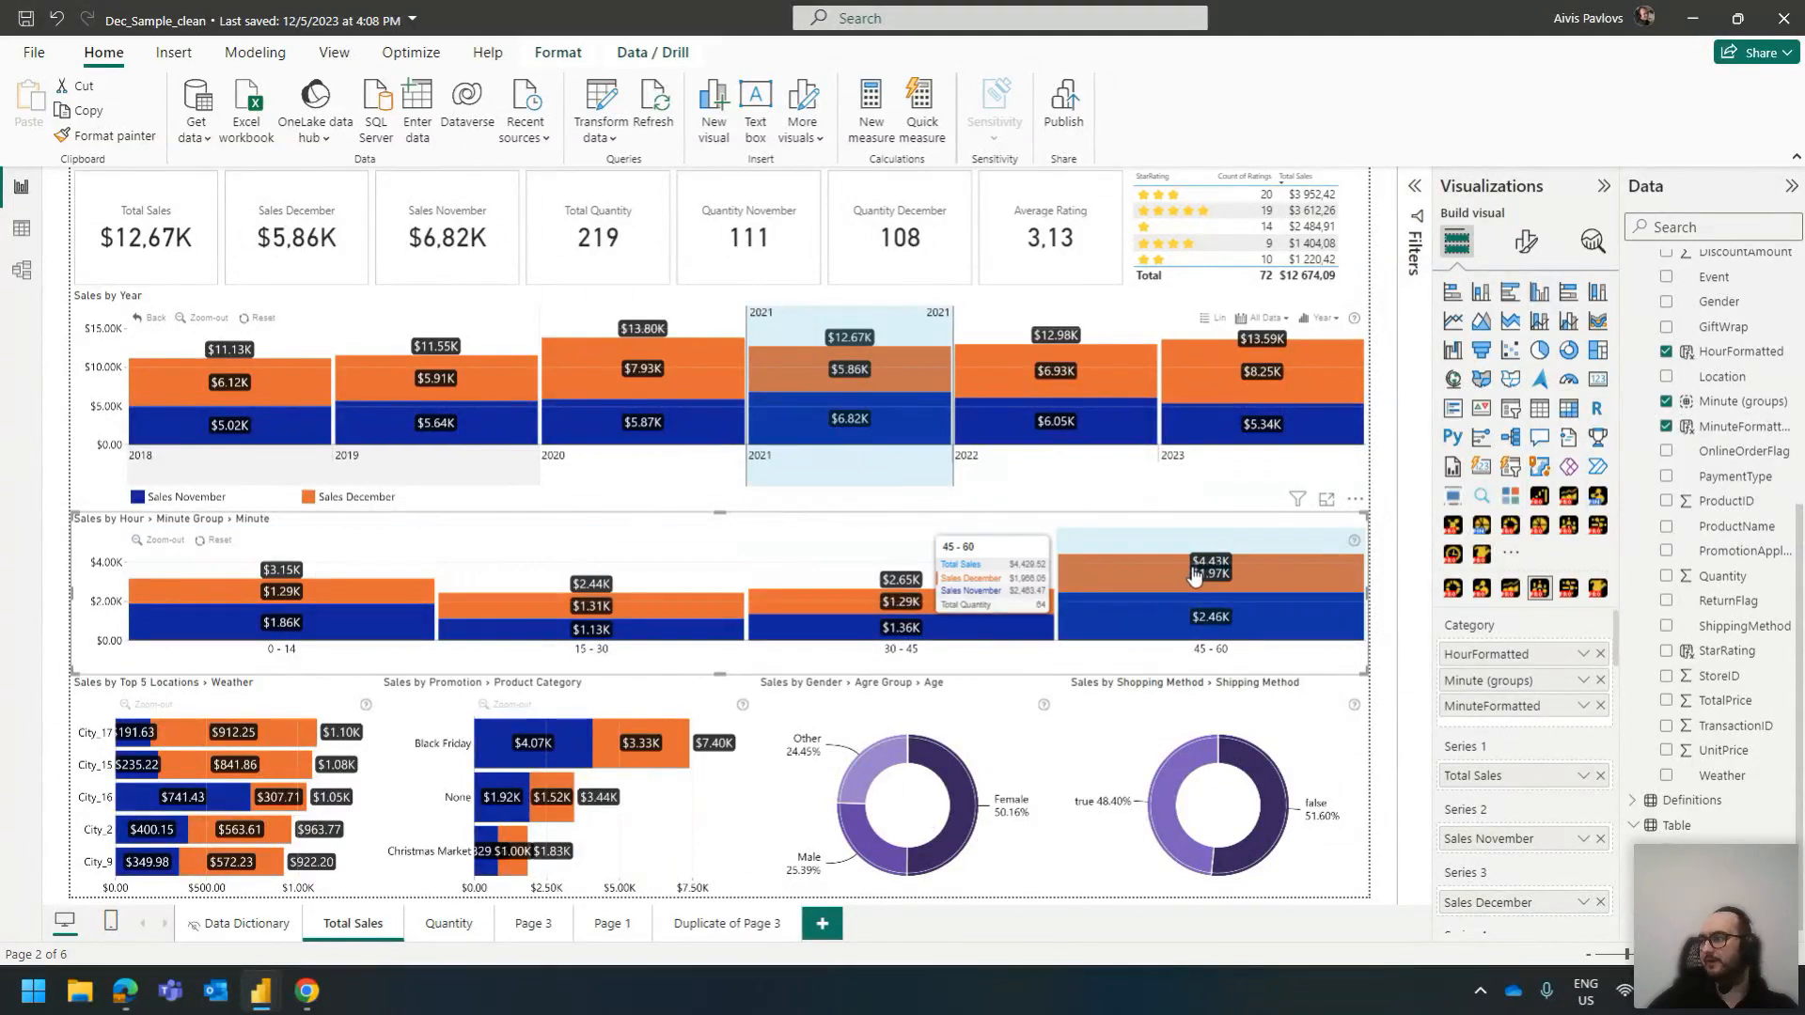
click(726, 599)
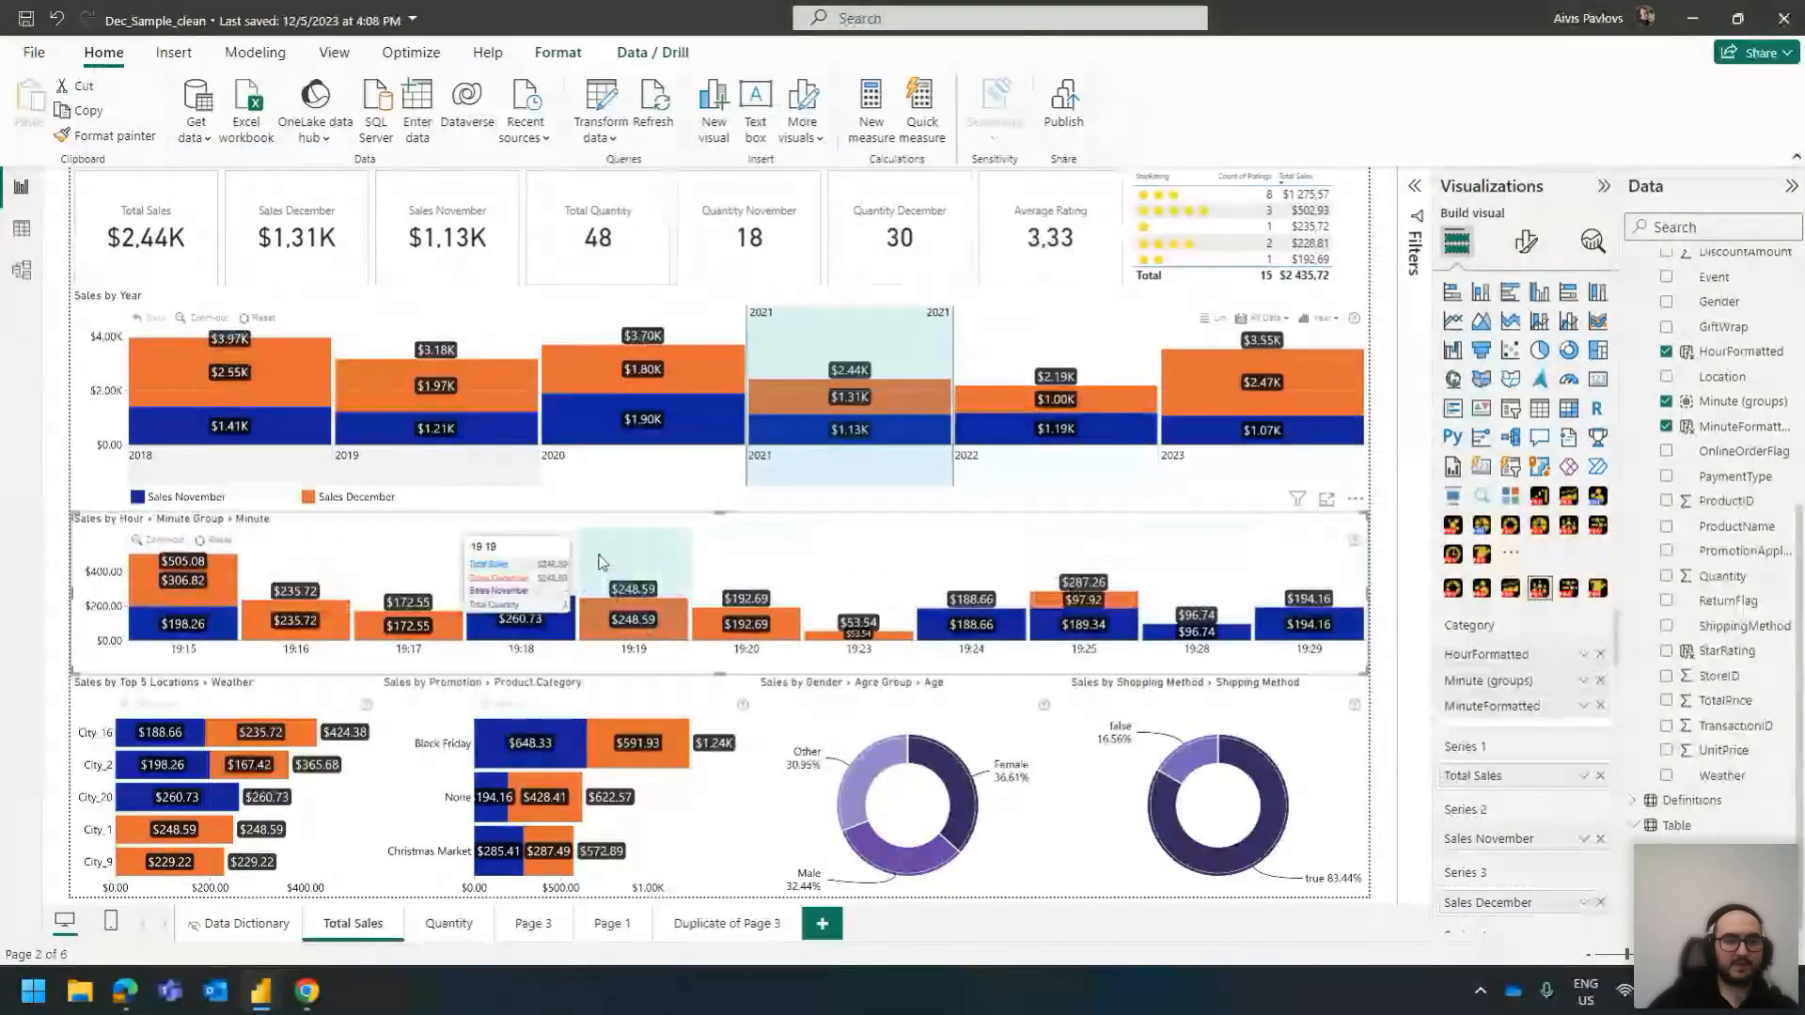
click(224, 542)
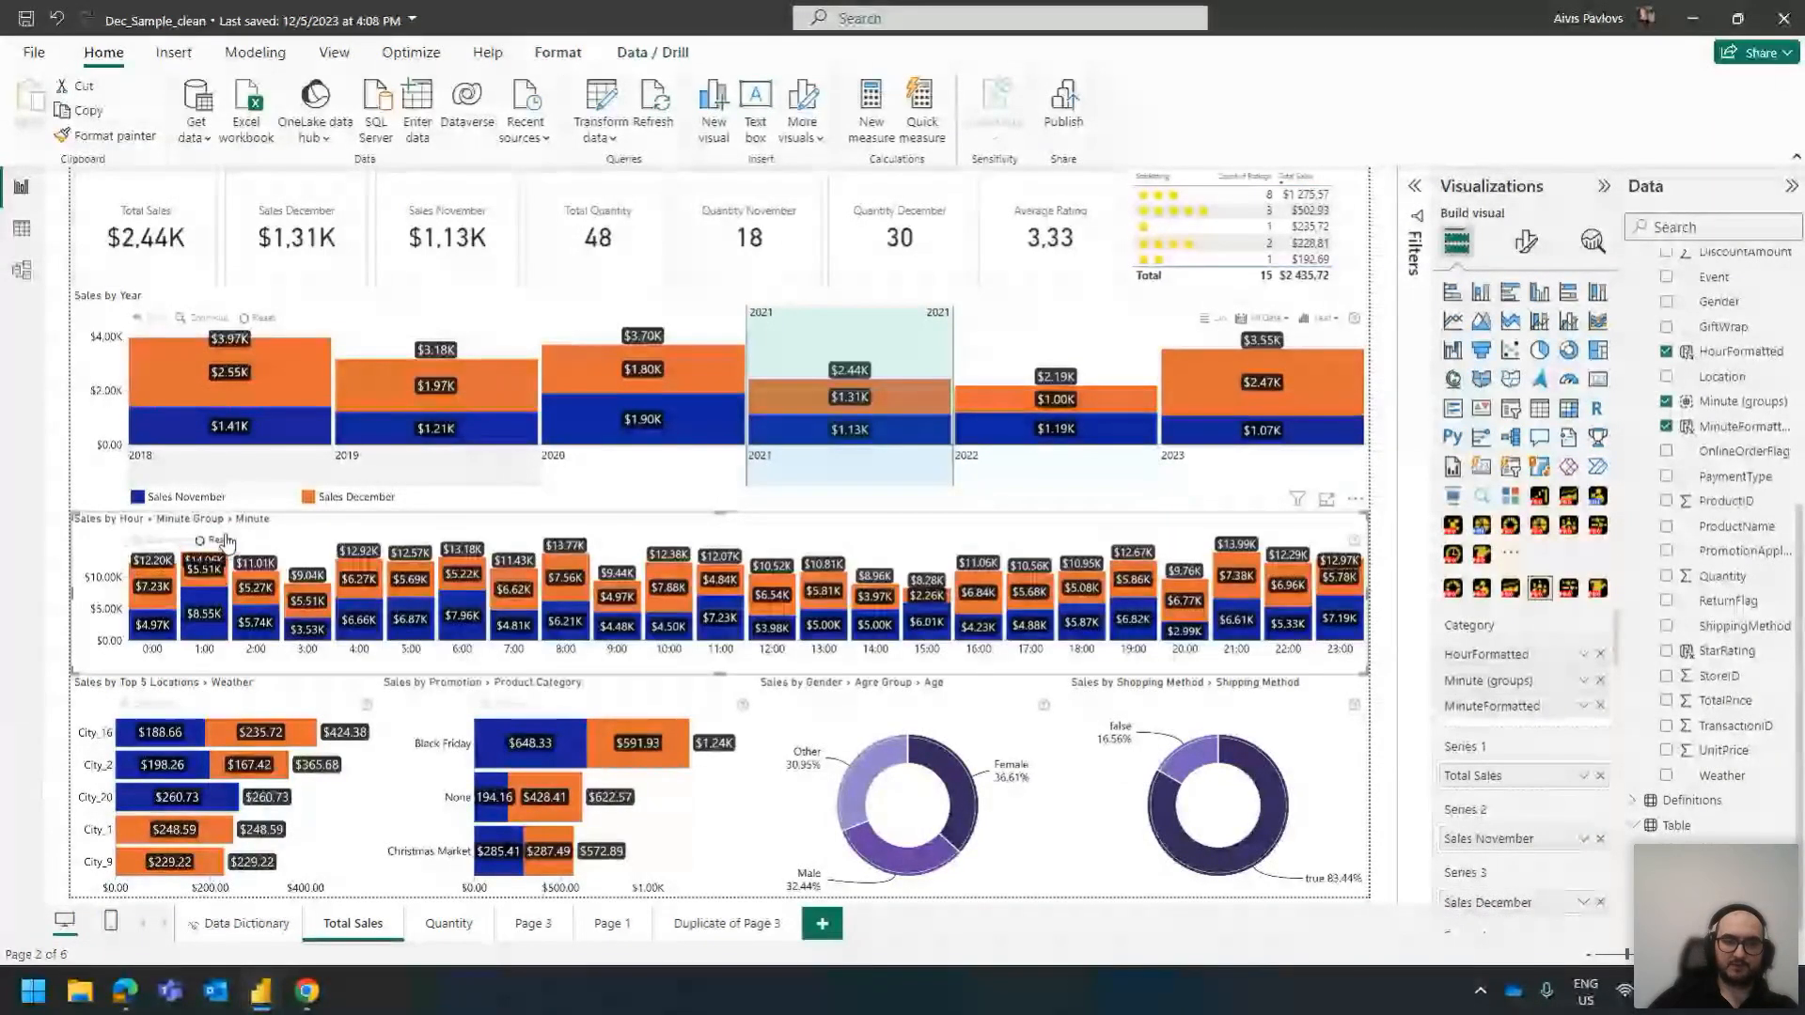
click(228, 542)
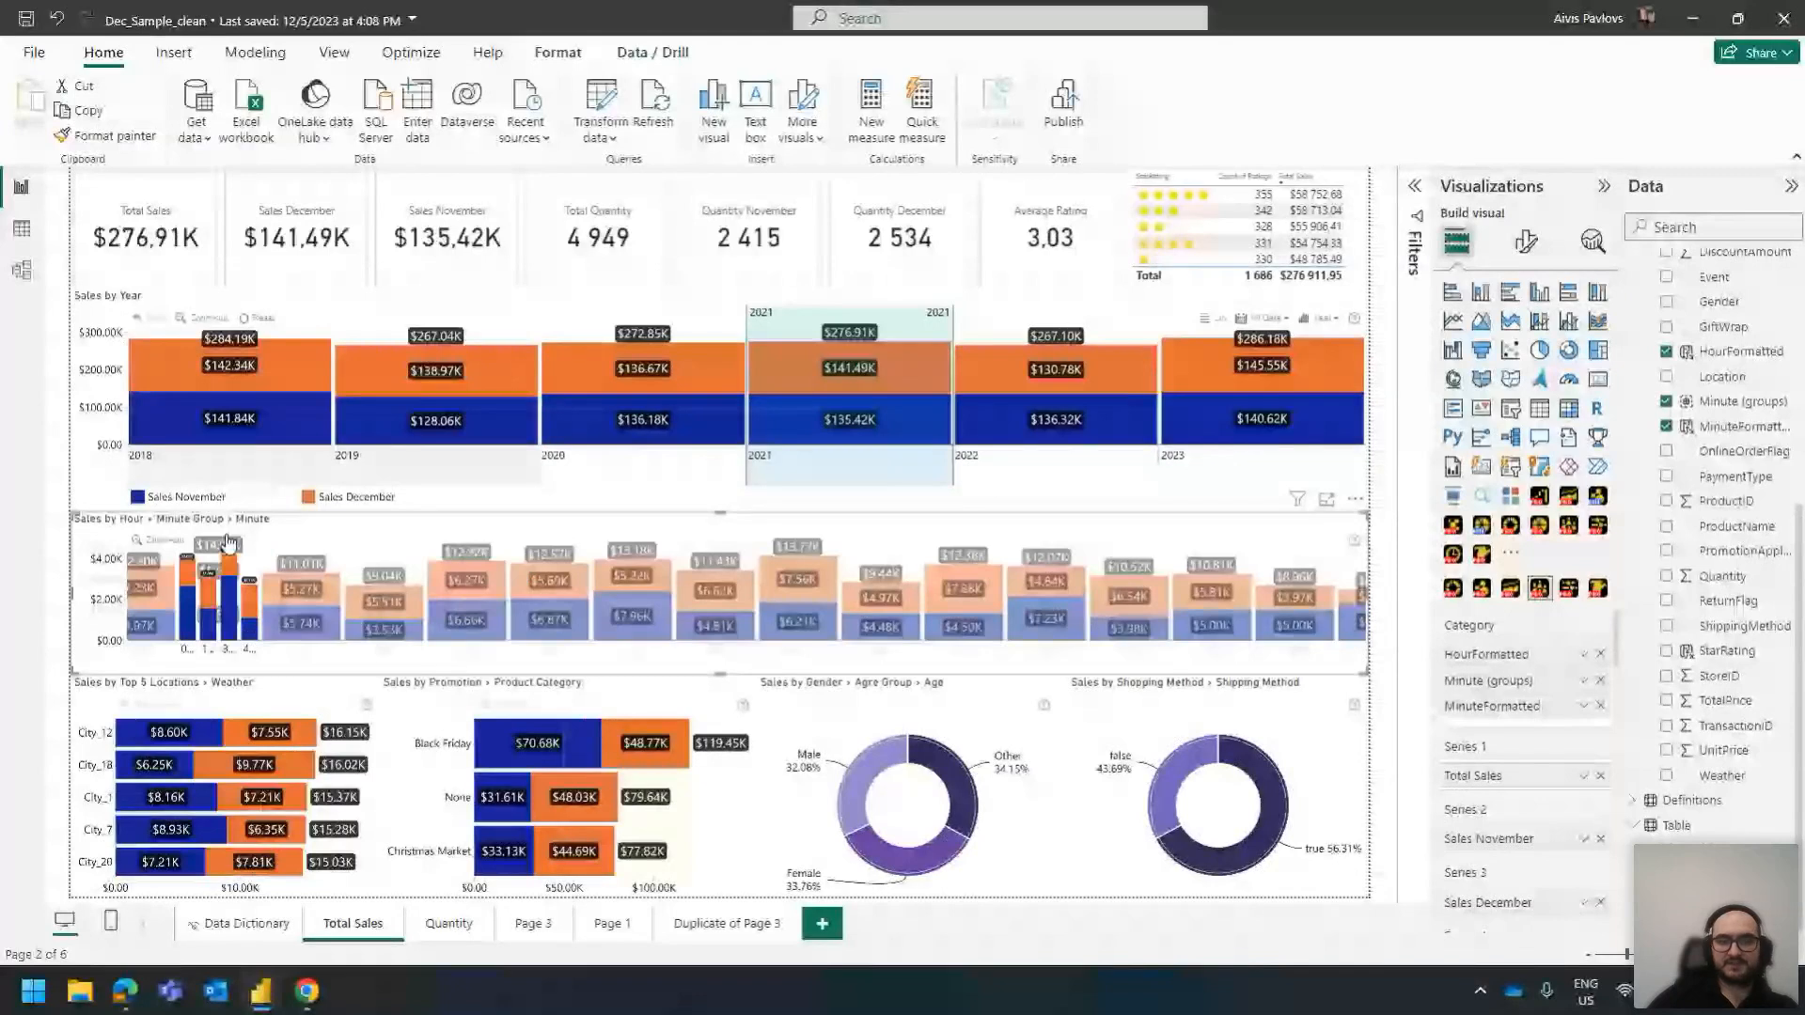
click(174, 543)
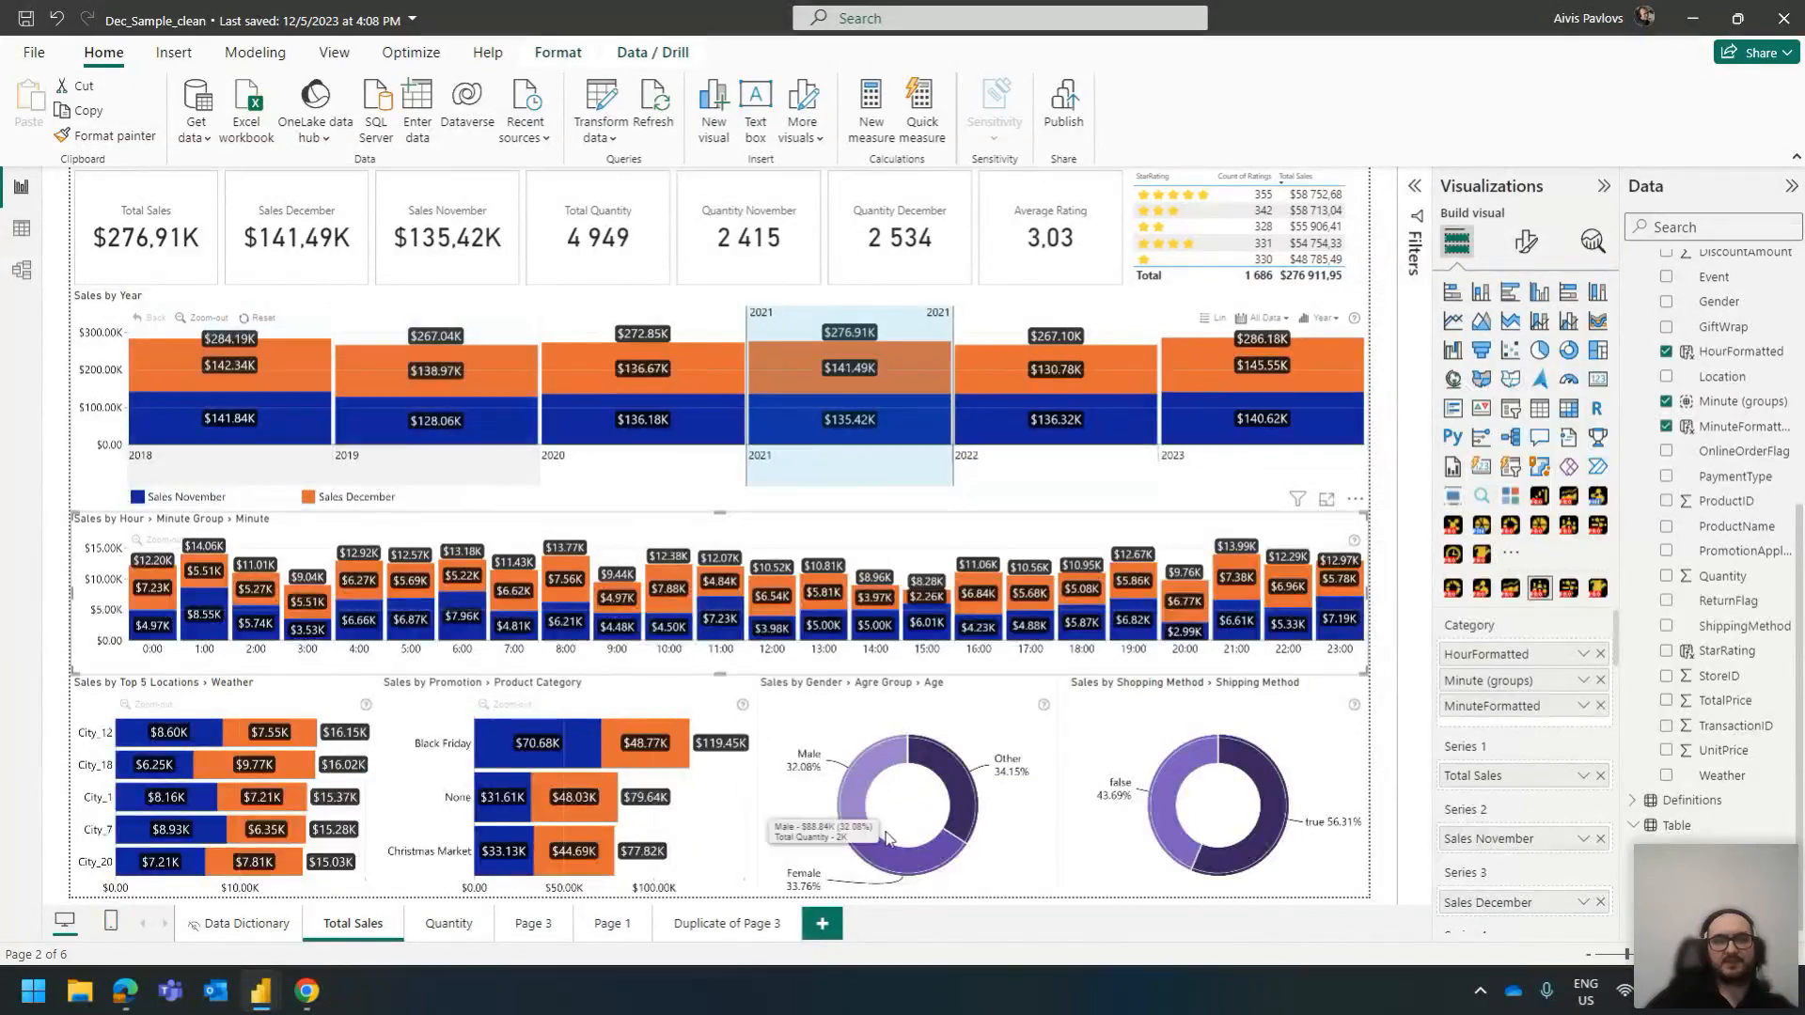
Check the Month column's filter values in the data table view, and return to the report without filtering
click(21, 228)
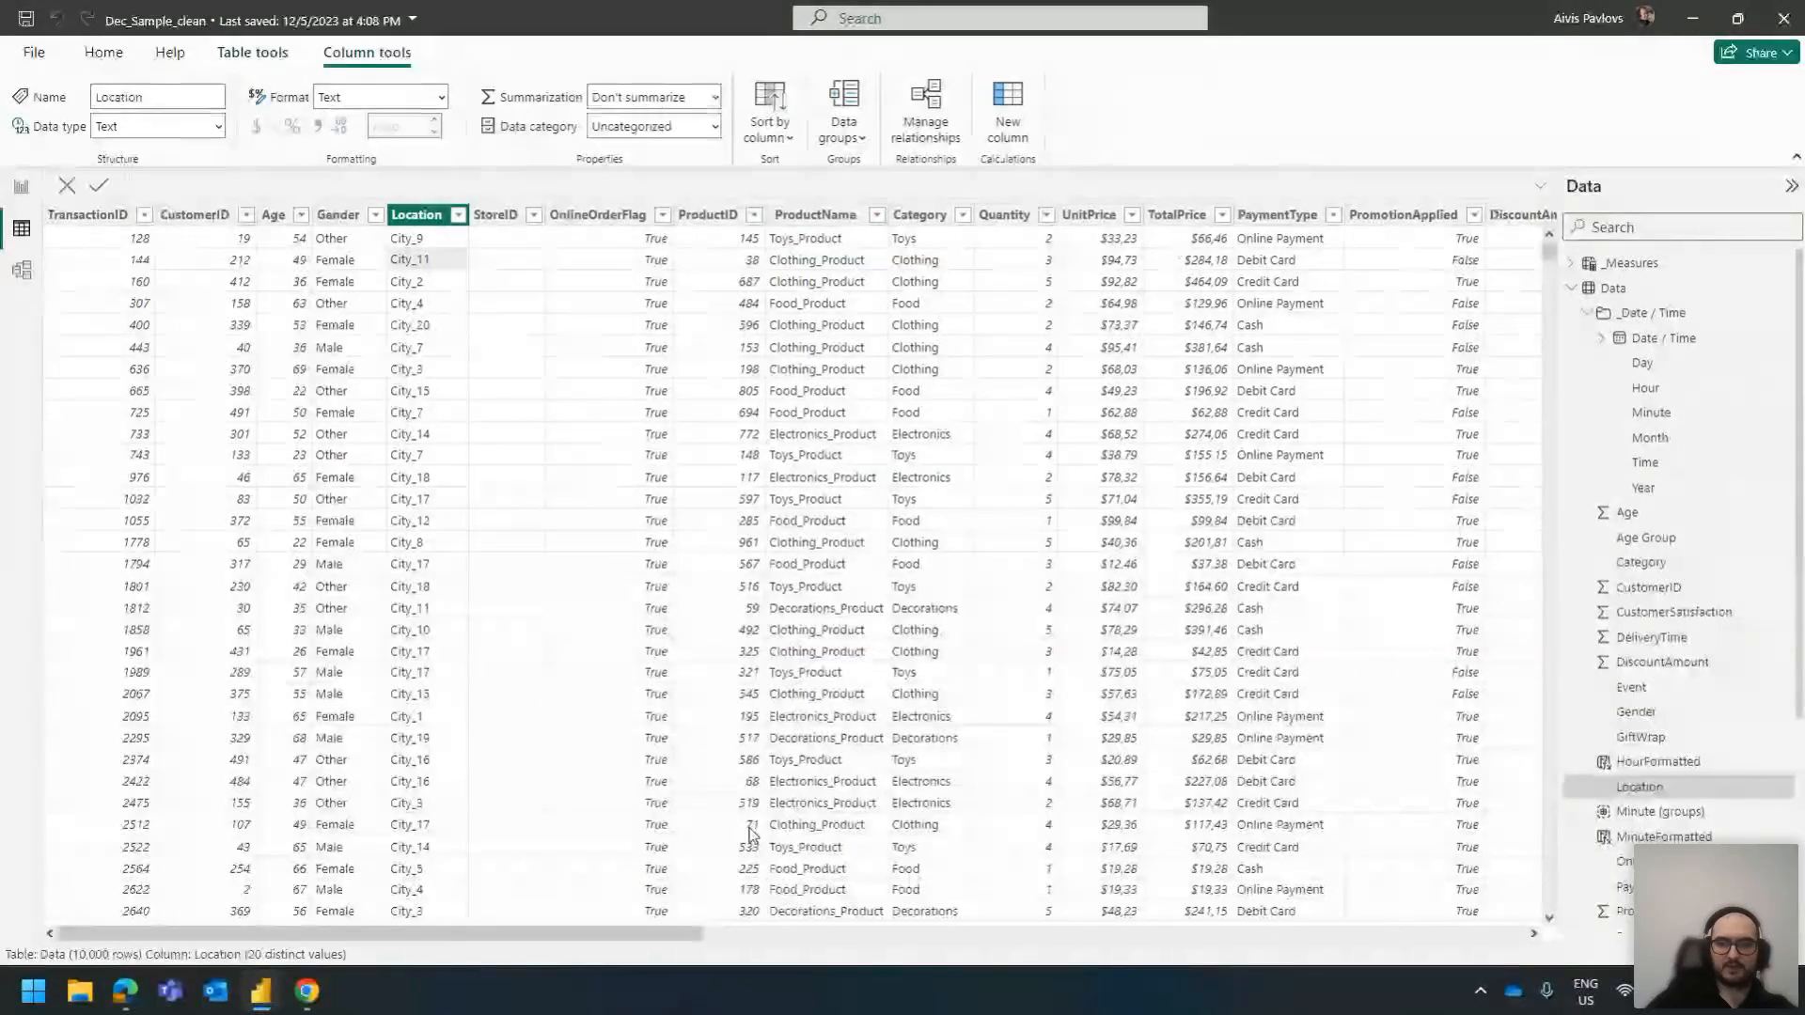
drag(656, 938, 932, 934)
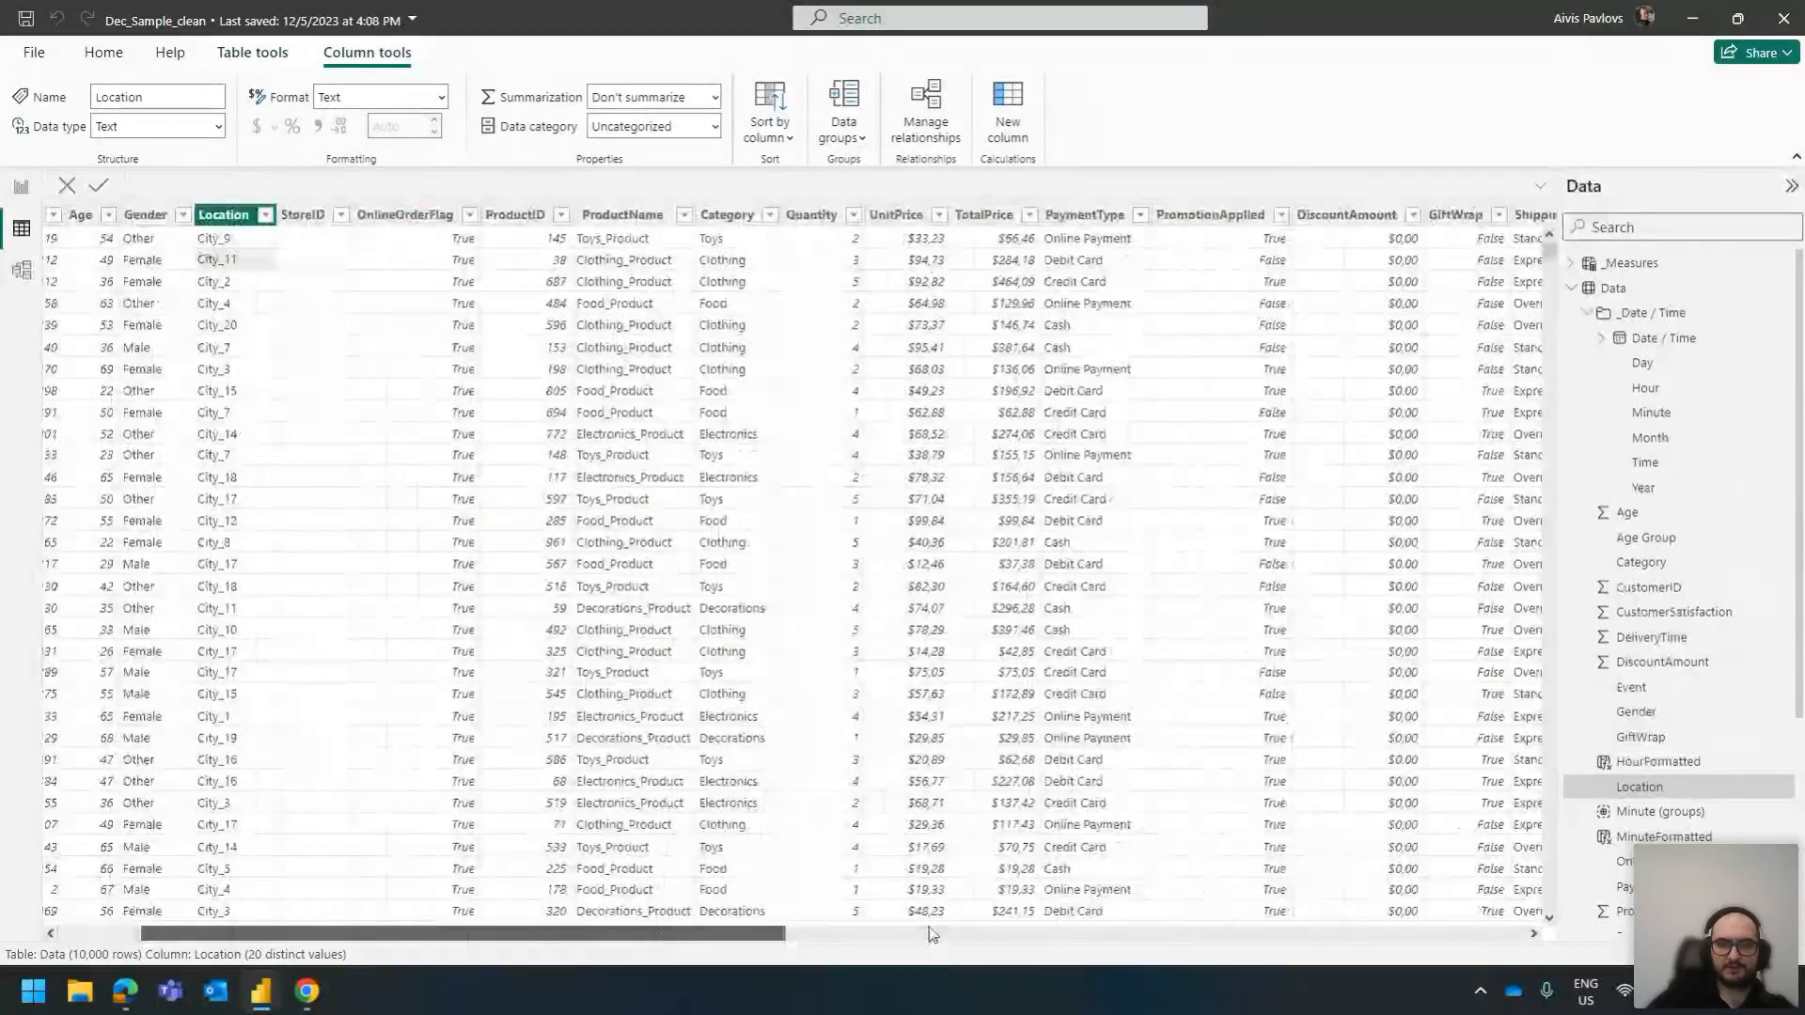
click(931, 934)
click(778, 215)
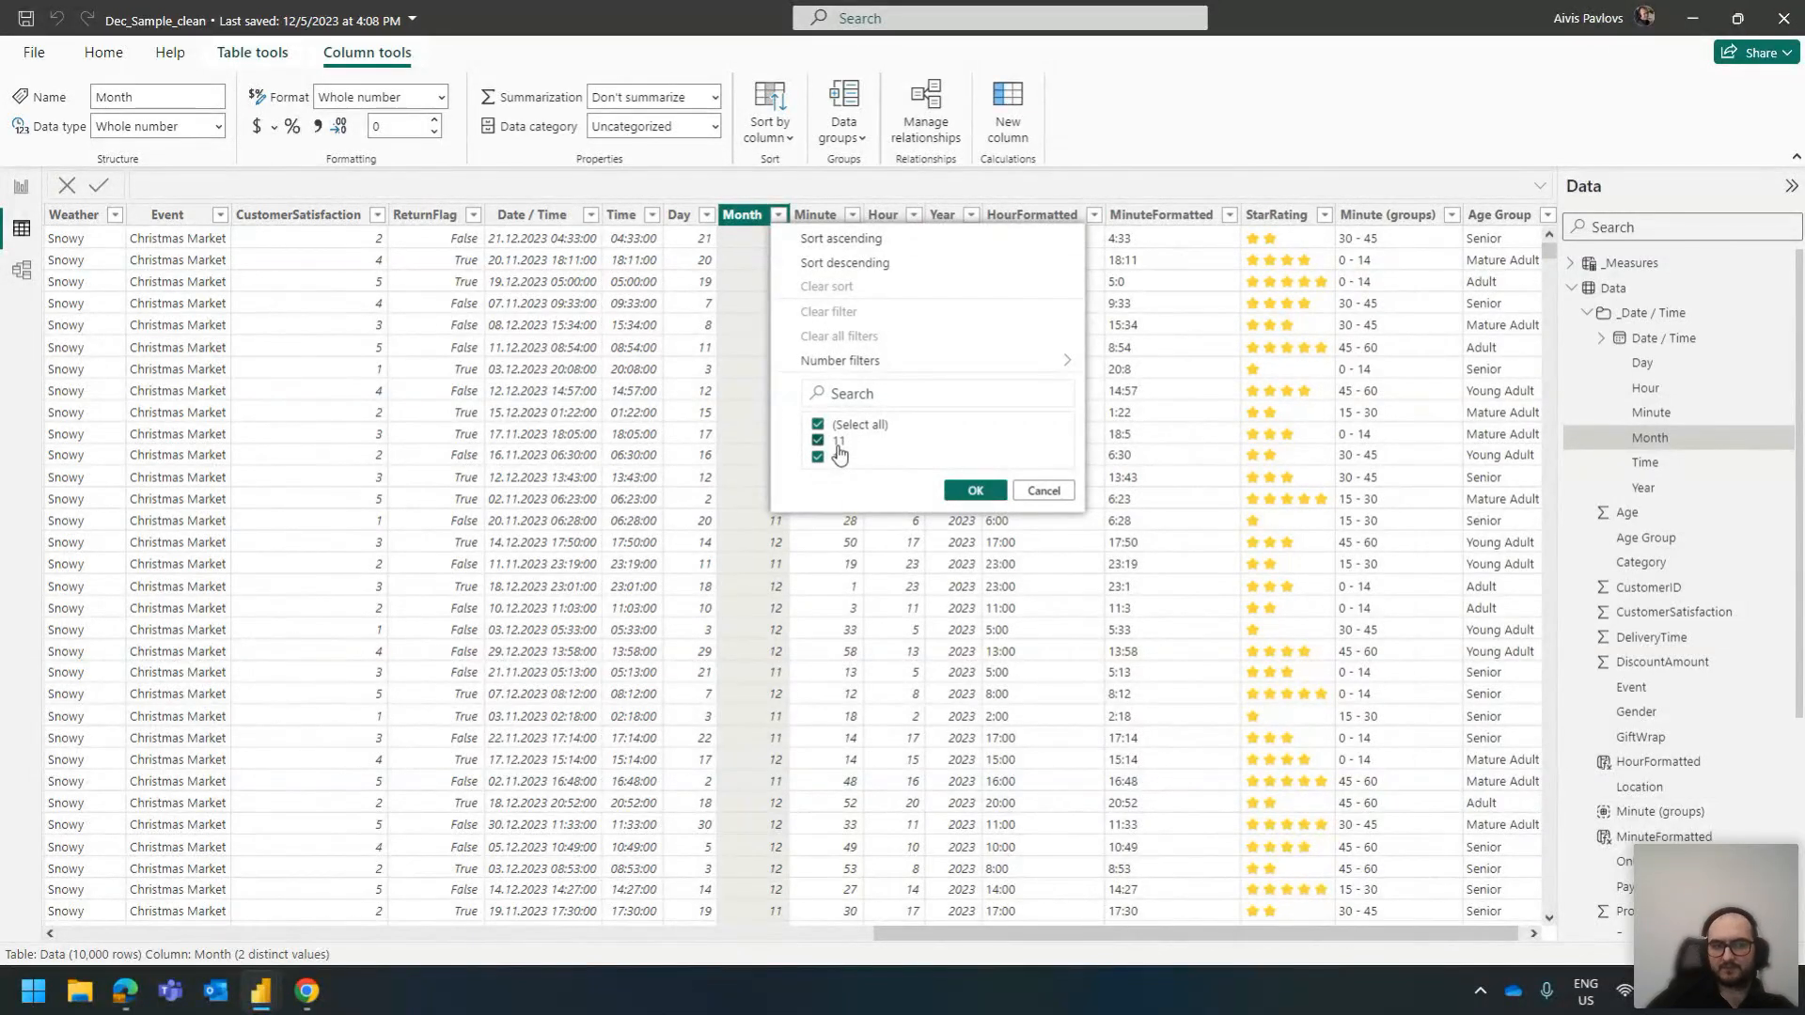
click(14, 180)
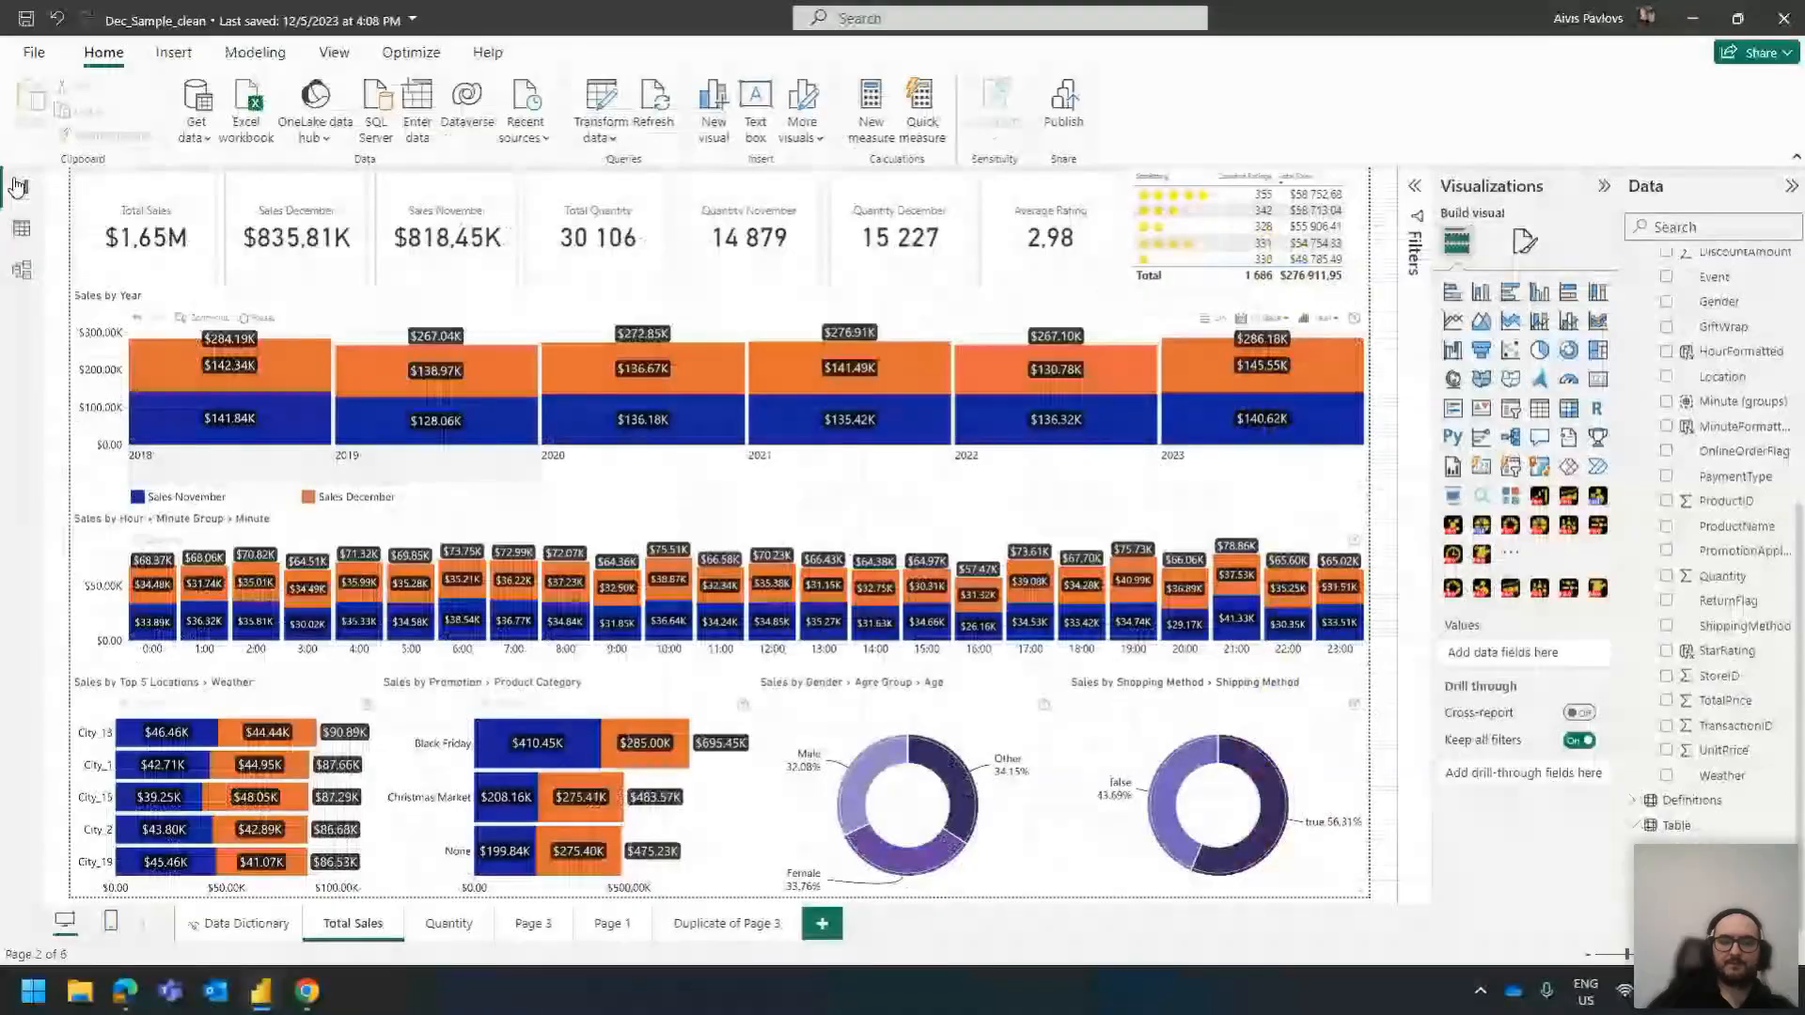
Add a new report page, place an enlarged blank chart on it, and set its type to stacked column chart
click(821, 923)
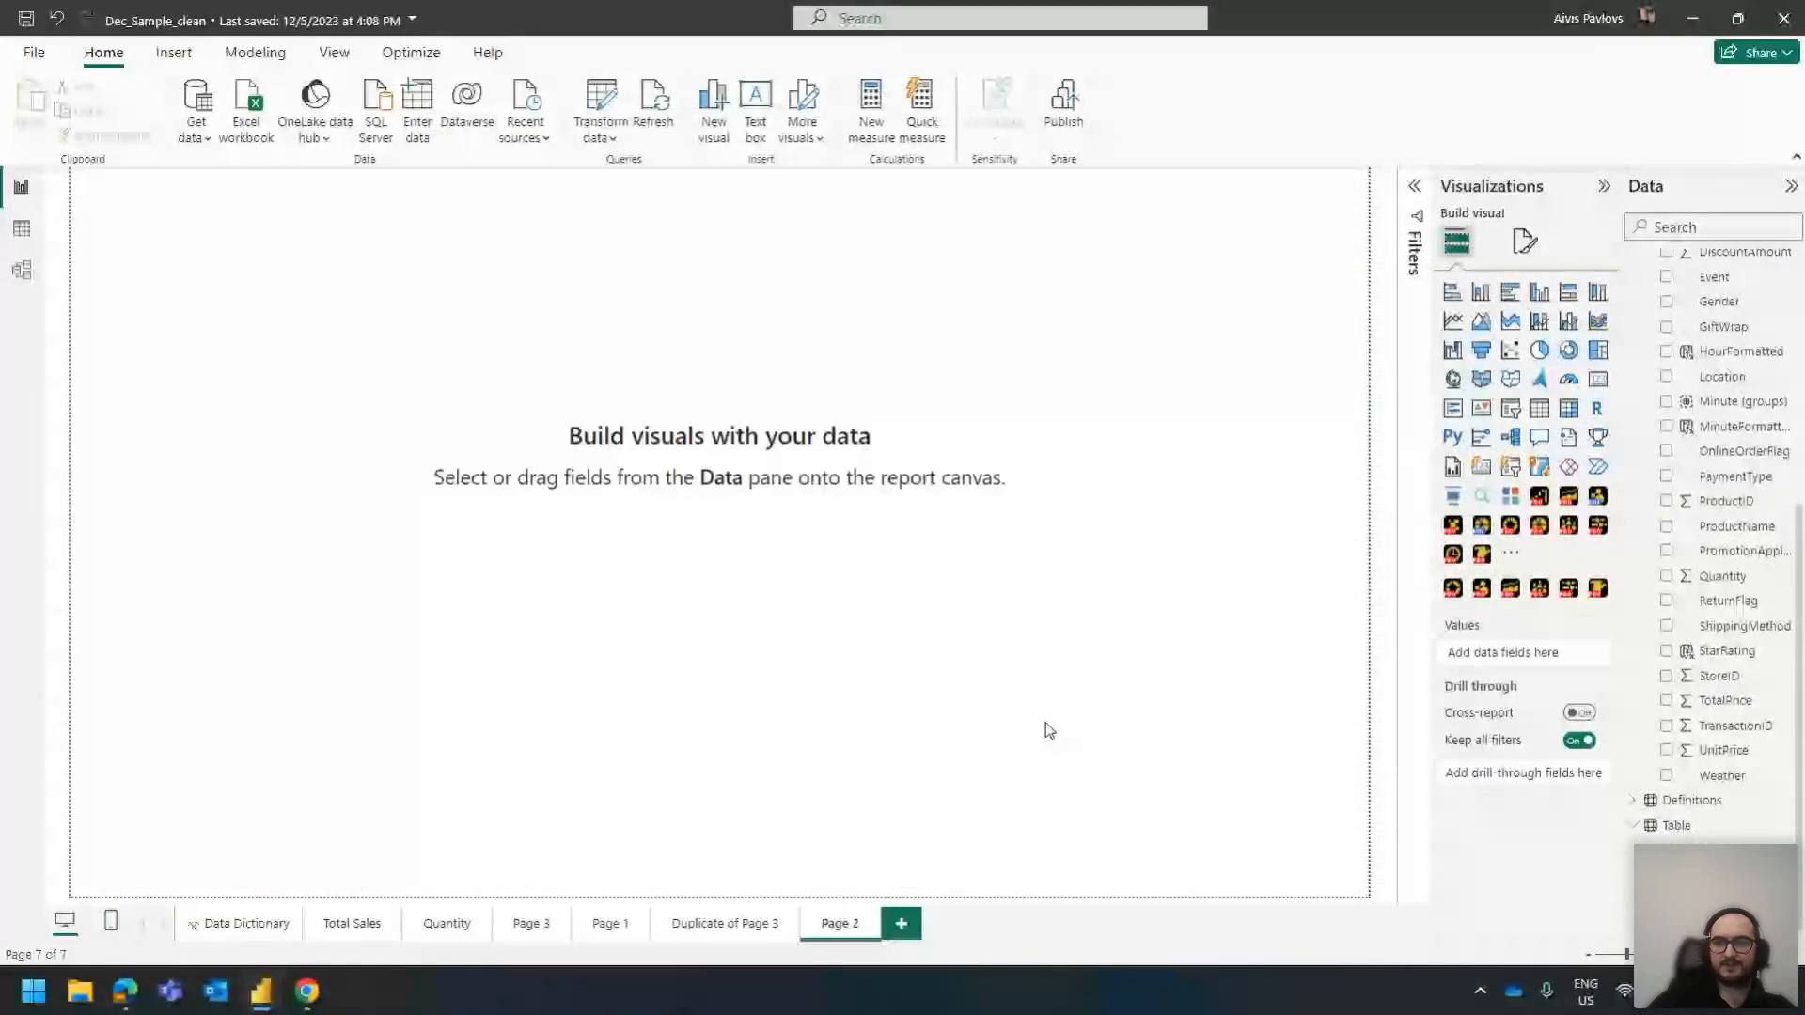
click(1540, 294)
drag(362, 444, 1058, 598)
drag(600, 414, 698, 477)
click(1453, 292)
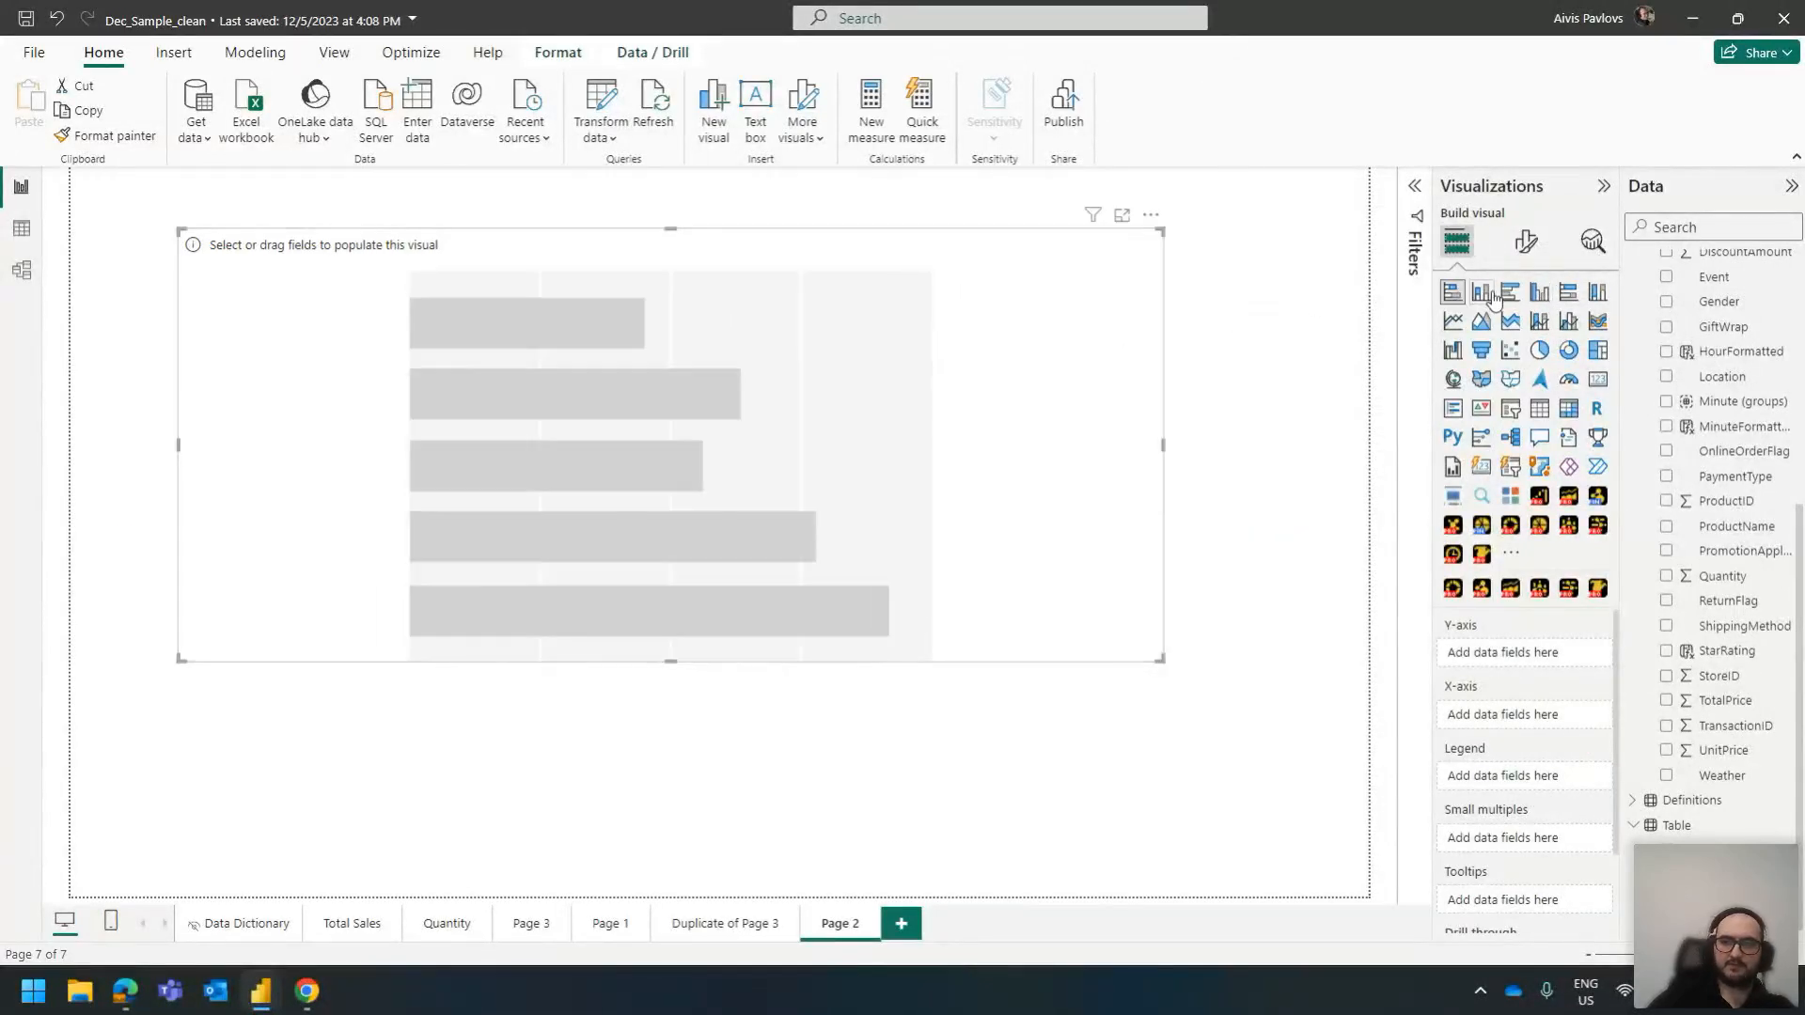
click(1481, 293)
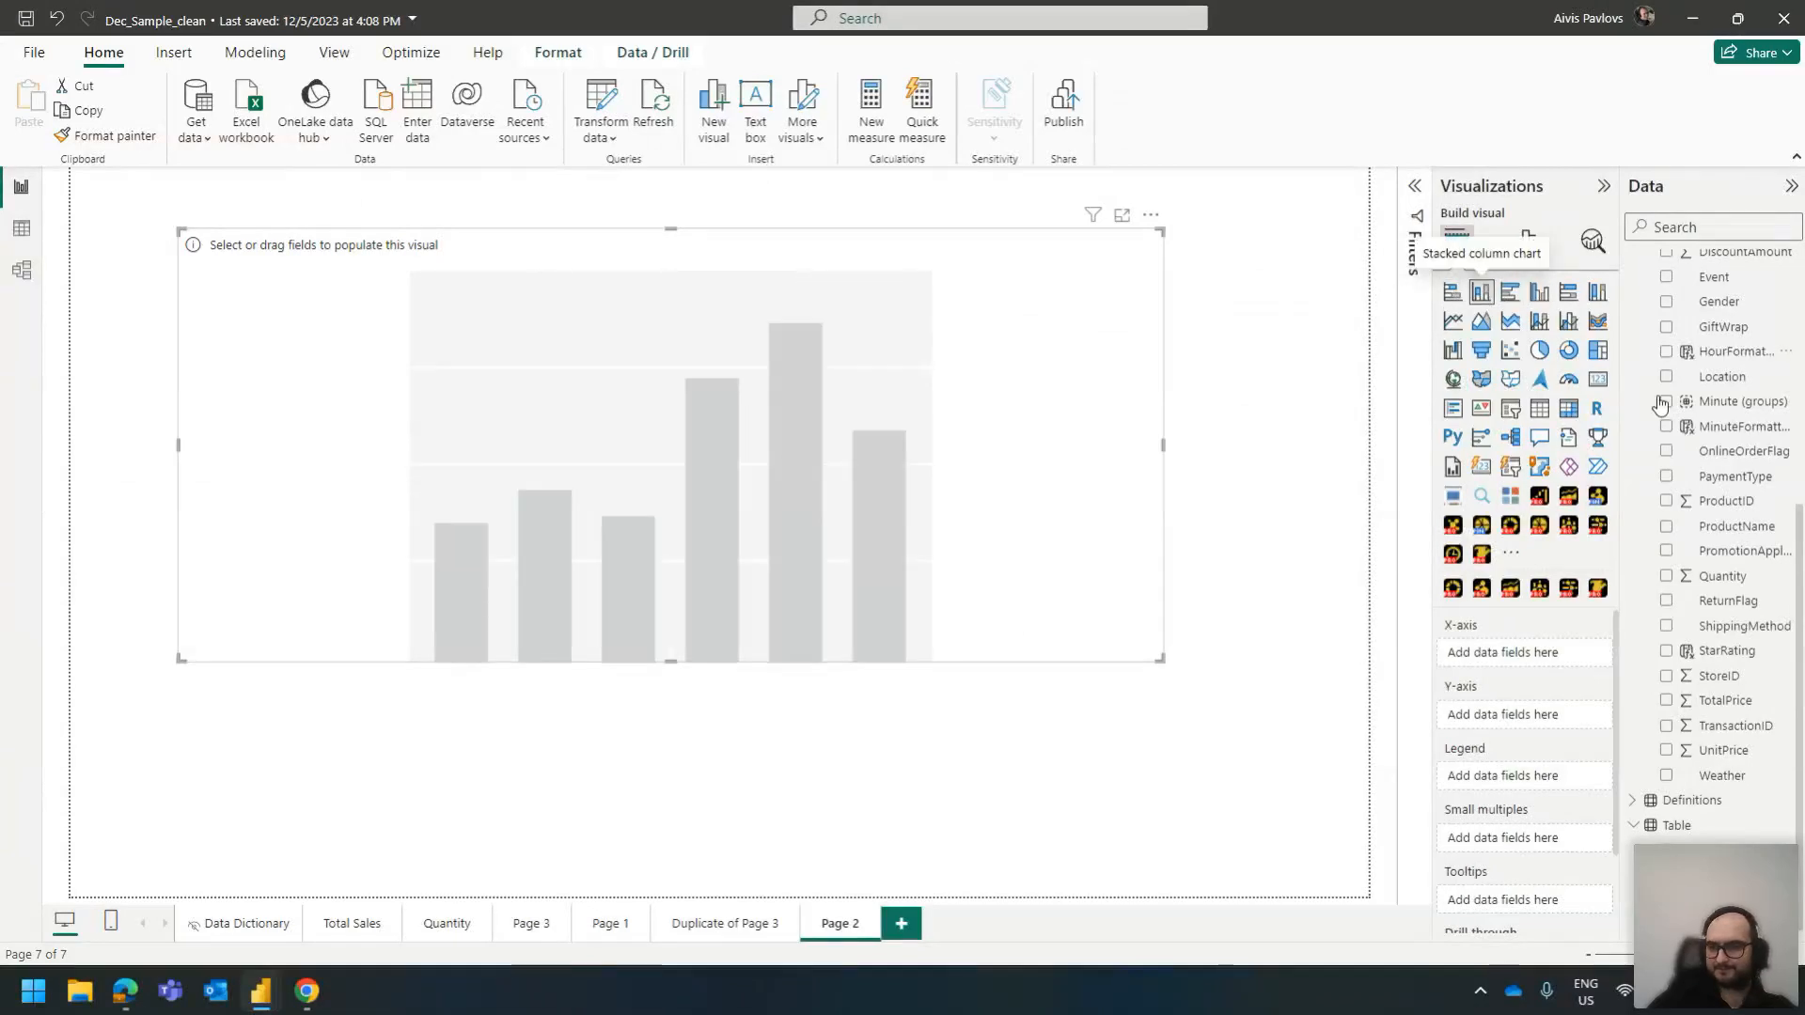
Populate the column chart with Date / Time on the X-axis and the Total Sales measure on the Y-axis
scroll(1719, 583, up, 3)
scroll(1719, 583, up, 2)
drag(1739, 337, 1504, 665)
scroll(1733, 508, down, 3)
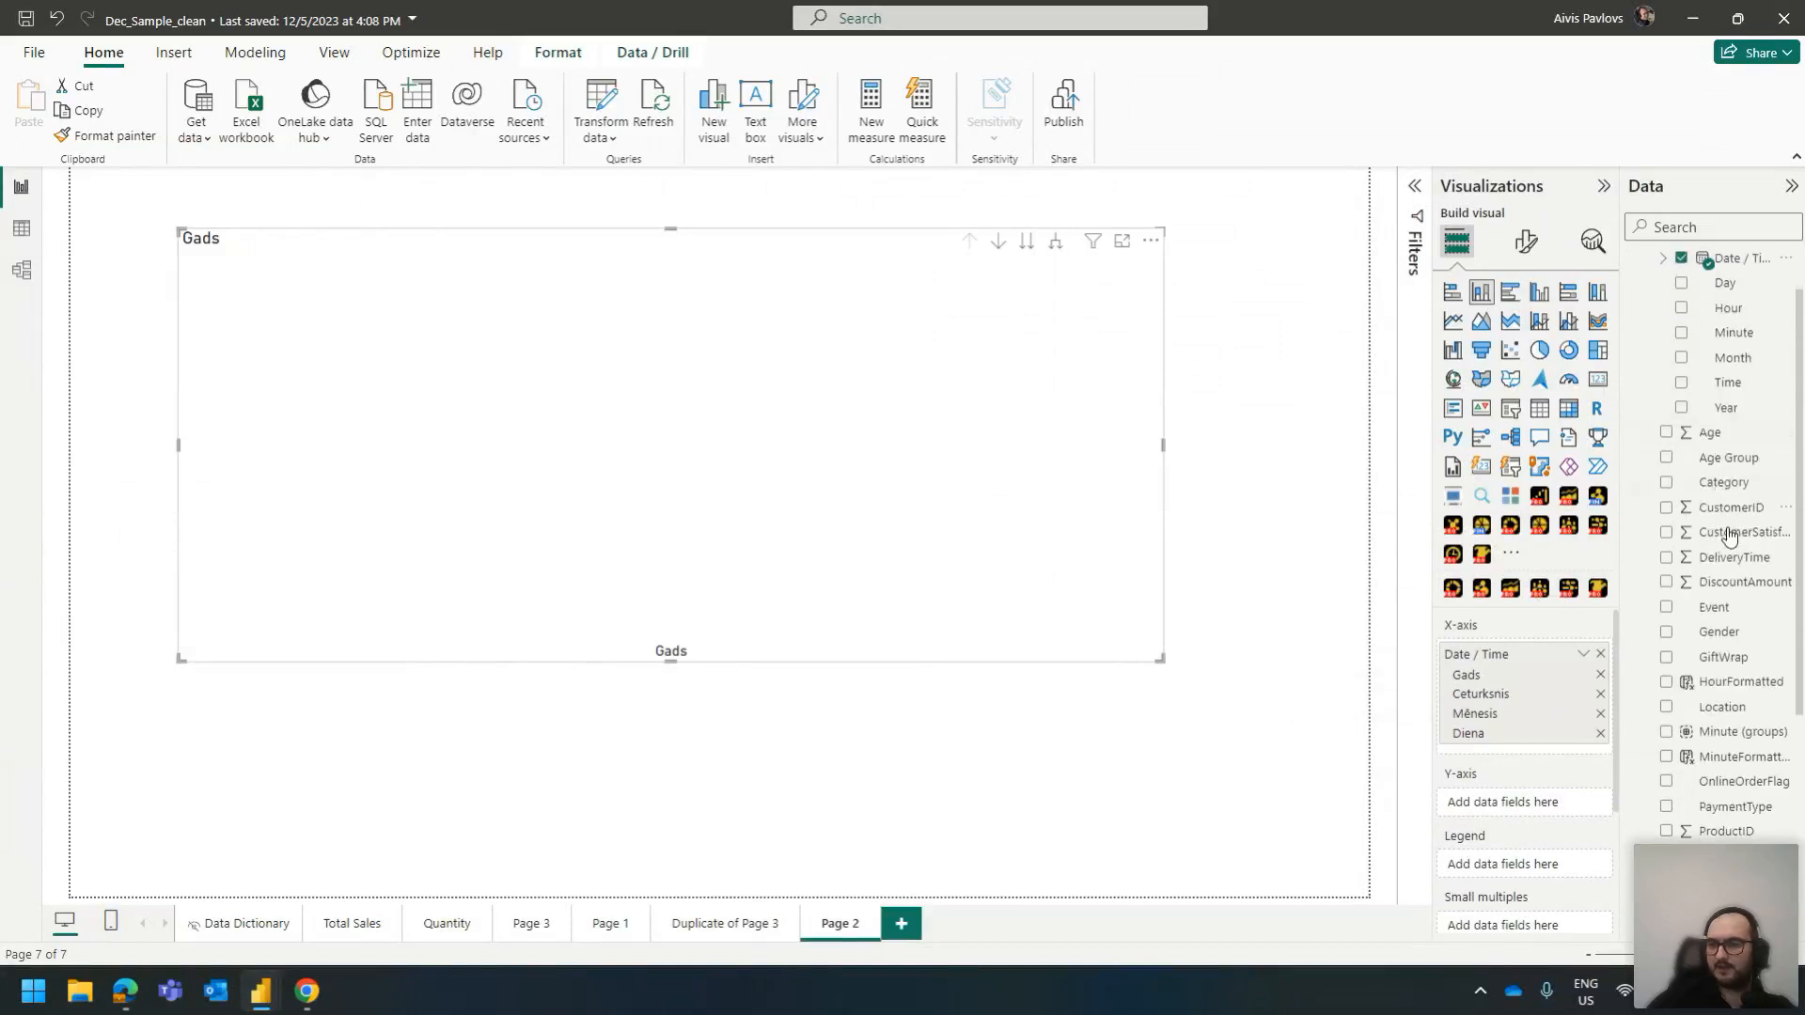
scroll(1744, 526, up, 4)
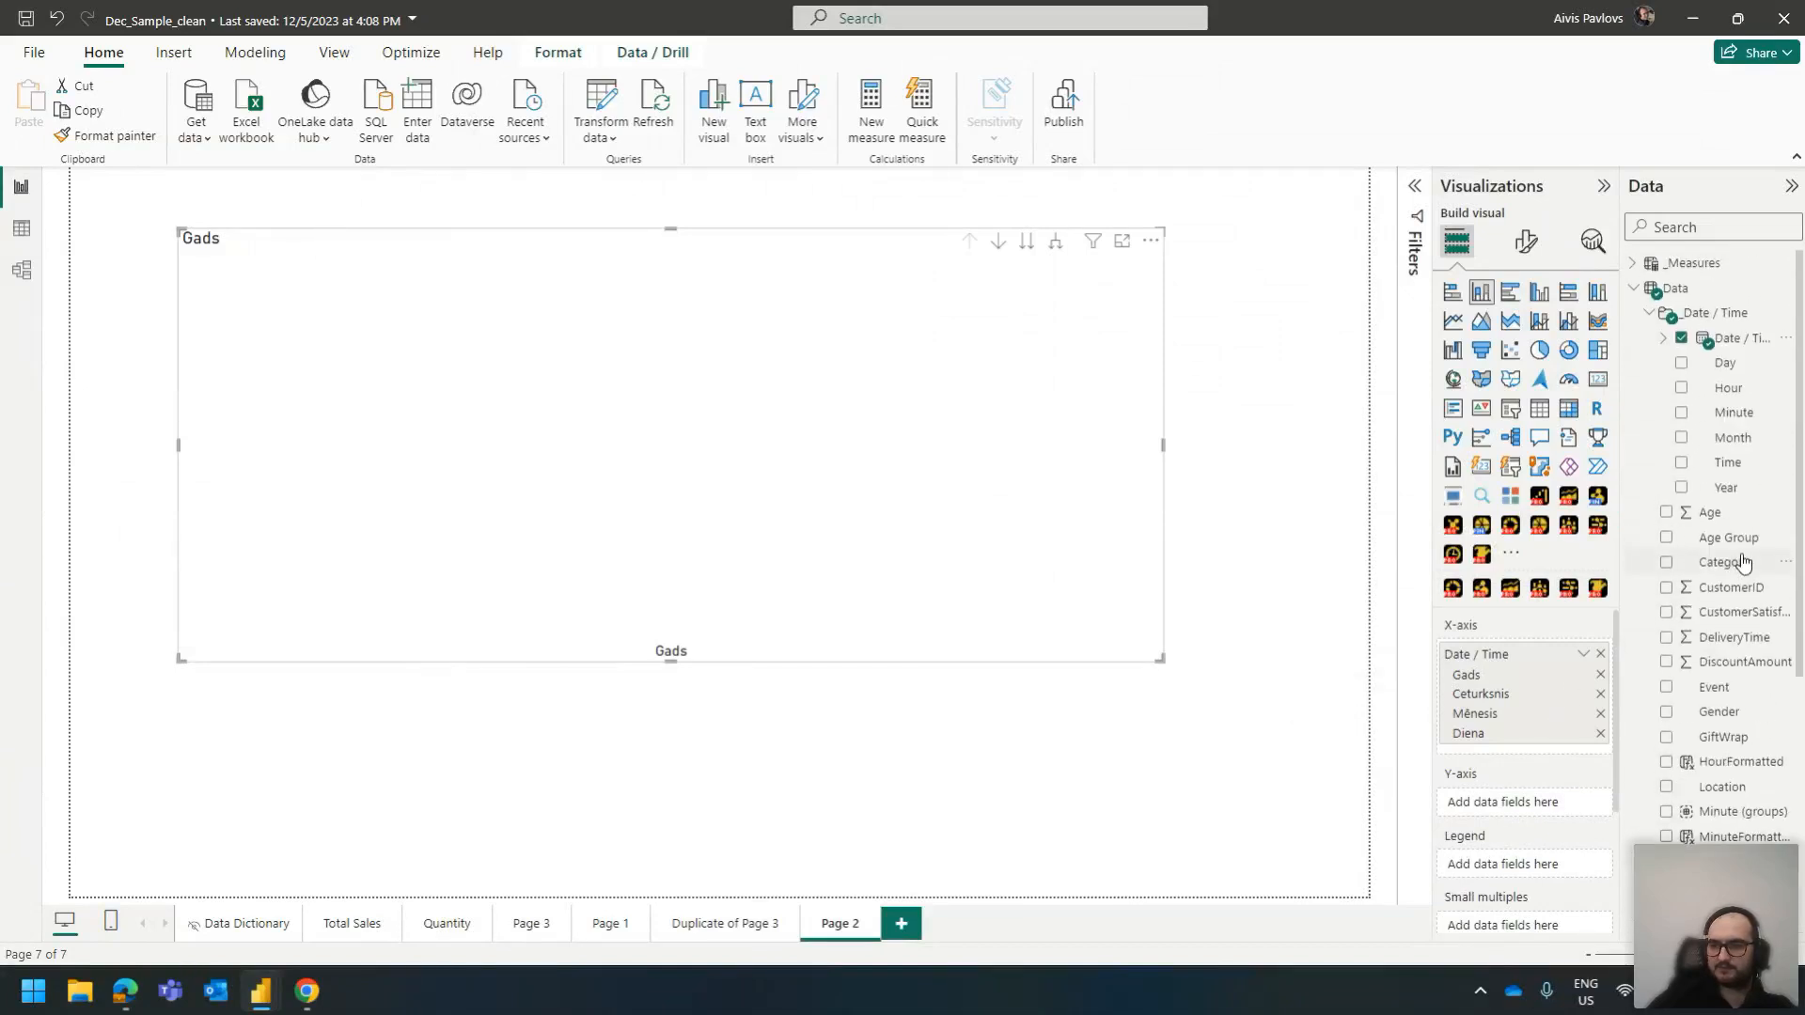
click(1634, 264)
drag(1729, 462, 1552, 802)
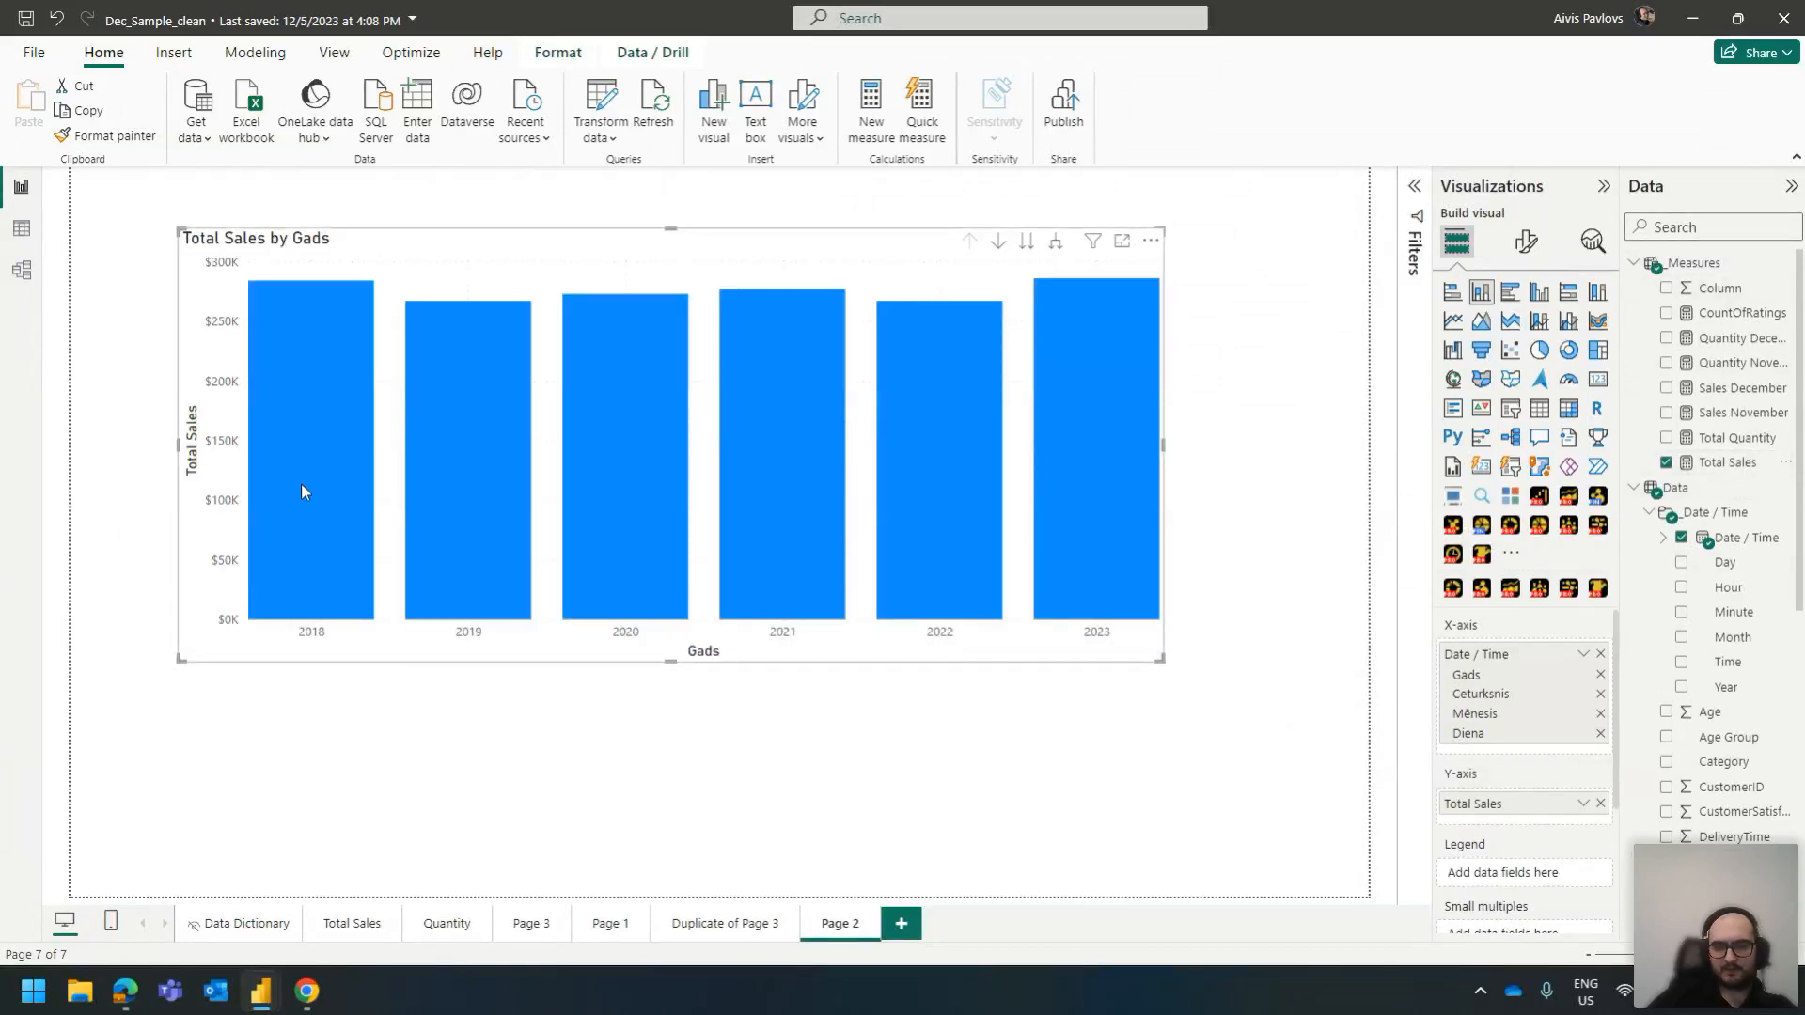
Expand the column chart's date hierarchy to day level and widen the chart to nearly the full page width
click(1056, 241)
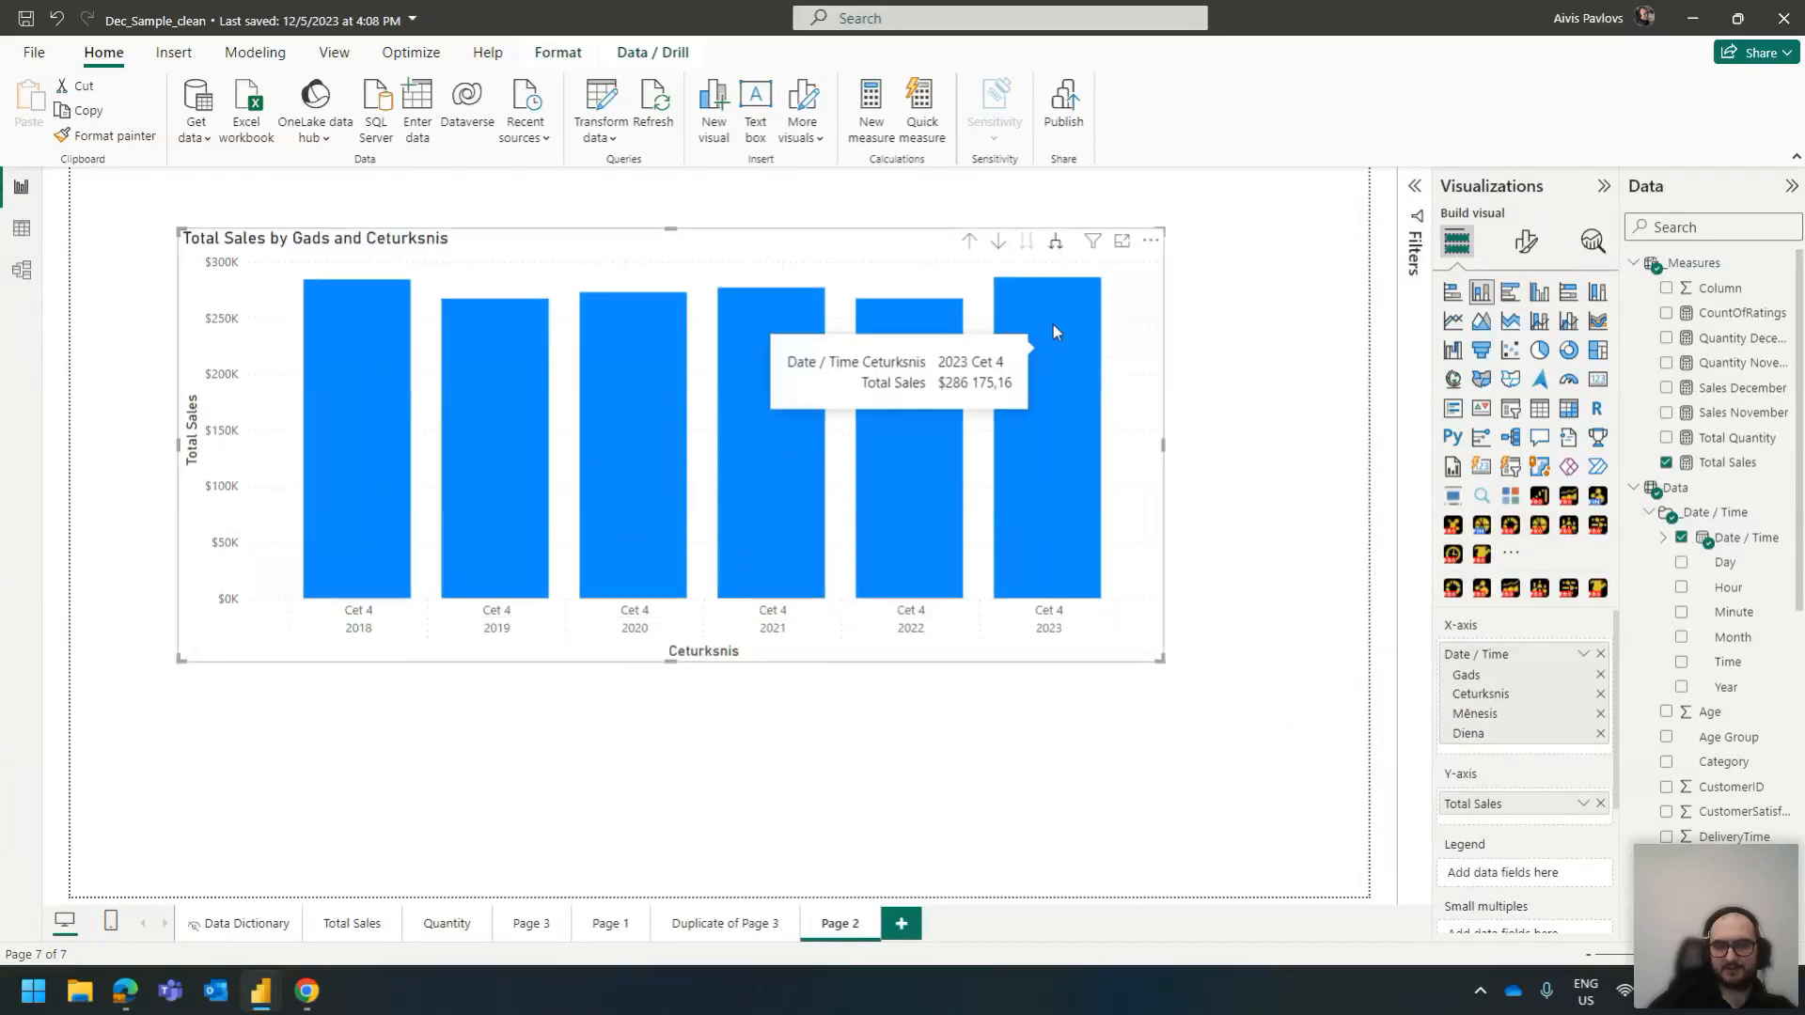
click(1056, 242)
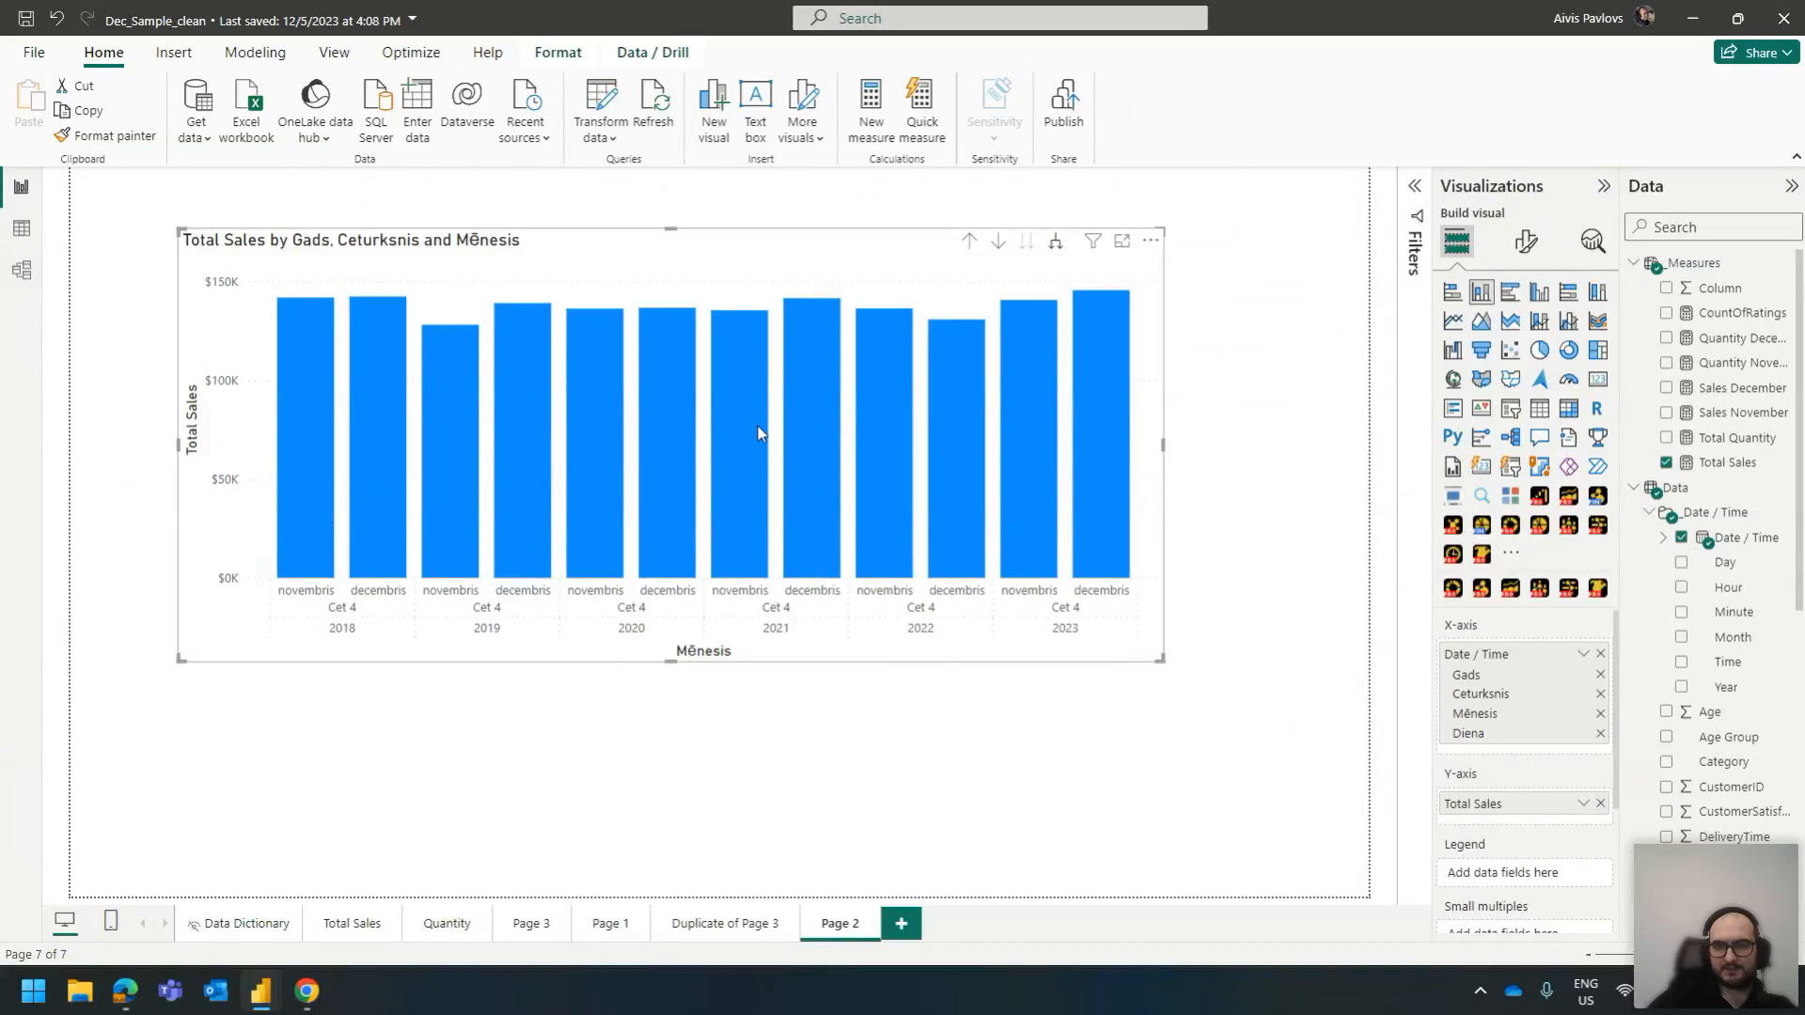
click(1056, 242)
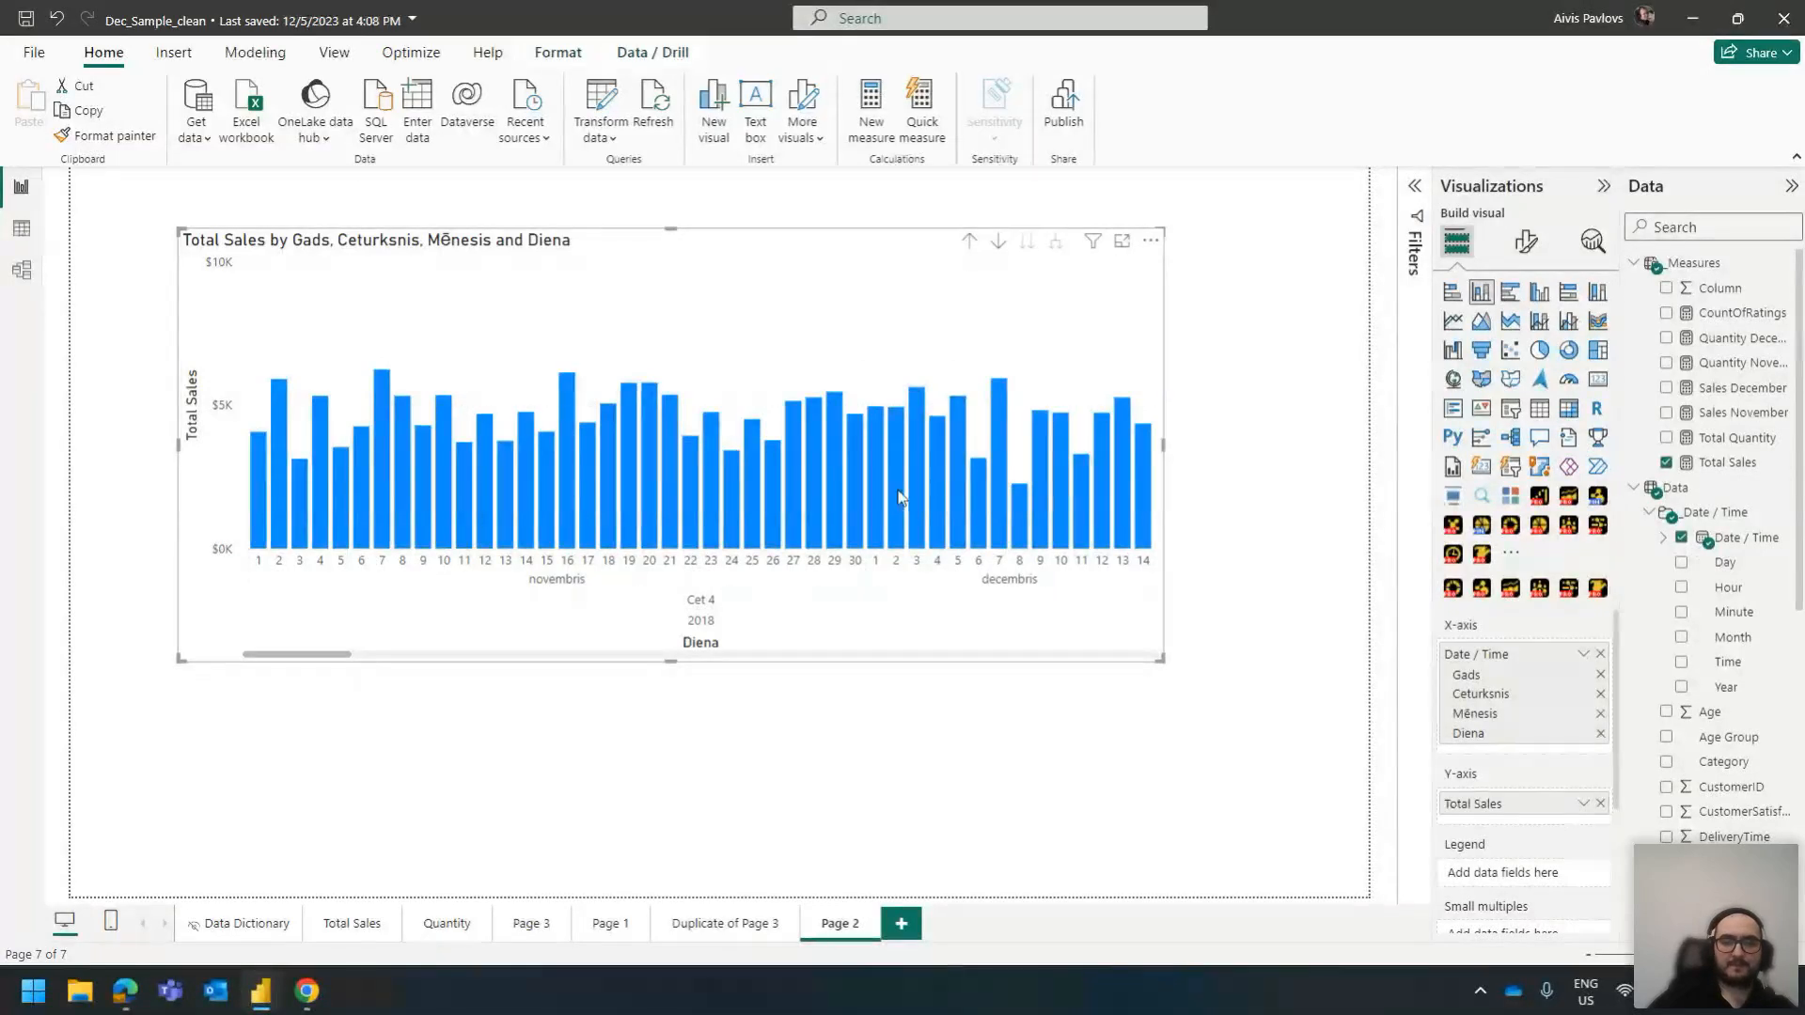
drag(1162, 660, 1358, 679)
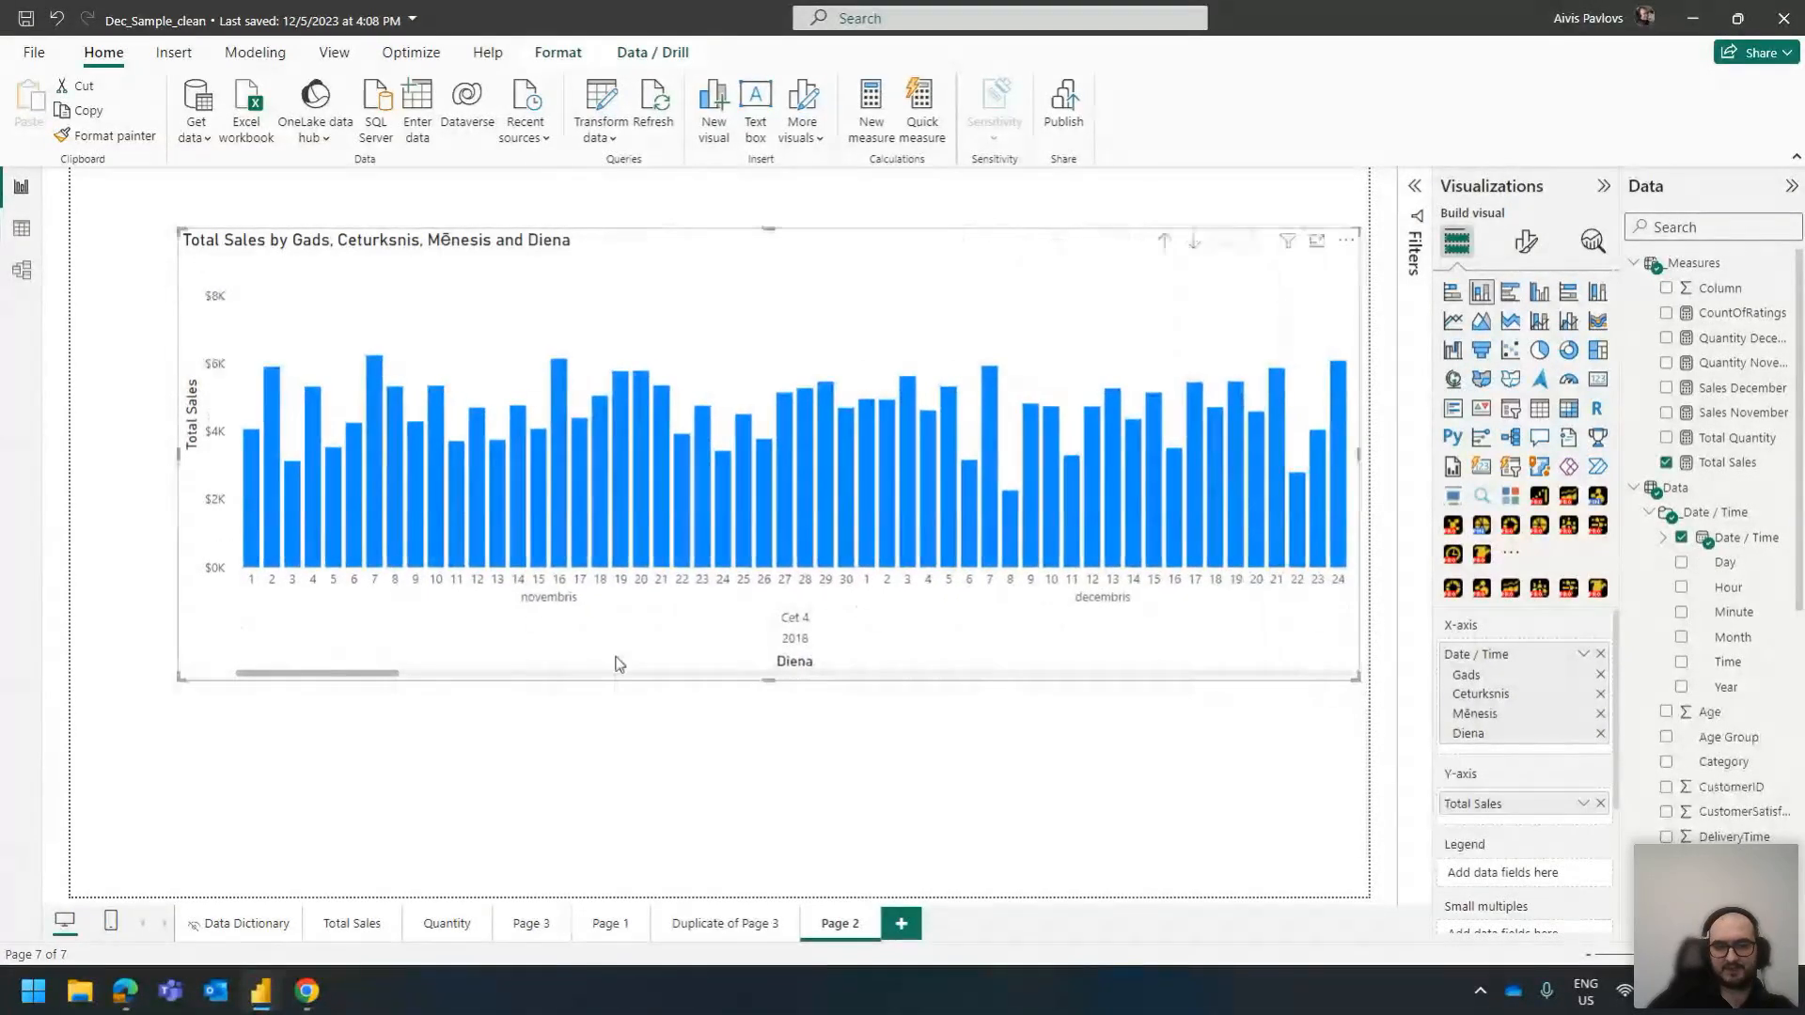
drag(201, 681, 94, 681)
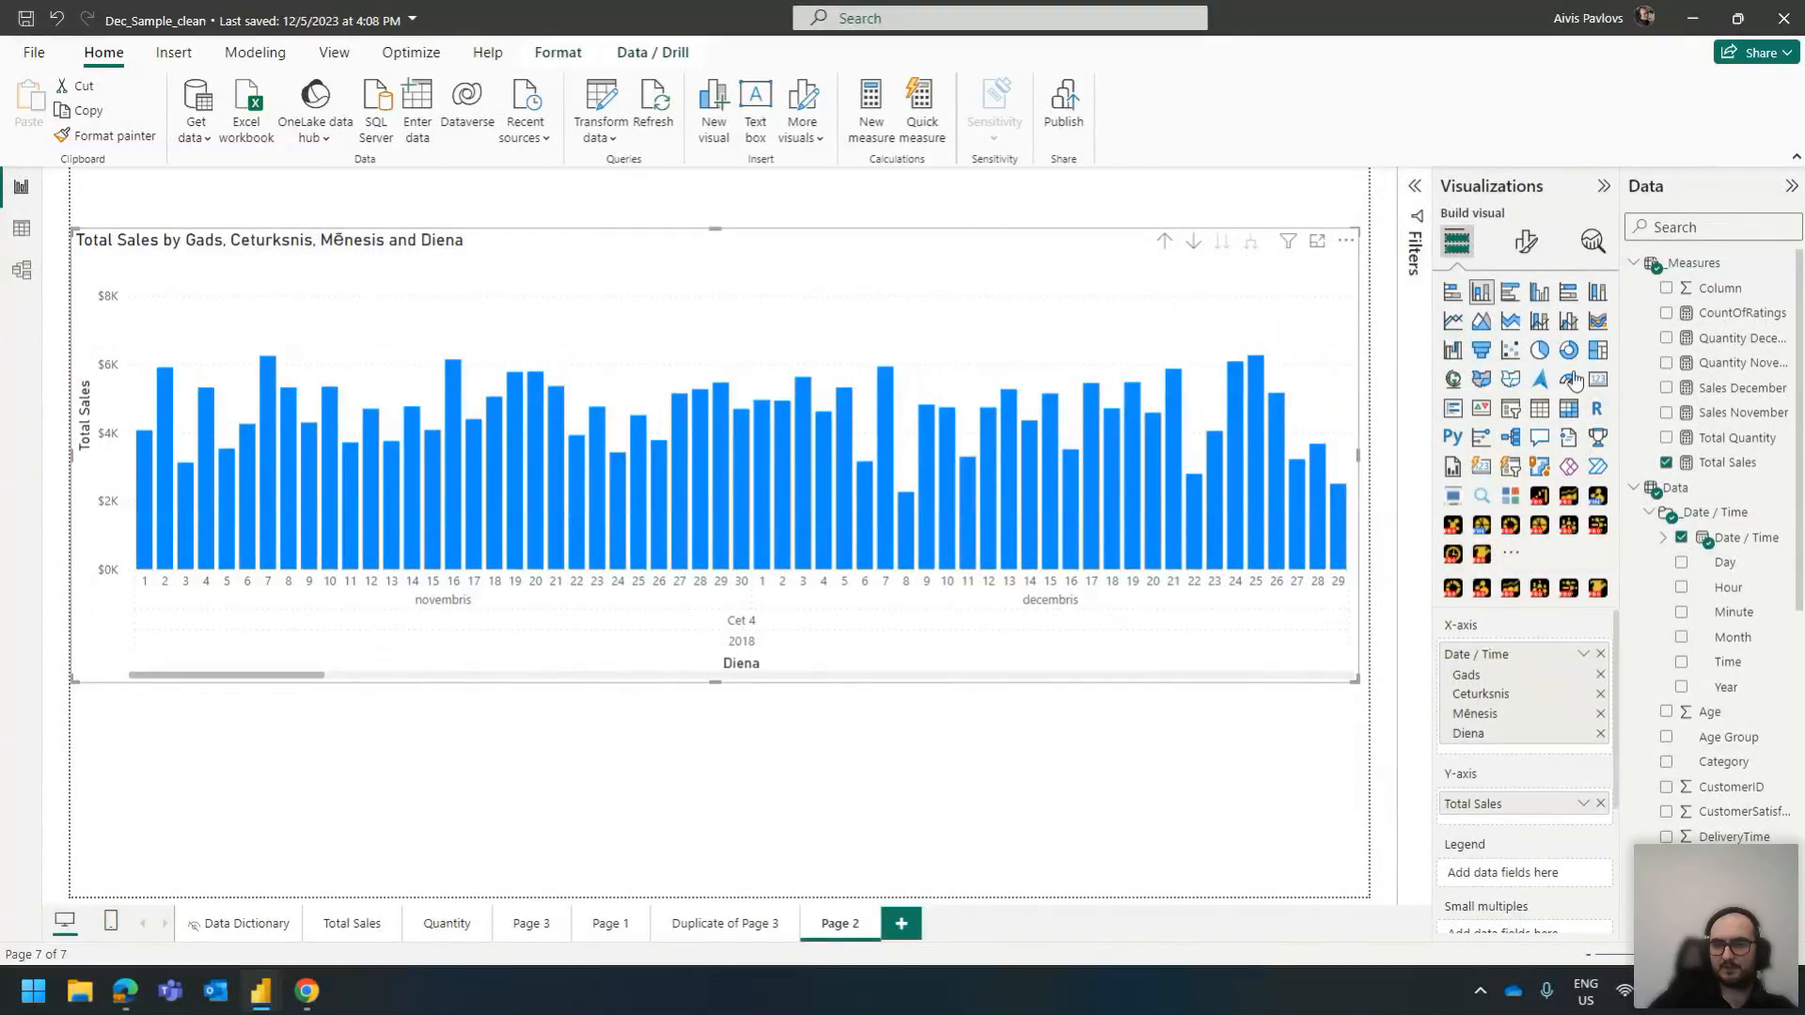
Check the X-axis formatting, and switch the X-axis from the date hierarchy to the plain Date / Time field
click(1545, 254)
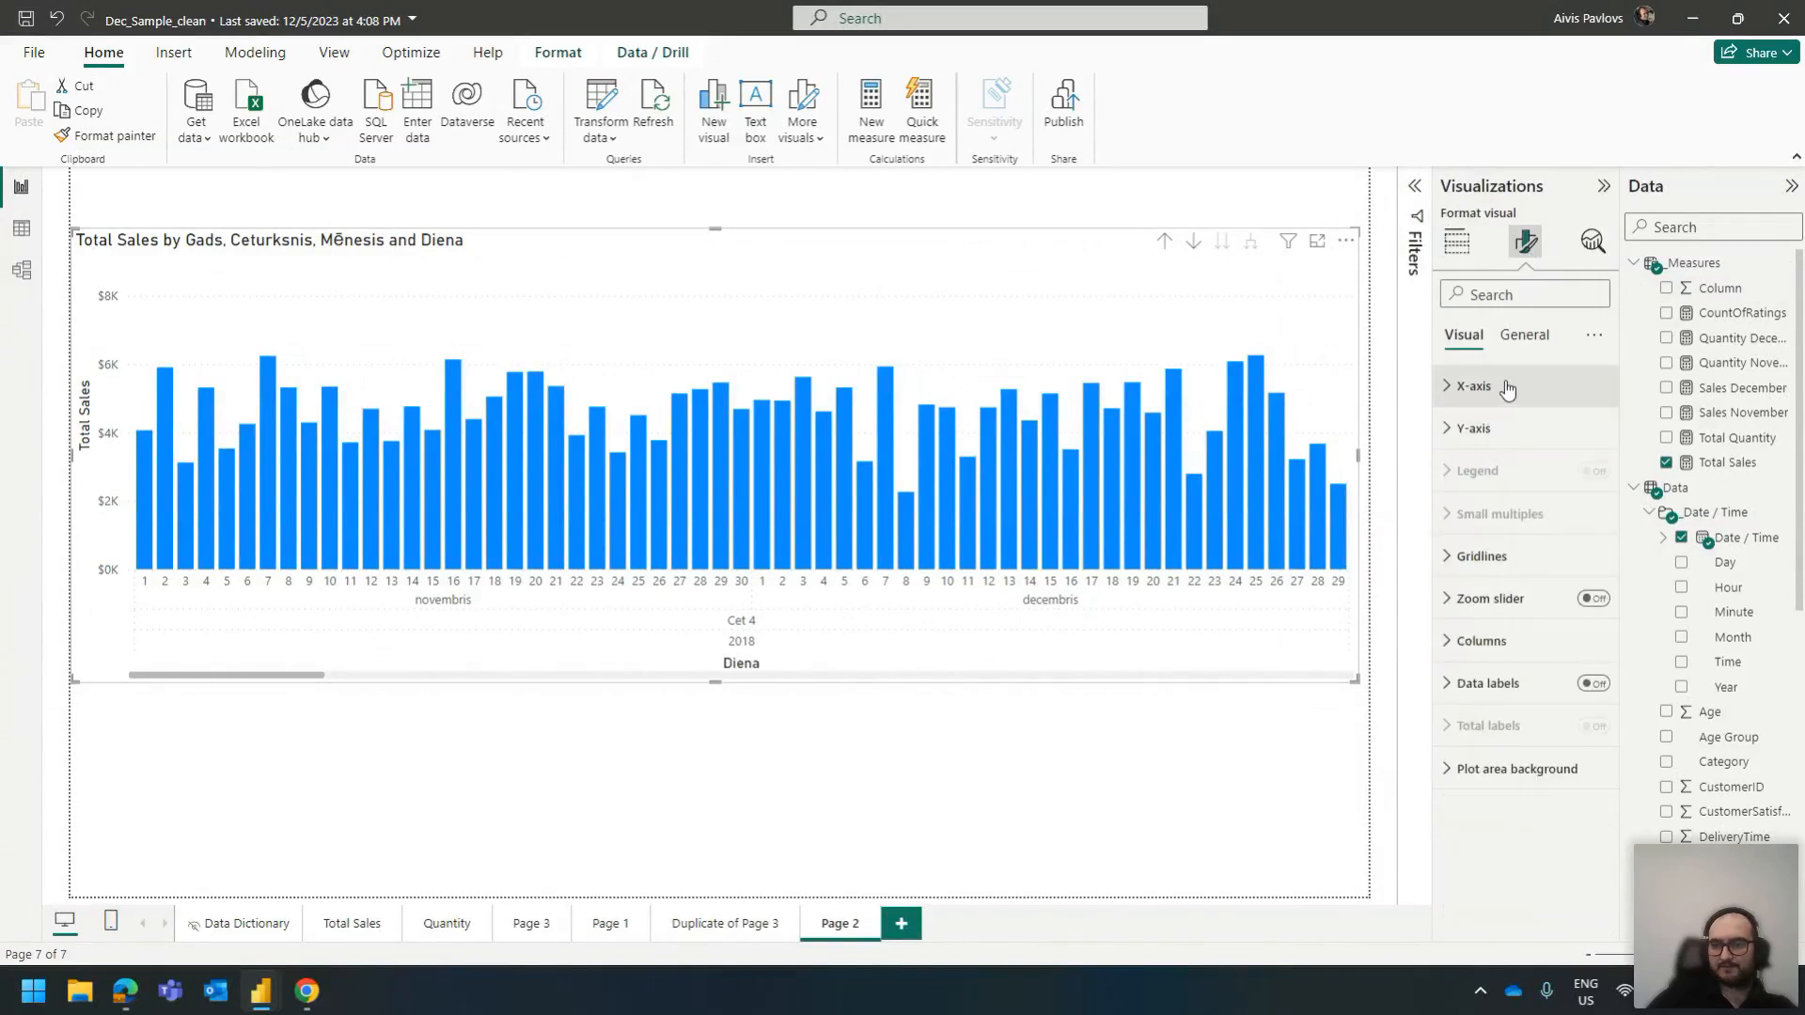
click(1473, 385)
click(1500, 387)
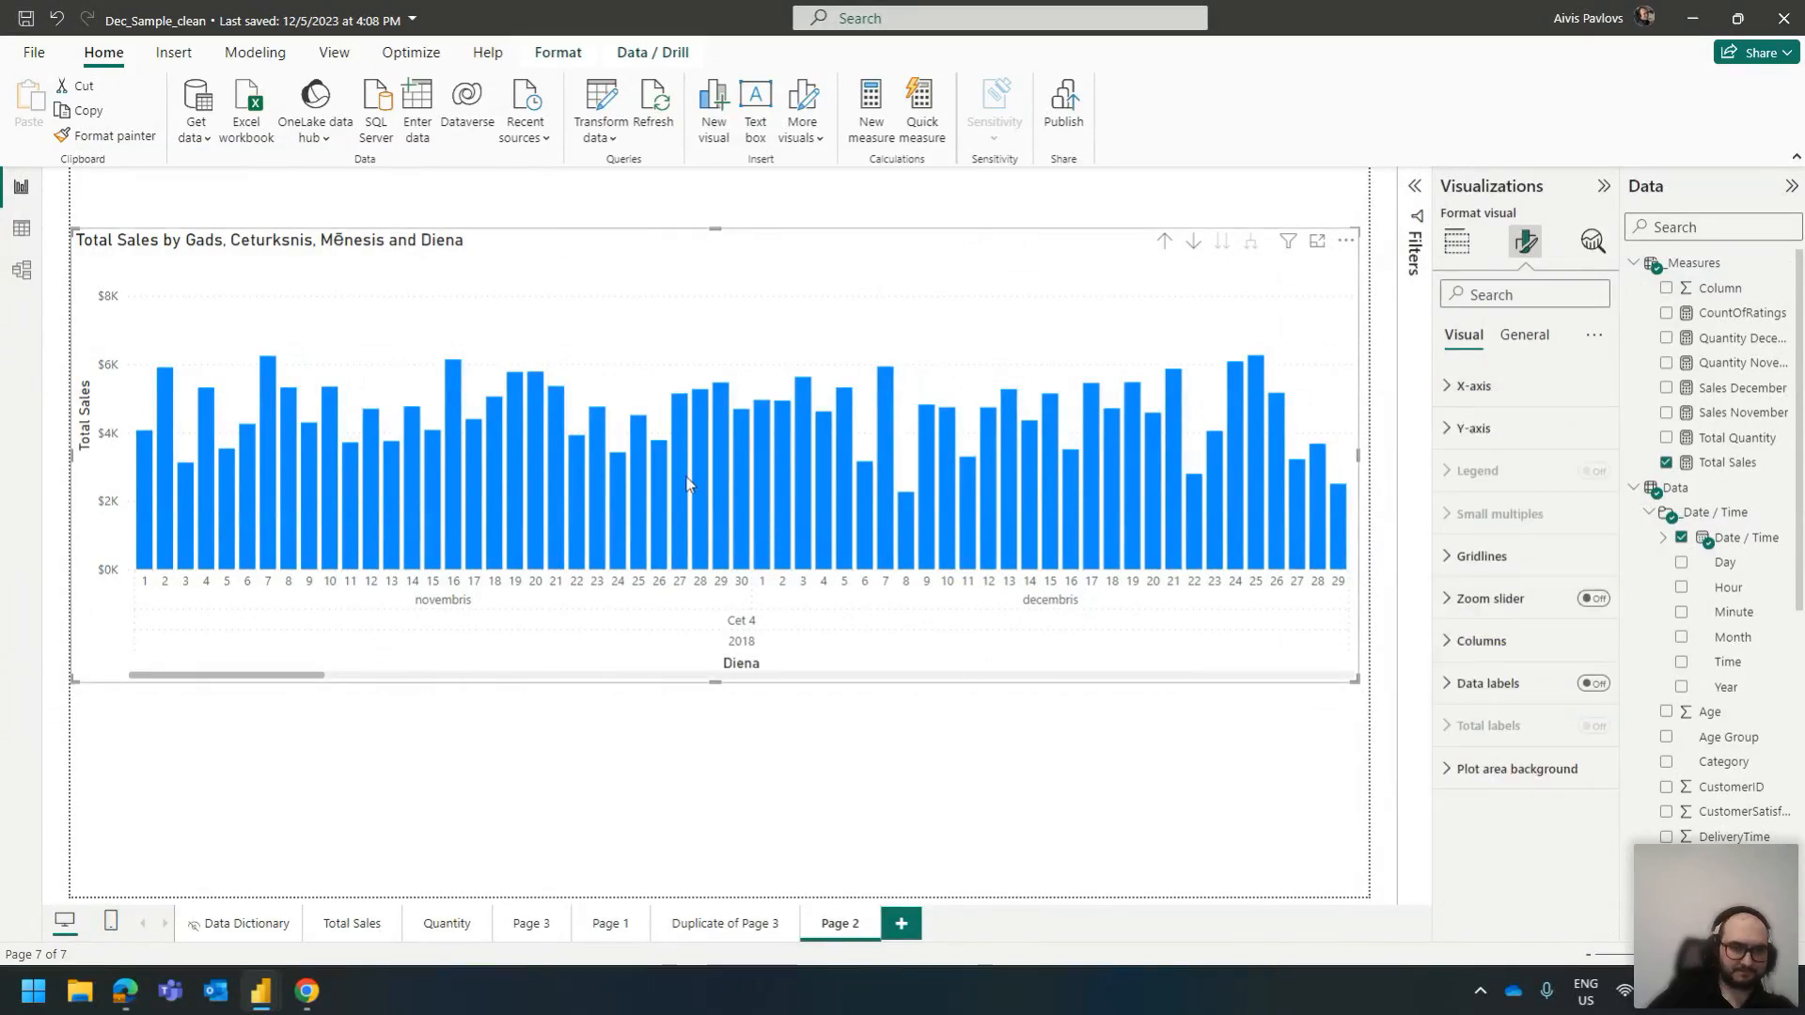
click(1457, 242)
click(1585, 653)
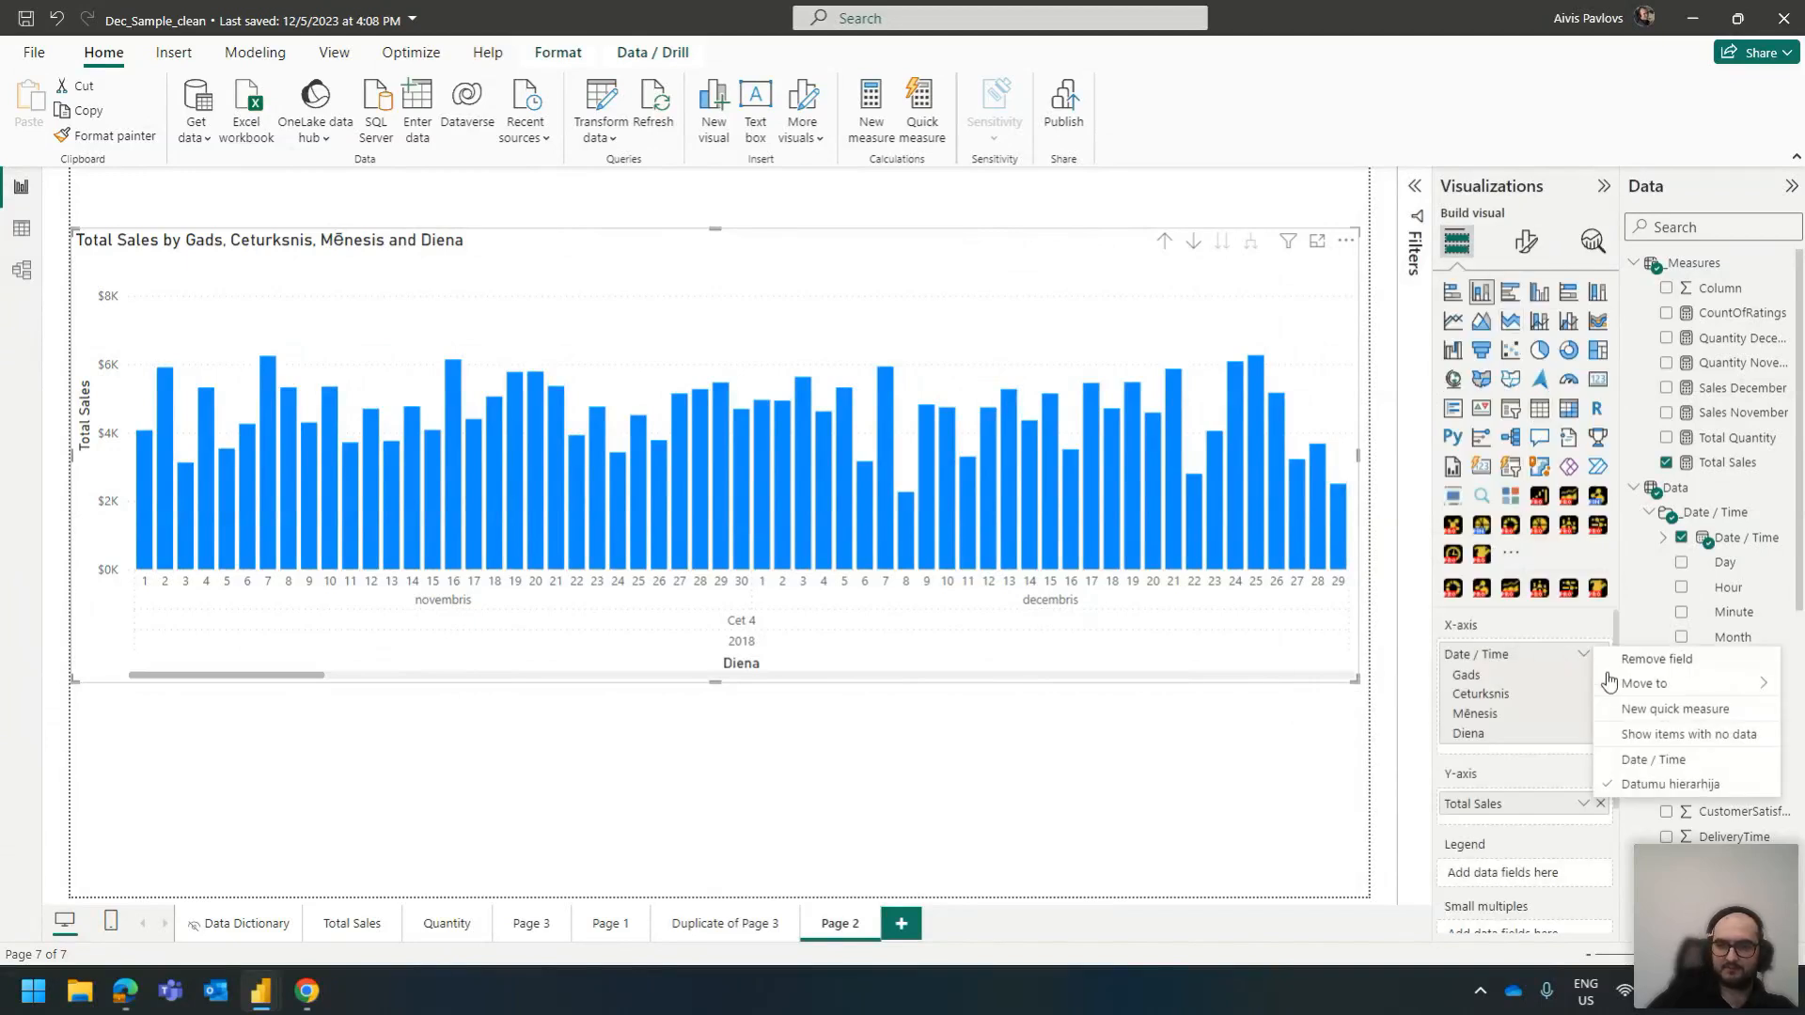
click(1662, 767)
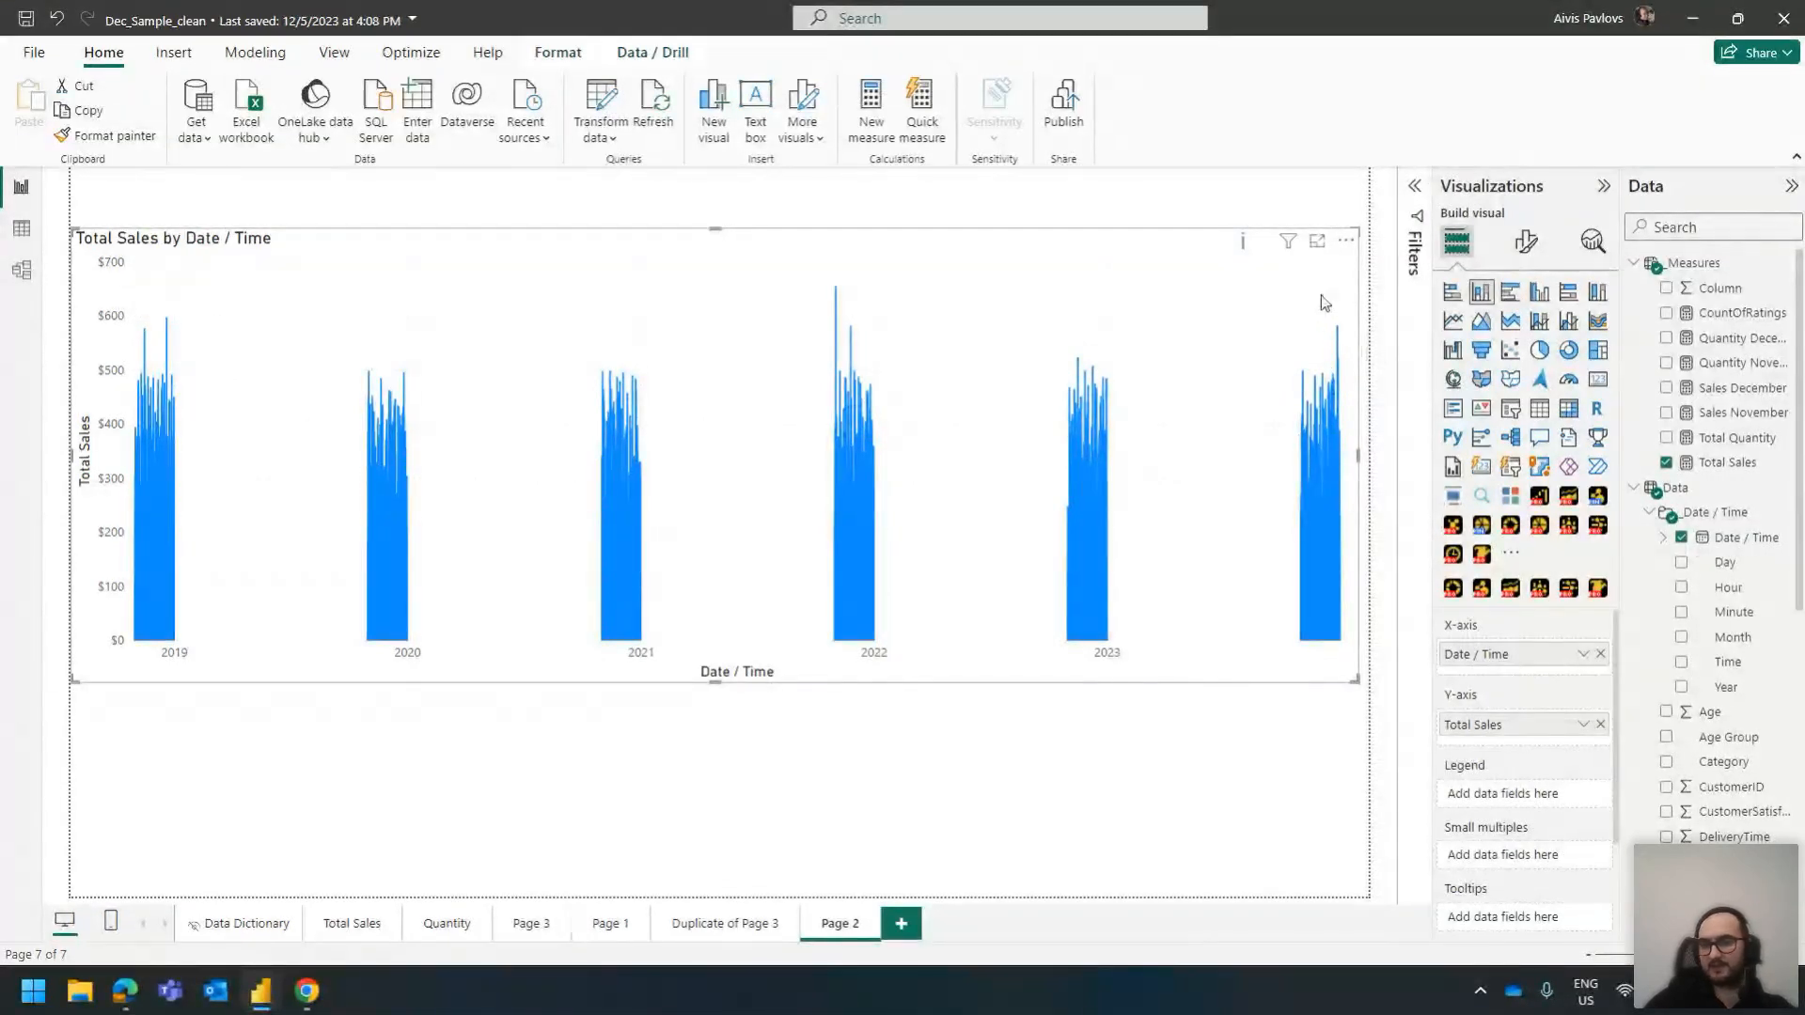
Restore the date hierarchy (Datumu hierarhija) on the X-axis and expand all its levels down to the day
click(1584, 655)
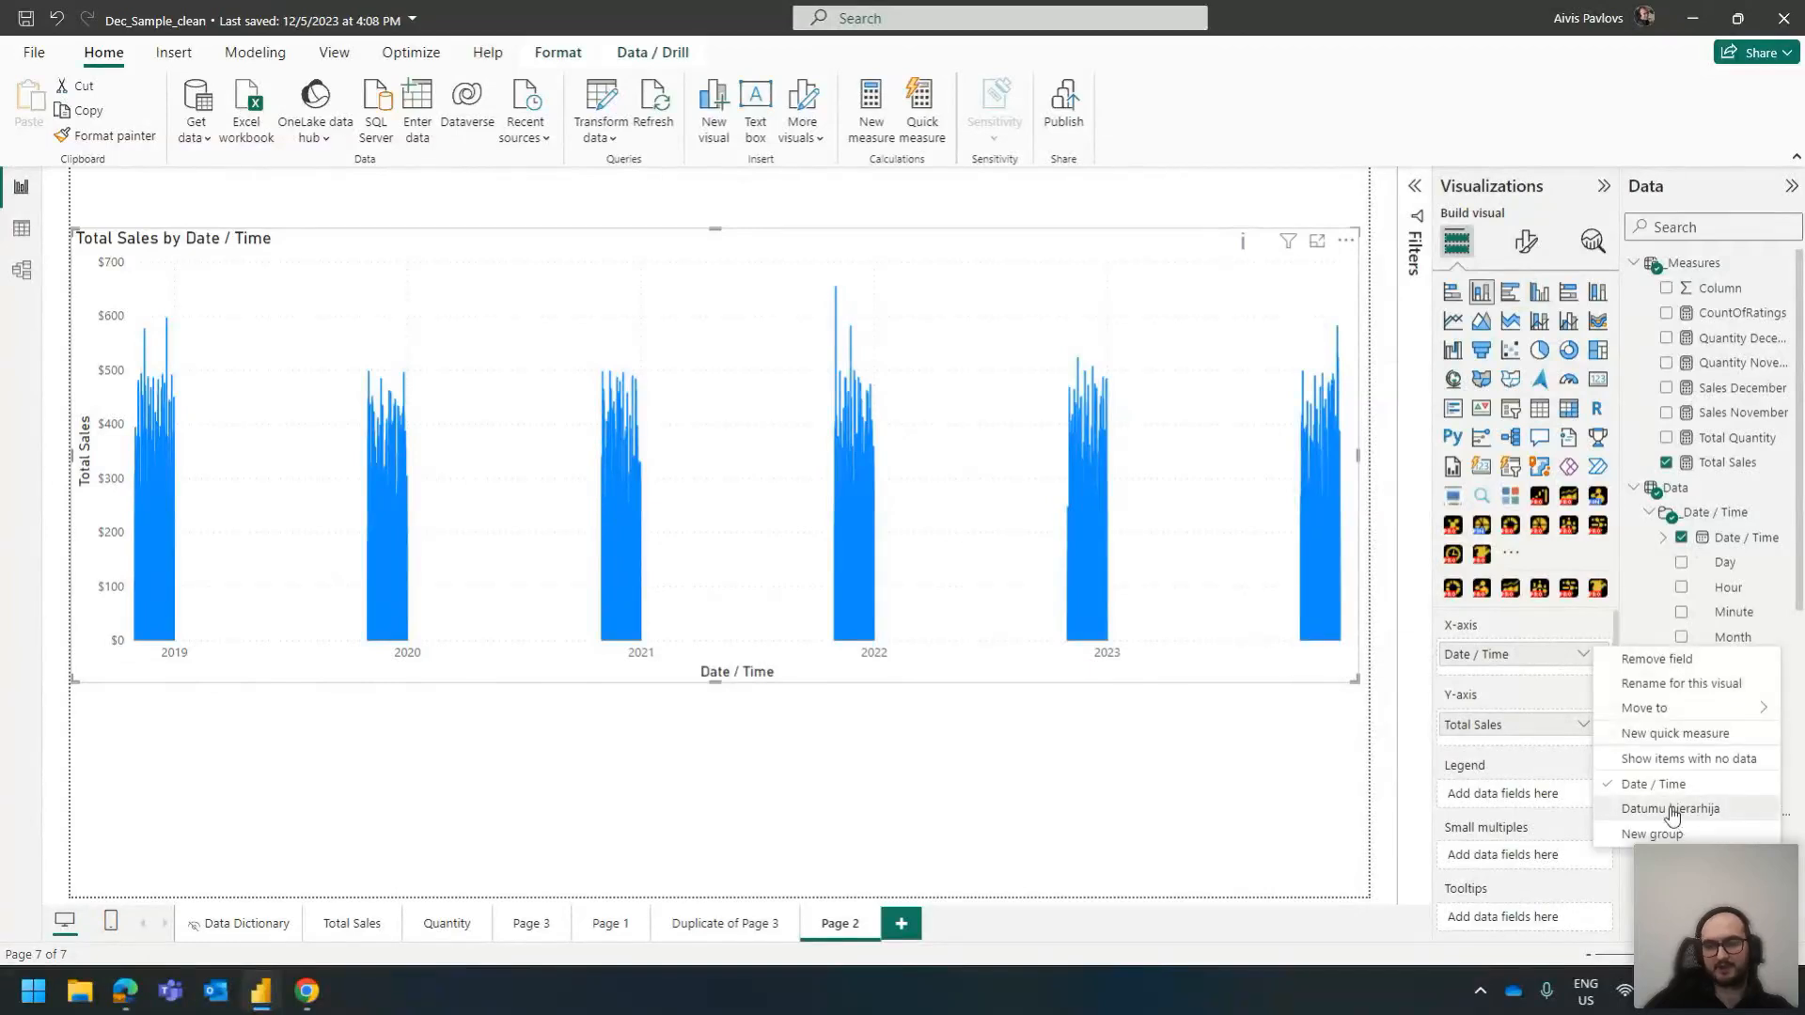
click(1671, 810)
click(1253, 244)
click(1254, 243)
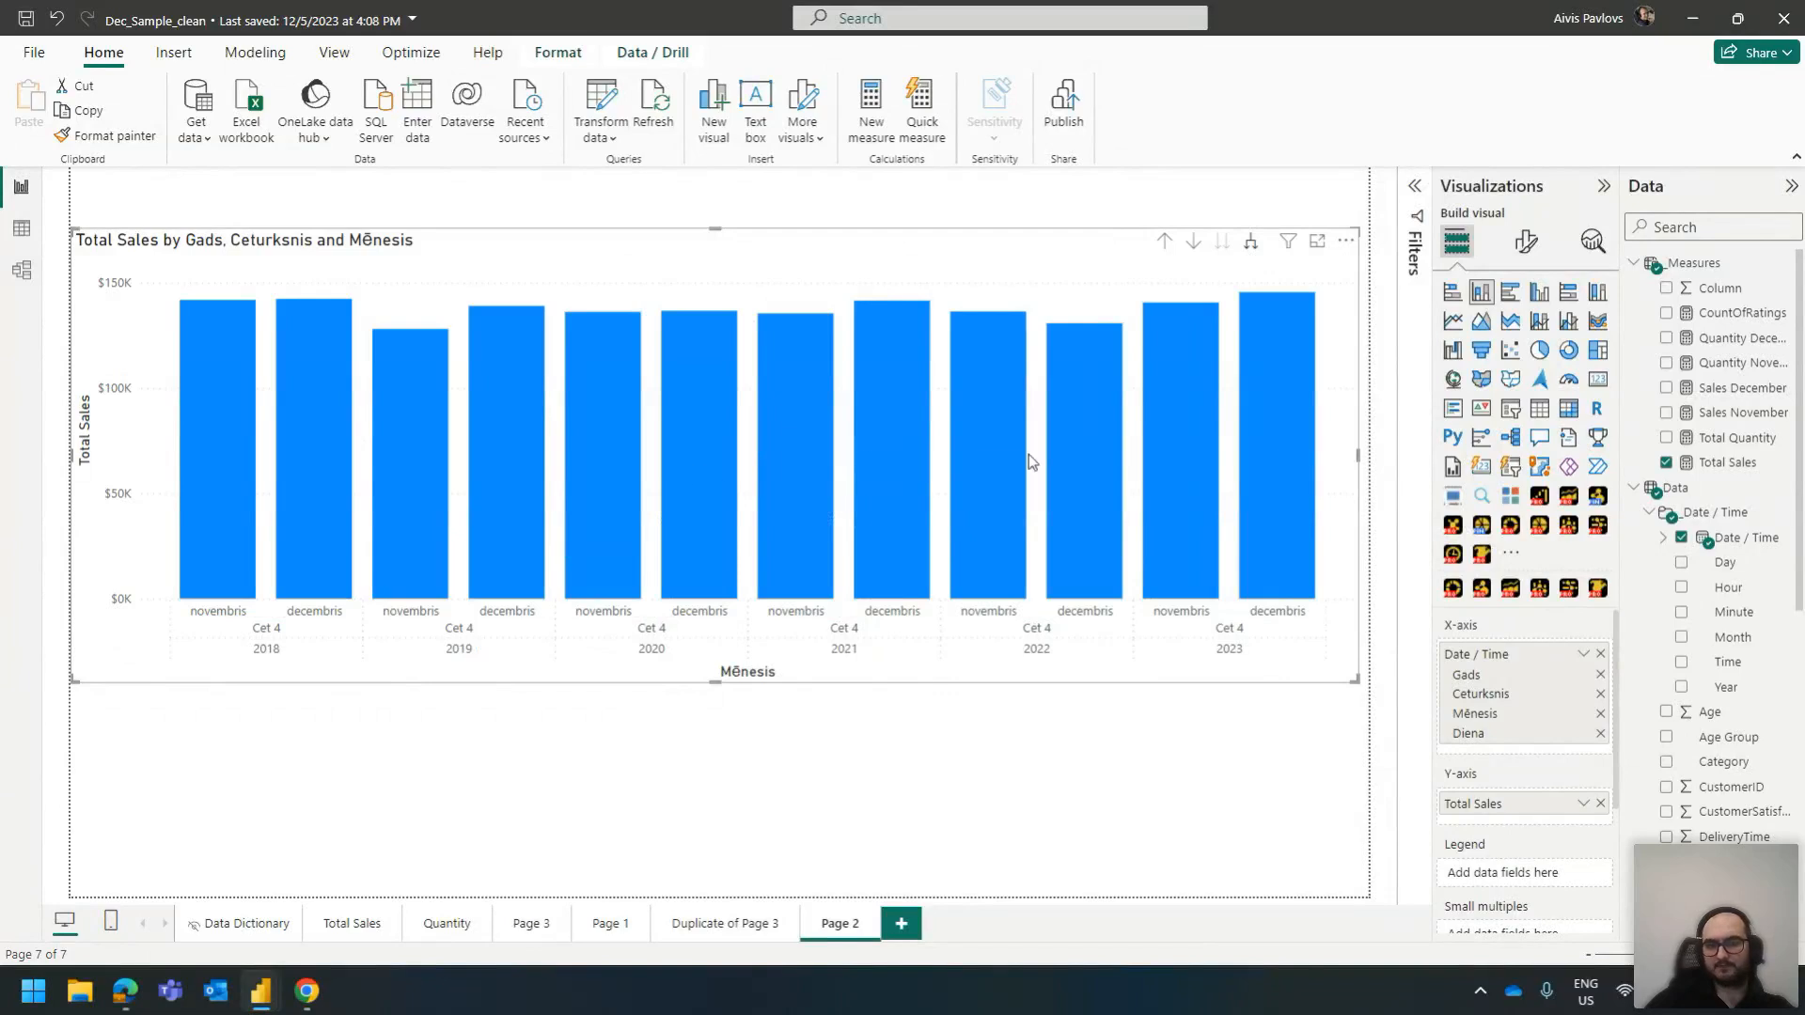
click(1254, 243)
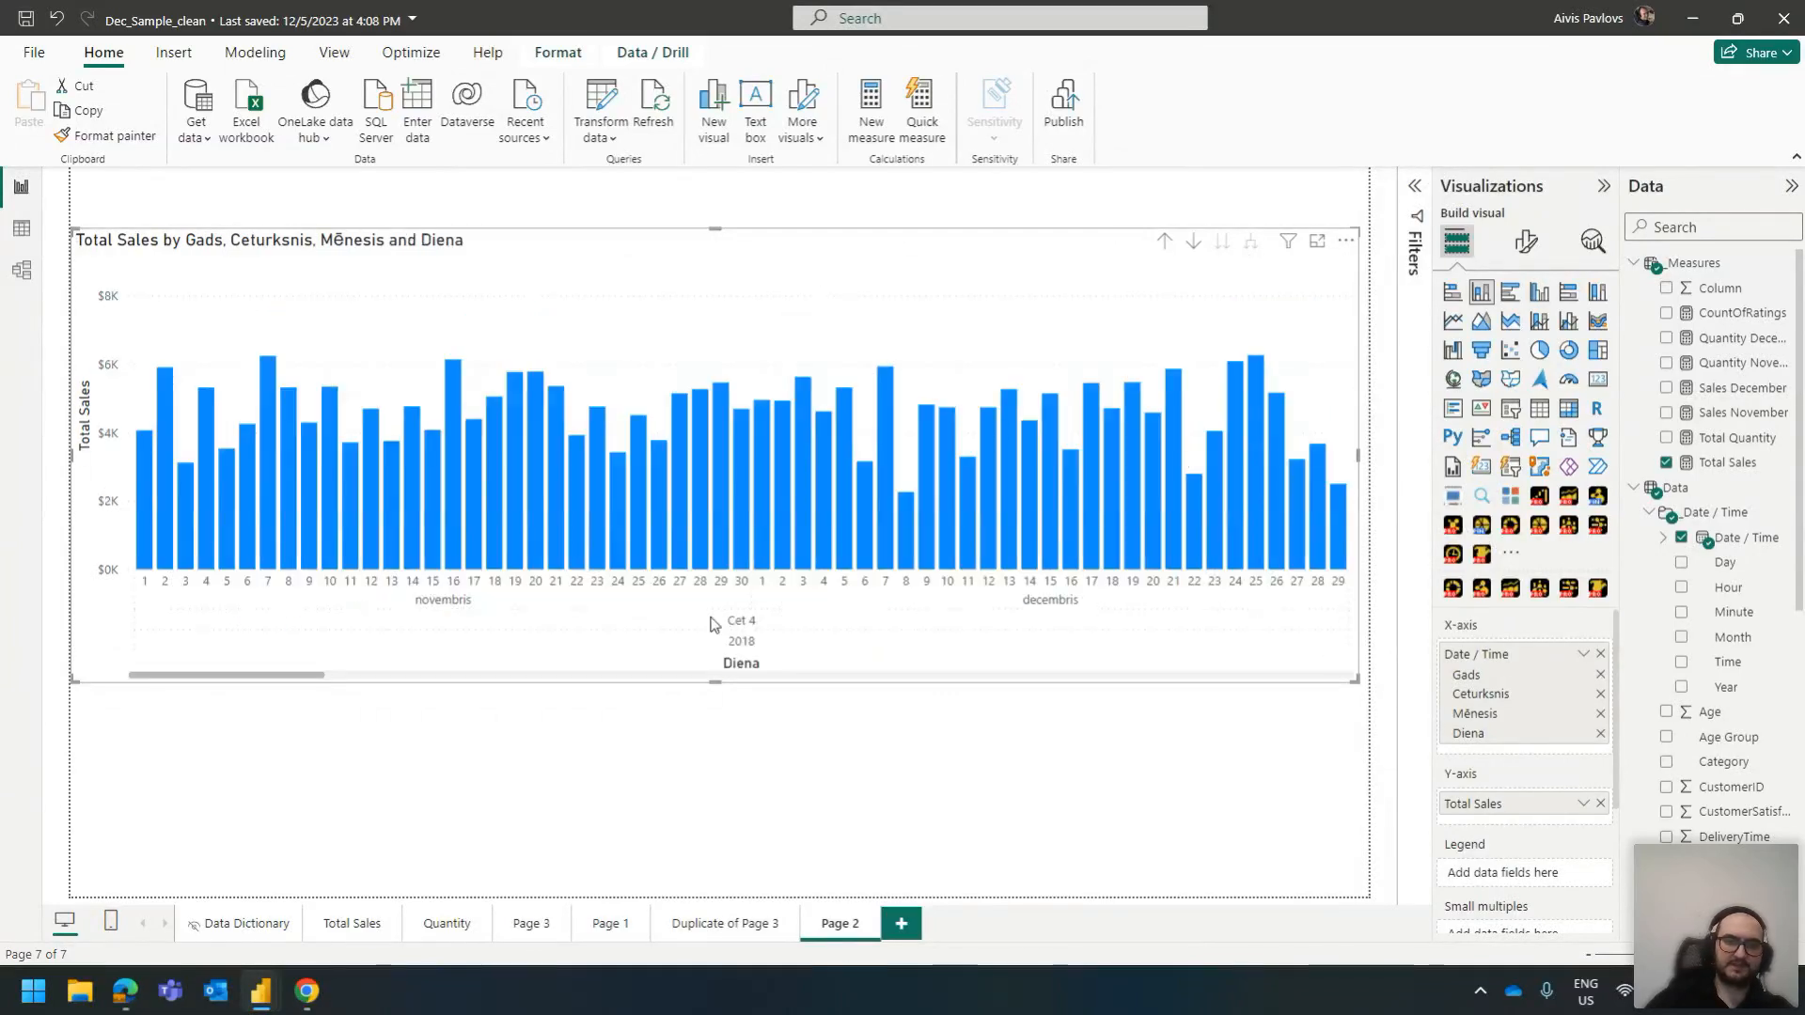
Browse the daily Total Sales columns from 2018 into 2019 and return to the beginning of the chart
drag(282, 675, 173, 689)
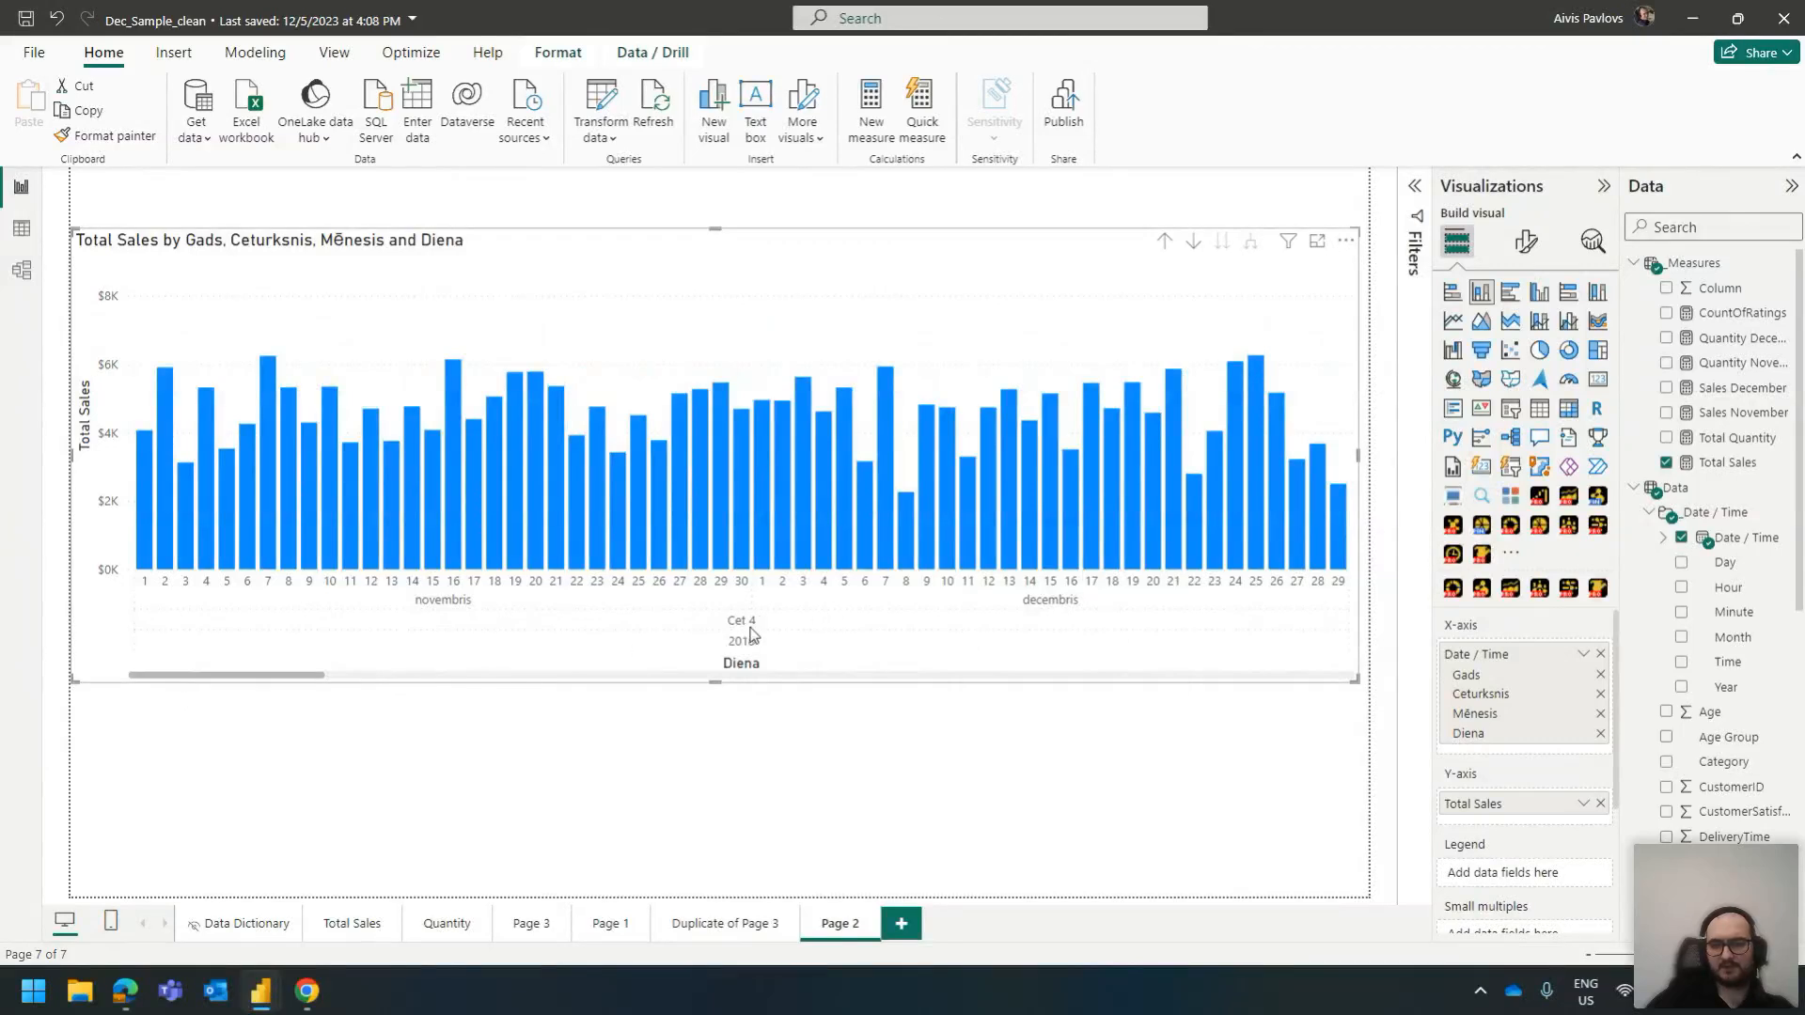
drag(306, 685, 480, 686)
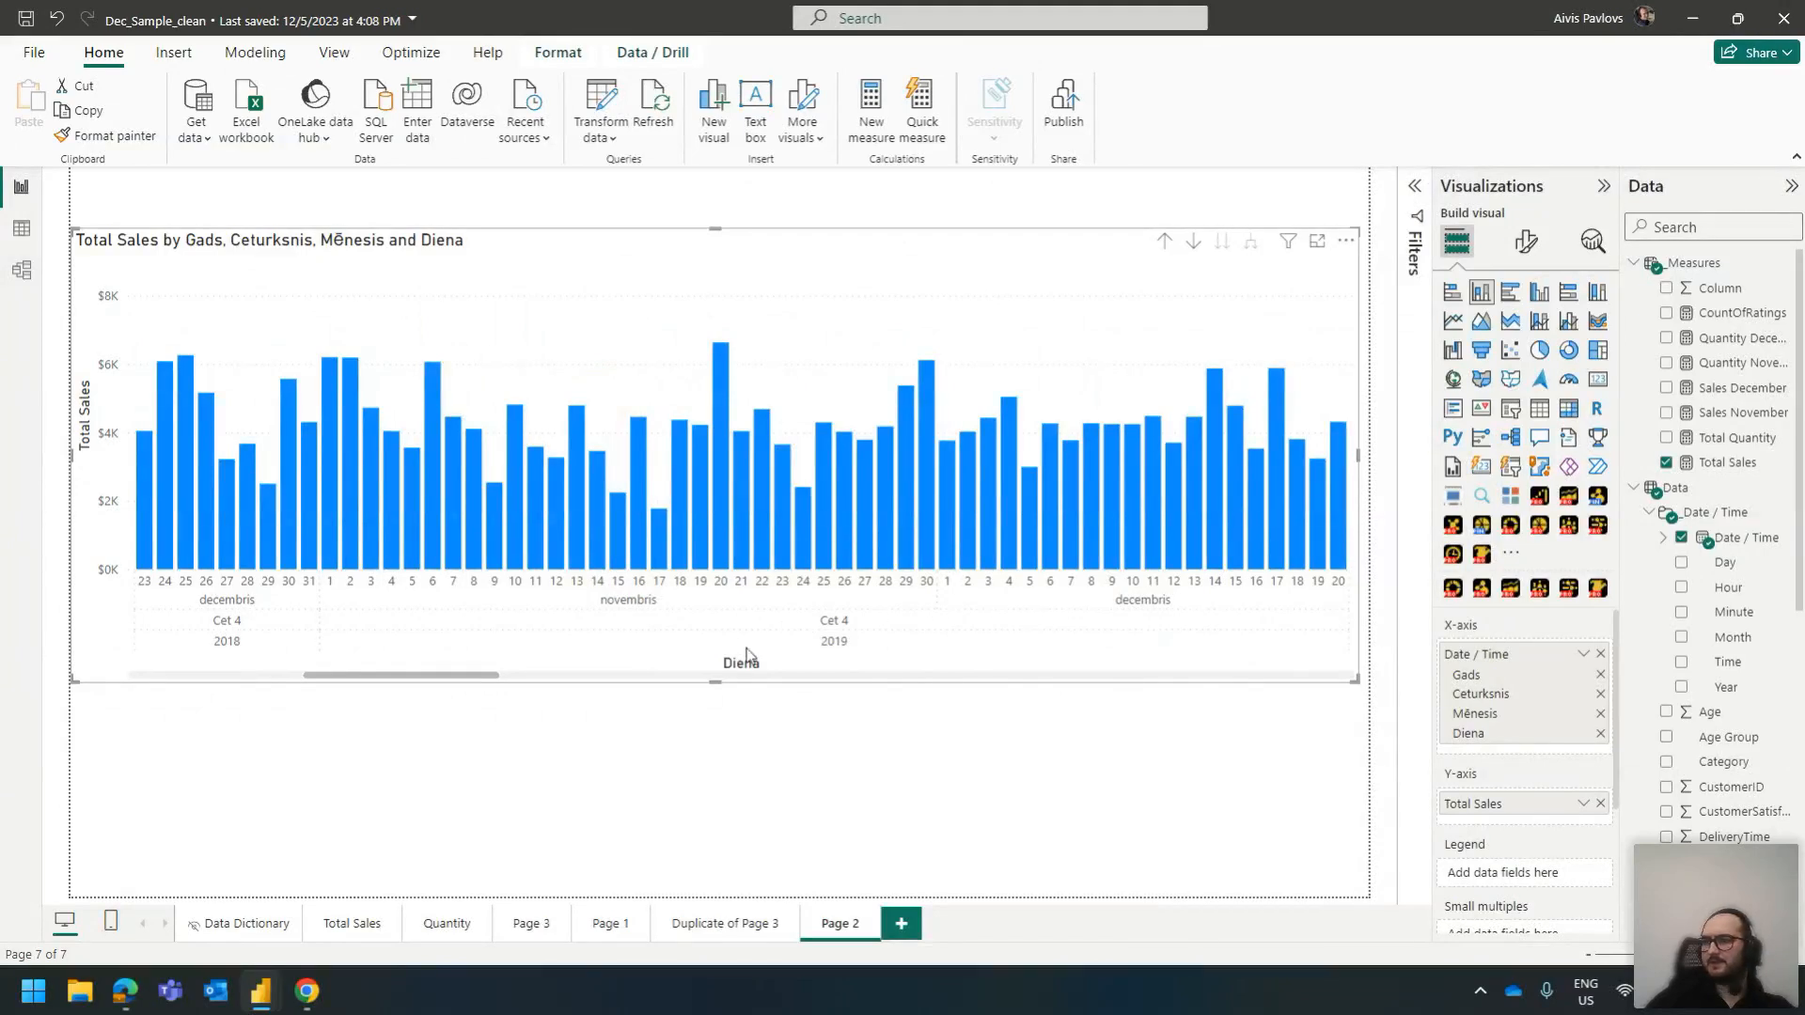
drag(414, 680, 110, 692)
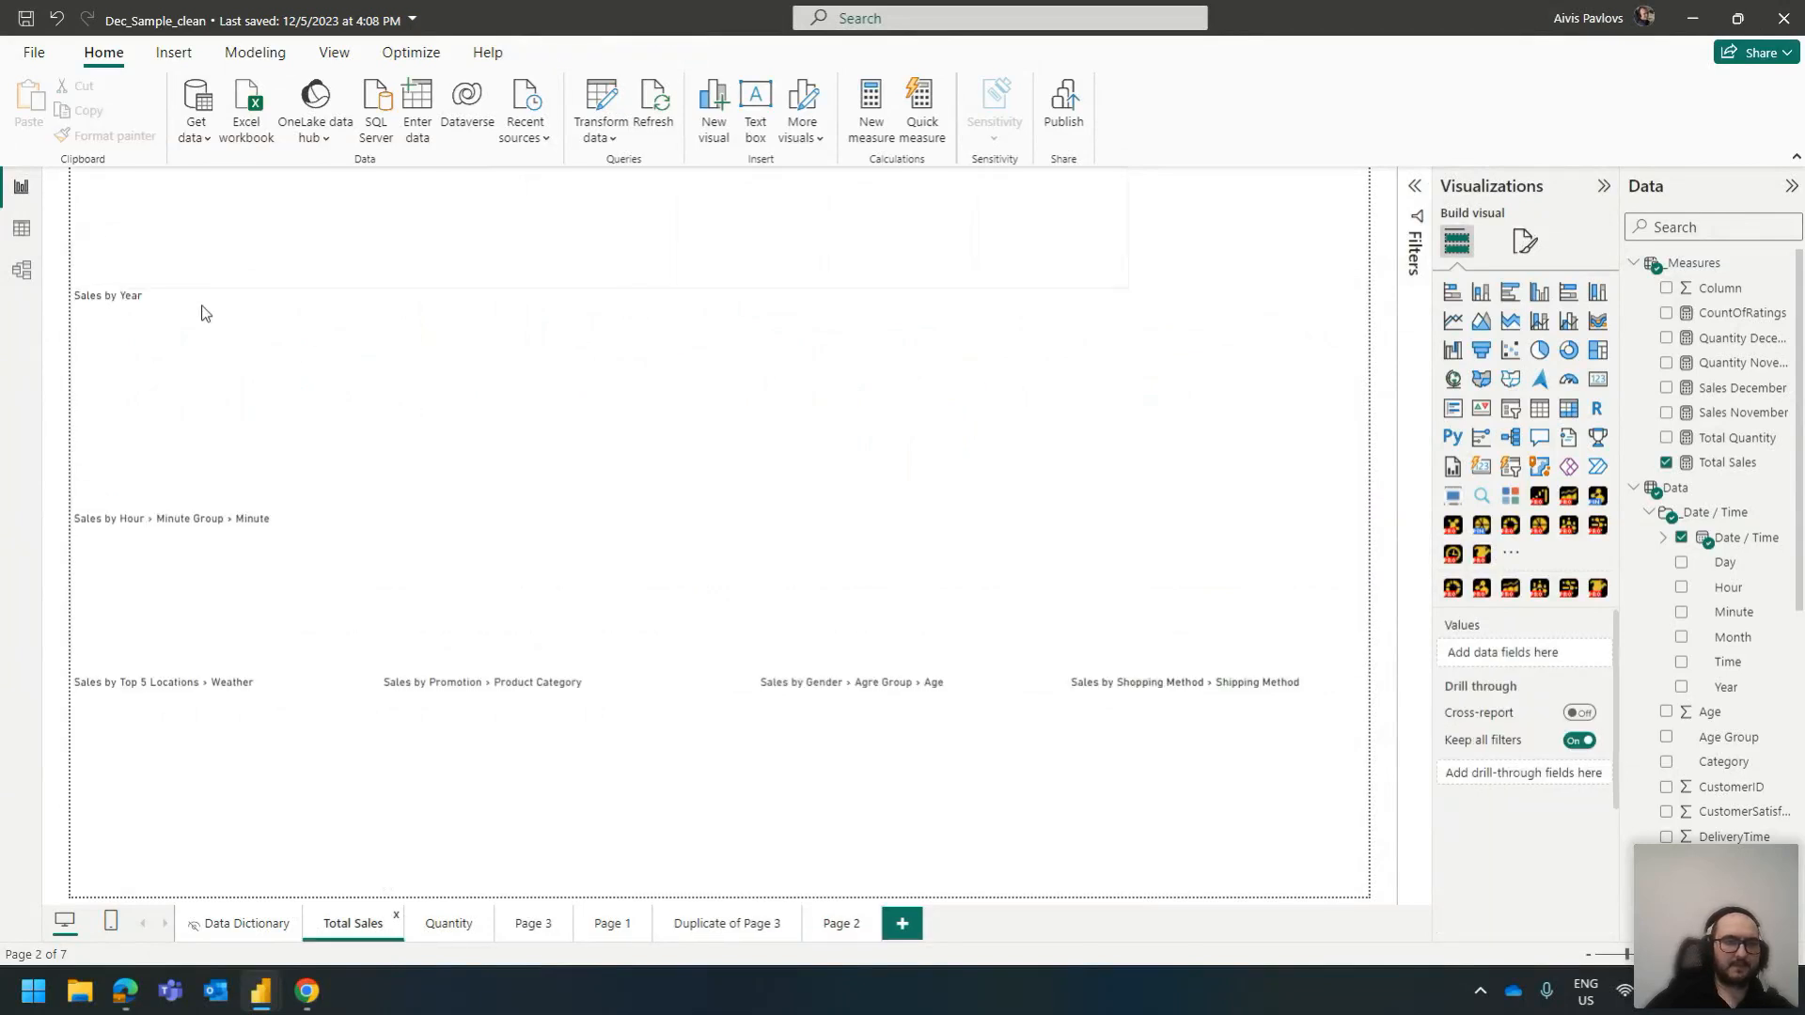
On the Total Sales page, review the Sales November and Sales December formulas and the fields of the Sales by Year chart and summary cards
click(111, 300)
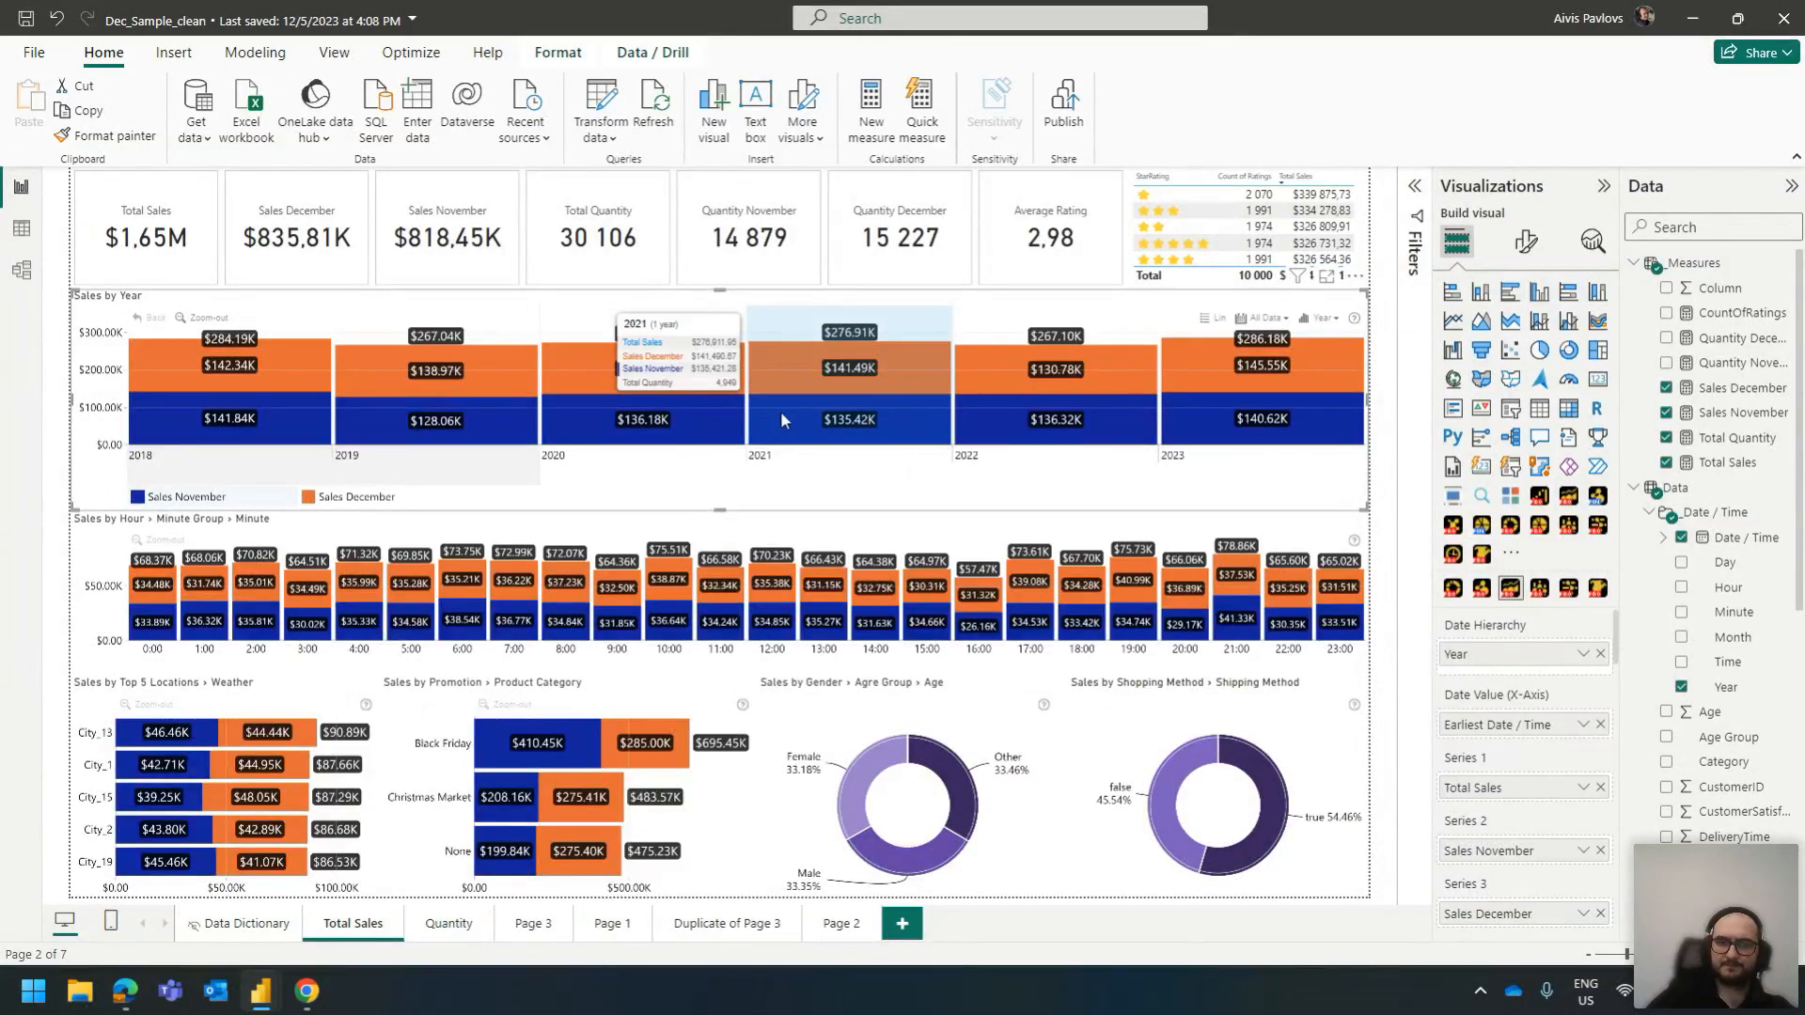
click(1752, 414)
click(584, 201)
click(245, 182)
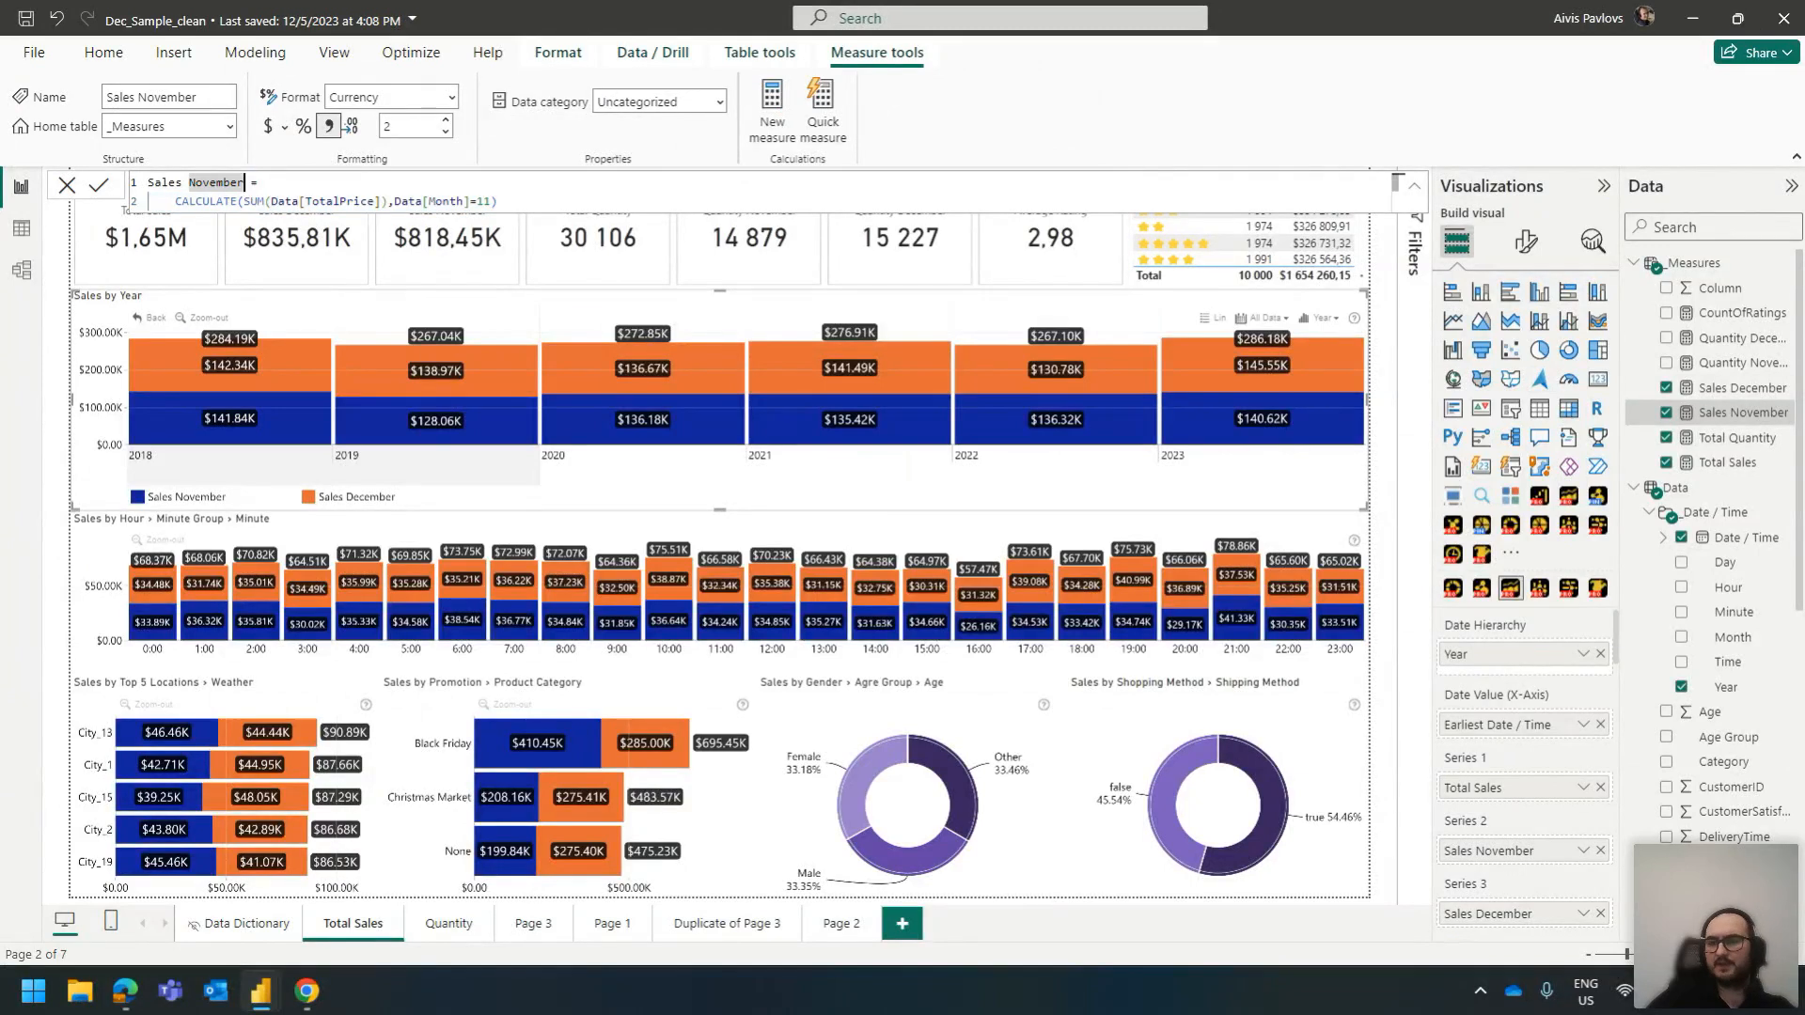
click(1743, 388)
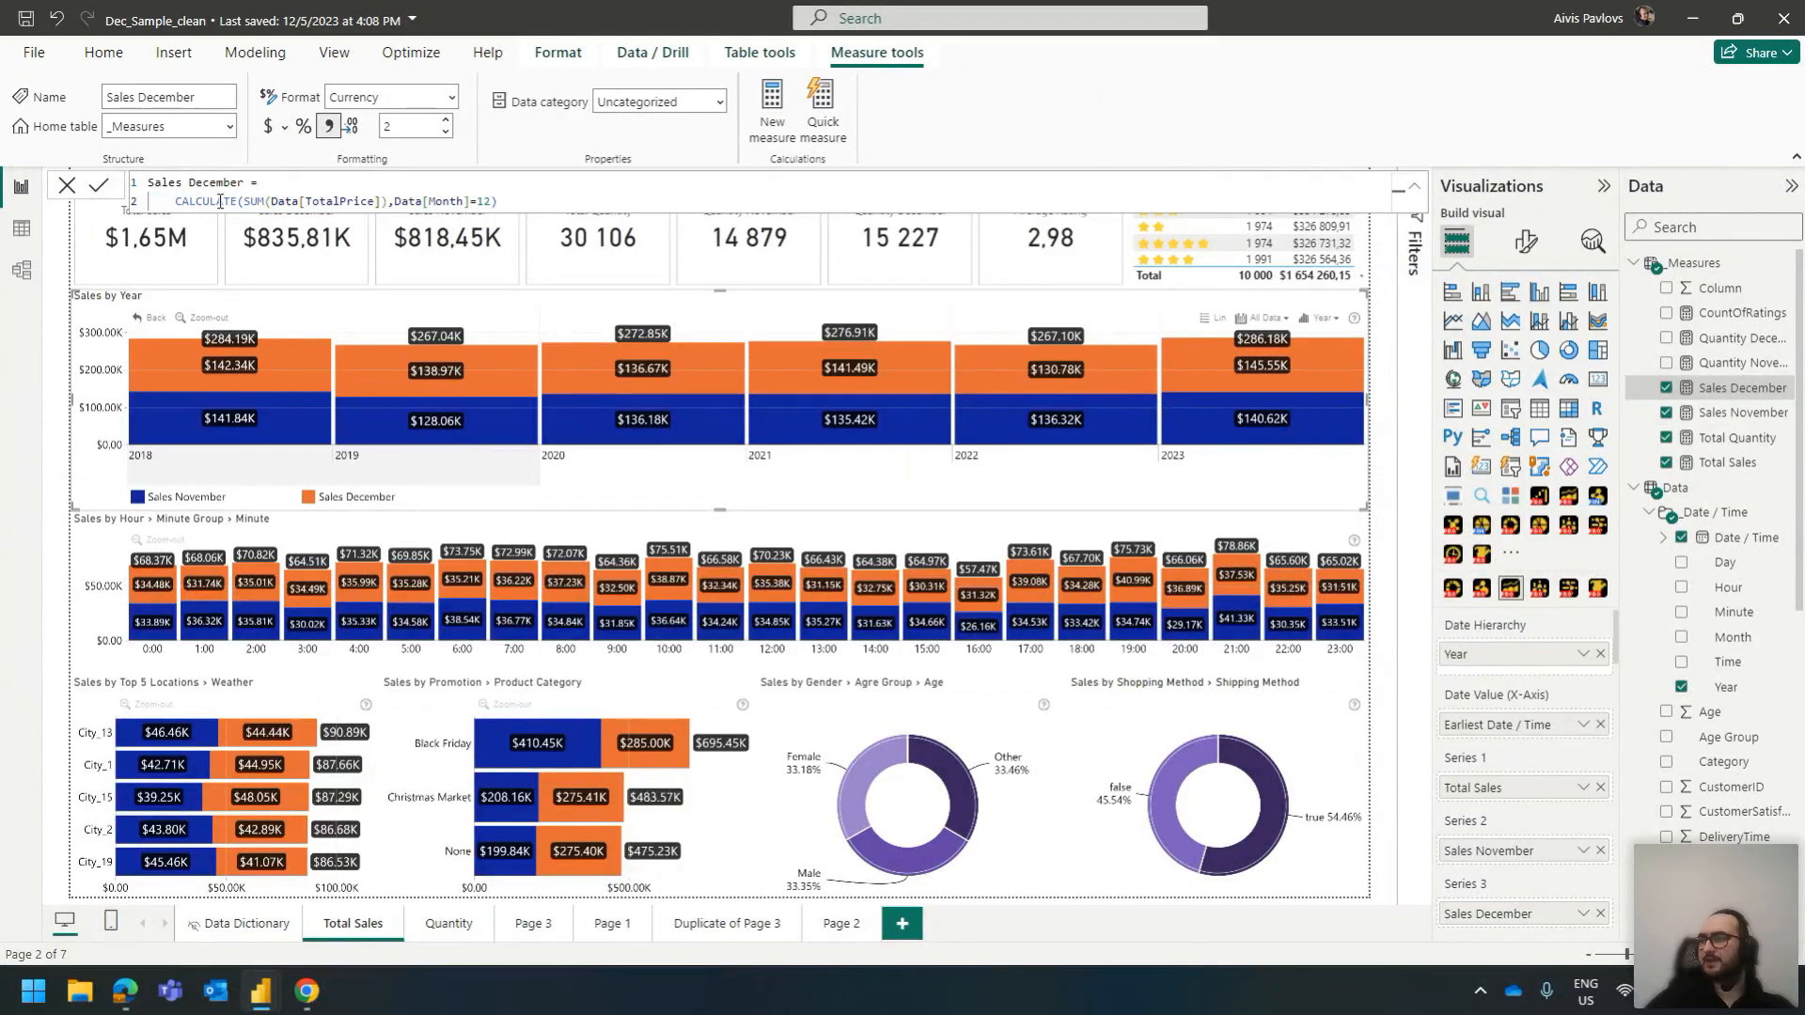
click(100, 187)
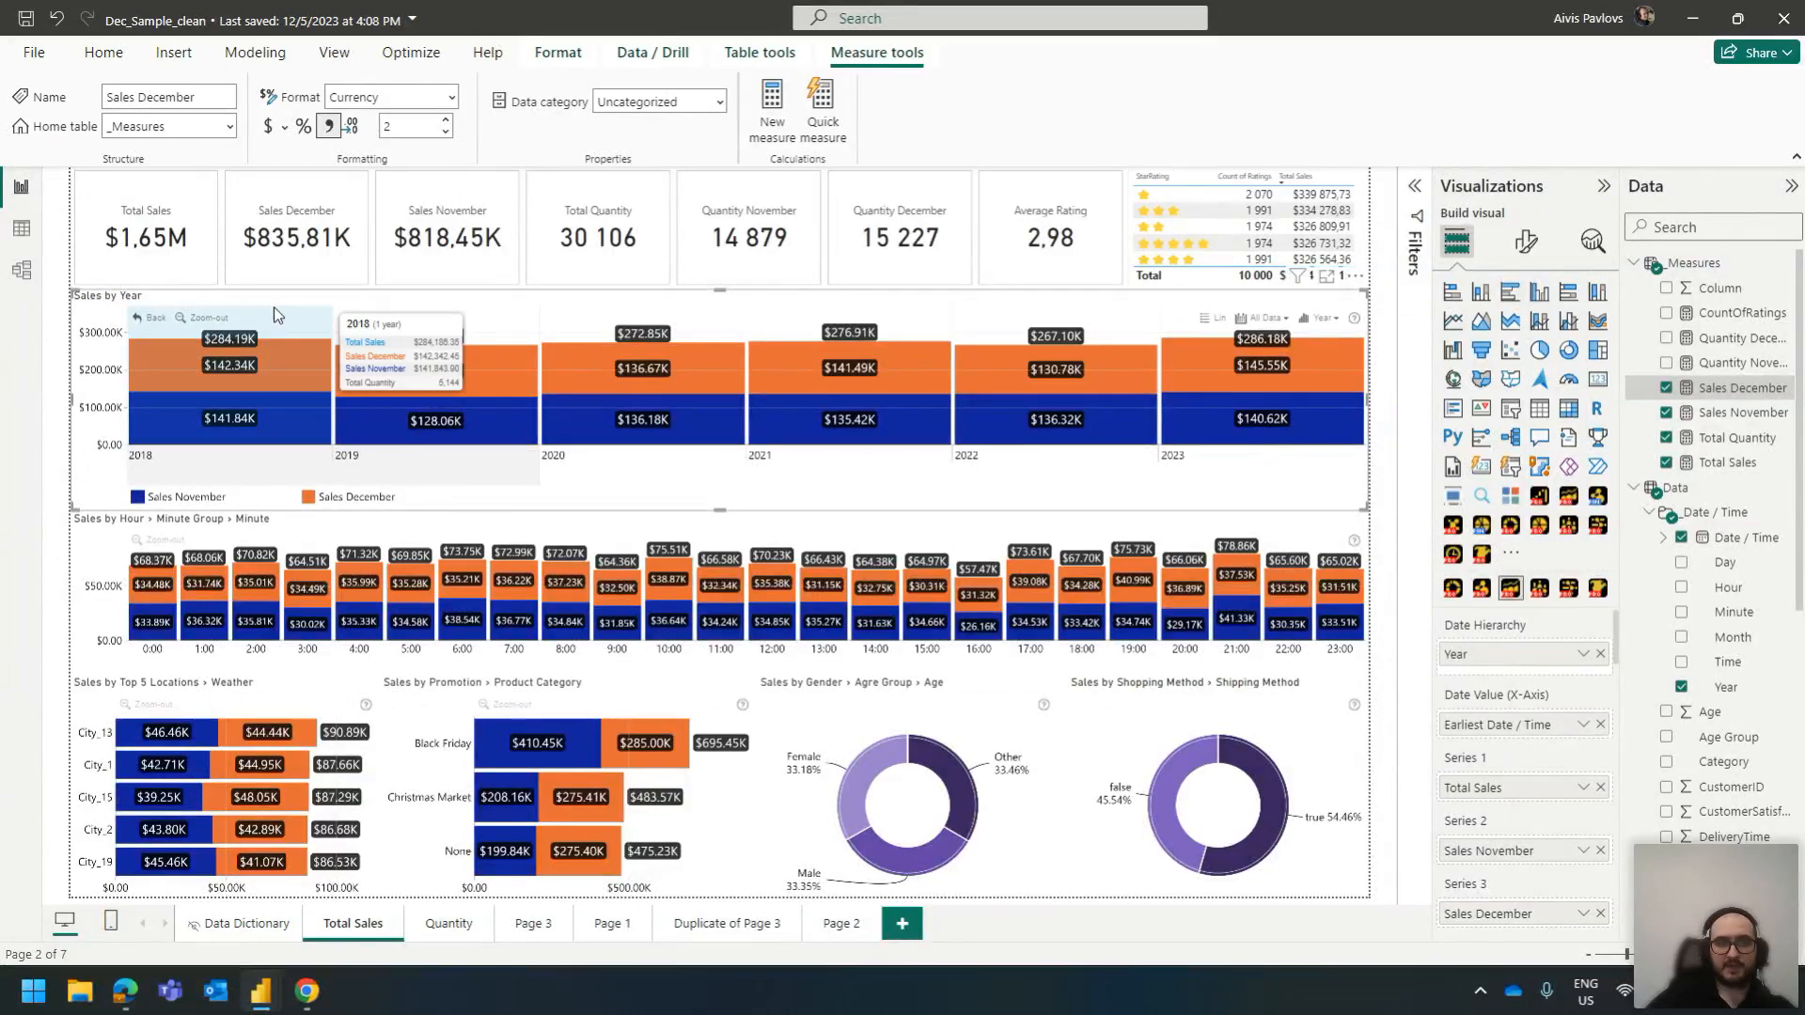
scroll(1508, 730, down, 2)
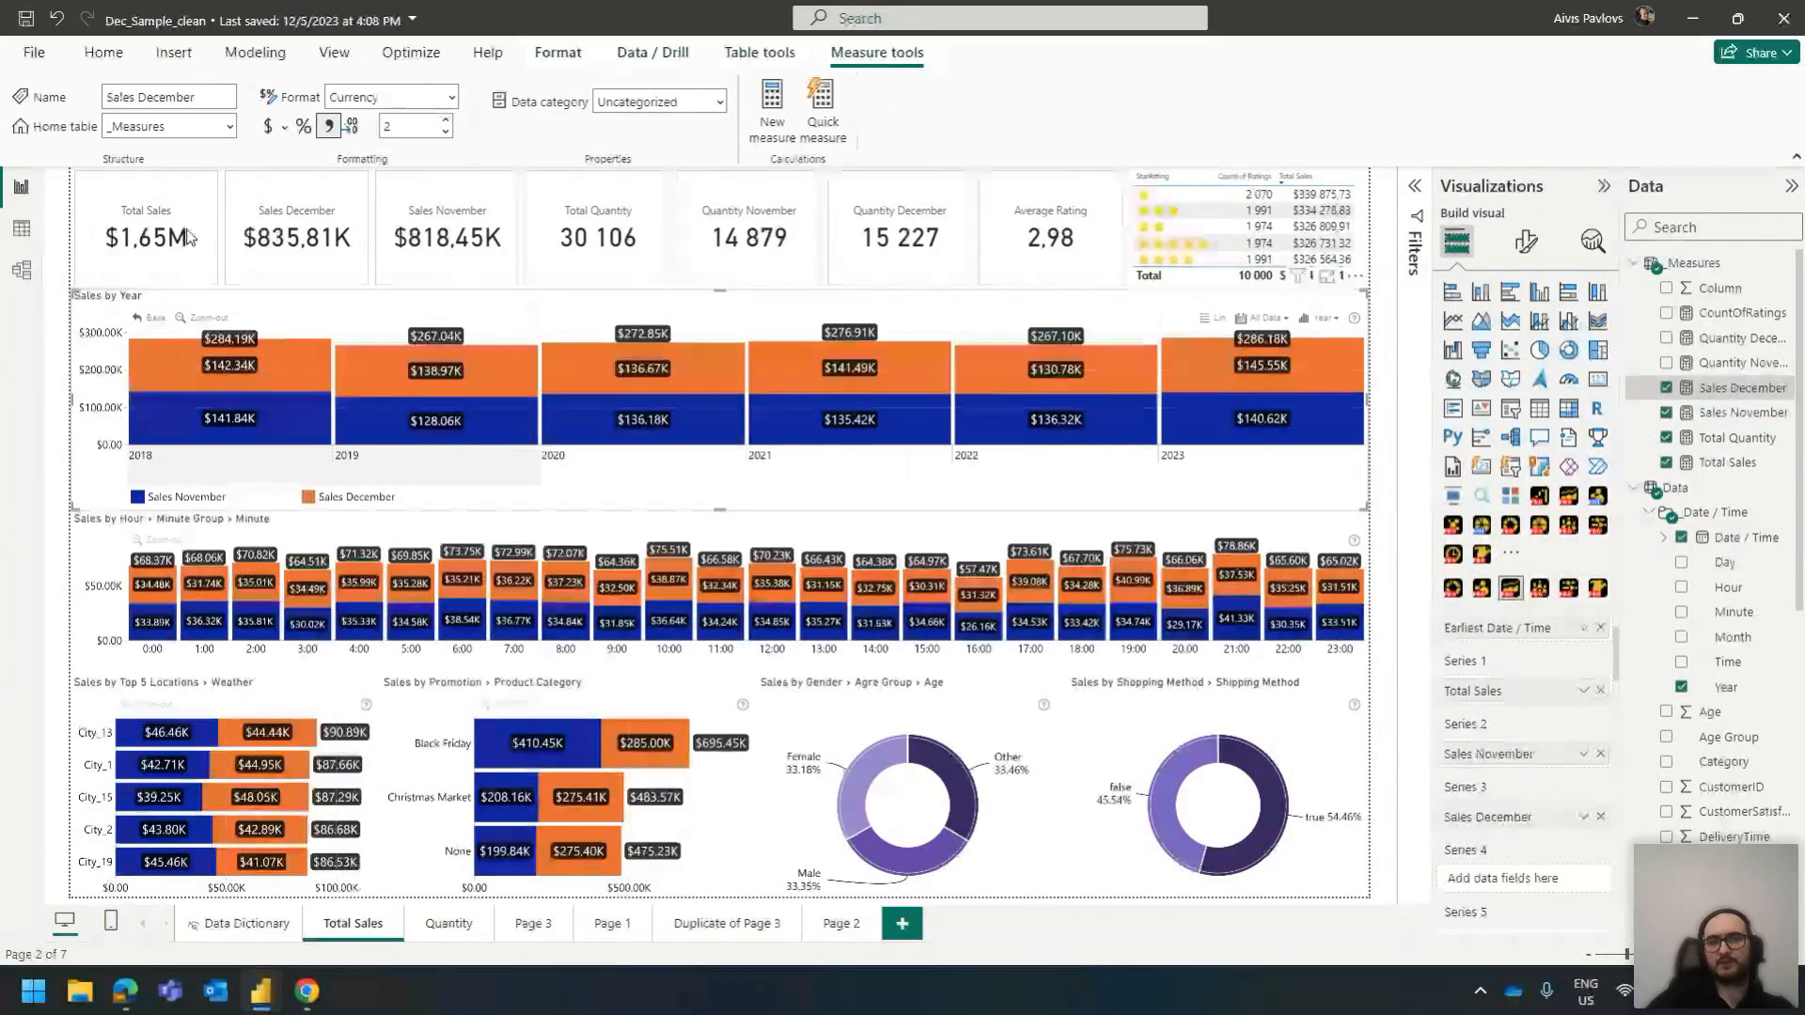
click(129, 201)
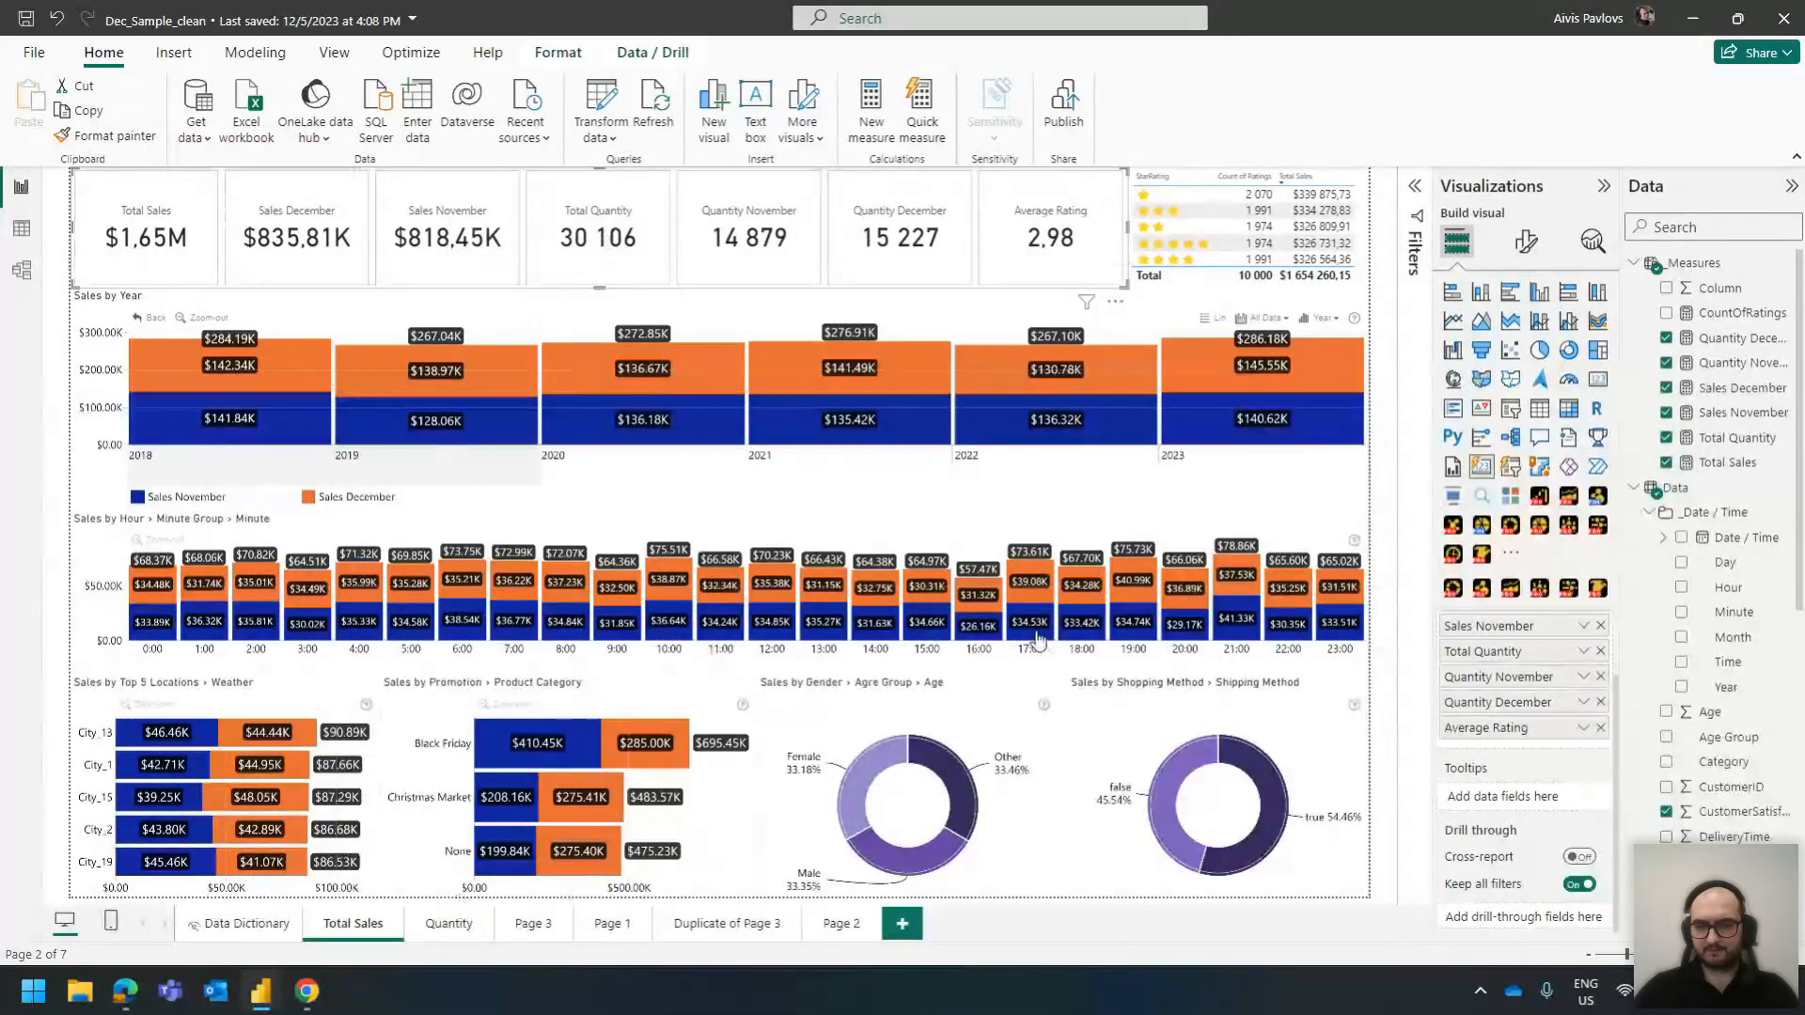
Cross-filter the page by the Other slice of the Sales by Gender donut and drill the donut into age groups
click(953, 777)
click(957, 767)
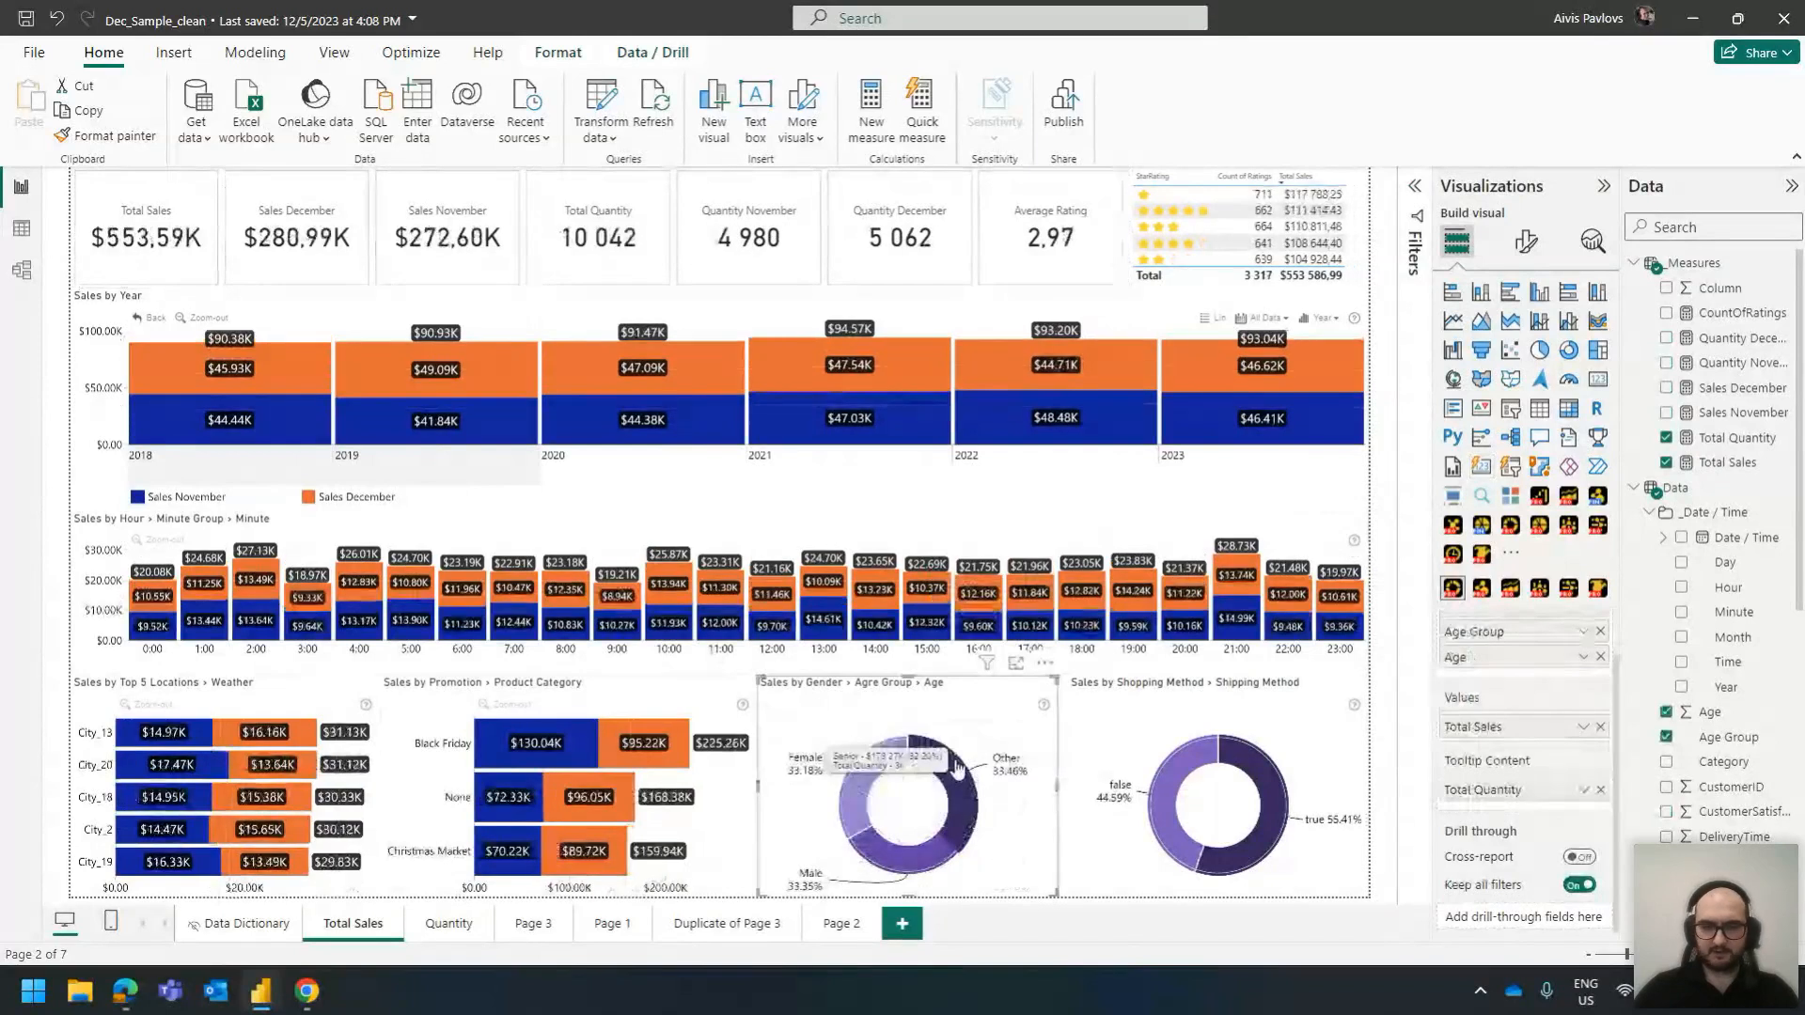
click(865, 786)
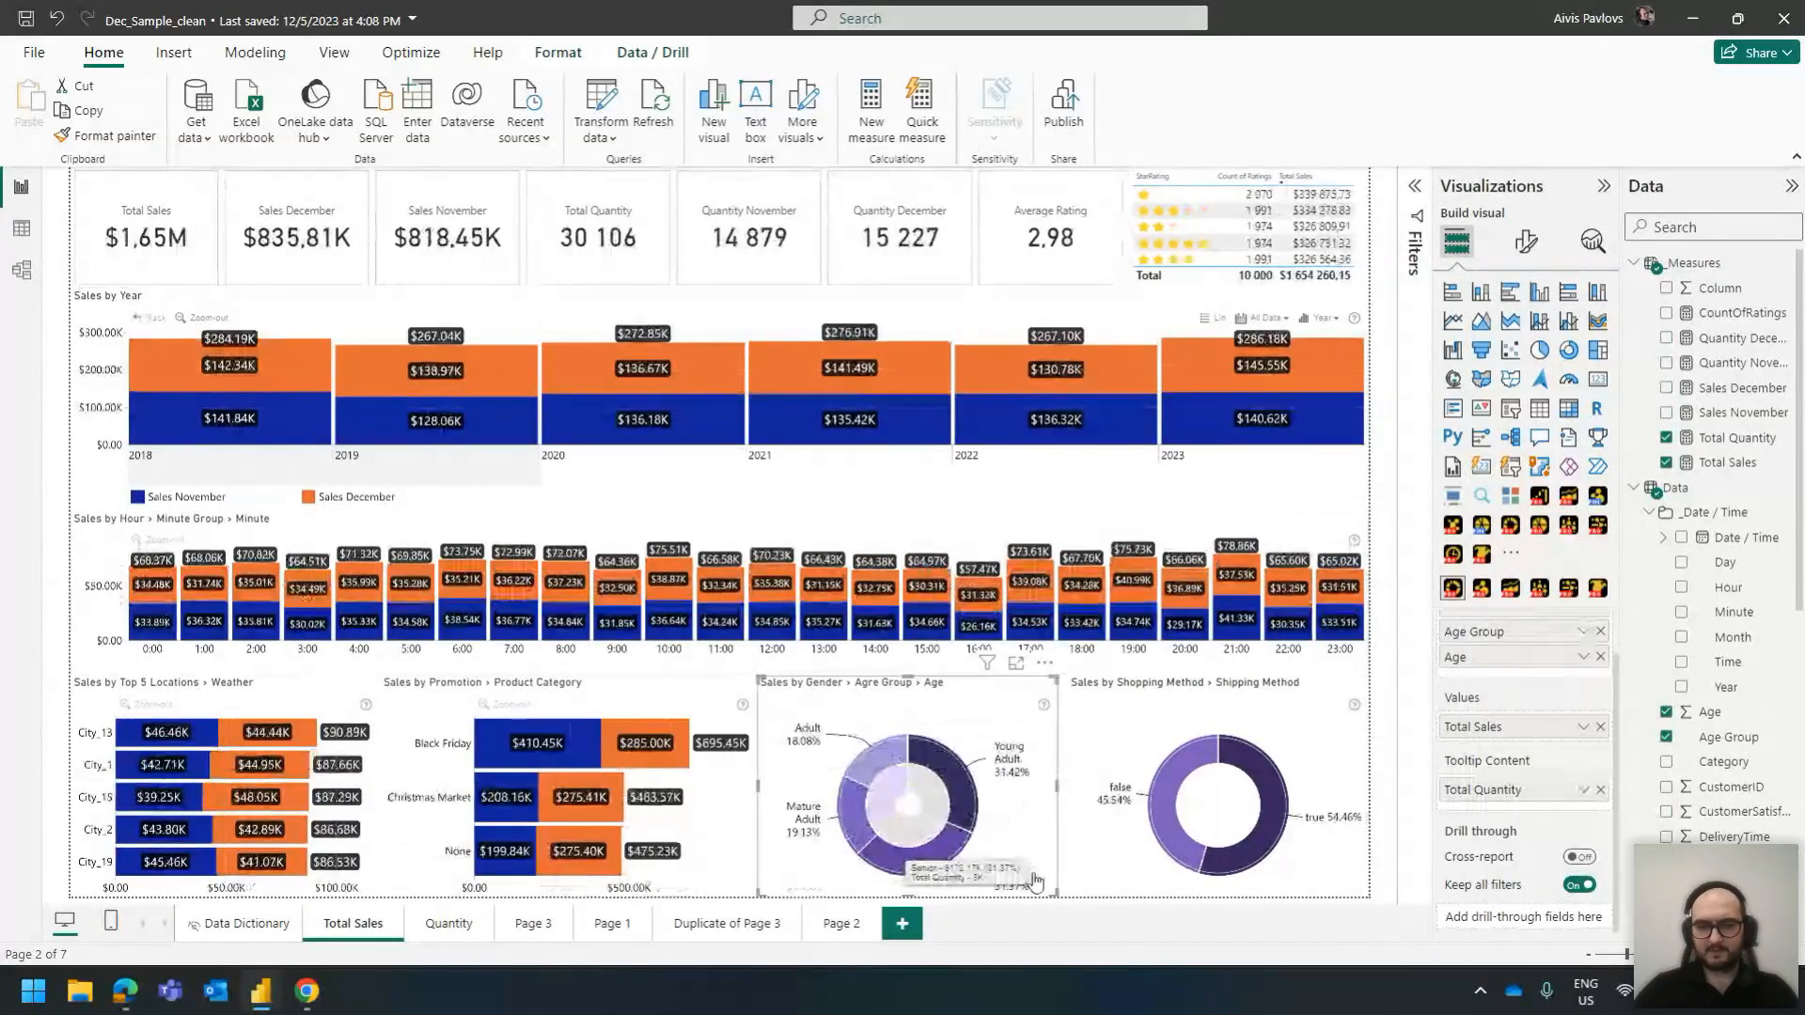
Drill the gender donut into Young Adult and age 25, and the shopping method donut into true, to cross-filter the report
click(959, 776)
click(957, 778)
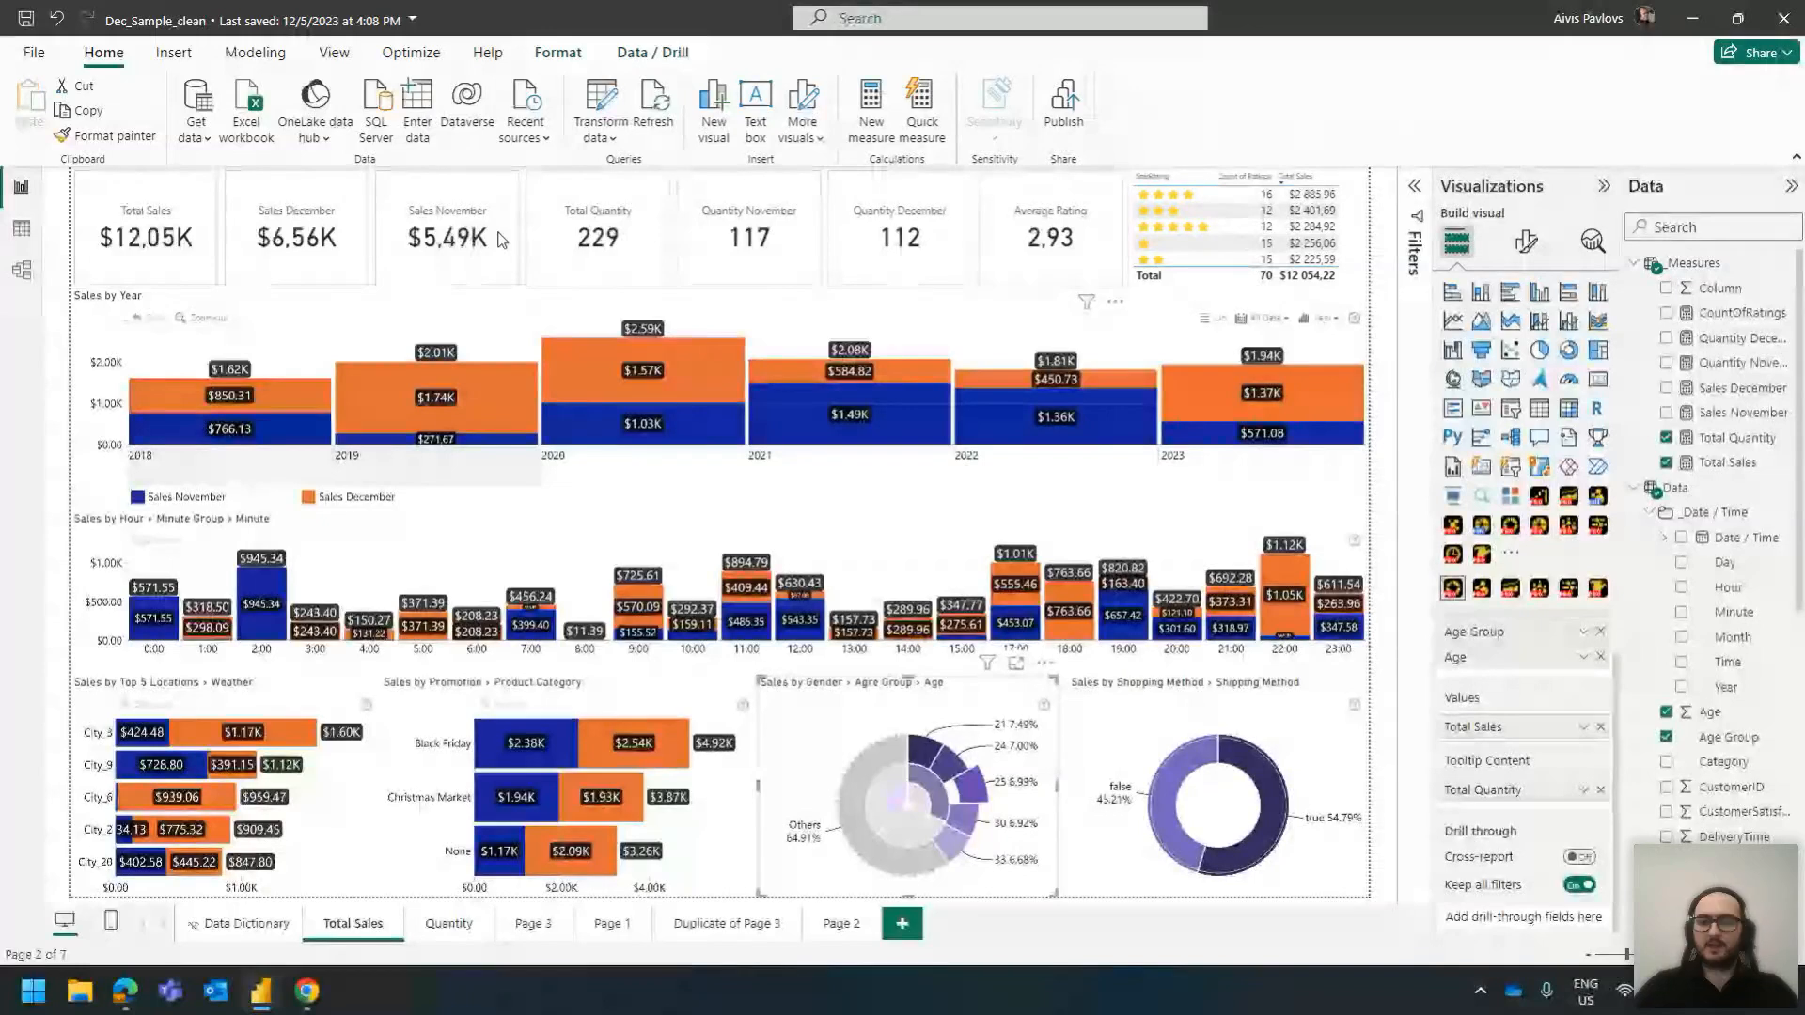
click(1273, 825)
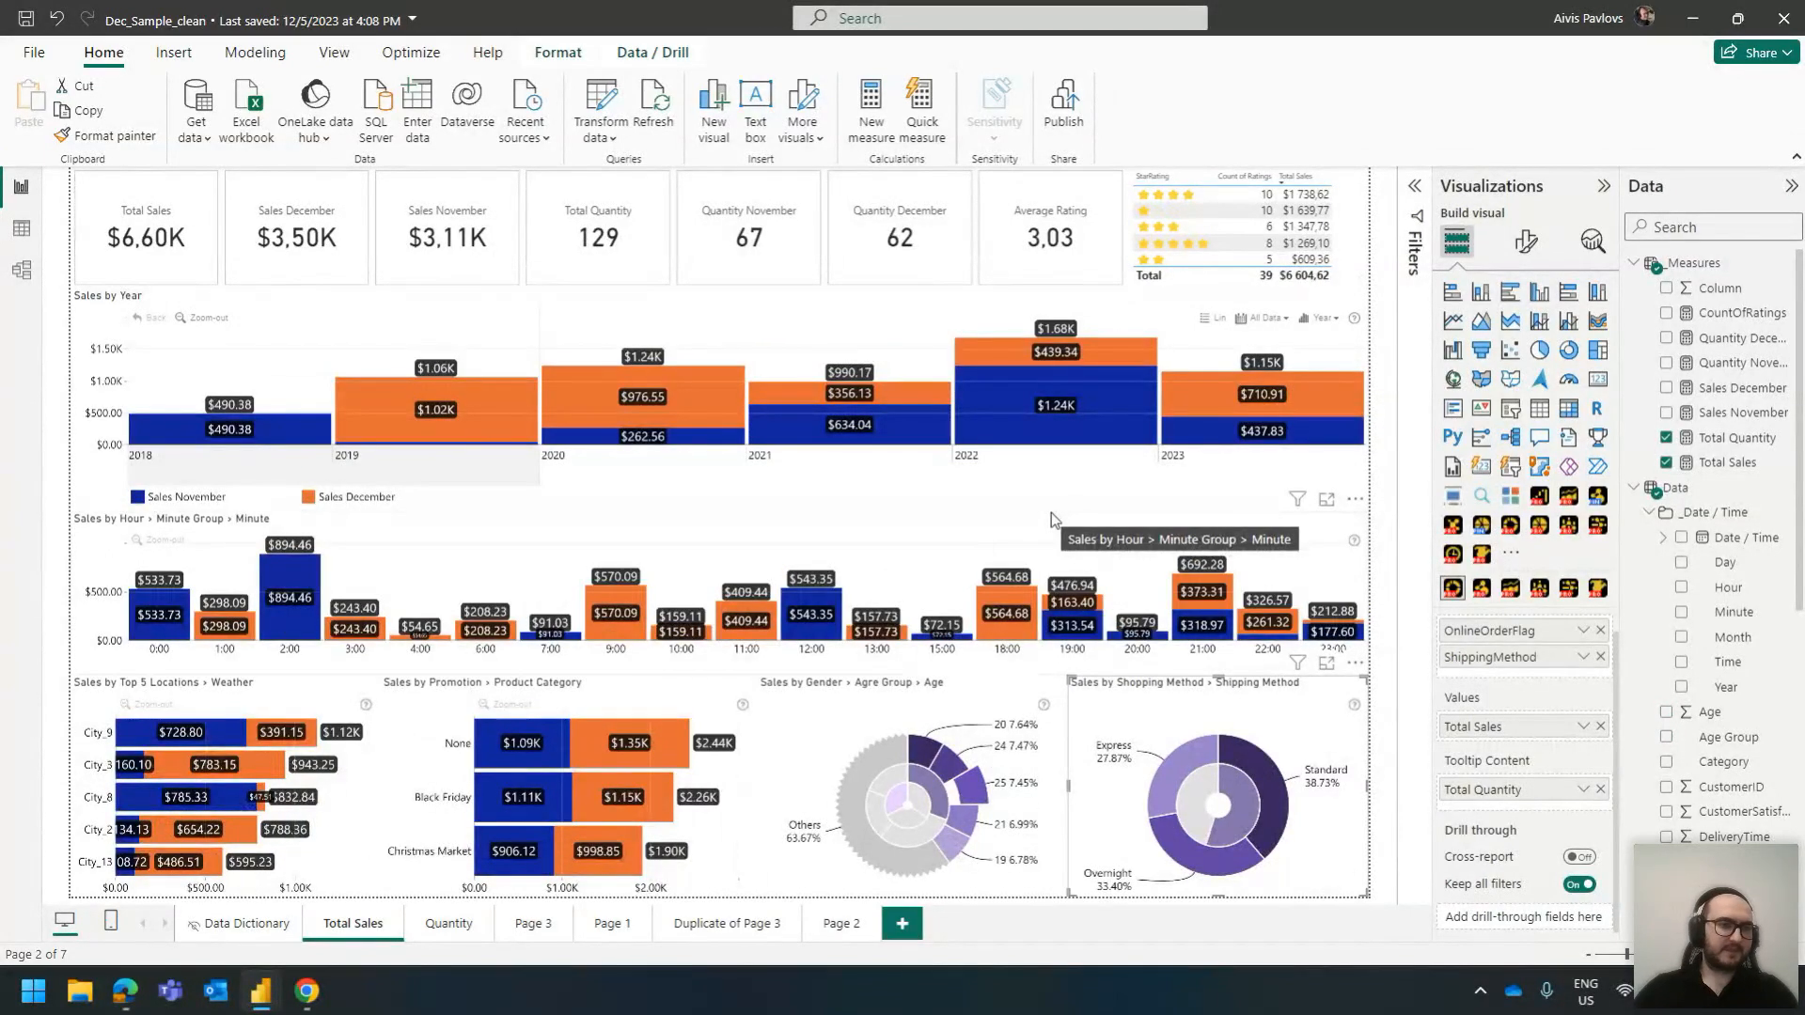
click(96, 306)
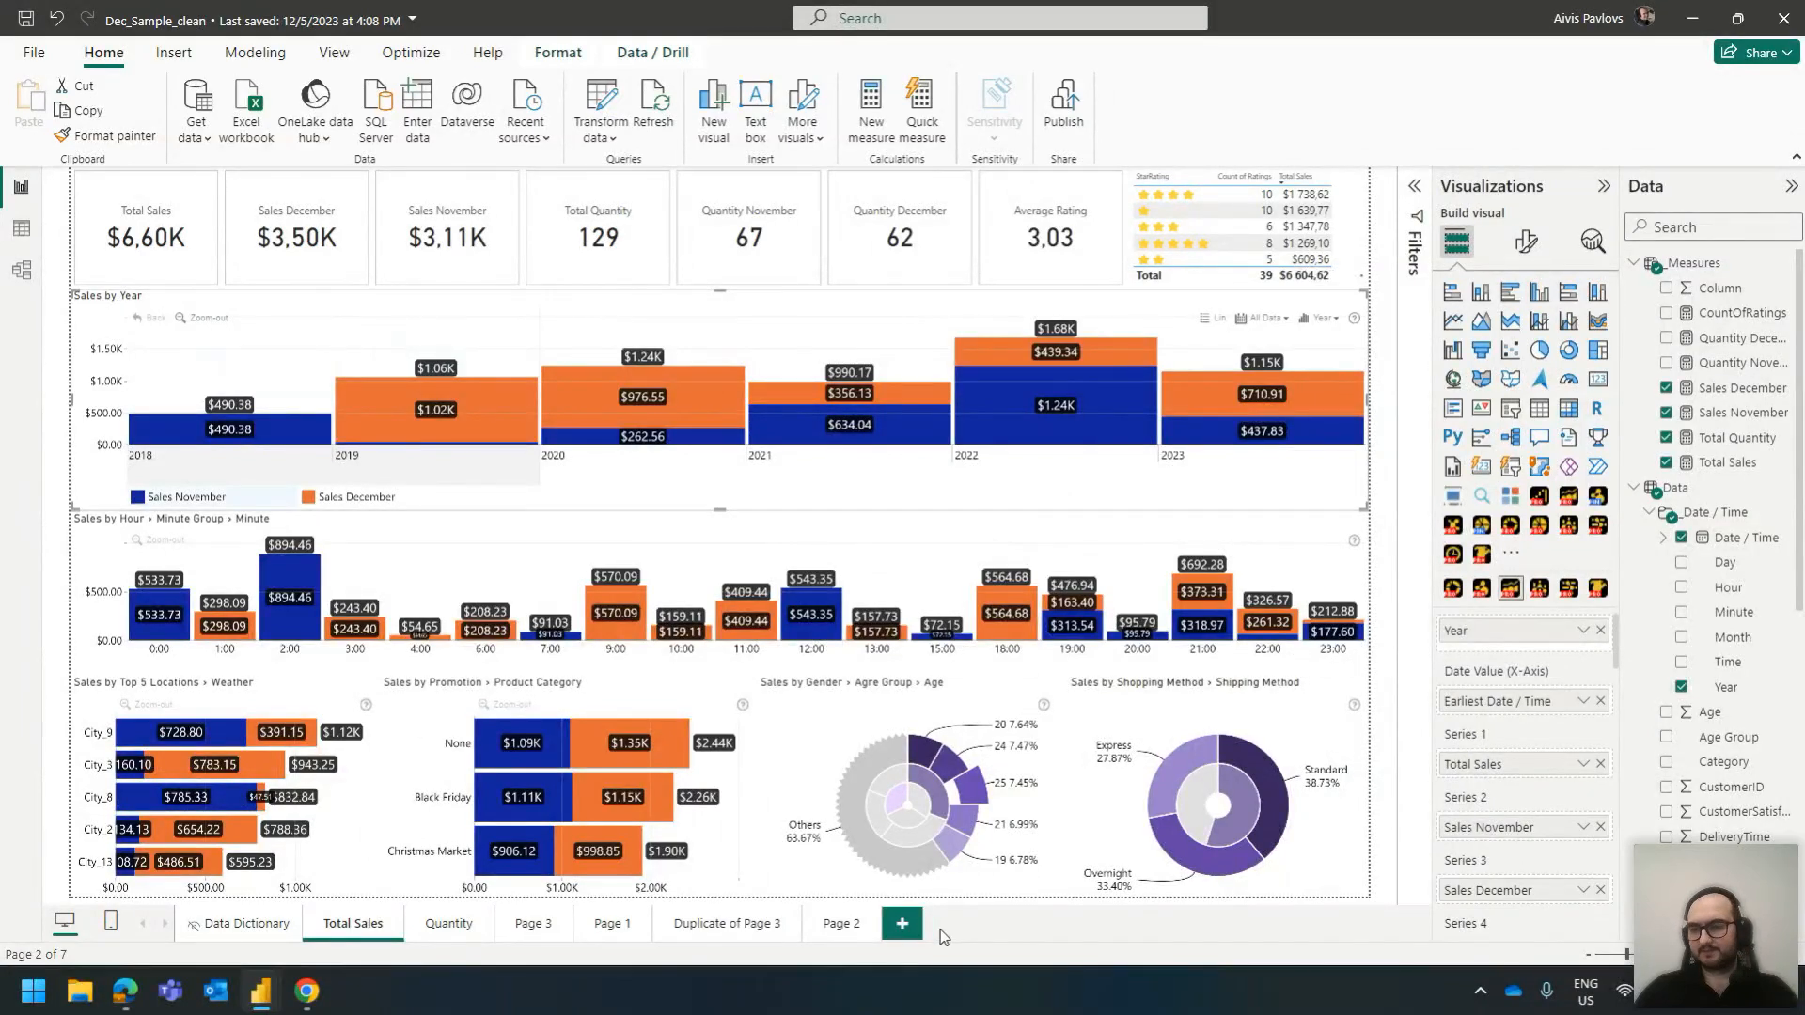
Add a new report page and place a wide Drill Down Timeline PRO visual across its upper half
click(912, 930)
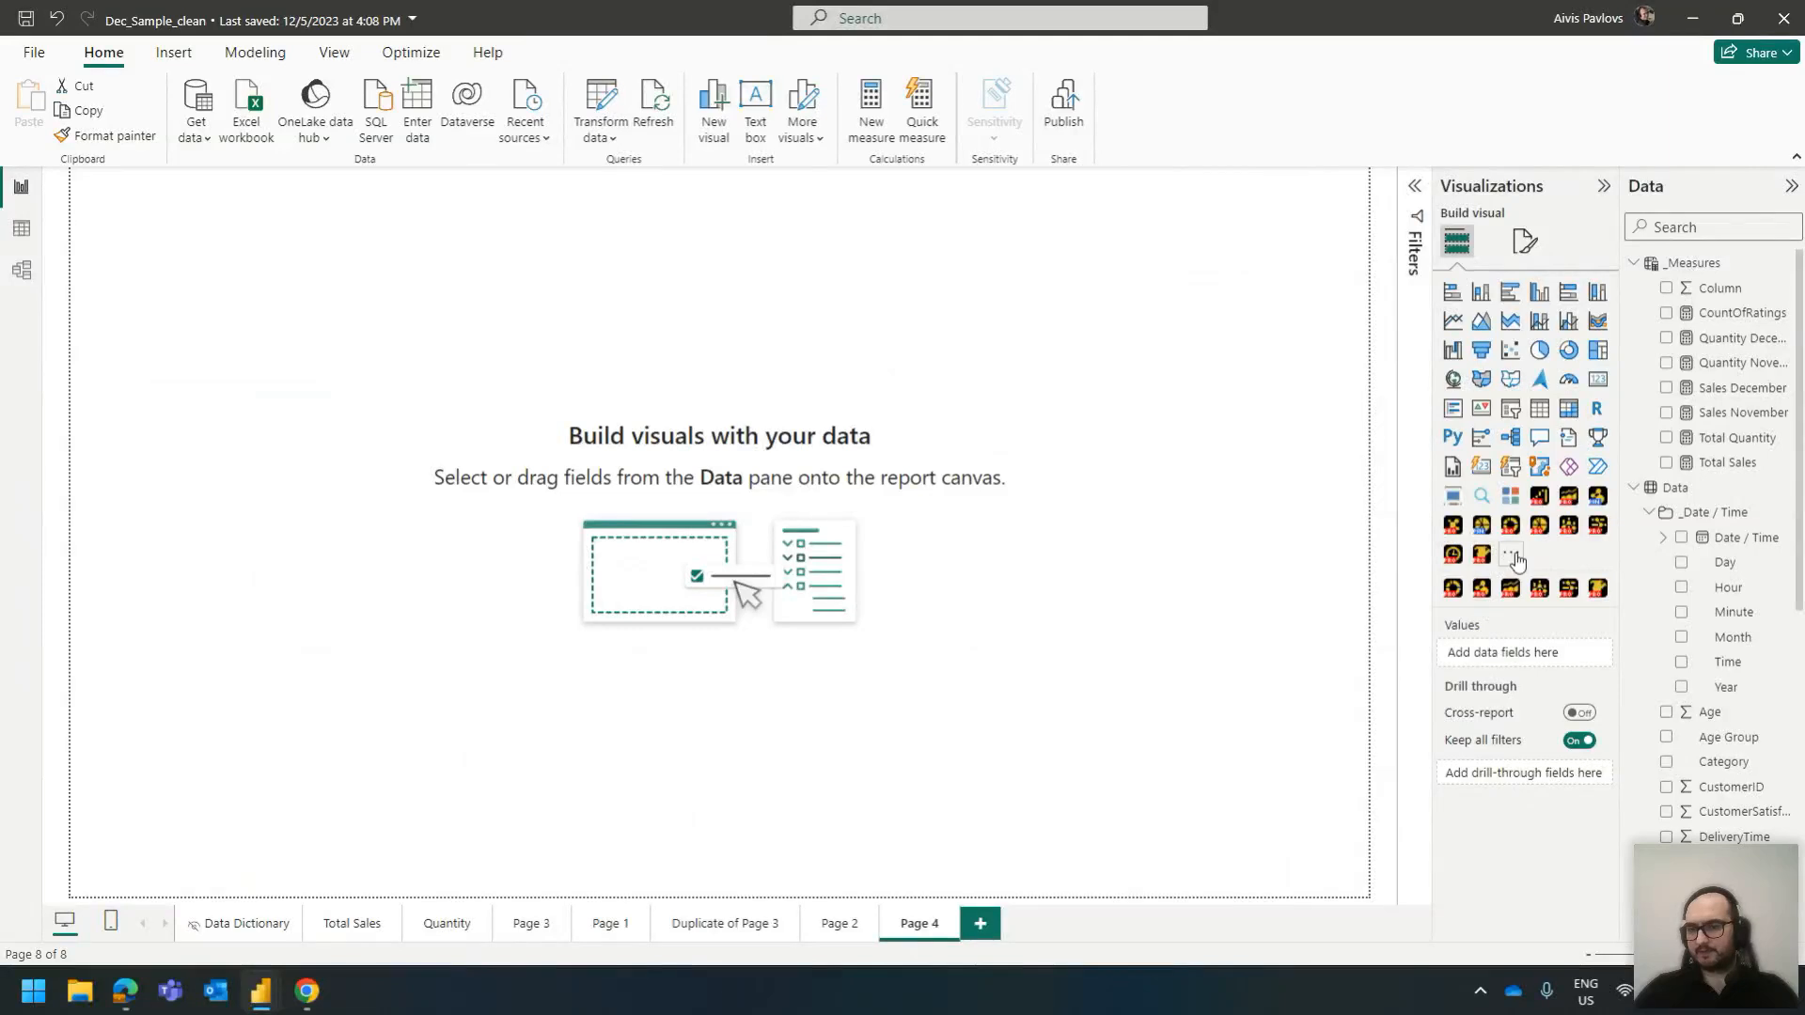
click(1510, 588)
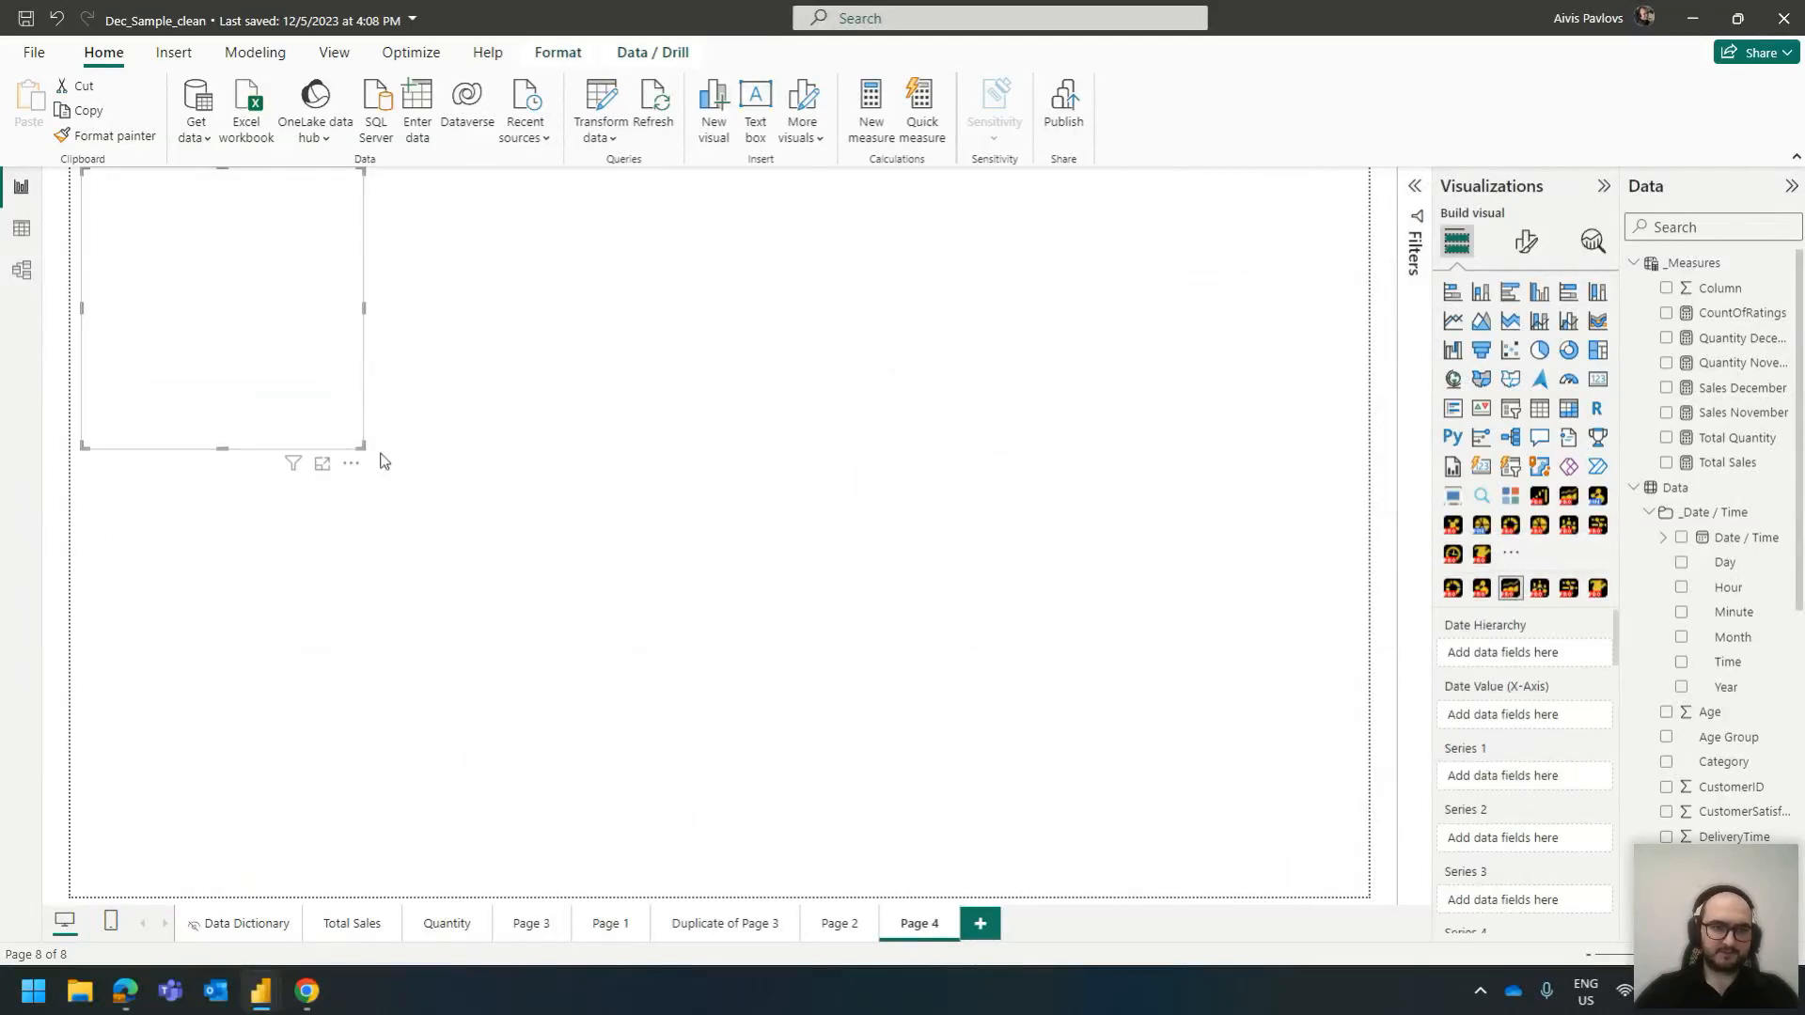
drag(361, 447, 1311, 575)
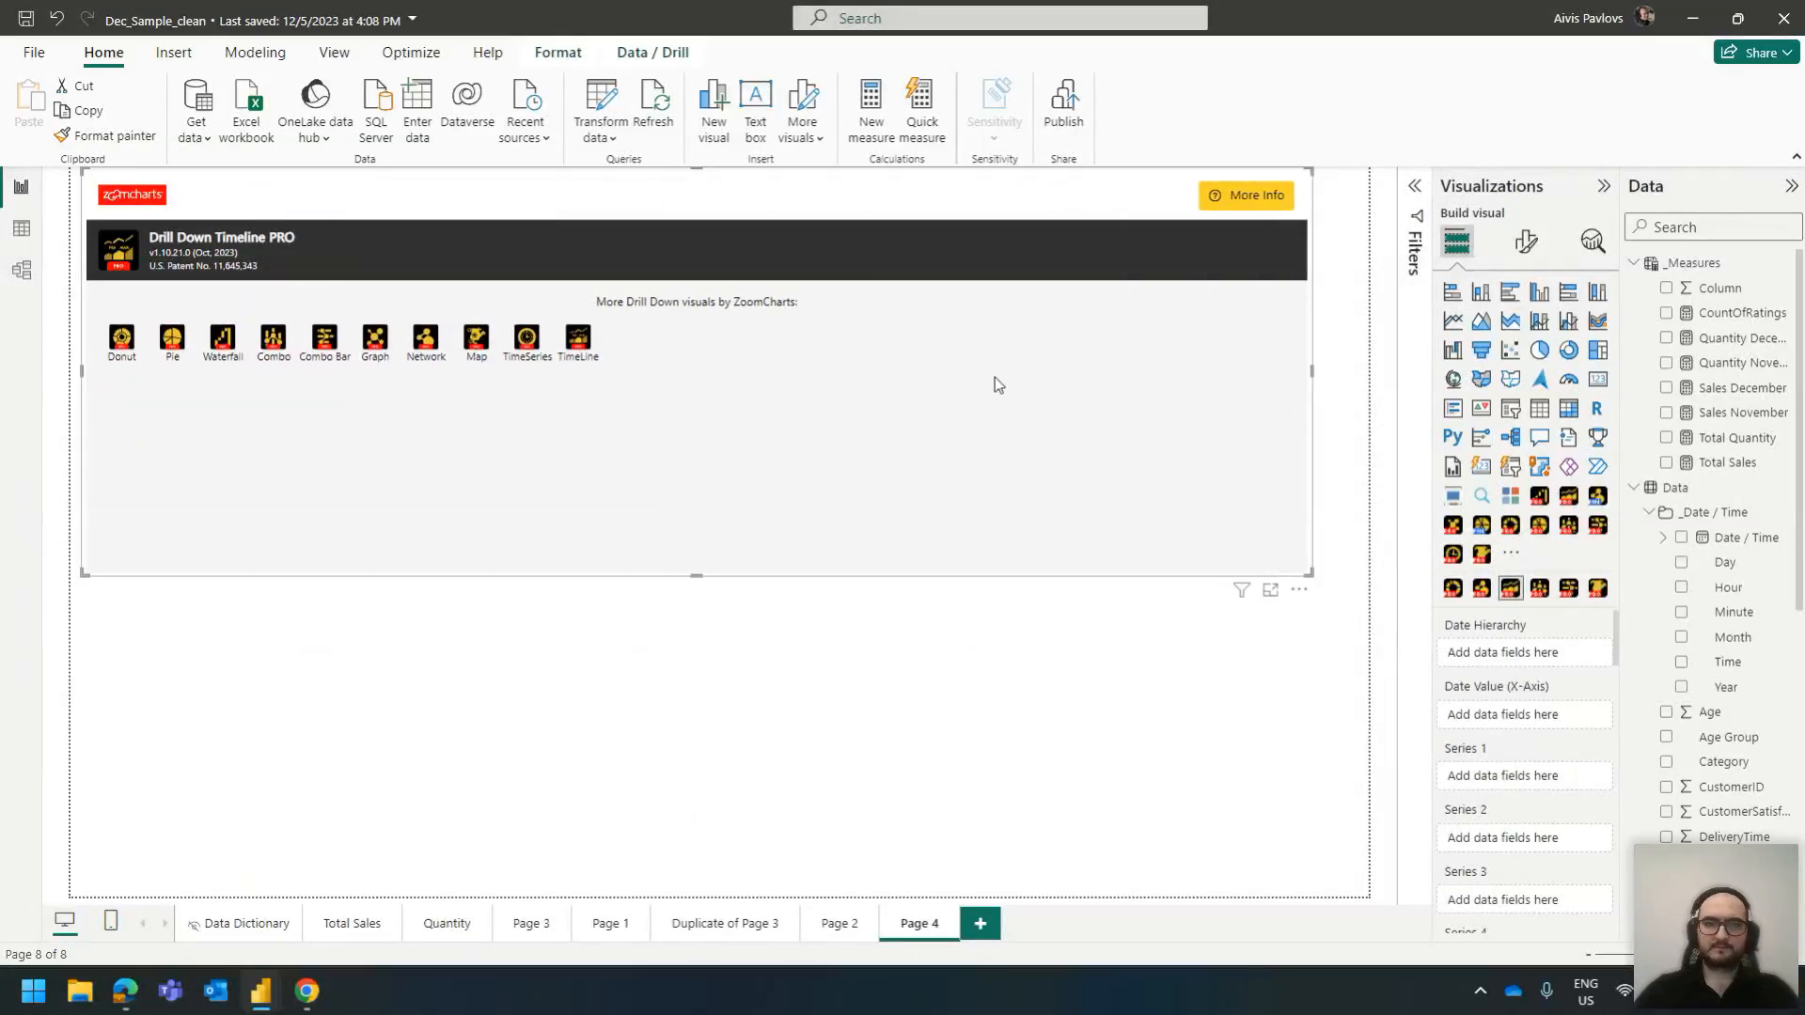
drag(1001, 578, 1031, 613)
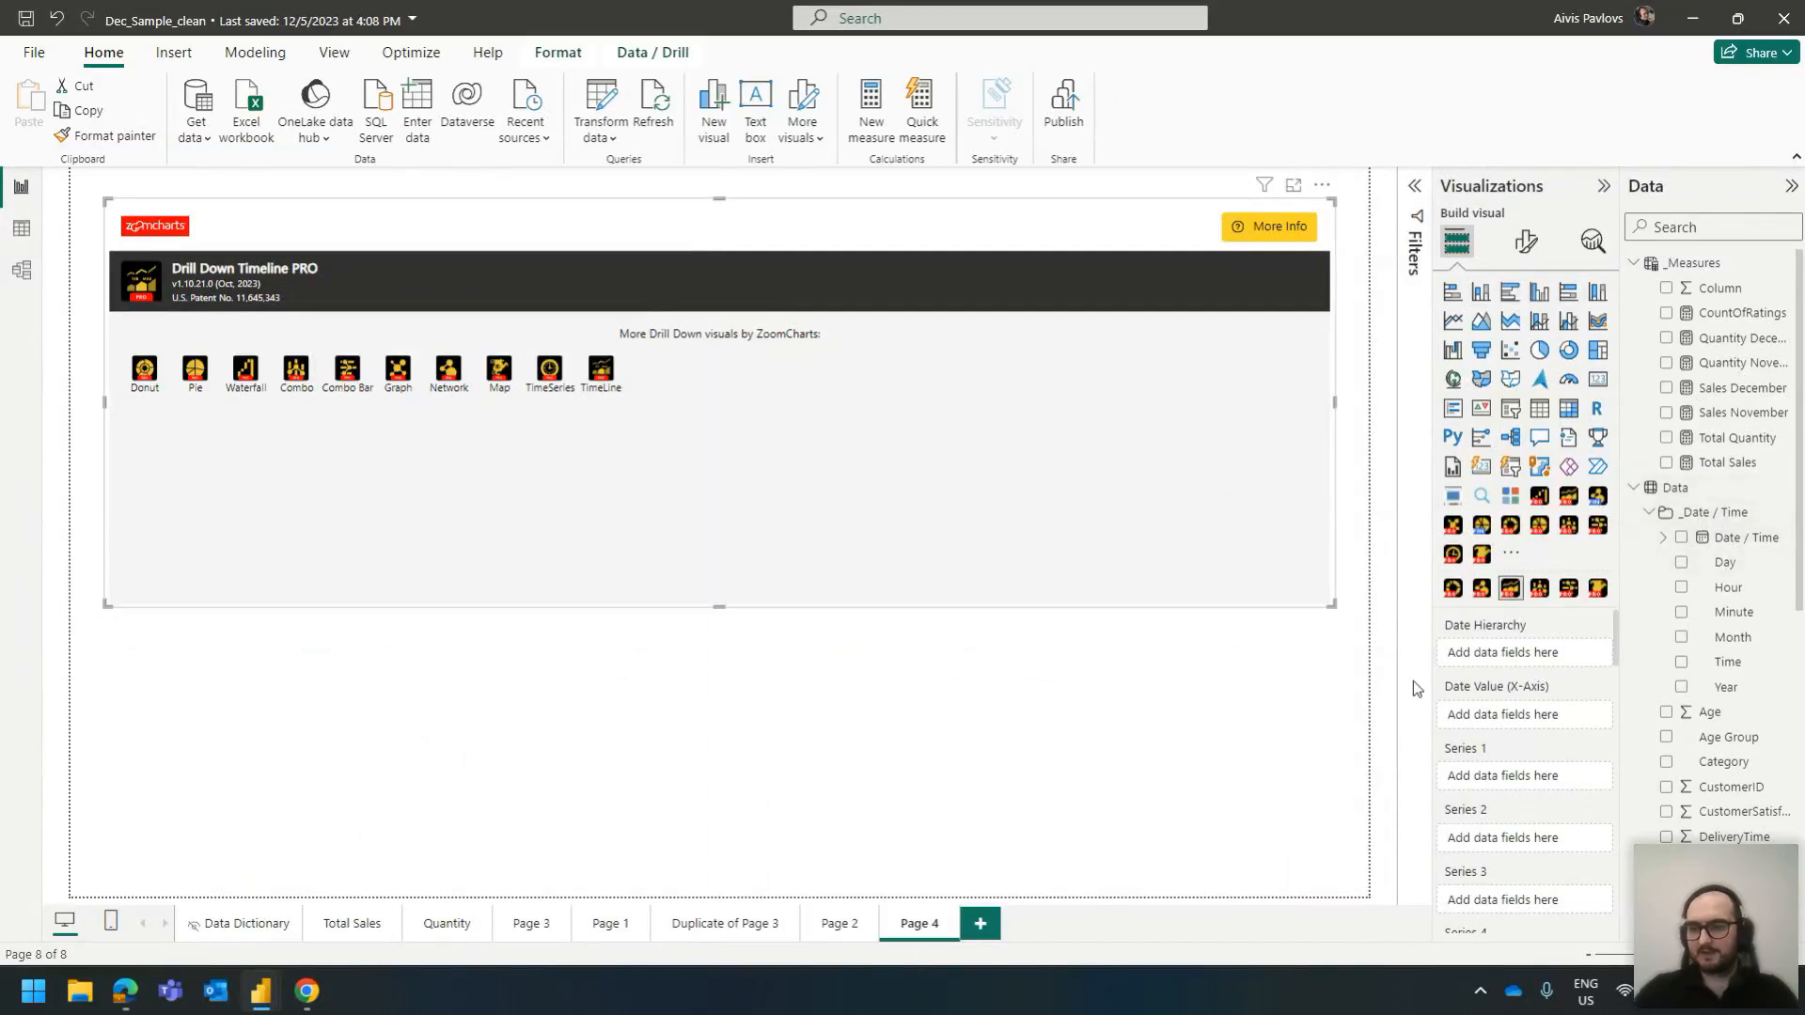
Assign Date / Time to the timeline's Date Hierarchy with only the year level (Gads), and to its Date Value (X-Axis)
drag(1737, 542, 1561, 658)
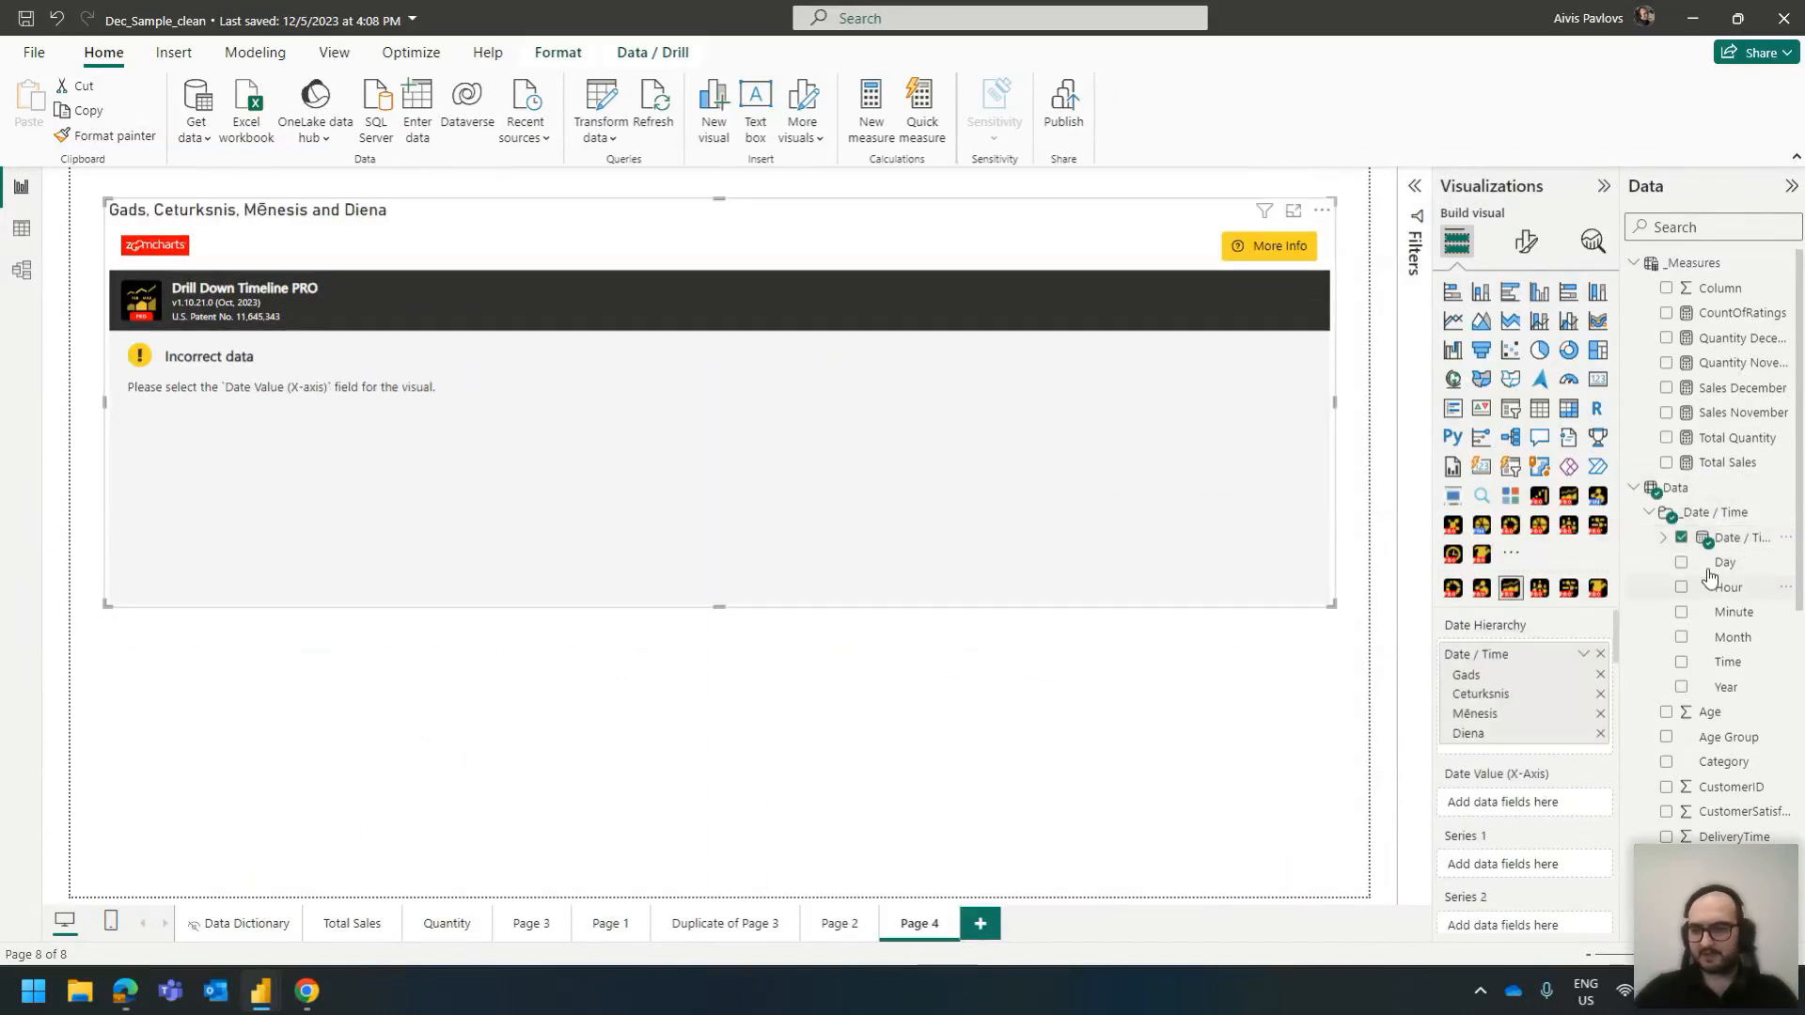
click(1598, 695)
click(1599, 695)
click(1598, 695)
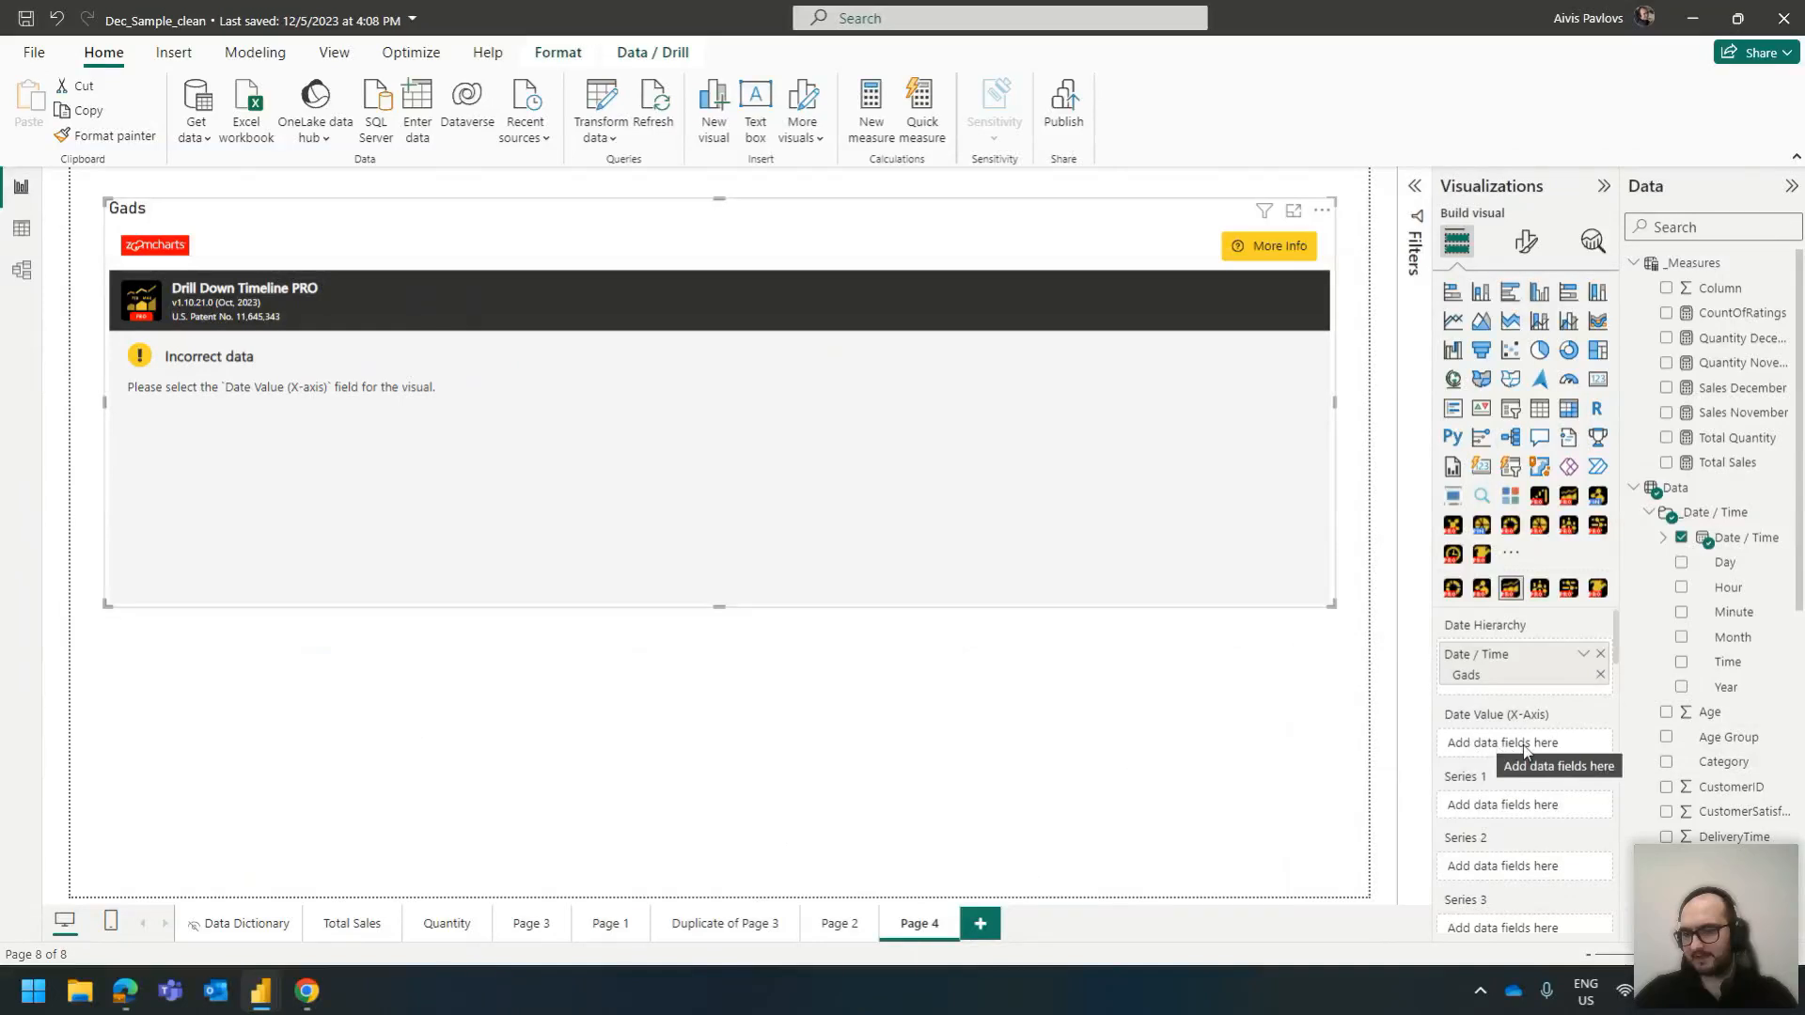
drag(1740, 538, 1509, 755)
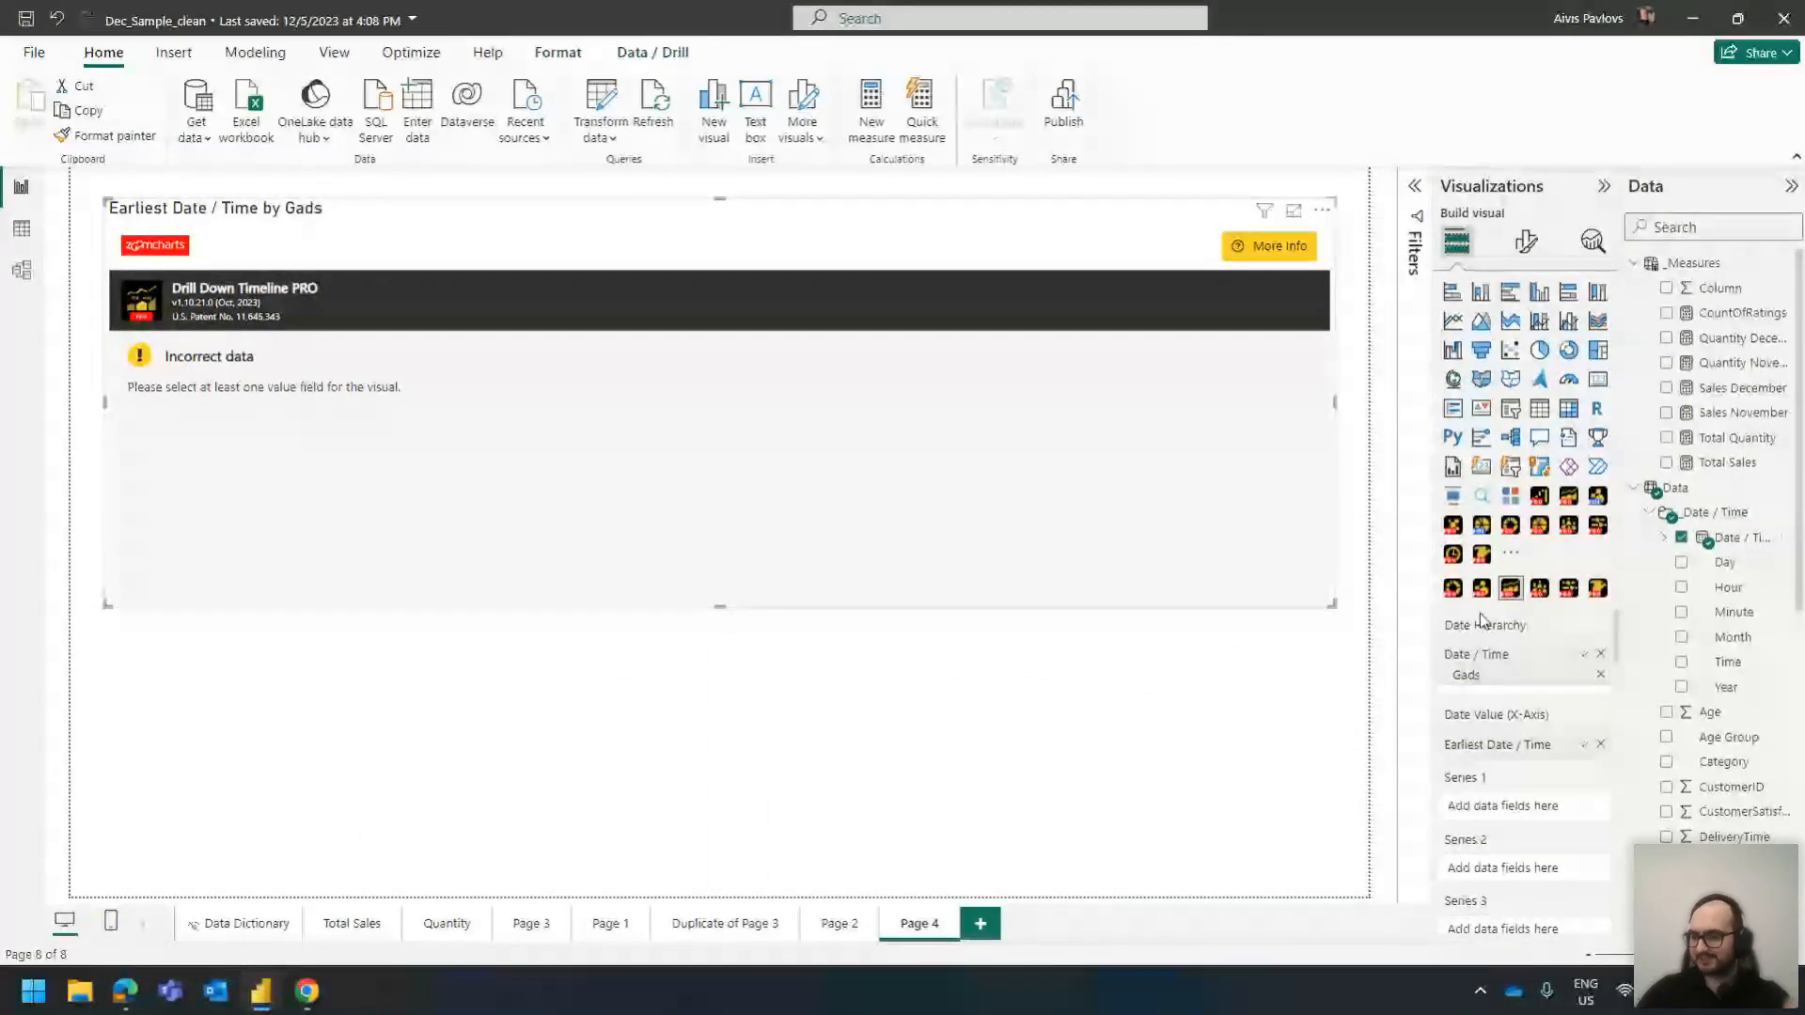
Add Sales December as Series 1 and Sales November as Series 2 of the timeline
mouse_move(1487, 626)
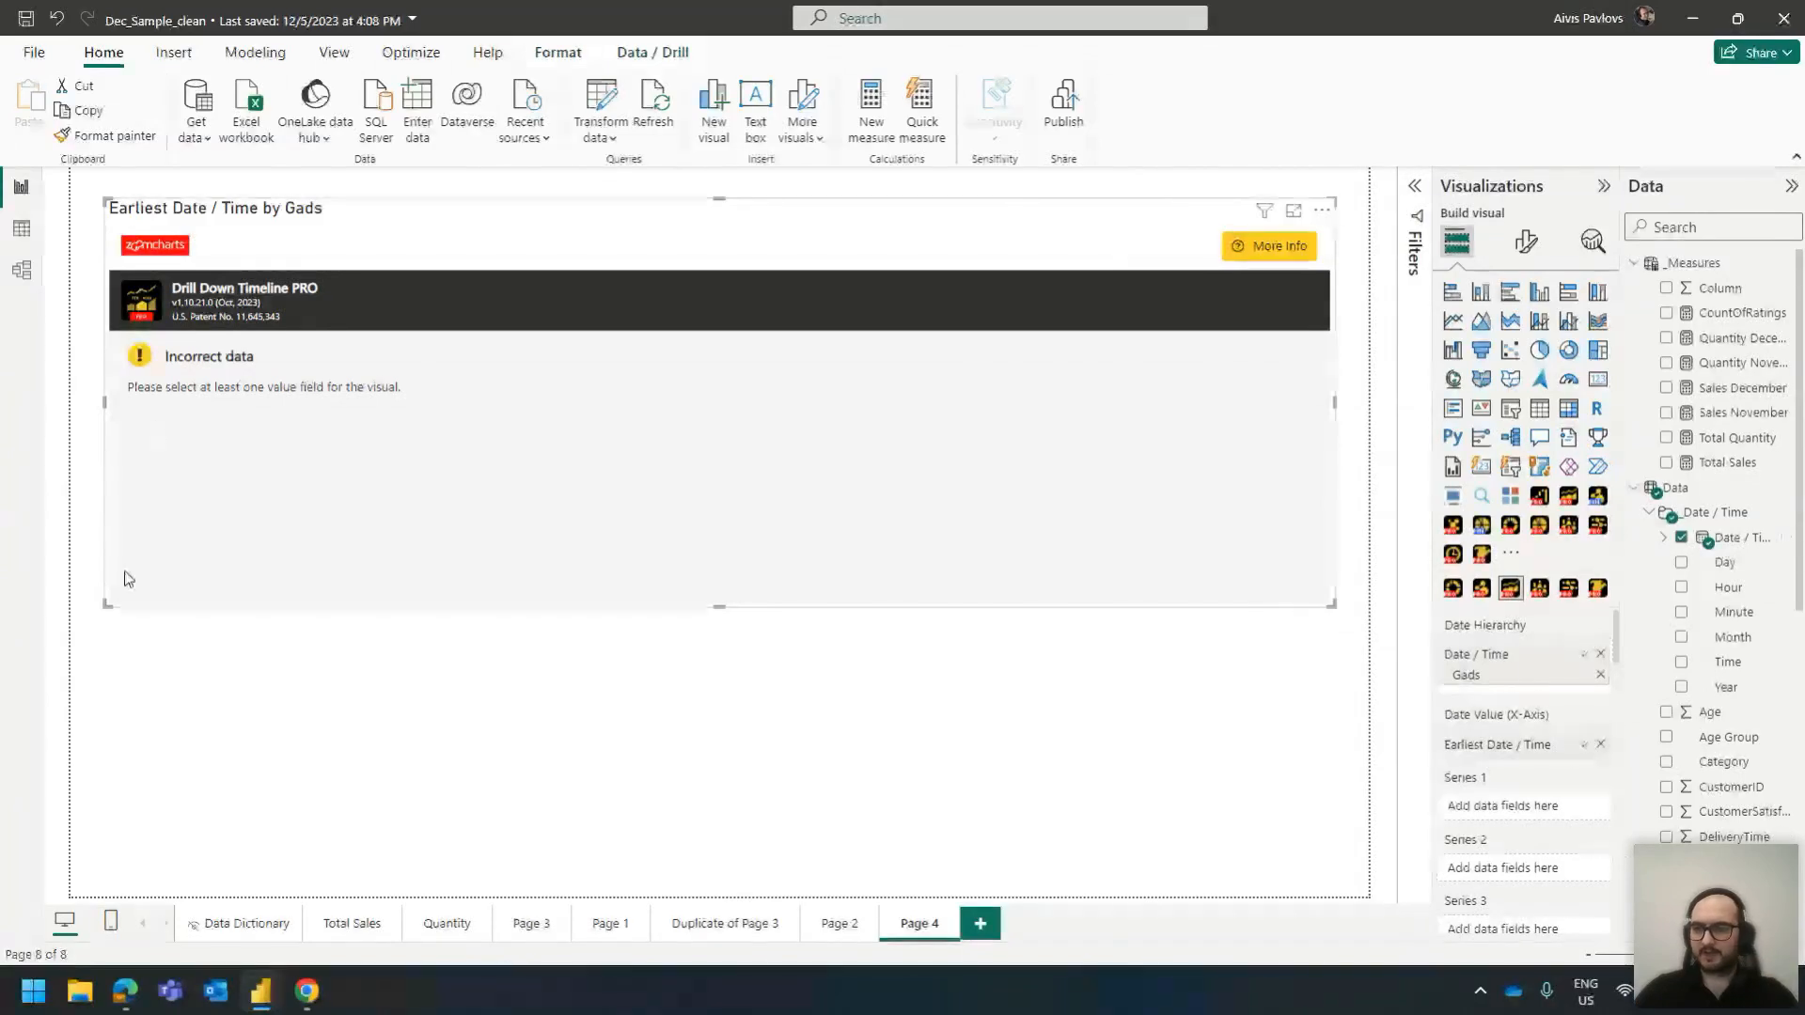
drag(1735, 387, 1514, 806)
drag(1734, 412, 1514, 867)
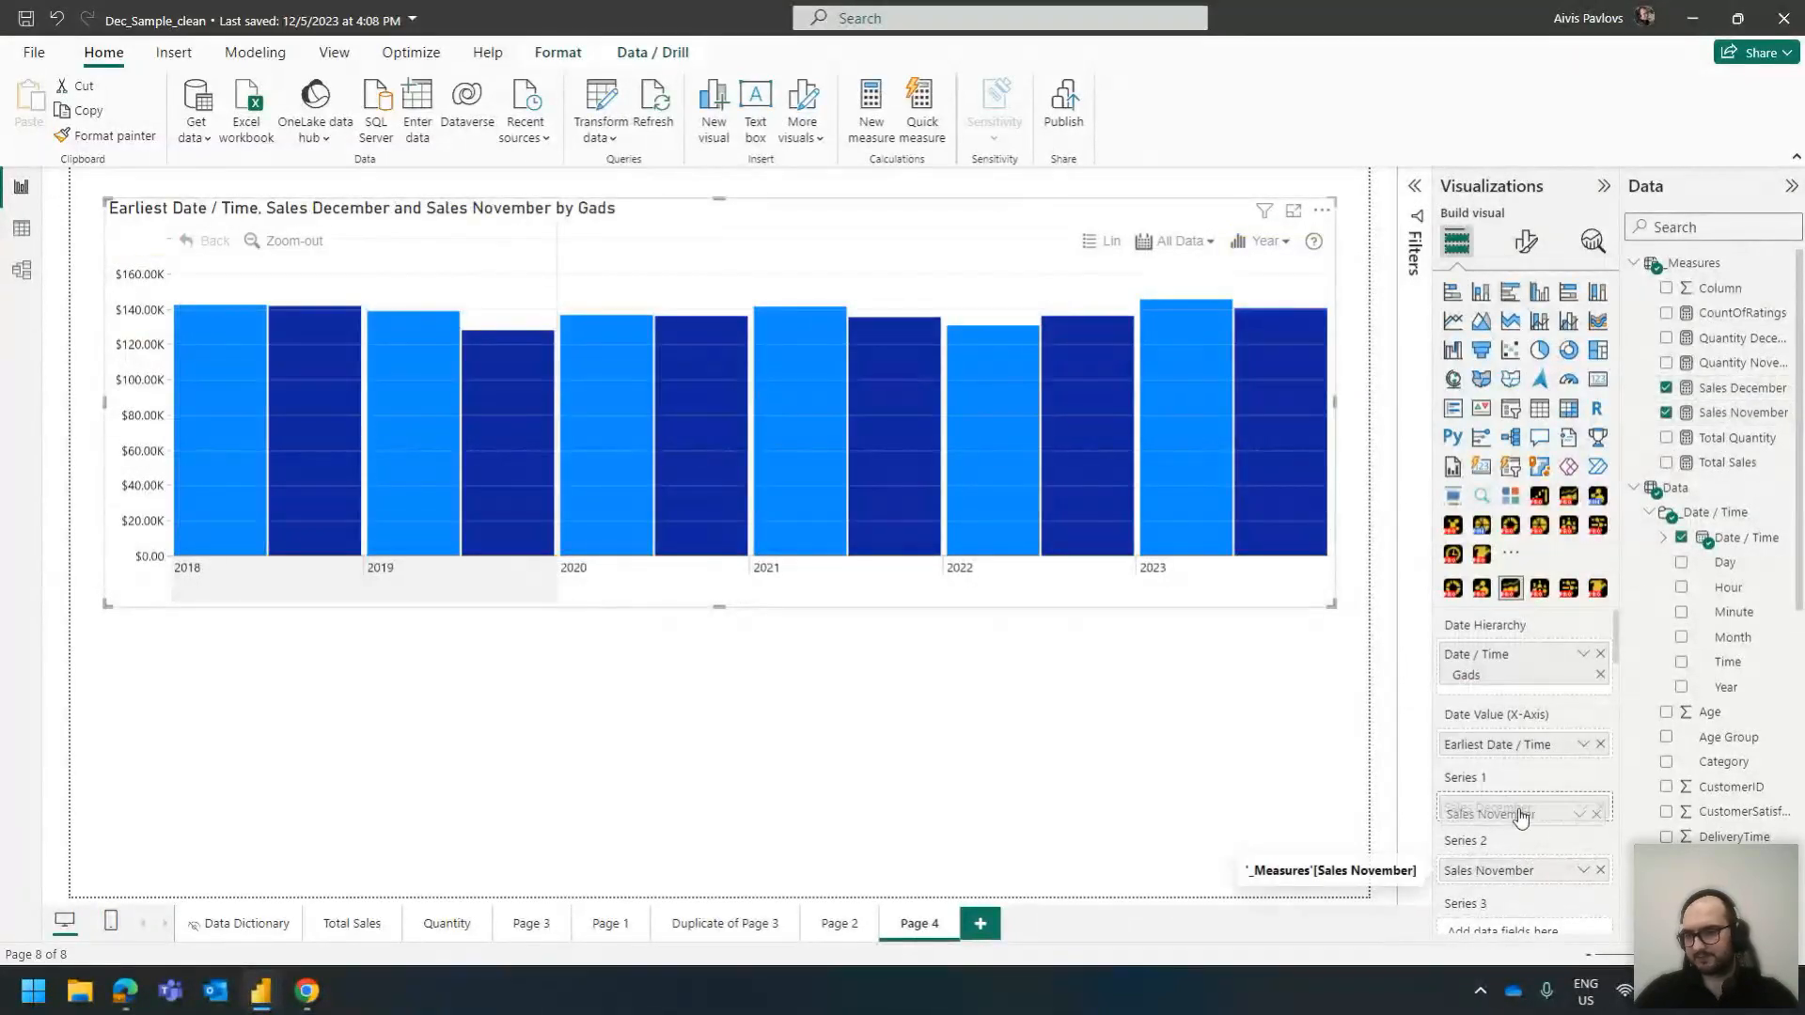
mouse_move(1209, 538)
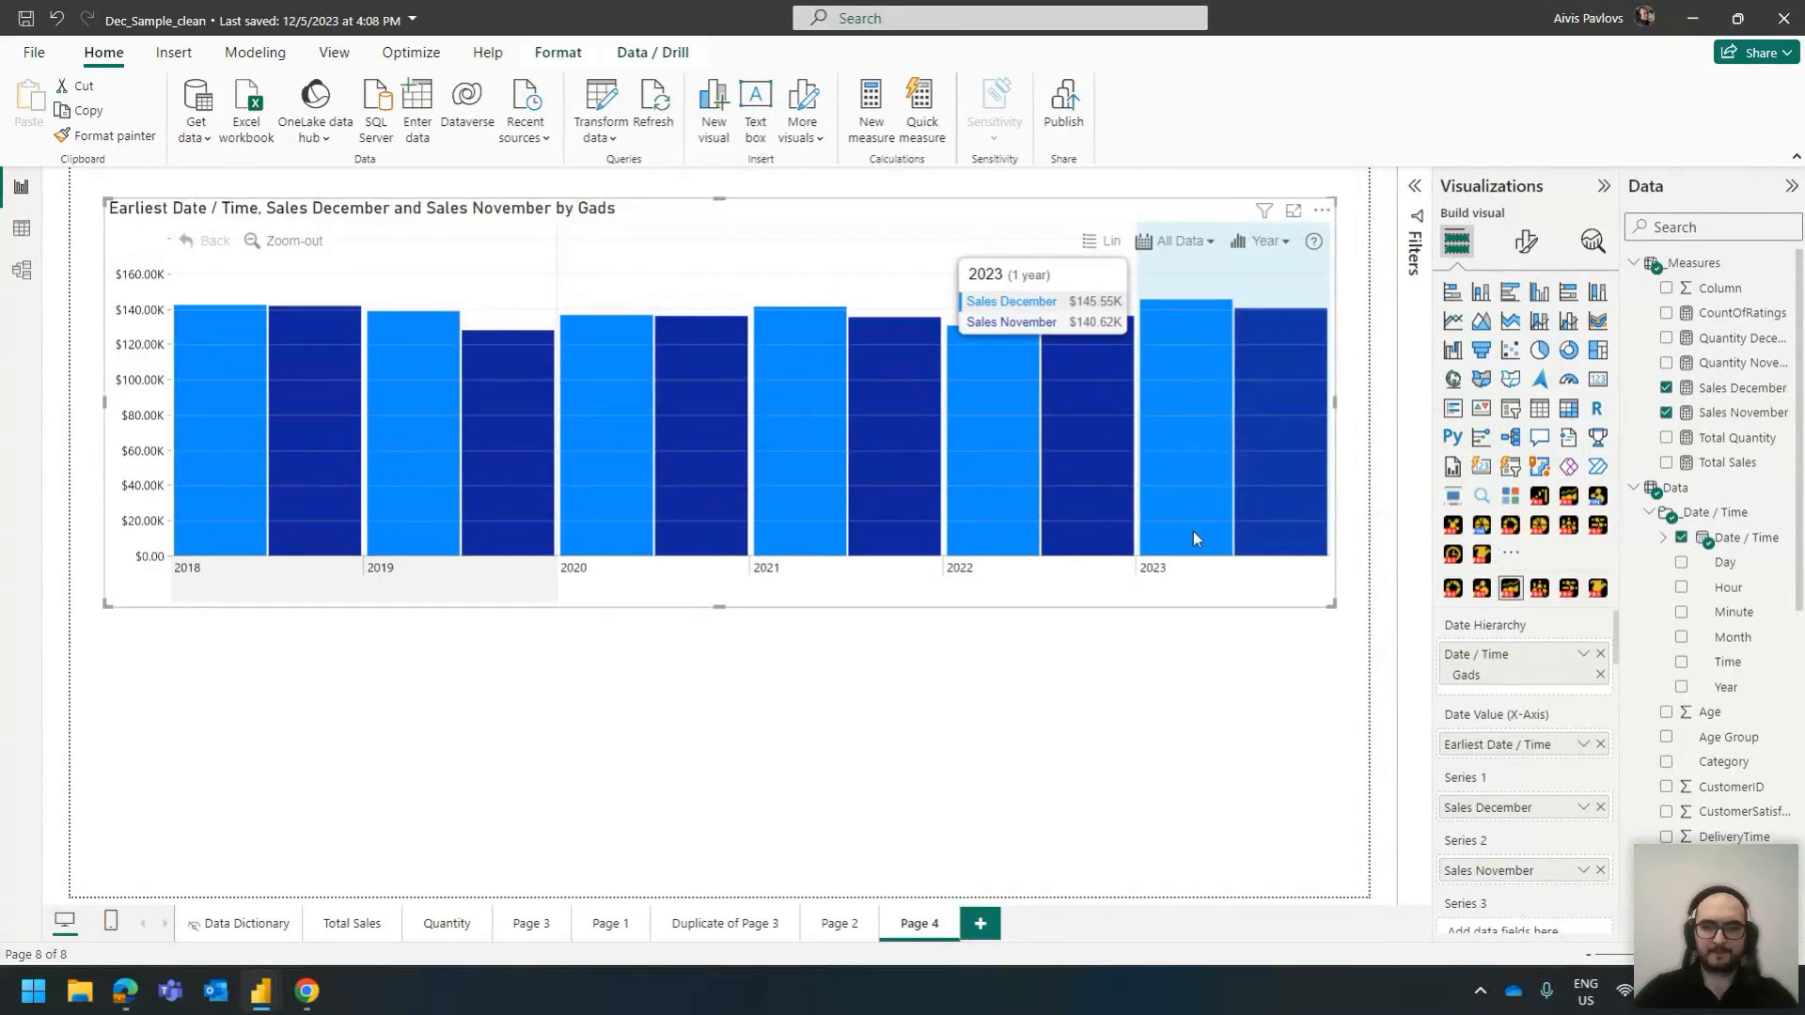
Reorder the timeline's measures so Sales November is Series 1 and Sales December is Series 2
drag(1498, 871, 1502, 814)
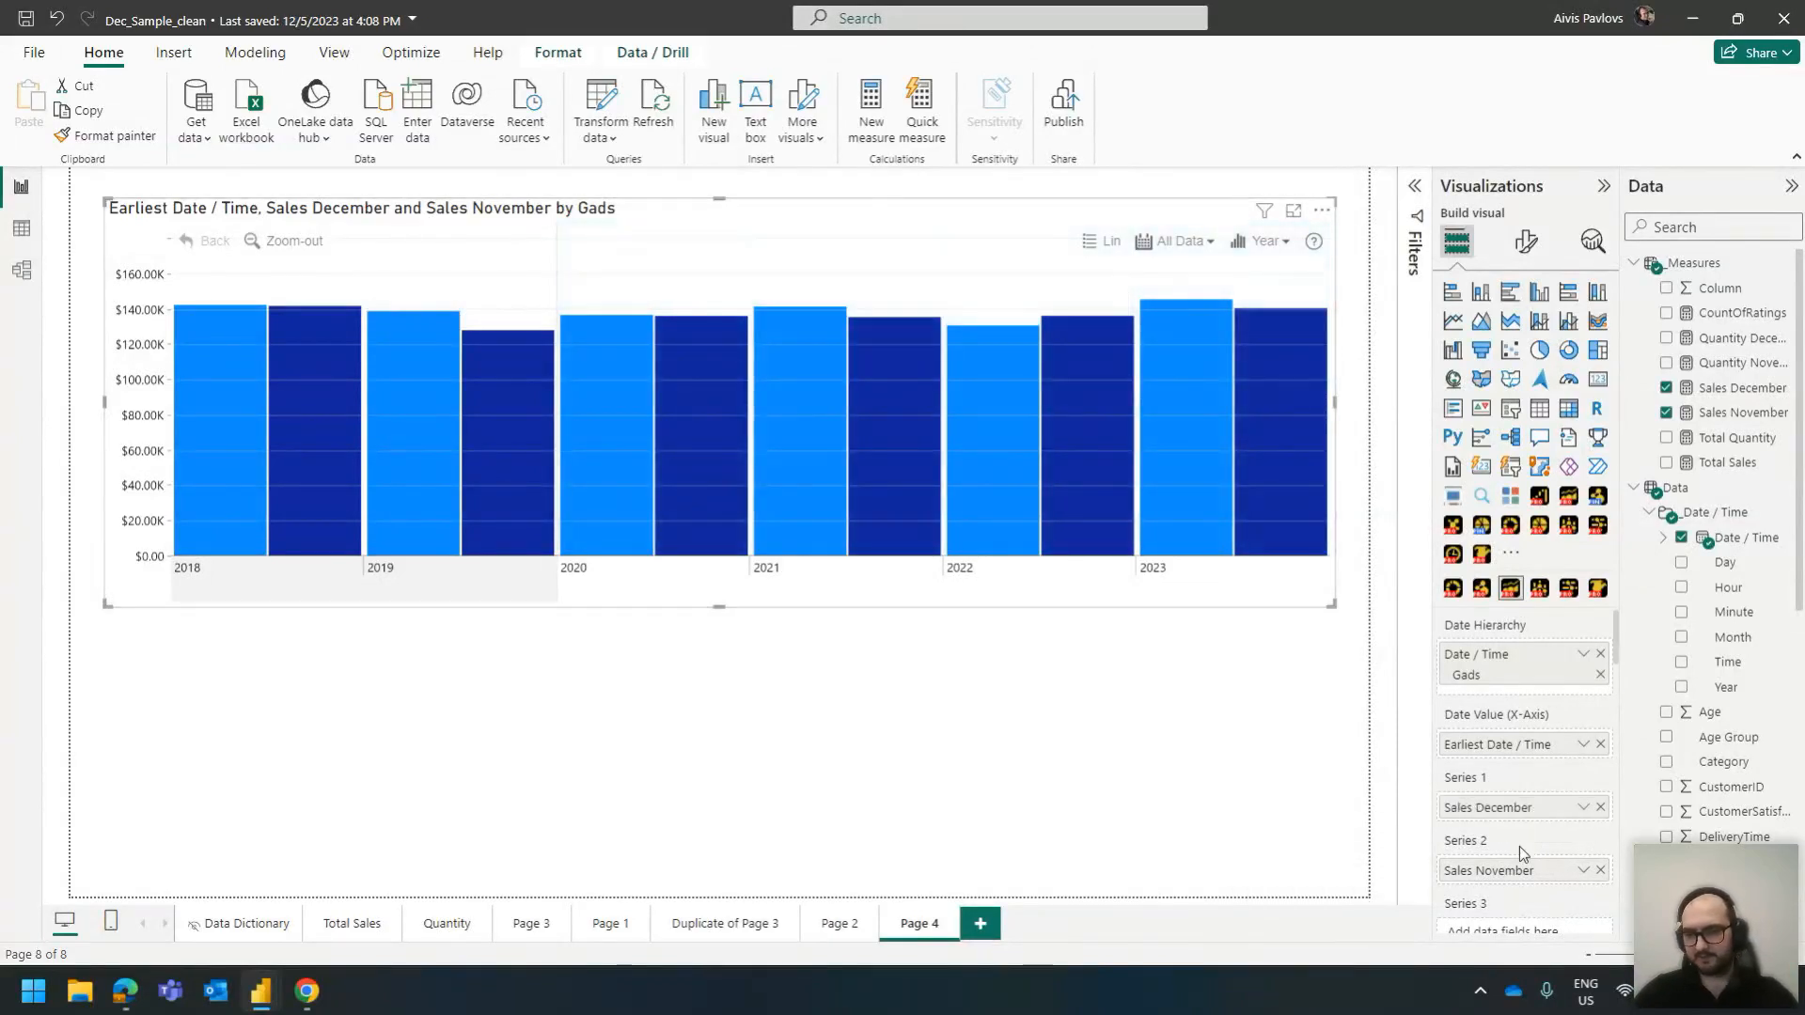
click(1600, 809)
drag(1535, 872, 1537, 817)
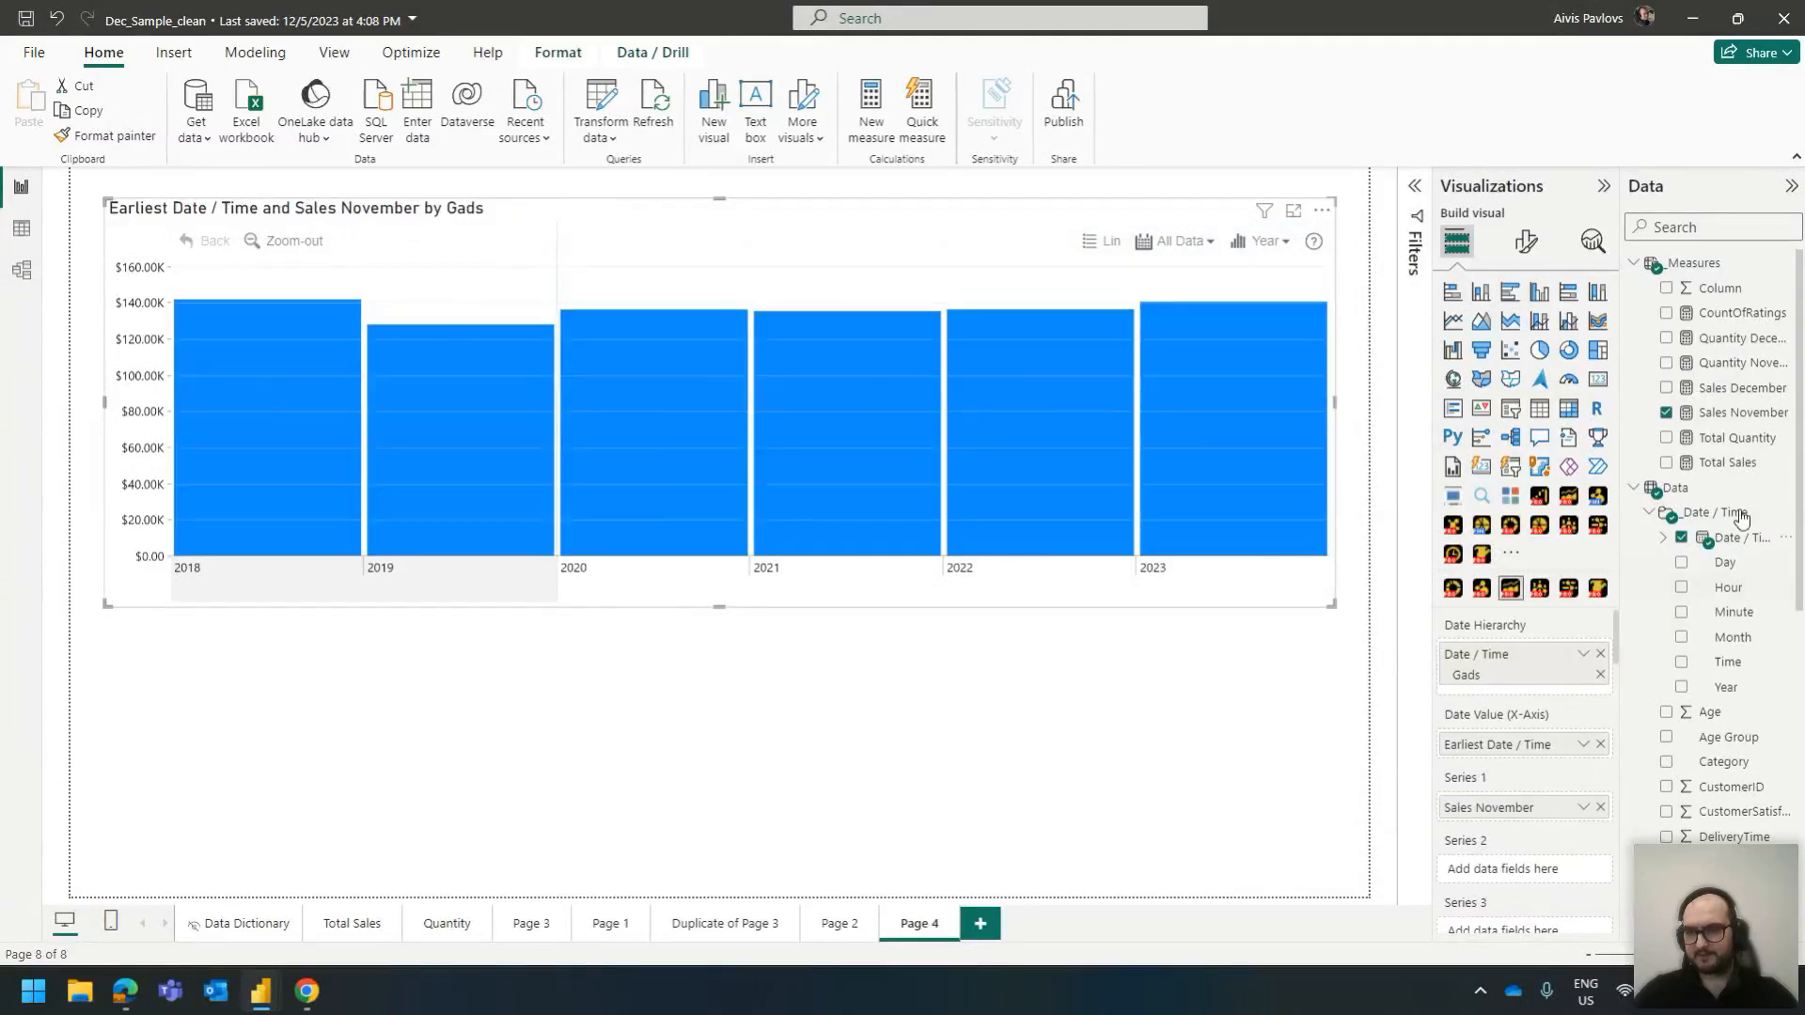
drag(1757, 389, 1543, 874)
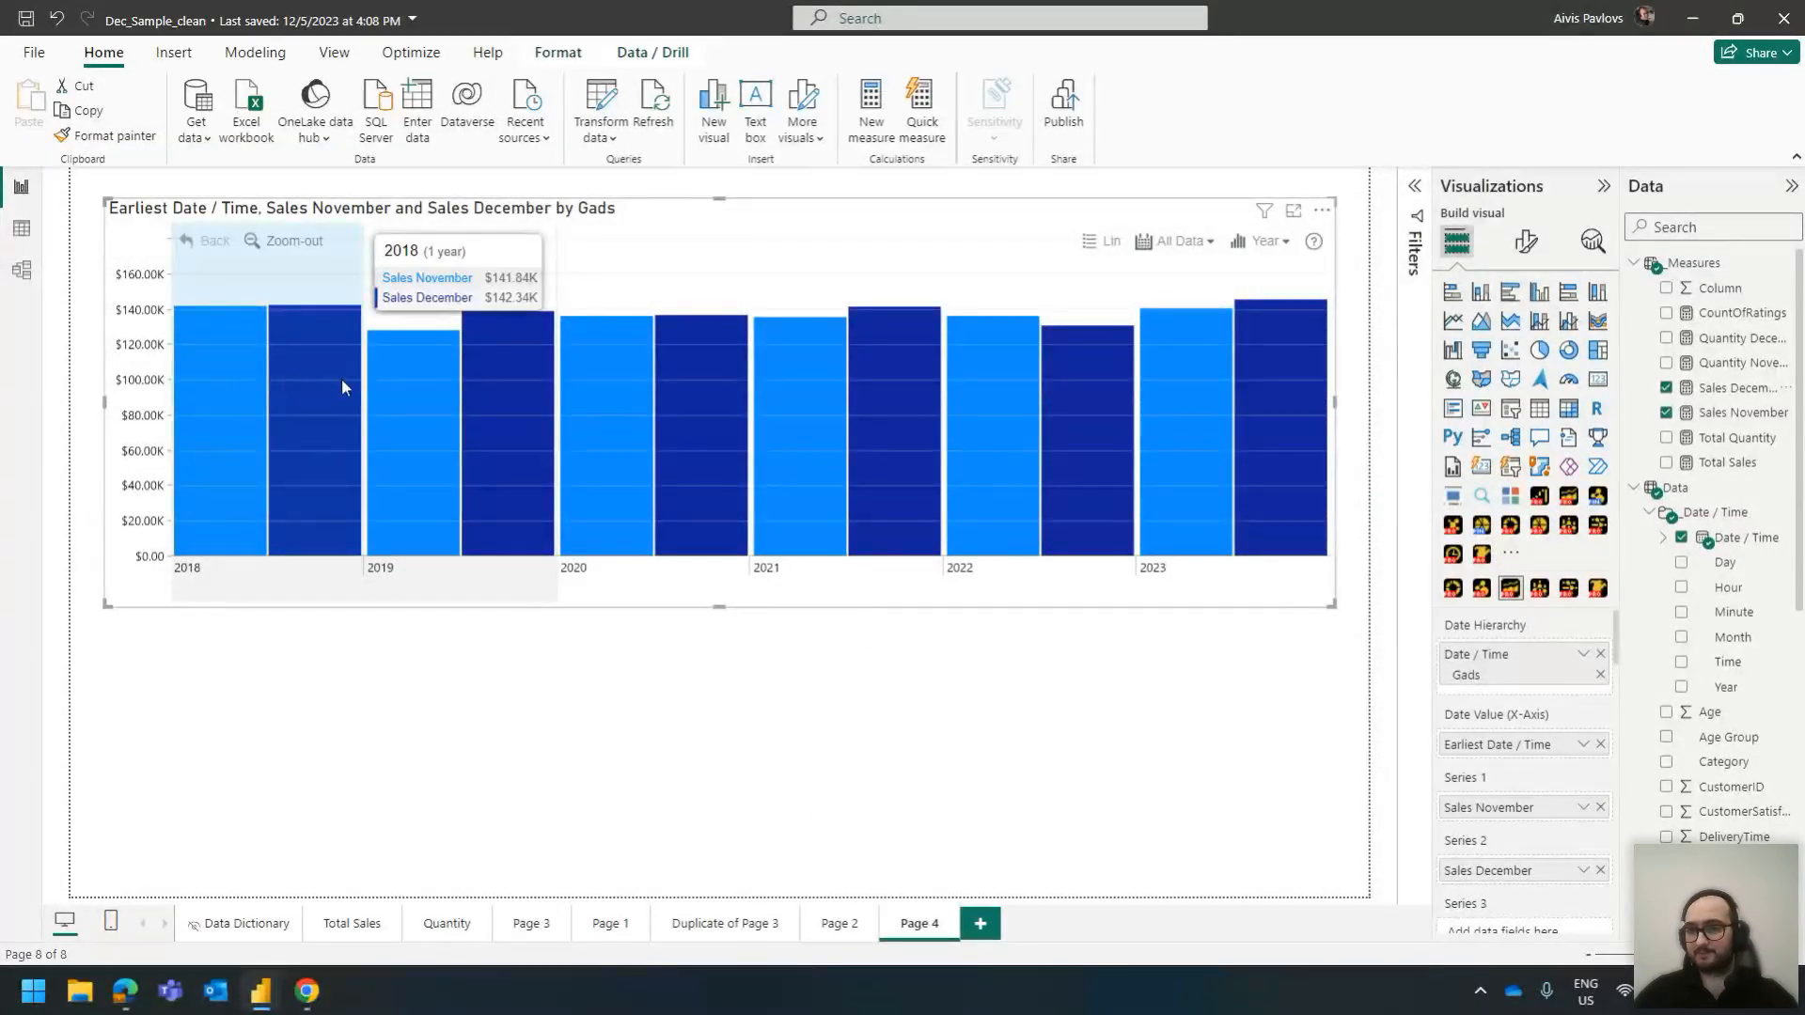
Enable Series Defaults in the timeline's formatting and set the series display to Stacked
click(1525, 246)
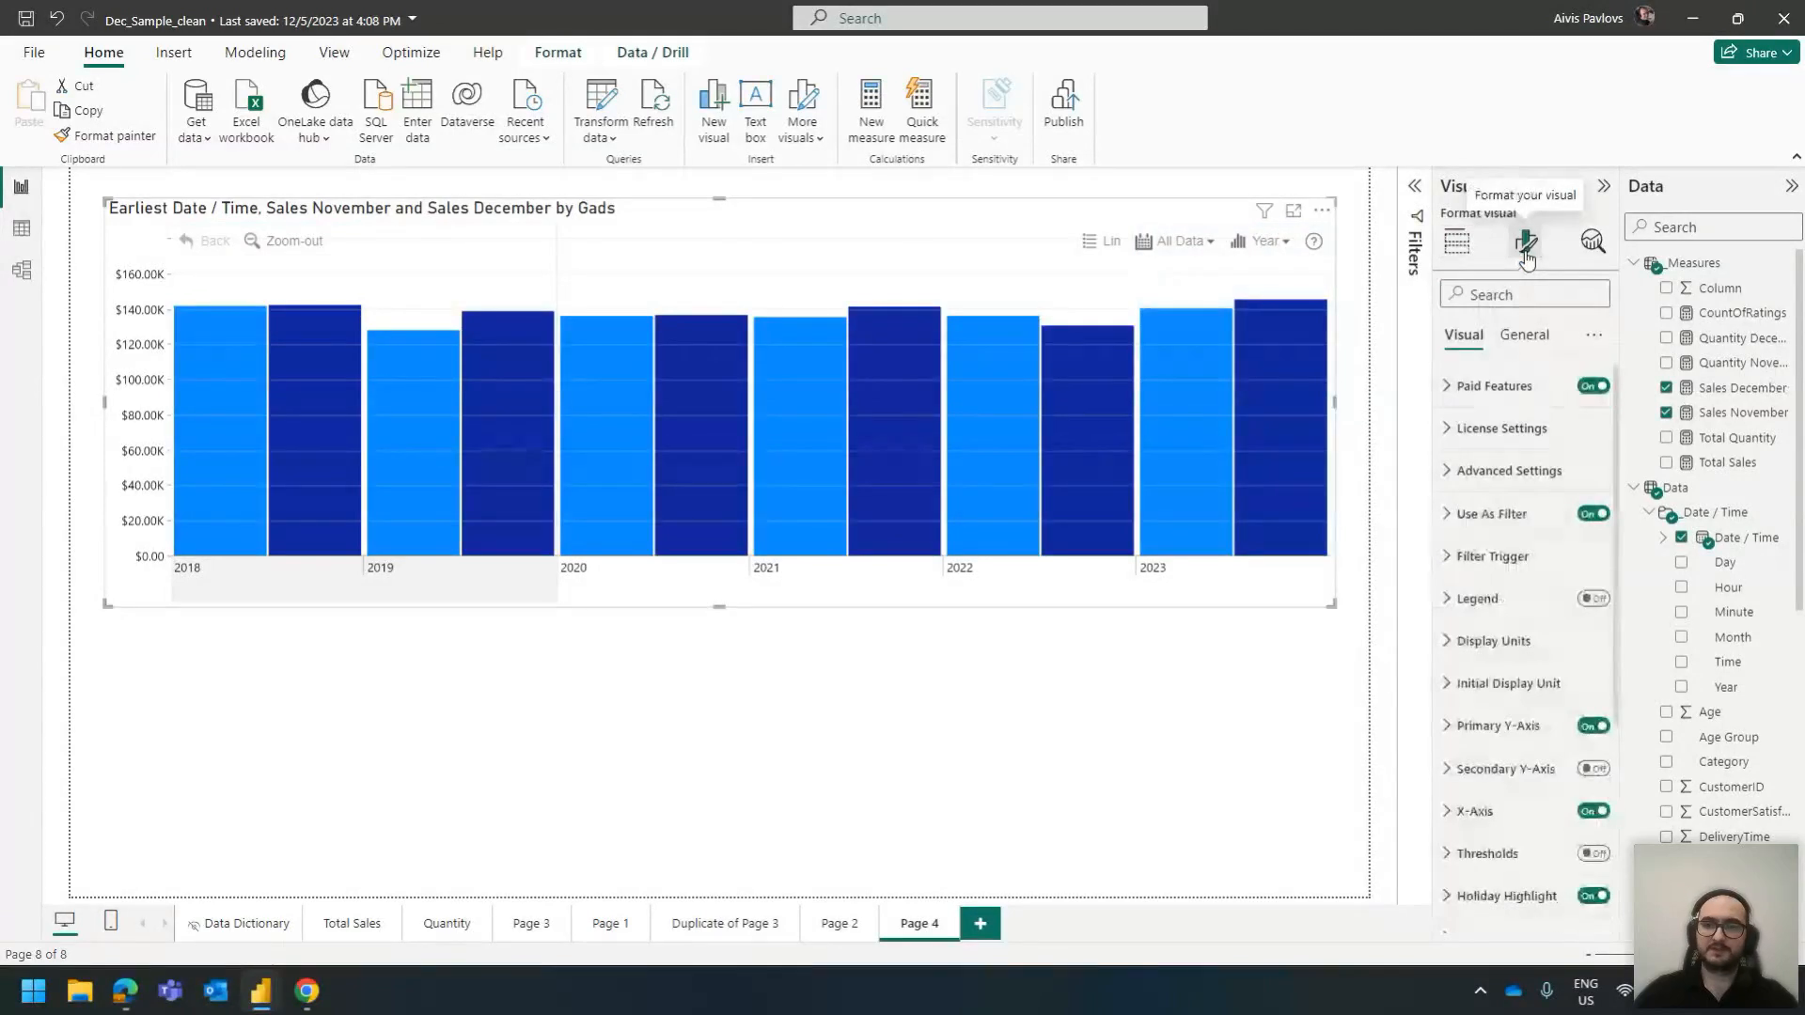
scroll(1513, 454, down, 2)
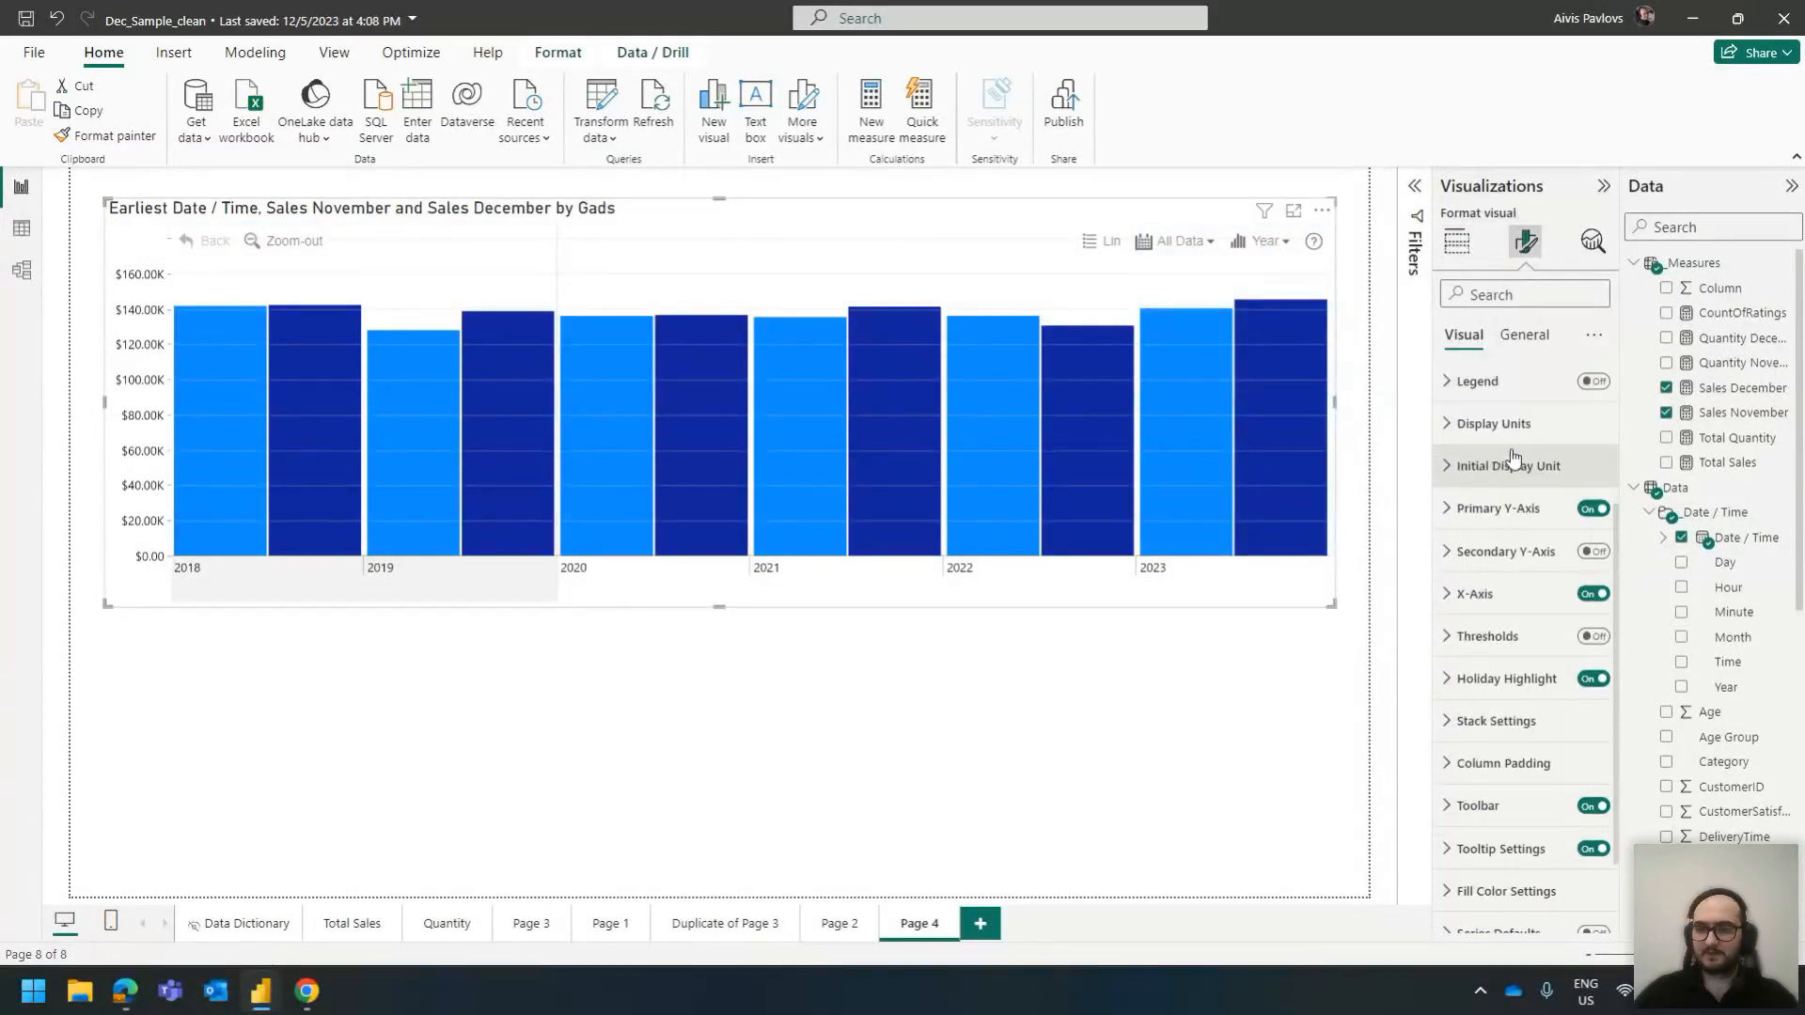
scroll(1523, 441, down, 3)
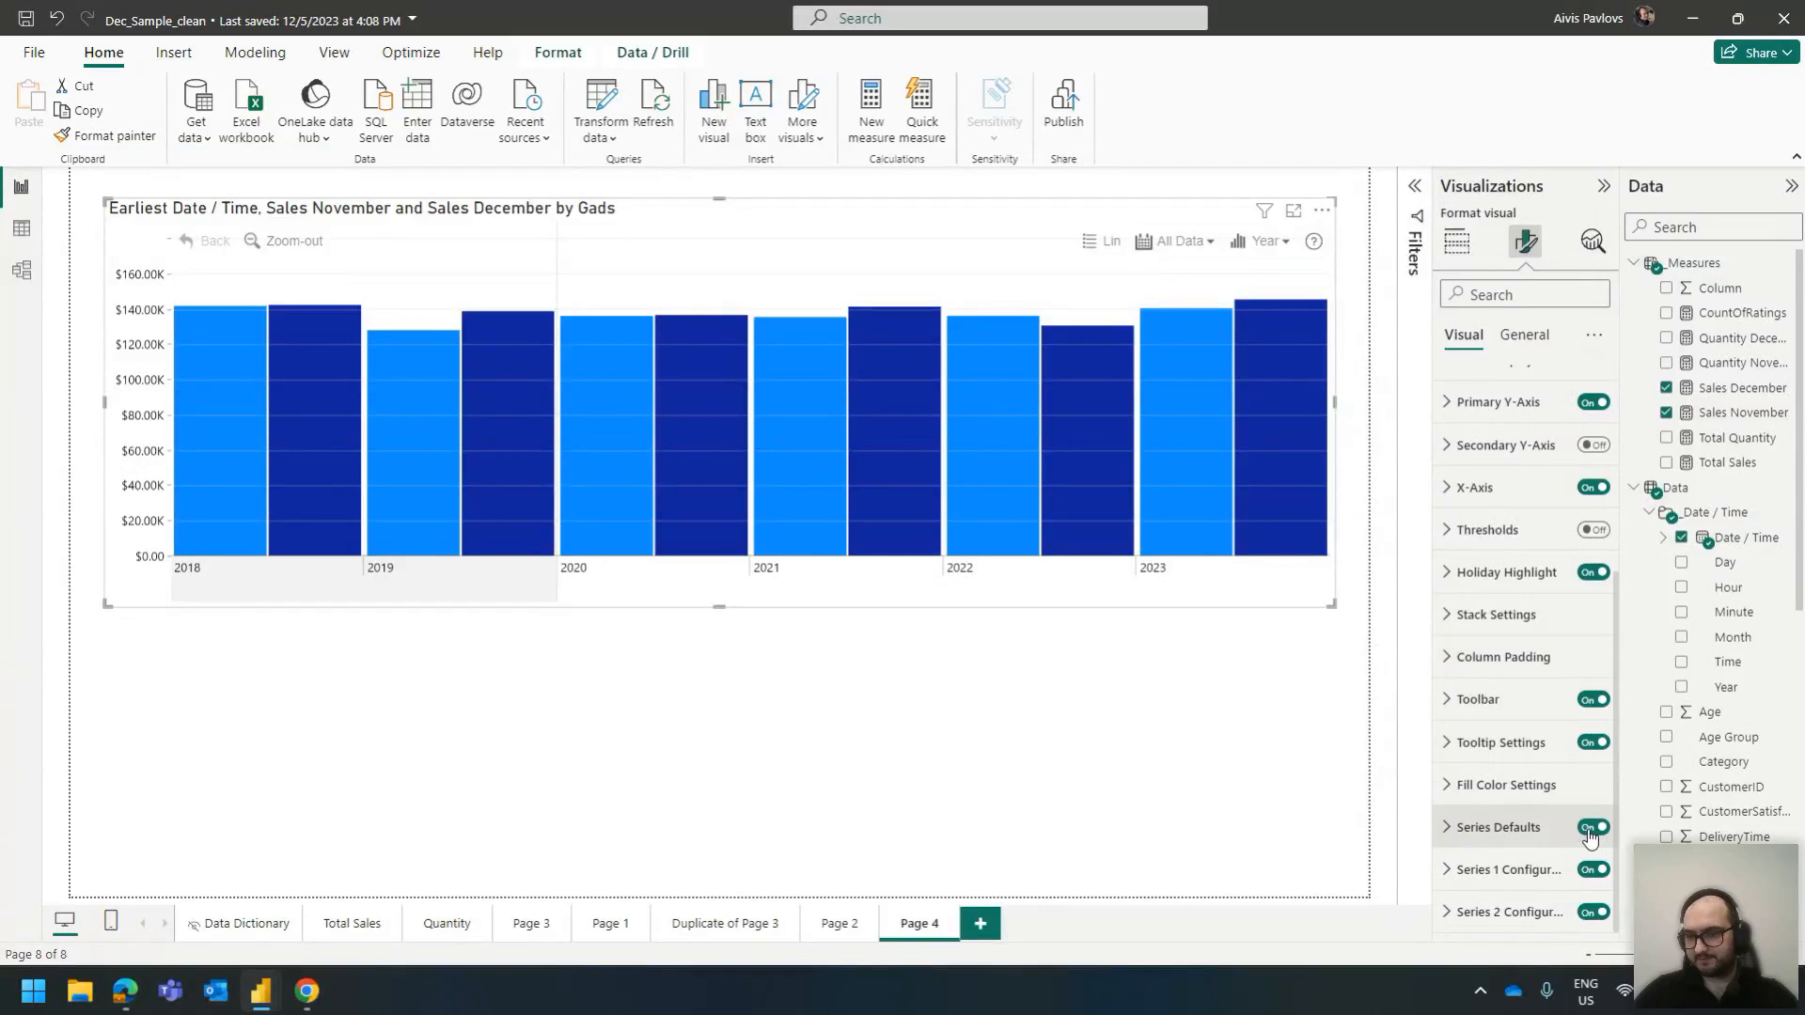
click(1535, 831)
scroll(1536, 831, down, 1)
click(1523, 810)
click(1484, 858)
scroll(1517, 795, down, 1)
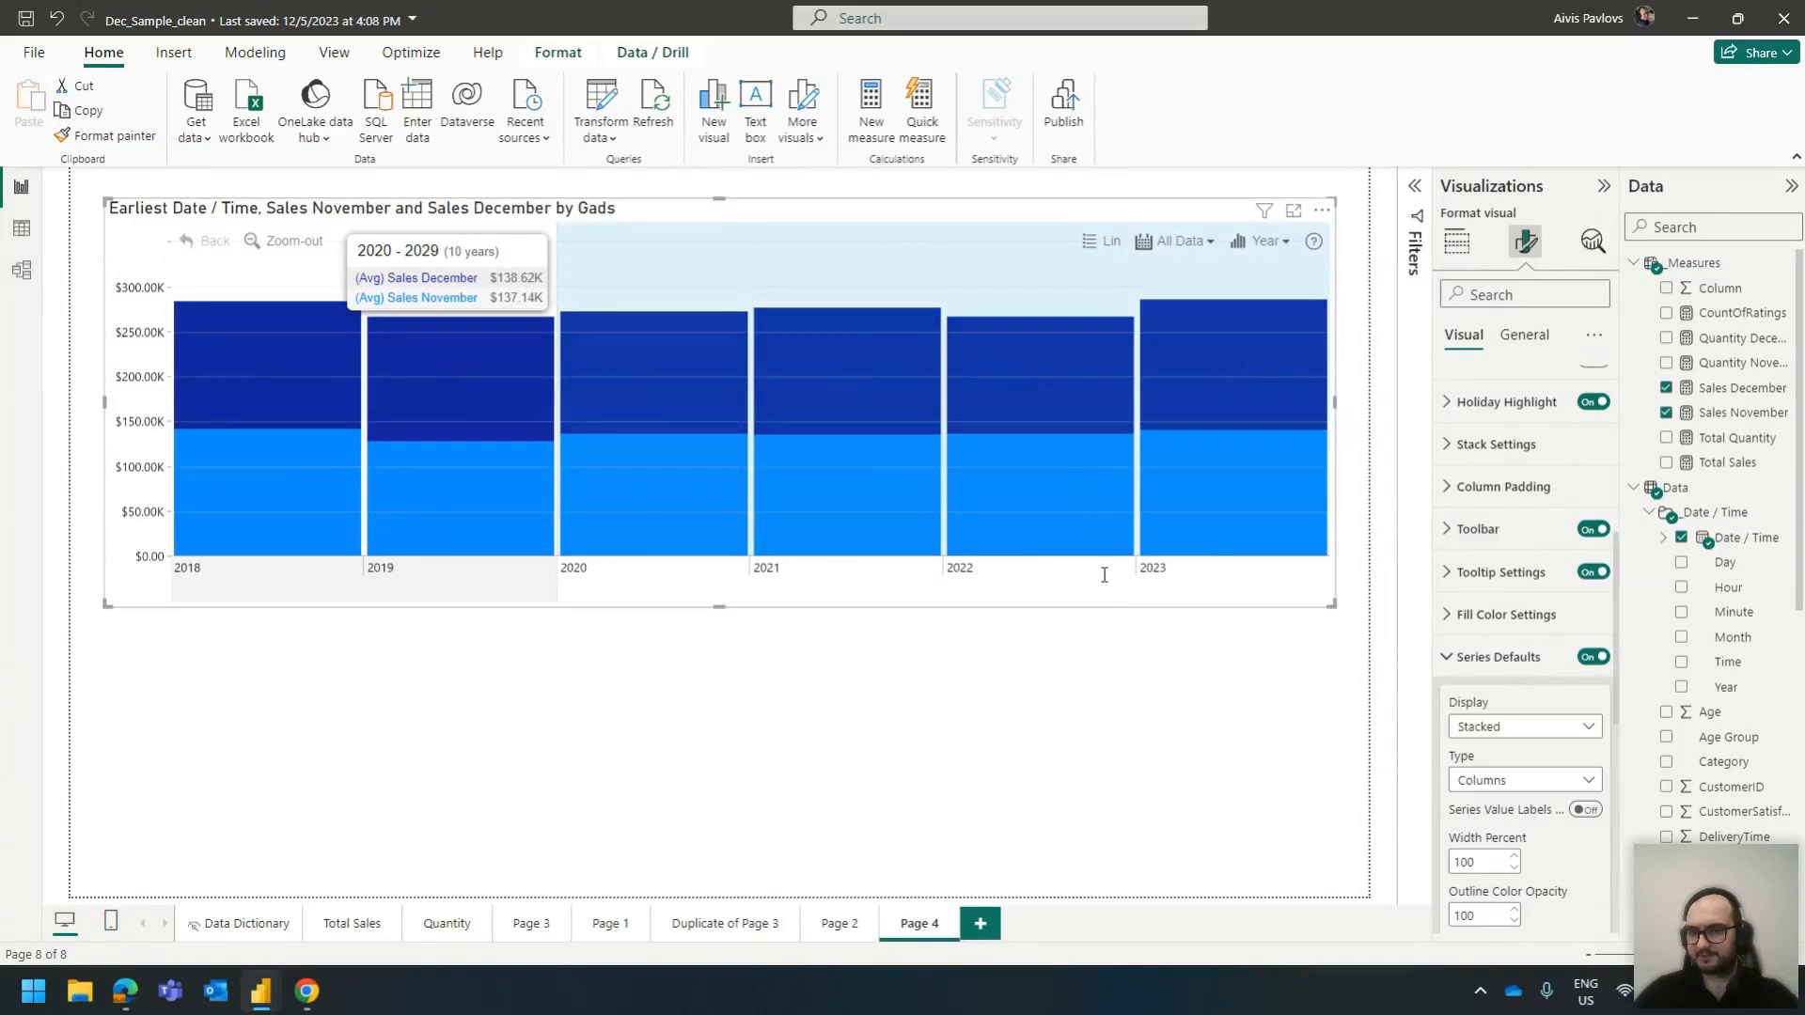
Look through the timeline's Series Defaults and Primary Y-Axis settings for the option controlling how multiple selected periods are aggregated
scroll(1526, 602, down, 2)
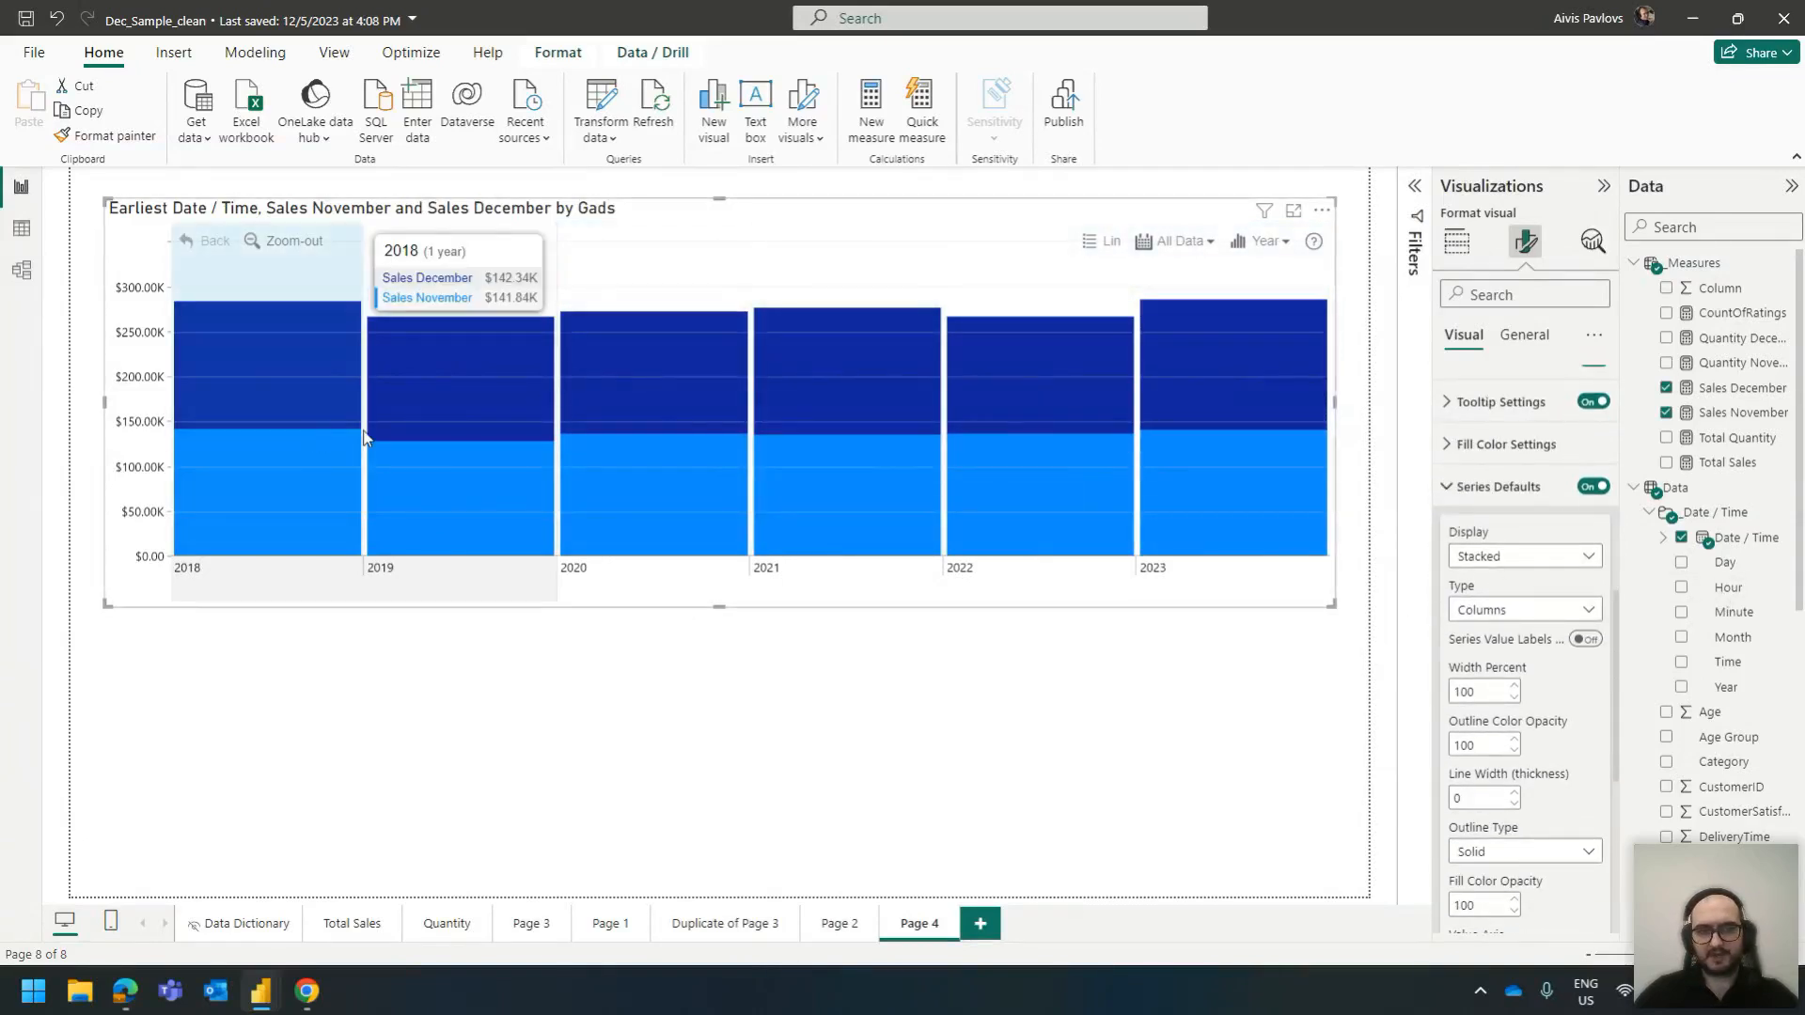
scroll(1540, 500, down, 5)
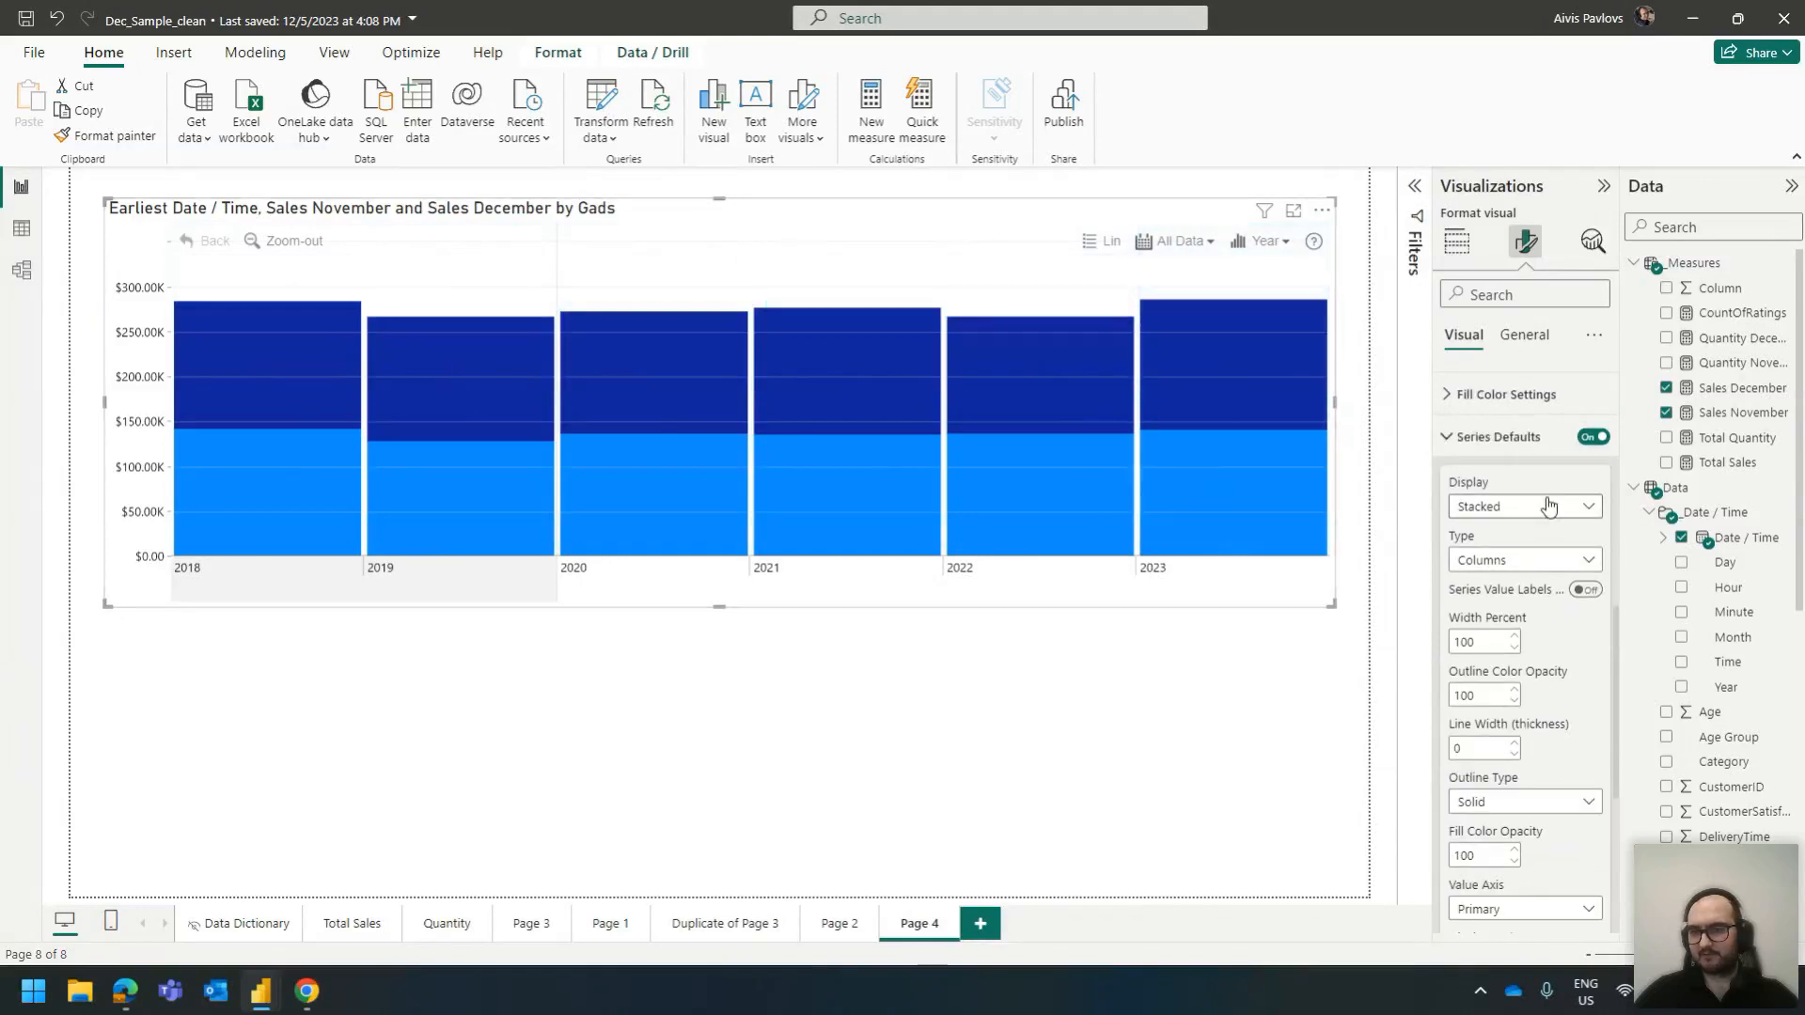
scroll(1537, 500, up, 4)
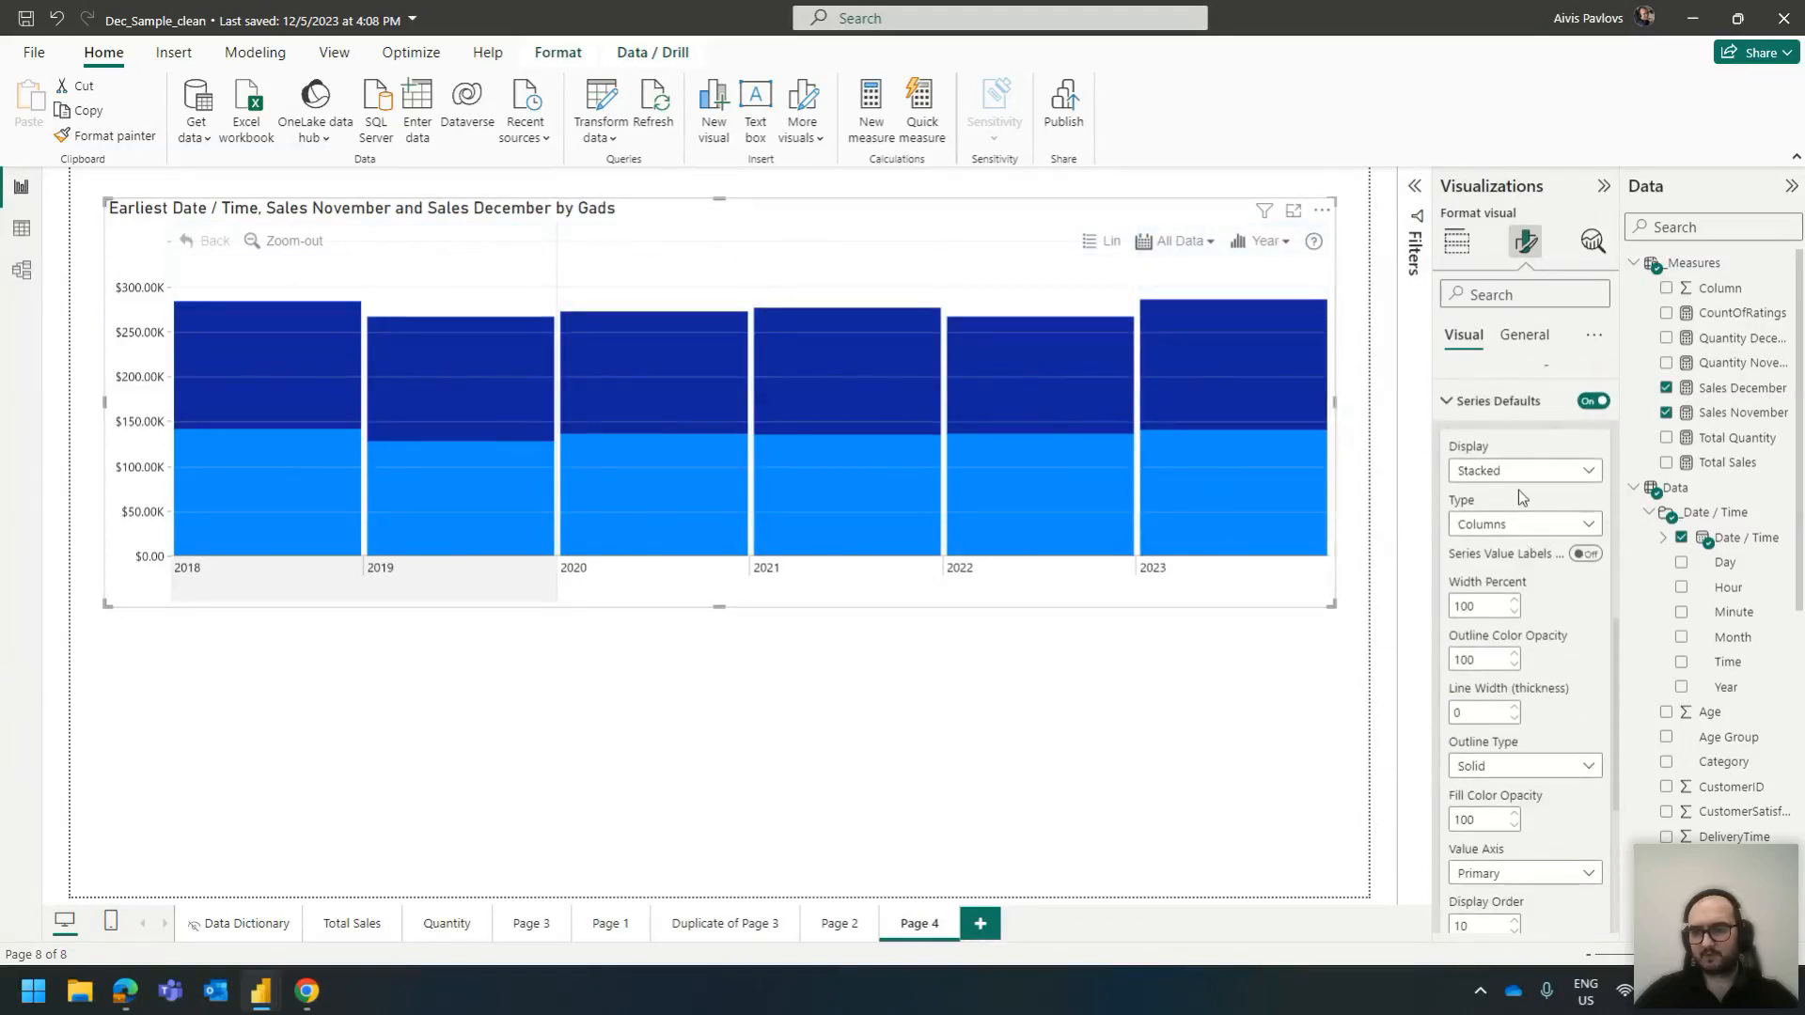
click(1493, 415)
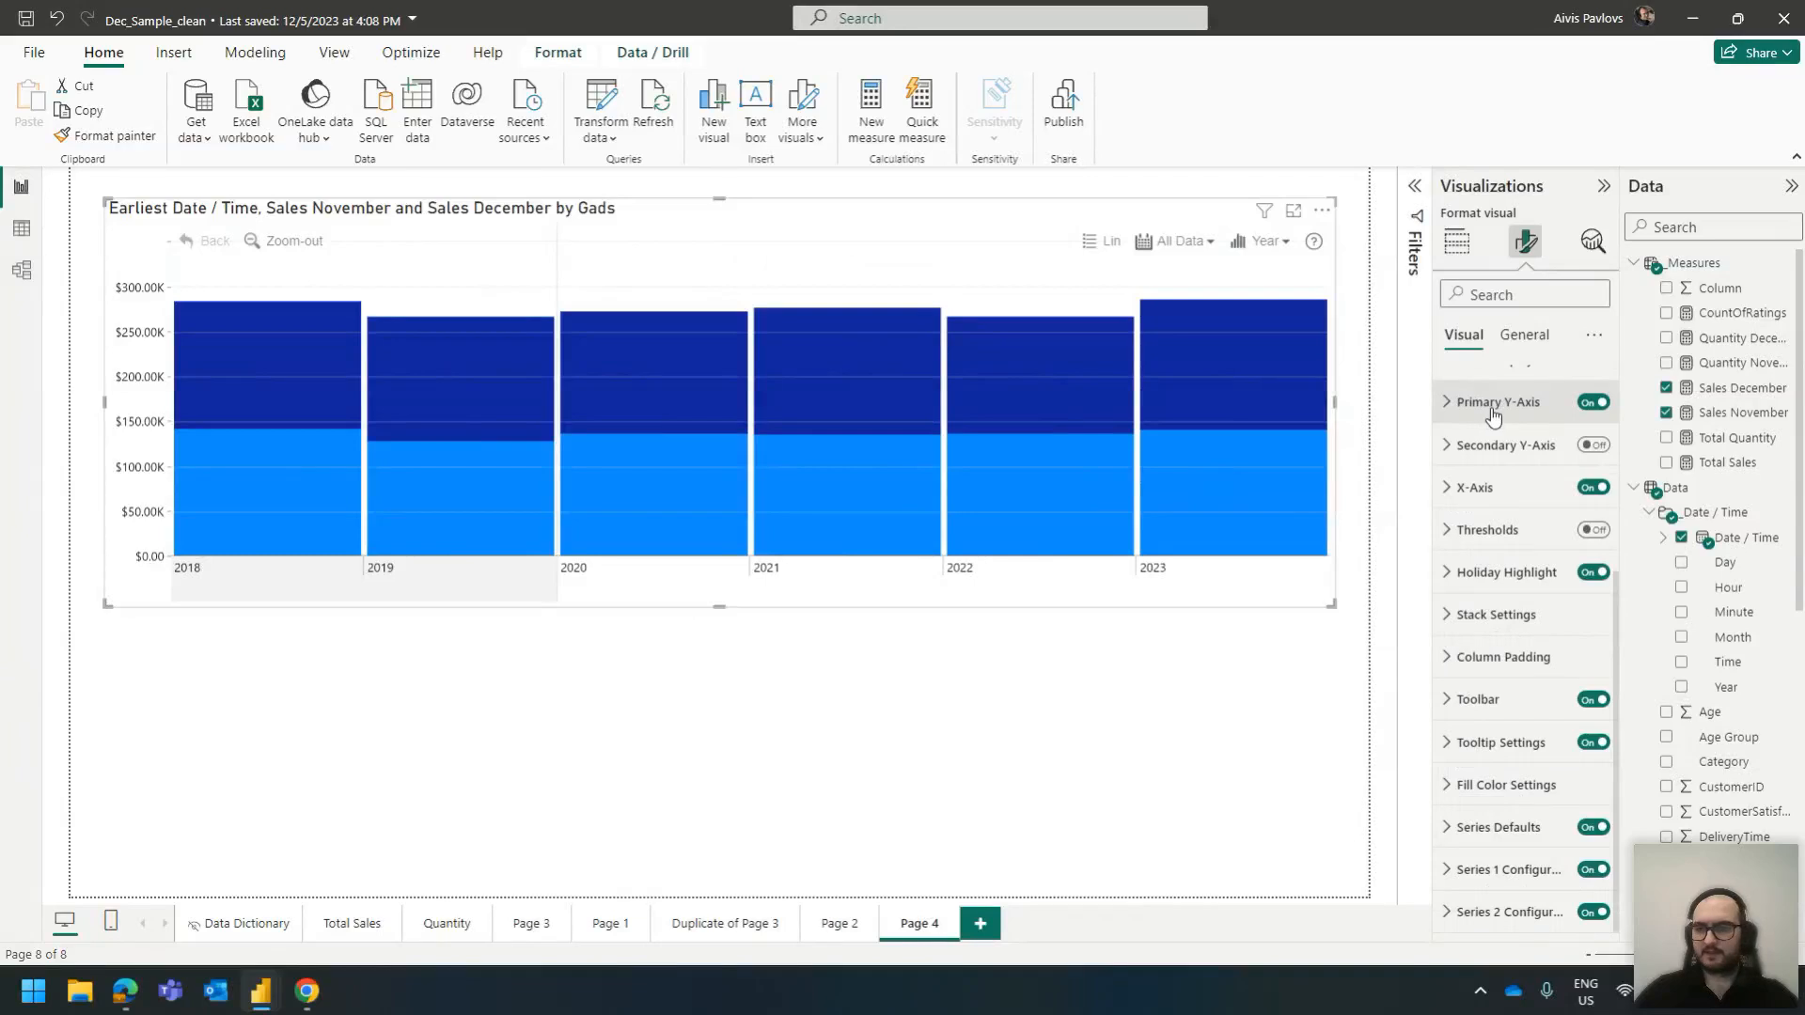
click(1493, 402)
scroll(1512, 418, down, 3)
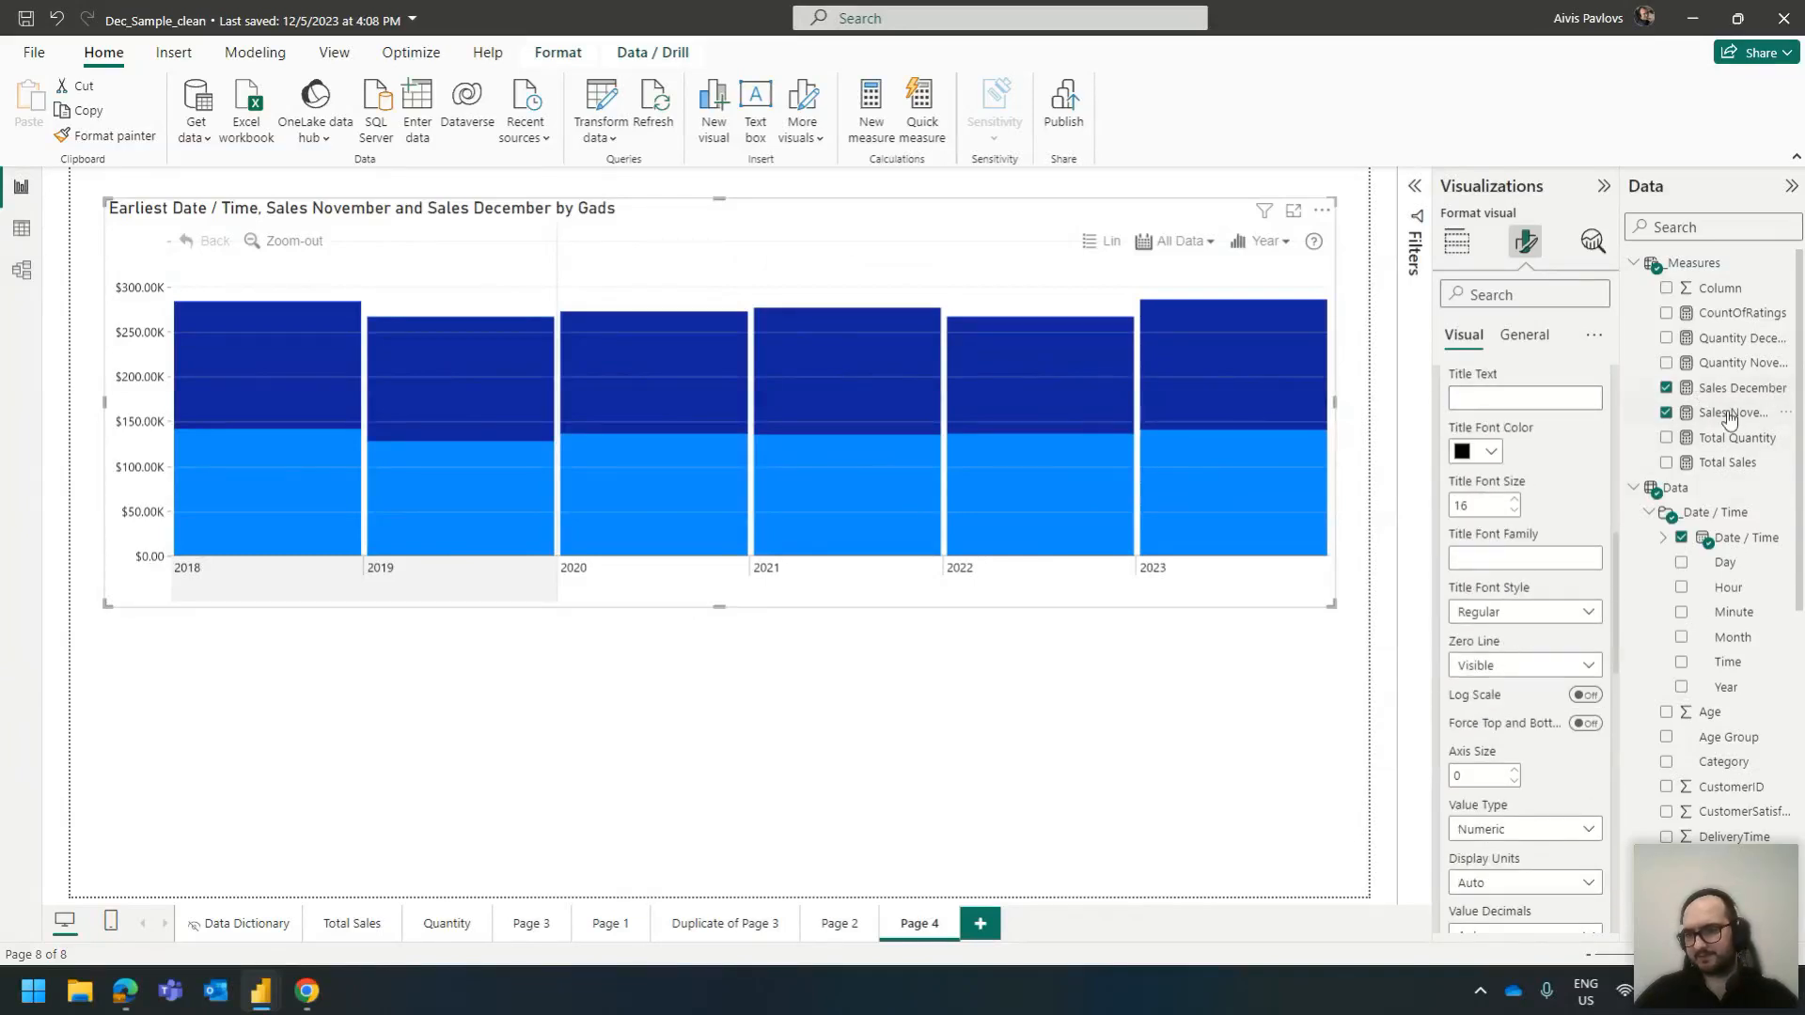
scroll(1721, 419, down, 2)
scroll(1486, 601, down, 6)
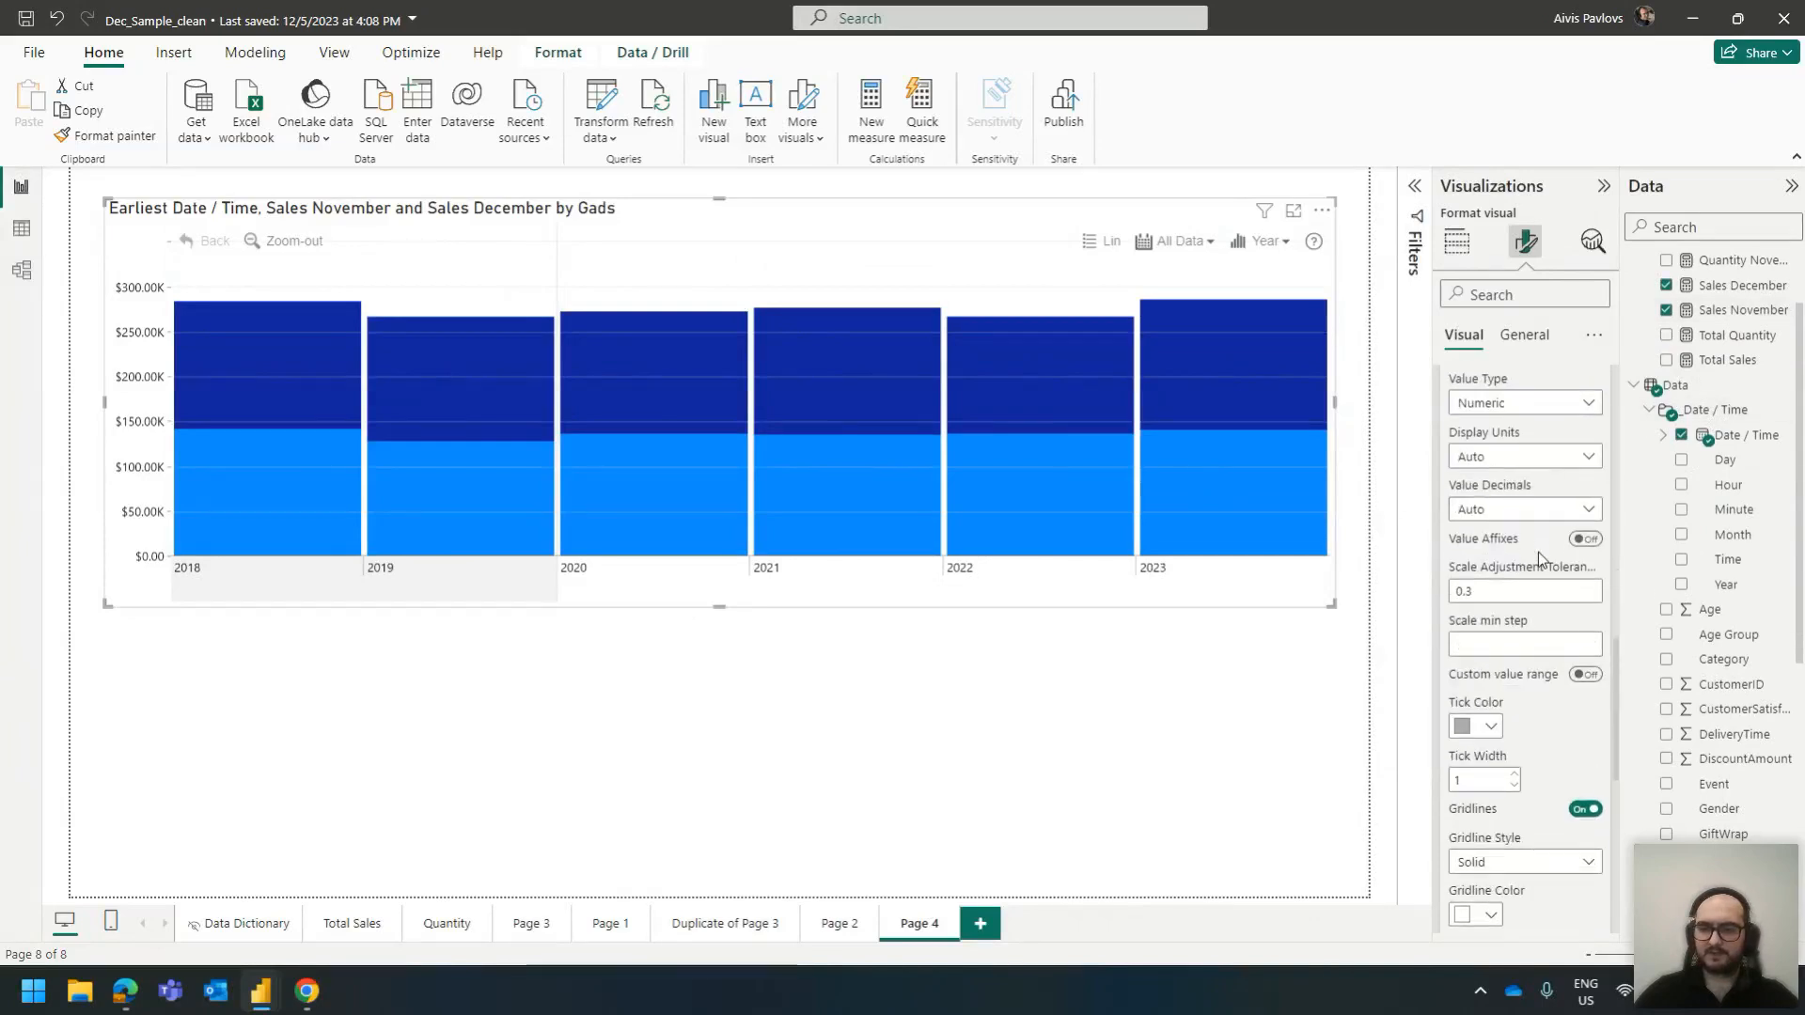
scroll(1520, 564, down, 5)
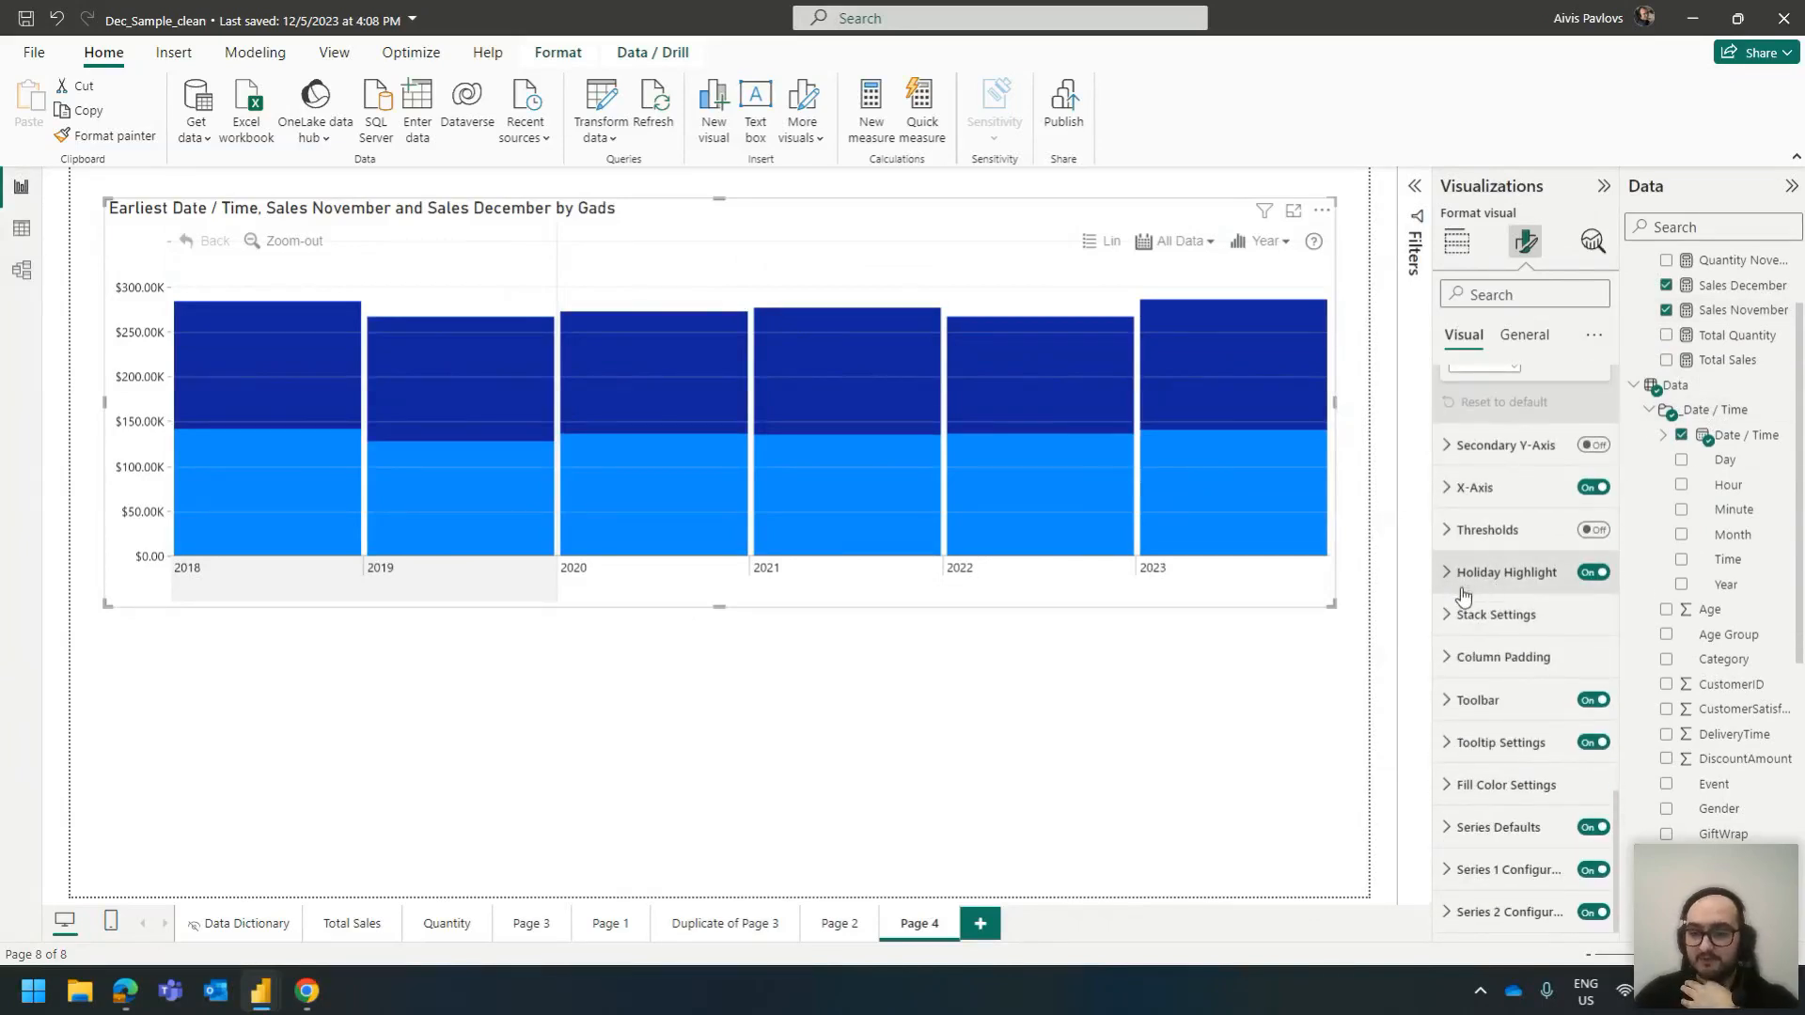
Turn on Multi-Select Aggregation in Series Defaults and select 2020–2021 on the timeline to check the tooltip
click(1504, 828)
scroll(1508, 741, down, 5)
scroll(1513, 743, up, 5)
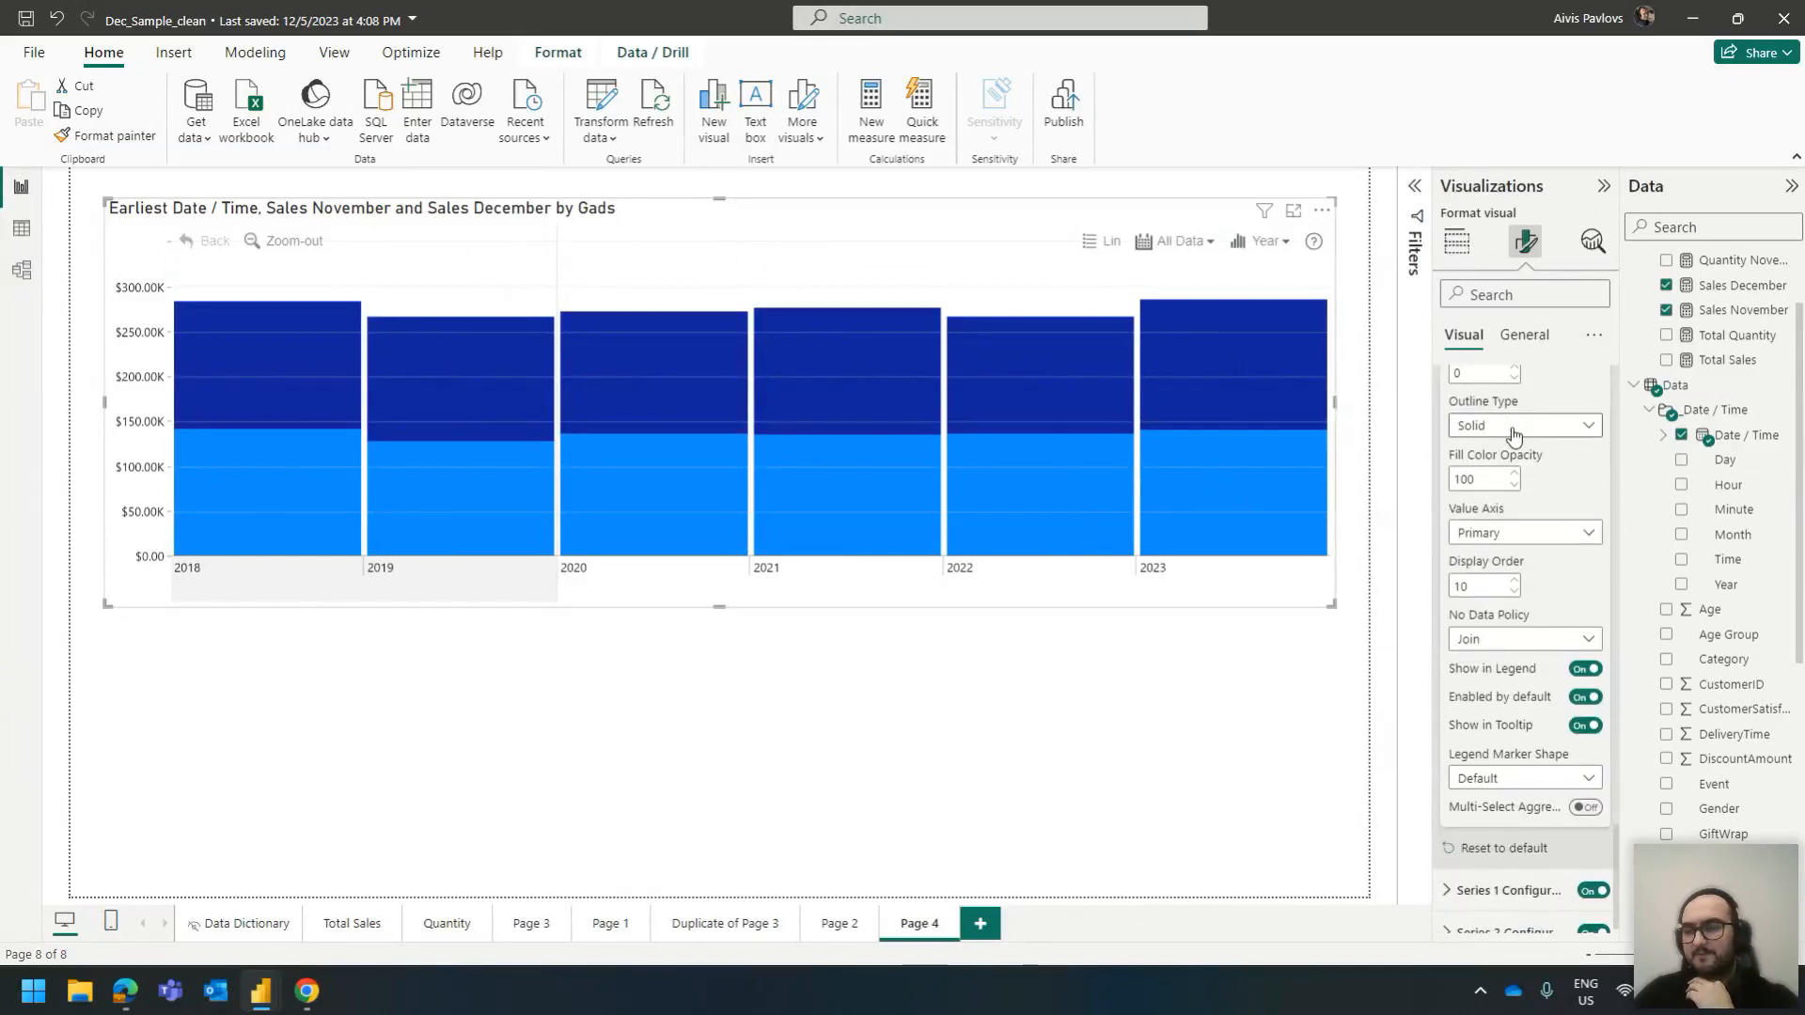
scroll(1510, 661, down, 6)
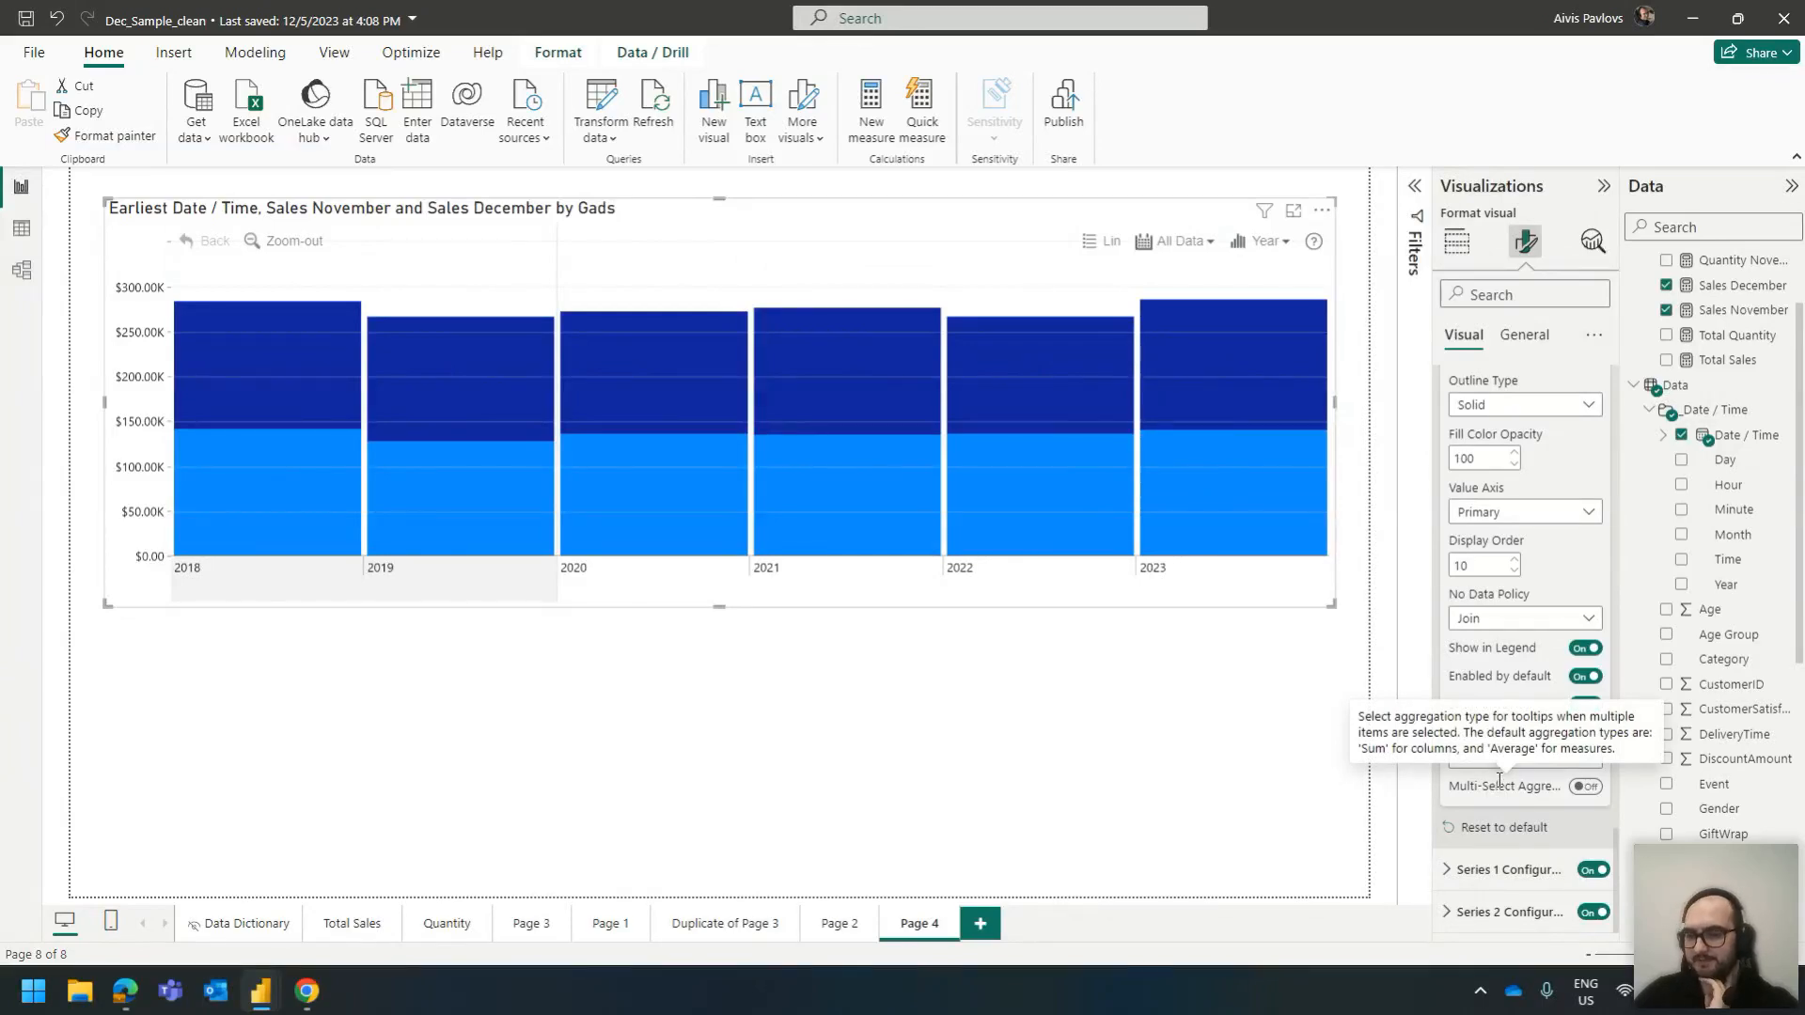
click(1586, 786)
scroll(1553, 668, down, 3)
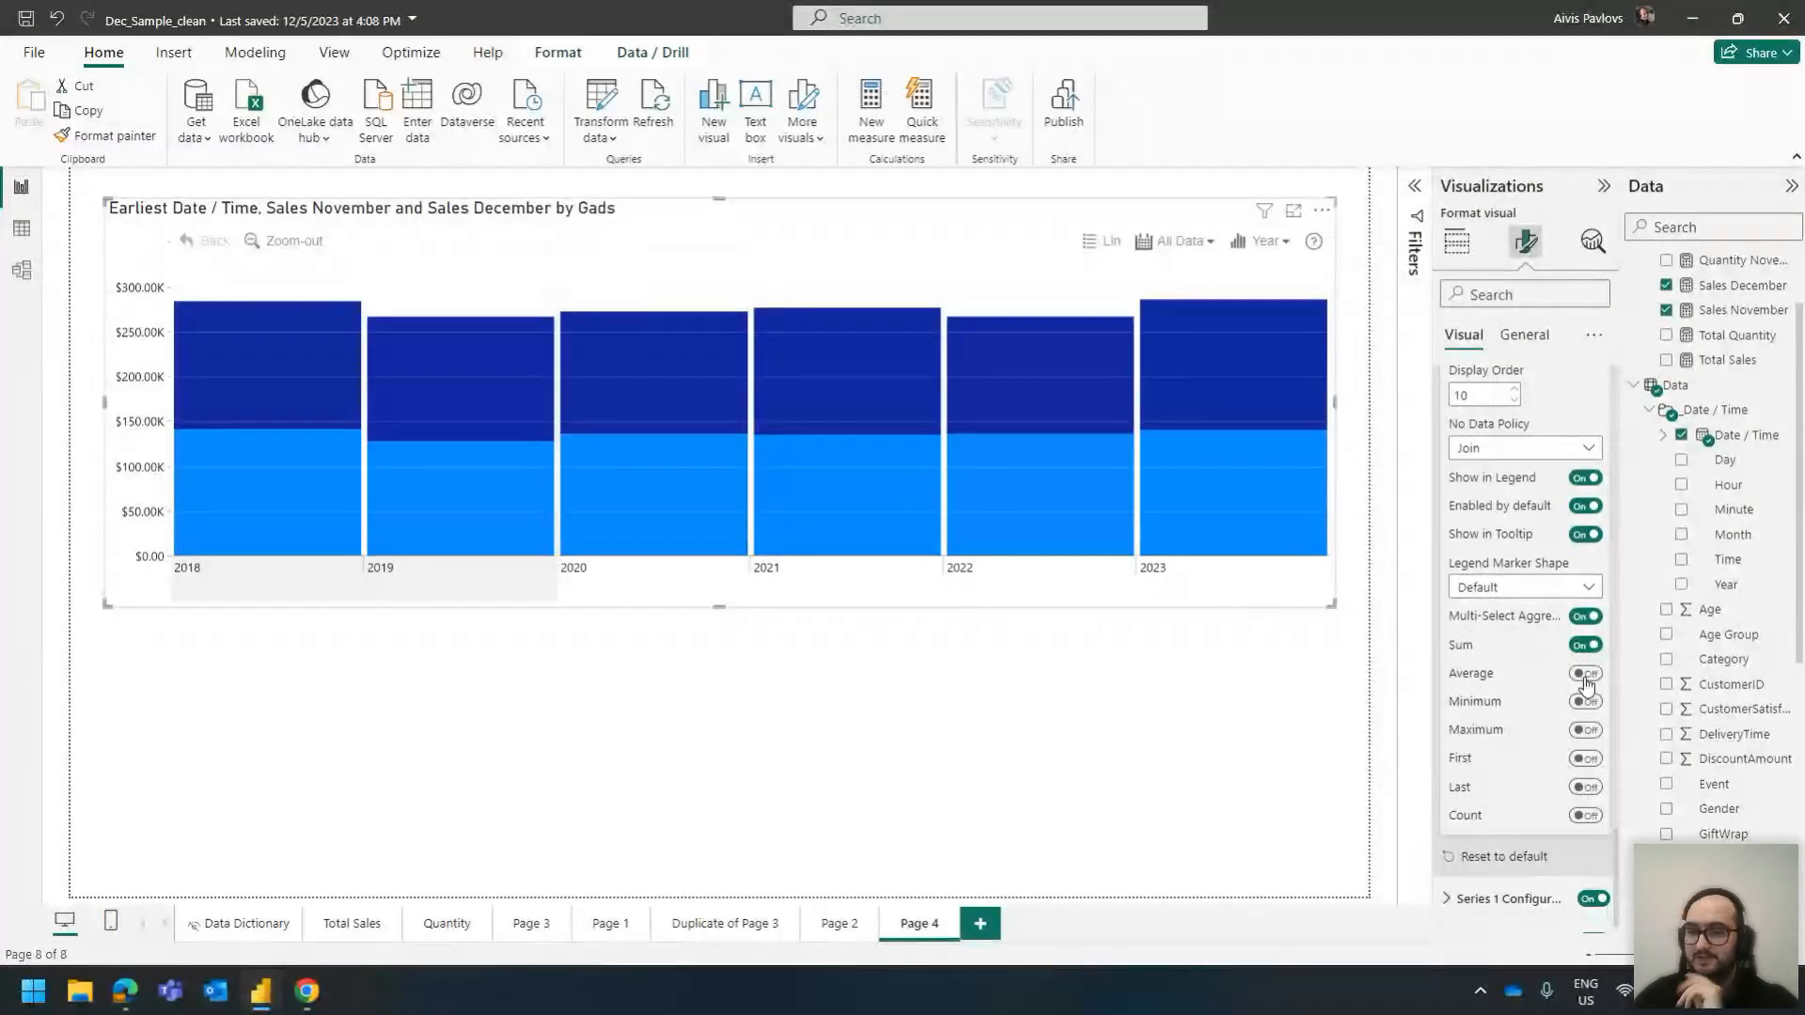
drag(658, 573, 936, 580)
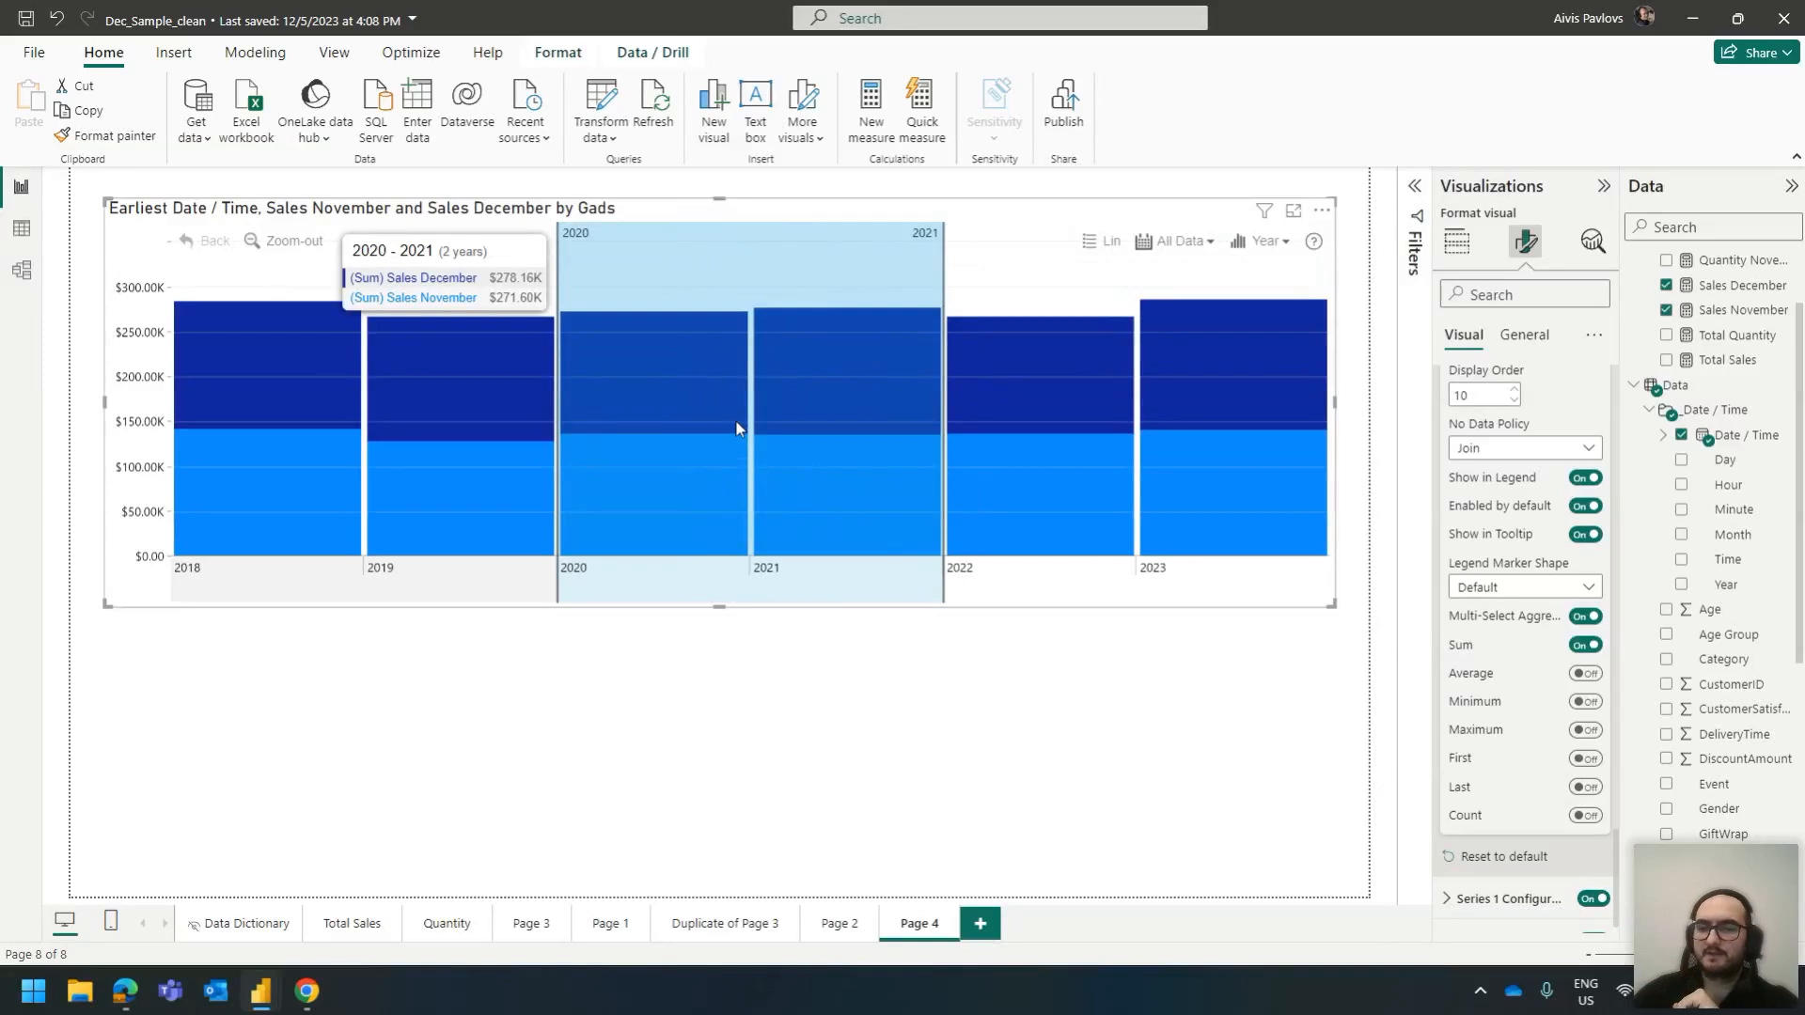
Try the Average aggregation for multi-select tooltips, and enable Maximum alongside Sum instead
click(1585, 675)
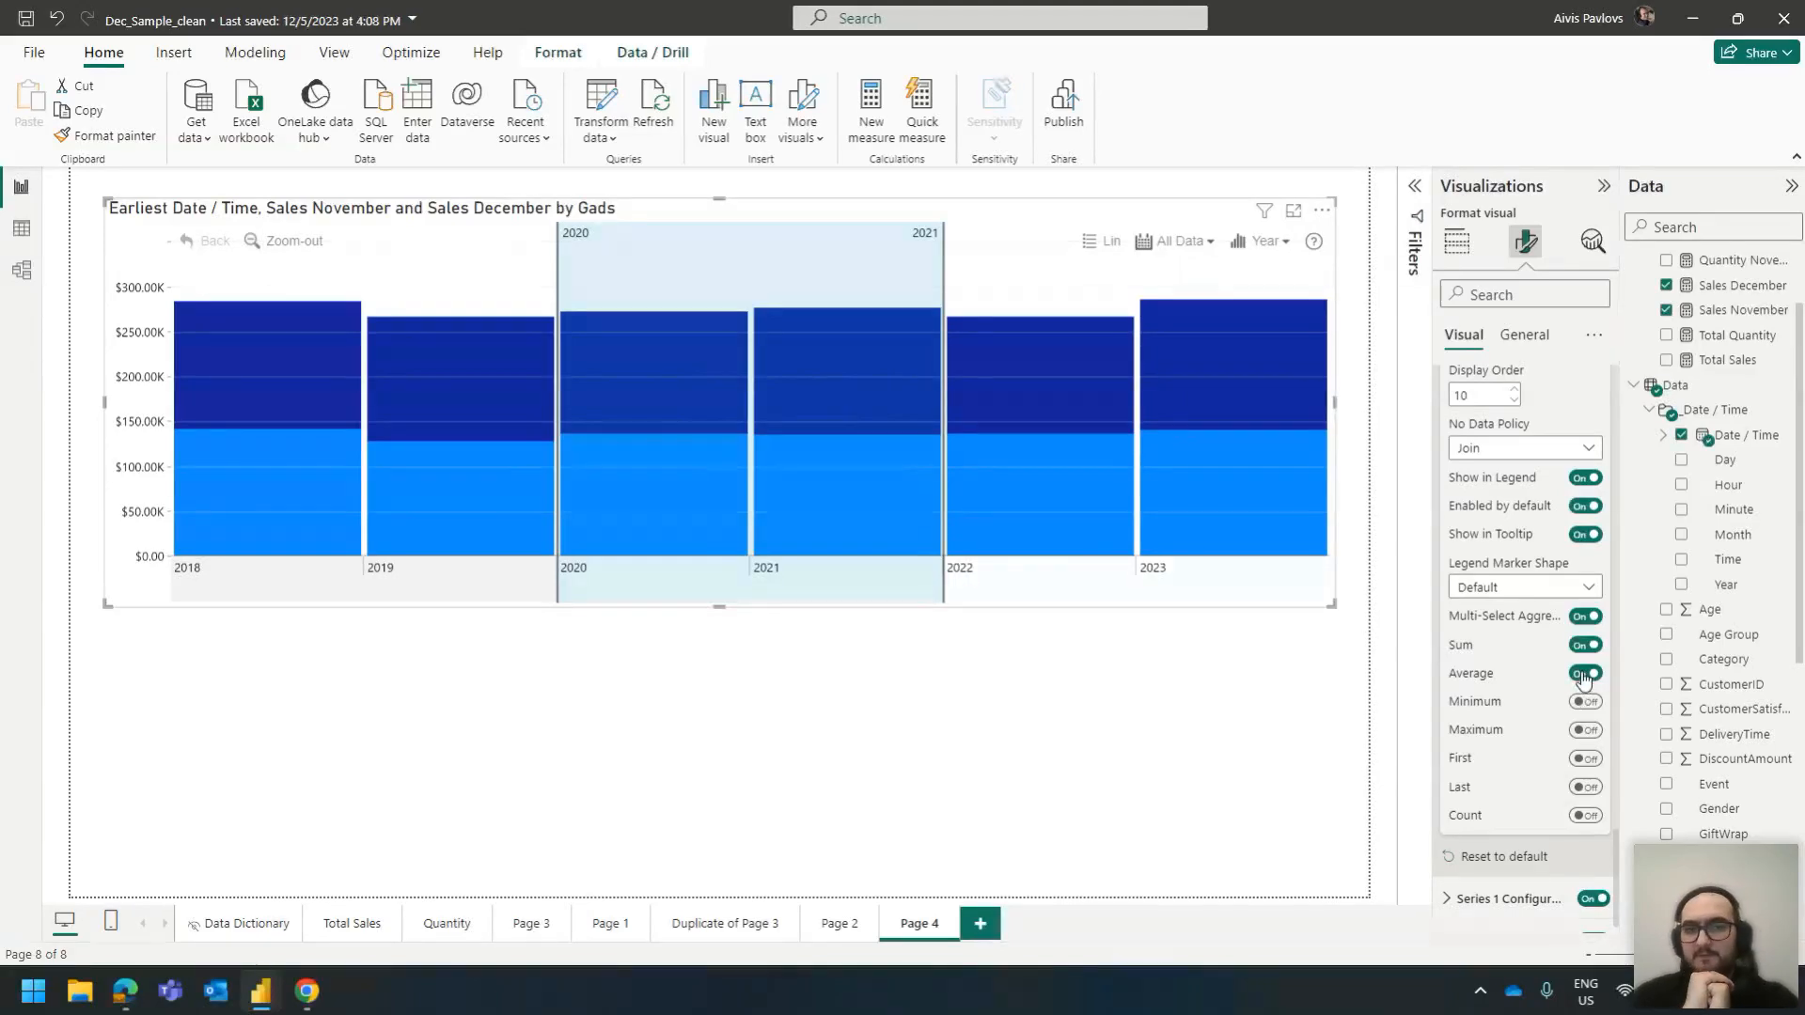
mouse_move(824, 324)
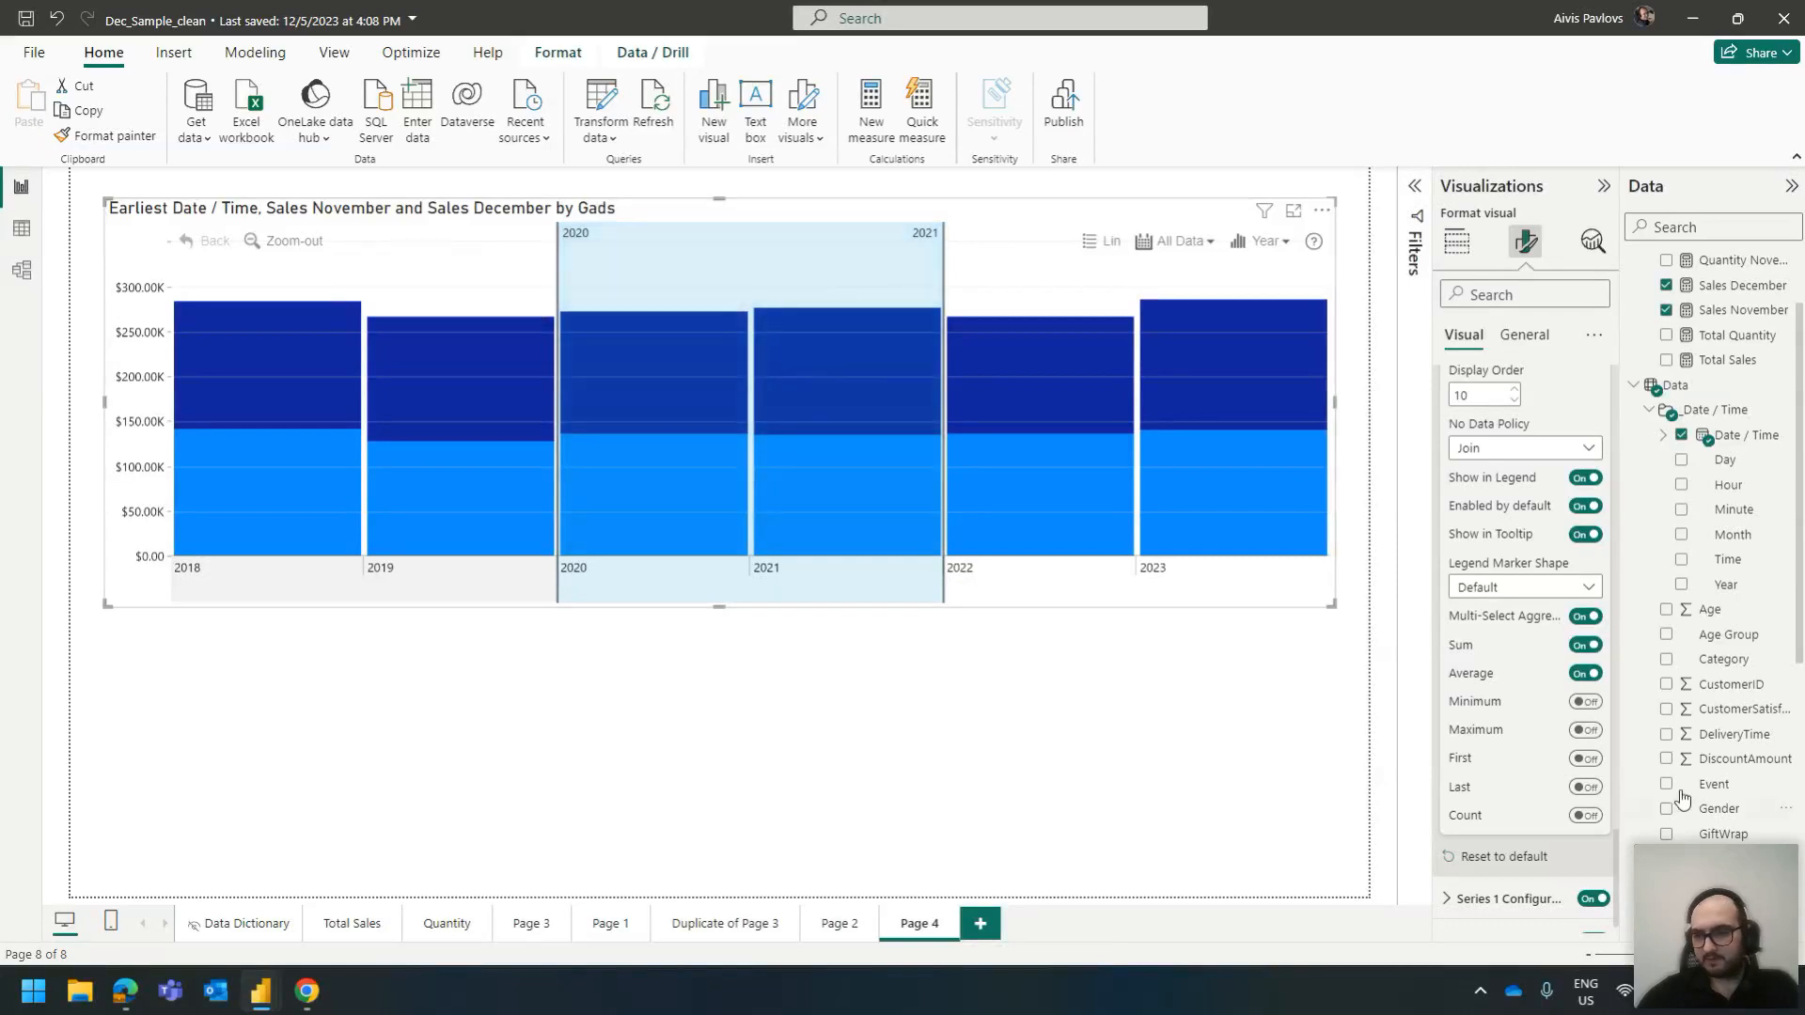
click(1587, 674)
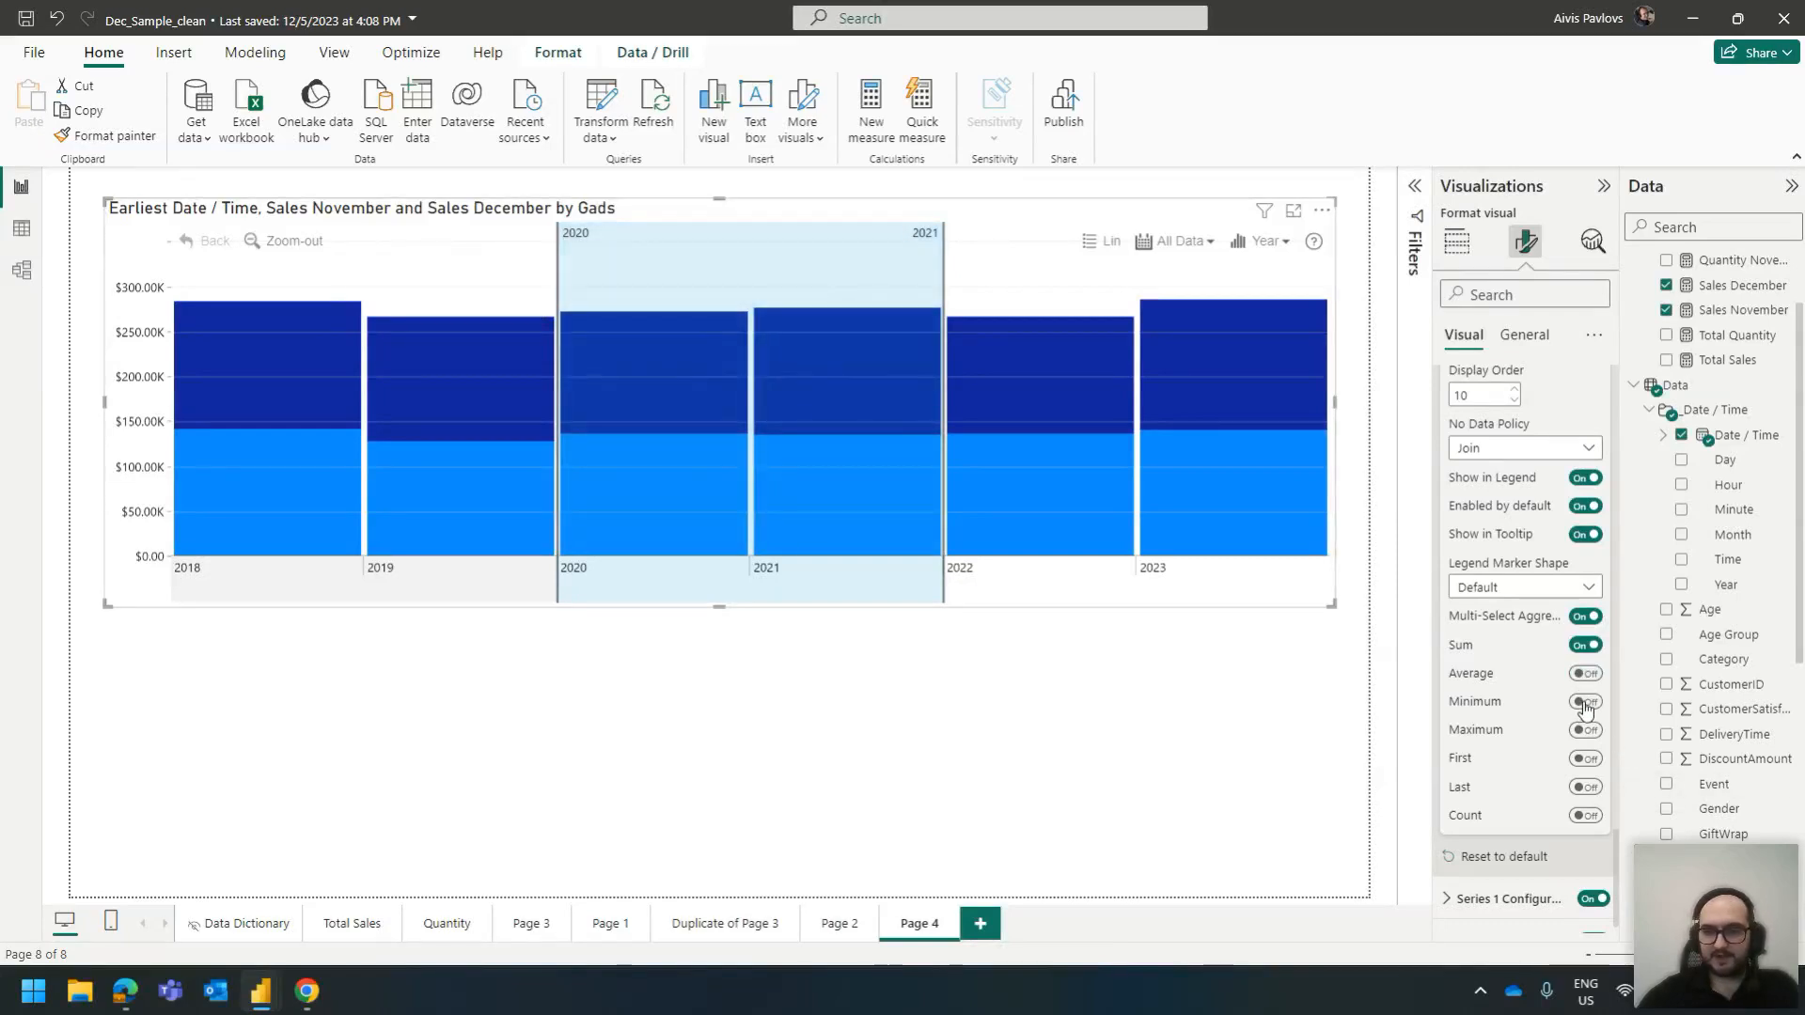
click(1586, 731)
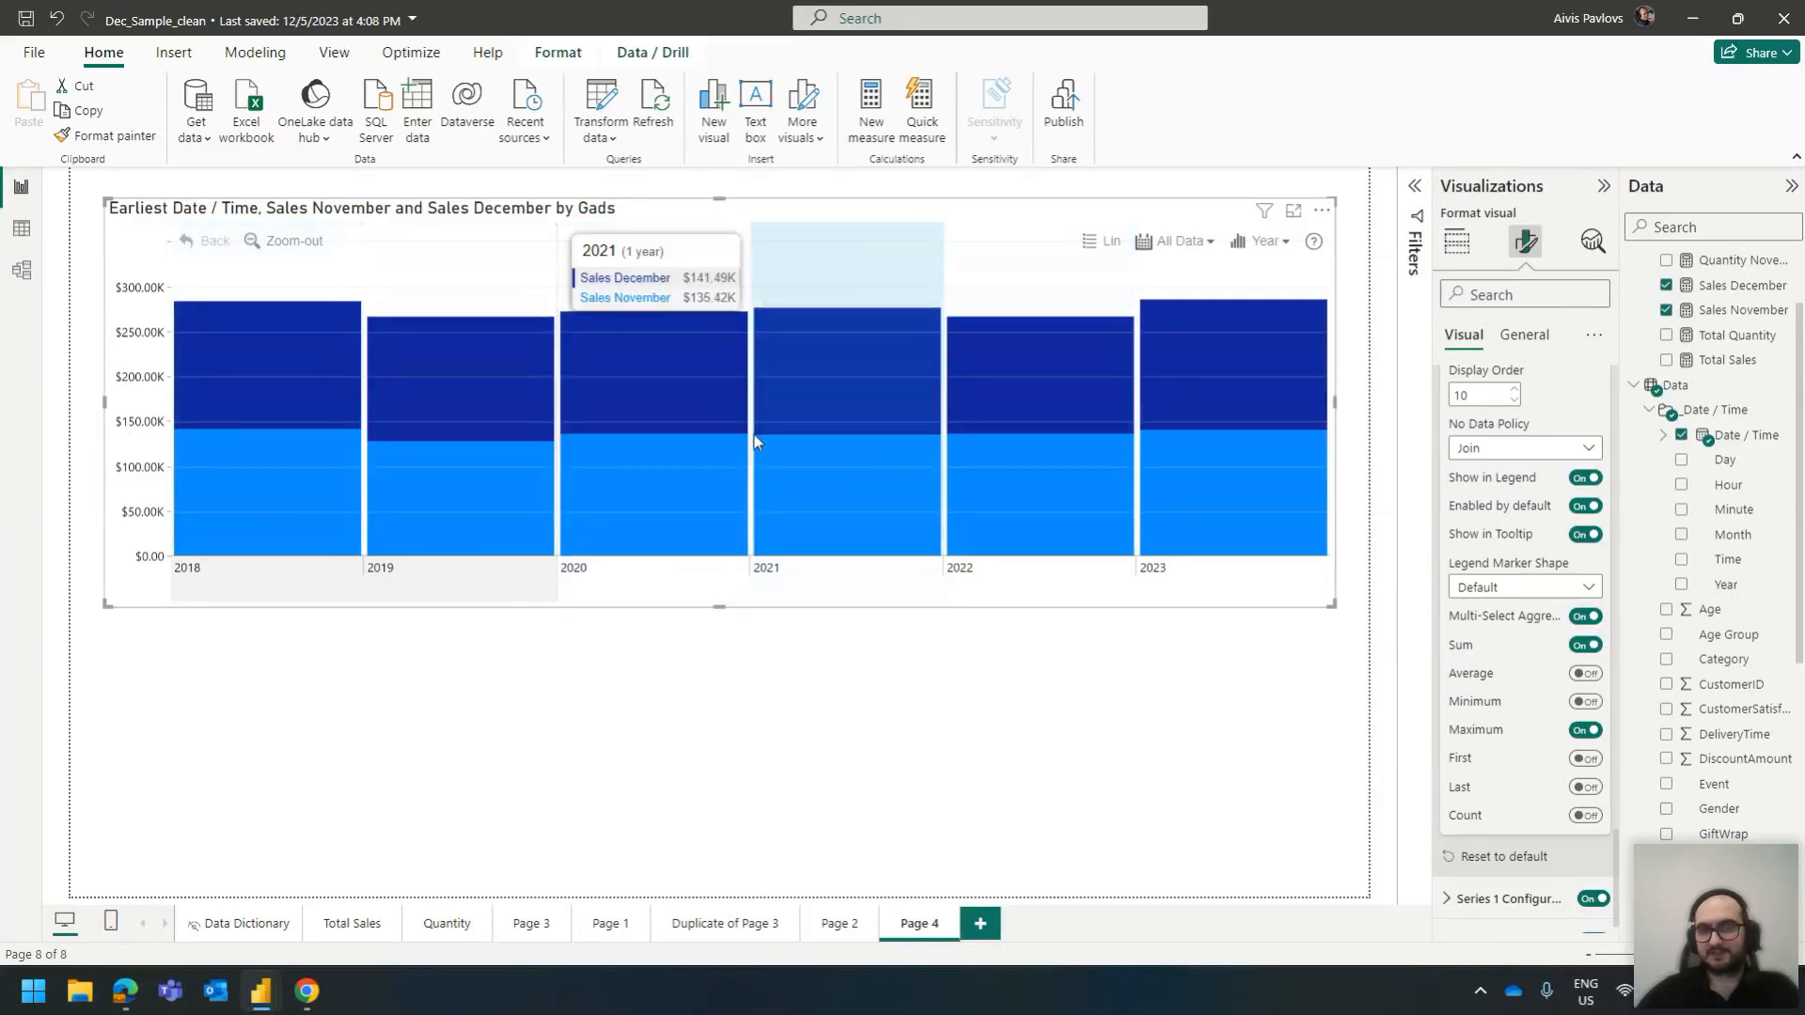
Select 2020–2022 on the timeline to check the Sum and Maximum aggregations in the multi-select tooltip
mouse_move(675, 426)
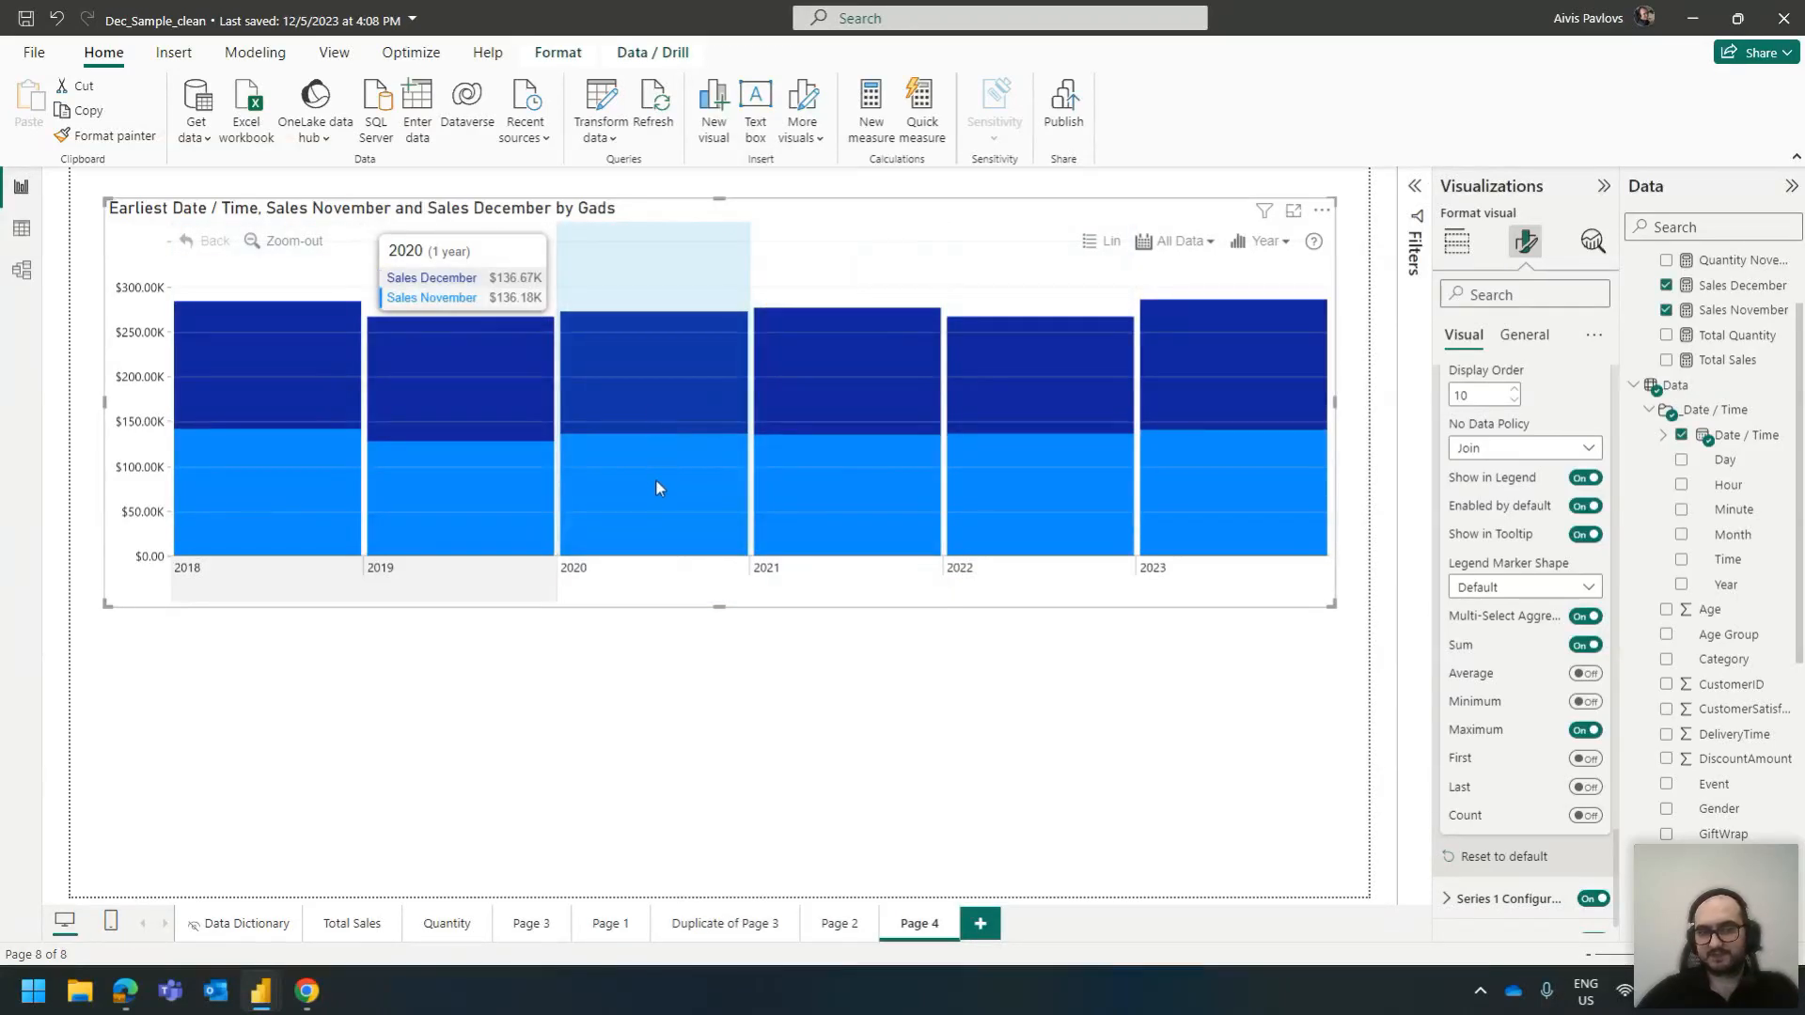
click(655, 527)
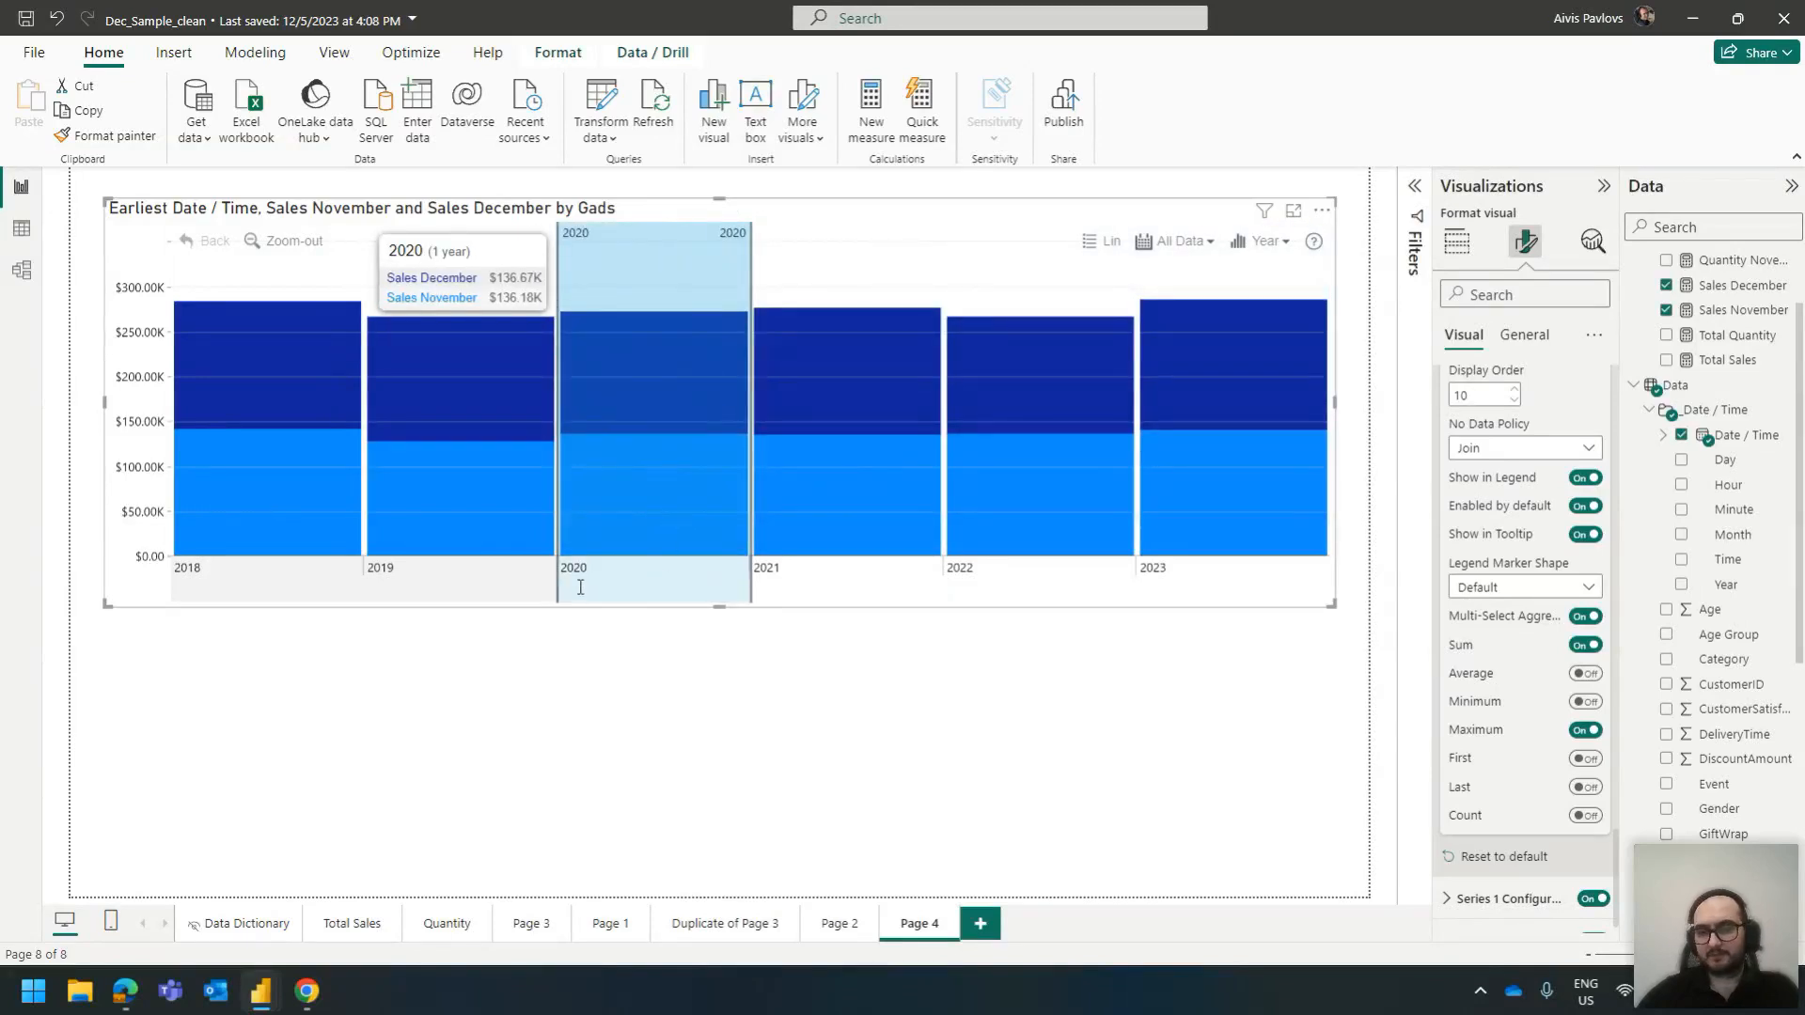
drag(580, 587, 1119, 613)
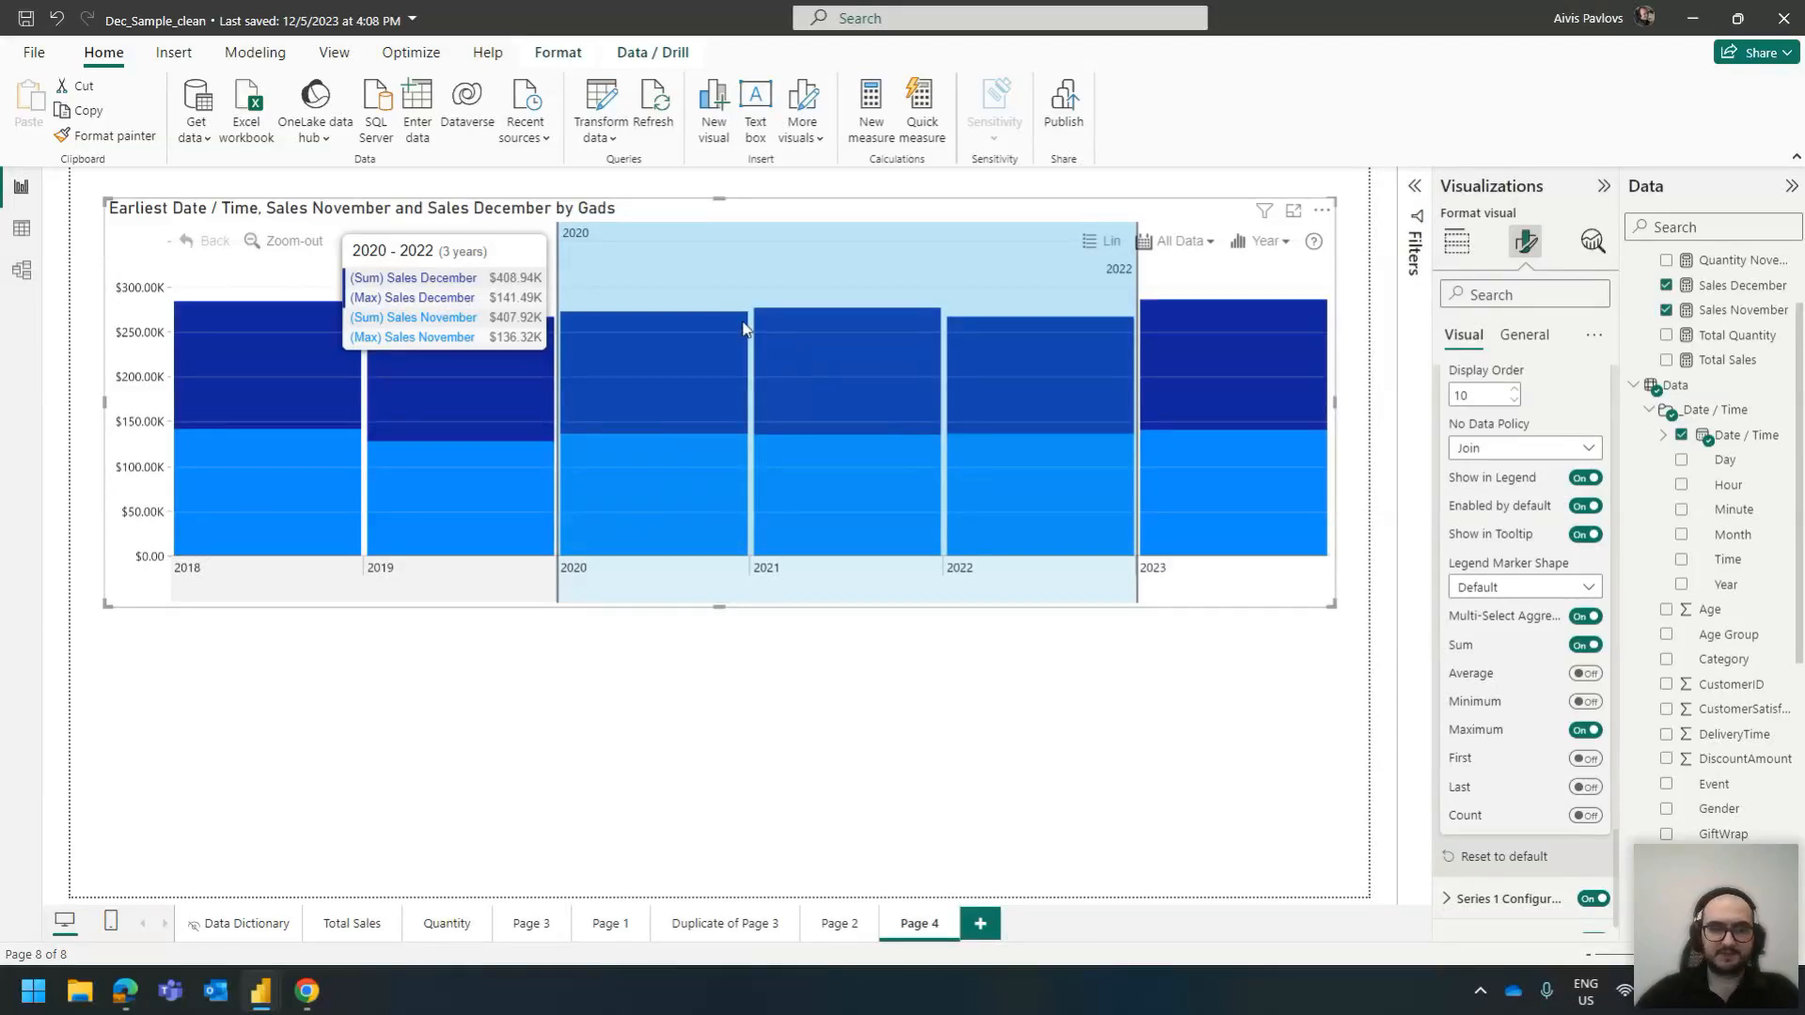
Add the Total Quantity measure to the timeline's Tooltip Content
click(1456, 243)
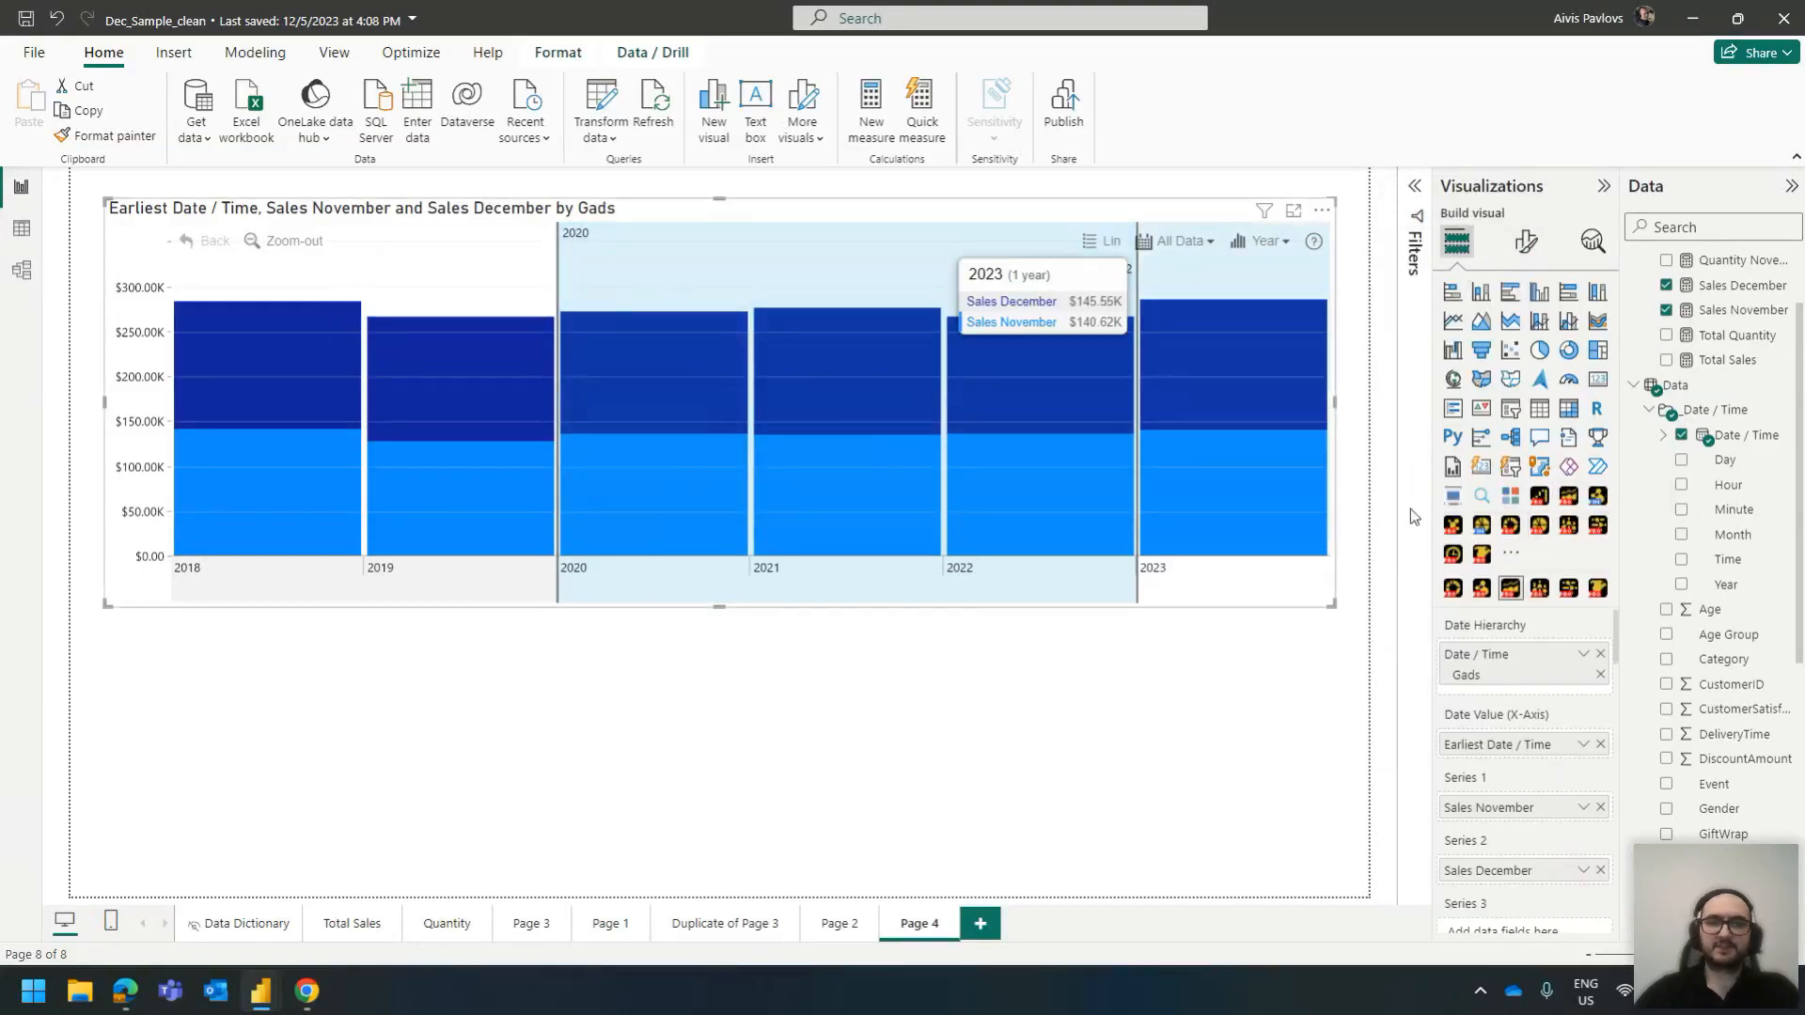
scroll(1510, 673, down, 3)
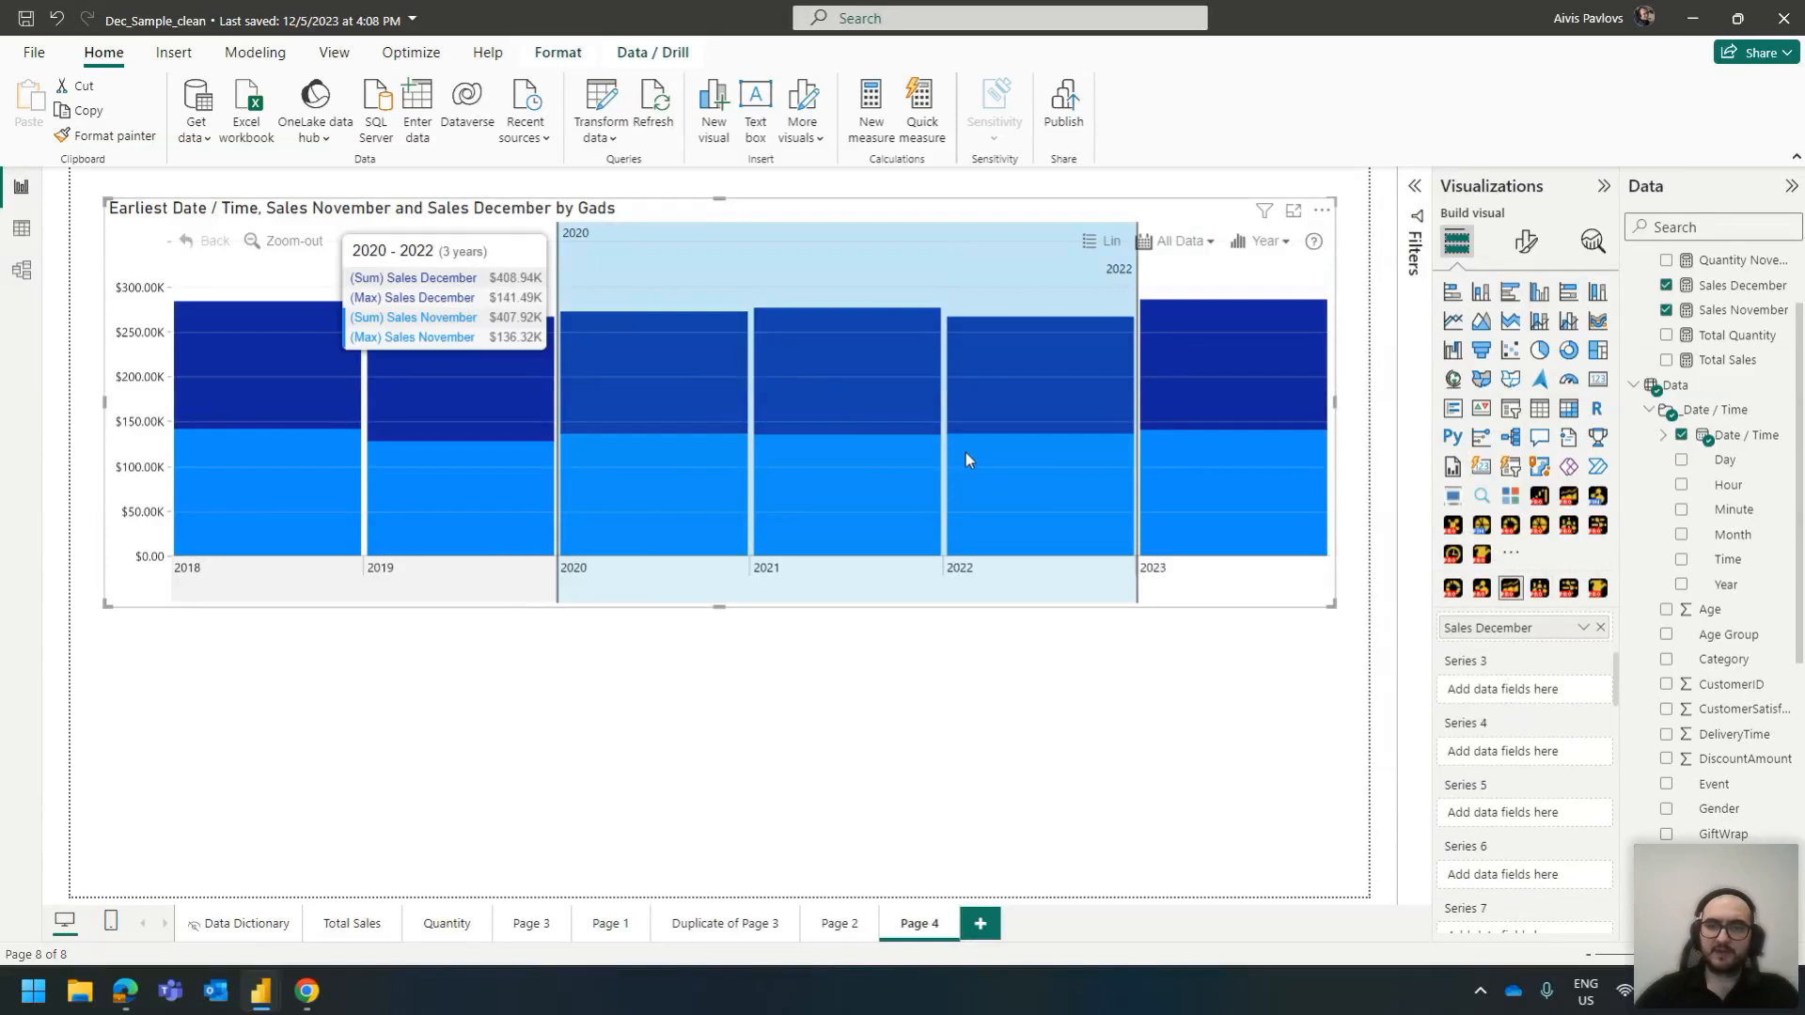
scroll(1530, 655, down, 5)
scroll(1521, 634, down, 5)
scroll(1521, 658, down, 3)
drag(1728, 337, 1519, 798)
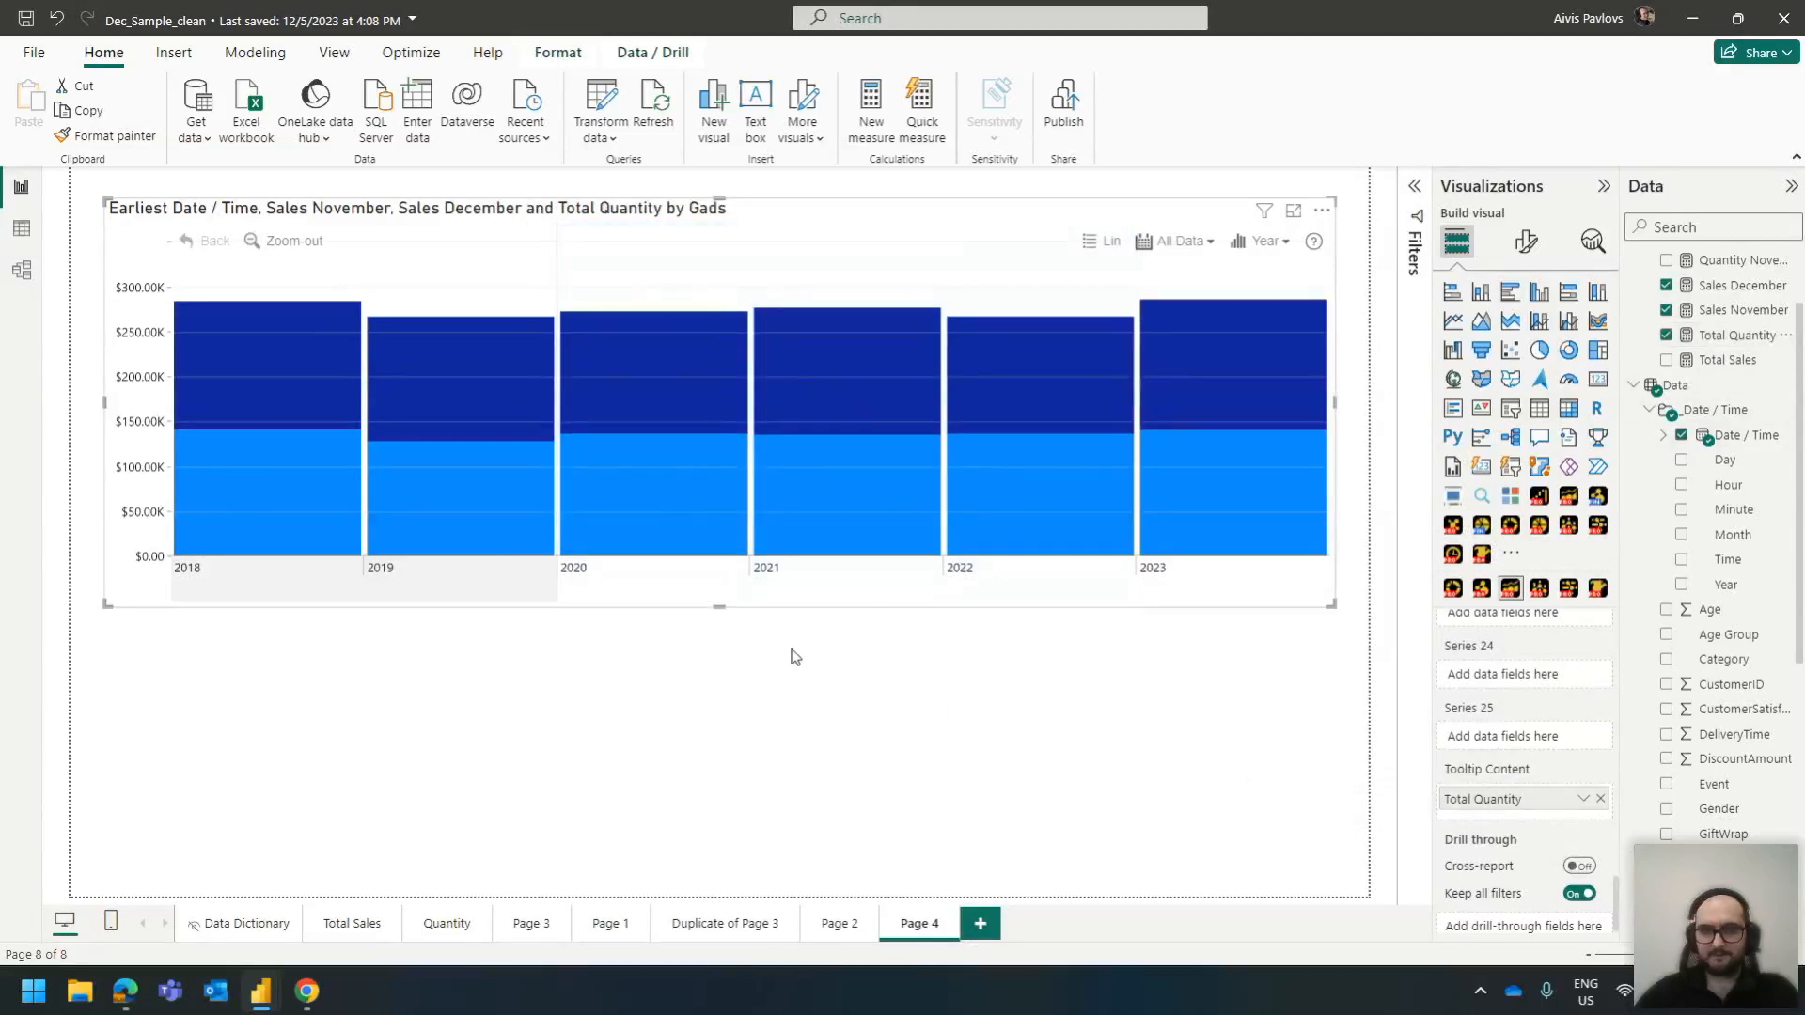
Check Total Quantity in the tooltip for 2020 alone and for a 2020–2022 selection on the timeline
mouse_move(656, 503)
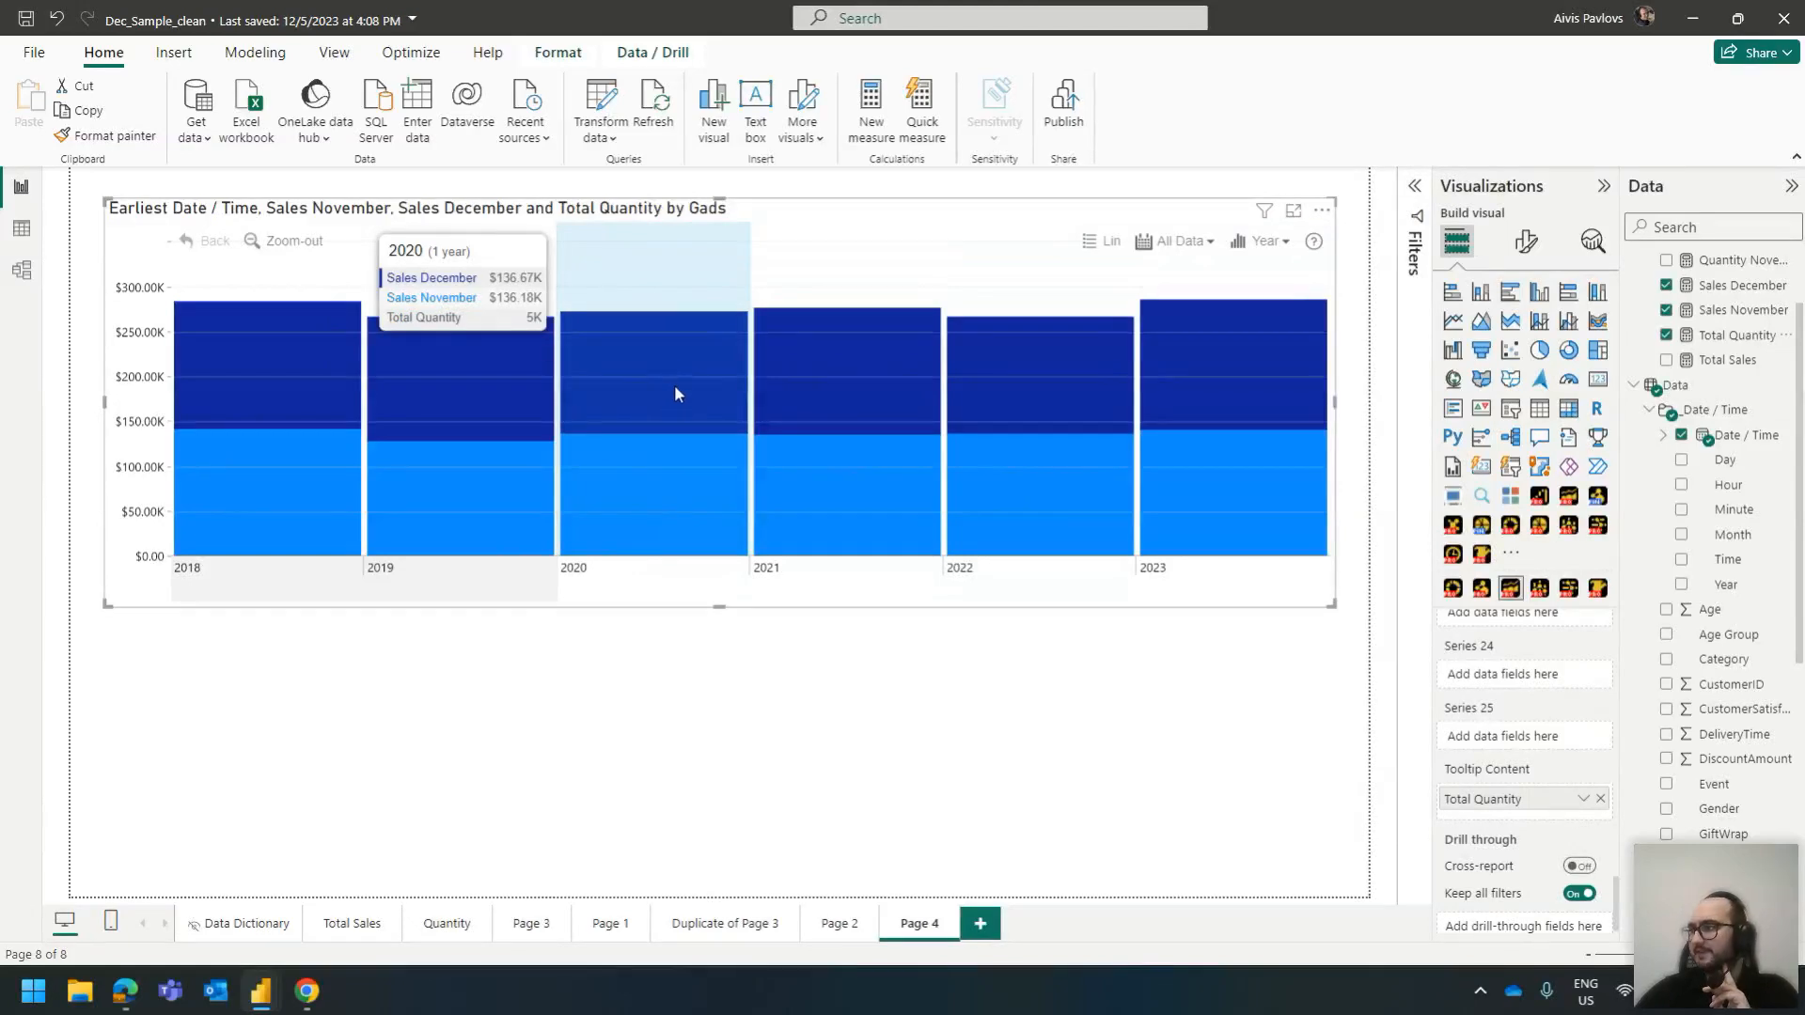
mouse_move(681, 495)
mouse_down()
mouse_move(608, 577)
mouse_move(1101, 583)
mouse_up()
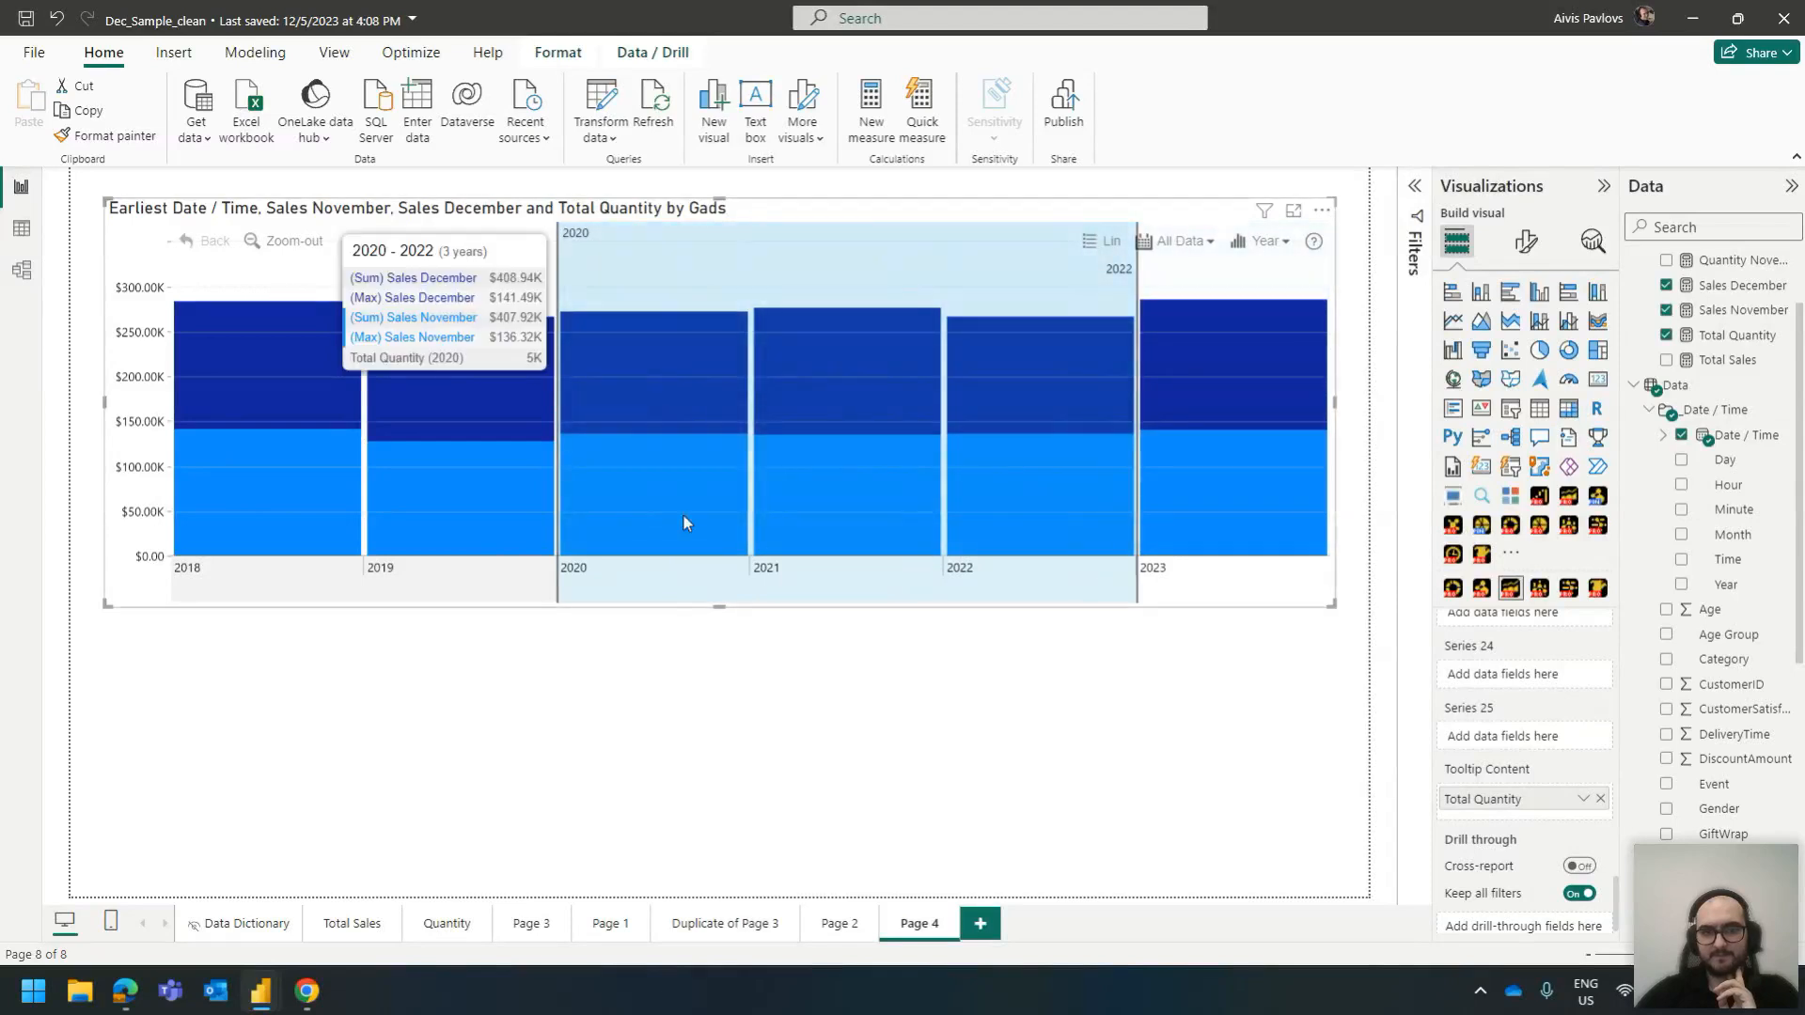
click(861, 644)
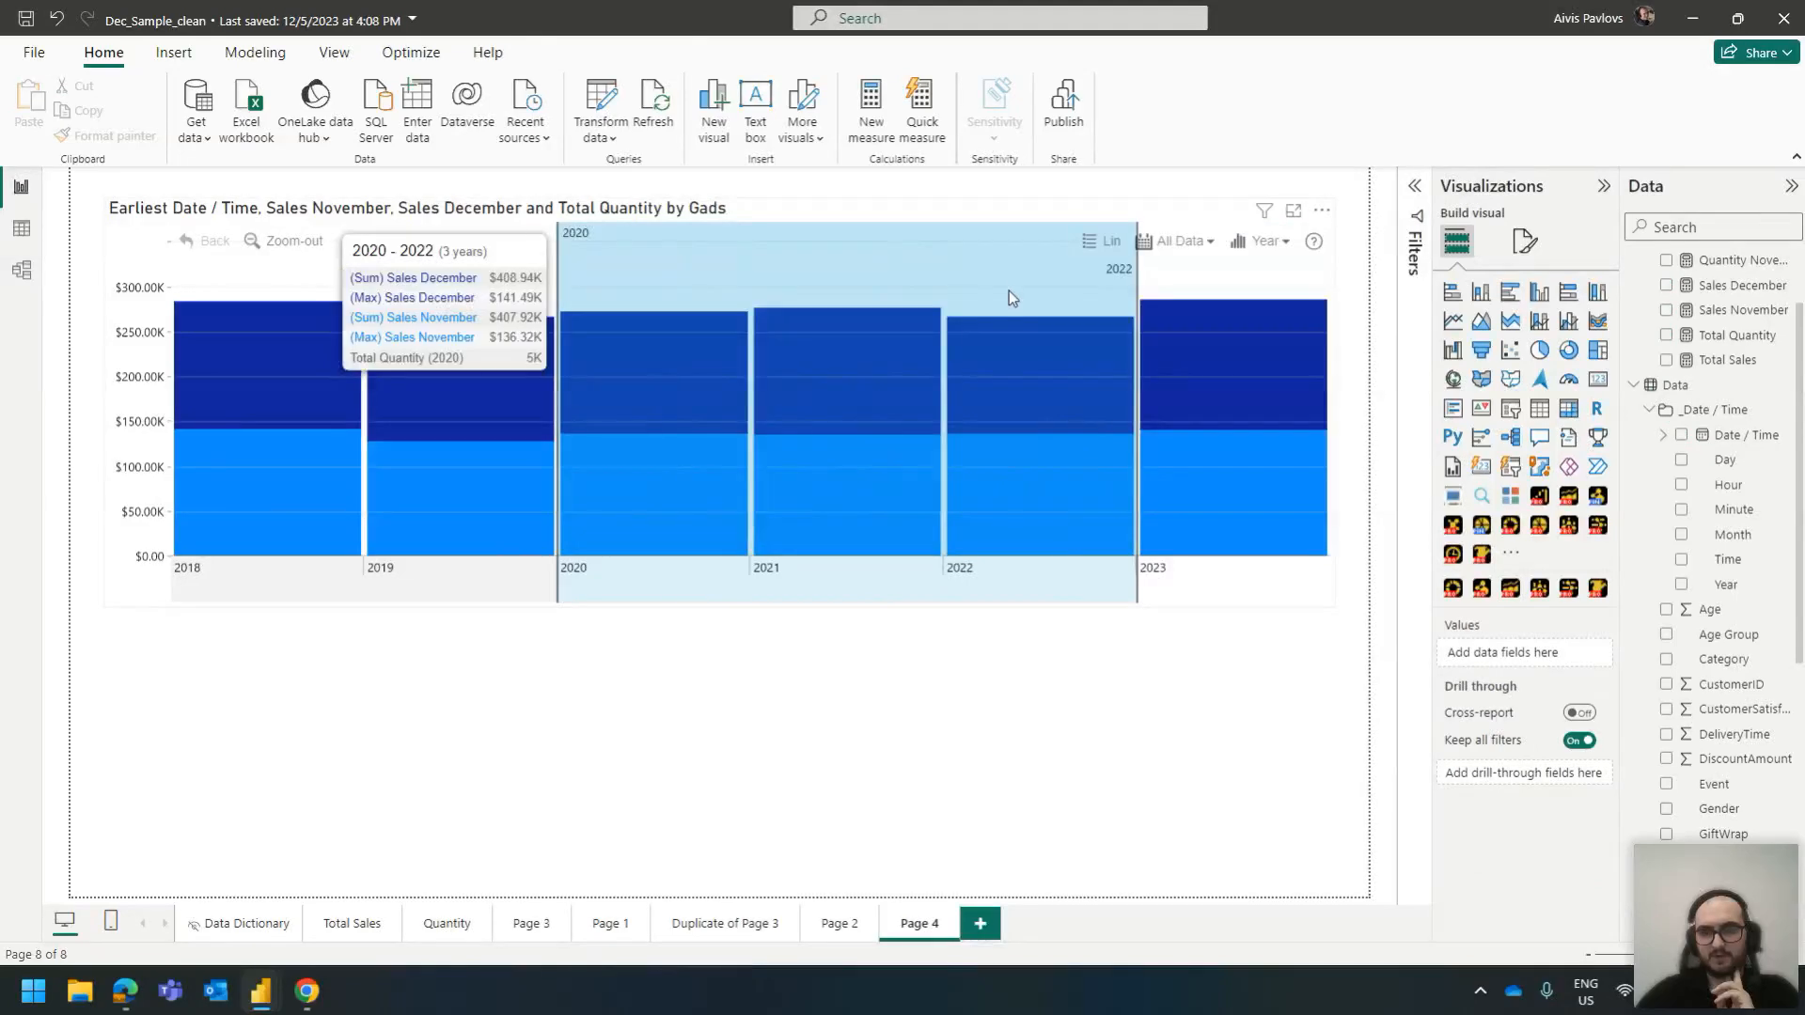
Examine the timeline's Tooltip Settings, briefly trying Hide Rows with No Data, and recheck the 2020–2022 tooltip before clearing the selection
click(673, 224)
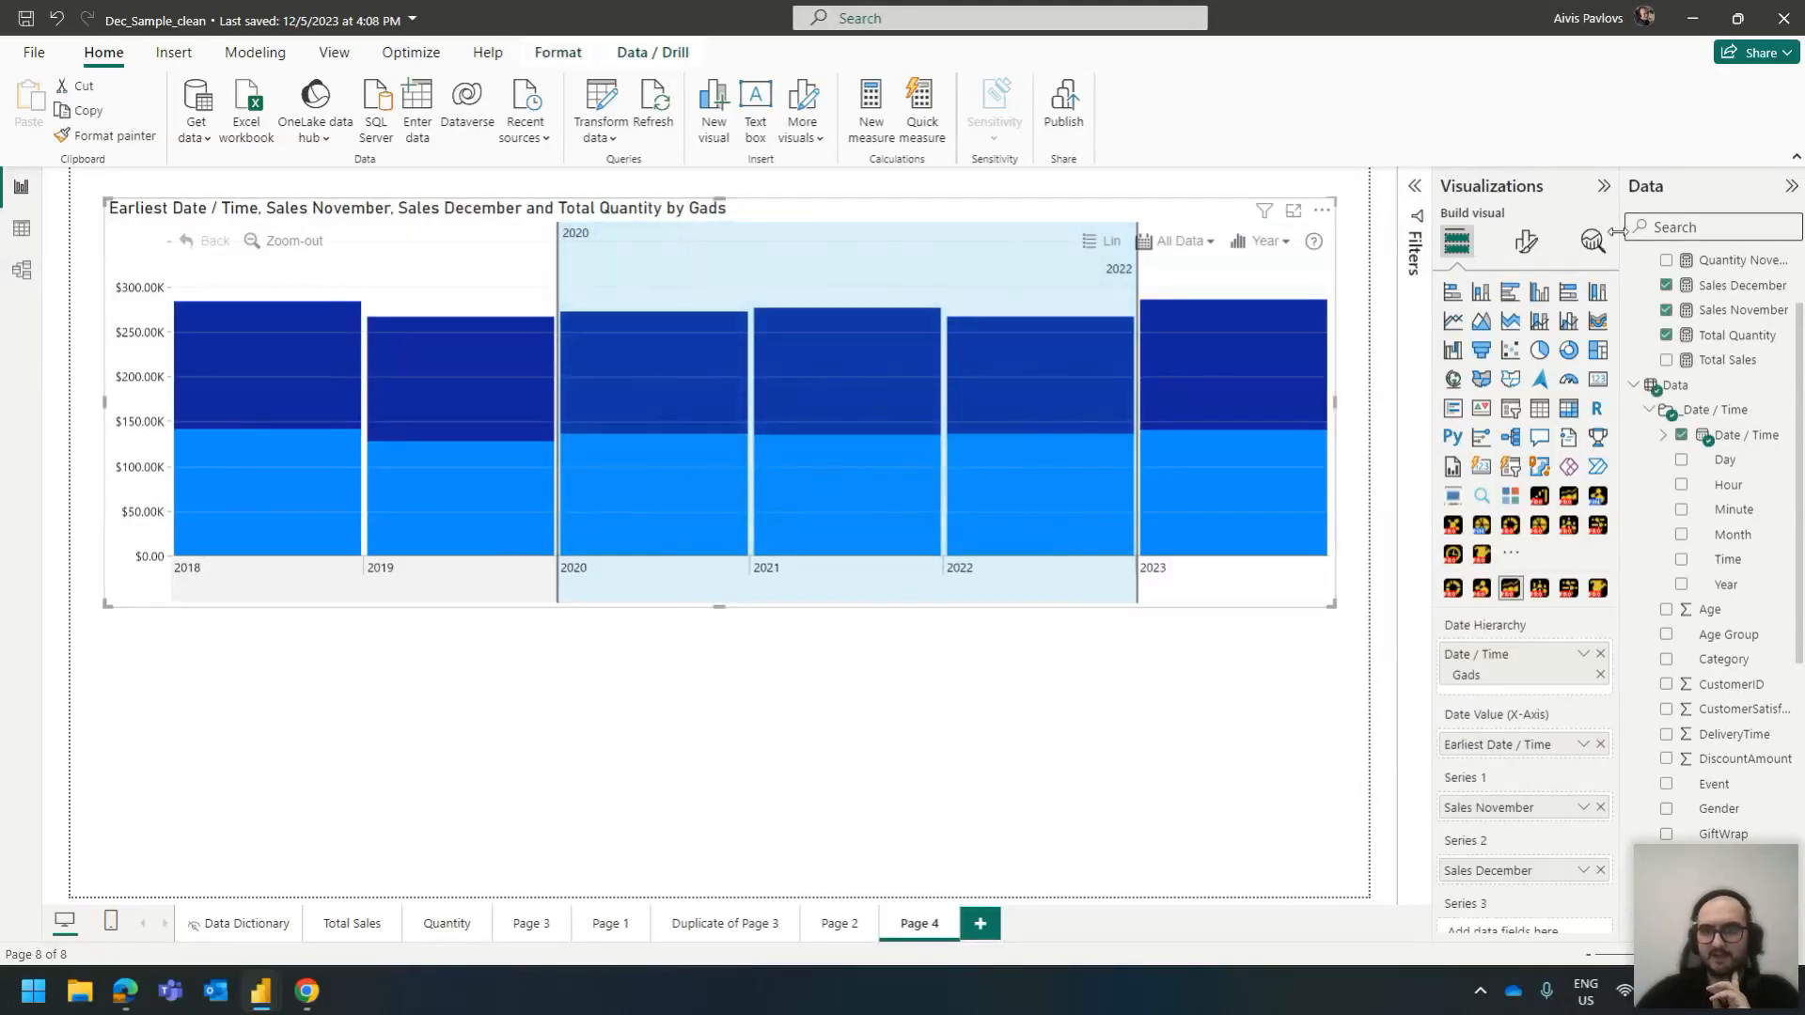
click(1525, 242)
scroll(1551, 506, down, 1)
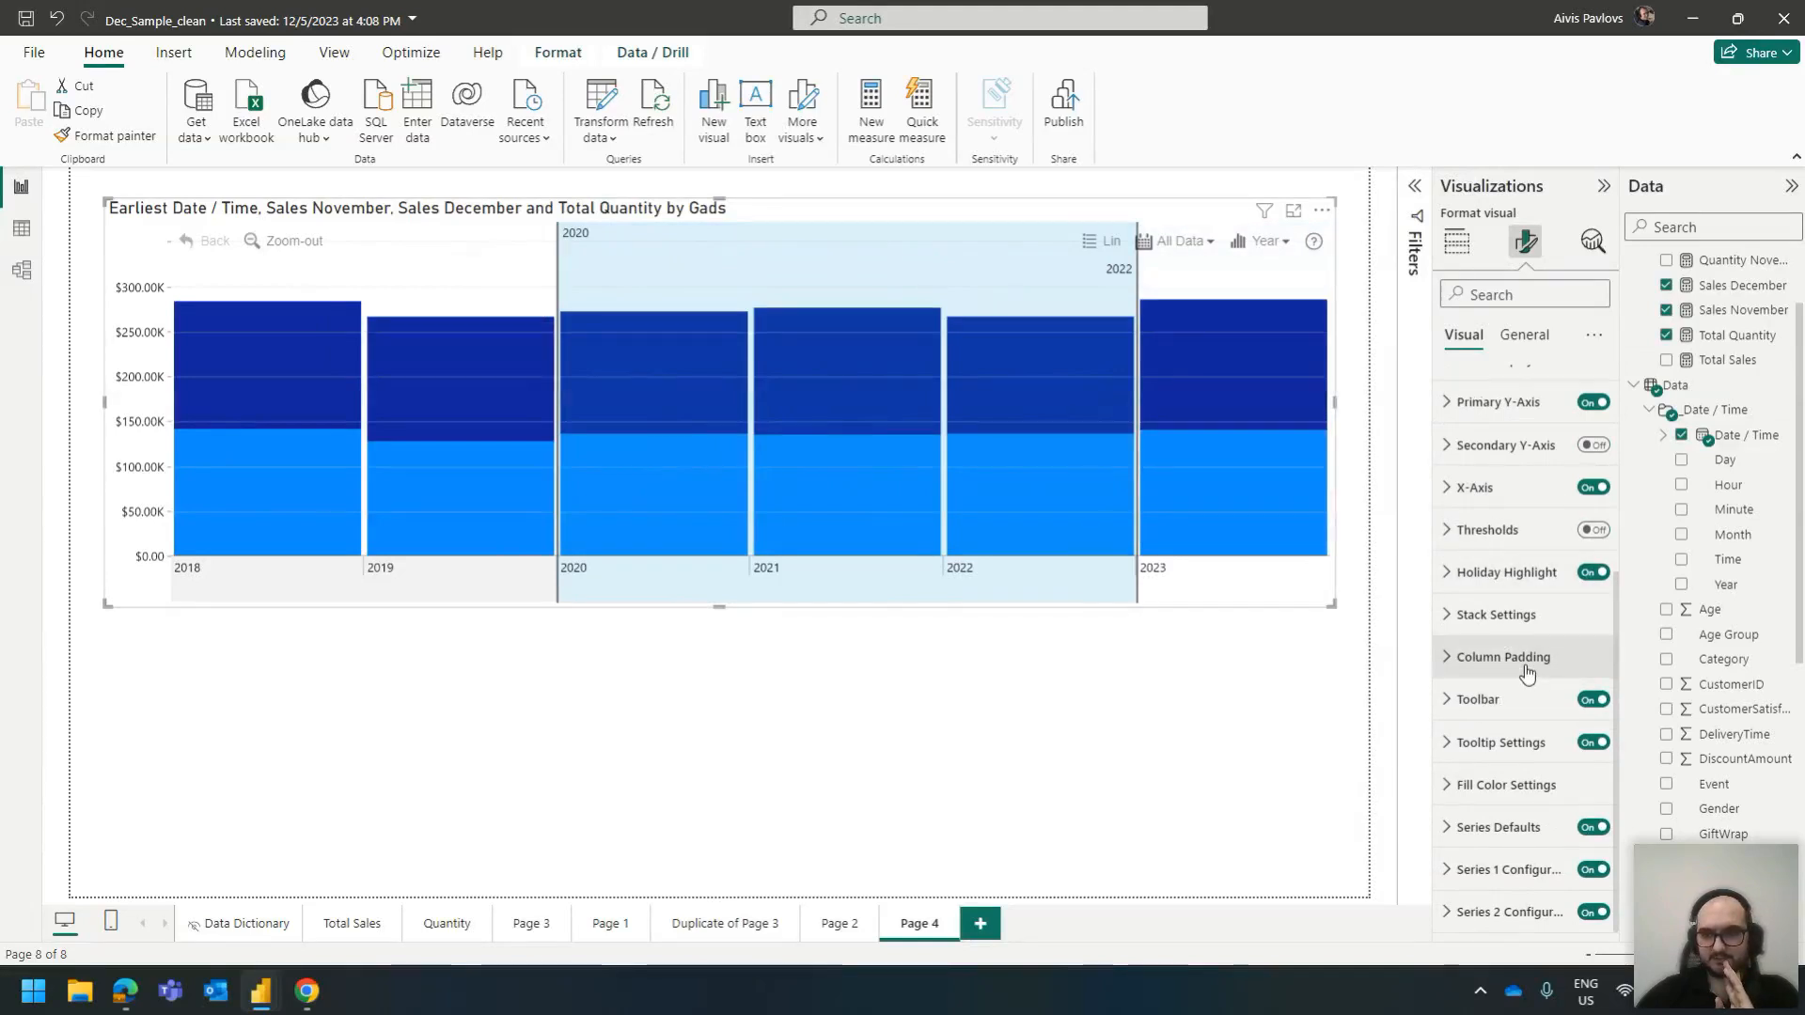
click(1528, 742)
scroll(1547, 676, down, 2)
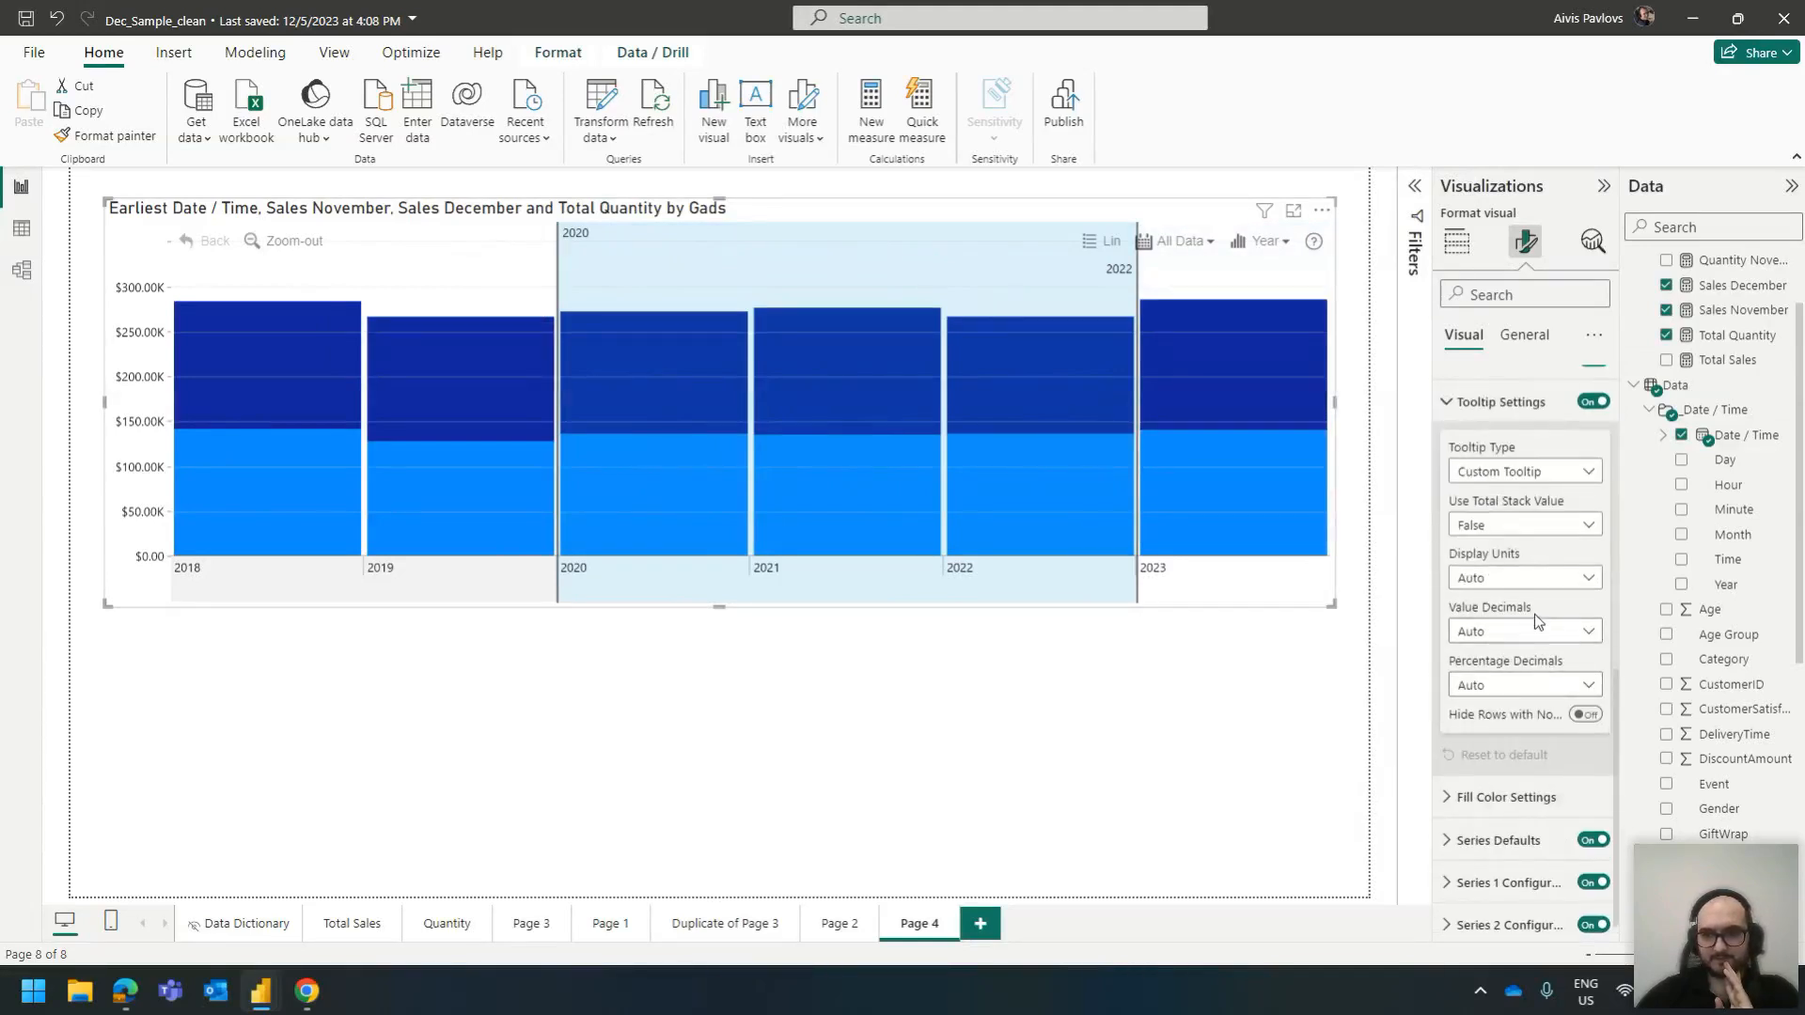
scroll(1535, 613, up, 1)
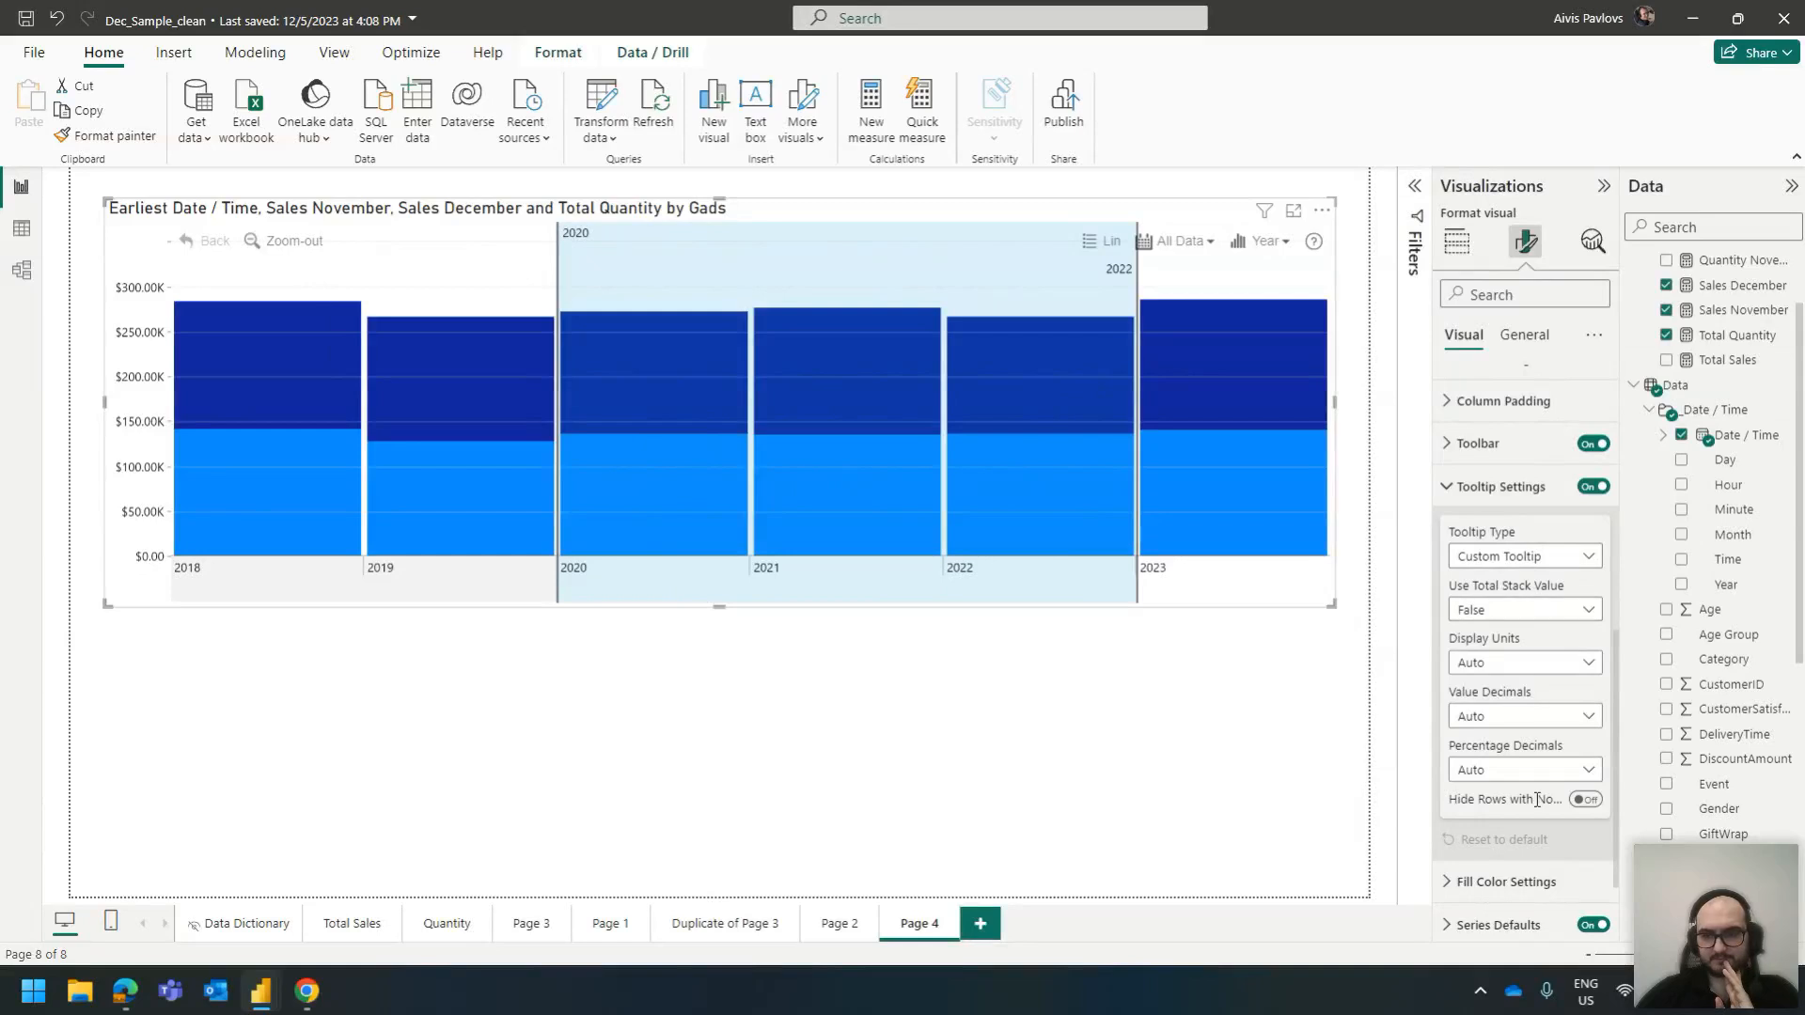
click(1585, 799)
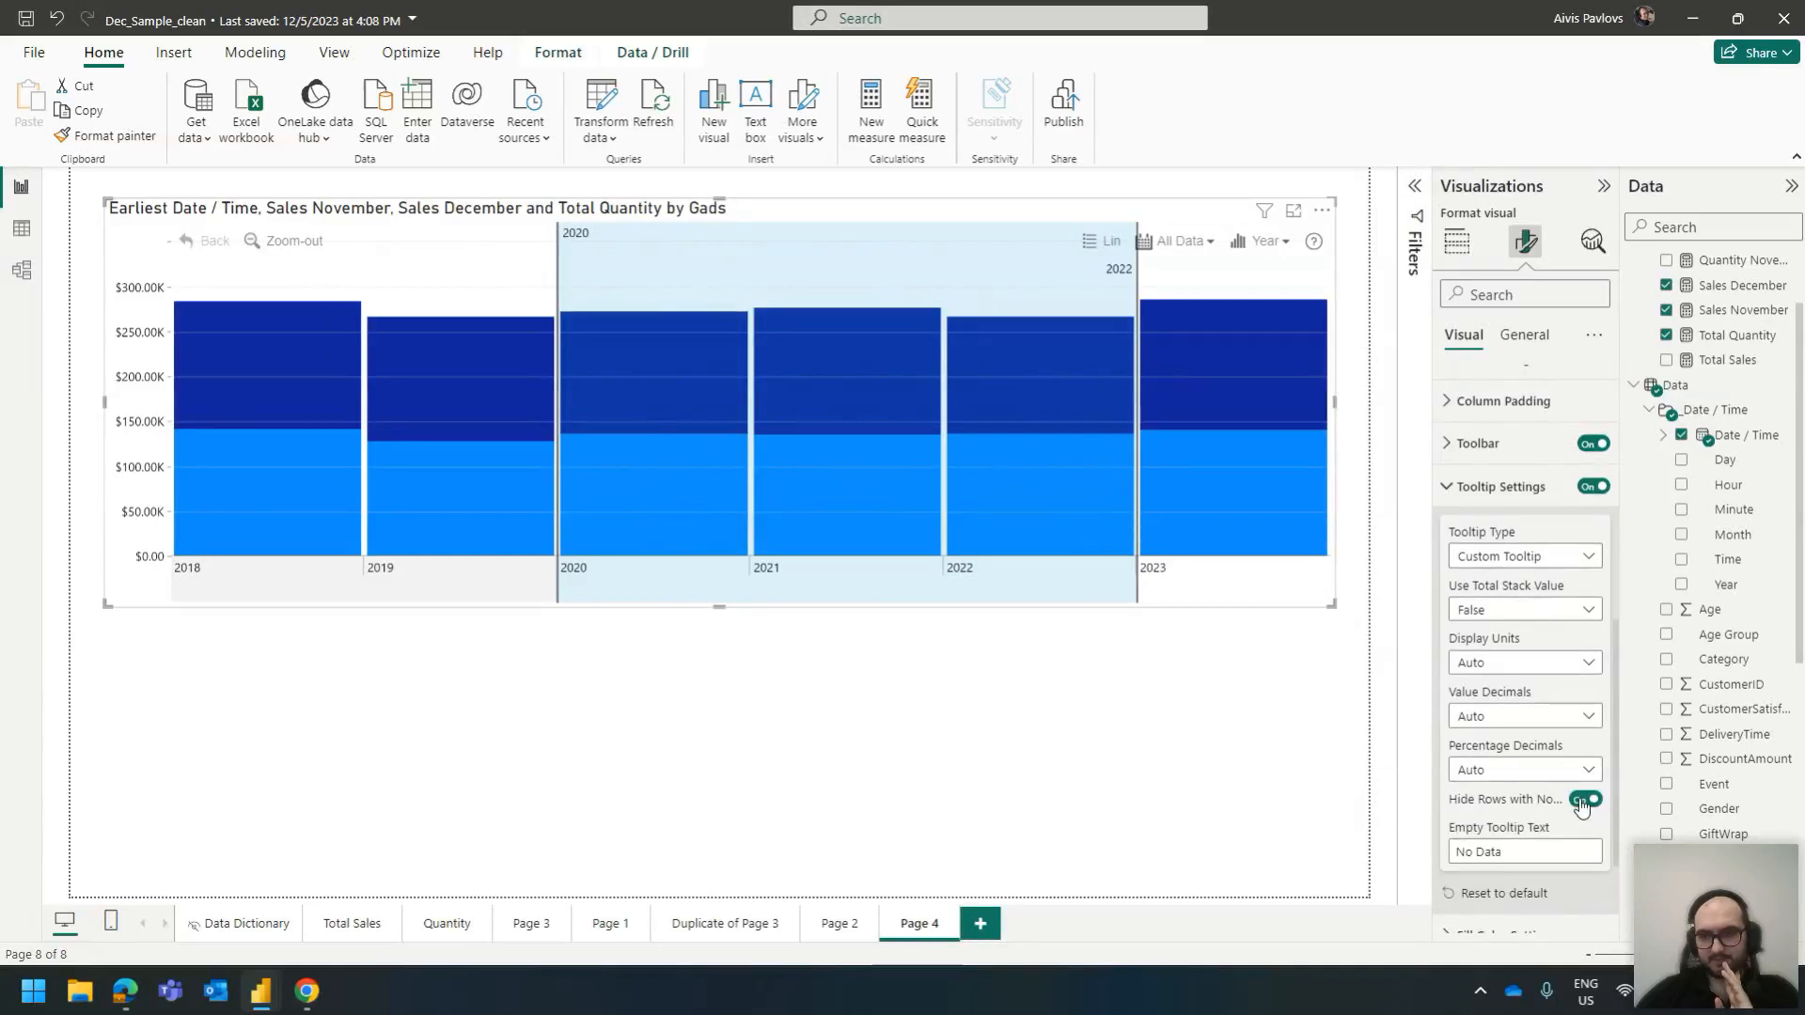
click(1585, 800)
mouse_move(728, 407)
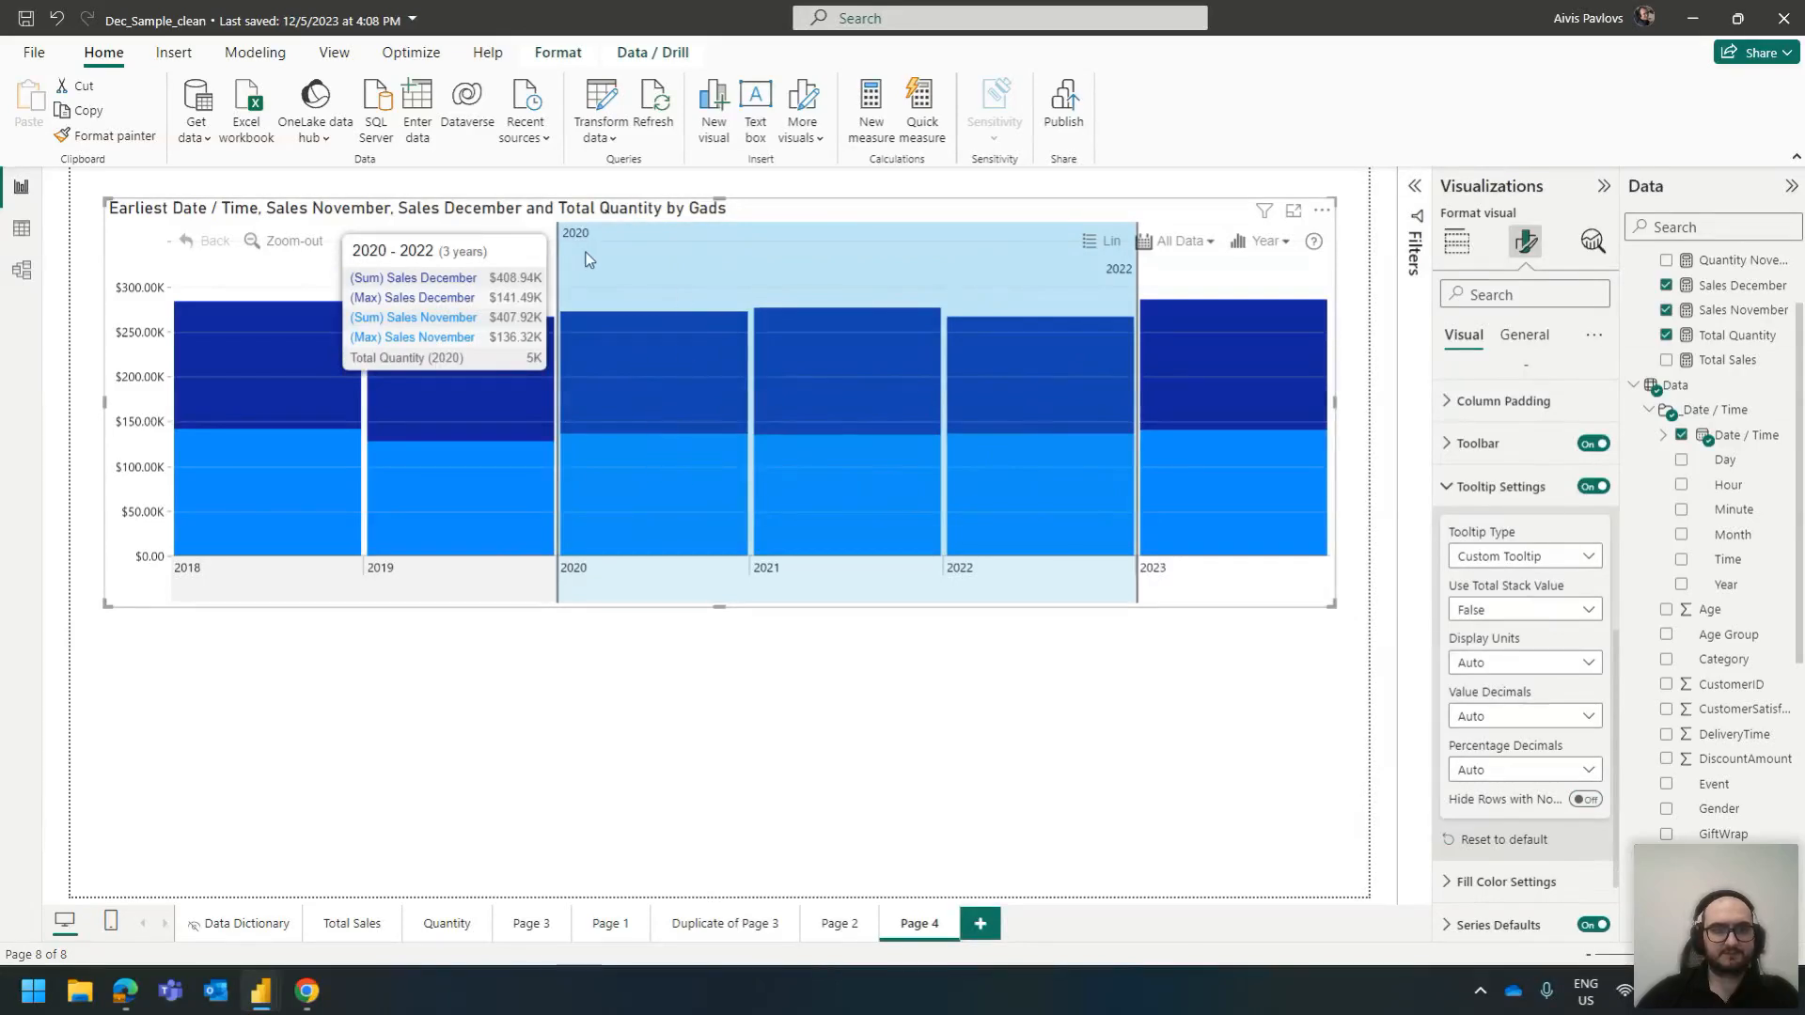
mouse_move(535, 568)
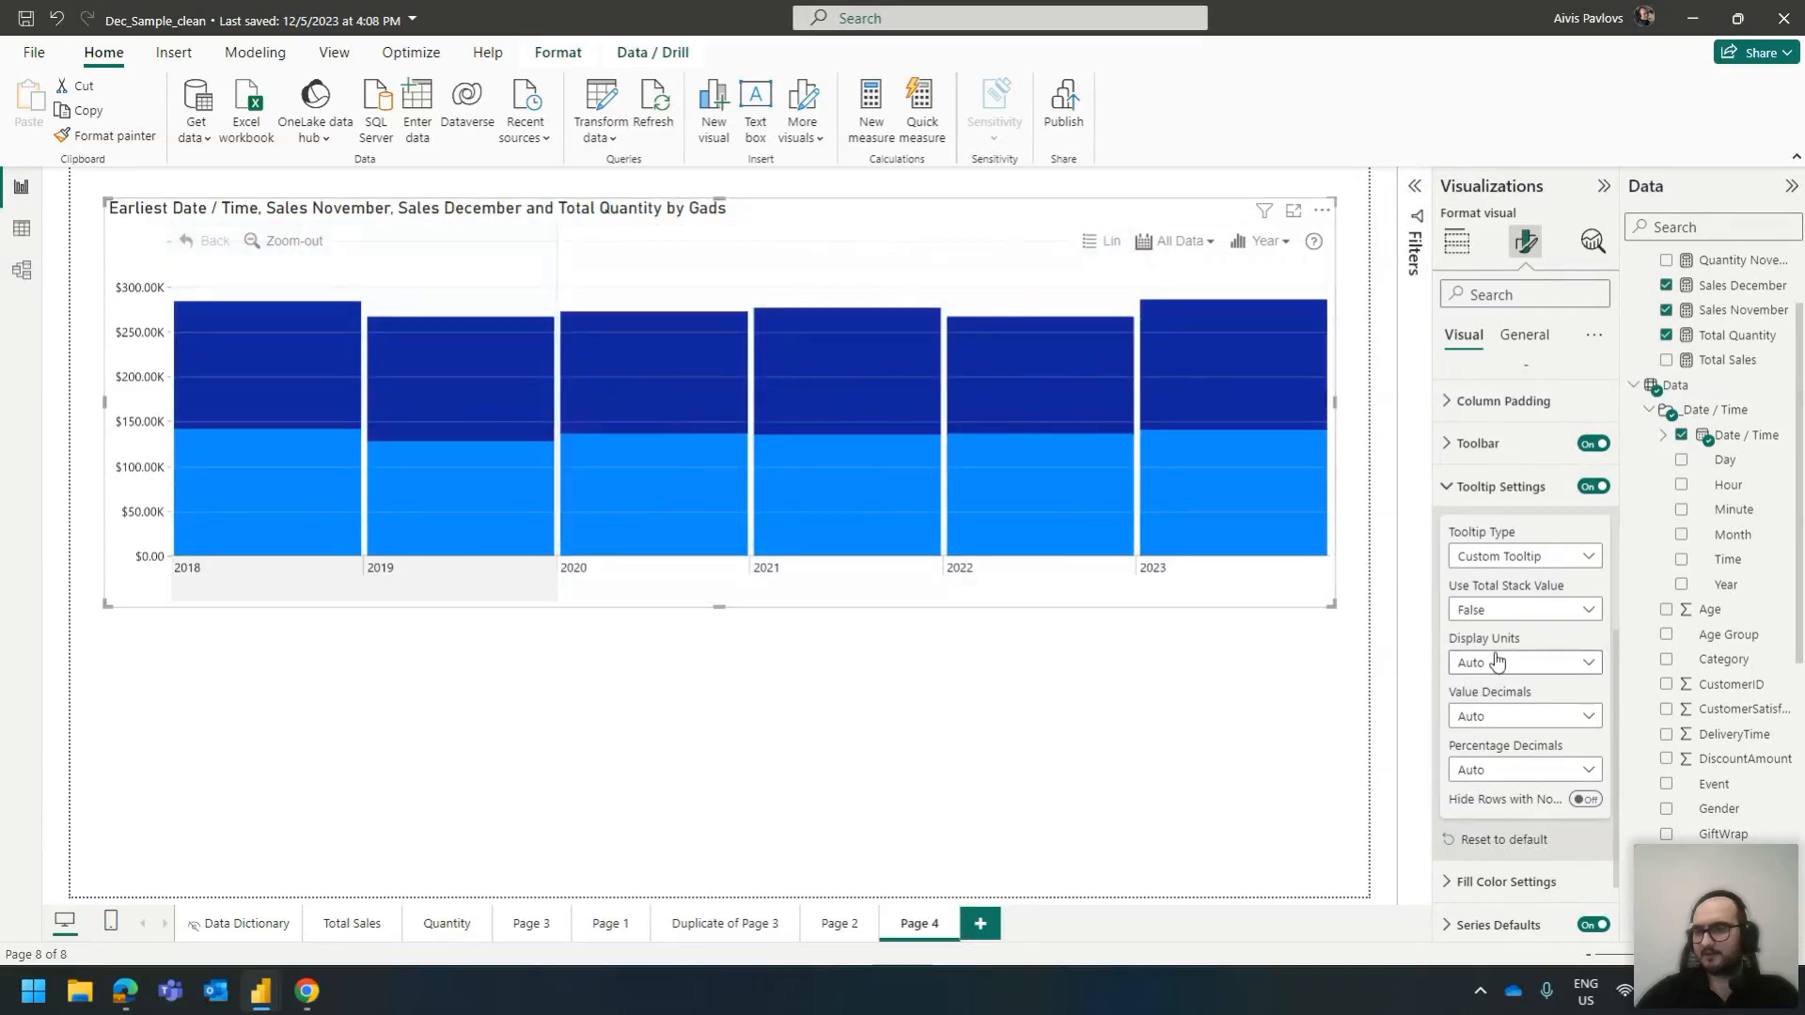
click(1530, 487)
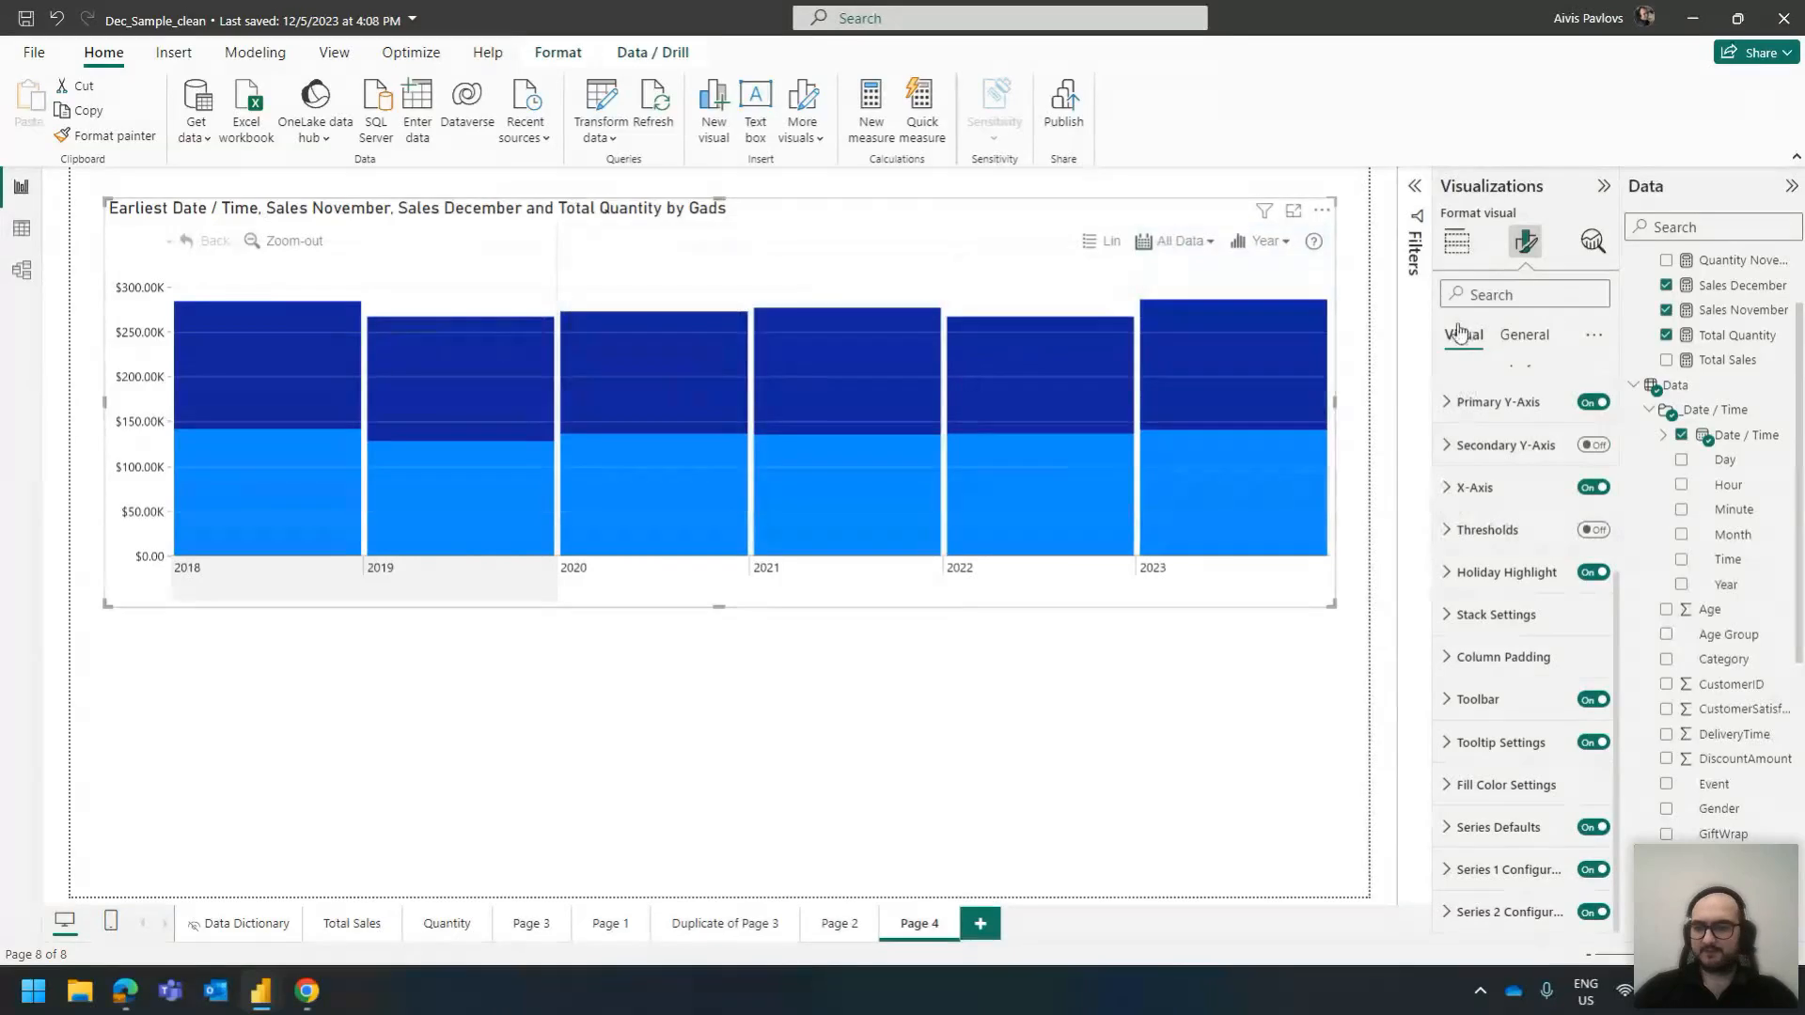
View the finished timeline on the Total Sales page as a reference and return to Page 4
click(1457, 242)
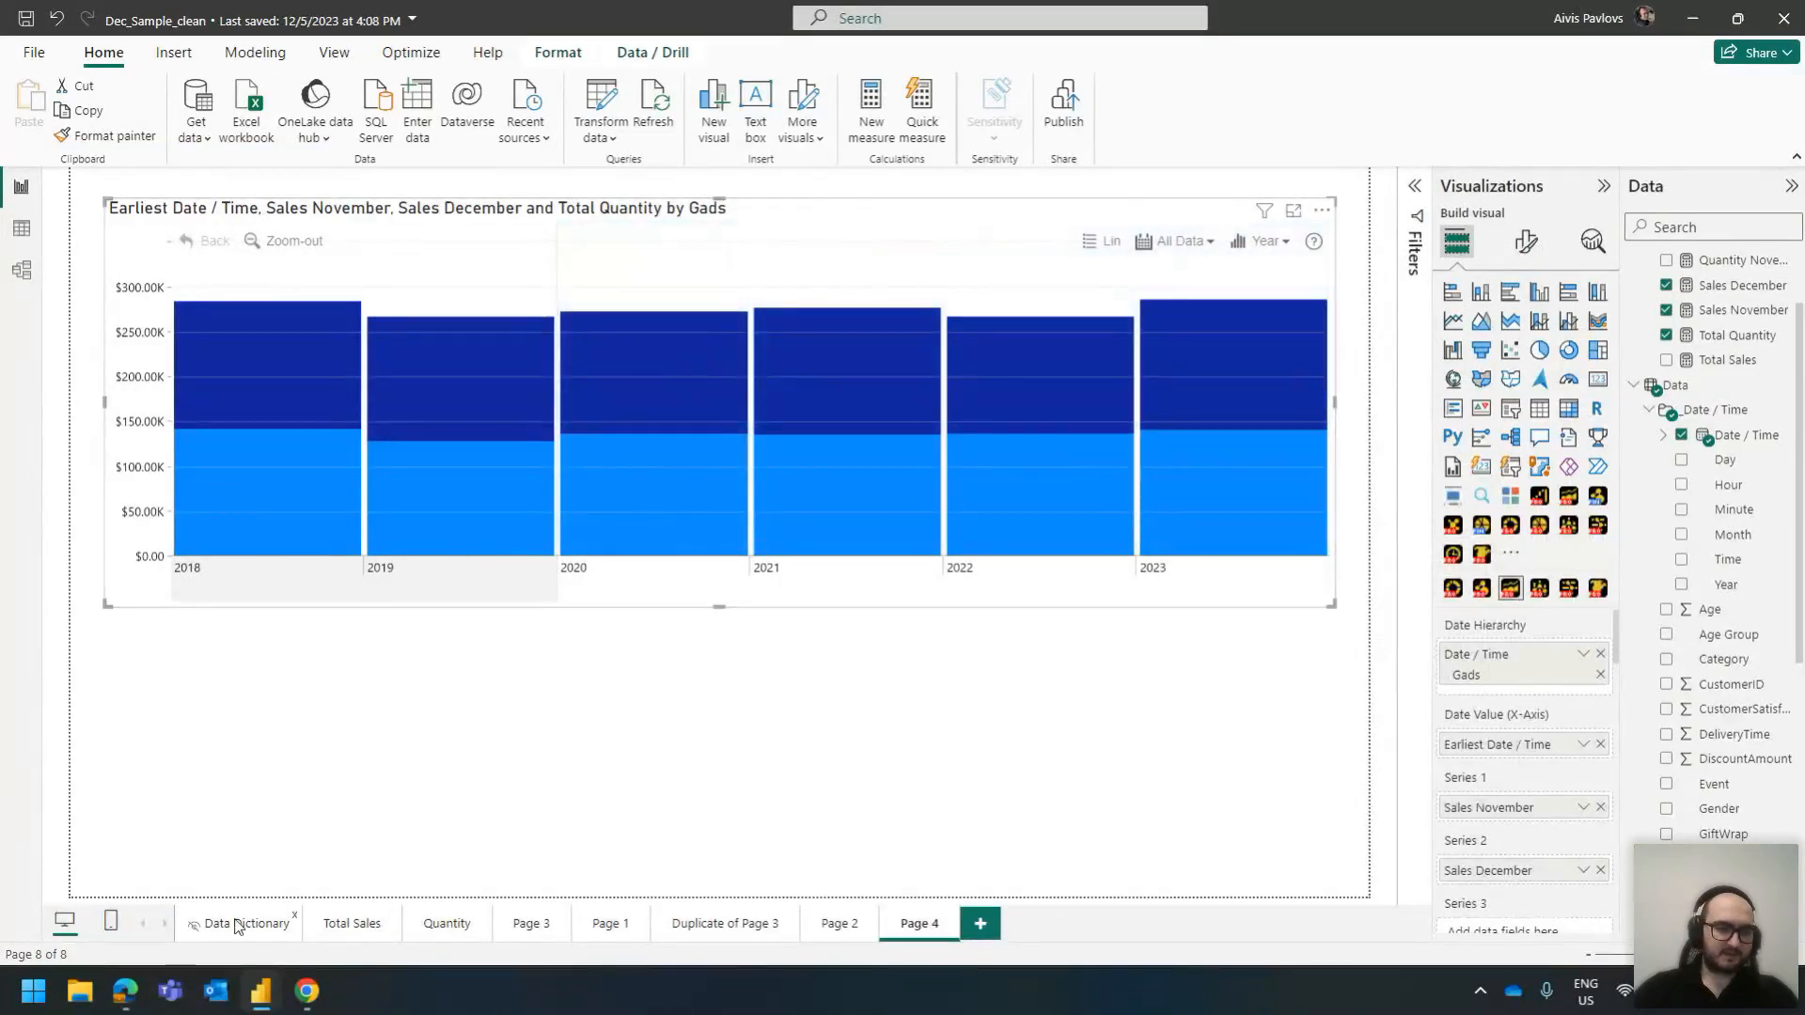
click(248, 923)
click(354, 923)
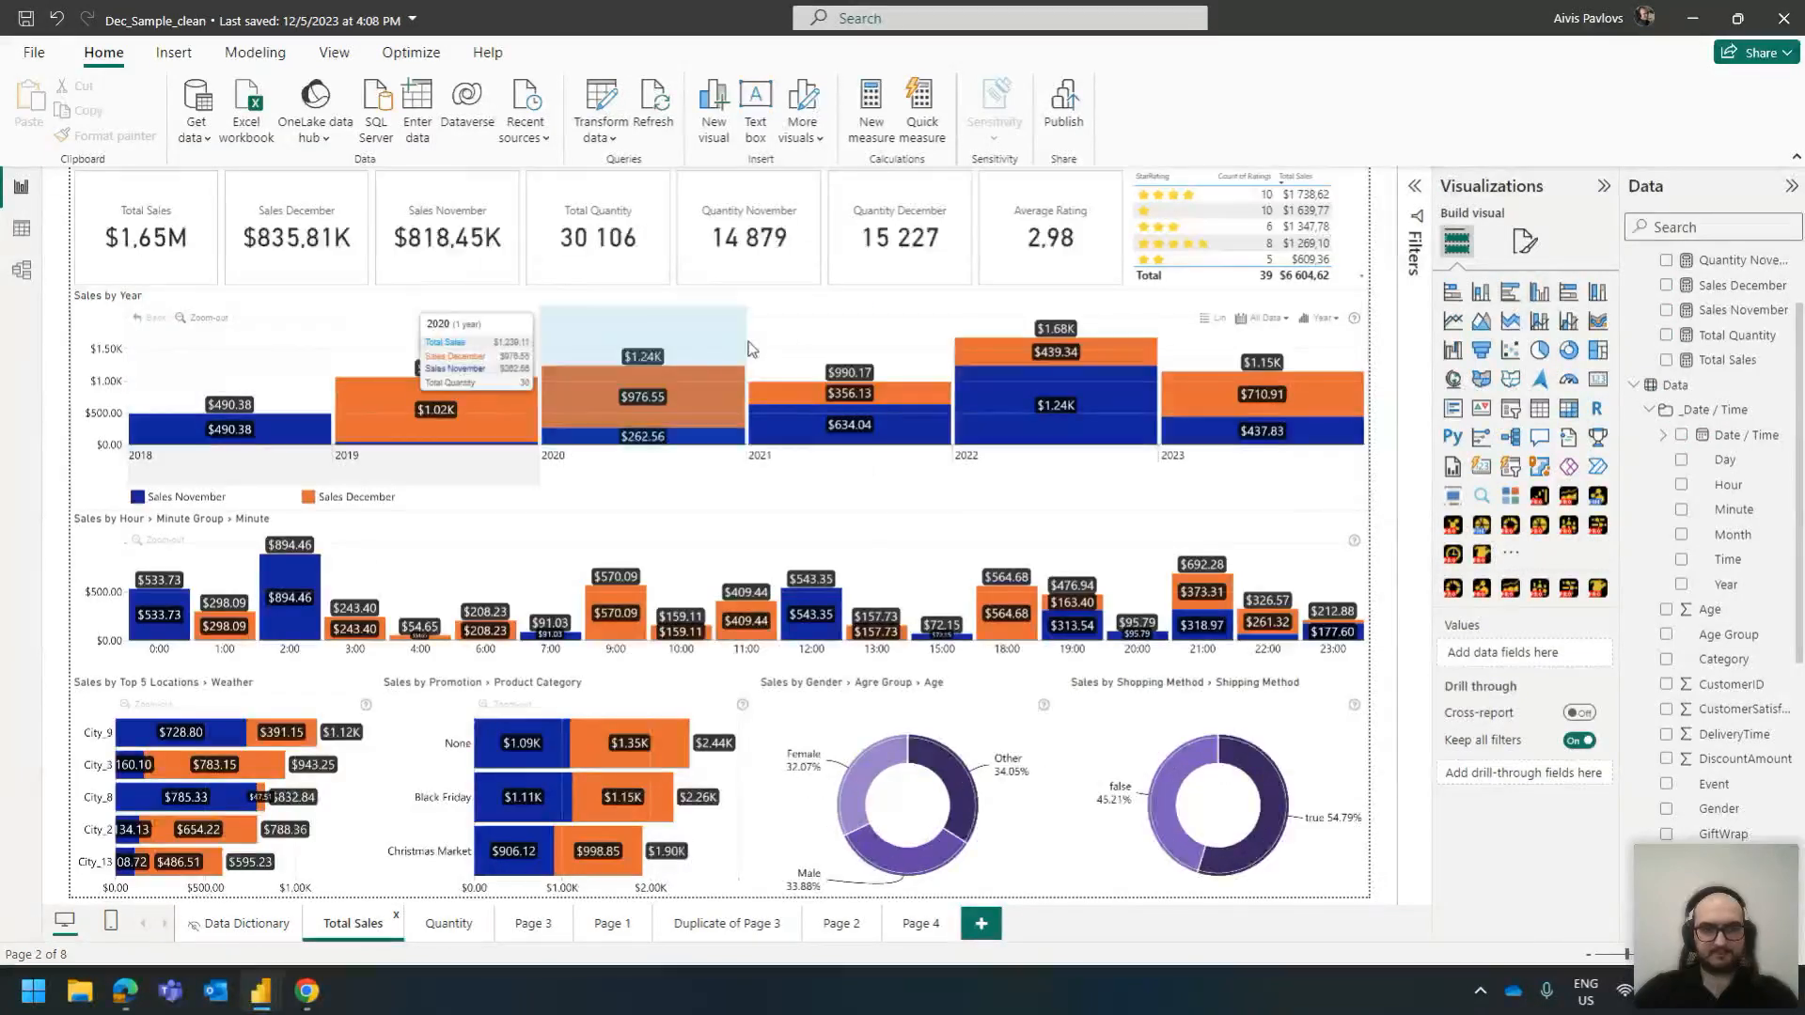
click(919, 923)
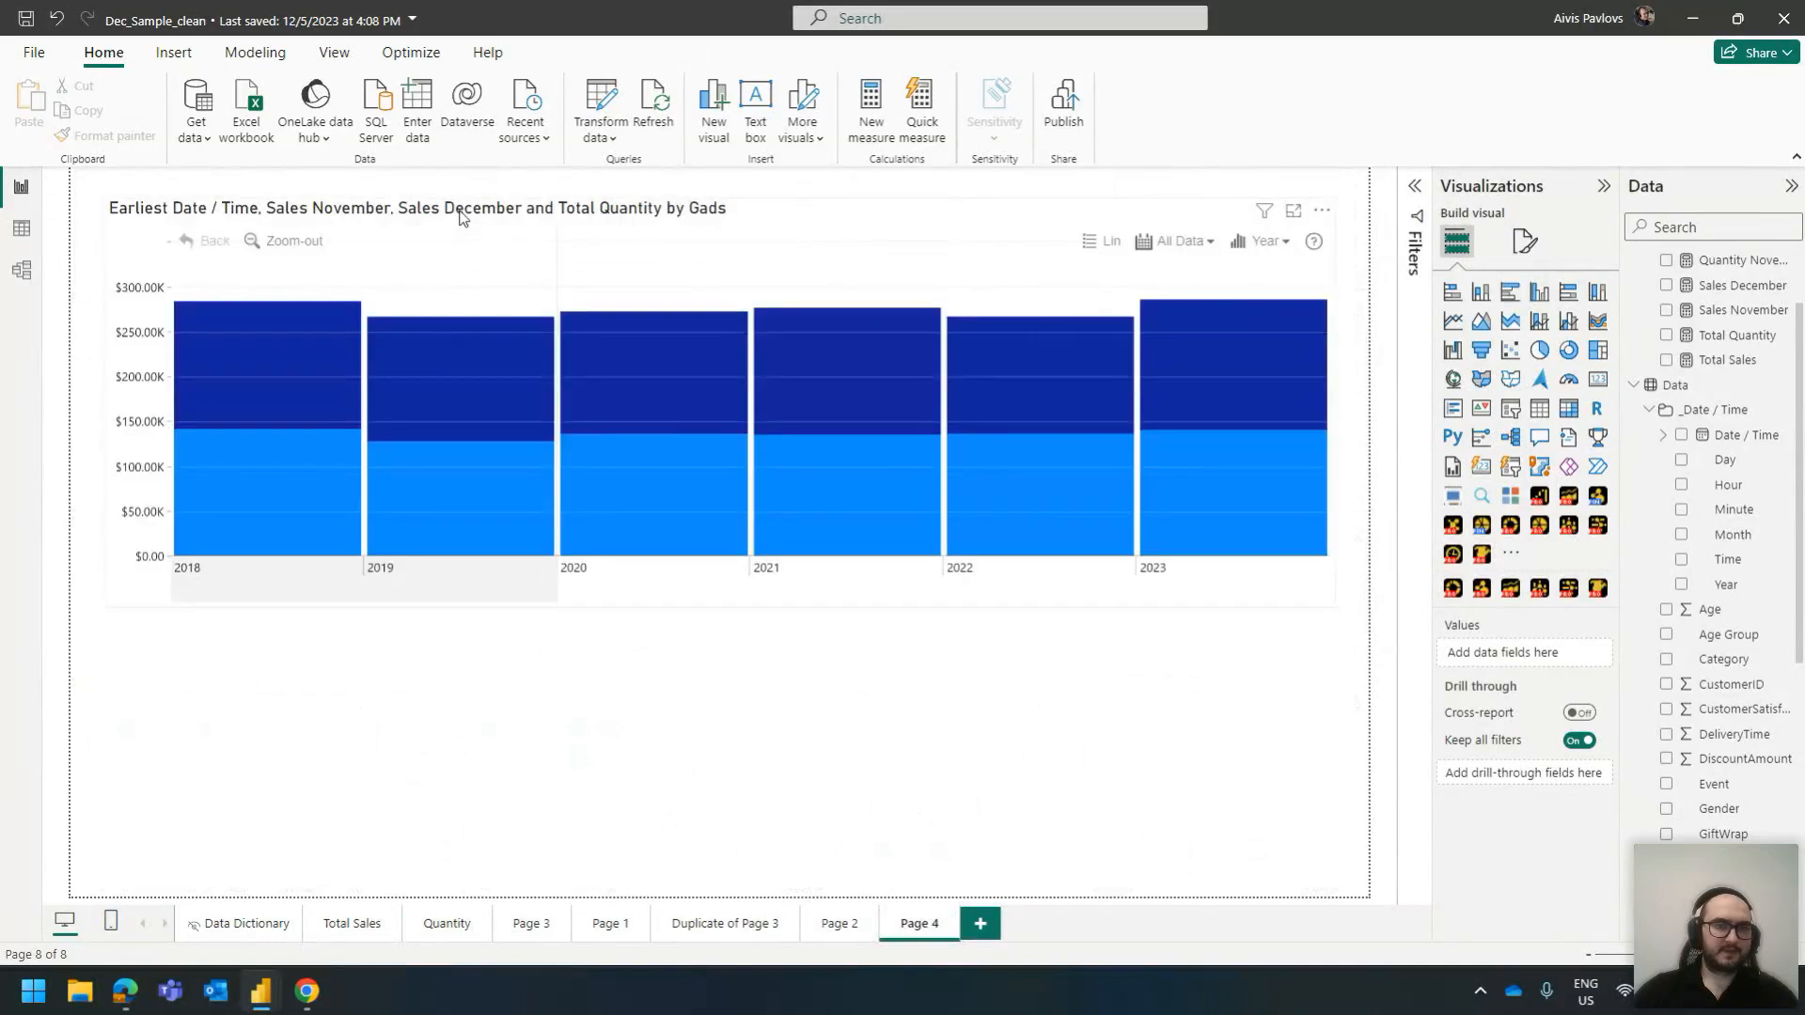
Turn on Series Value Labels in the Page 4 timeline's Series Defaults
click(460, 225)
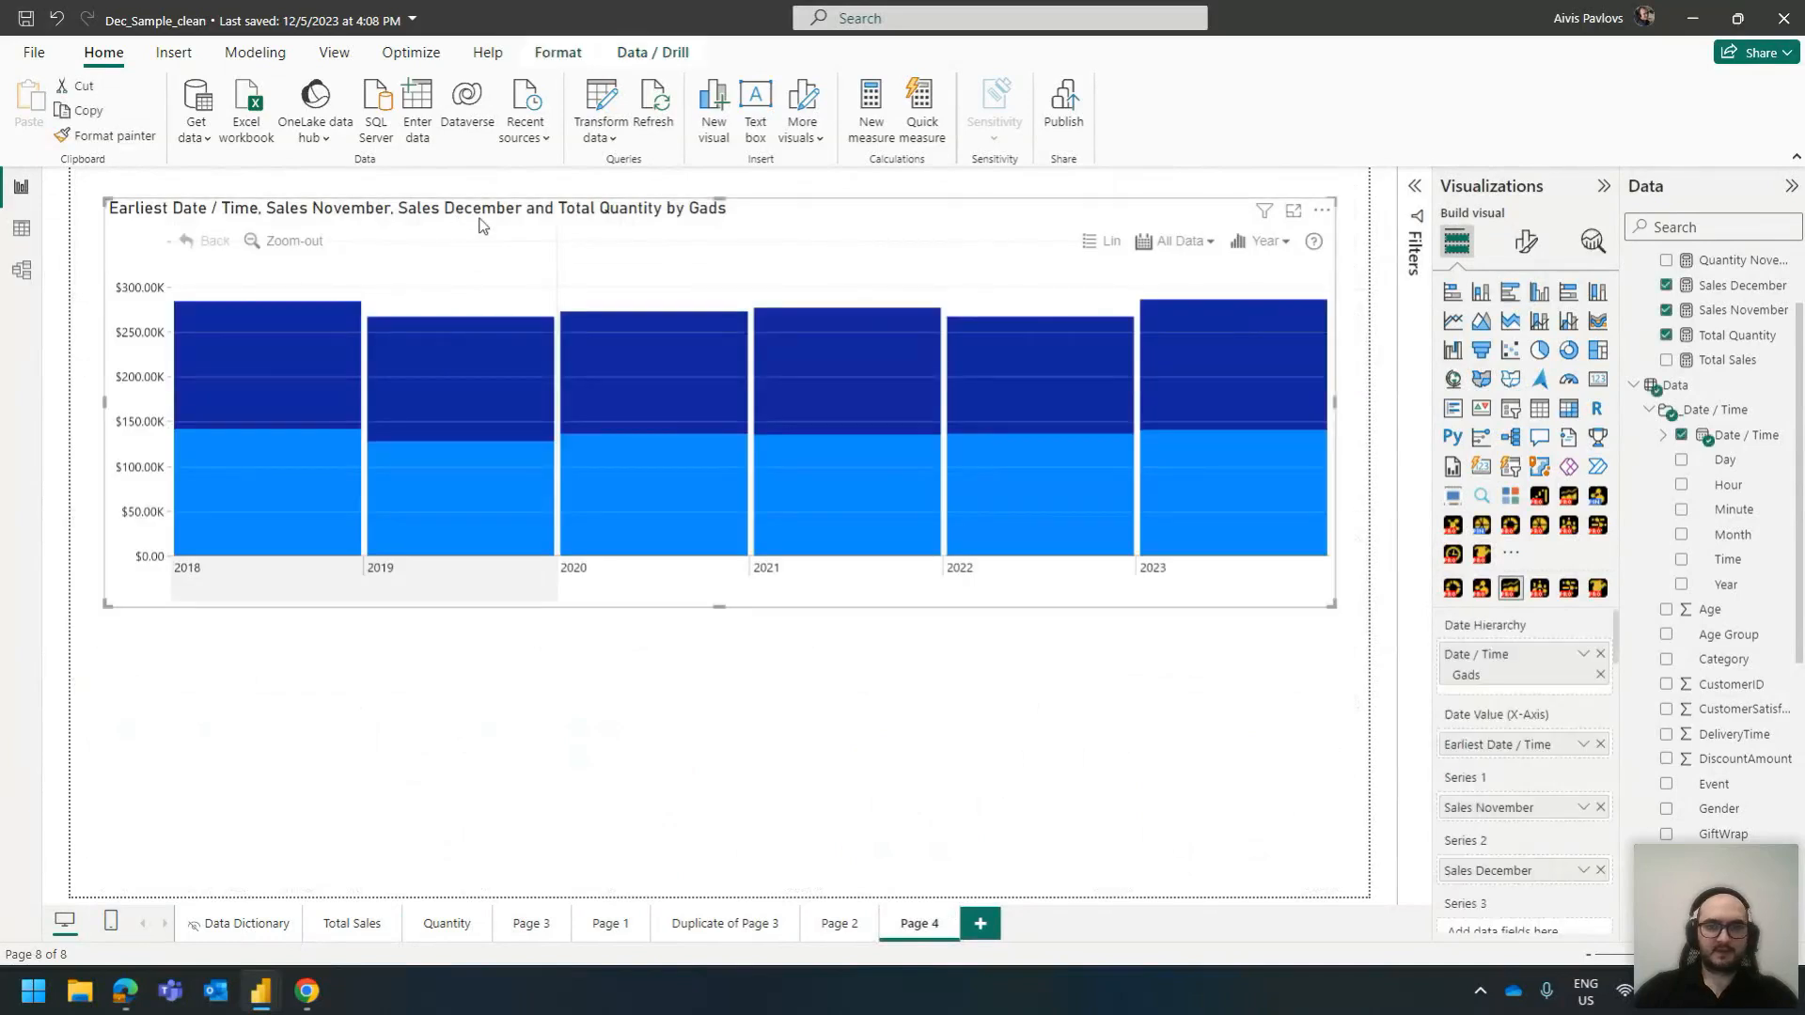
click(1525, 242)
scroll(1494, 478, down, 5)
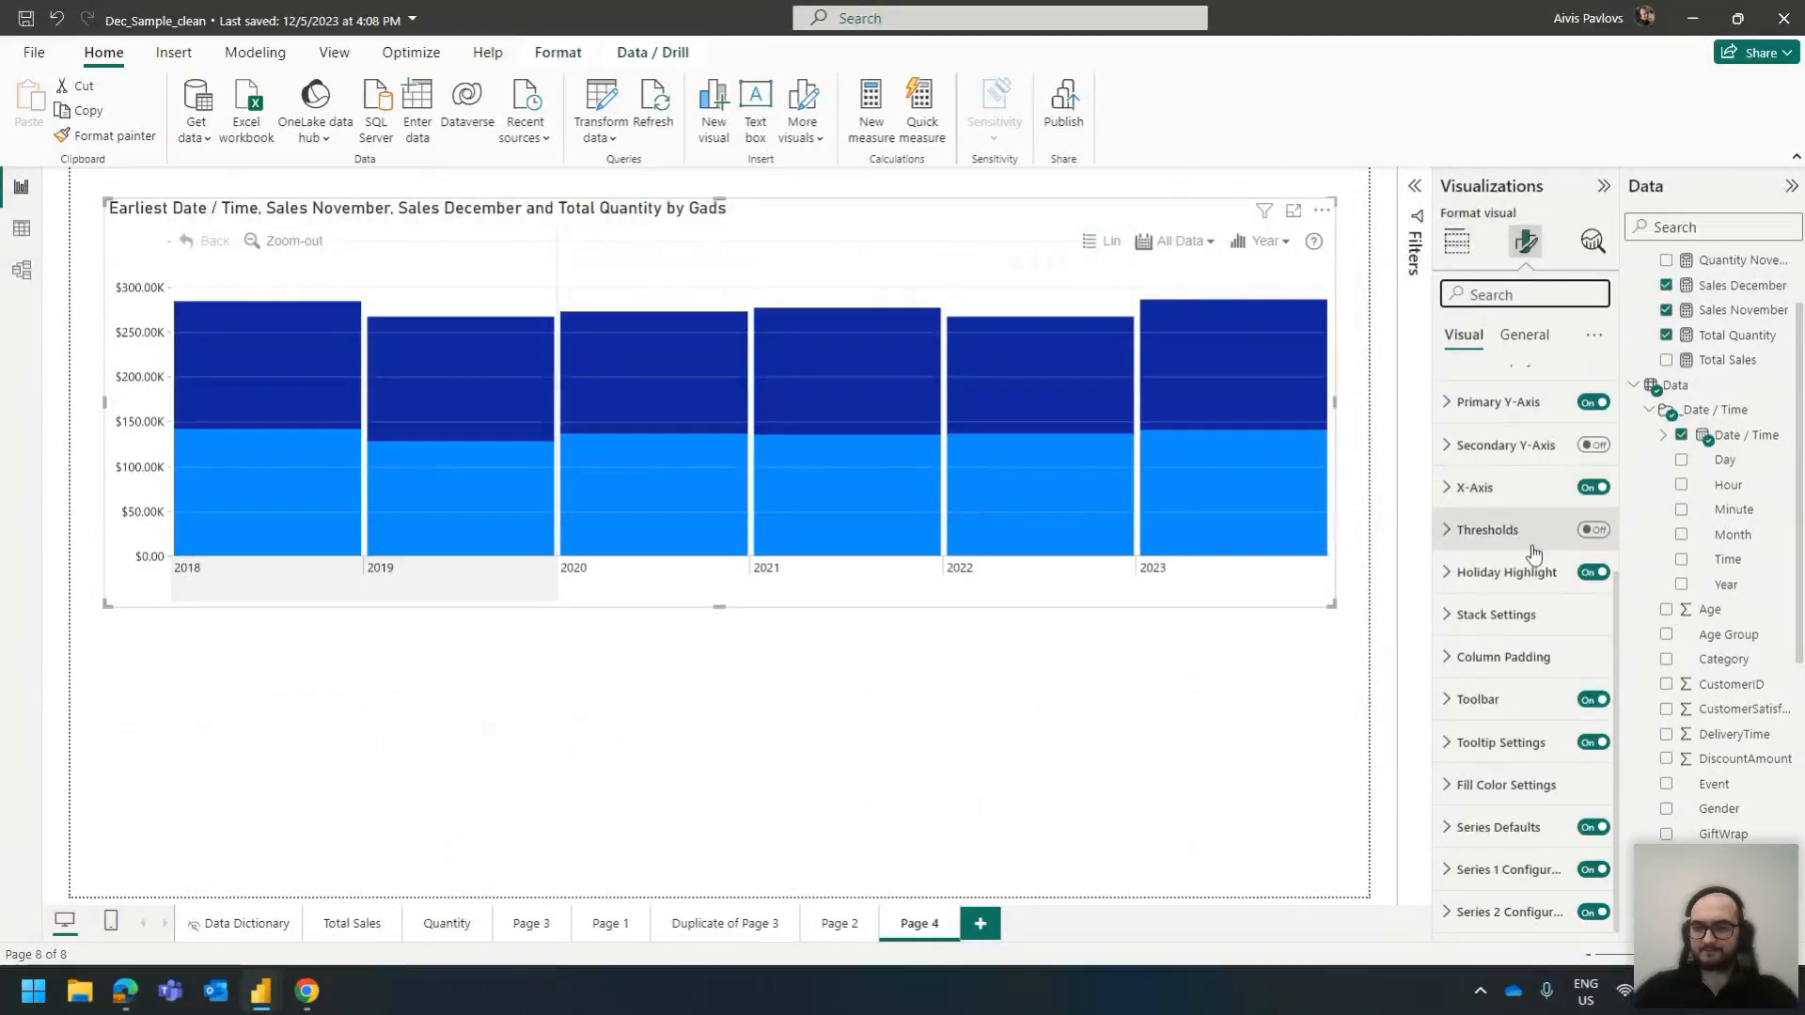
click(1530, 828)
scroll(1528, 771, down, 4)
click(1585, 639)
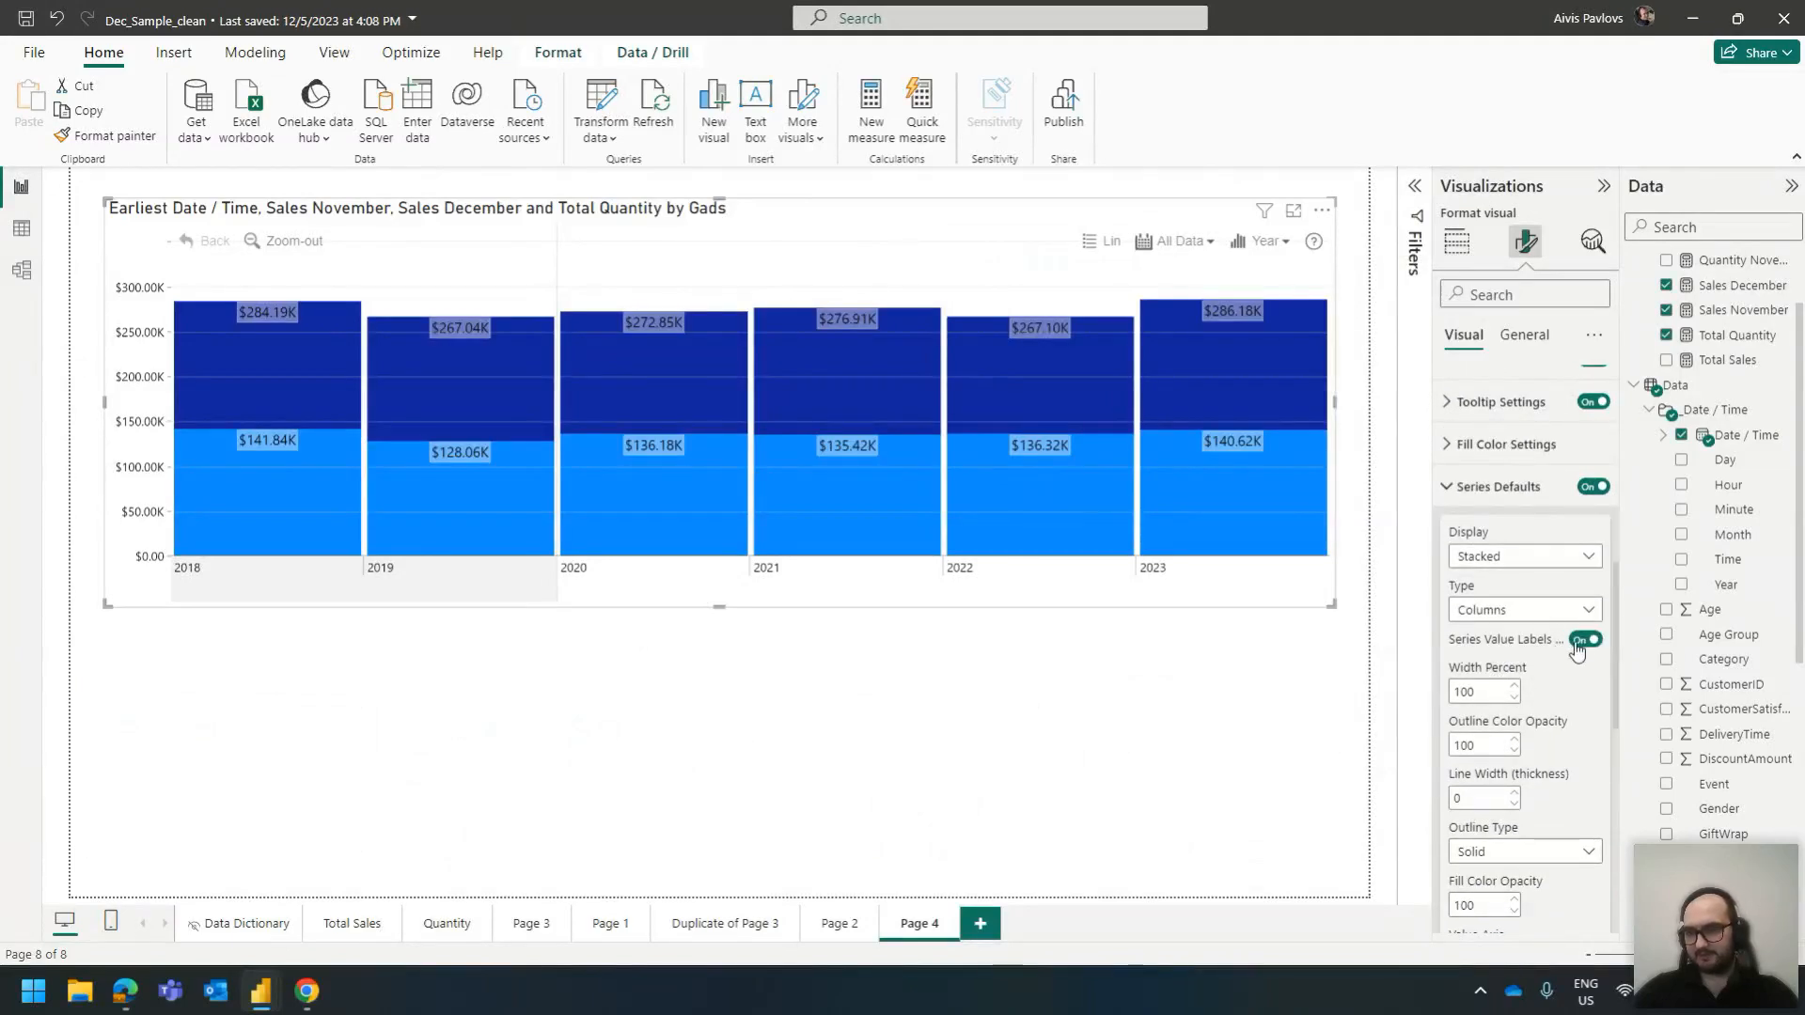
click(1483, 487)
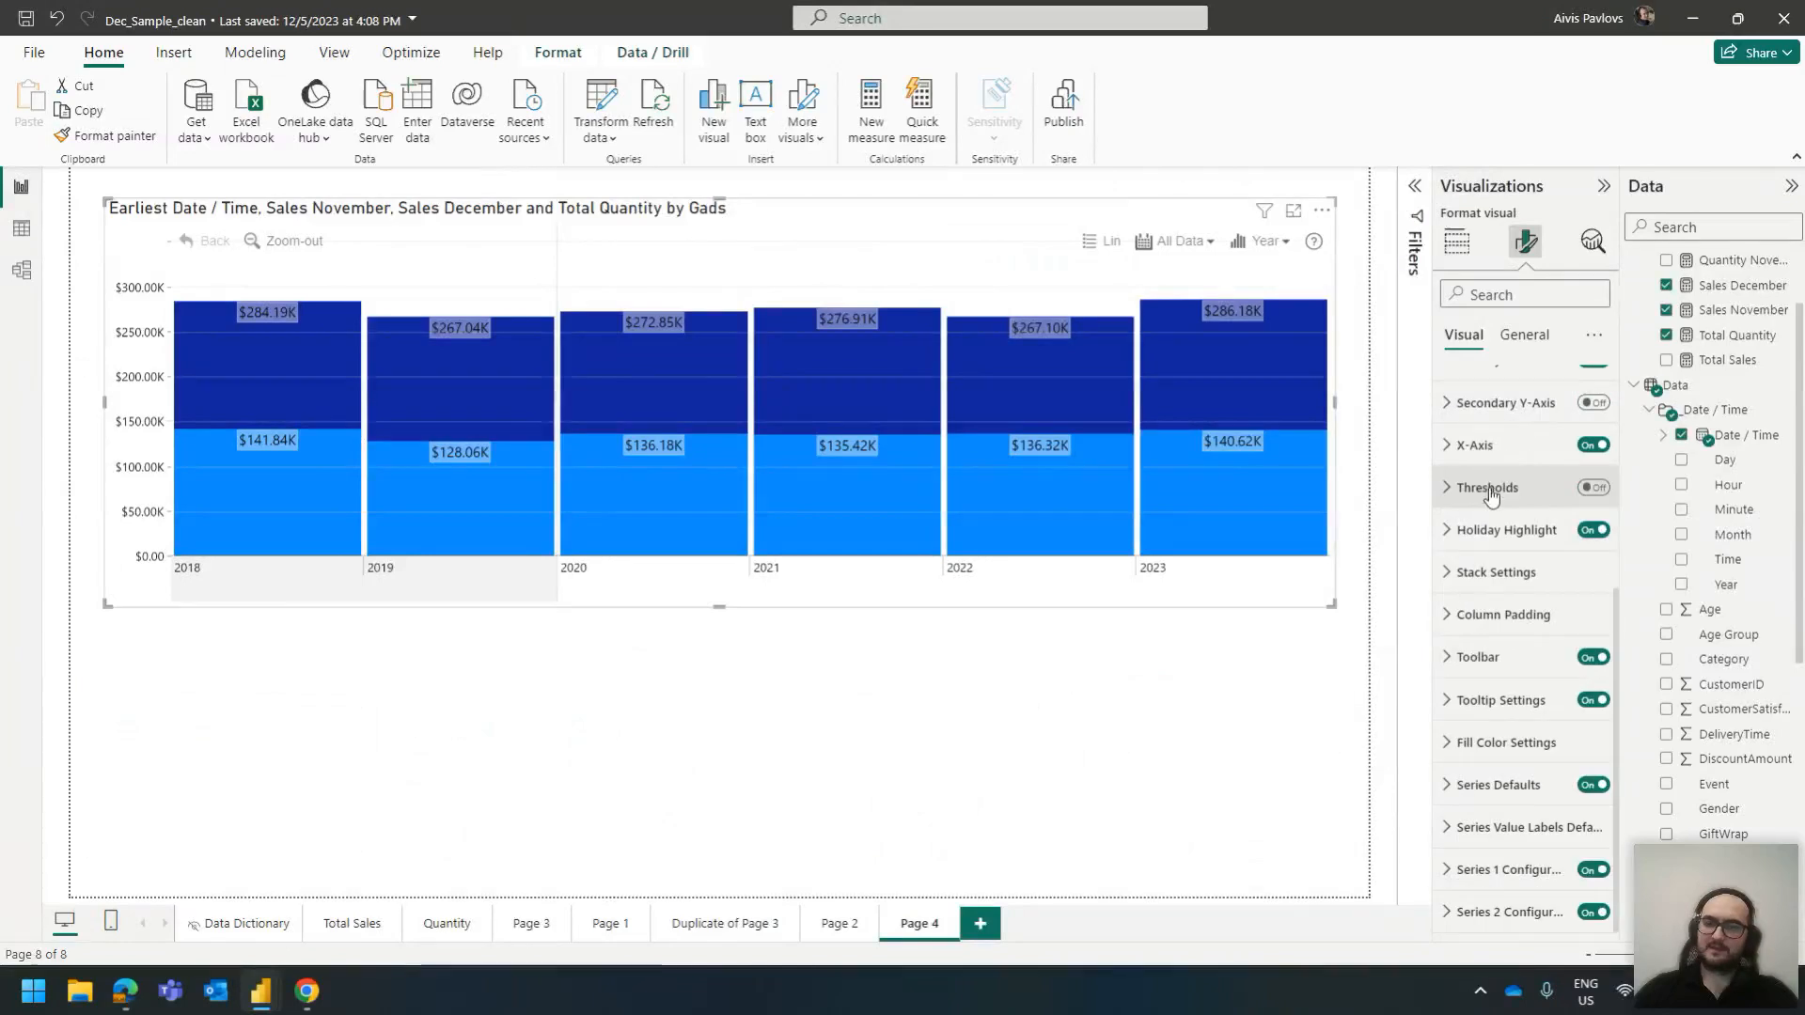
Set the font color to white in the timeline's Series Value Labels Defaults
click(1556, 828)
scroll(1530, 769, down, 3)
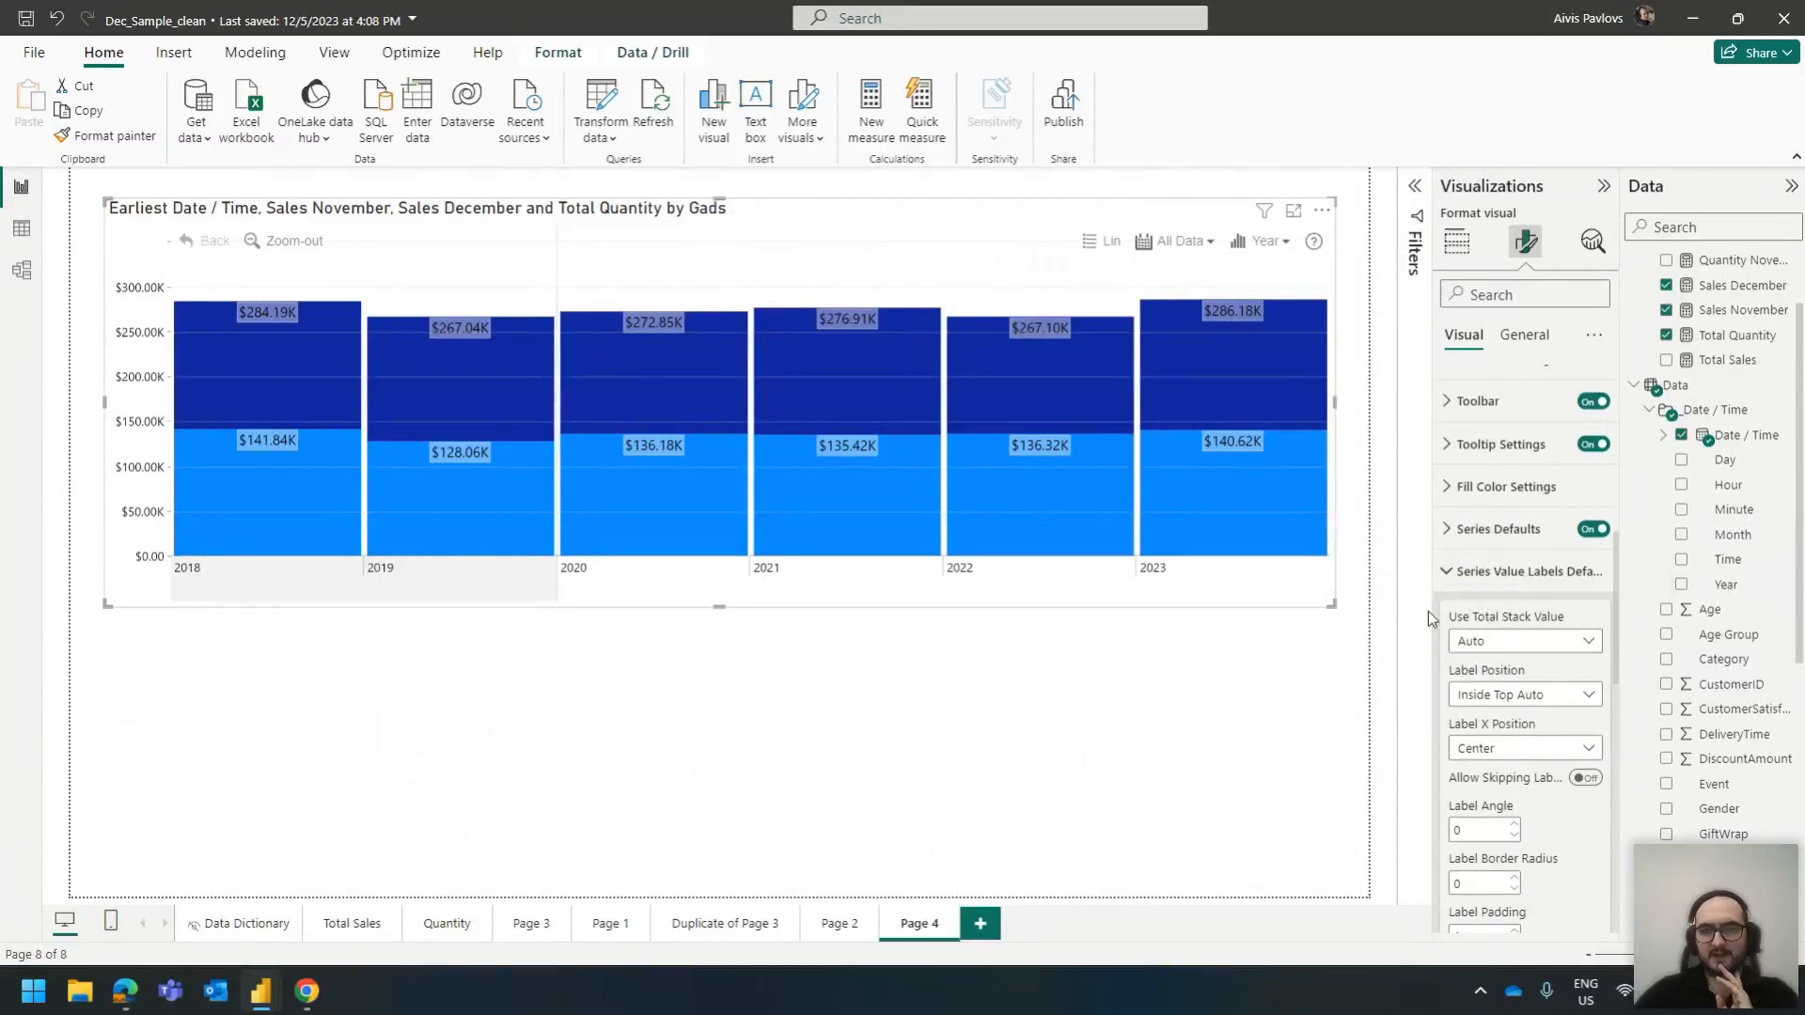
mouse_move(1225, 309)
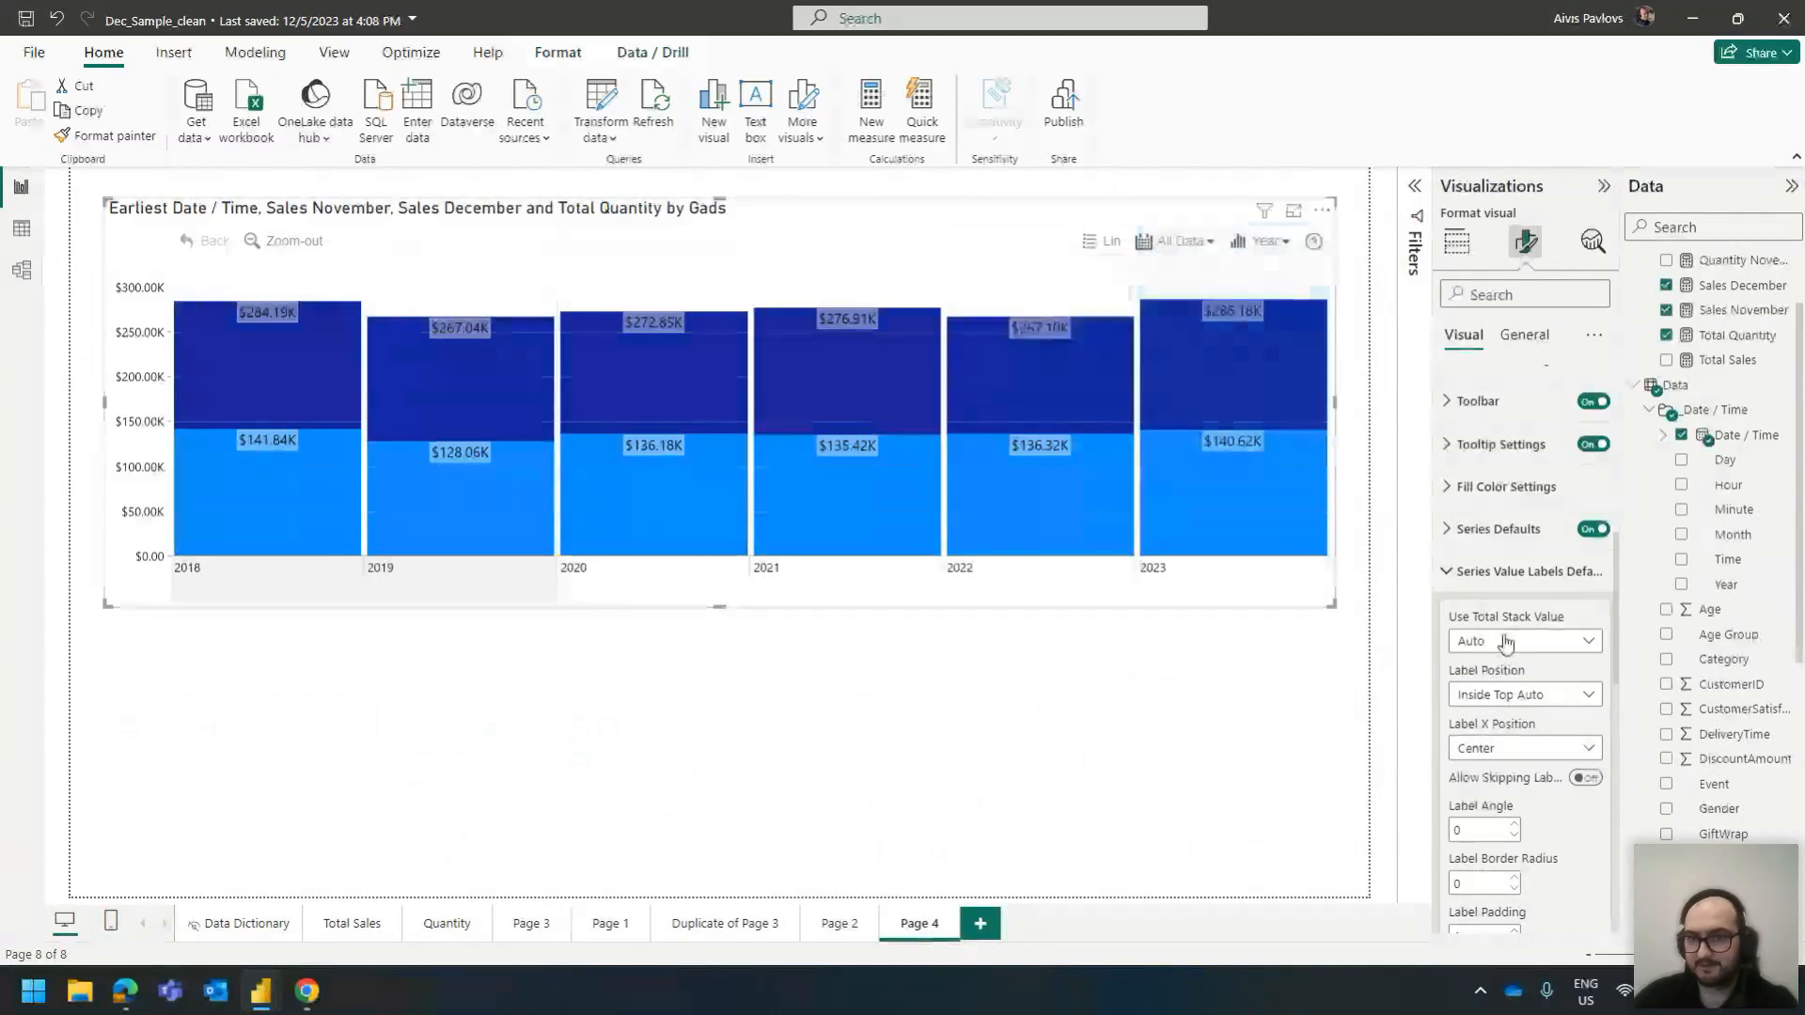
scroll(1472, 735, down, 3)
click(1471, 735)
click(1497, 402)
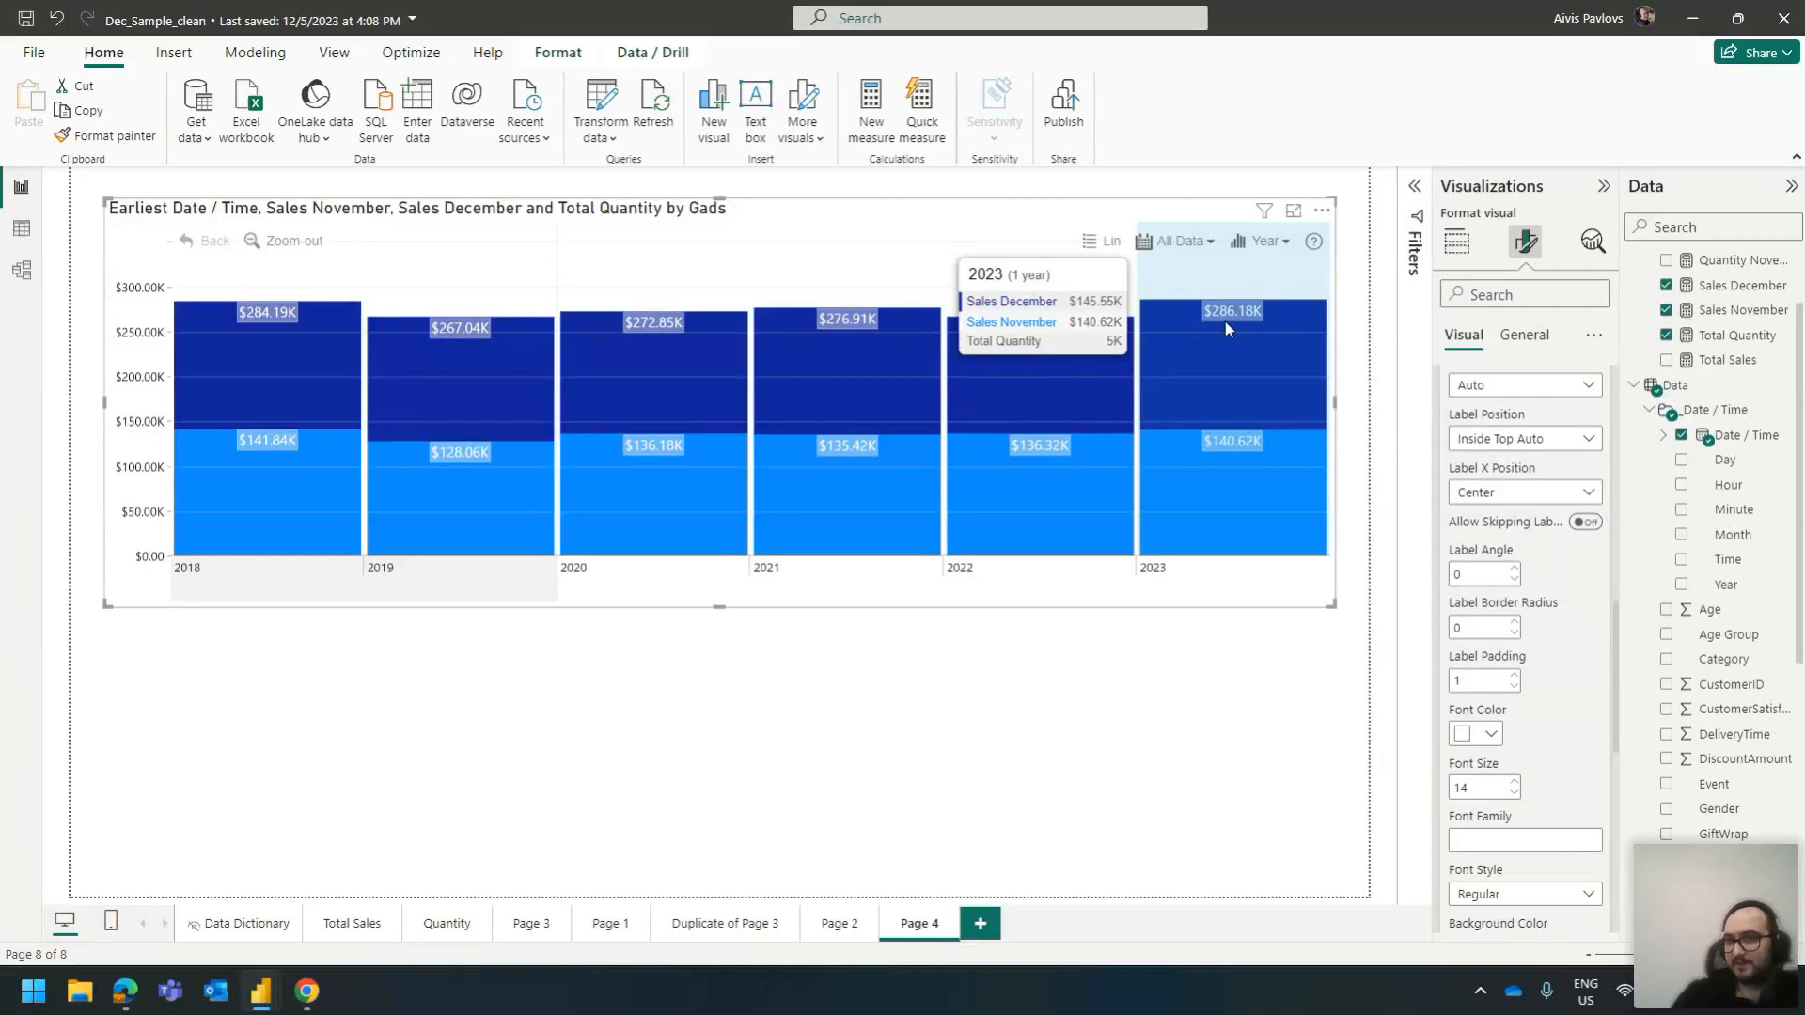
Set Use Total Stack Value to False and Label Position to Inside Center for the series value labels
scroll(1542, 431, up, 1)
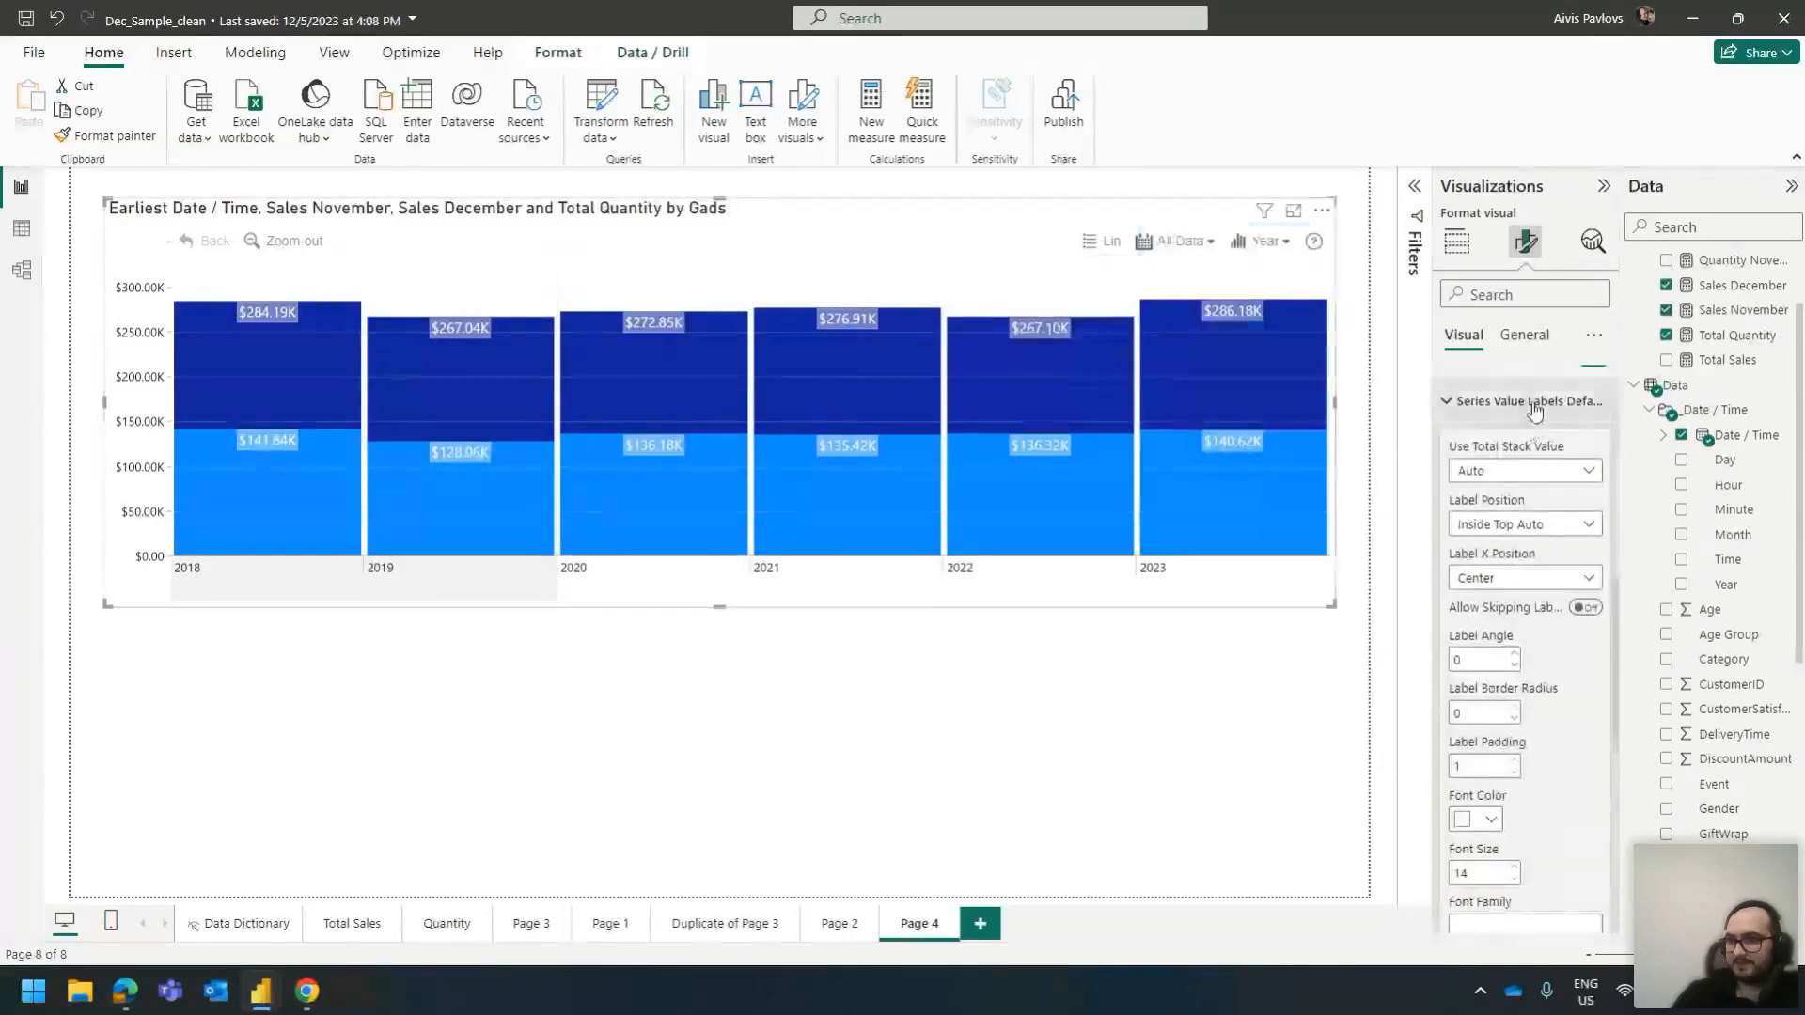
click(1523, 470)
click(1502, 541)
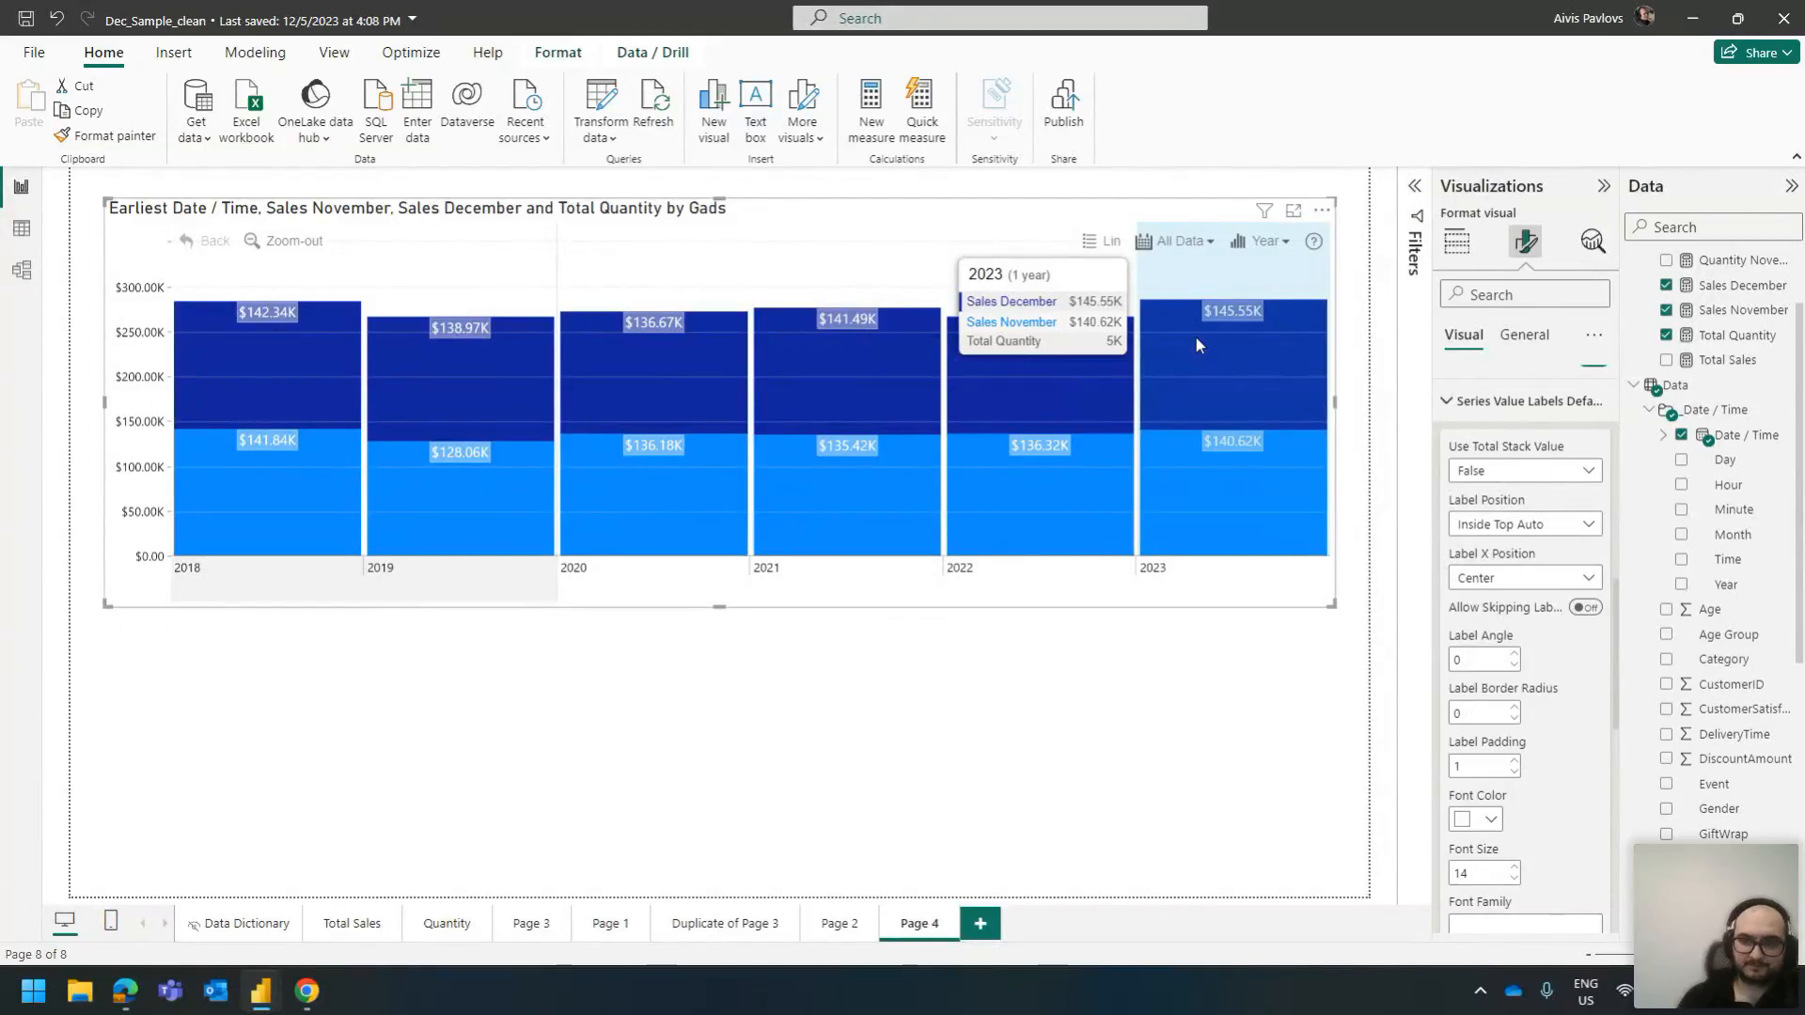
click(1552, 530)
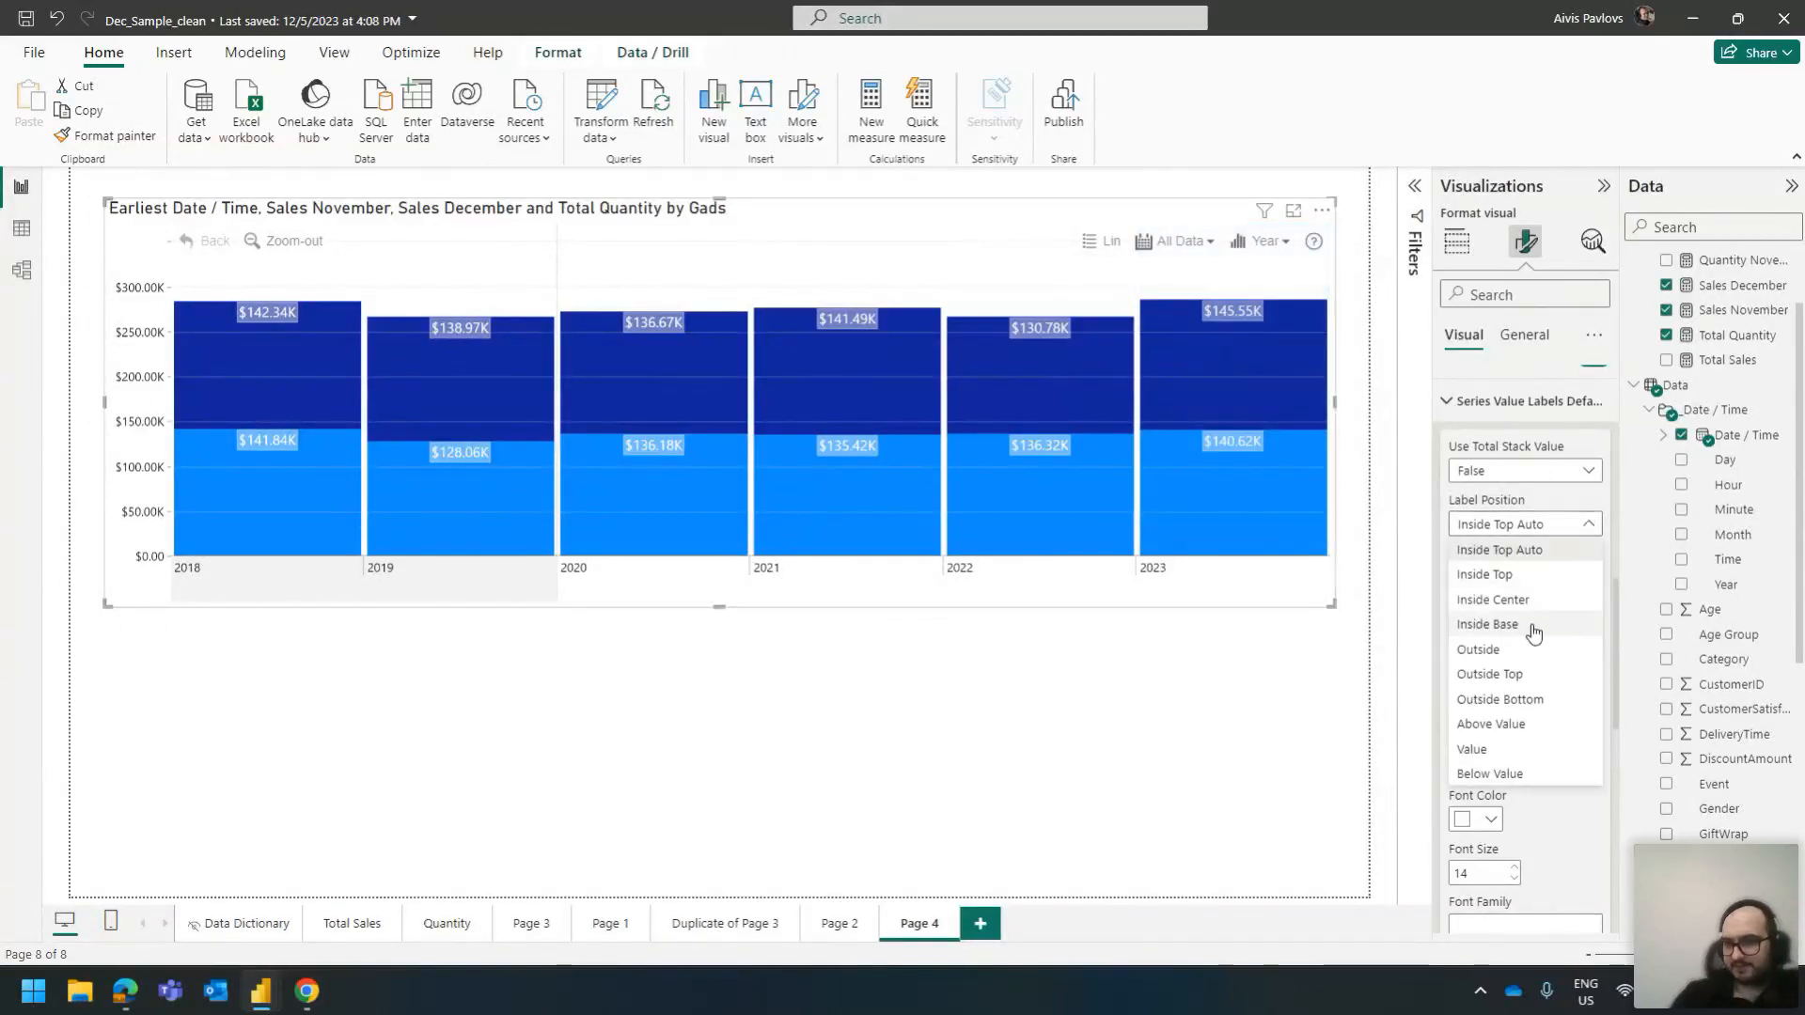
click(1505, 599)
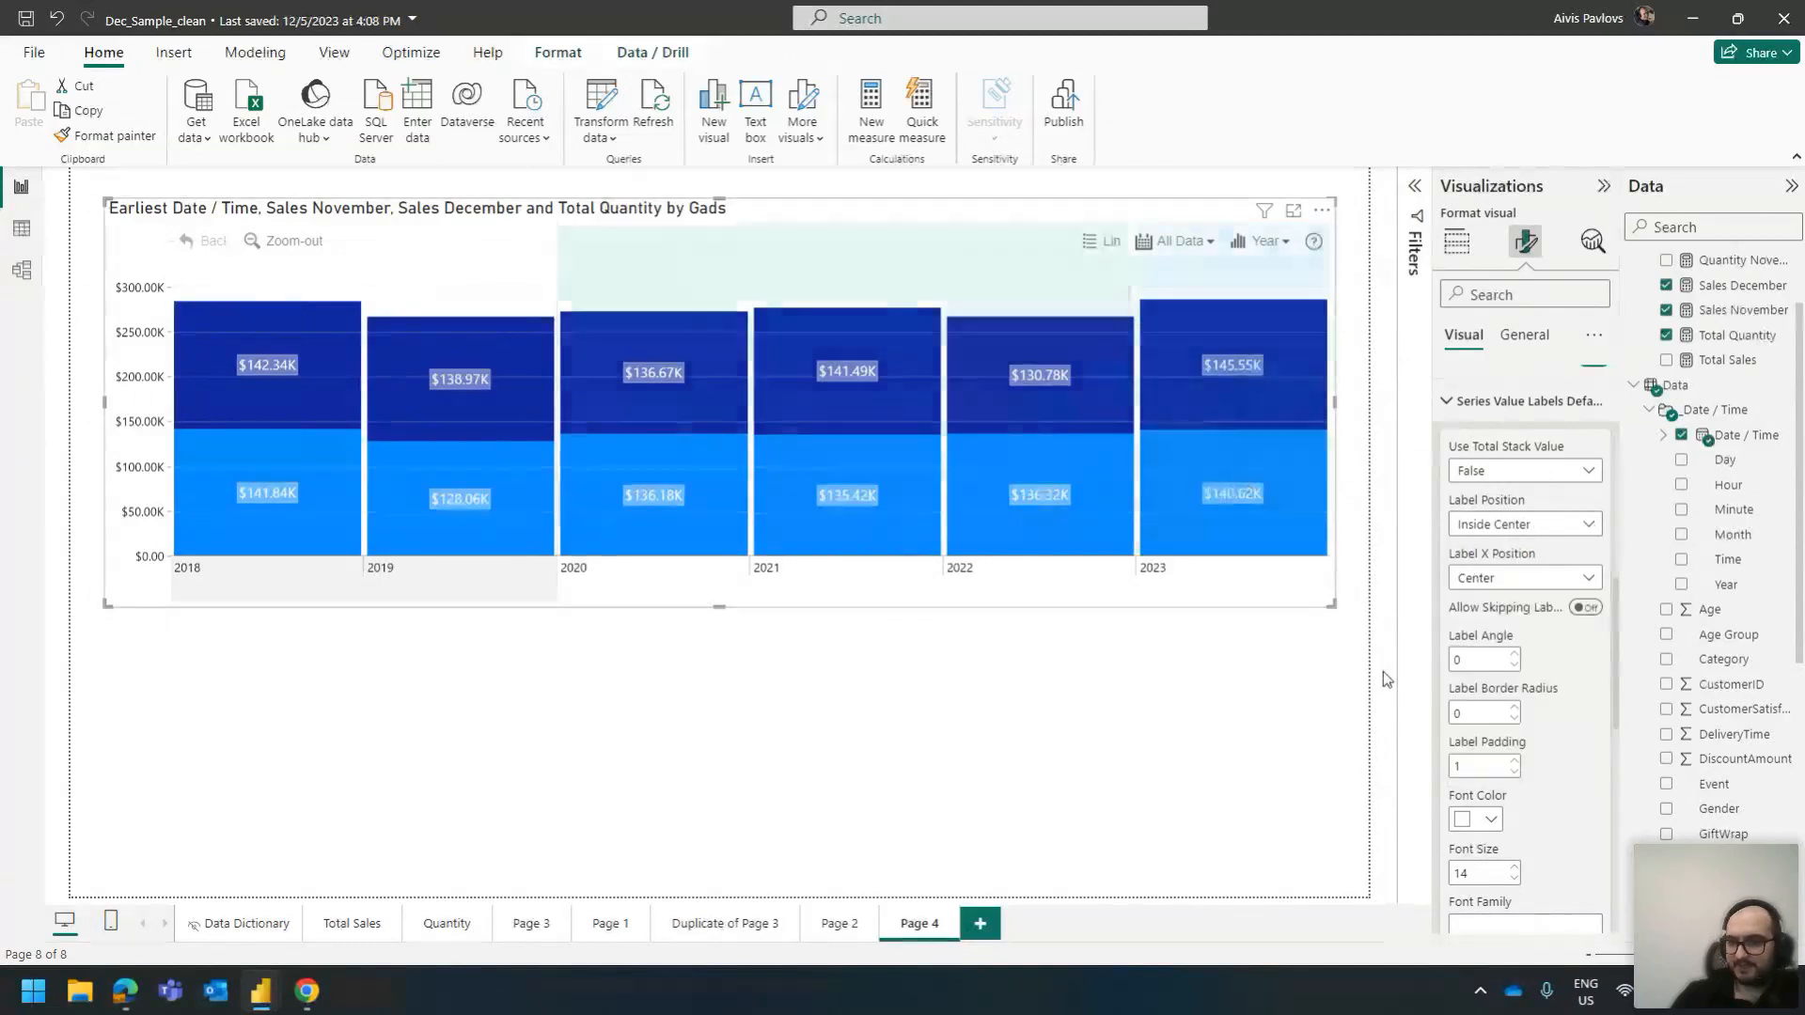
Give the series value labels a black background with a background opacity of 80
scroll(1553, 718, down, 3)
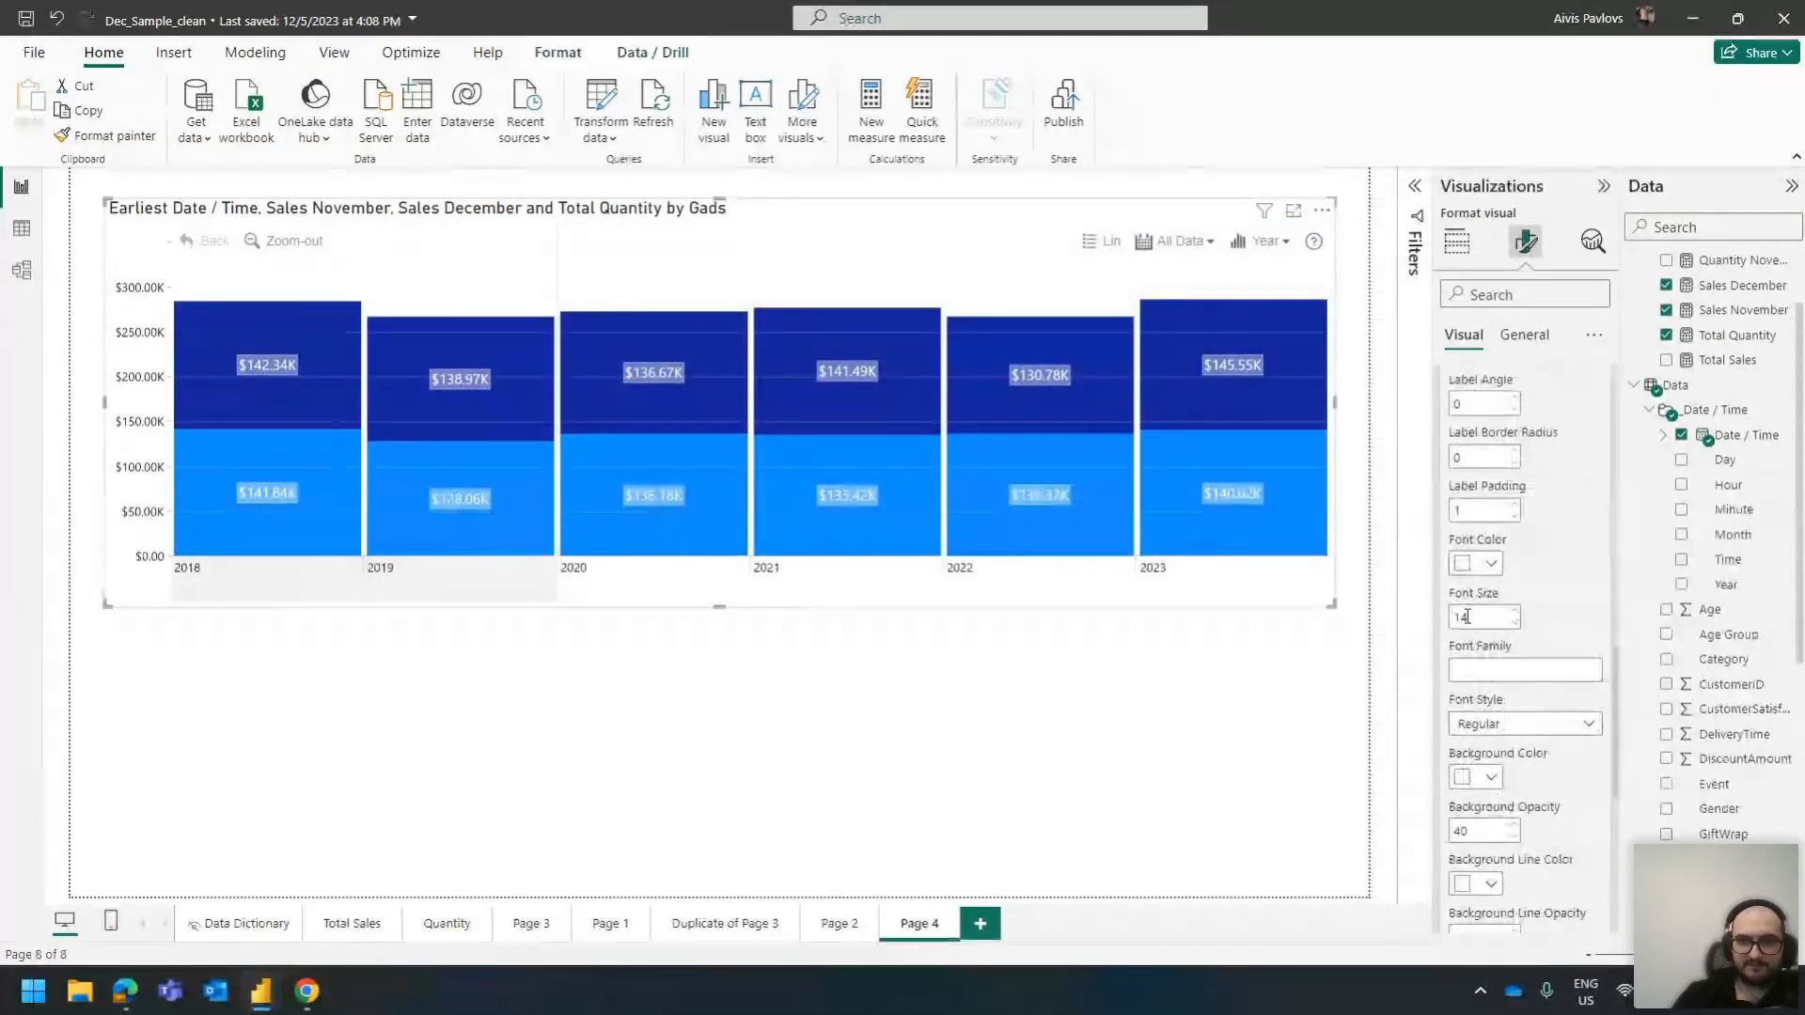
scroll(1489, 730, down, 1)
click(1476, 696)
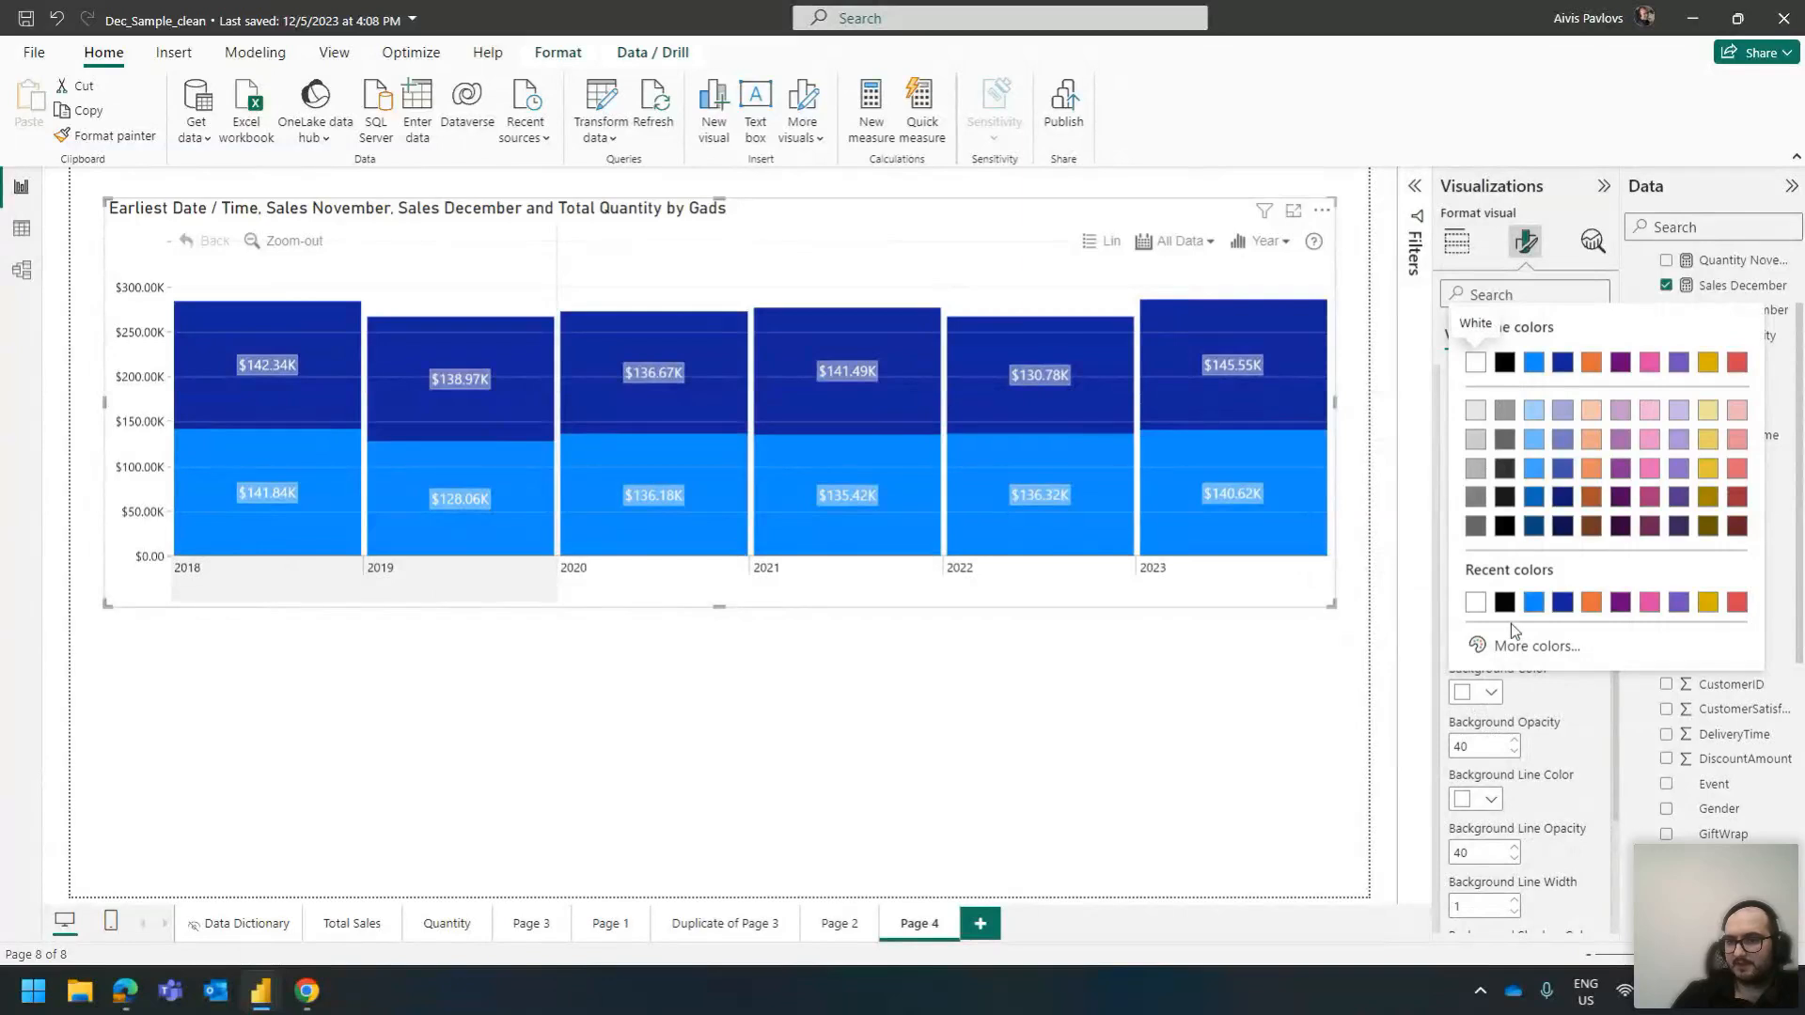
click(1507, 528)
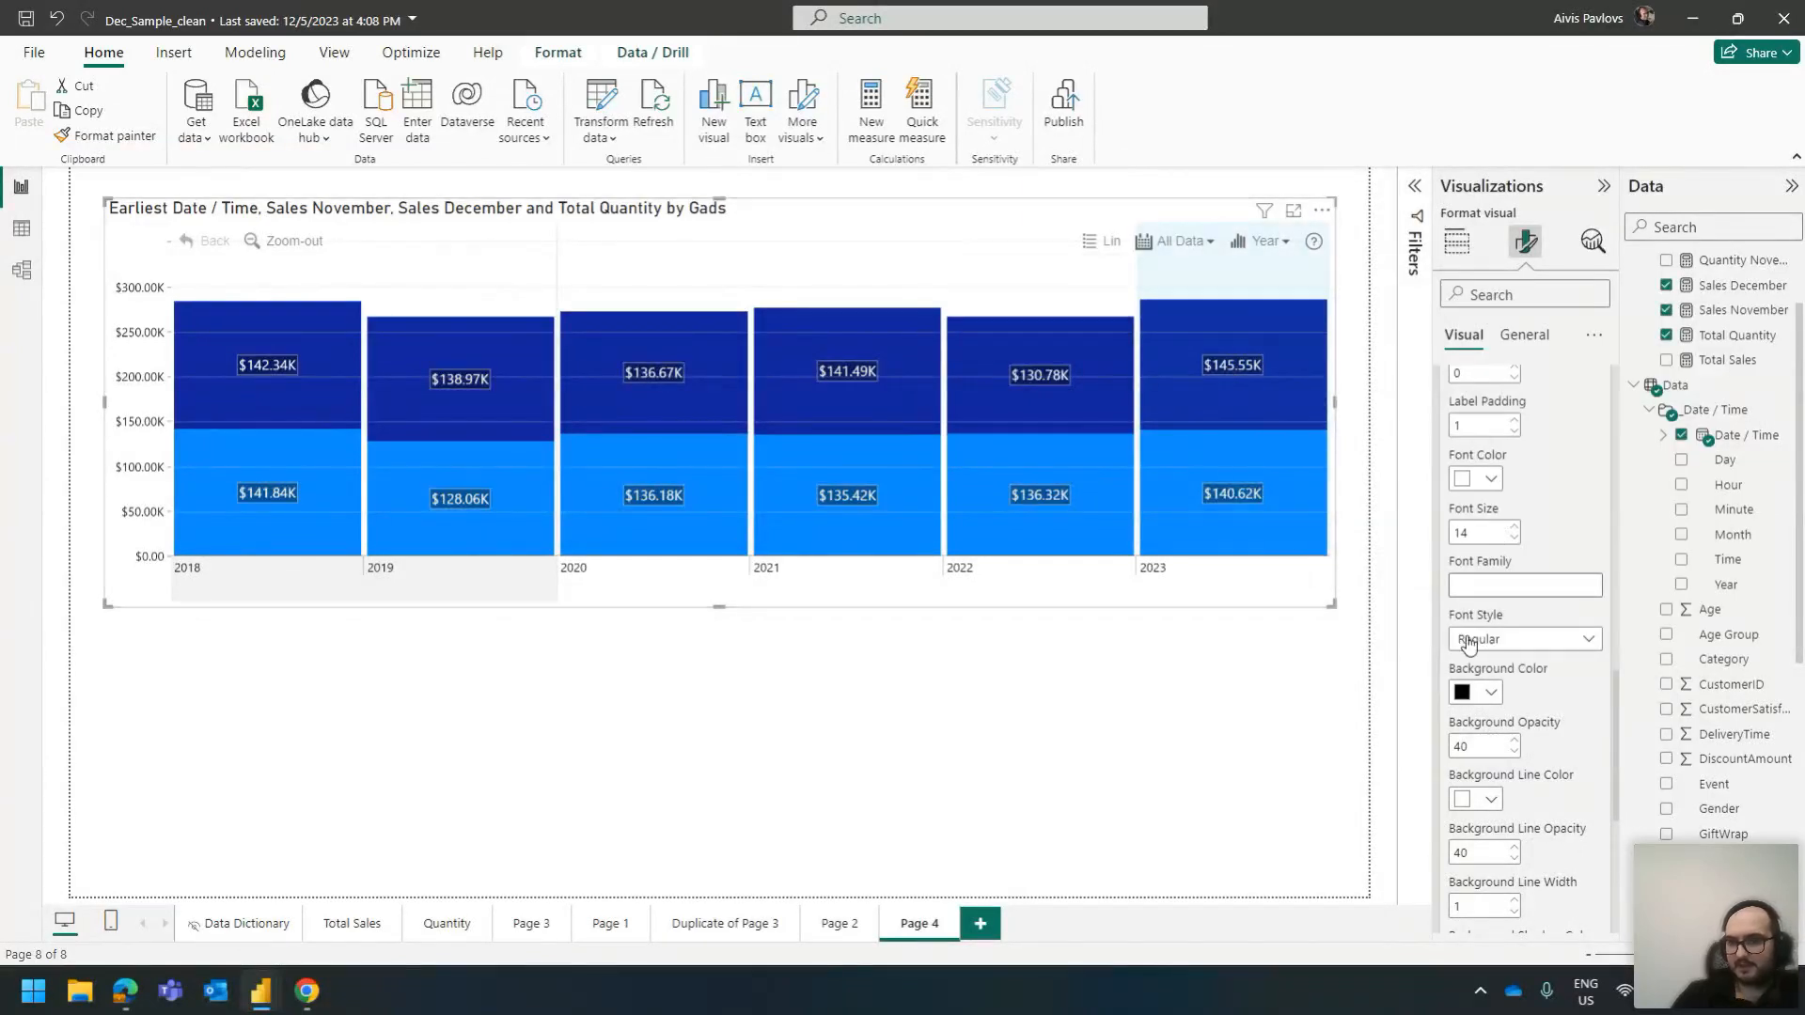
double_click(1482, 756)
text(80)
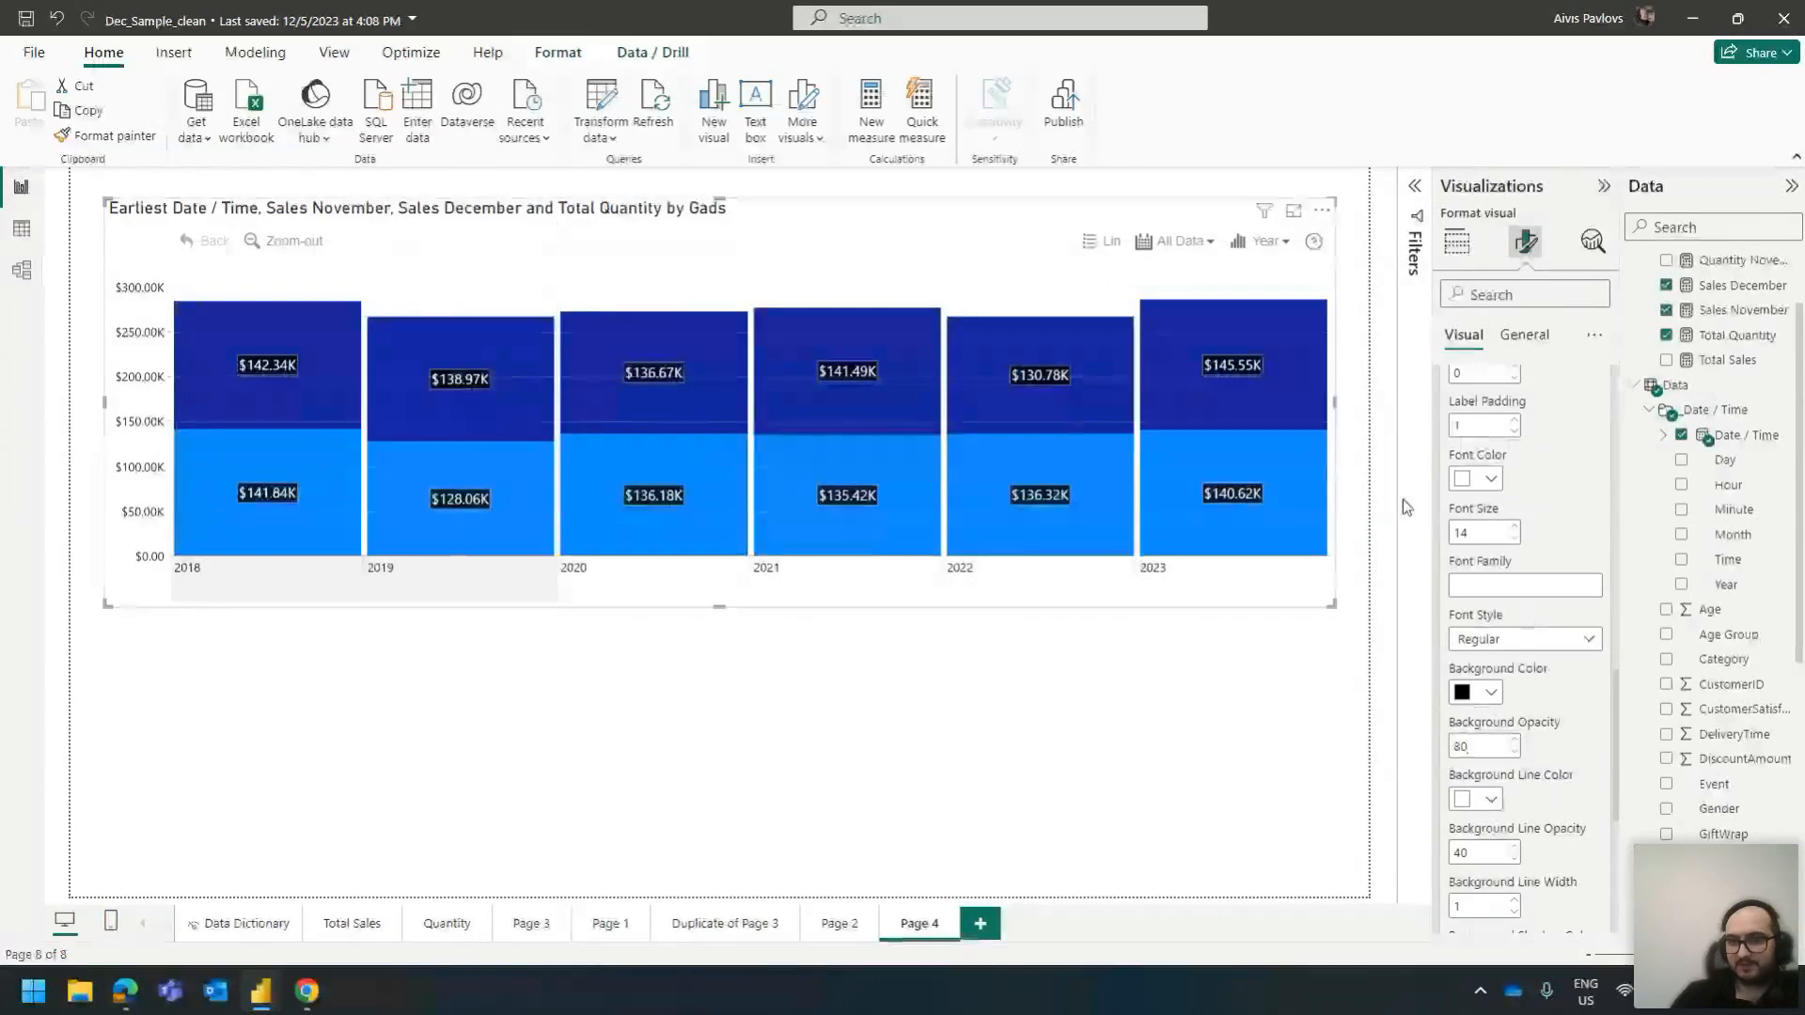
Add the Total Sales measure to the Page 4 timeline as Series 3
mouse_move(1210, 403)
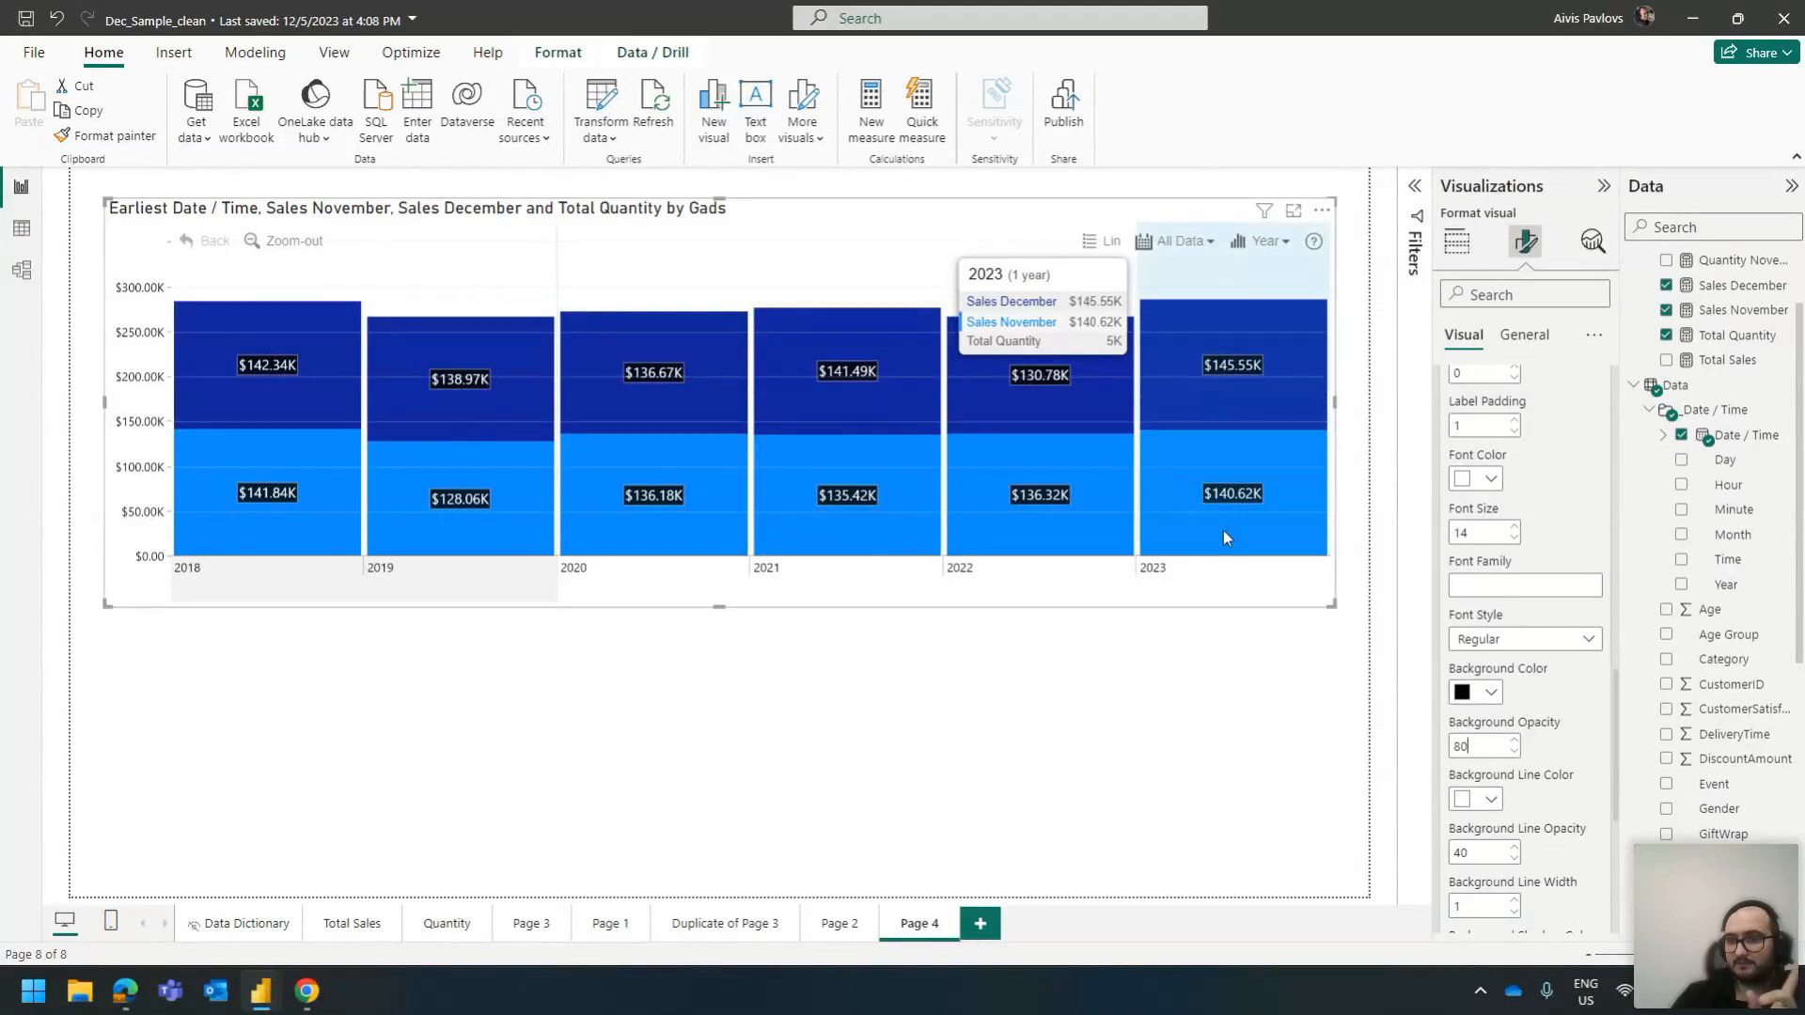
click(1457, 242)
scroll(1531, 637, down, 3)
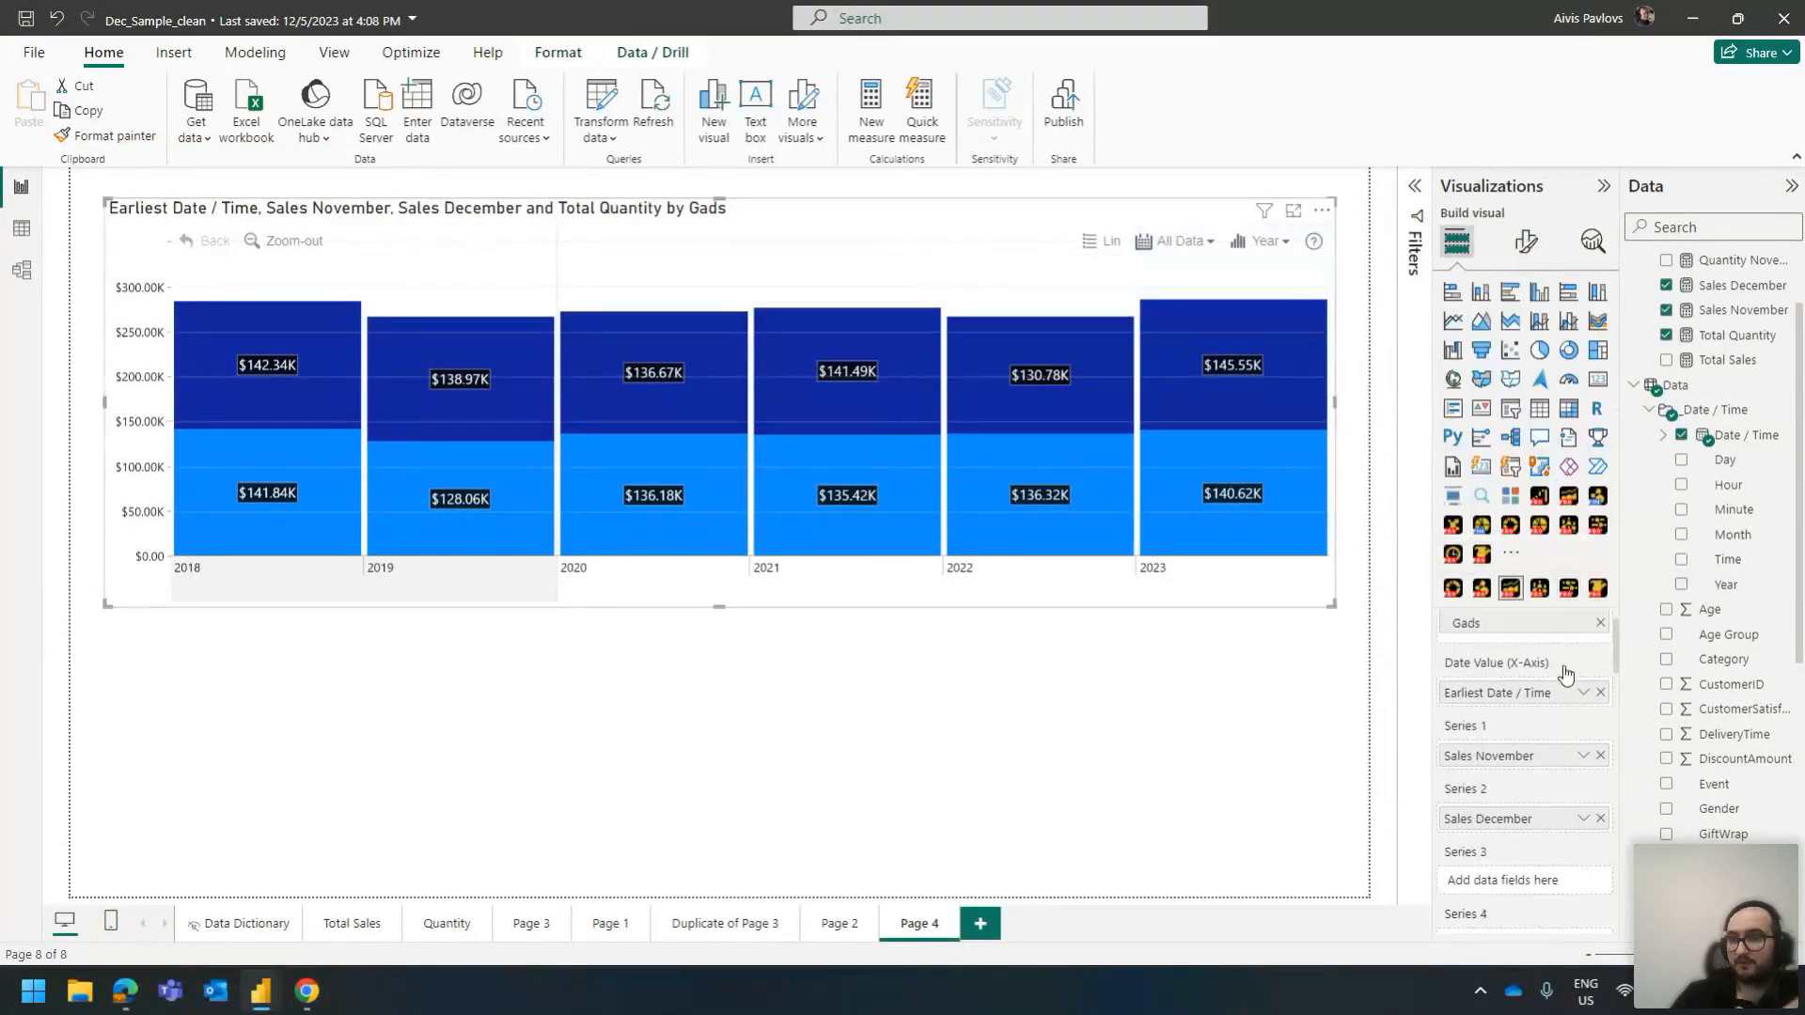
mouse_move(1258, 450)
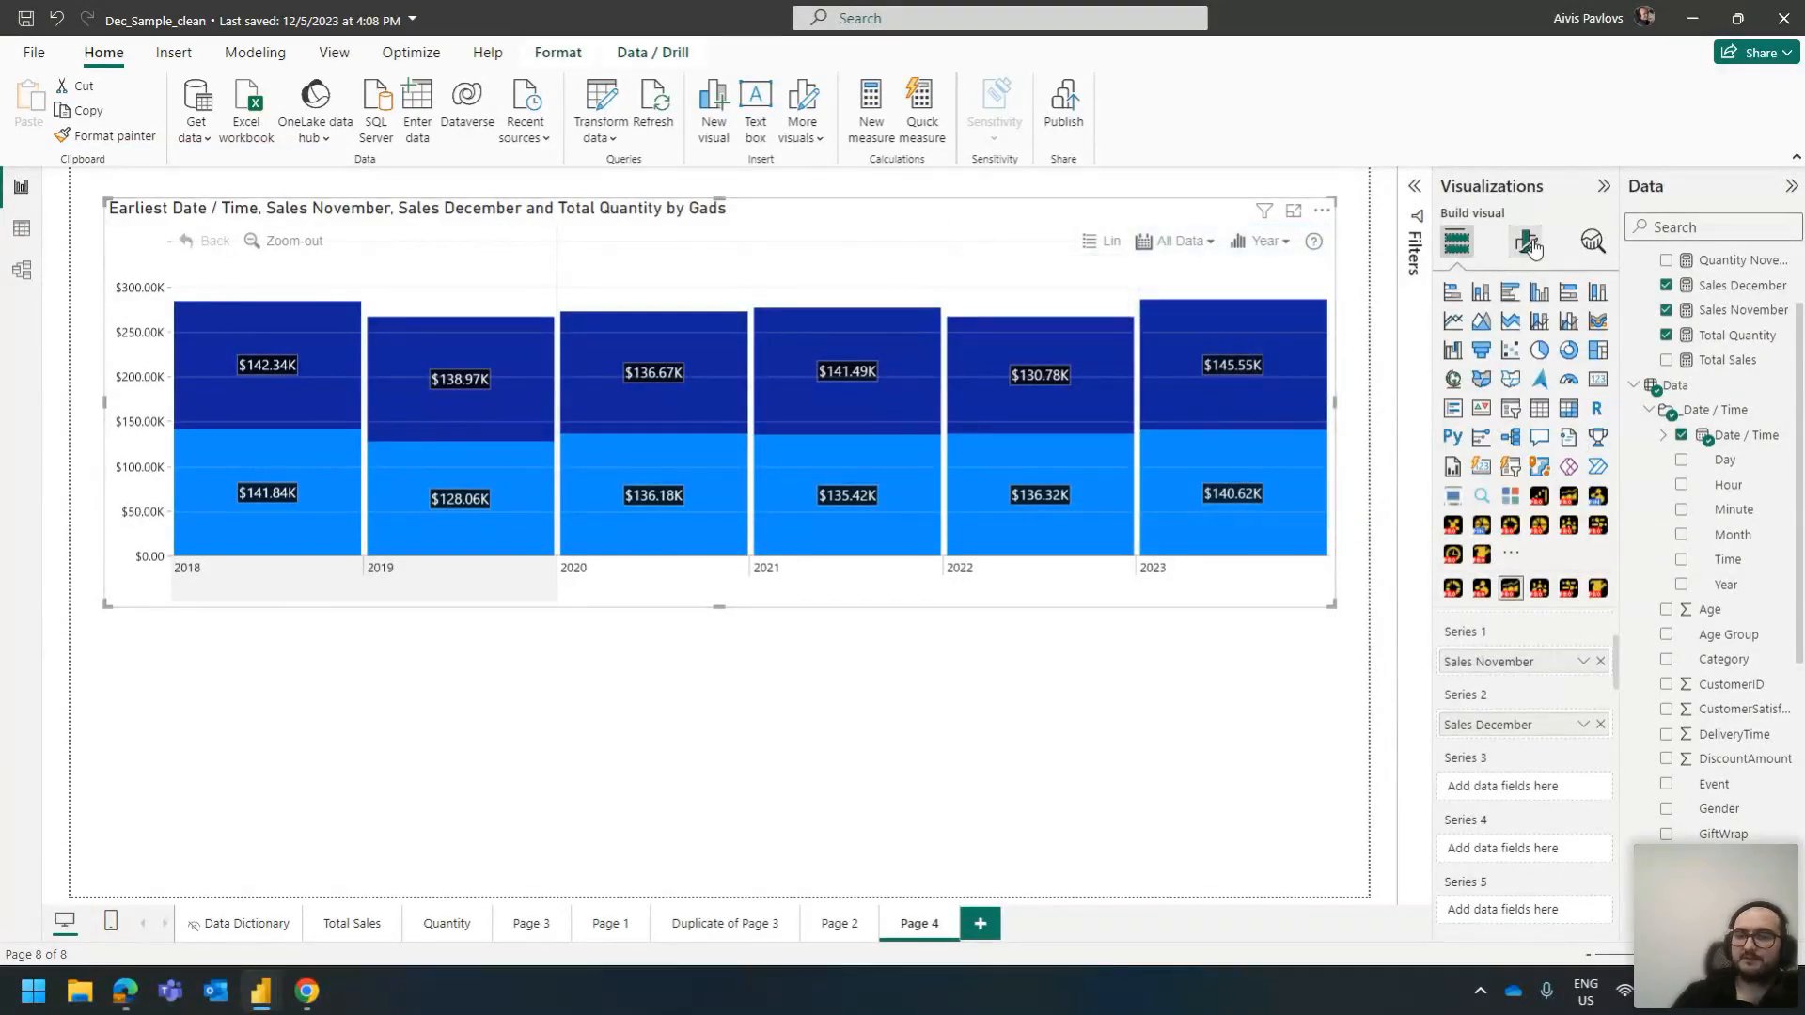
click(1526, 242)
scroll(1523, 611, down, 5)
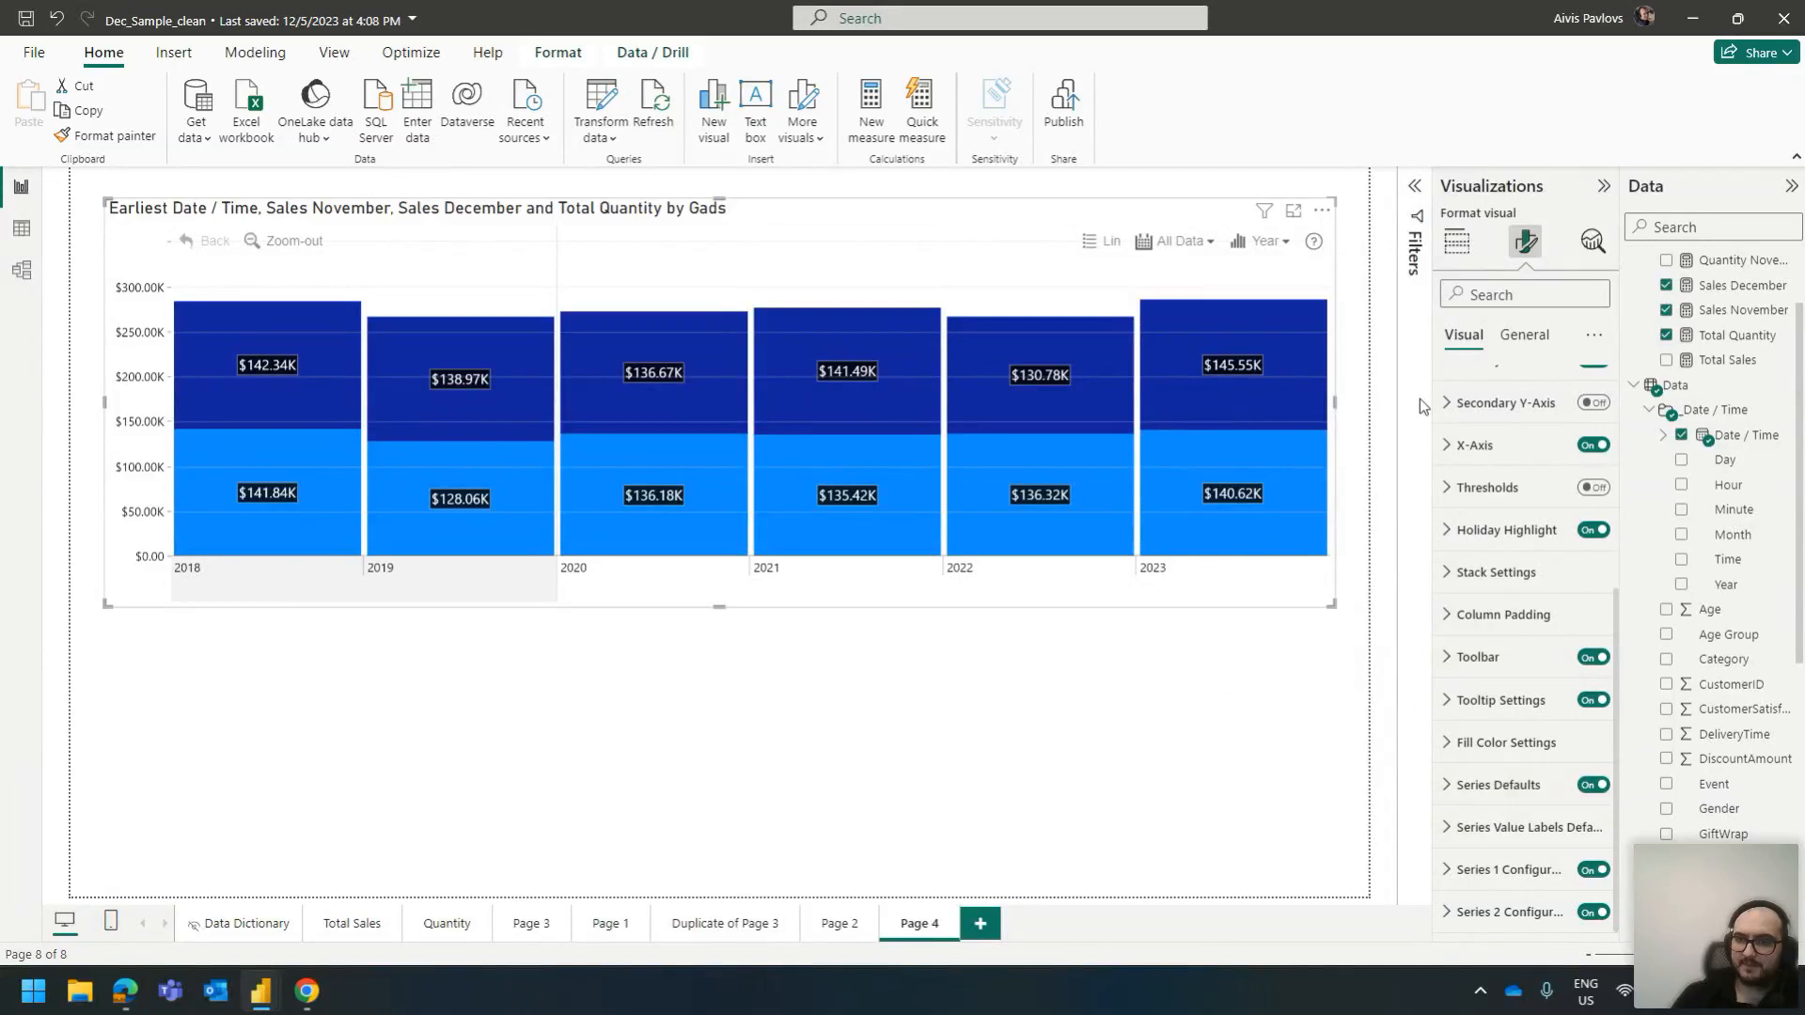
click(1456, 243)
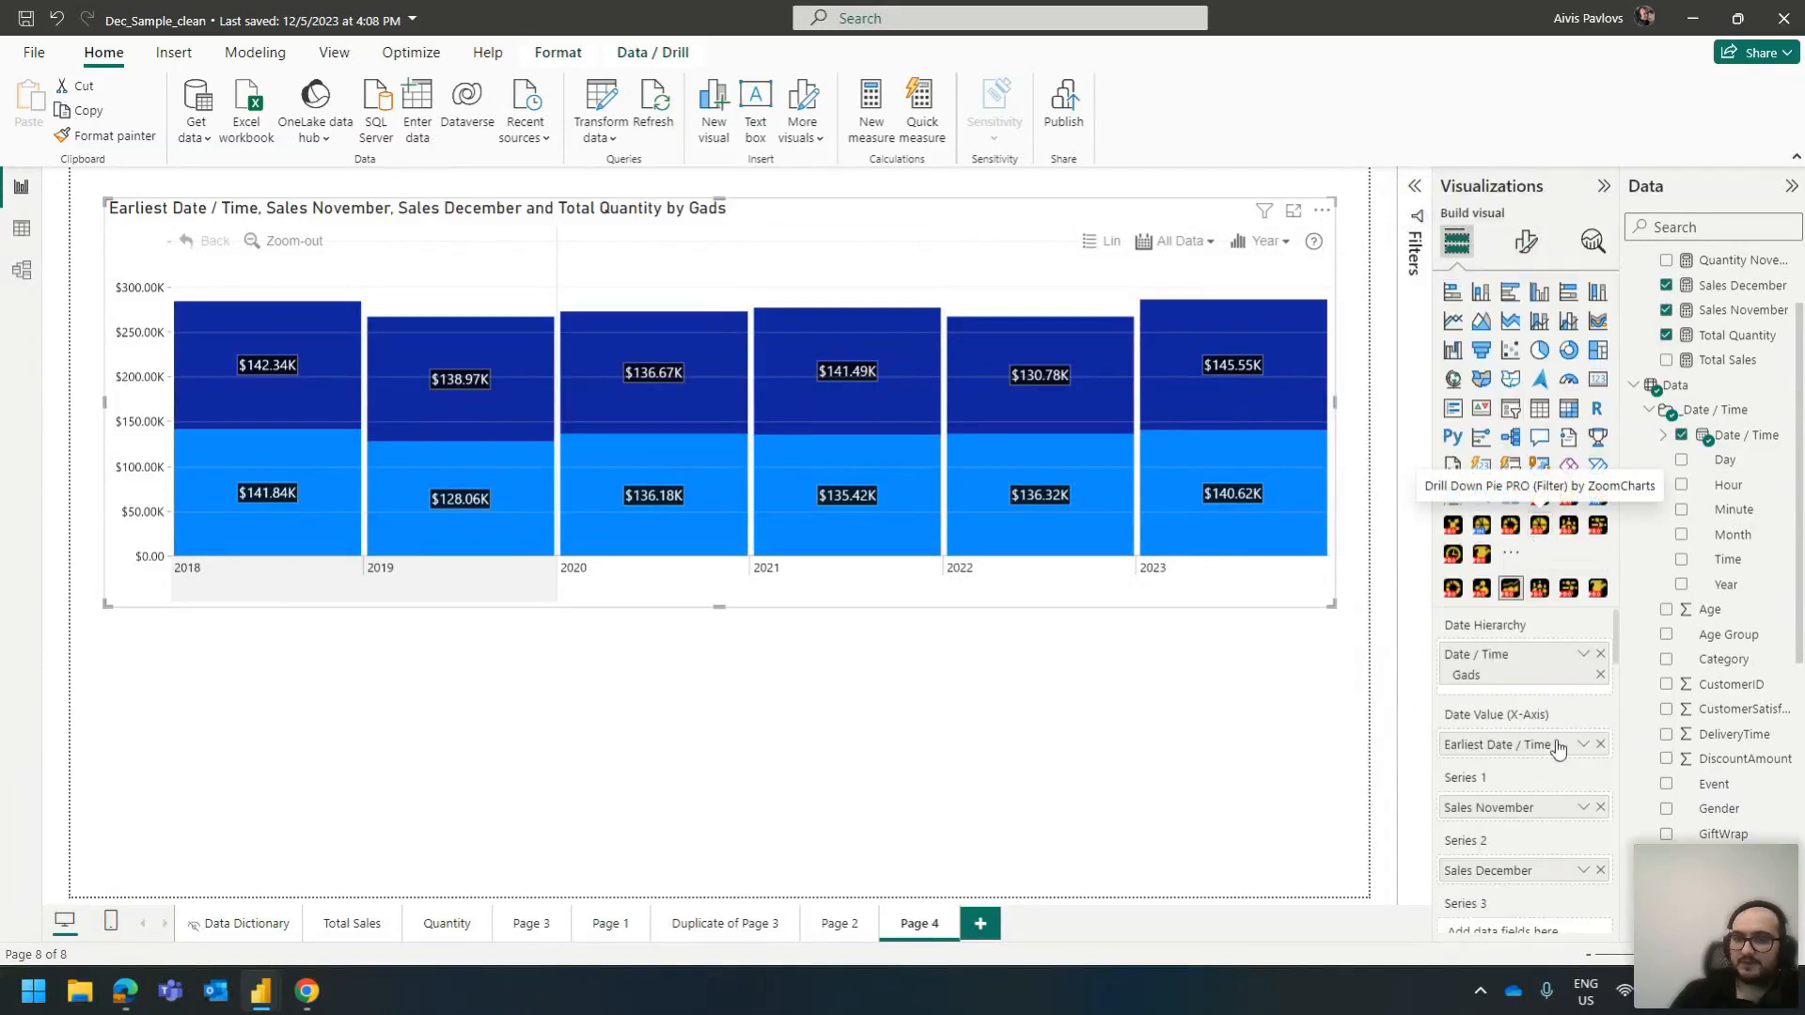
scroll(1561, 747, down, 1)
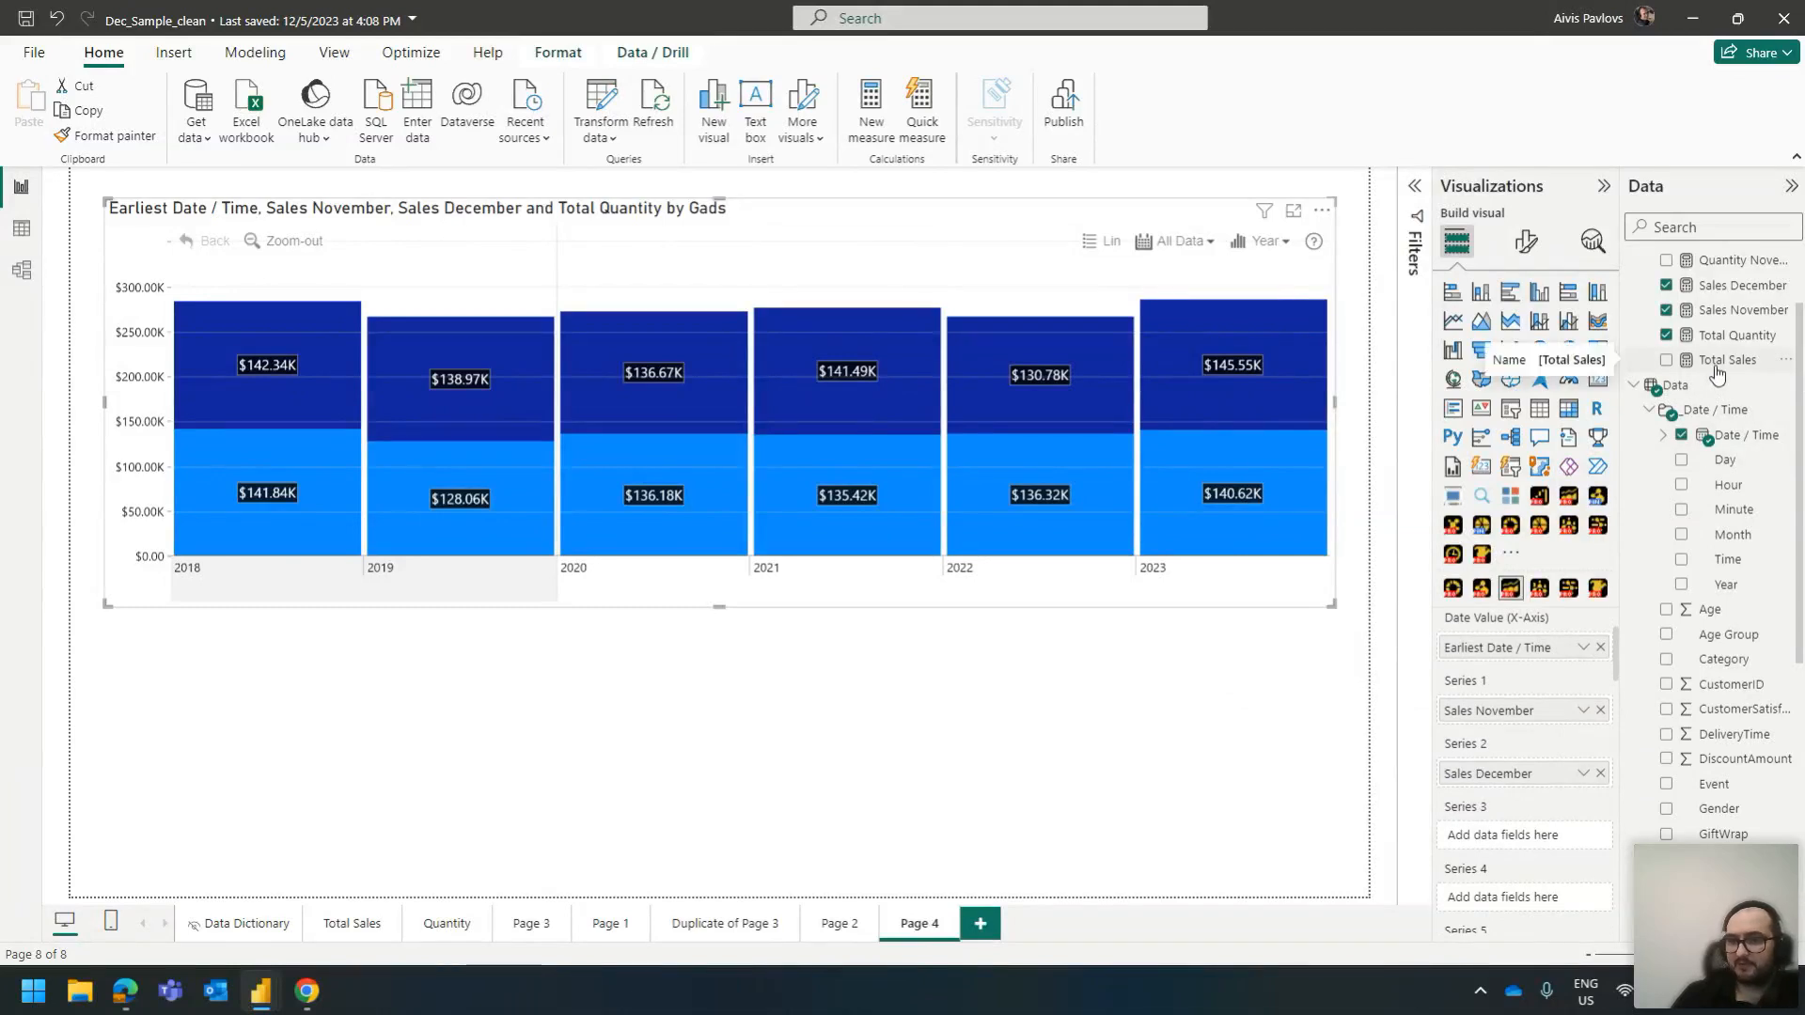
drag(1723, 362, 1549, 835)
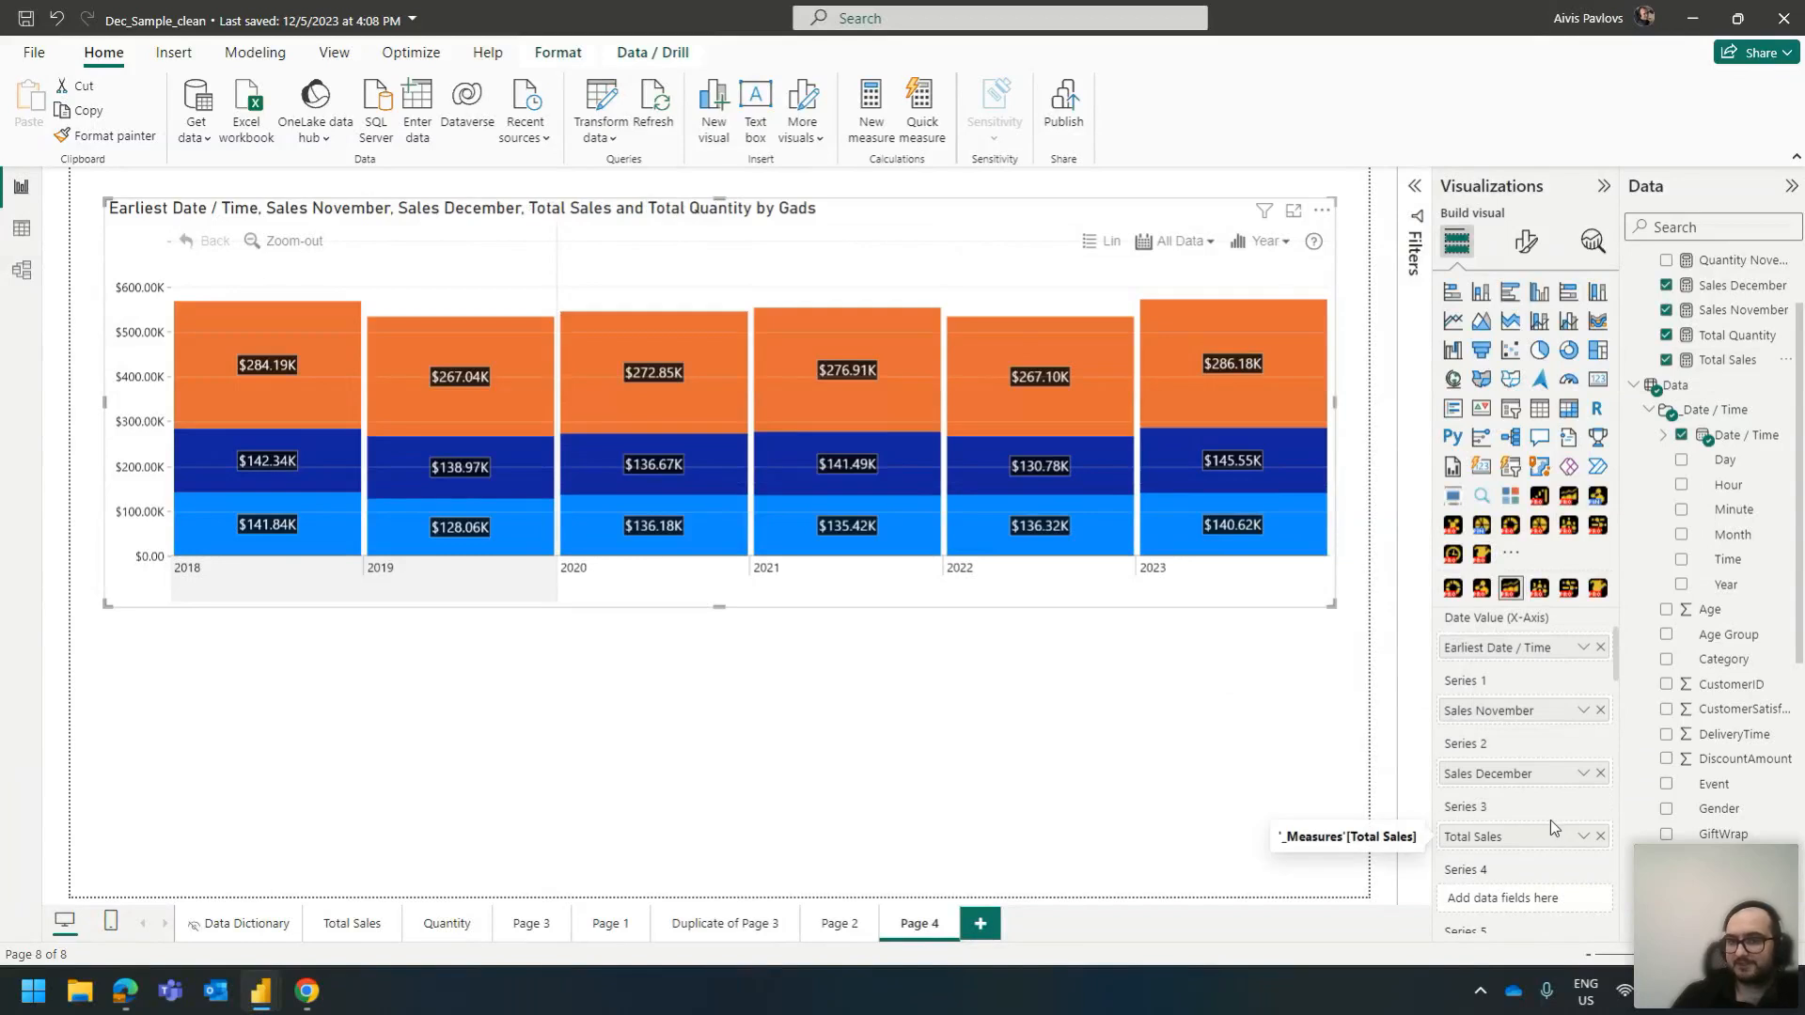
Turn on customization for Series 3 (Total Sales) and set its type to Line
mouse_move(1198, 414)
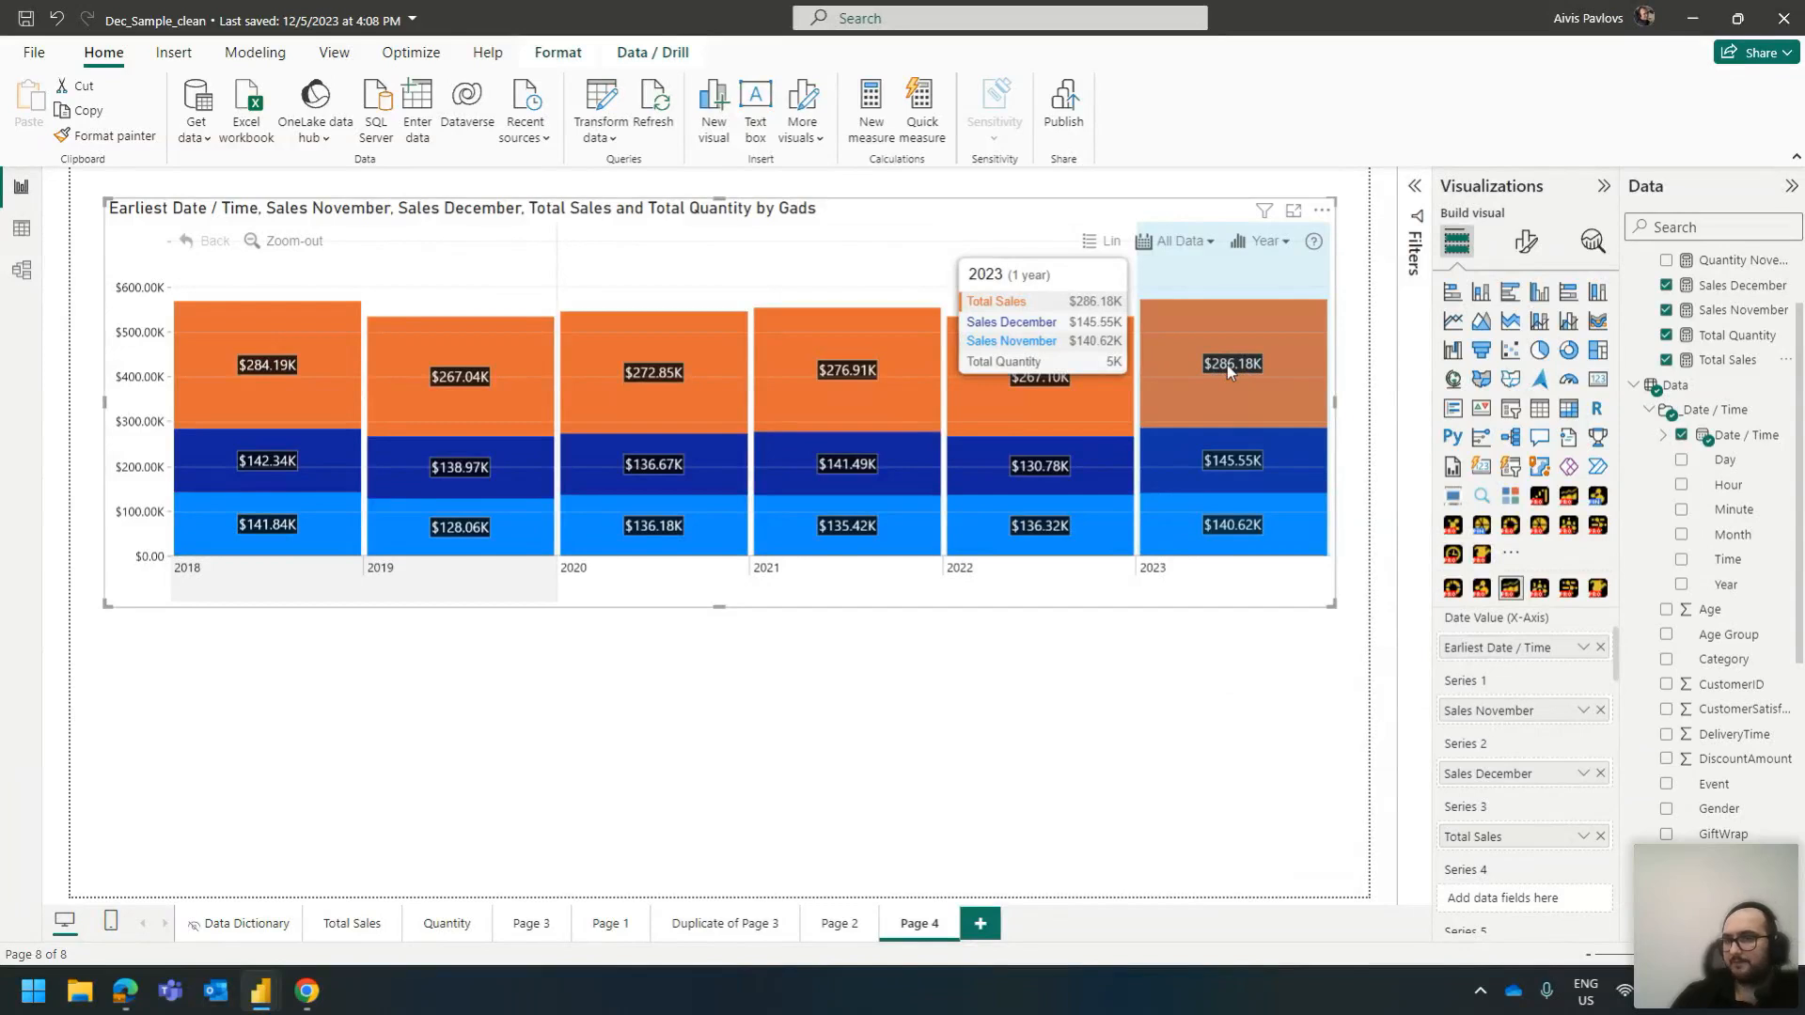
click(1526, 242)
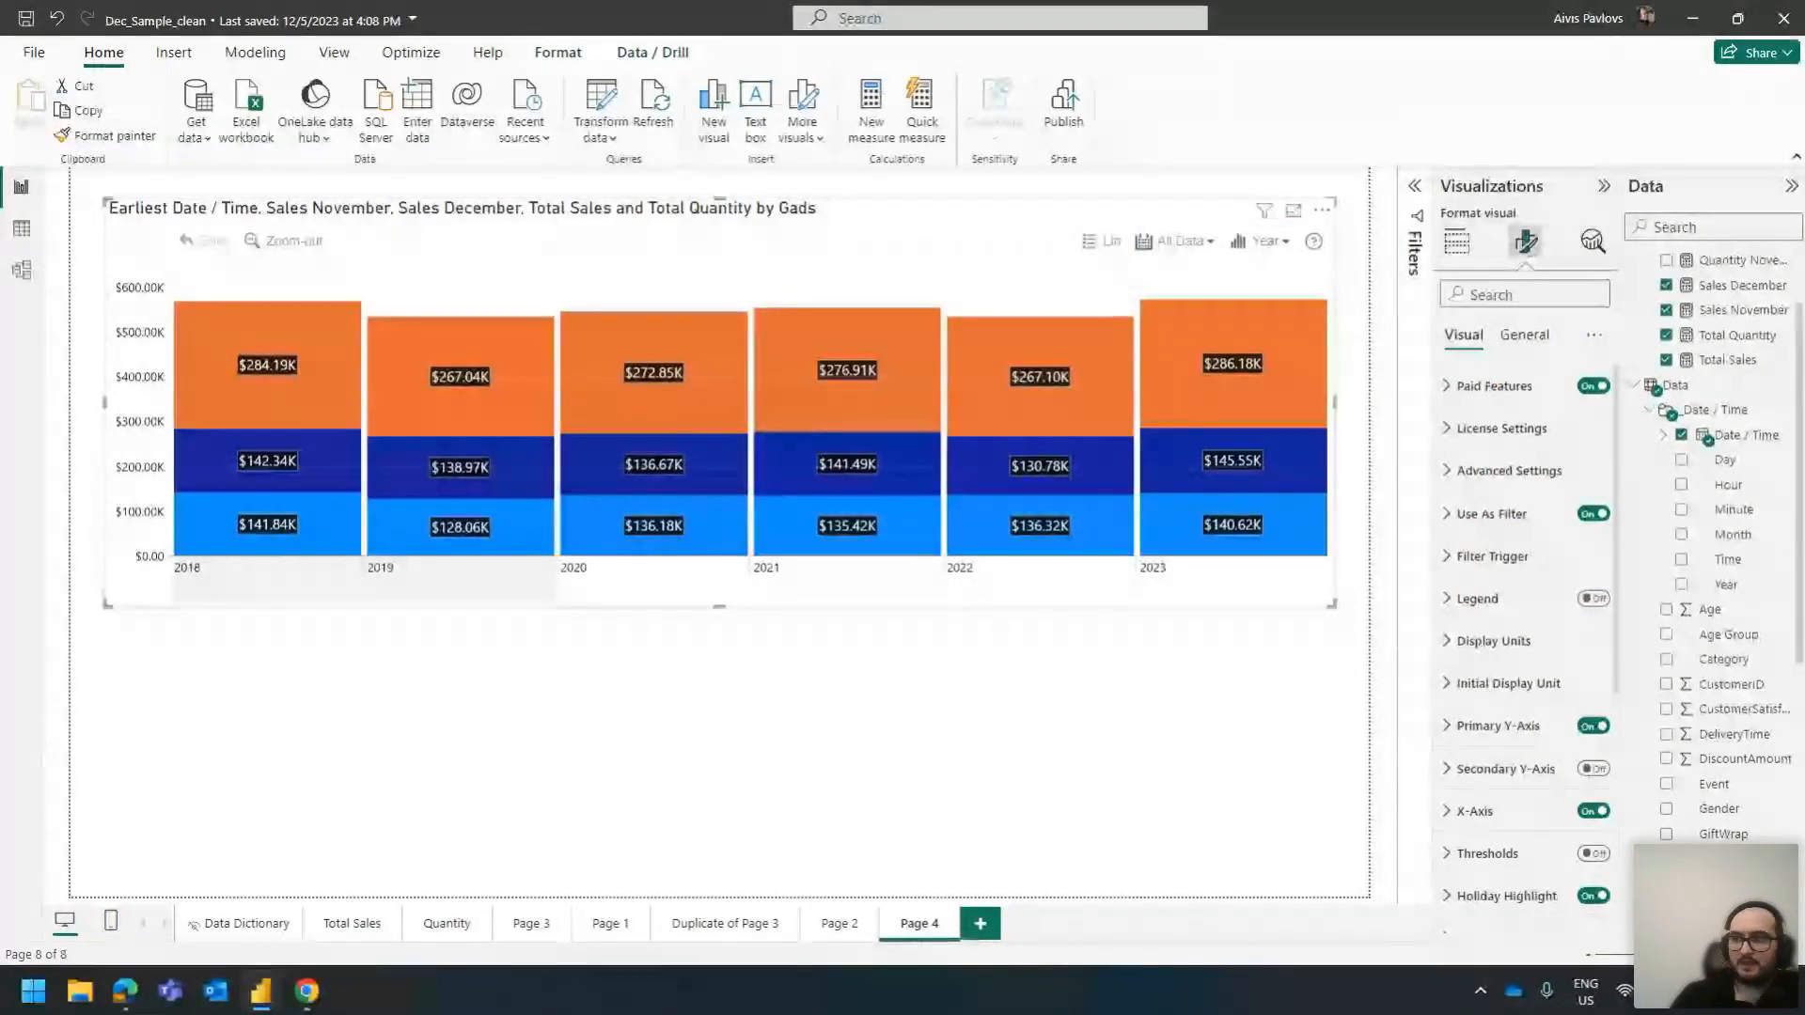
scroll(1523, 790, down, 5)
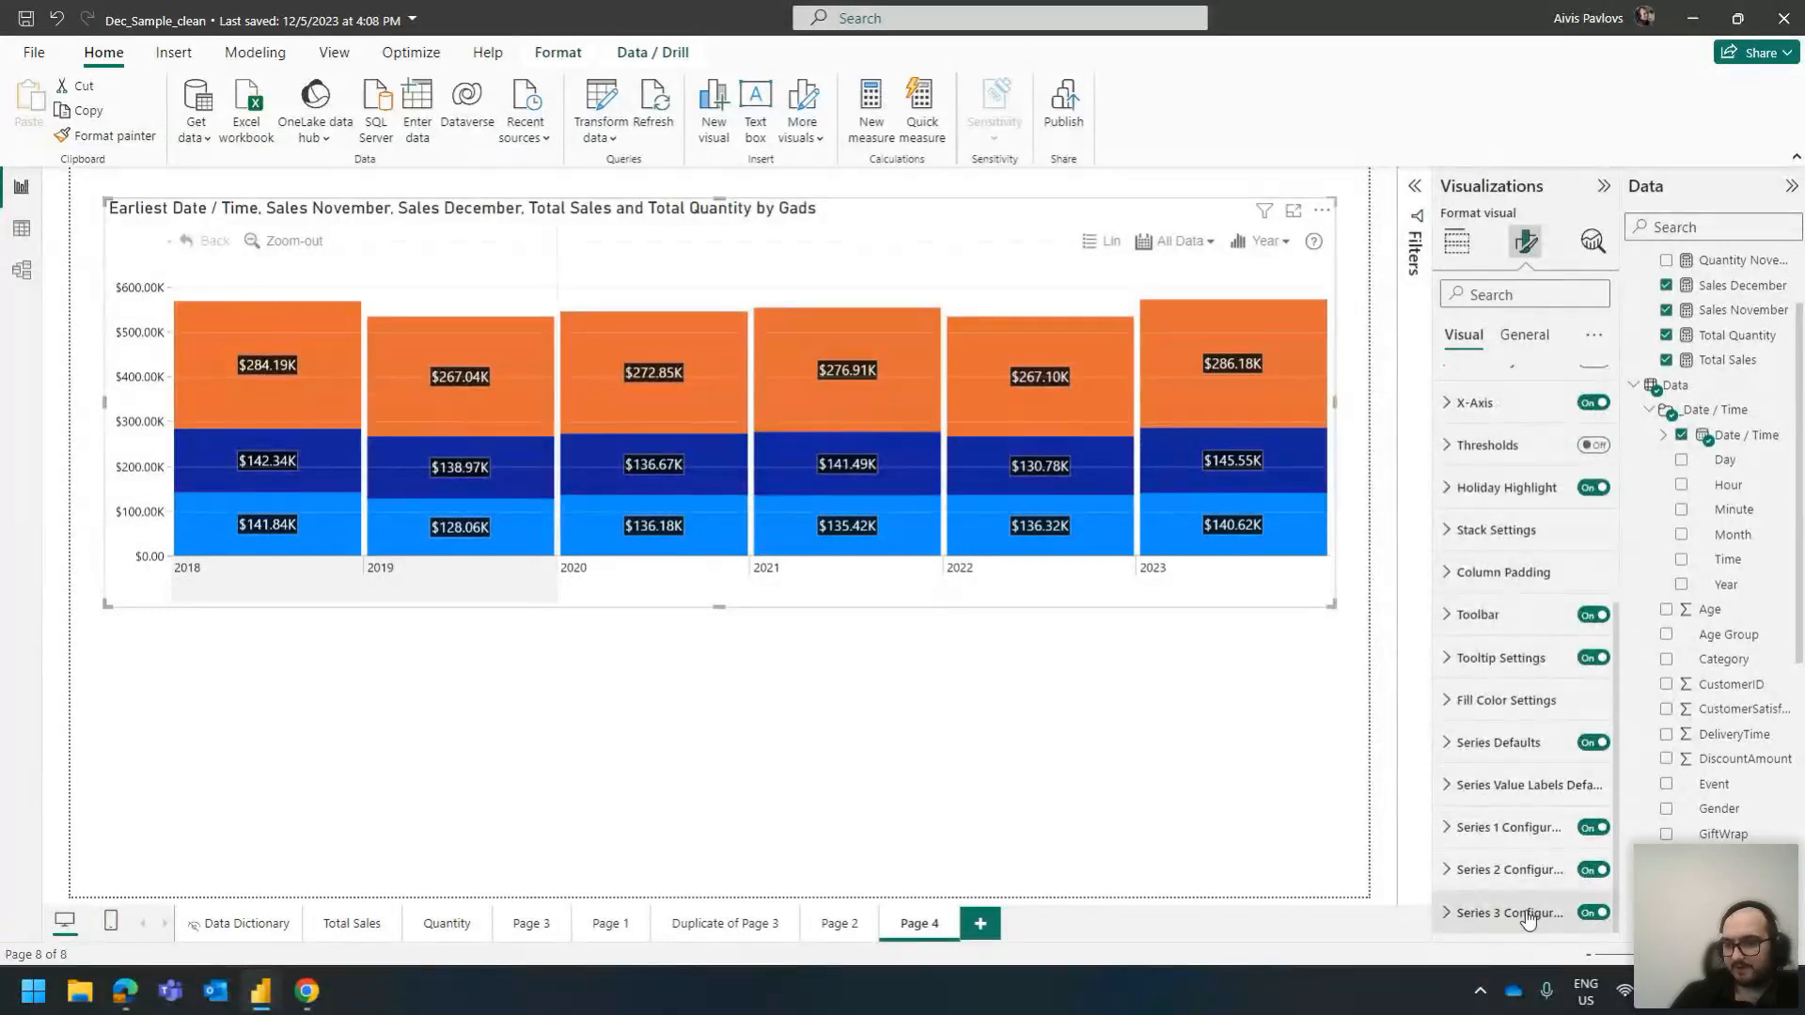
scroll(1523, 799, down, 3)
click(1485, 658)
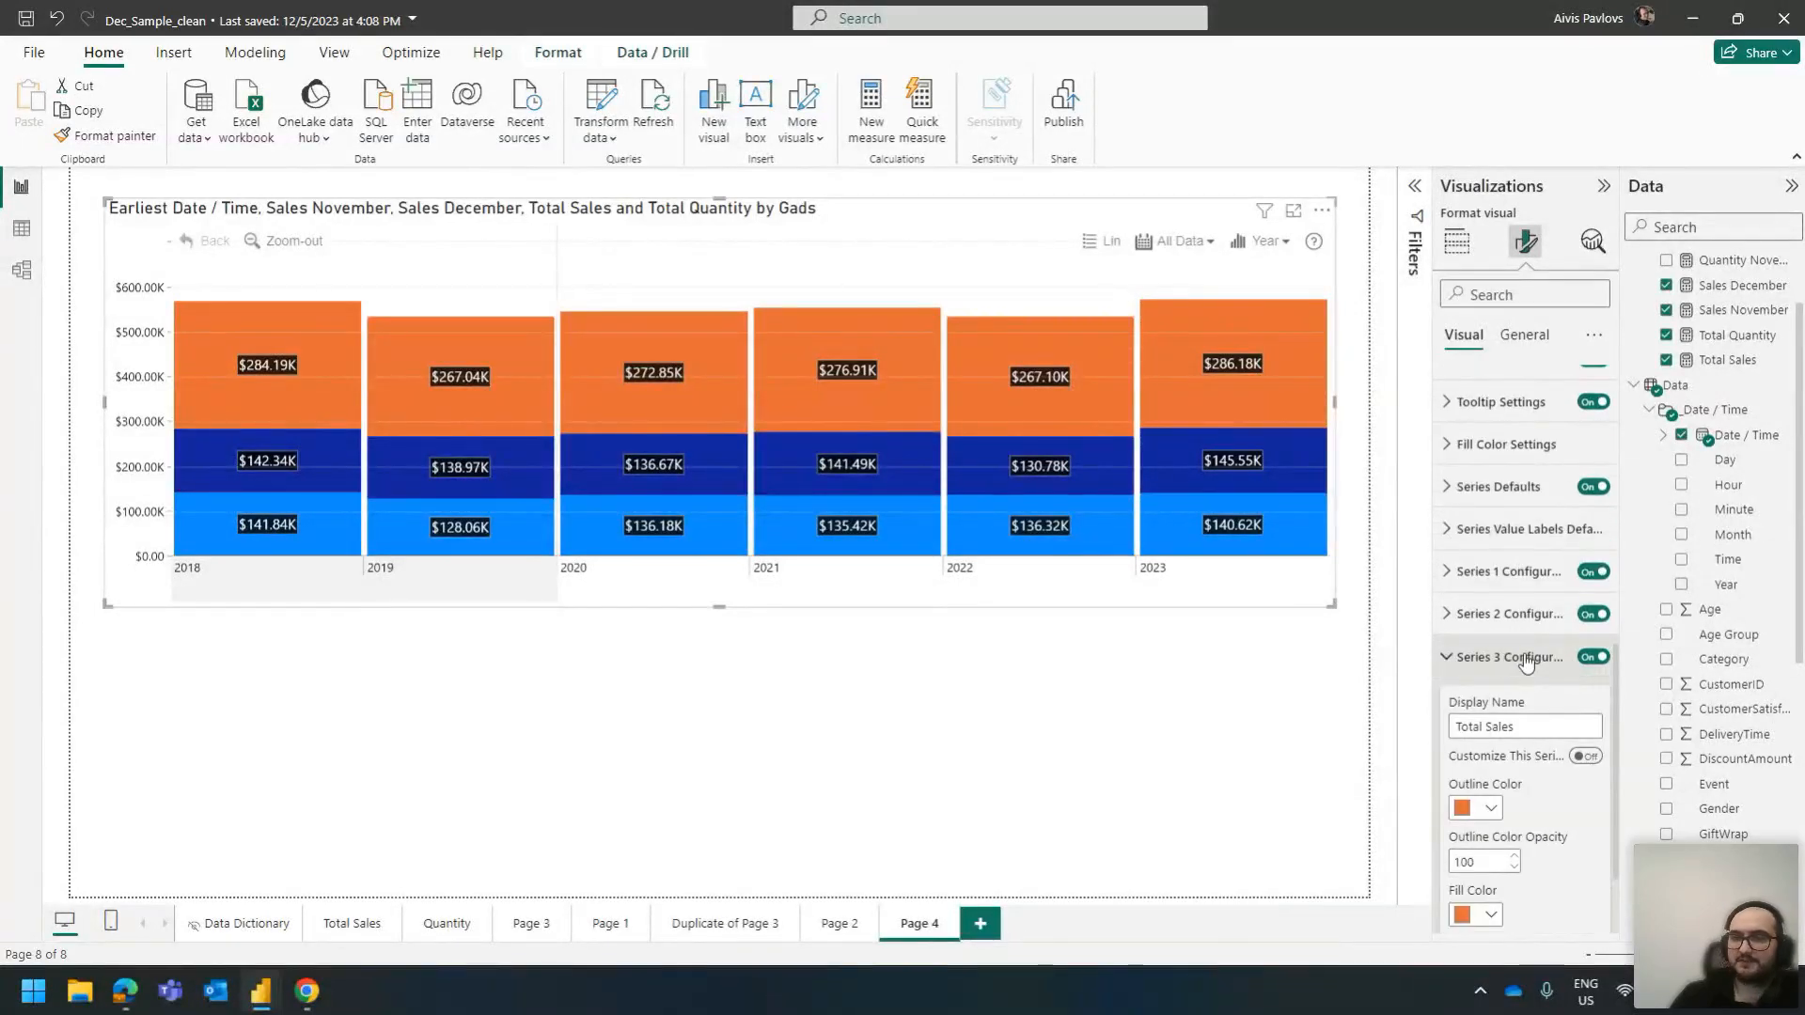
click(1457, 243)
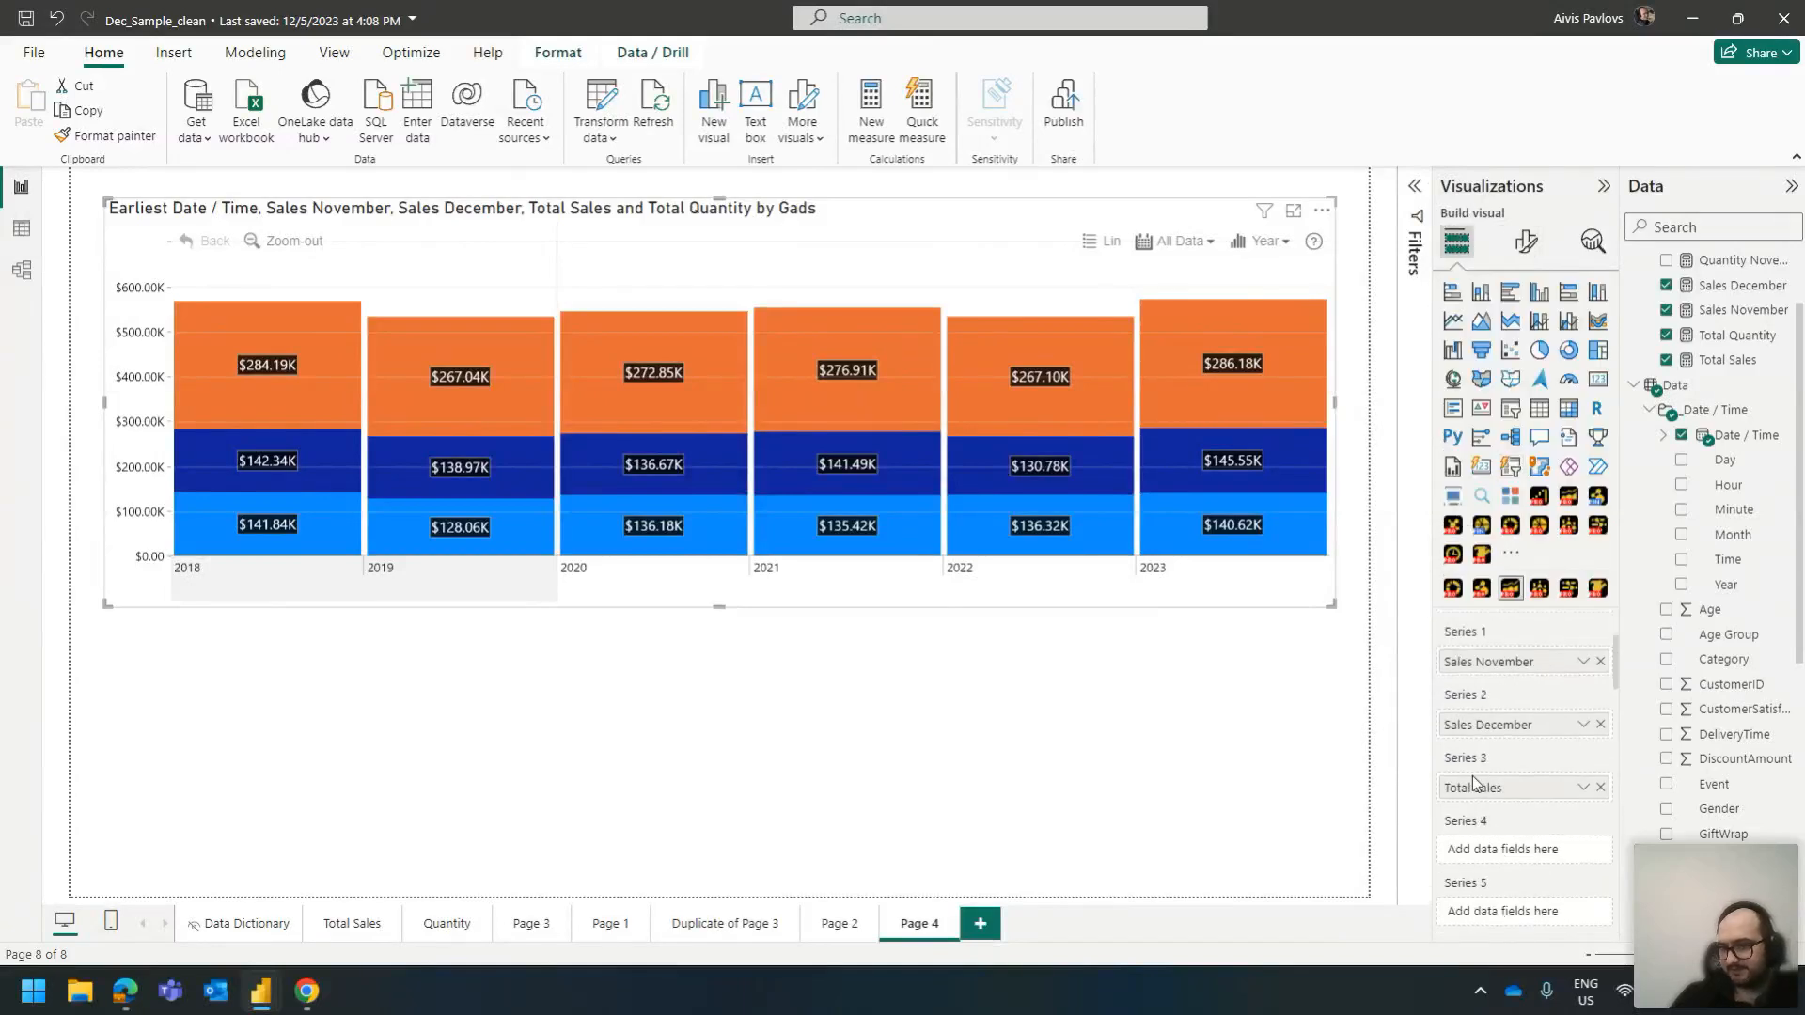
click(1526, 243)
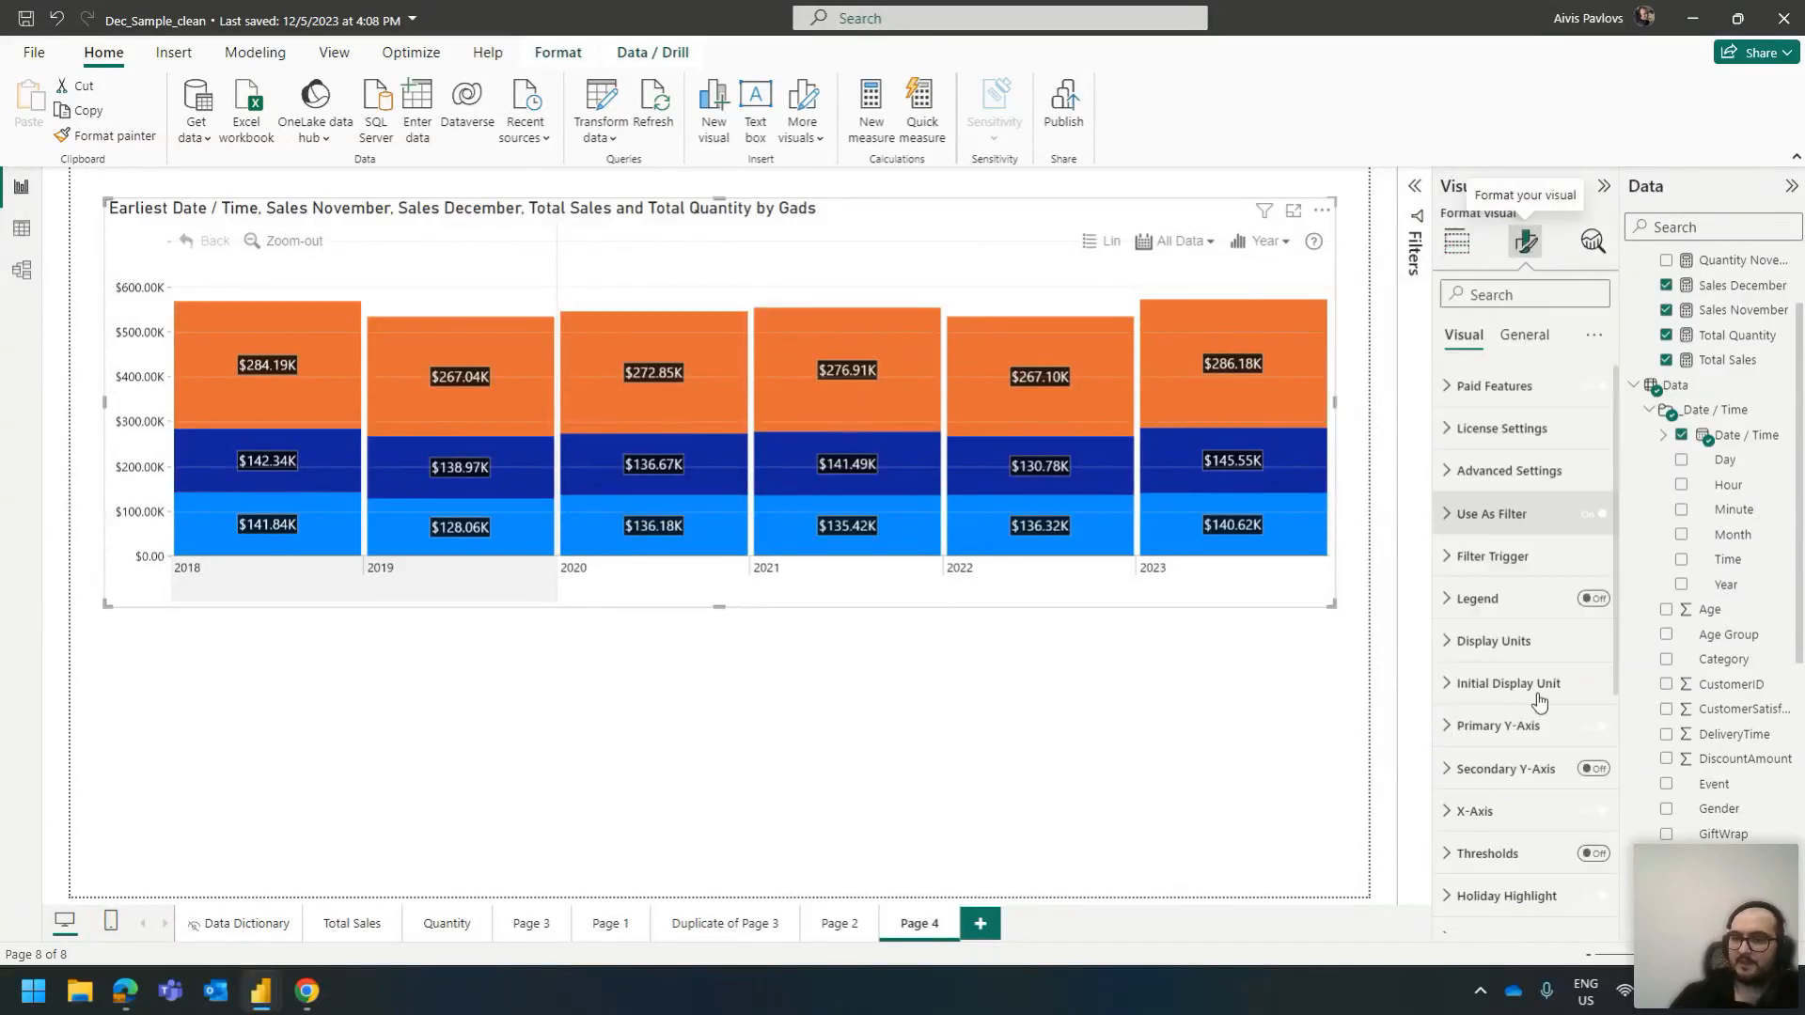
scroll(1508, 773, down, 1)
click(1511, 911)
scroll(1504, 743, down, 4)
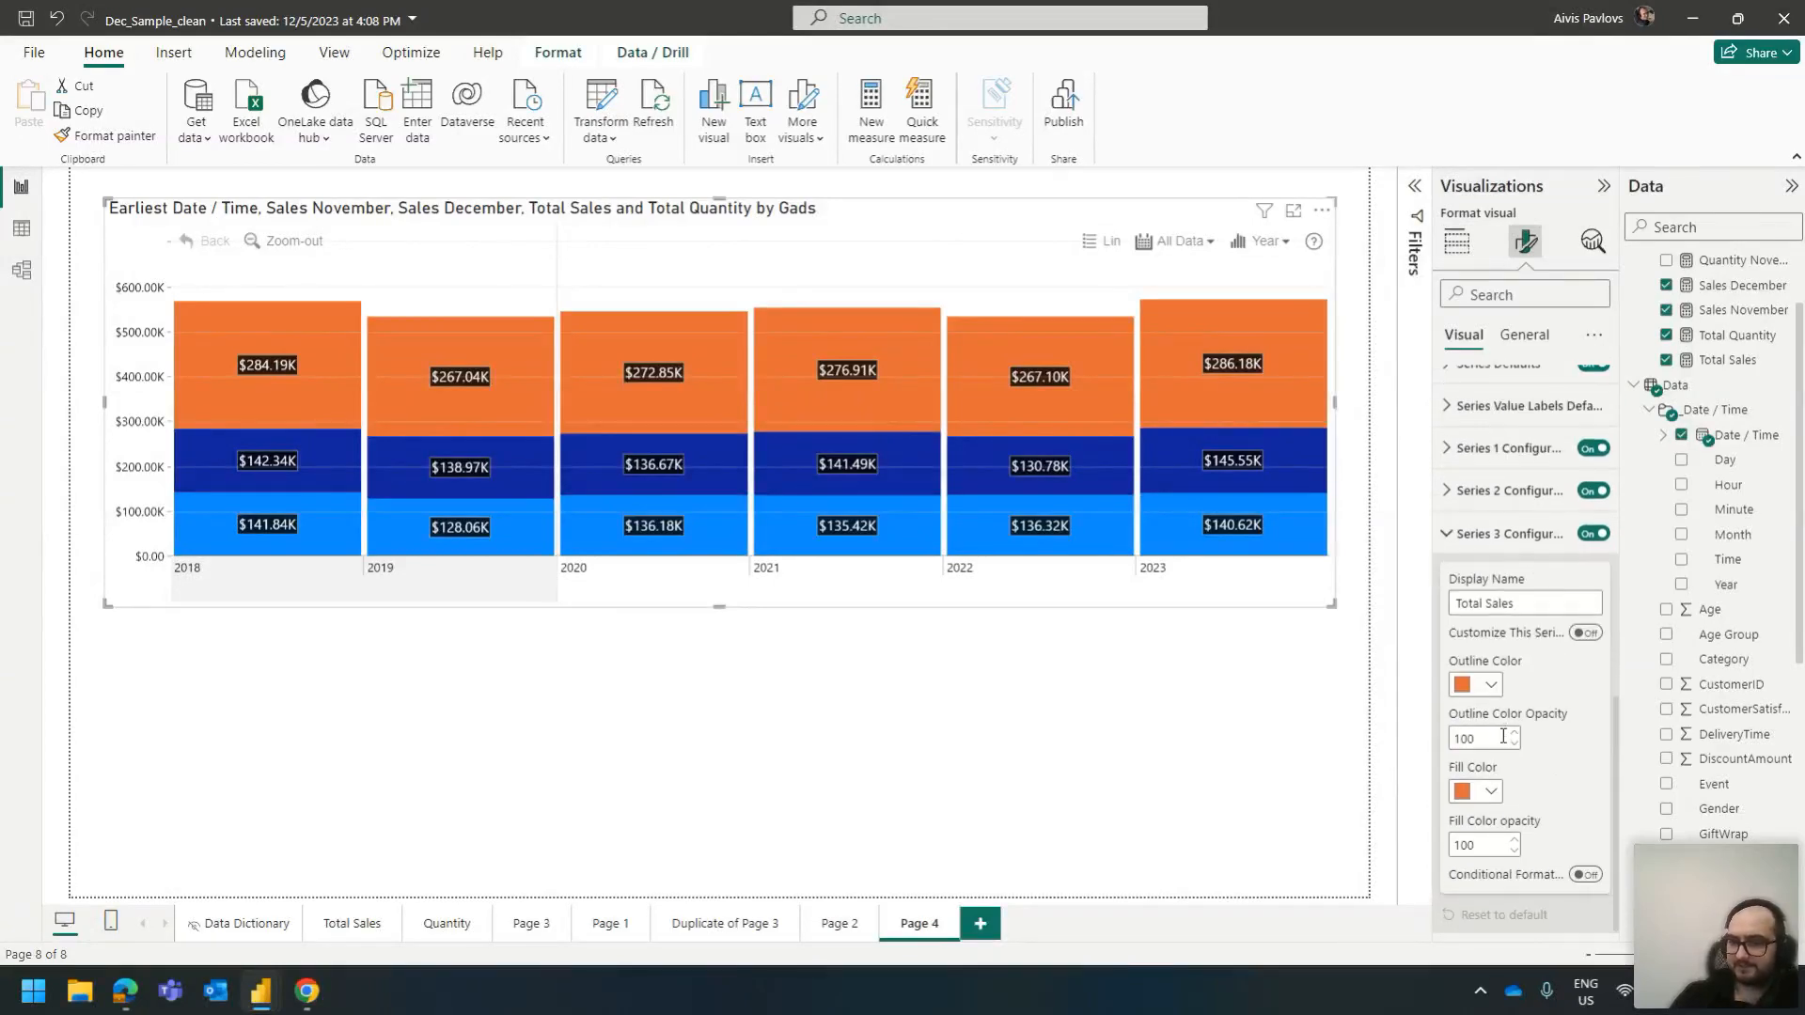
click(1586, 630)
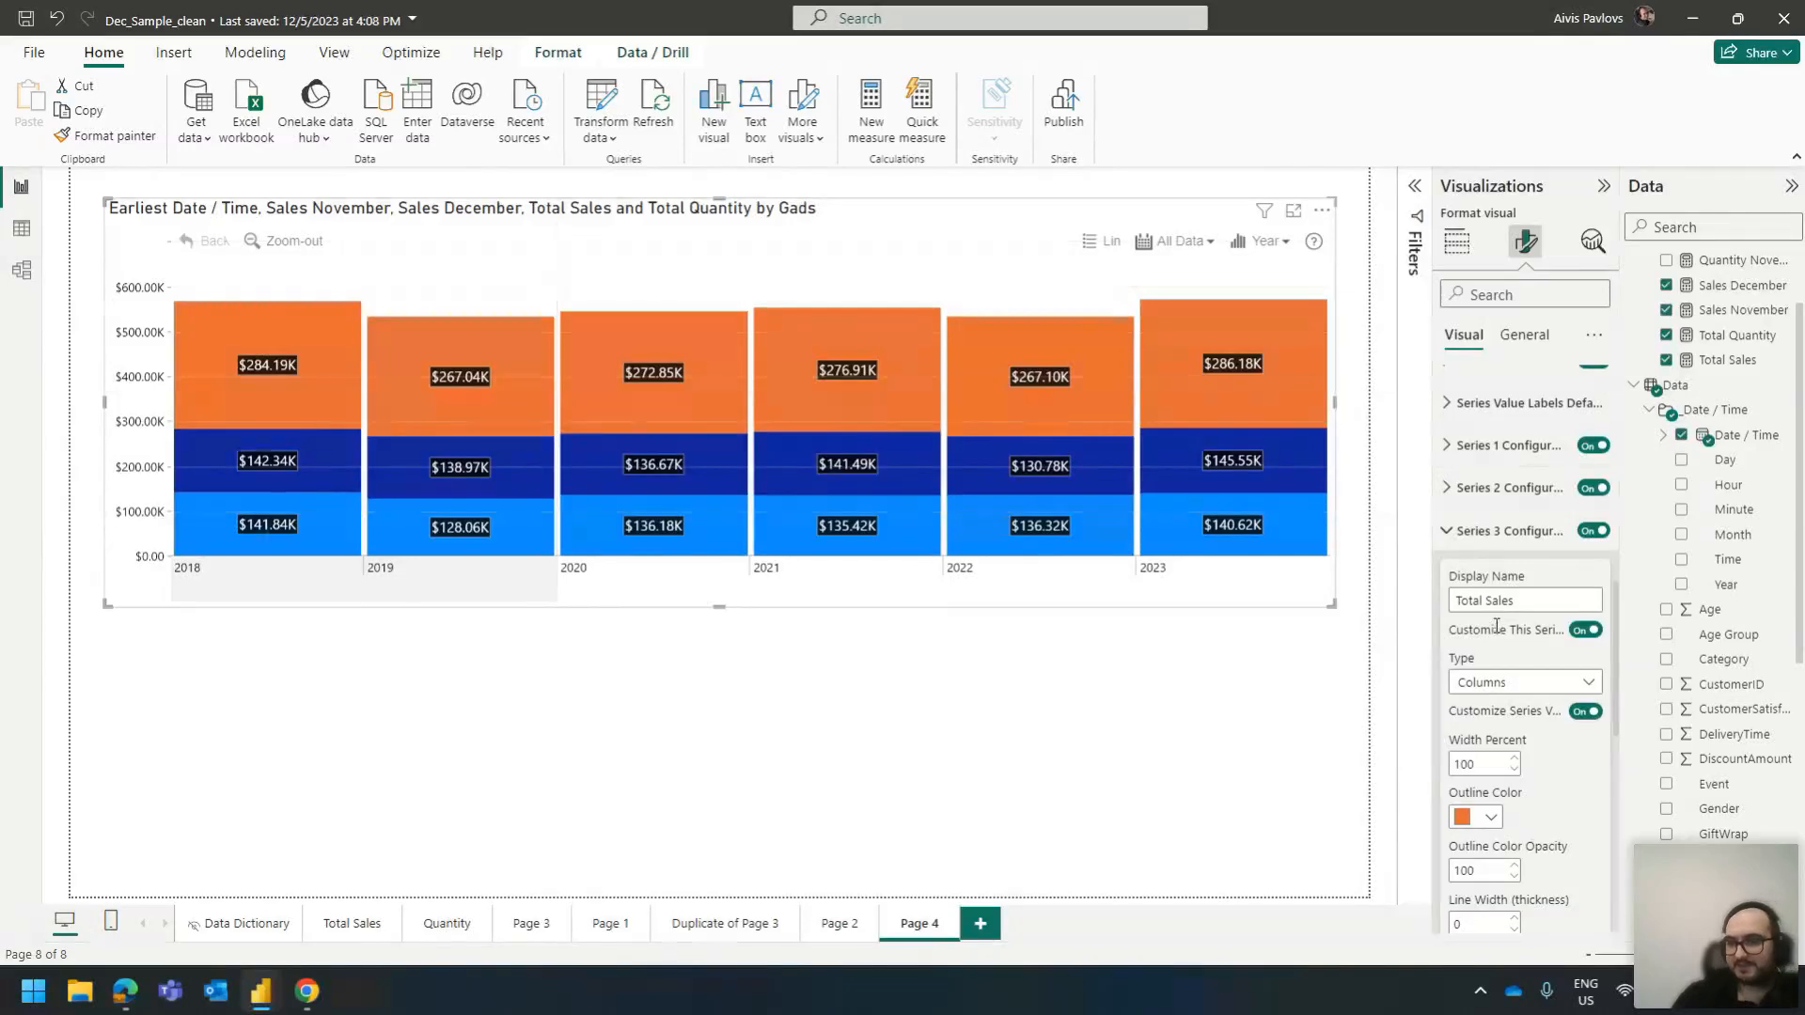
scroll(1514, 639, down, 1)
click(1527, 607)
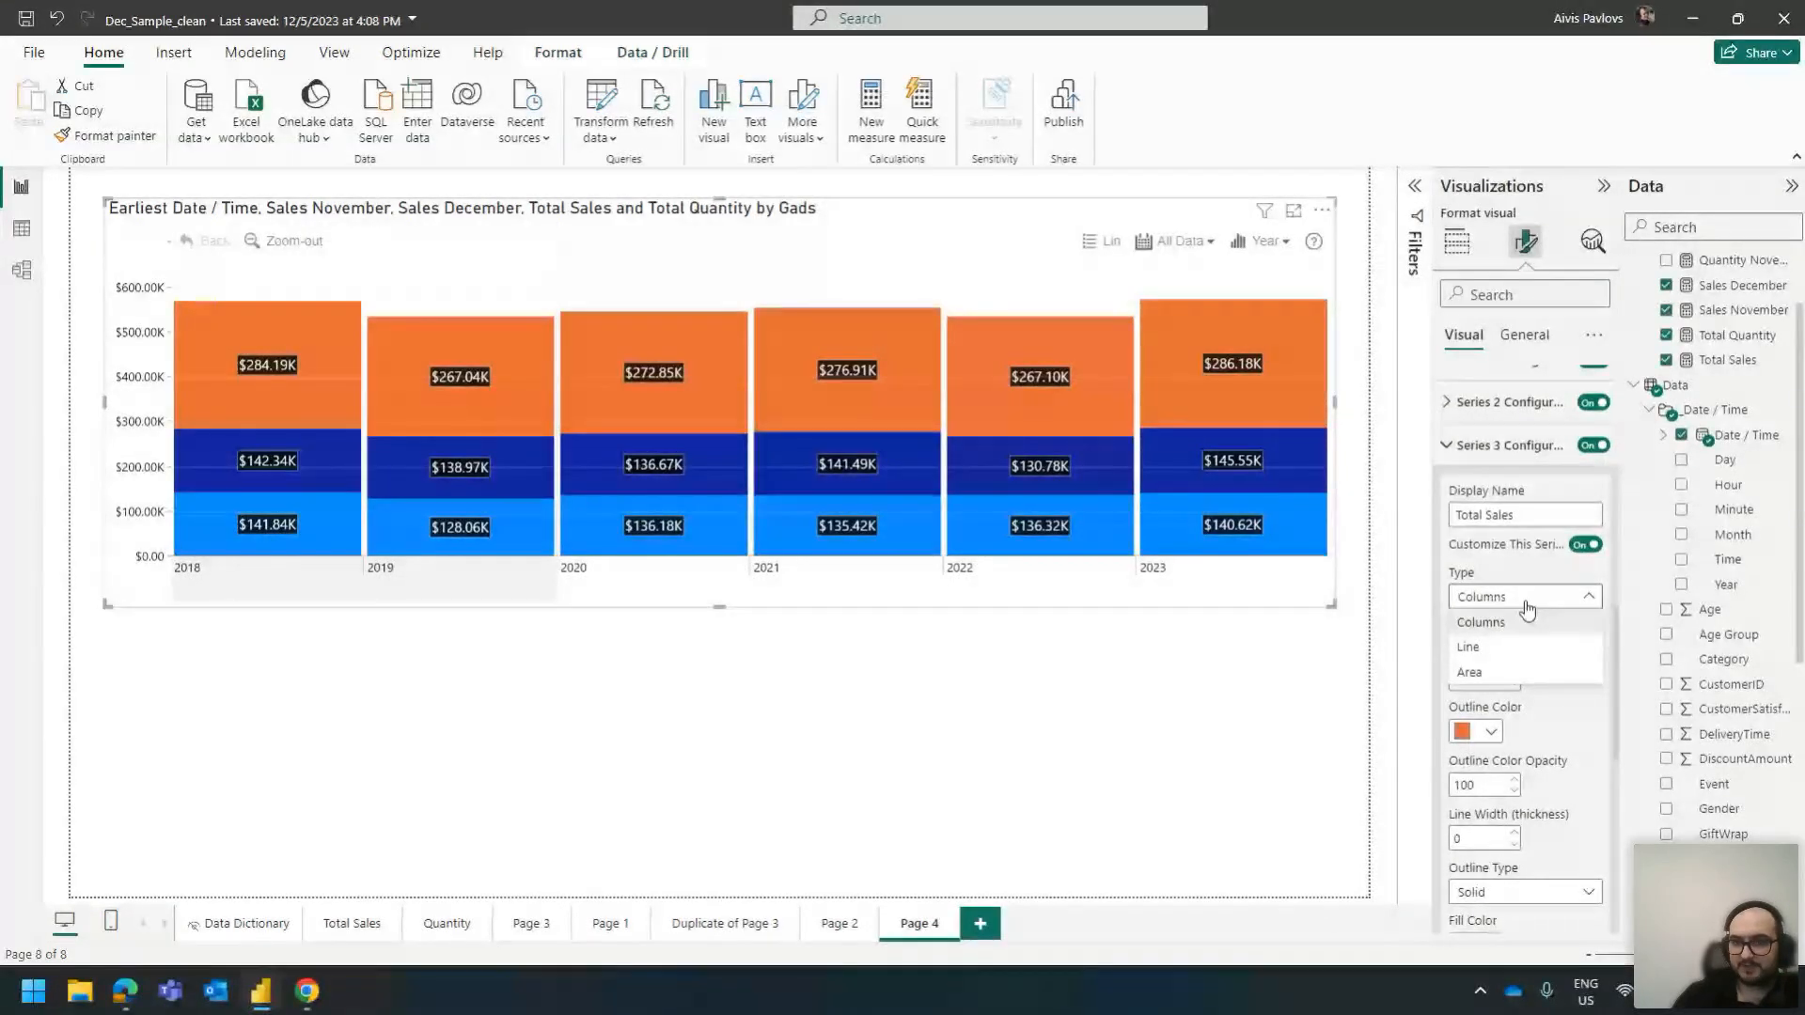
click(1505, 647)
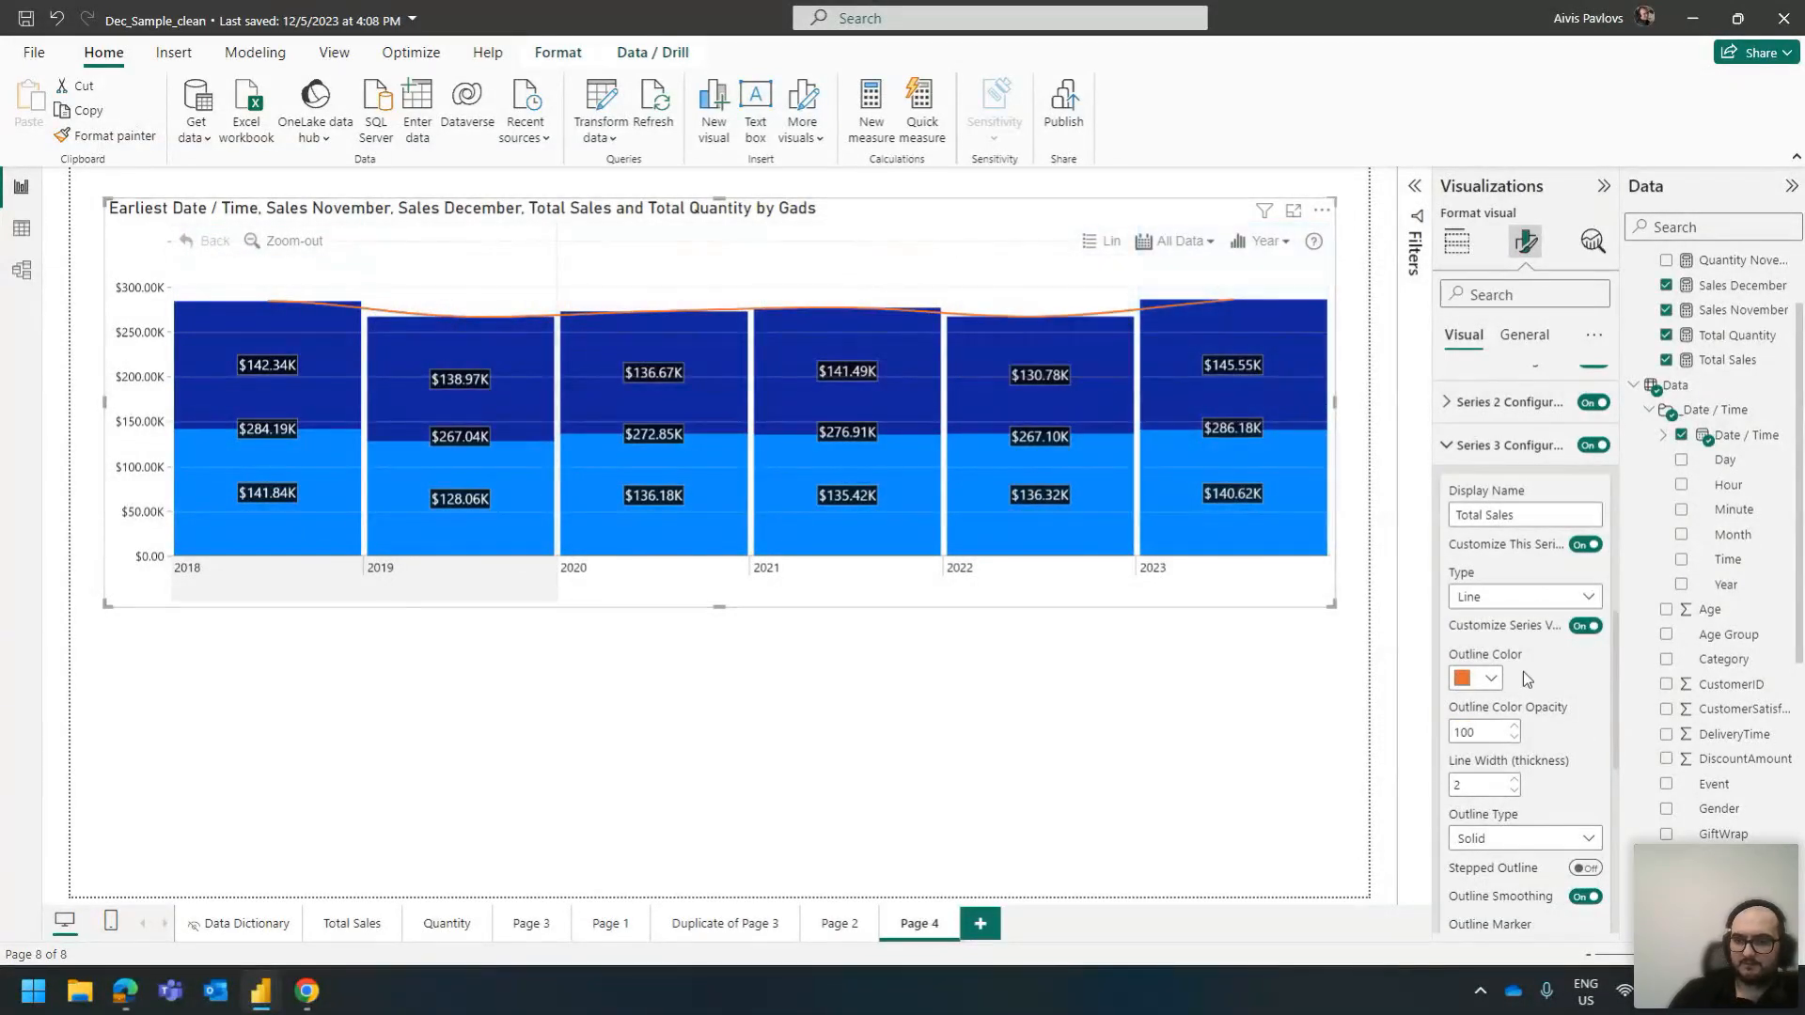
Set the Total Sales series' line width (thickness) to 0
scroll(1528, 675, down, 1)
scroll(1543, 617, down, 3)
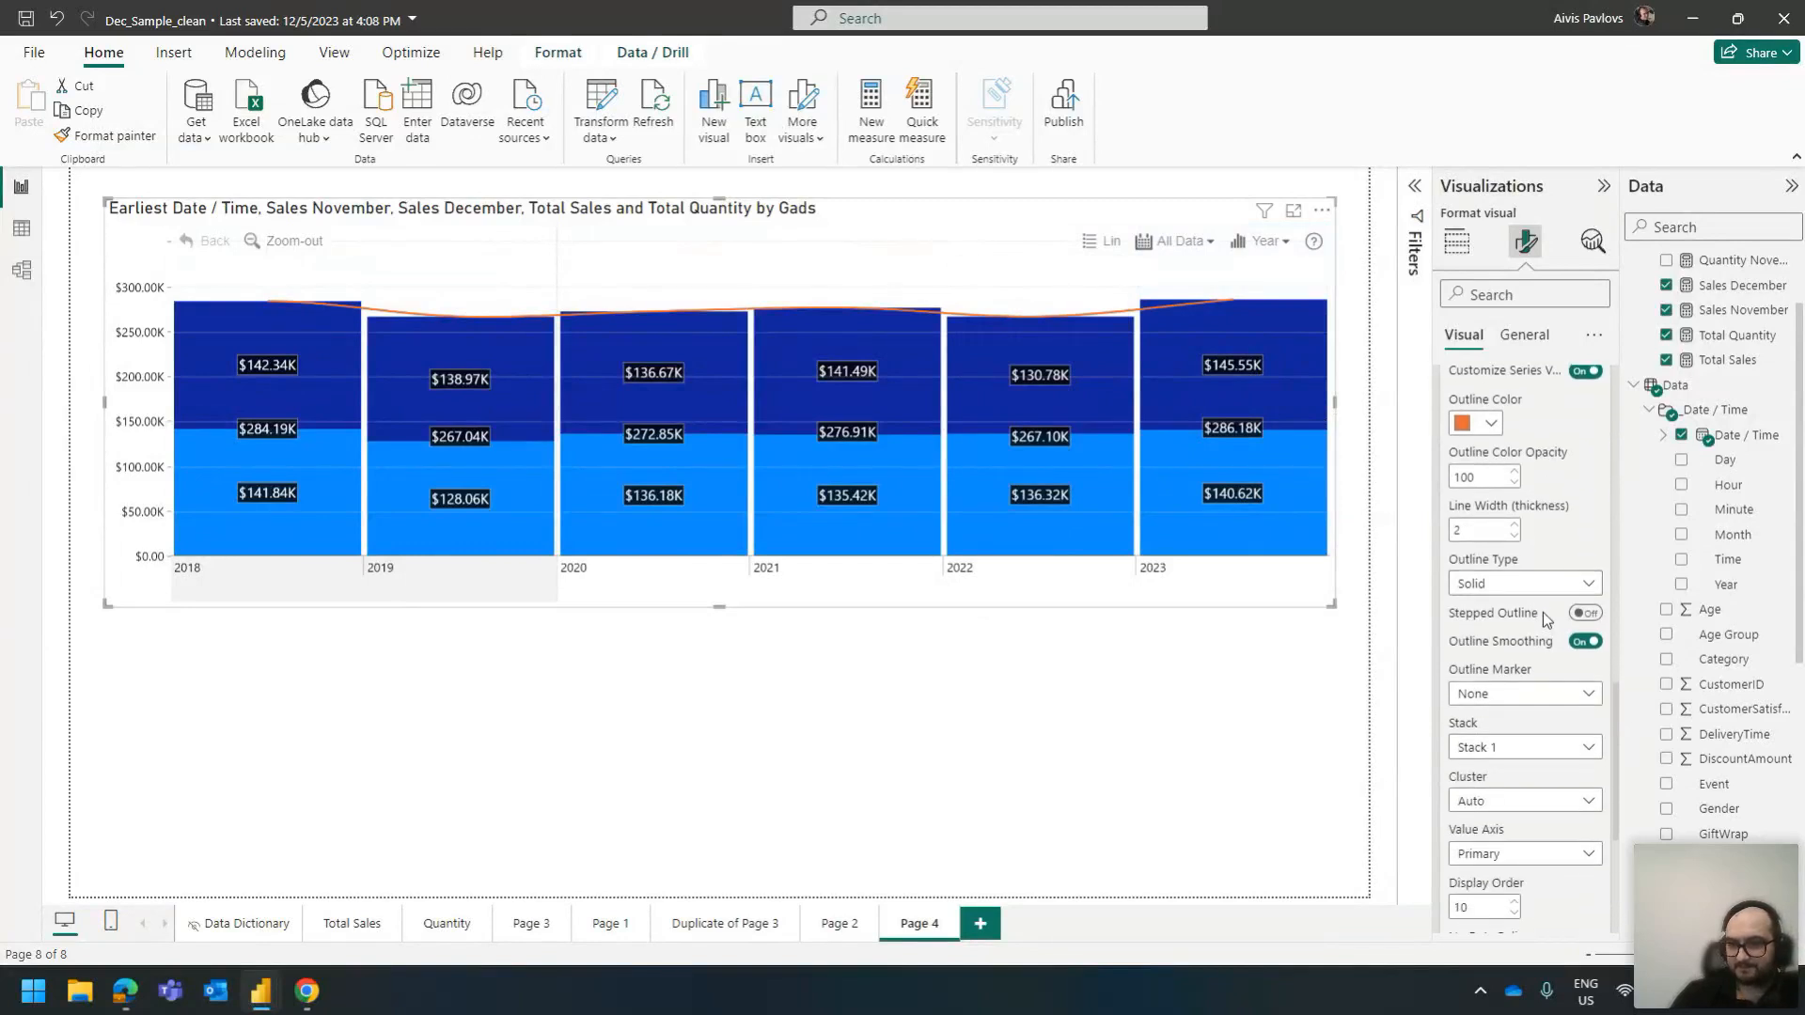
scroll(1537, 620, up, 1)
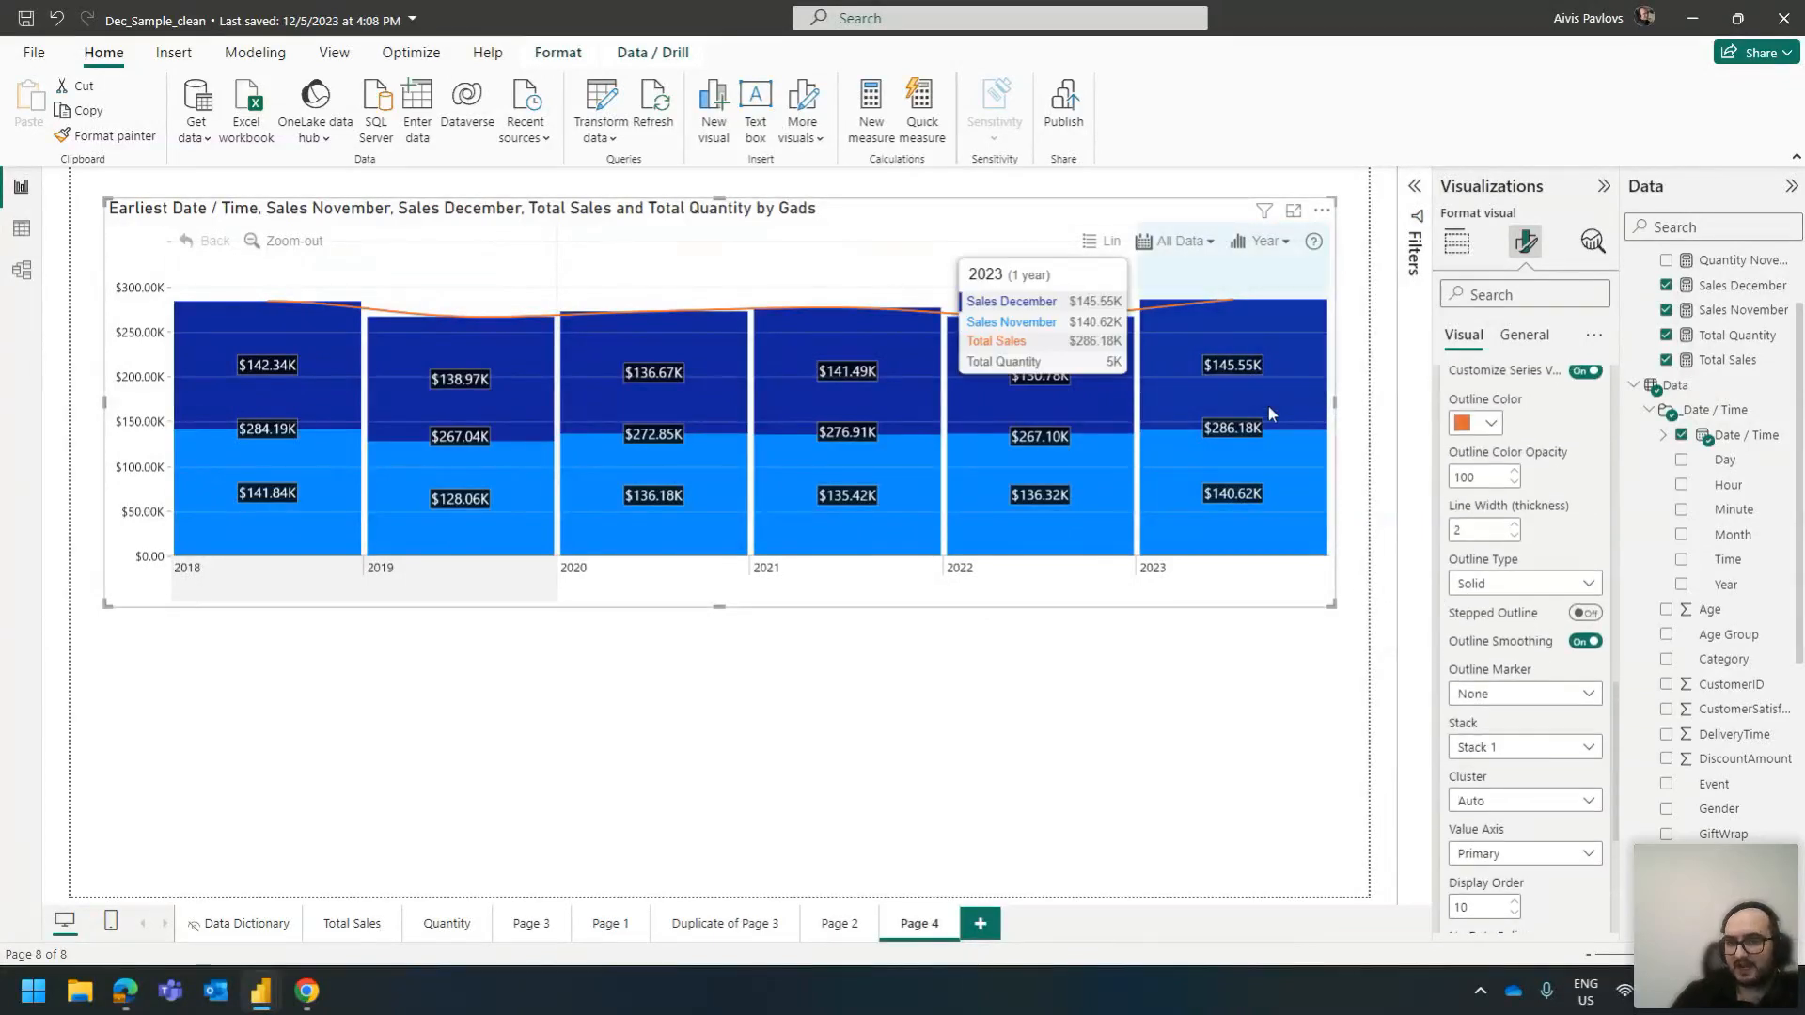
scroll(1544, 564, up, 1)
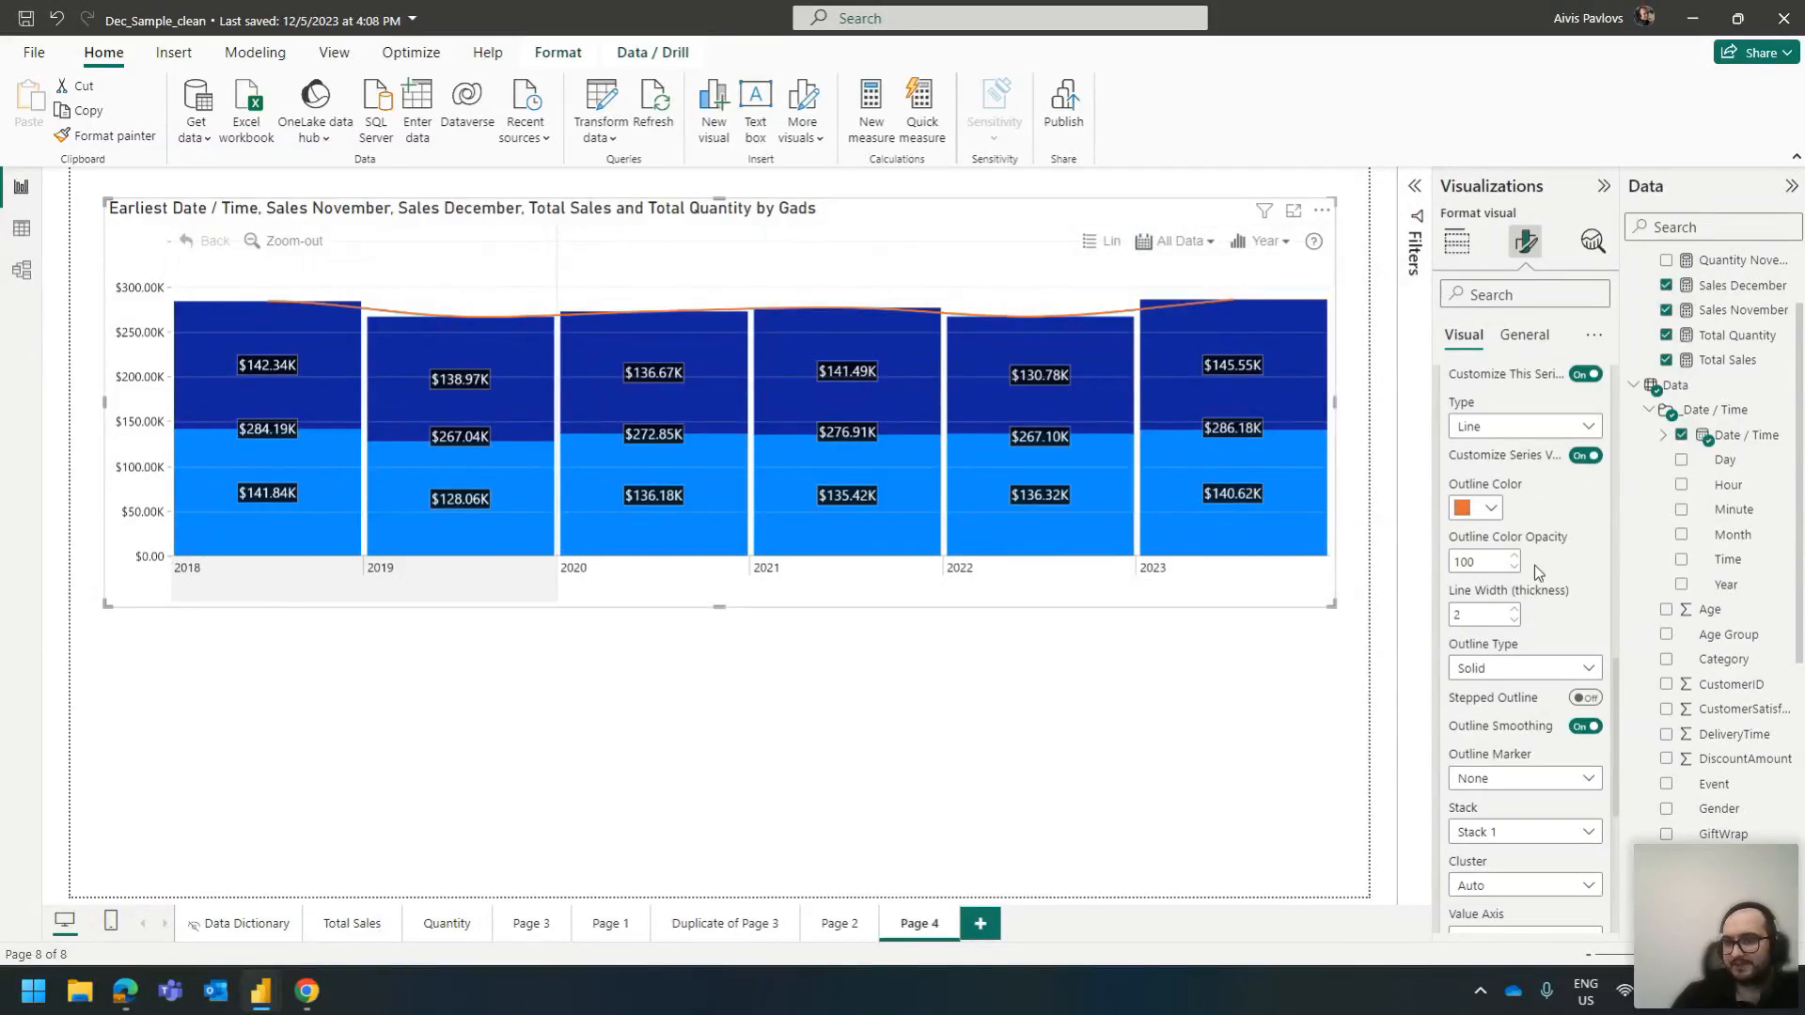
double_click(1470, 611)
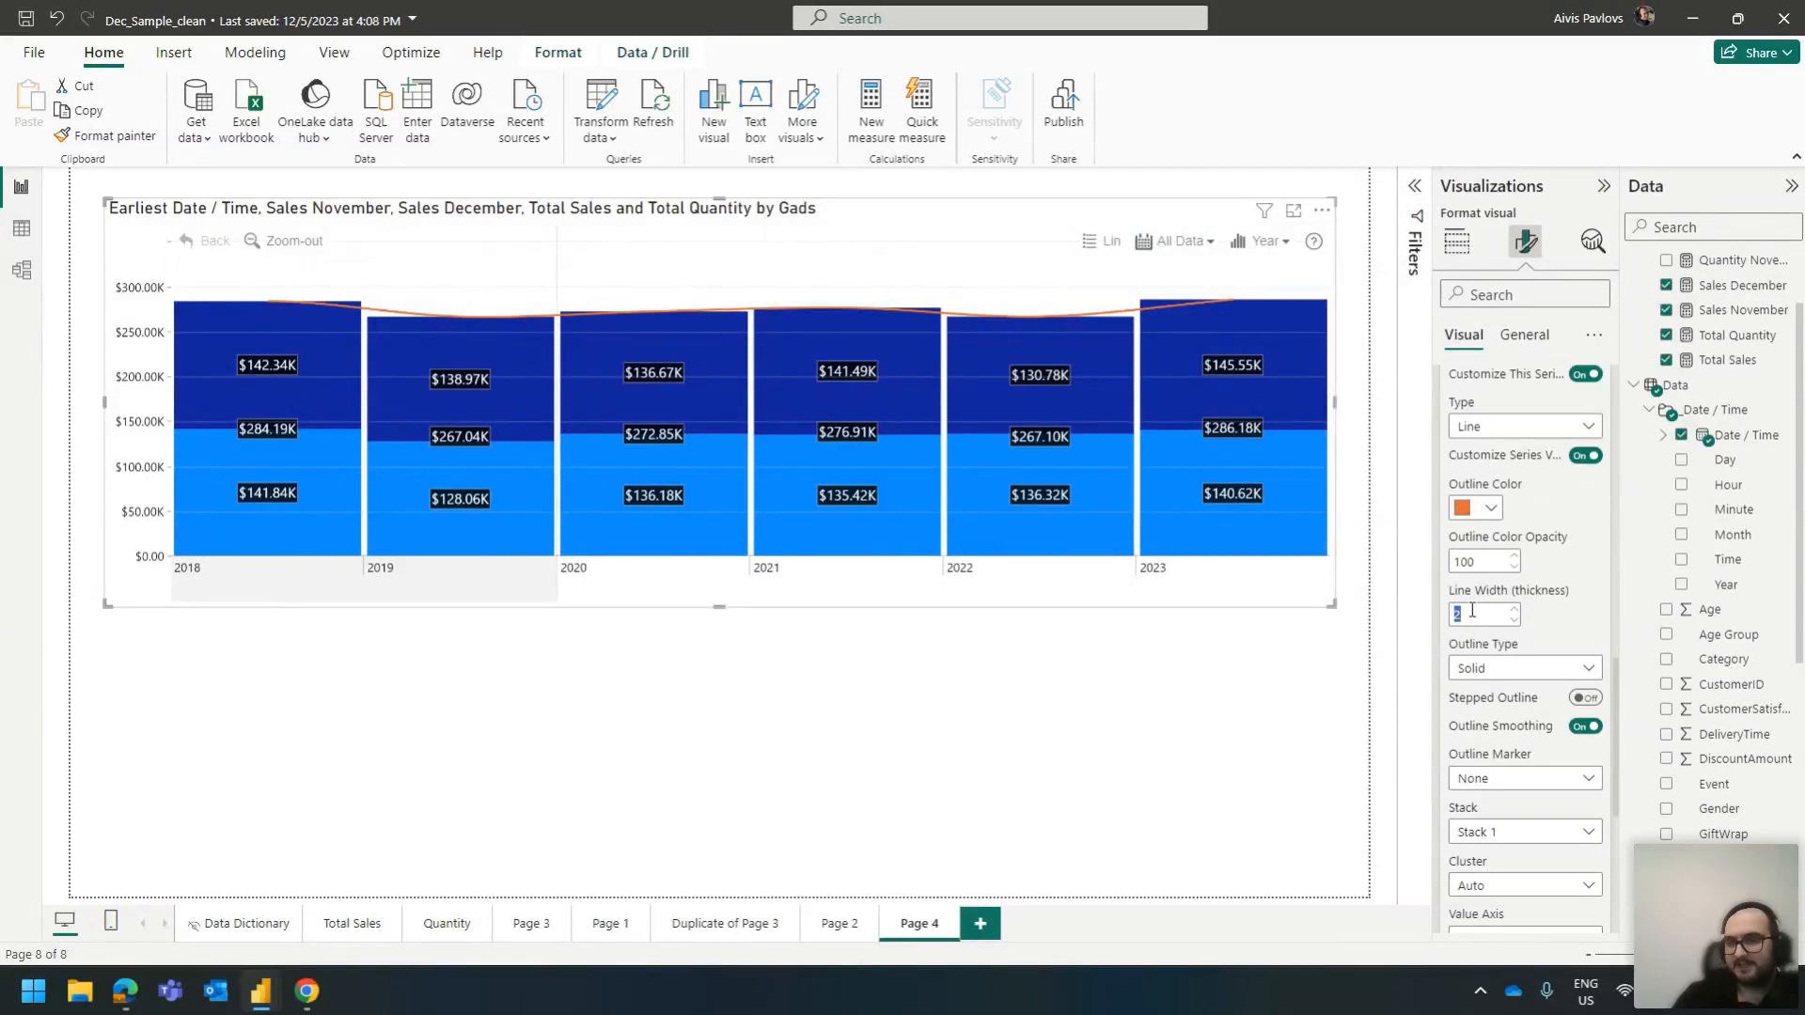
text(0)
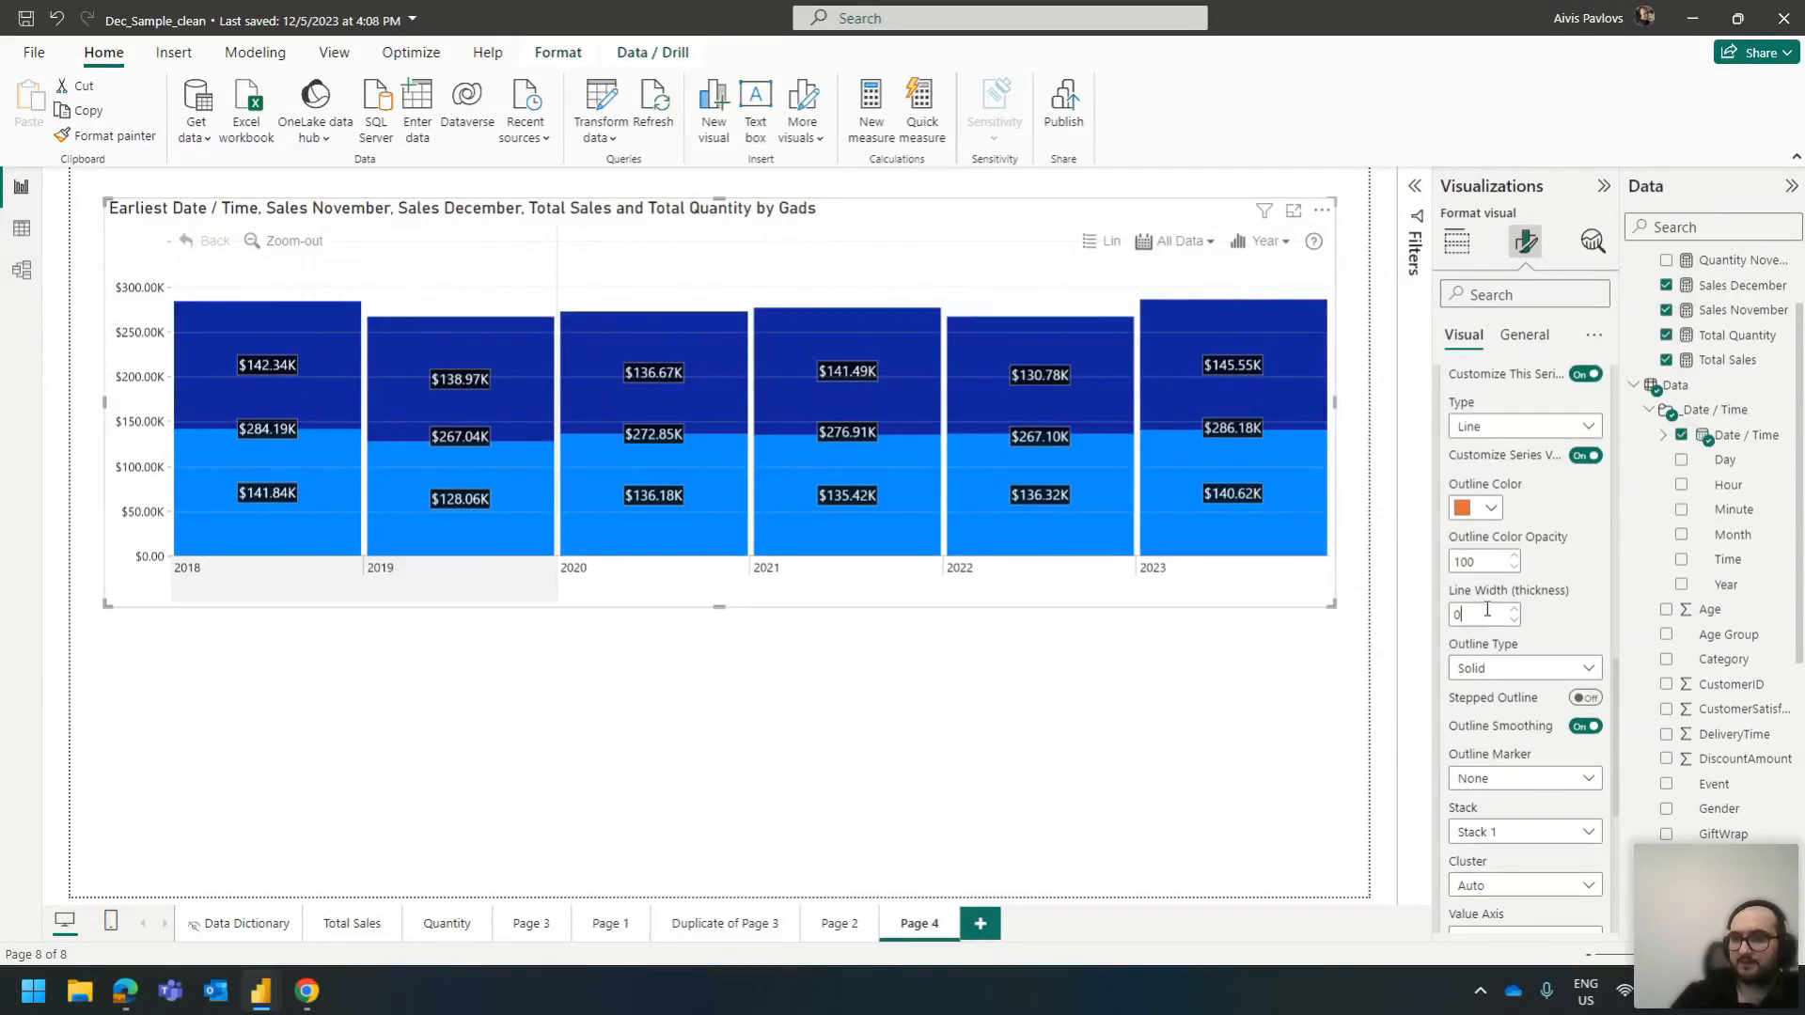
double_click(1466, 561)
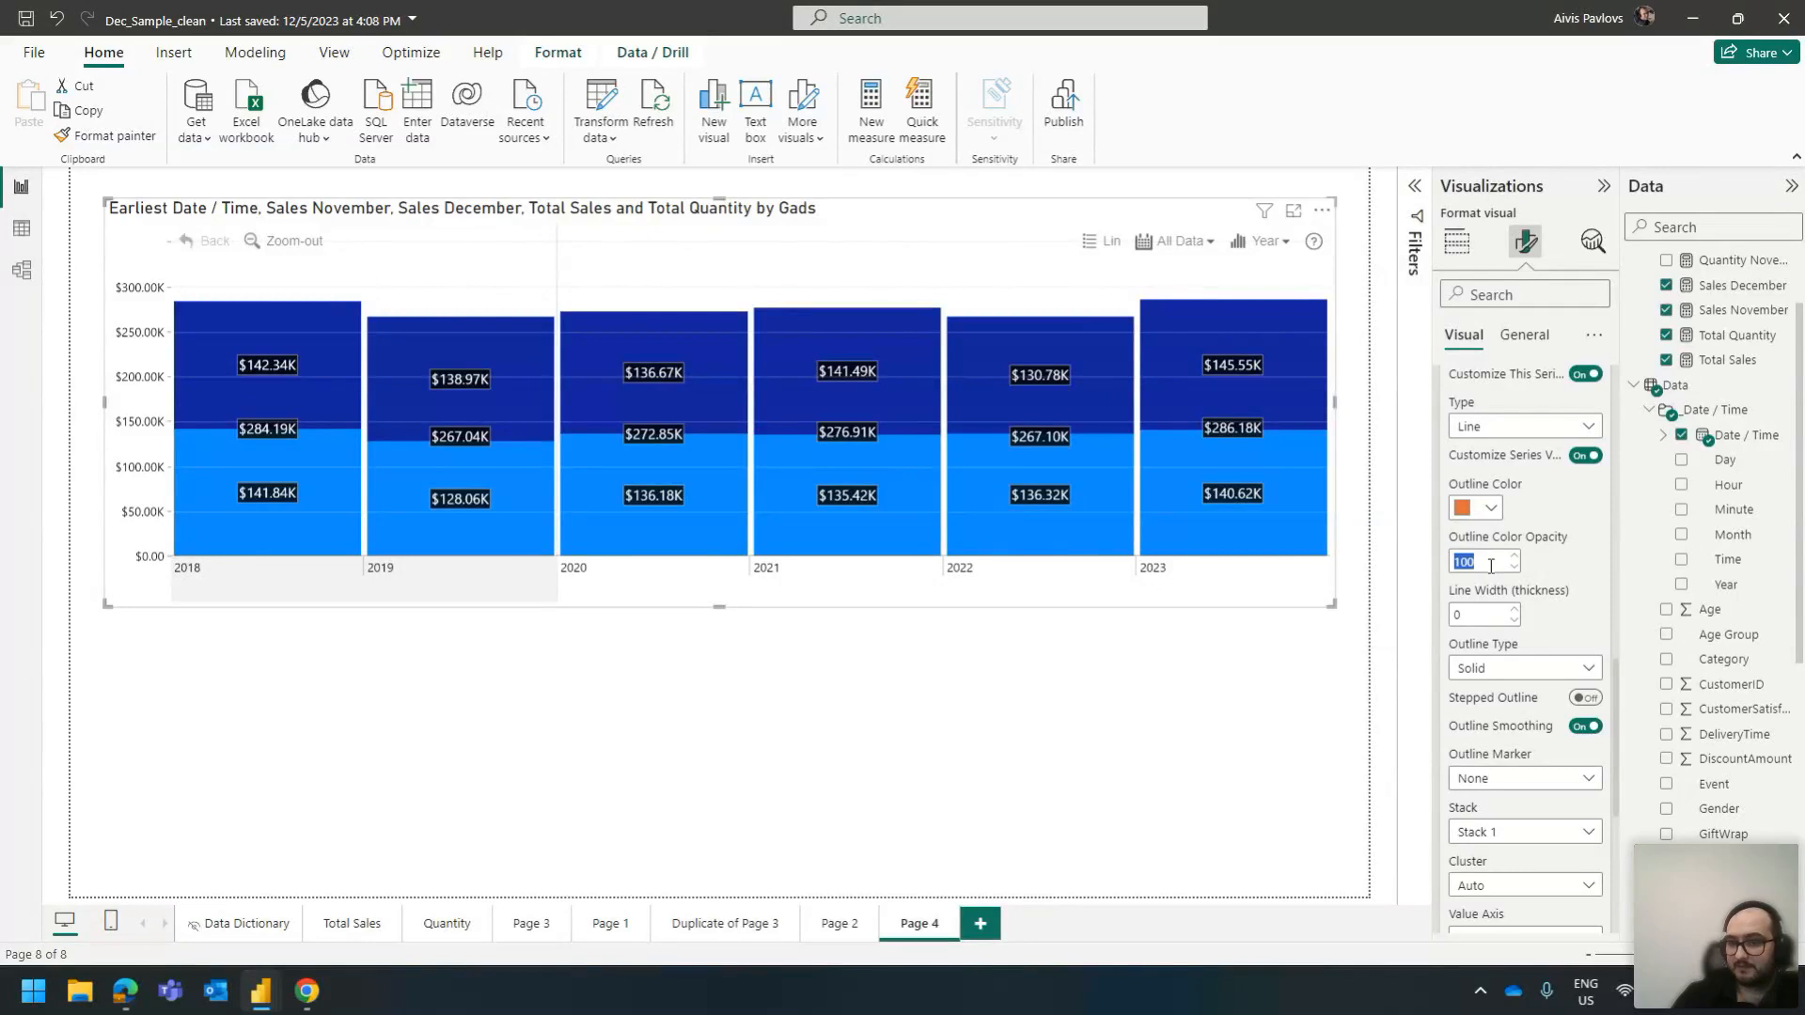
Set the Label Position in Series 3 Value Labels to Outside Top
scroll(1537, 534, down, 3)
scroll(1549, 532, up, 4)
scroll(1555, 533, up, 1)
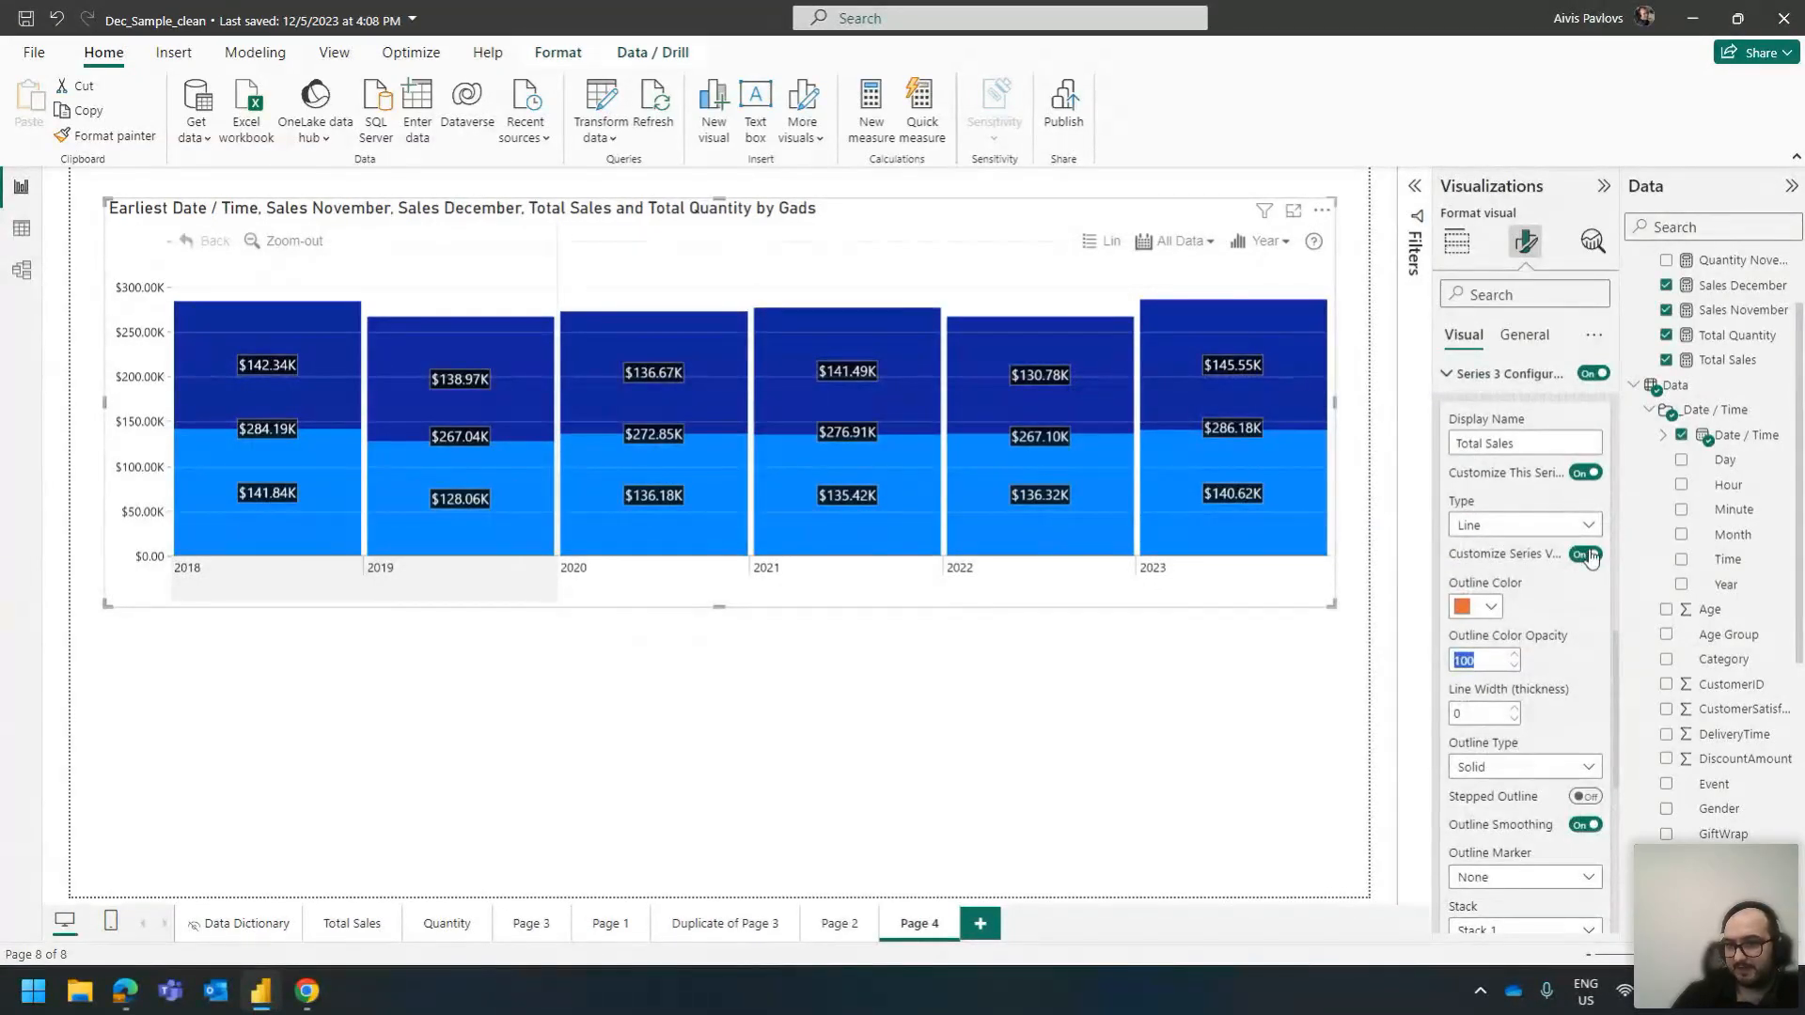
click(1504, 385)
click(1514, 912)
scroll(1540, 697, down, 3)
click(1536, 793)
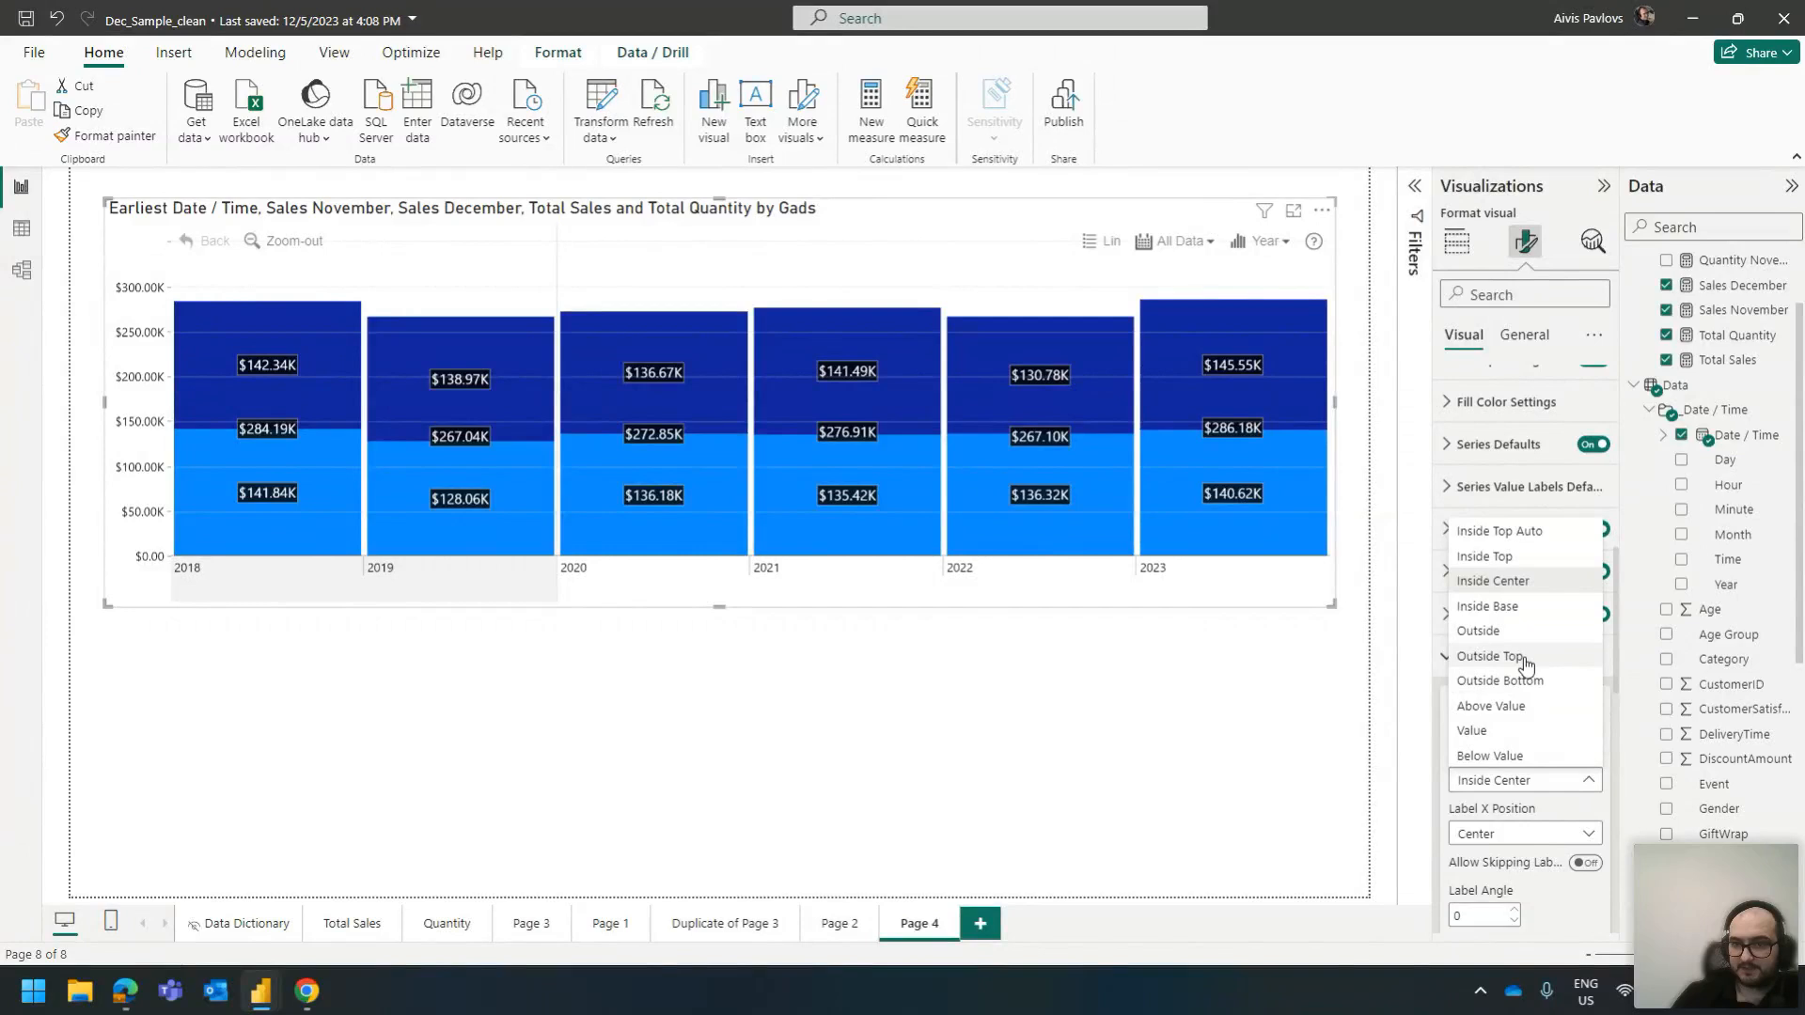
click(1523, 658)
mouse_move(1243, 289)
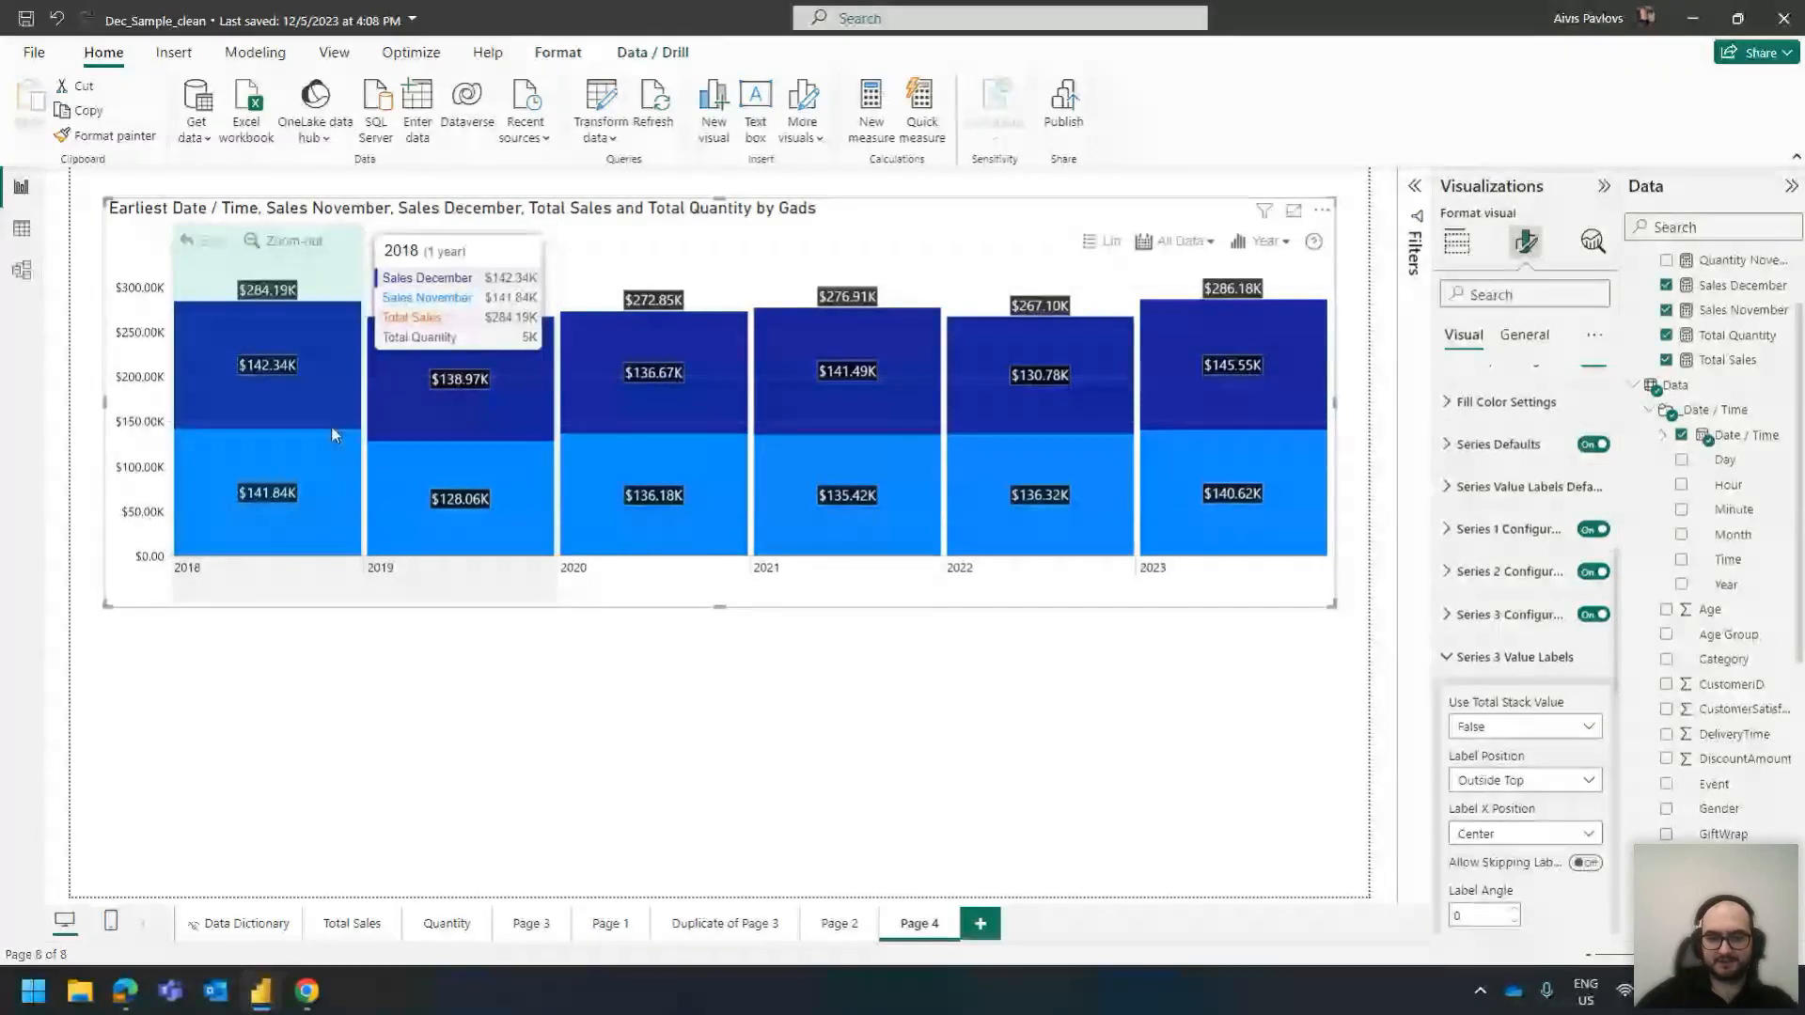
View the Total Sales report page for comparison and return to Page 4
click(371, 927)
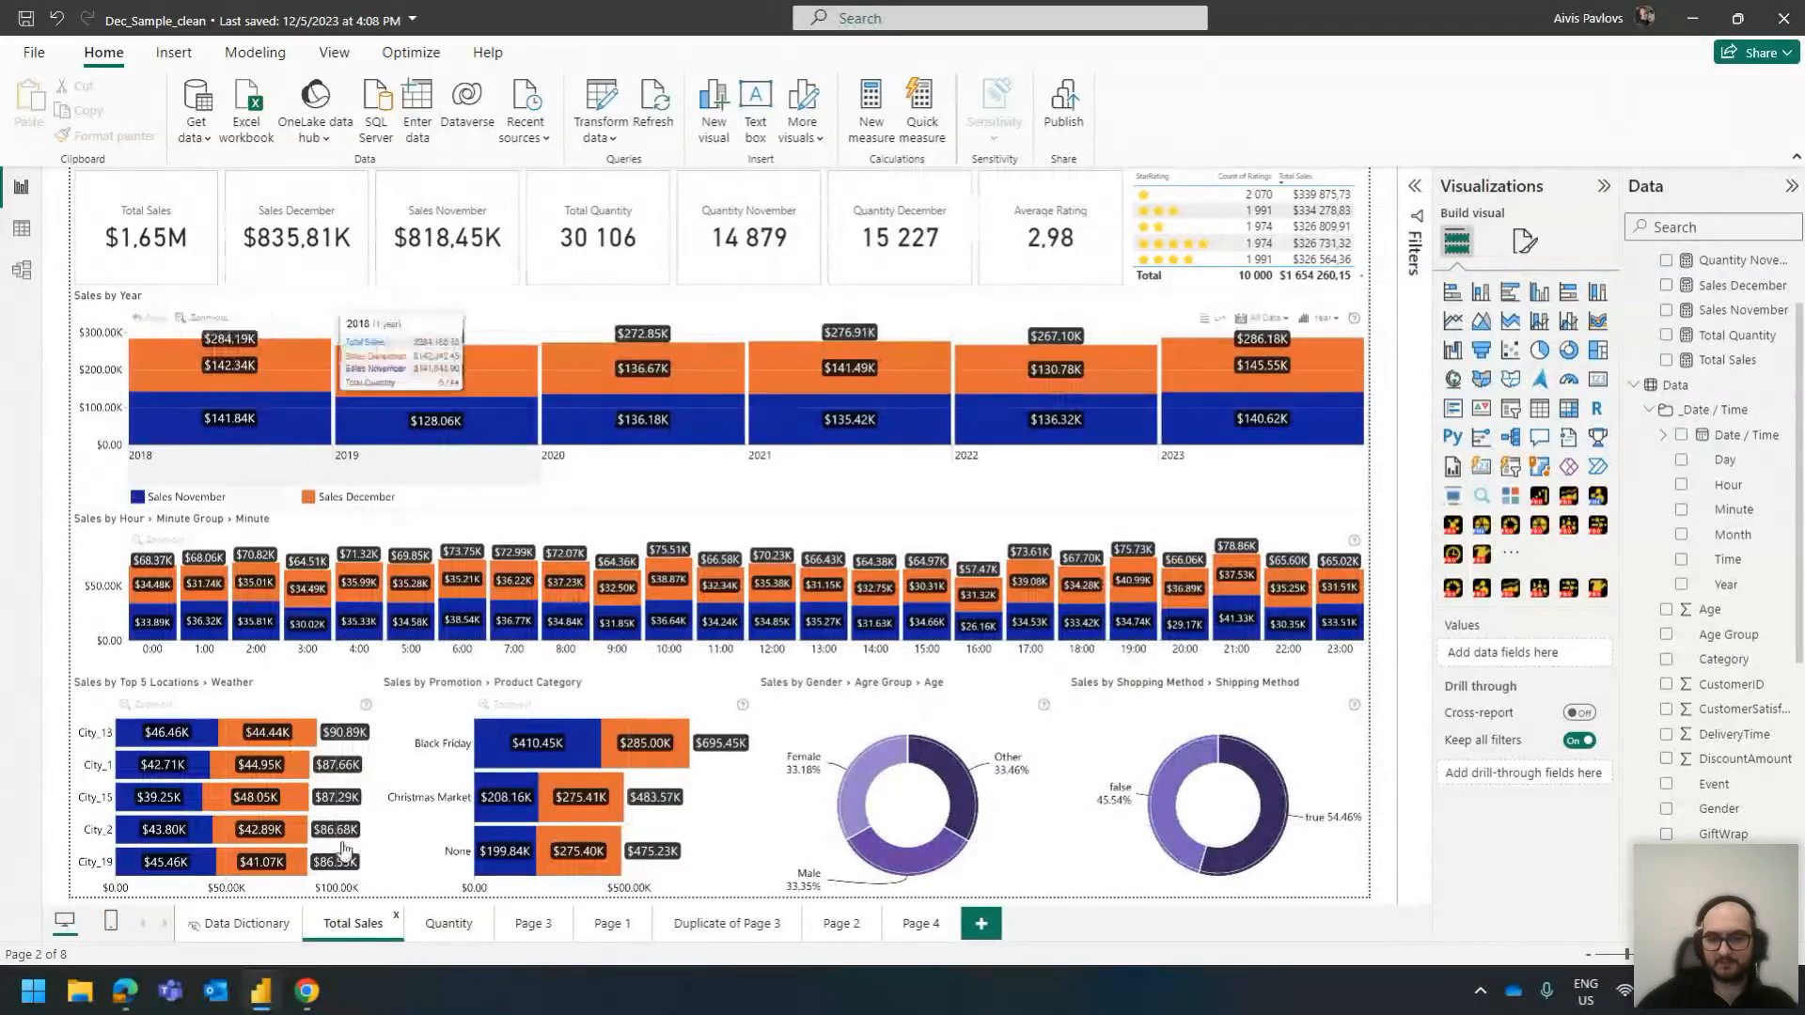
click(921, 920)
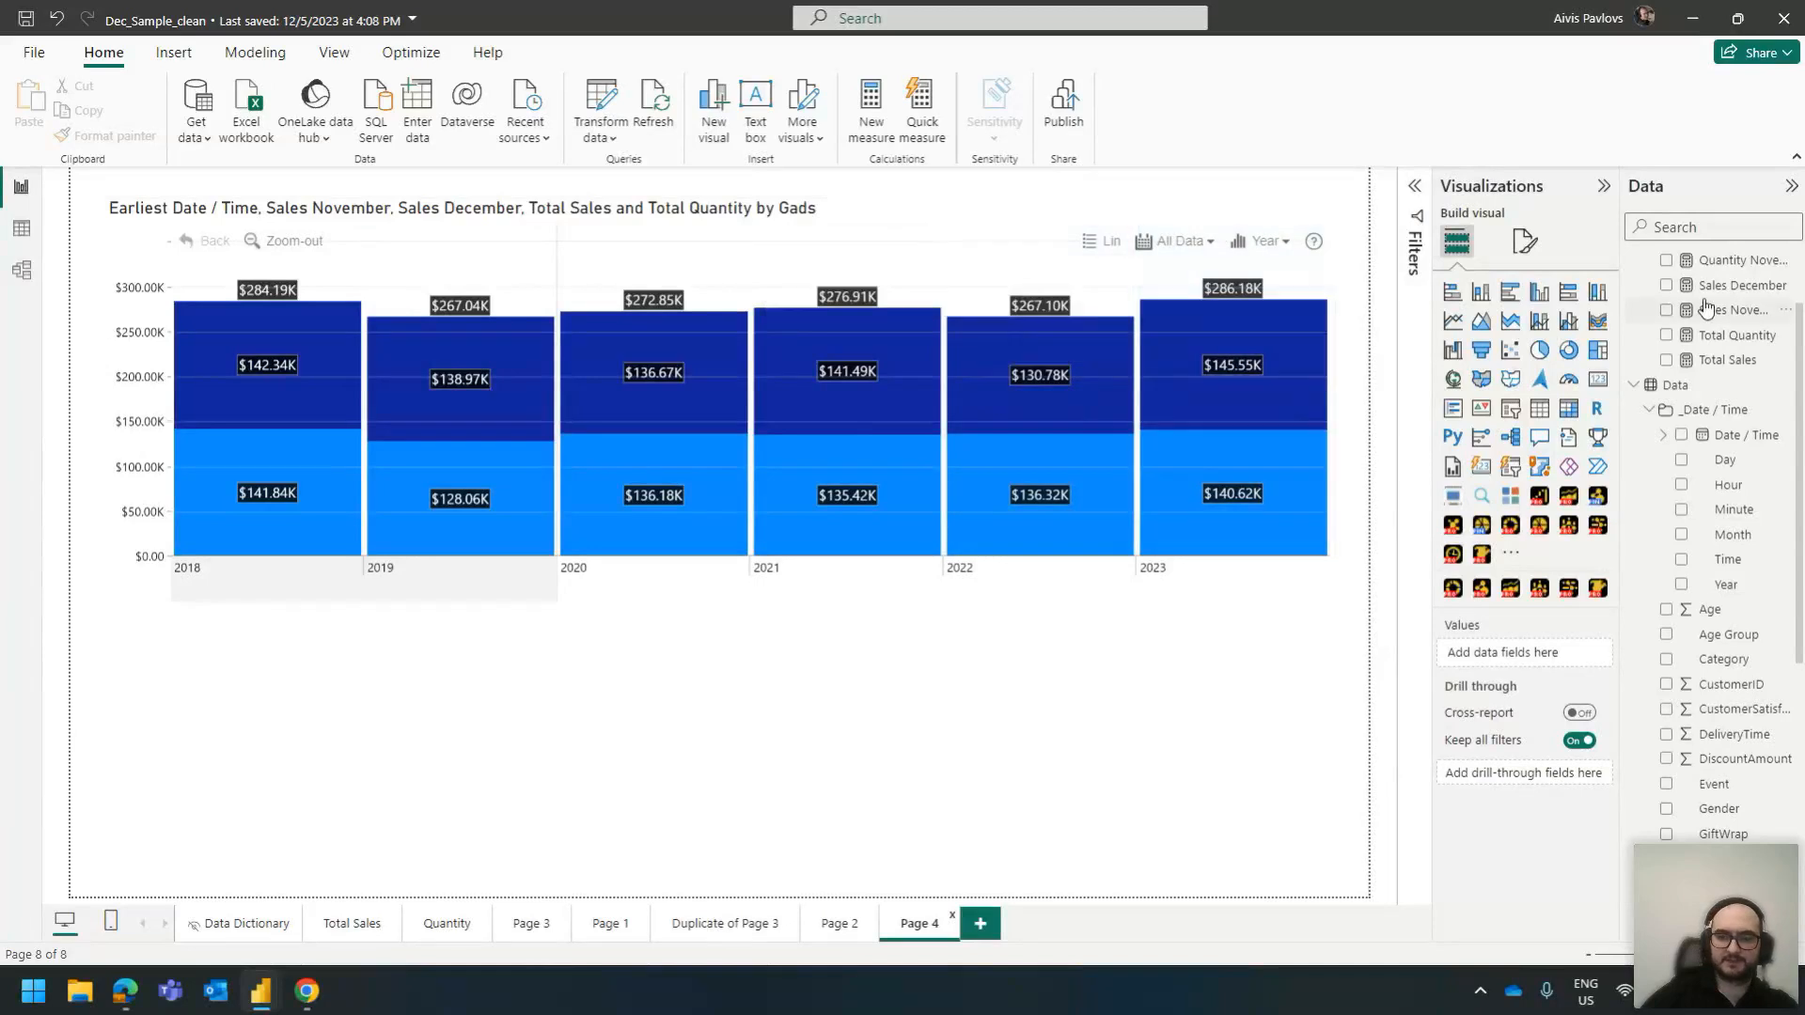
scroll(1660, 423, up, 2)
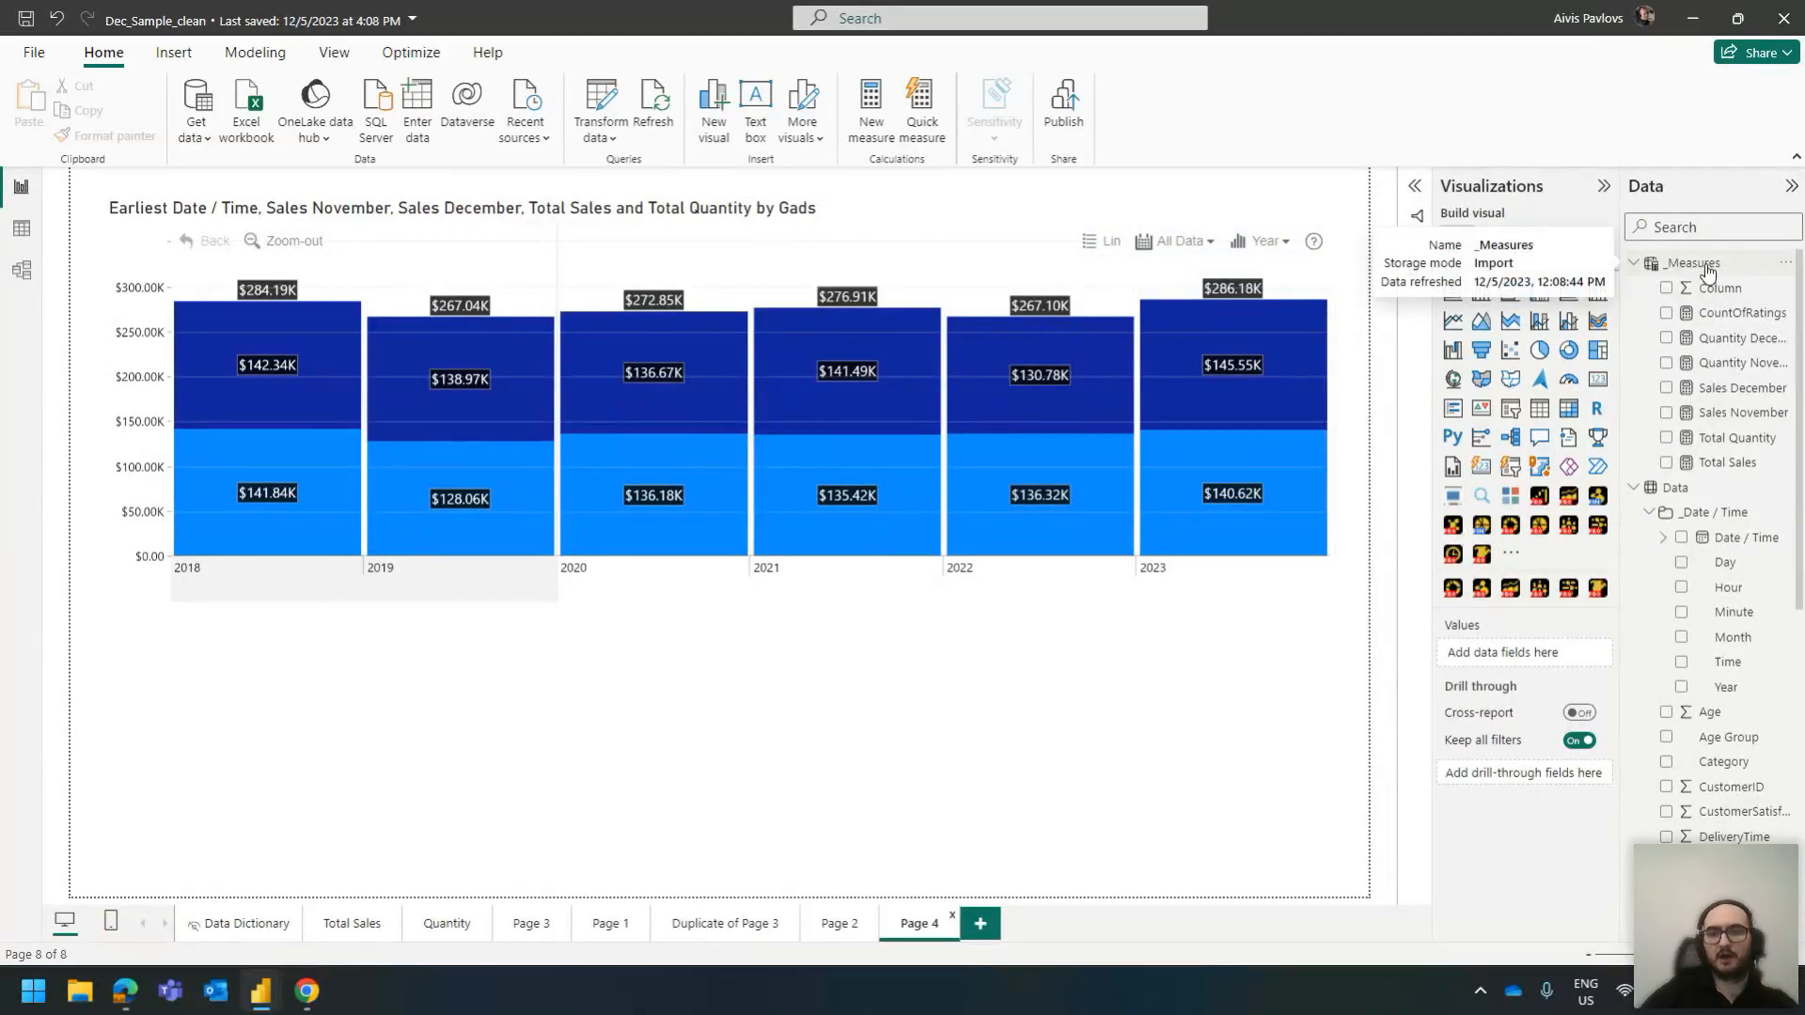
Inspect the Date / Time and Month columns of the Data table in the table view
click(21, 229)
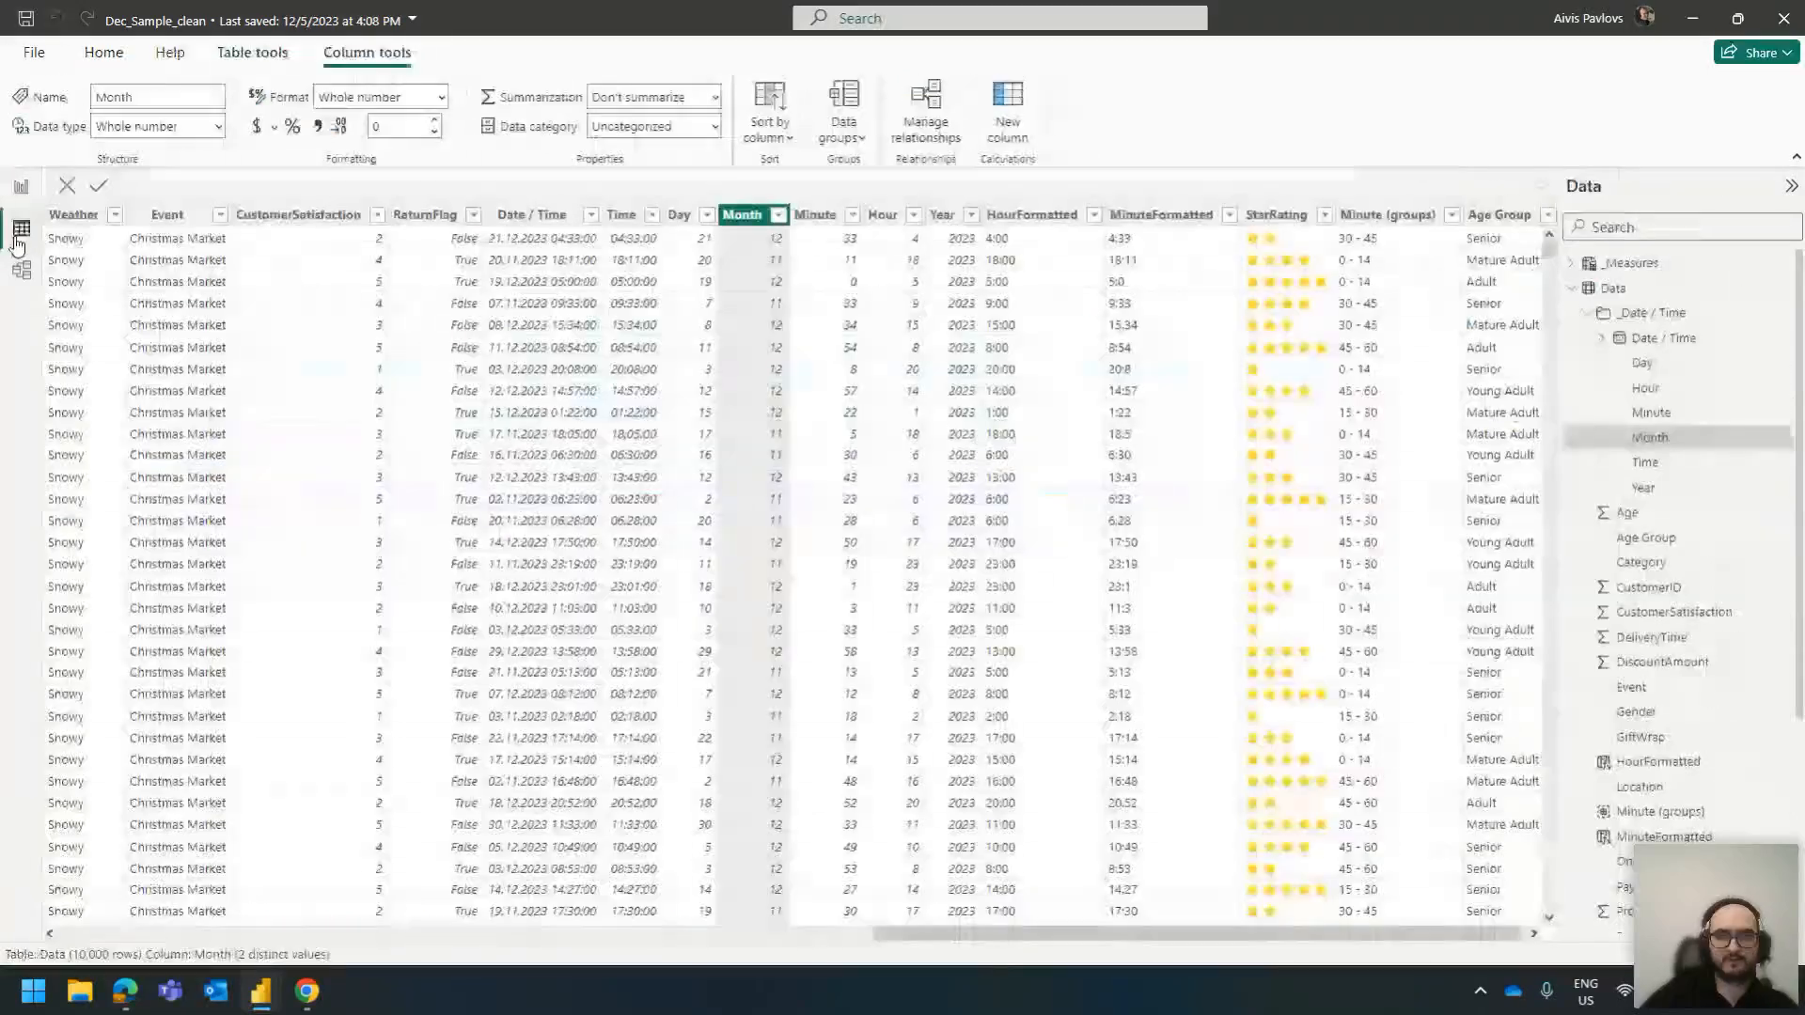
scroll(1094, 875, left, 1)
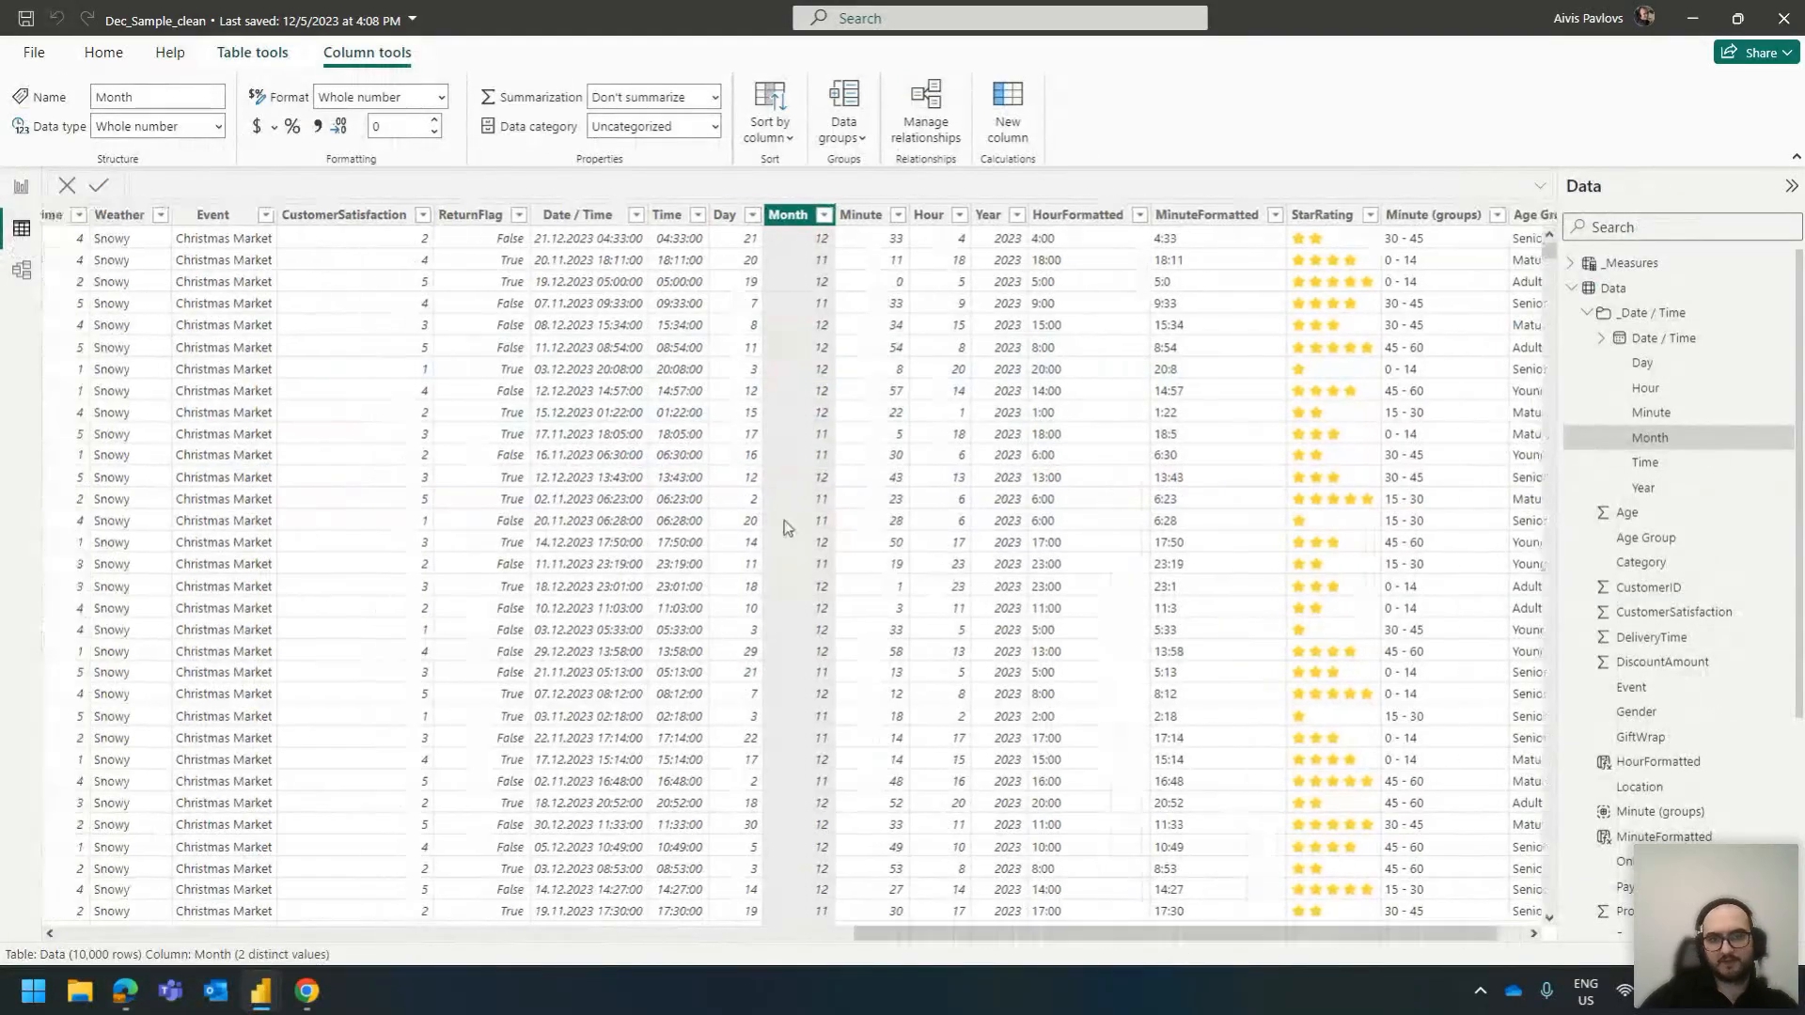
click(575, 218)
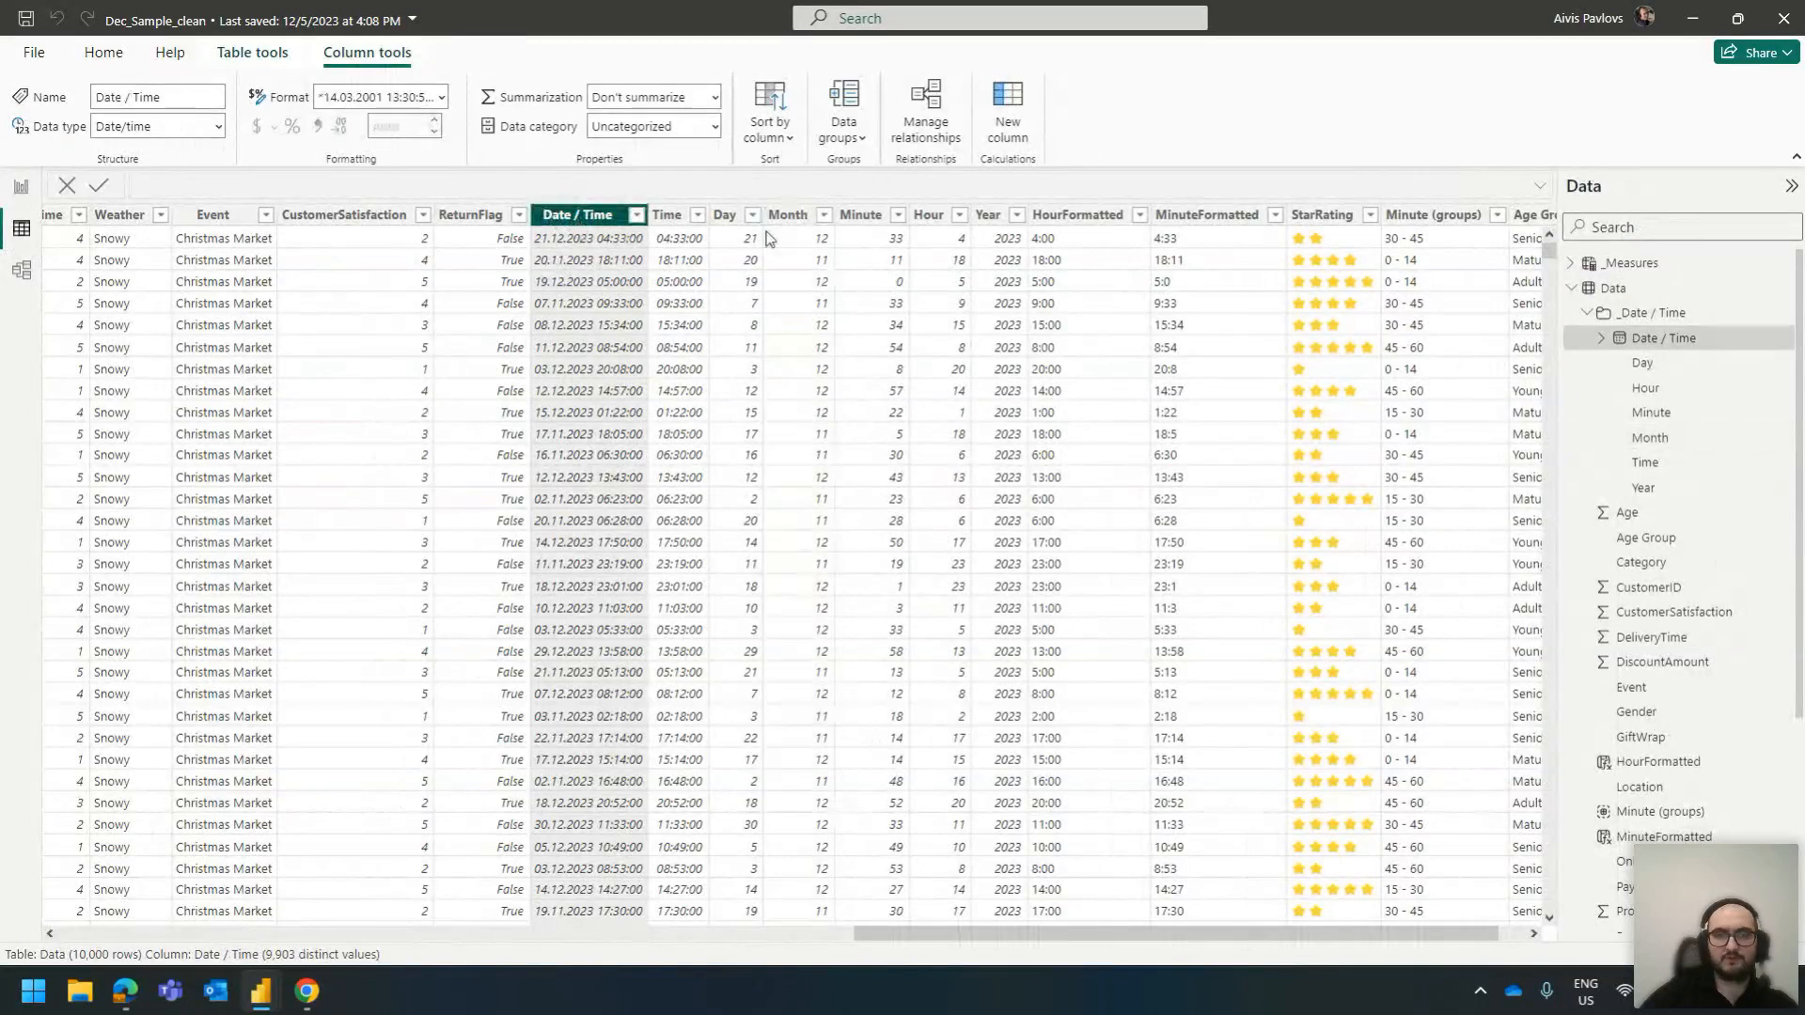
click(795, 220)
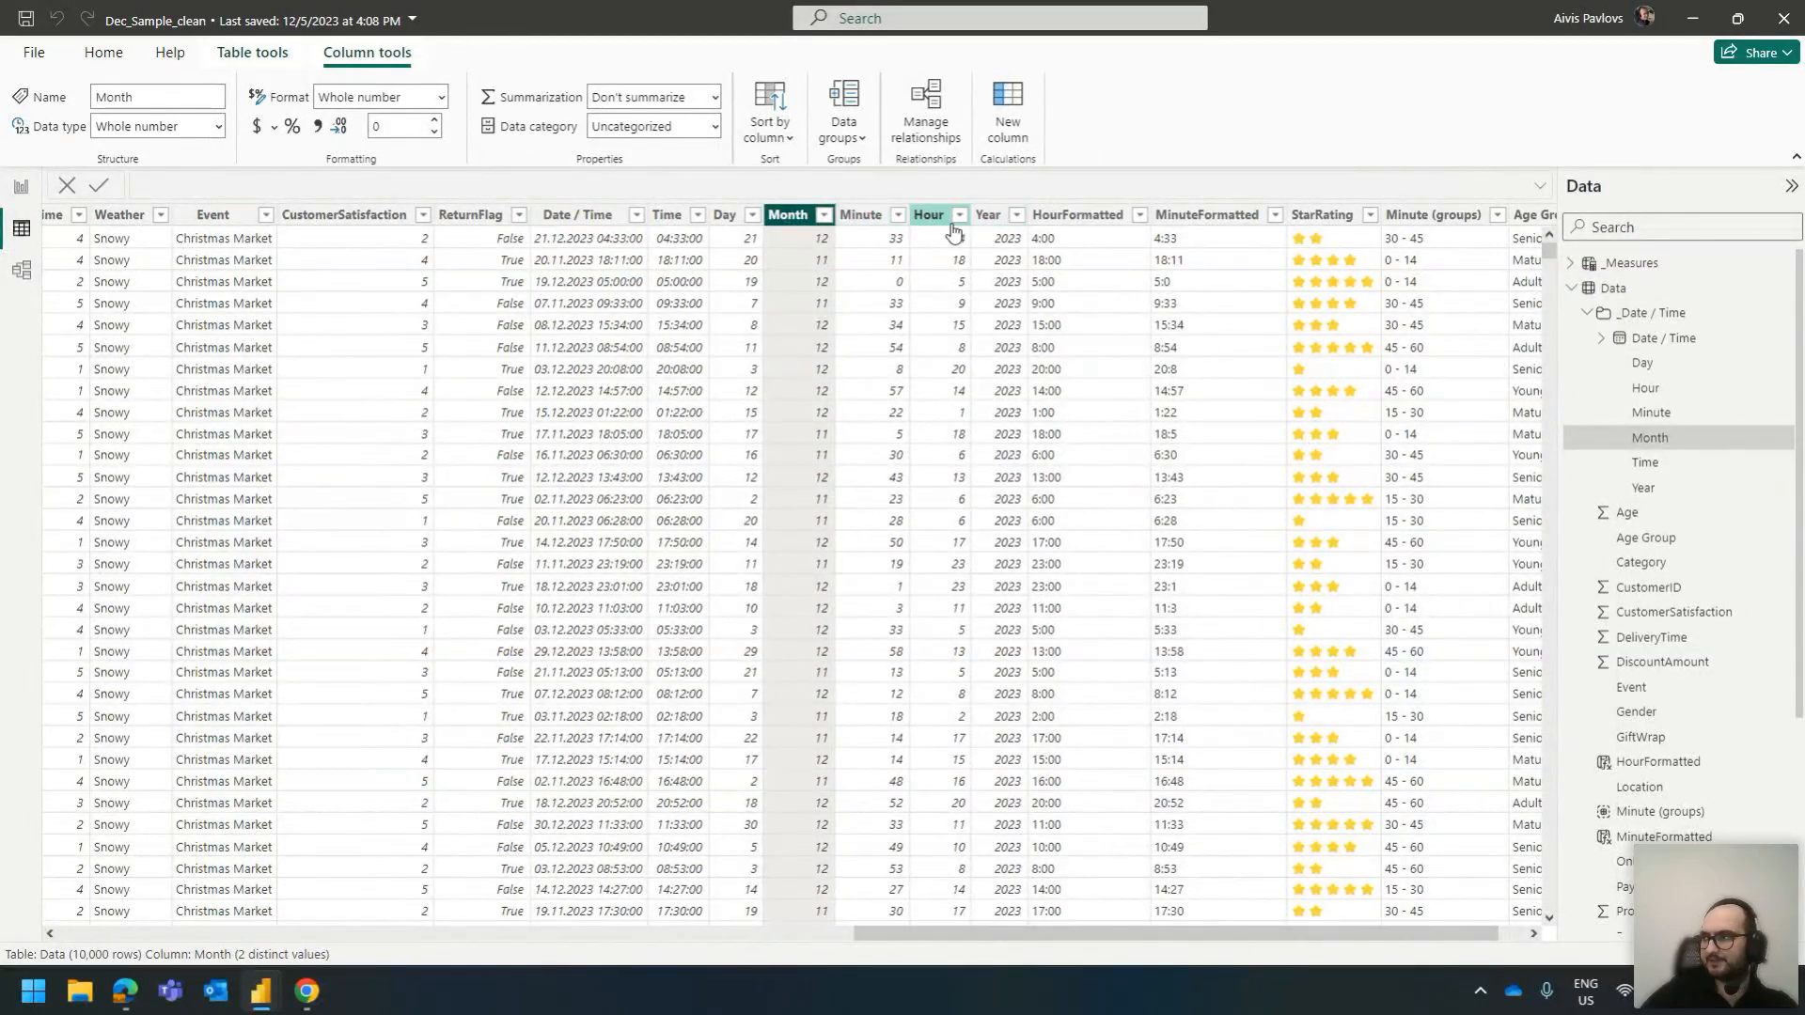
Return from the table view to the report view
click(20, 188)
right_click(1705, 515)
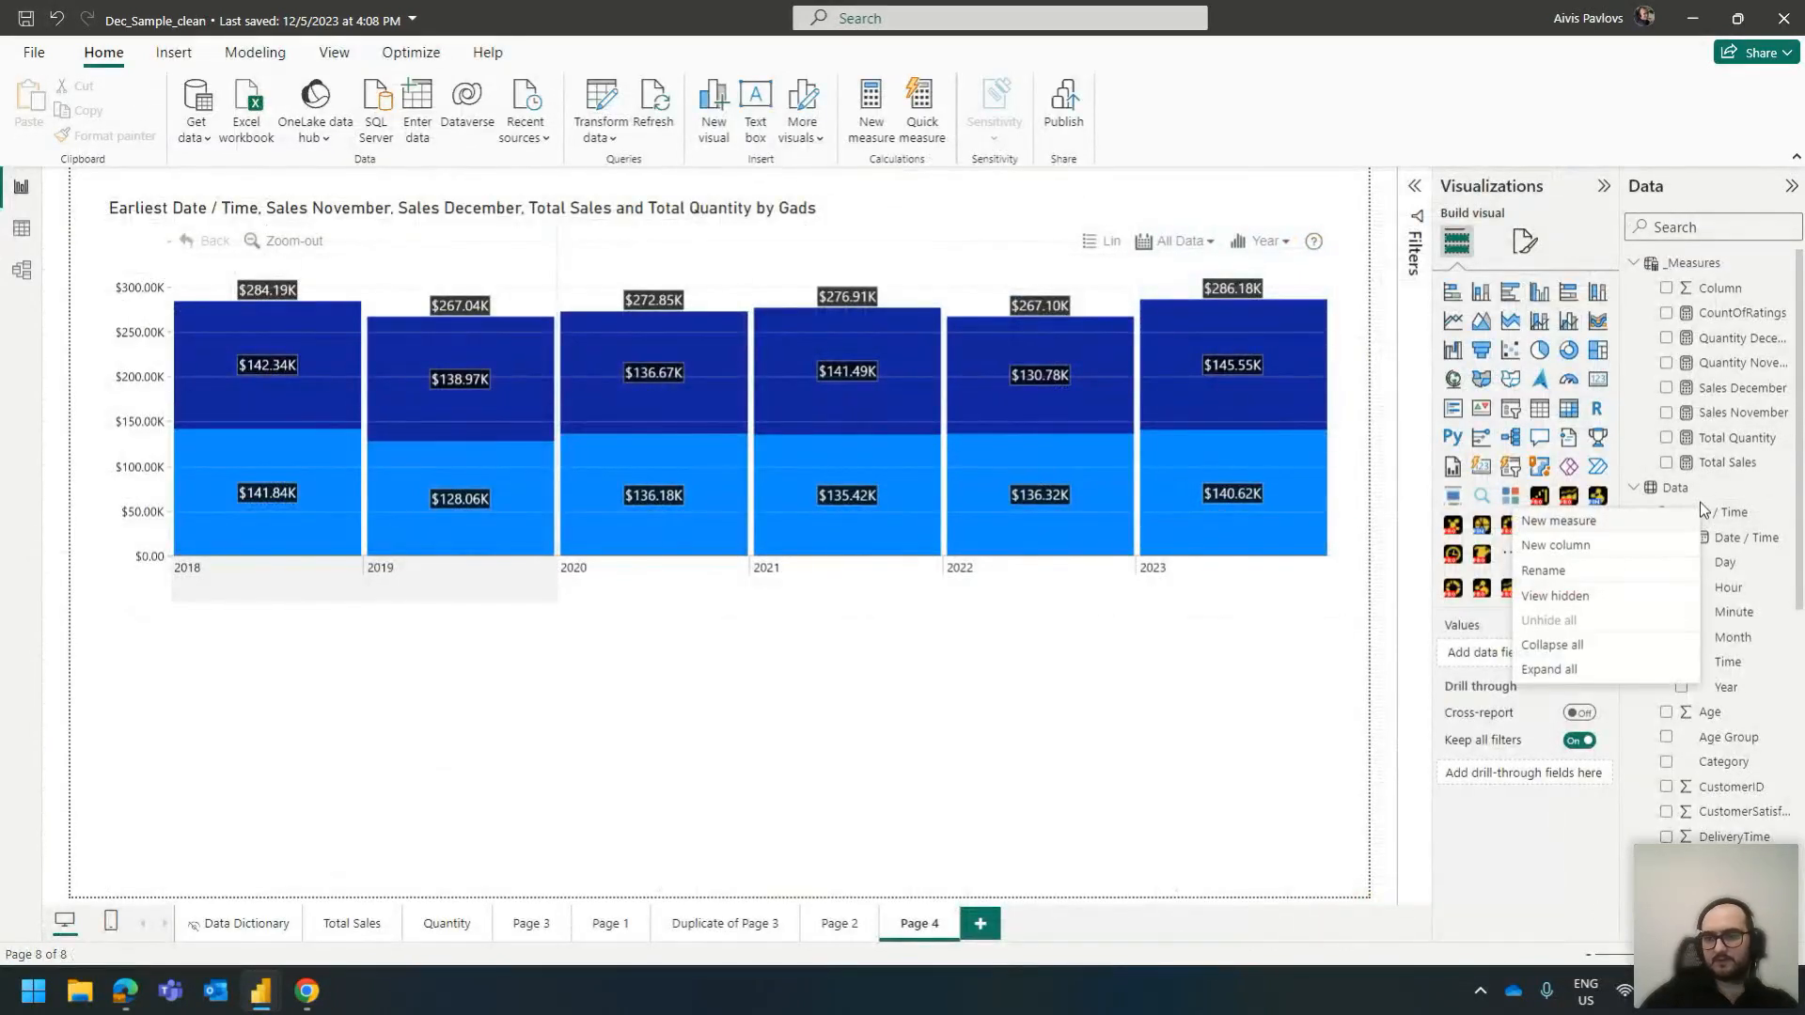
right_click(1702, 484)
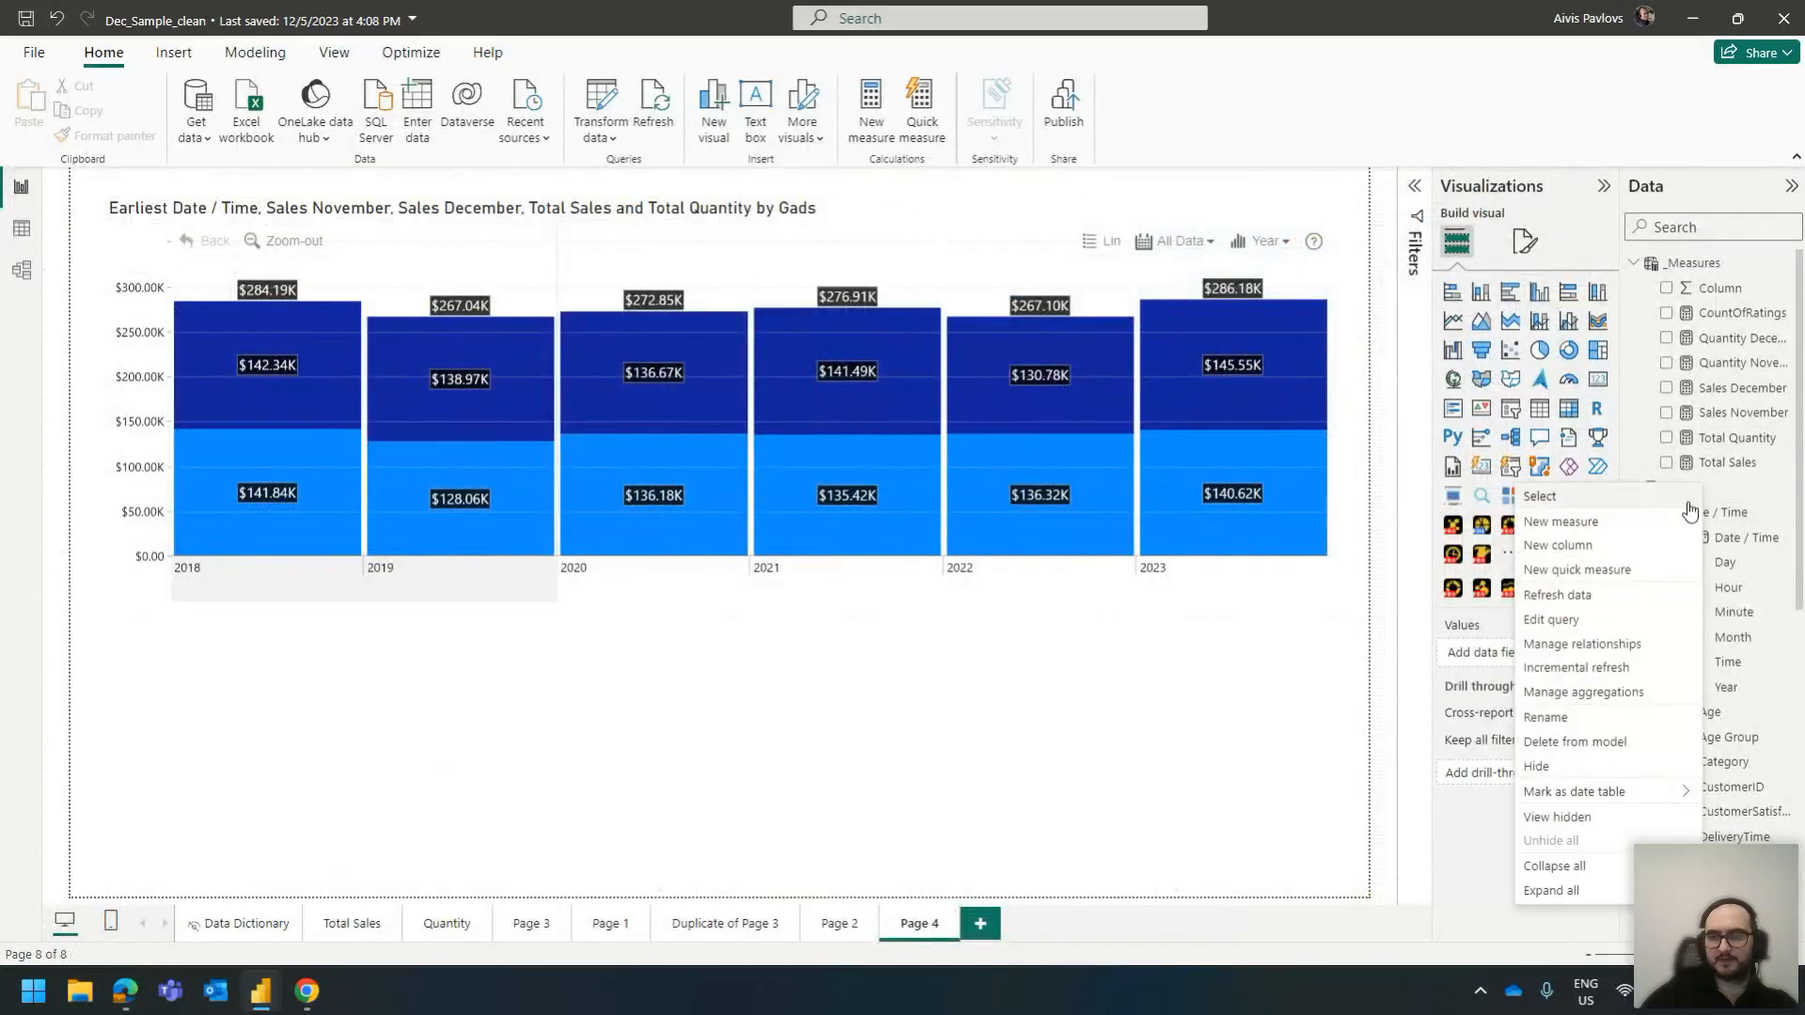
click(1634, 553)
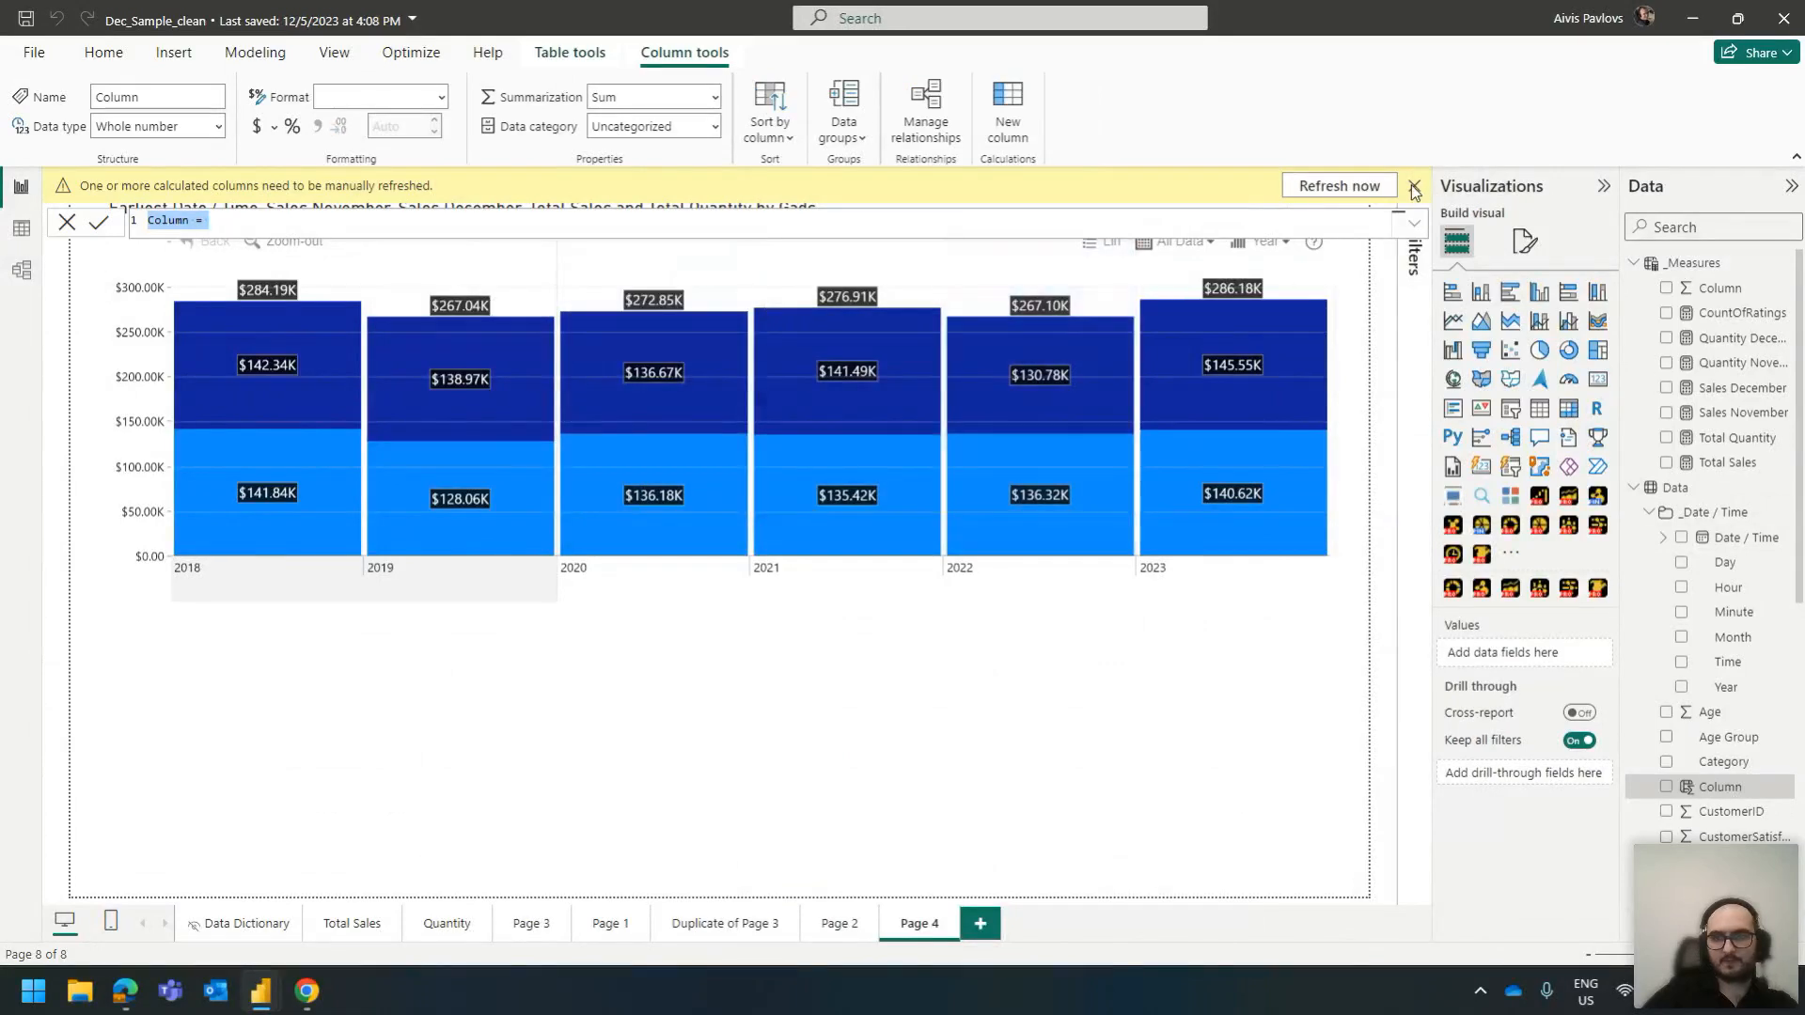
click(1368, 187)
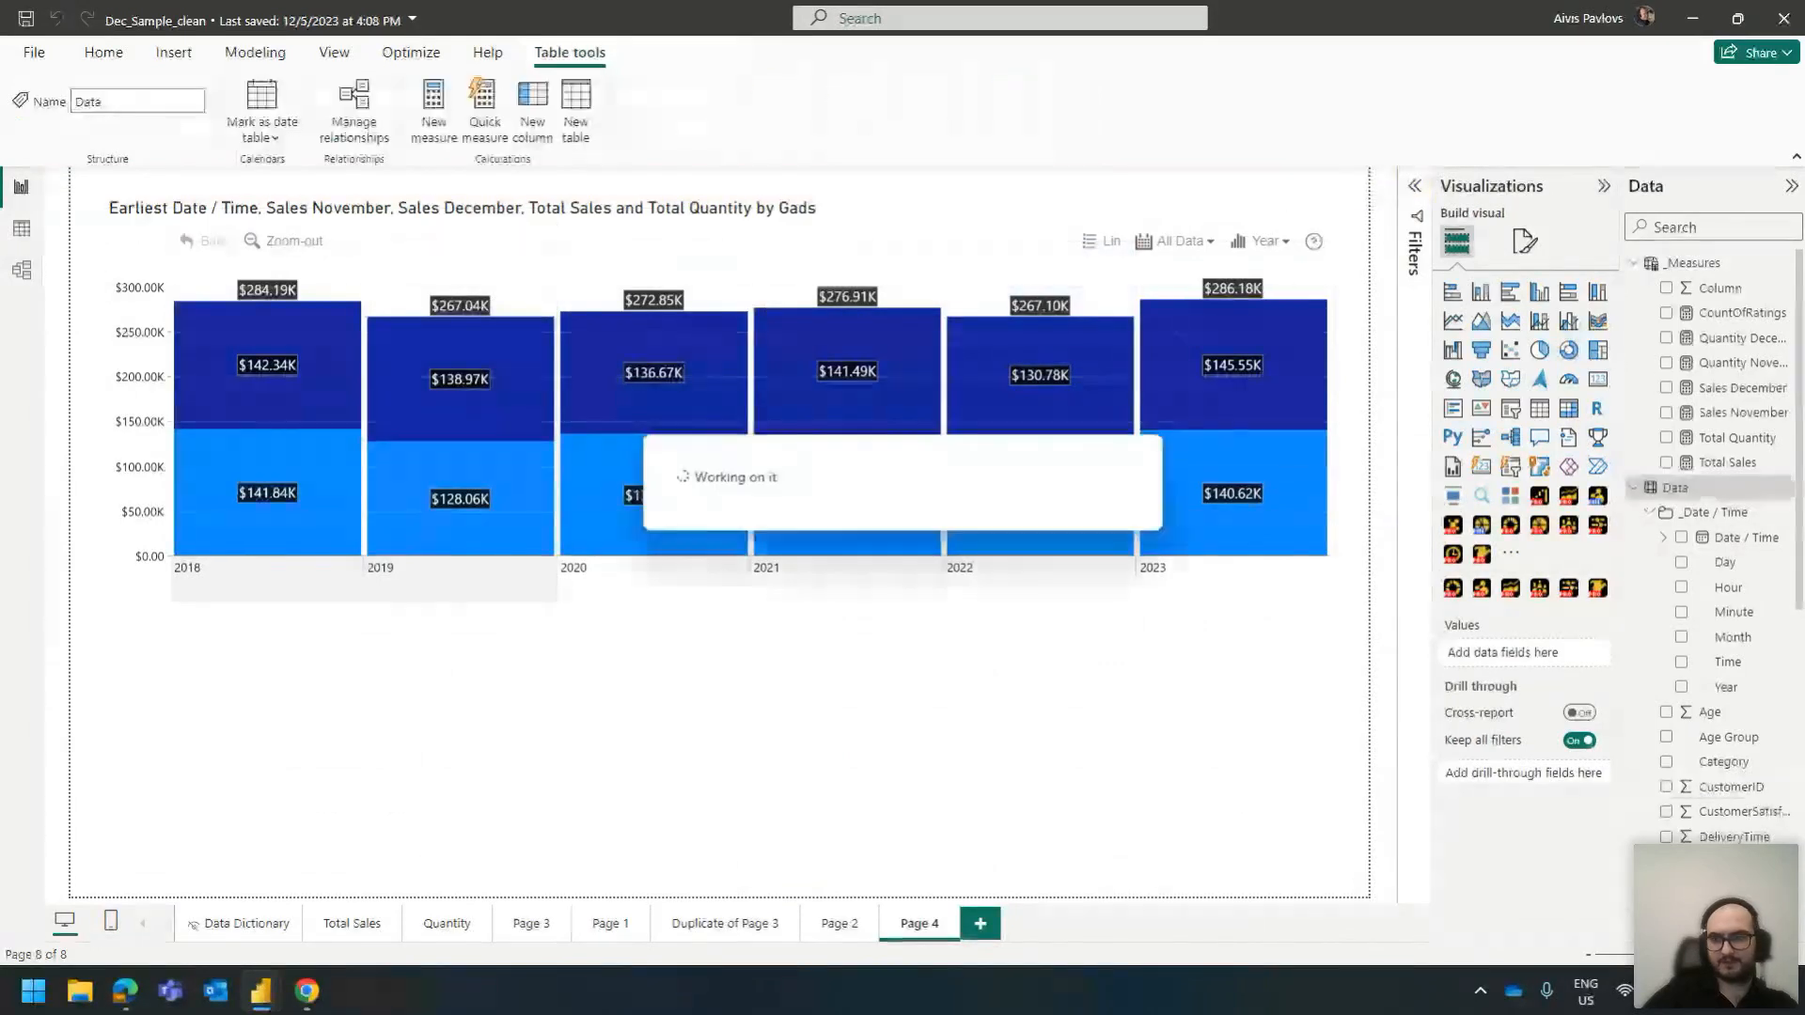
Add a new calculated column to the Data table and enlarge its formula text for editing
right_click(1718, 498)
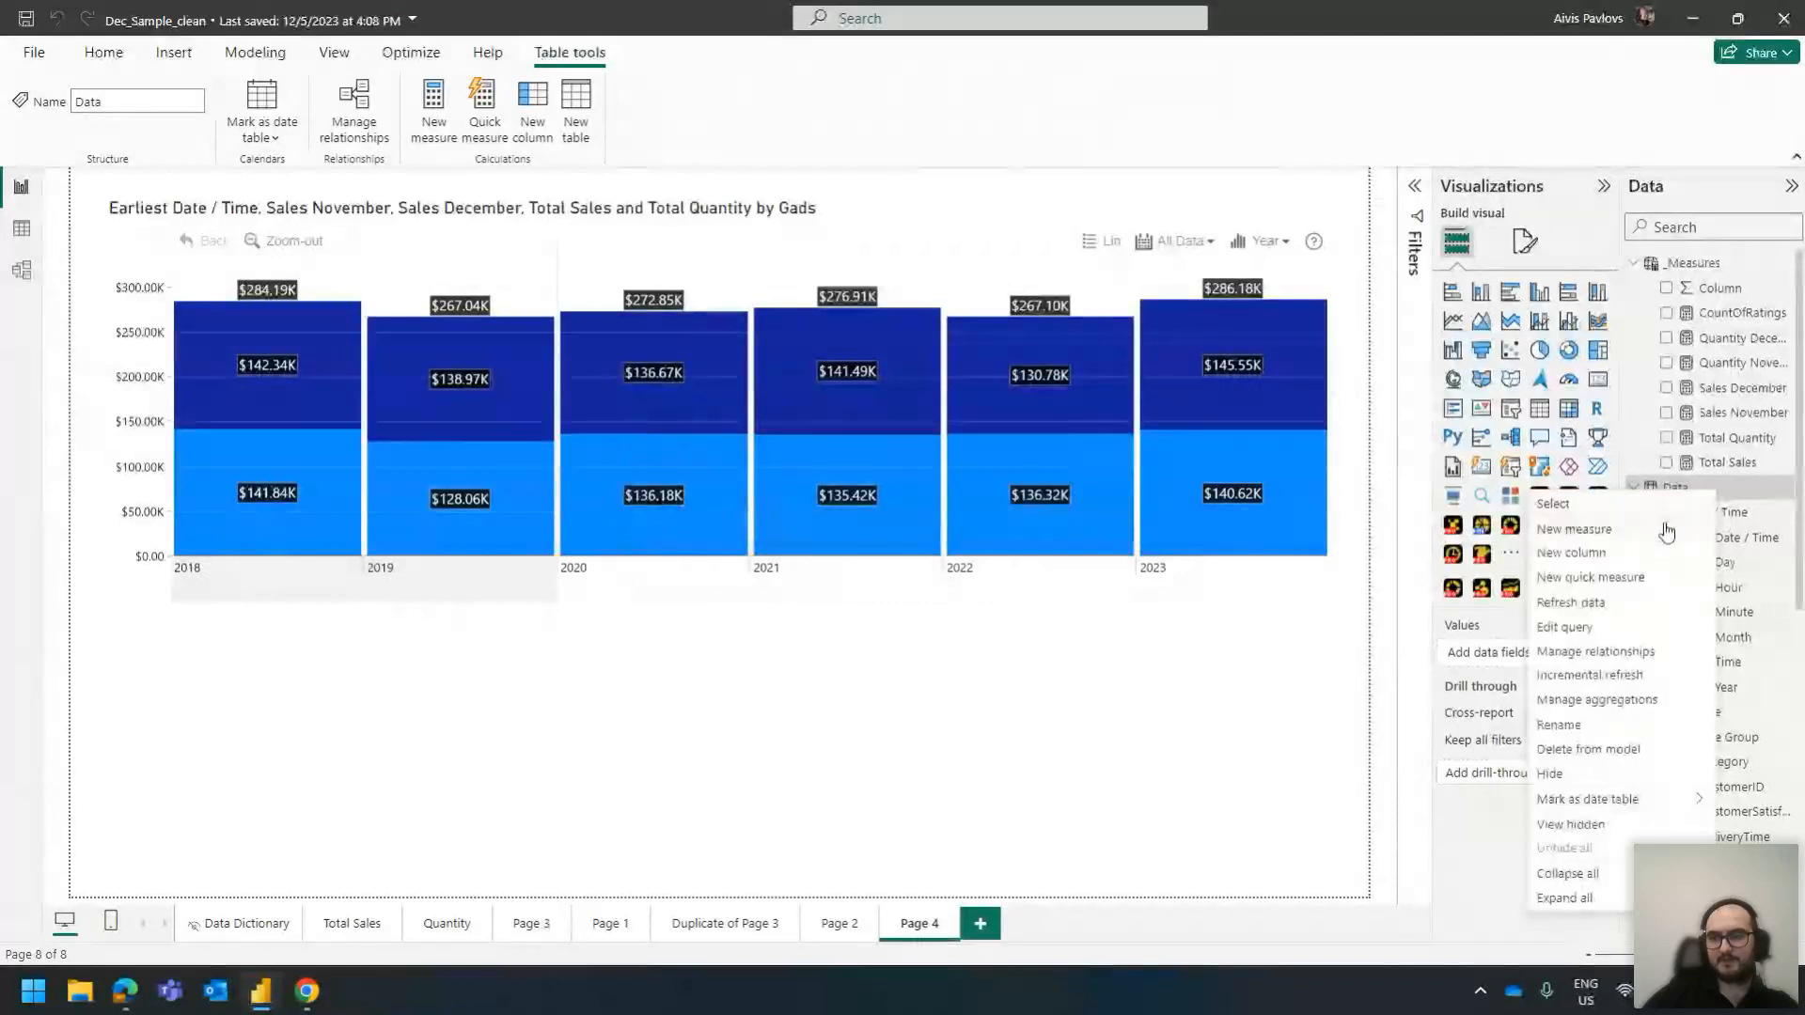
click(1622, 557)
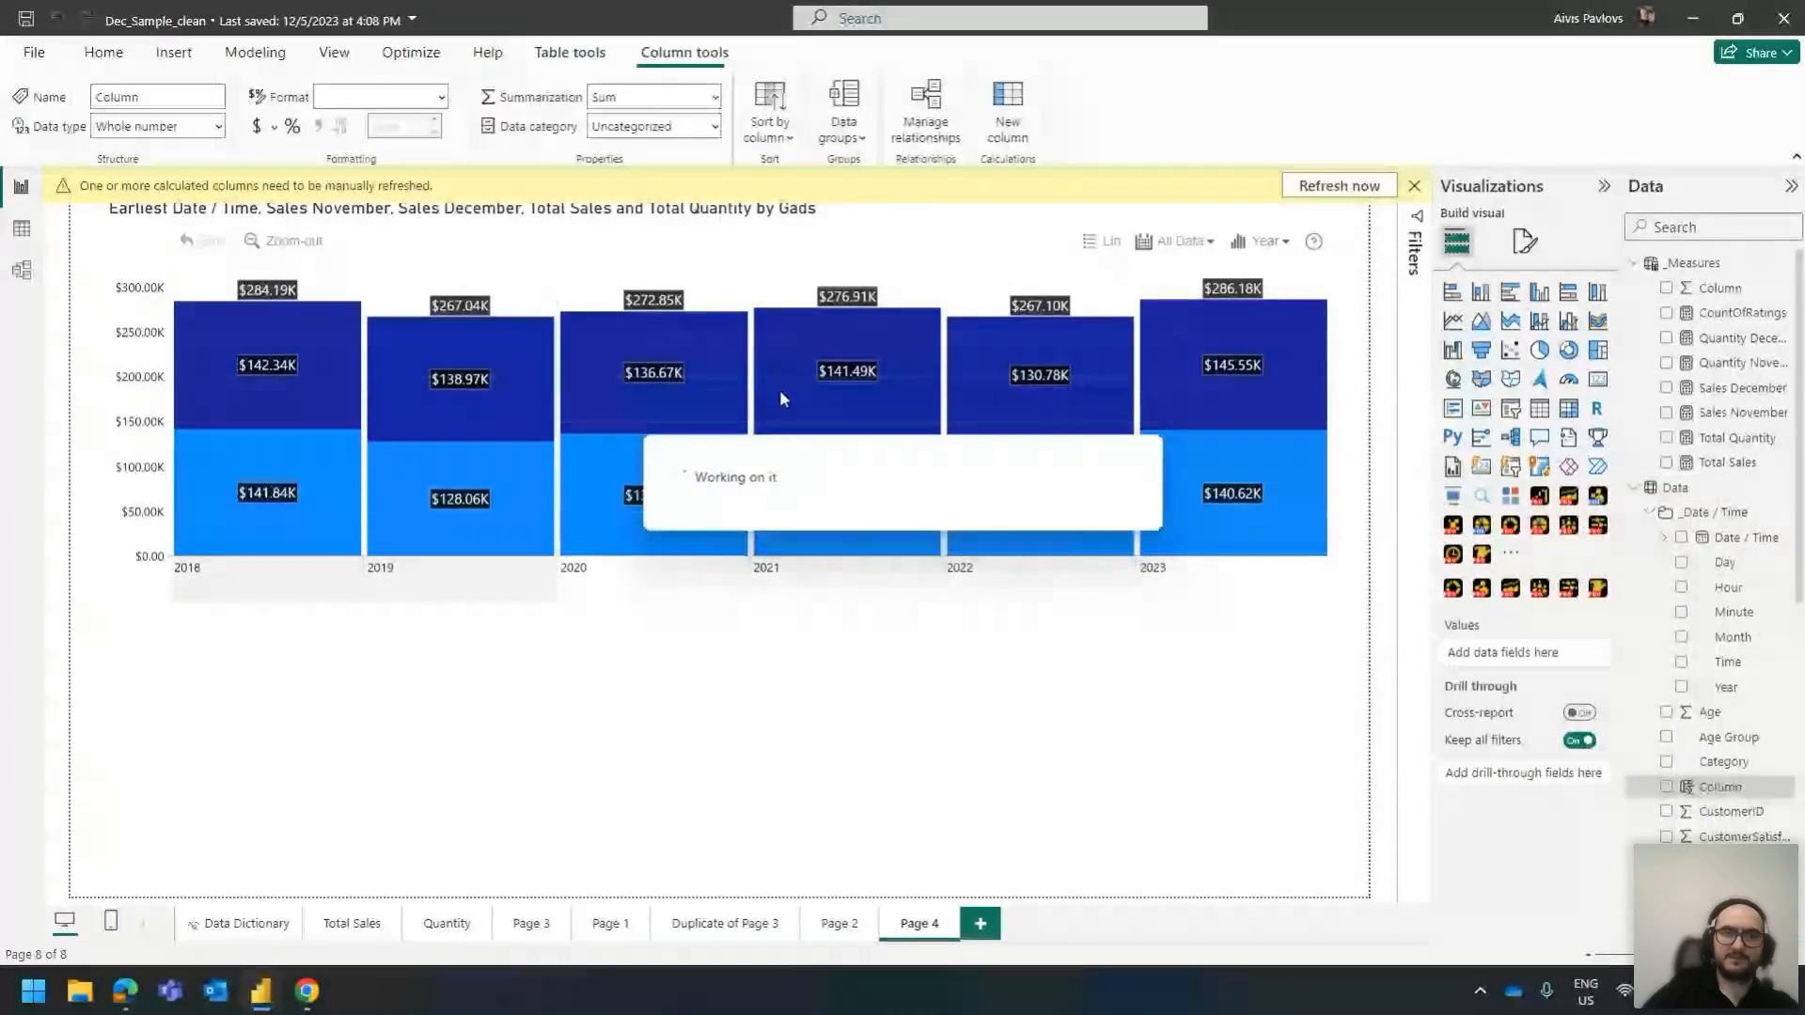
click(258, 222)
key(ctrl+a)
scroll(280, 236, up, 5)
click(279, 236)
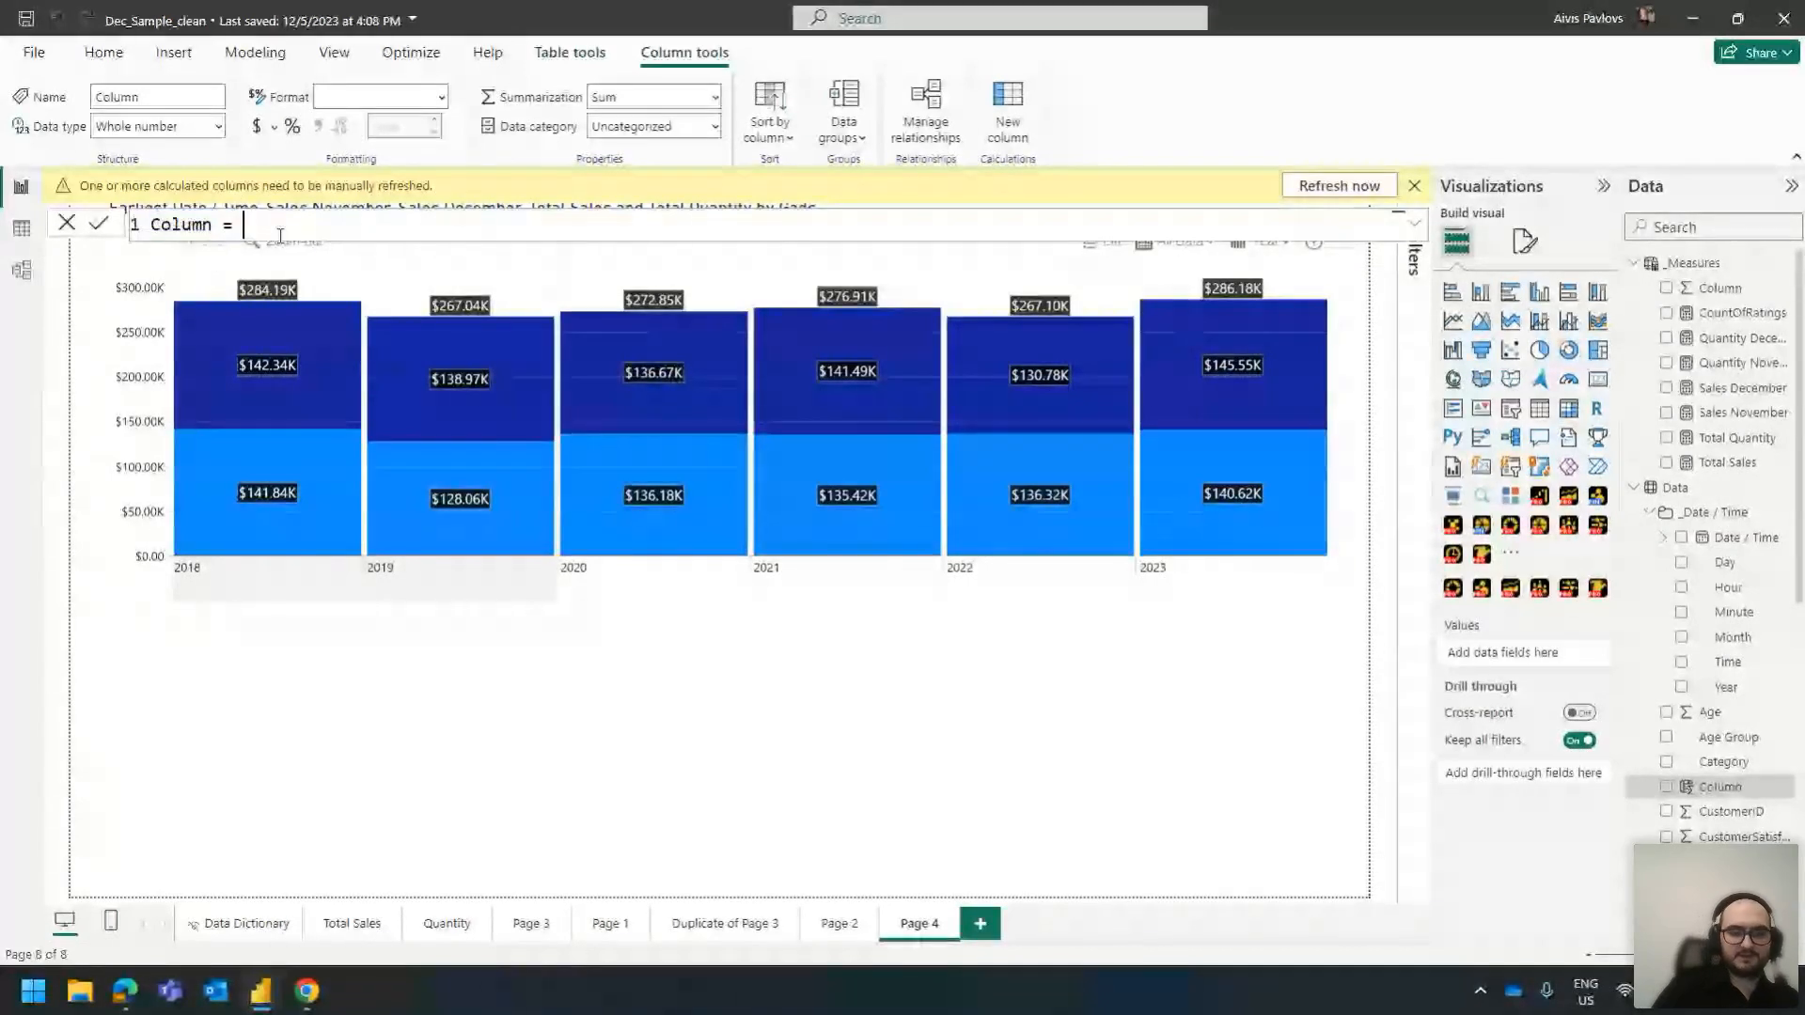
Define the new column as YearMonth = FORMAT(Data[Date / Time], "YYYY-MMM")
key(ctrl+a)
text(YearMo)
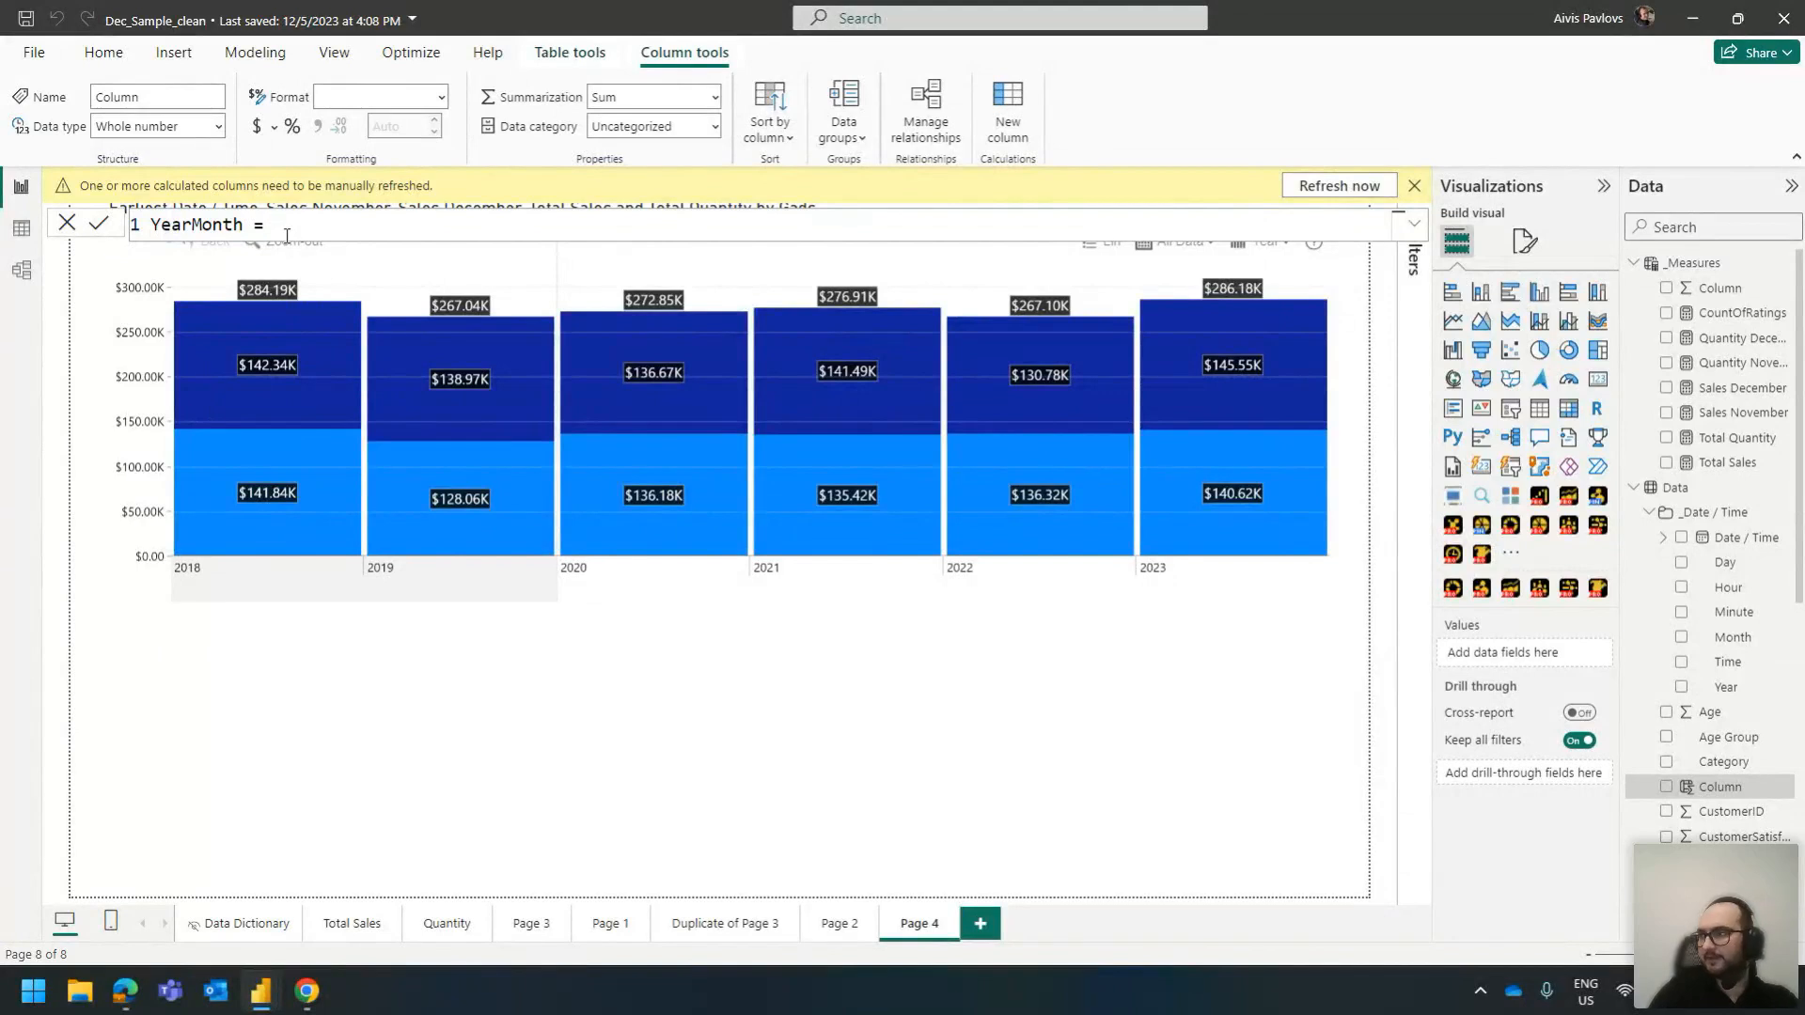
text(nth = FORMAT()
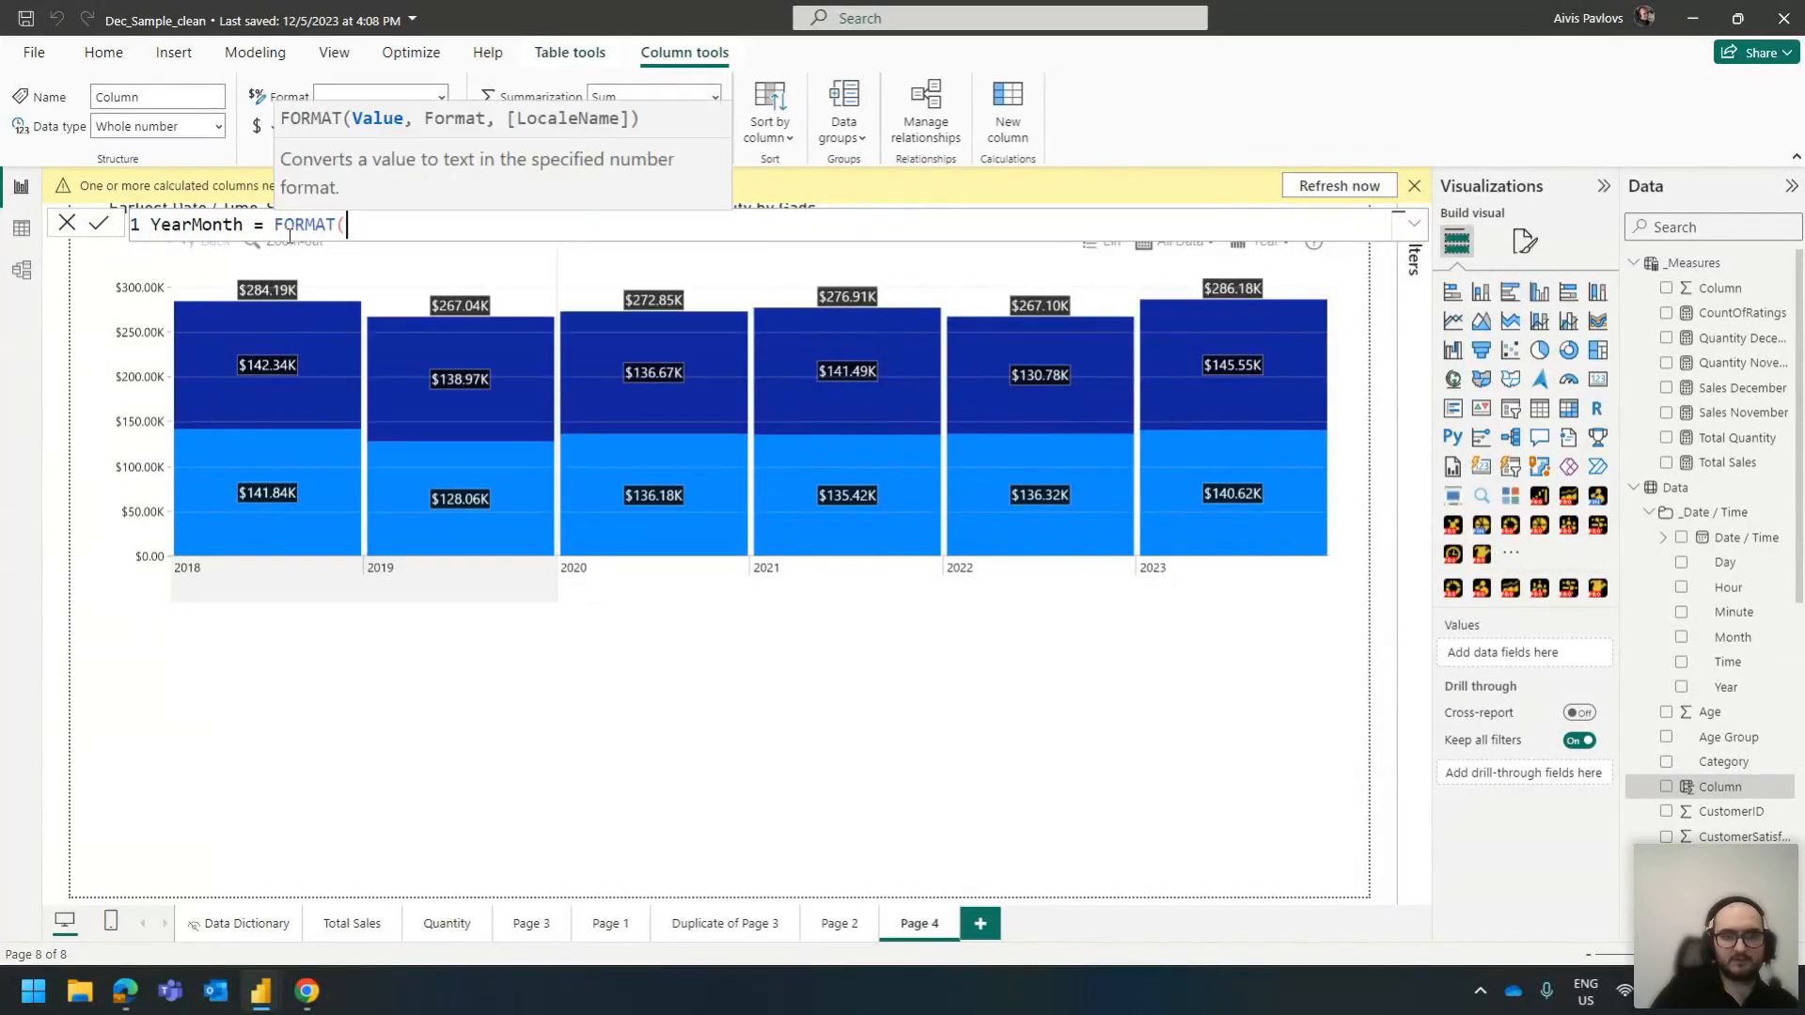
text(date)
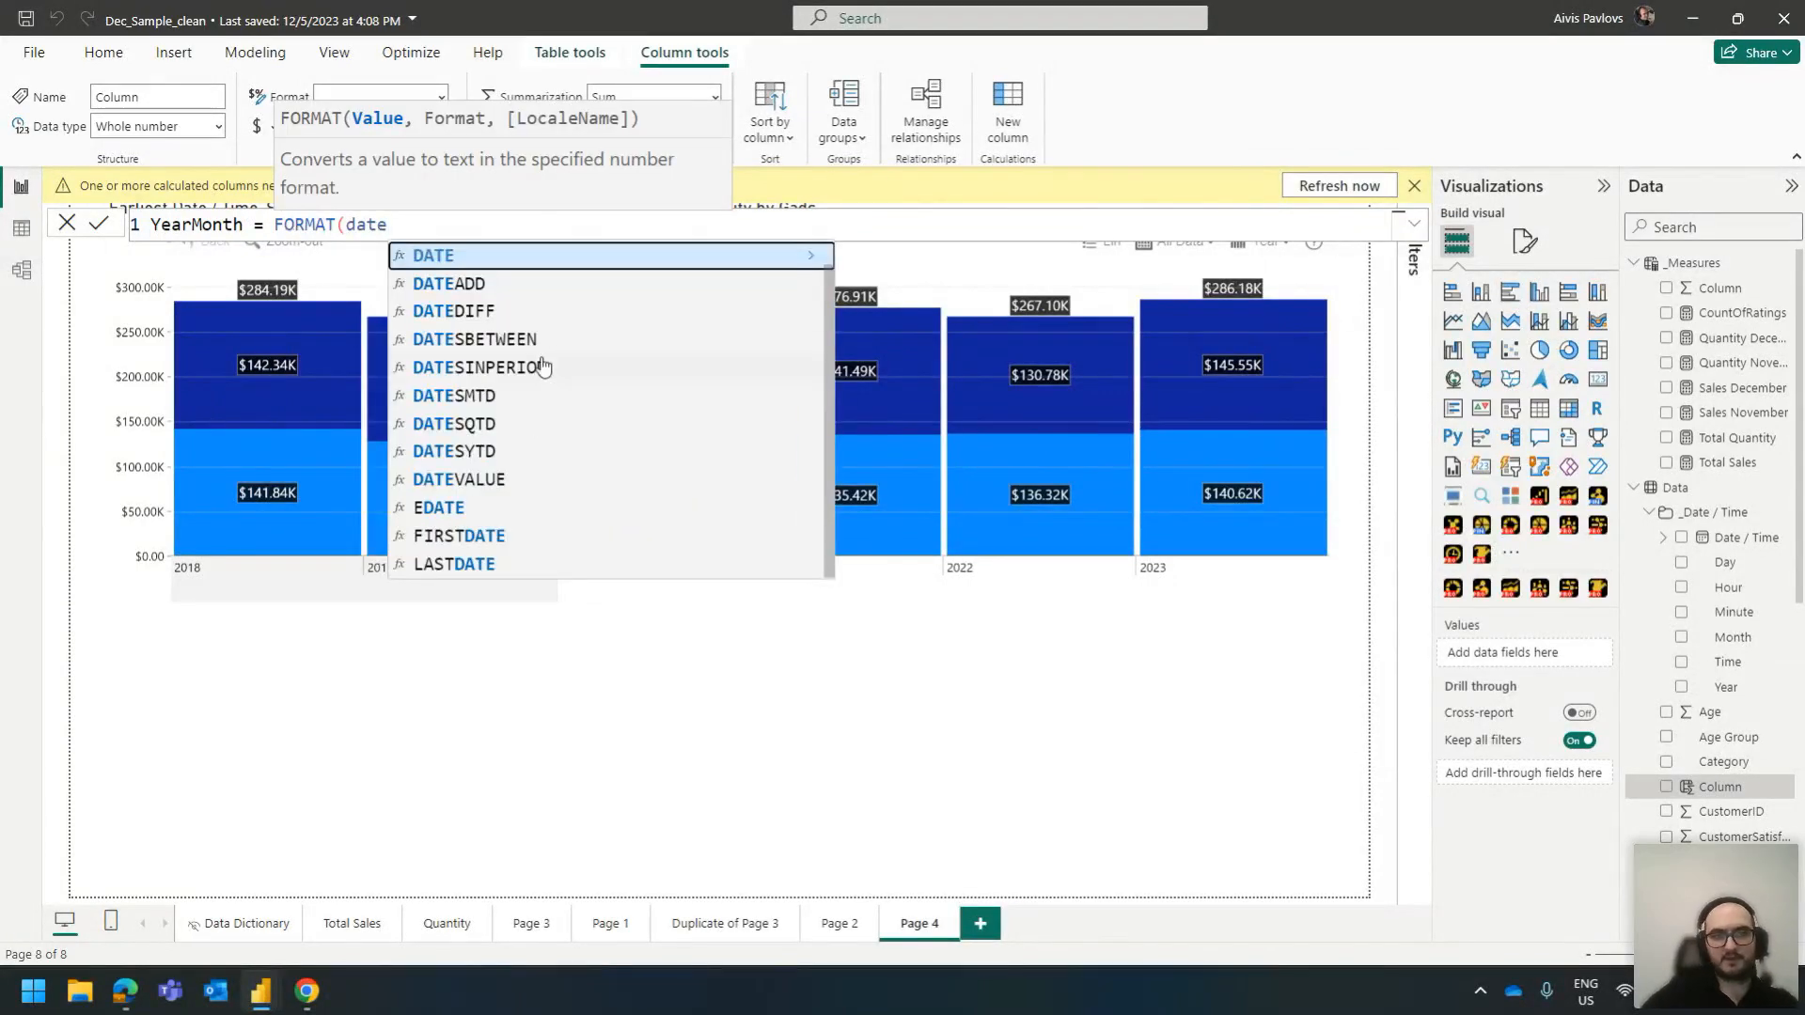
click(499, 254)
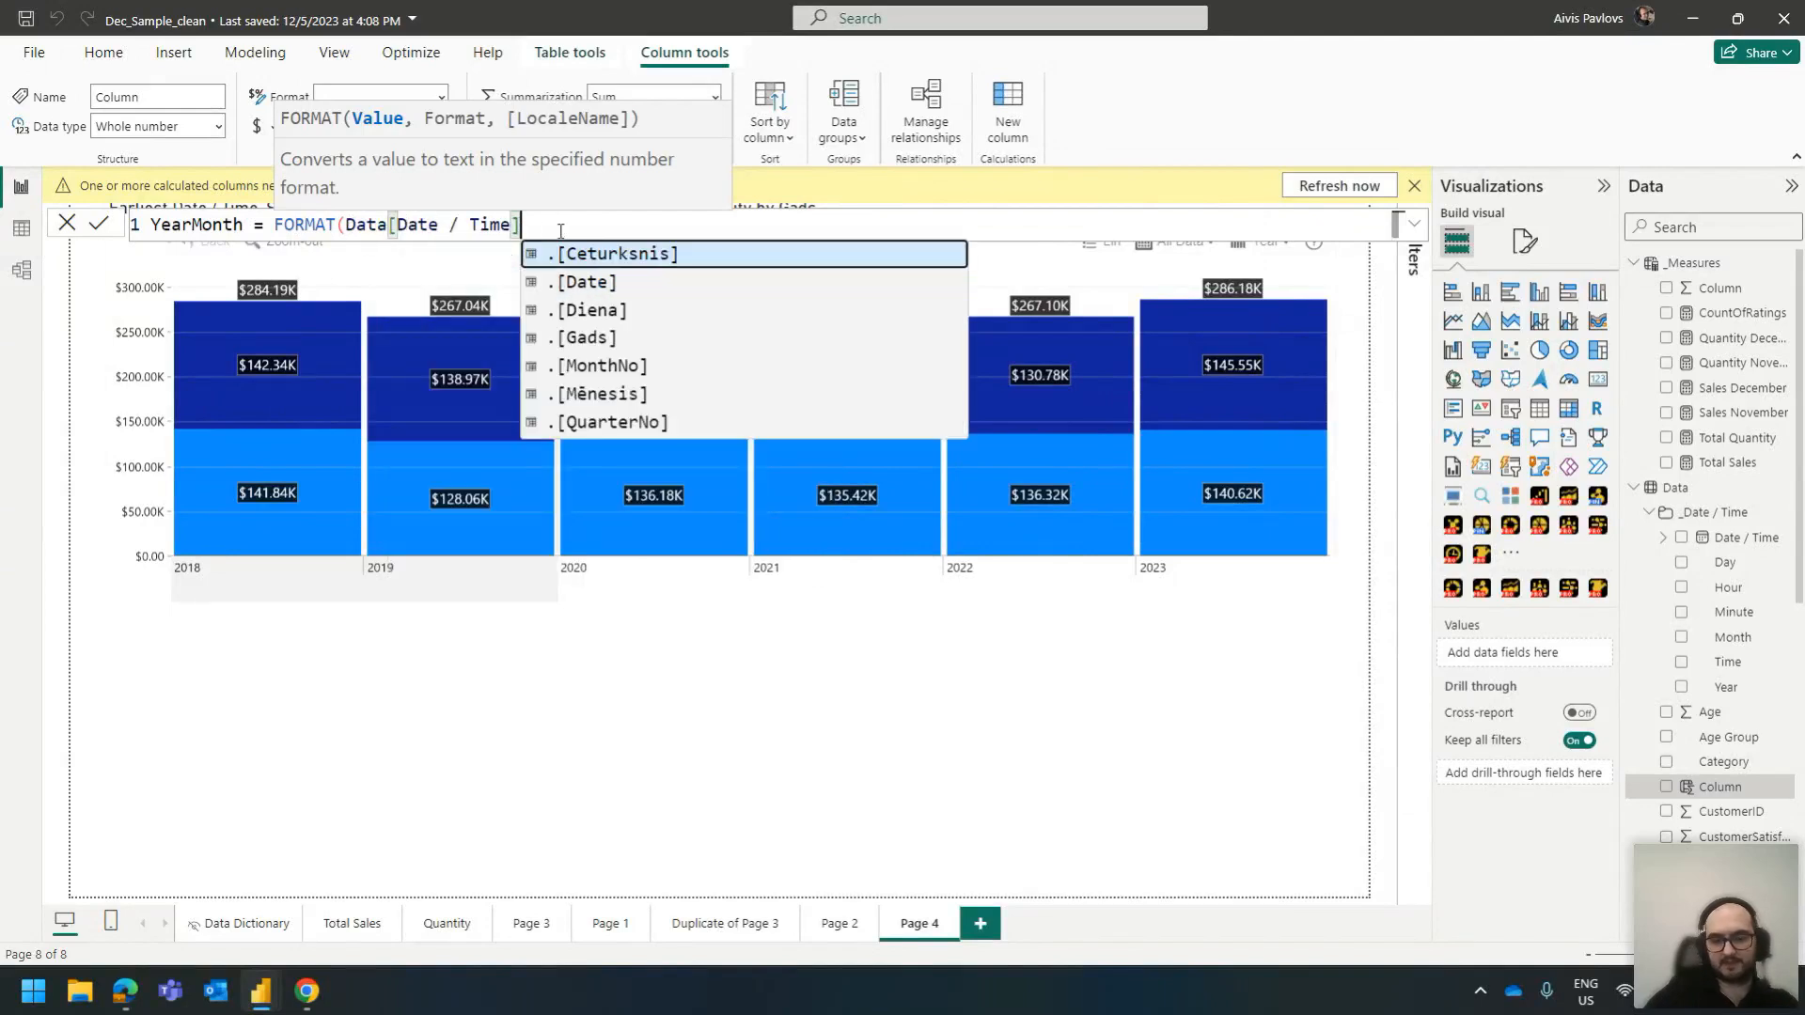
text(,)
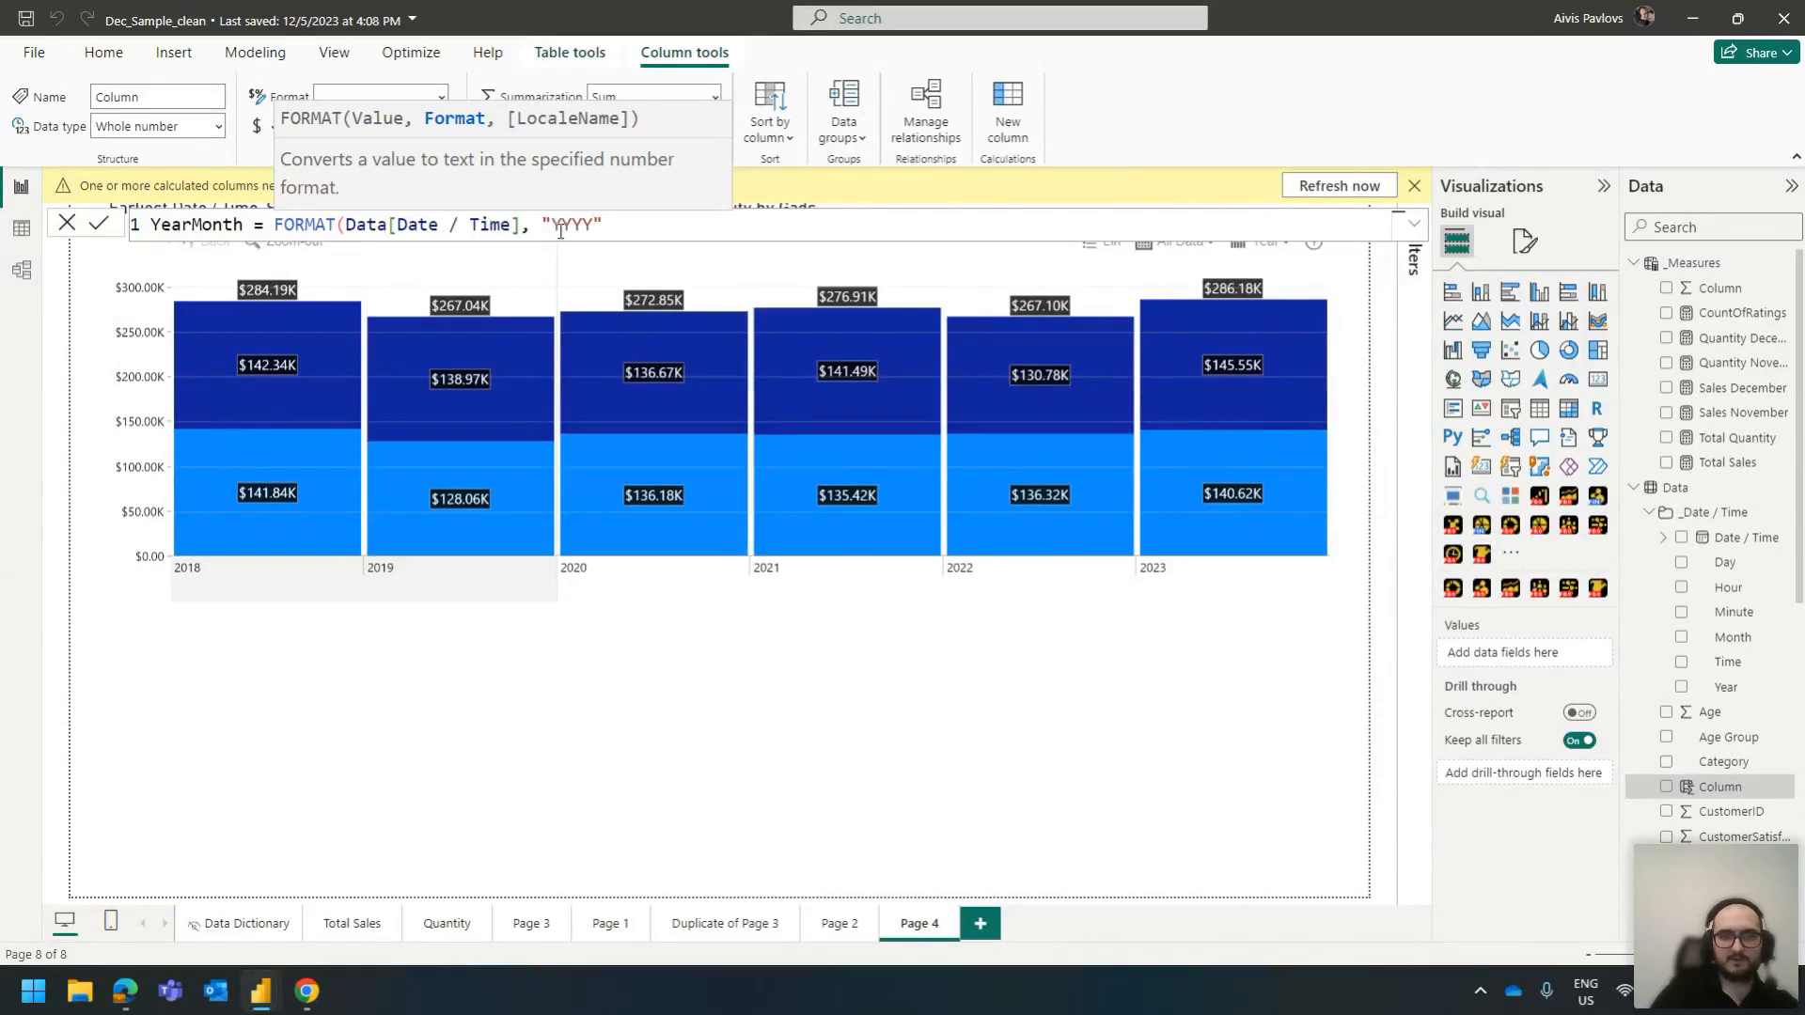
text("YYYY-MMM")
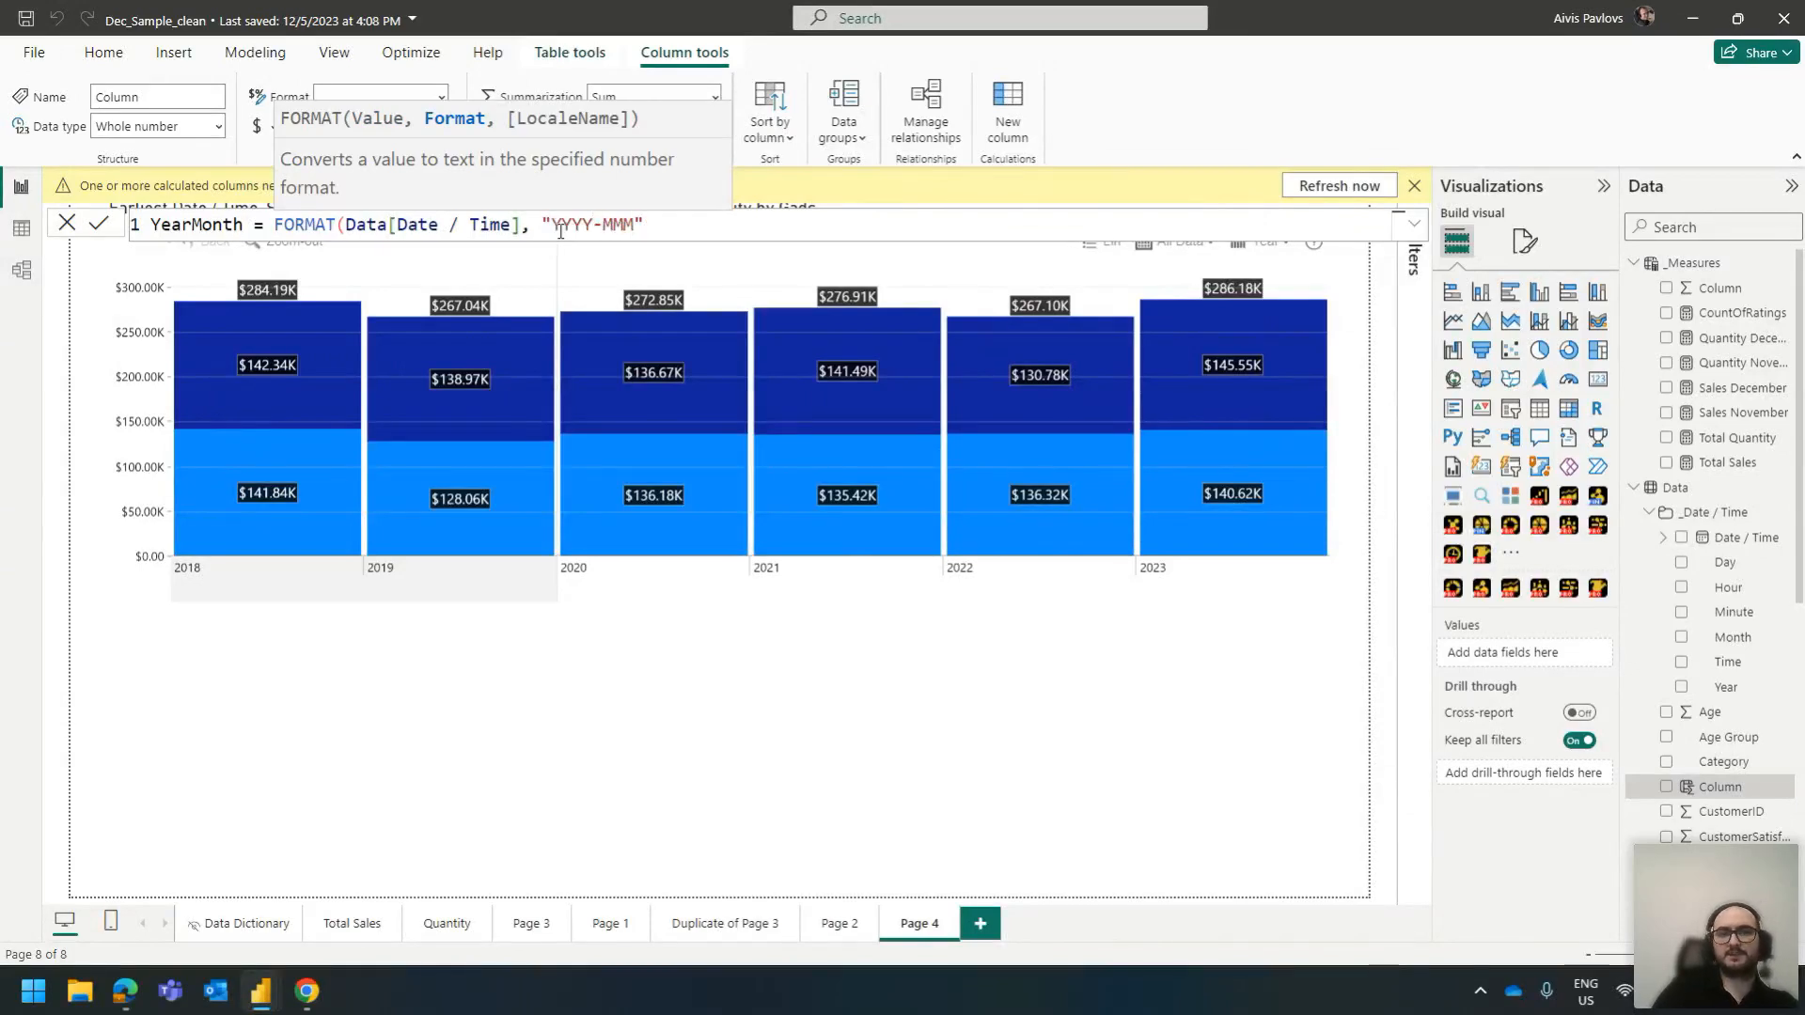
text())
key(Return)
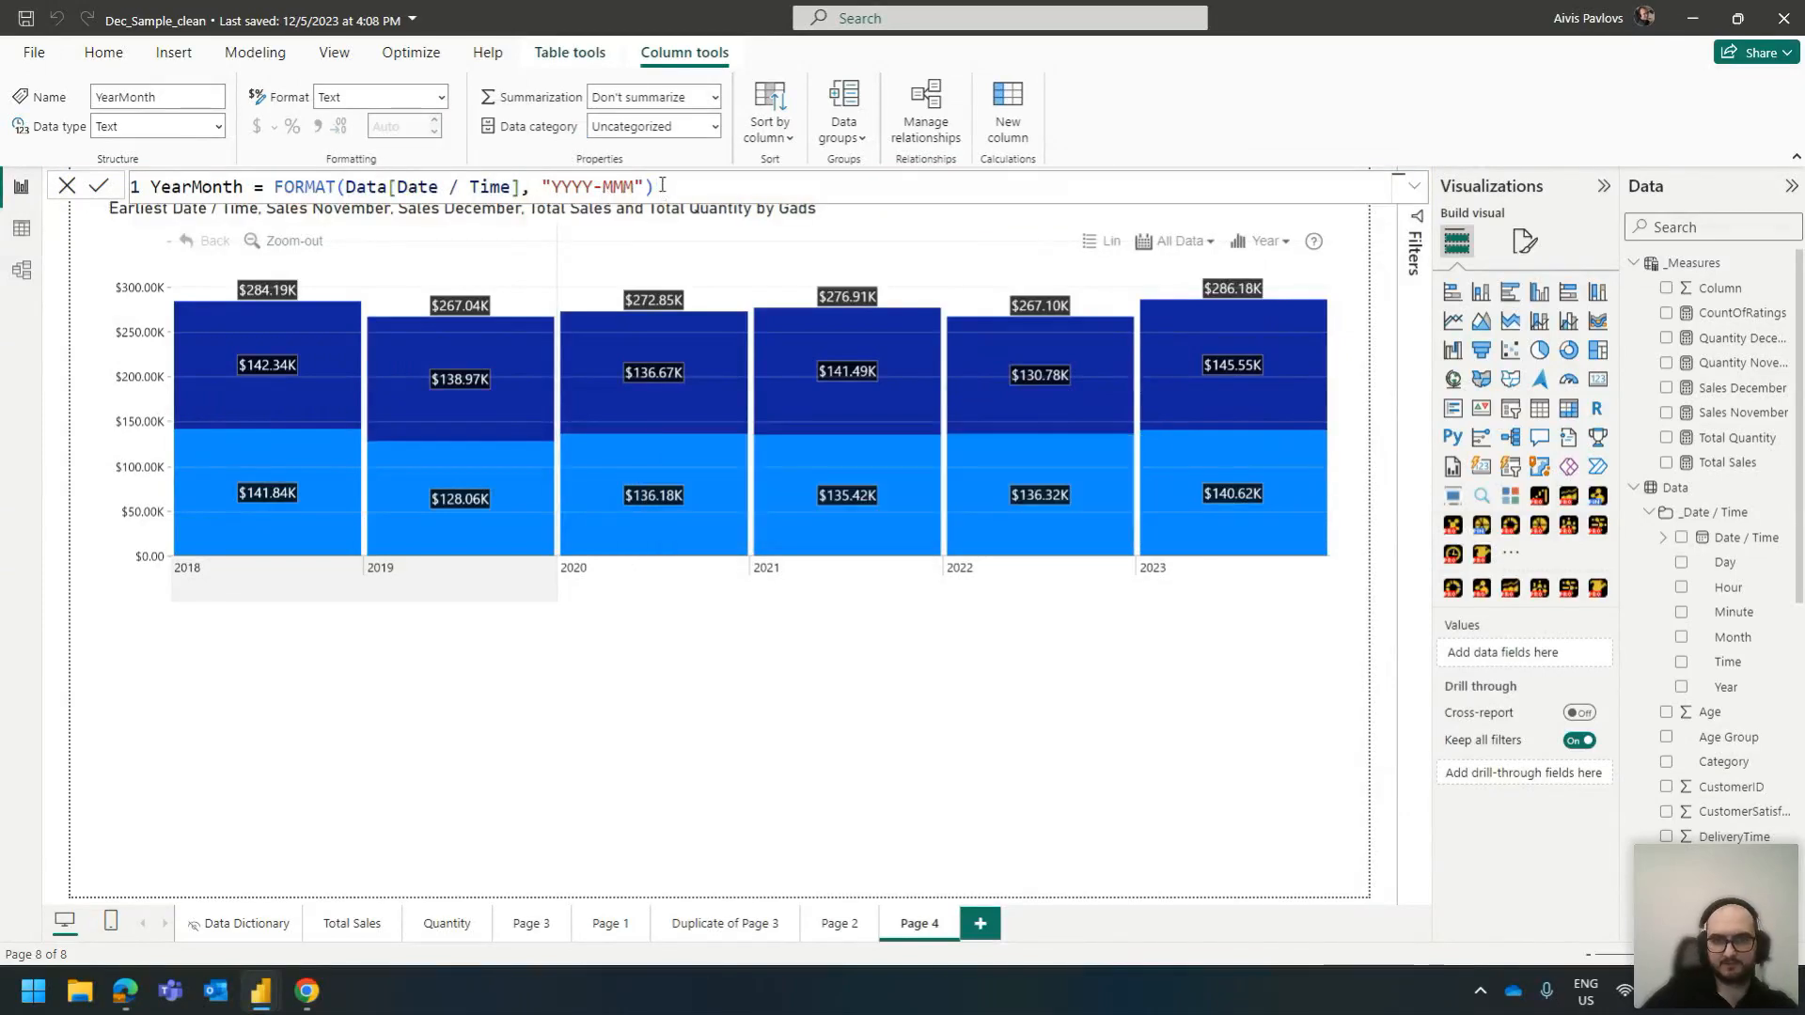
Change the format string in the YearMonth formula to "YYYY - MM"
click(603, 186)
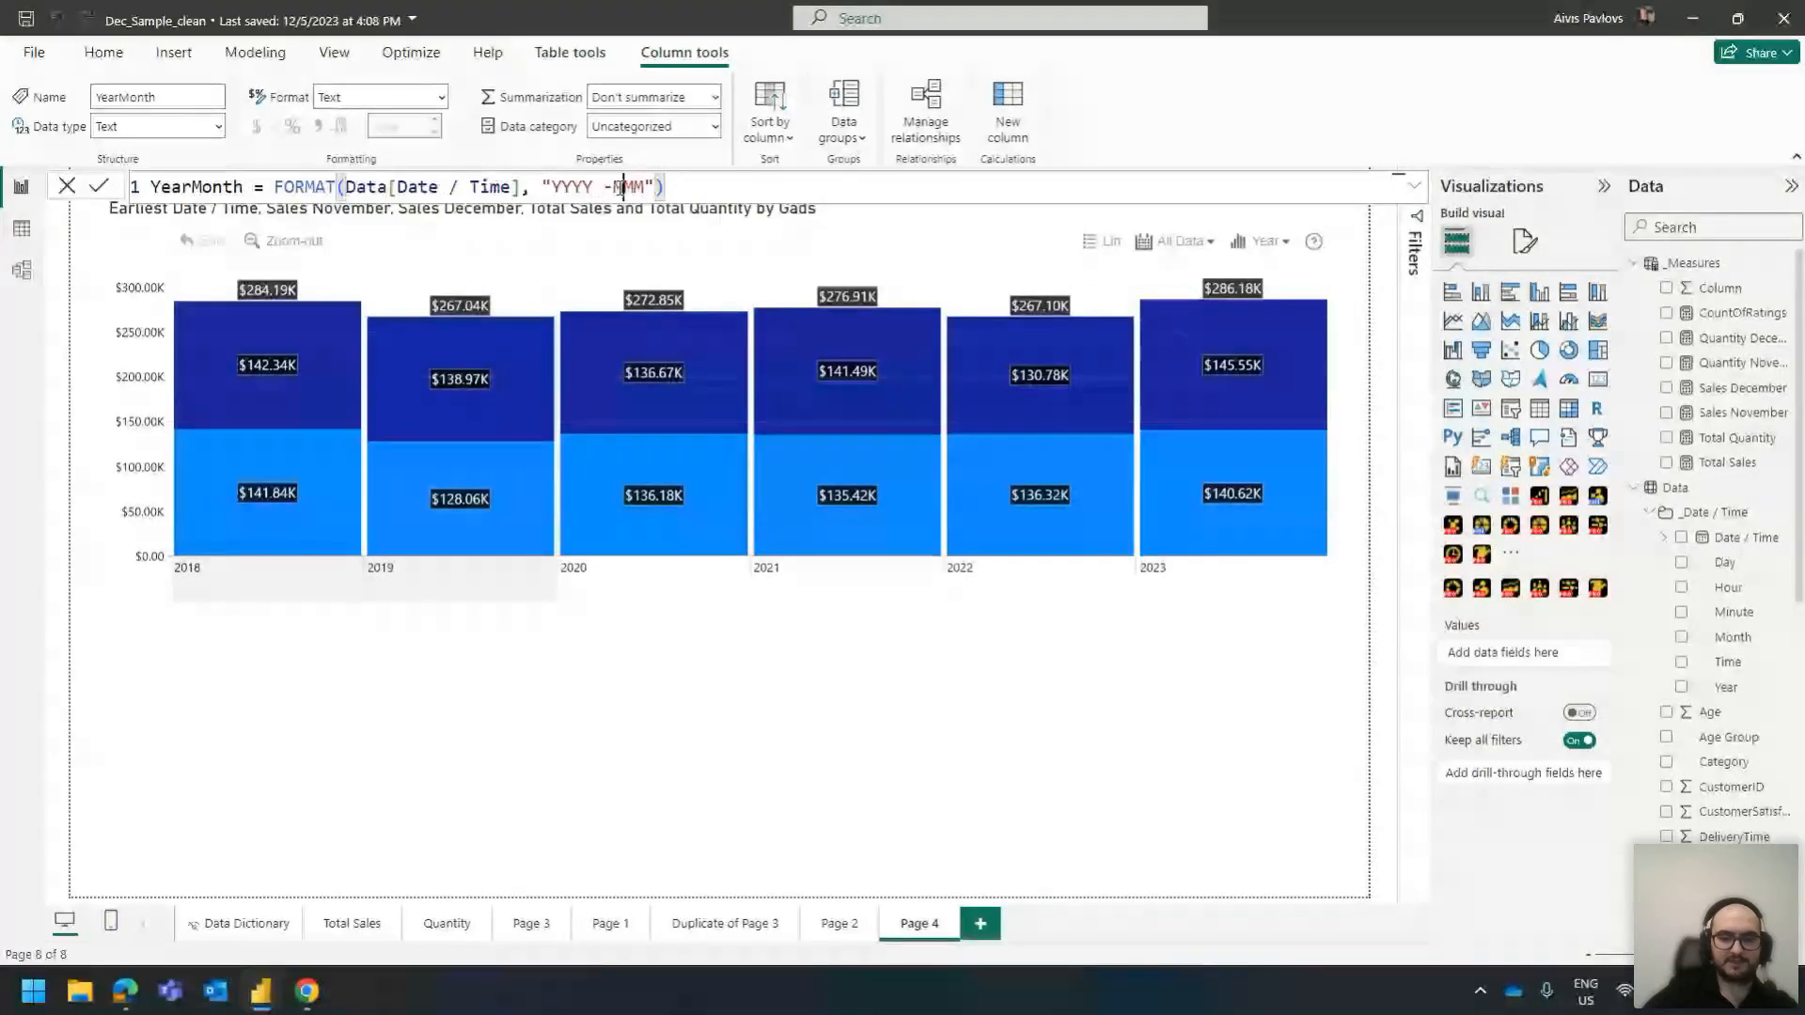
key(BackSpace)
key(Return)
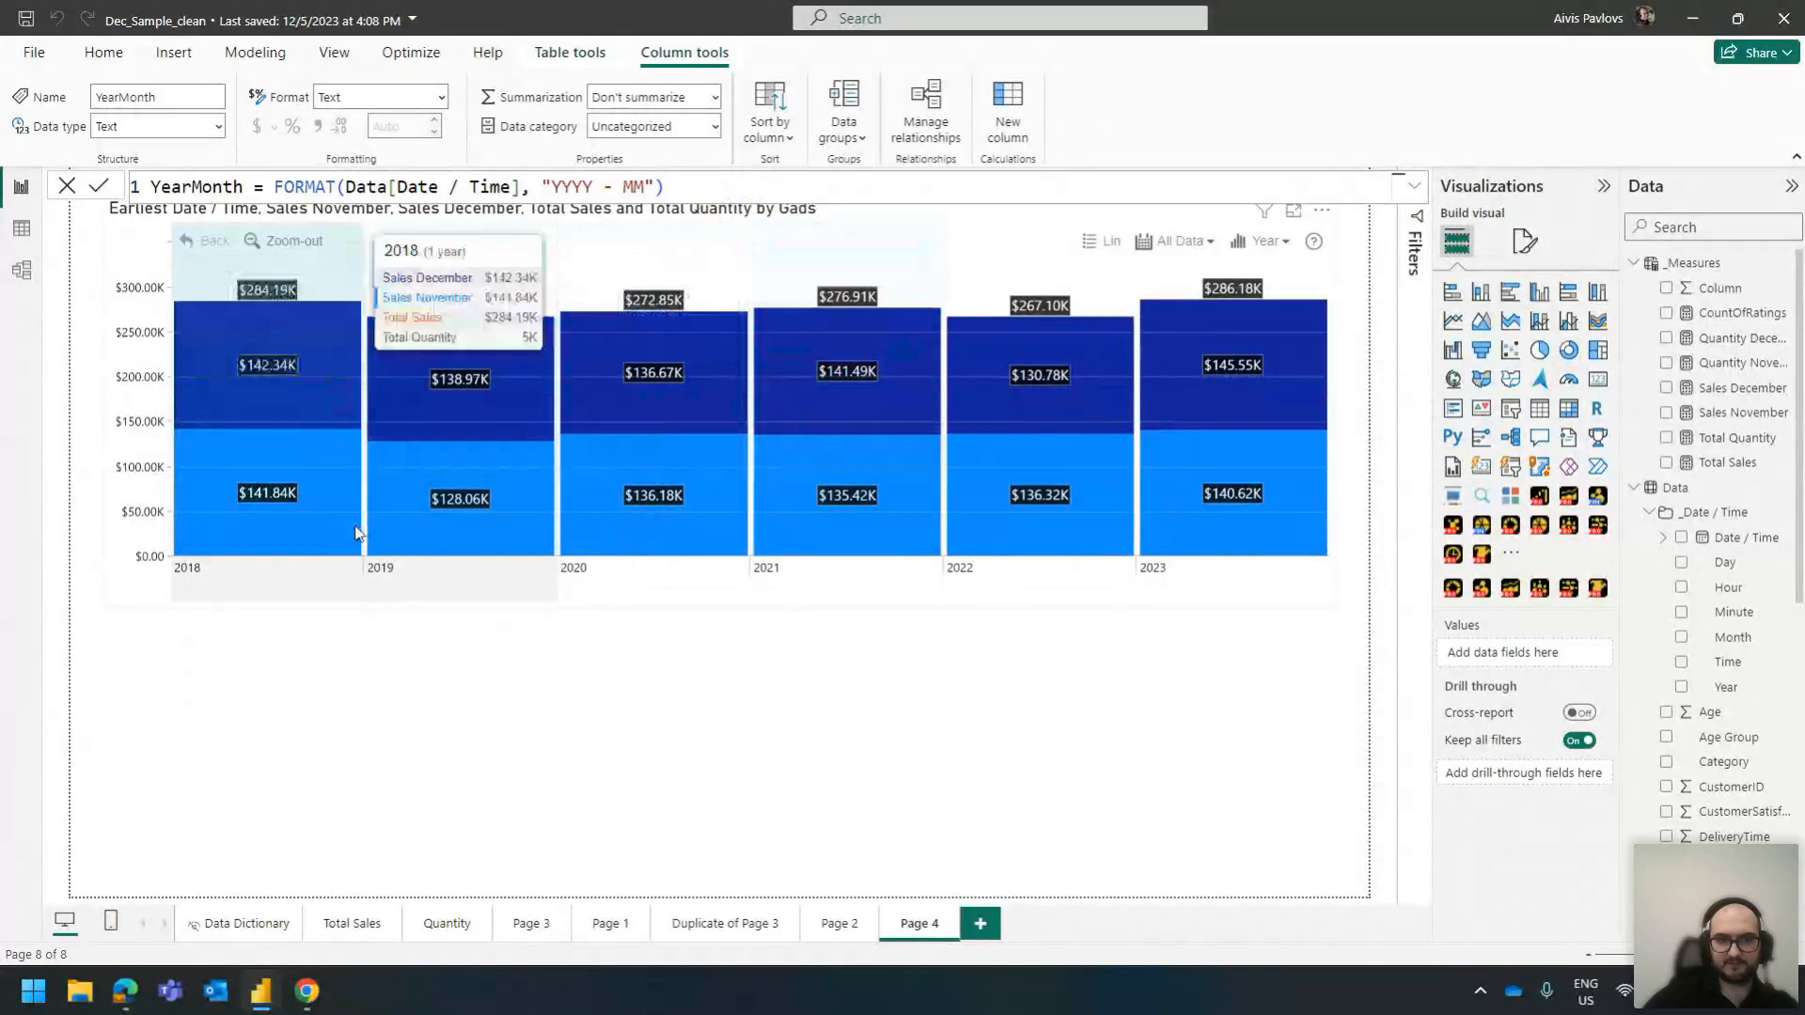
Add a Drill Down Combo PRO visual below the timeline and use YearMonth as its category
click(435, 644)
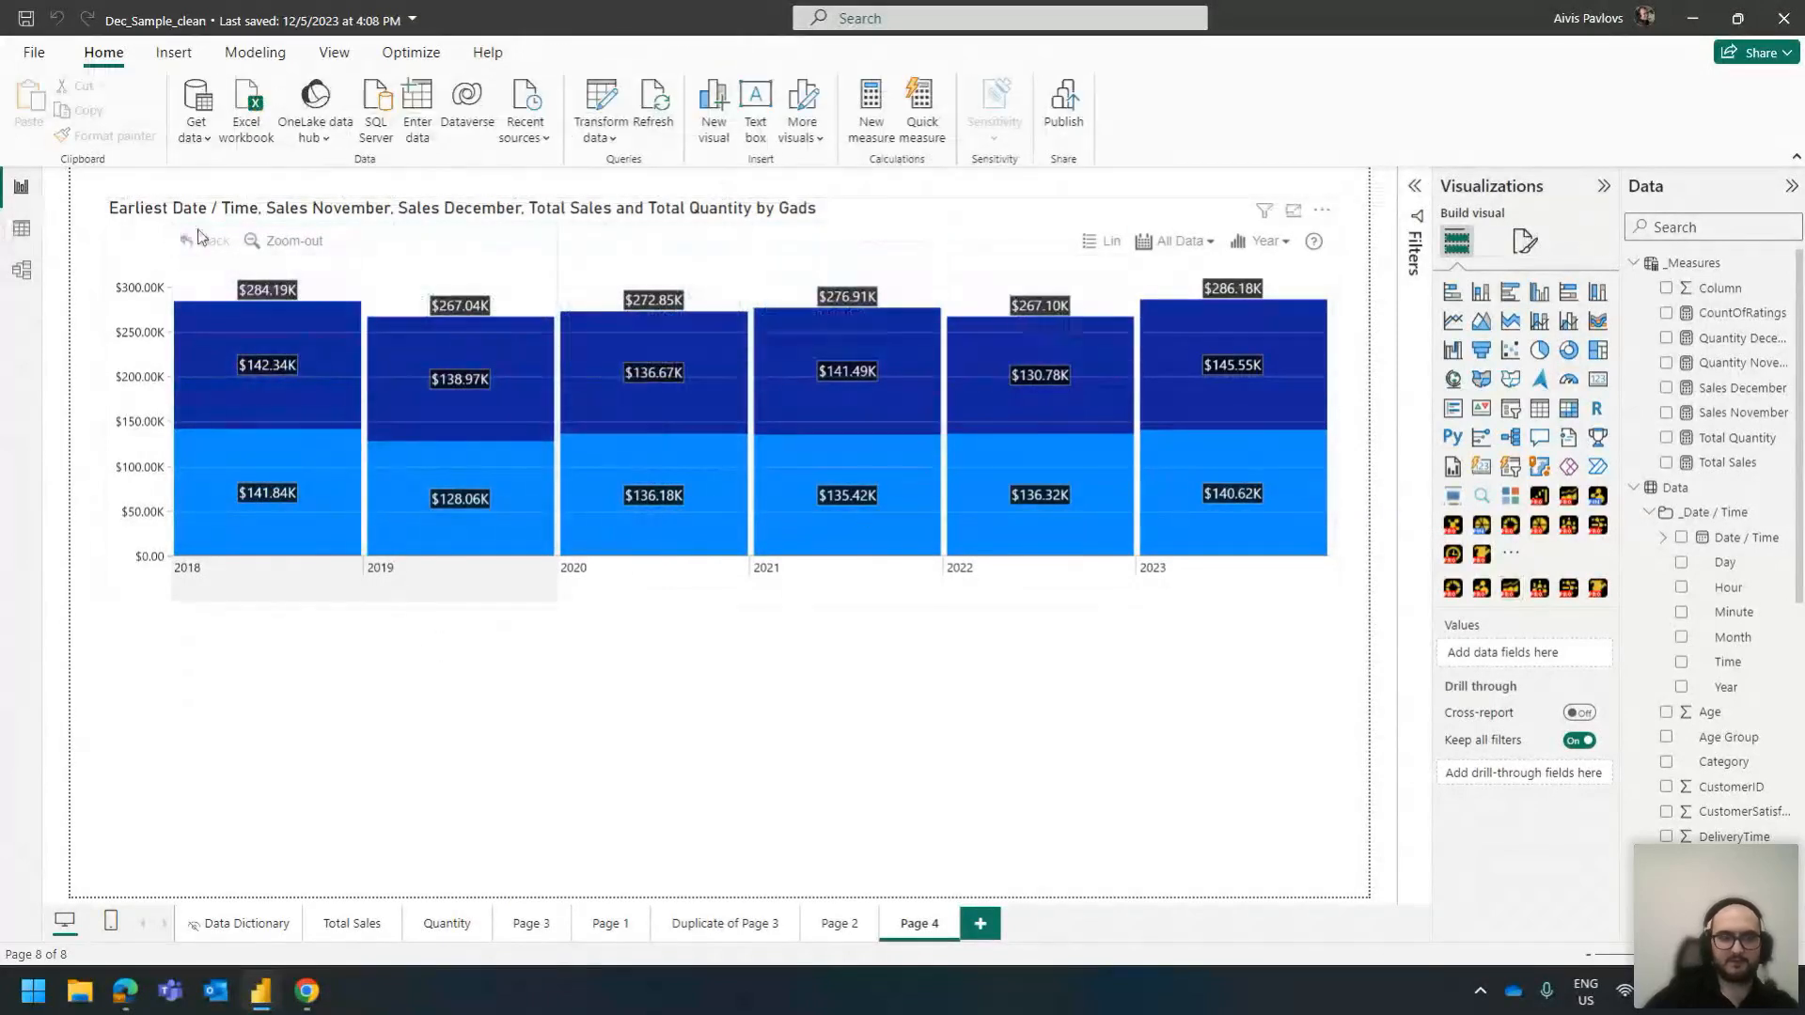
click(171, 214)
click(959, 686)
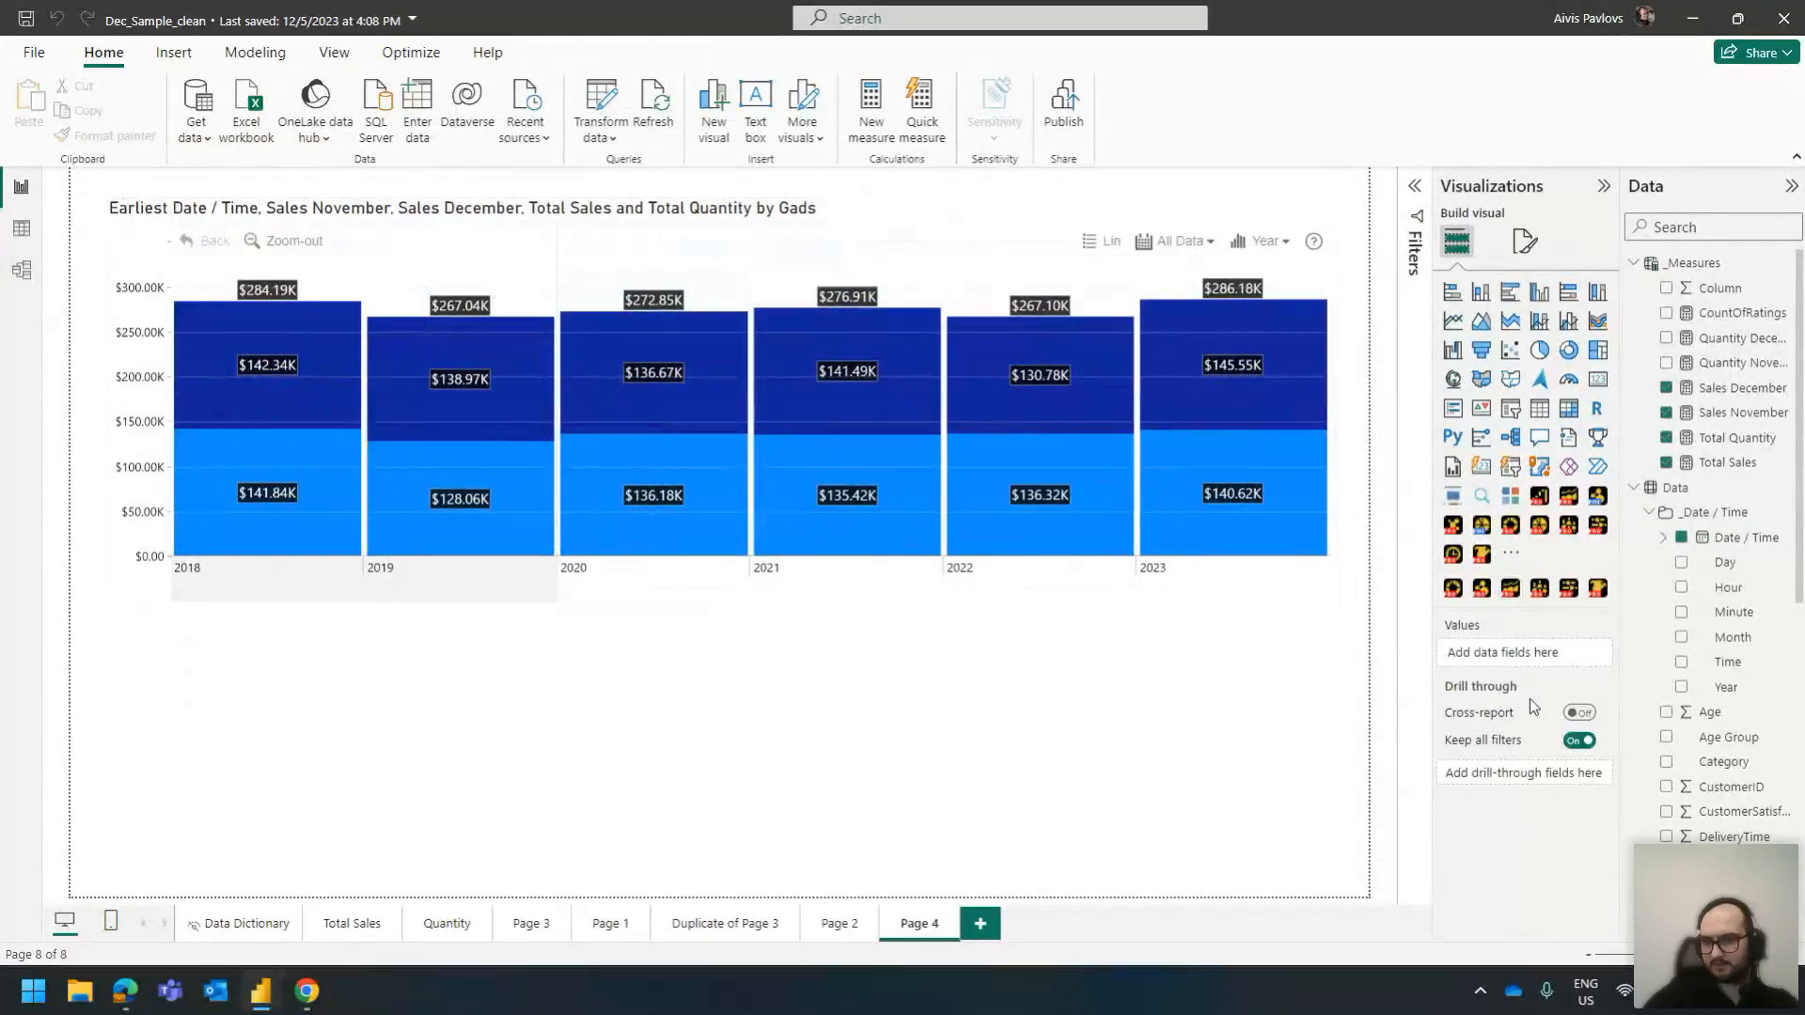
click(1542, 590)
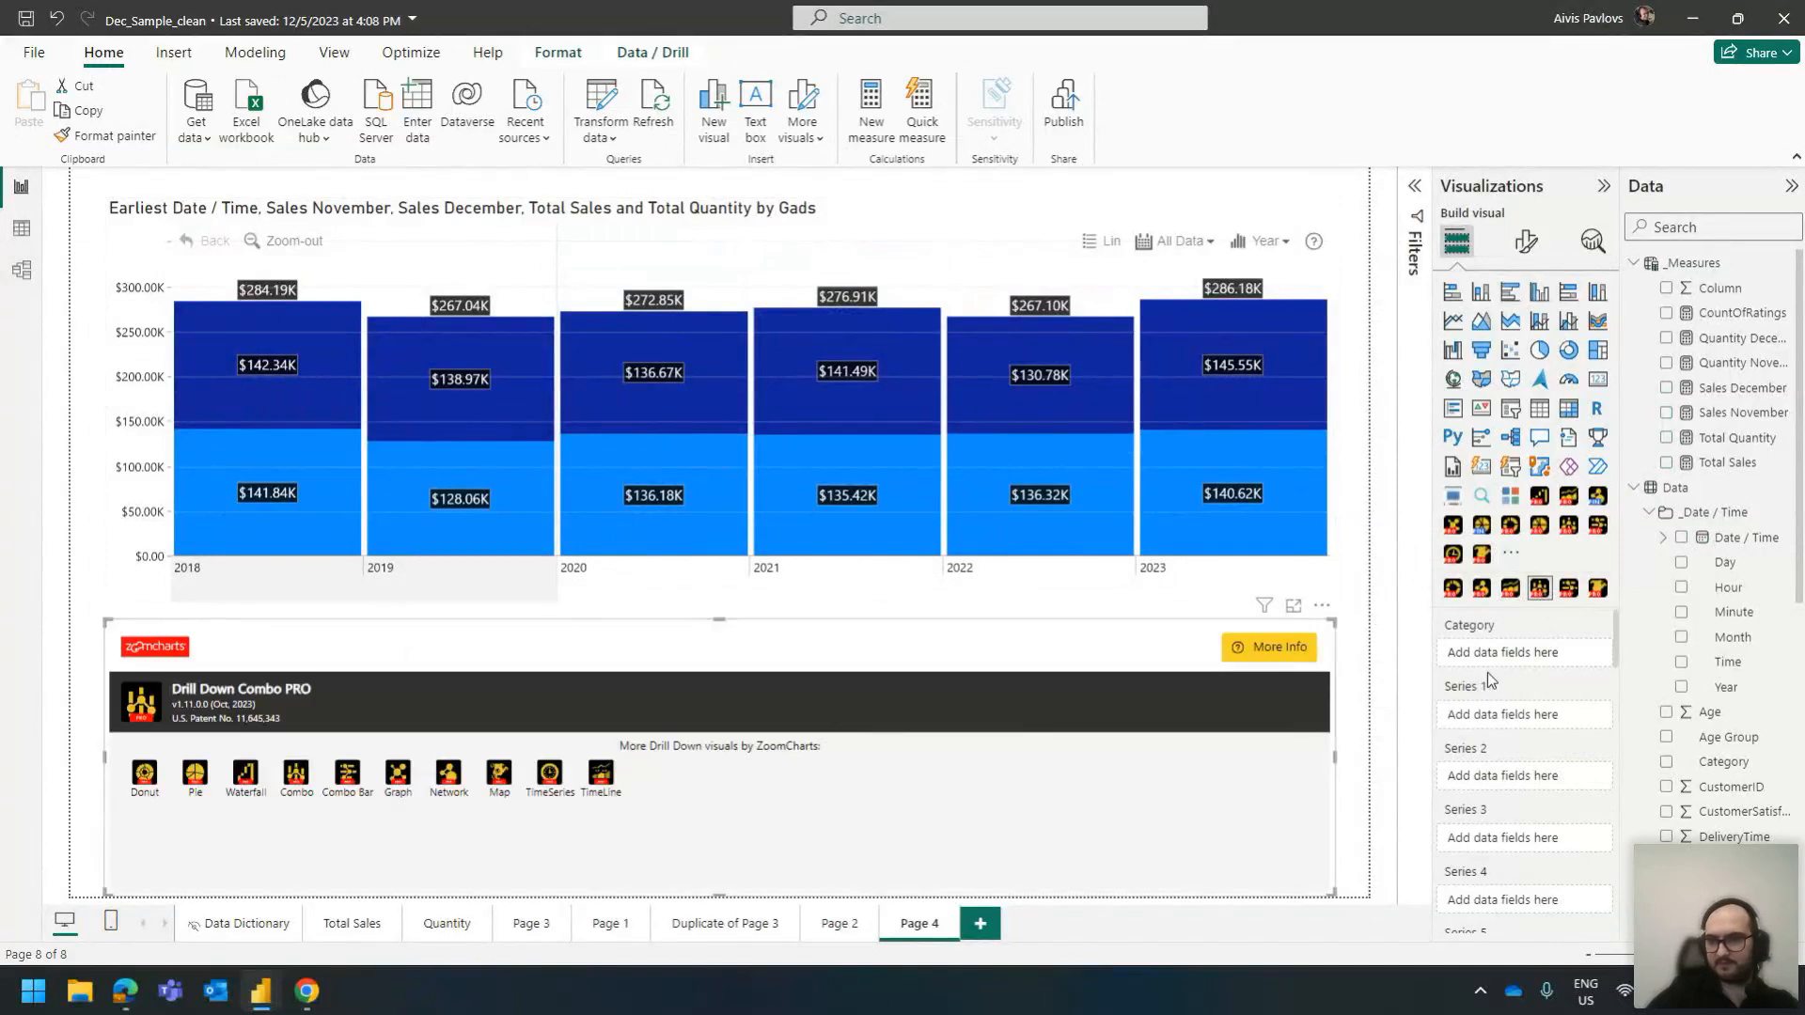
scroll(1777, 574, down, 10)
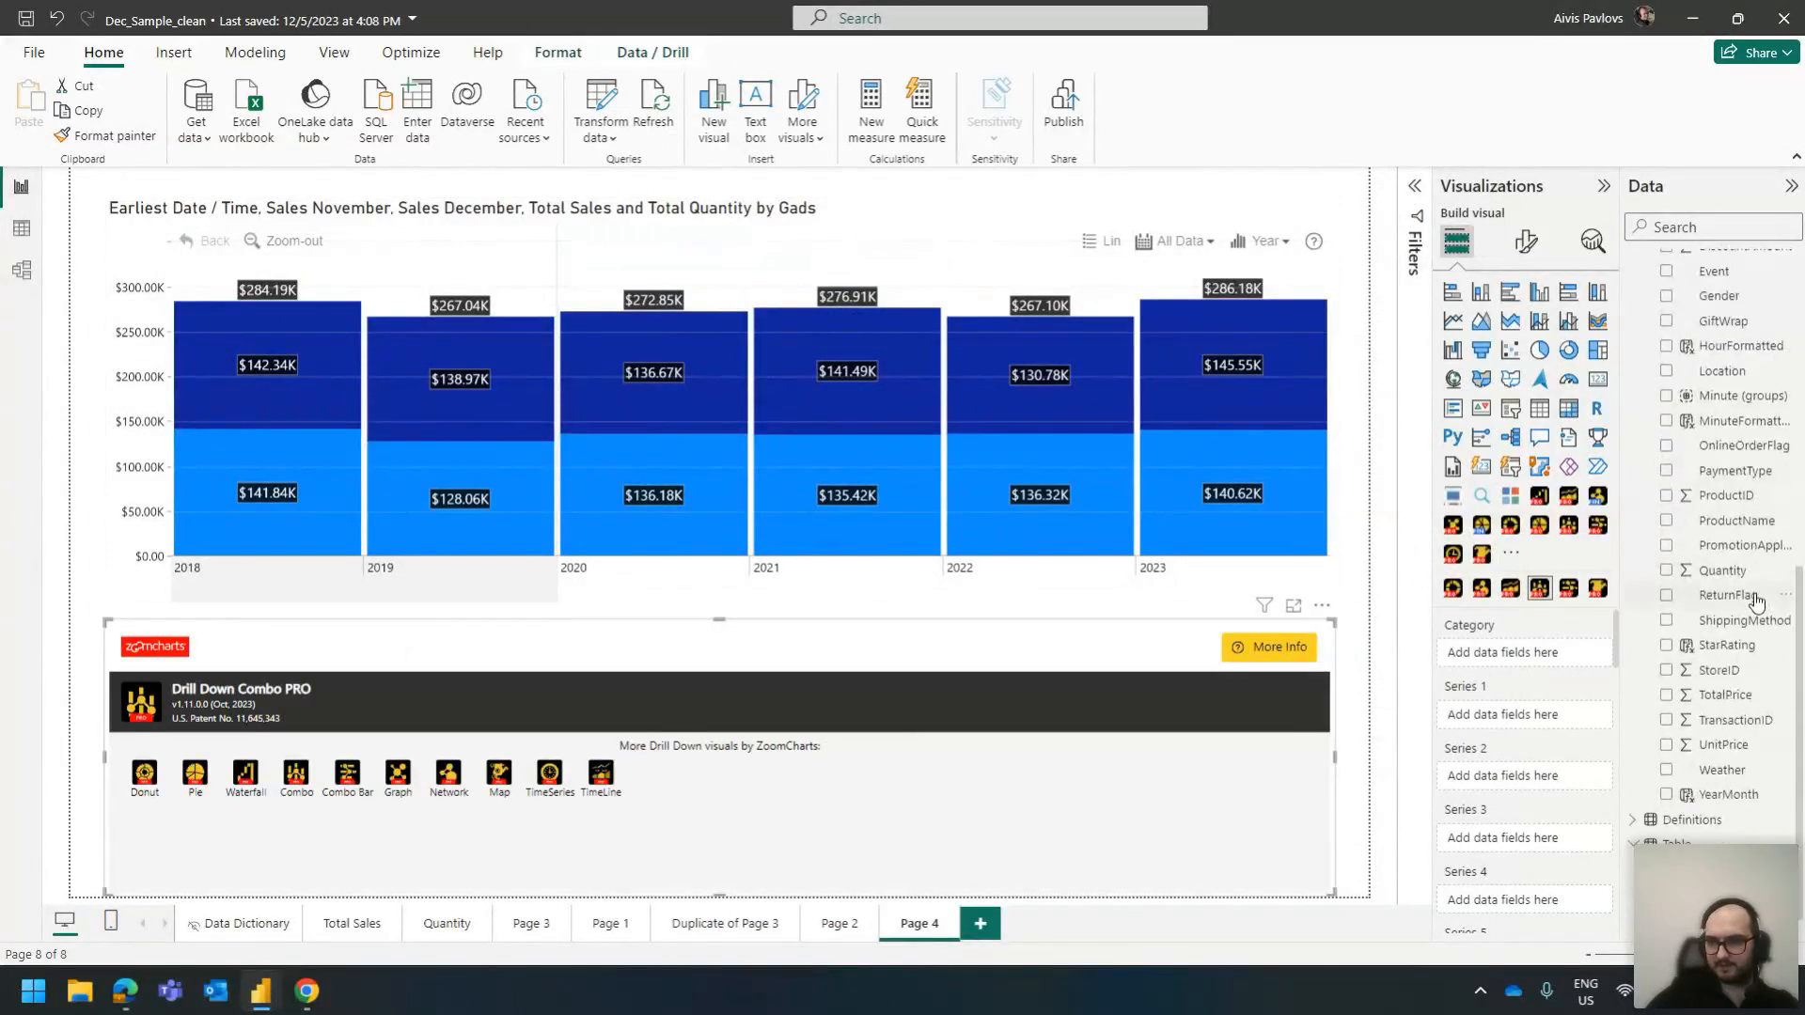
drag(1728, 795, 1514, 653)
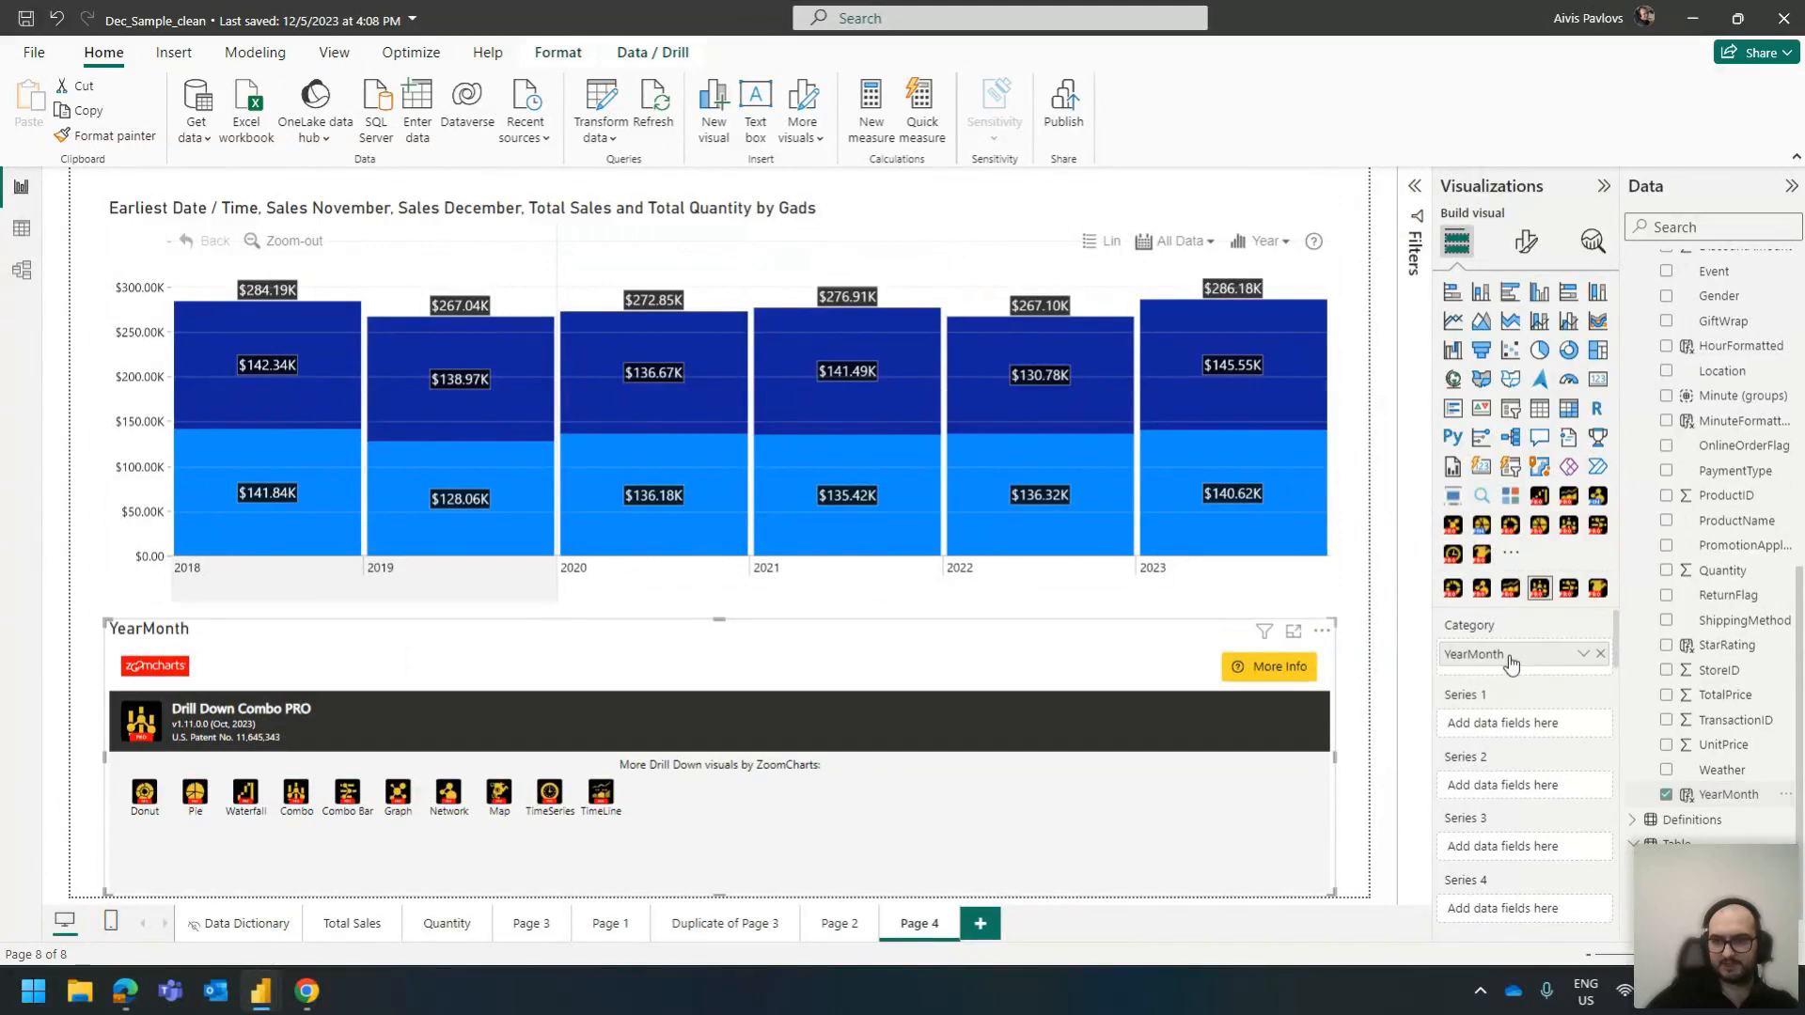
Assign the Total Sales measure to Series 1 of the new combo visual
scroll(1747, 600, up, 3)
scroll(1747, 564, up, 5)
mouse_move(1727, 359)
mouse_down()
mouse_move(1469, 713)
mouse_move(1536, 724)
mouse_up()
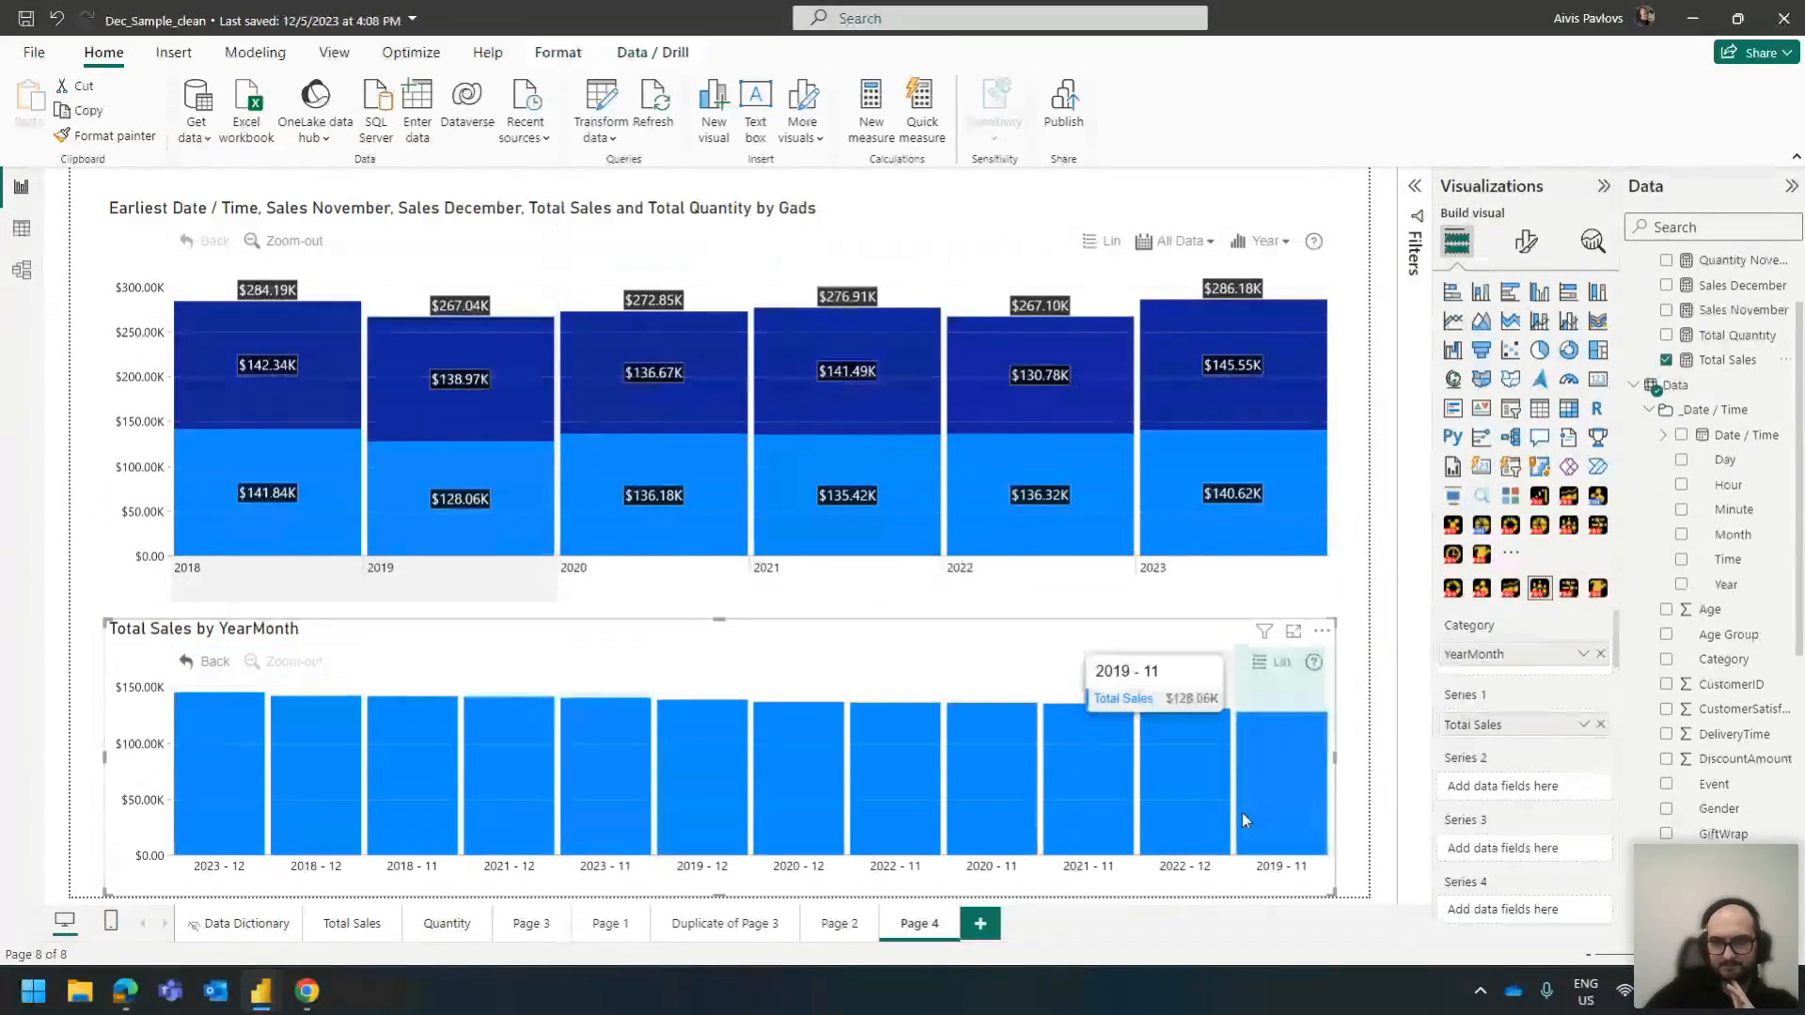
Try to sort the YearMonth column by the Date / Time column
scroll(1718, 747, down, 5)
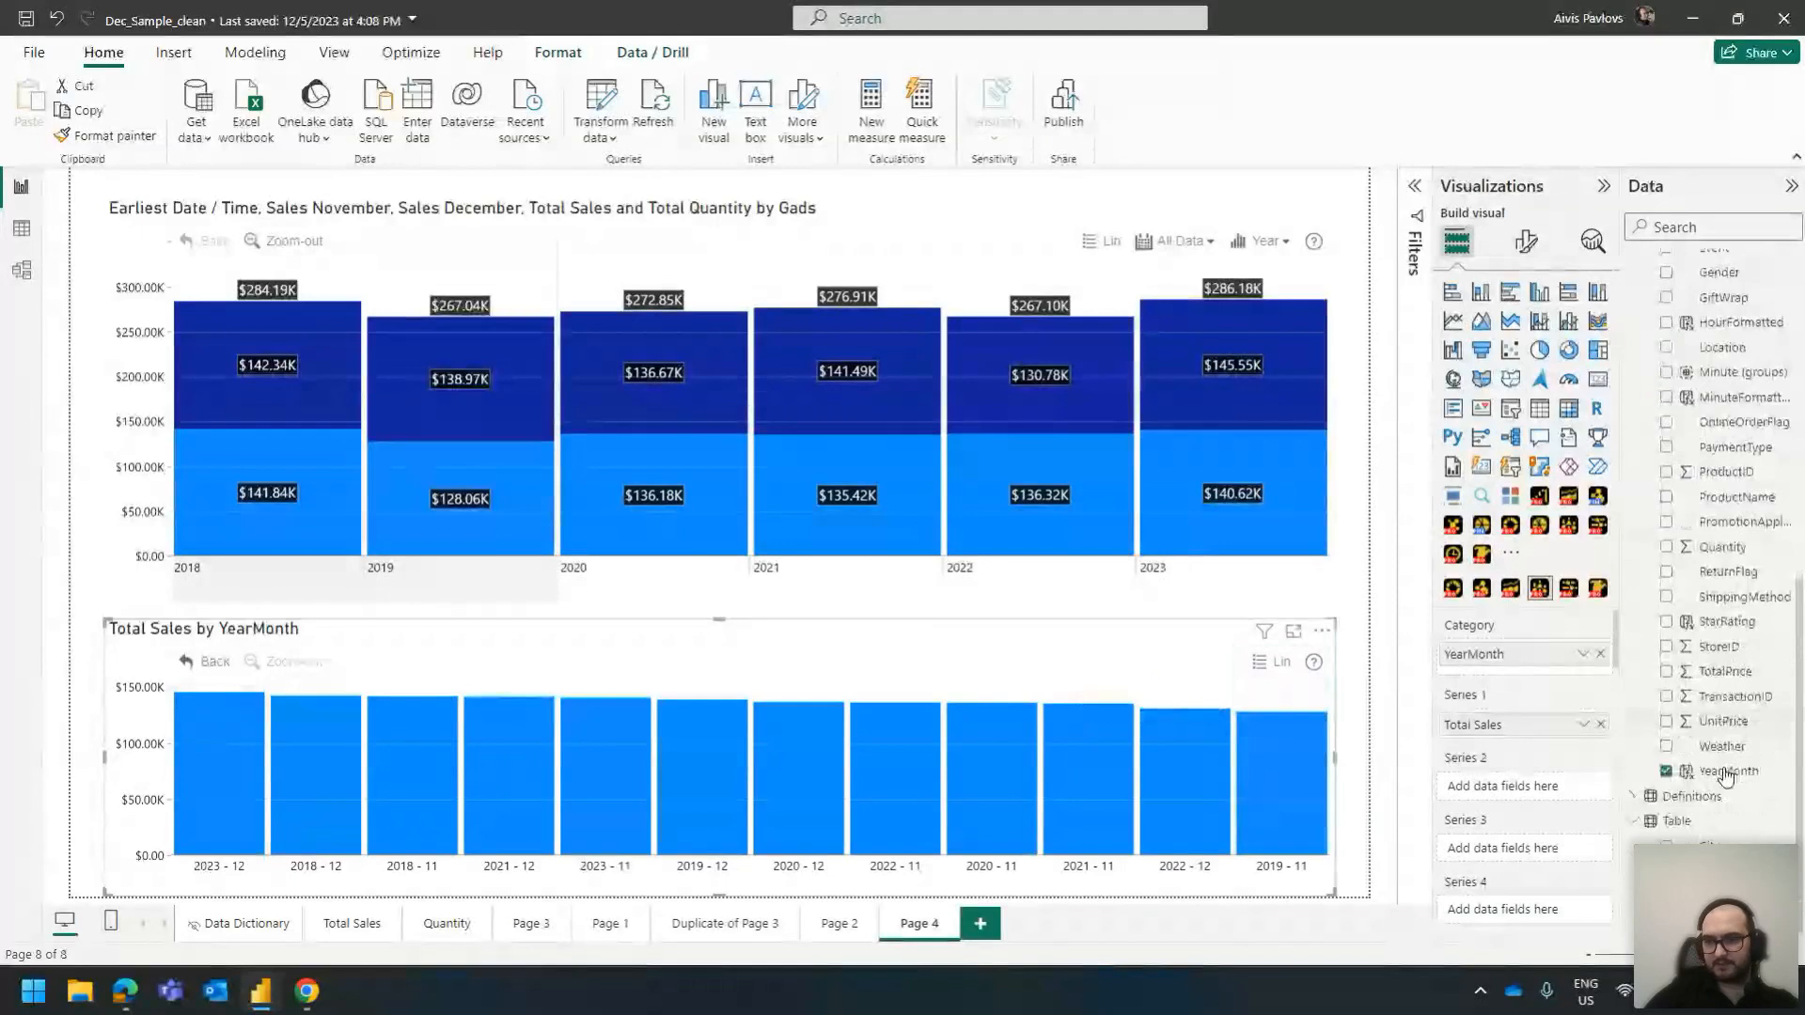
click(1728, 770)
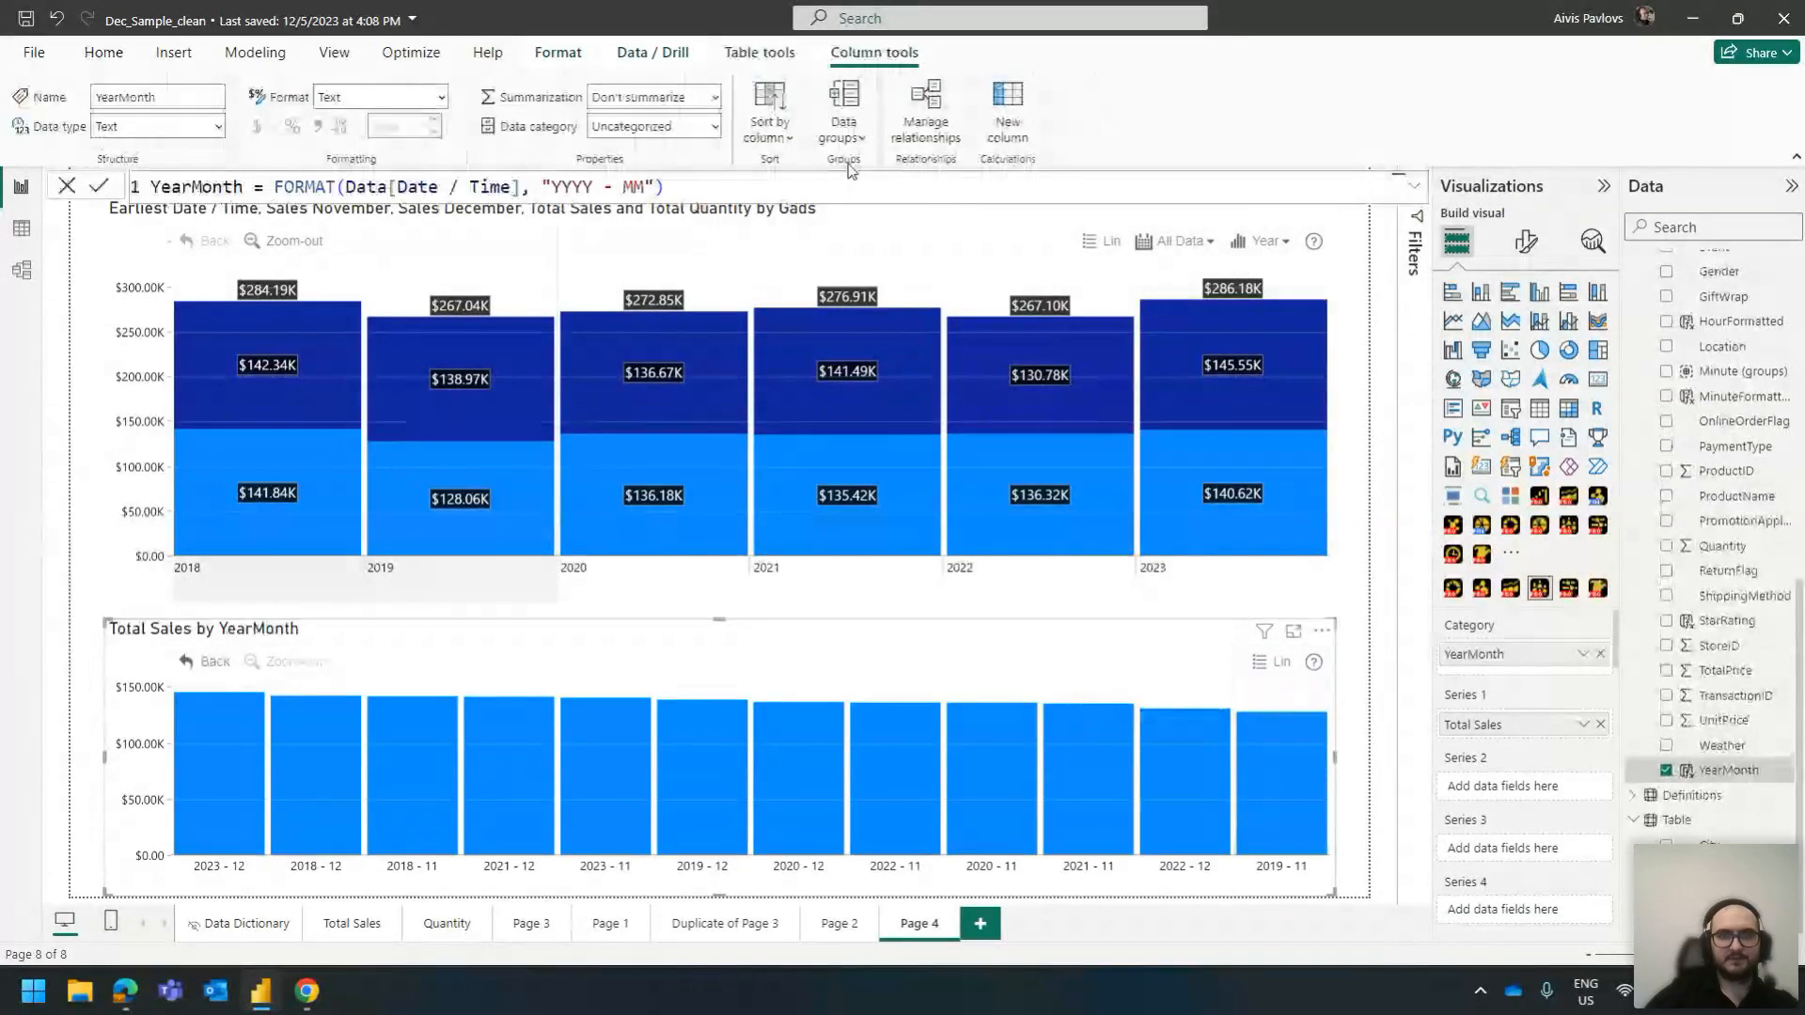
click(779, 140)
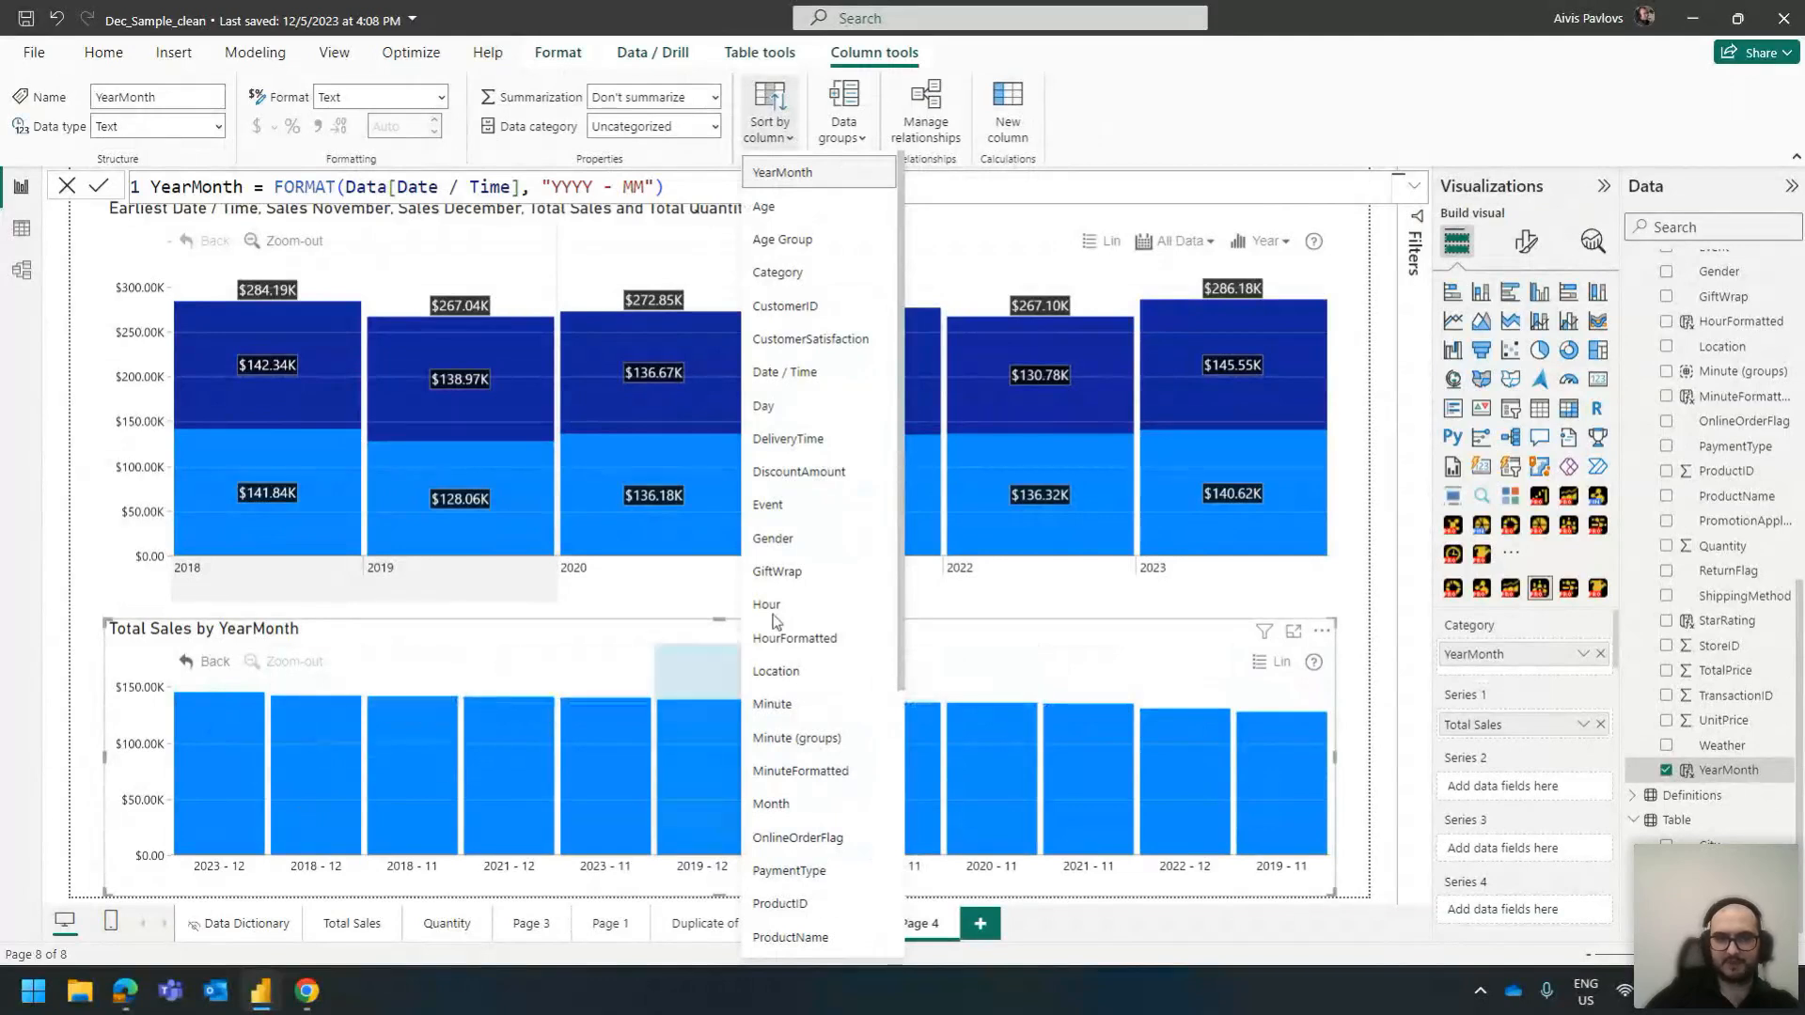
scroll(797, 250, down, 5)
scroll(818, 395, up, 5)
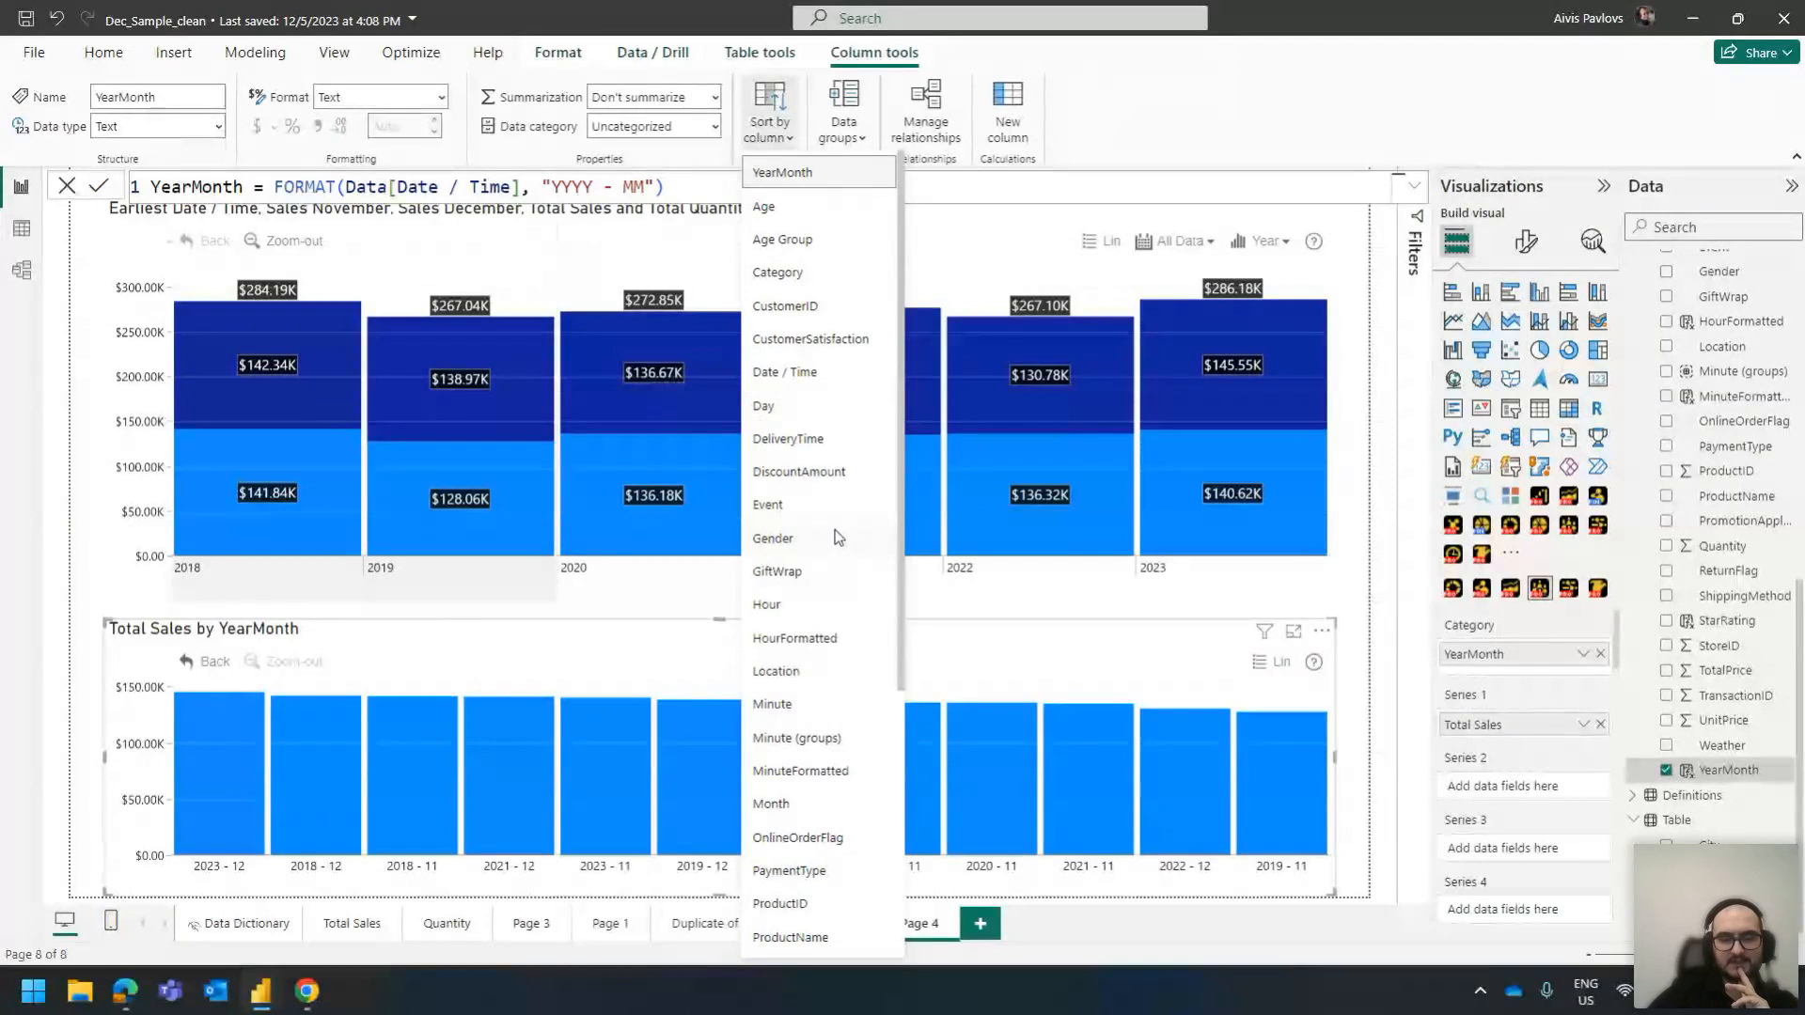
scroll(832, 545, down, 3)
scroll(822, 559, down, 1)
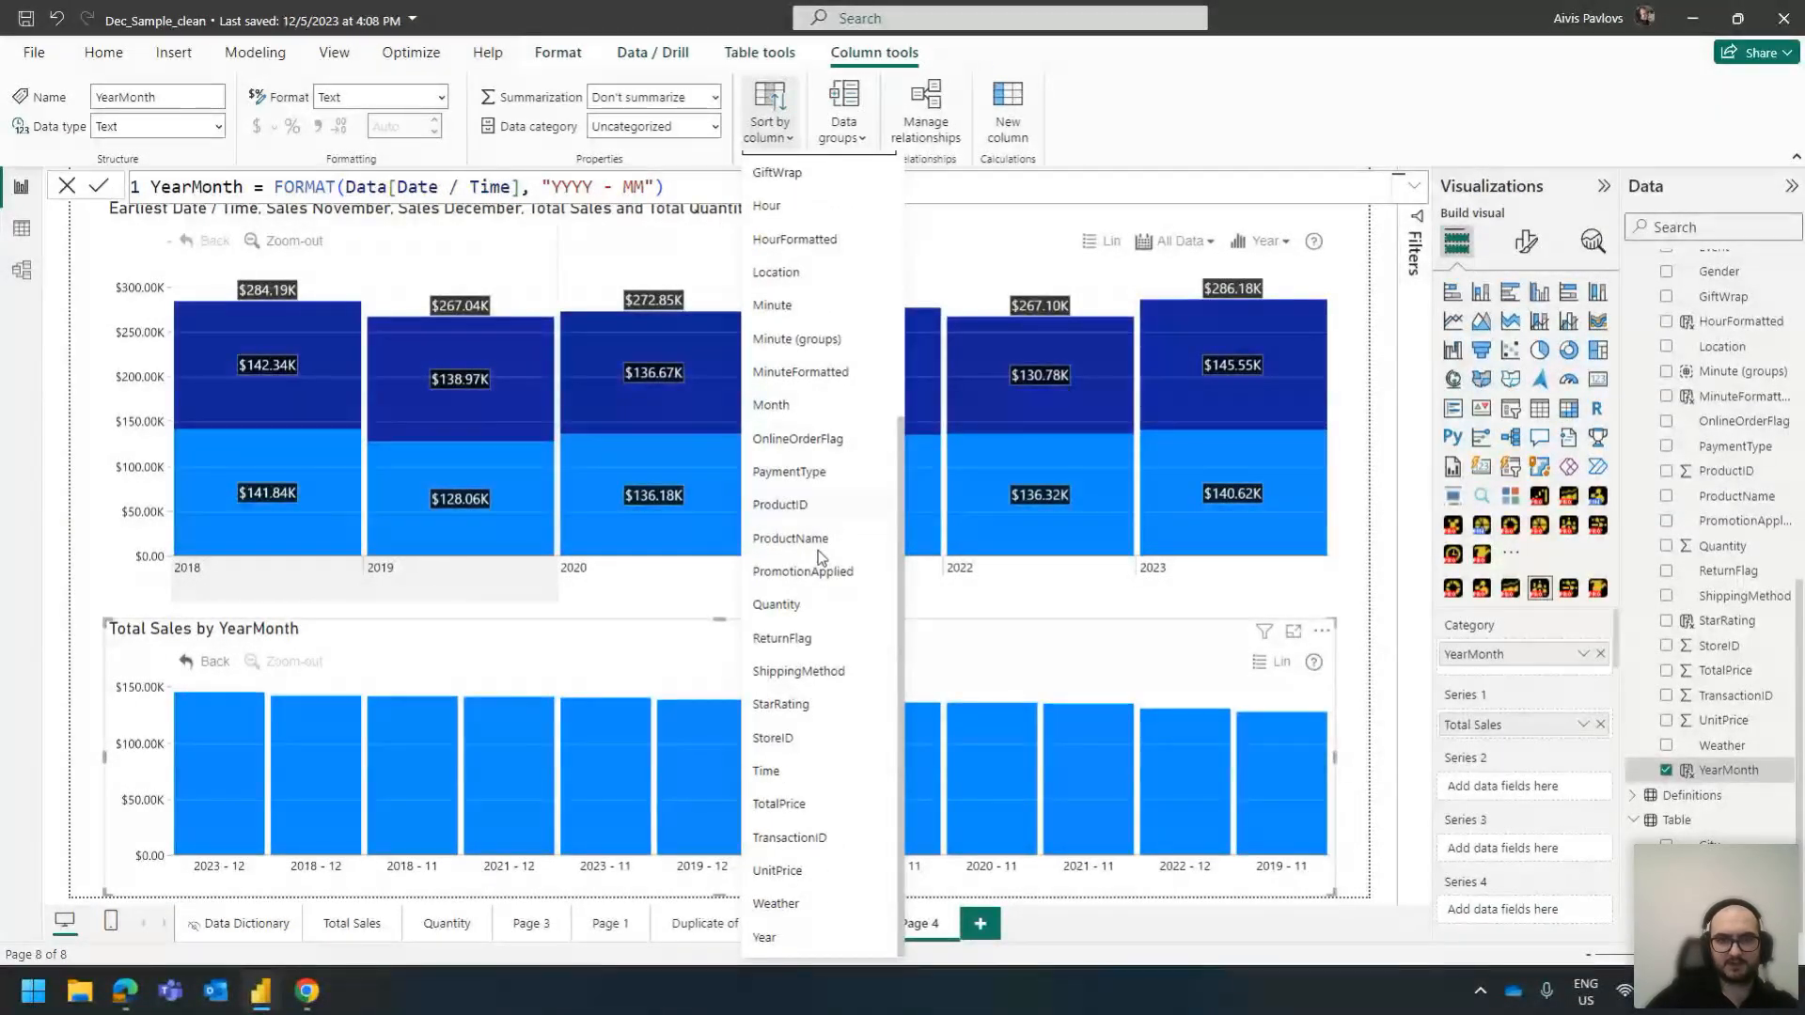
scroll(818, 555, up, 4)
click(816, 507)
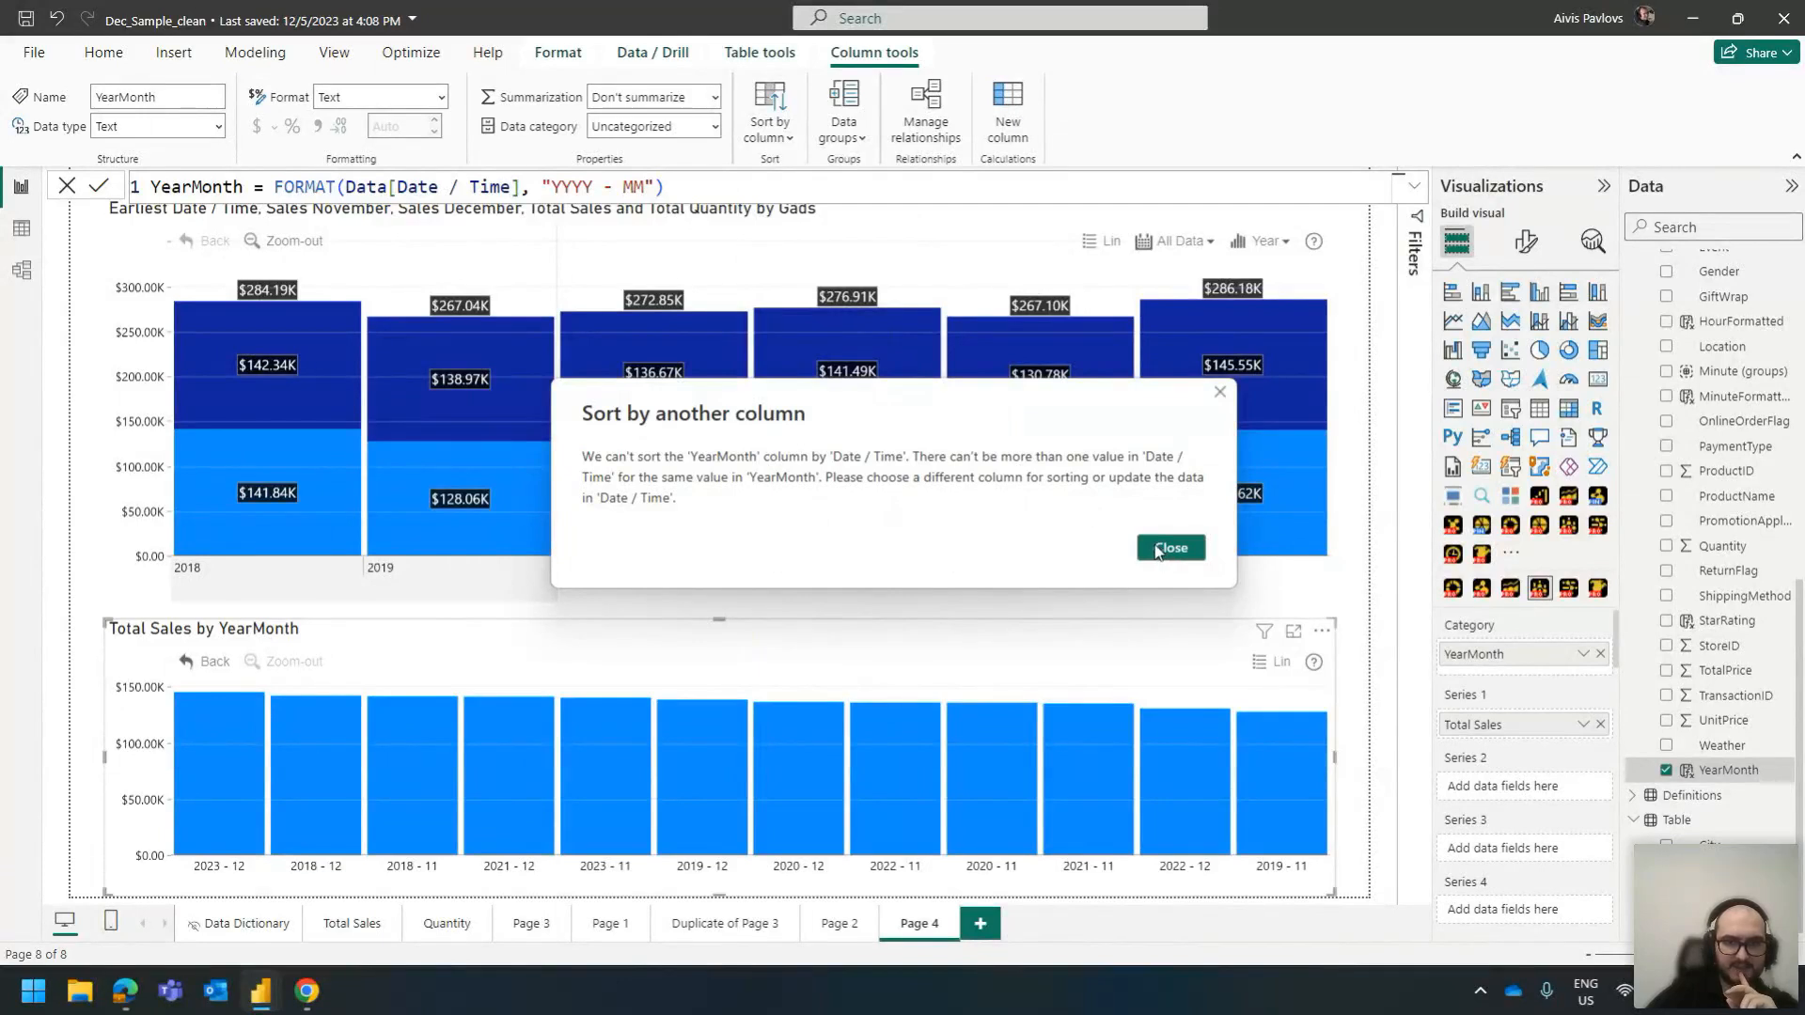
click(1159, 552)
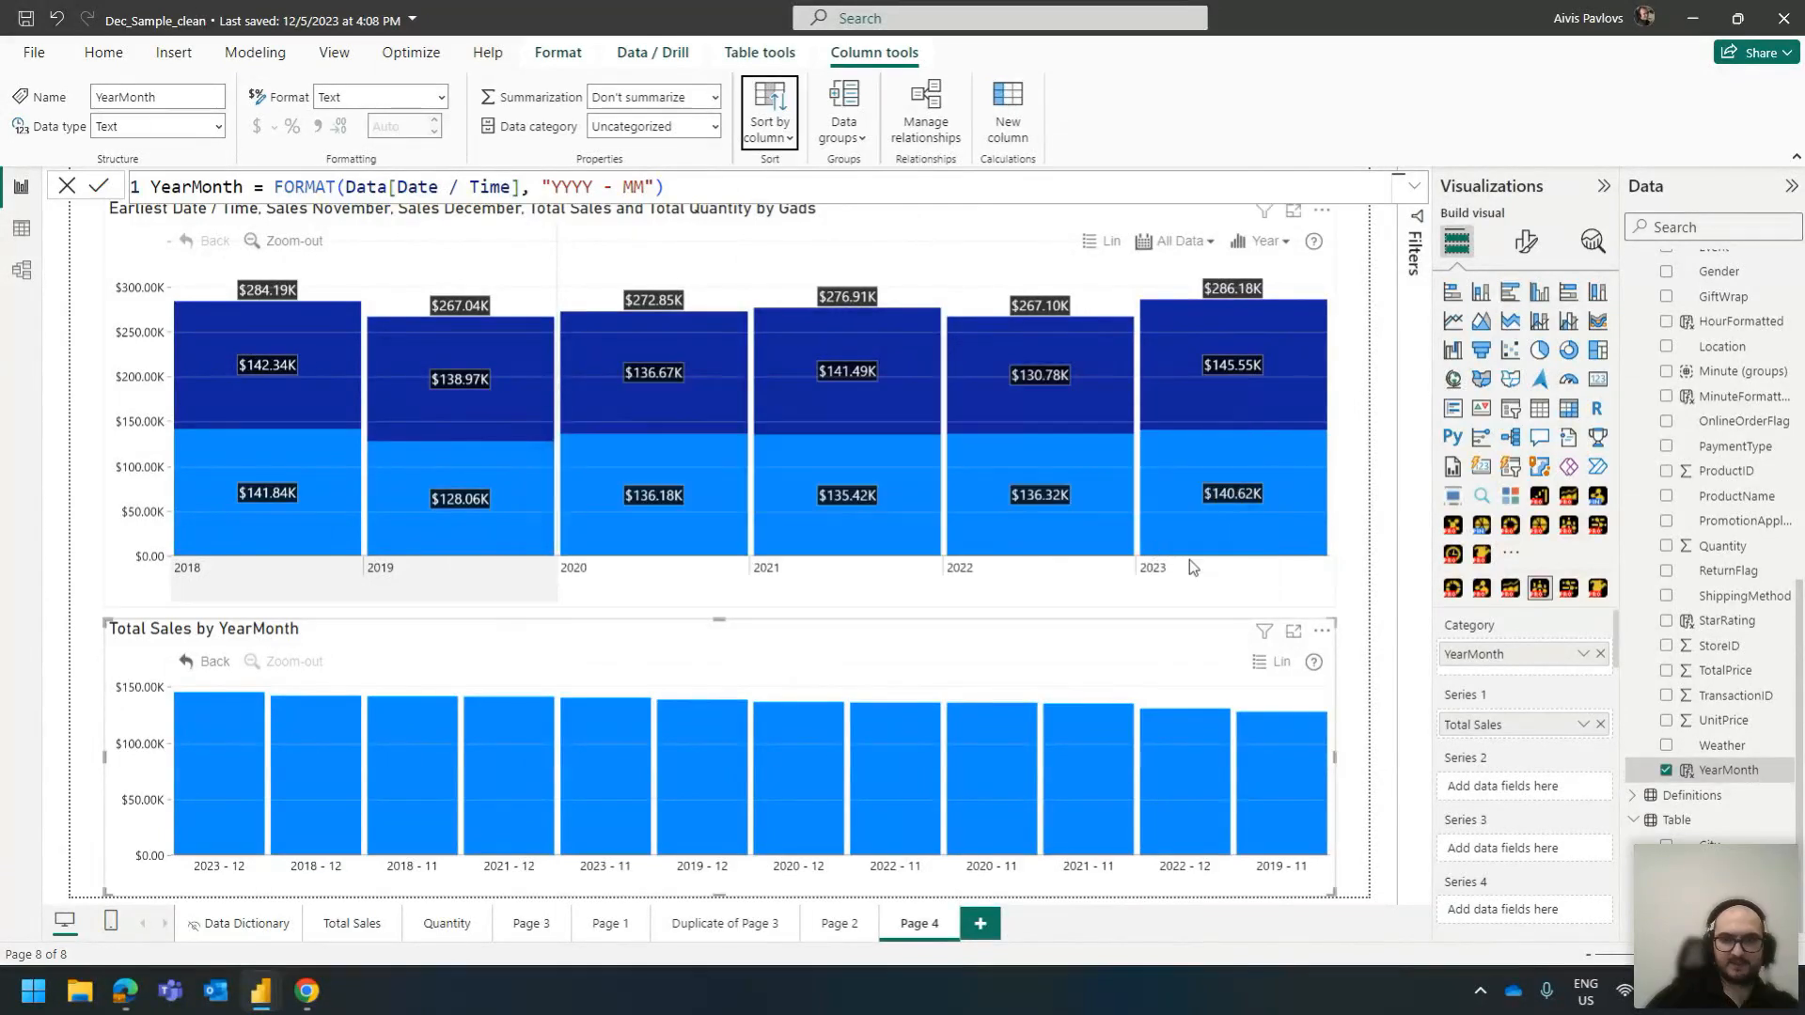
click(1367, 555)
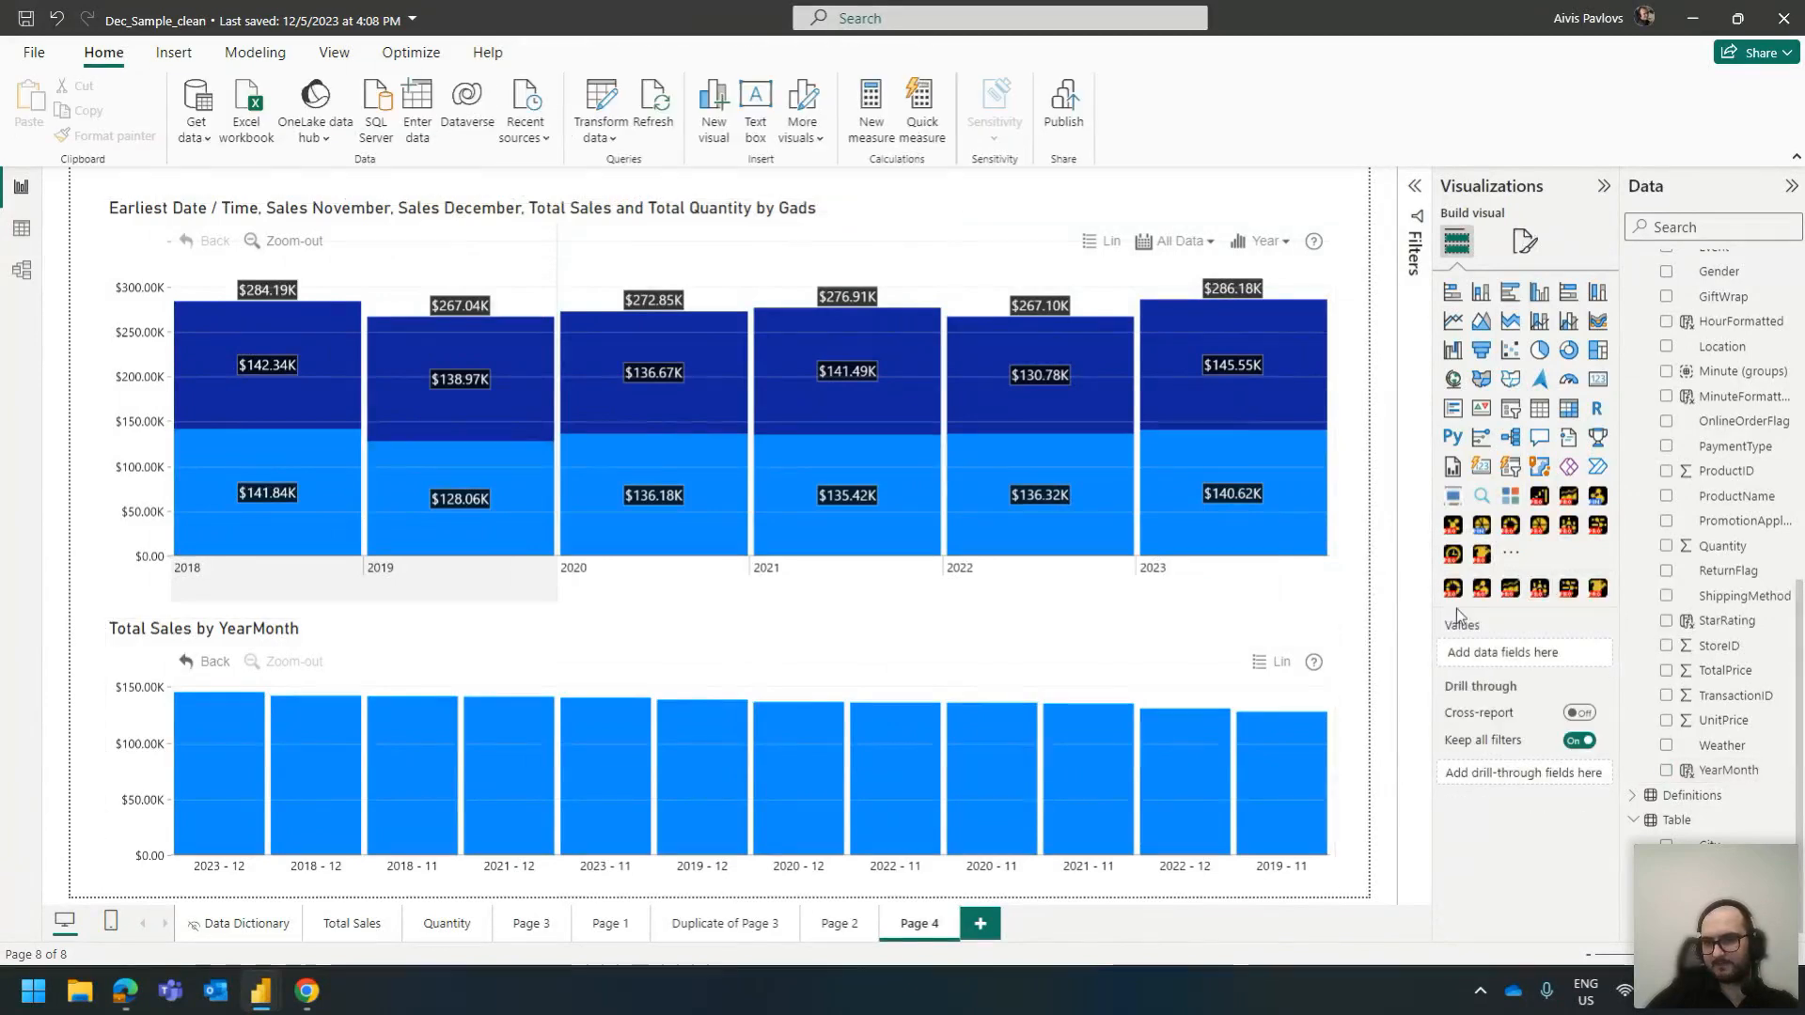
Sort the Total Sales by YearMonth combo chart by YearMonth
click(1725, 771)
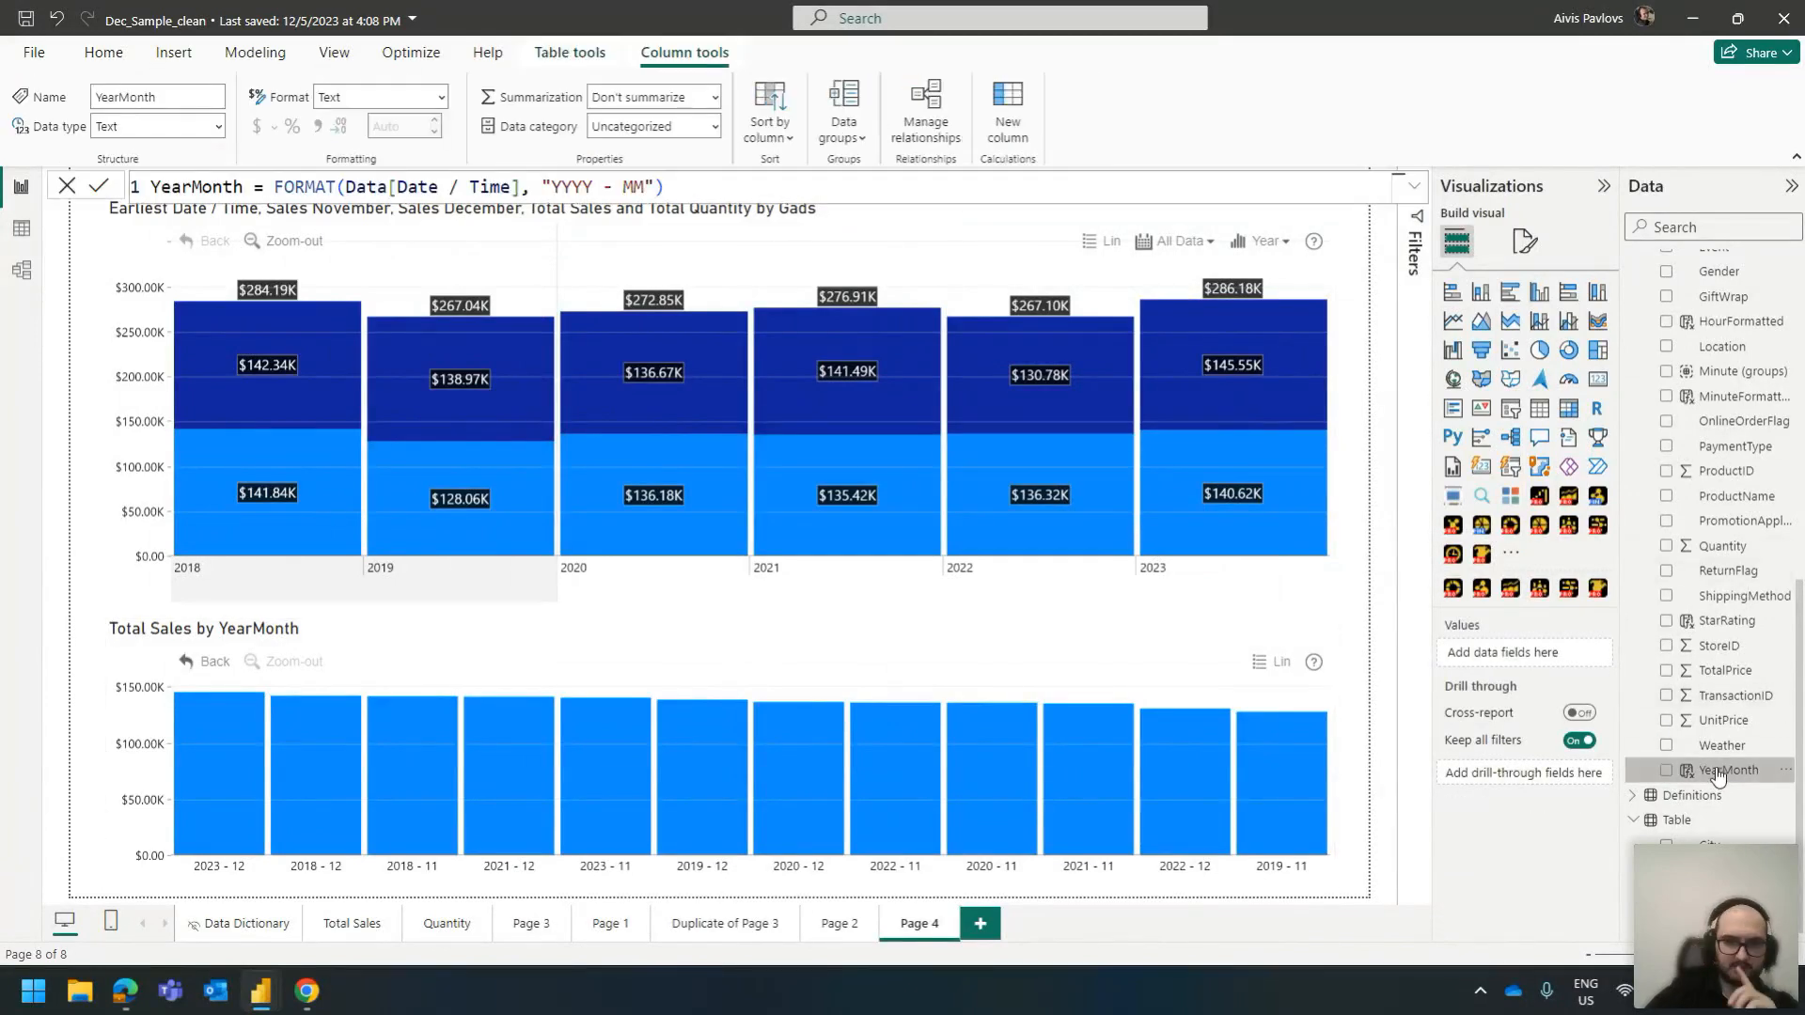
mouse_move(199, 816)
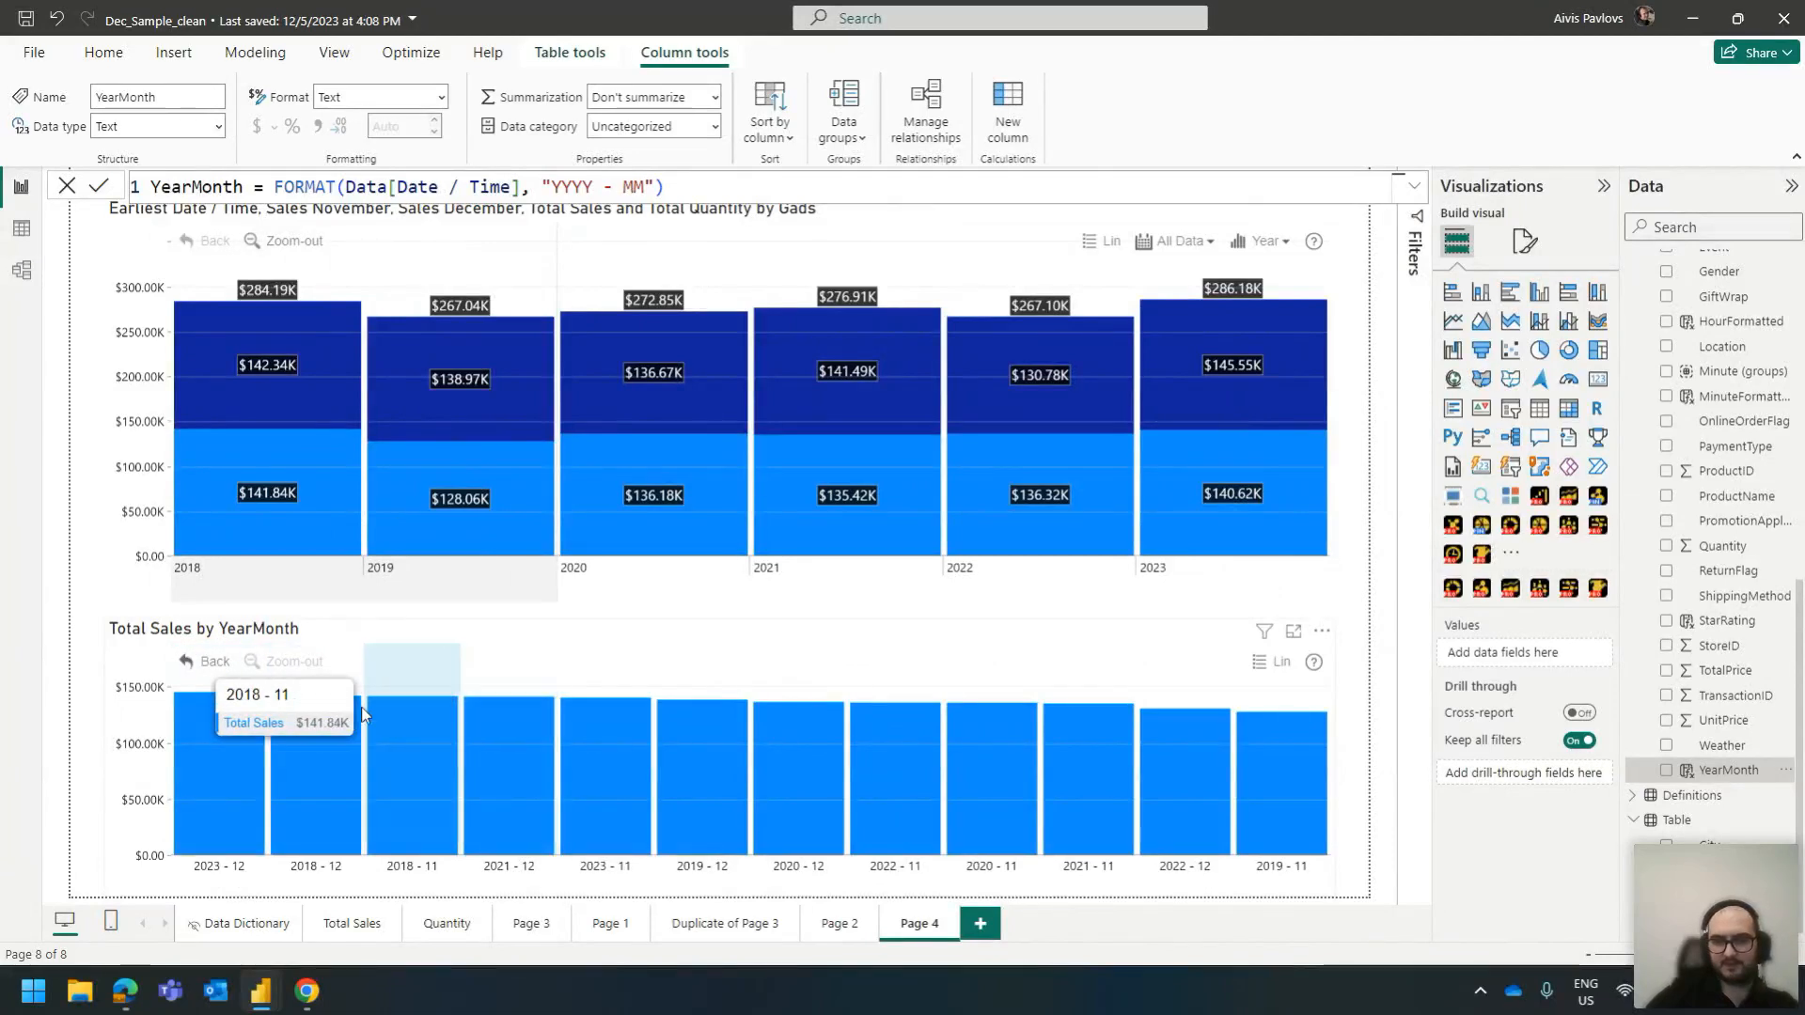
click(1322, 630)
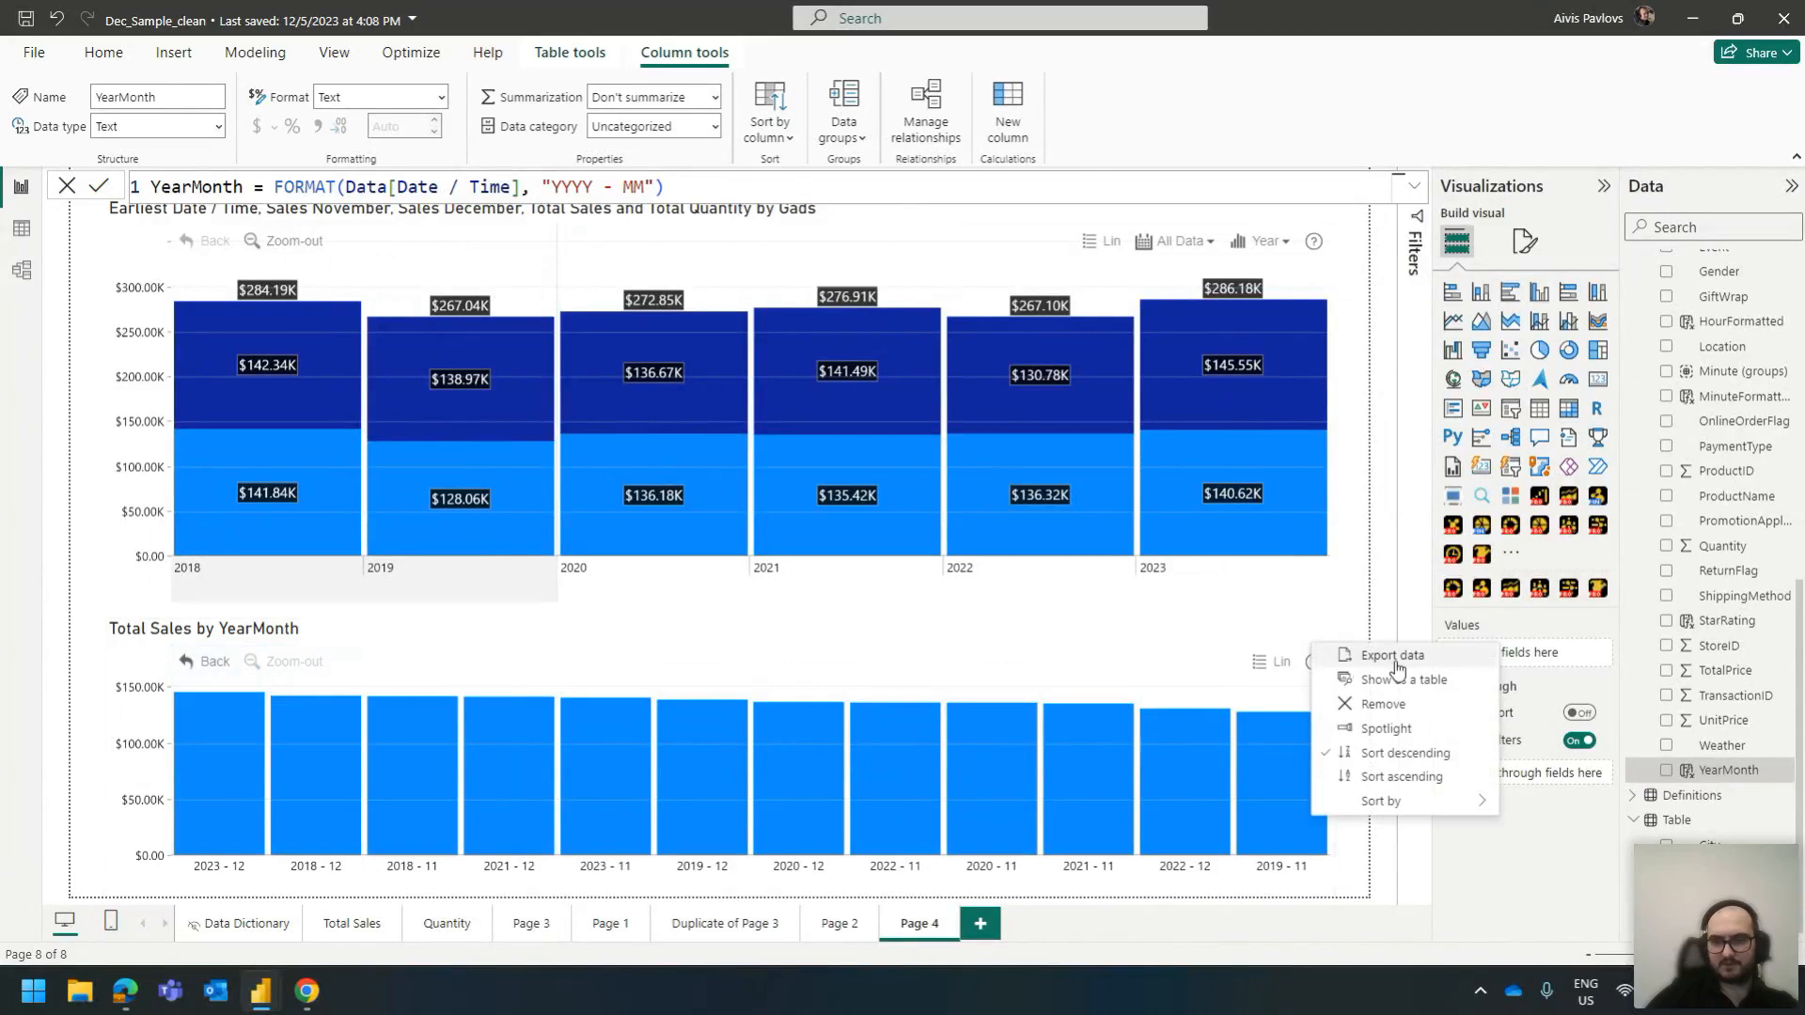
mouse_move(1412, 810)
click(1593, 809)
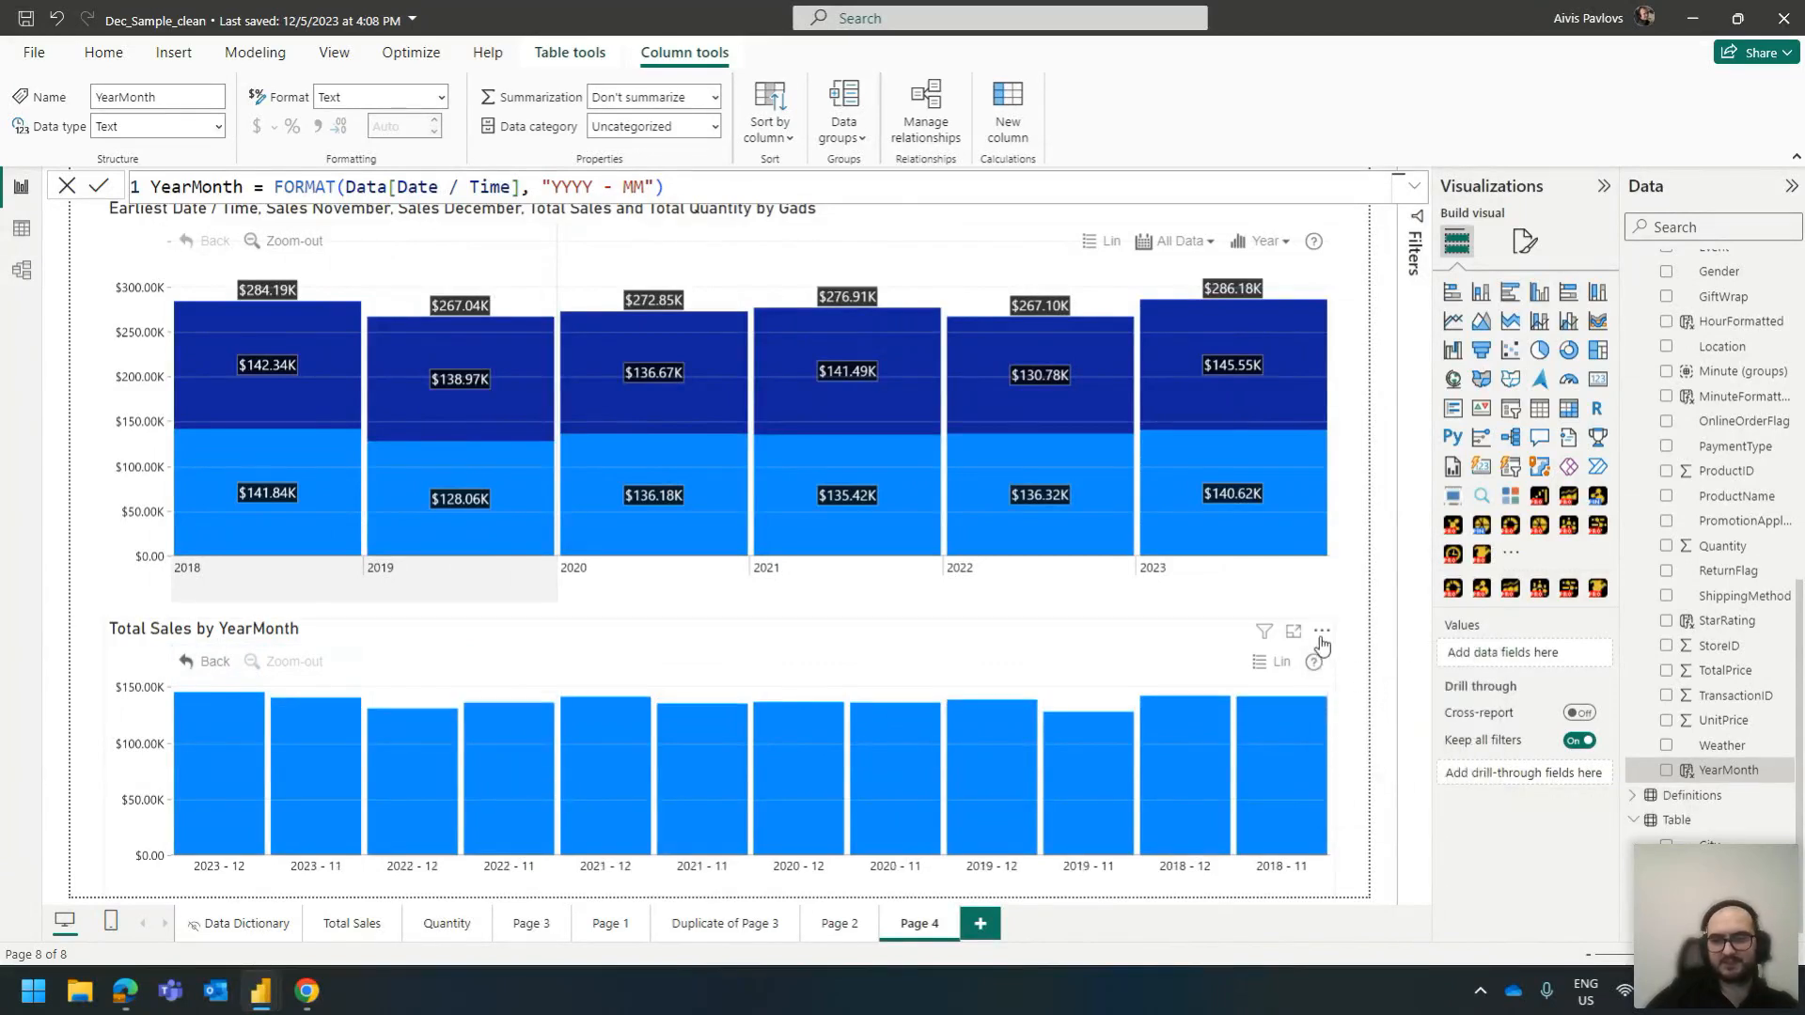
Sort the Total Sales by YearMonth combo chart in ascending order
click(1319, 631)
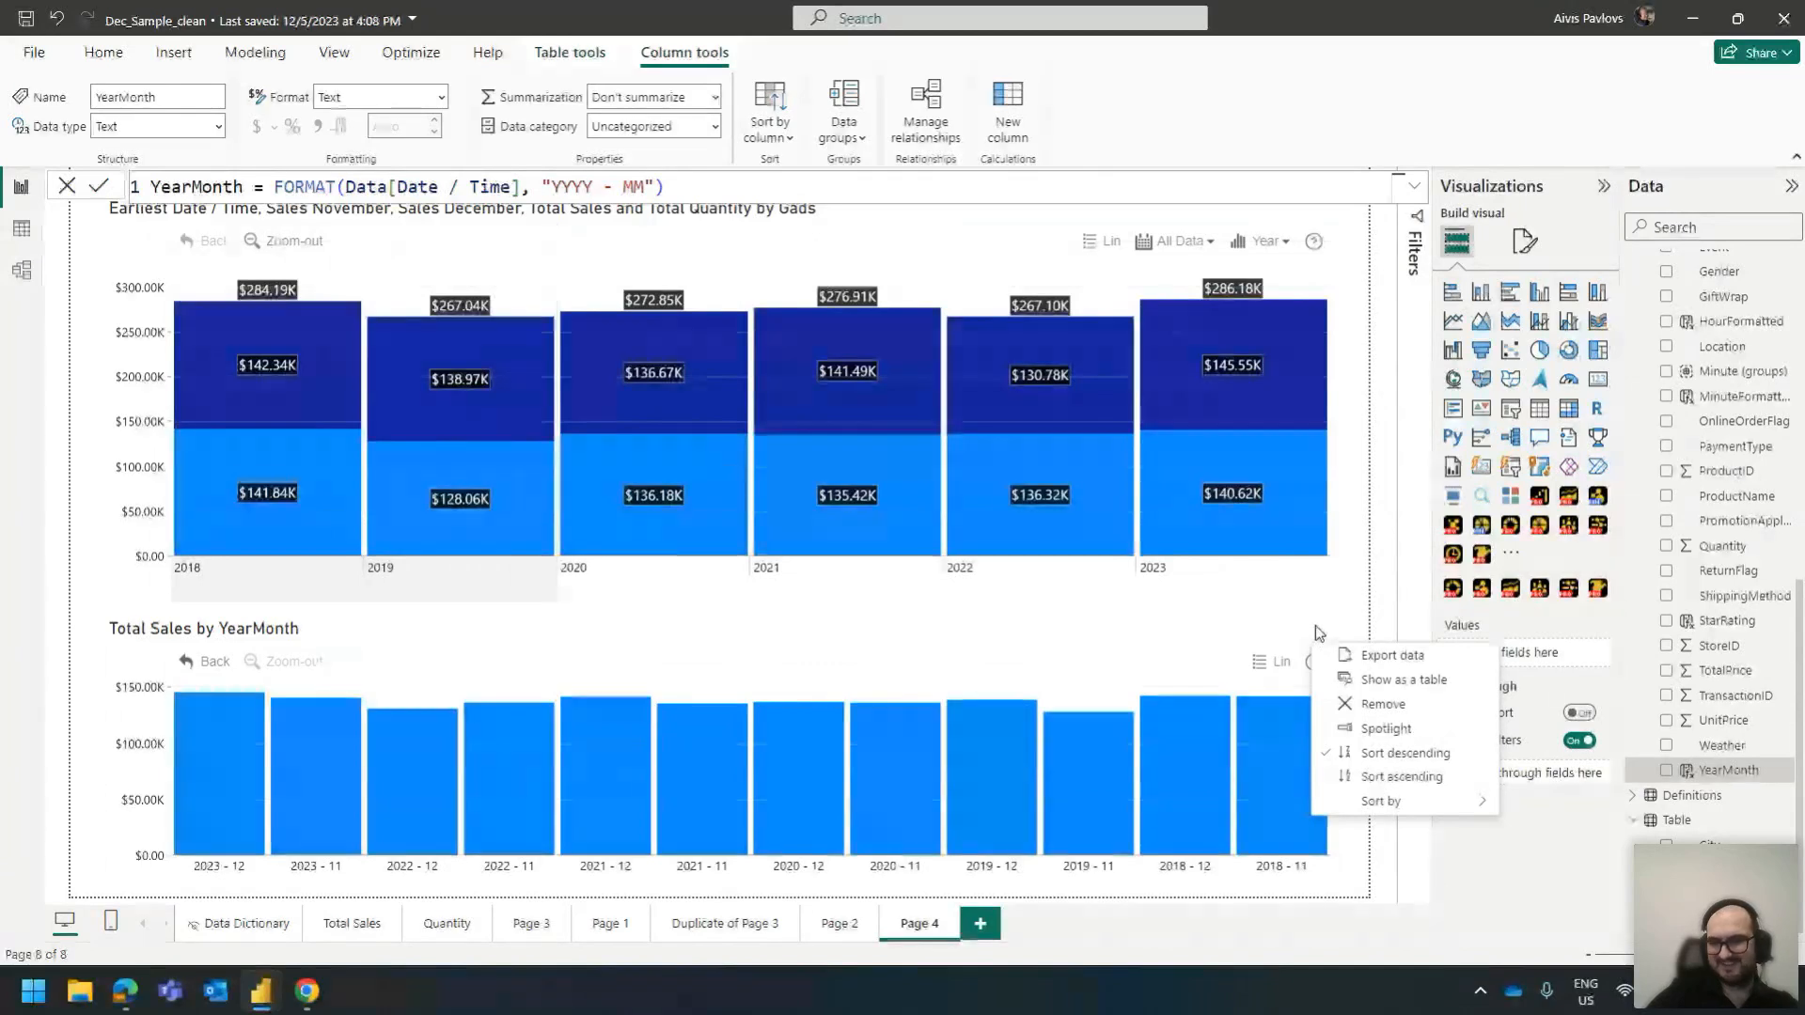
click(1408, 772)
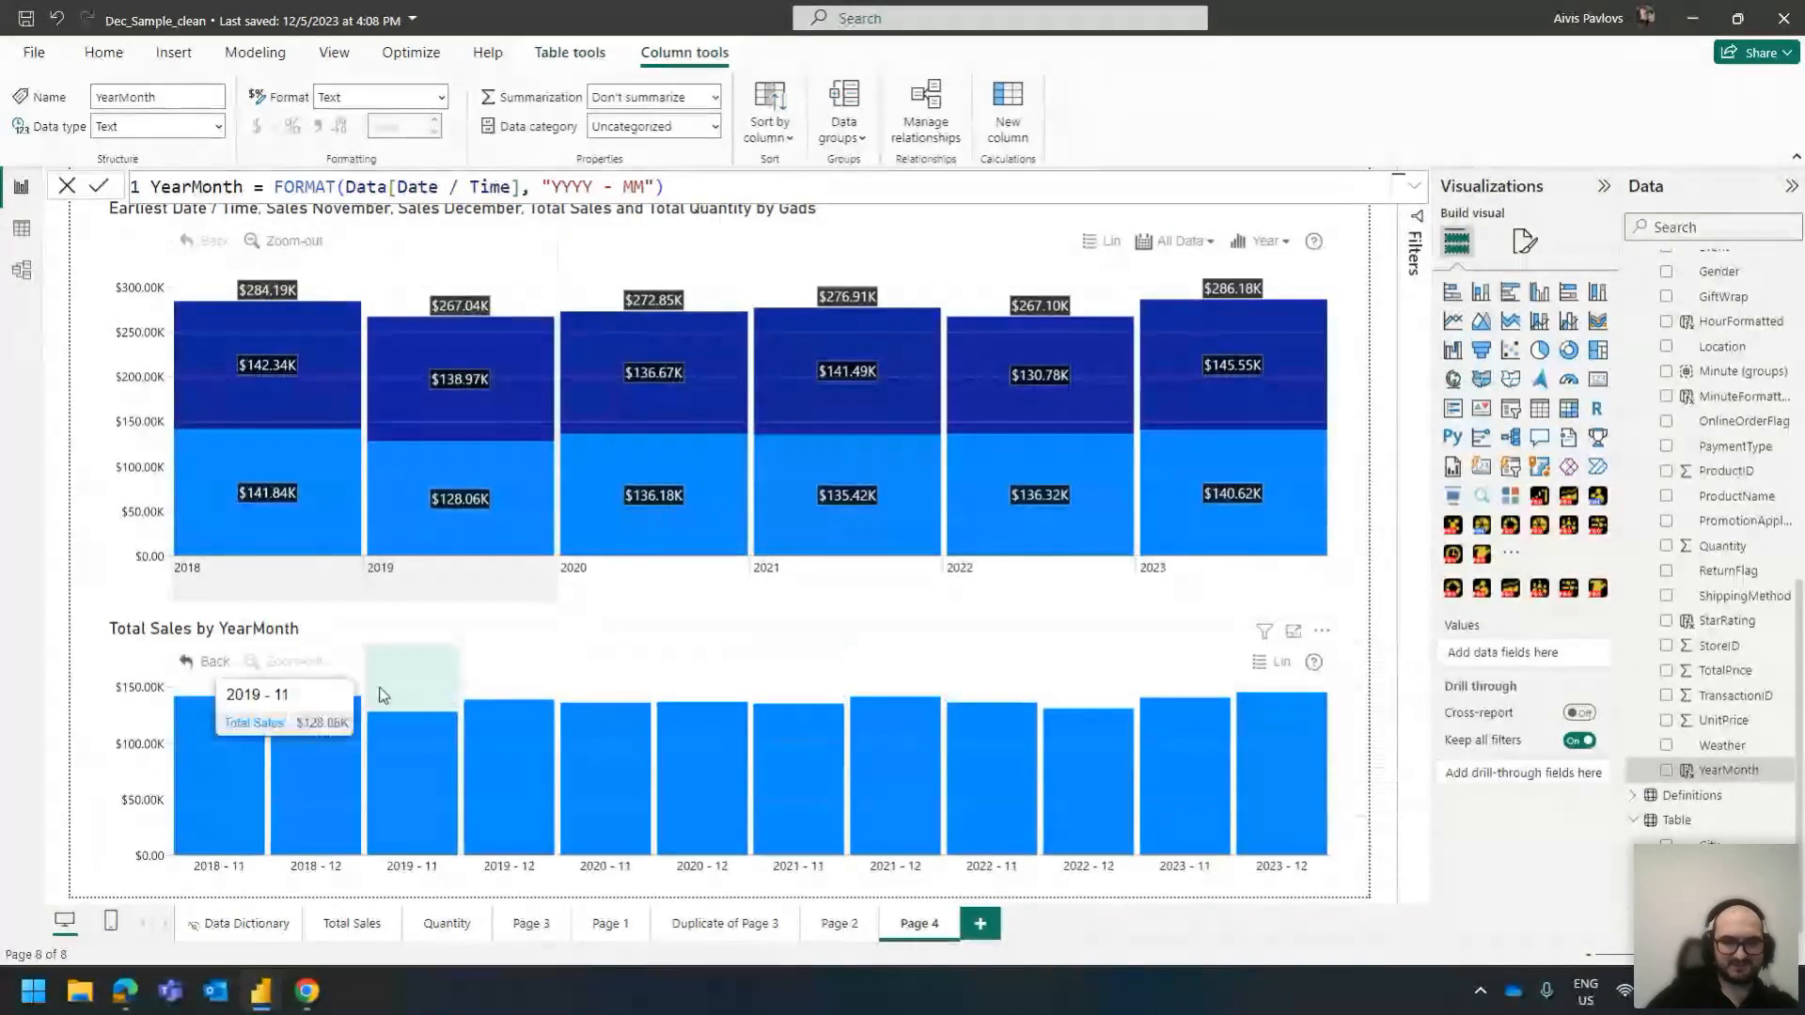
click(104, 619)
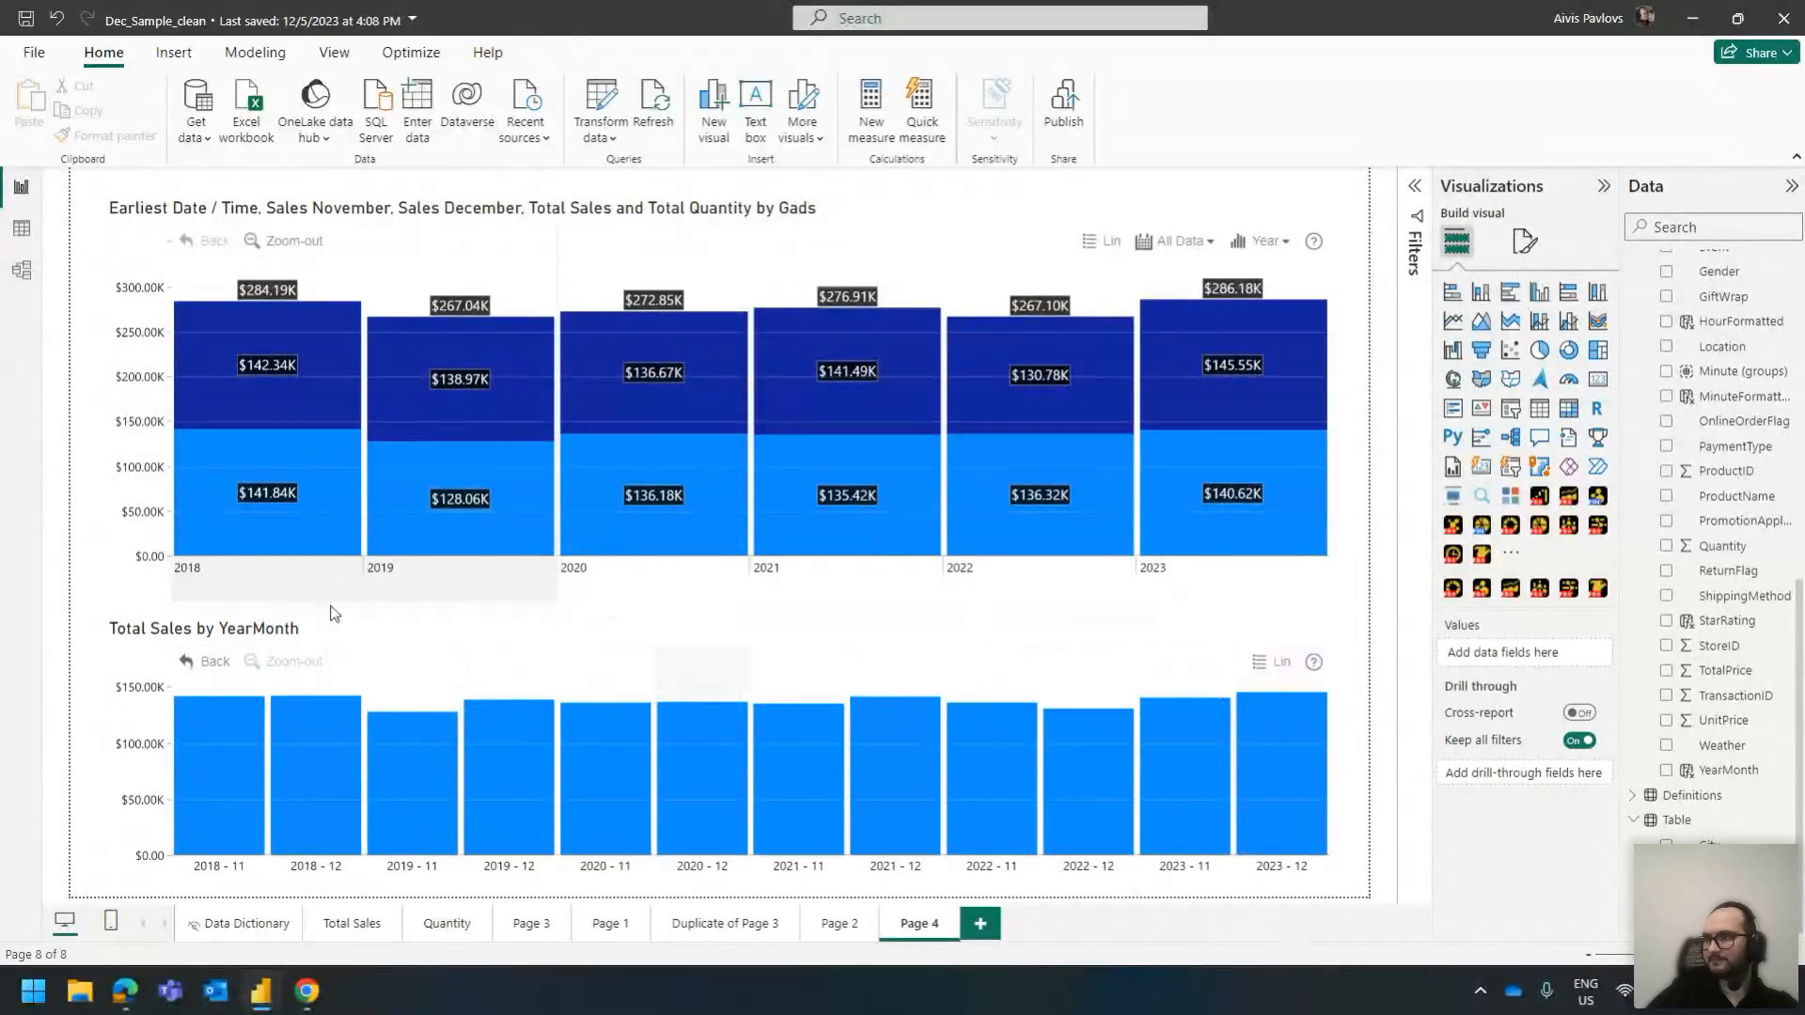
click(220, 624)
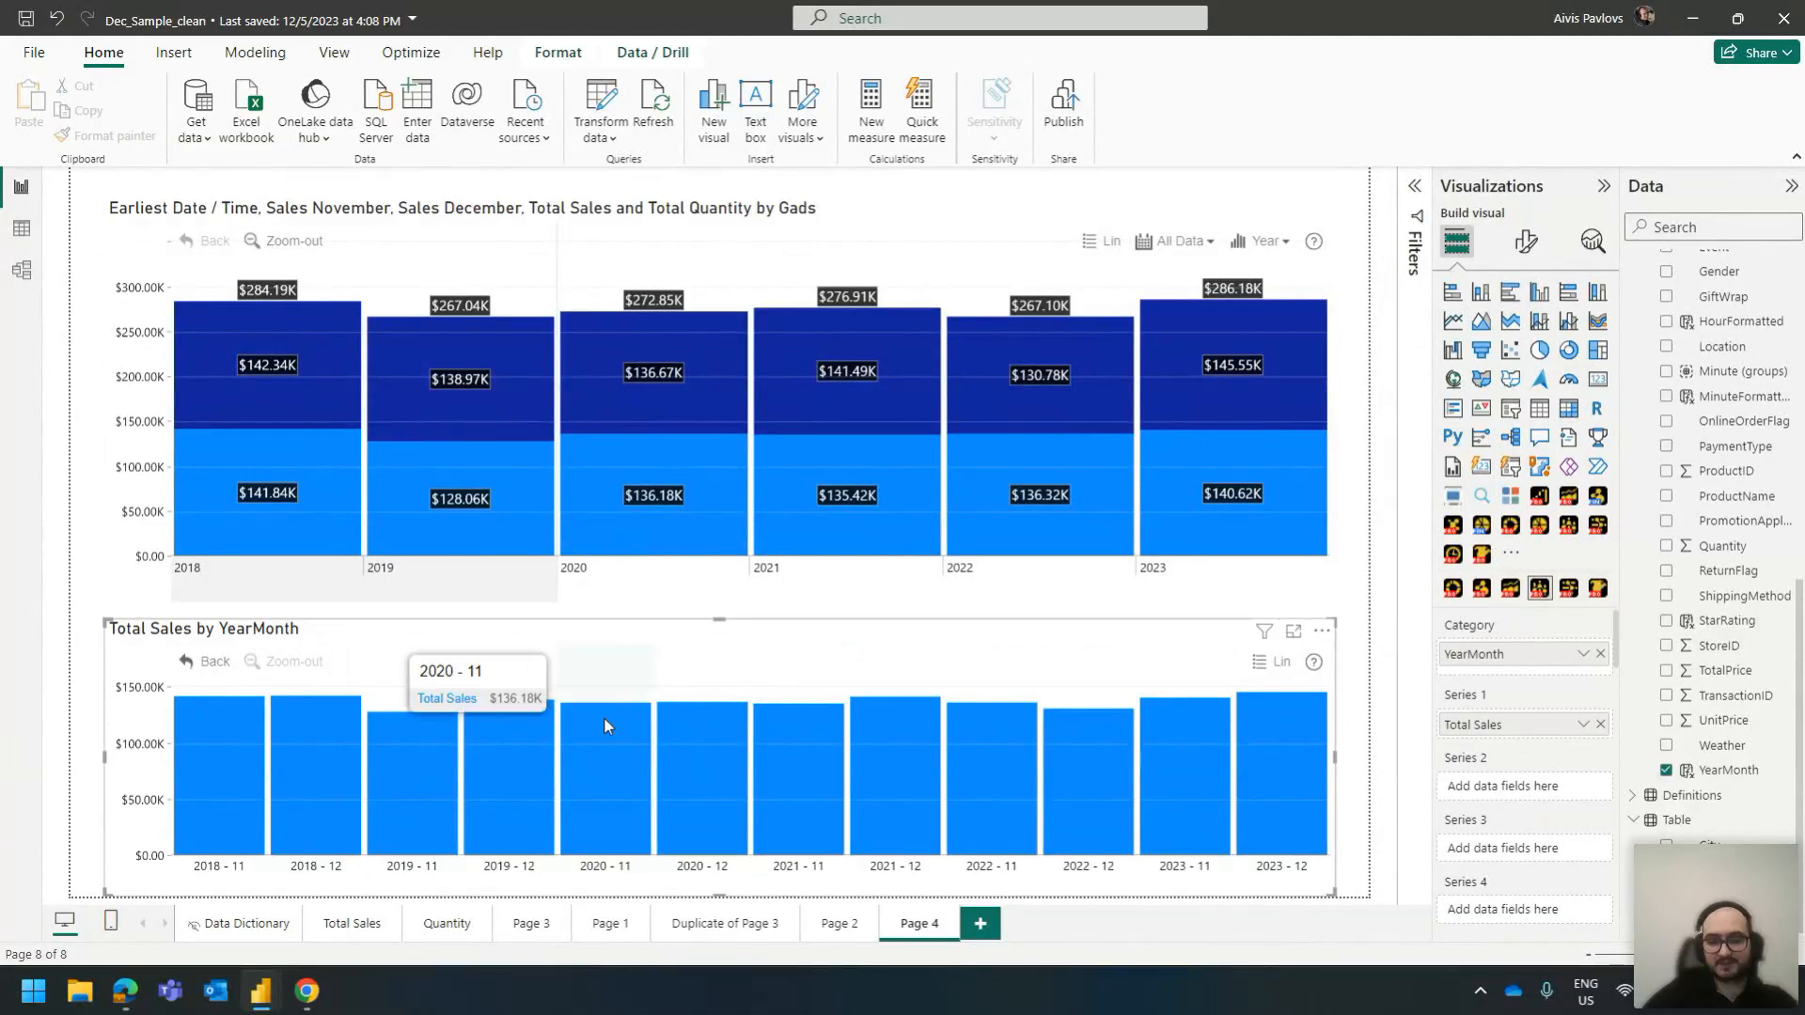
Review the visuals on Page 1, the Quantity and Total Sales pages, and the column descriptions on the Data Dictionary page
click(607, 908)
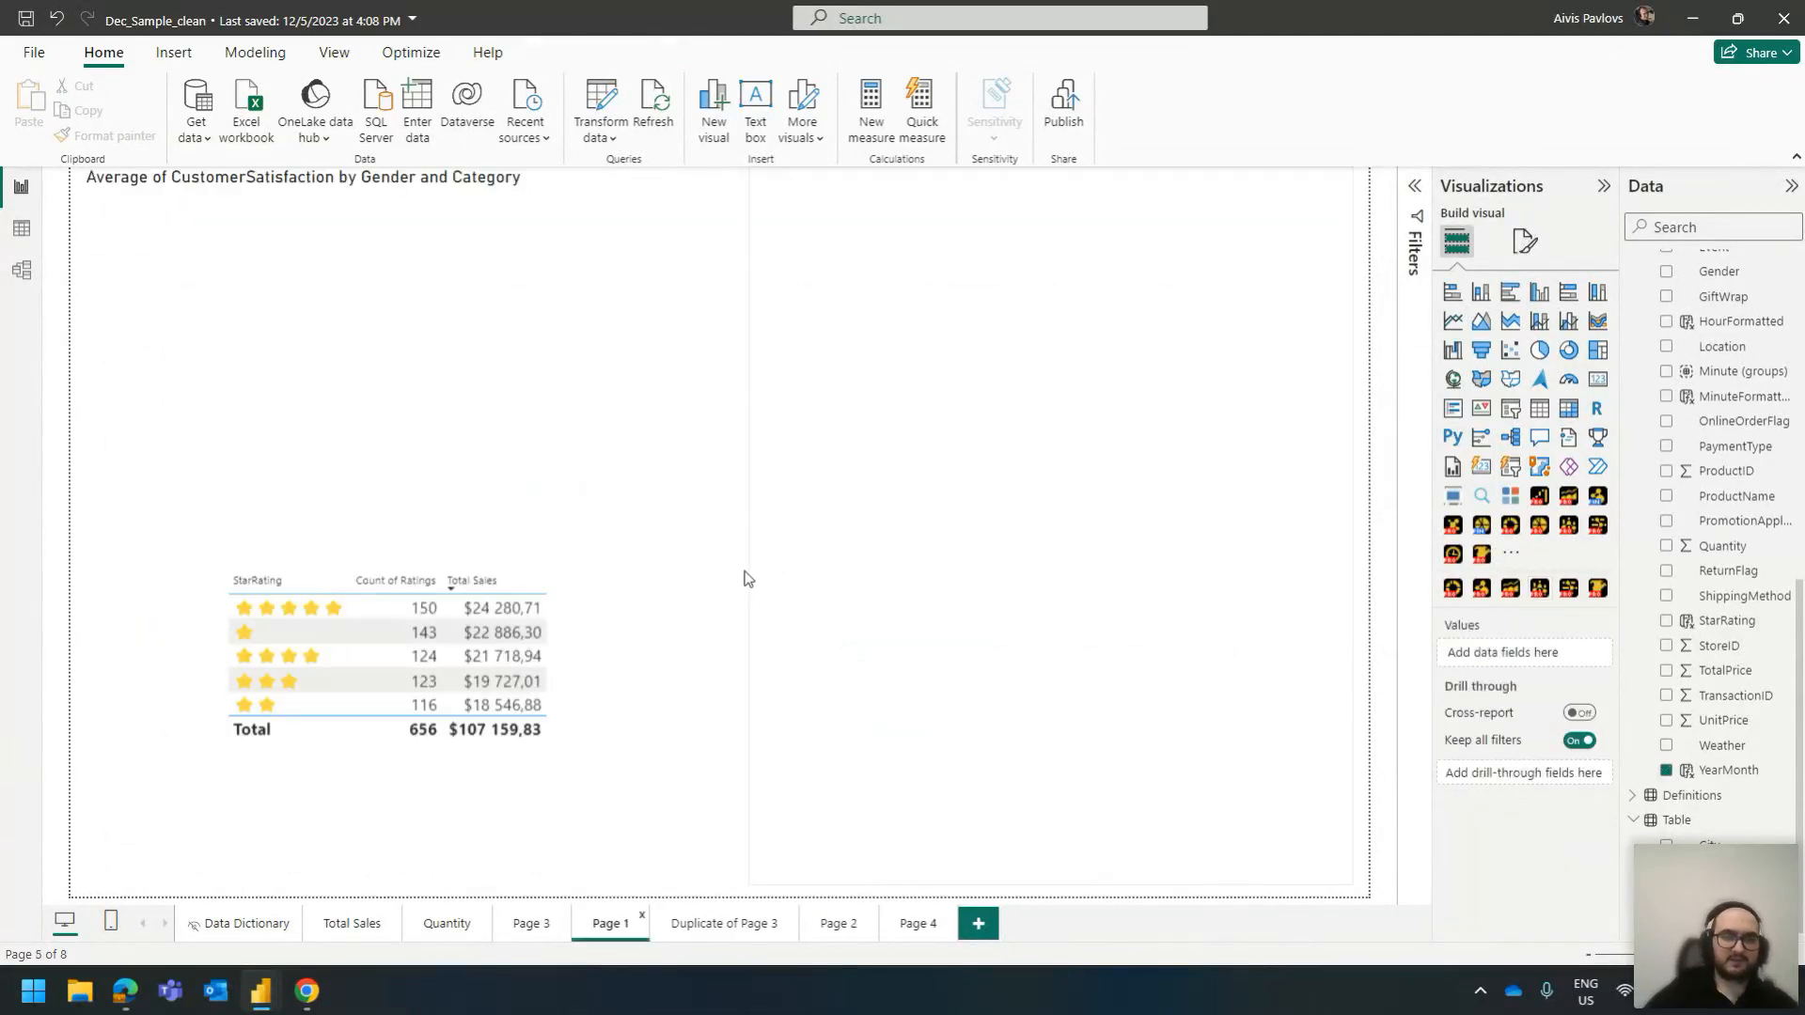
click(925, 432)
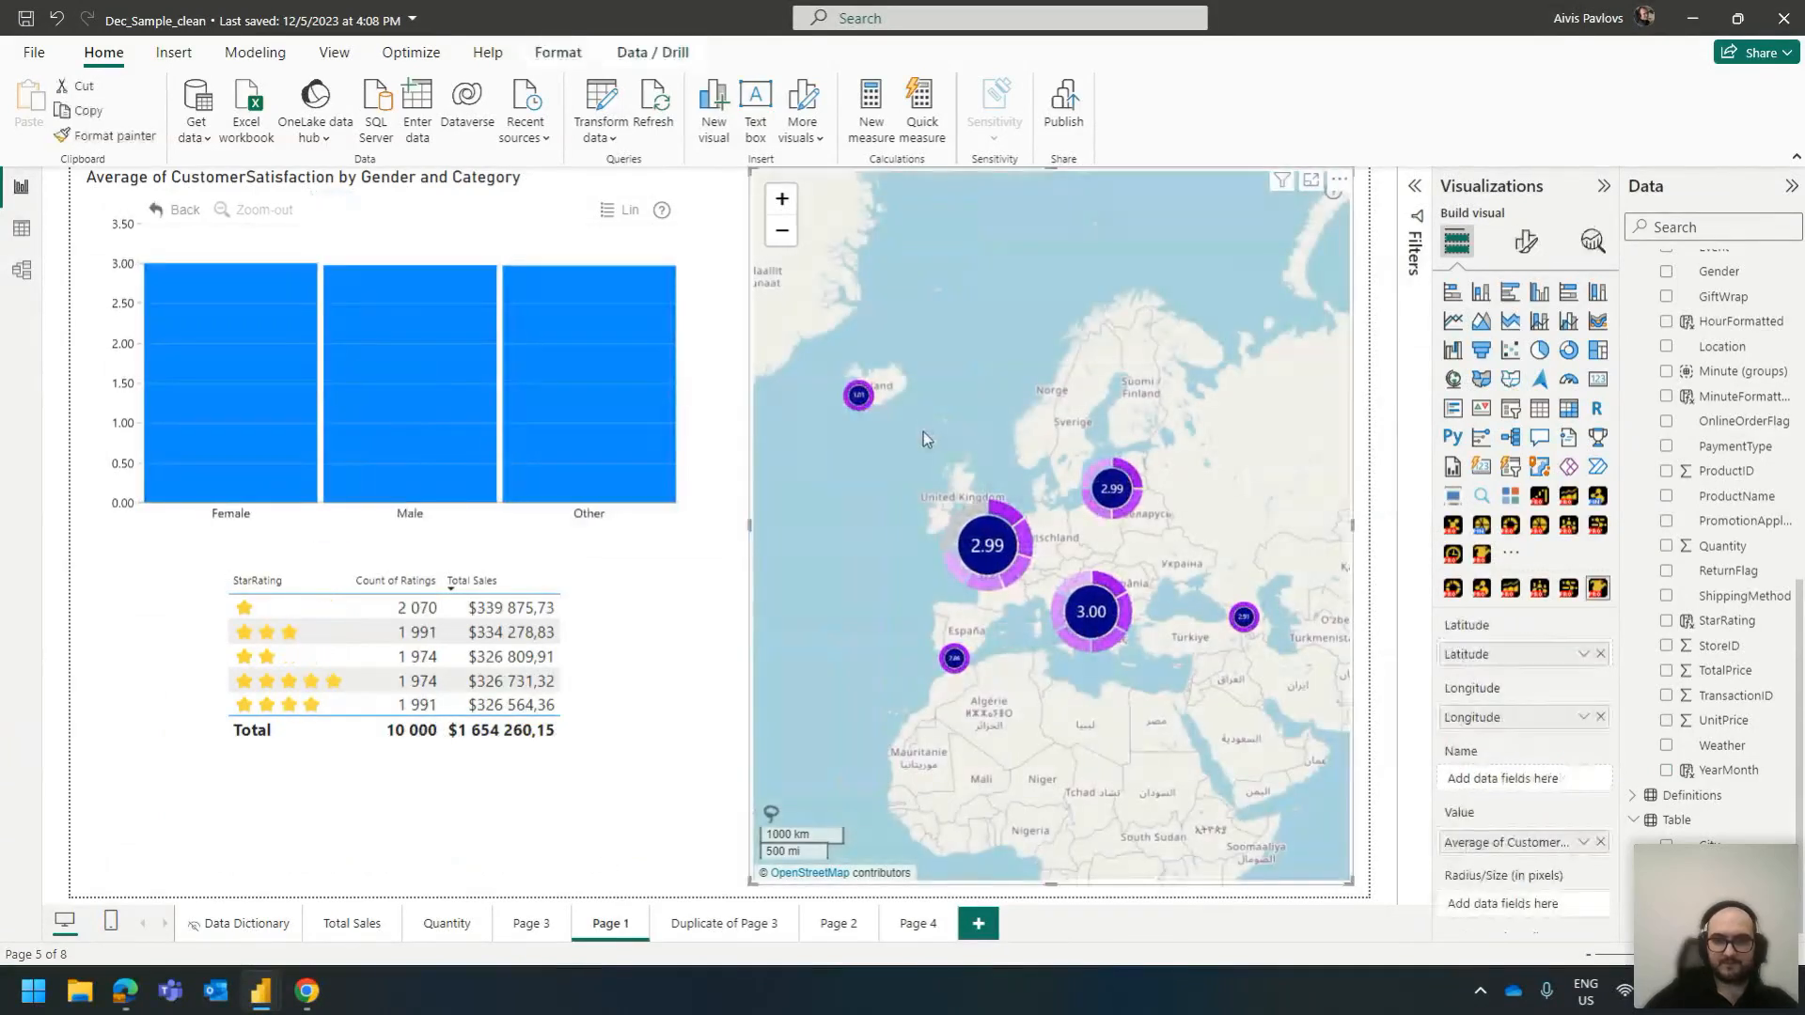
click(461, 923)
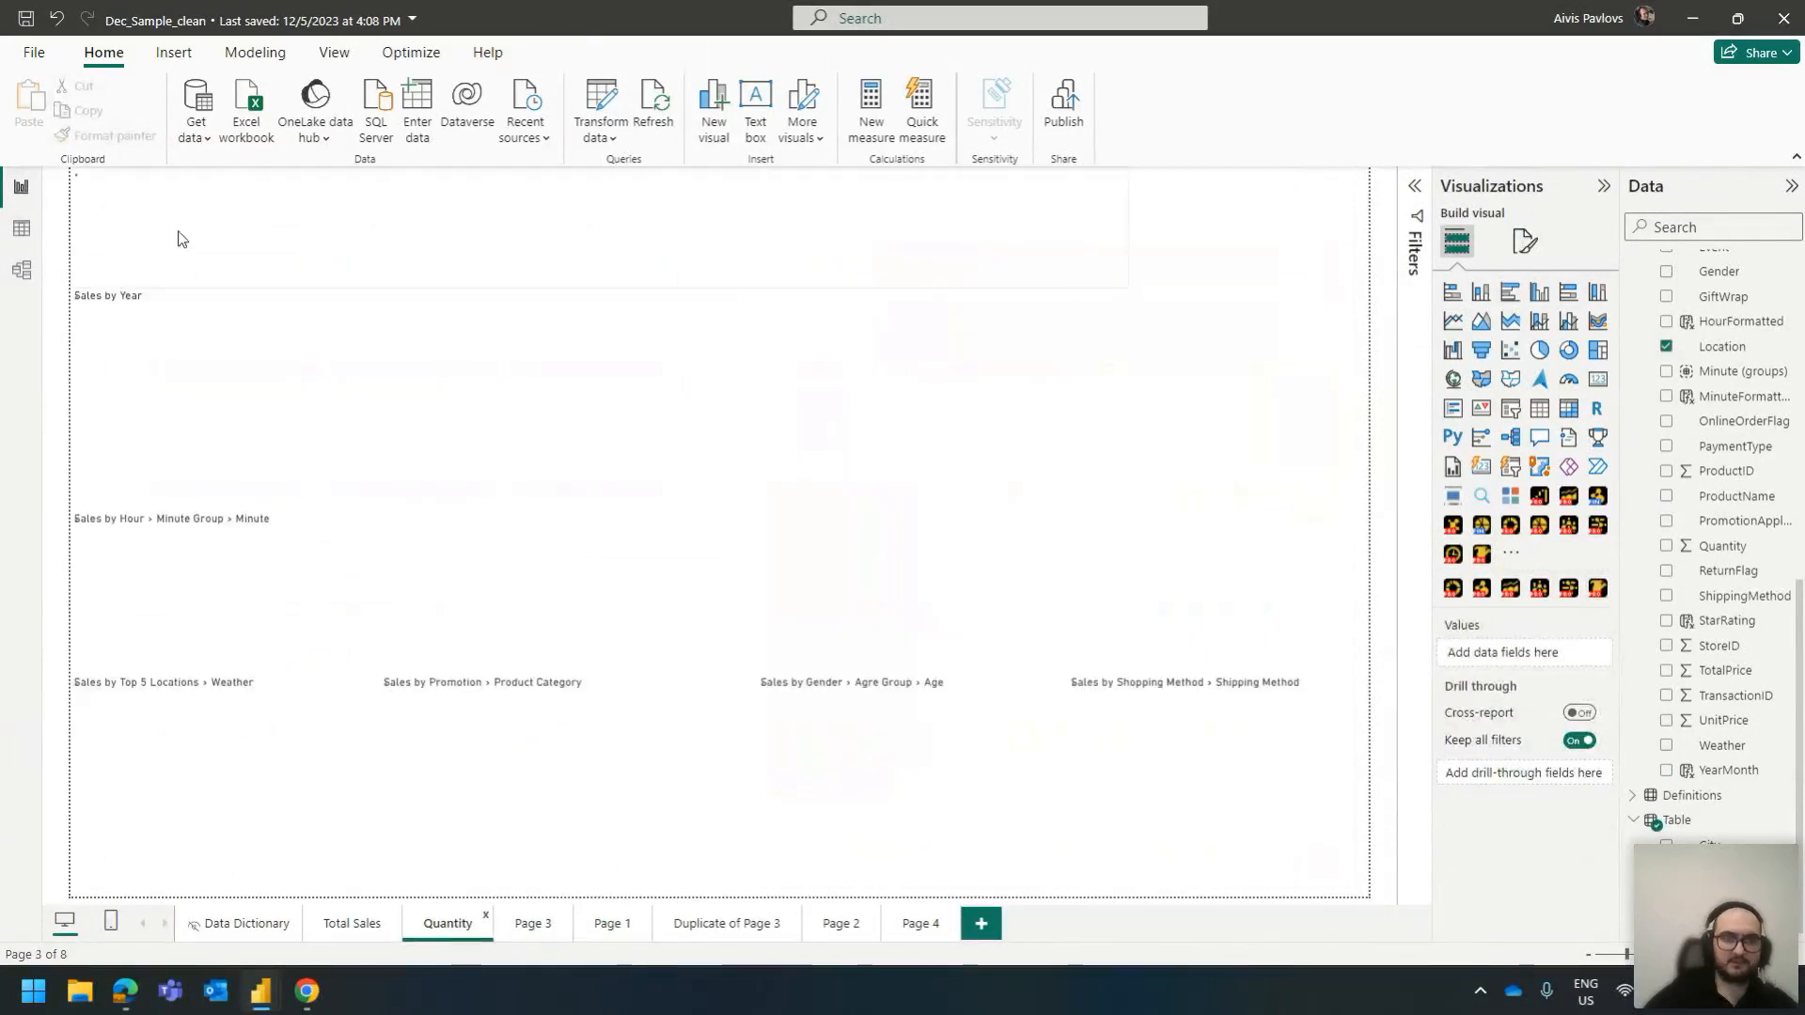
click(350, 923)
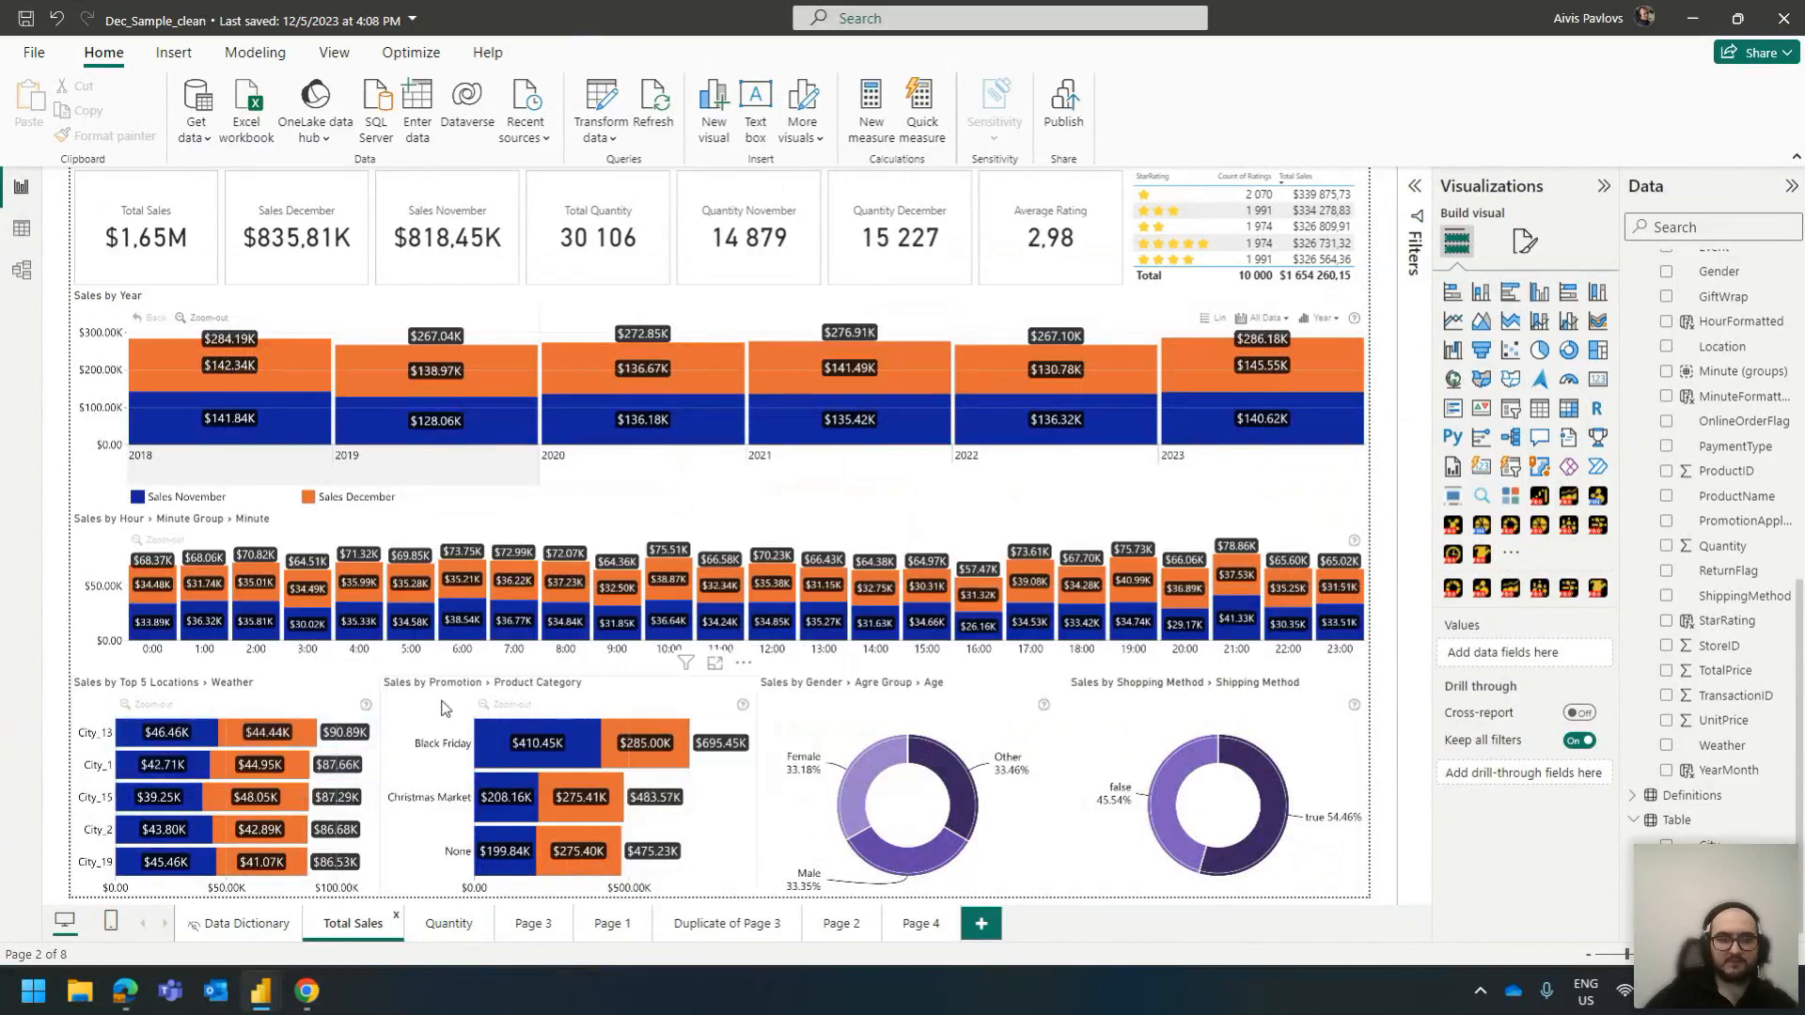
click(254, 923)
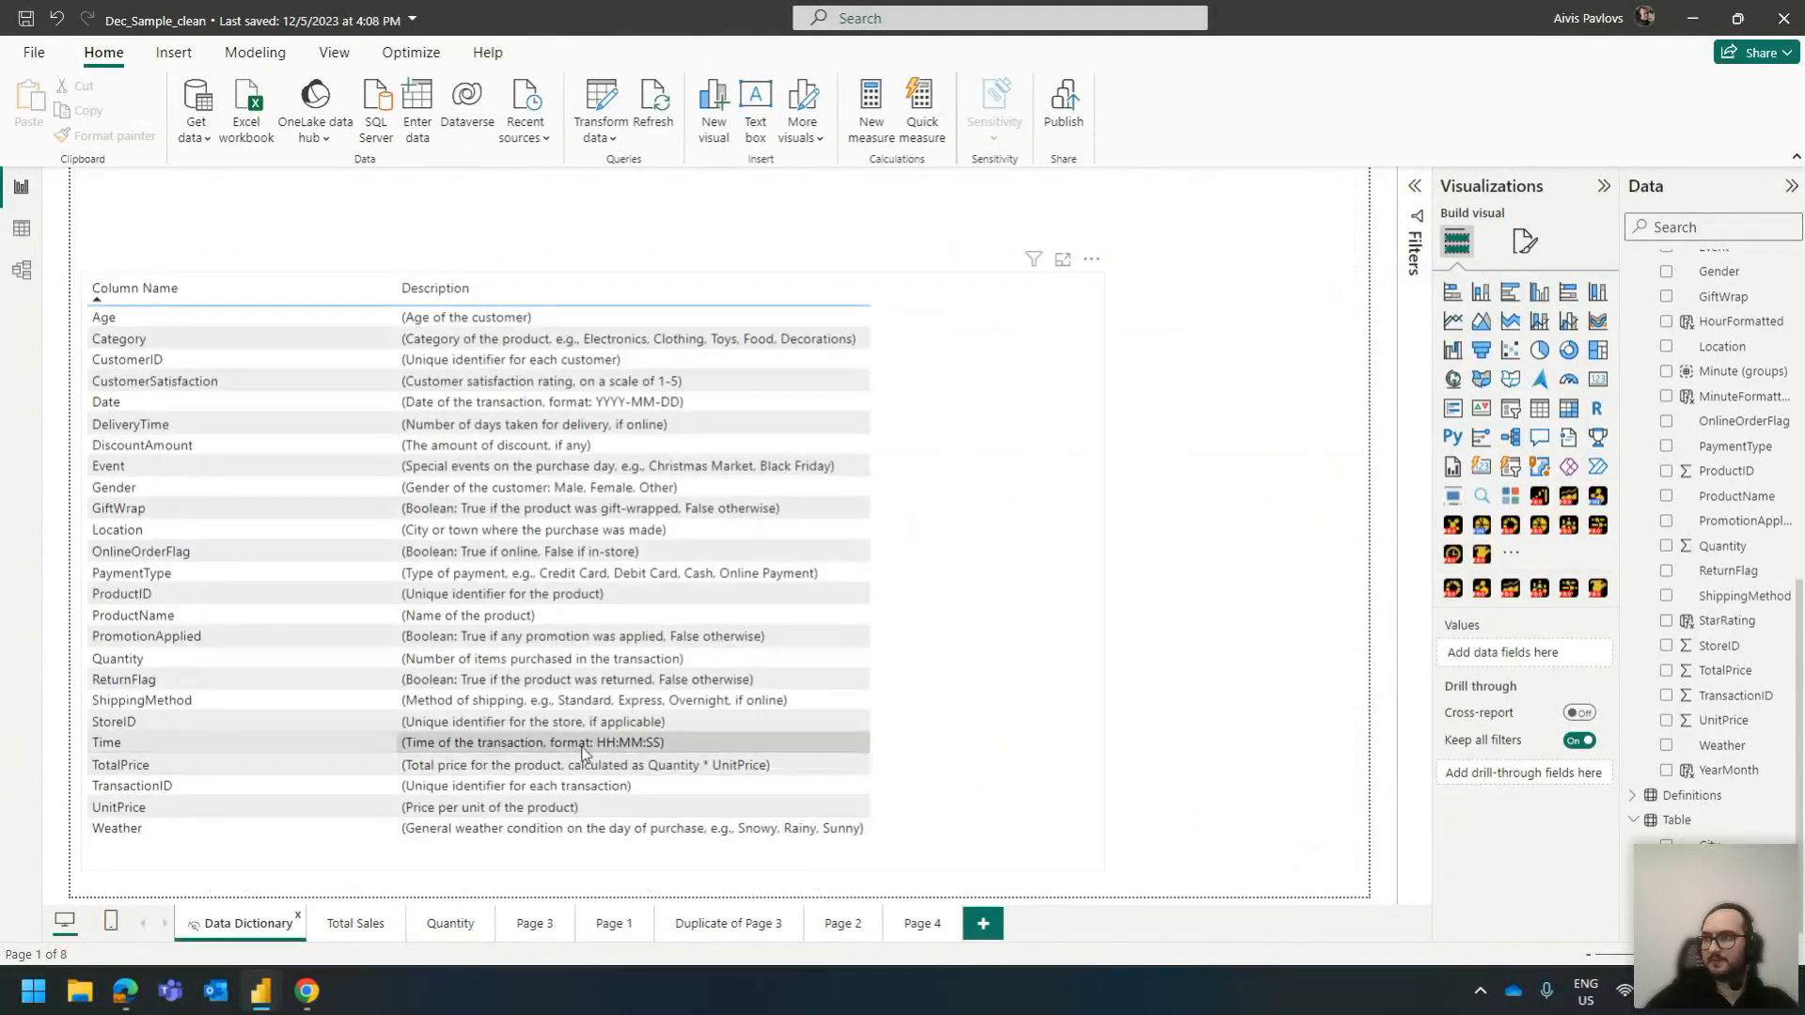
click(946, 324)
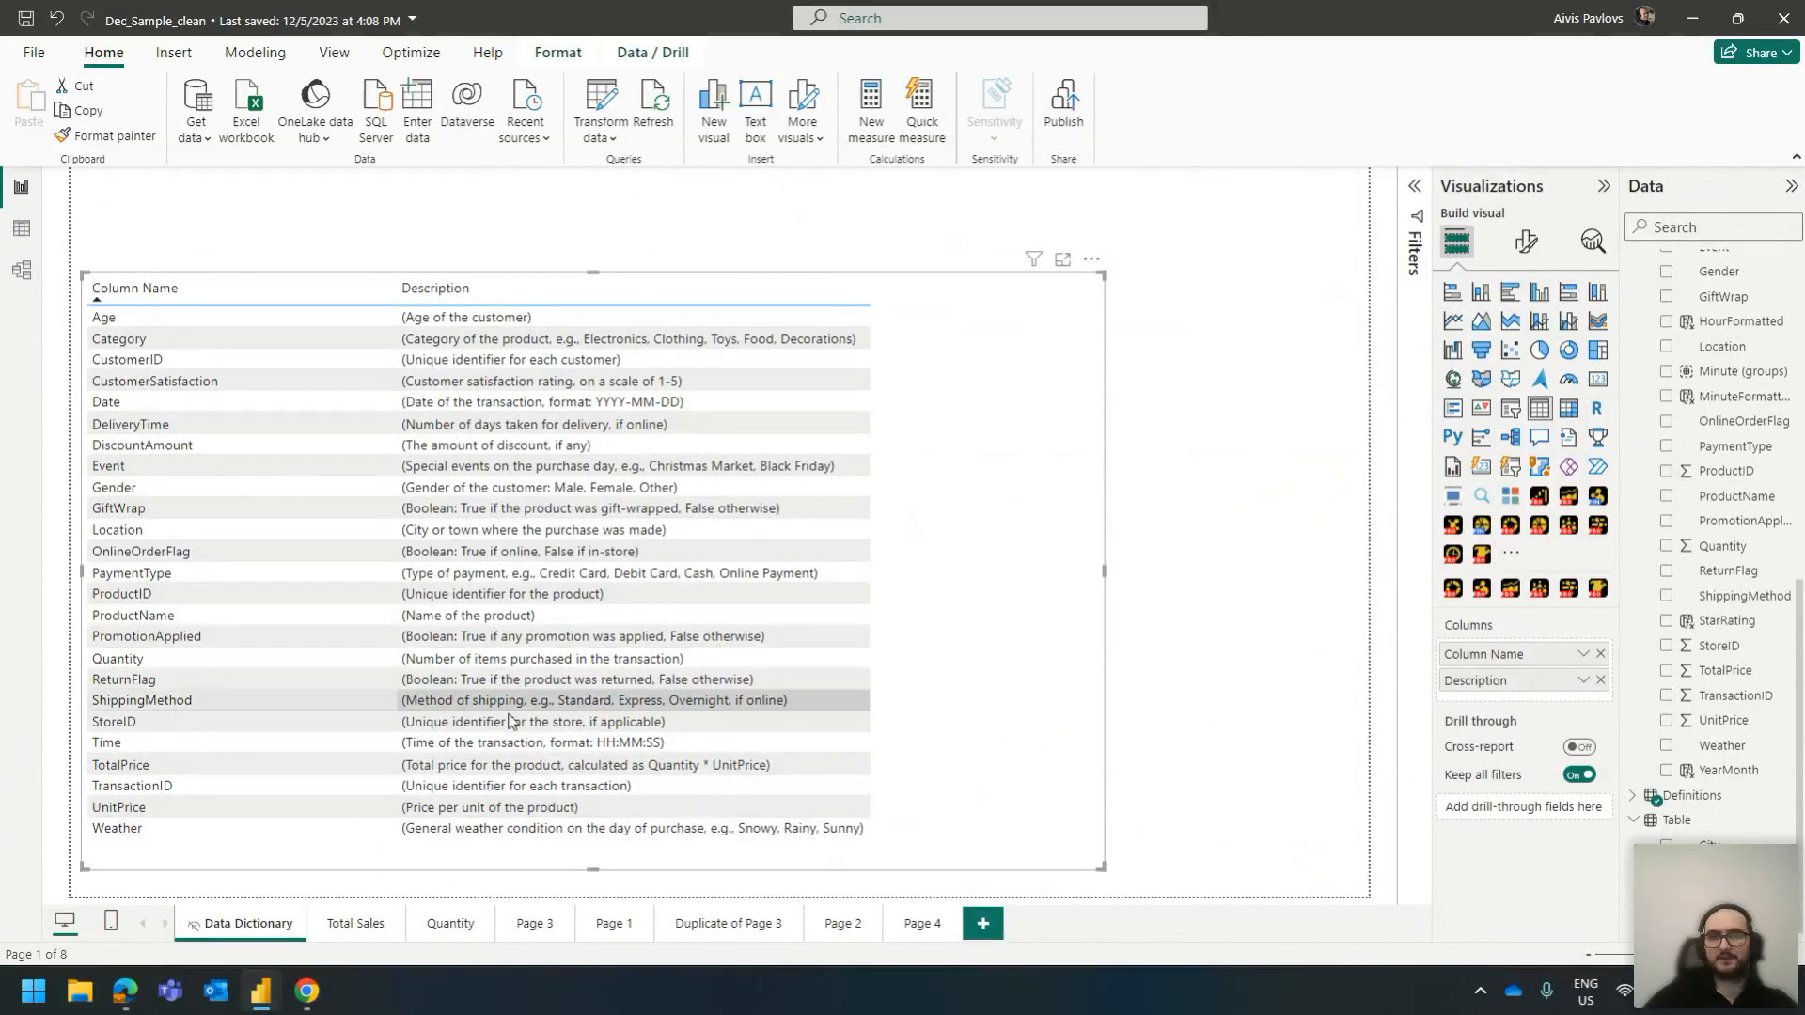
Inspect the rows of the Definitions table in table view and return to the report view
click(18, 238)
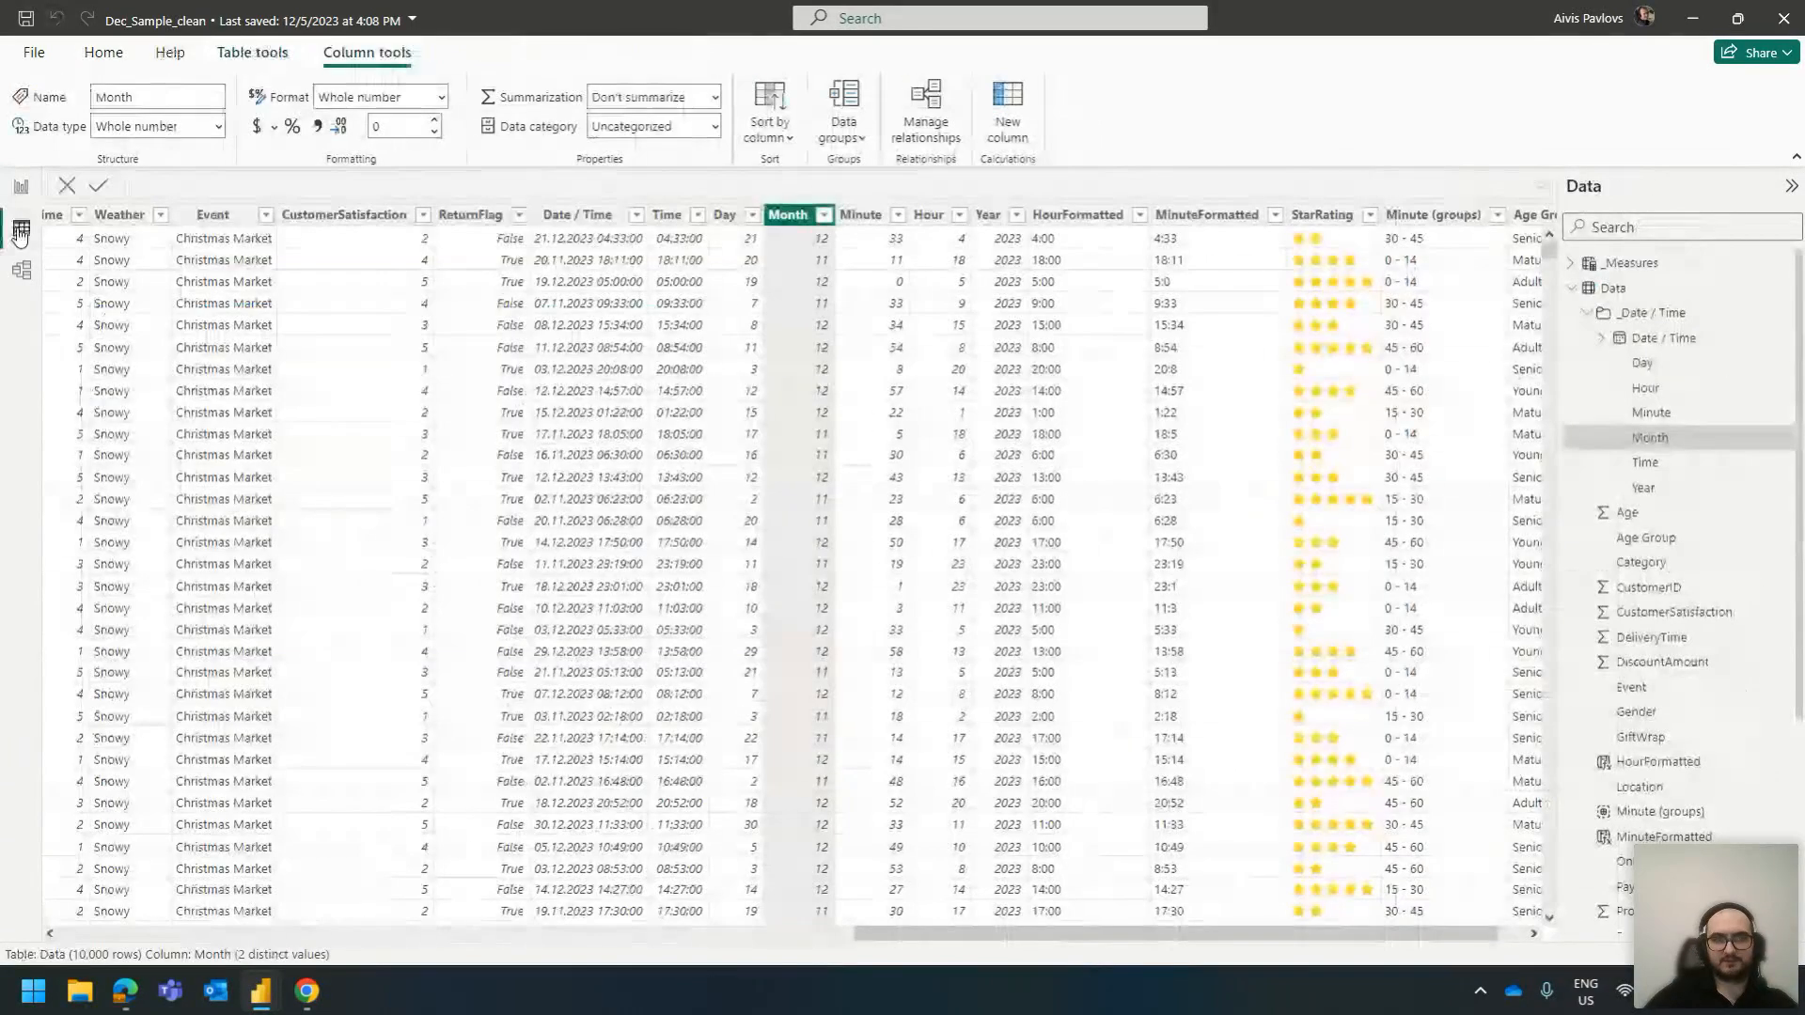
click(1611, 287)
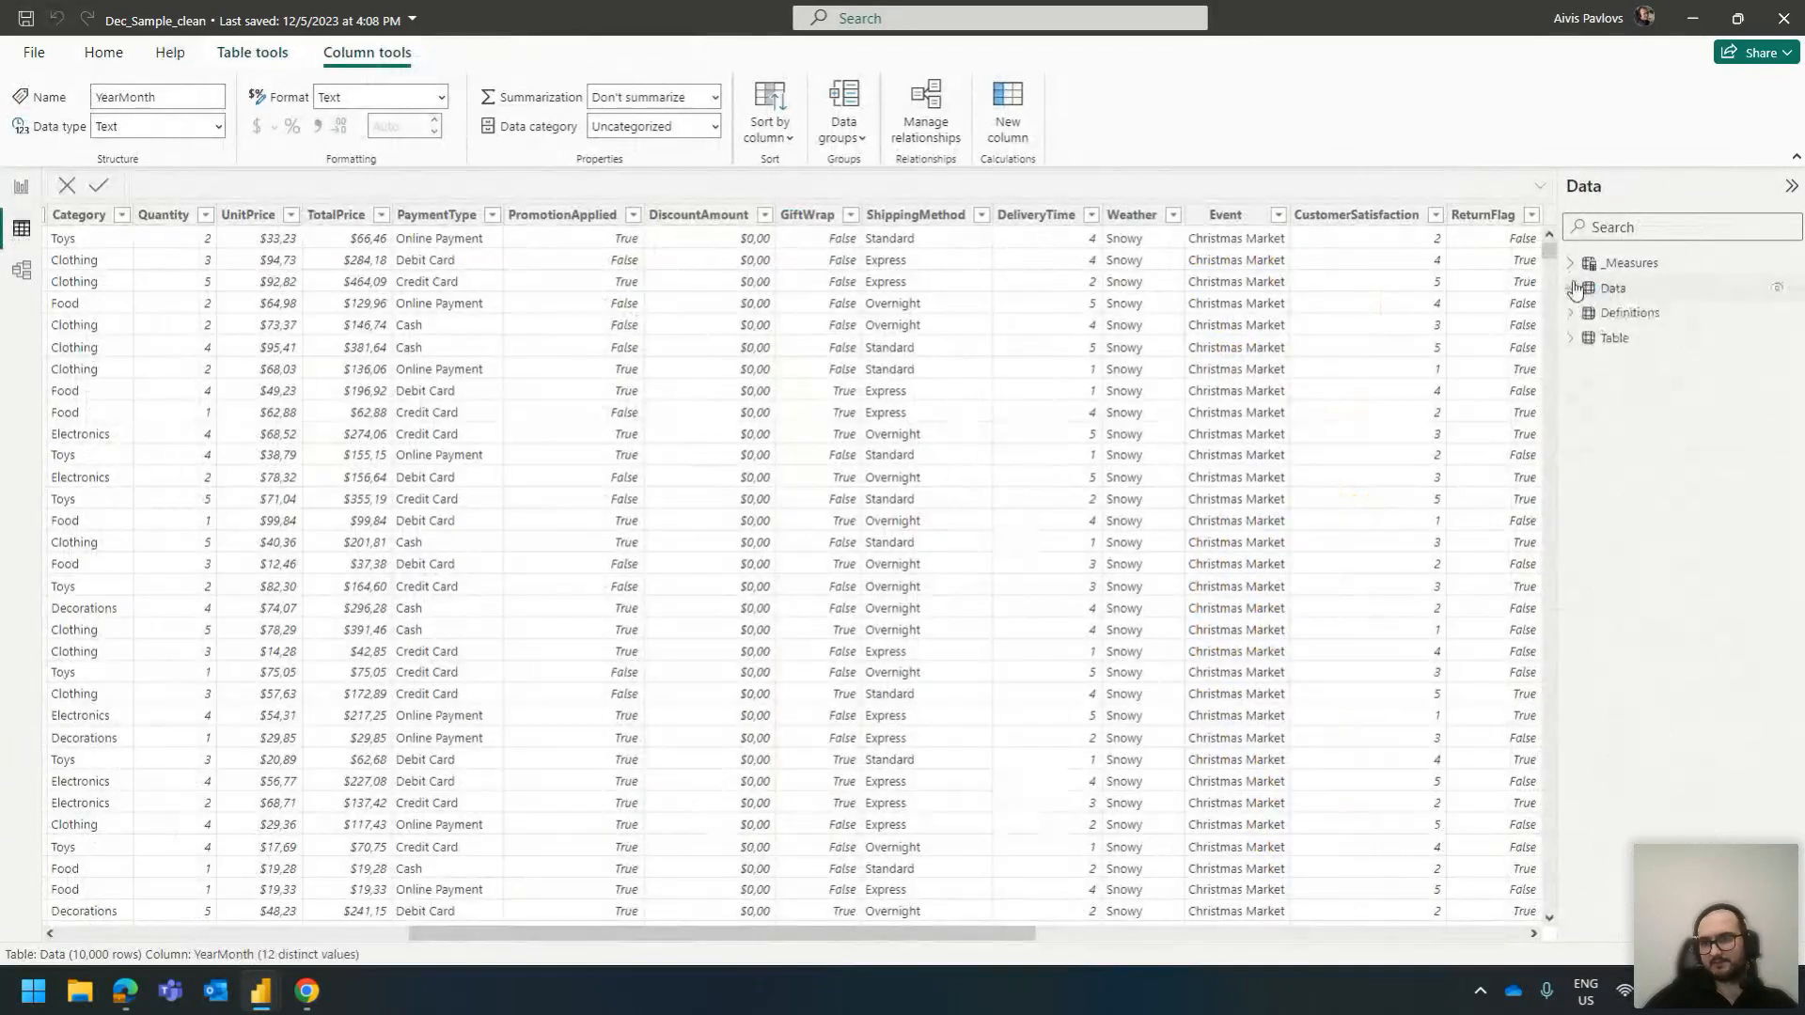
click(1629, 312)
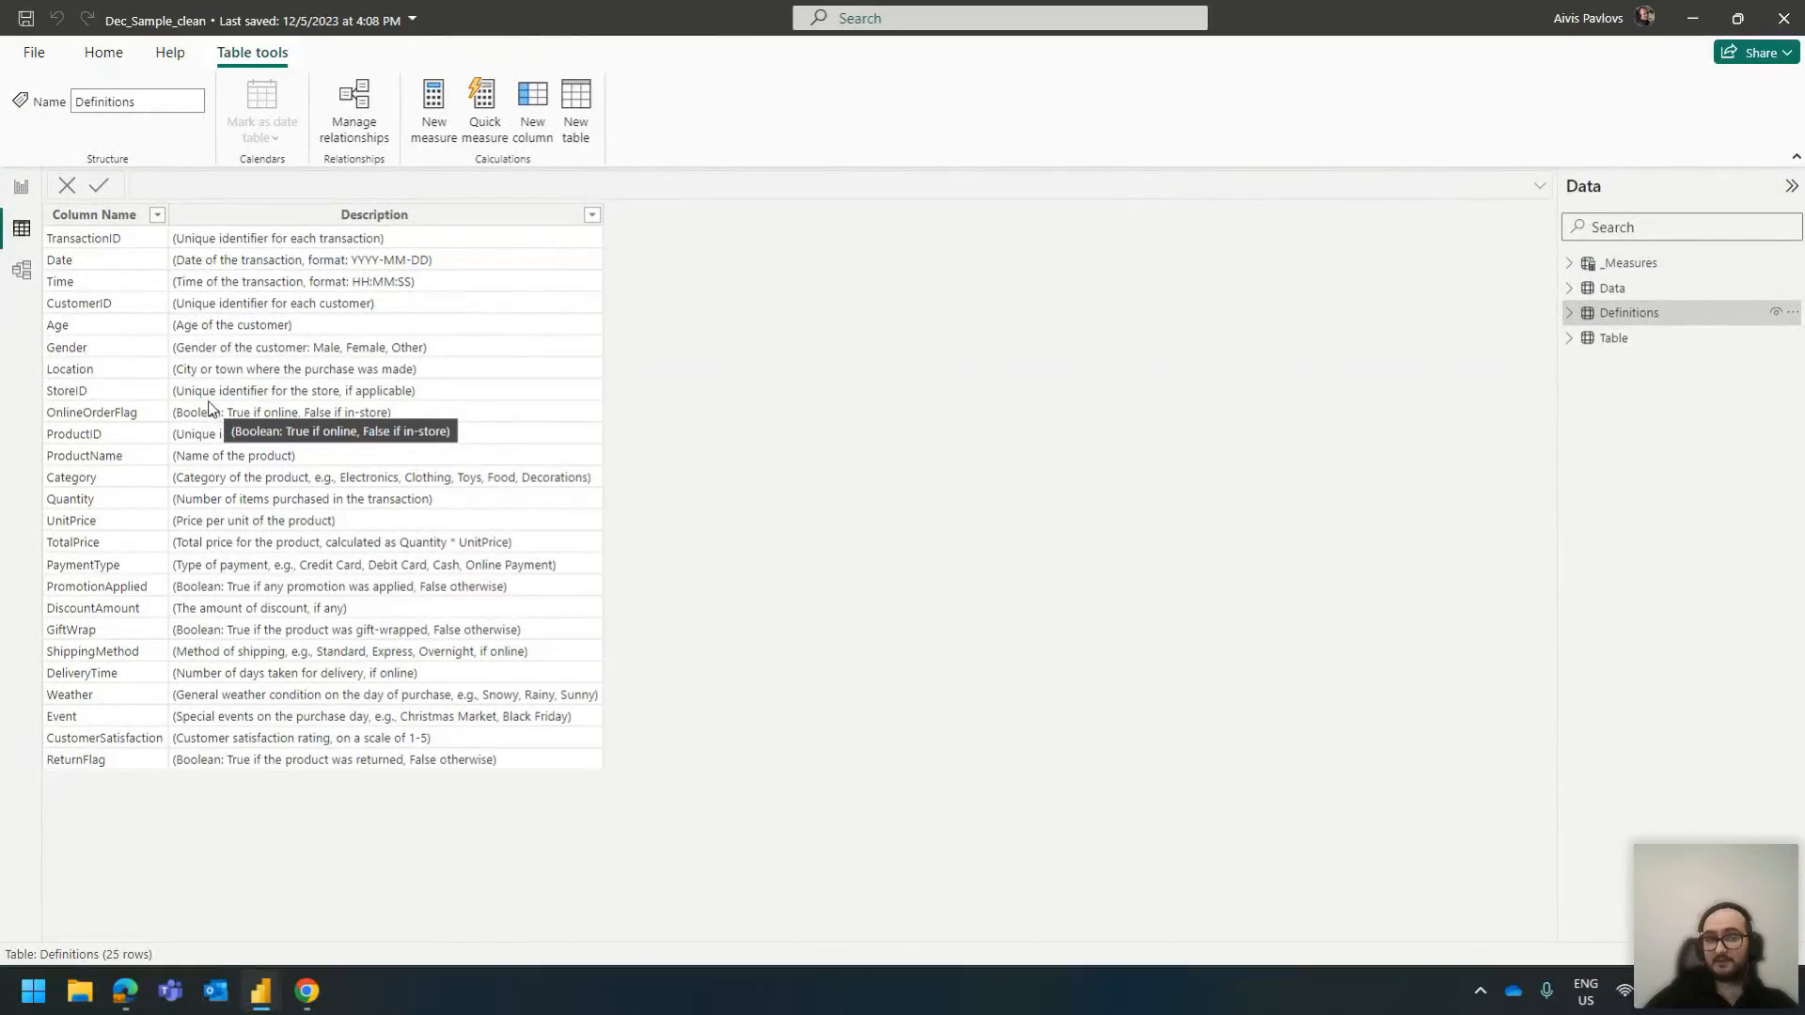
click(21, 188)
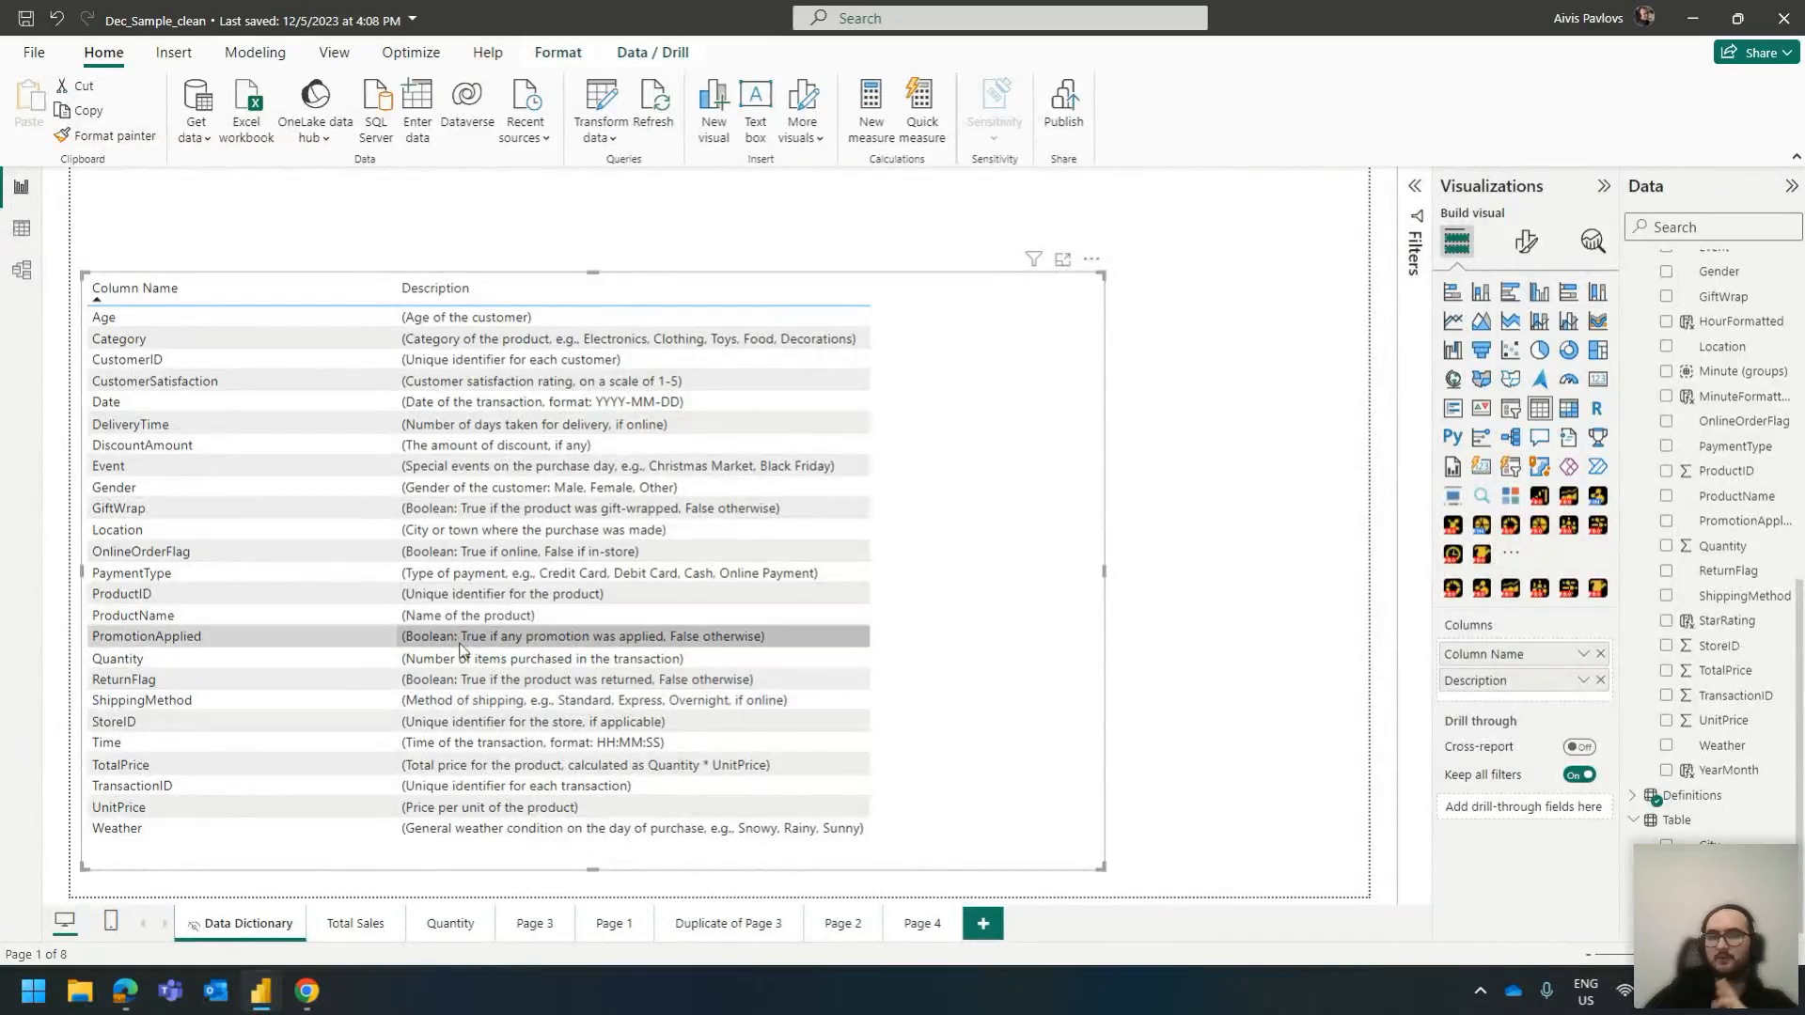
Move the Data Dictionary page to the end of the report's pages, after Page 4
scroll(1726, 532, up, 5)
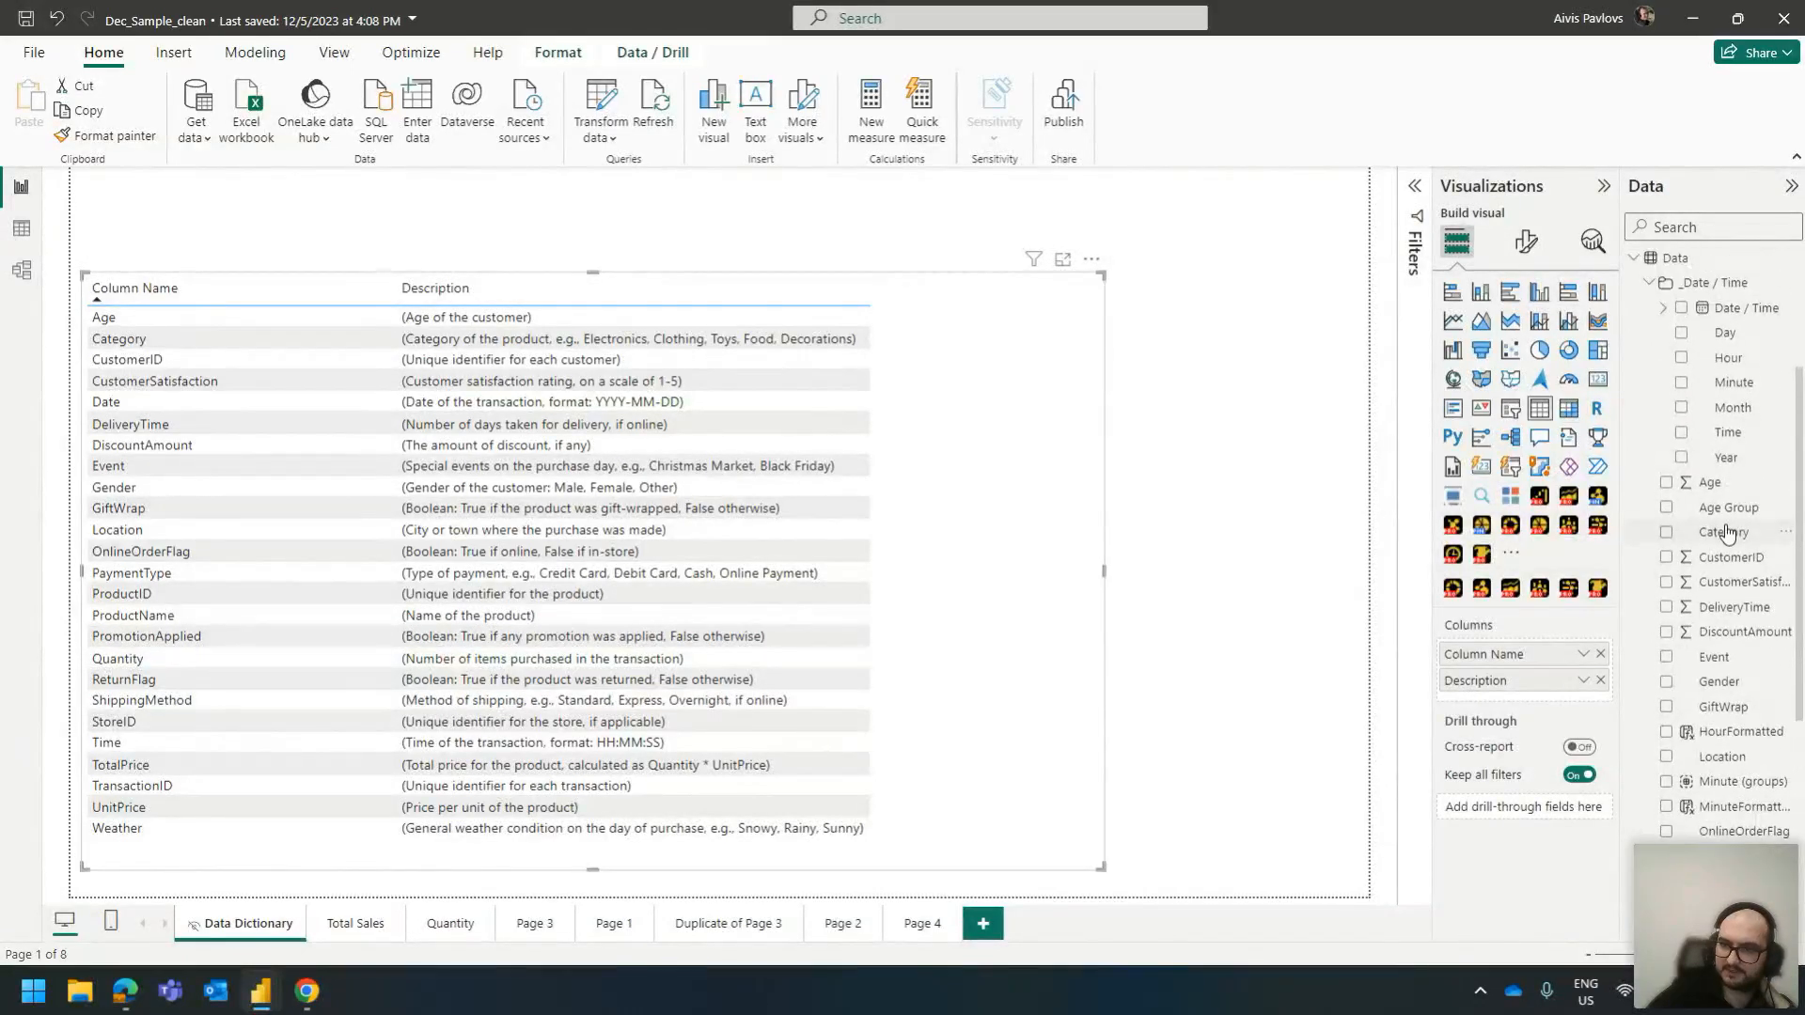
click(1735, 536)
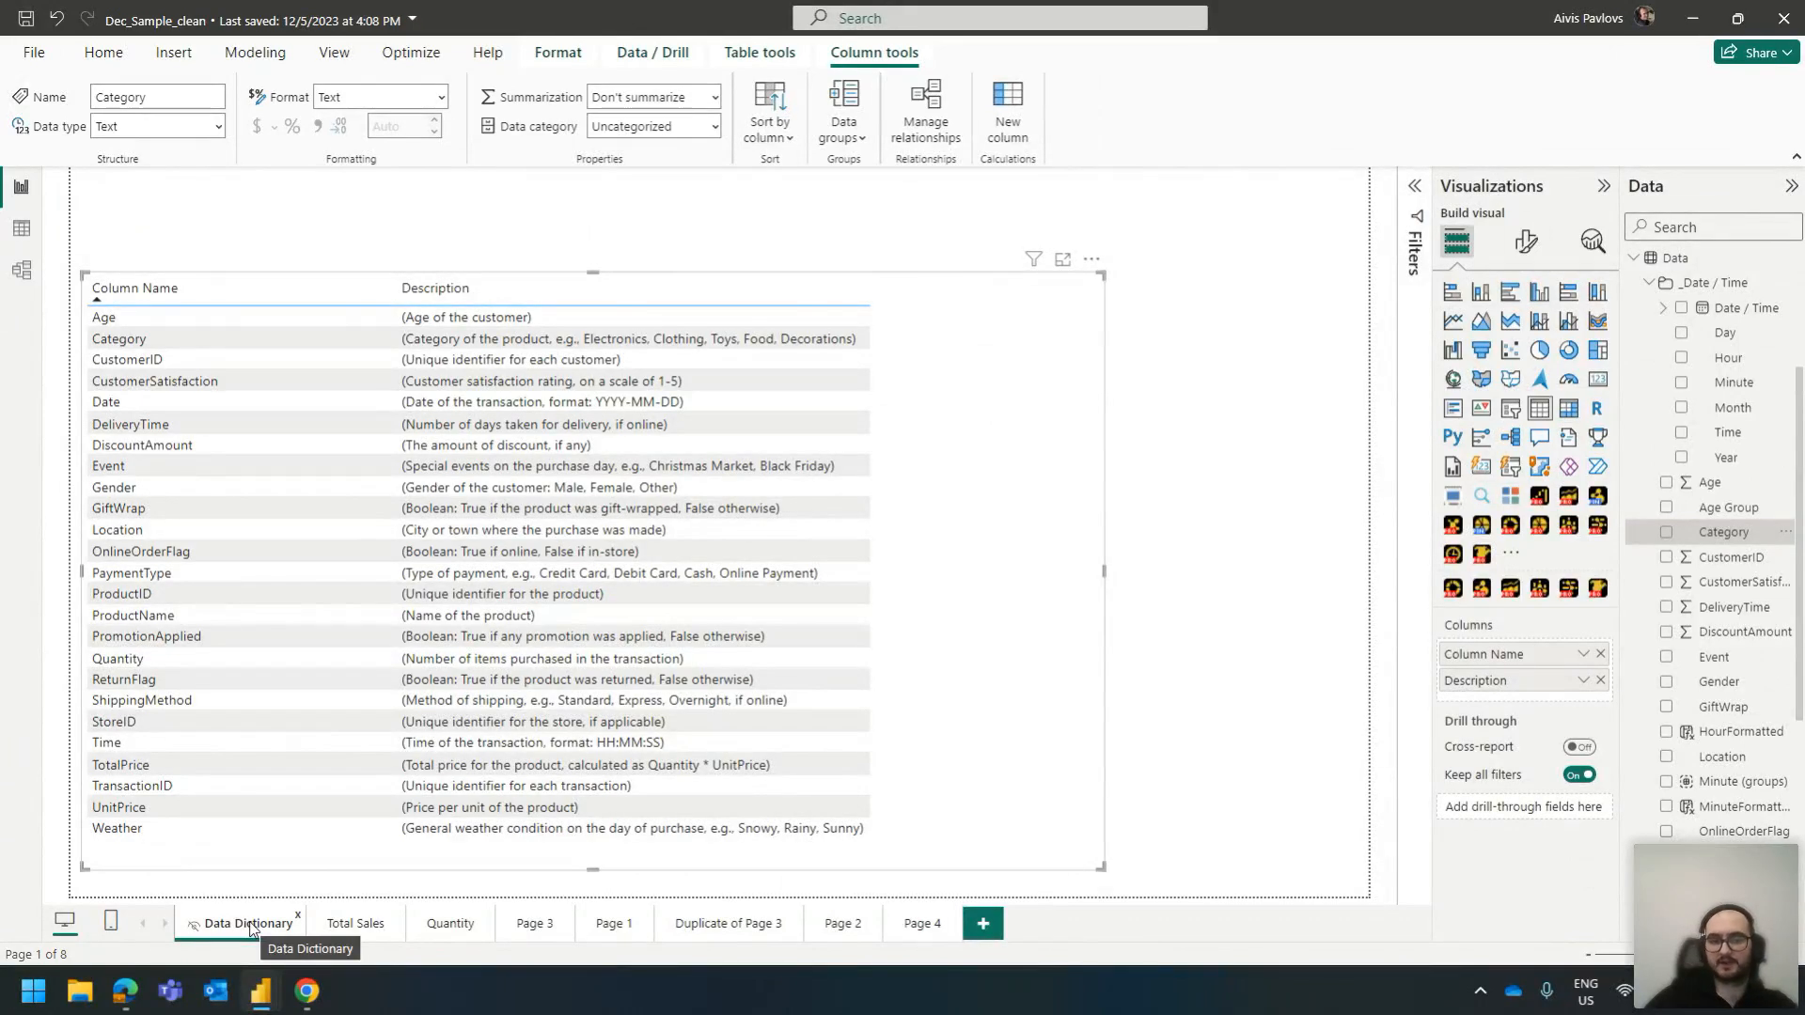
drag(252, 929, 853, 931)
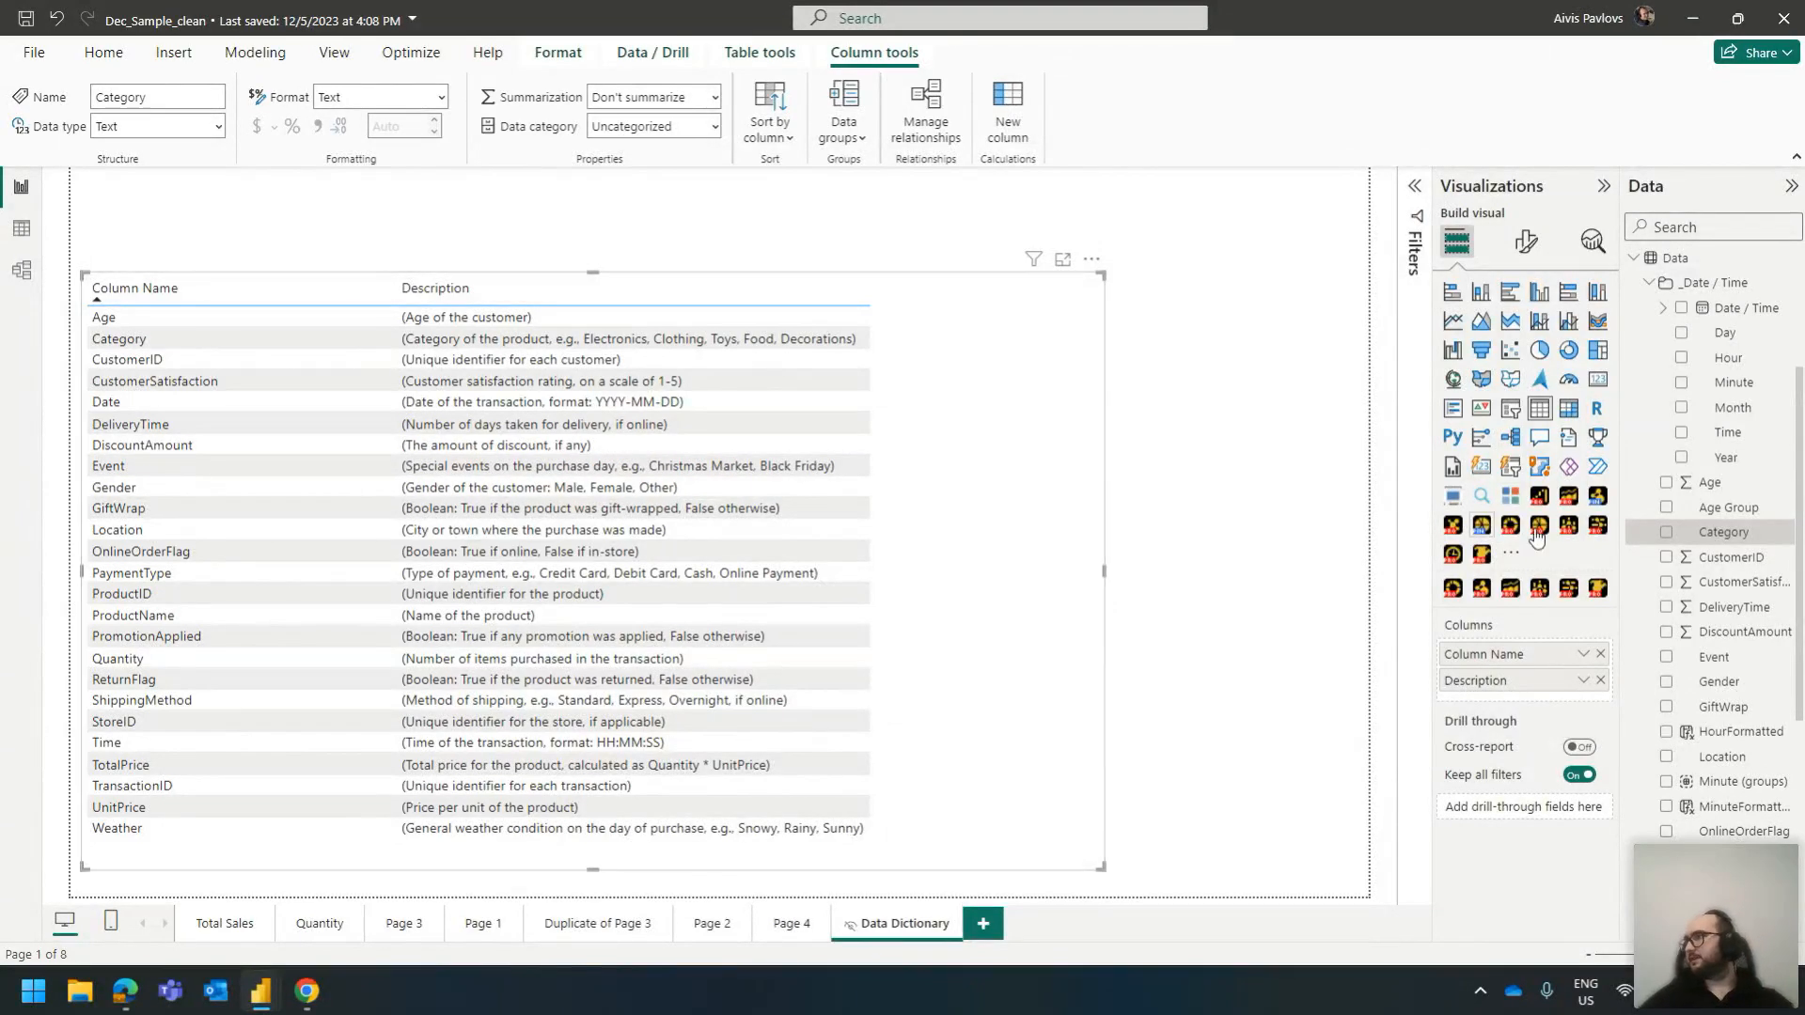
Open the details of the account signed in to the report program
key(alt+Tab)
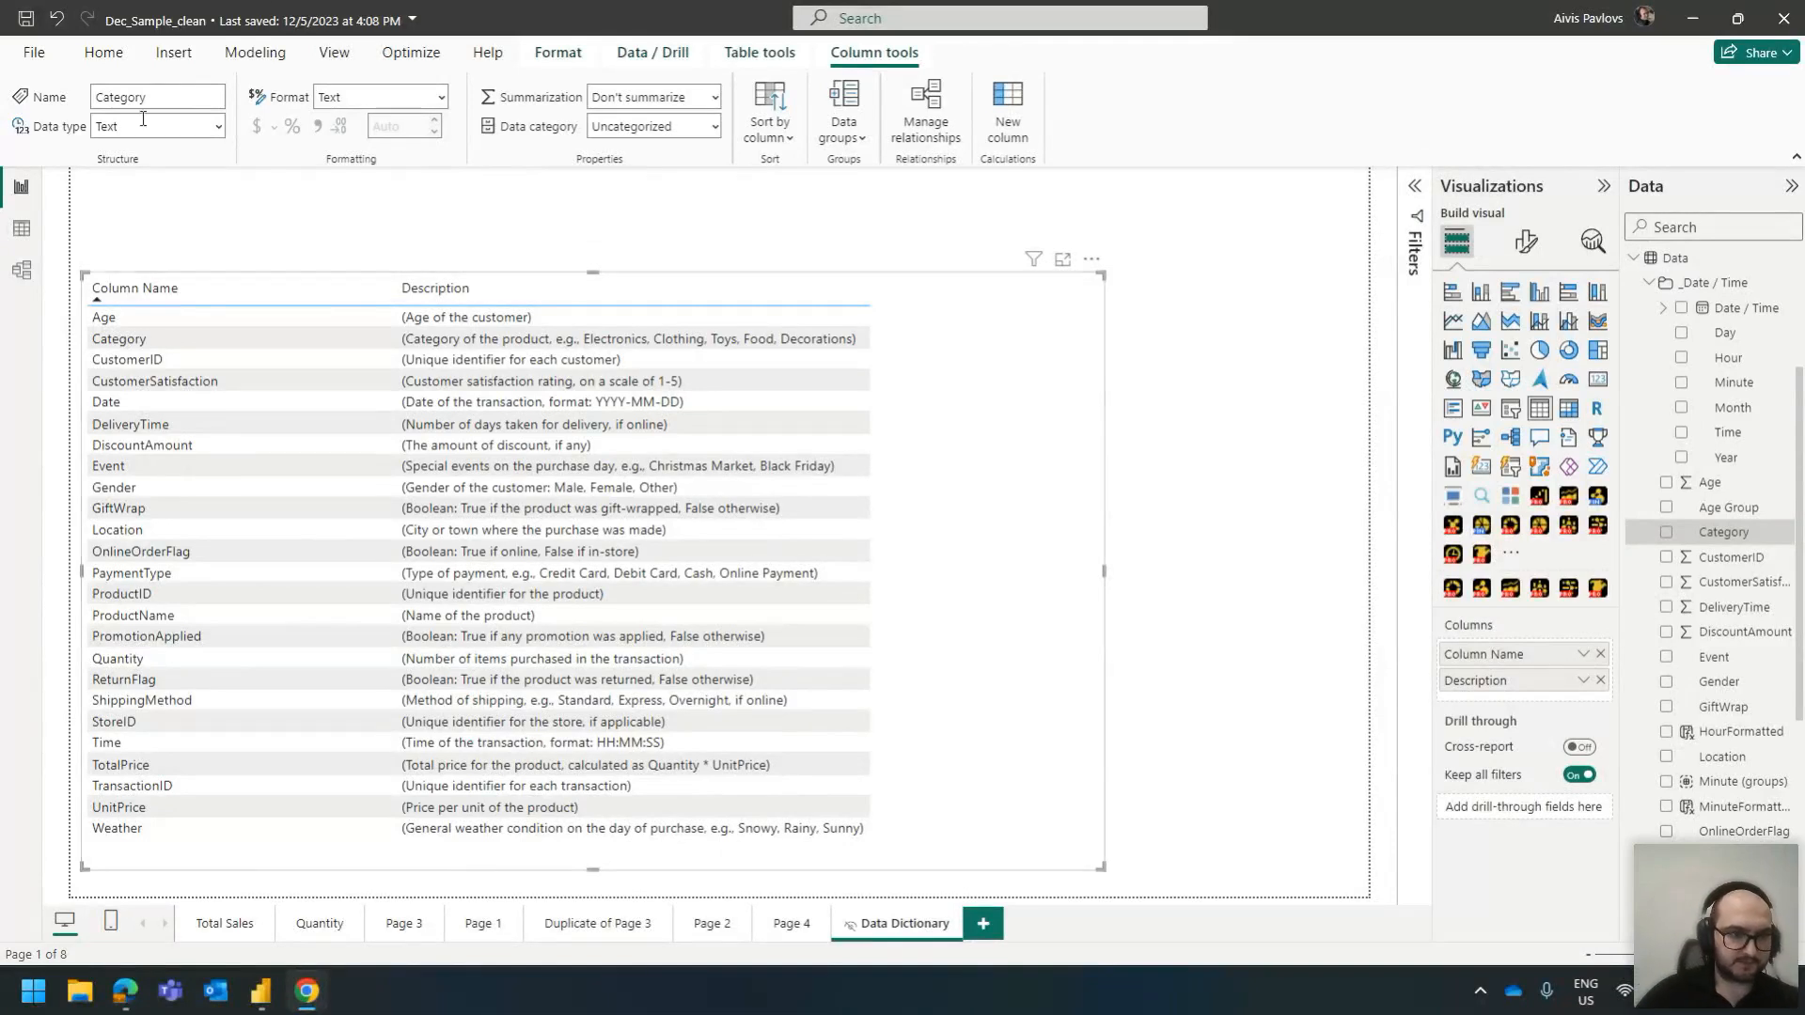
click(209, 778)
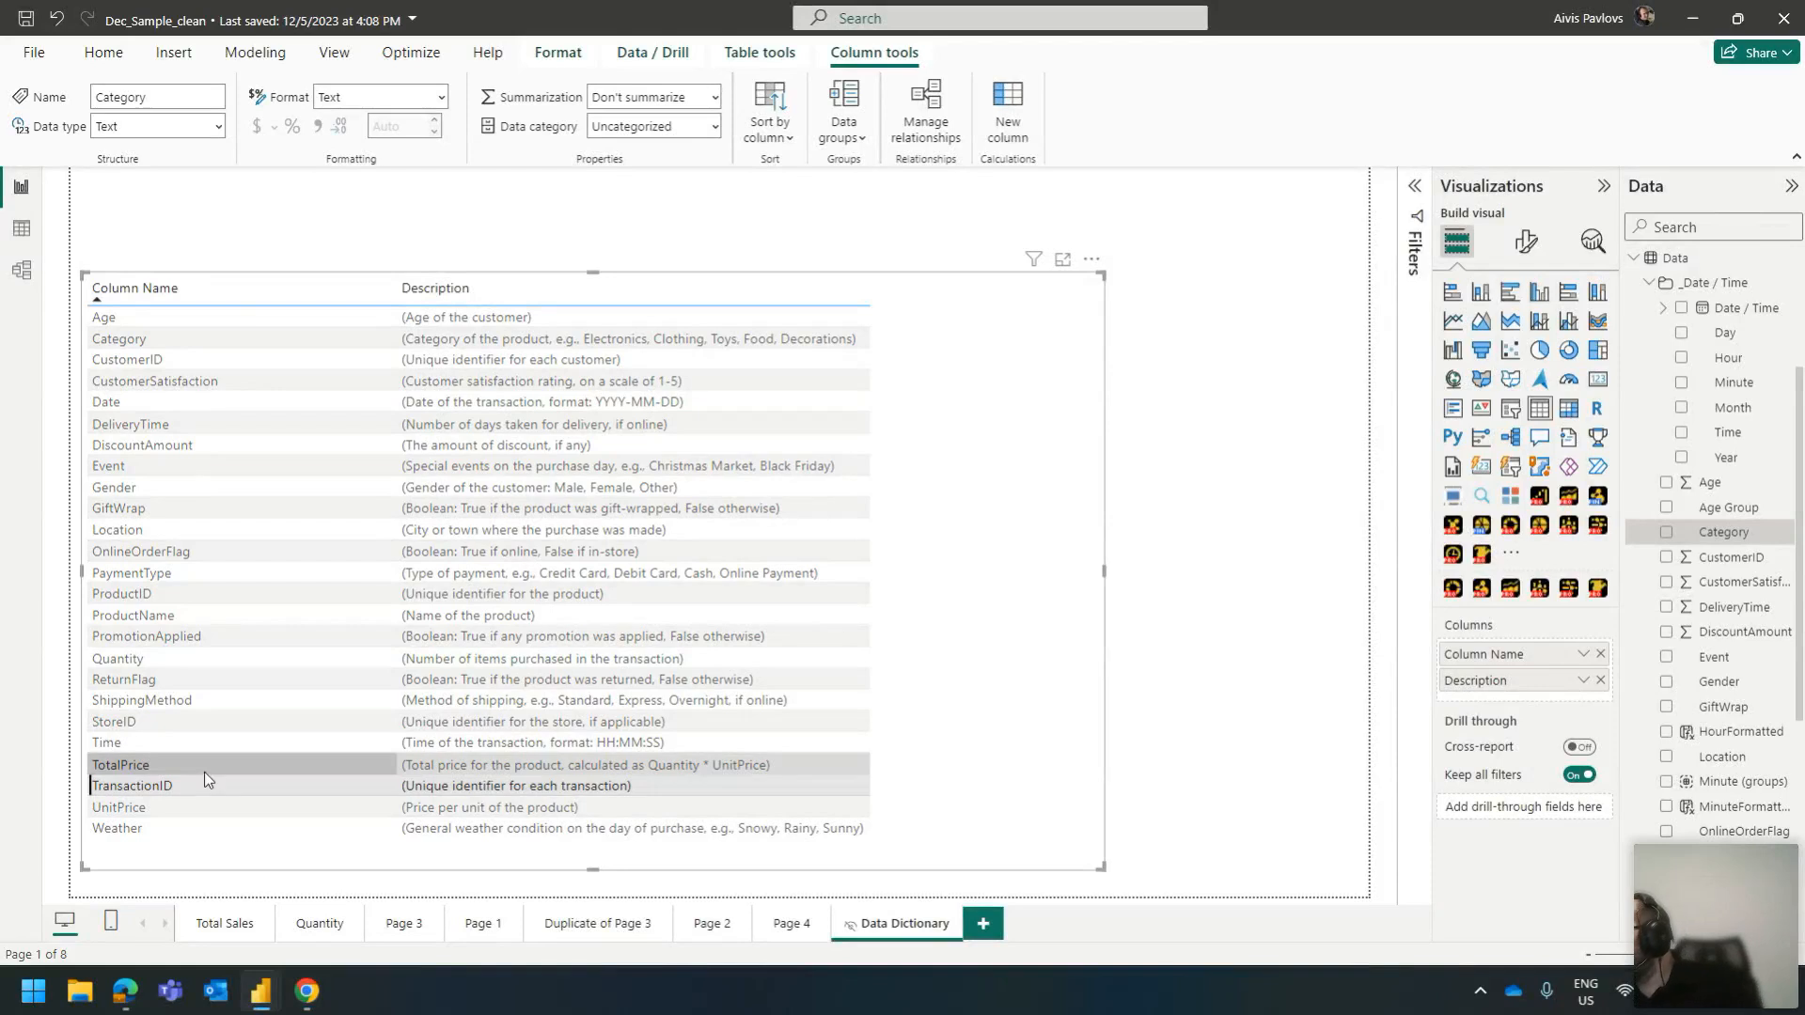
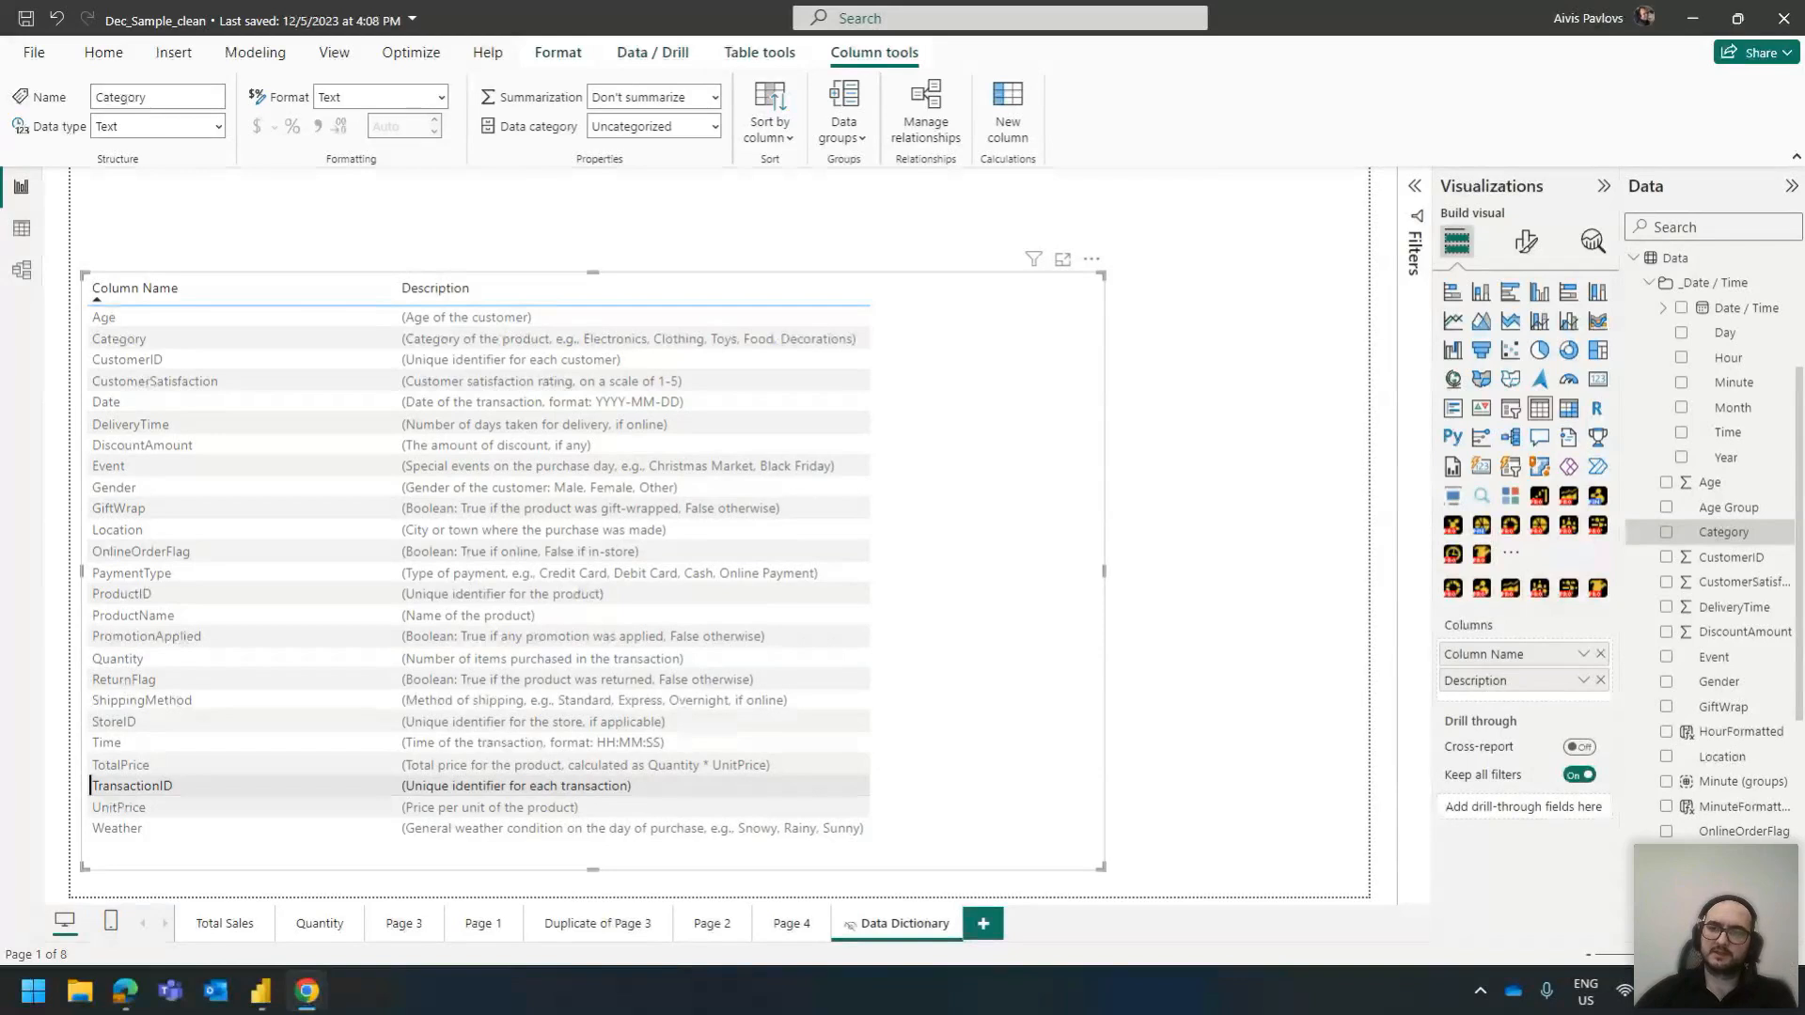
click(1617, 18)
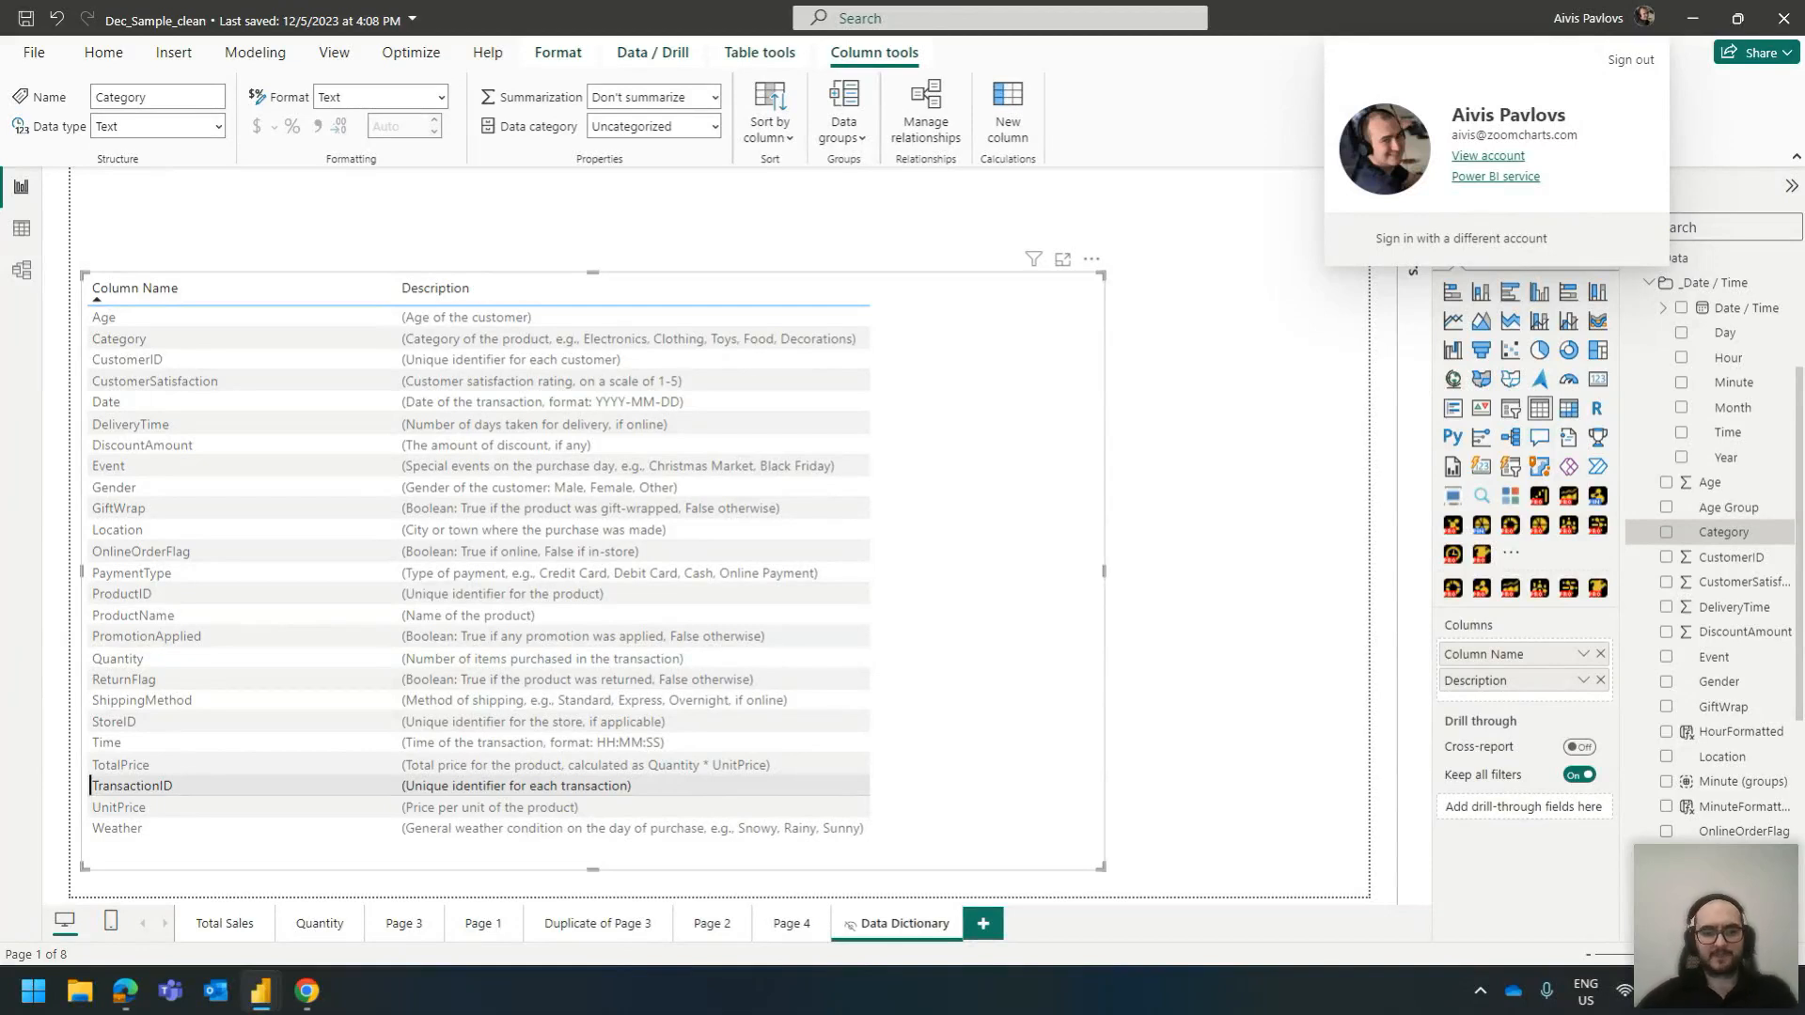
Switch to Microsoft Edge, open the ZoomCharts Power BI custom visuals login page and sign in with the ZoomCharts account
click(319, 998)
click(218, 905)
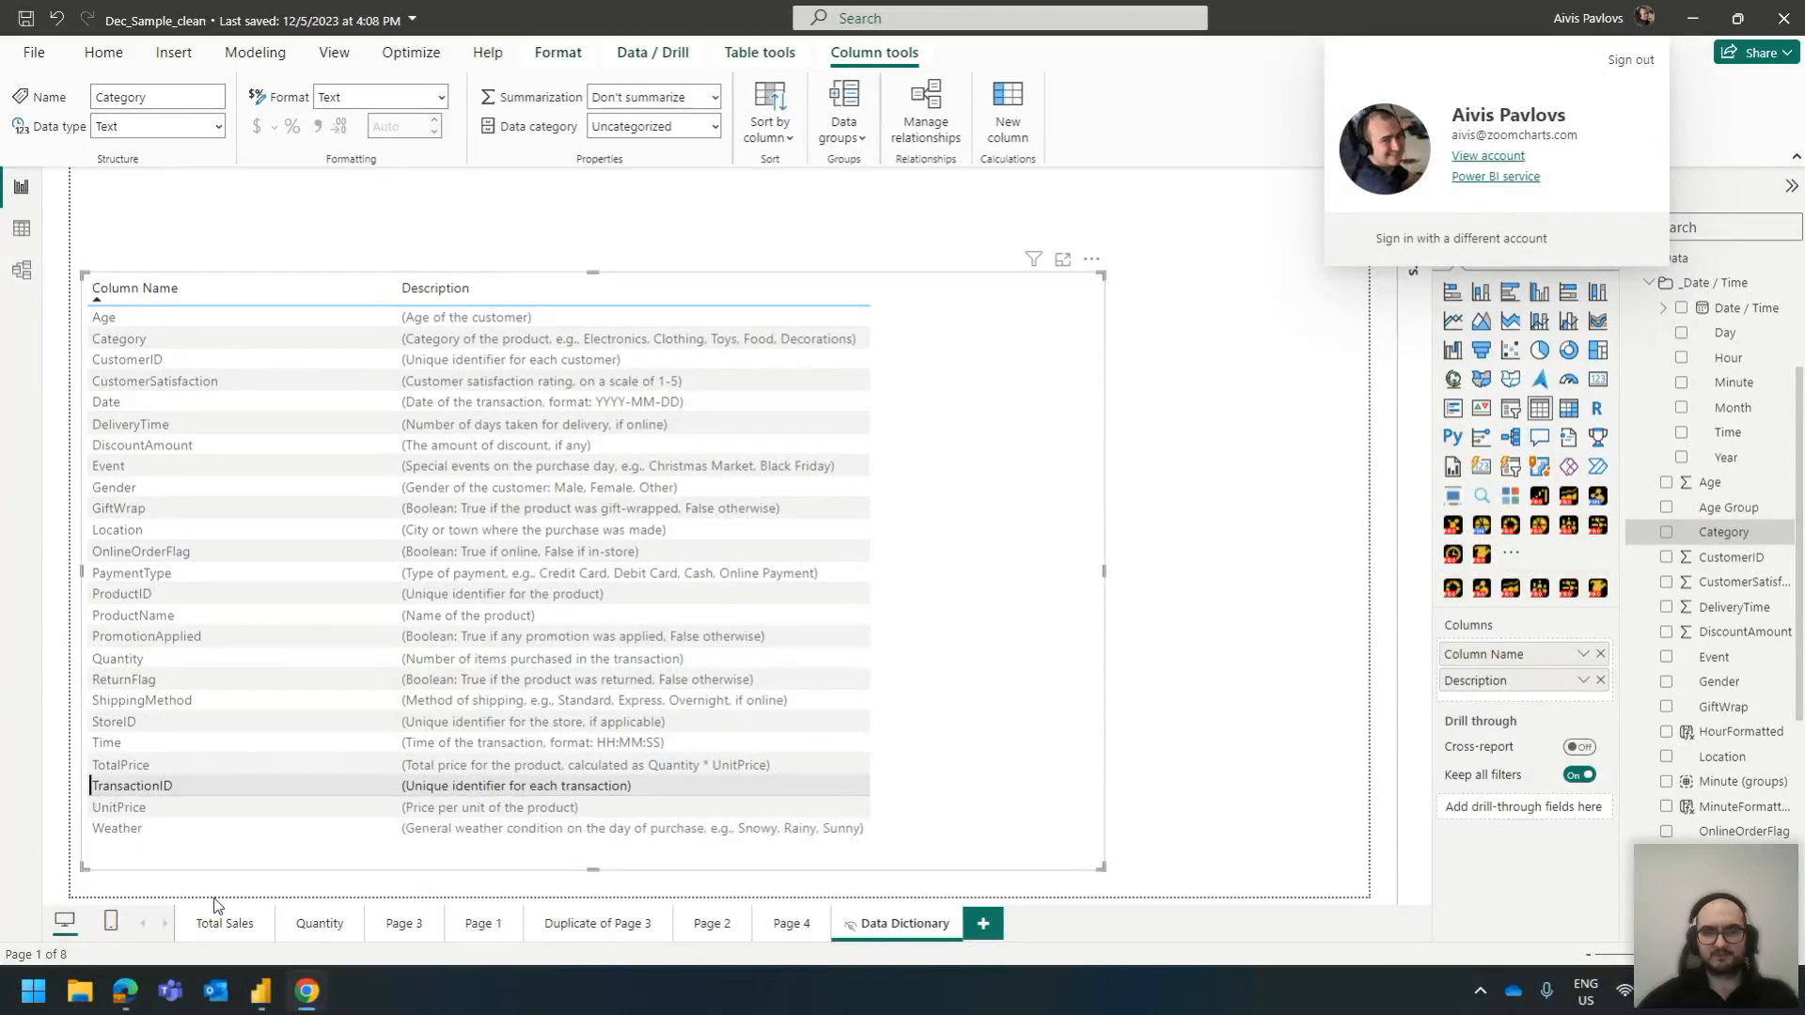
mouse_move(307, 992)
click(190, 899)
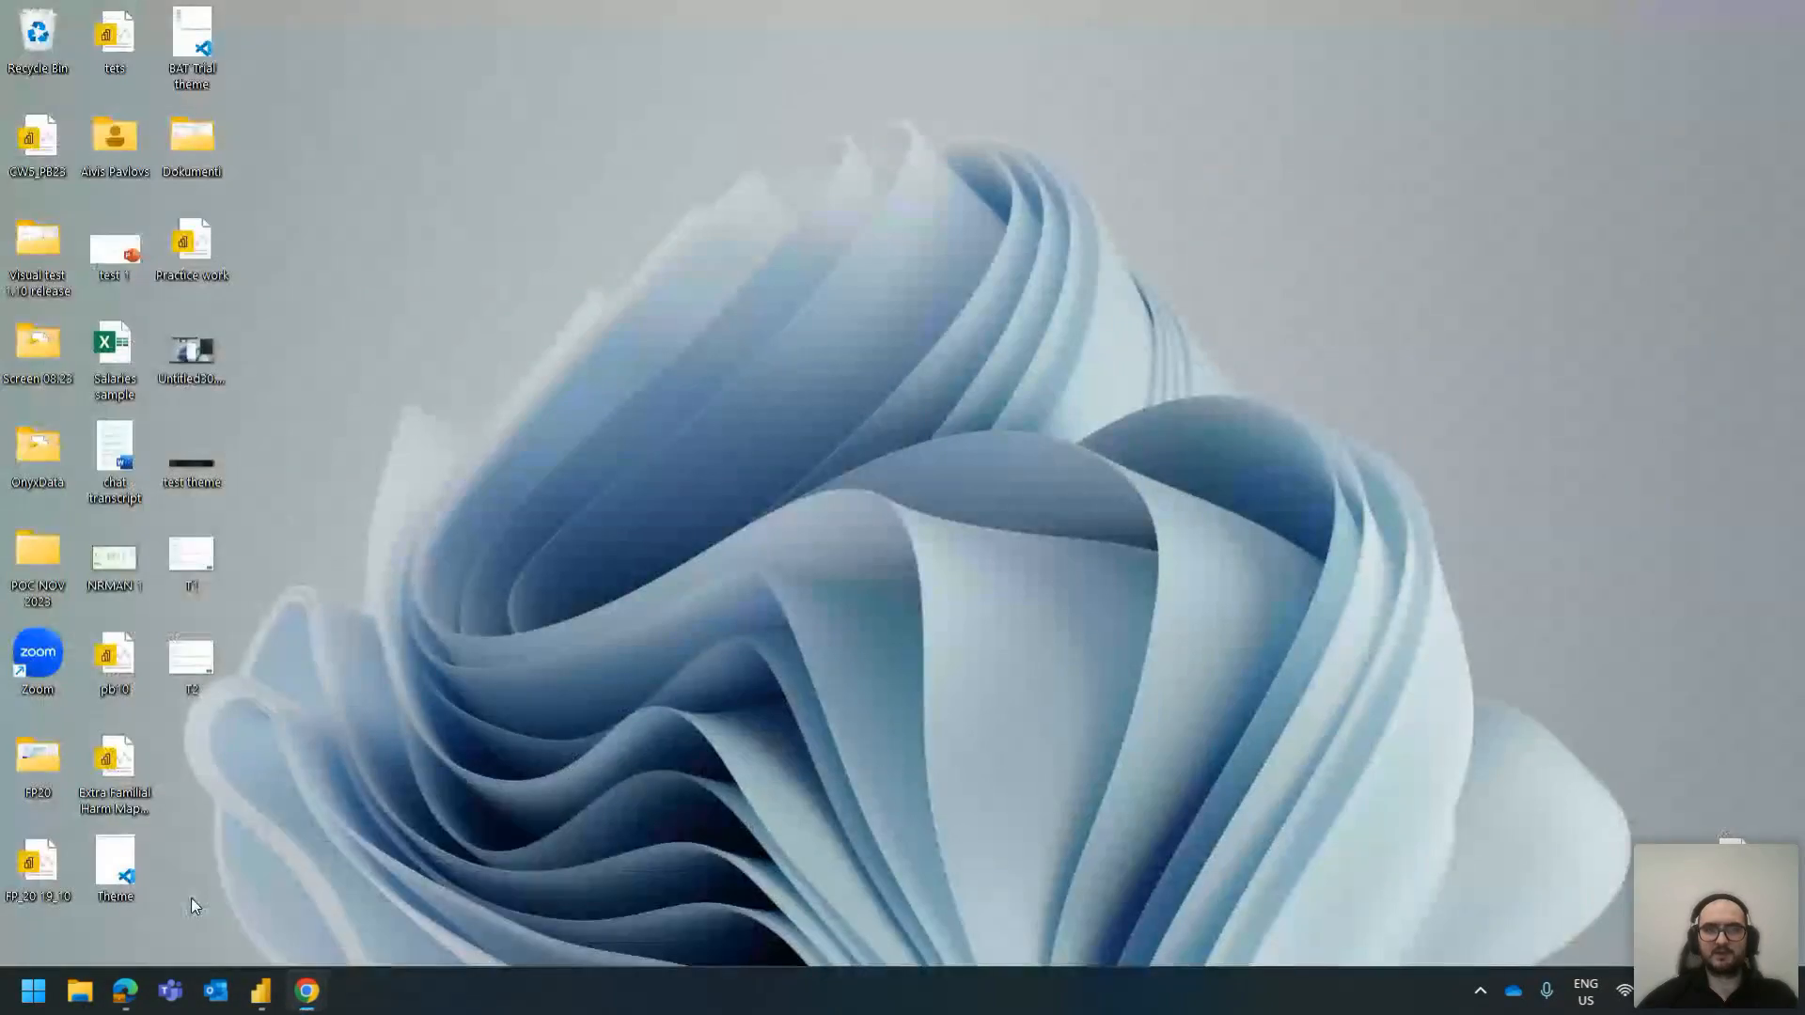
click(127, 995)
key(Return)
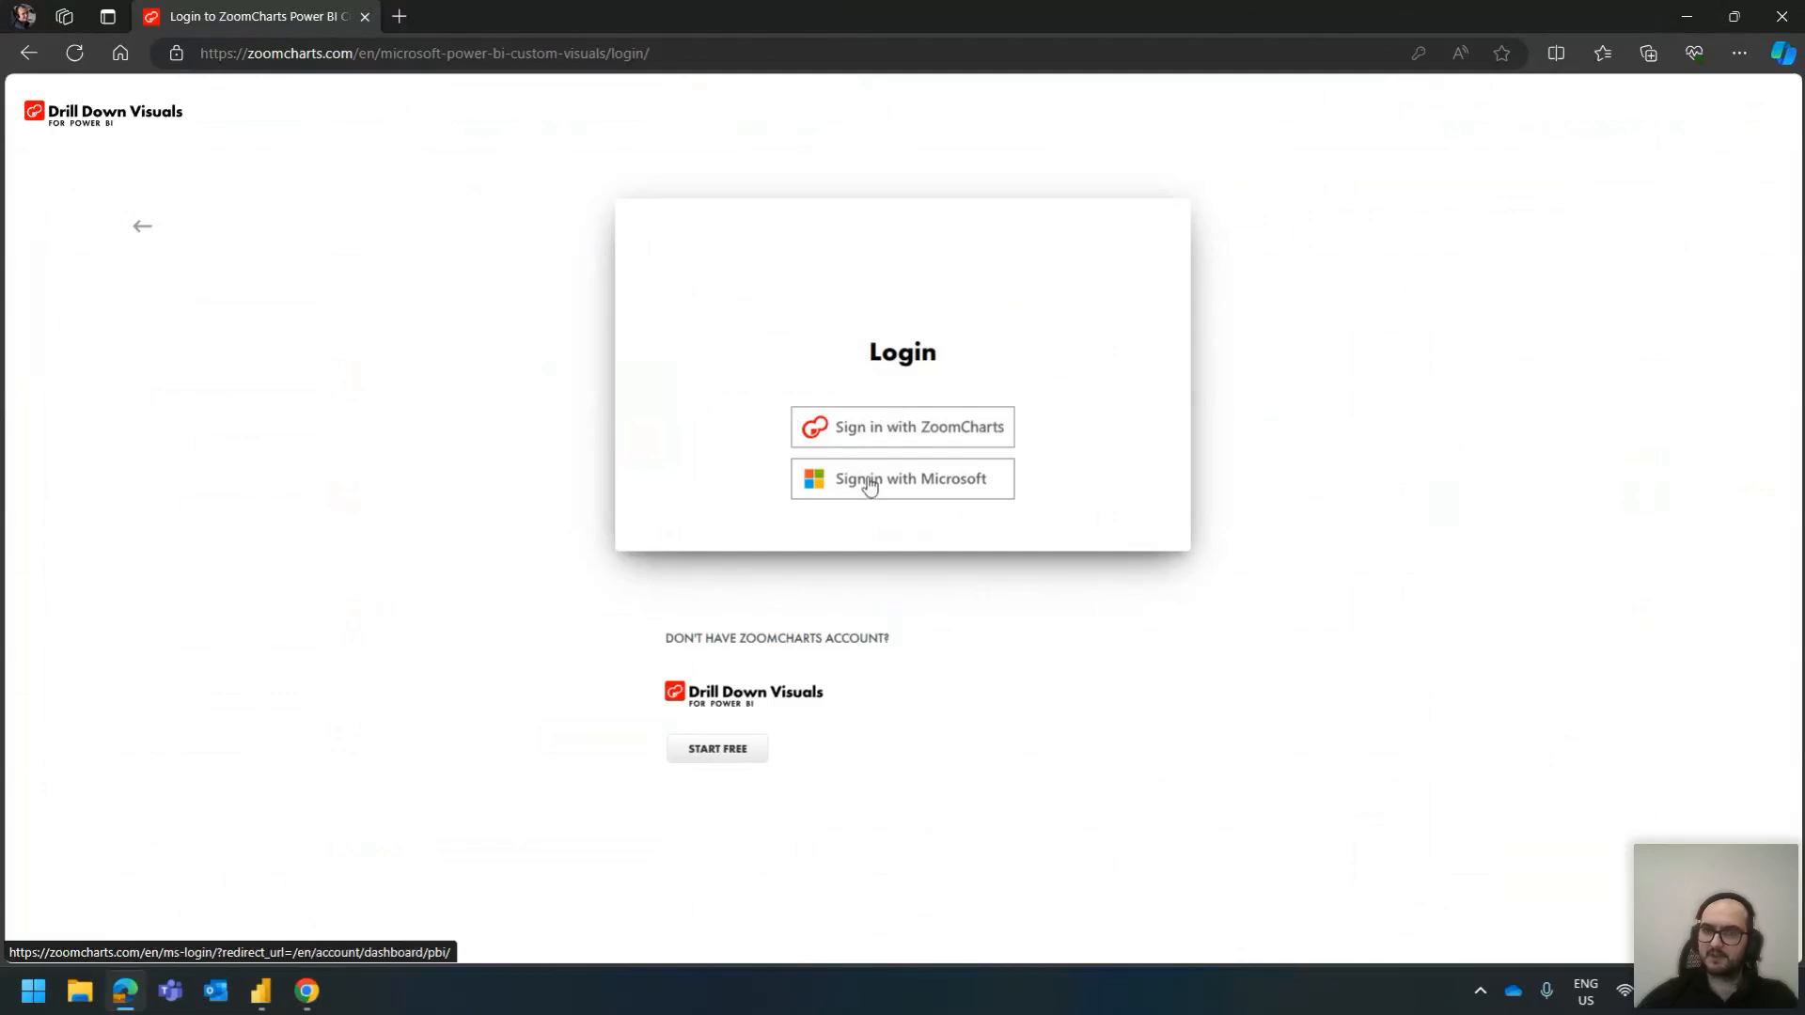
click(900, 428)
click(731, 600)
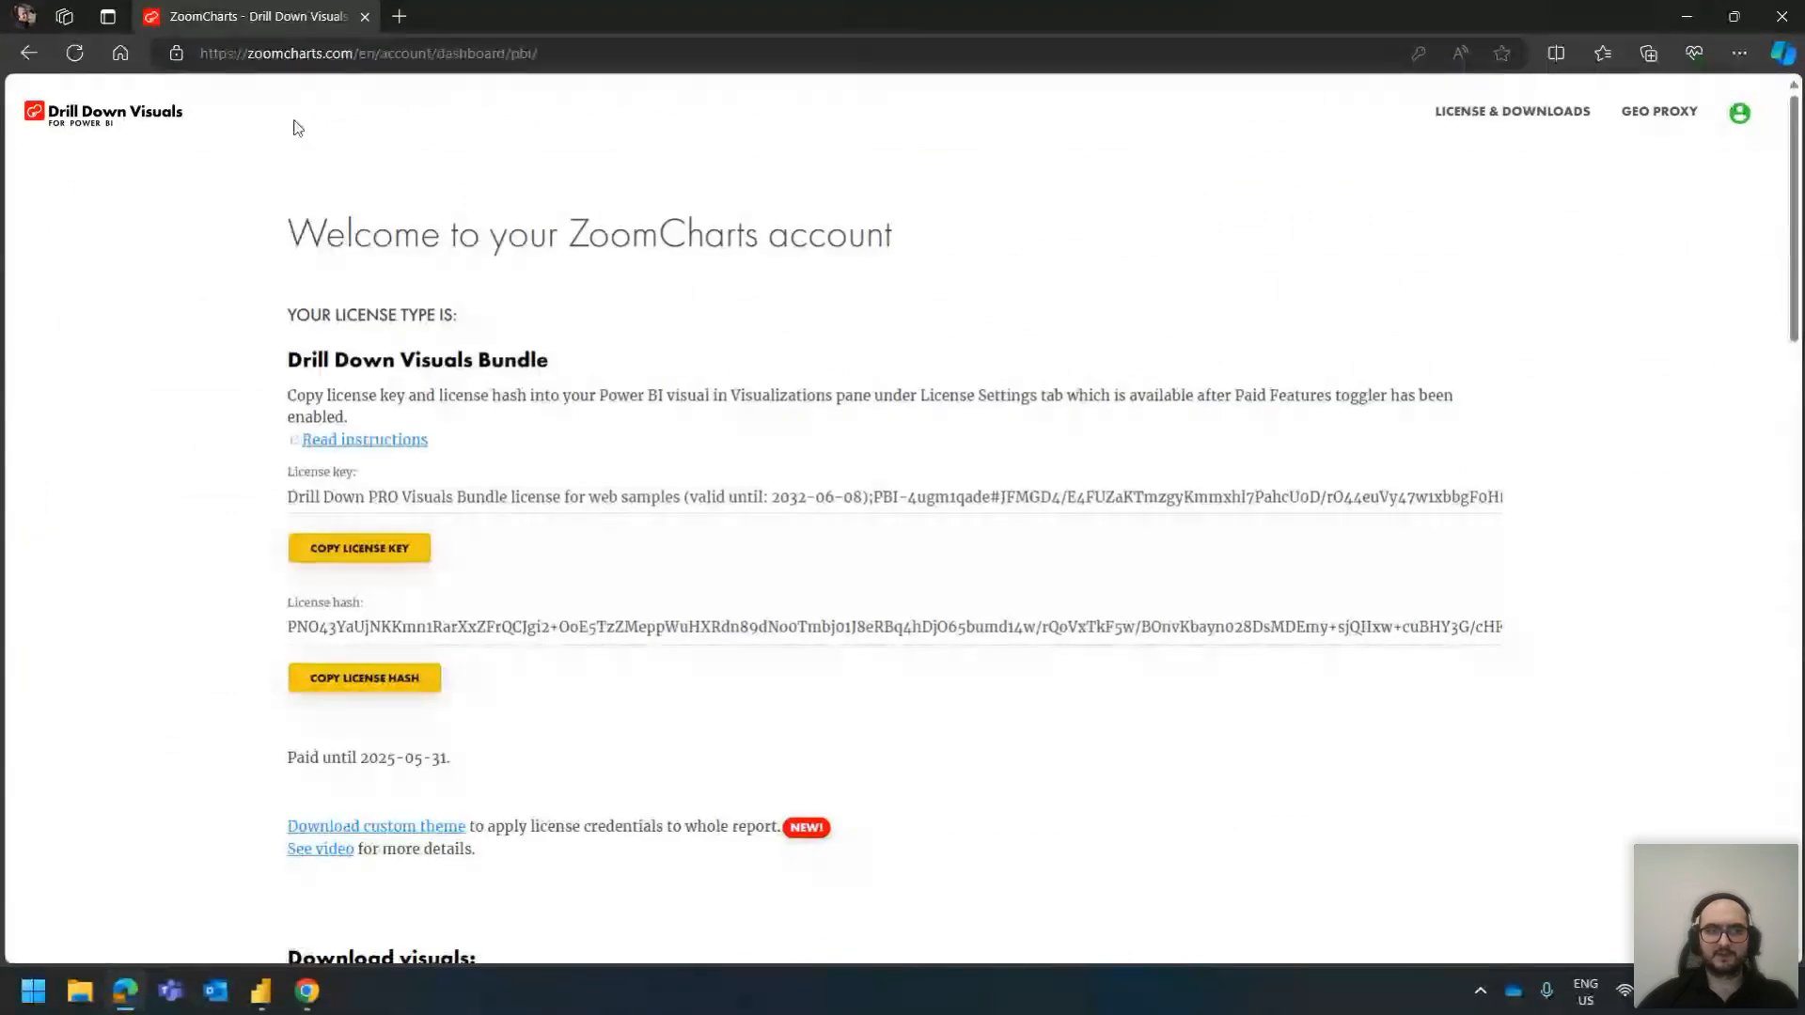
Register for the Onyx Data December 2023 challenge, agreeing to its Terms and Conditions
click(125, 128)
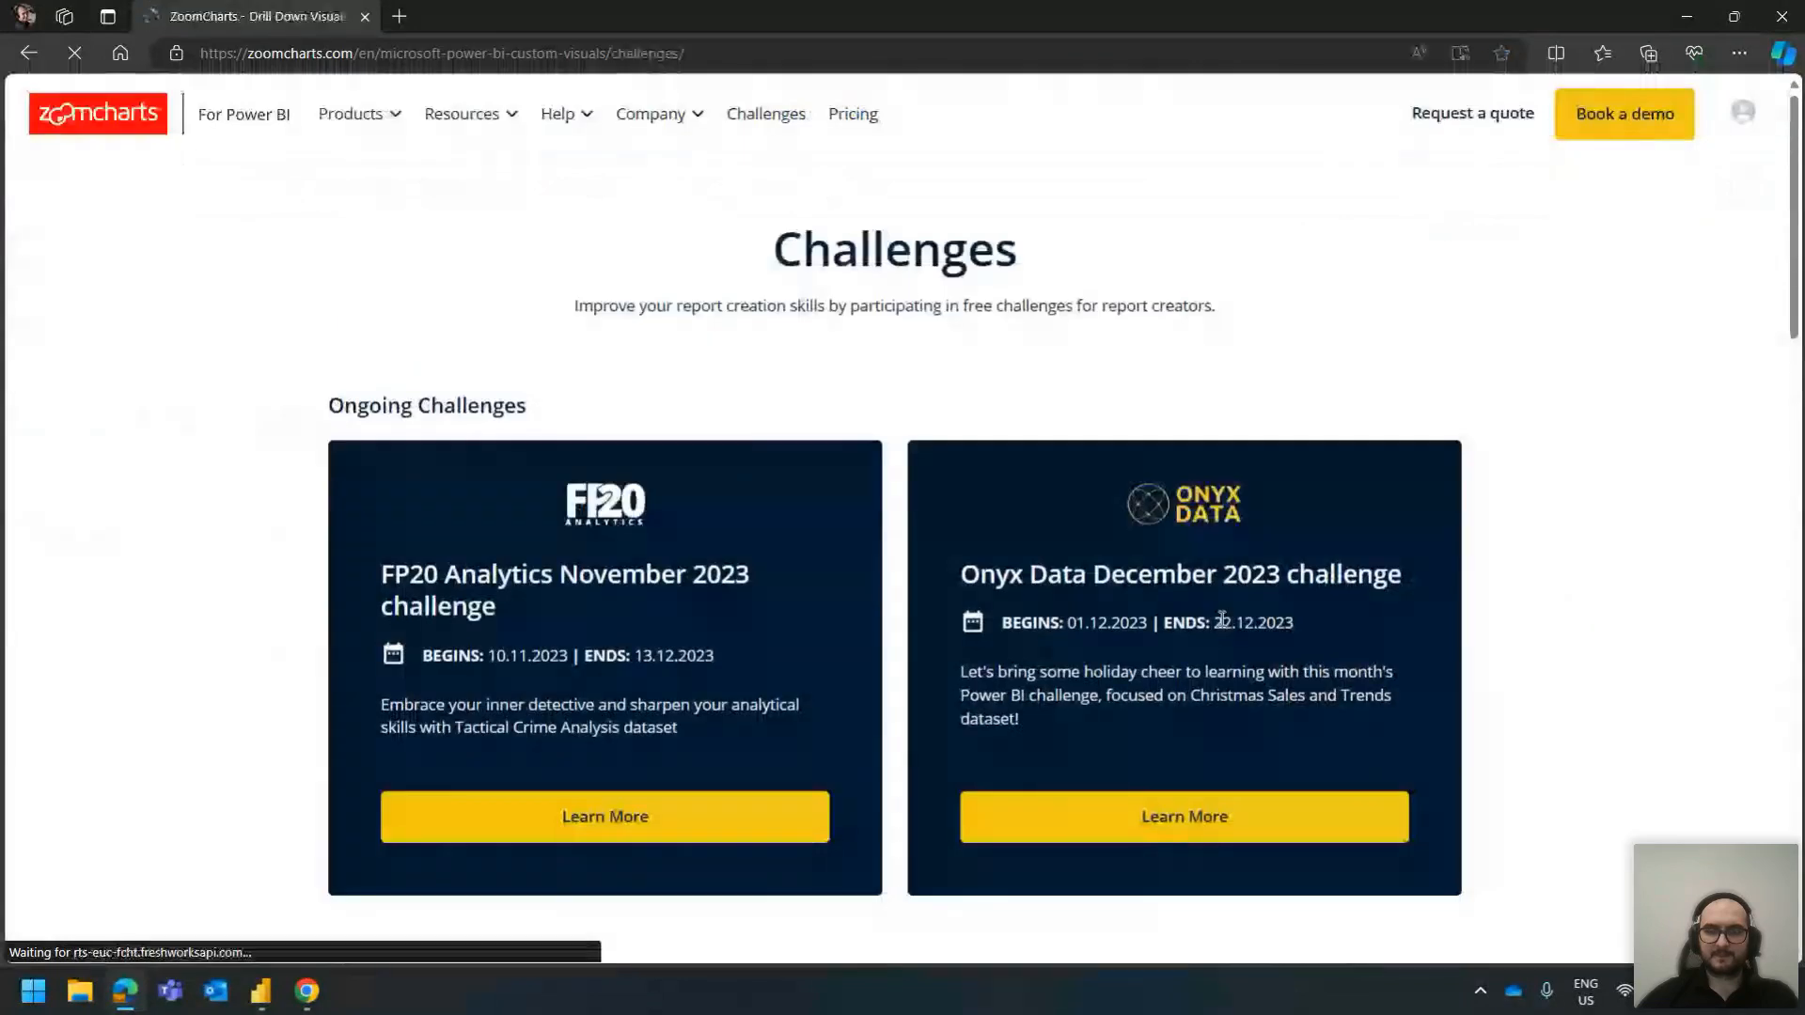
click(1189, 822)
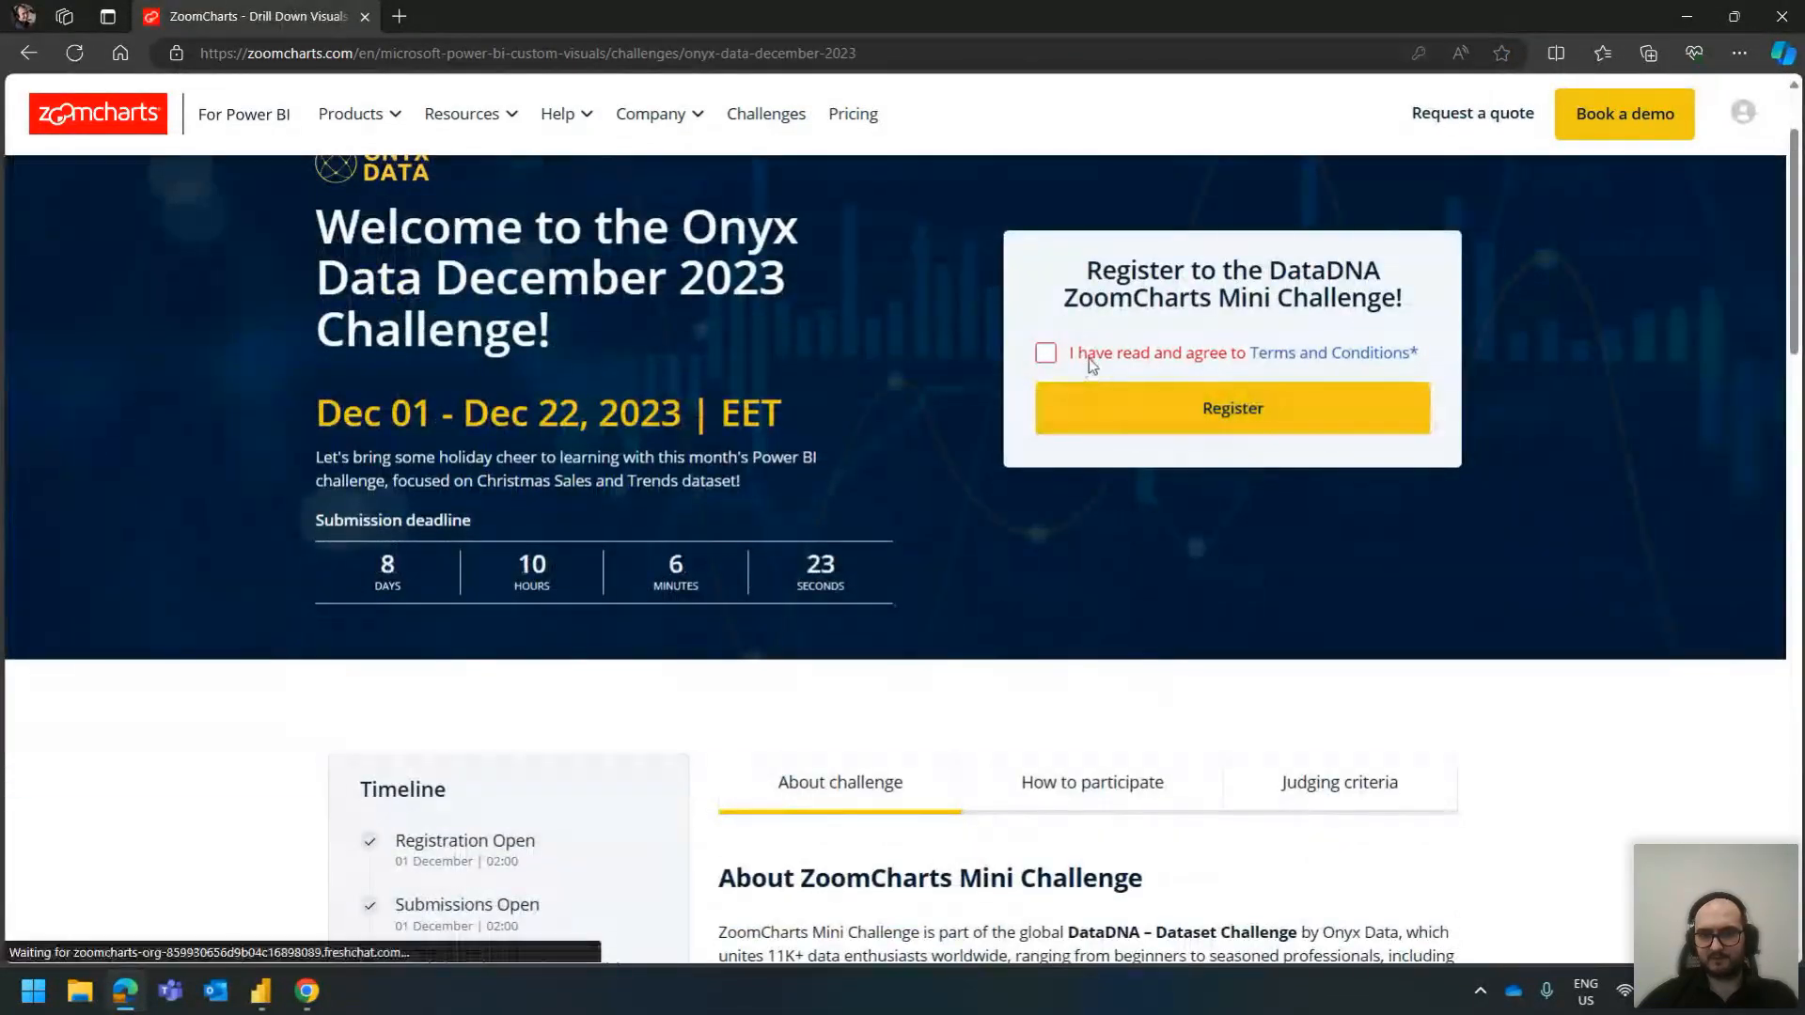
click(1089, 358)
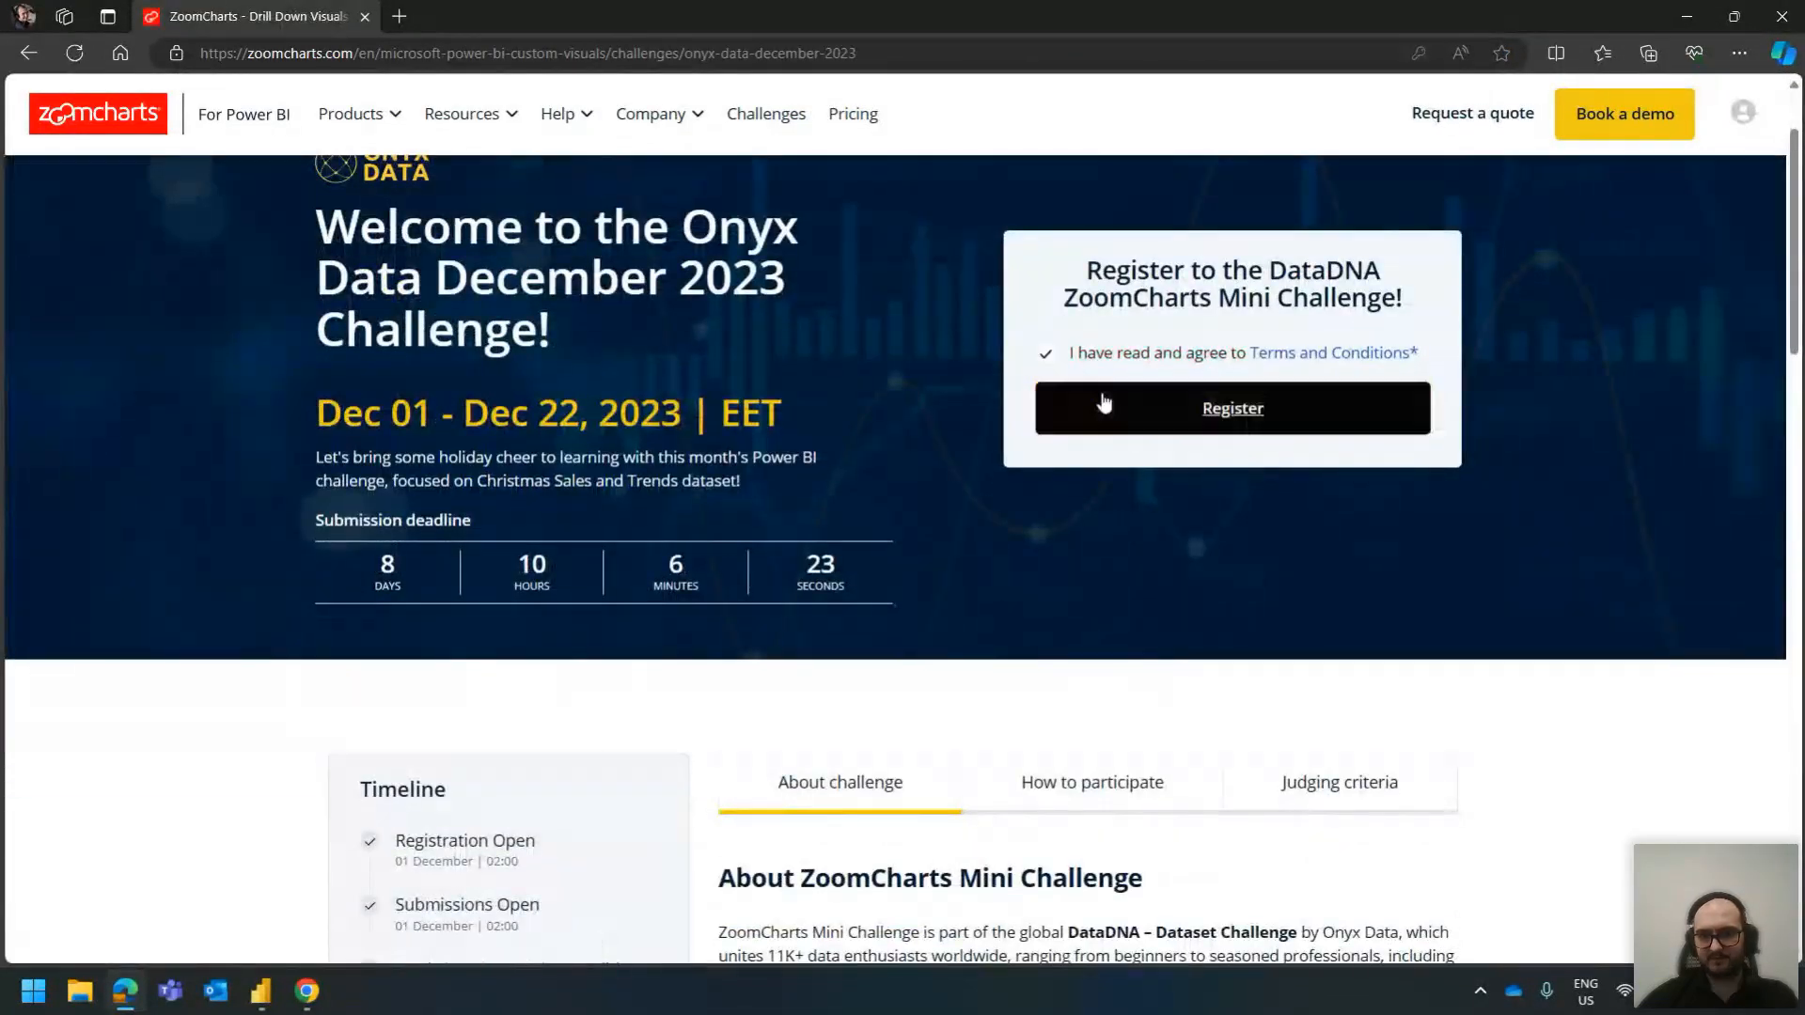
click(1170, 414)
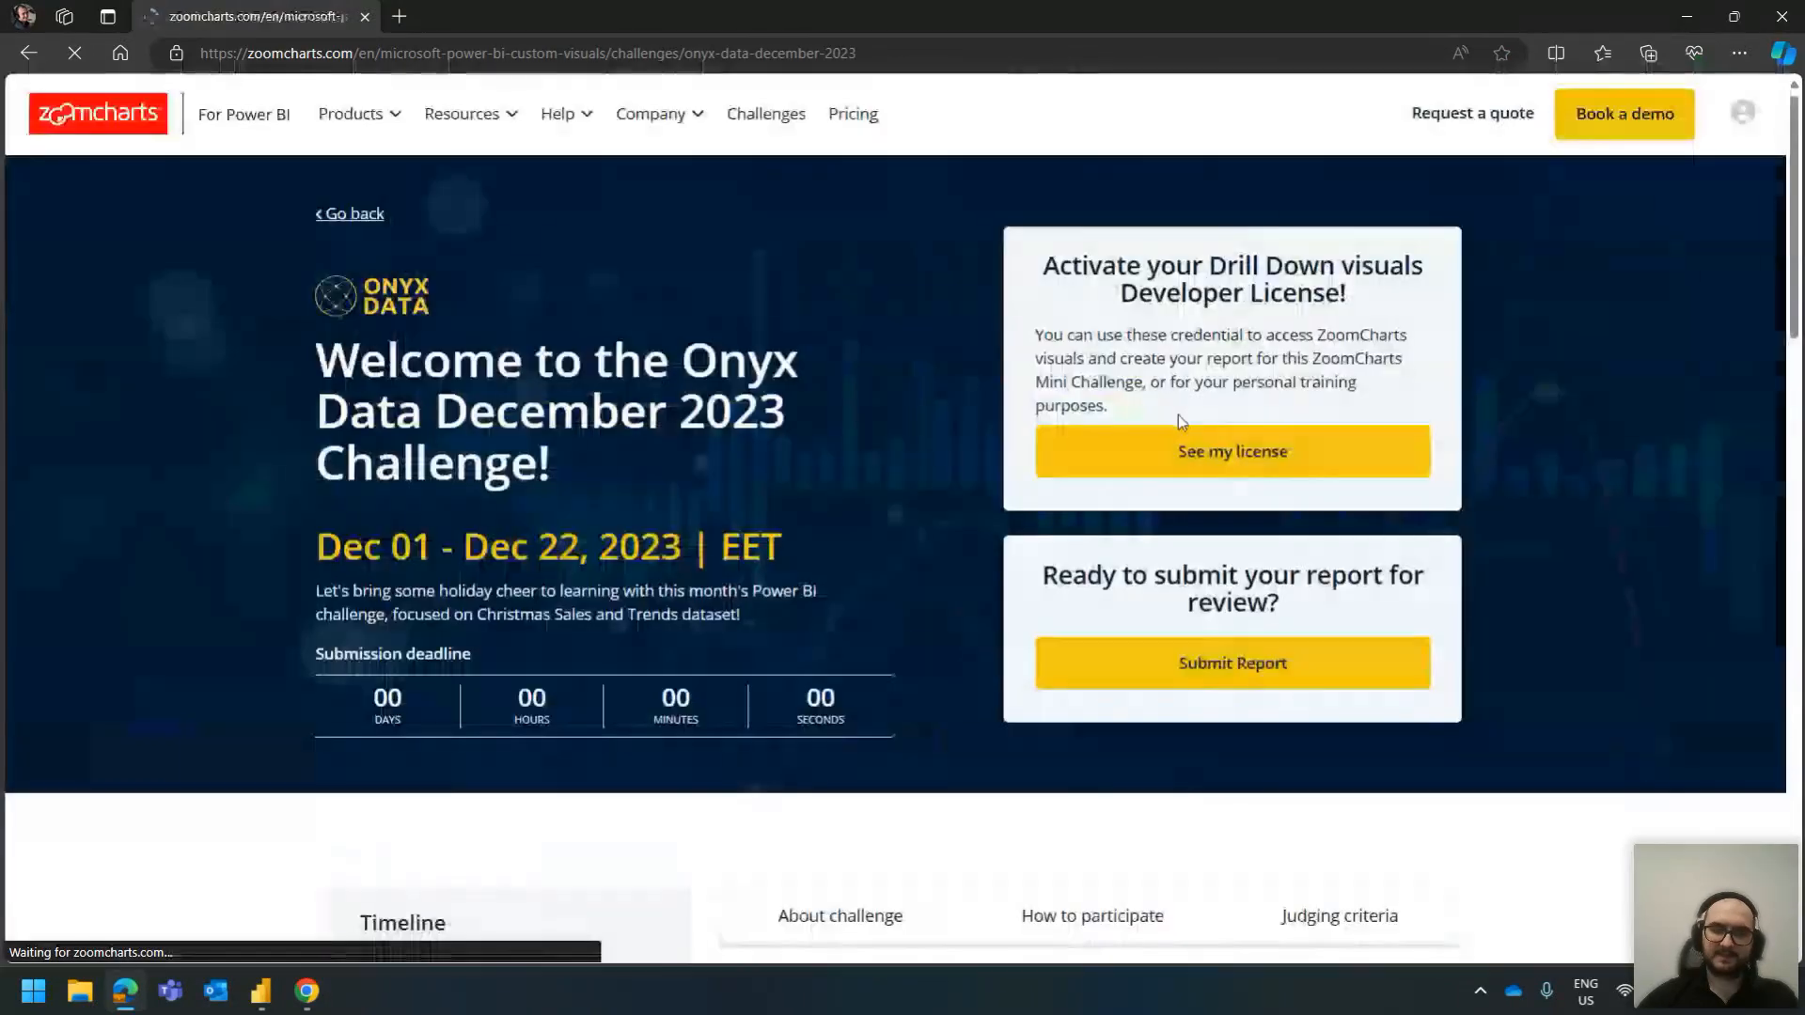
View the Drill Down Visuals developer license credentials for the challenge and close them
click(1275, 468)
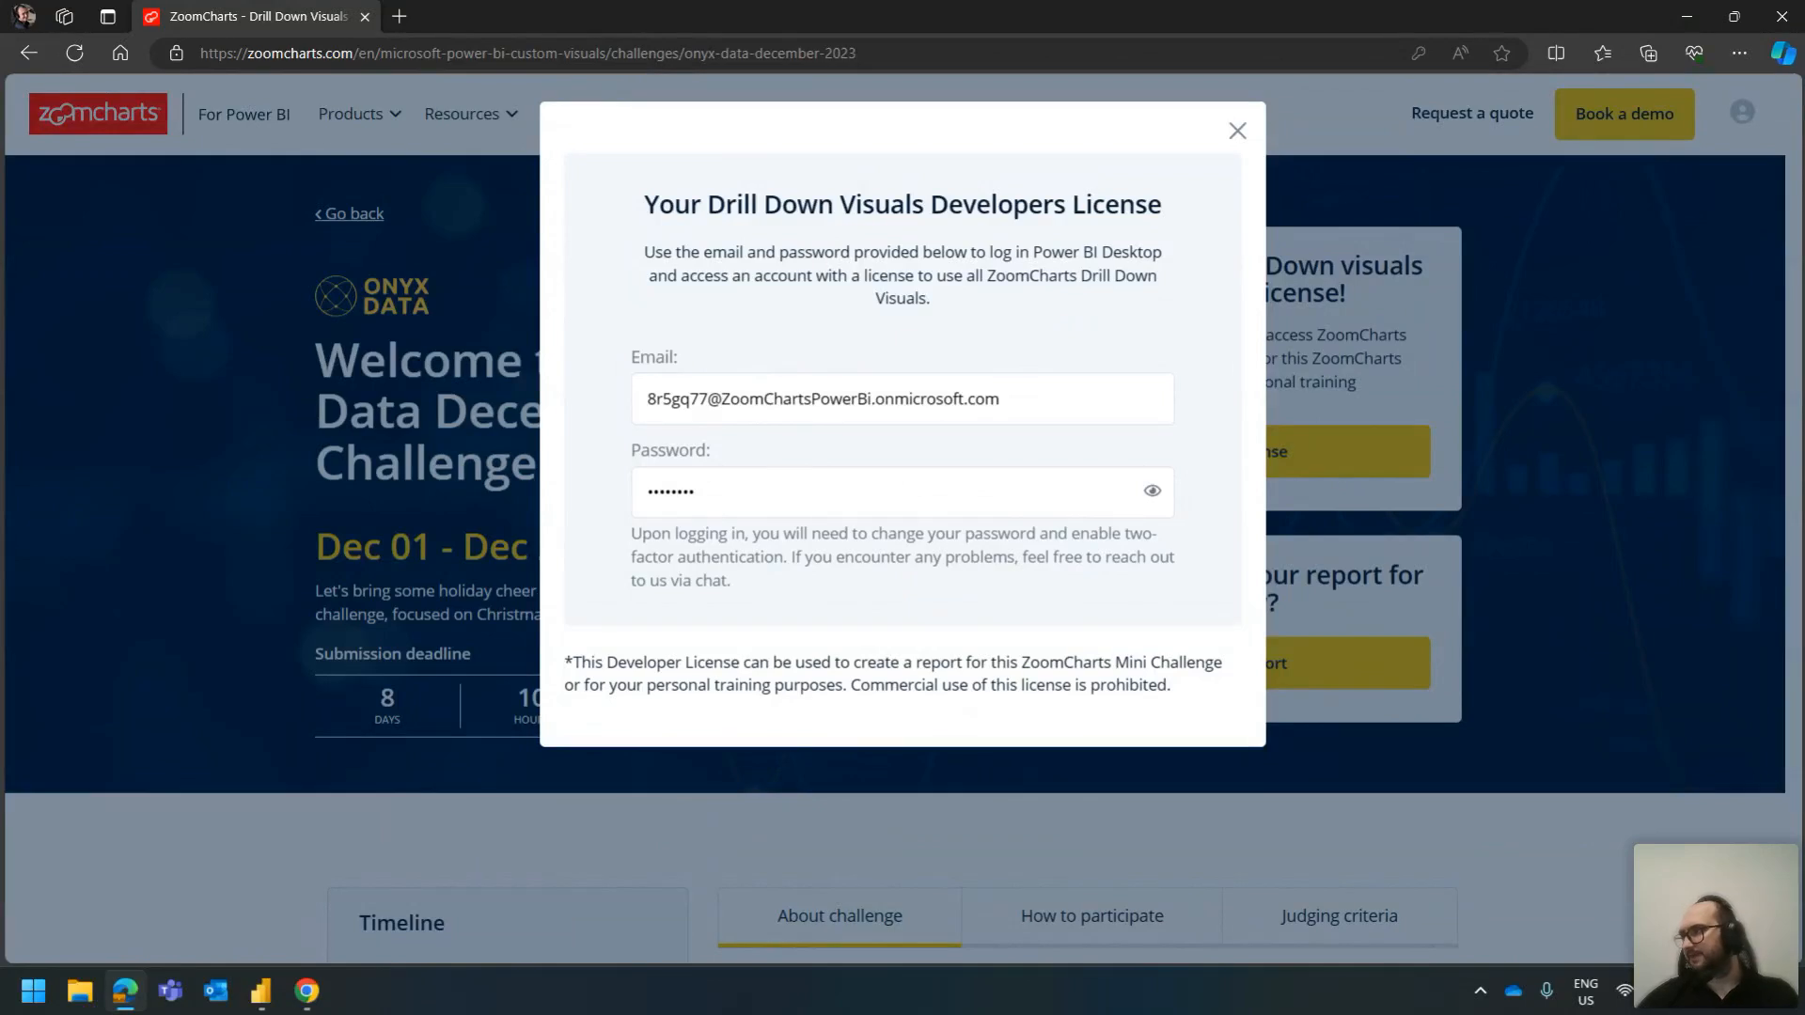
key(alt+Tab)
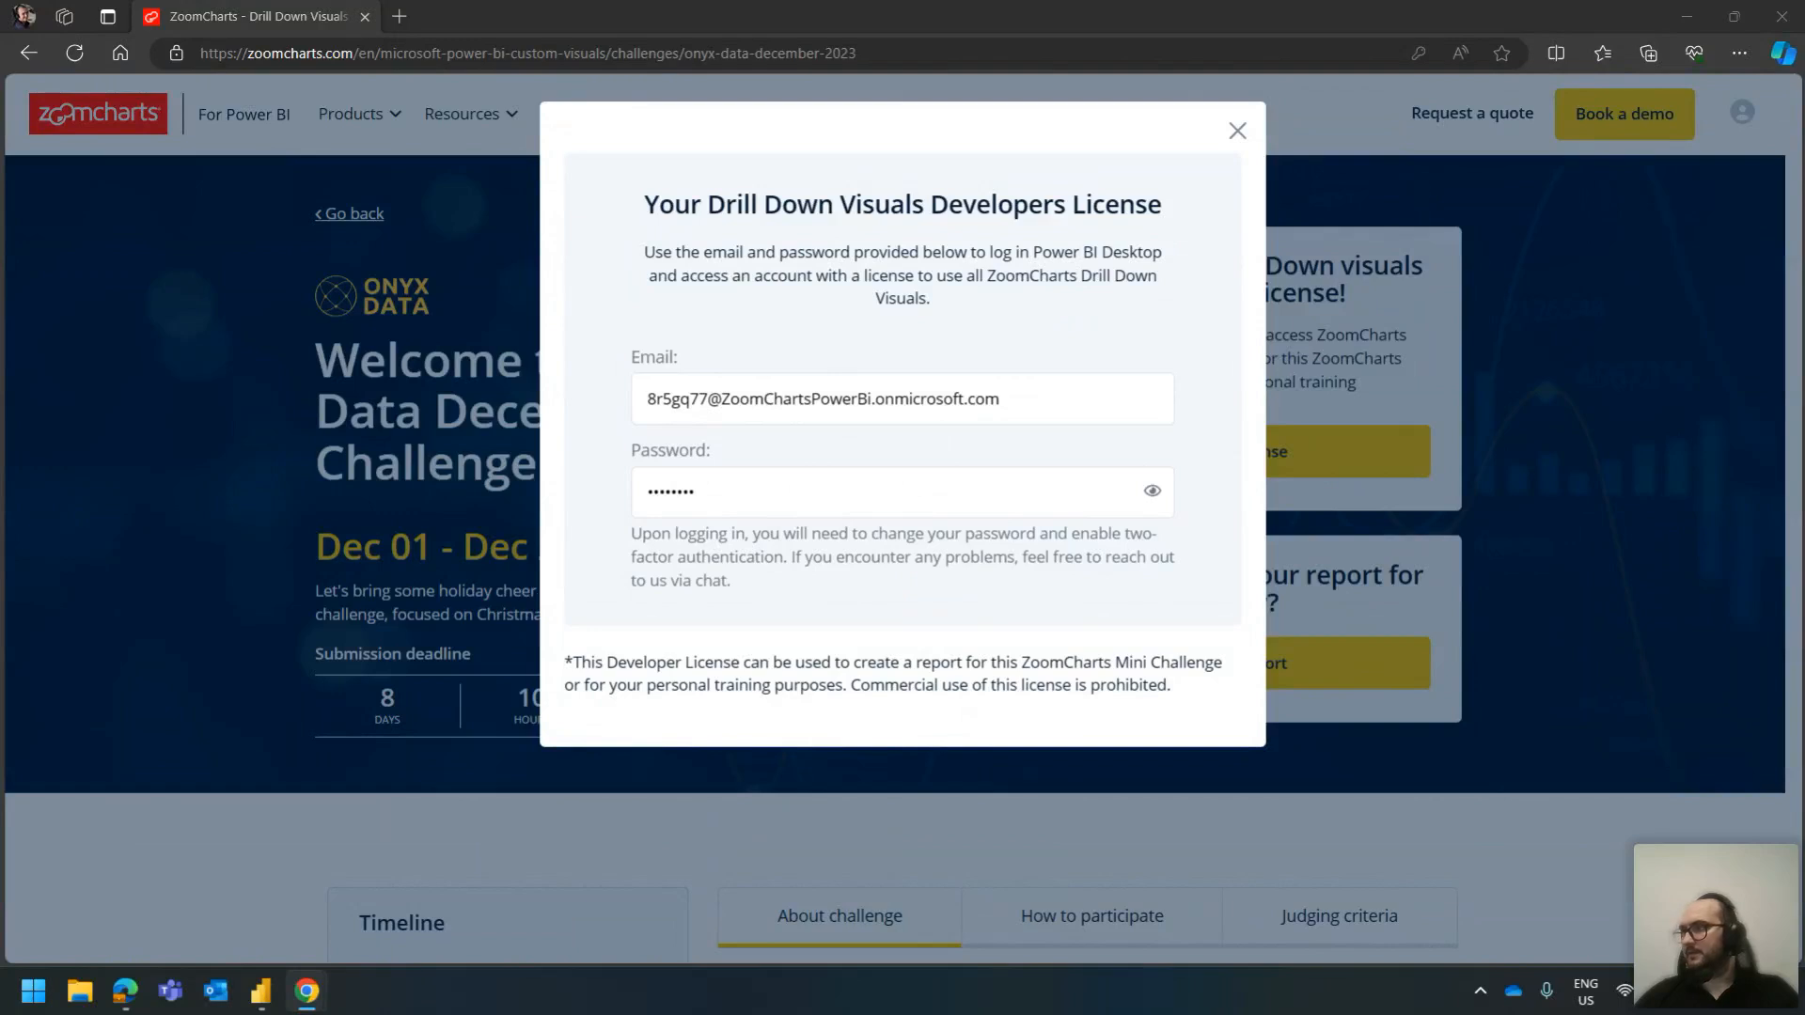
click(808, 508)
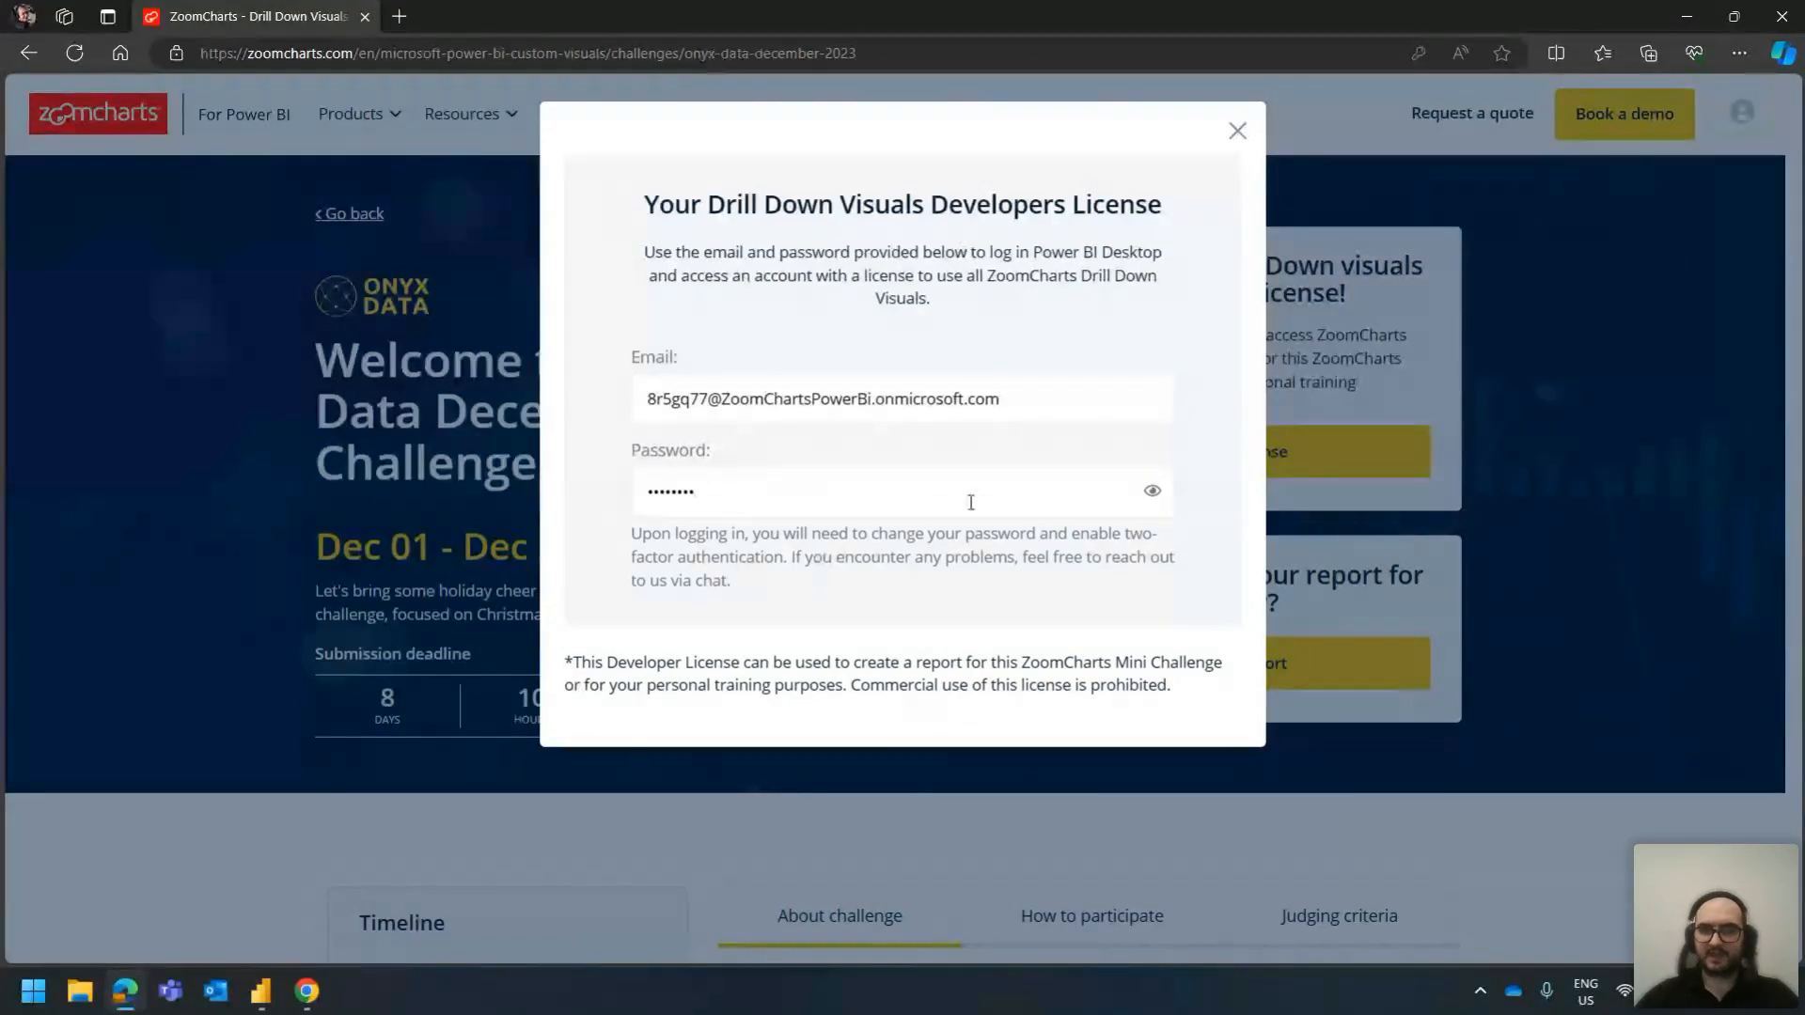
click(1238, 130)
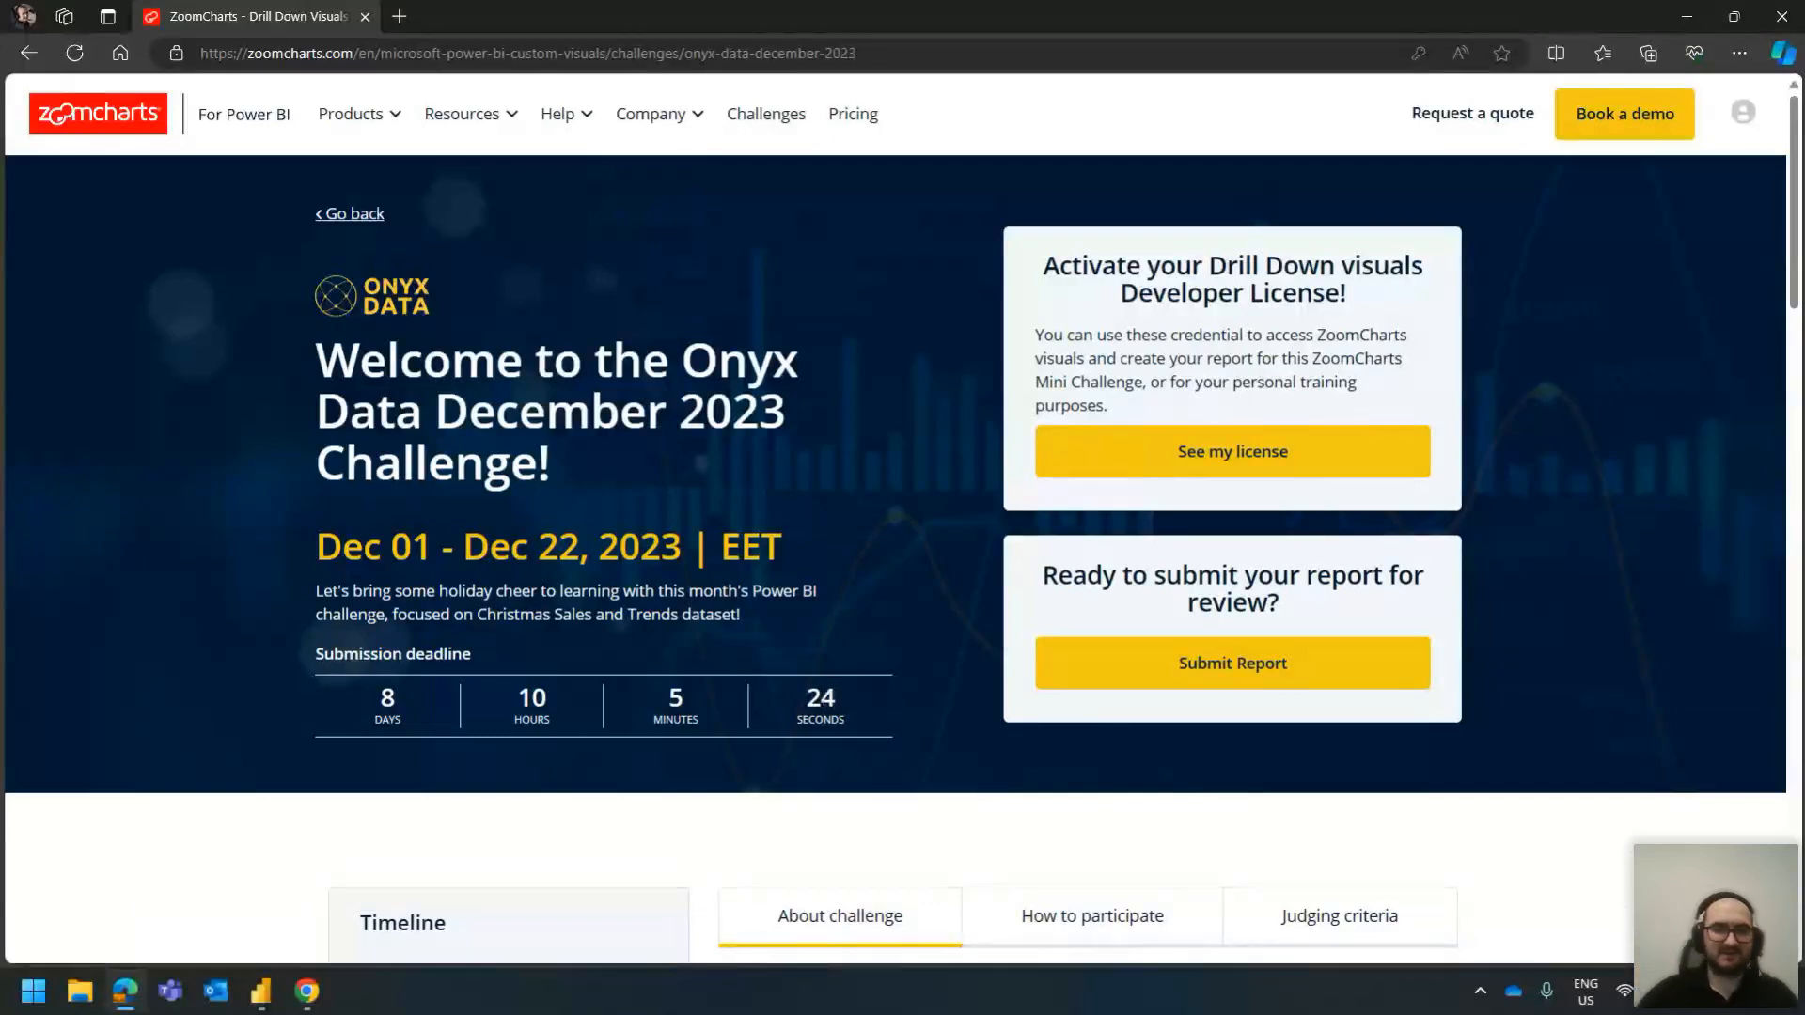
Switch back to the Power BI Desktop report and look at Page 1 and Page 3
key(alt+Tab)
key(alt+Tab)
click(484, 924)
click(483, 924)
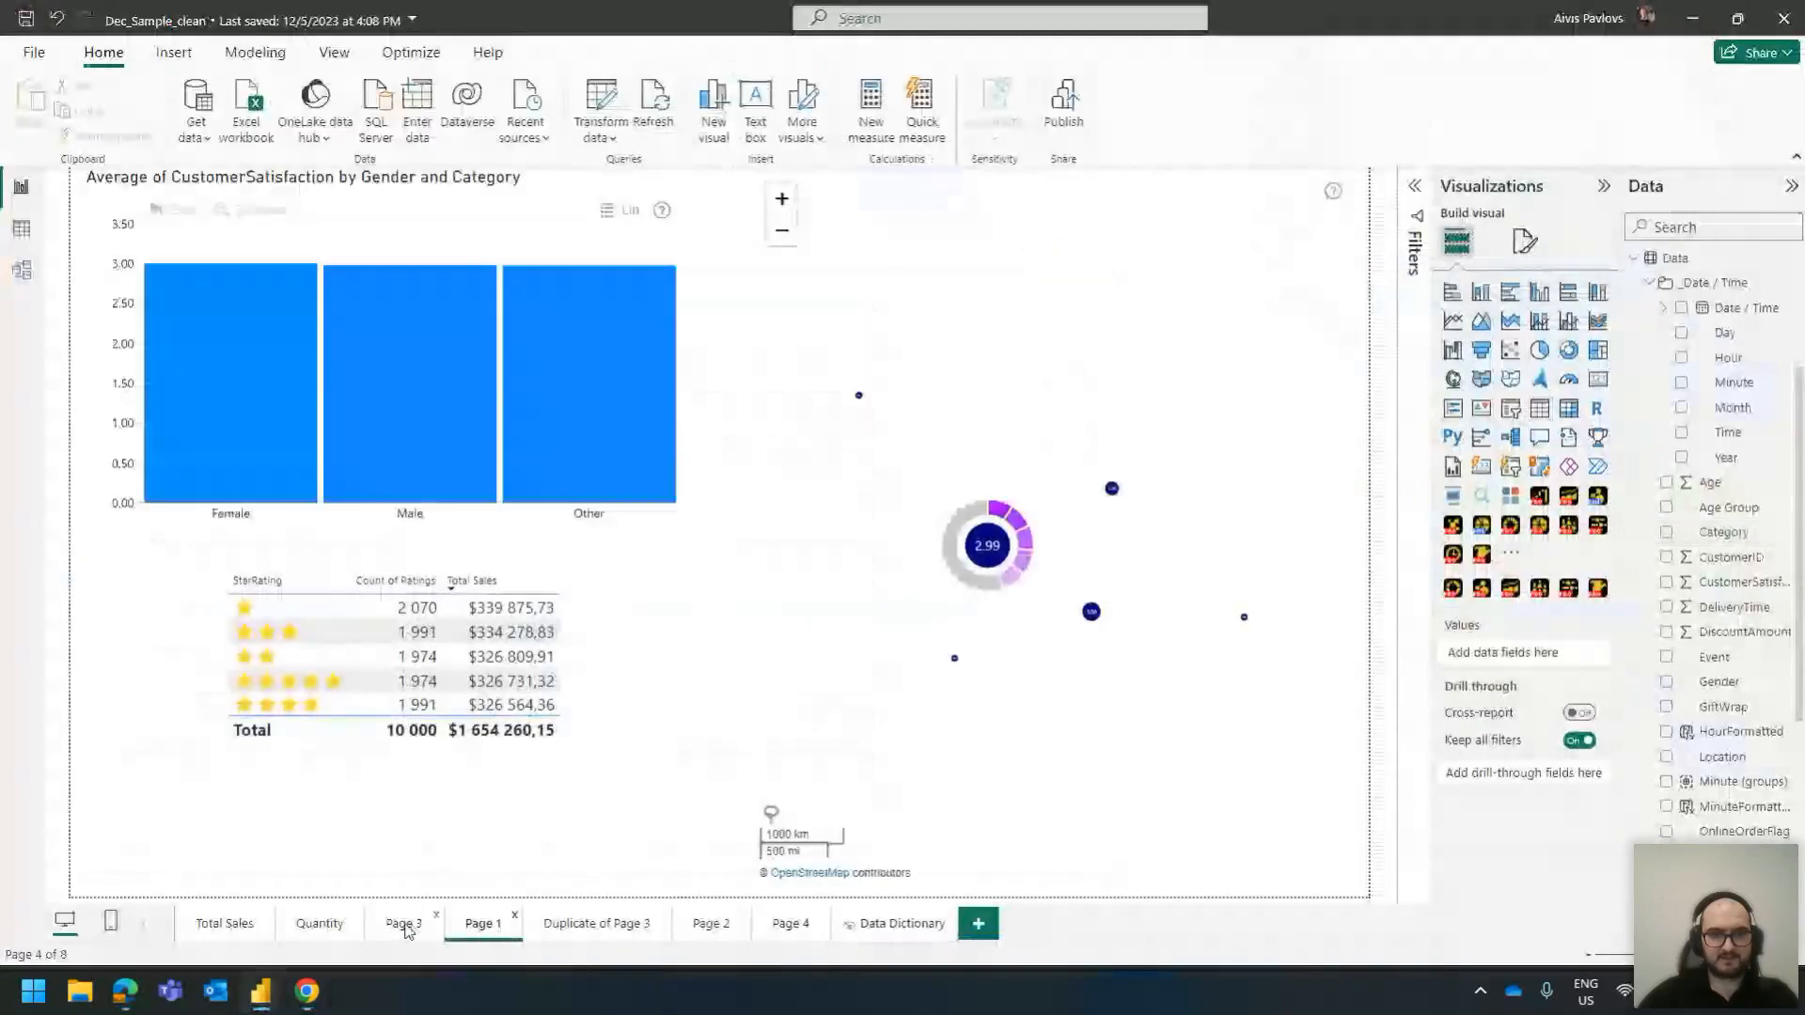
click(412, 927)
click(483, 925)
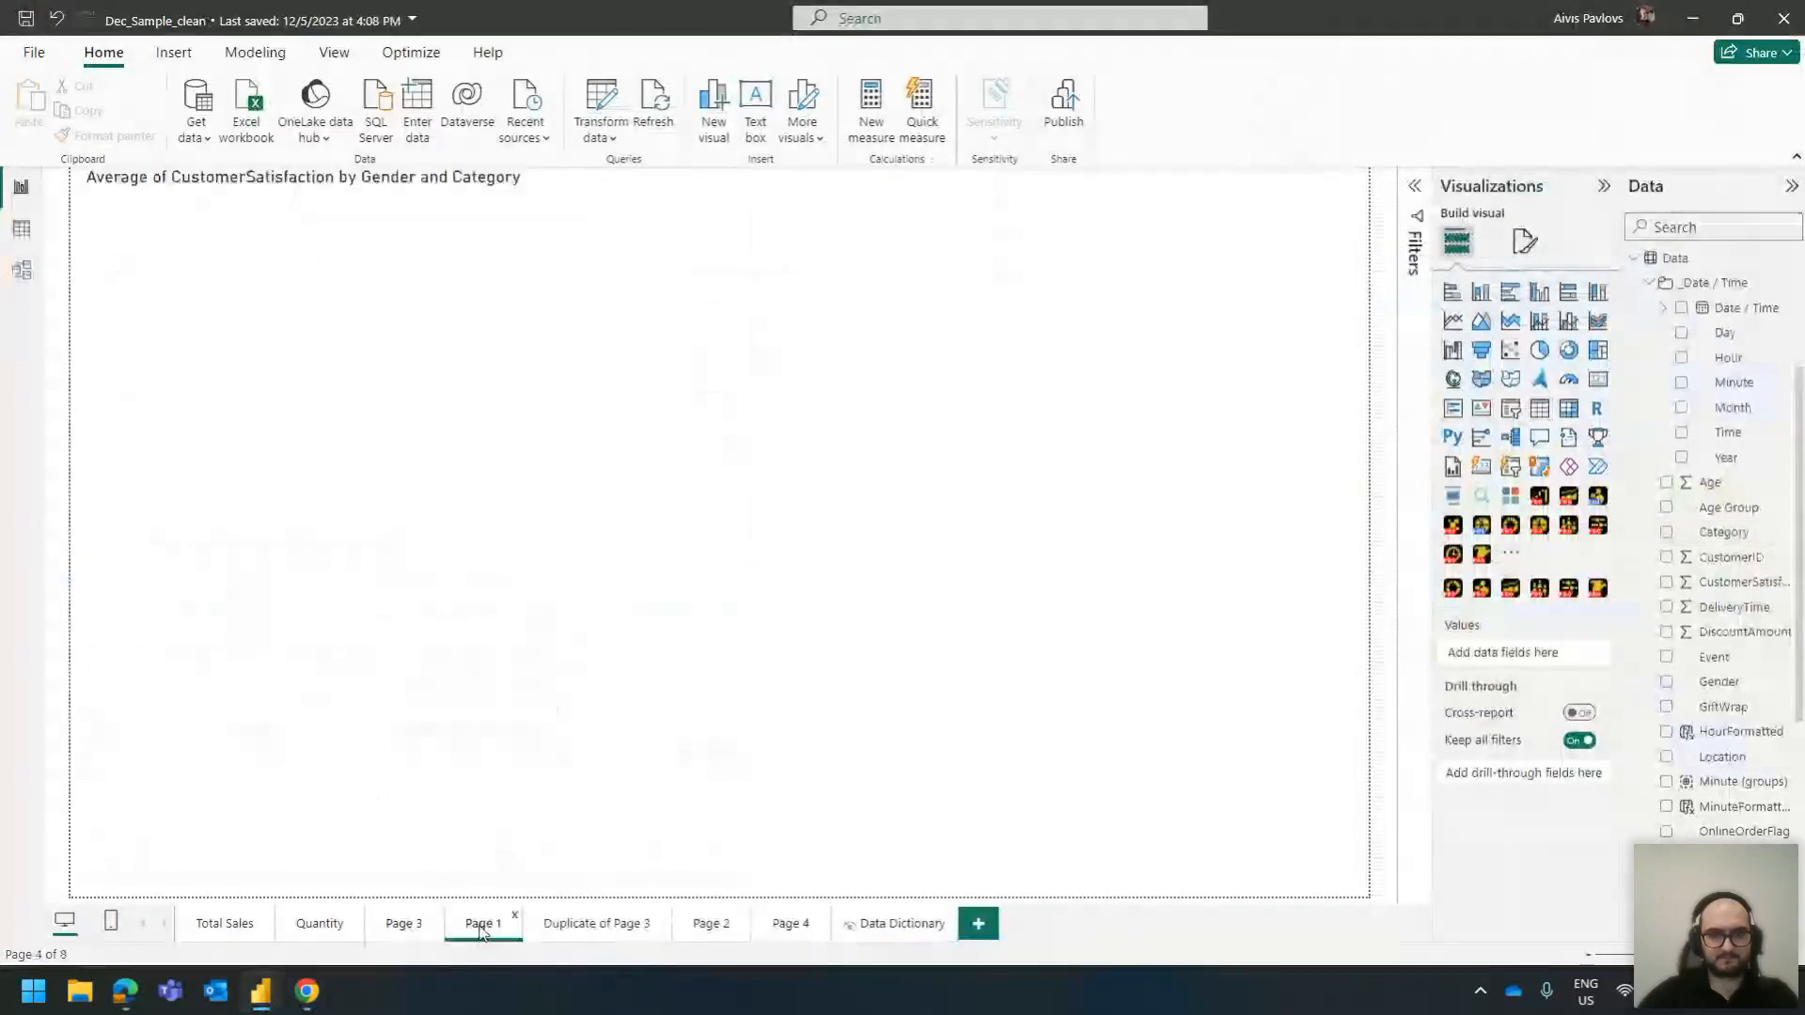
View the map on Page 3, and examine the City and City Code columns of the Table query in Power Query Editor
click(404, 924)
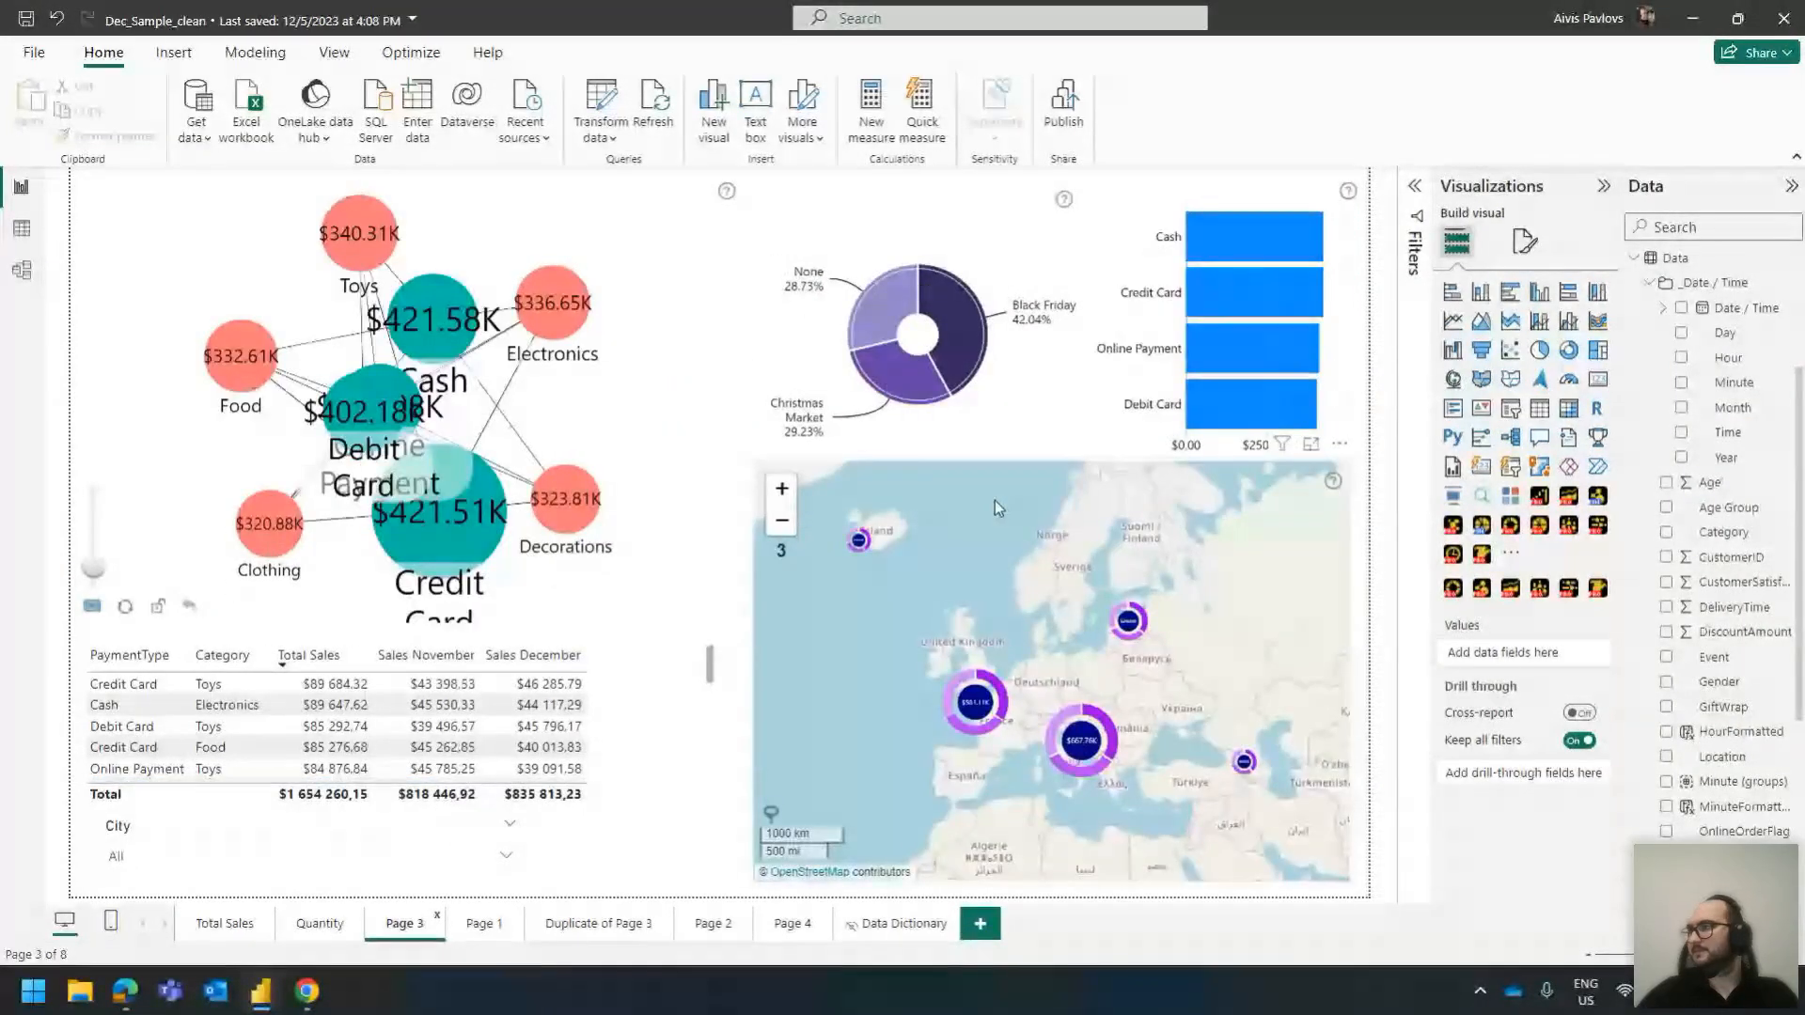
click(961, 570)
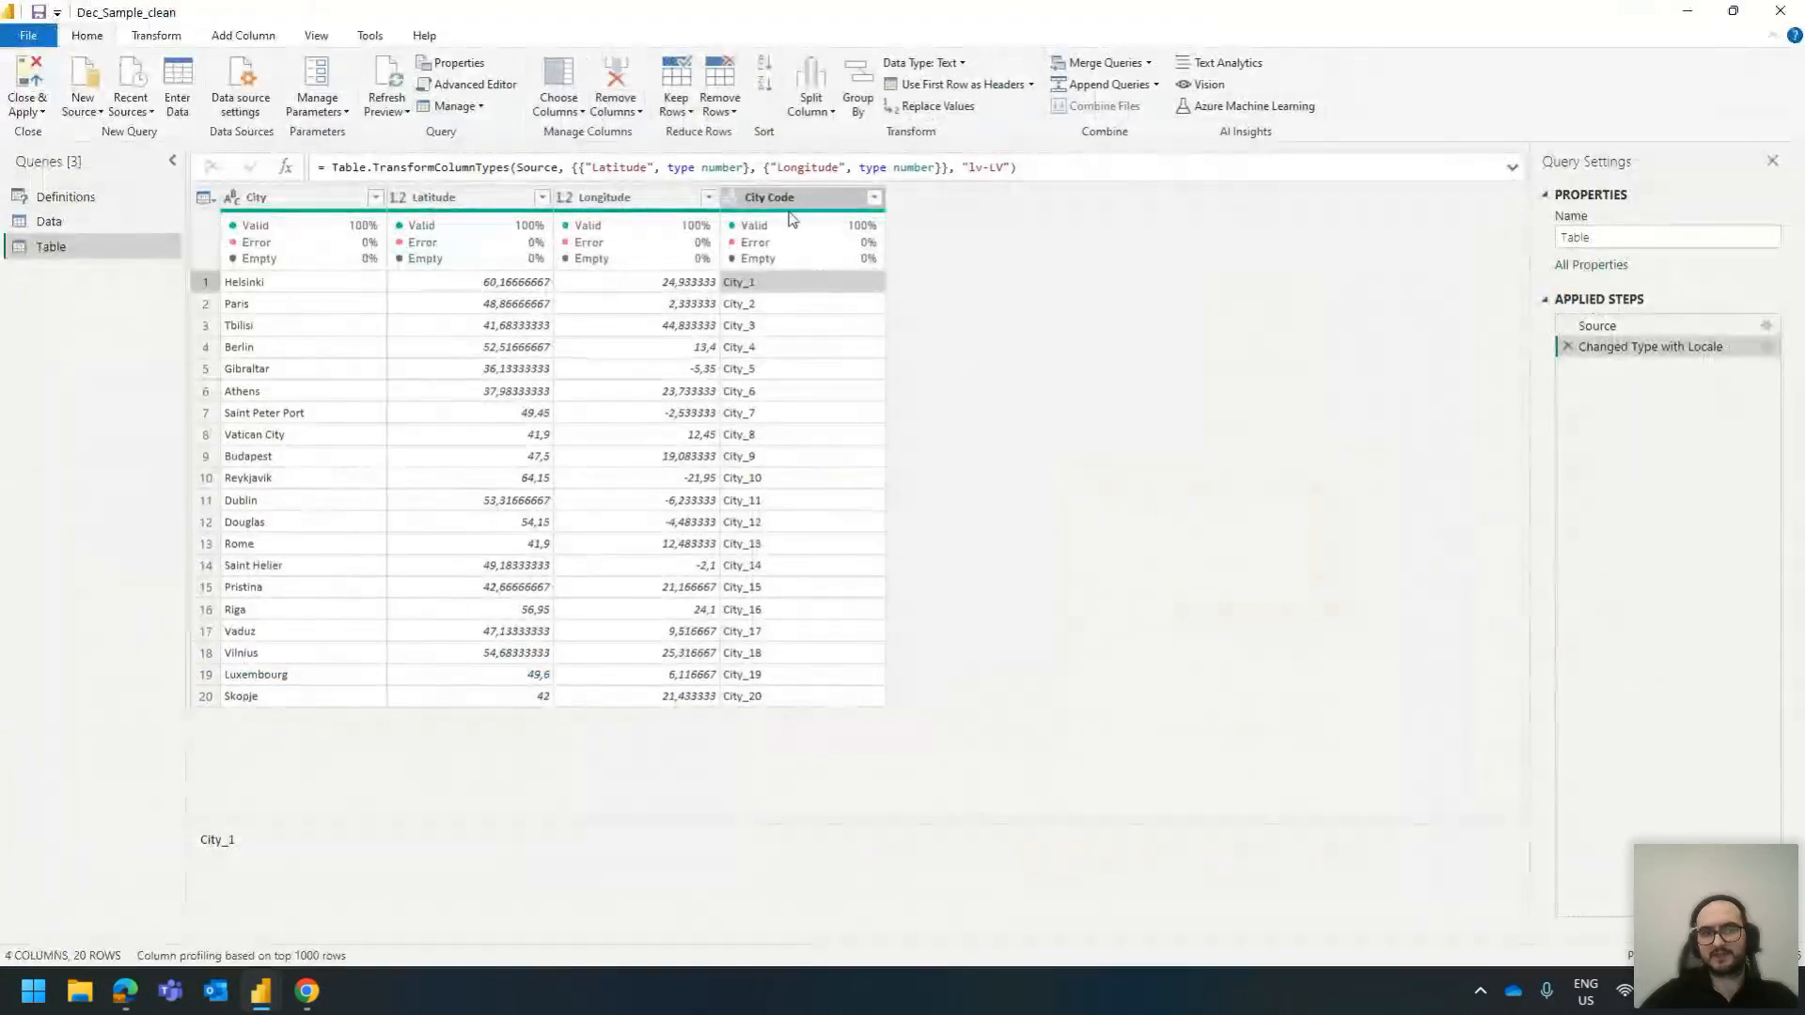
click(273, 281)
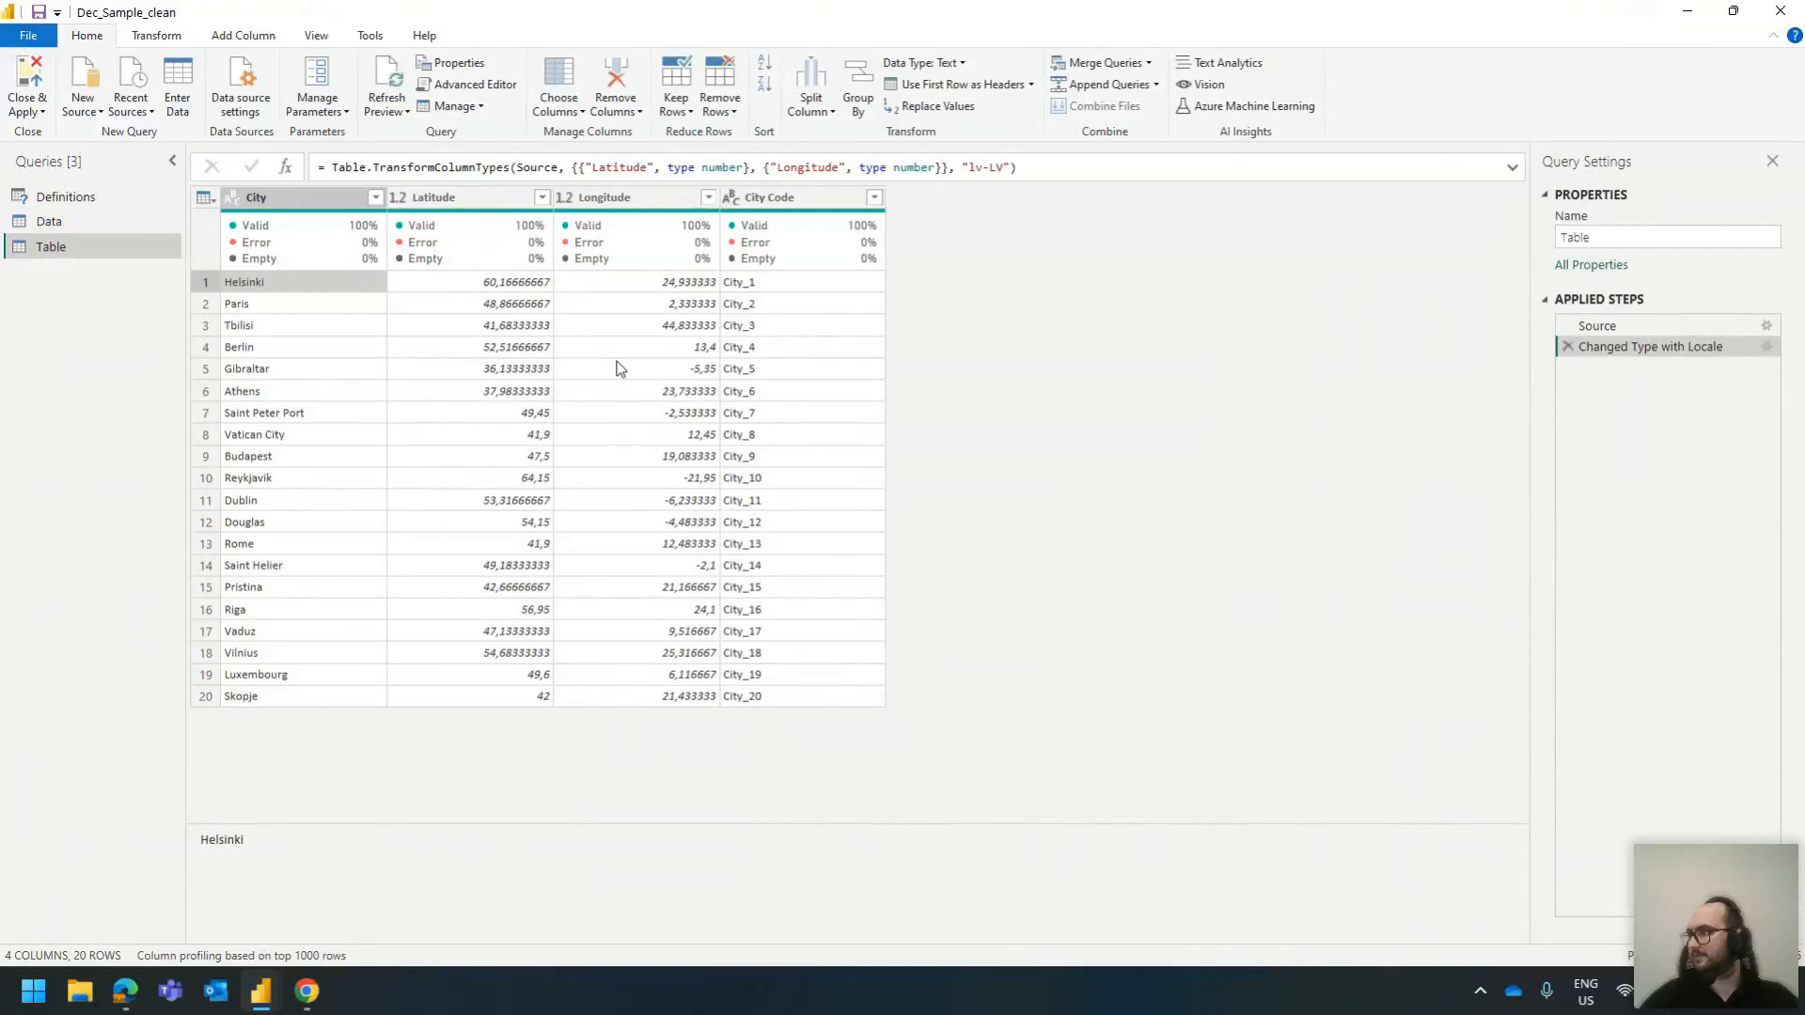
click(771, 282)
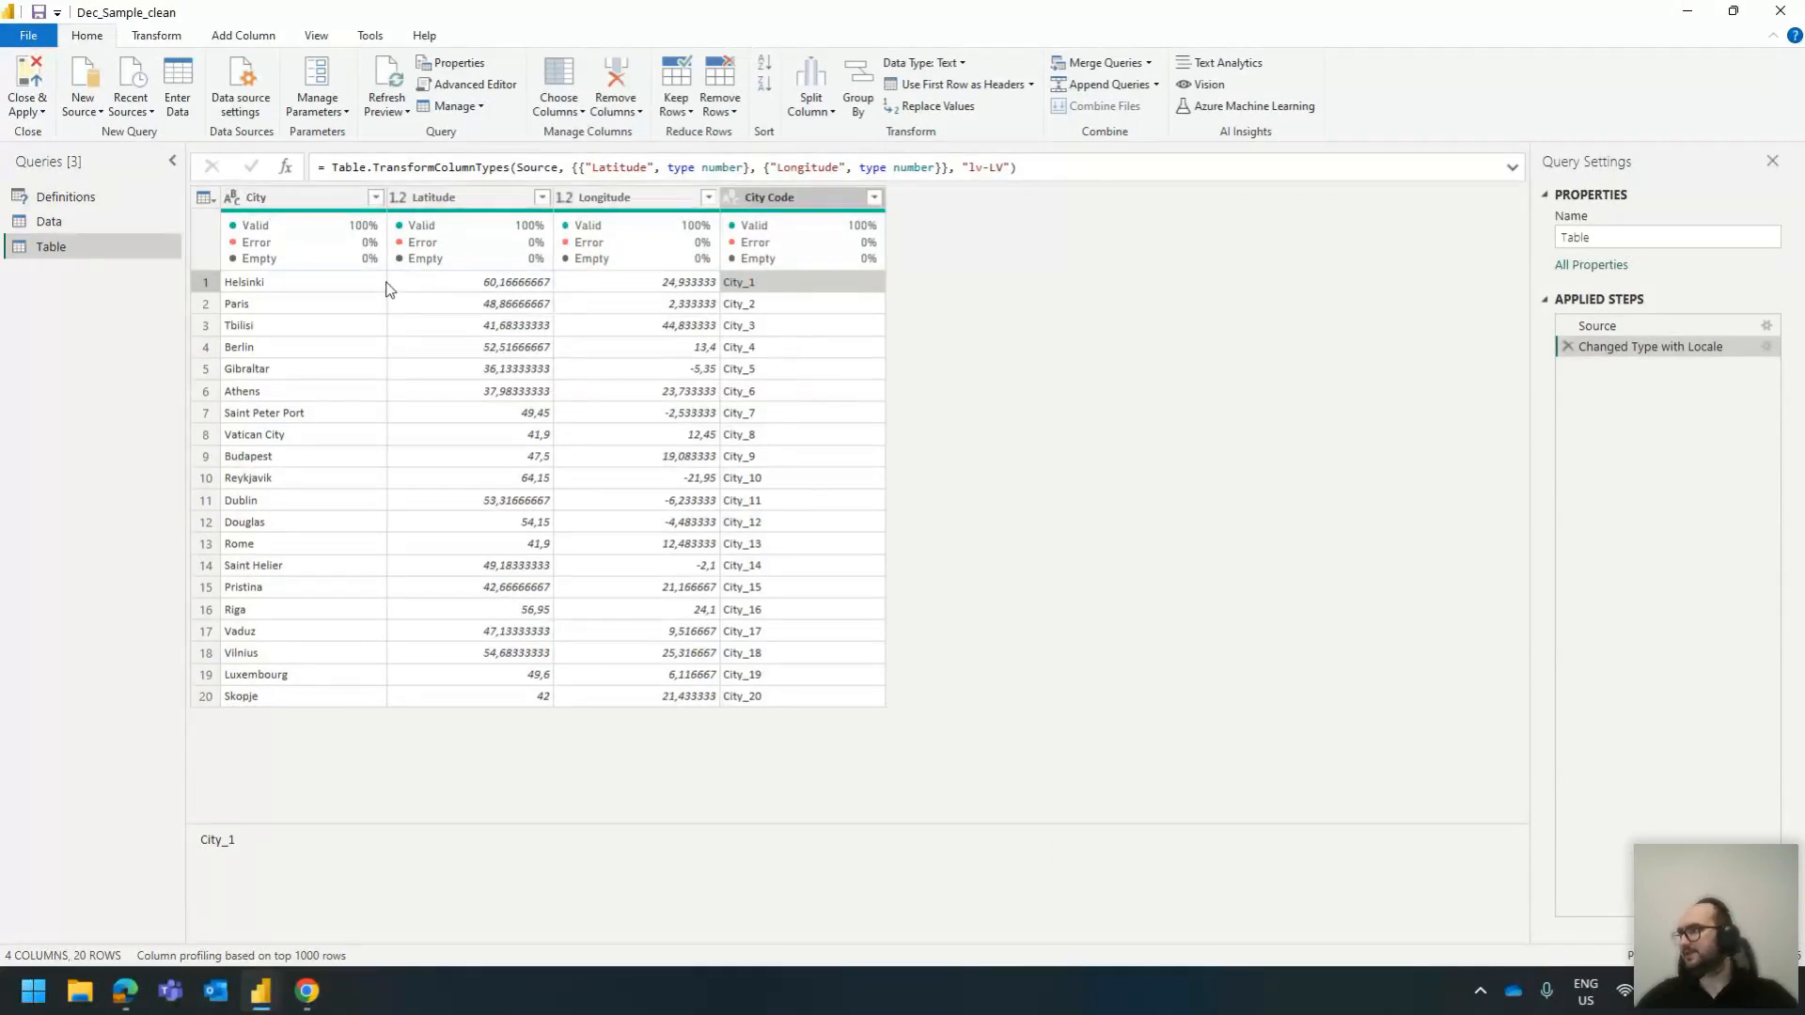
Return to the report window and view the Data Dictionary page
key(alt+Tab)
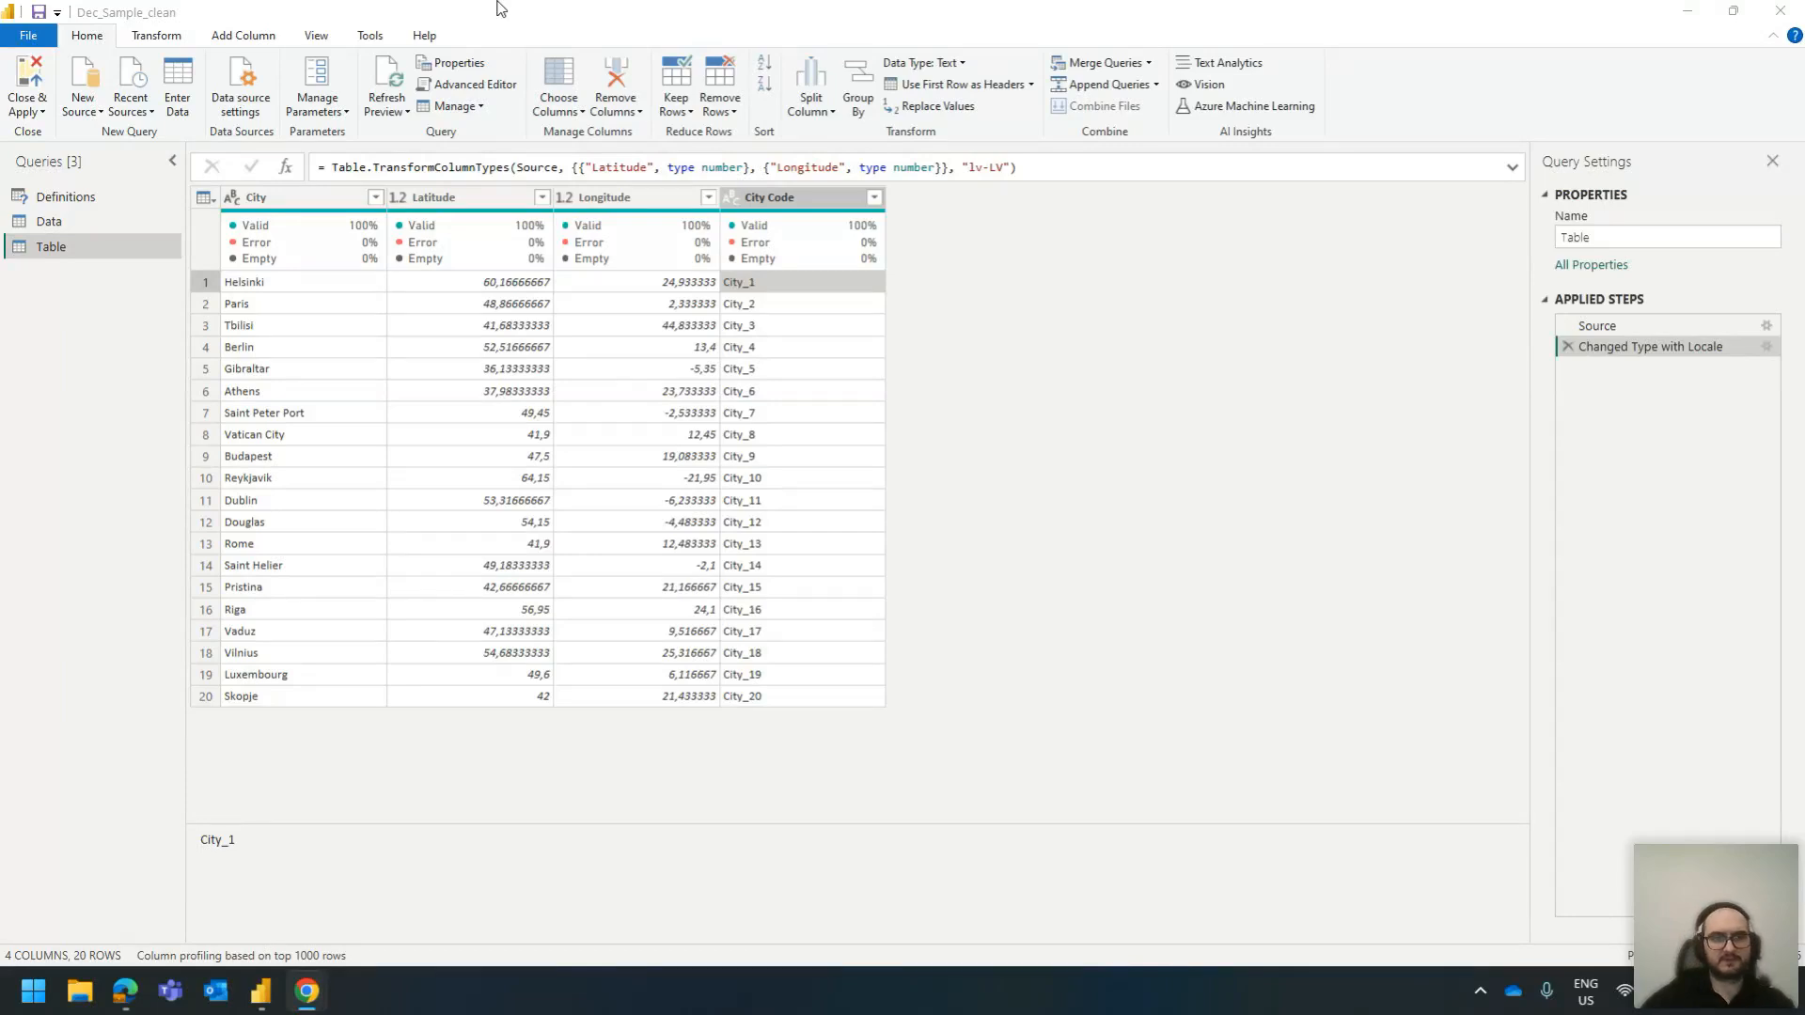
click(101, 194)
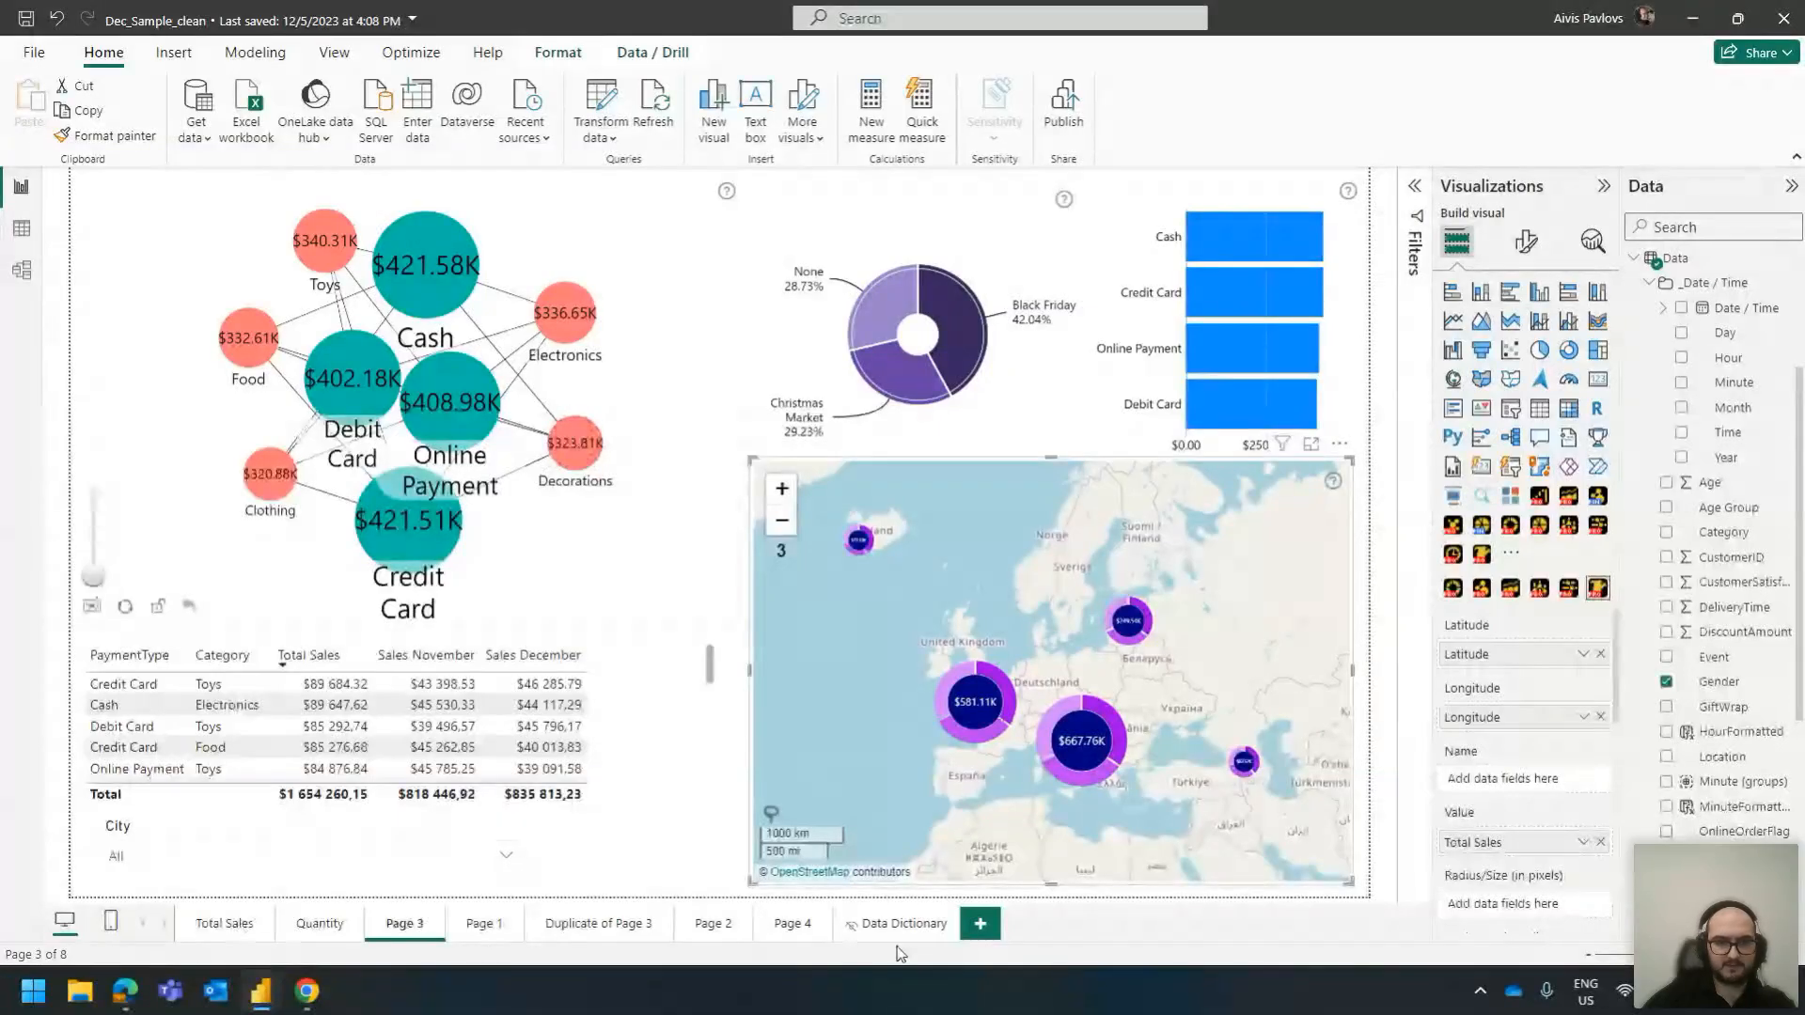
click(924, 920)
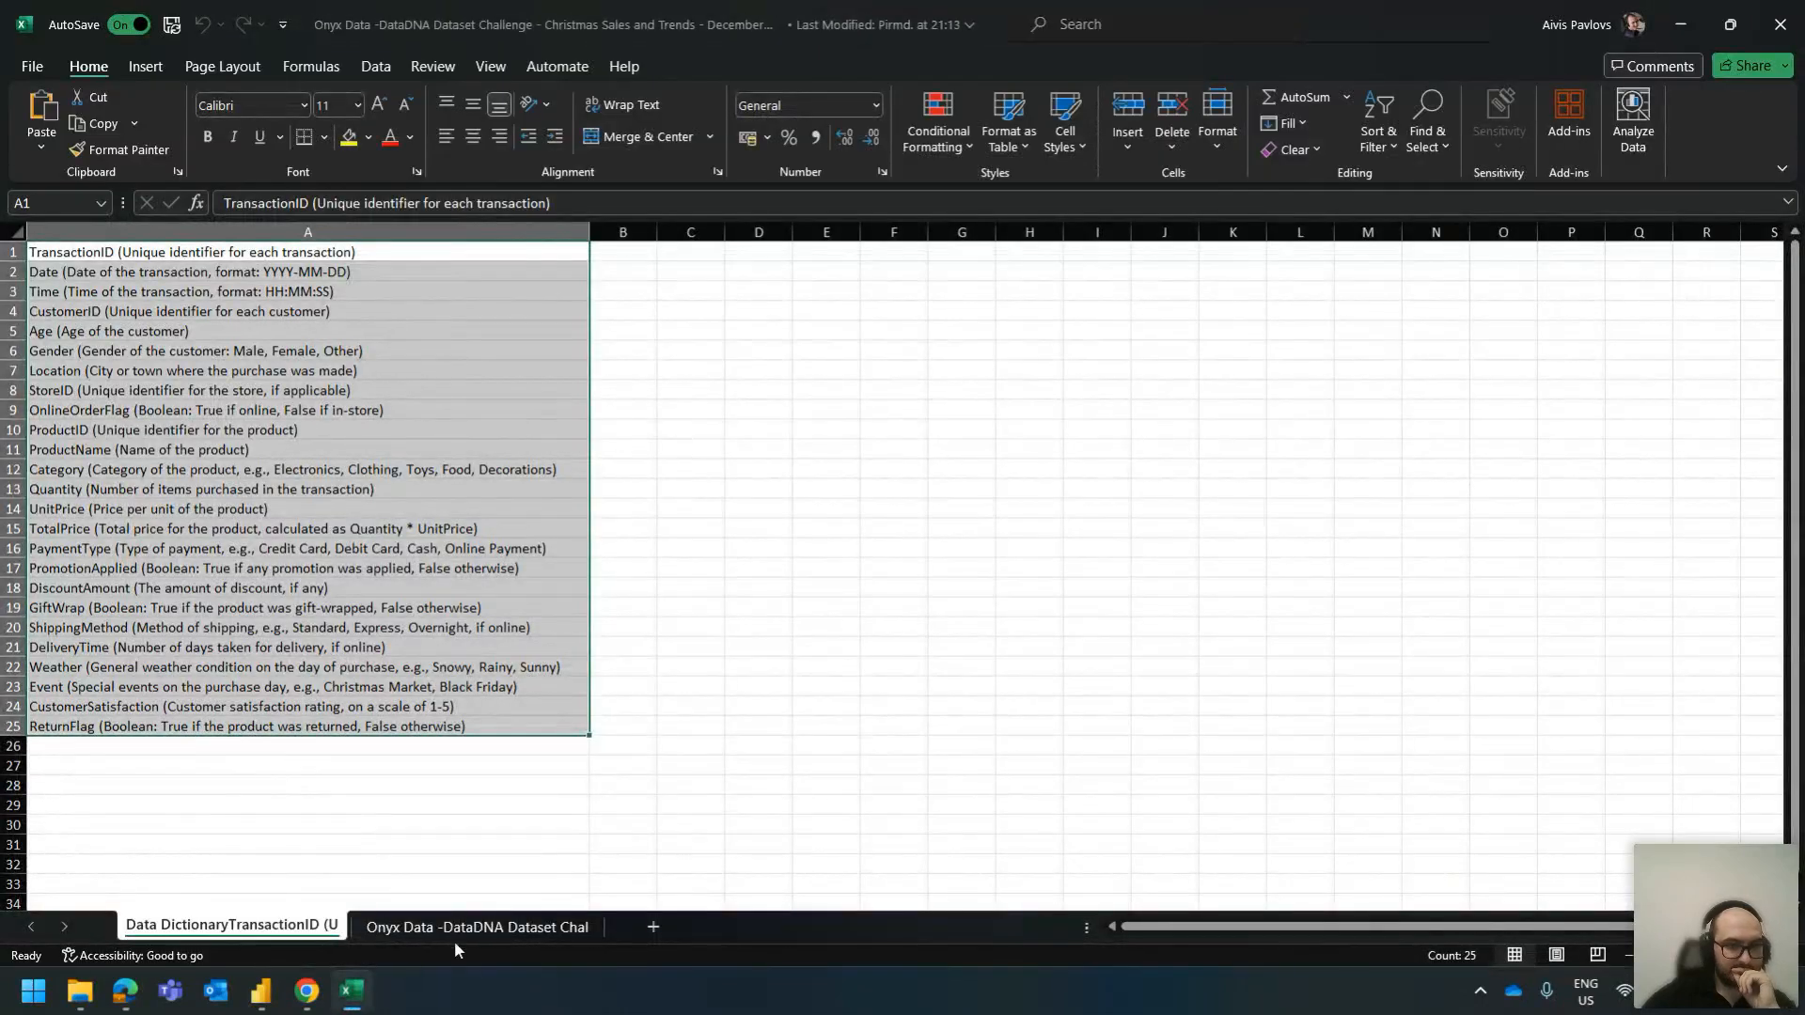
In the Excel challenge workbook, search the Onyx Data dataset sheet for "christmas" through two matches and close the search
click(498, 935)
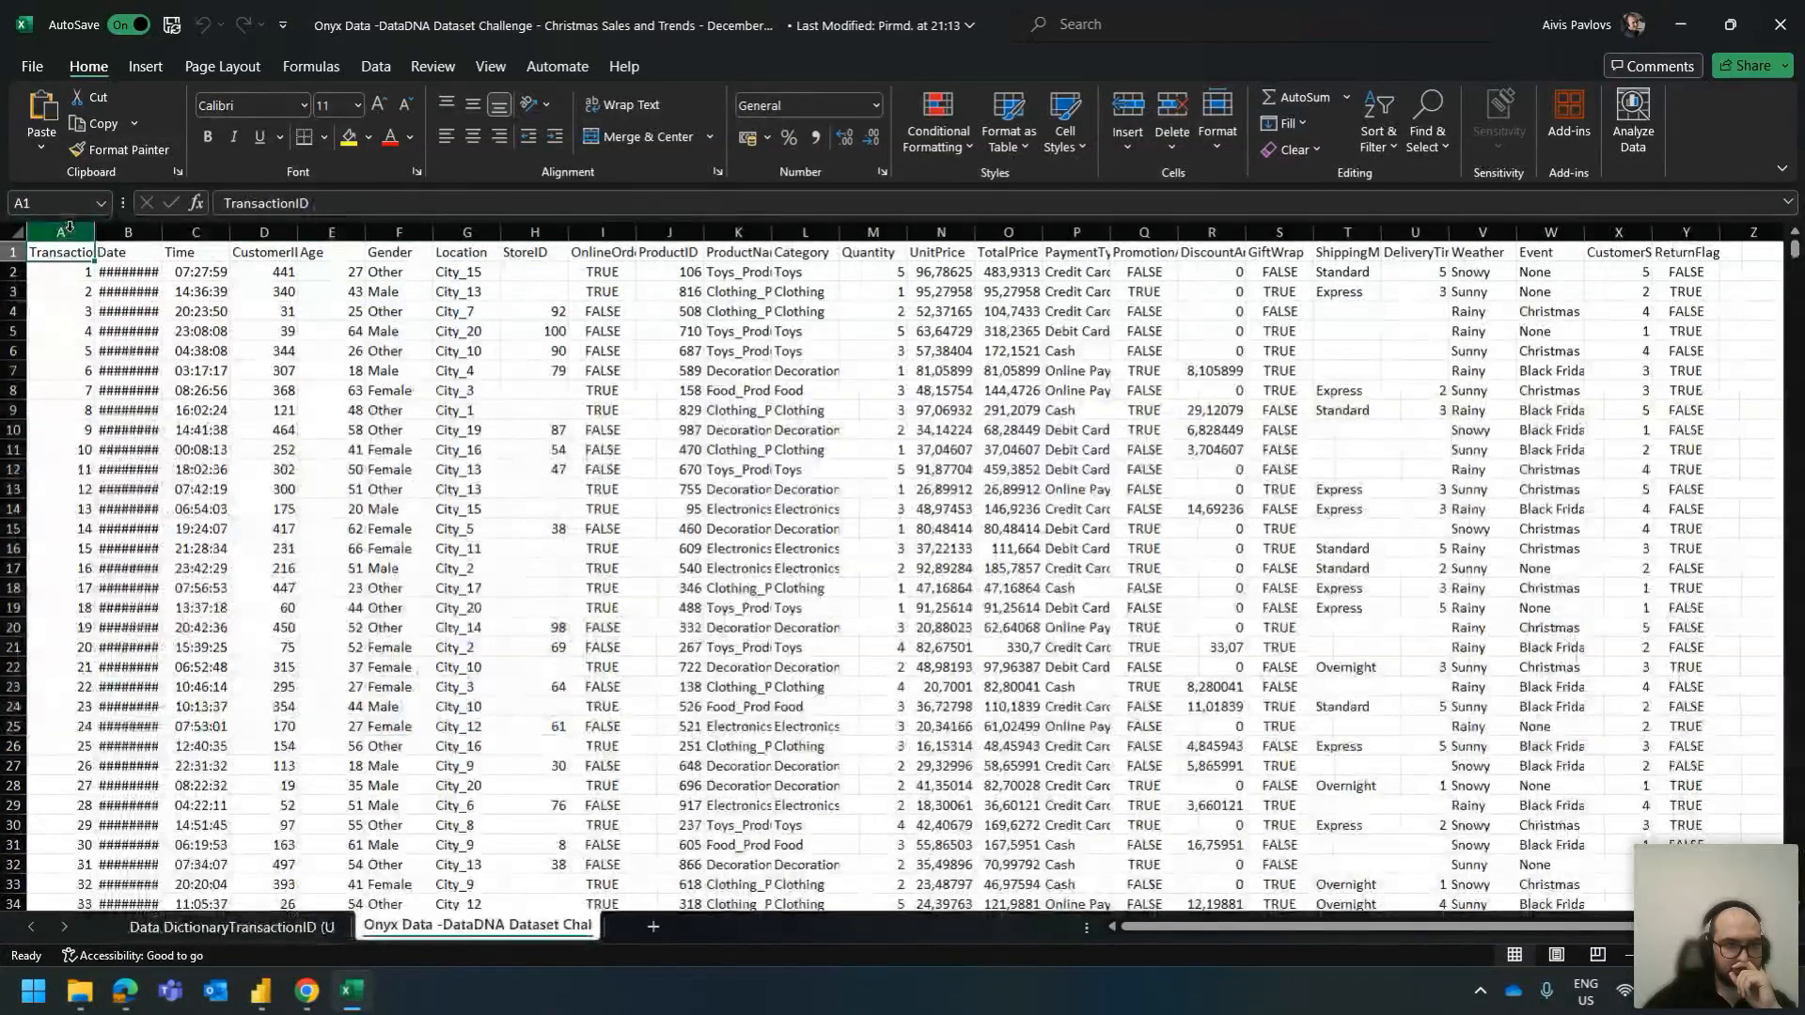
key(ctrl+f)
text(chrisy)
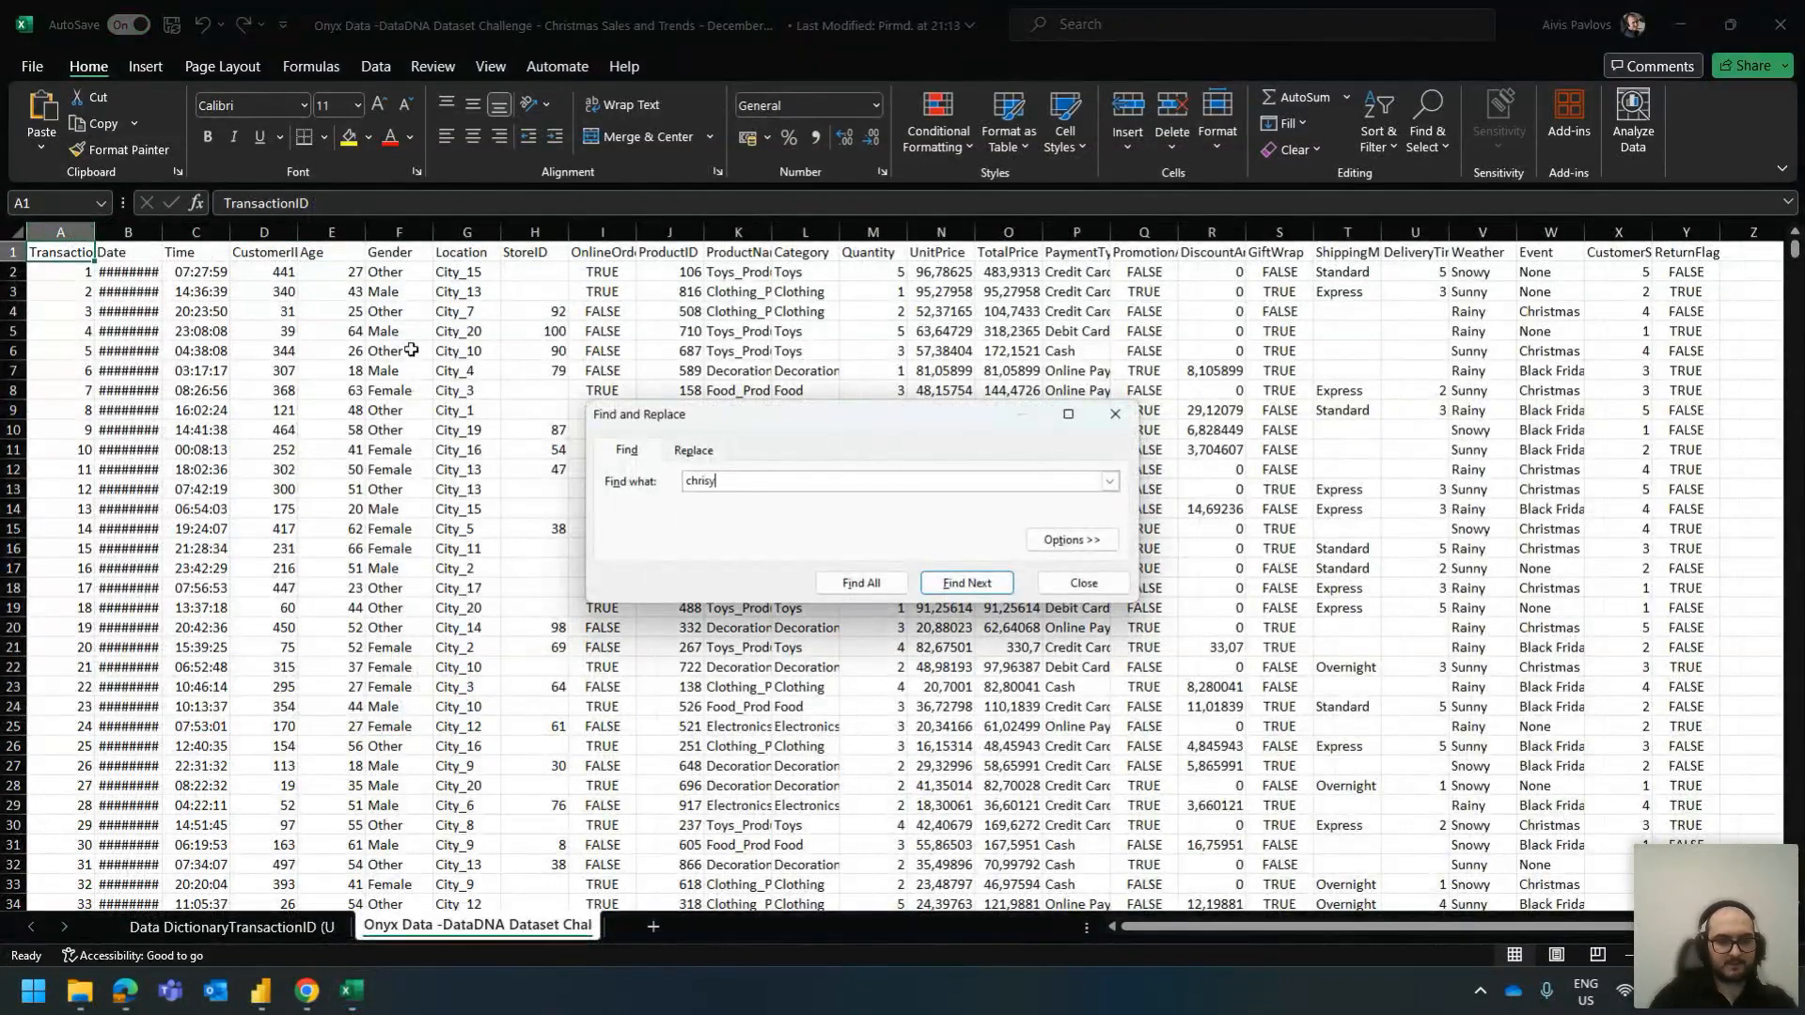
key(BackSpace)
text(tmas)
key(Return)
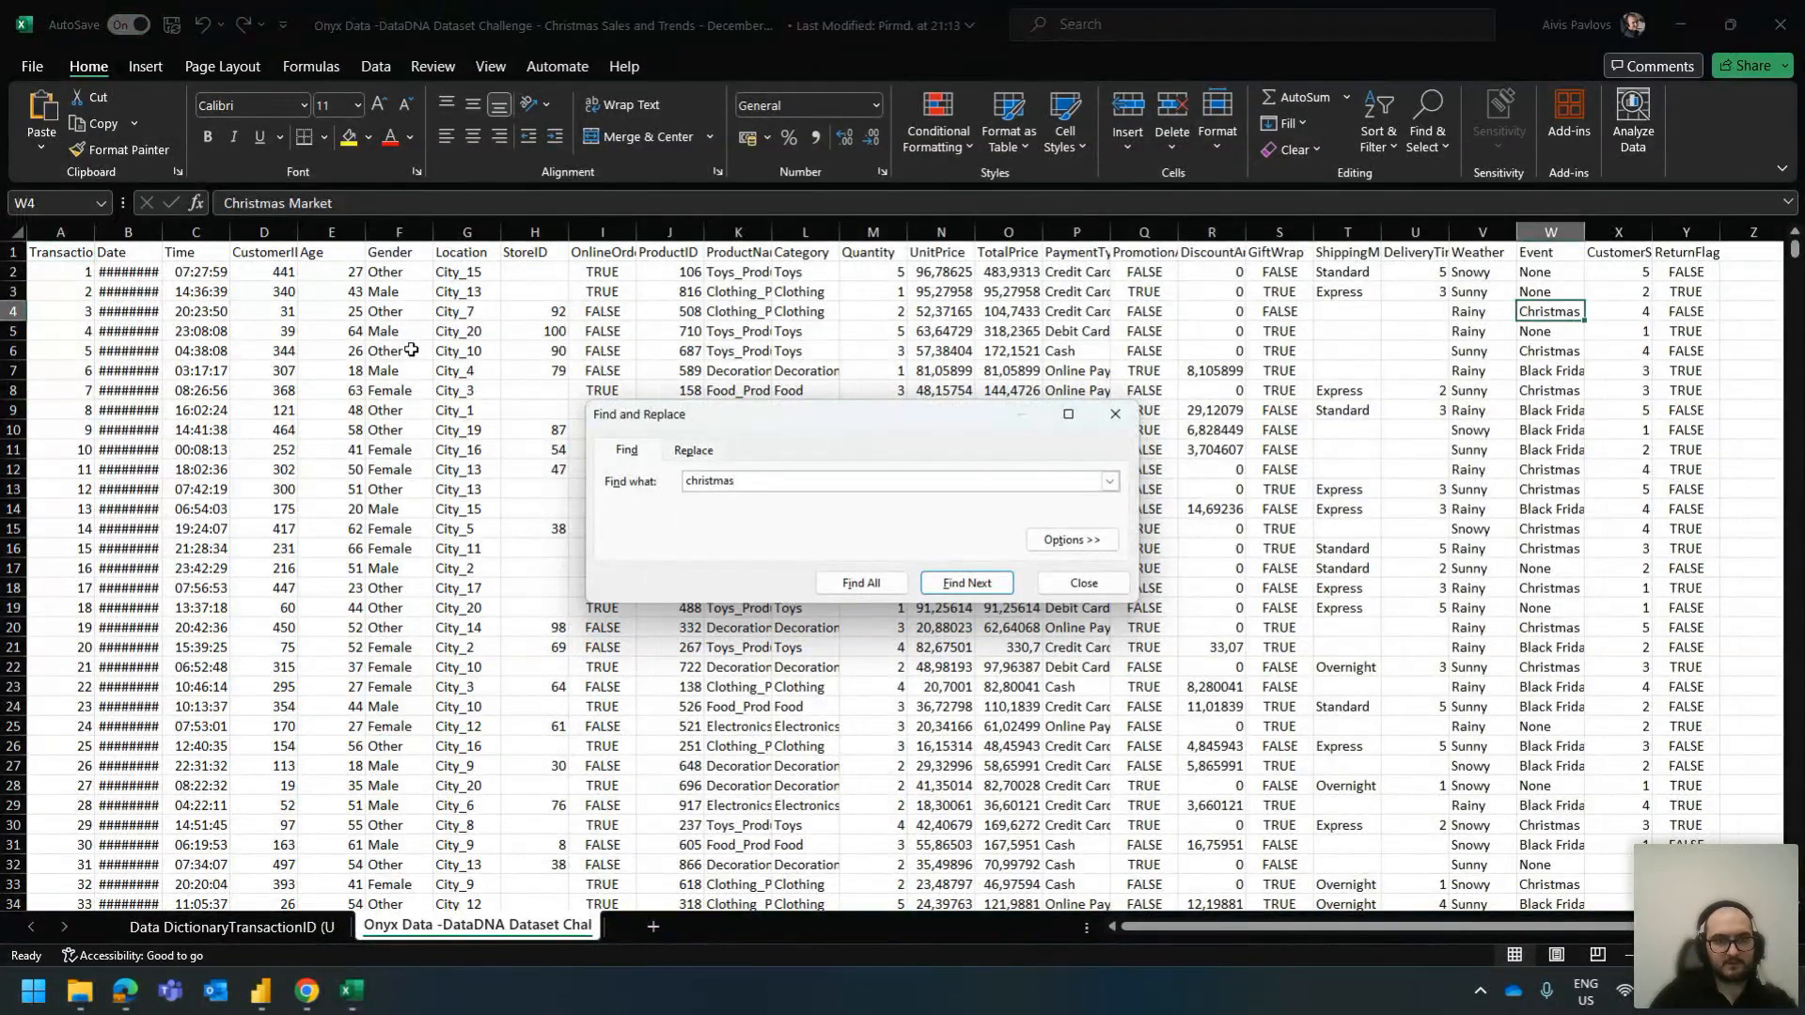
key(Return)
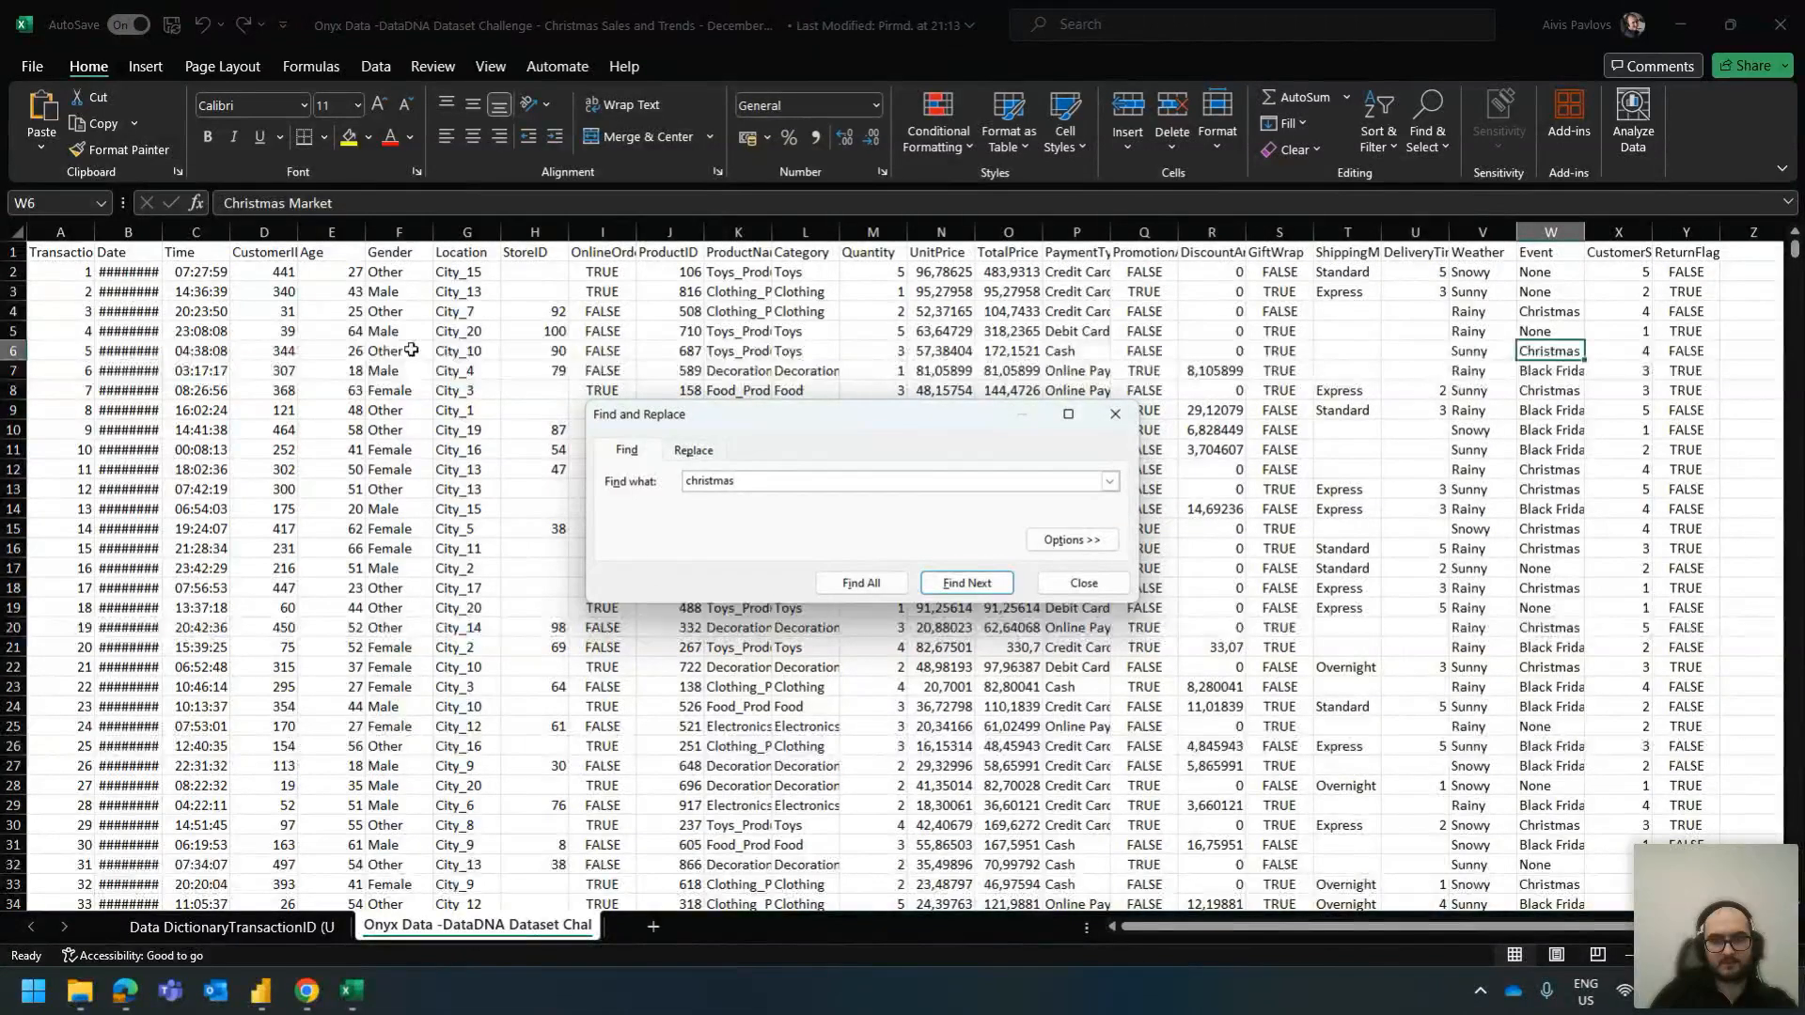
key(Escape)
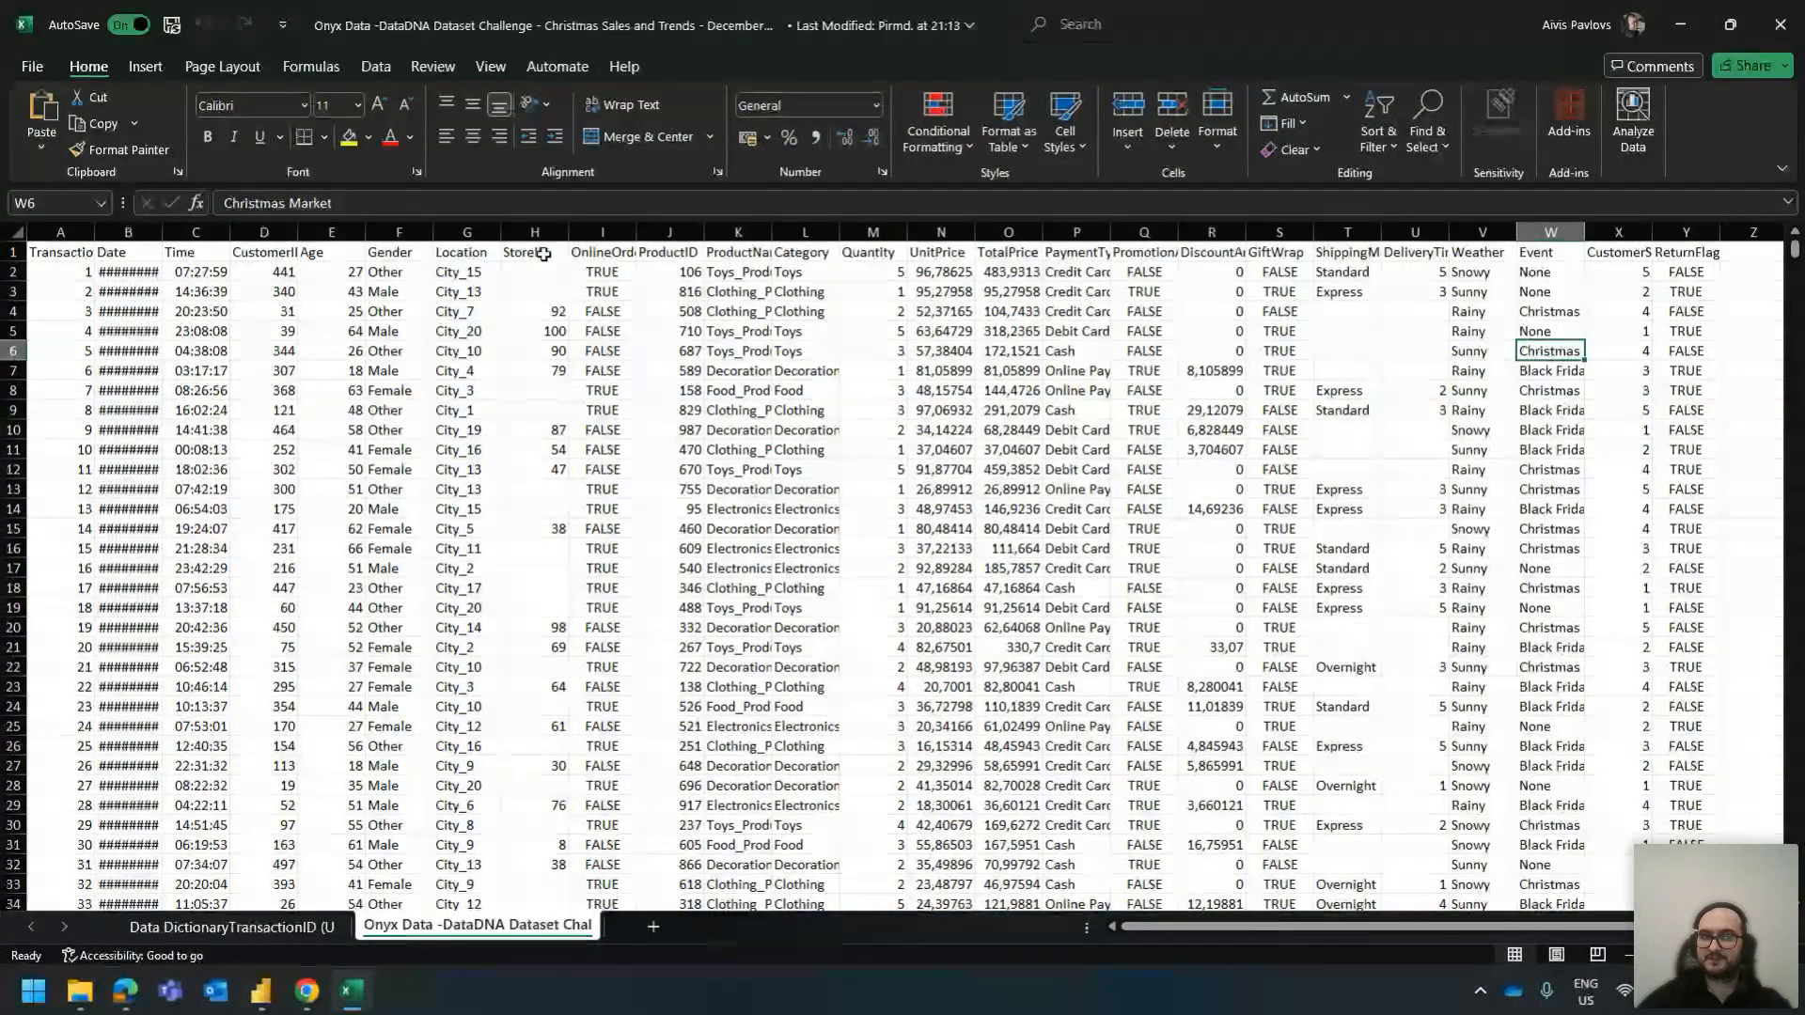
Switch back to the Power BI Desktop report and open the Data query in Power Query Editor
key(alt+Tab)
key(alt+Tab)
key(alt+Tab)
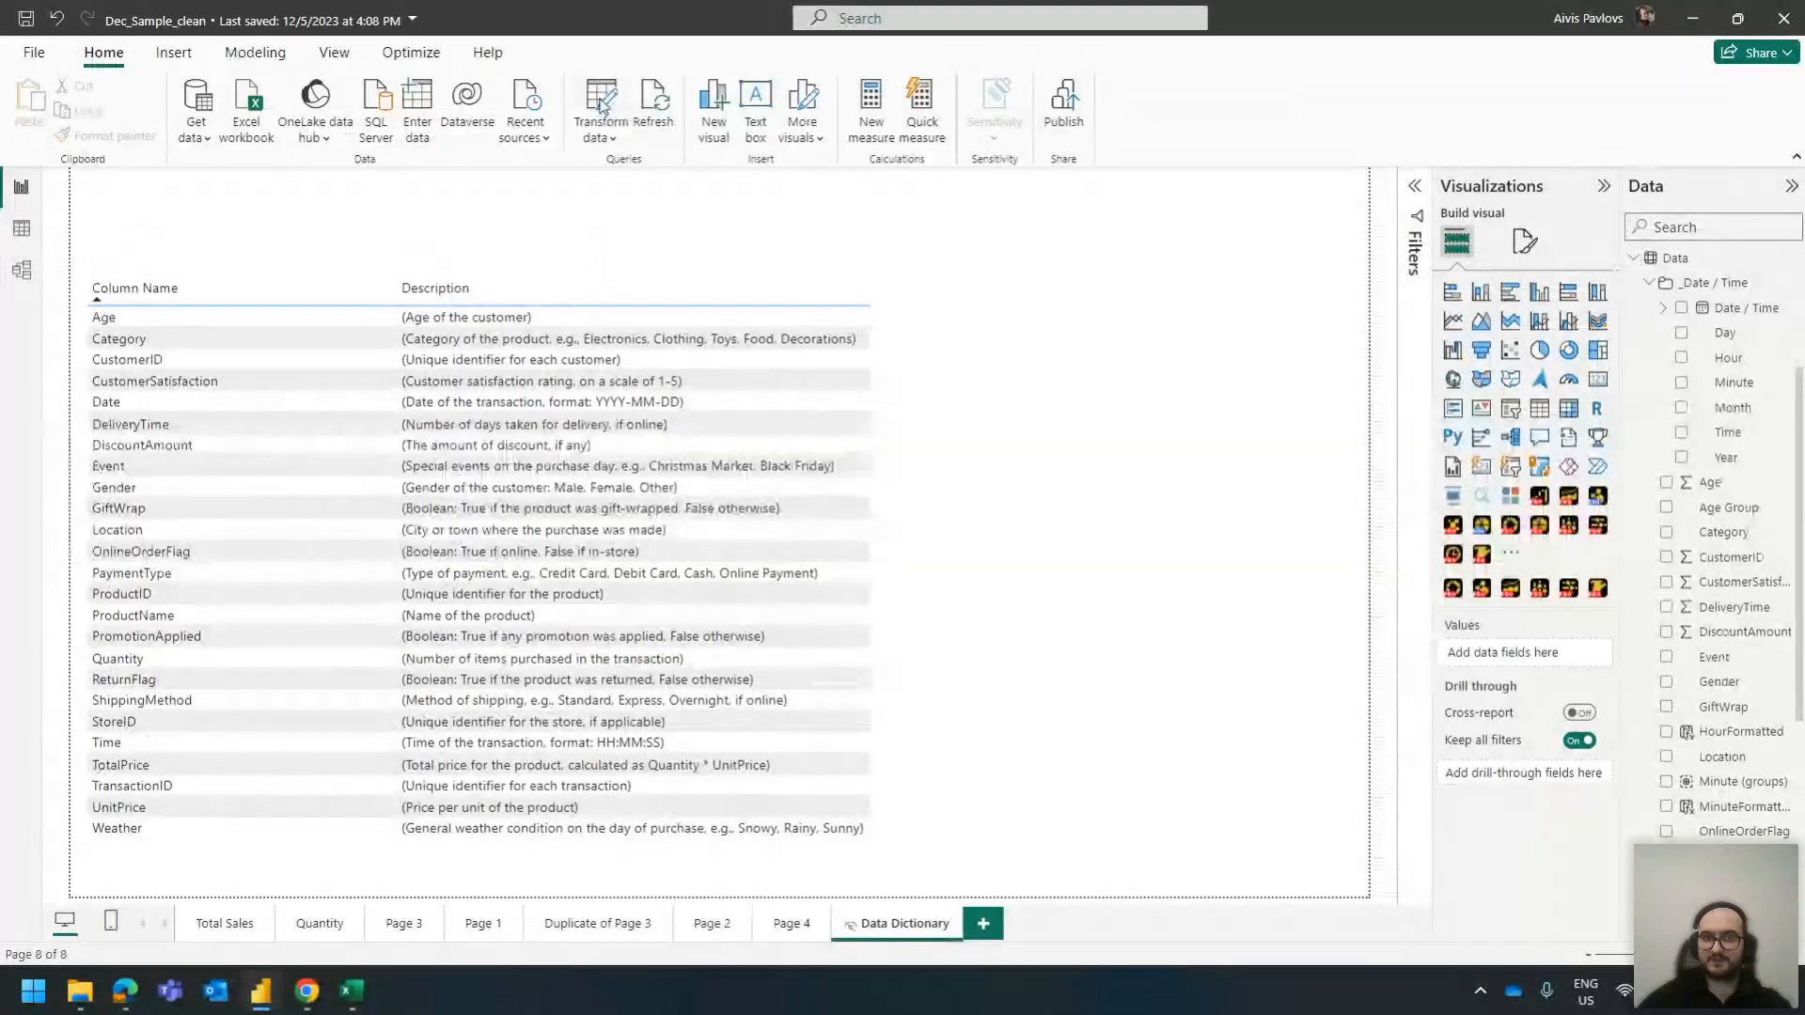
click(601, 106)
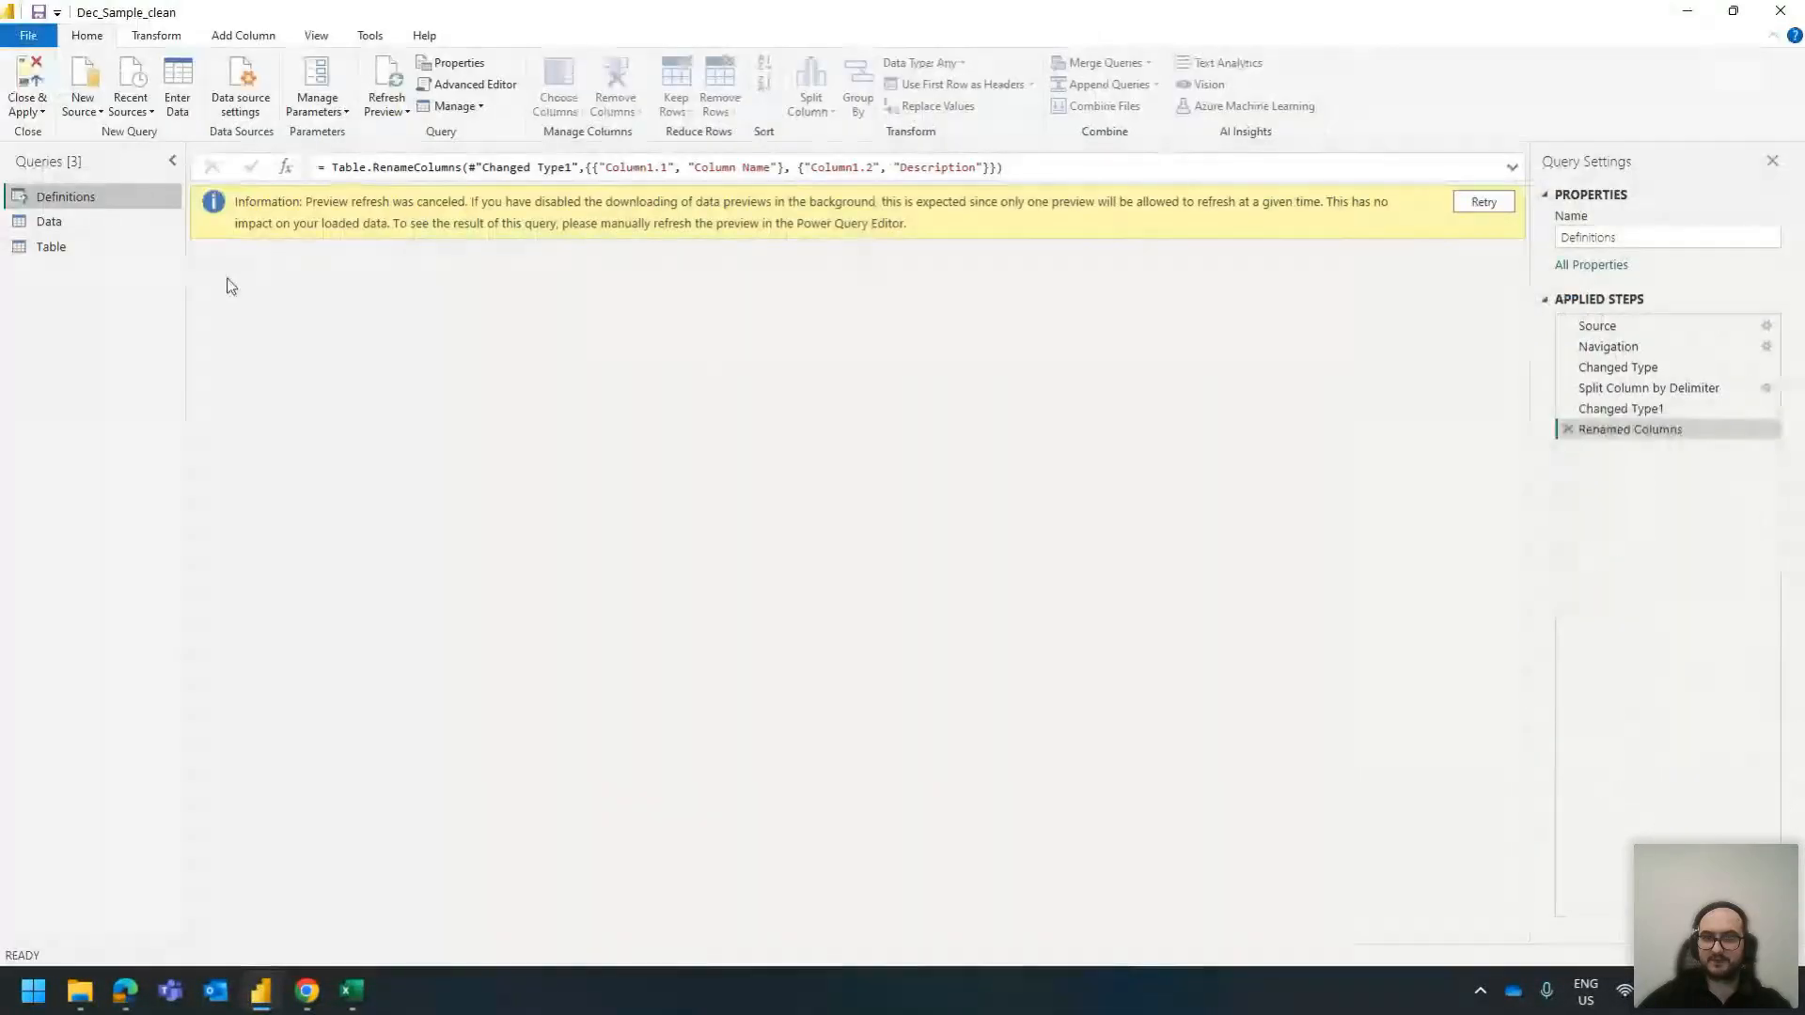
click(120, 222)
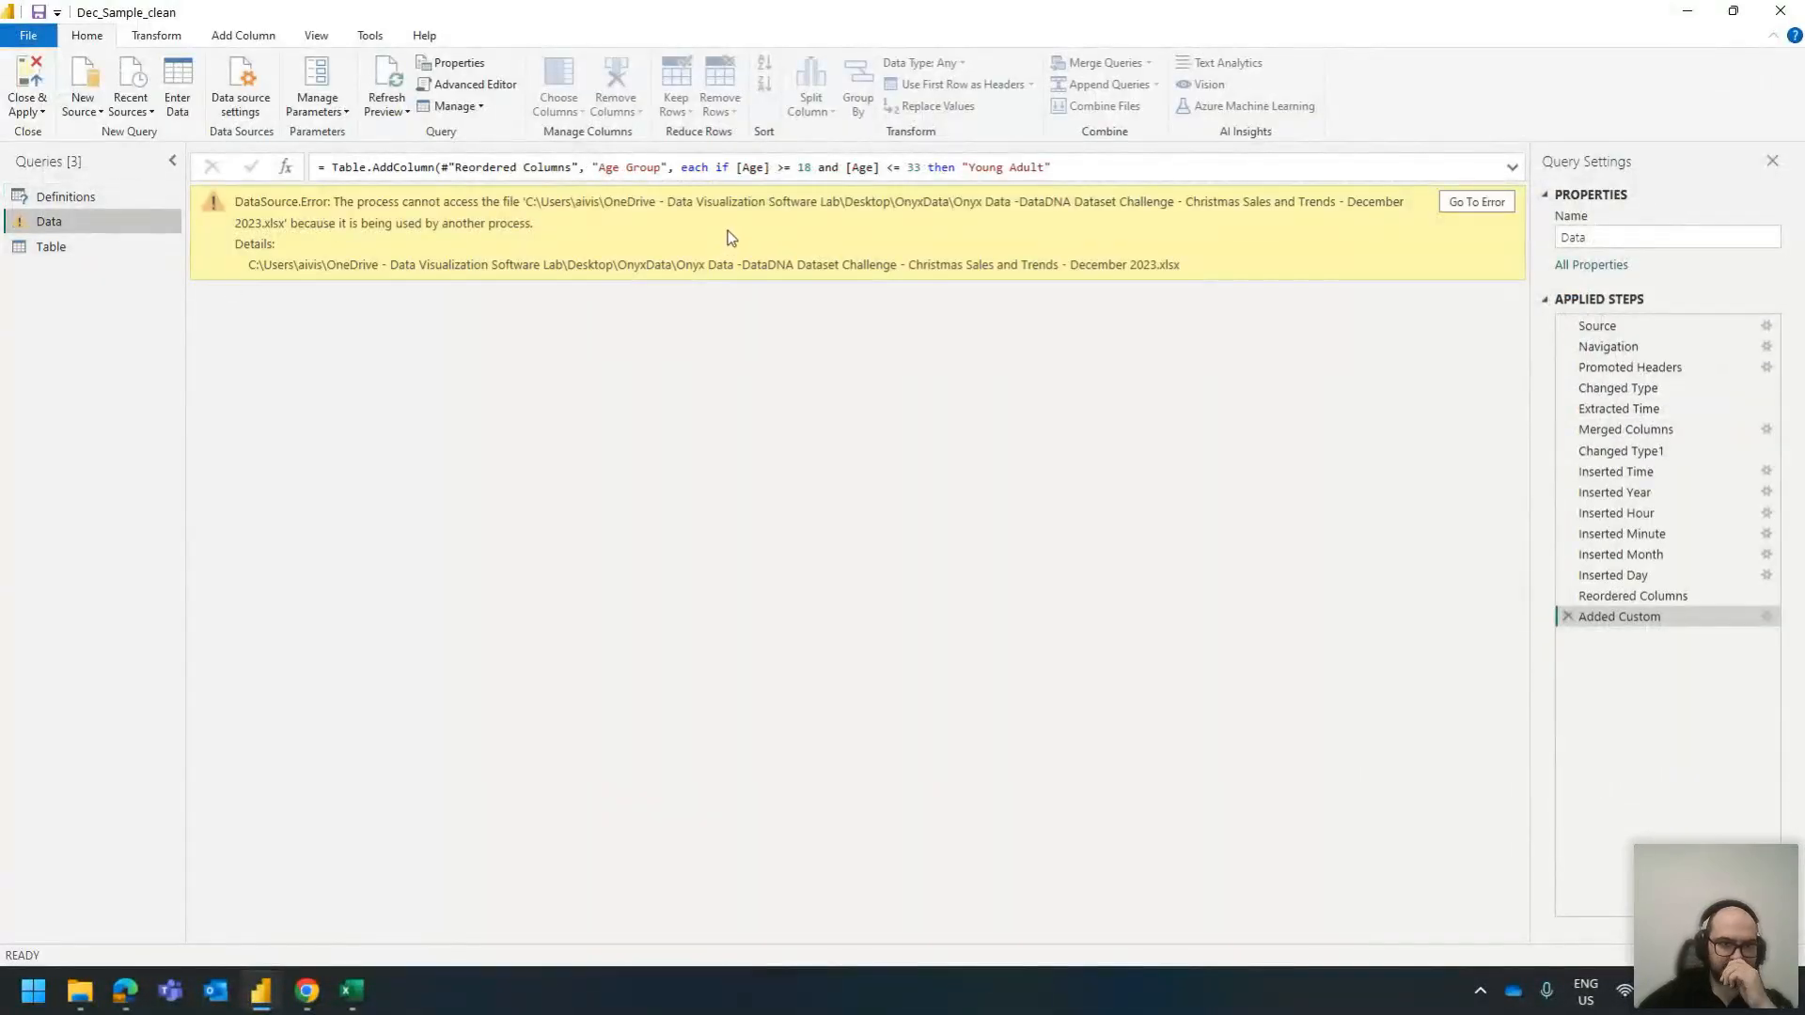
Close the Excel source workbook and reload the preview of the Data query in Power Query Editor
click(361, 991)
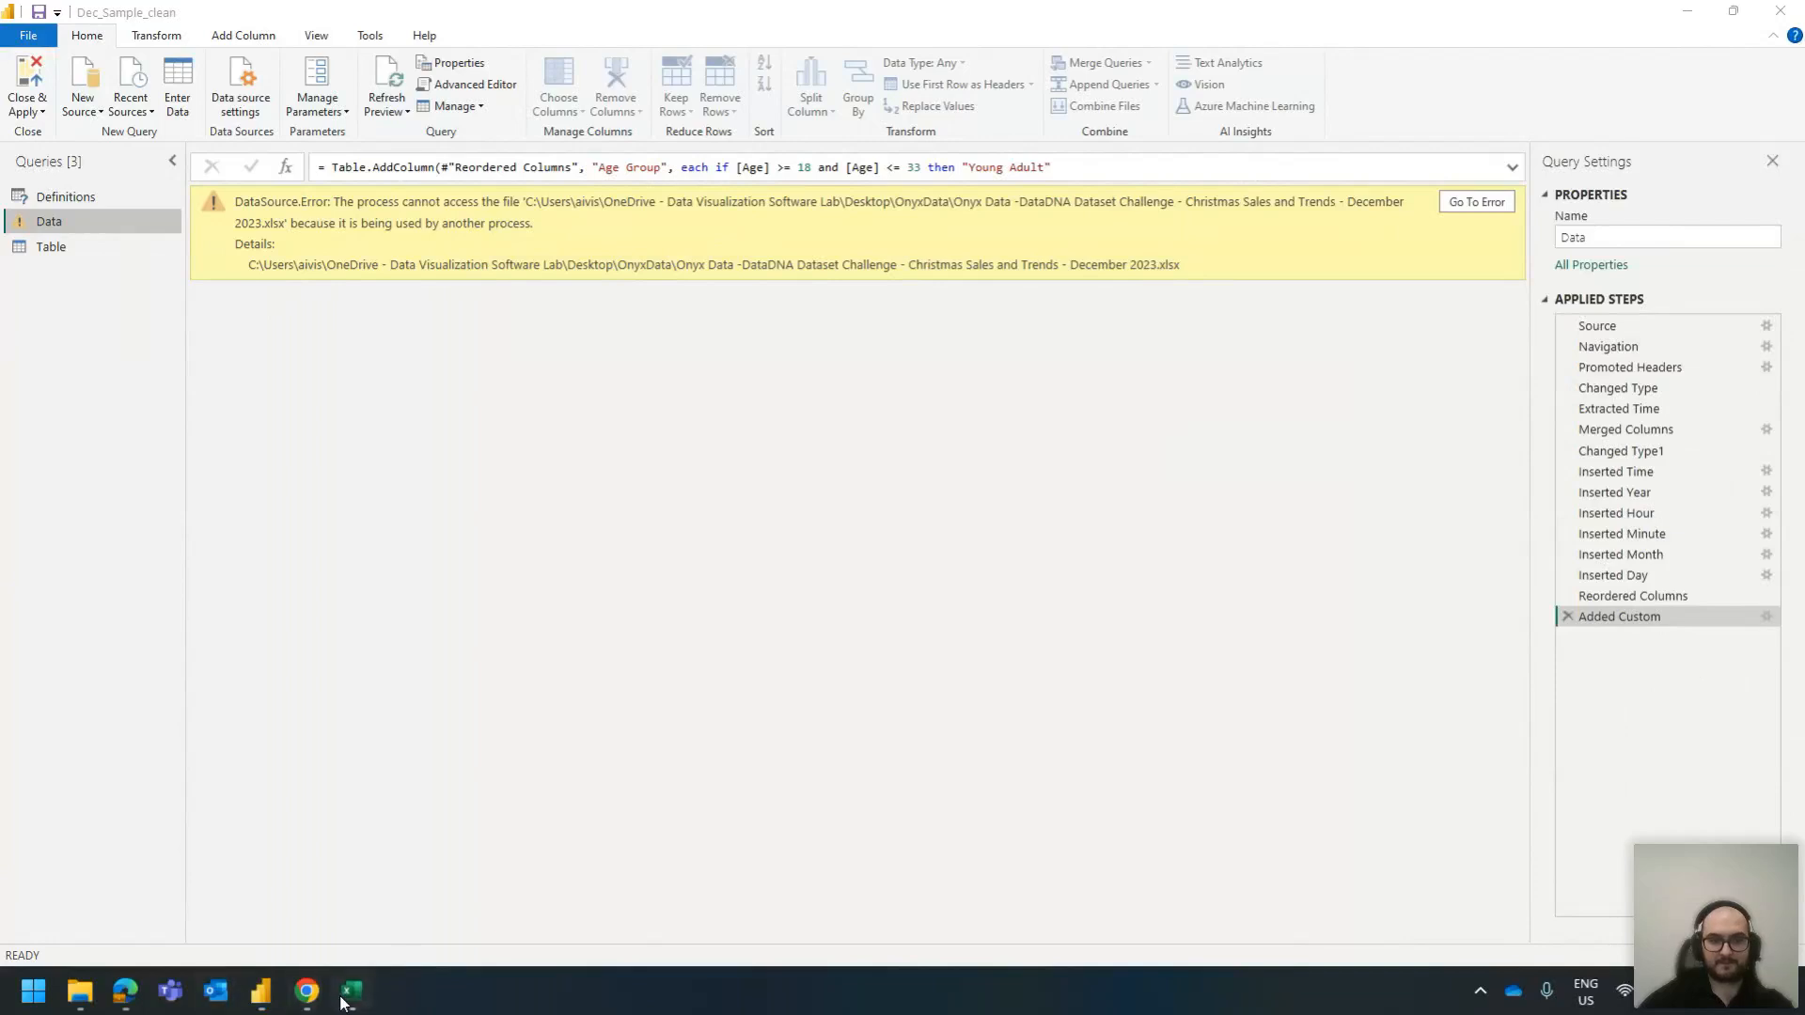
click(344, 999)
click(1780, 15)
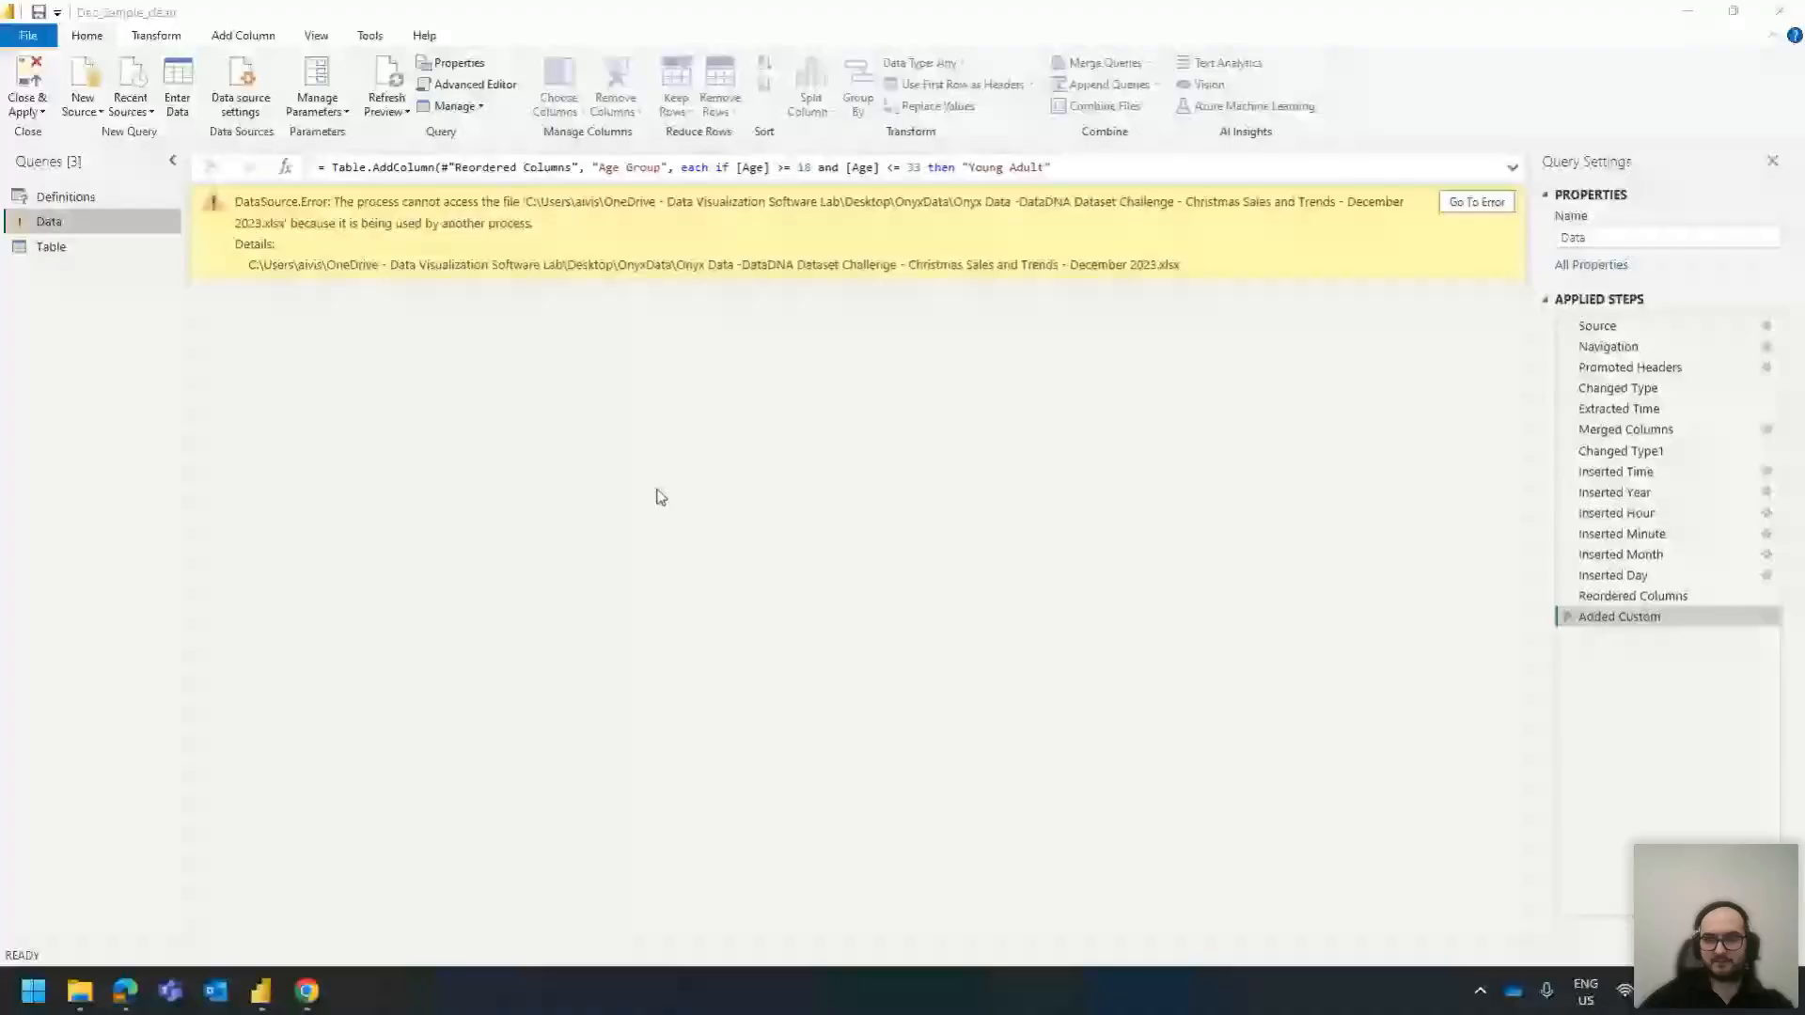
click(70, 252)
click(77, 217)
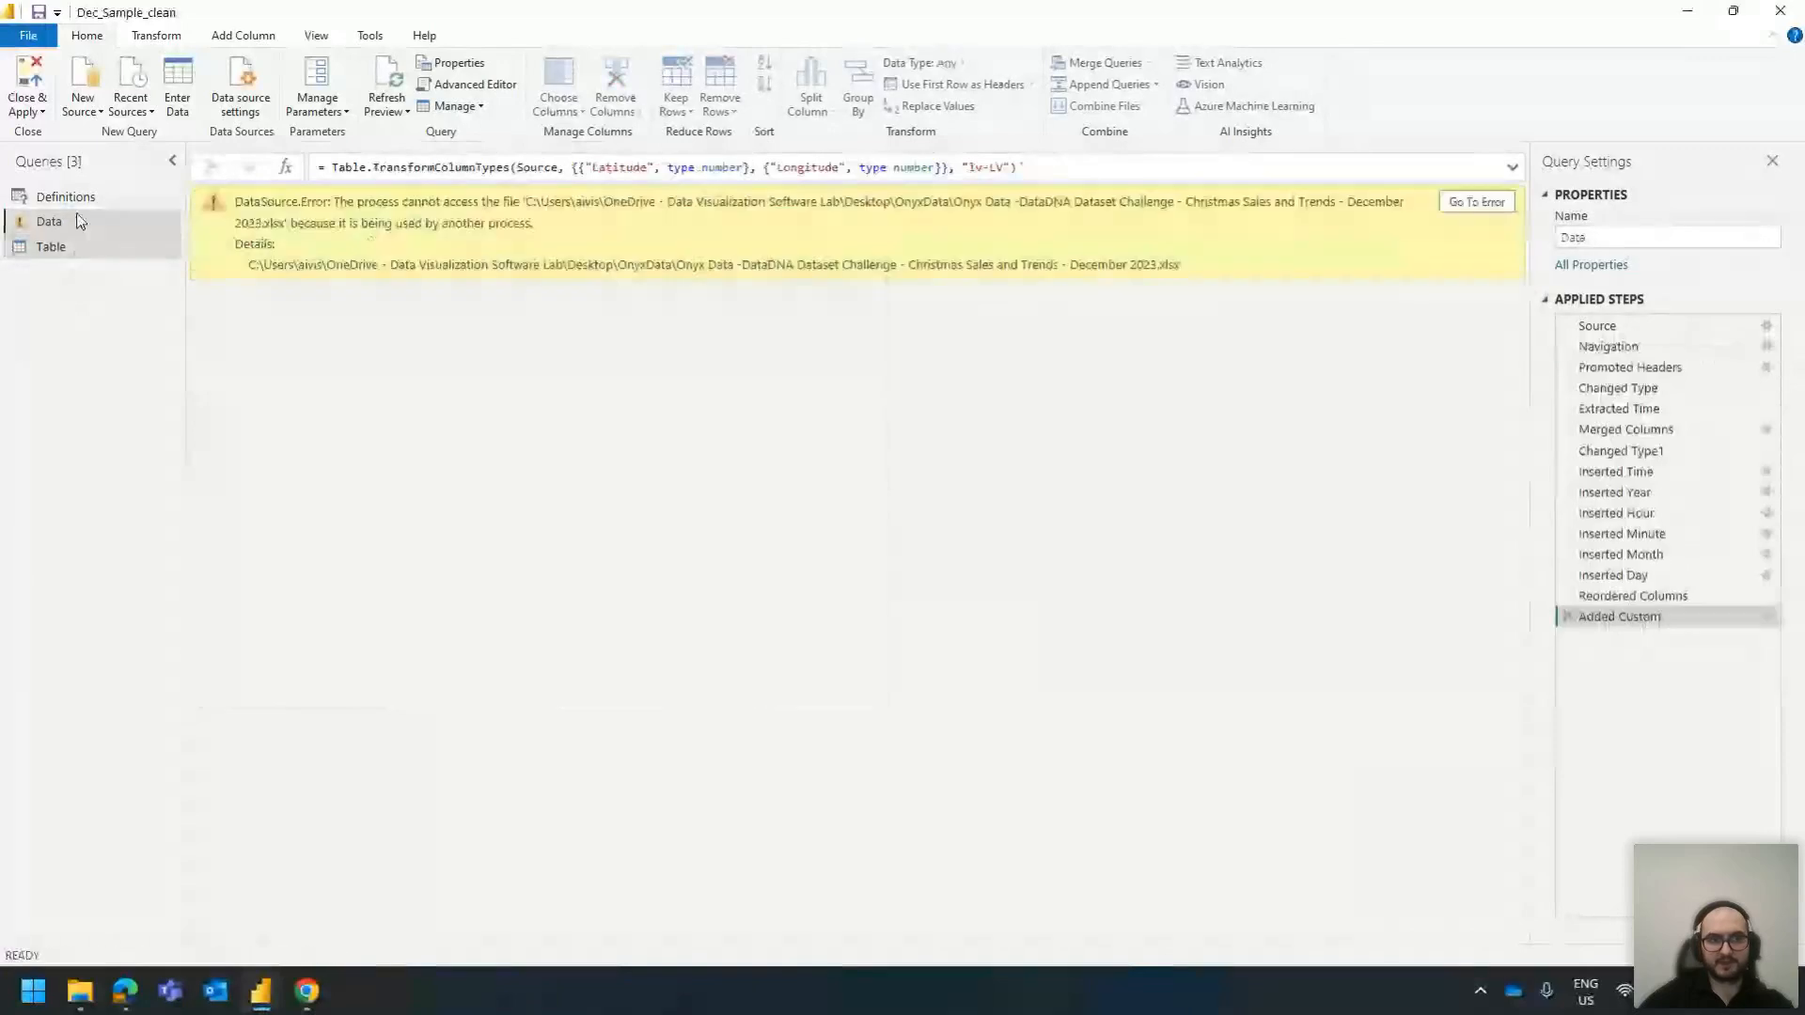
click(404, 110)
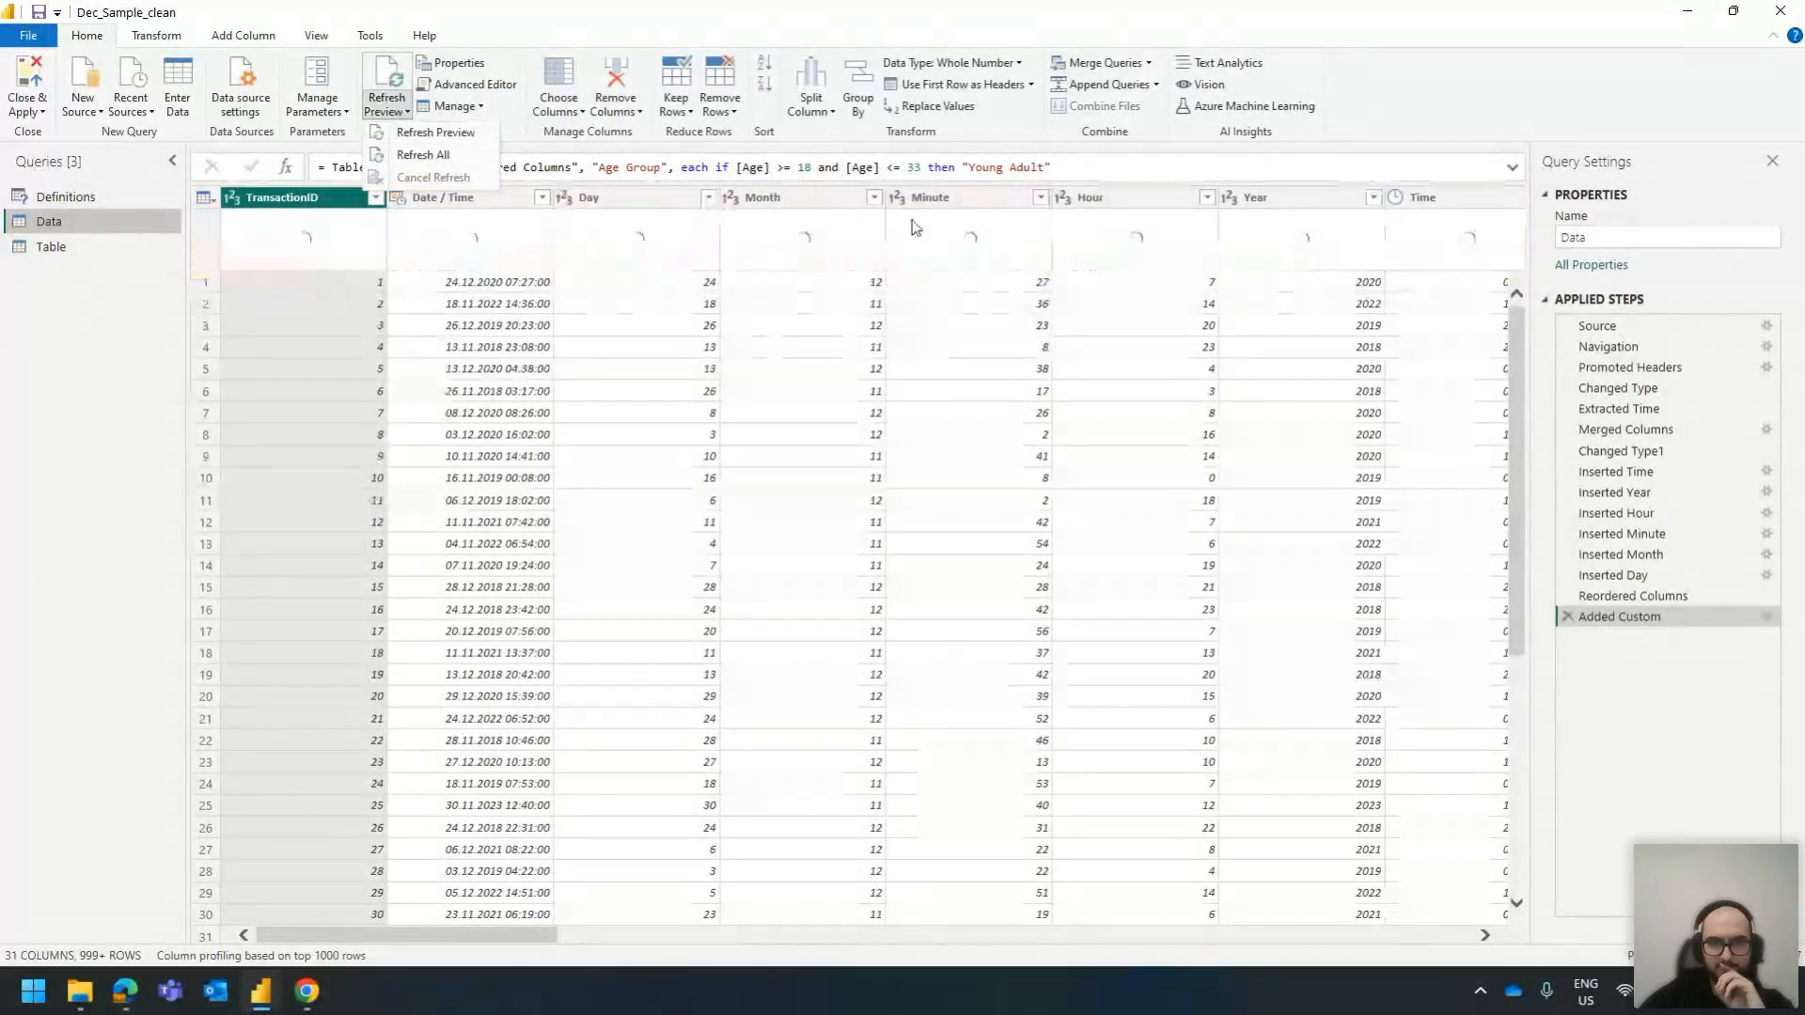
Look through the list of distinct values in the Age column of the Data query
drag(527, 936, 645, 941)
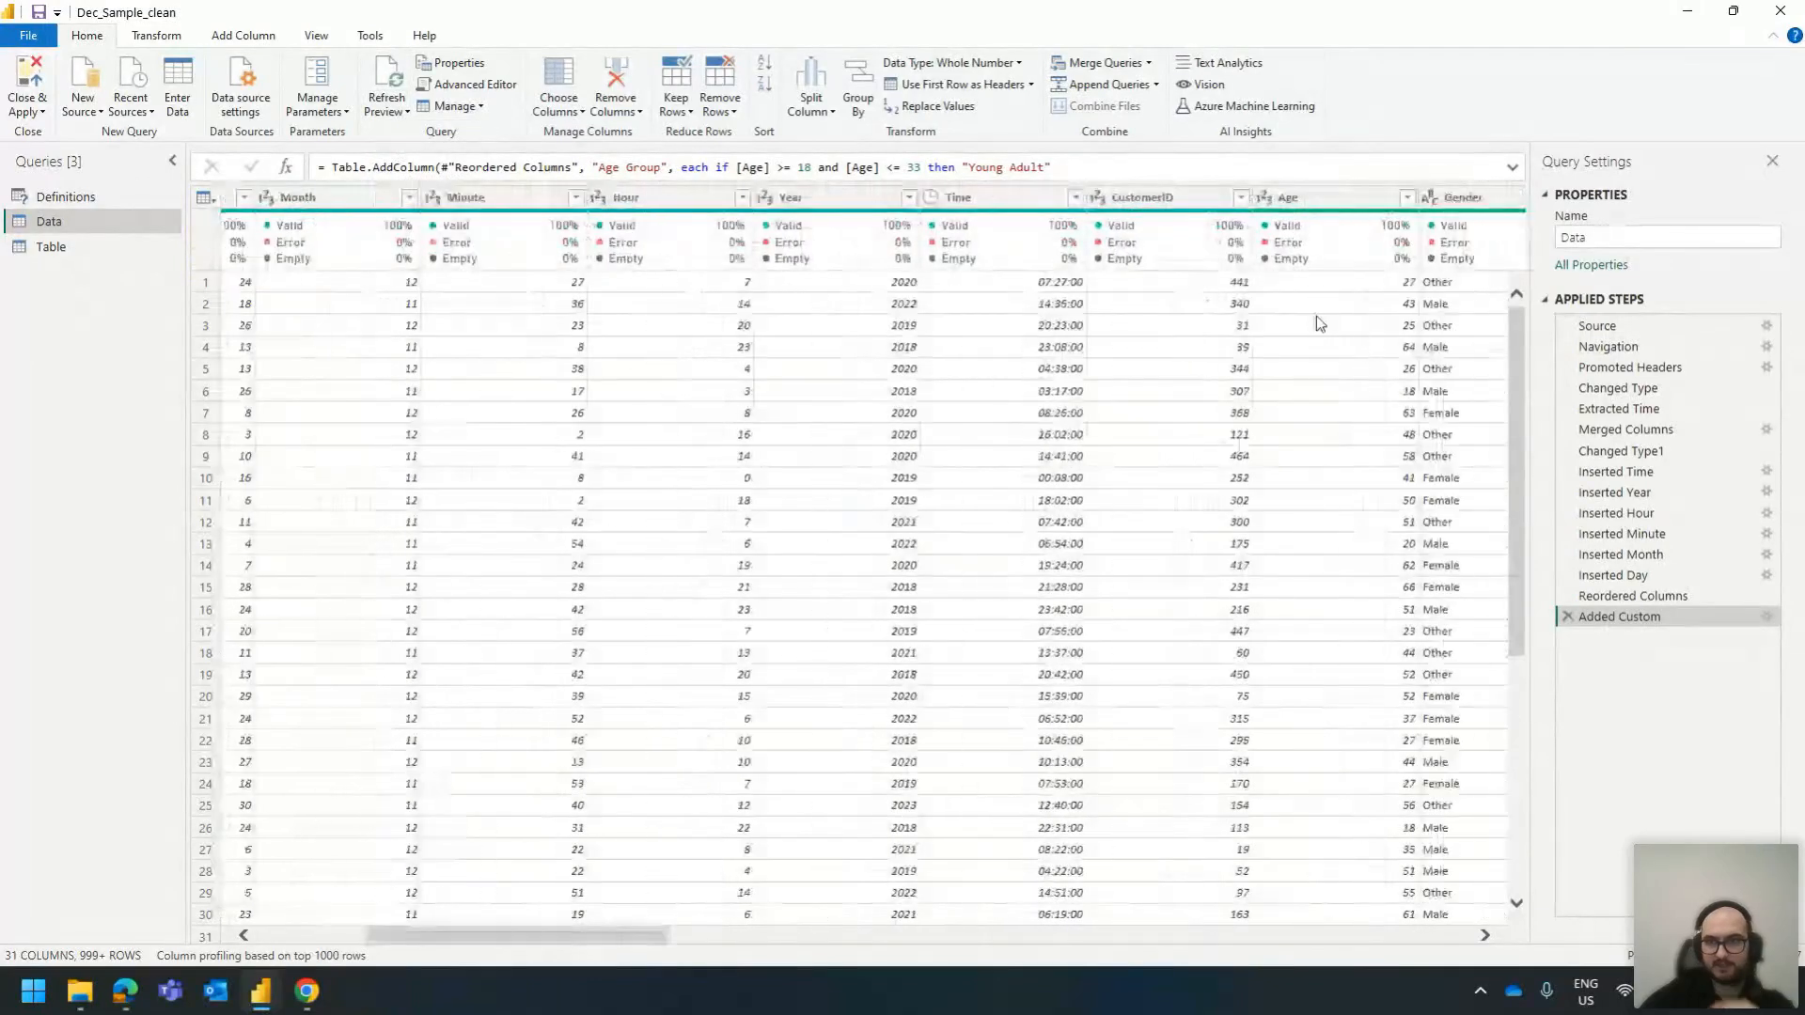
click(1404, 199)
scroll(1141, 517, down, 10)
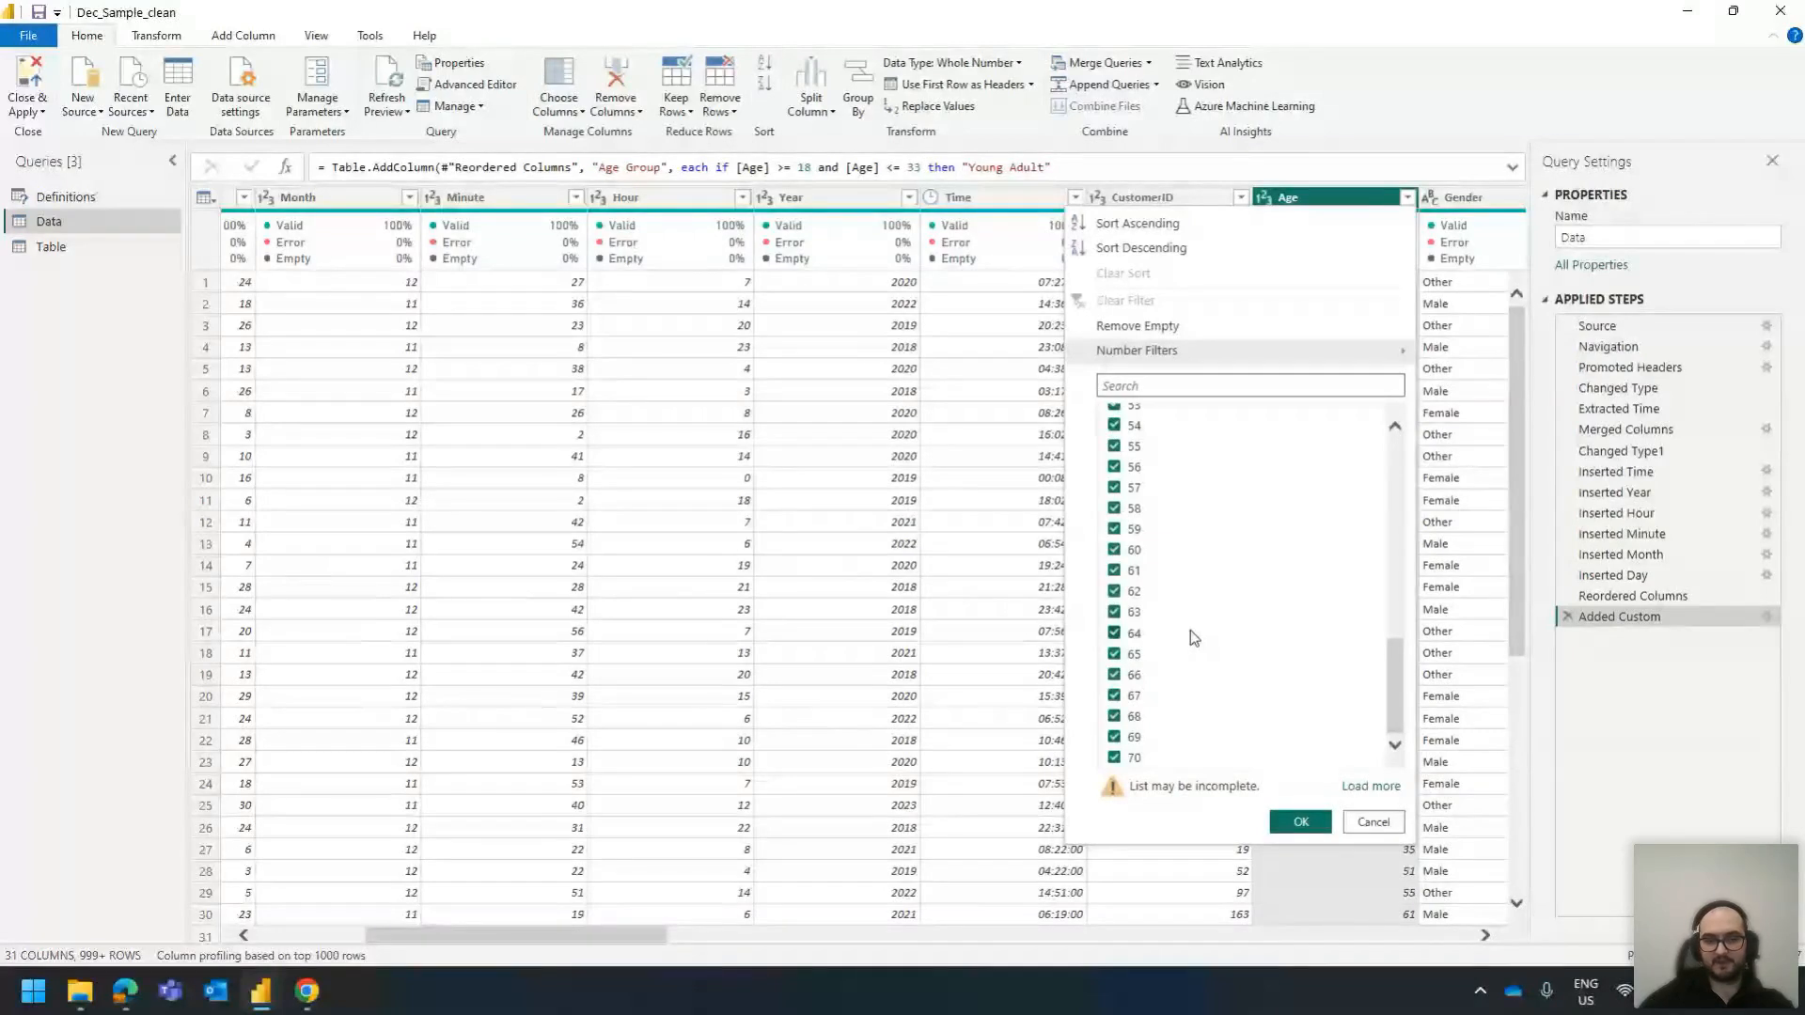
Reopen the Onyx Data challenge workbook in Excel and examine the dataset sheet's column headers, including ReturnFlag and Age
click(80, 991)
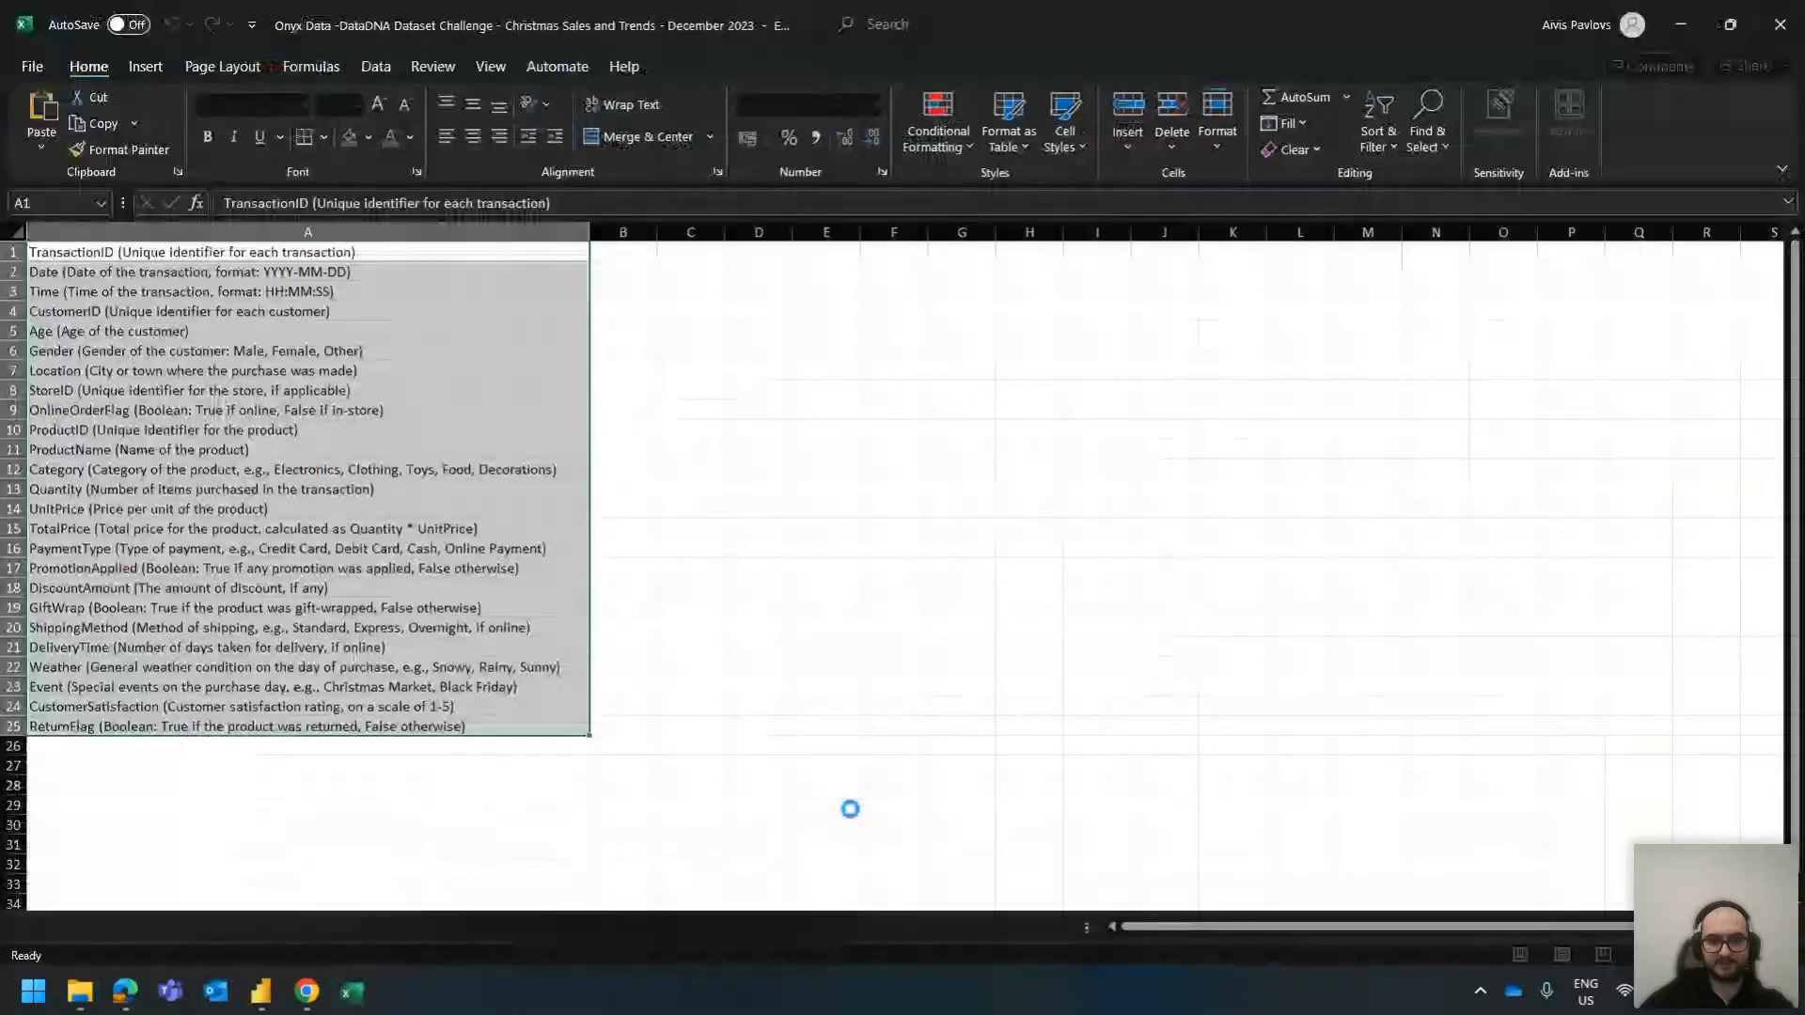
click(438, 941)
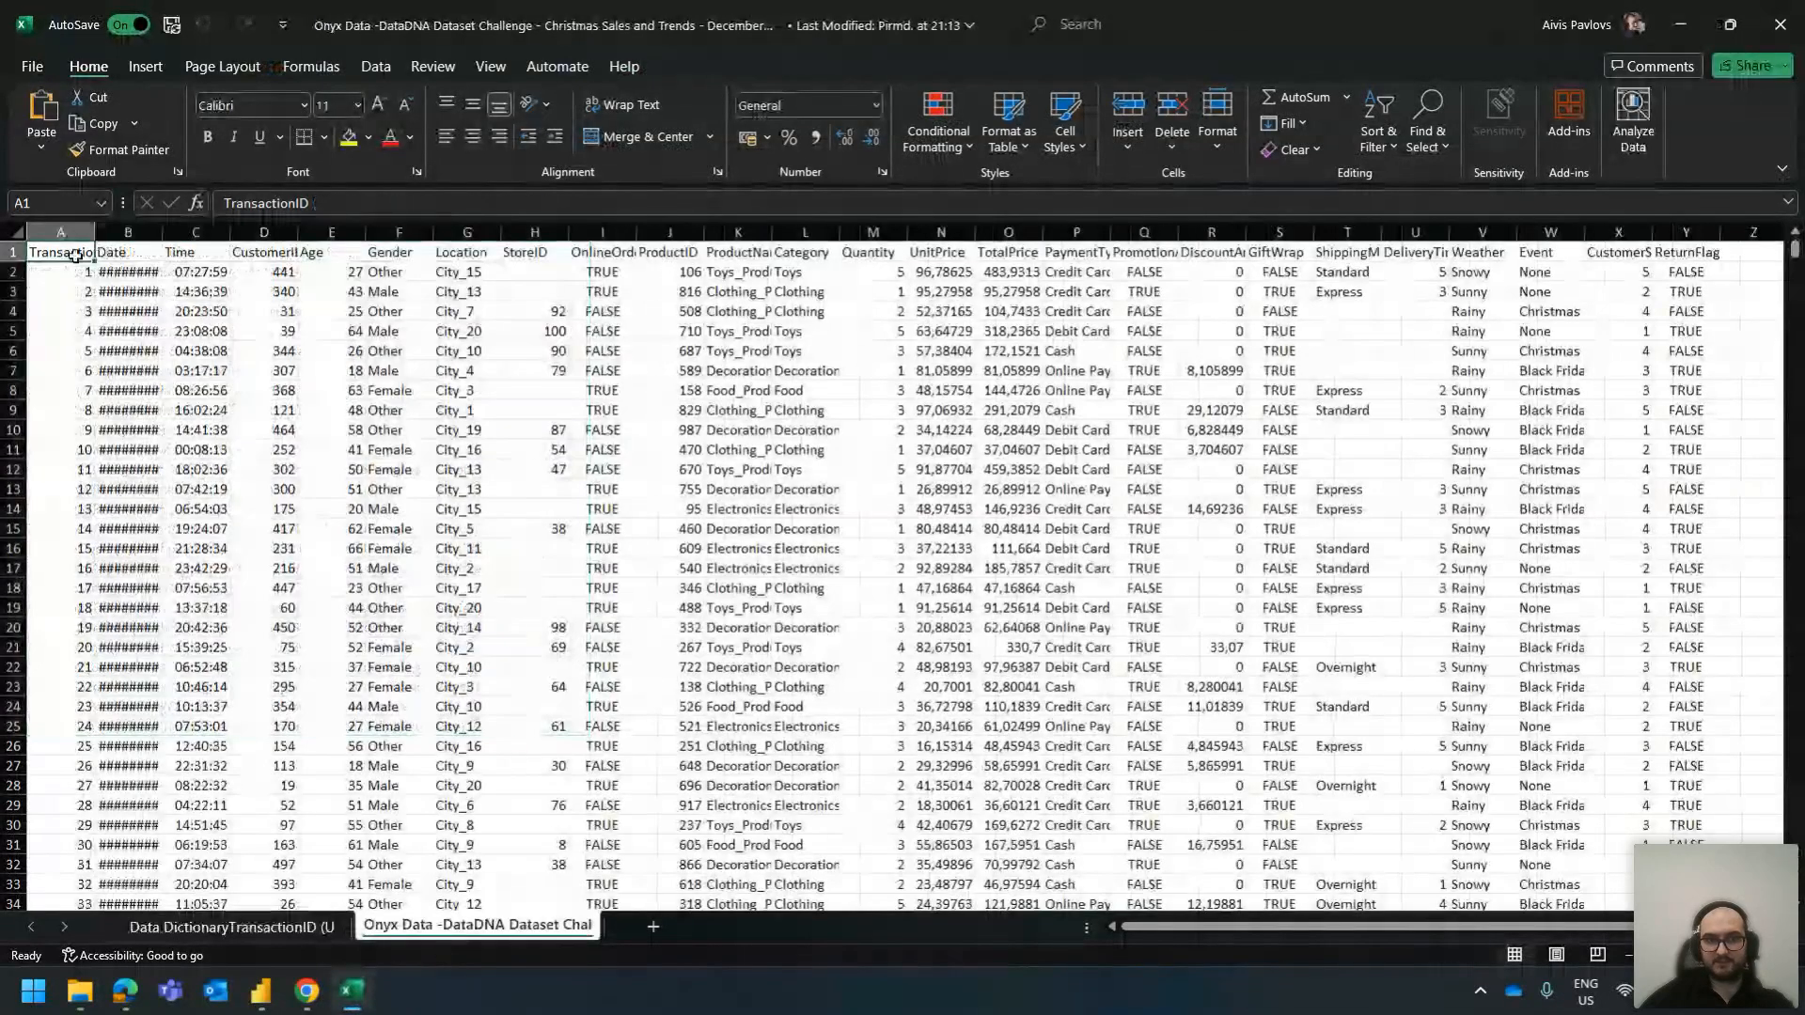
drag(32, 269, 1683, 252)
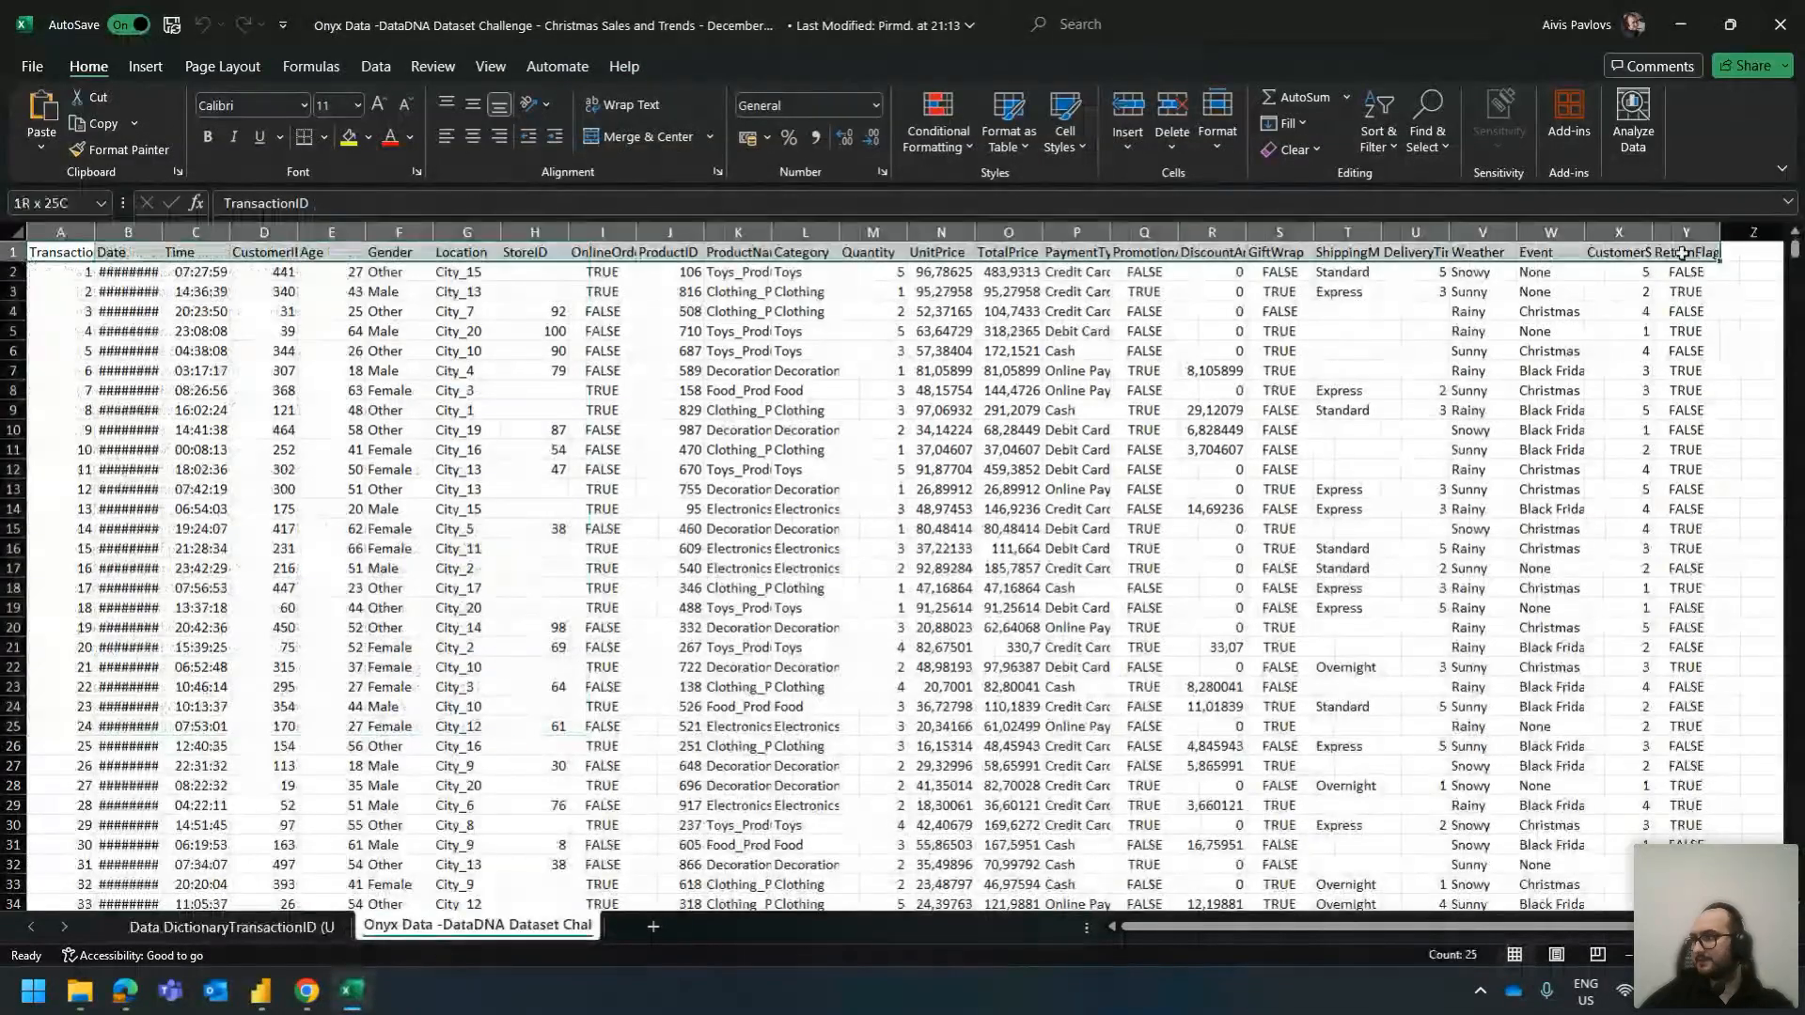
click(1682, 252)
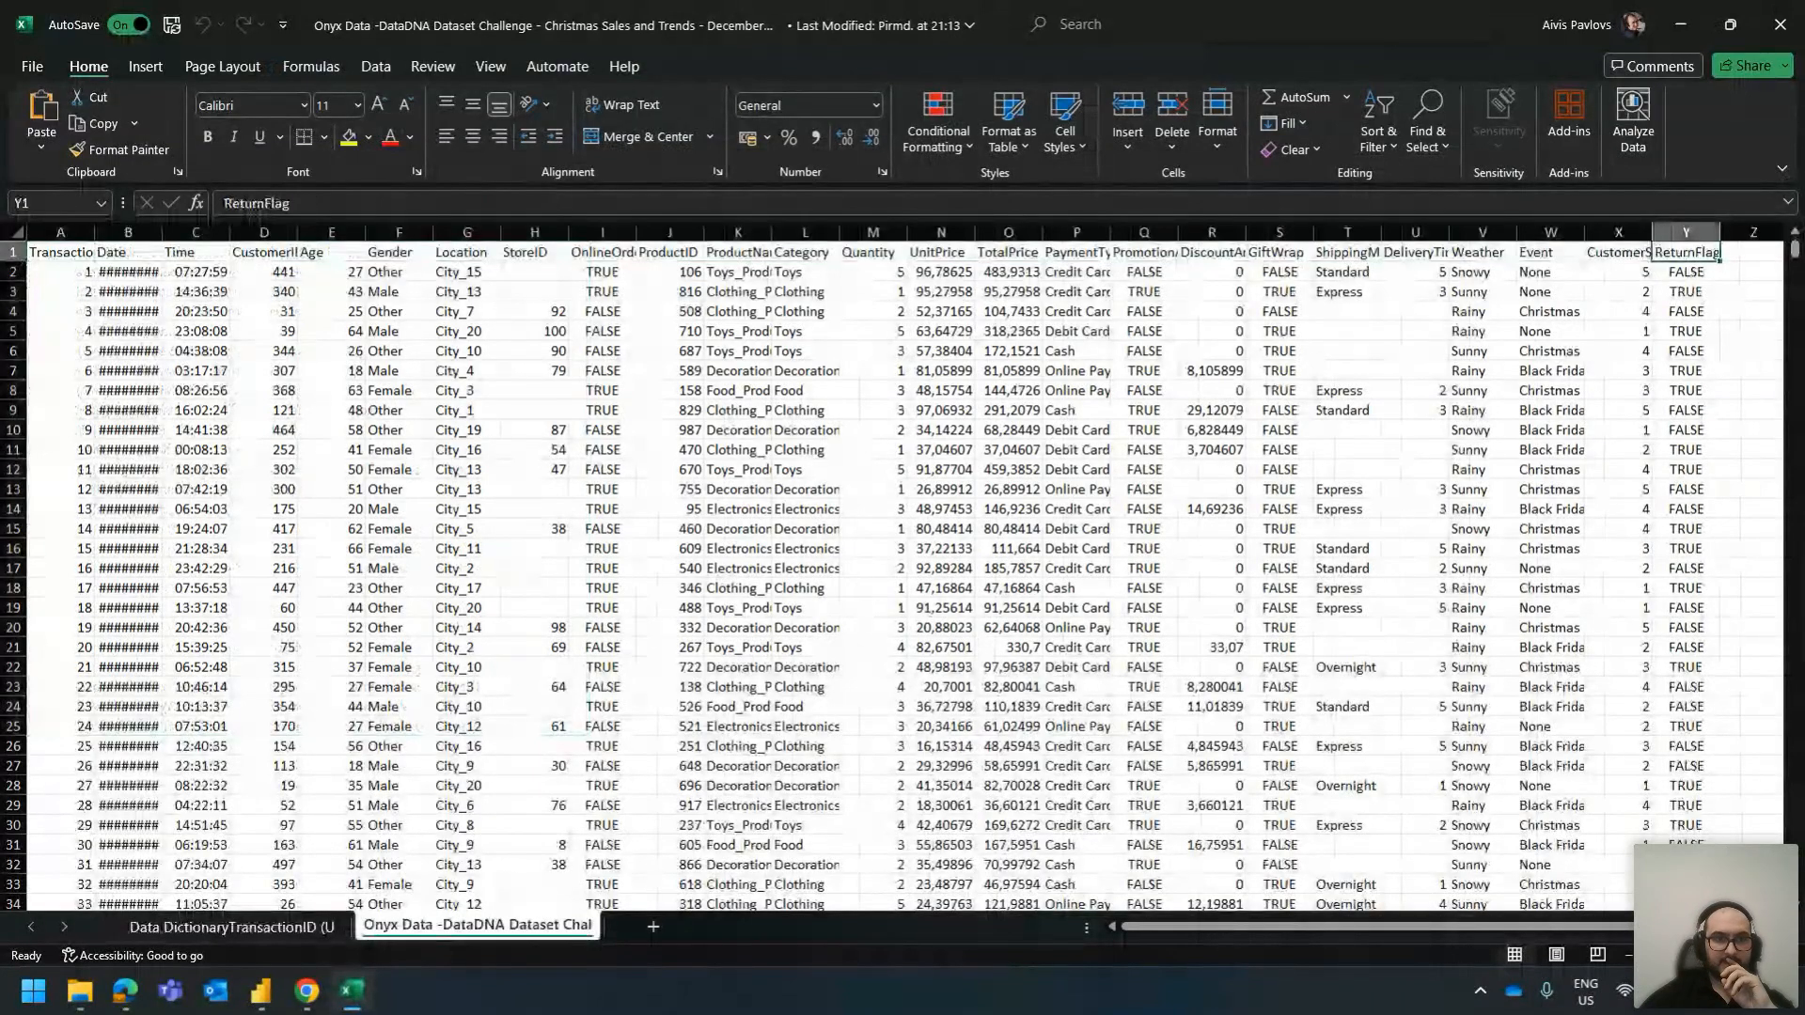
click(346, 256)
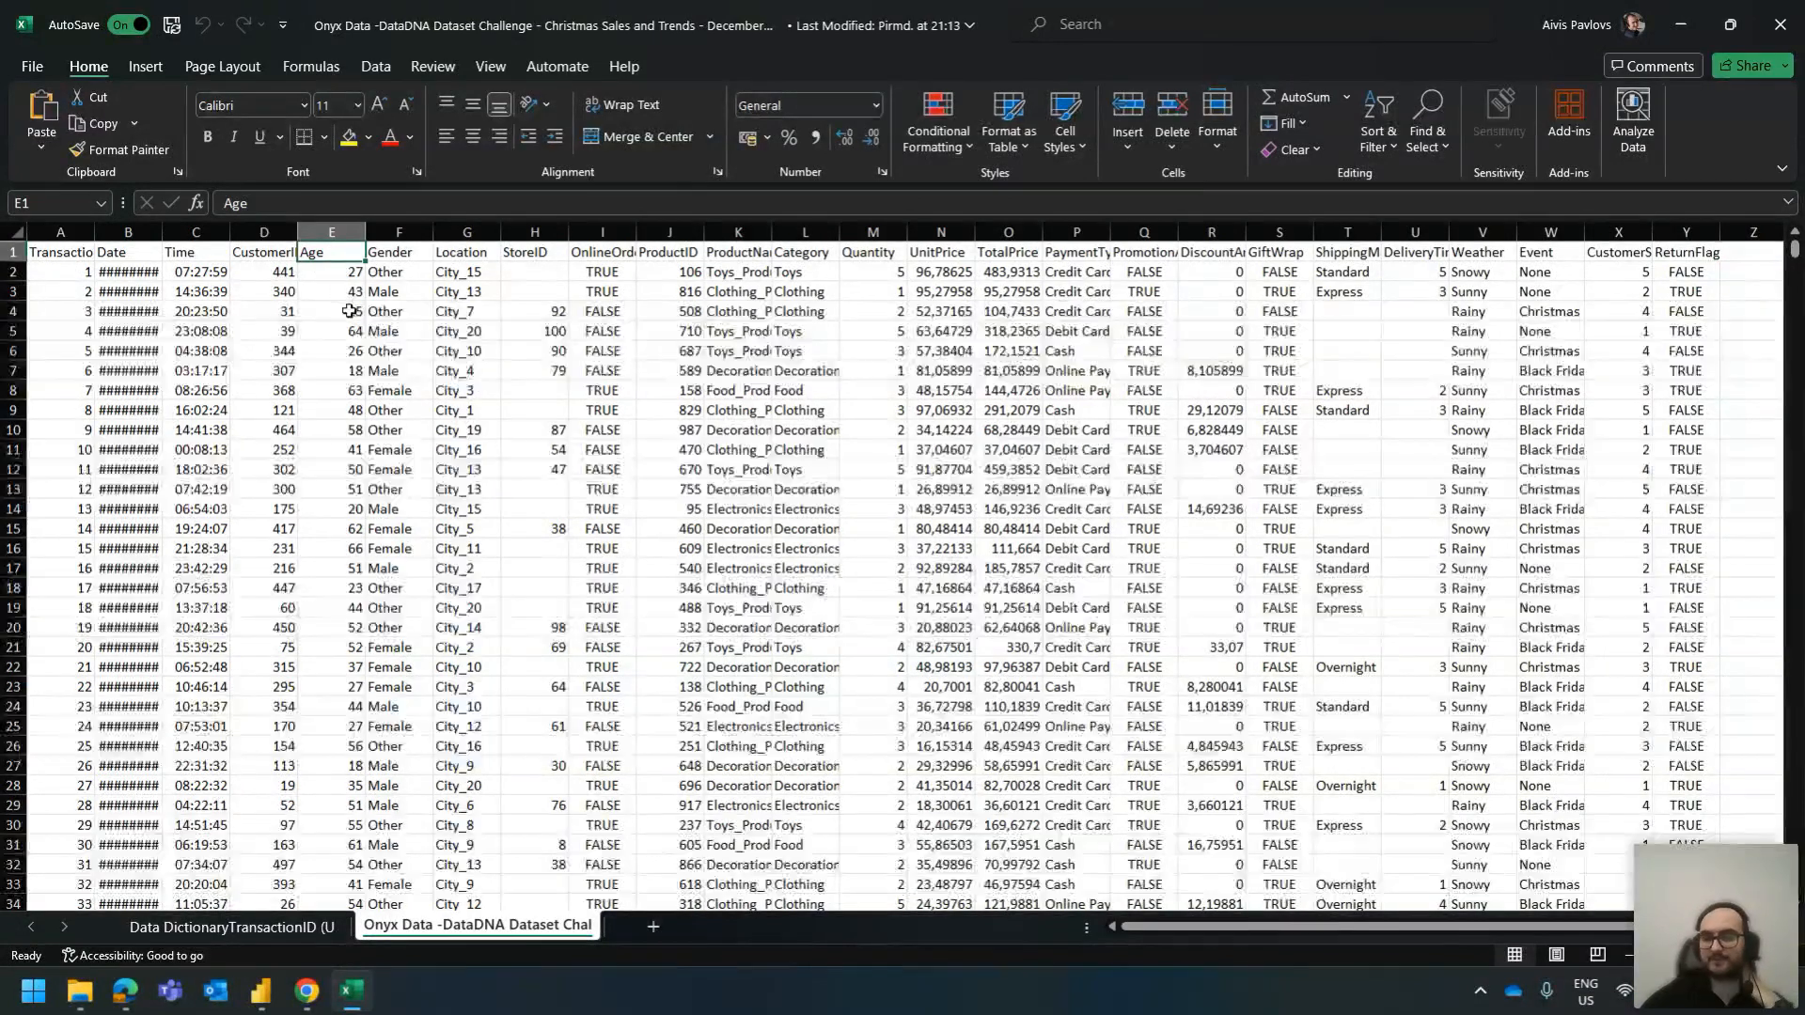
double_click(336, 252)
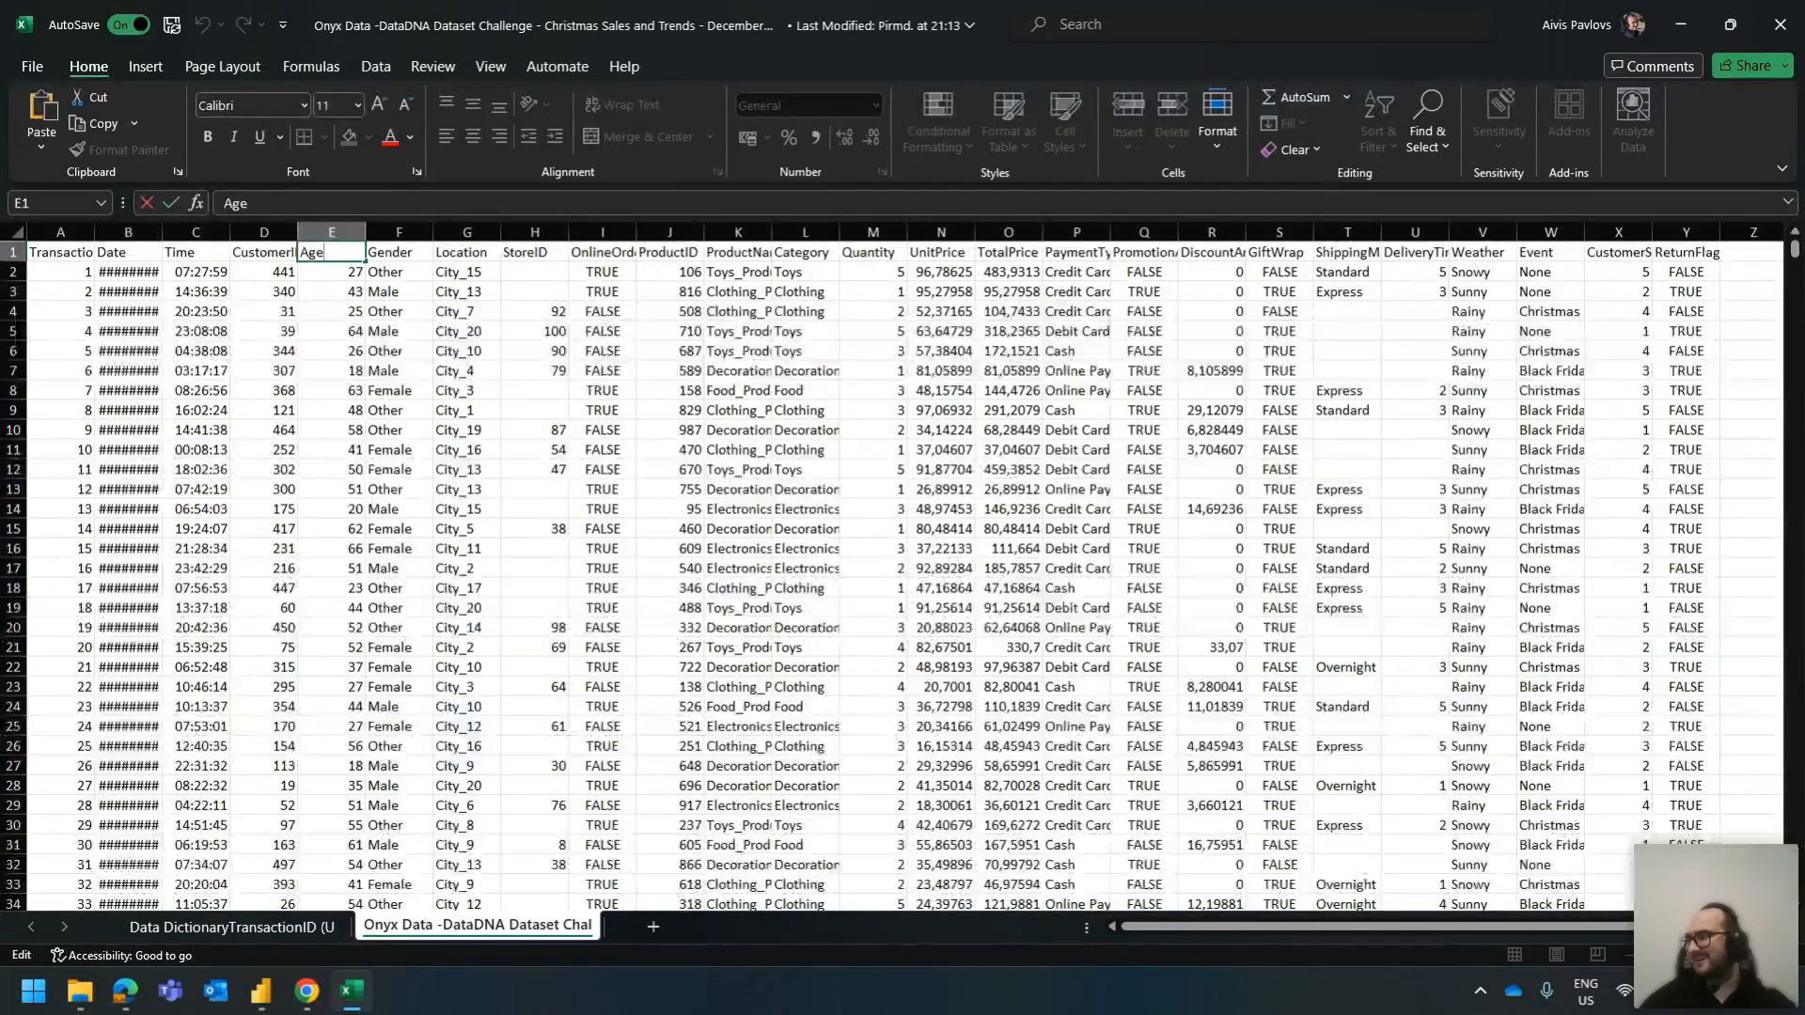
key(alt+Tab)
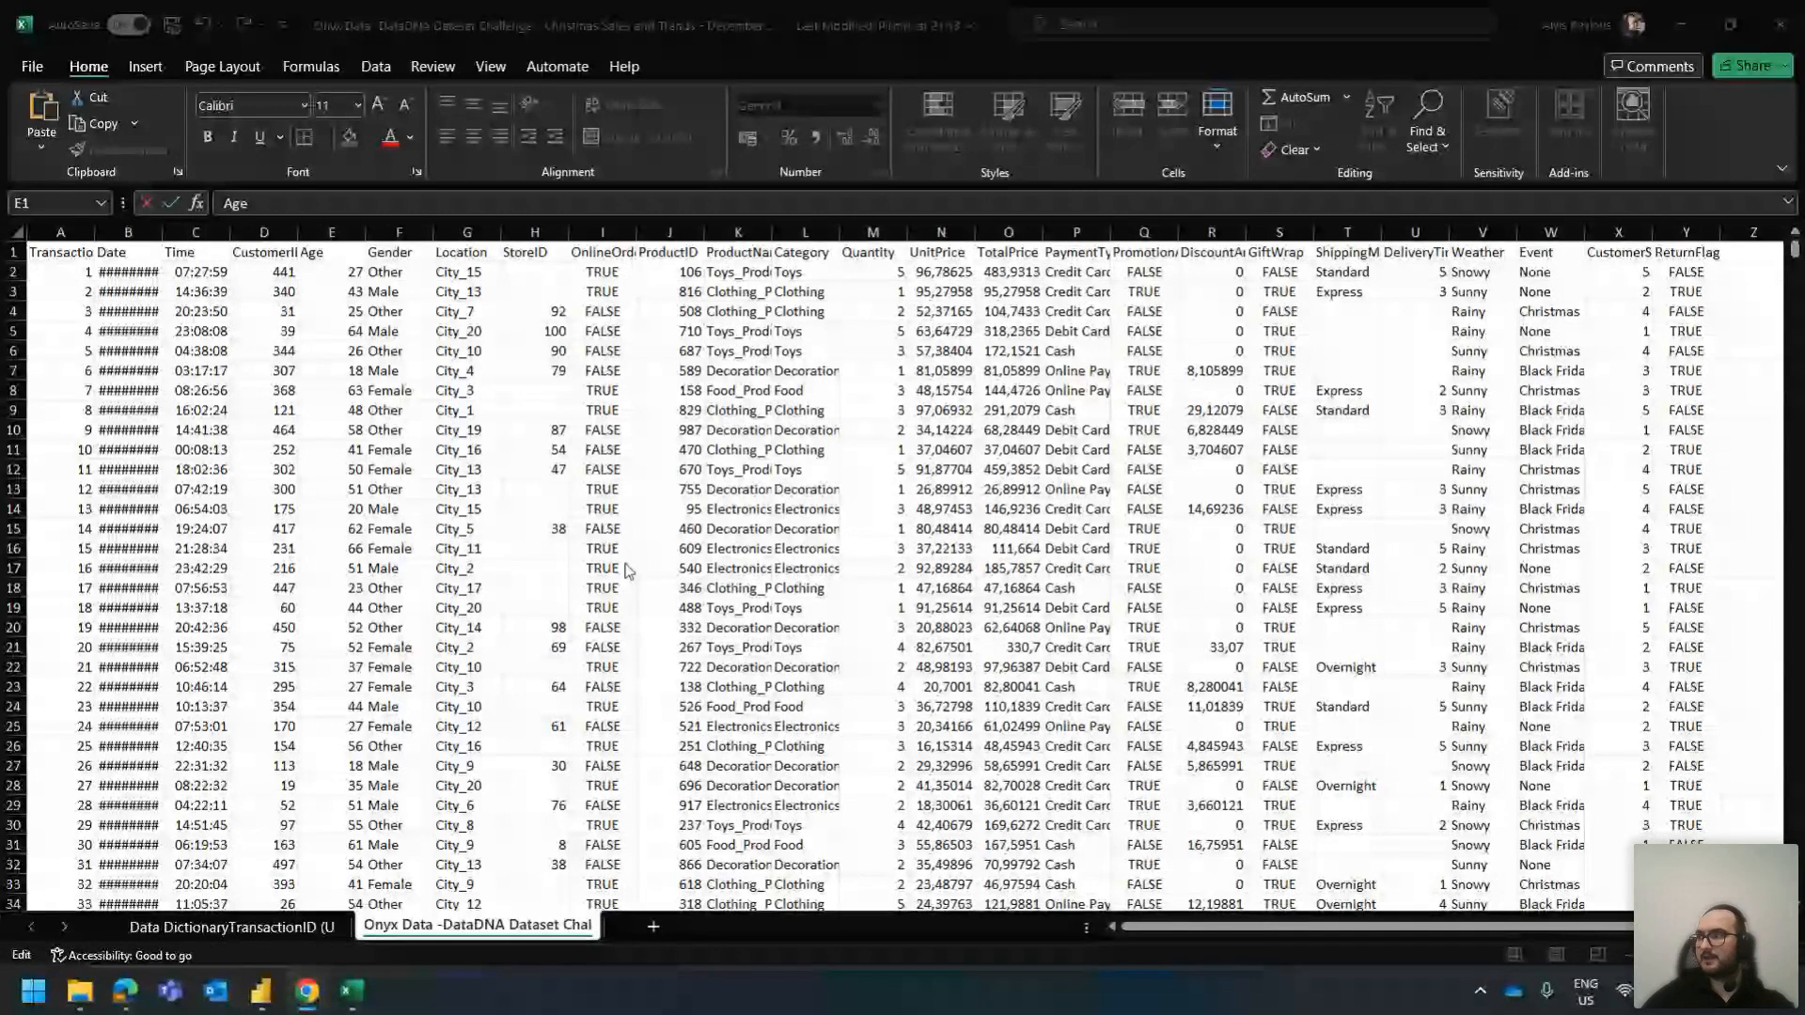
Select the Location values in G2:G18, view the find-and-replace options for them, and close the dialog
click(467, 567)
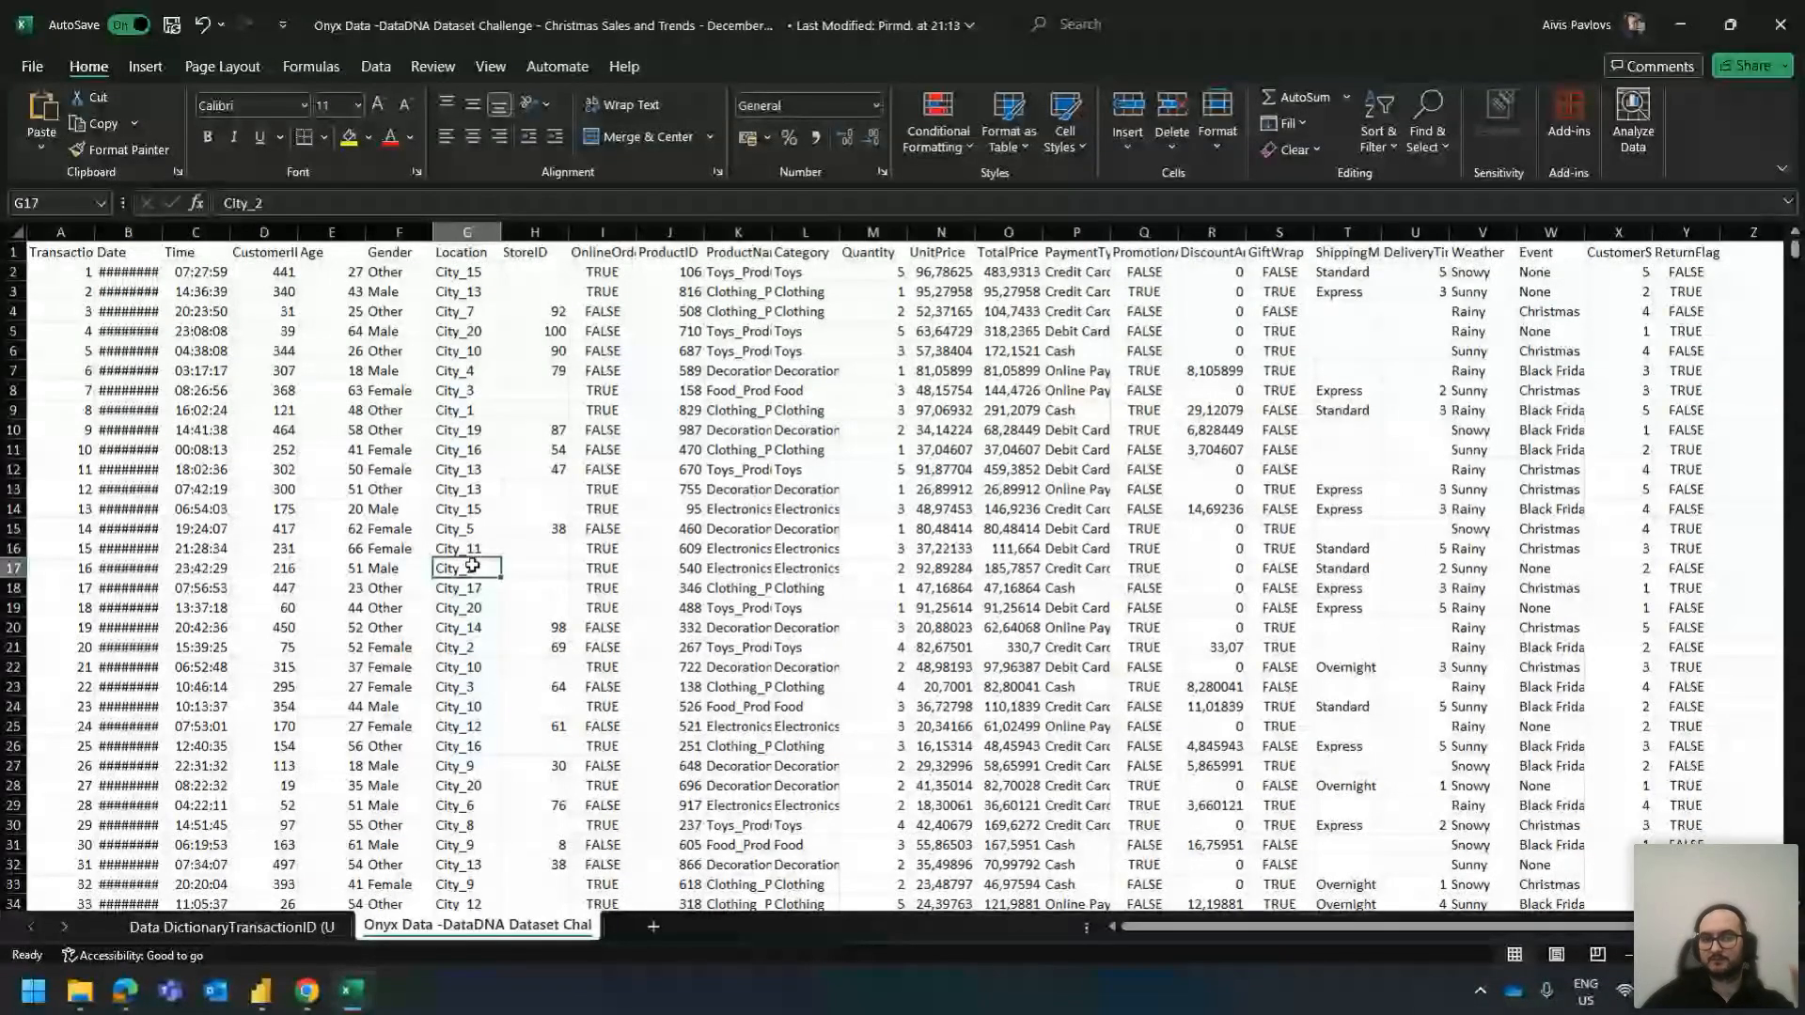
drag(462, 272, 465, 586)
click(466, 568)
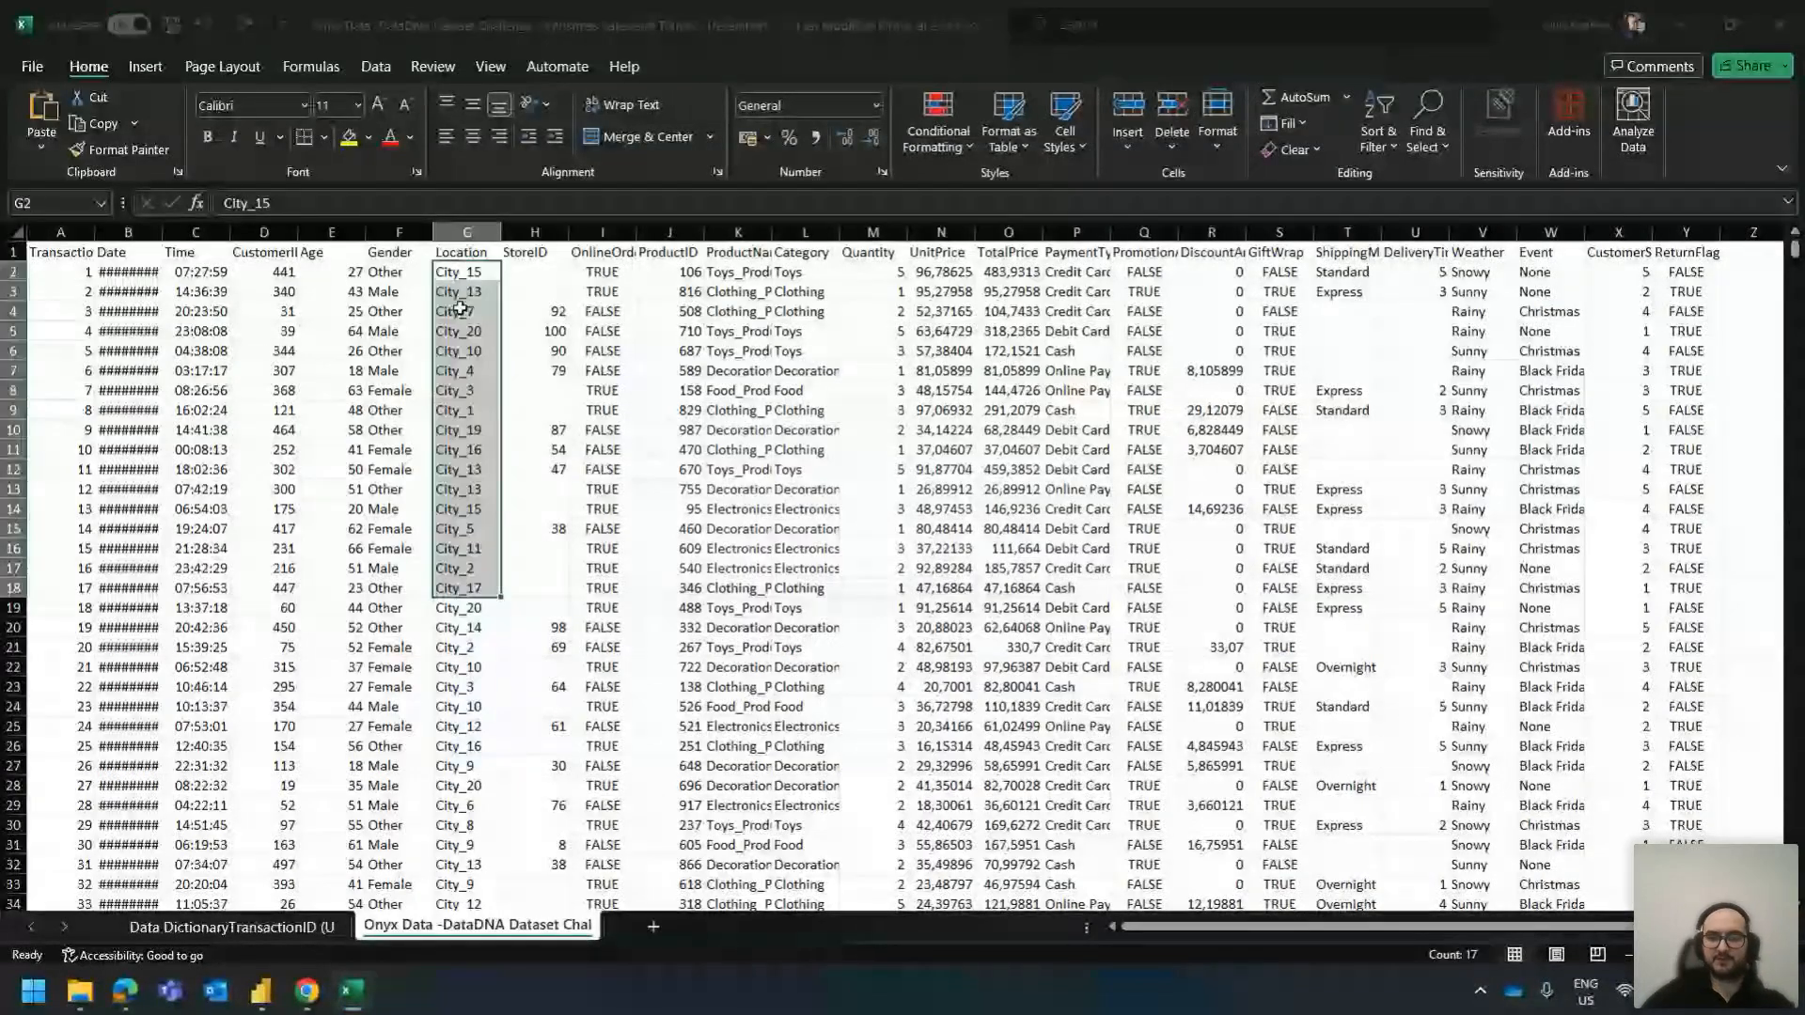
key(ctrl+f)
click(694, 450)
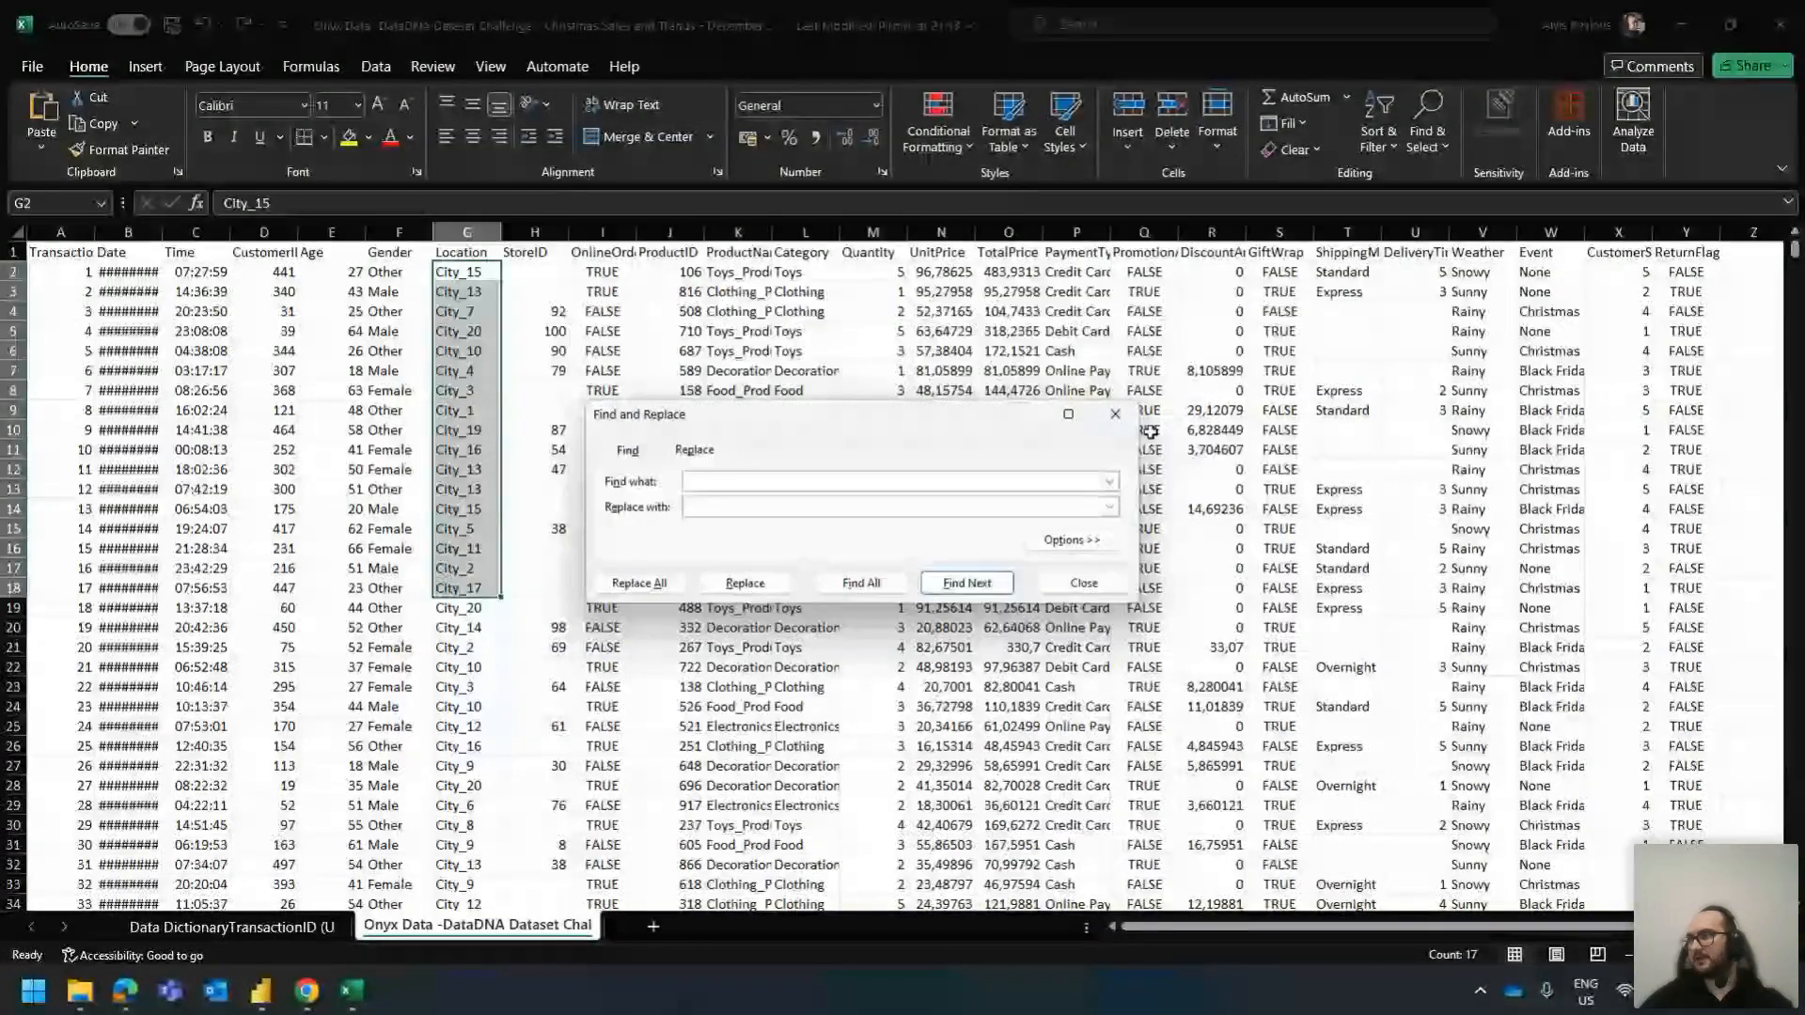
key(Escape)
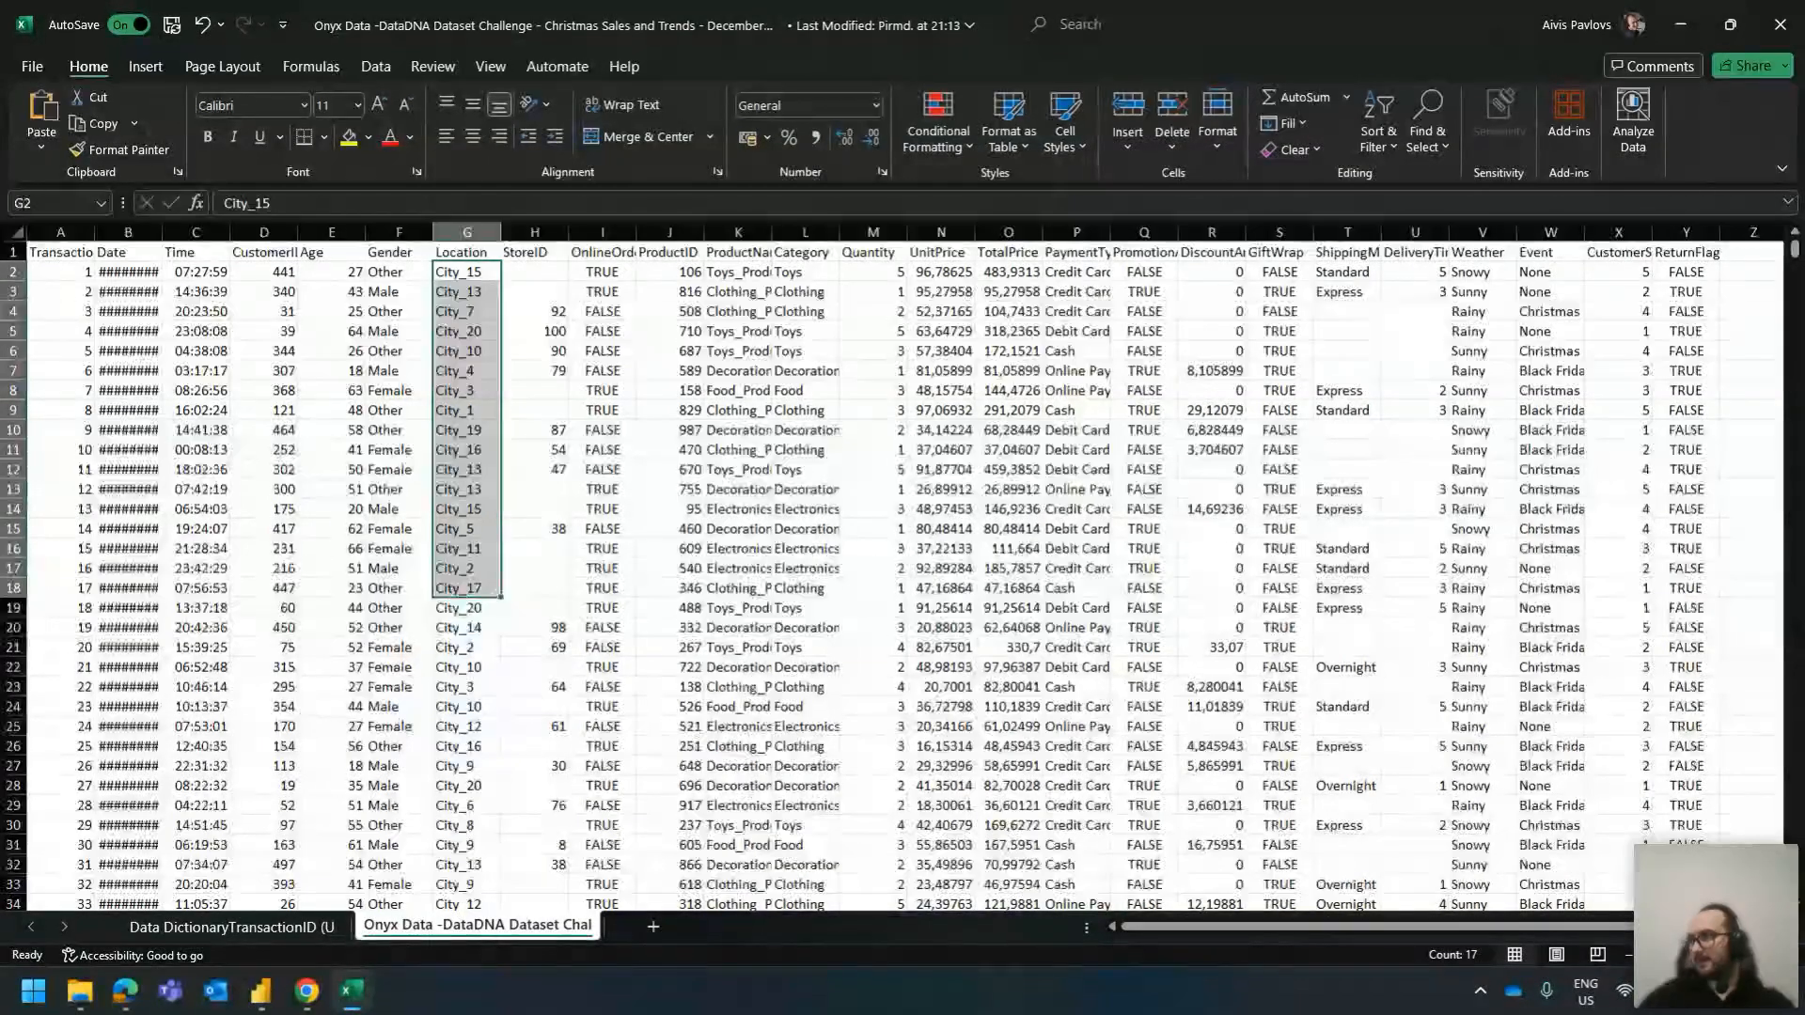
key(super+shift+s)
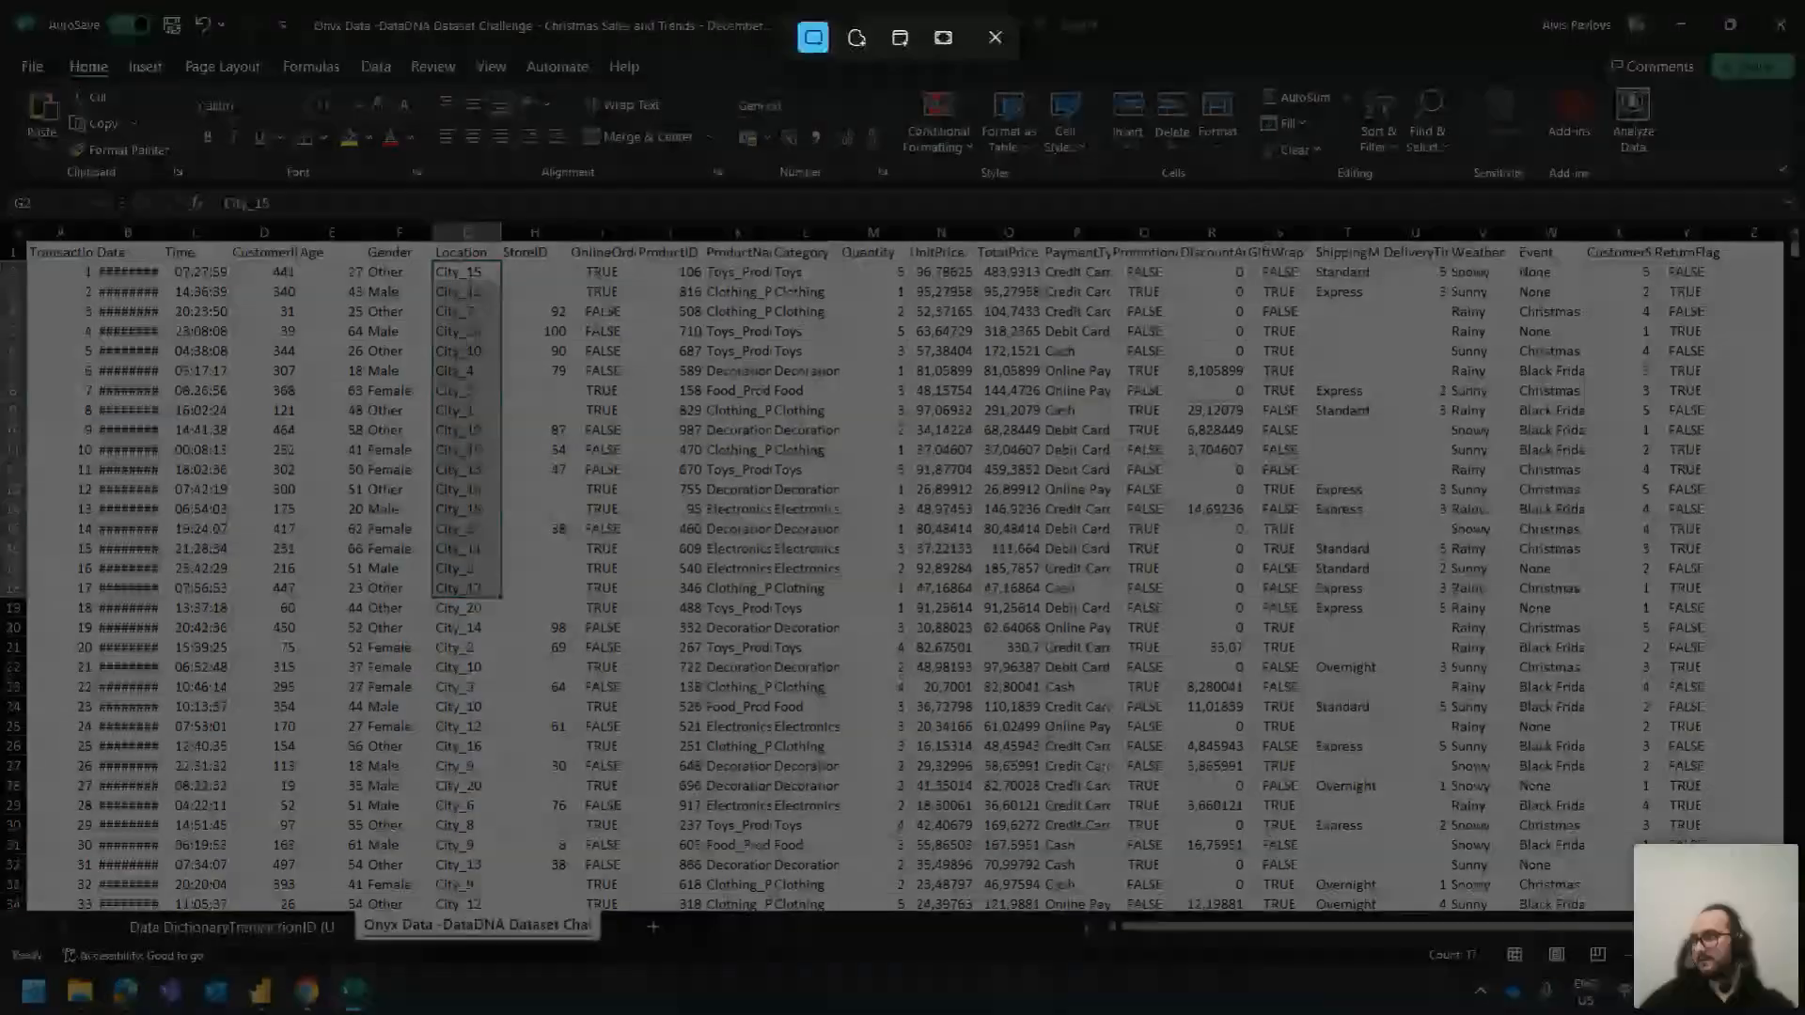
key(Escape)
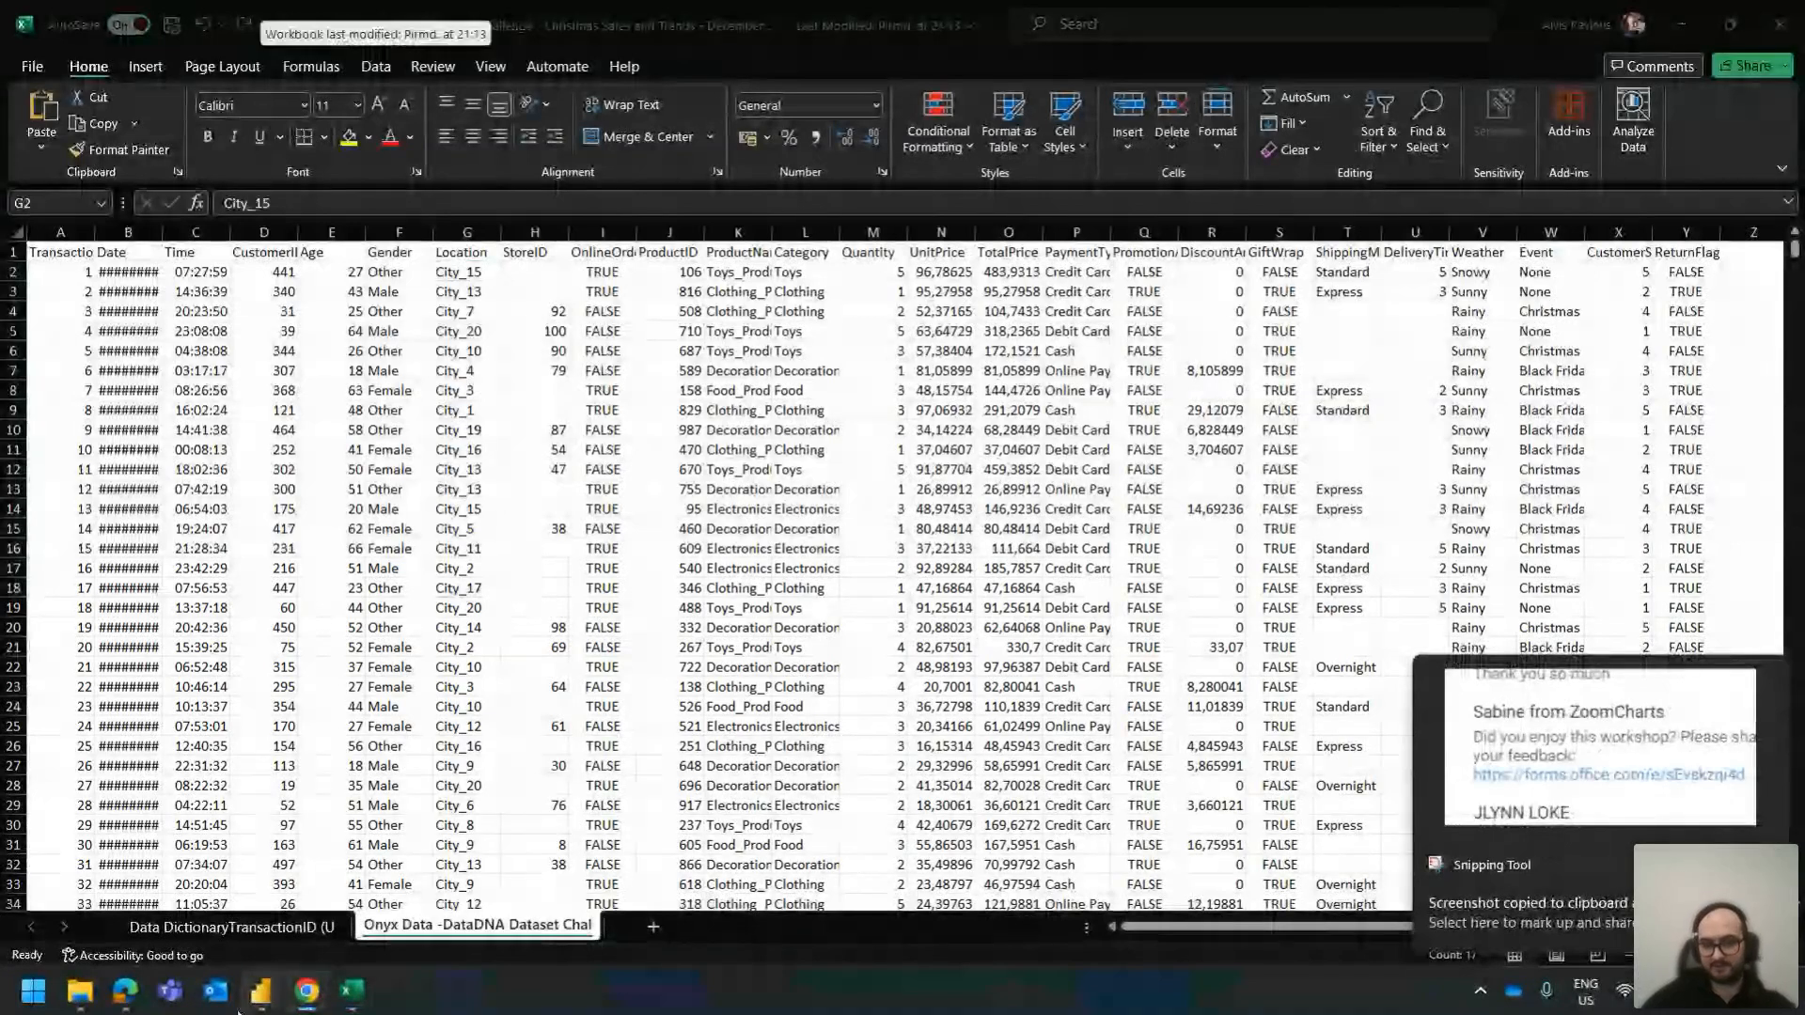
Switch to the Power BI report and resize the Data Dictionary page's table visual, making it narrower and extending it upward
mouse_move(261, 992)
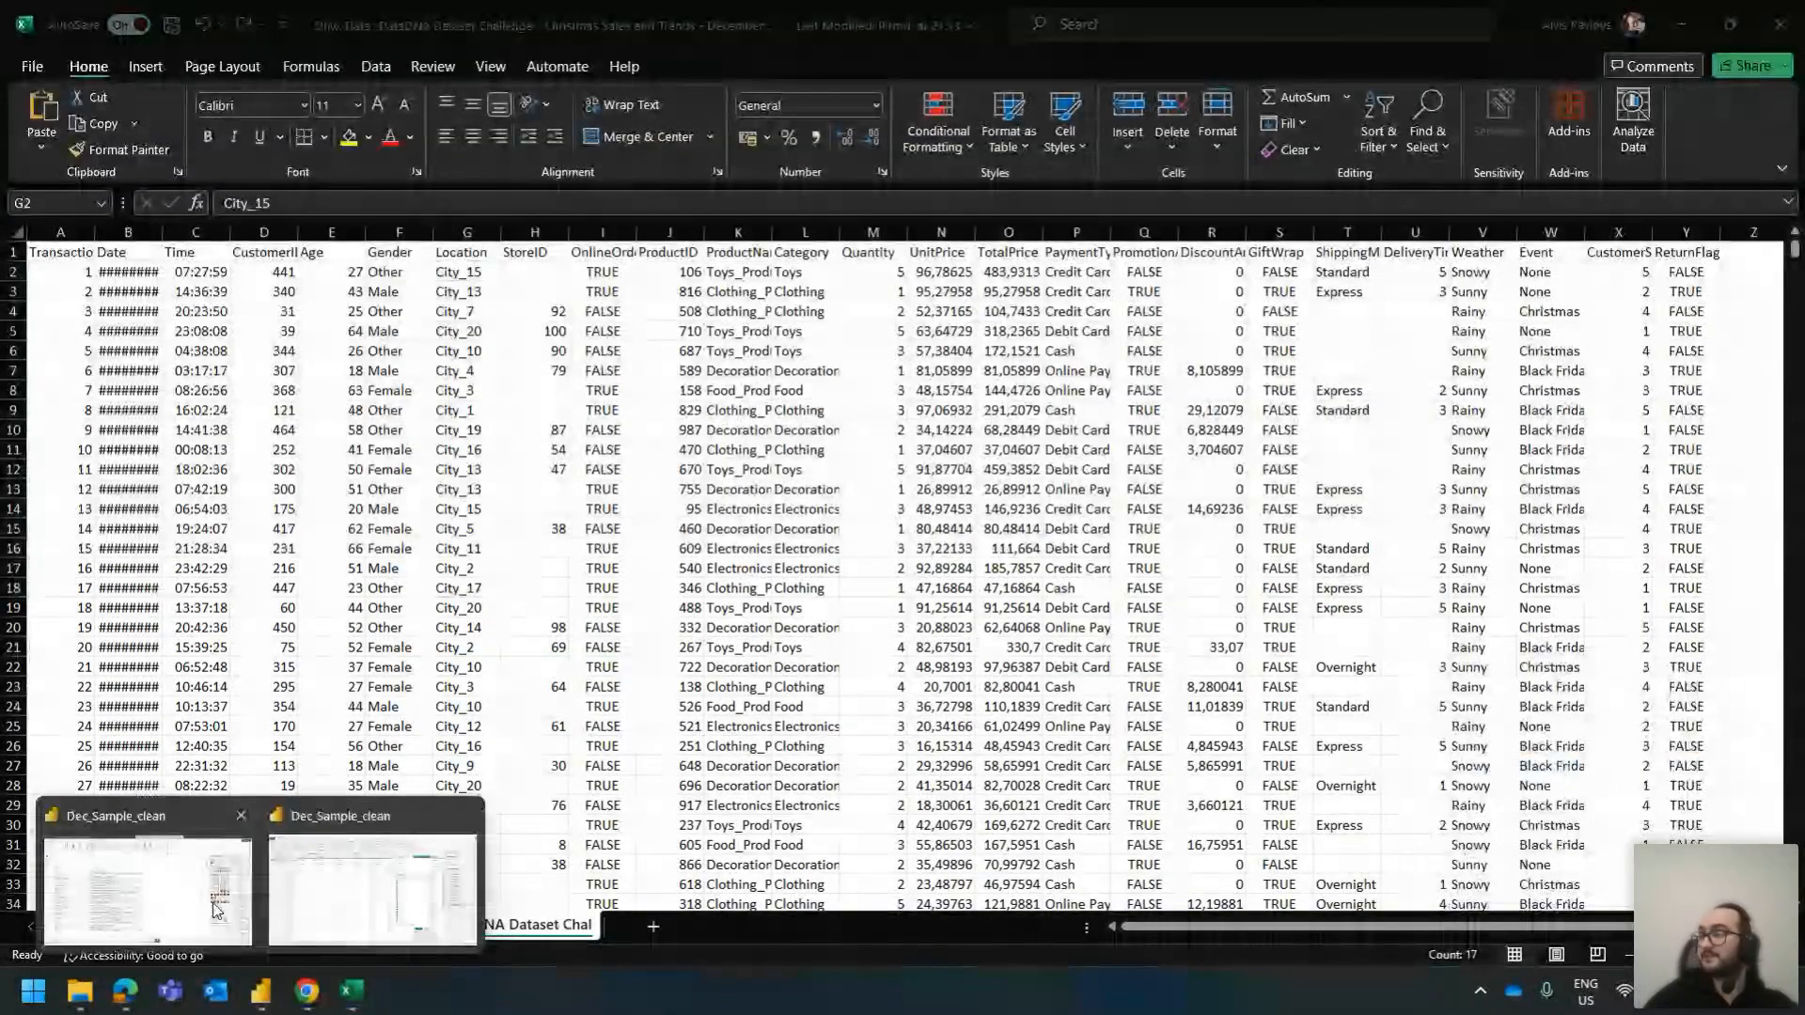
click(147, 889)
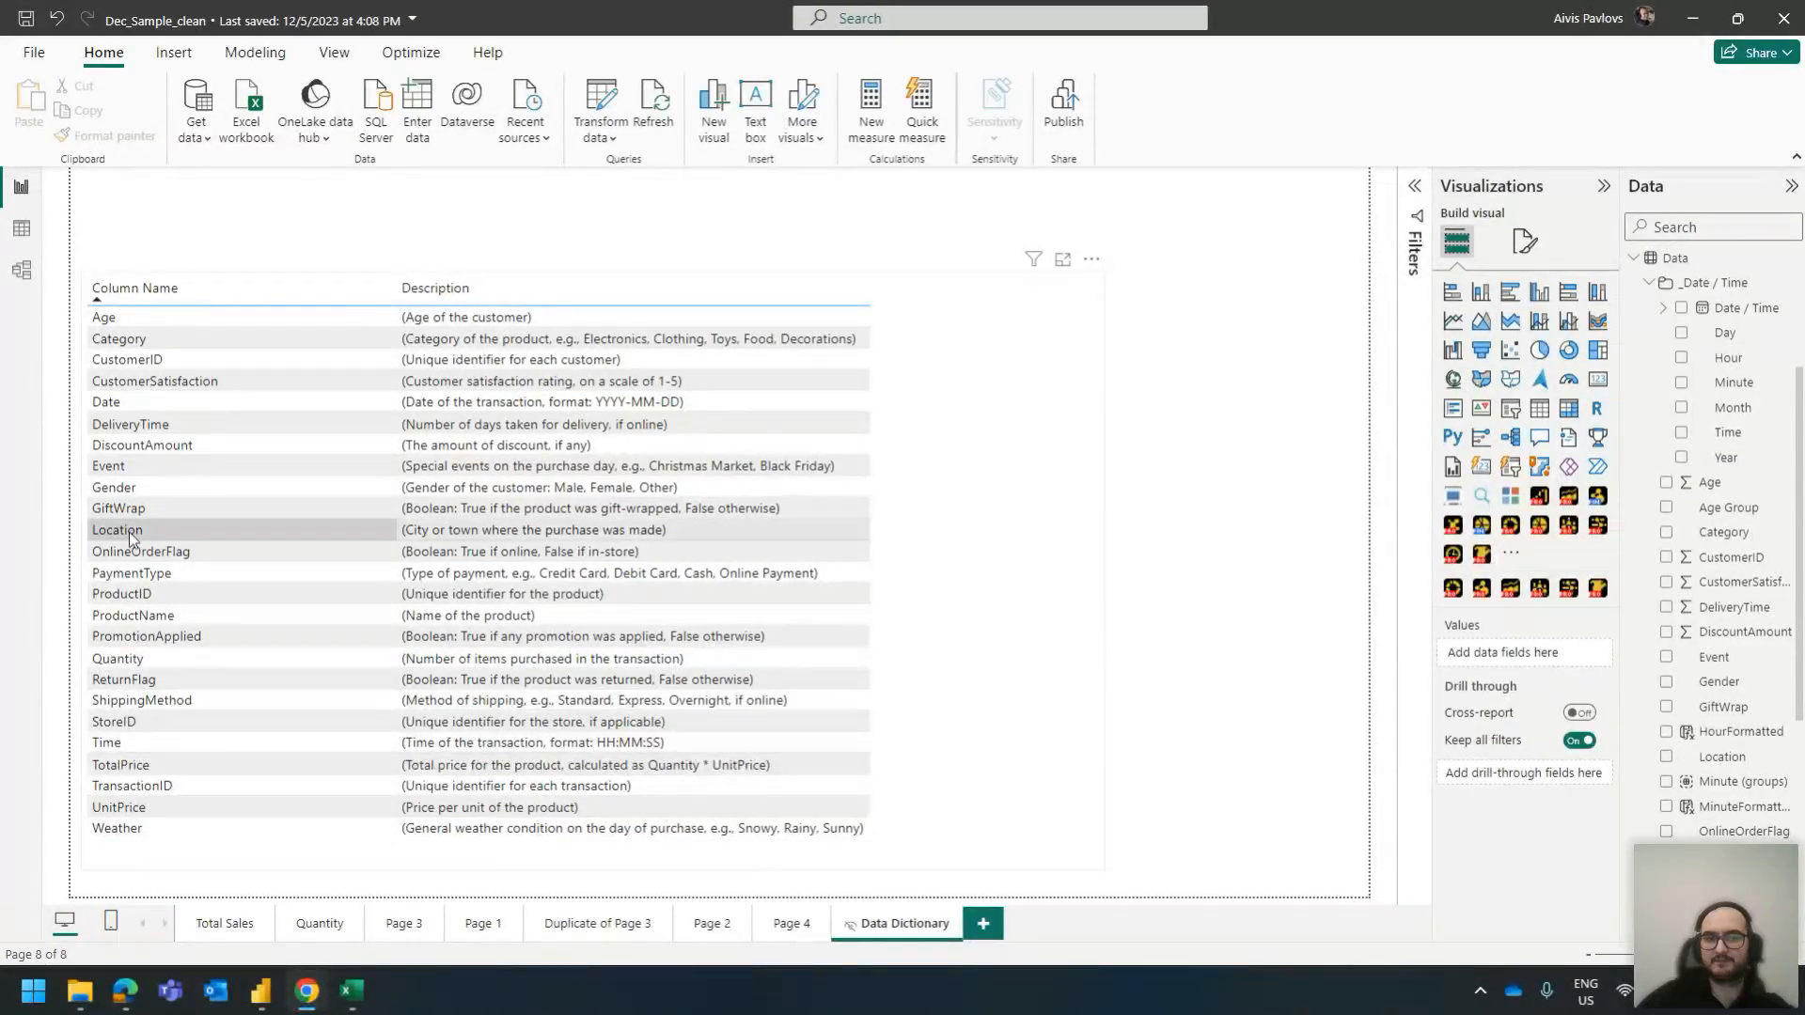
click(423, 425)
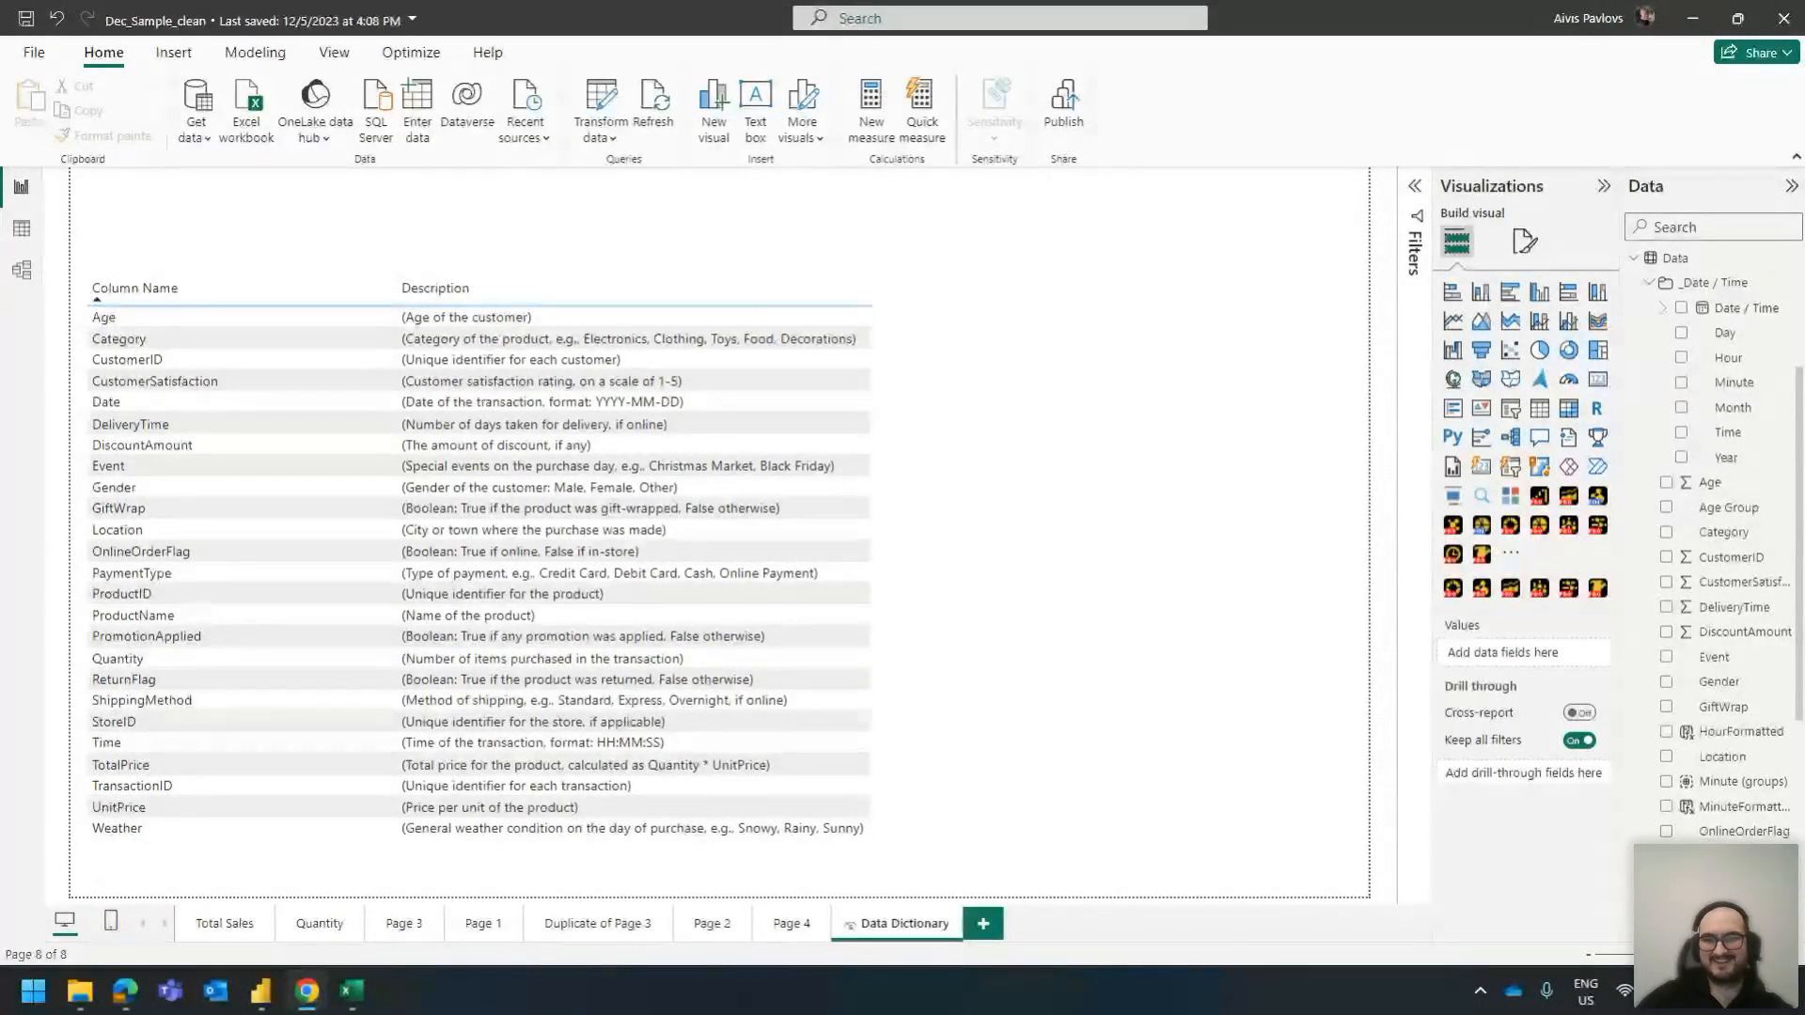
click(1104, 280)
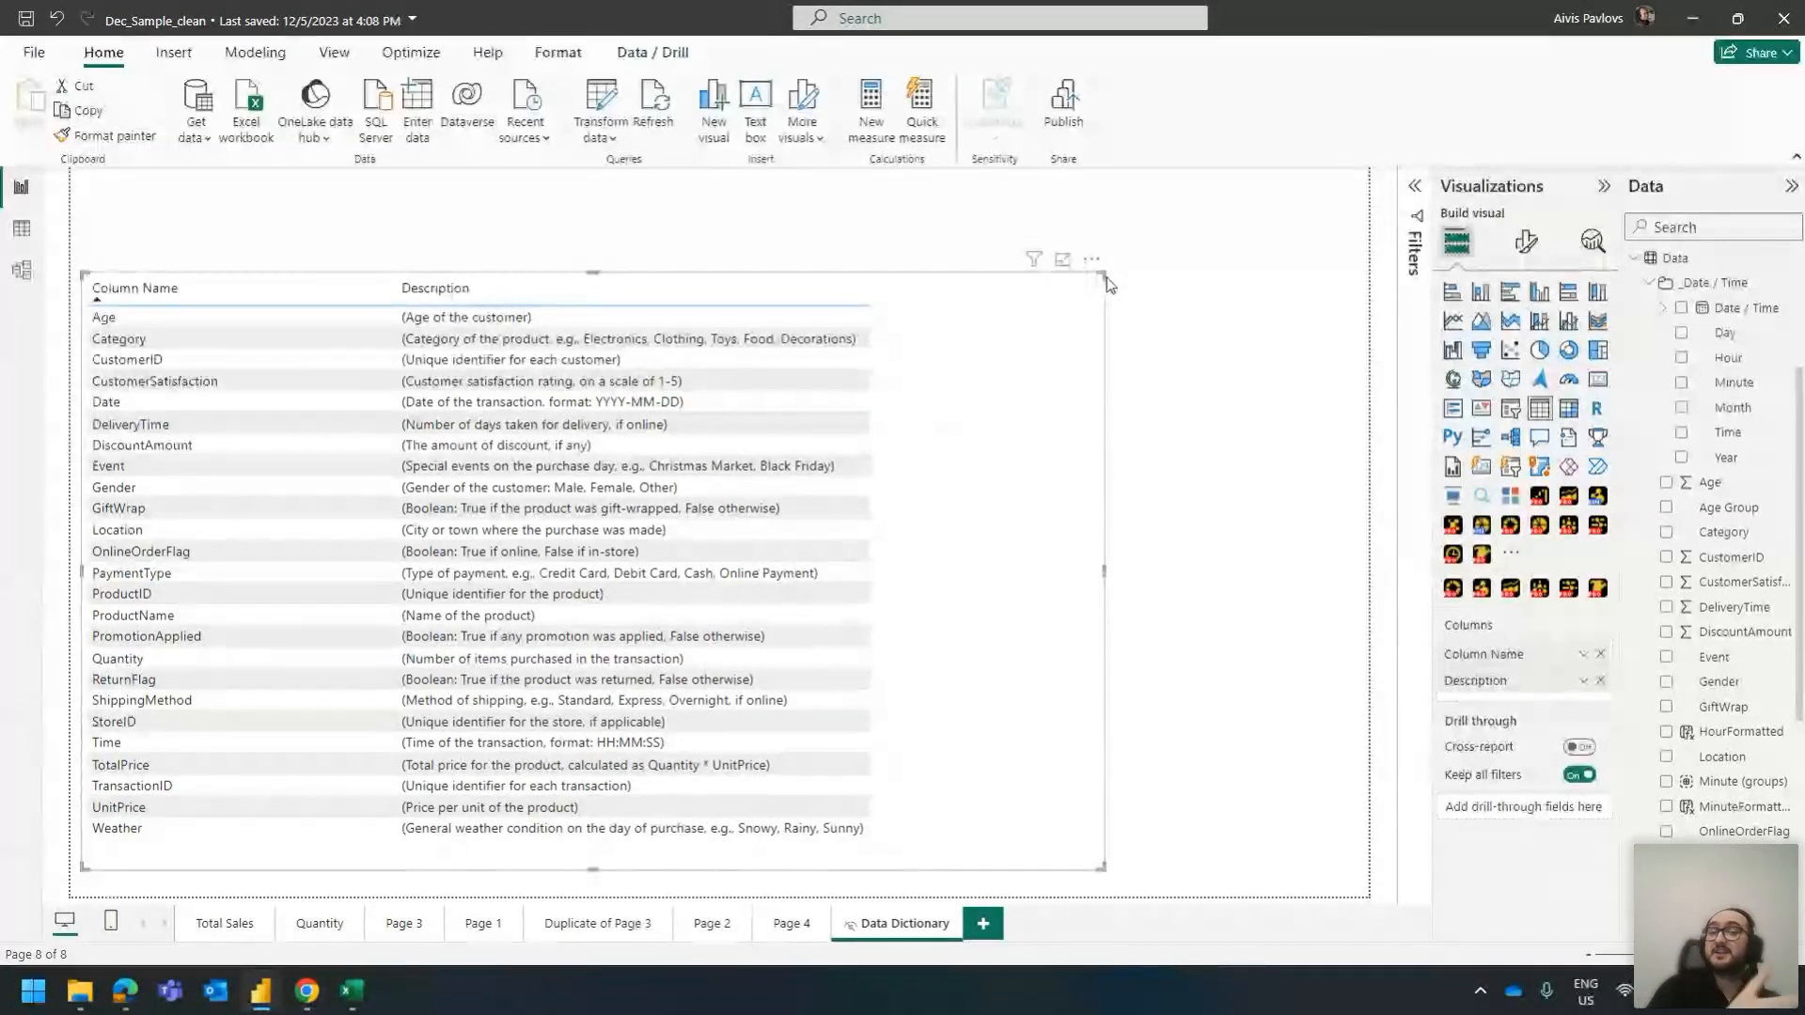
drag(1106, 279, 924, 217)
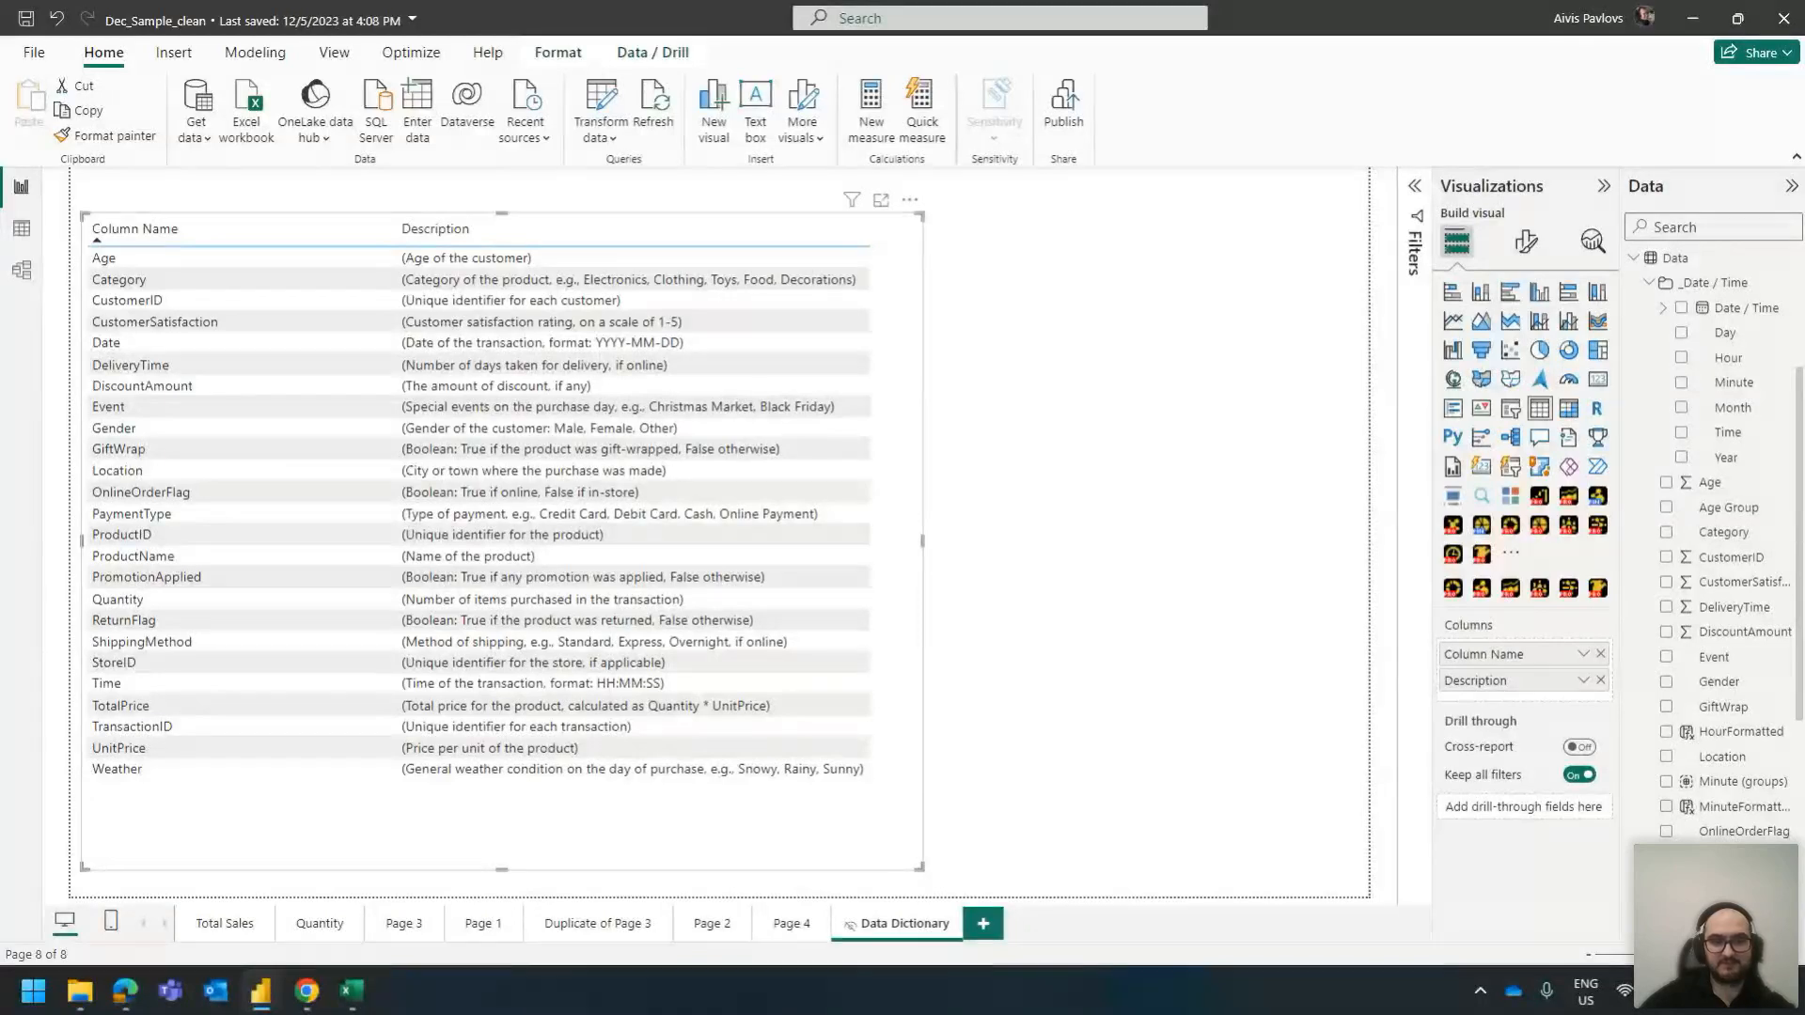
Switch to the Excel challenge workbook and select the data dictionary entries in A1:A25 on the Data Dictionary sheet
click(348, 994)
click(231, 925)
drag(282, 252, 104, 728)
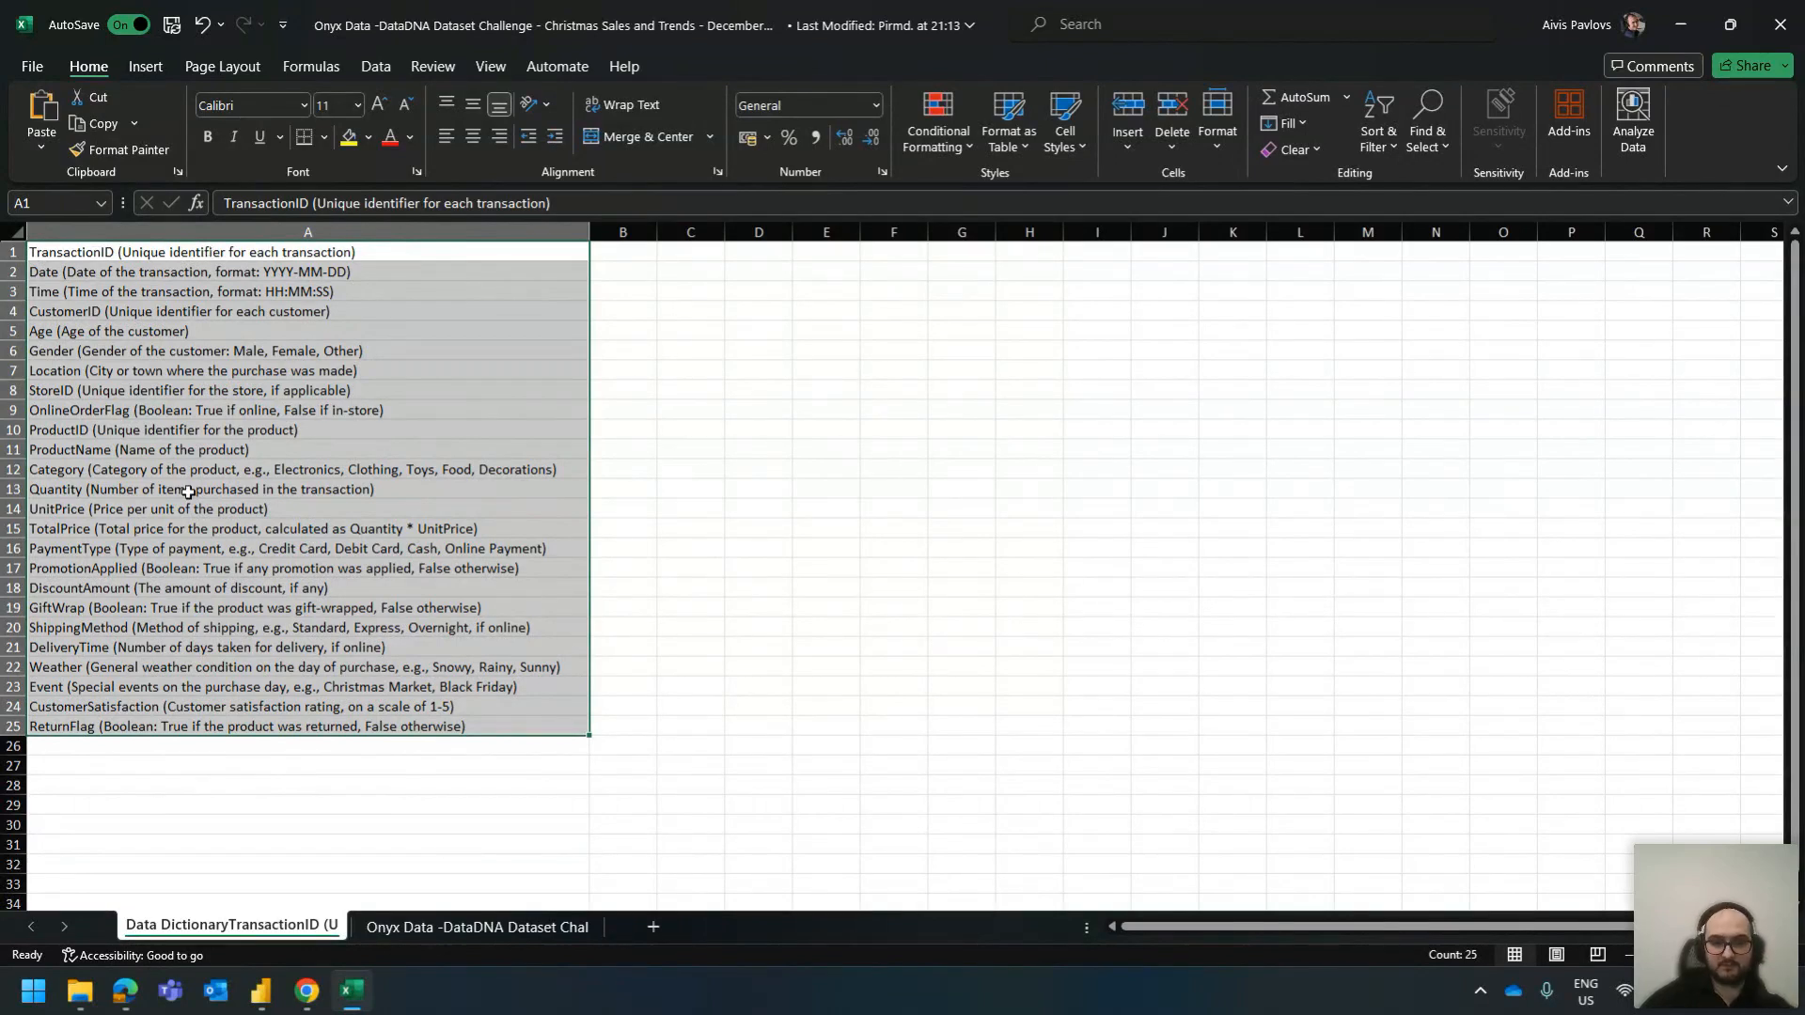
Return to the Power BI report, look through its pages, and examine the field list and map visual on Duplicate of Page 3
click(260, 991)
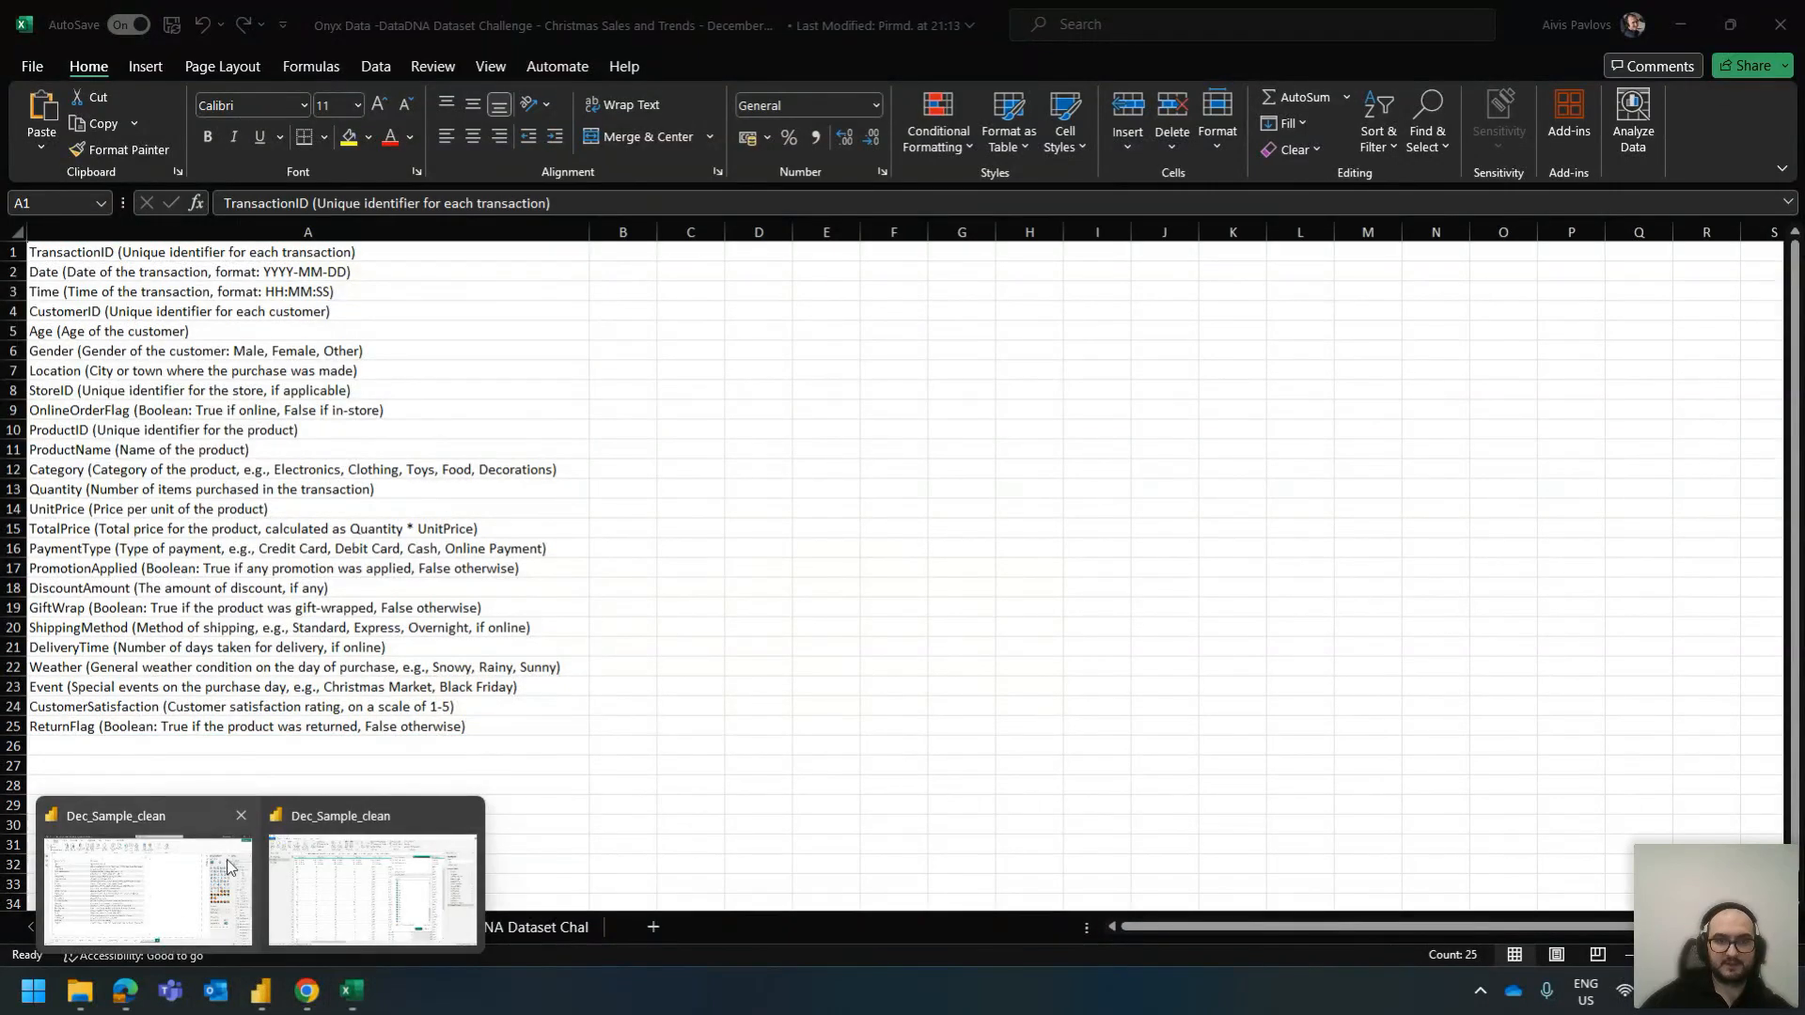
click(148, 873)
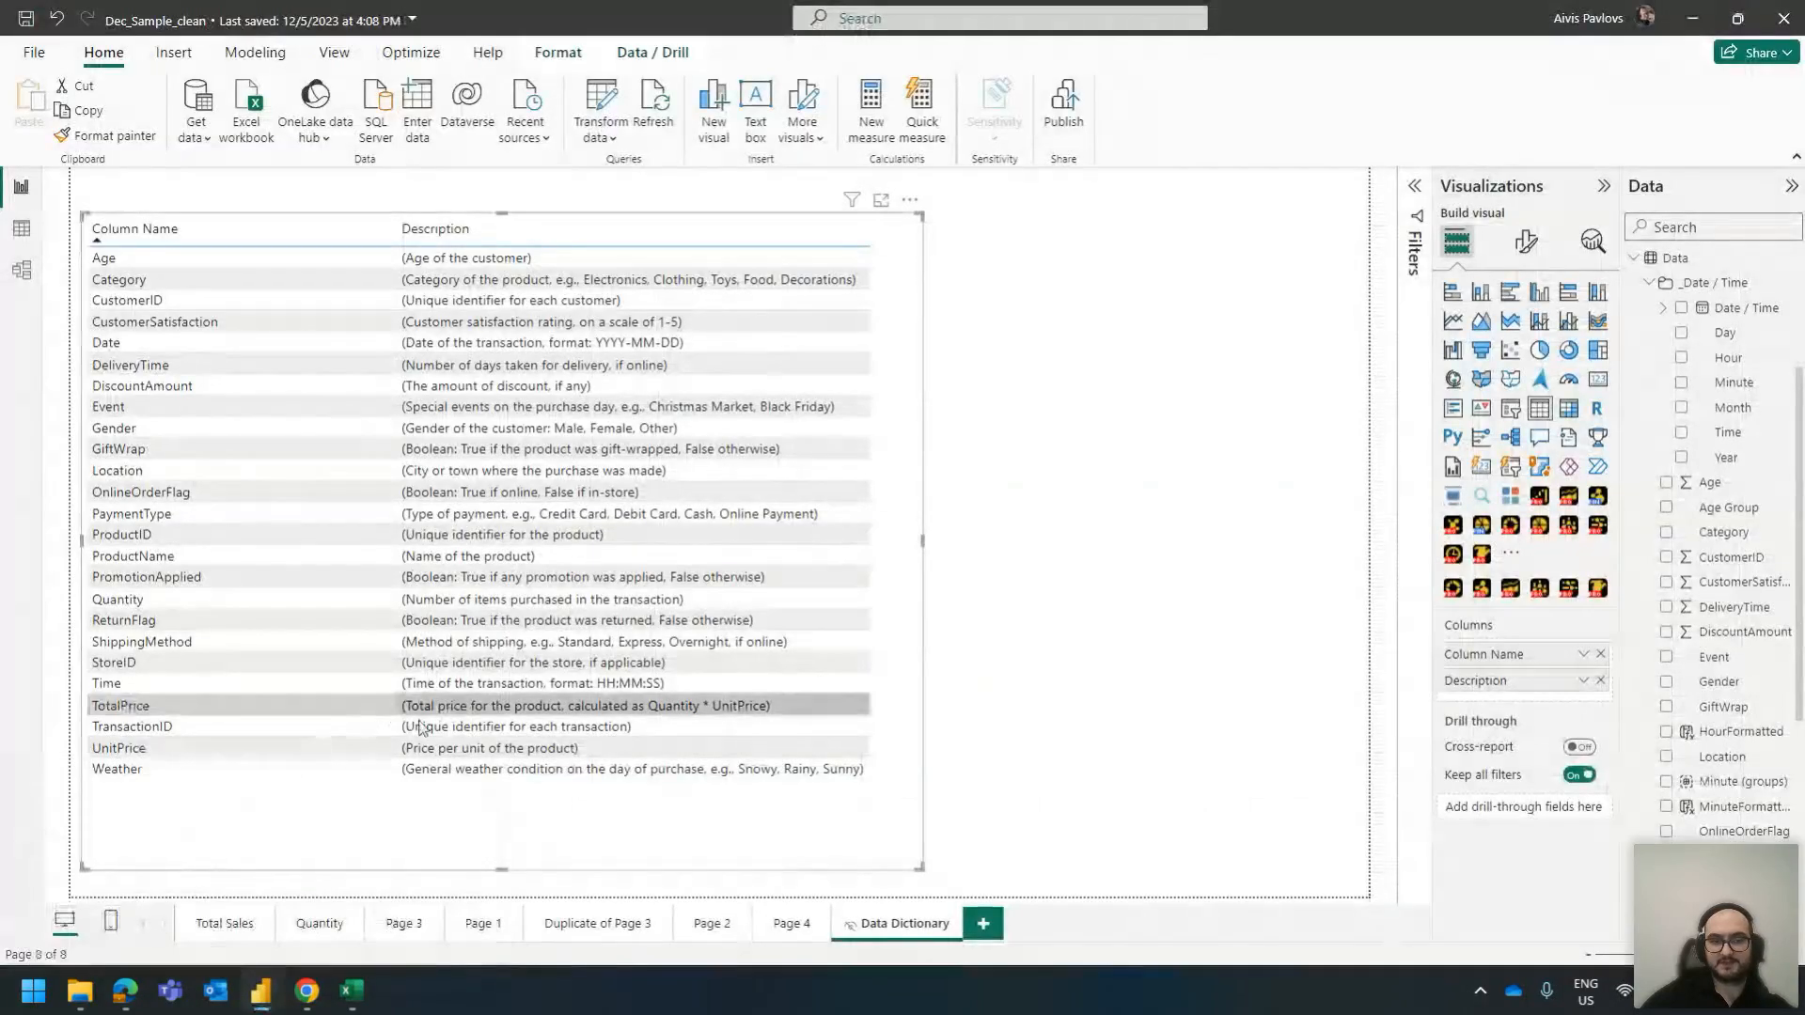
click(318, 925)
click(799, 931)
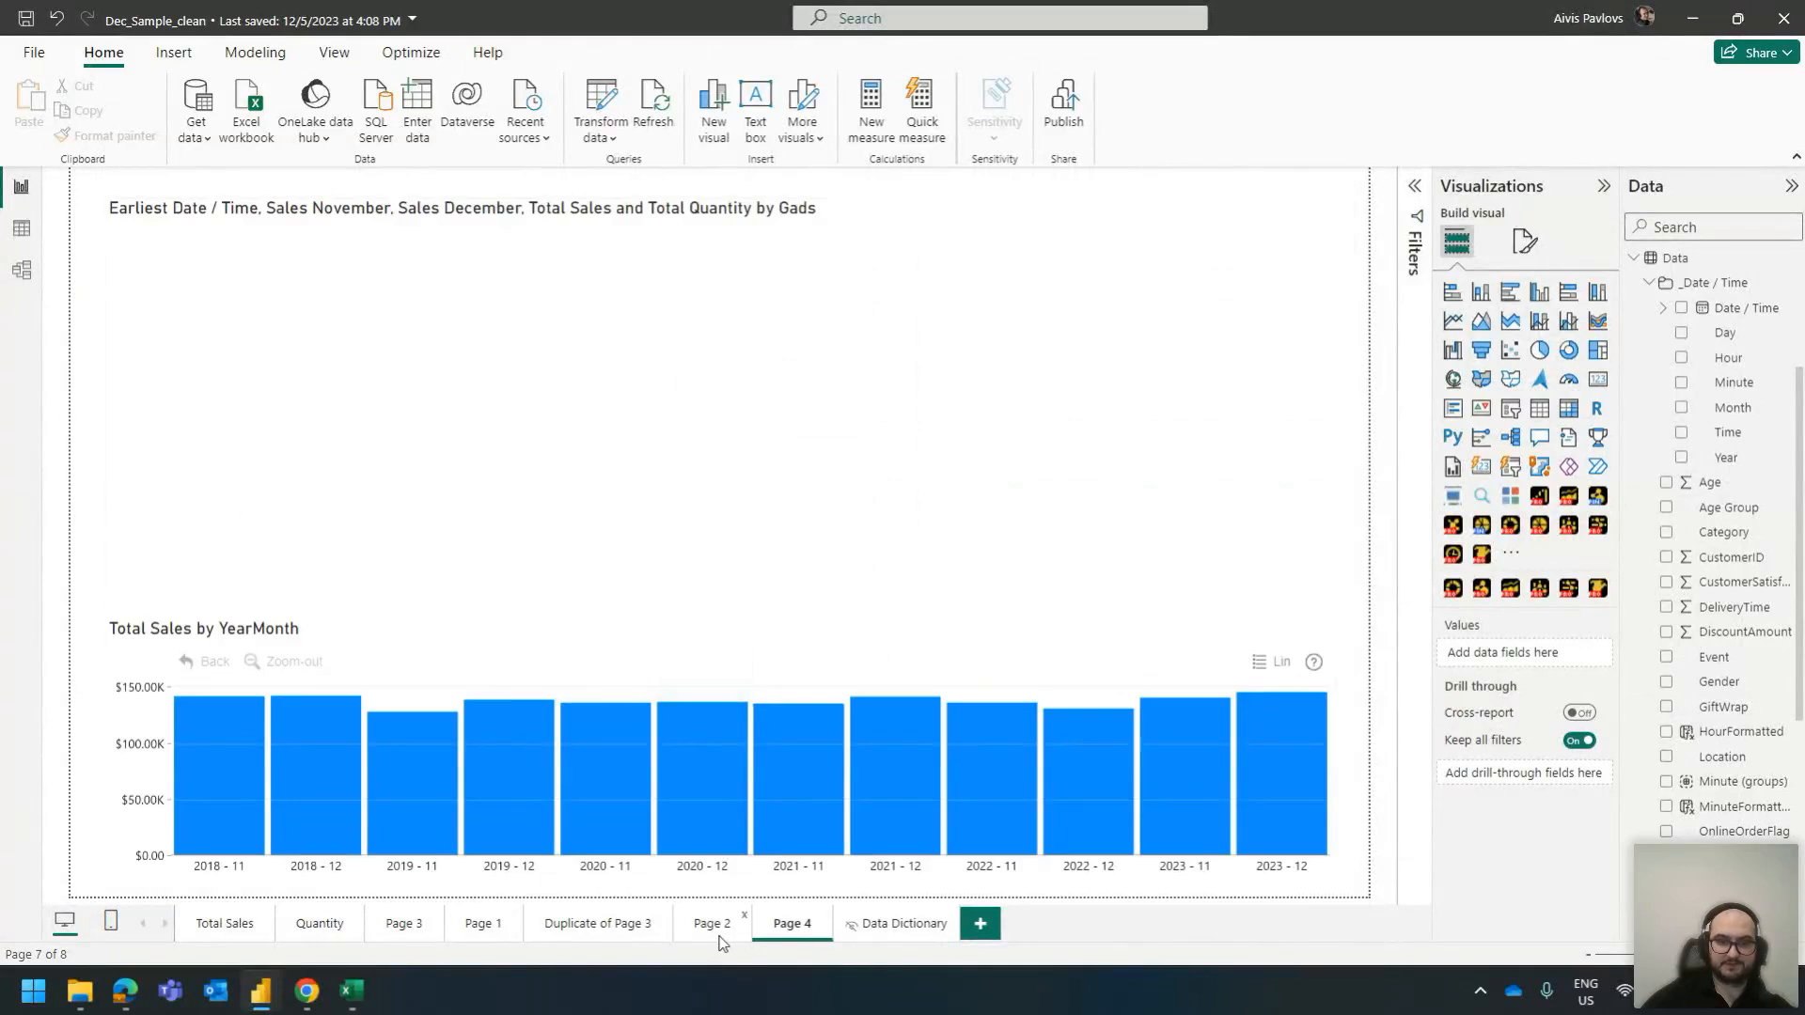
click(712, 924)
click(598, 924)
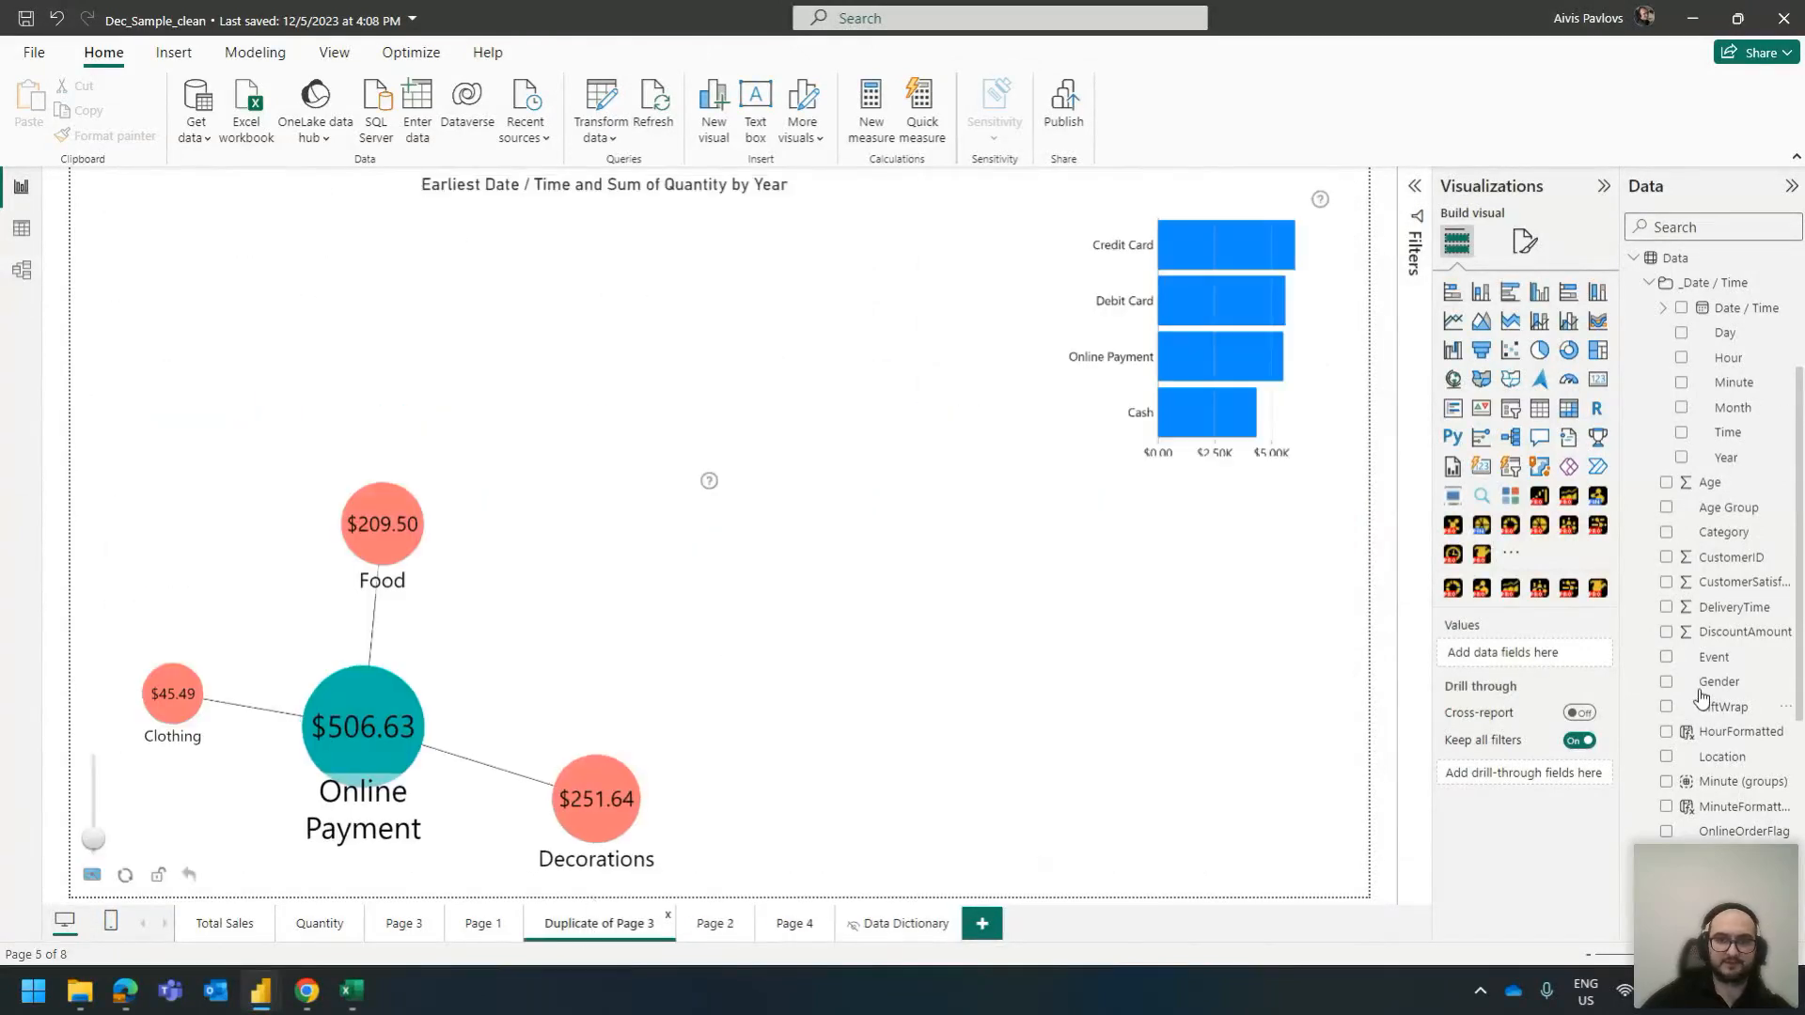
scroll(1703, 583, down, 3)
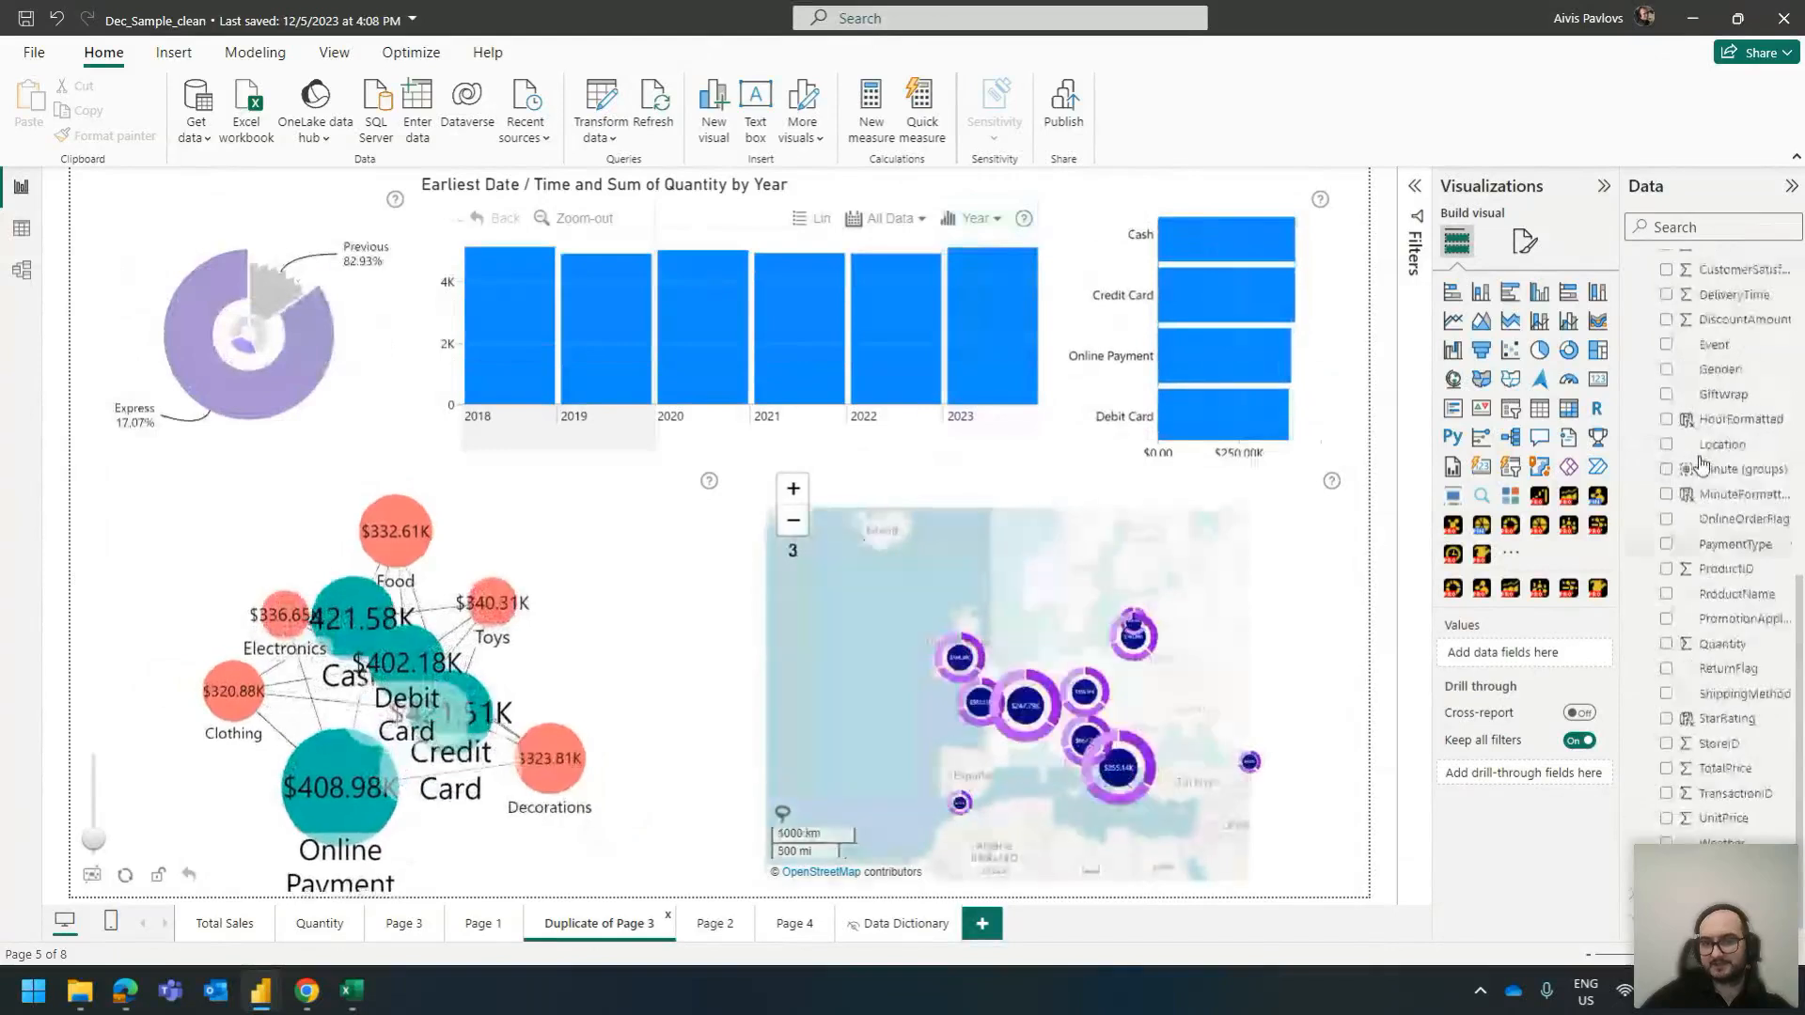
scroll(1706, 470, up, 5)
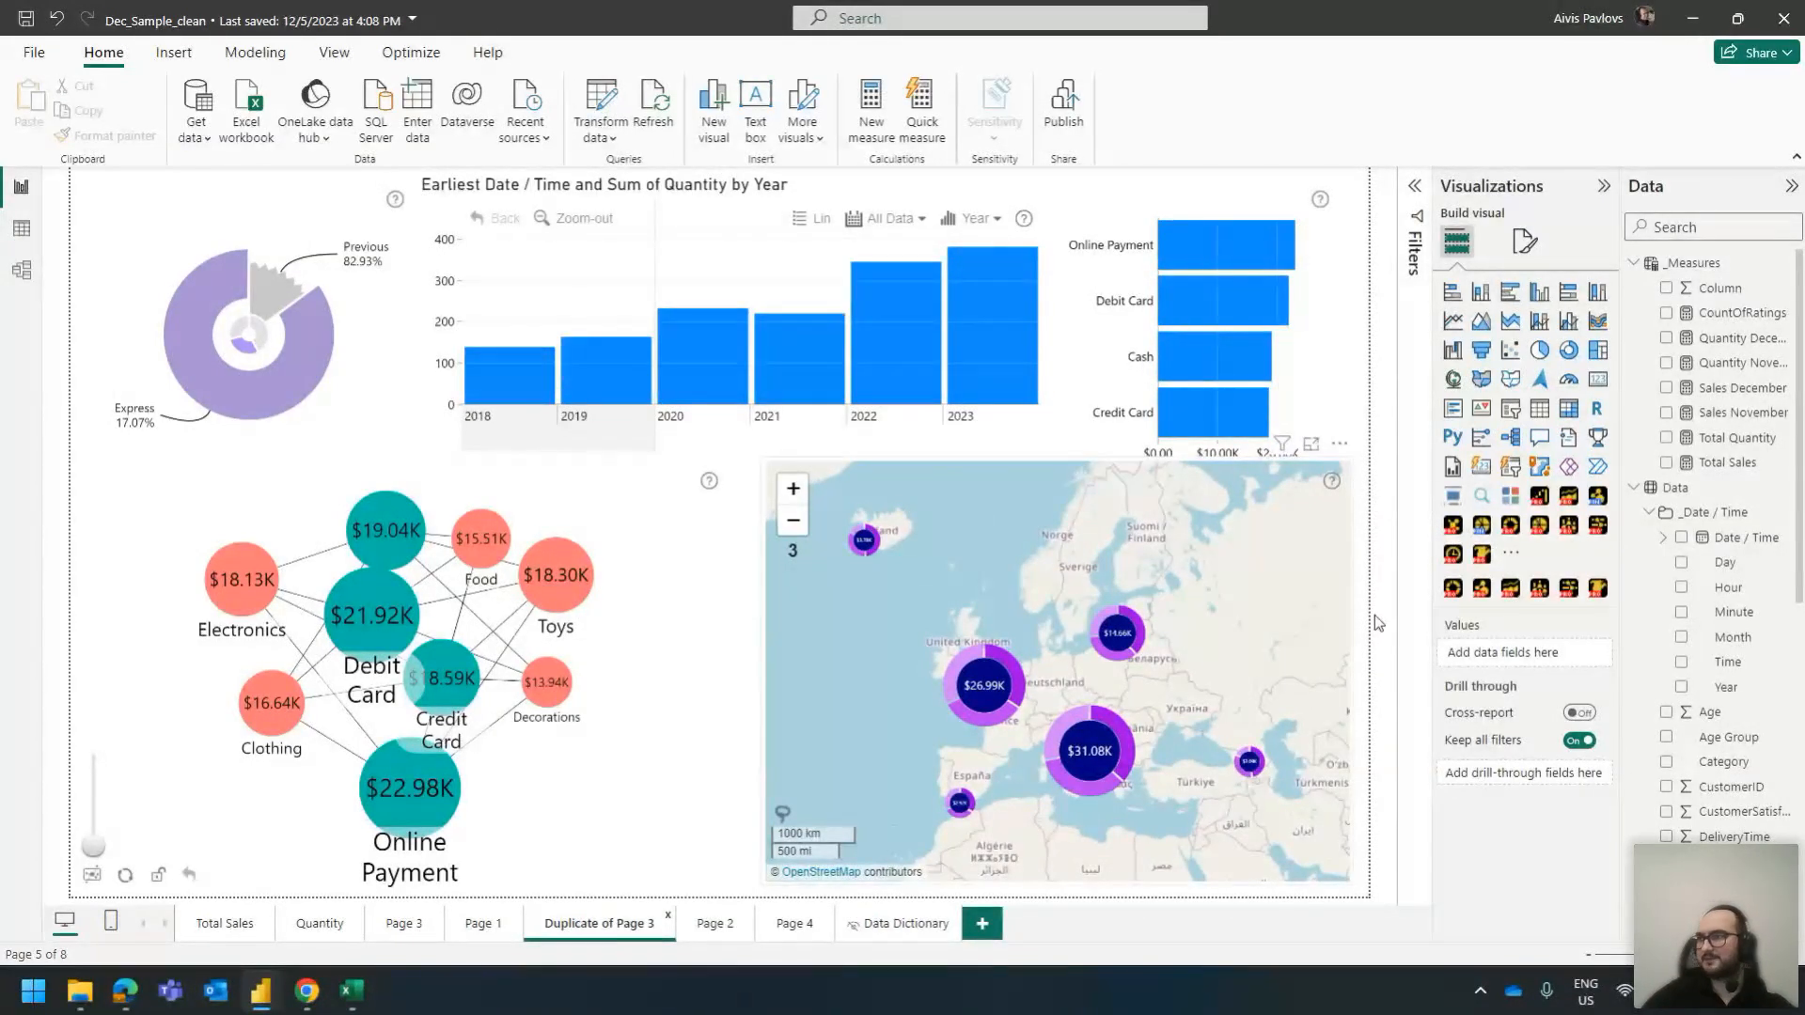
click(1055, 785)
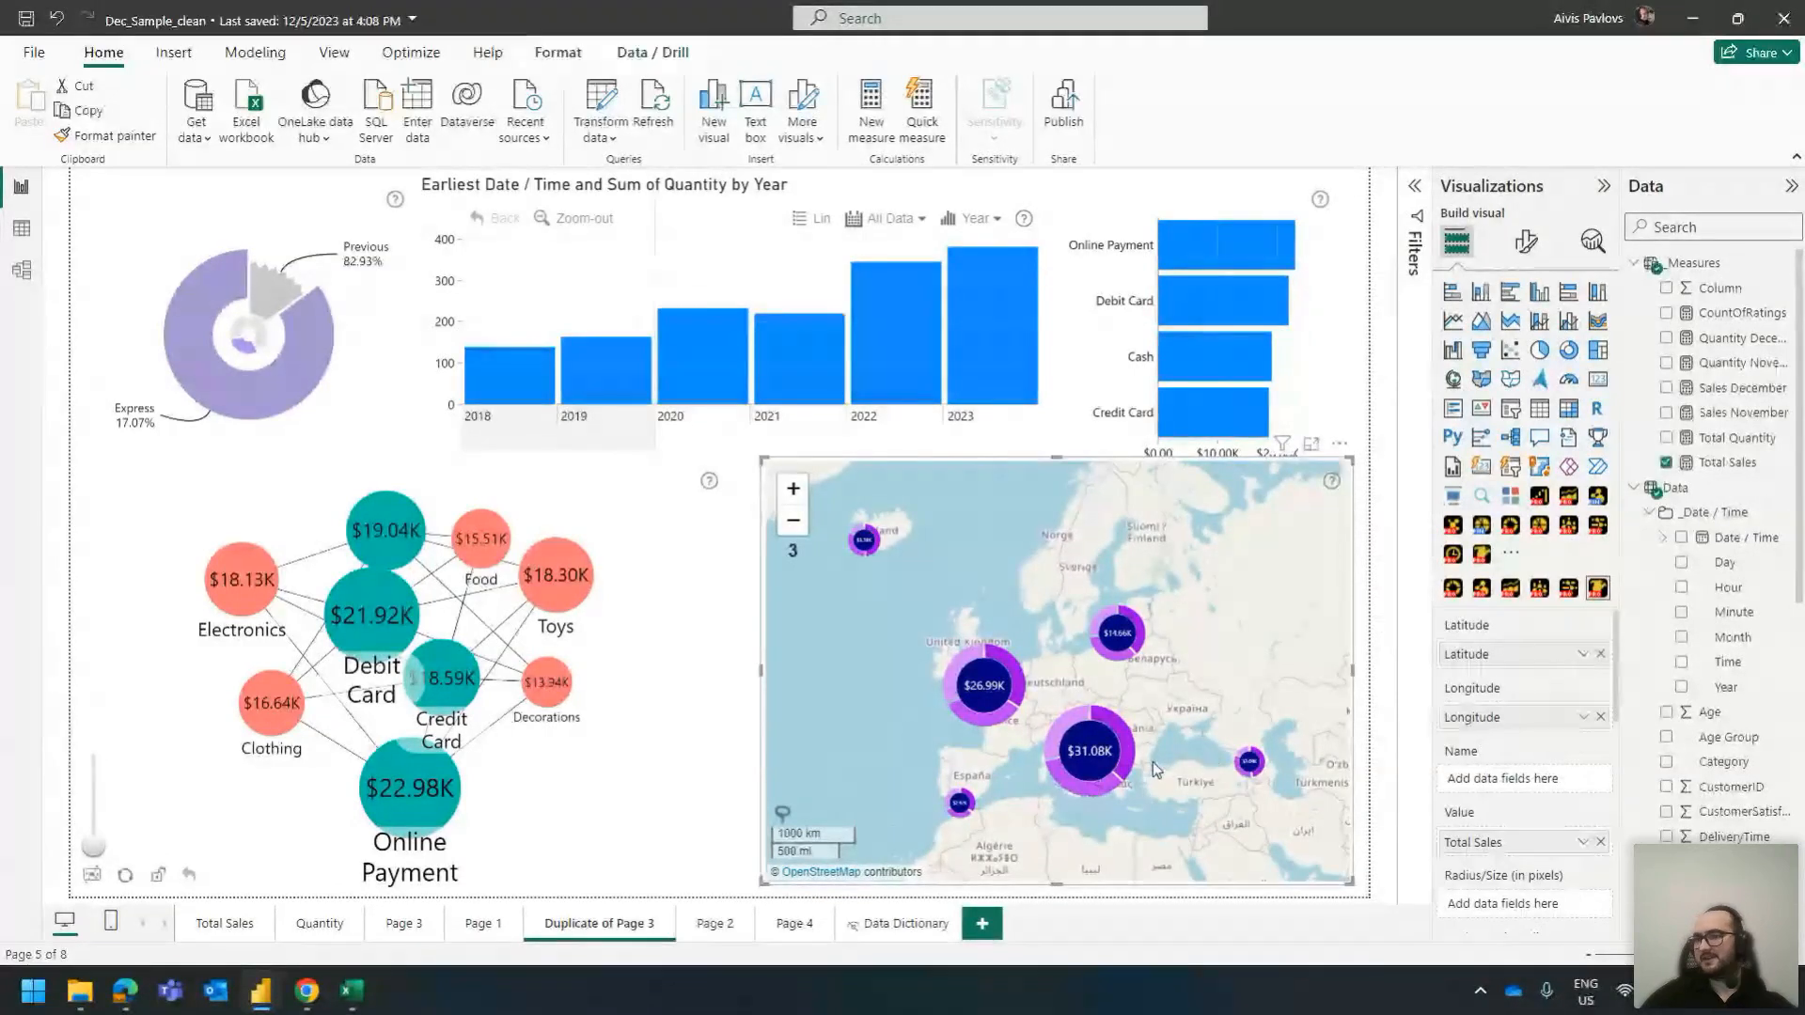
Open the Table query in Power Query Editor, view the city data entered in its Source step, and close it without changes
click(21, 270)
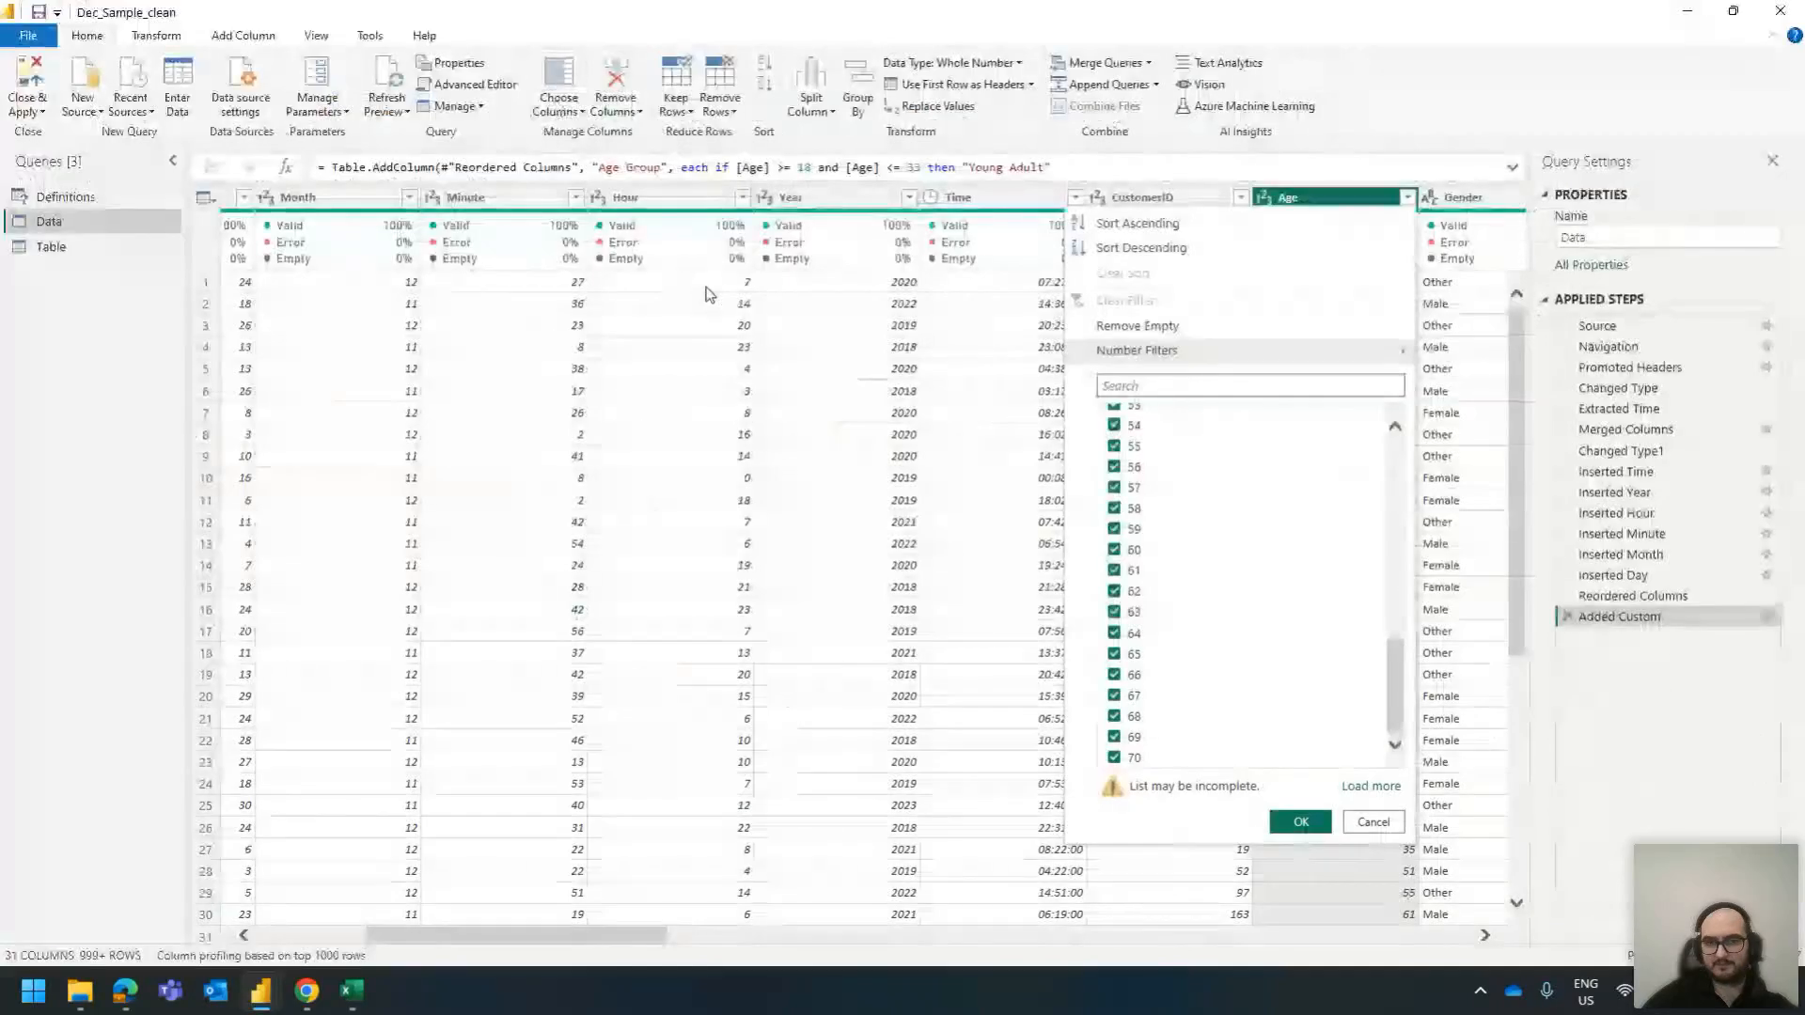
click(94, 247)
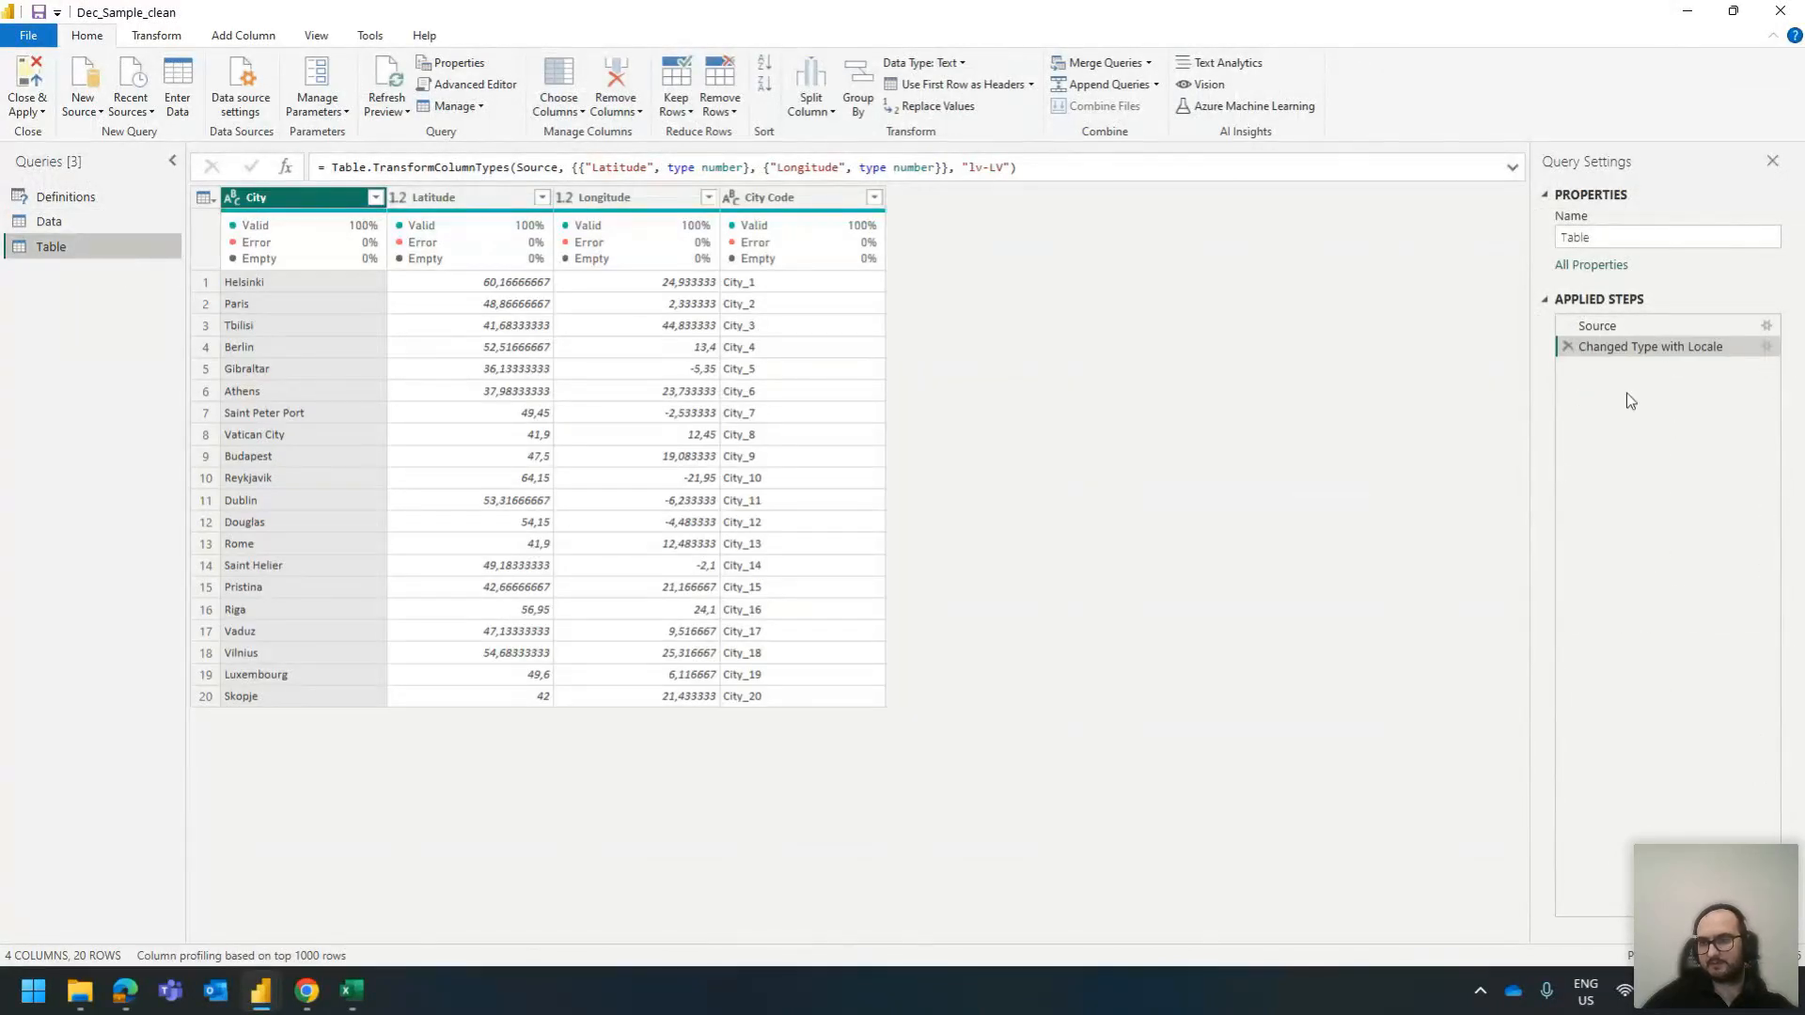
click(1766, 333)
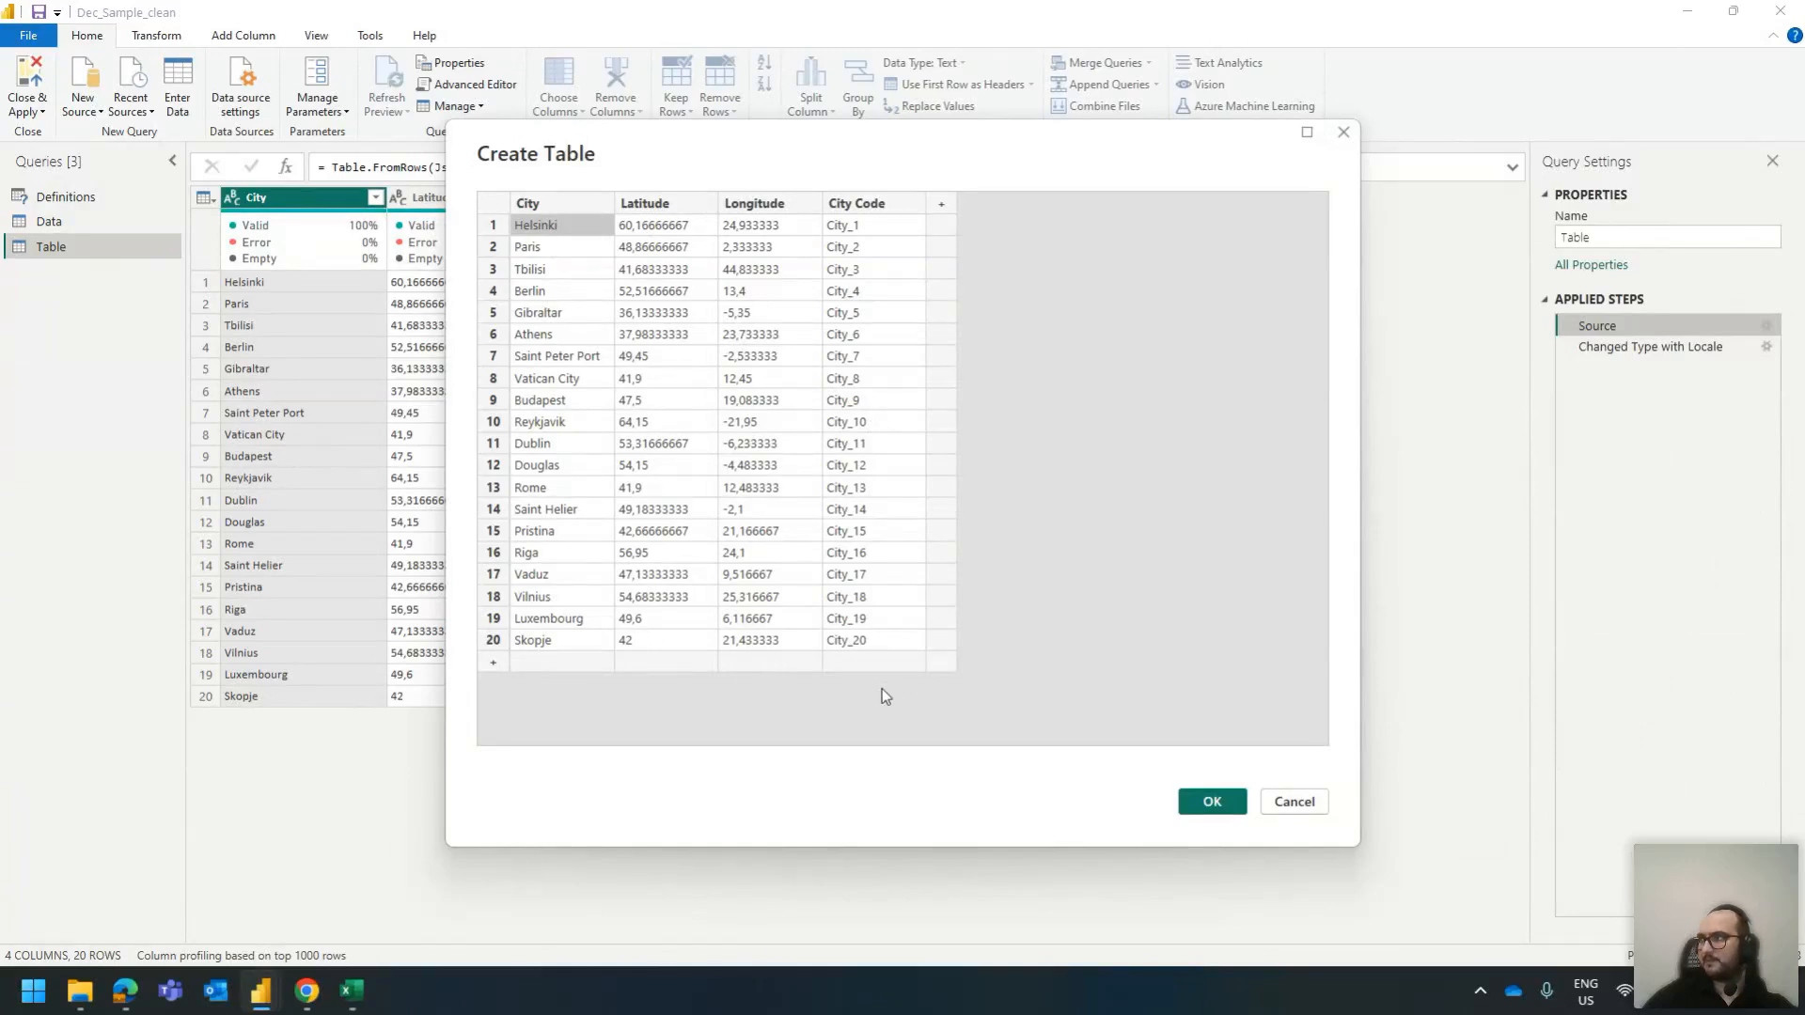
click(1290, 804)
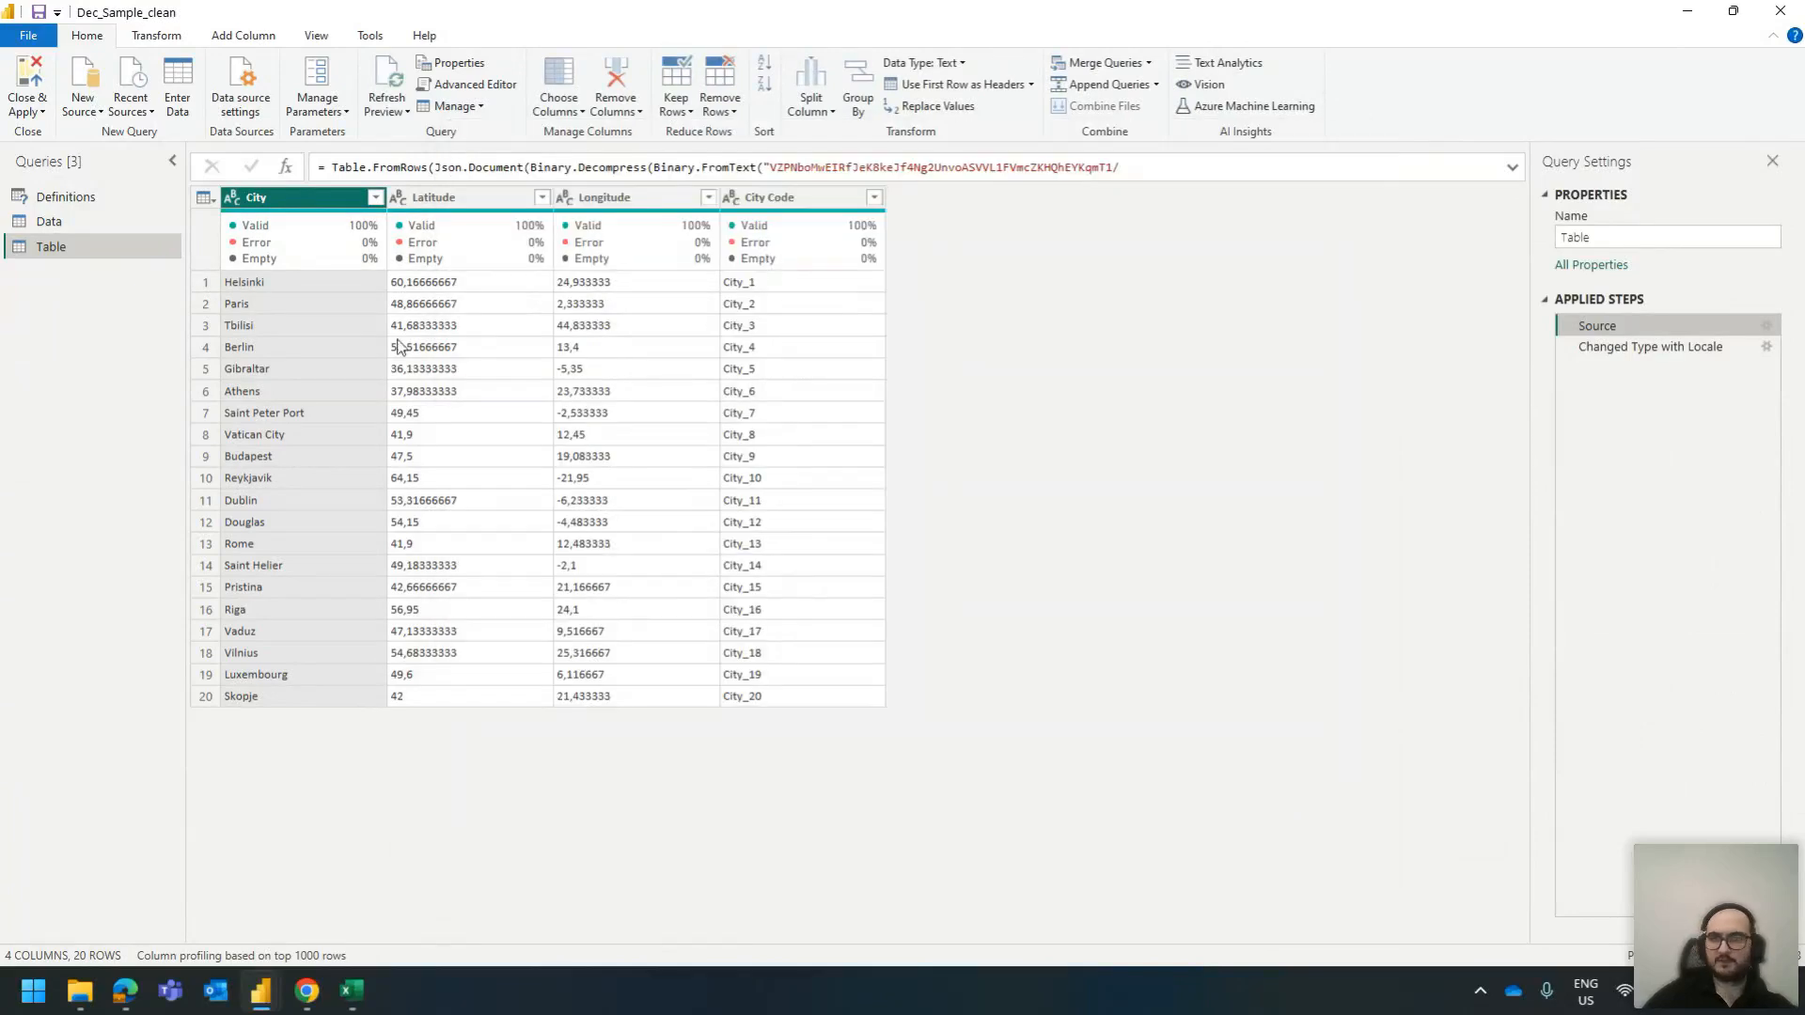
Minimize the Power Query and Power BI windows, switch to the Onyx Data December 2023 Challenge page in the browser, and select its web address
click(1687, 11)
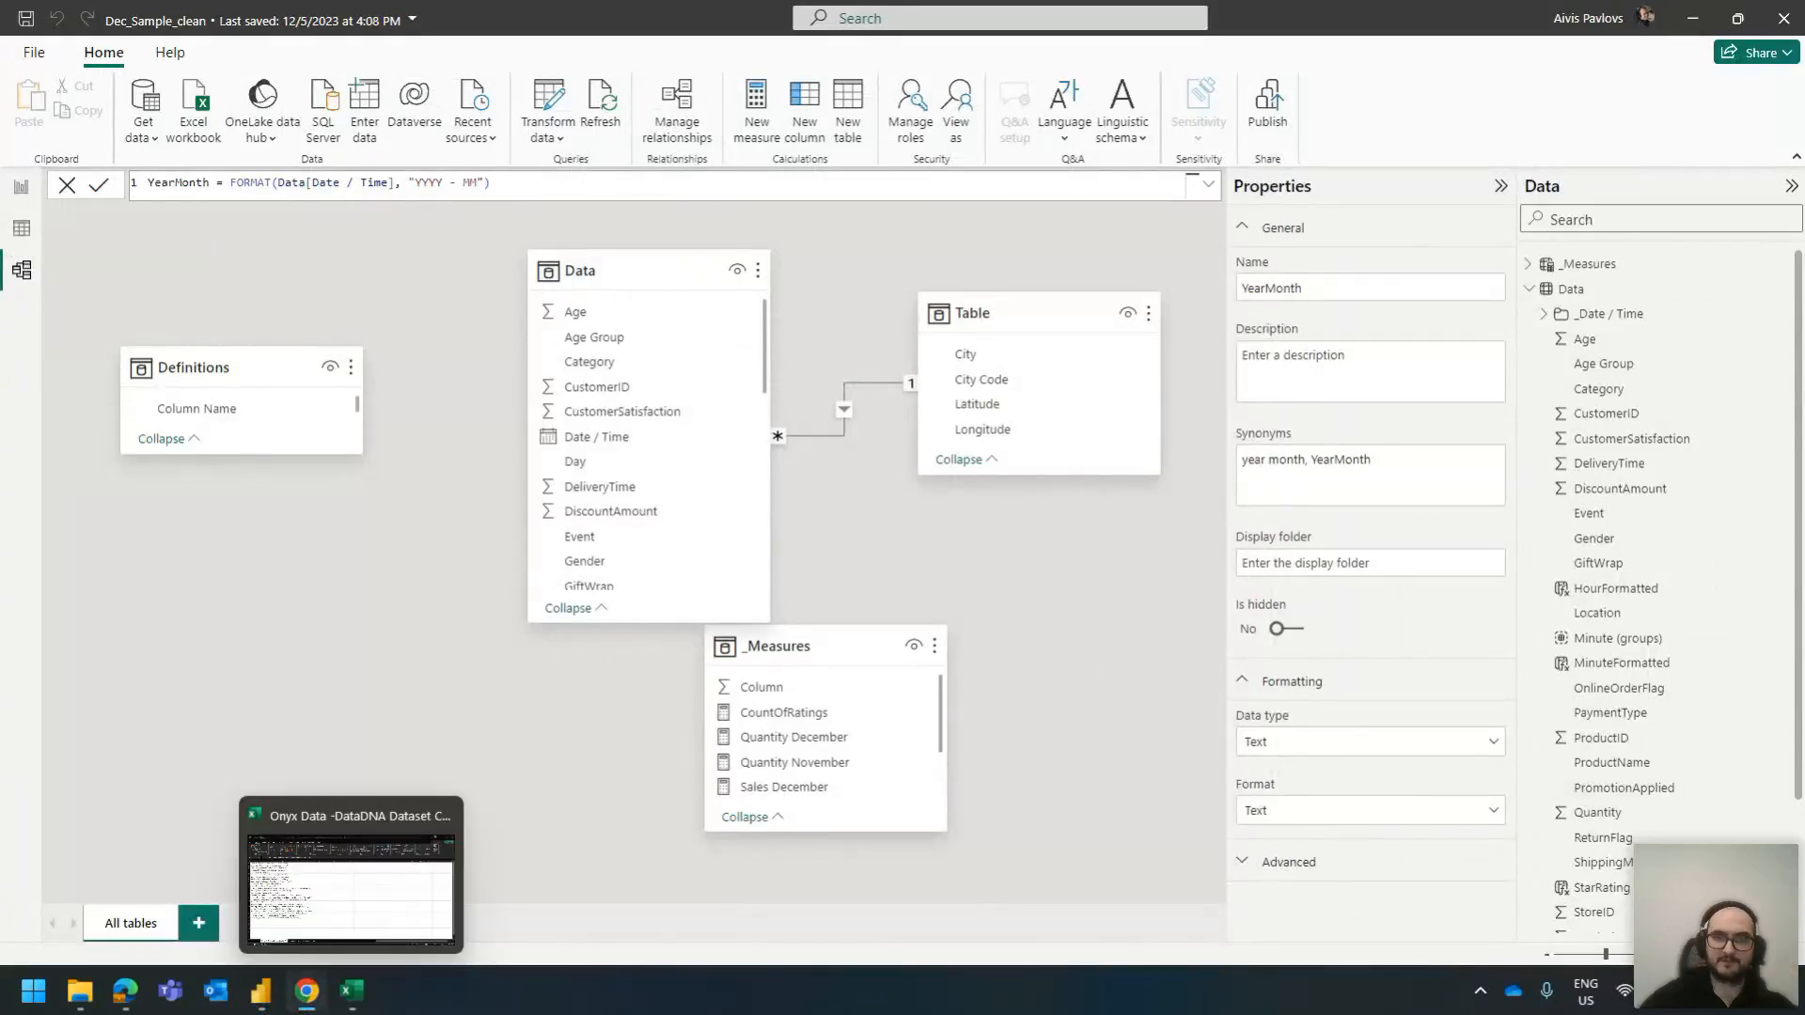
click(1678, 26)
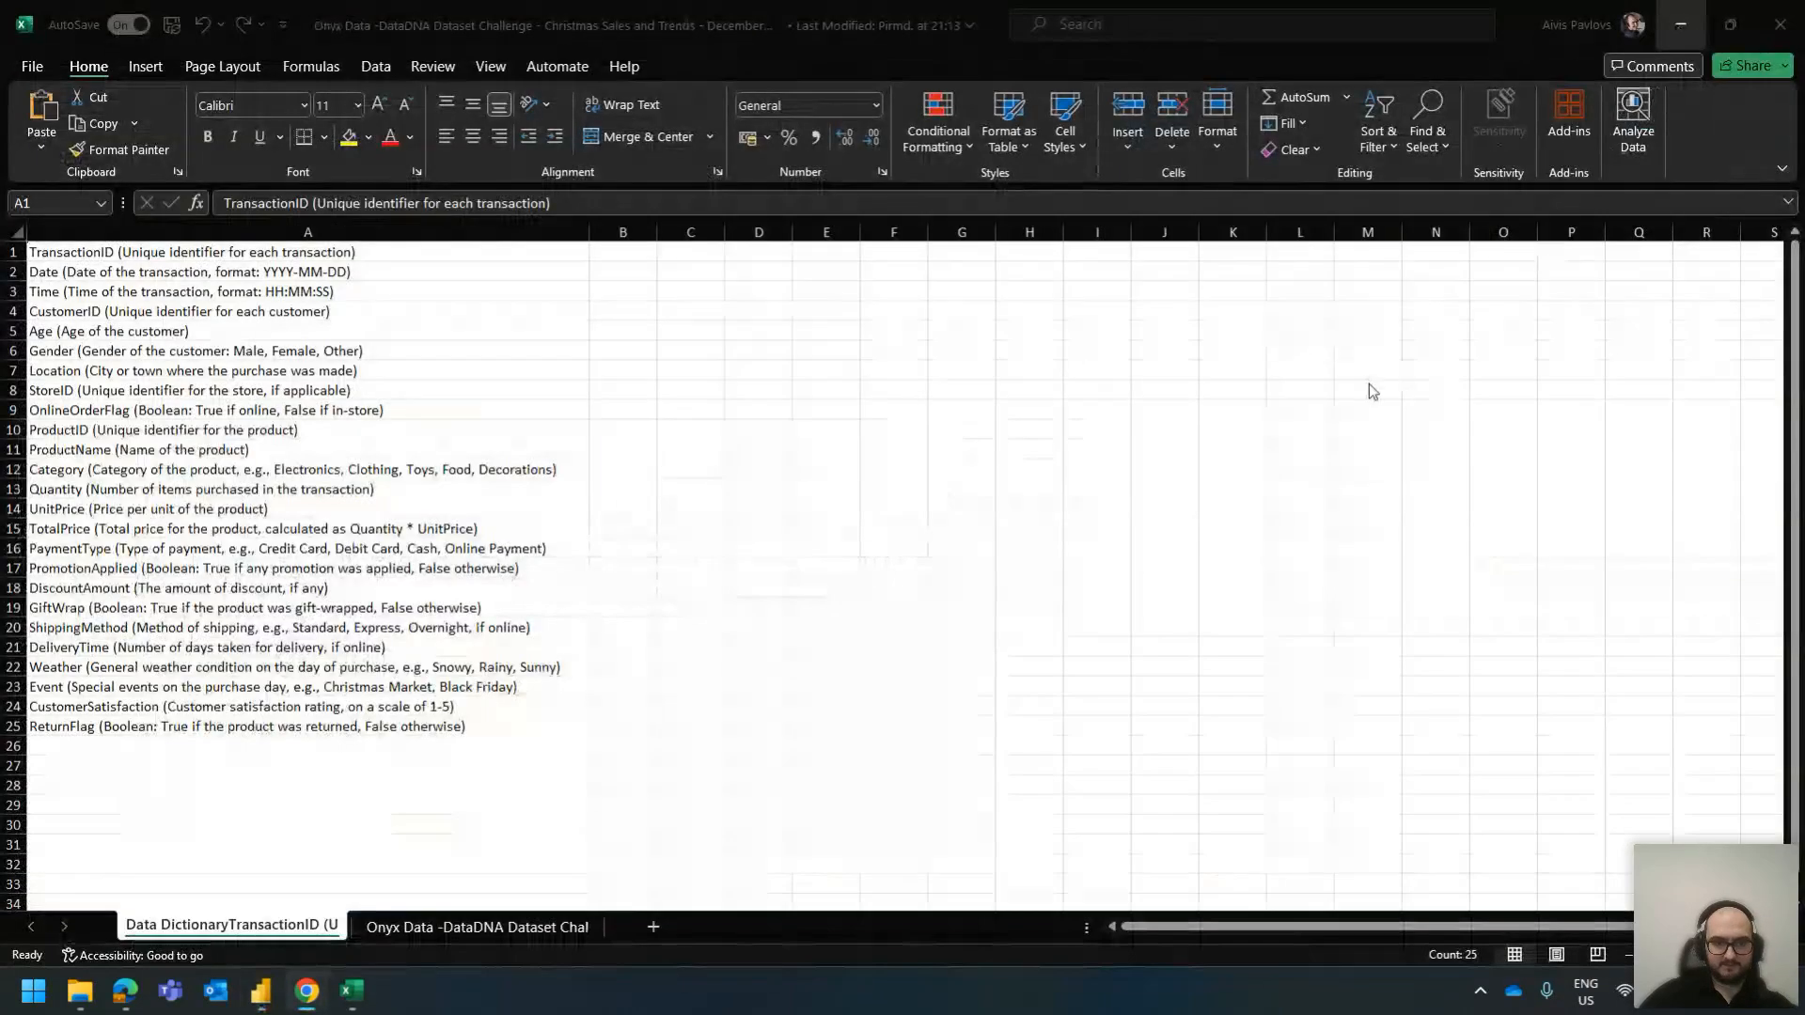
key(alt+Tab)
click(730, 602)
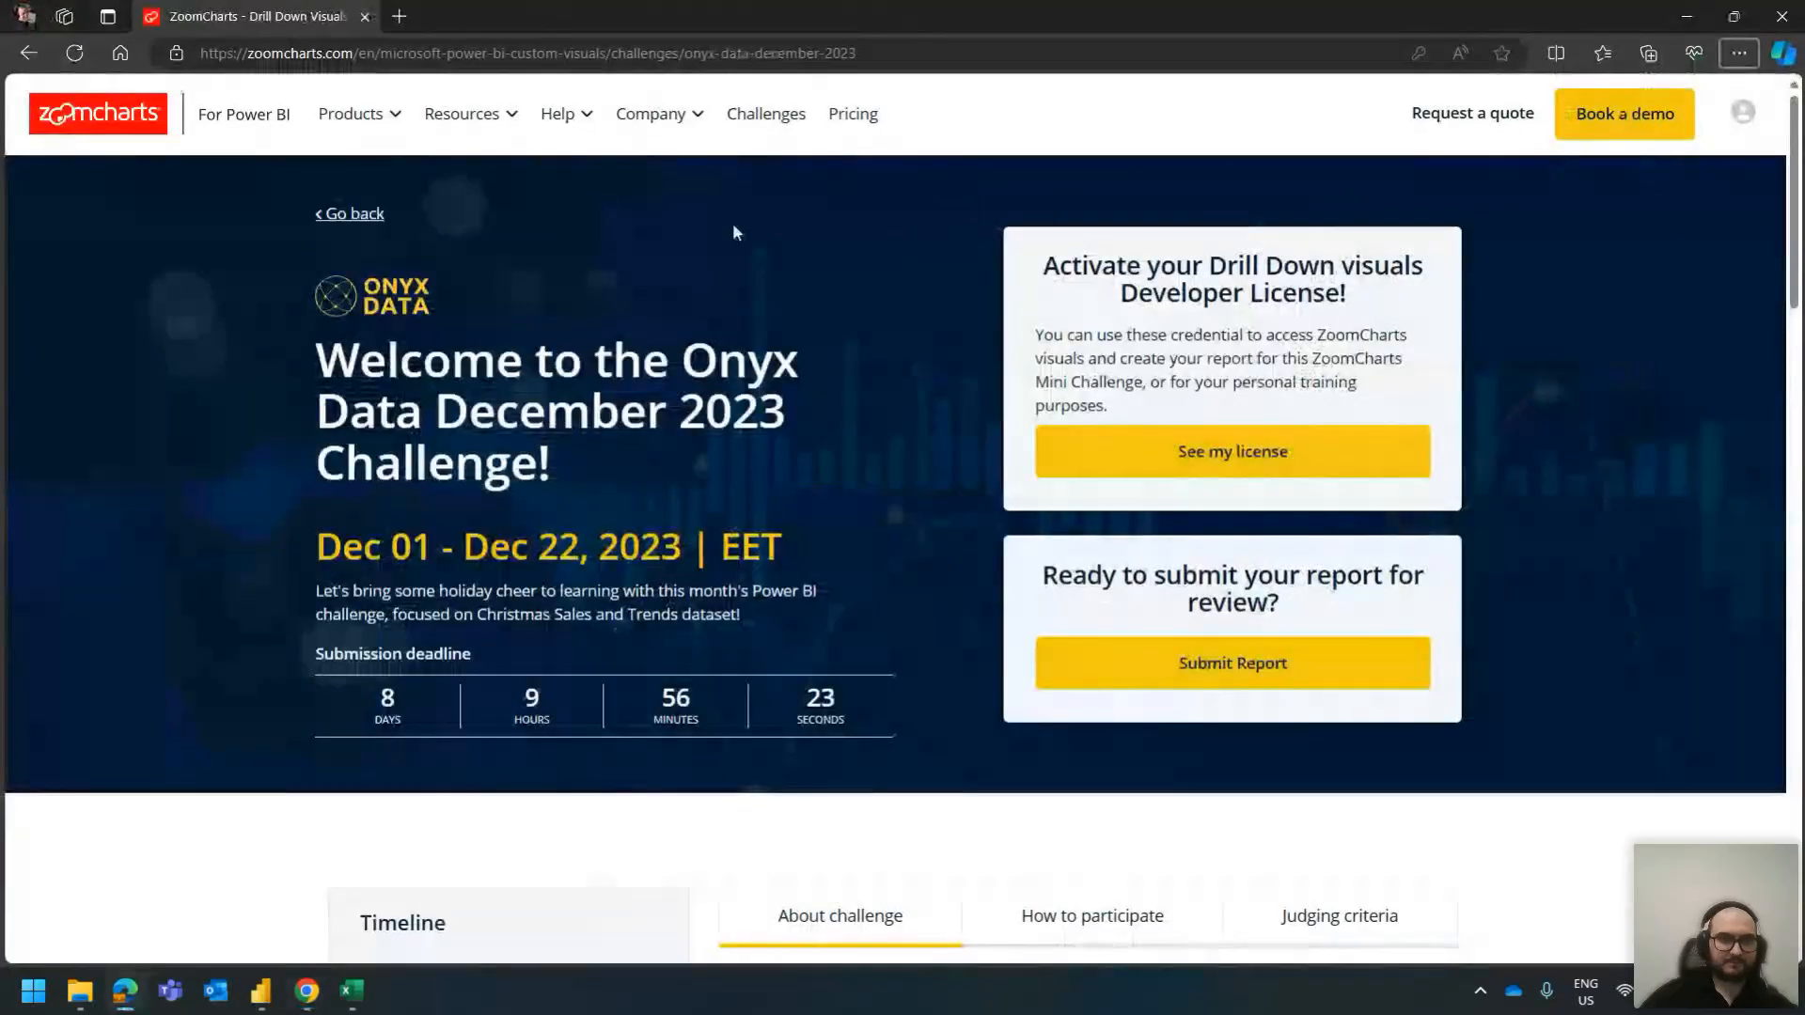
click(482, 53)
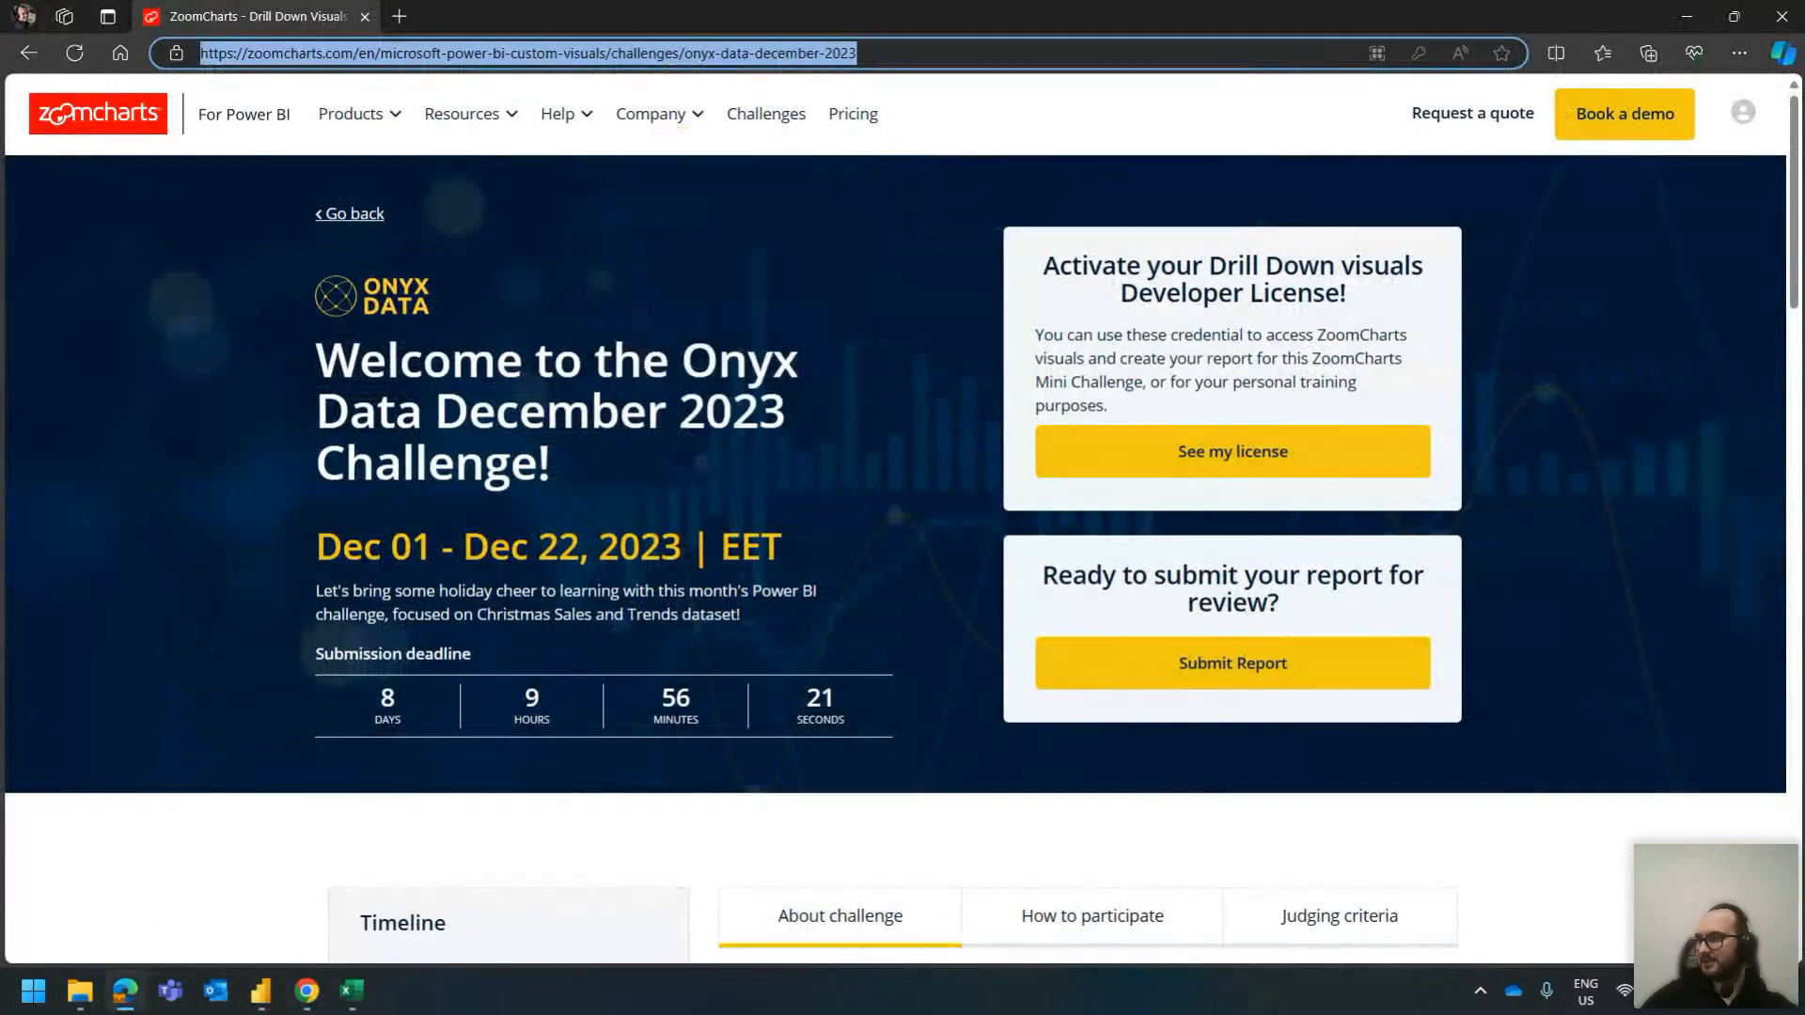
key(alt+Tab)
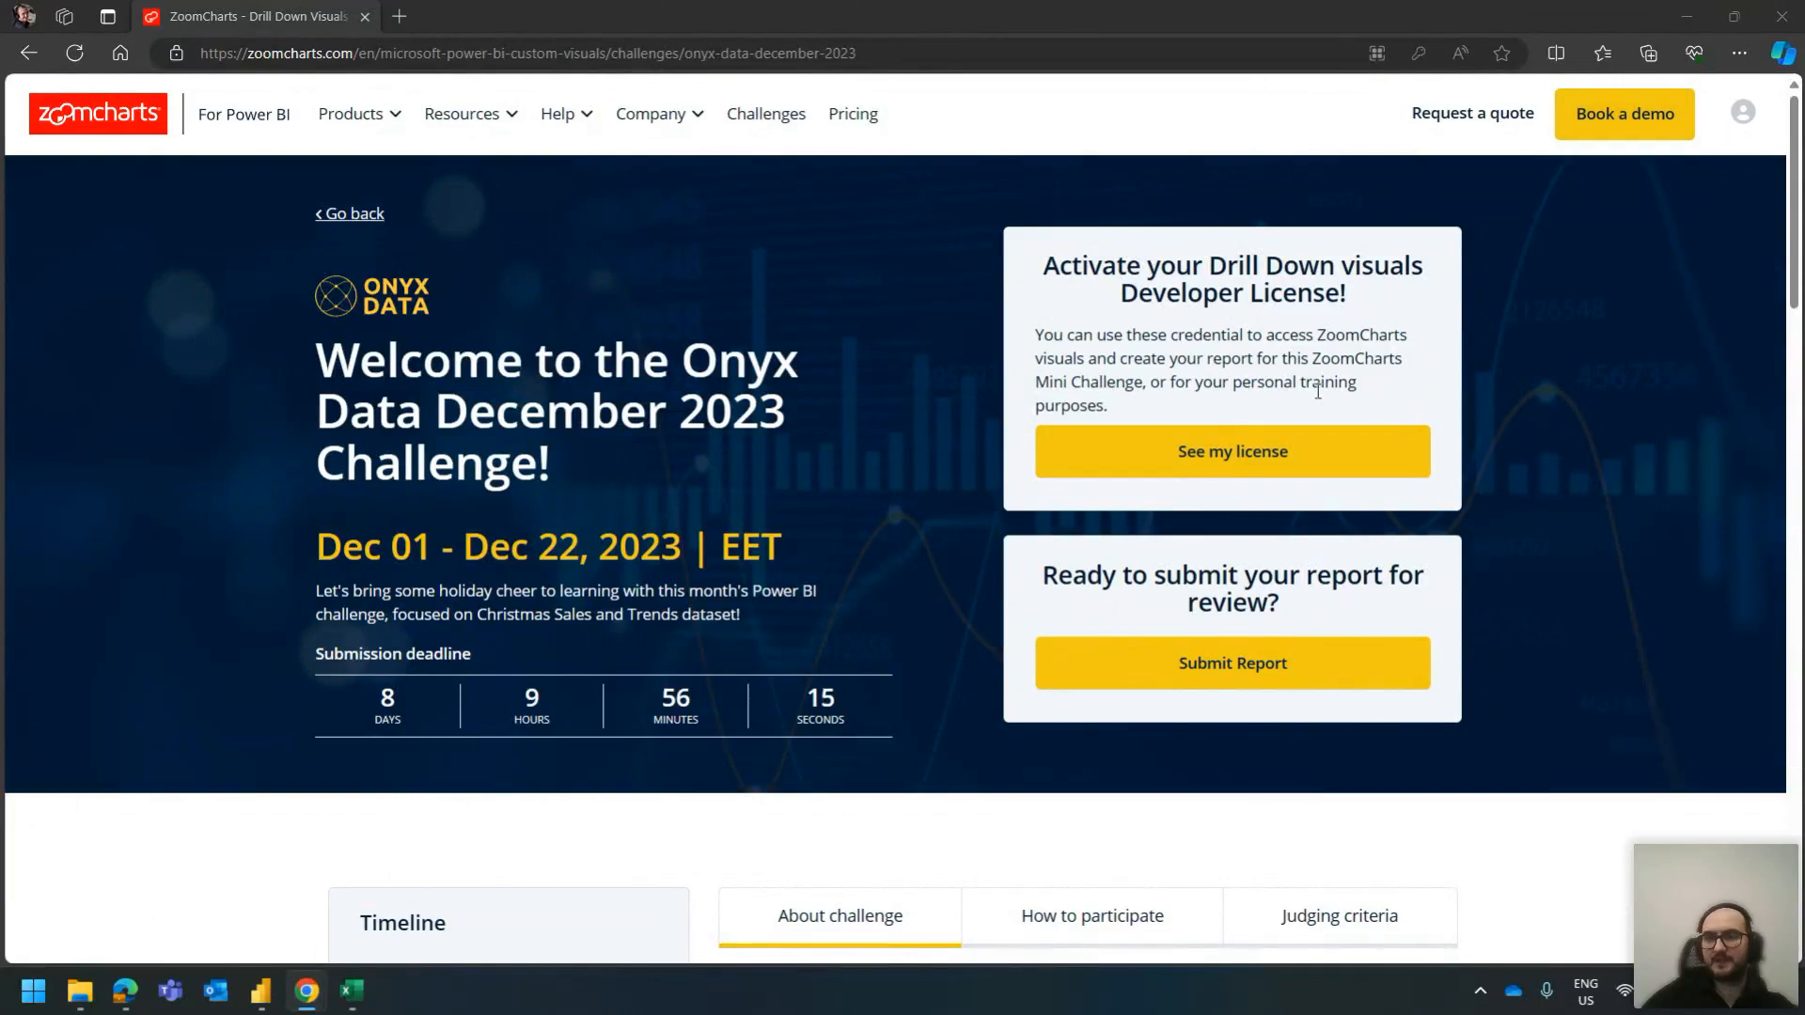
View the Drill Down Visuals developer license, pointing out its email and password fields, and close the license dialog
click(1255, 460)
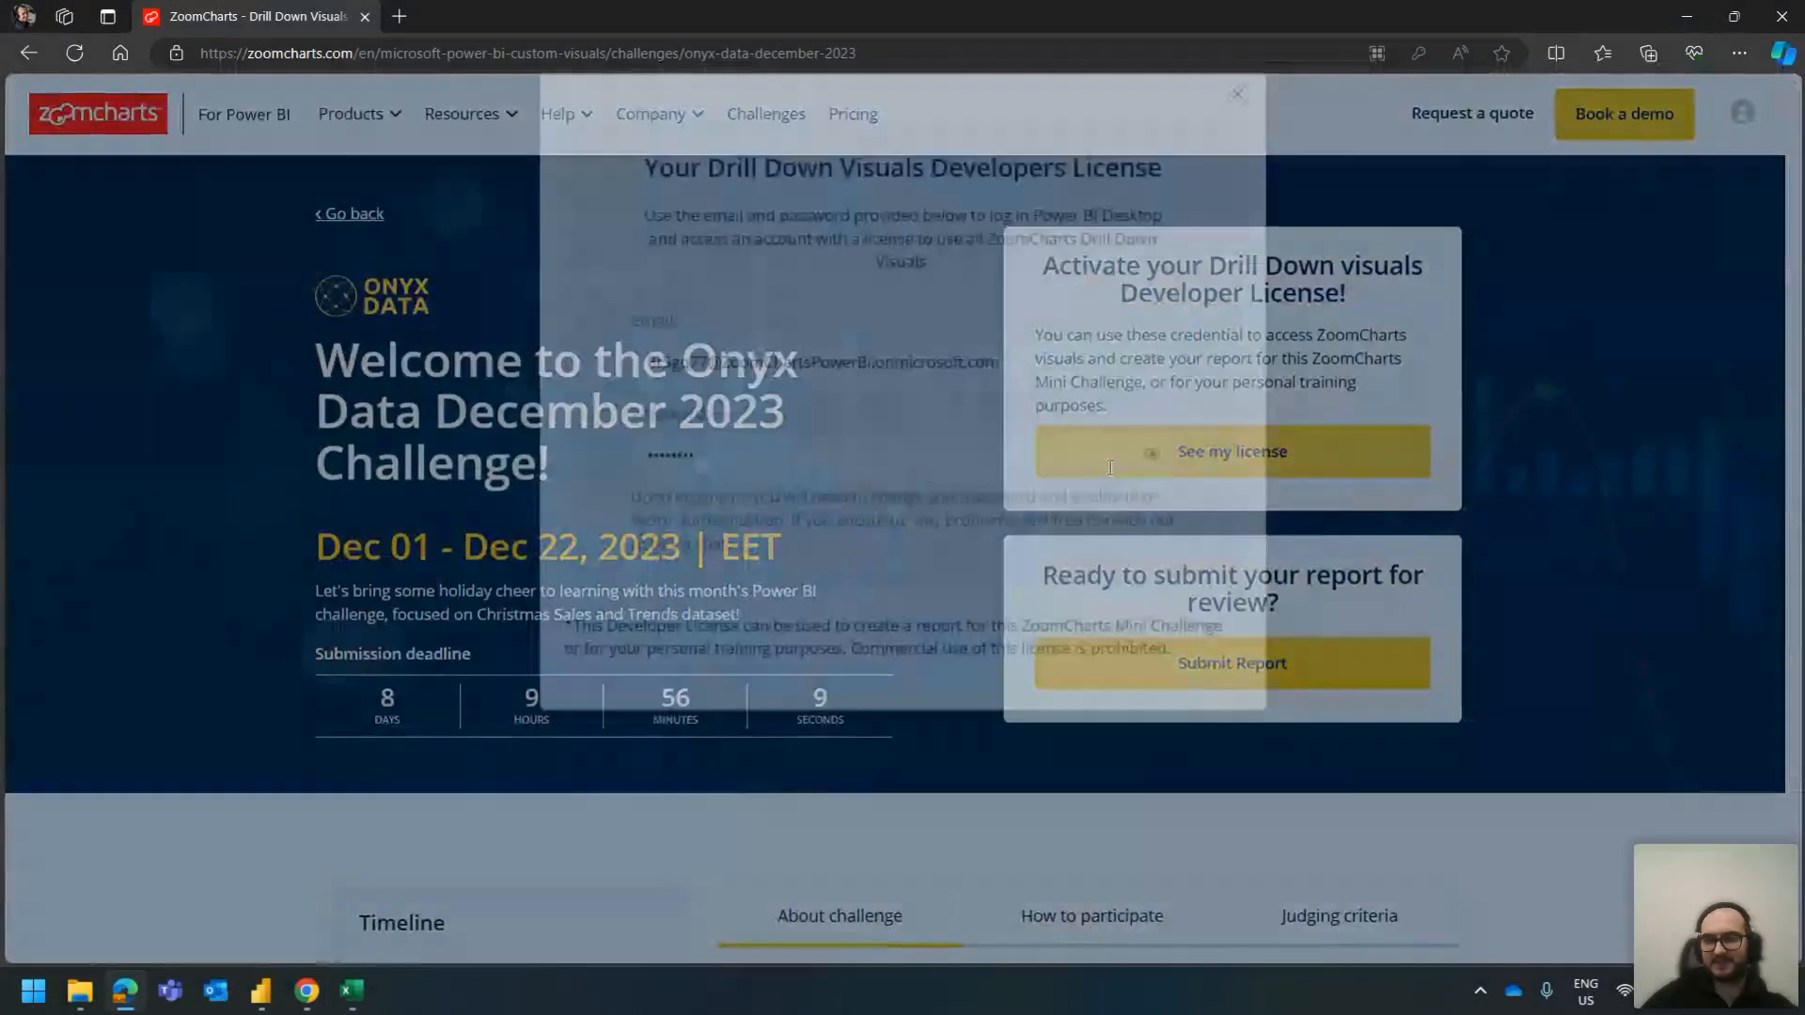
triple_click(1019, 404)
click(1104, 492)
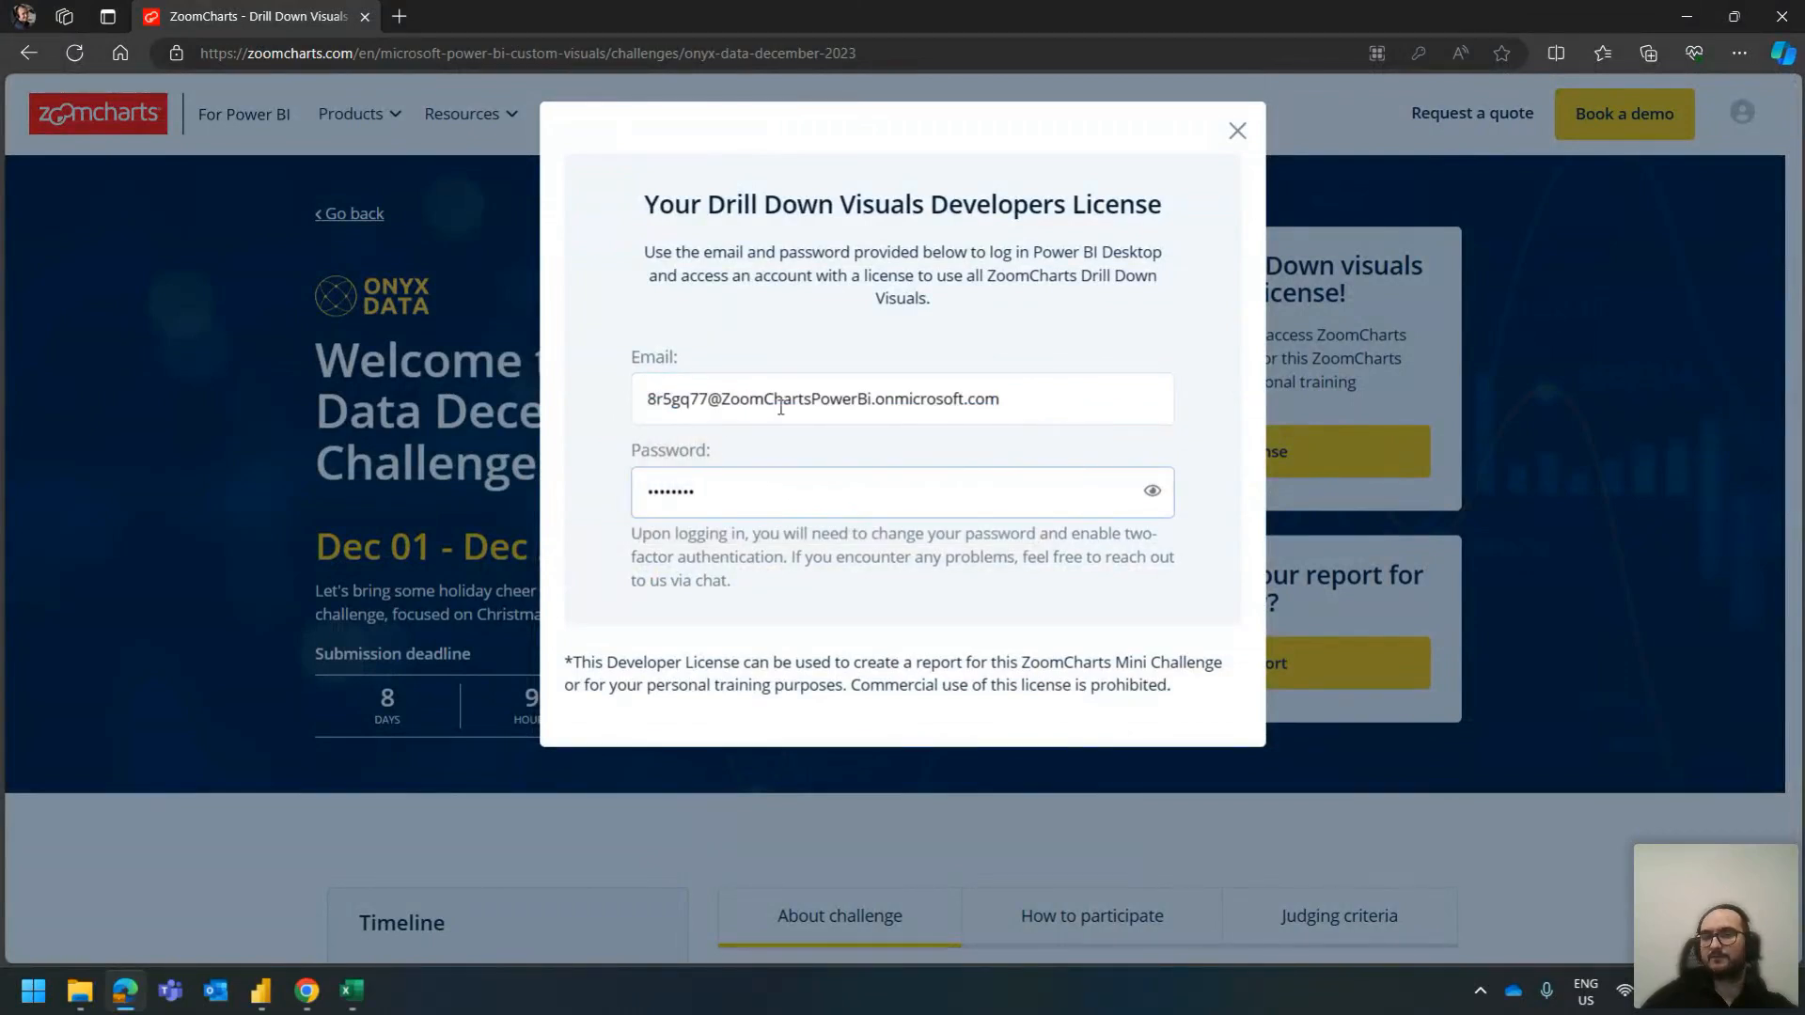
drag(654, 399, 1016, 390)
click(1016, 391)
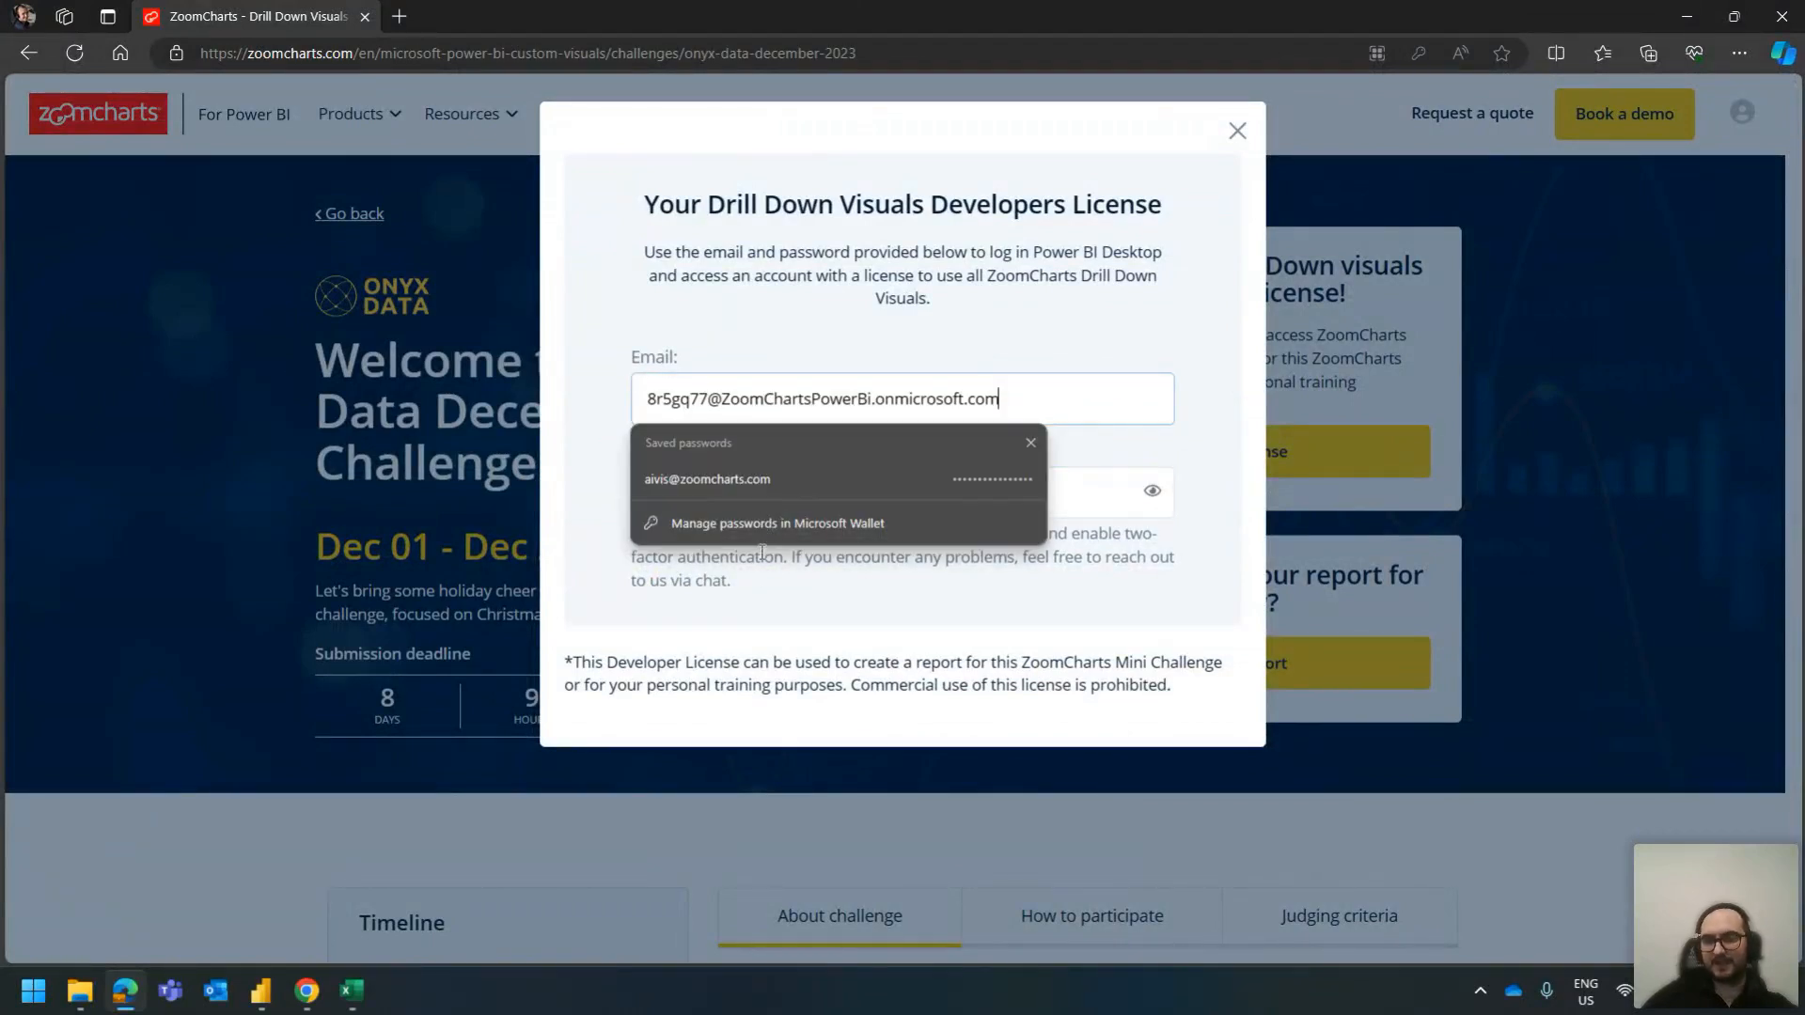
click(765, 600)
drag(726, 492, 630, 509)
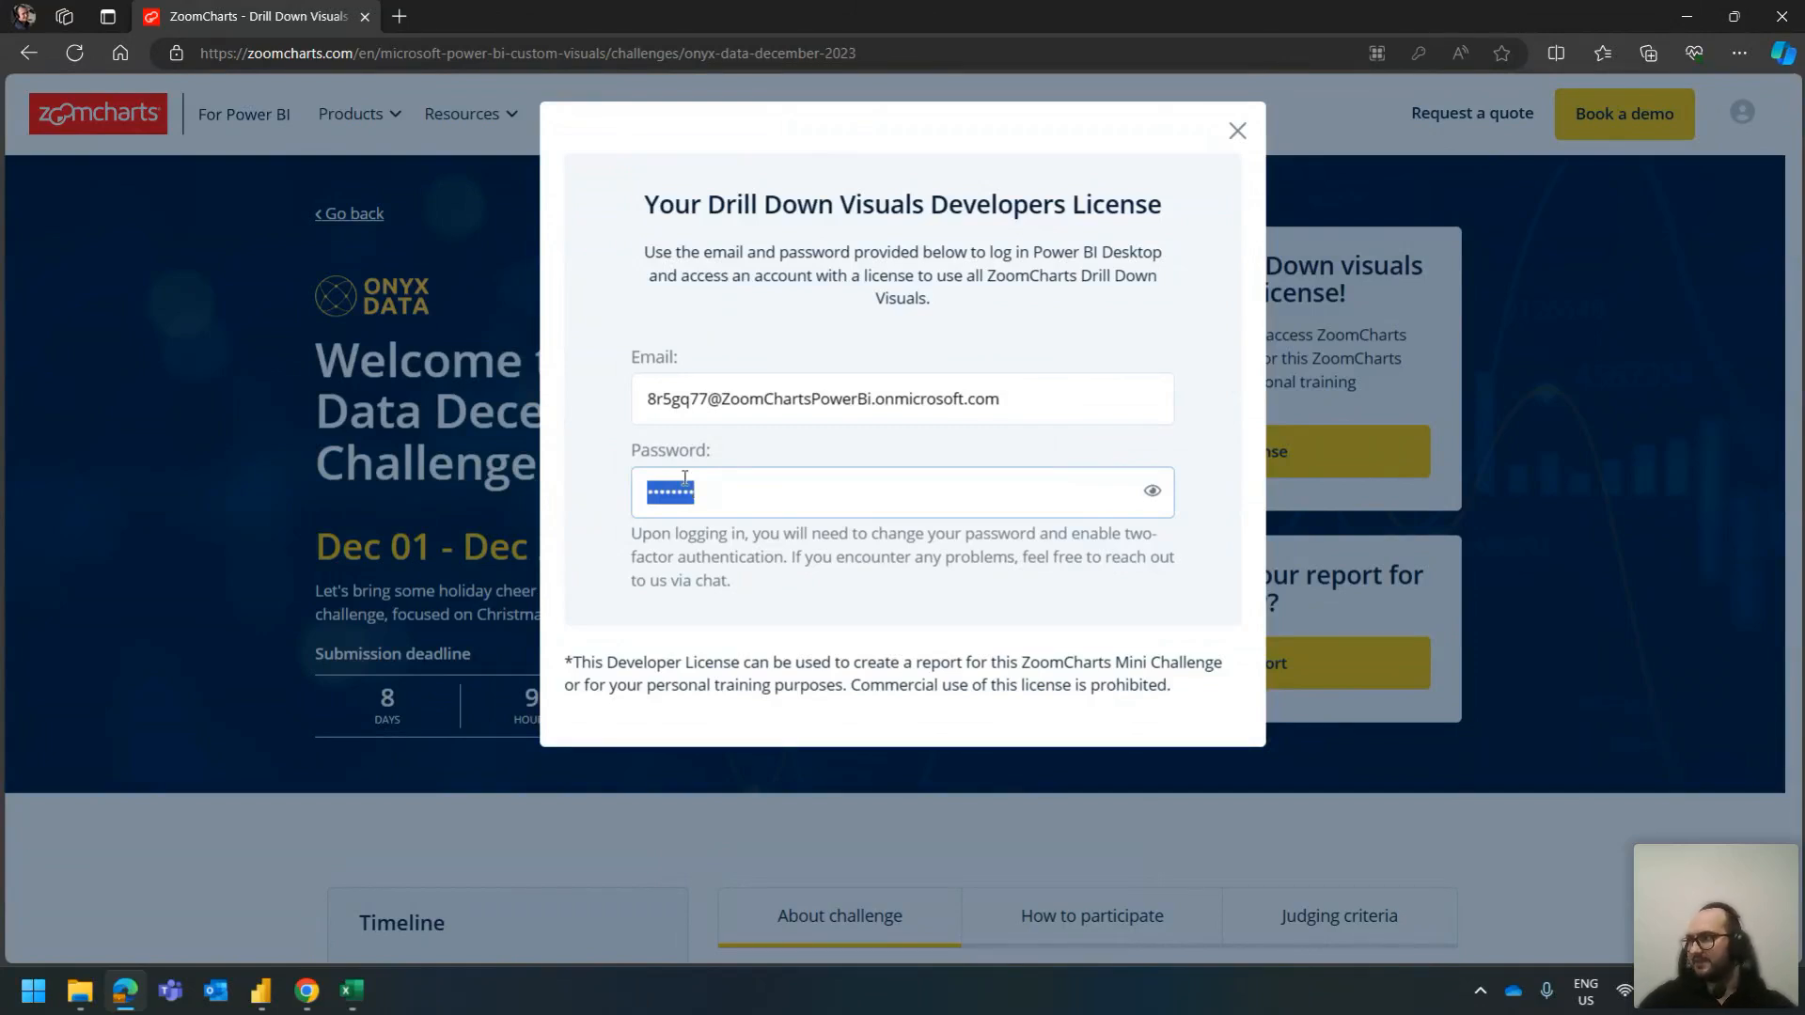
click(410, 457)
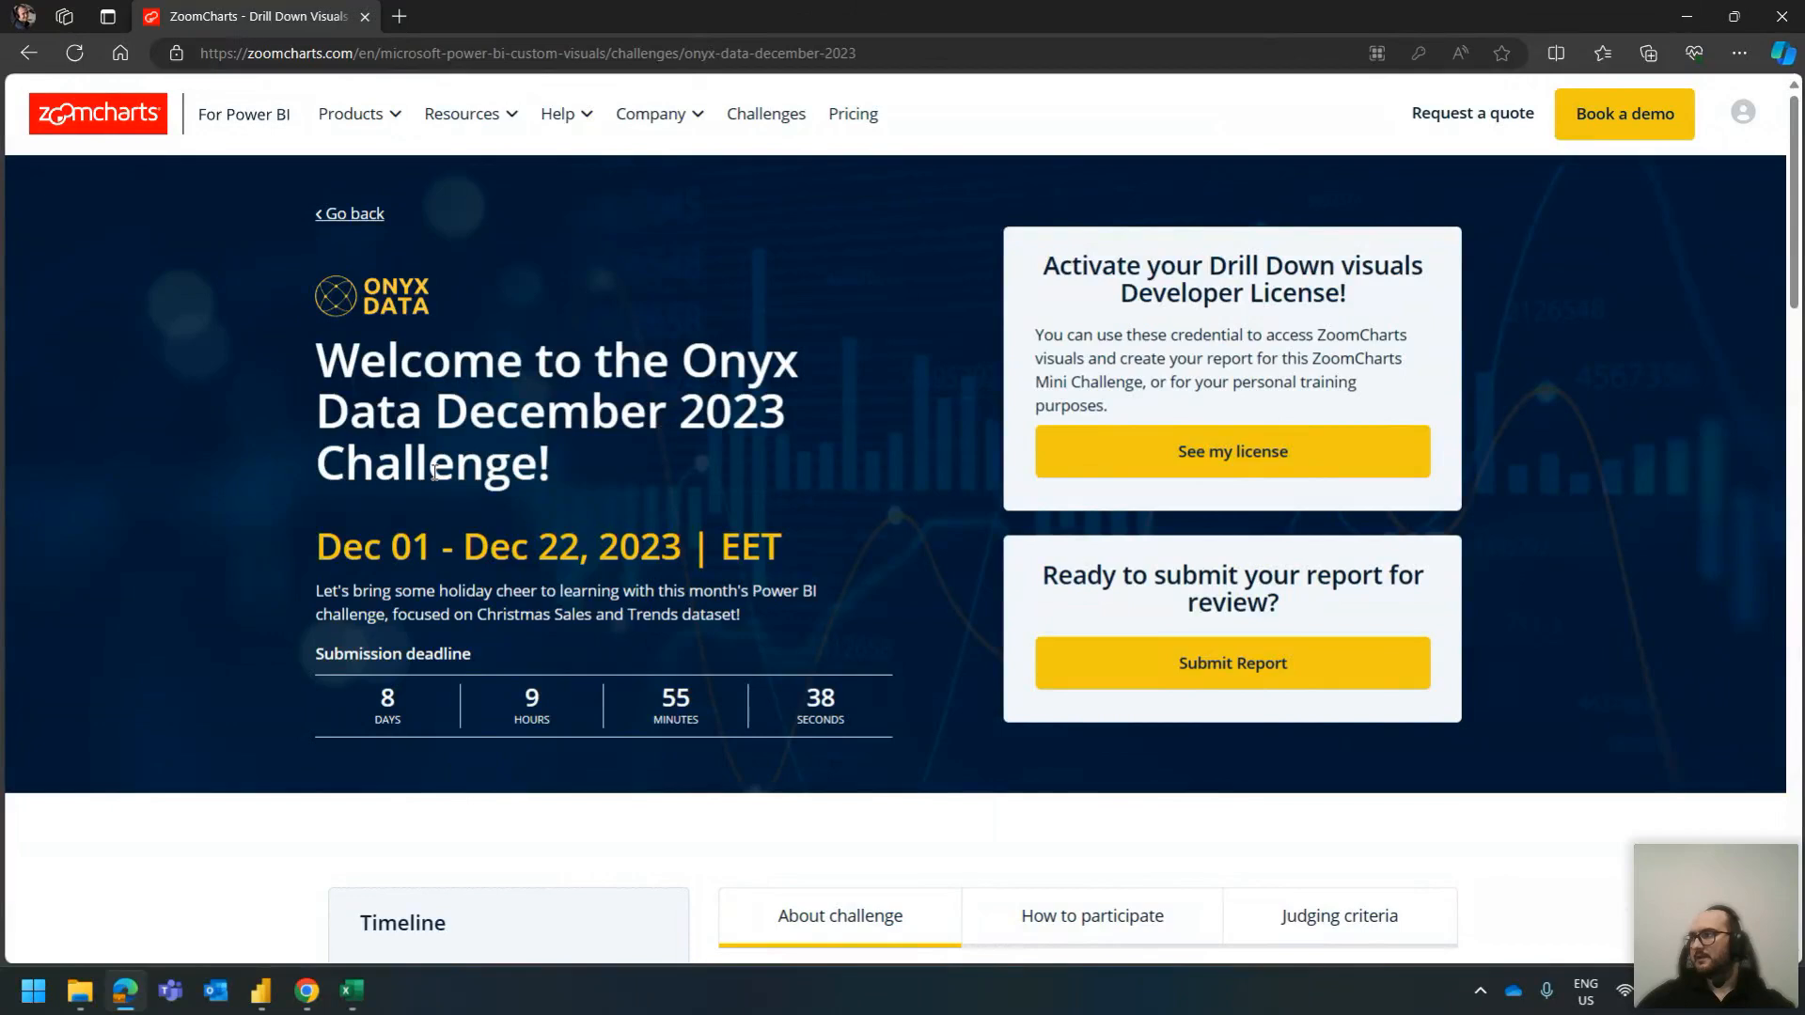
key(alt+Tab)
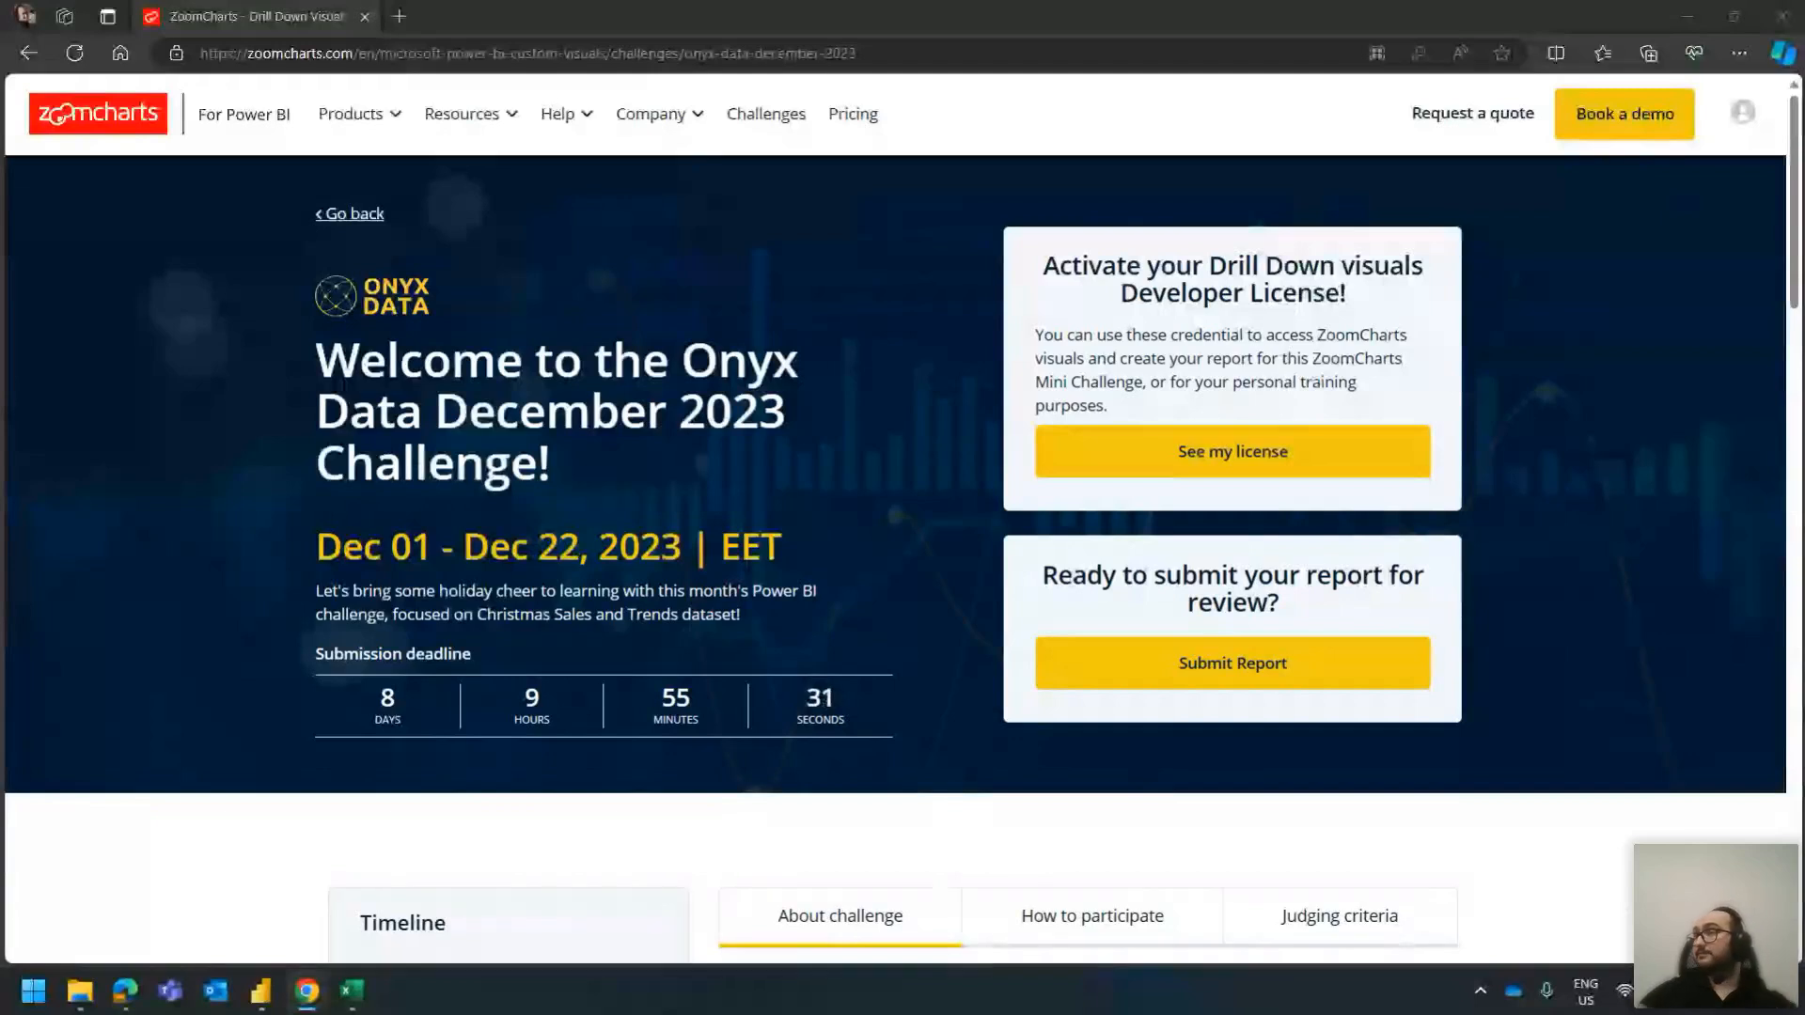
key(alt+Tab)
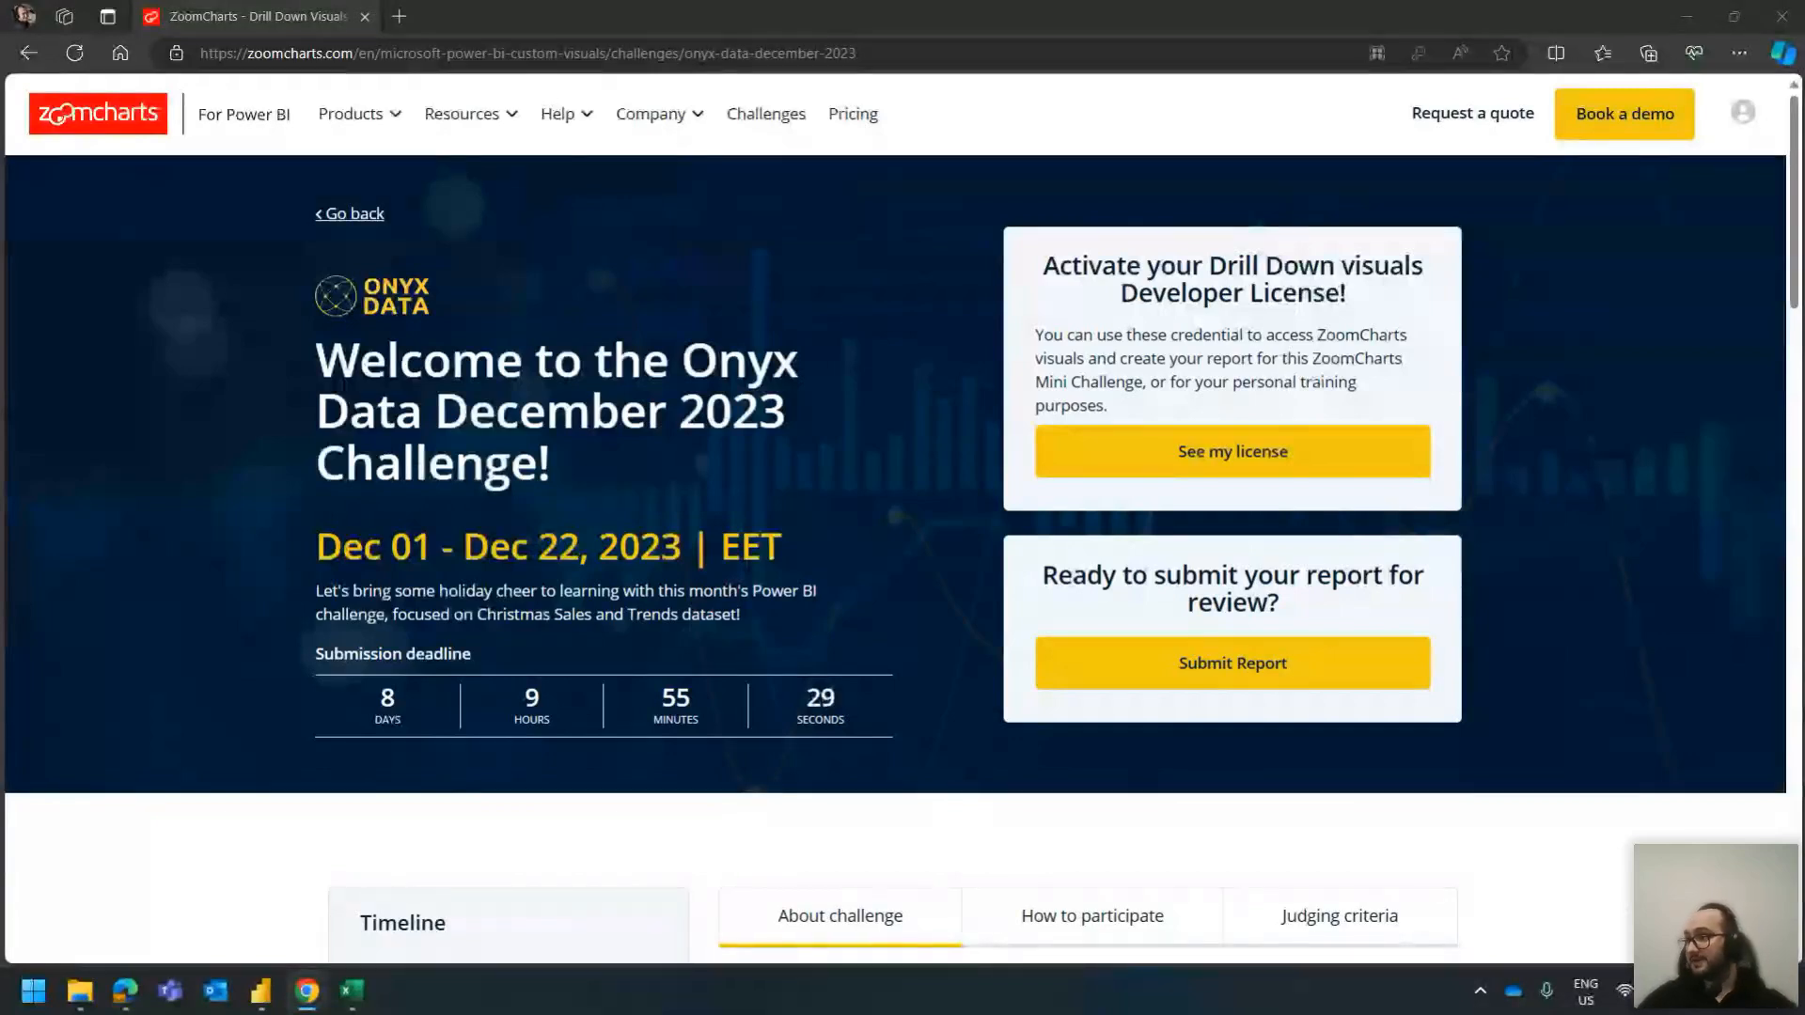